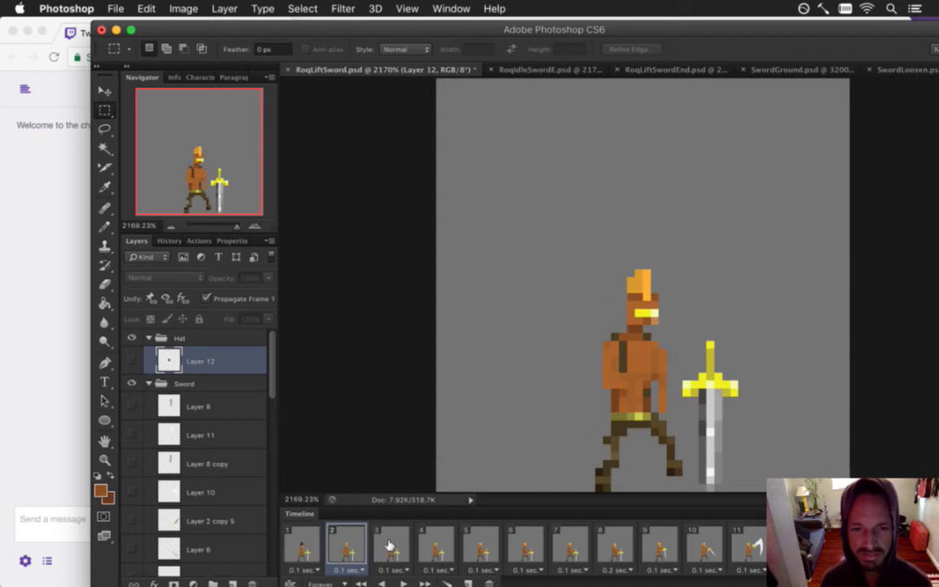
# - Play back the RoqLiftSword animation from different frames to review the hero's sword-lifting motion
pyautogui.click(303, 544)
pyautogui.click(348, 544)
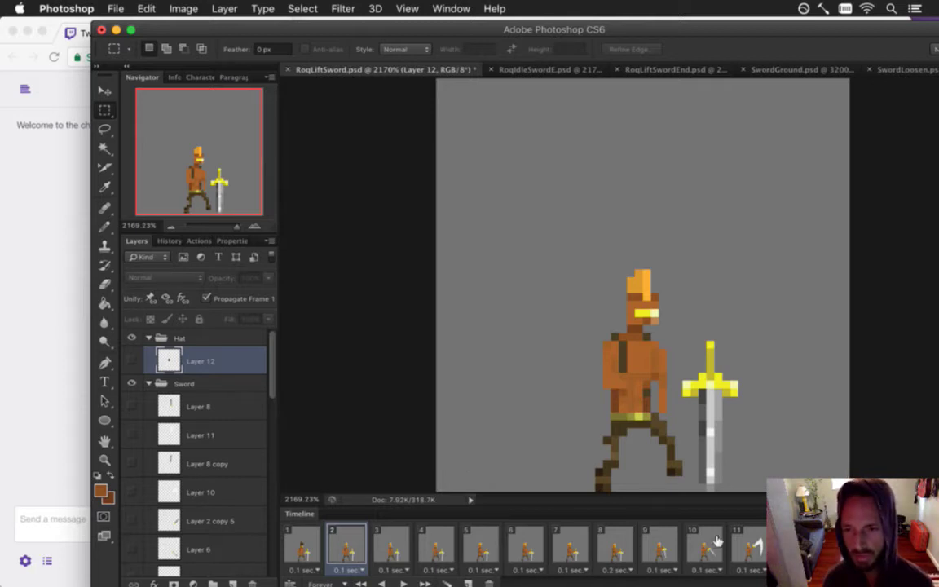
pyautogui.click(312, 545)
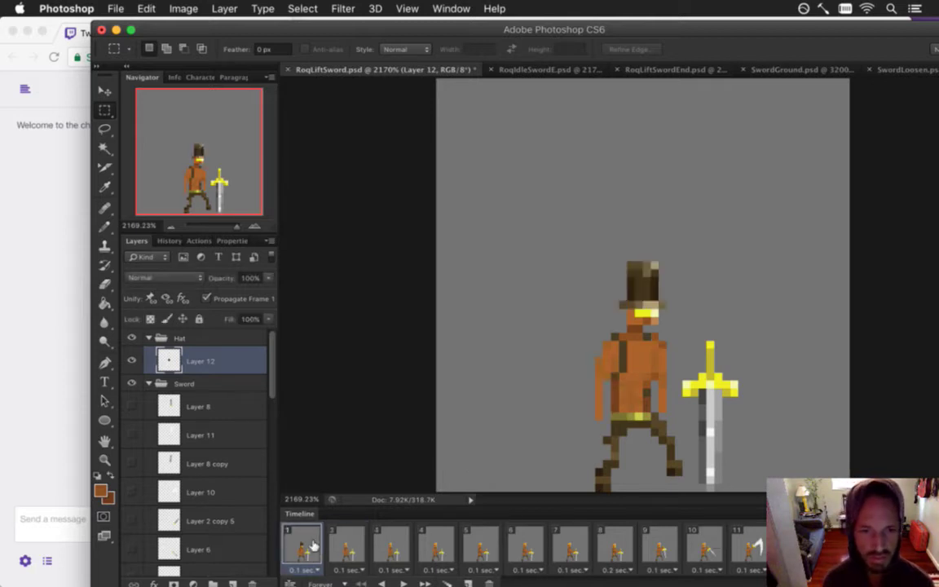
pyautogui.press('space')
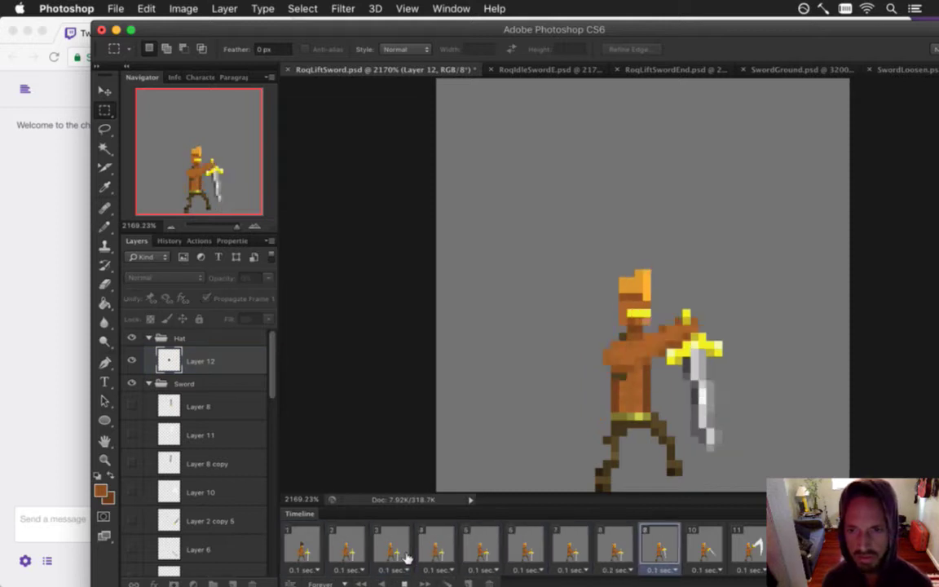
pyautogui.press('space')
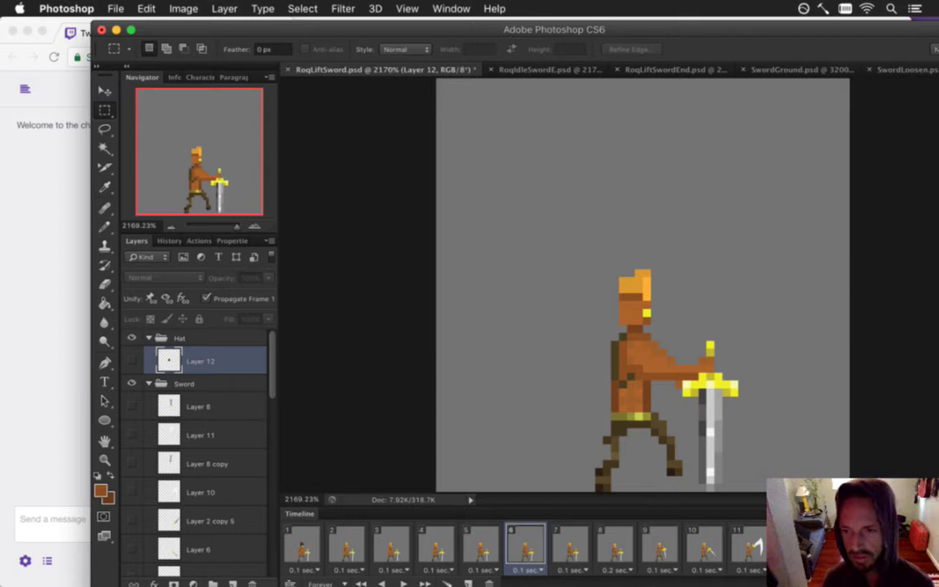
pyautogui.click(793, 547)
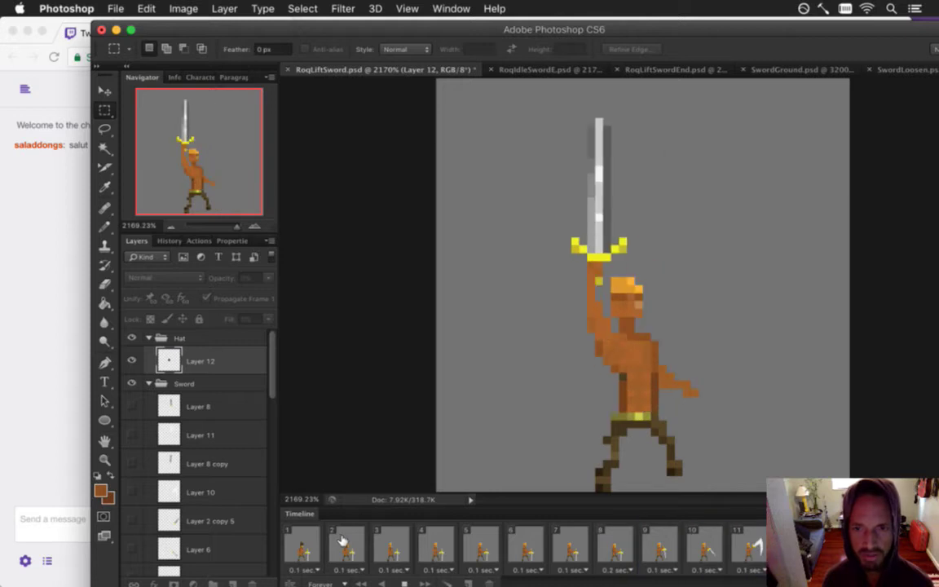
pyautogui.click(401, 582)
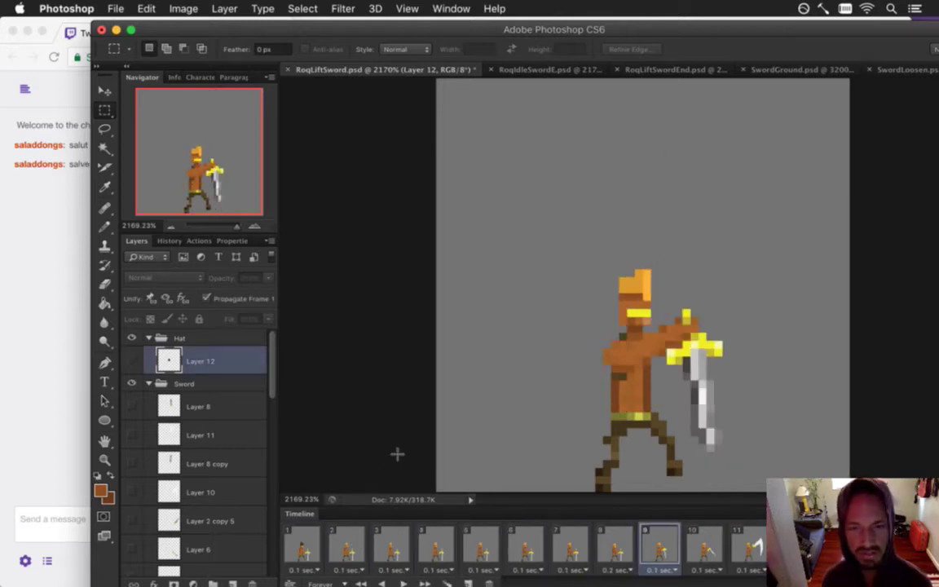
pyautogui.press('space')
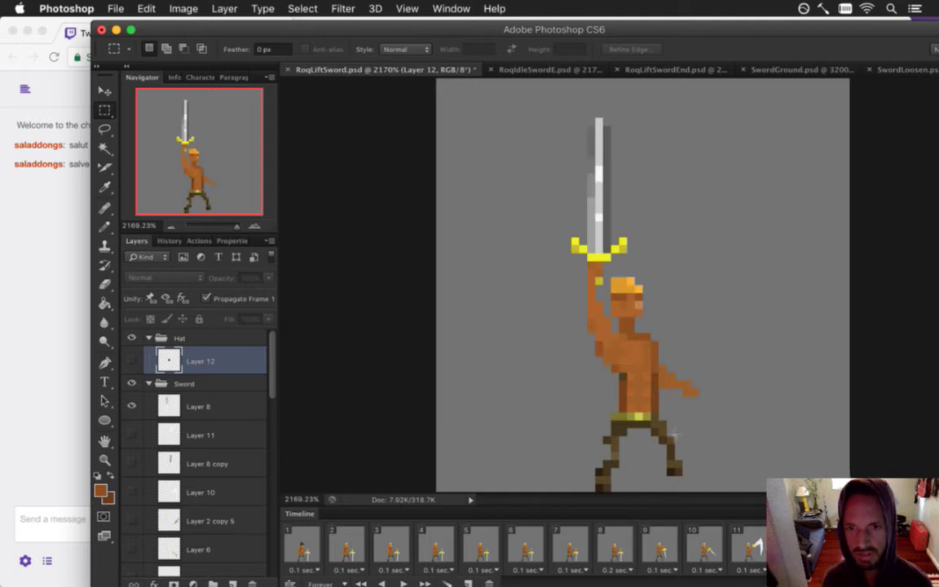
# - Switch to the Twitch chat in Chrome and read the viewer's greetings, returning to Photoshop
pyautogui.click(36, 213)
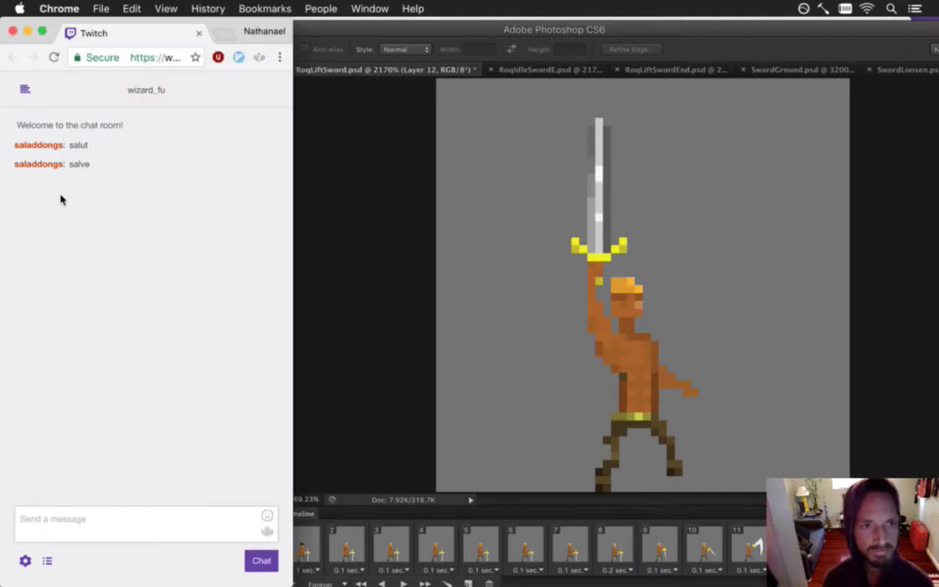
pyautogui.doubleClick(77, 144)
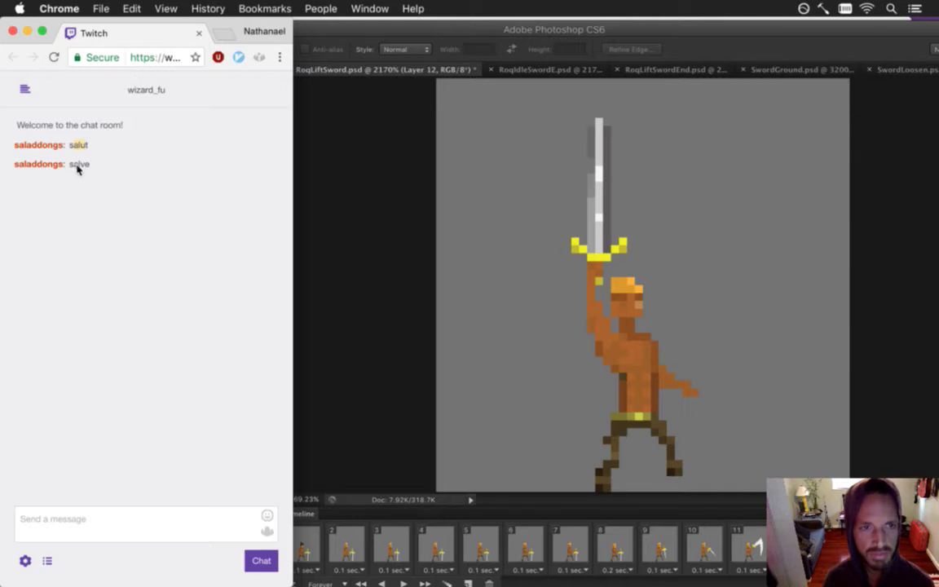
pyautogui.doubleClick(79, 164)
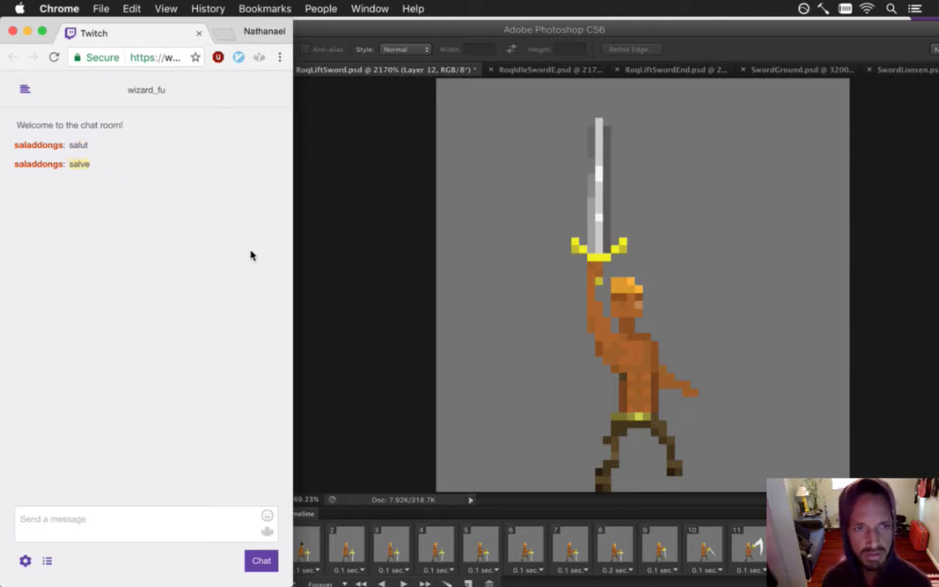
pyautogui.click(367, 285)
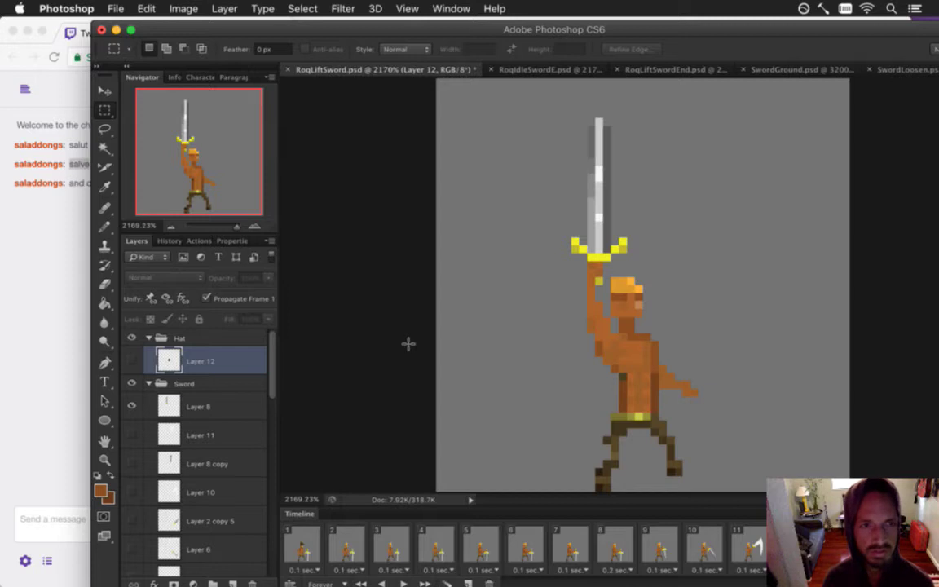
pyautogui.click(64, 254)
pyautogui.moveTo(71, 183); pyautogui.dragTo(173, 210)
pyautogui.click(320, 282)
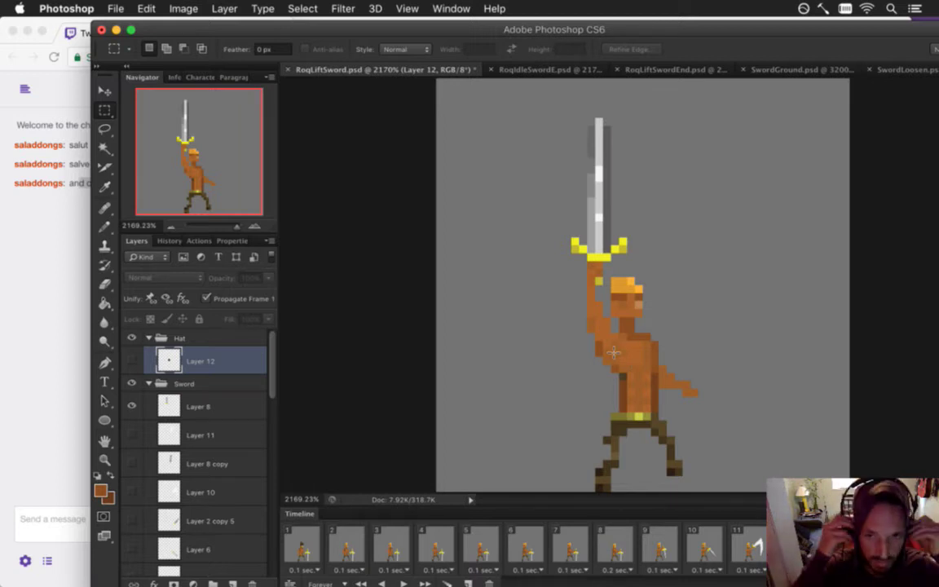
# - Read the newest Twitch chat message, switch to Gameshow to check the stream status, and minimize its window
pyautogui.press('super+Tab')
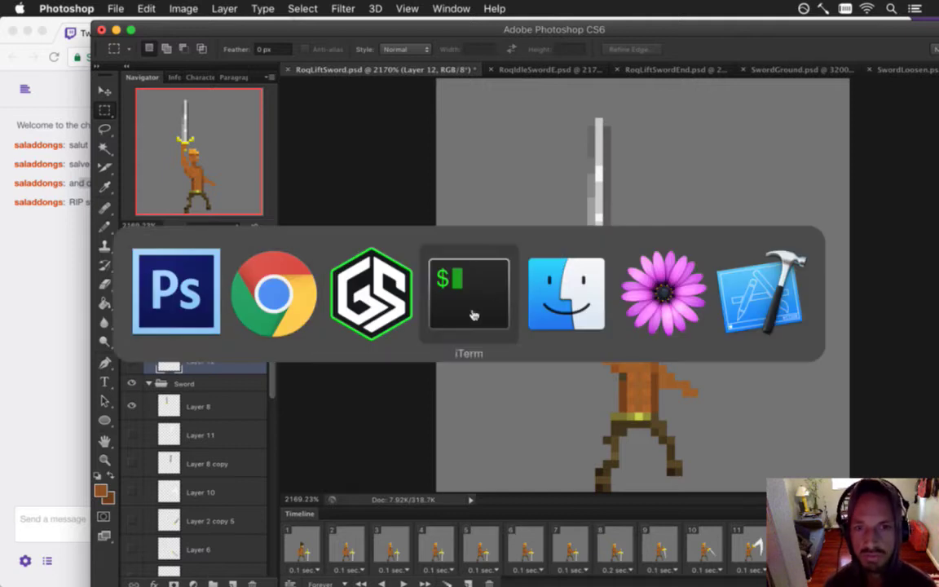
pyautogui.click(25, 294)
pyautogui.moveTo(69, 200); pyautogui.dragTo(169, 235)
pyautogui.moveTo(936, 369)
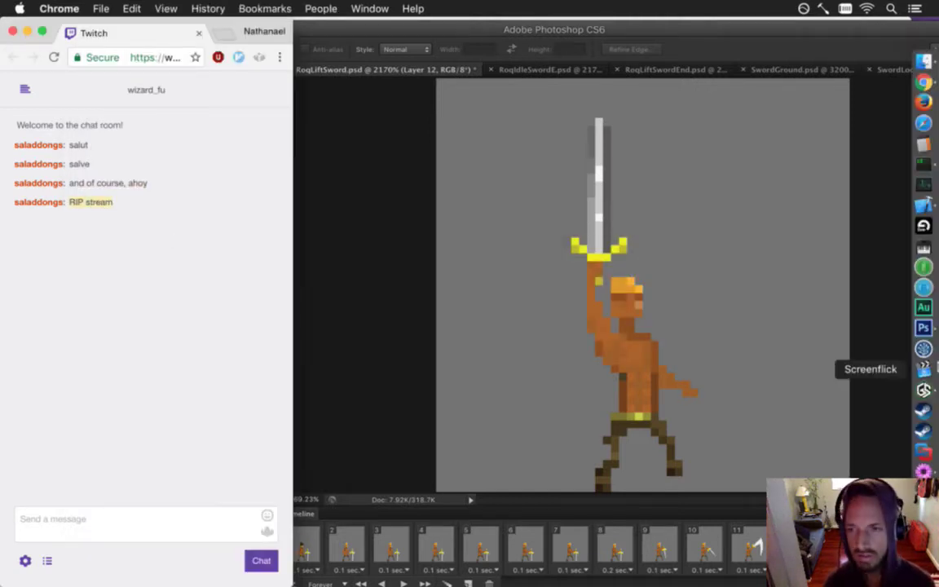
pyautogui.click(924, 390)
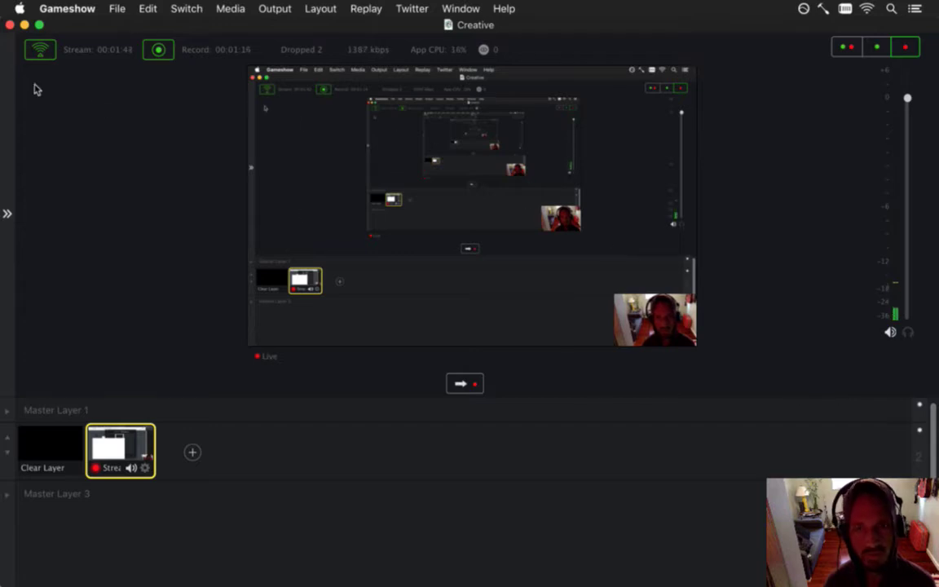
pyautogui.click(24, 25)
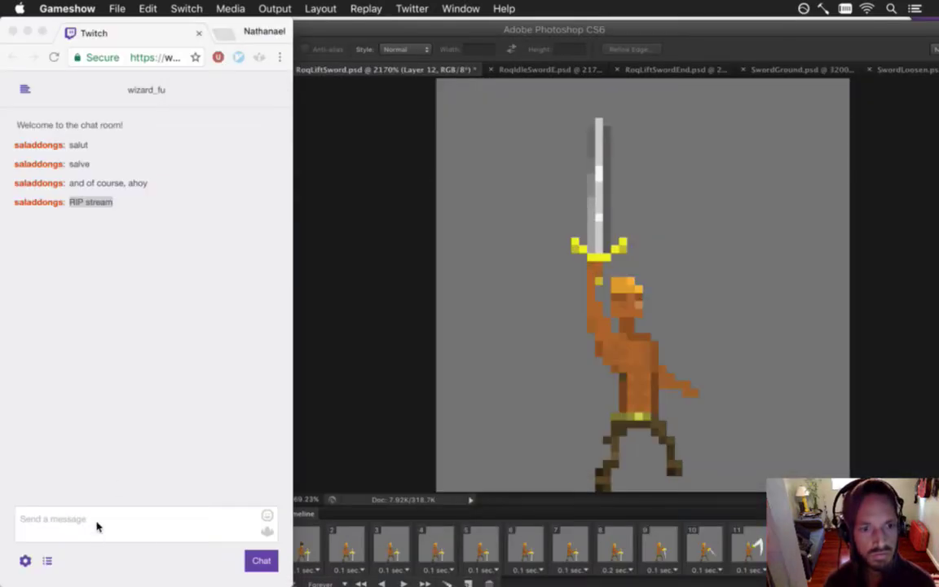
# - Send the replies "u sure?" and "ahh k" in the Twitch chat
pyautogui.click(95, 526)
pyautogui.write('u sure?')
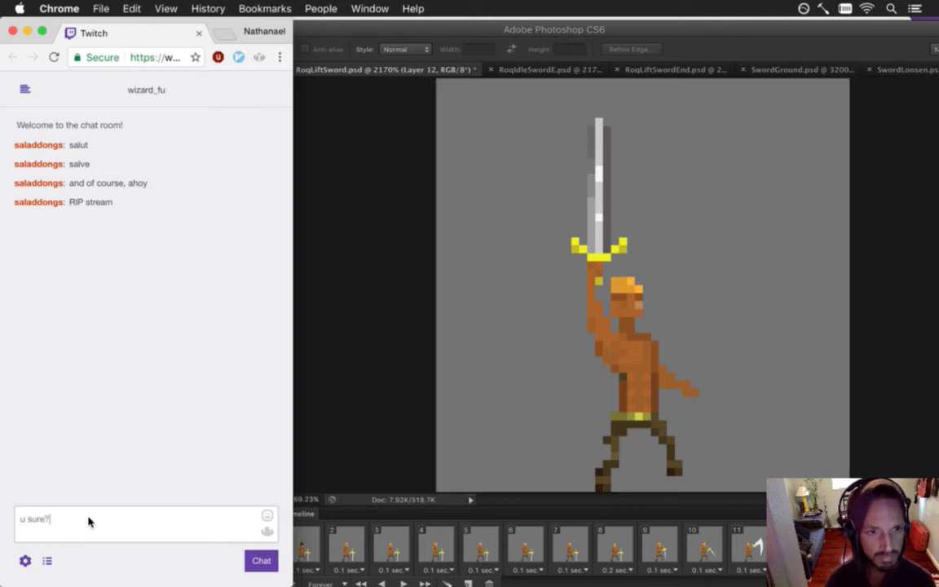
pyautogui.press('Return')
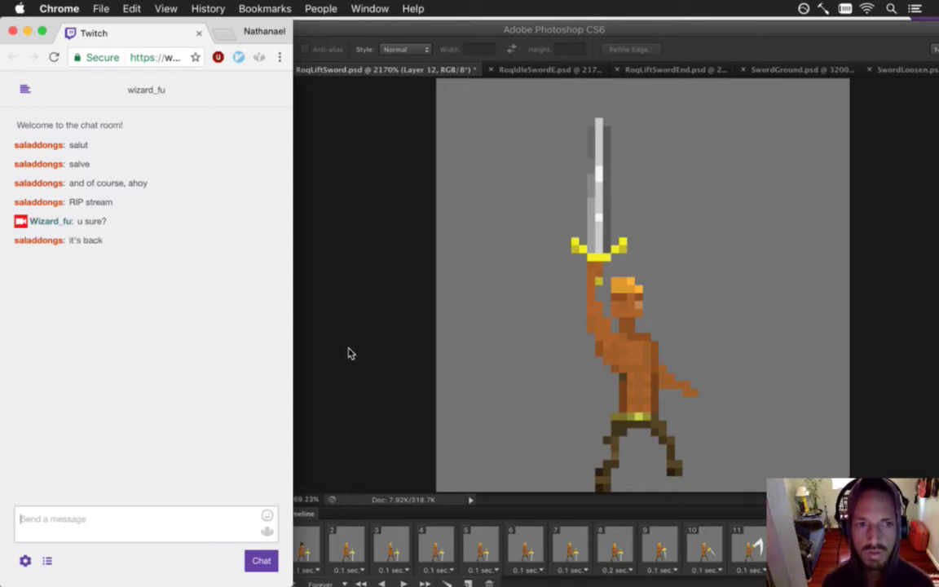
pyautogui.write('ahh k')
pyautogui.press('Return')
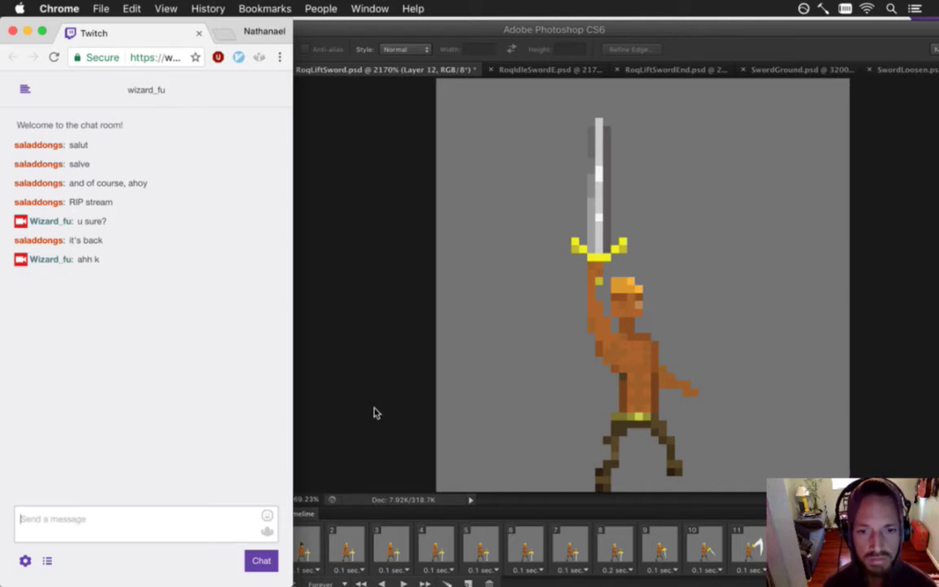
# - Switch to iTerm and move the files matching ~/Desktop/Biomes*wav into raw/fmod/Assets/
pyautogui.press('super+Tab')
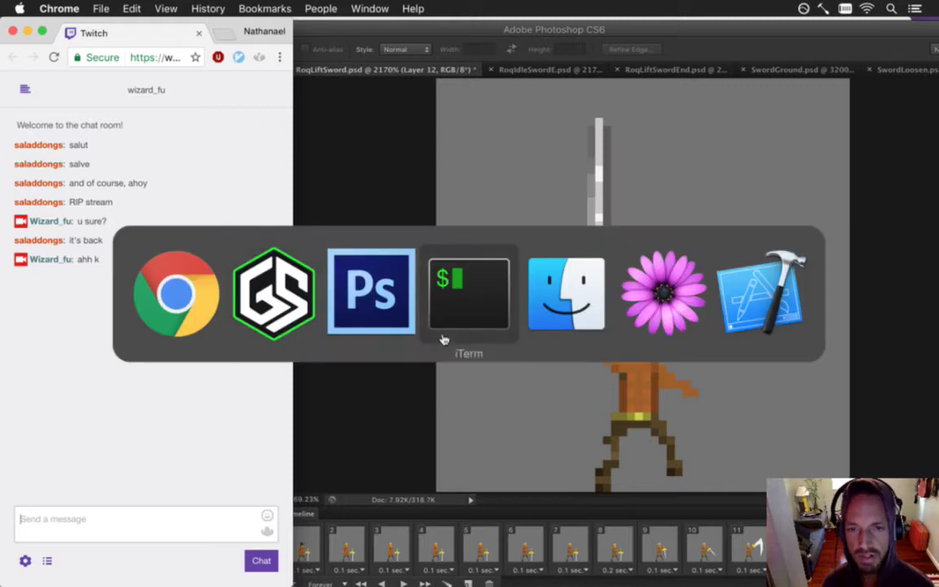
pyautogui.click(480, 320)
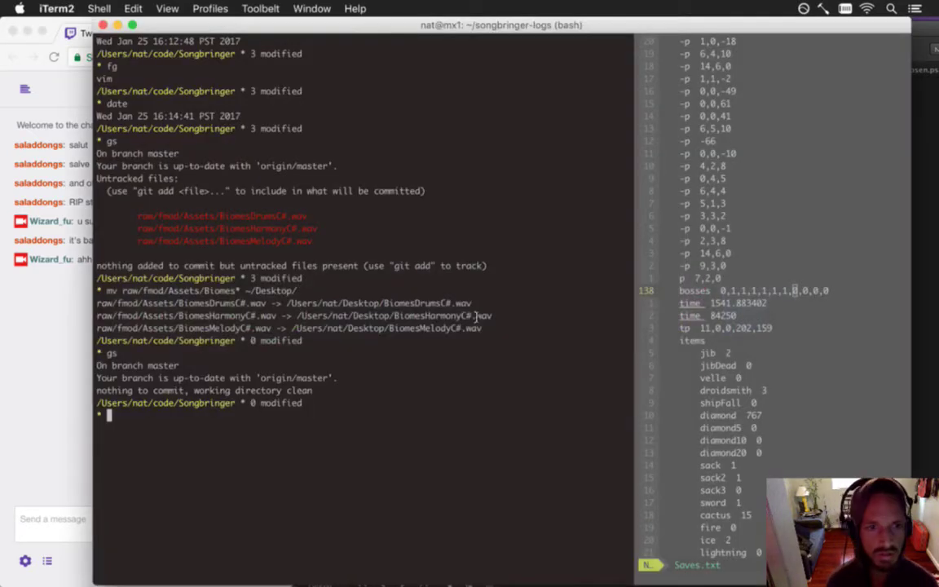
pyautogui.write('mv ~/D')
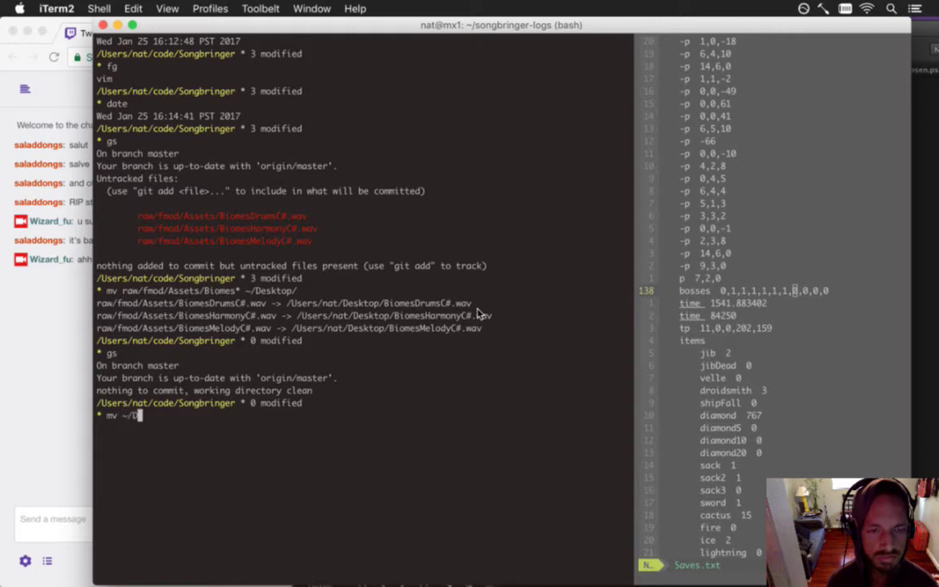
pyautogui.press('Tab')
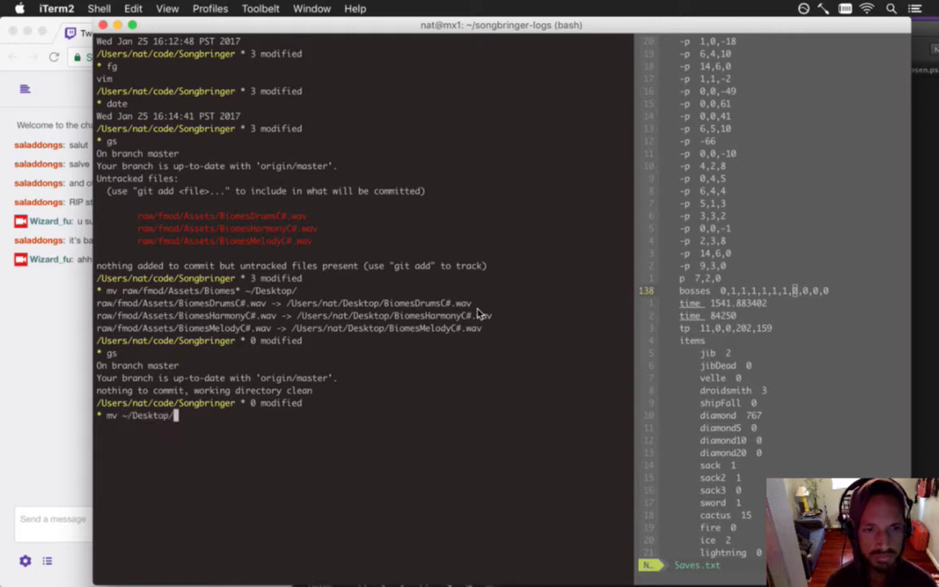
pyautogui.write('B')
pyautogui.press('Tab')
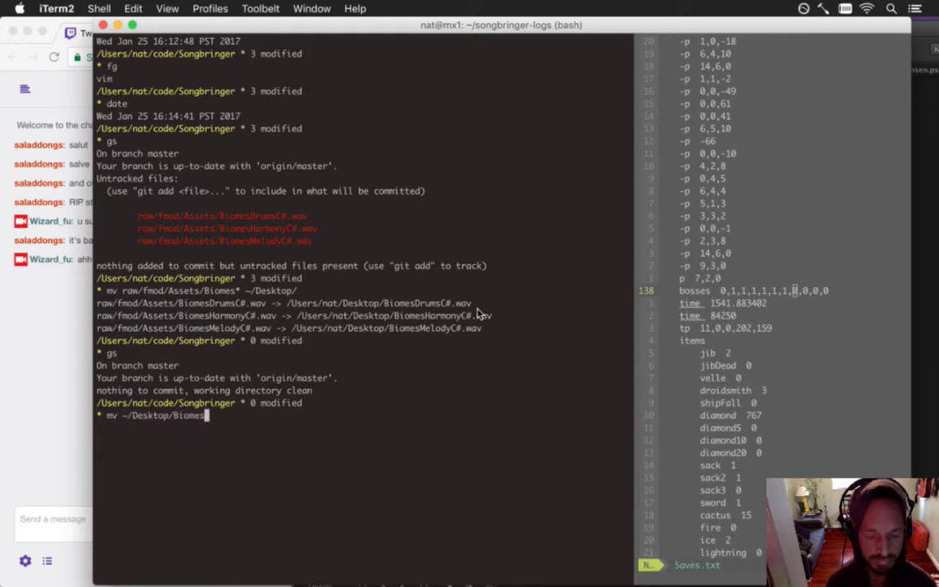
pyautogui.write('*wav ')
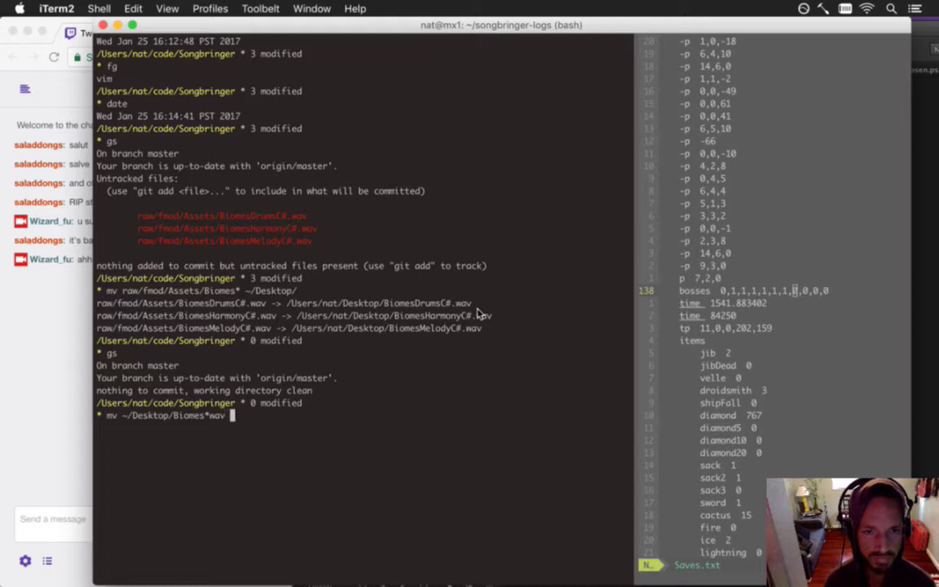
pyautogui.write('raw/fmod/Assets/')
pyautogui.press('Return')
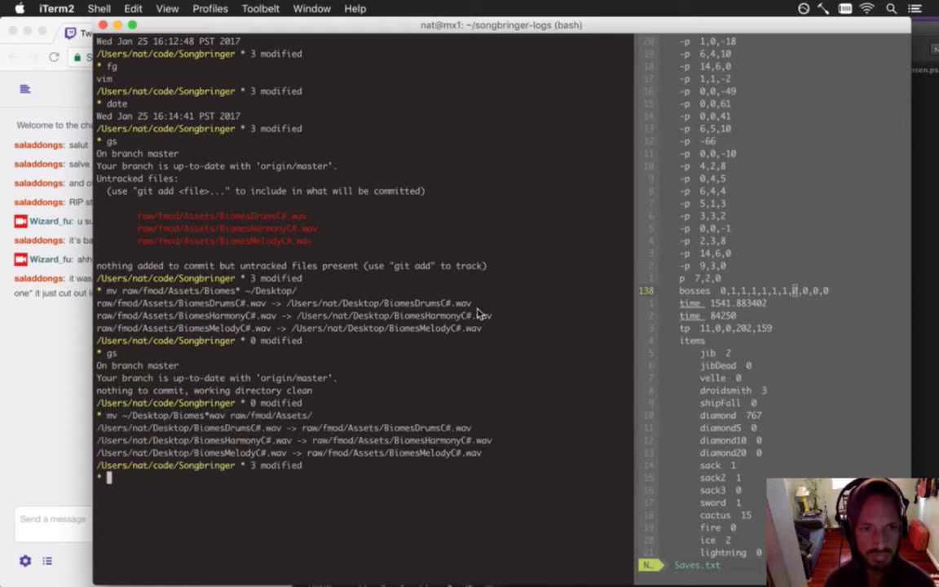
# - Read the viewer's comment about the stream cutting out in the Twitch chat and return to iTerm
pyautogui.click(59, 285)
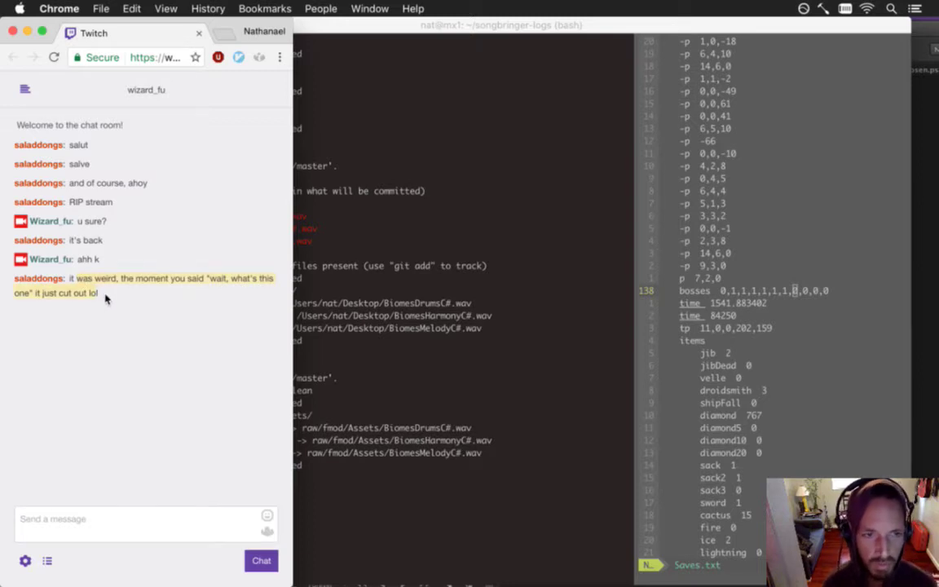
pyautogui.click(368, 405)
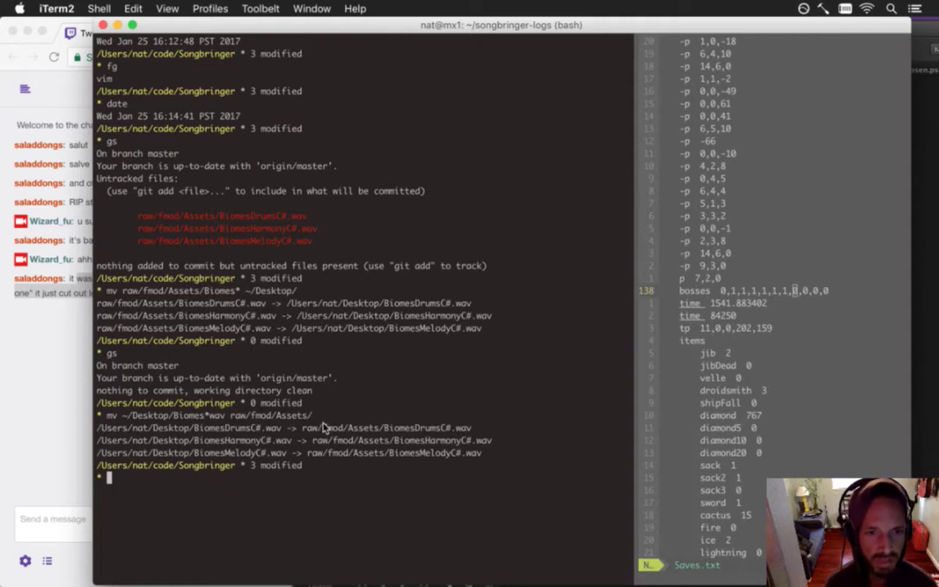
# - Switch to FMOD Studio, open the World event and display its Timeline
pyautogui.press('super+Tab')
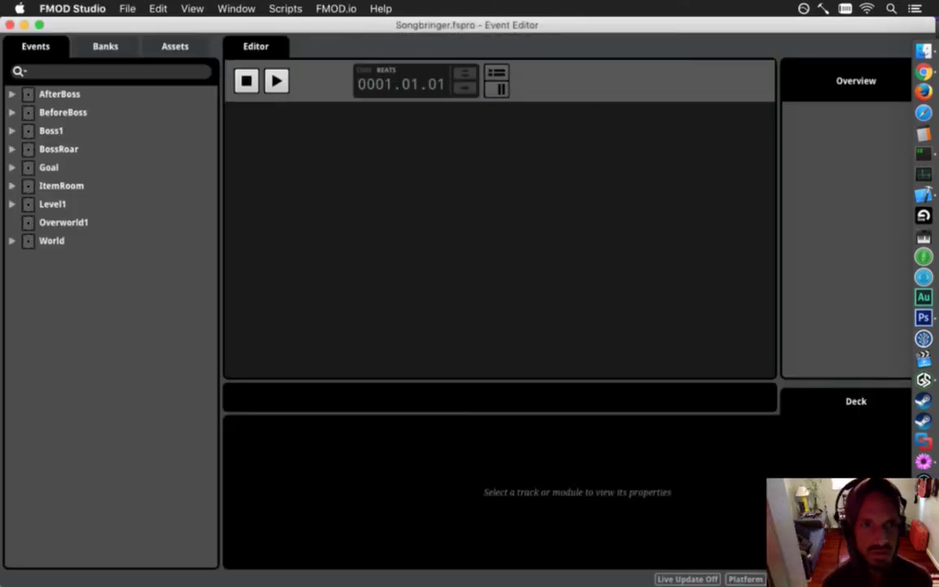
pyautogui.click(157, 243)
pyautogui.press('super+alt+o')
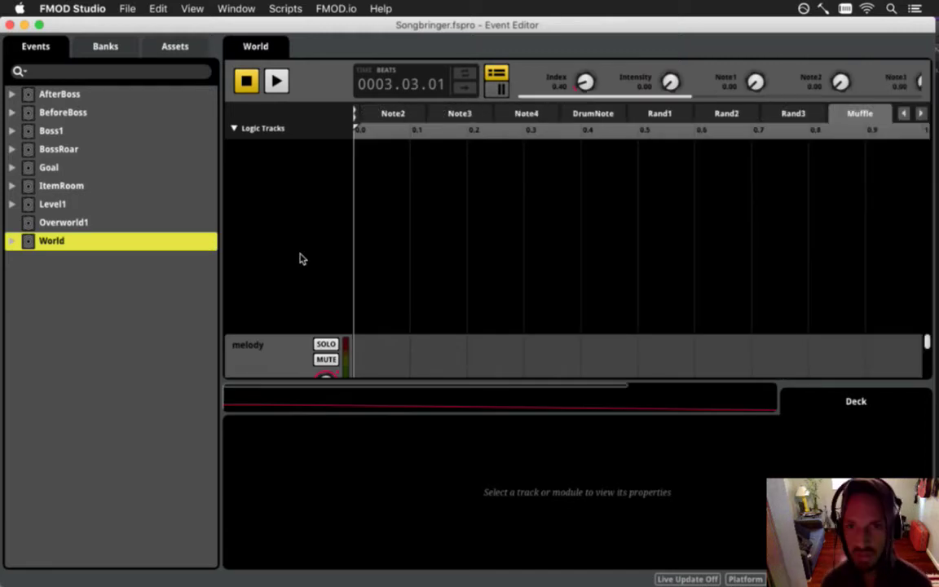
pyautogui.click(903, 113)
pyautogui.click(903, 114)
pyautogui.click(384, 114)
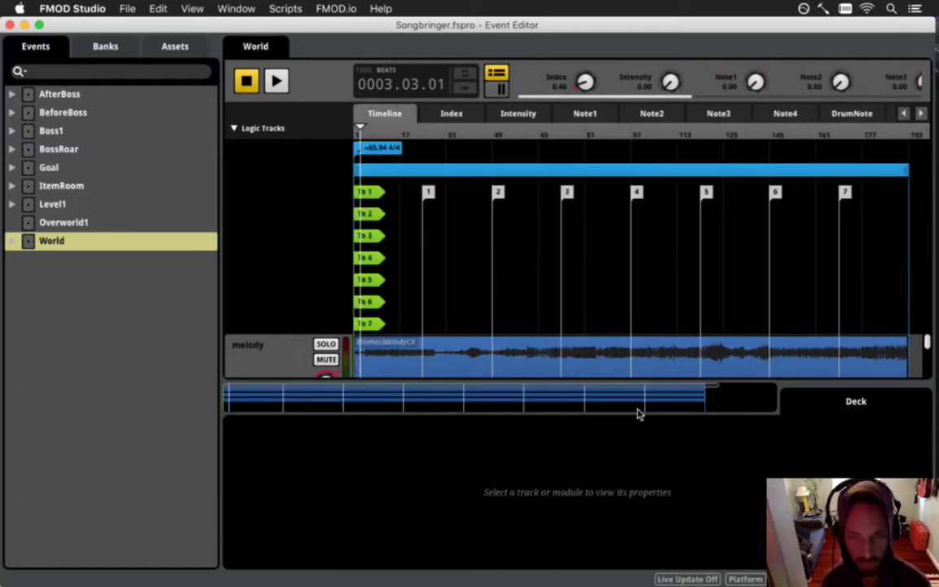
# - Narrow the FMOD Studio window to uncover the Twitch chat and read the newest message there
pyautogui.press('super+alt+d')
pyautogui.moveTo(2, 193); pyautogui.dragTo(95, 221)
pyautogui.click(73, 379)
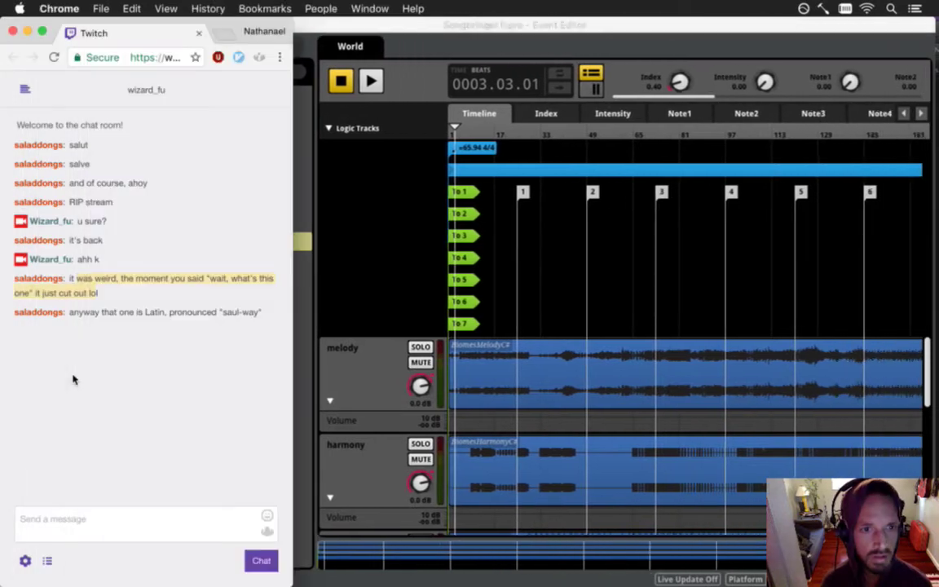
pyautogui.moveTo(102, 319); pyautogui.dragTo(208, 323)
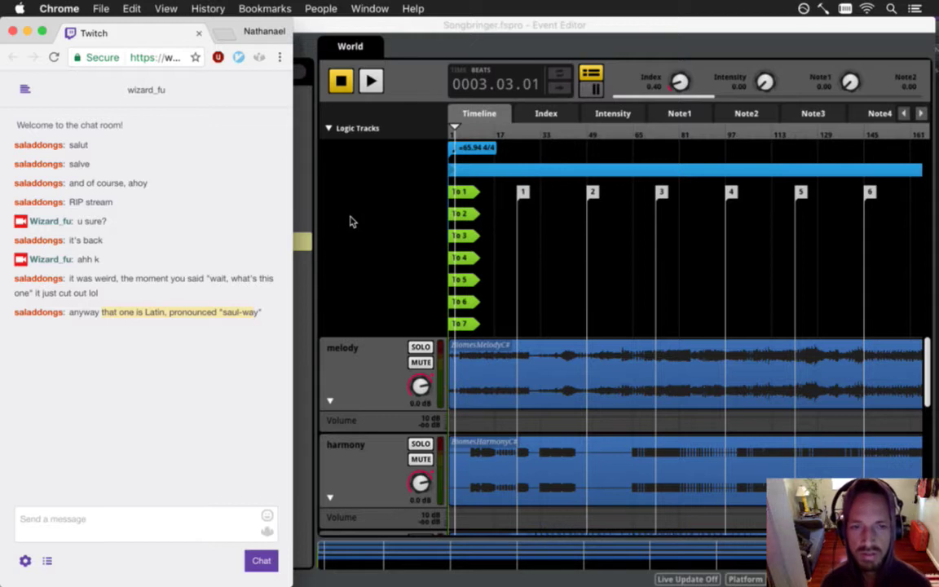
pyautogui.click(360, 242)
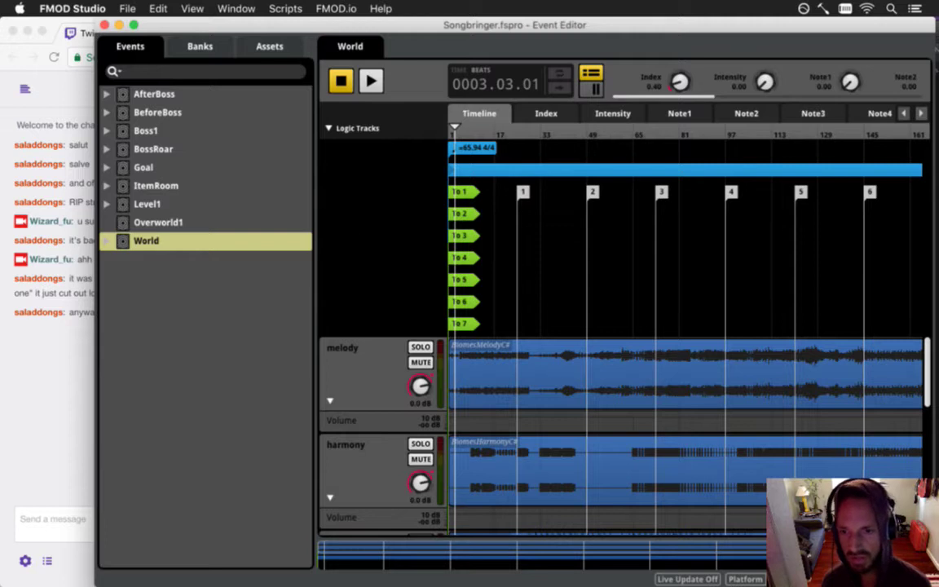
# - Fit the World event's entire timeline in view, collapsing the events browser to give the editor more width
pyautogui.hscroll(5, 685, 326)
pyautogui.scroll(-3, 684, 326)
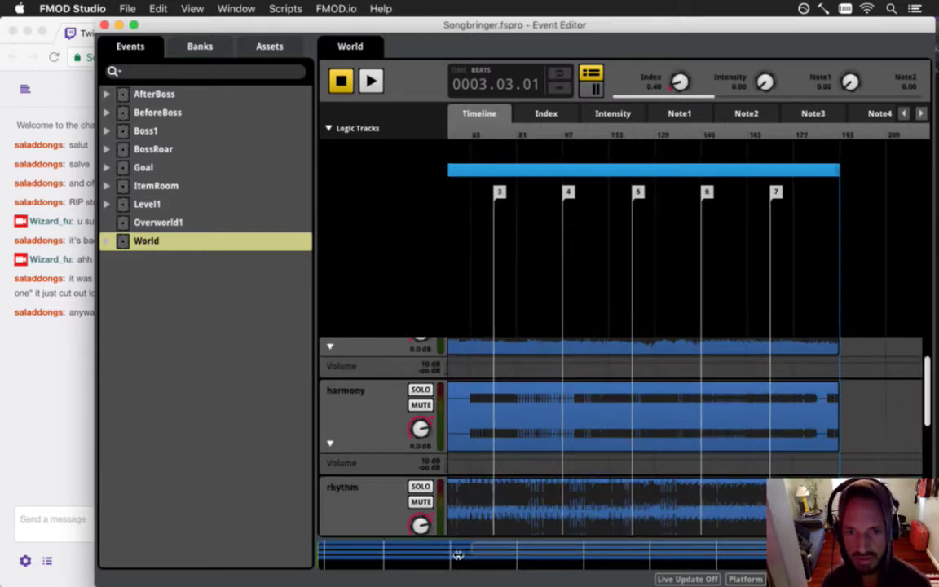
pyautogui.moveTo(475, 555); pyautogui.dragTo(286, 560)
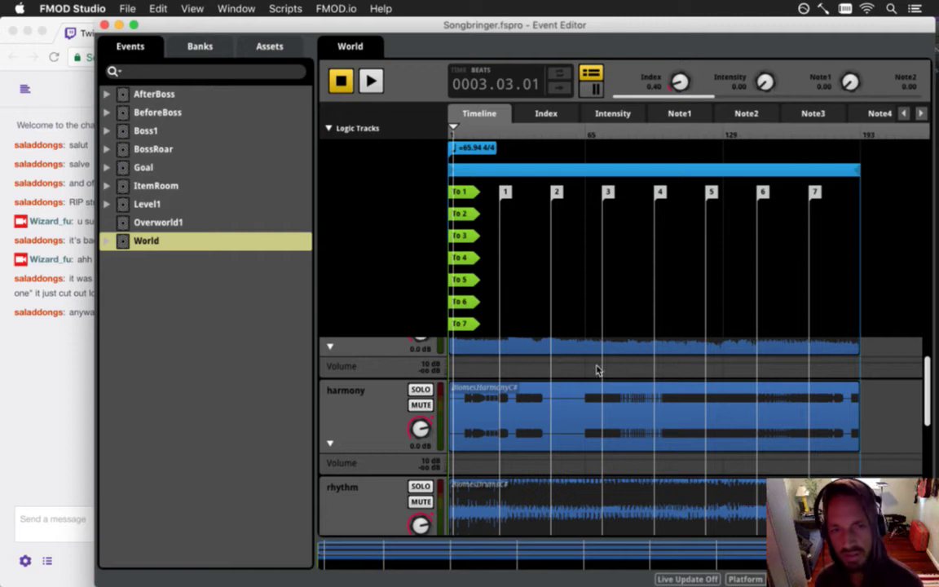
pyautogui.moveTo(314, 252); pyautogui.dragTo(135, 262)
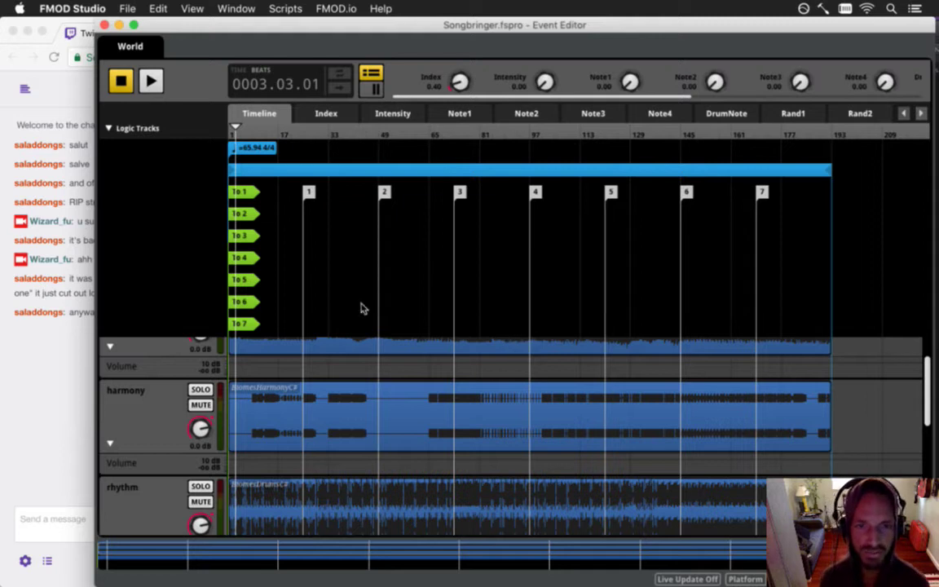
# - Move the transition markers To 2 through To 7 onto the same logic track row as To 1
pyautogui.moveTo(241, 208); pyautogui.dragTo(241, 190)
pyautogui.moveTo(243, 233); pyautogui.dragTo(244, 192)
pyautogui.moveTo(247, 258); pyautogui.dragTo(248, 200)
pyautogui.moveTo(243, 277); pyautogui.dragTo(248, 194)
pyautogui.moveTo(249, 304); pyautogui.dragTo(251, 200)
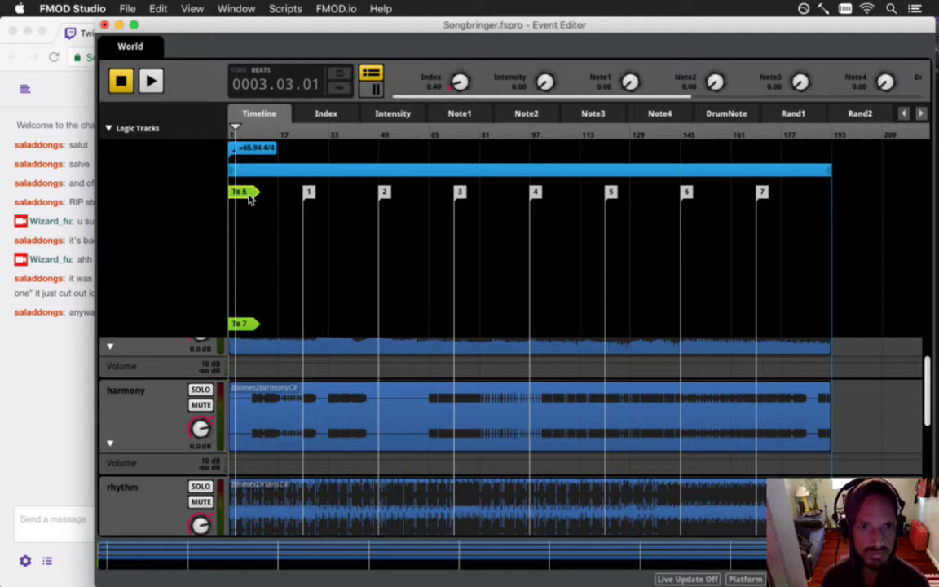
pyautogui.moveTo(249, 326); pyautogui.dragTo(244, 194)
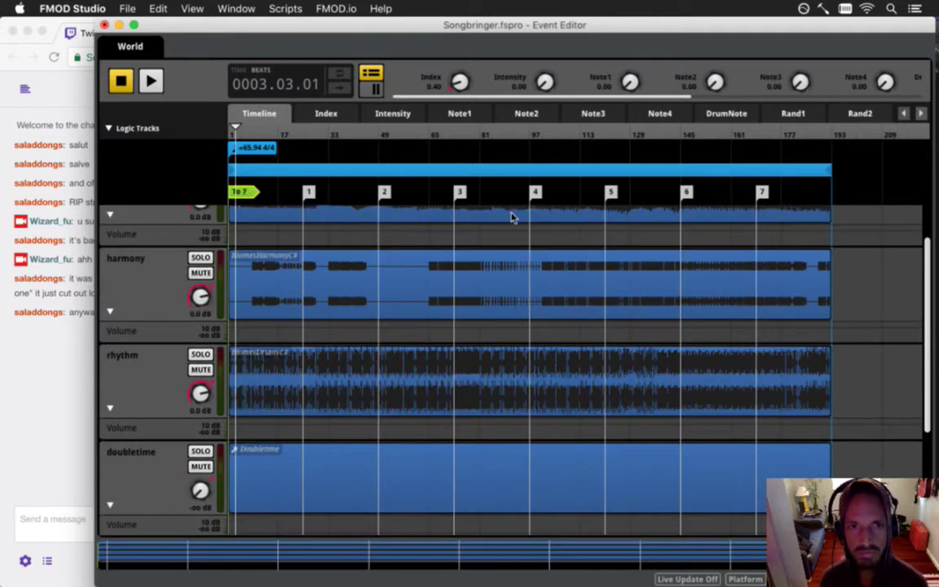
# - Inspect the loop region, the stacked transition markers and all the World event's audio tracks from melody down to Master
pyautogui.moveTo(318, 170); pyautogui.dragTo(319, 152)
pyautogui.moveTo(243, 192)
pyautogui.mouseDown()
pyautogui.moveTo(244, 176)
pyautogui.moveTo(241, 191)
pyautogui.mouseUp()
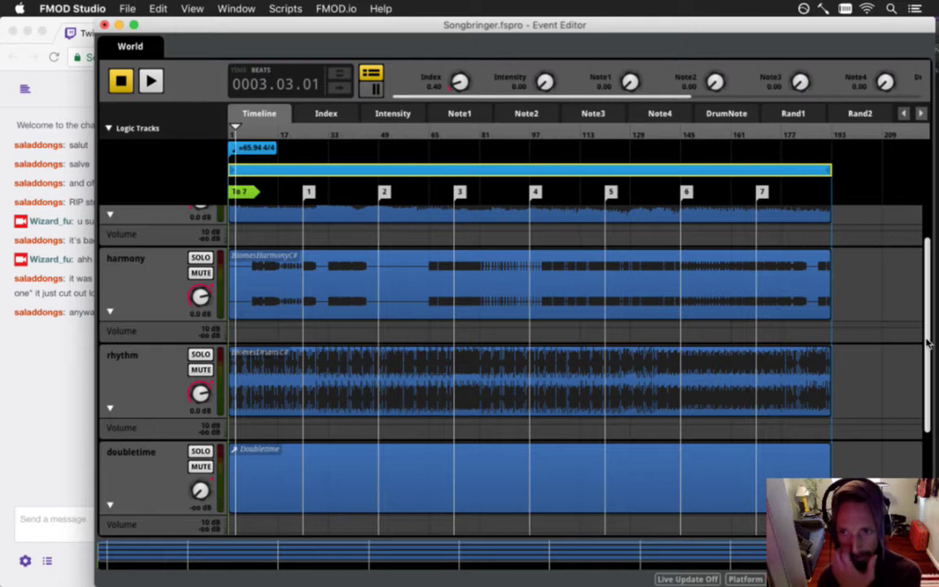
pyautogui.scroll(-5, 933, 447)
pyautogui.scroll(5, 899, 251)
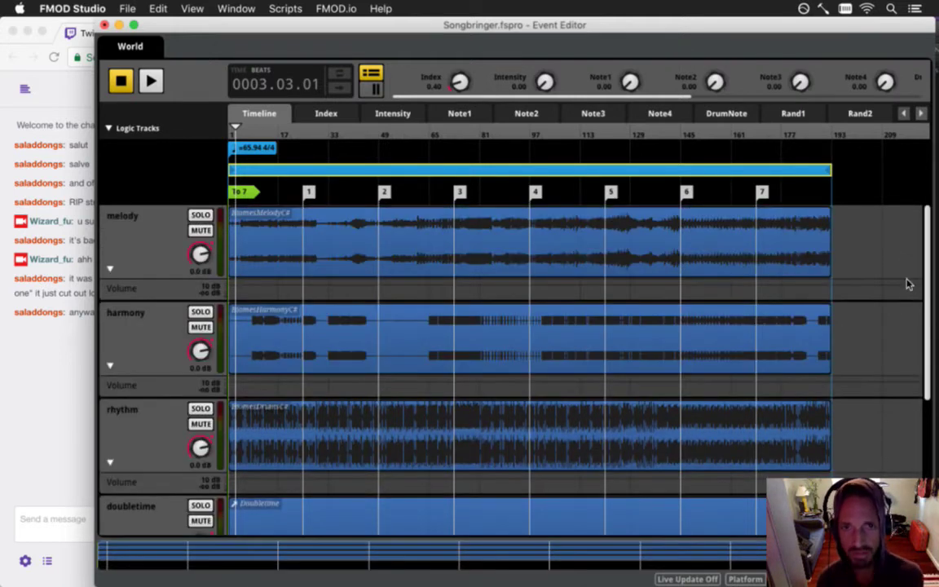
pyautogui.scroll(-5, 909, 284)
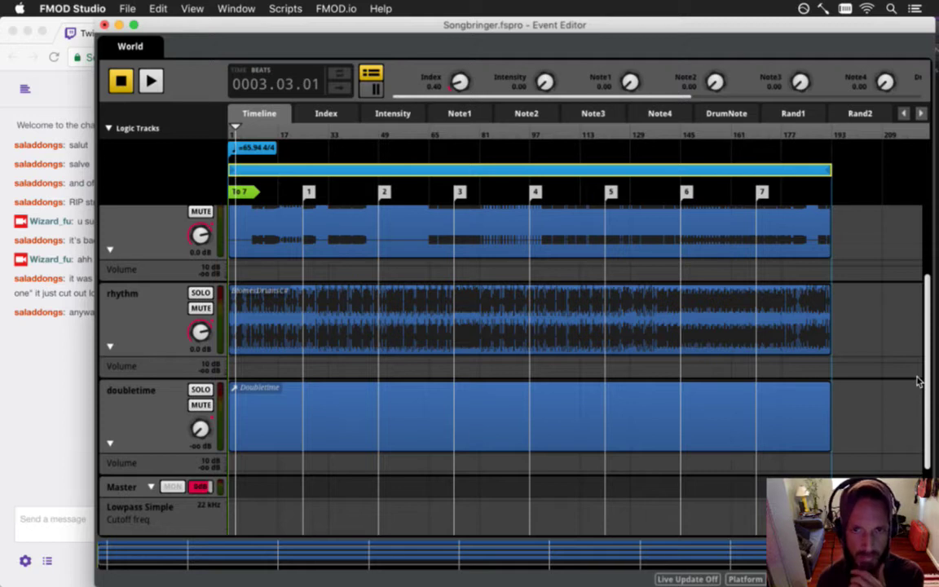
pyautogui.moveTo(833, 445); pyautogui.dragTo(774, 330)
pyautogui.scroll(3, 773, 331)
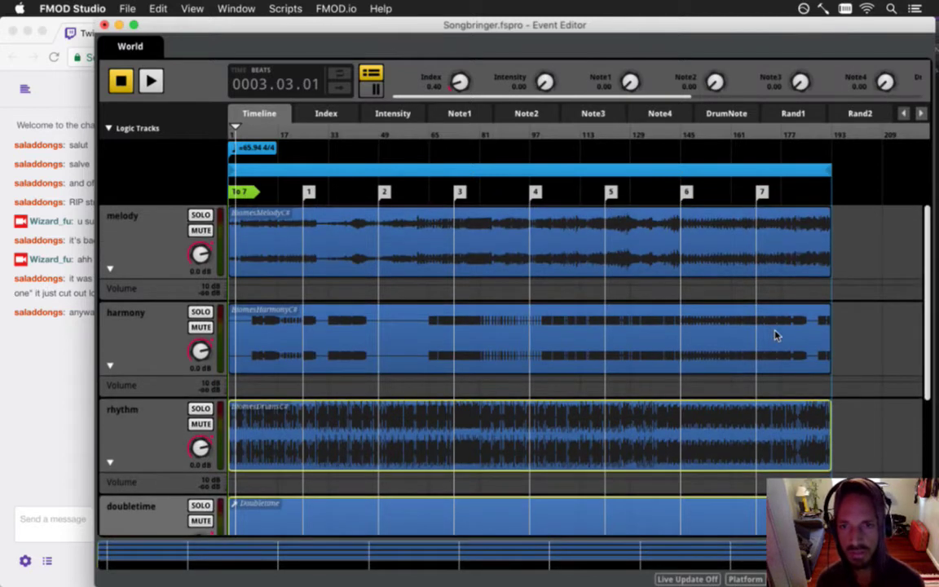
# - Duplicate the melody and harmony clips on their own tracks, starting the copies at bar 209
pyautogui.click(577, 231)
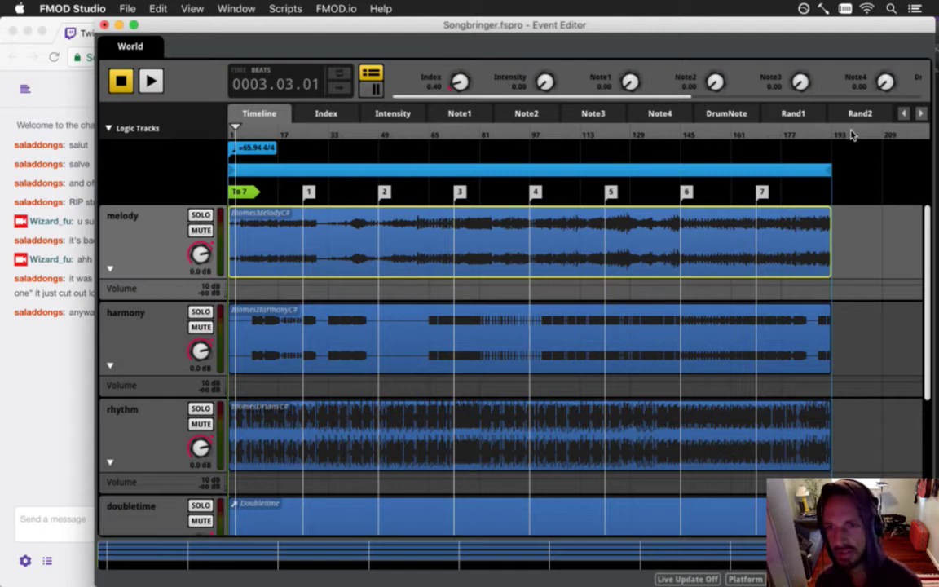
pyautogui.click(881, 135)
pyautogui.press('super+v')
pyautogui.click(897, 230)
pyautogui.hscroll(2, 881, 233)
pyautogui.click(683, 324)
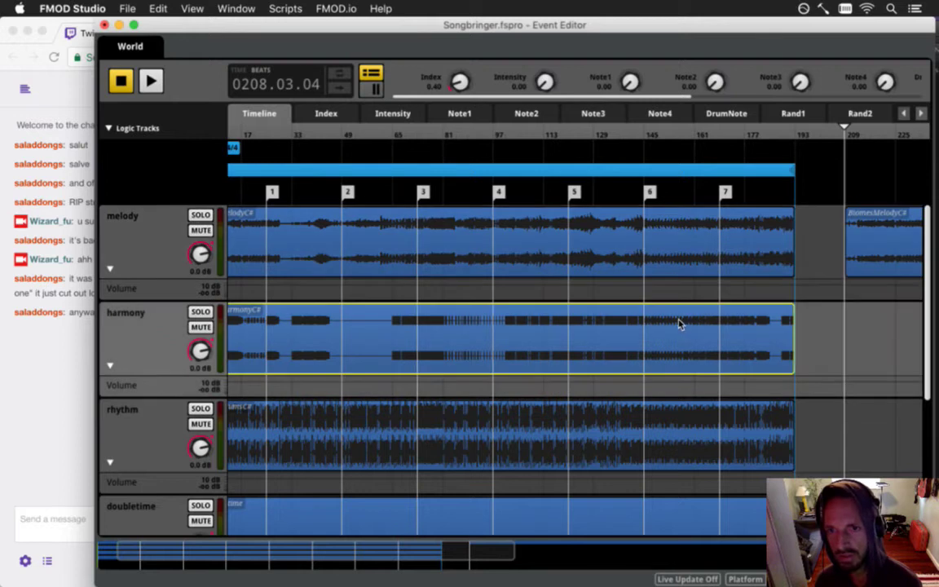
pyautogui.click(872, 328)
pyautogui.press('super+v')
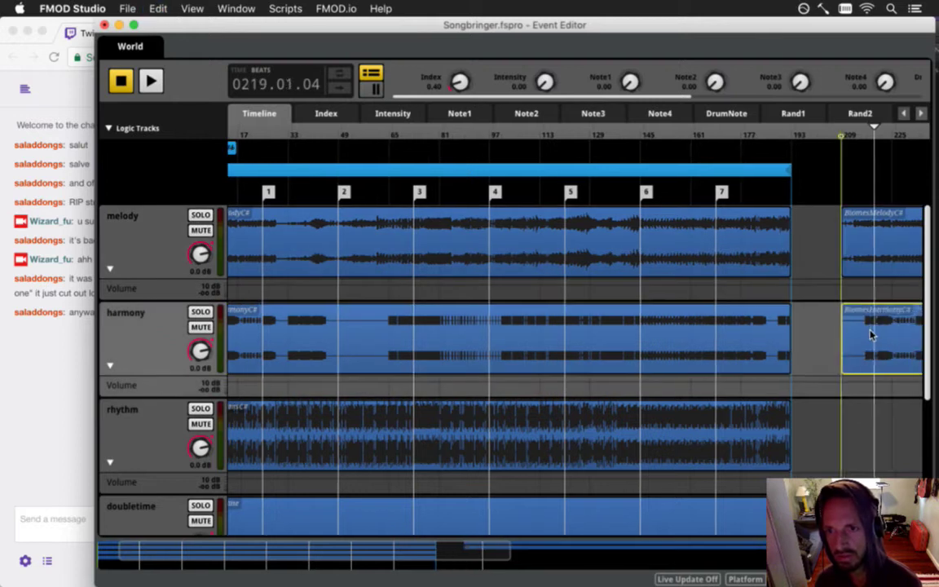
# - Duplicate the rhythm clip on its track, aligning the copy with the melody and harmony copies at bar 209
pyautogui.hscroll(1, 848, 332)
pyautogui.click(731, 447)
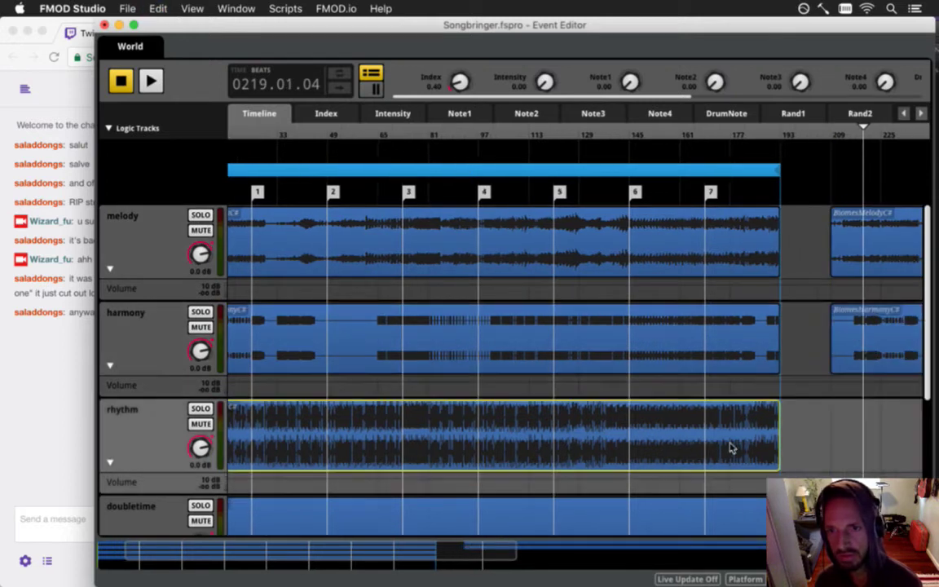
pyautogui.click(836, 435)
pyautogui.press('super+v')
pyautogui.hscroll(1, 856, 435)
pyautogui.moveTo(856, 435); pyautogui.dragTo(855, 435)
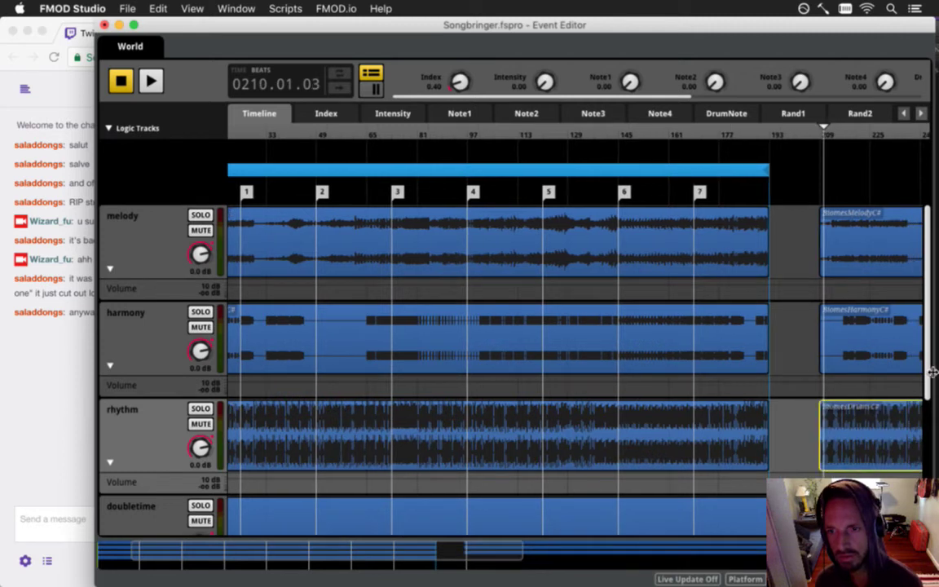
# - Duplicate the Doubletime clip on the doubletime track, starting the copy at bar 209
pyautogui.scroll(-4, 844, 432)
pyautogui.click(754, 390)
pyautogui.press('super+c')
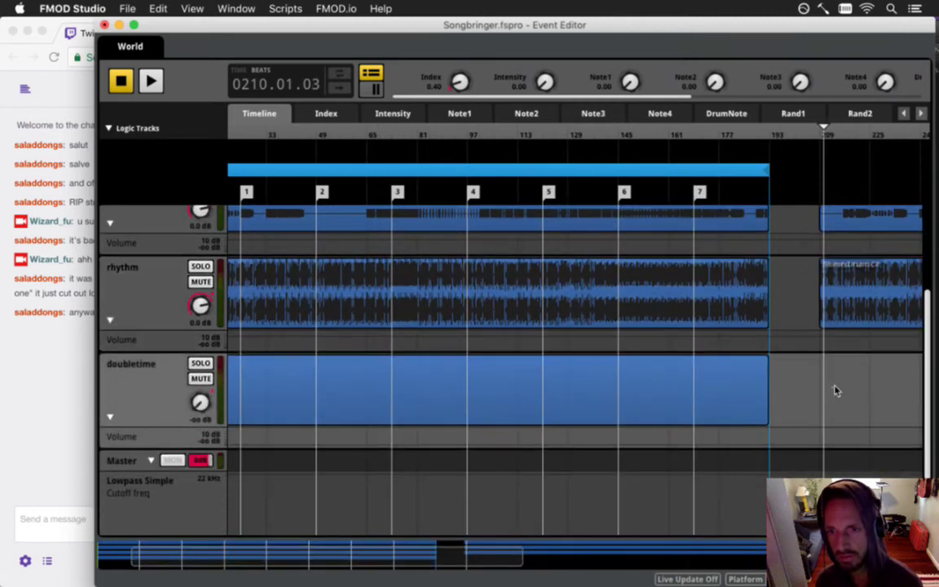
pyautogui.click(833, 396)
pyautogui.press('super+v')
pyautogui.moveTo(860, 373); pyautogui.dragTo(842, 375)
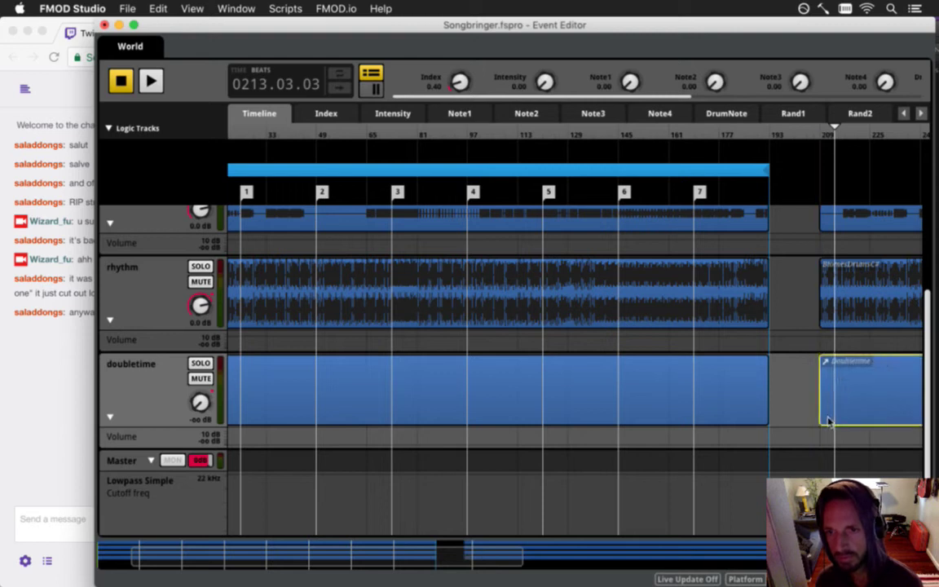
# - Copy the loop region to bar 209 over the second set of clips and move destination marker 1 to its start
pyautogui.moveTo(445, 563); pyautogui.dragTo(597, 556)
pyautogui.click(418, 172)
pyautogui.press('super+c')
pyautogui.click(543, 134)
pyautogui.press('super+v')
pyautogui.click(563, 172)
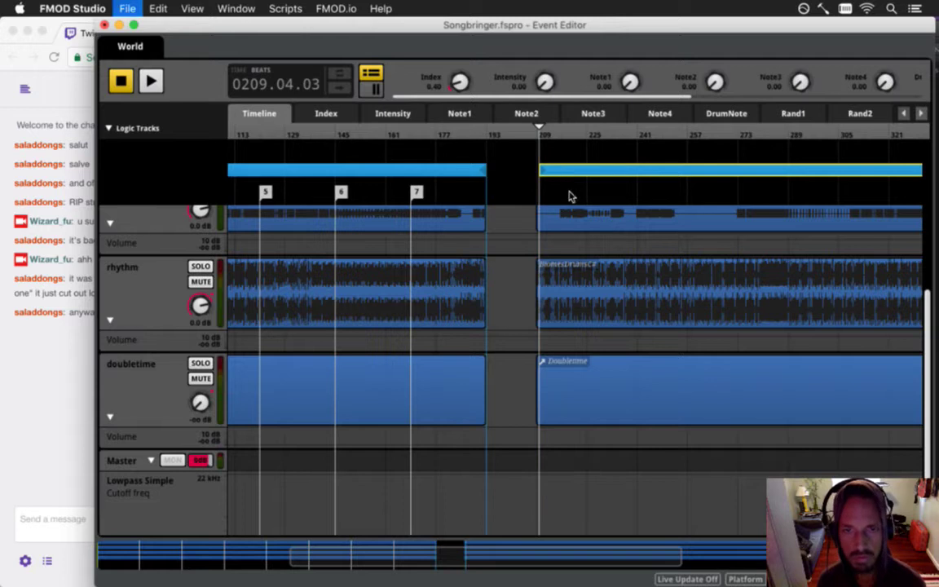
pyautogui.moveTo(534, 566); pyautogui.dragTo(311, 554)
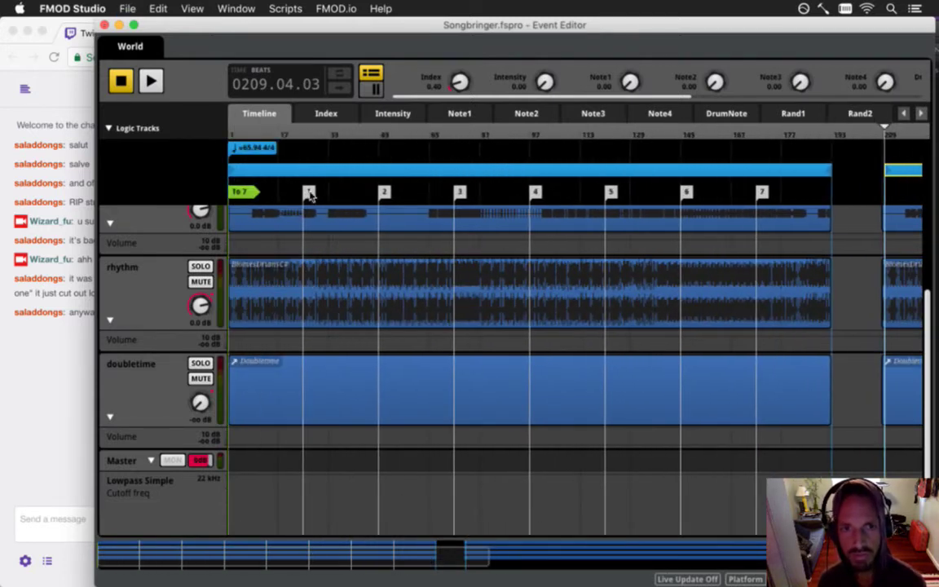
pyautogui.moveTo(311, 195)
pyautogui.mouseDown()
pyautogui.moveTo(876, 201)
pyautogui.moveTo(840, 202)
pyautogui.mouseUp()
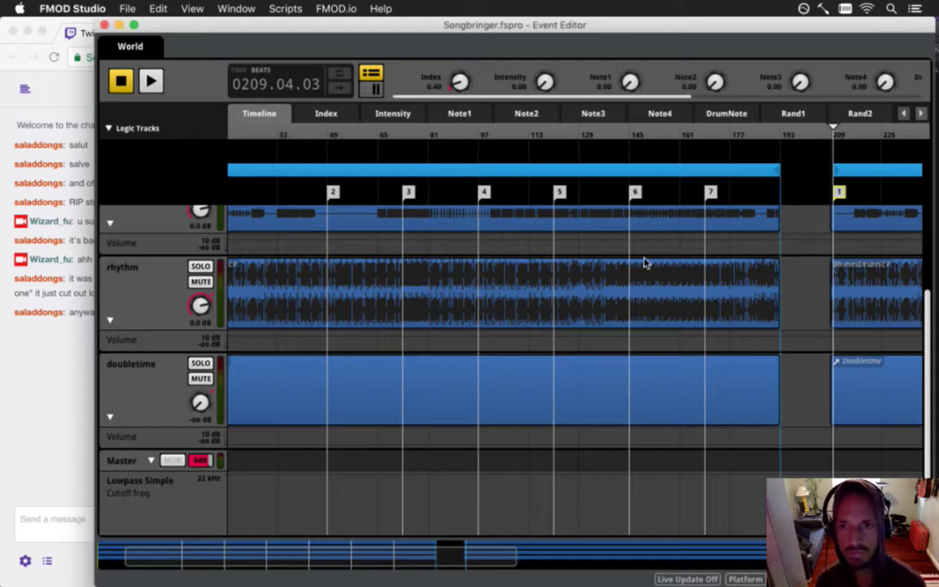
# - Nudge the second loop region so its end lines up with the second set of clips, and save the project
pyautogui.moveTo(485, 552); pyautogui.dragTo(897, 556)
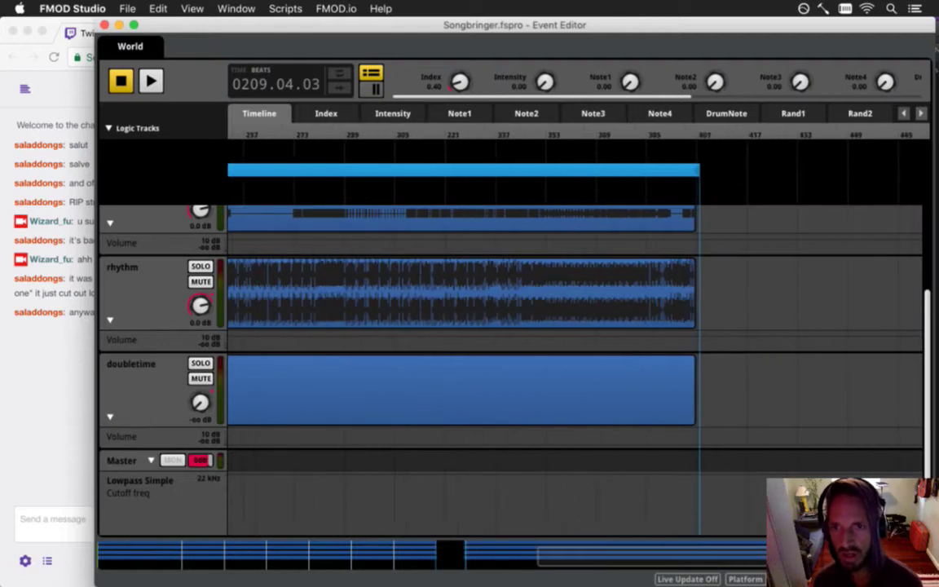
pyautogui.scroll(5, 807, 376)
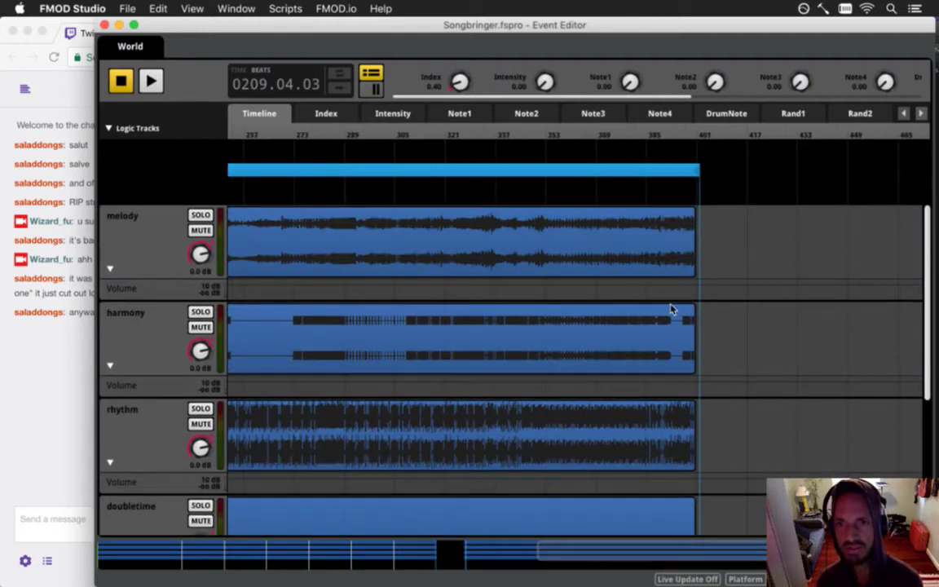
pyautogui.click(679, 171)
pyautogui.moveTo(681, 171); pyautogui.dragTo(675, 174)
pyautogui.moveTo(691, 549); pyautogui.dragTo(713, 544)
pyautogui.press('super+s')
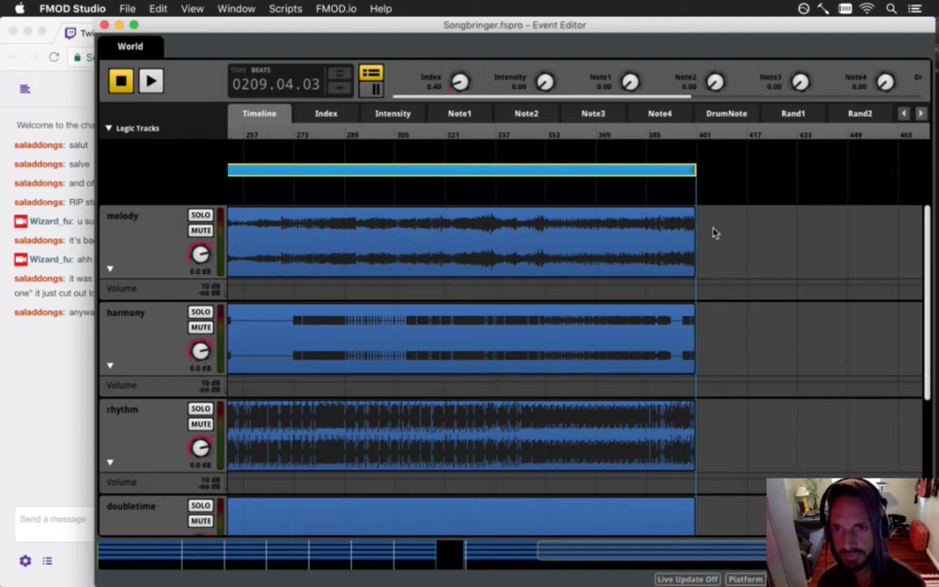
# - Paste another loop region at bar 417 and copy the second melody clip to its start
pyautogui.click(752, 136)
pyautogui.press('super+v')
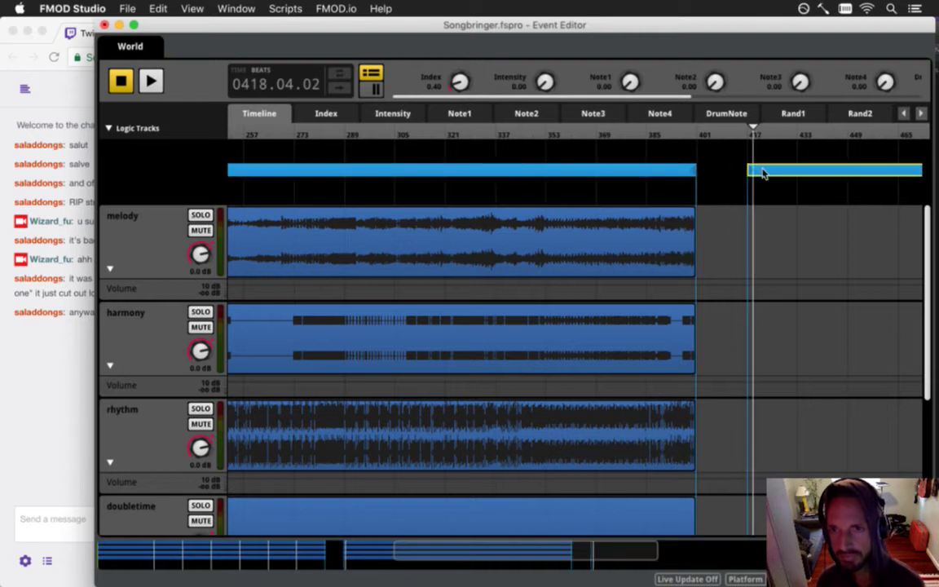
pyautogui.click(648, 253)
pyautogui.press('super+c')
pyautogui.click(790, 132)
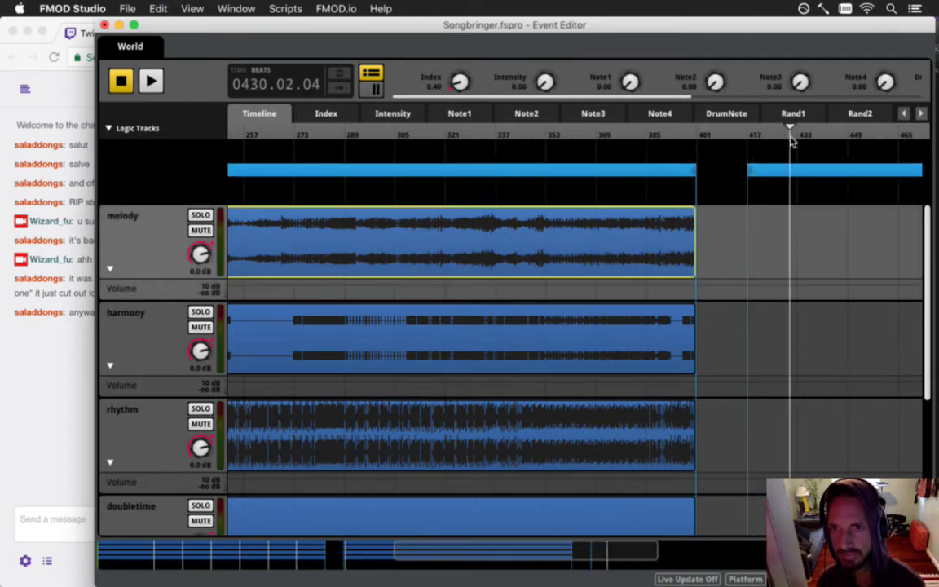
pyautogui.press('super+v')
pyautogui.moveTo(814, 244); pyautogui.dragTo(772, 246)
# - Copy the second harmony and rhythm clips to bar 417, aligned with the third loop region's start
pyautogui.click(653, 340)
pyautogui.press('super+c')
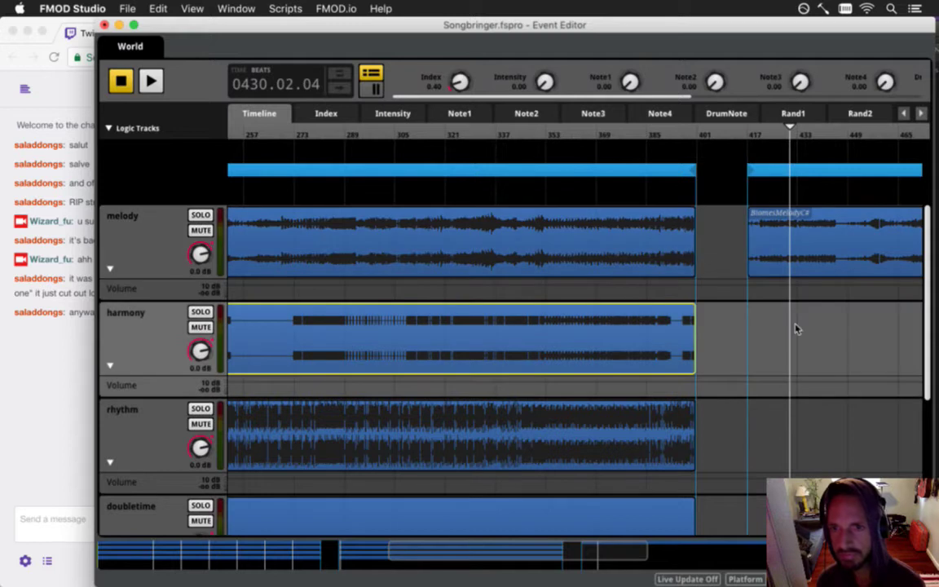
pyautogui.press('super+v')
pyautogui.moveTo(797, 364); pyautogui.dragTo(769, 350)
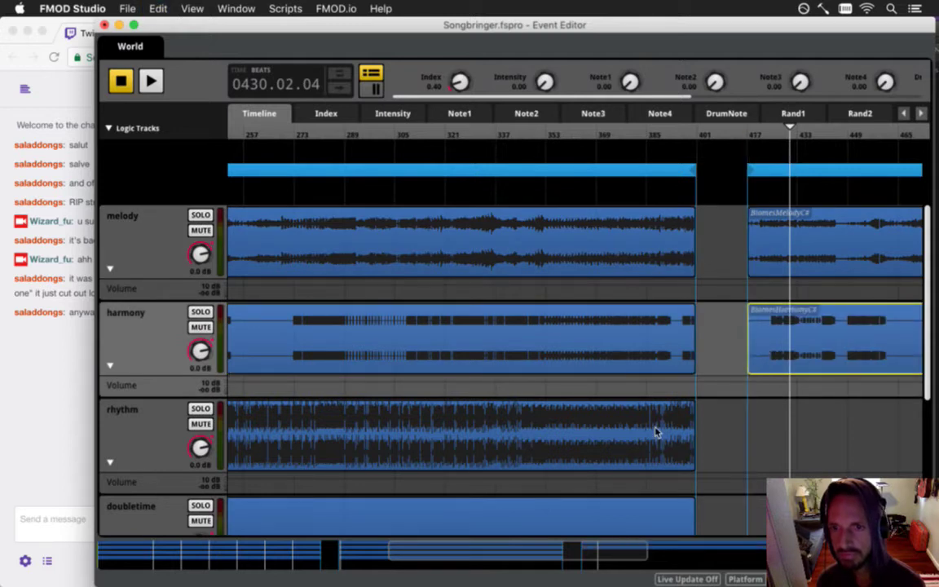
pyautogui.click(669, 440)
pyautogui.press('super+c')
pyautogui.press('super+v')
pyautogui.moveTo(818, 424); pyautogui.dragTo(775, 419)
# - Copy the second Doubletime clip to bar 417 on the doubletime track
pyautogui.scroll(-3, 706, 359)
pyautogui.click(680, 428)
pyautogui.press('super+c')
pyautogui.press('super+v')
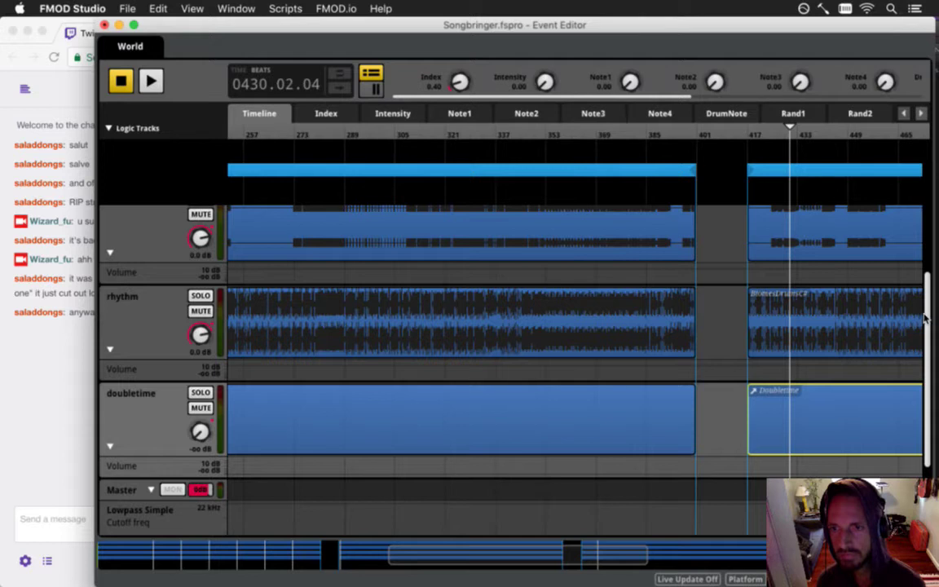
# - Move destination marker 2 to the start of the third section at bar 417
pyautogui.moveTo(555, 559); pyautogui.dragTo(231, 548)
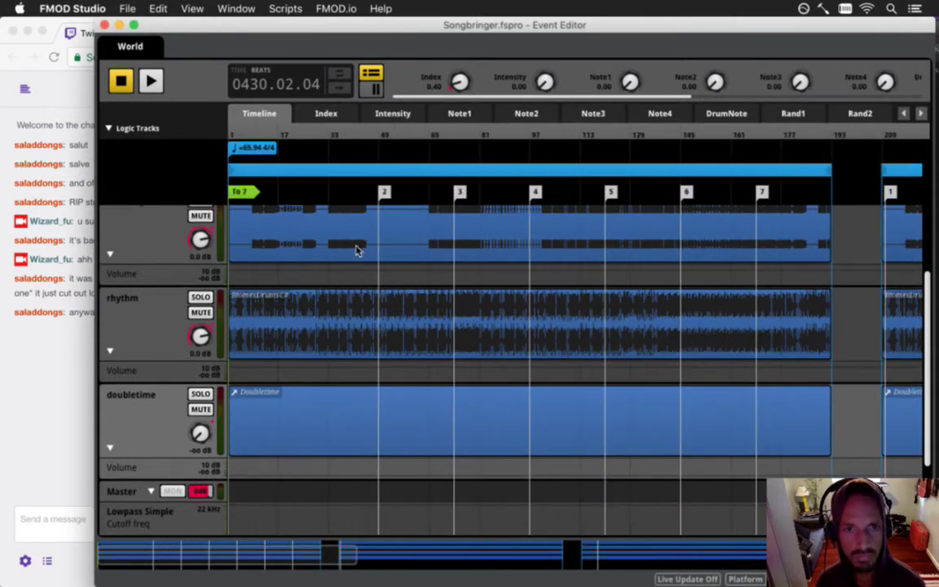
pyautogui.moveTo(385, 192); pyautogui.dragTo(936, 205)
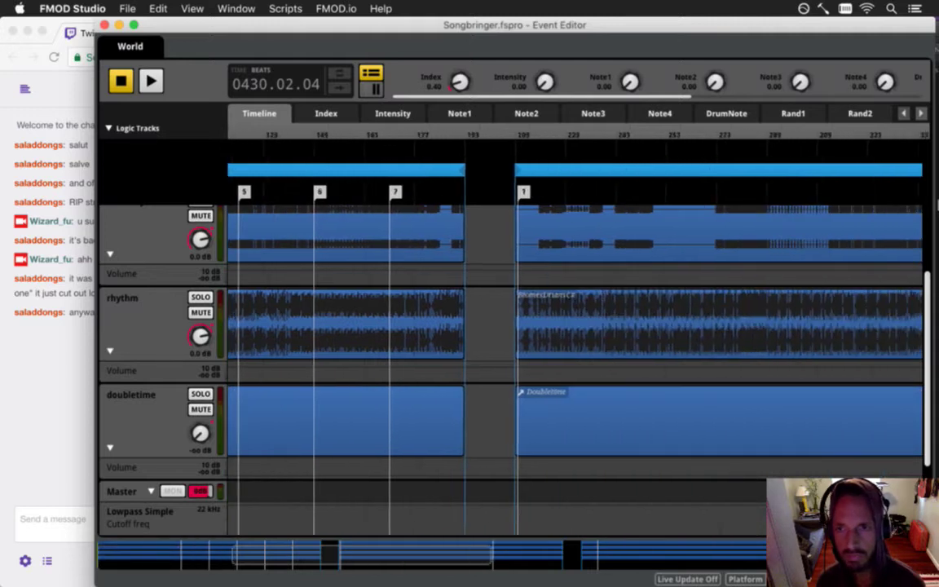
pyautogui.hscroll(10, 497, 190)
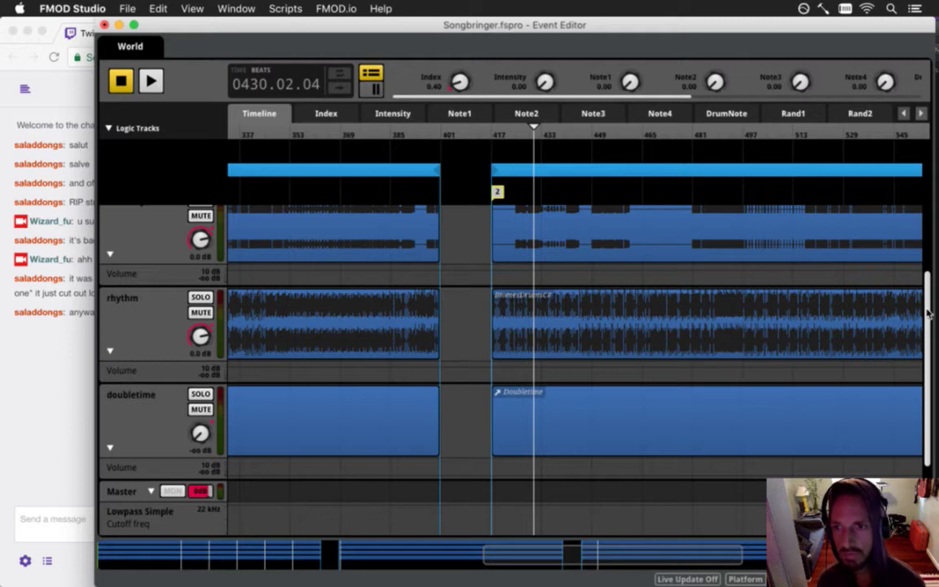
# - Copy the third loop region to start a fourth section at bar 625
pyautogui.scroll(5, 930, 318)
pyautogui.click(701, 170)
pyautogui.moveTo(576, 553); pyautogui.dragTo(766, 553)
pyautogui.click(677, 130)
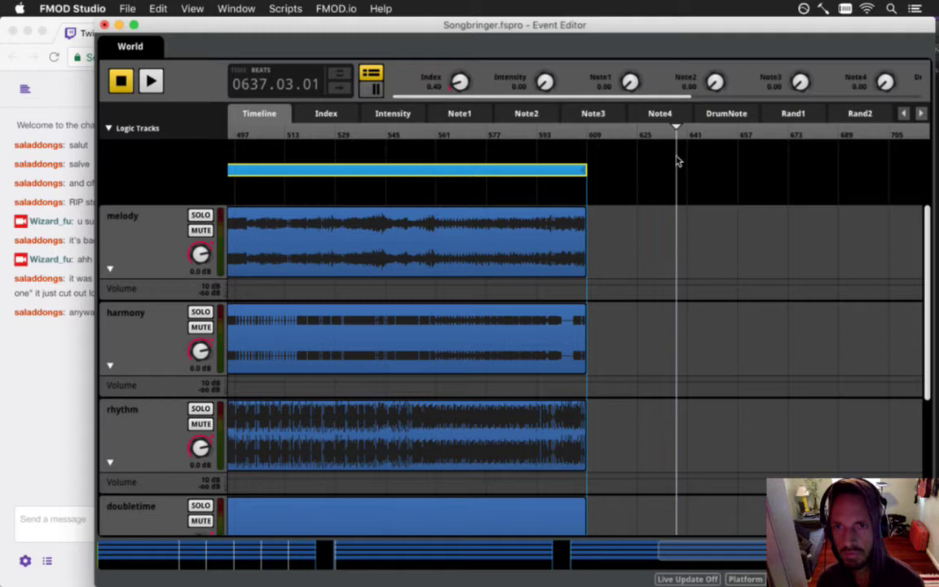
pyautogui.press('super+v')
pyautogui.moveTo(694, 170); pyautogui.dragTo(654, 170)
# - Copy the third section's melody and harmony clips to bar 625, aligned with the fourth loop region
pyautogui.click(561, 236)
pyautogui.hotkey('ctrl', 'c')
pyautogui.hotkey('ctrl', 'v')
pyautogui.moveTo(726, 247); pyautogui.dragTo(664, 243)
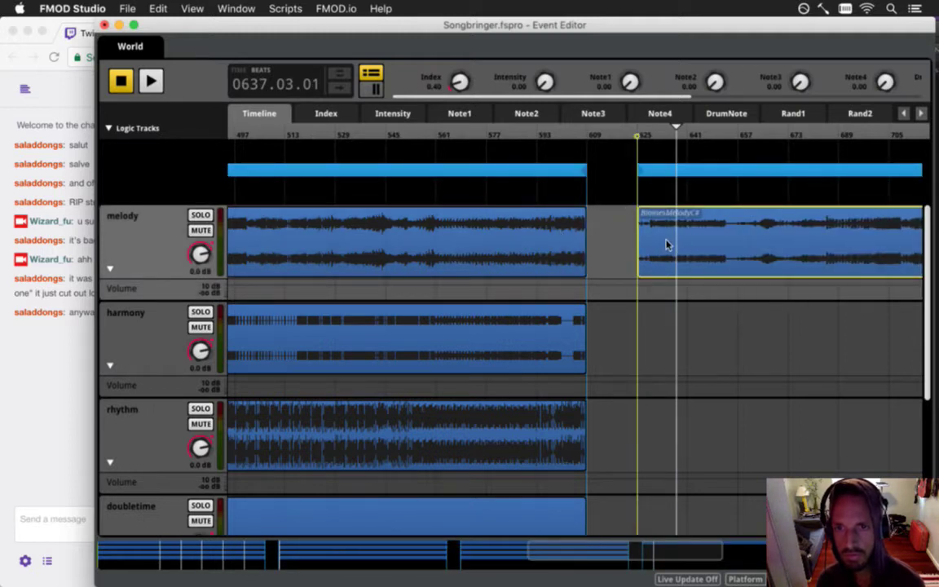
pyautogui.click(572, 329)
pyautogui.hotkey('ctrl', 'c')
pyautogui.hotkey('ctrl', 'v')
pyautogui.moveTo(696, 336); pyautogui.dragTo(657, 336)
# - Copy the third section's rhythm and Doubletime clips to bar 625, aligned with the fourth loop region
pyautogui.click(537, 433)
pyautogui.hotkey('ctrl', 'c')
pyautogui.hotkey('ctrl', 'v')
pyautogui.click(713, 434)
pyautogui.moveTo(712, 434); pyautogui.dragTo(672, 425)
pyautogui.click(552, 517)
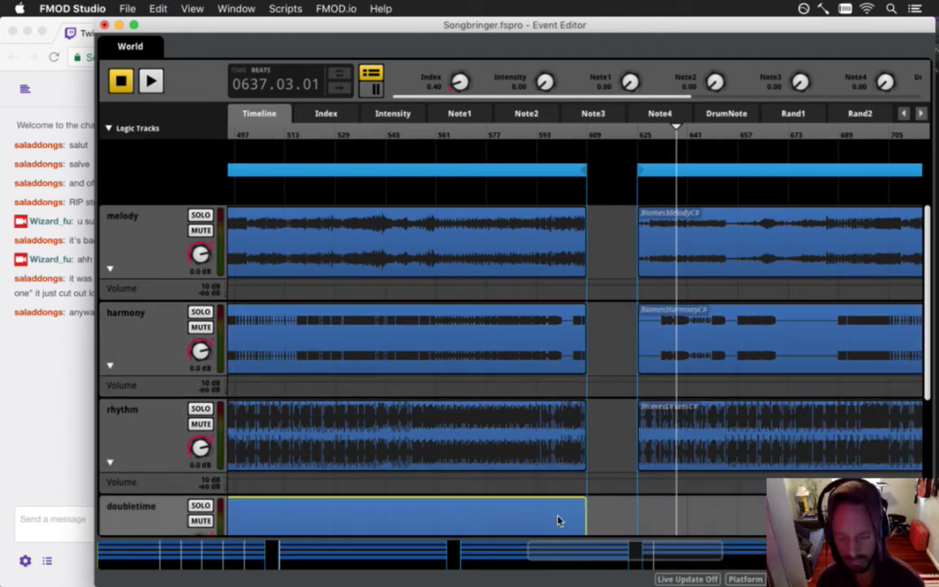
pyautogui.hotkey('ctrl', 'c')
pyautogui.hotkey('ctrl', 'v')
pyautogui.moveTo(719, 507); pyautogui.dragTo(686, 523)
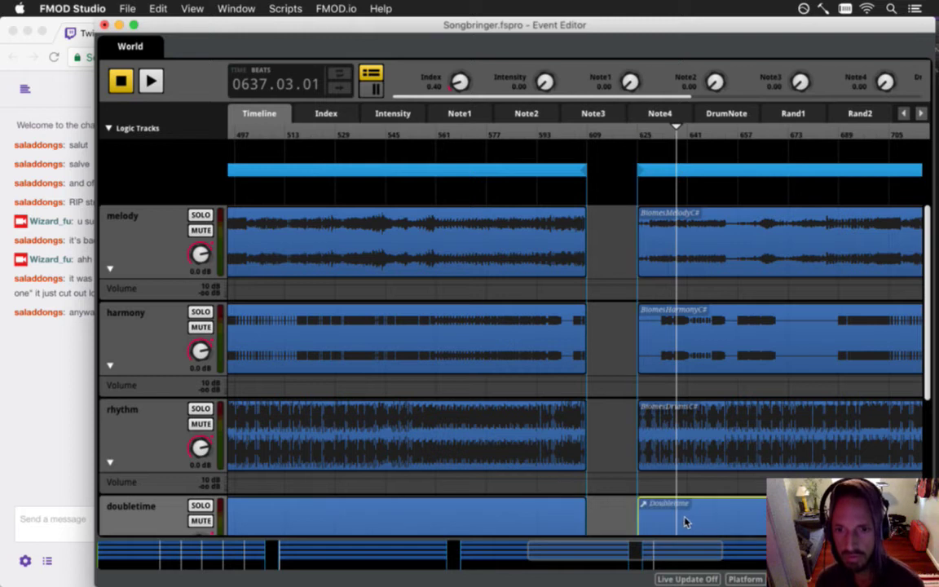
pyautogui.scroll(-2, 688, 481)
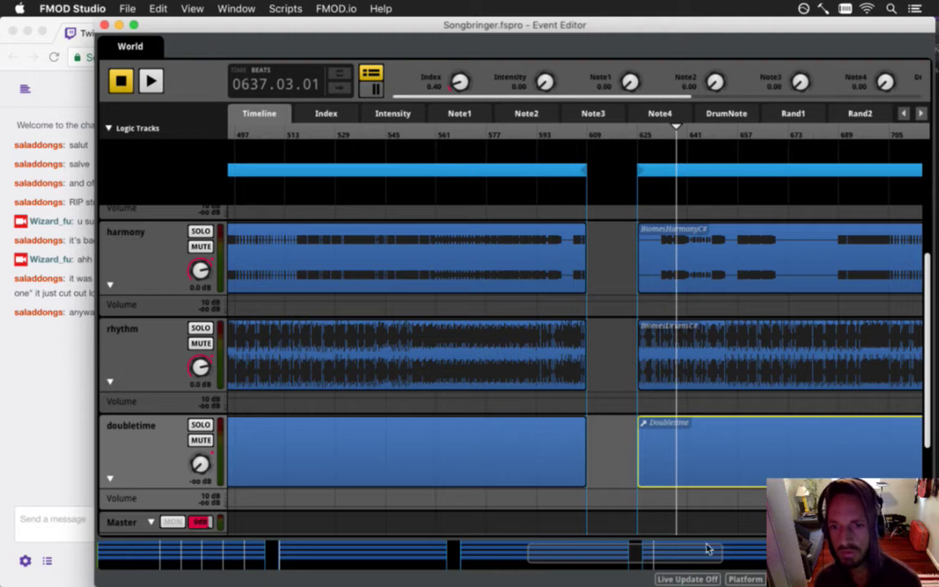
# - Move destination marker 3 to the start of the fourth section at bar 625
pyautogui.moveTo(662, 560)
pyautogui.mouseDown()
pyautogui.moveTo(693, 560)
pyautogui.moveTo(363, 555)
pyautogui.moveTo(238, 539)
pyautogui.mouseUp()
pyautogui.click(432, 194)
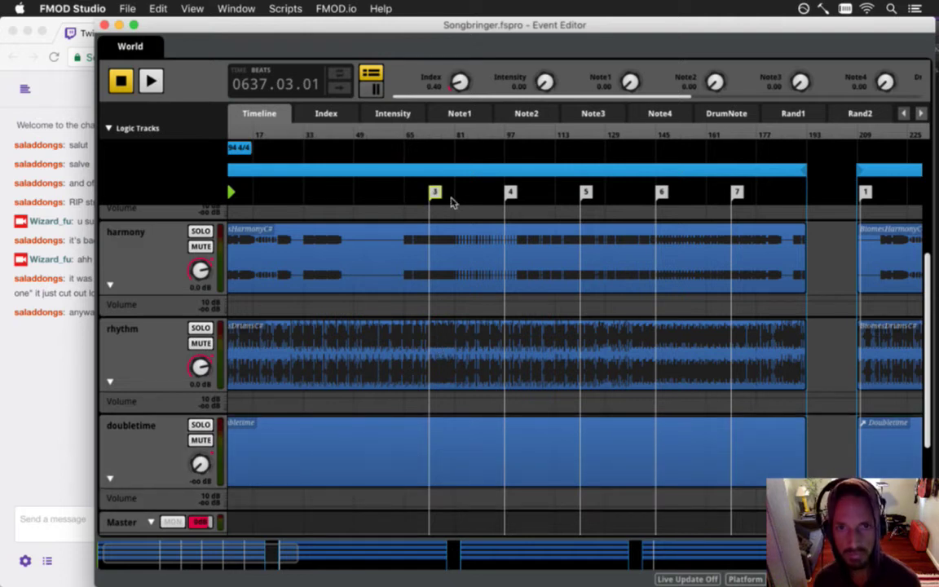
pyautogui.moveTo(435, 192)
pyautogui.mouseDown()
pyautogui.moveTo(760, 211)
pyautogui.moveTo(937, 210)
pyautogui.moveTo(933, 196)
pyautogui.moveTo(706, 184)
pyautogui.moveTo(669, 189)
pyautogui.moveTo(682, 227)
pyautogui.mouseUp()
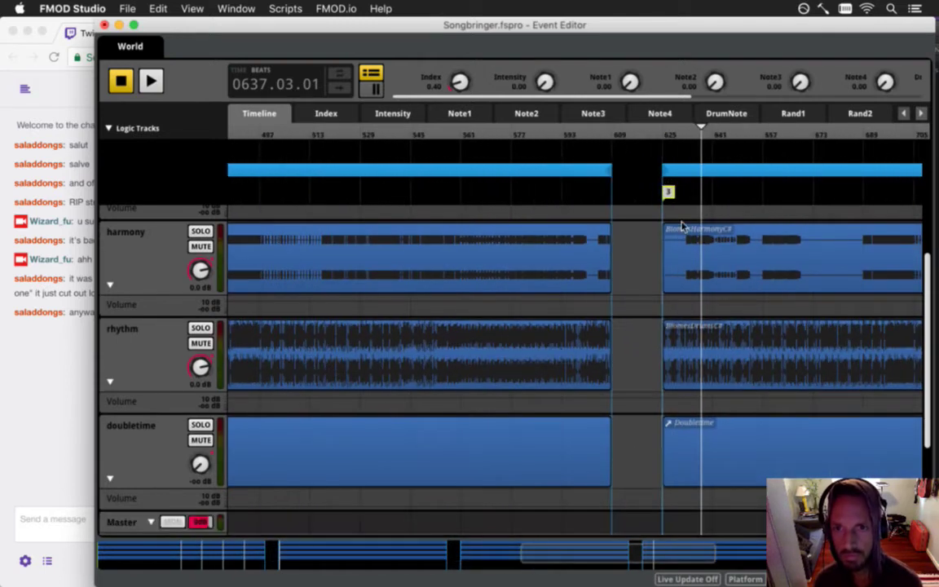
# - Copy the fourth loop region to start a fifth section at bar 833
pyautogui.scroll(4, 693, 269)
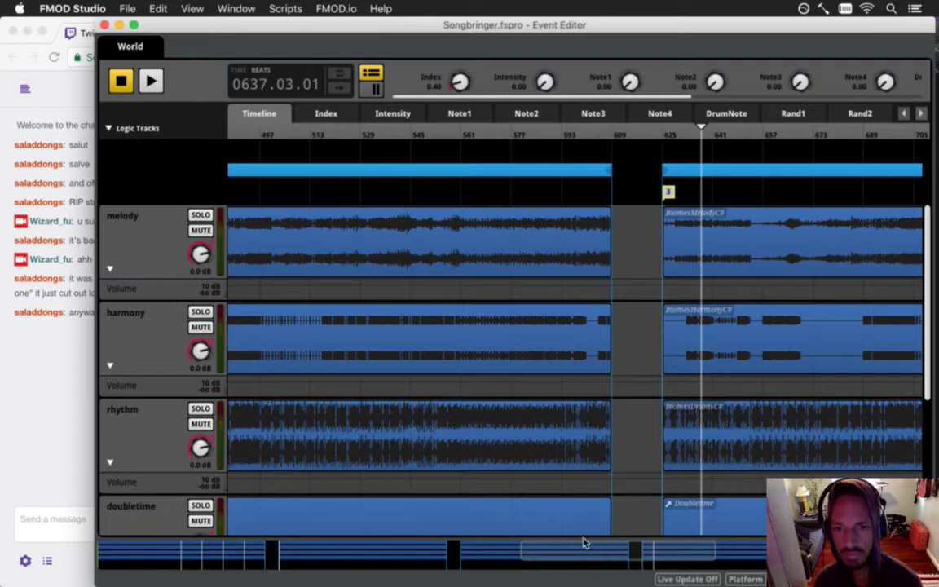
pyautogui.hscroll(10, 581, 514)
pyautogui.click(708, 173)
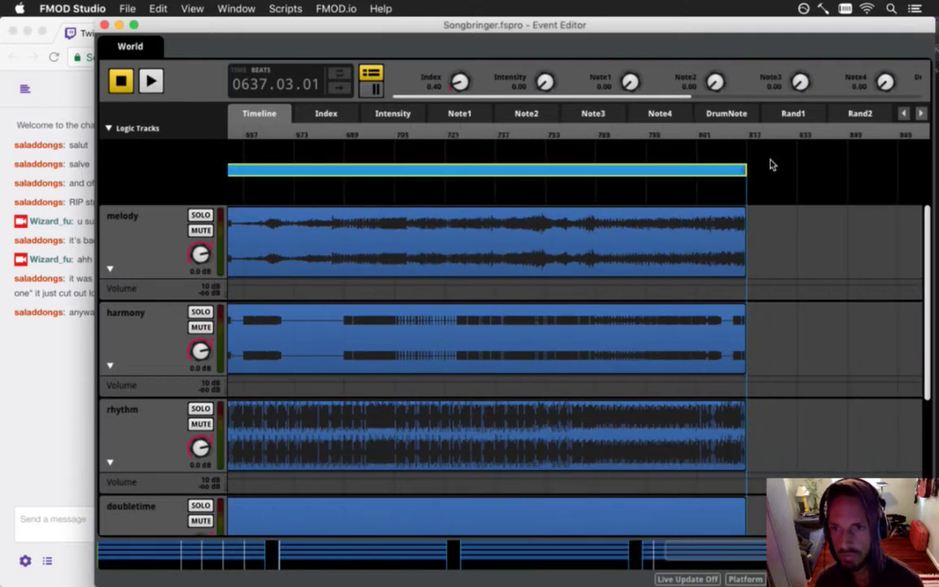
pyautogui.click(803, 133)
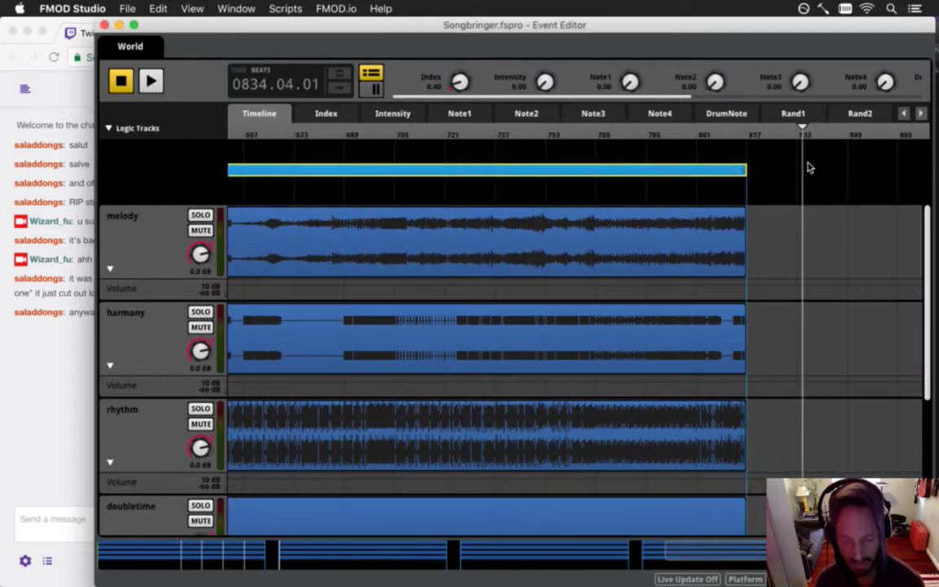
pyautogui.click(822, 136)
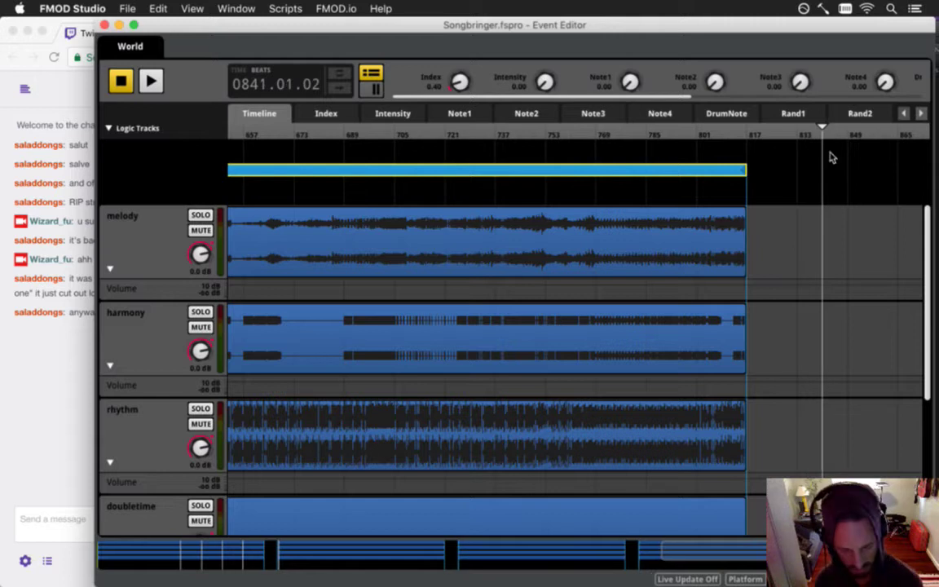
pyautogui.press('super+v')
pyautogui.moveTo(839, 170); pyautogui.dragTo(813, 169)
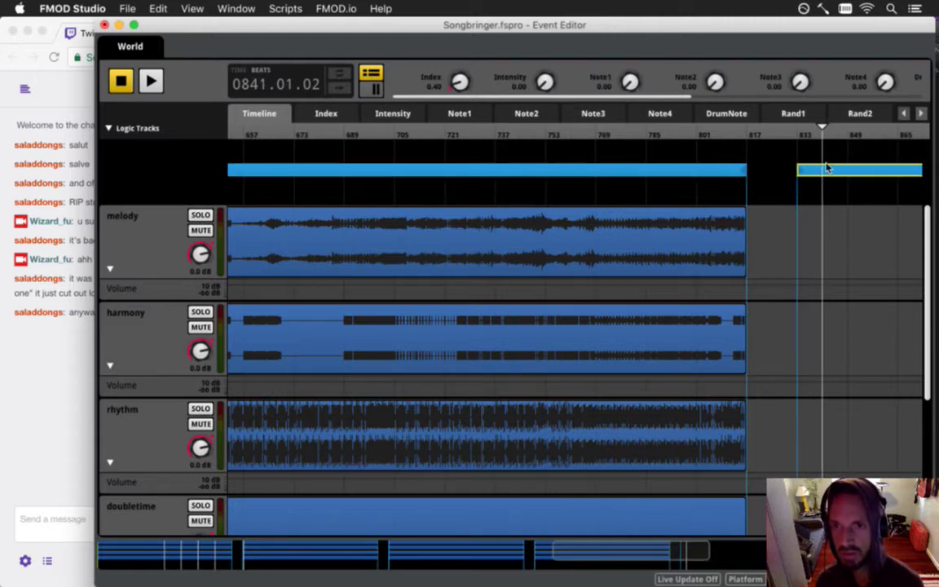
# - Copy the fourth section's melody and harmony clips to bar 833, aligned with the fifth loop region
pyautogui.click(685, 260)
pyautogui.hotkey('ctrl', 'c')
pyautogui.click(808, 133)
pyautogui.hotkey('ctrl', 'v')
pyautogui.moveTo(834, 228); pyautogui.dragTo(809, 232)
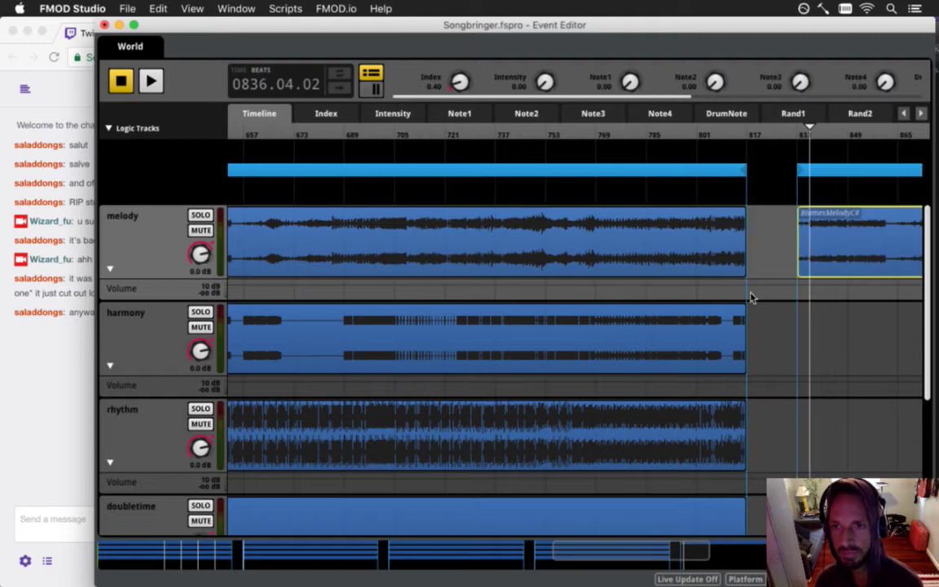
pyautogui.press('super+s')
pyautogui.click(683, 335)
pyautogui.hotkey('ctrl', 'c')
pyautogui.click(820, 143)
pyautogui.hotkey('ctrl', 'v')
pyautogui.moveTo(825, 320); pyautogui.dragTo(818, 321)
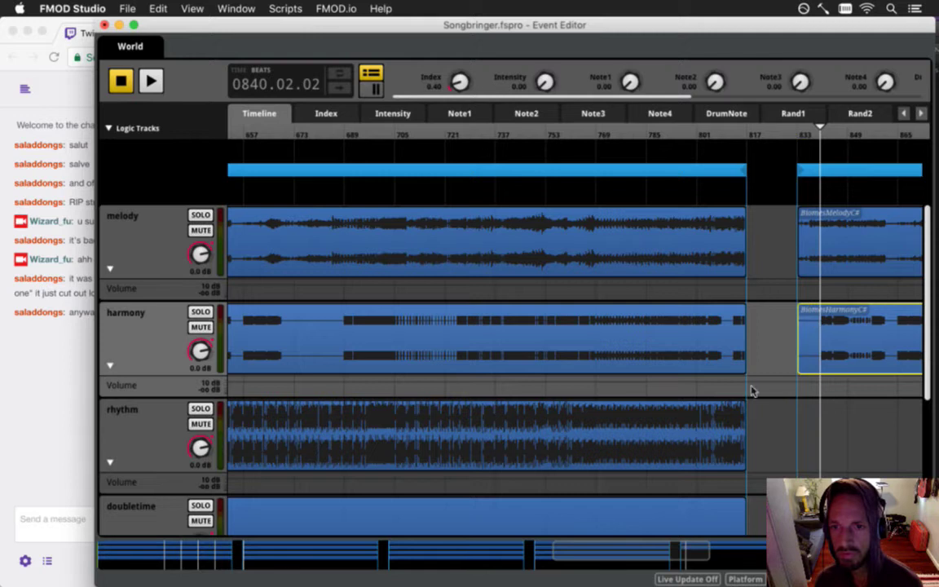
# - Copy the fourth section's rhythm and Doubletime clips to bar 833, aligned with the fifth loop region
pyautogui.click(728, 432)
pyautogui.hotkey('ctrl', 'c')
pyautogui.hotkey('ctrl', 'v')
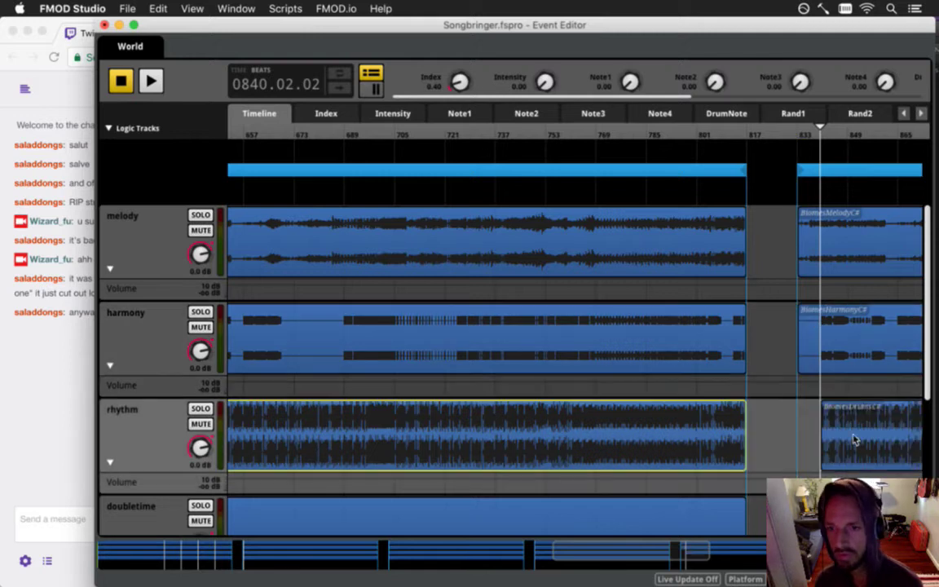
pyautogui.moveTo(855, 434); pyautogui.dragTo(831, 440)
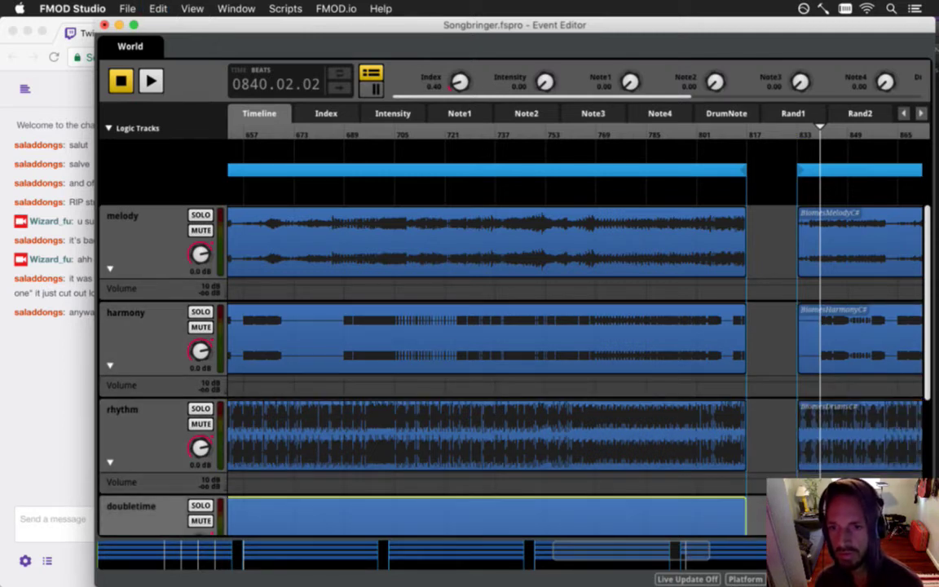
pyautogui.press('super+s')
pyautogui.click(849, 465)
pyautogui.scroll(-3, 850, 465)
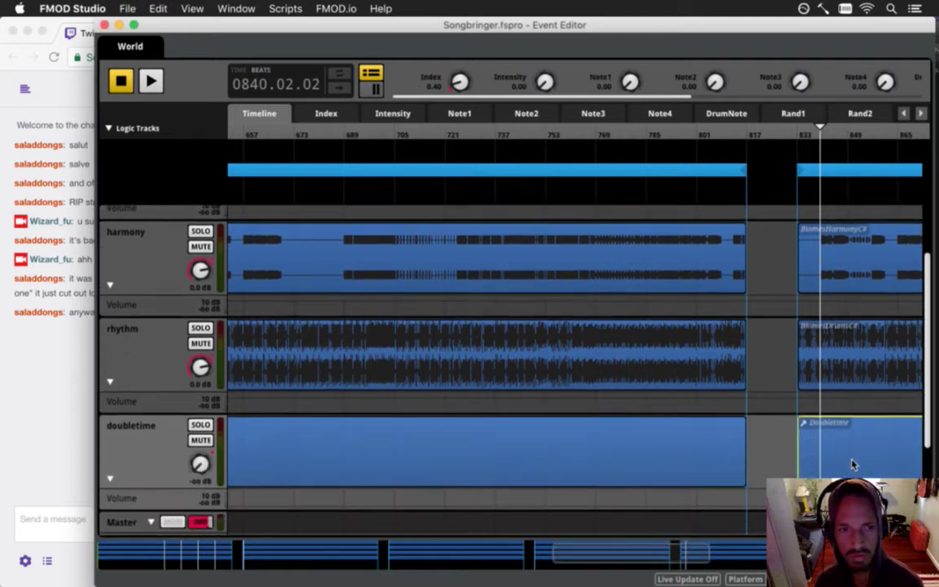
pyautogui.hscroll(10, 697, 558)
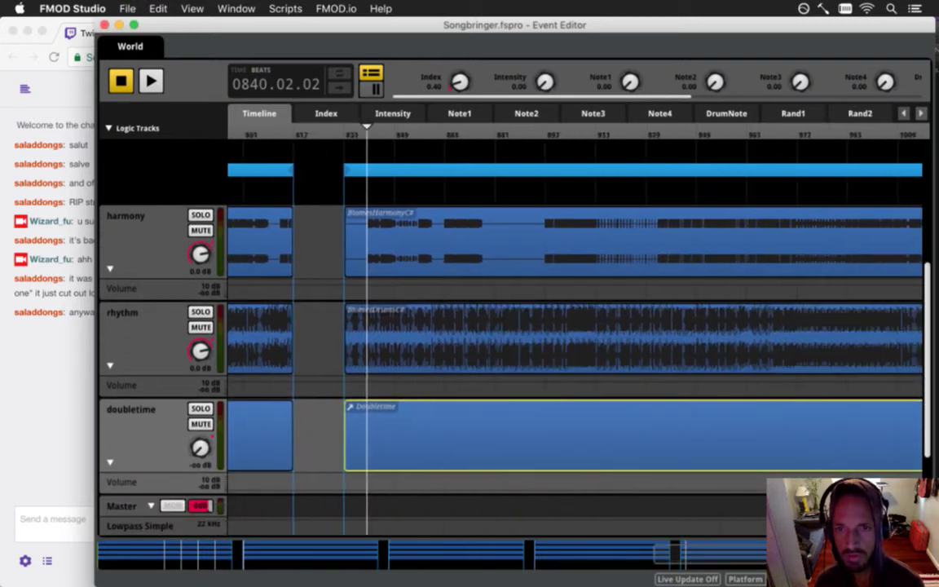
pyautogui.hscroll(1, 719, 412)
pyautogui.scroll(3, 719, 412)
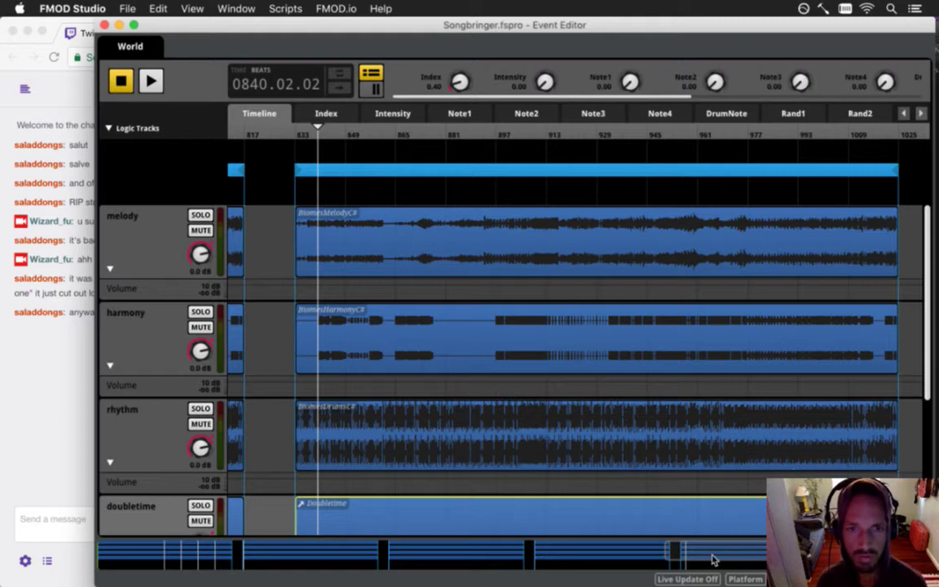
# - Move destination marker 4 to the start of the fifth section at bar 833 and save the project
pyautogui.hscroll(1, 712, 559)
pyautogui.moveTo(714, 560); pyautogui.dragTo(131, 573)
pyautogui.moveTo(459, 191); pyautogui.dragTo(938, 185)
pyautogui.moveTo(920, 128)
pyautogui.mouseDown()
pyautogui.moveTo(801, 191)
pyautogui.moveTo(702, 193)
pyautogui.mouseUp()
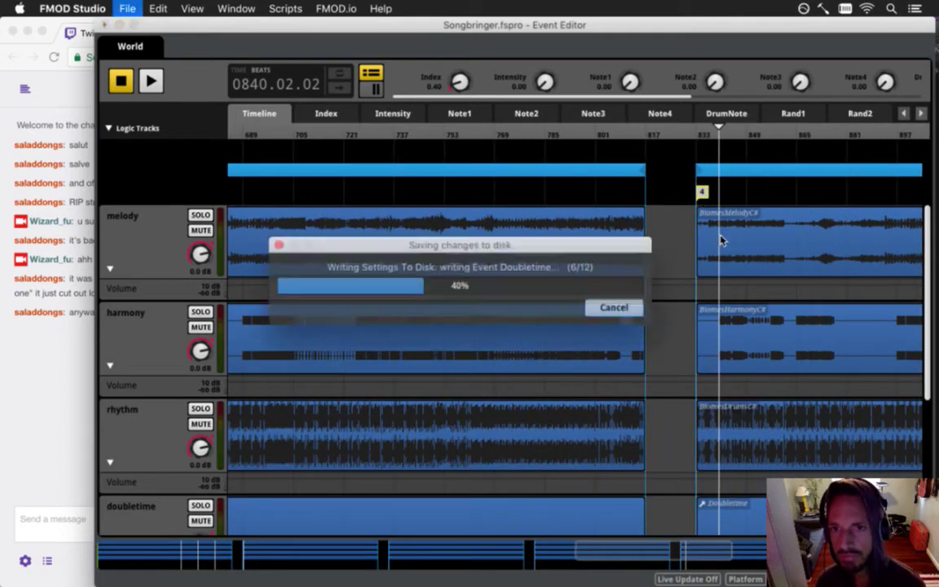
# - Copy the fifth loop region to start a sixth section at bar 1041
pyautogui.moveTo(681, 558); pyautogui.dragTo(799, 567)
pyautogui.click(779, 172)
pyautogui.press('super+c')
pyautogui.moveTo(748, 548); pyautogui.dragTo(777, 555)
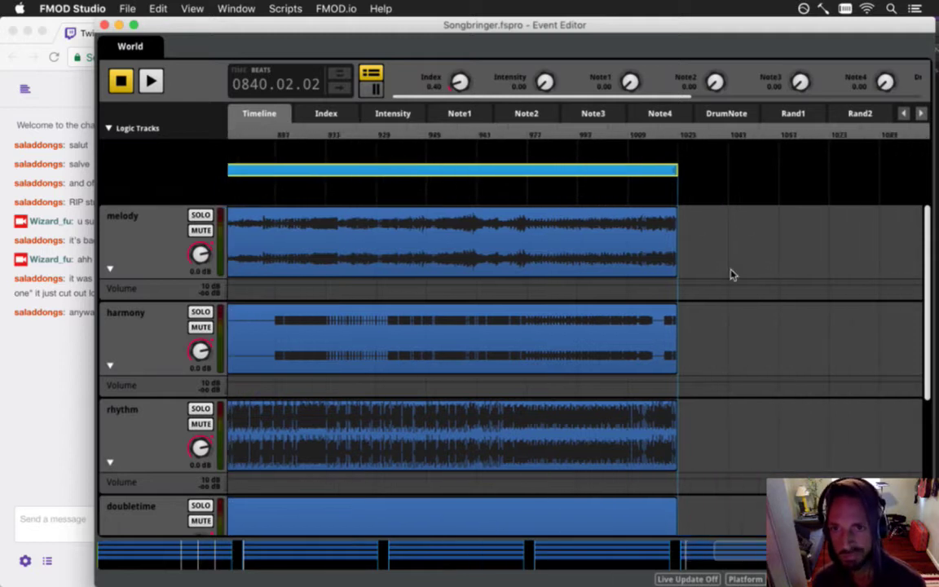
pyautogui.click(747, 132)
pyautogui.press('super+v')
pyautogui.moveTo(763, 171); pyautogui.dragTo(751, 170)
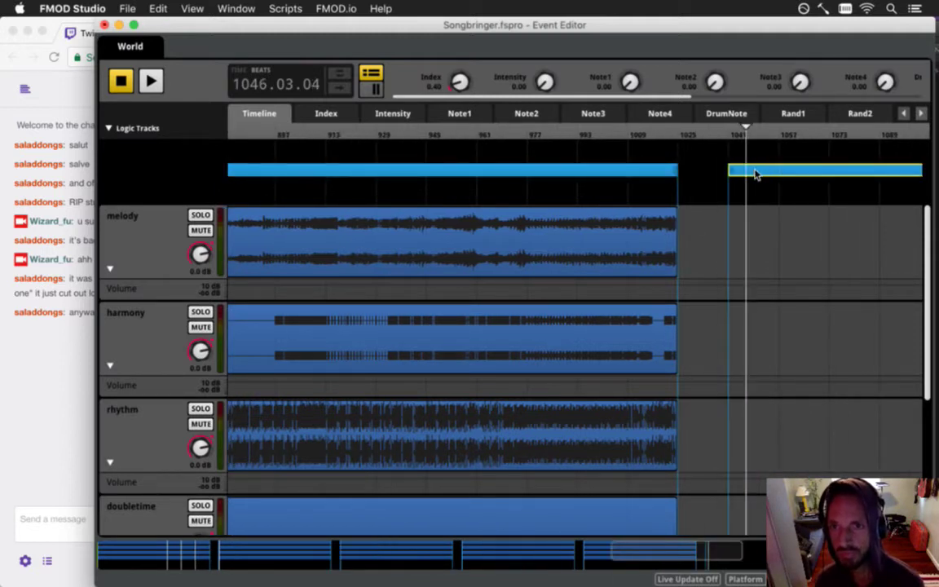
# - Copy the fifth section's melody and harmony clips to bar 1041, aligned with the sixth loop region
pyautogui.click(767, 129)
pyautogui.click(652, 235)
pyautogui.press('super+c')
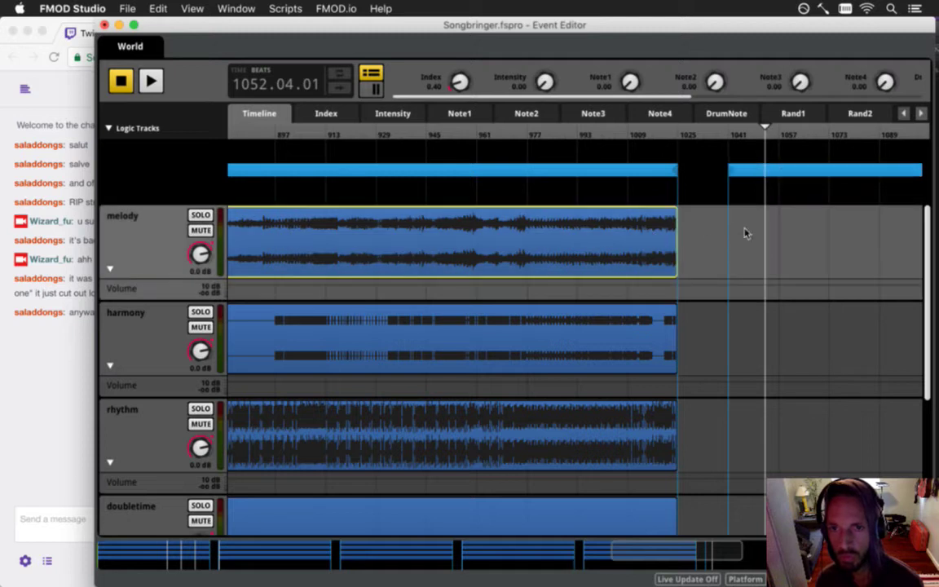
pyautogui.press('super+v')
pyautogui.moveTo(780, 232); pyautogui.dragTo(743, 232)
pyautogui.click(641, 337)
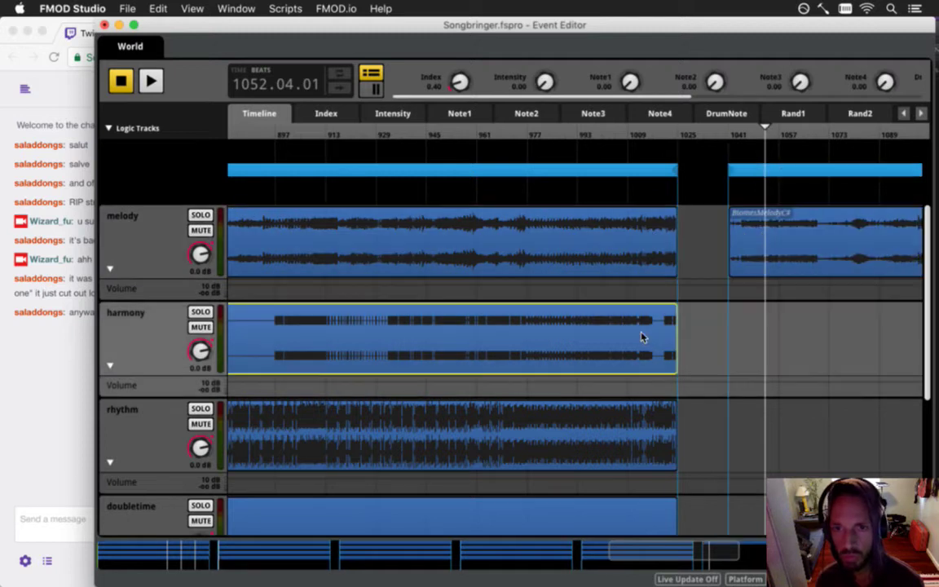
pyautogui.press('super+c')
pyautogui.press('super+v')
pyautogui.moveTo(782, 326); pyautogui.dragTo(746, 335)
# - Copy the fifth section's rhythm and Doubletime clips to bar 1041, aligned with the sixth loop region, and save the project
pyautogui.click(642, 434)
pyautogui.press('super+c')
pyautogui.press('super+v')
pyautogui.moveTo(830, 440); pyautogui.dragTo(760, 431)
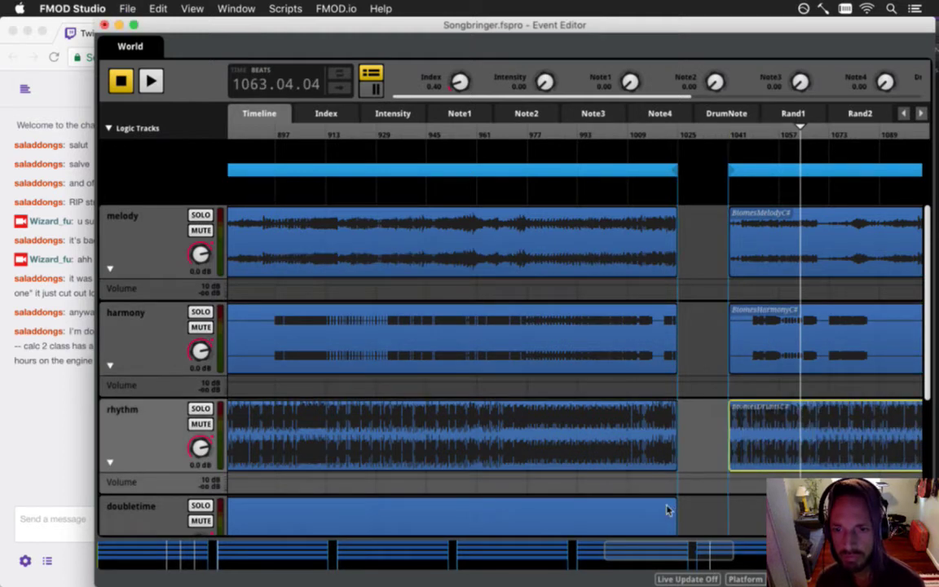
pyautogui.click(639, 519)
pyautogui.press('super+c')
pyautogui.press('super+v')
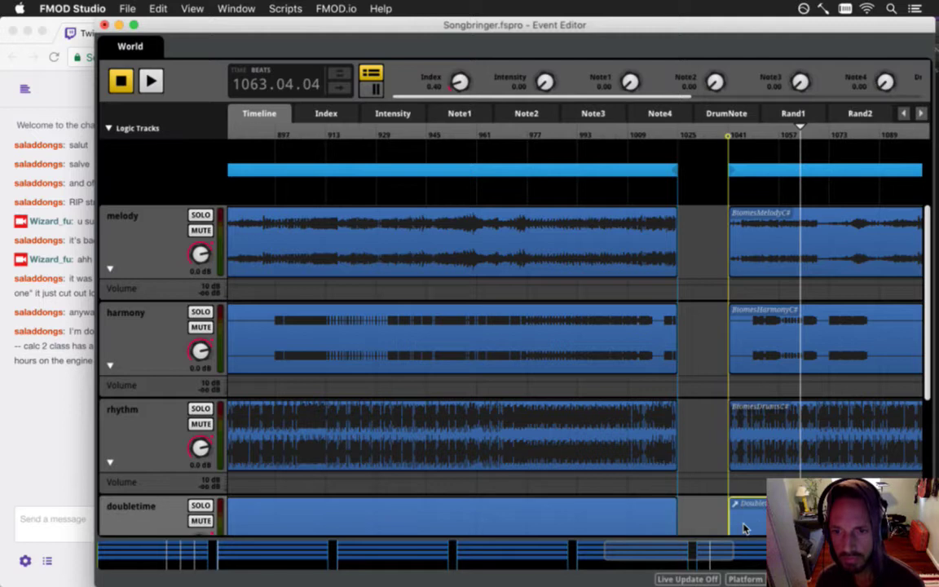
pyautogui.scroll(-3, 718, 460)
pyautogui.scroll(3, 720, 459)
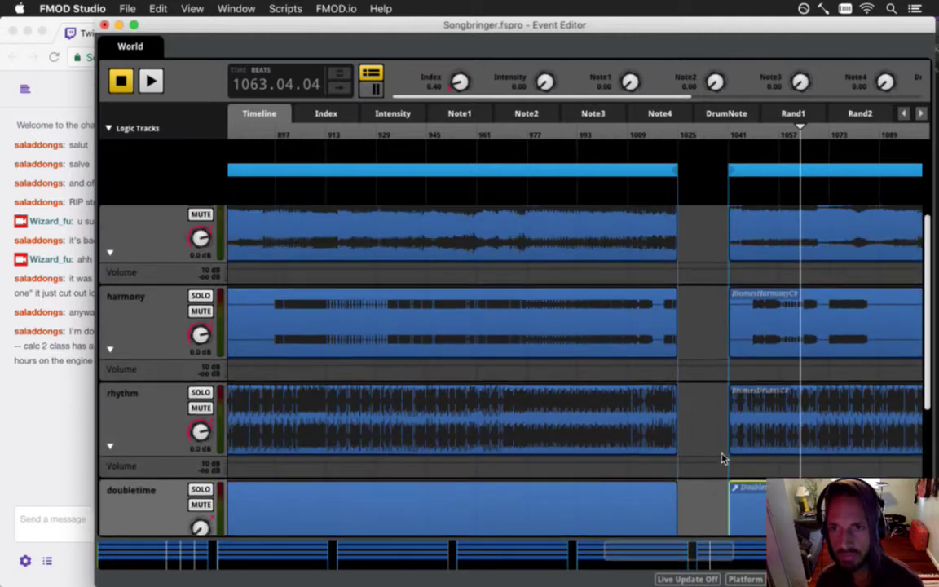
pyautogui.press('super+s')
pyautogui.moveTo(641, 554); pyautogui.dragTo(651, 555)
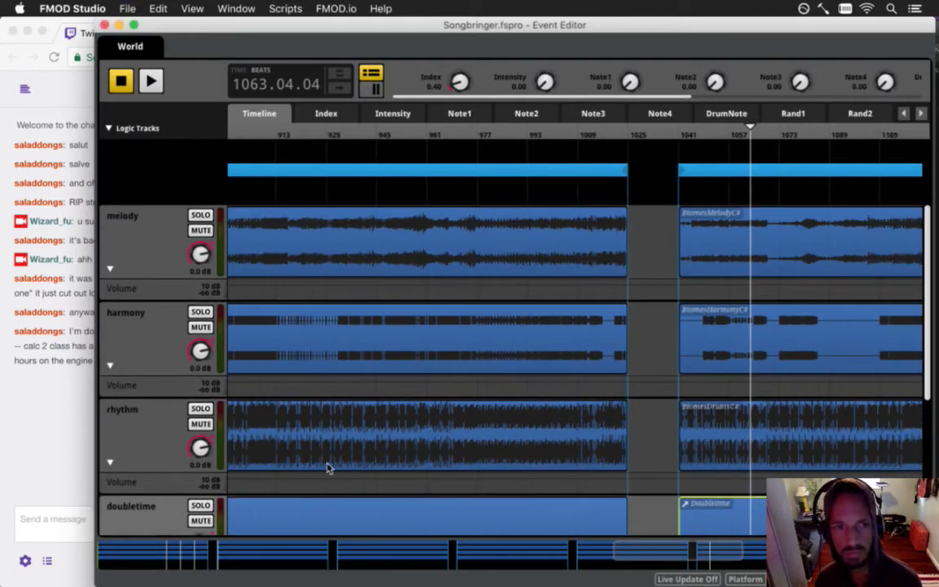
# - Switch to the Twitch chat in Chrome and read the newest viewer message
pyautogui.click(65, 376)
pyautogui.moveTo(85, 334); pyautogui.dragTo(104, 347)
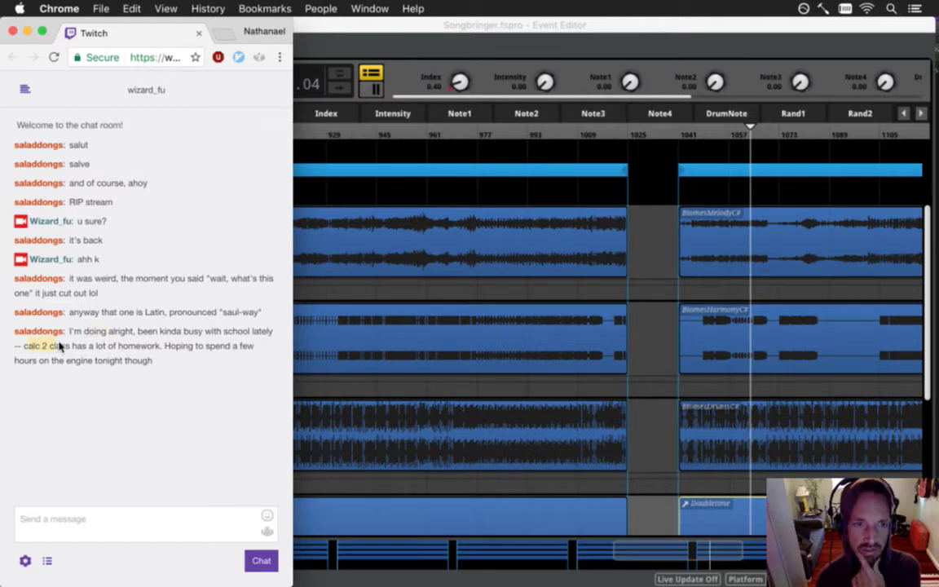
pyautogui.moveTo(165, 349); pyautogui.dragTo(185, 359)
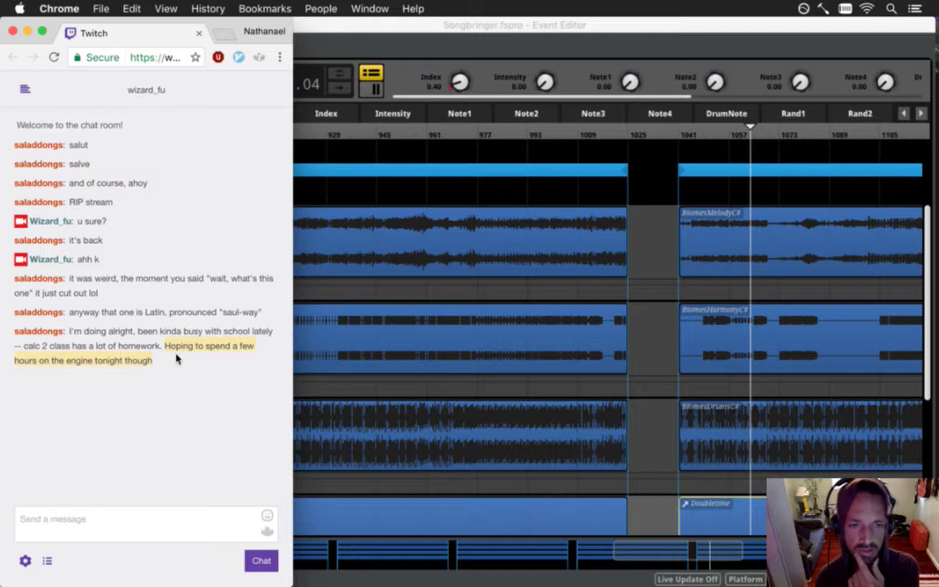
pyautogui.click(167, 353)
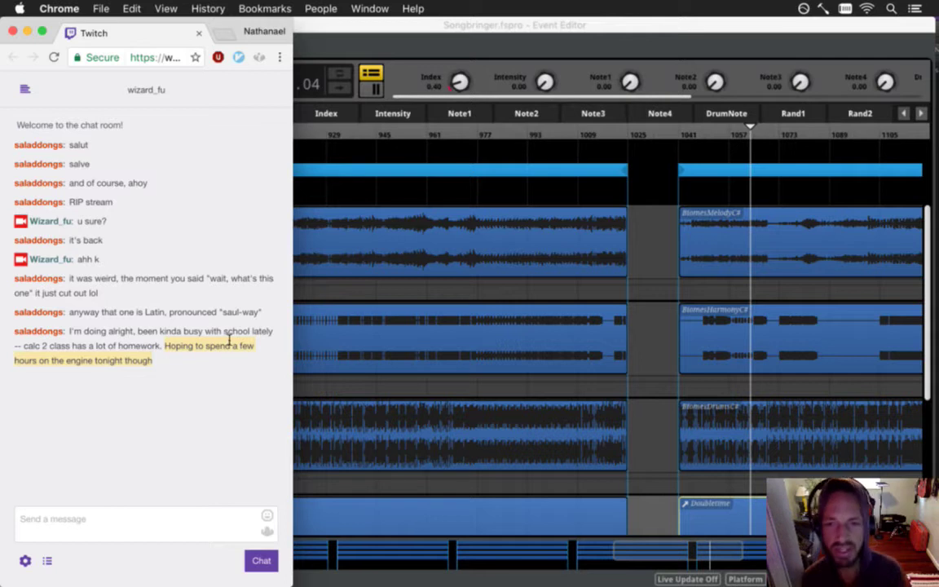
# - Return to FMOD Studio, move destination marker 5 to the start of the sixth section at bar 1041 and save the project
pyautogui.click(638, 551)
pyautogui.moveTo(650, 550); pyautogui.dragTo(147, 546)
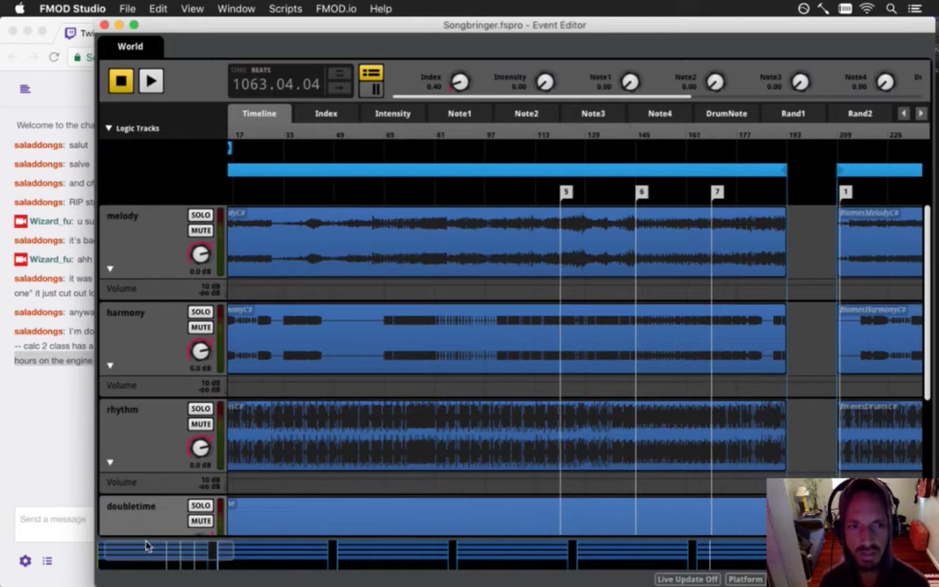
pyautogui.moveTo(566, 198)
pyautogui.mouseDown()
pyautogui.moveTo(938, 198)
pyautogui.moveTo(743, 192)
pyautogui.mouseUp()
pyautogui.press('super+s')
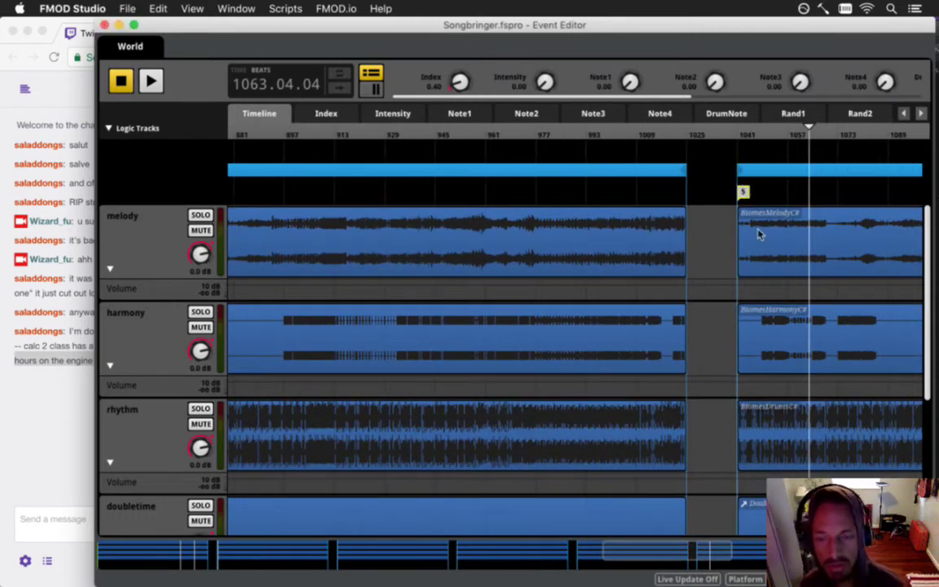
# - Copy the sixth loop region to start a seventh section at bar 1249
pyautogui.moveTo(675, 551); pyautogui.dragTo(95, 519)
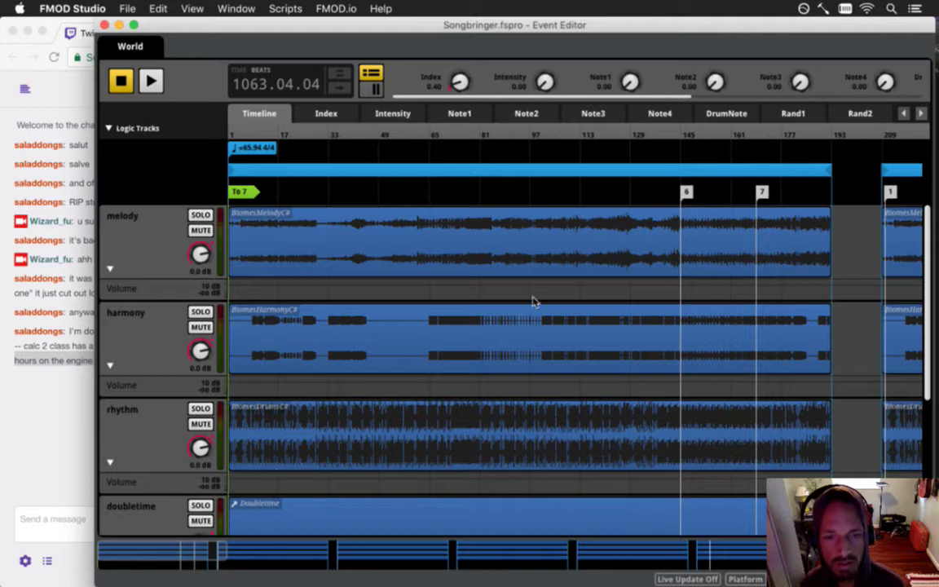
pyautogui.moveTo(192, 553); pyautogui.dragTo(787, 546)
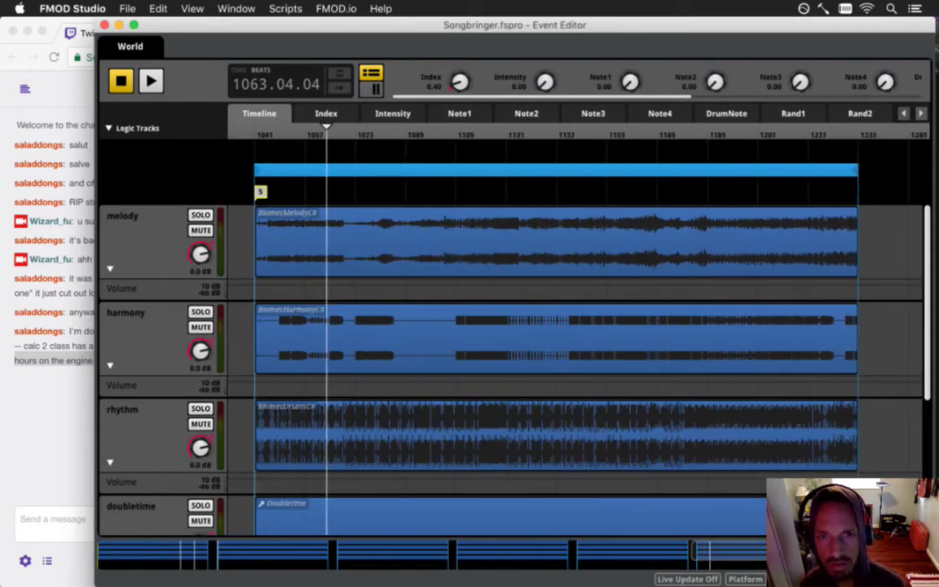
pyautogui.click(824, 171)
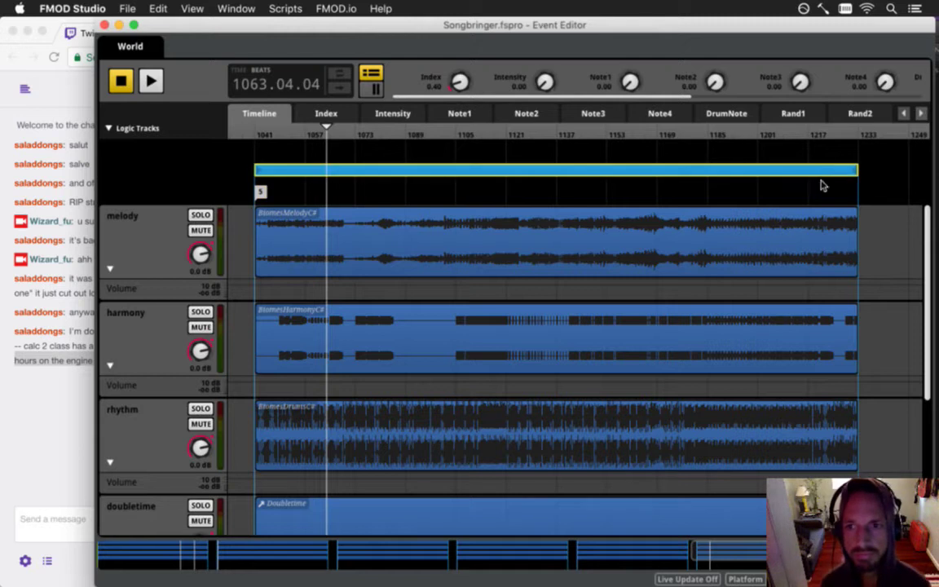
pyautogui.moveTo(721, 551); pyautogui.dragTo(750, 534)
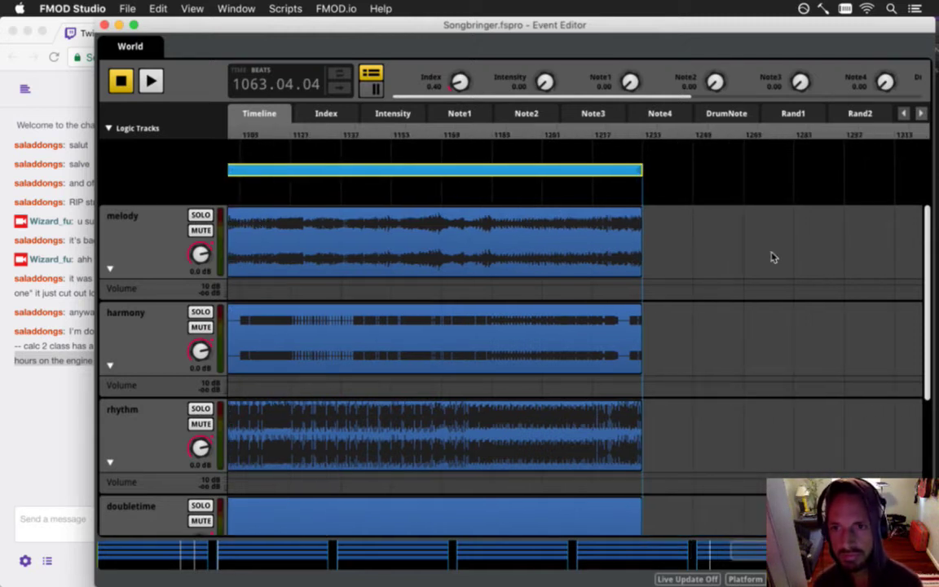
pyautogui.click(723, 133)
pyautogui.press('super+v')
pyautogui.moveTo(742, 170); pyautogui.dragTo(714, 171)
# - Copy the sixth section's melody and harmony clips to bar 1249, aligned with the seventh loop region
pyautogui.click(605, 247)
pyautogui.press('super+c')
pyautogui.press('super+v')
pyautogui.click(627, 332)
pyautogui.press('super+c')
pyautogui.press('super+v')
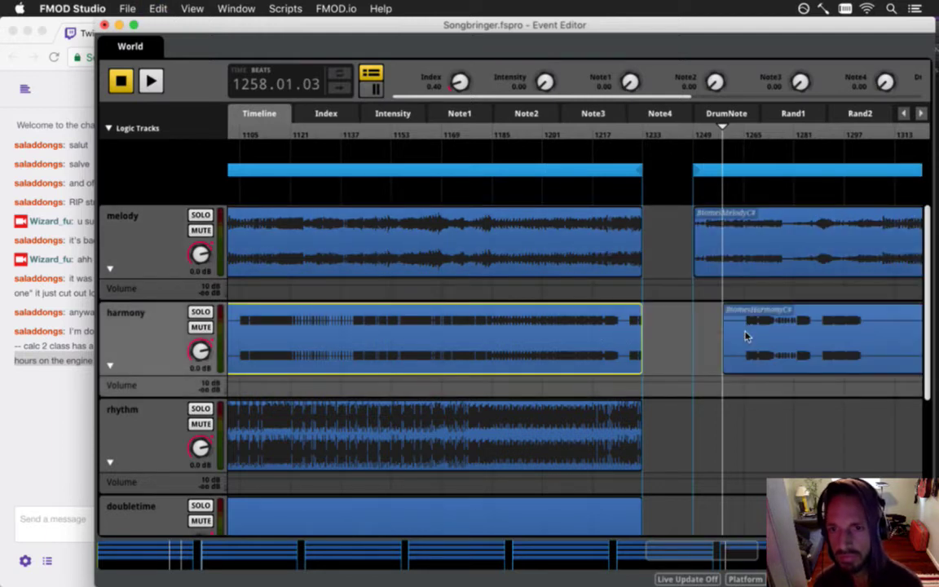
pyautogui.moveTo(730, 331); pyautogui.dragTo(713, 335)
# - Copy the sixth section's rhythm and Doubletime clips to bar 1249, aligned with the seventh loop region
pyautogui.click(604, 436)
pyautogui.press('super+c')
pyautogui.press('super+v')
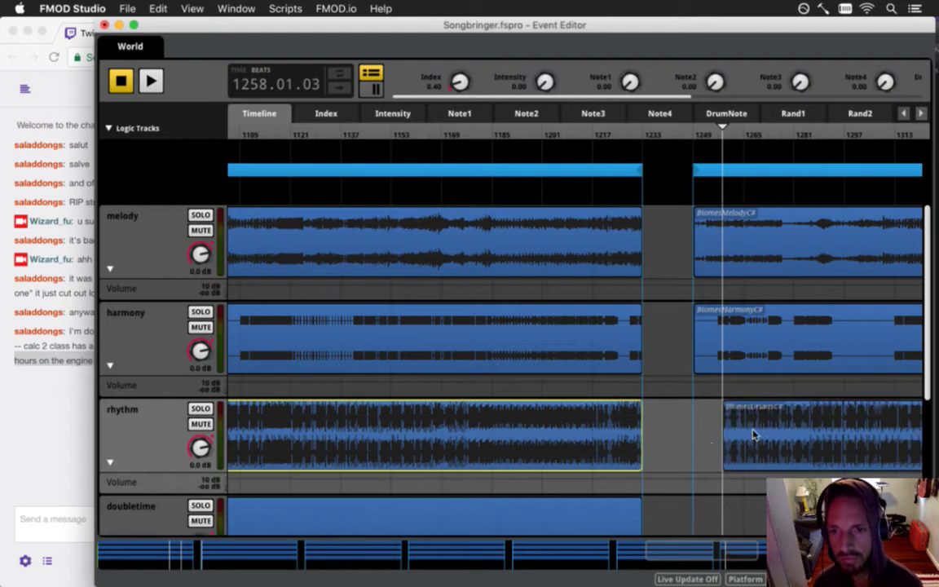
pyautogui.moveTo(749, 436); pyautogui.dragTo(719, 437)
pyautogui.click(632, 515)
pyautogui.press('super+c')
pyautogui.press('super+v')
pyautogui.moveTo(748, 521); pyautogui.dragTo(719, 520)
pyautogui.scroll(-2, 714, 450)
pyautogui.scroll(-2, 716, 453)
pyautogui.scroll(4, 719, 455)
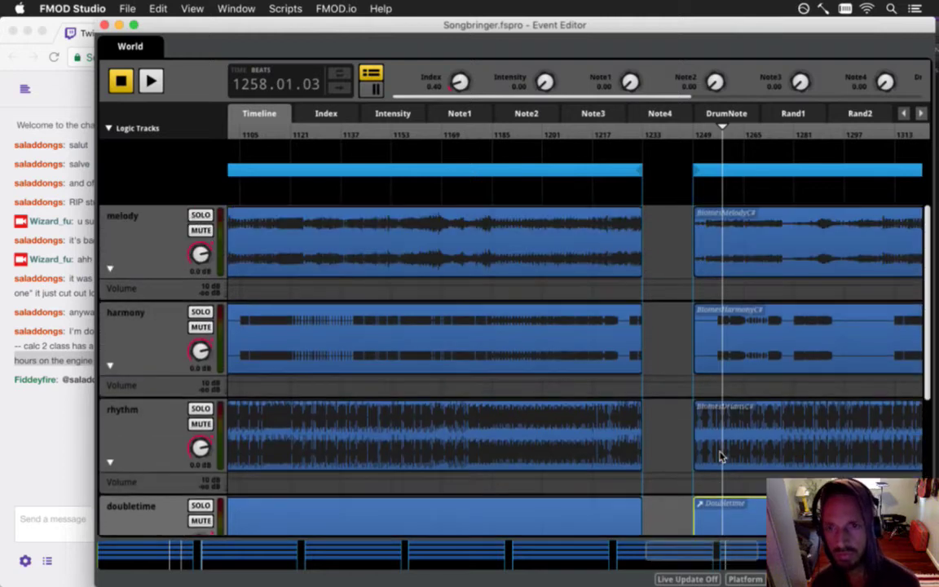
# - Move destination marker 6 from the first section to the start of the seventh section at bar 1249
pyautogui.moveTo(683, 555); pyautogui.dragTo(173, 535)
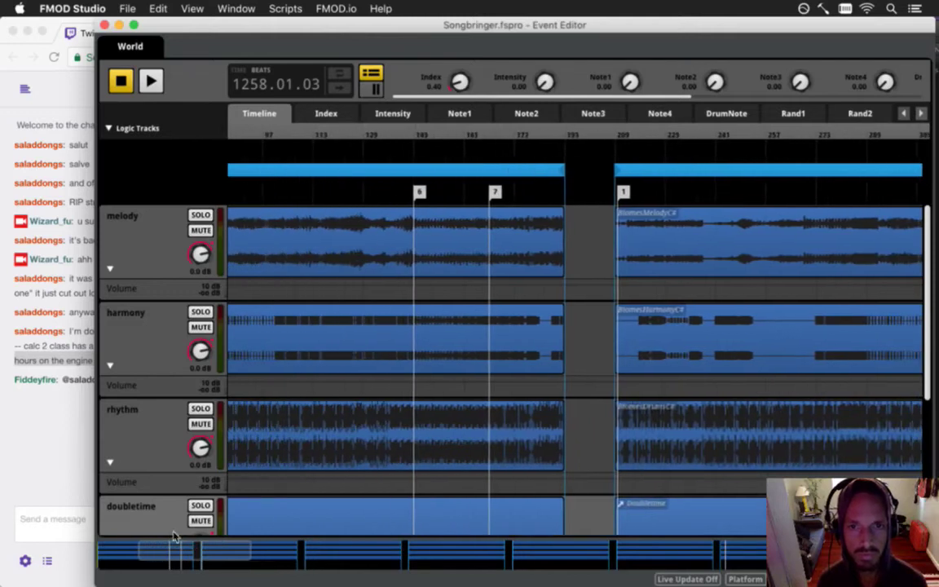
pyautogui.click(420, 192)
pyautogui.click(48, 471)
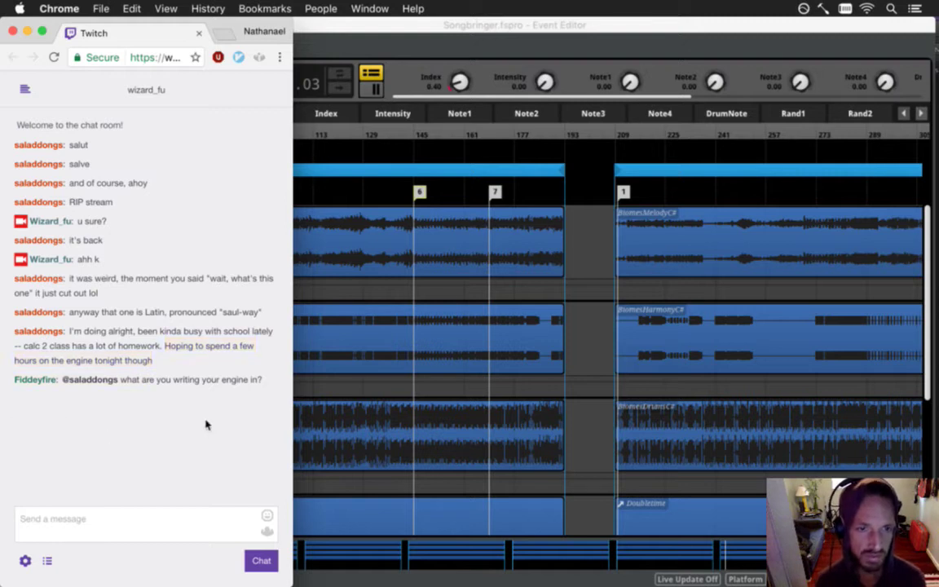
pyautogui.click(535, 46)
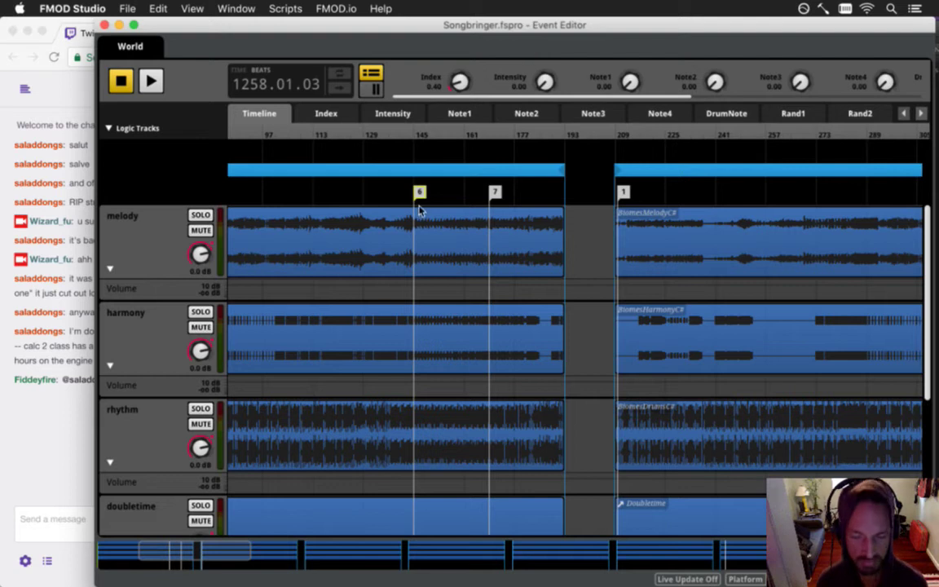
pyautogui.moveTo(420, 191)
pyautogui.mouseDown()
pyautogui.moveTo(926, 198)
pyautogui.moveTo(896, 192)
pyautogui.mouseUp()
pyautogui.hscroll(12, 895, 193)
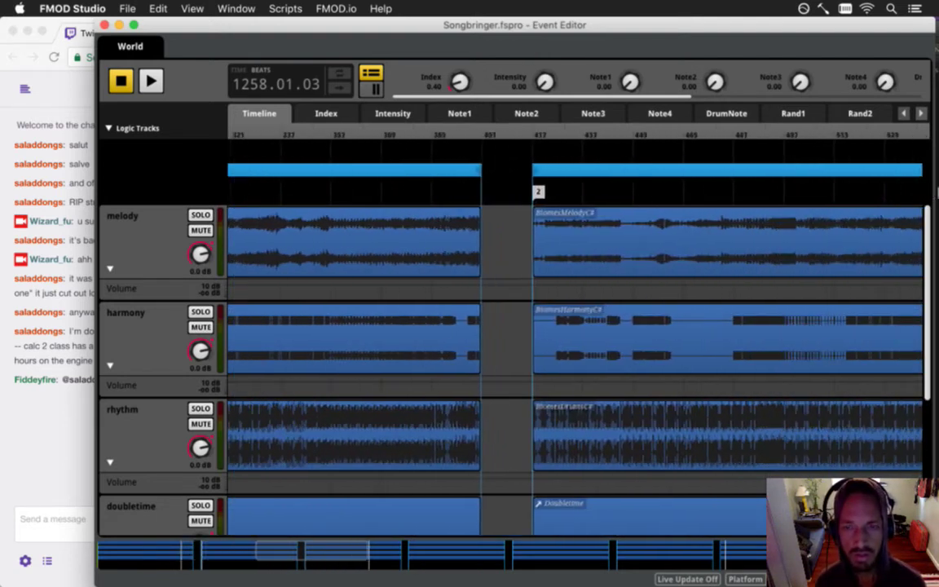
pyautogui.hscroll(10, 936, 192)
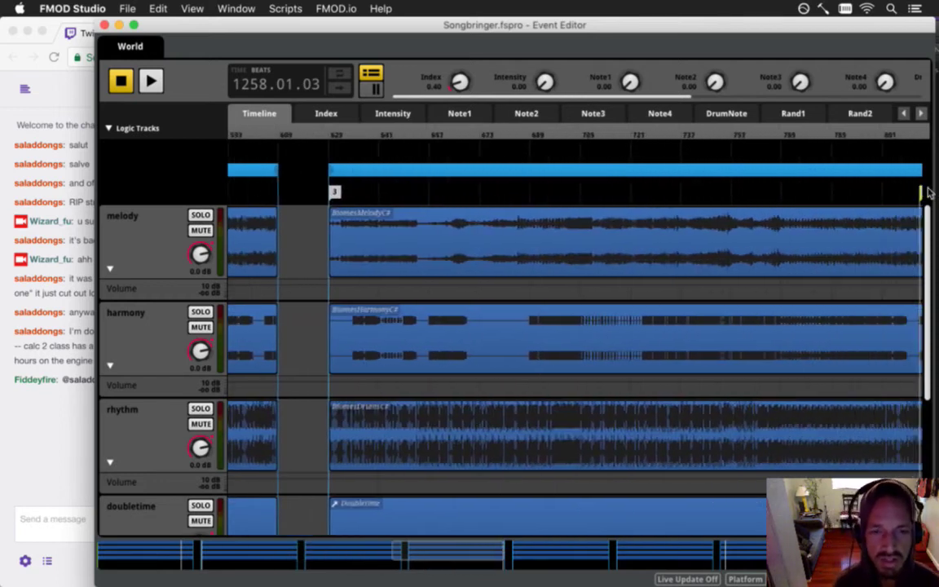
pyautogui.hscroll(15, 936, 192)
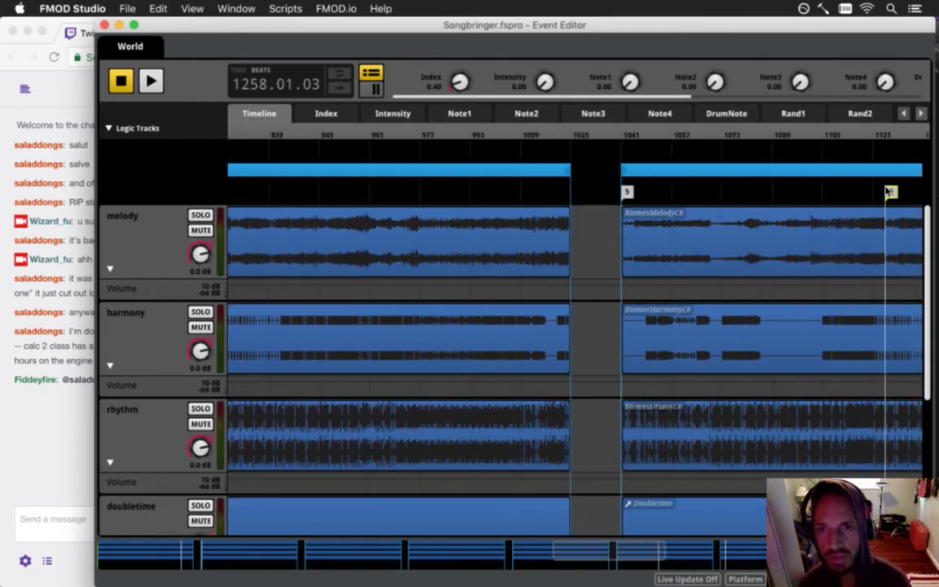
pyautogui.hscroll(3, 931, 189)
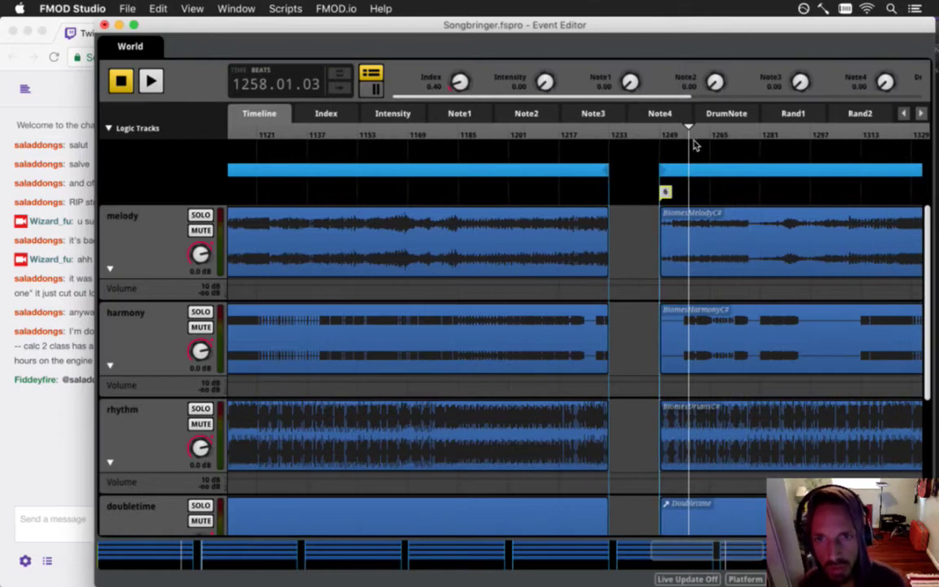
# - Copy the seventh loop region to start an eighth section at bar 1457
pyautogui.moveTo(679, 549)
pyautogui.mouseDown()
pyautogui.moveTo(763, 558)
pyautogui.moveTo(683, 554)
pyautogui.mouseUp()
pyautogui.moveTo(674, 554); pyautogui.dragTo(750, 554)
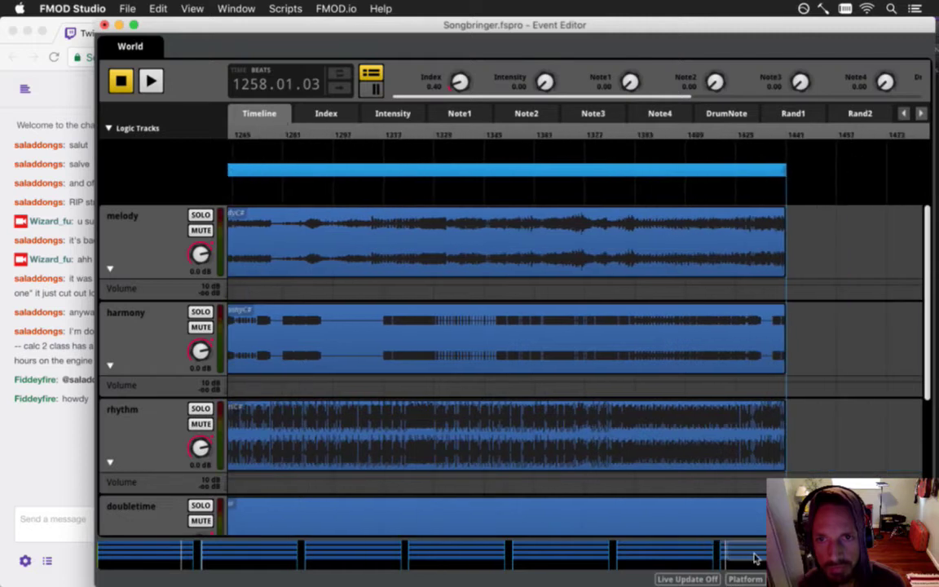
pyautogui.click(690, 170)
pyautogui.click(867, 133)
pyautogui.press('super+v')
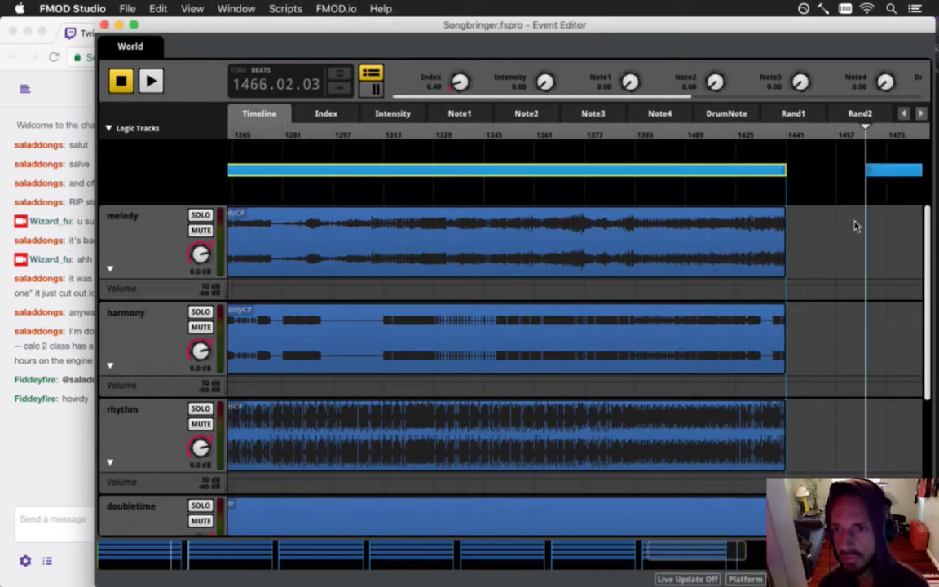
pyautogui.moveTo(706, 549); pyautogui.dragTo(726, 551)
pyautogui.moveTo(769, 172); pyautogui.dragTo(741, 172)
# - Copy the seventh section's melody and harmony clips to bar 1457, aligned with the eighth loop region
pyautogui.click(605, 253)
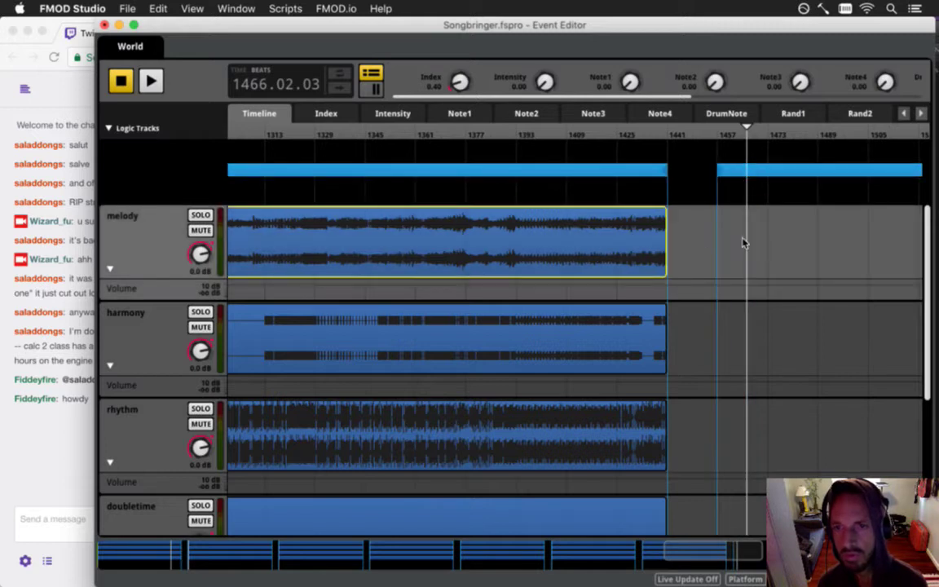
pyautogui.hotkey('ctrl', 'v')
pyautogui.moveTo(775, 245); pyautogui.dragTo(744, 243)
pyautogui.click(649, 343)
pyautogui.hotkey('ctrl', 'c')
pyautogui.hotkey('ctrl', 'v')
pyautogui.moveTo(748, 346); pyautogui.dragTo(733, 342)
# - Copy the seventh section's rhythm and Doubletime clips to bar 1457, aligned with the eighth loop region, and save the project
pyautogui.click(622, 446)
pyautogui.hotkey('ctrl', 'c')
pyautogui.hotkey('ctrl', 'v')
pyautogui.moveTo(779, 447); pyautogui.dragTo(737, 446)
pyautogui.click(626, 513)
pyautogui.press('super+c')
pyautogui.press('super+v')
pyautogui.moveTo(755, 515); pyautogui.dragTo(730, 506)
pyautogui.press('super+s')
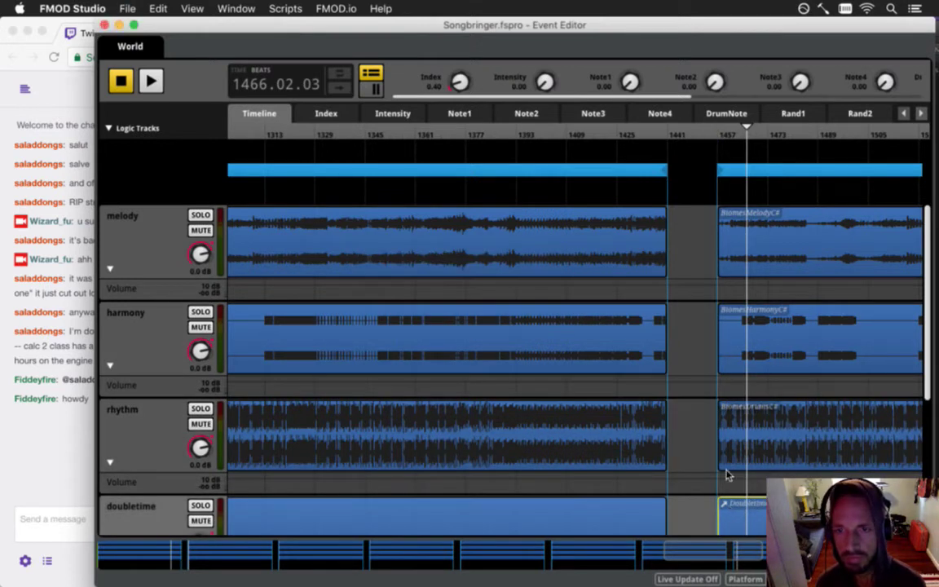
# - Move destination marker 7 from the first section to the start of the eighth section at bar 1457 and save the project
pyautogui.moveTo(701, 551); pyautogui.dragTo(9, 544)
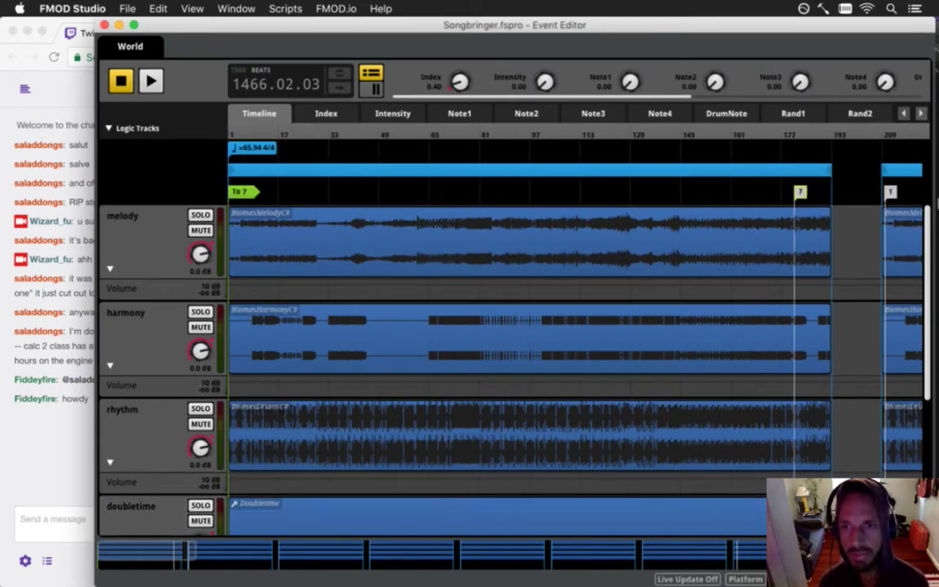
pyautogui.hscroll(15, 751, 194)
pyautogui.hscroll(20, 575, 343)
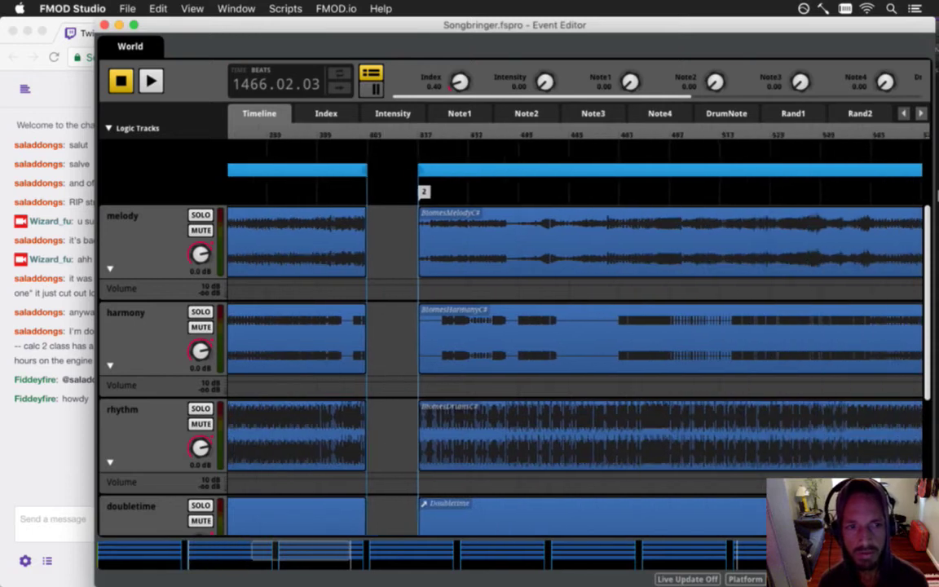
pyautogui.hscroll(20, 575, 342)
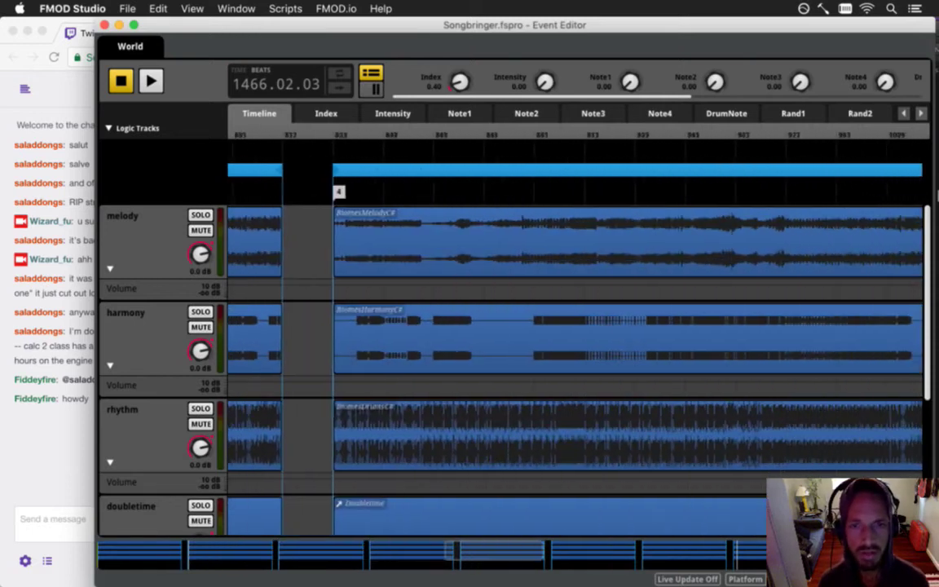
pyautogui.hscroll(10, 815, 184)
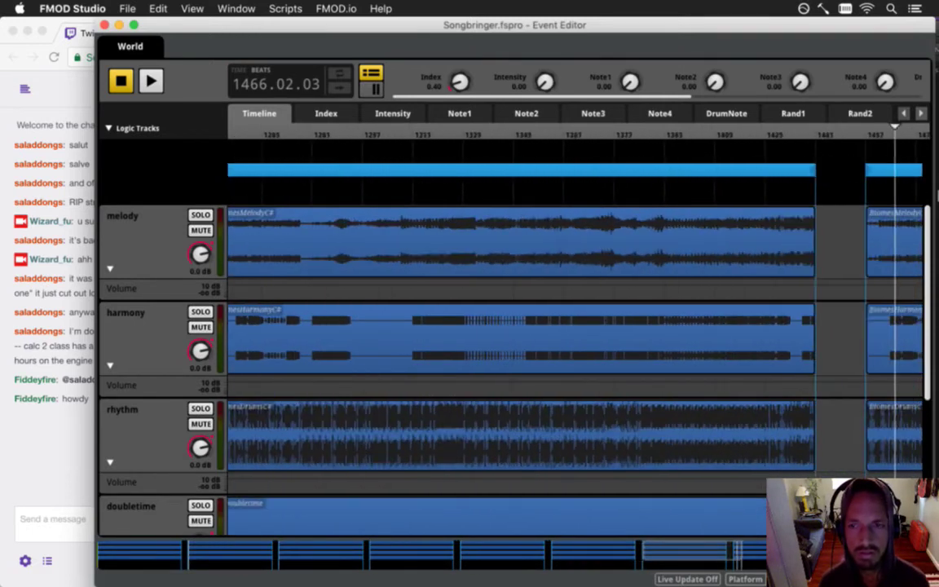
pyautogui.moveTo(566, 191); pyautogui.dragTo(557, 192)
pyautogui.hscroll(5, 582, 518)
pyautogui.press('super+s')
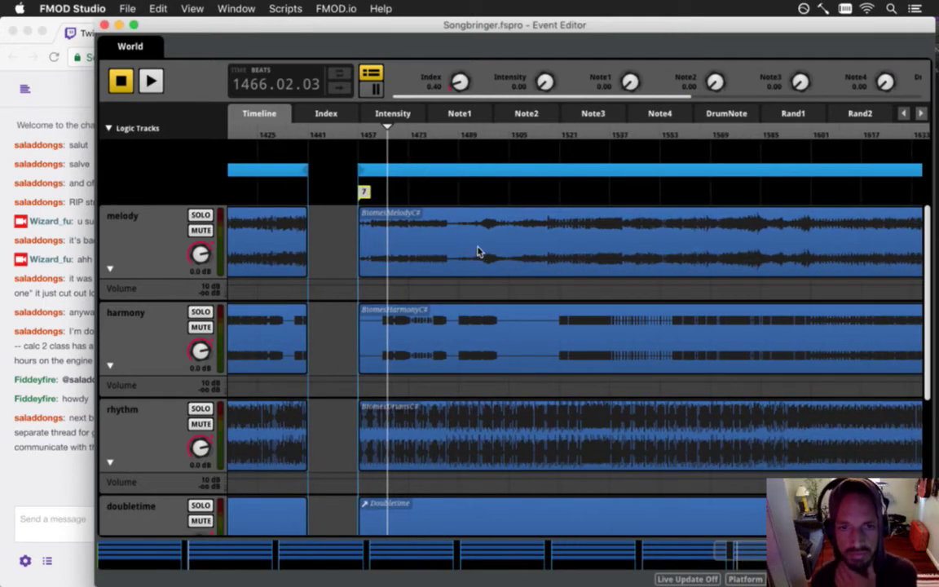
# - Switch to the Twitch chat in Chrome, read the newest messages about the engine's threads and C++ style, and return to FMOD Studio
pyautogui.moveTo(740, 552)
pyautogui.mouseDown()
pyautogui.moveTo(791, 552)
pyautogui.moveTo(72, 553)
pyautogui.mouseUp()
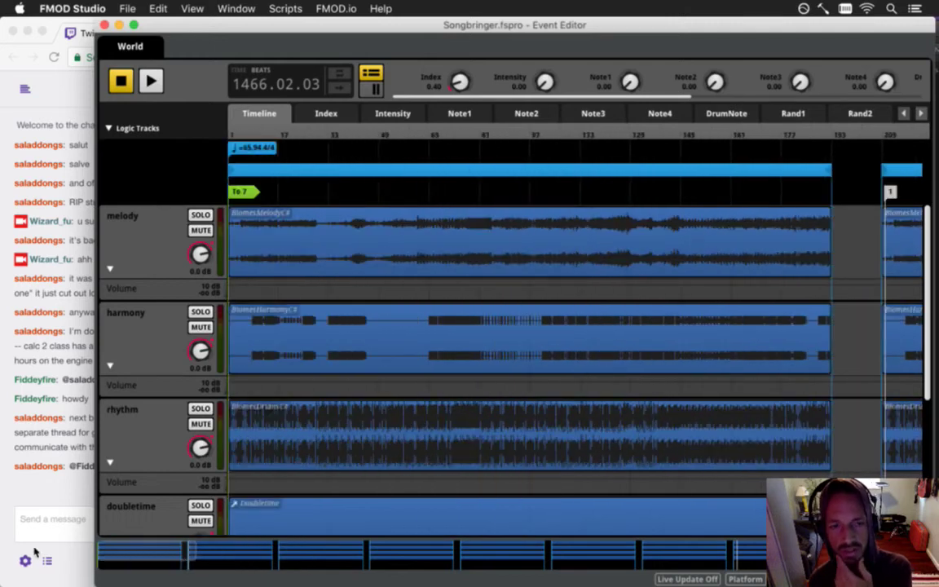
pyautogui.click(31, 450)
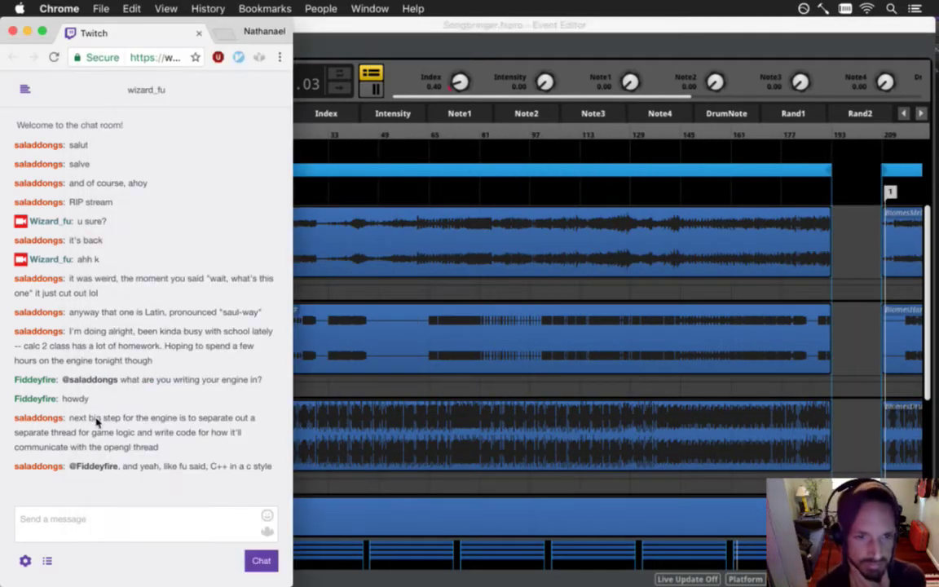
pyautogui.moveTo(91, 419); pyautogui.dragTo(106, 432)
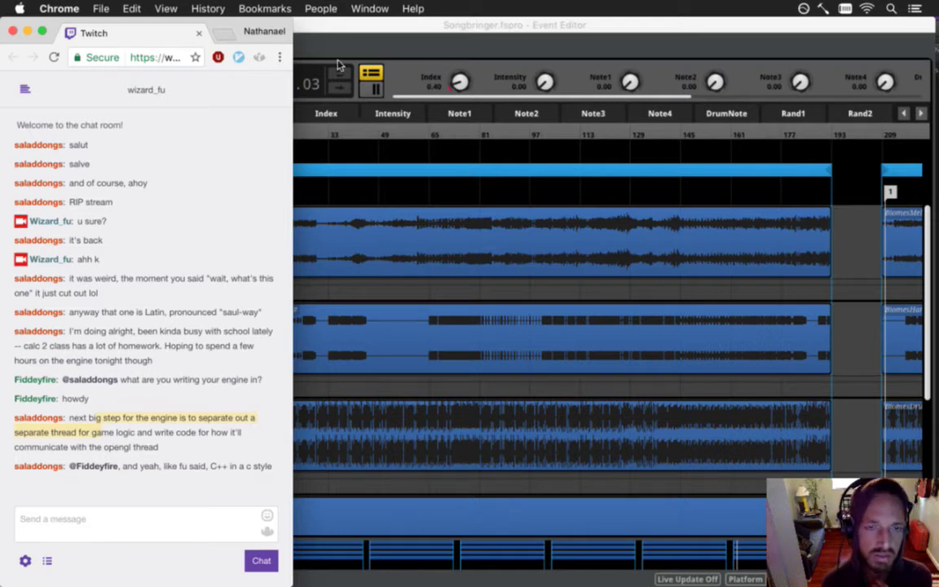
pyautogui.moveTo(142, 437); pyautogui.dragTo(92, 439)
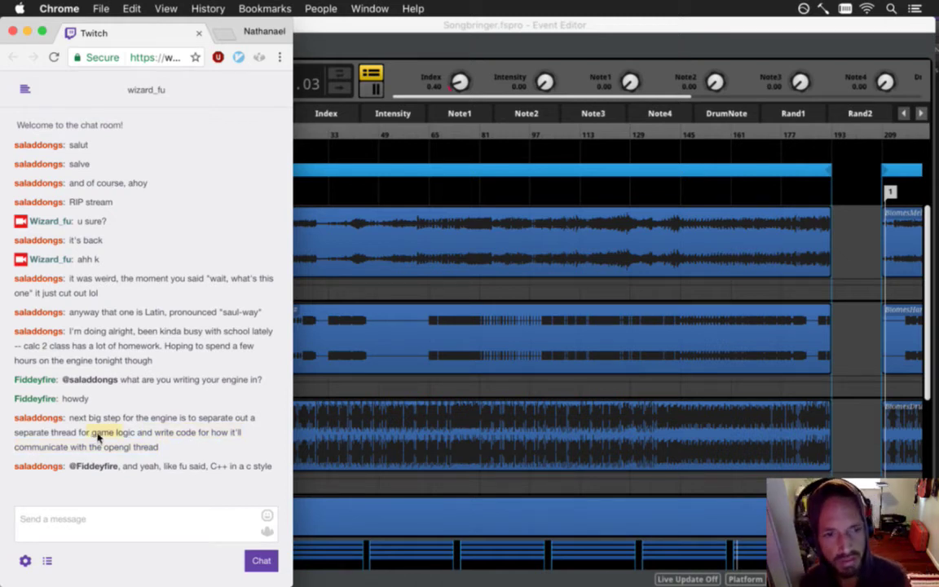
pyautogui.moveTo(157, 430); pyautogui.dragTo(177, 436)
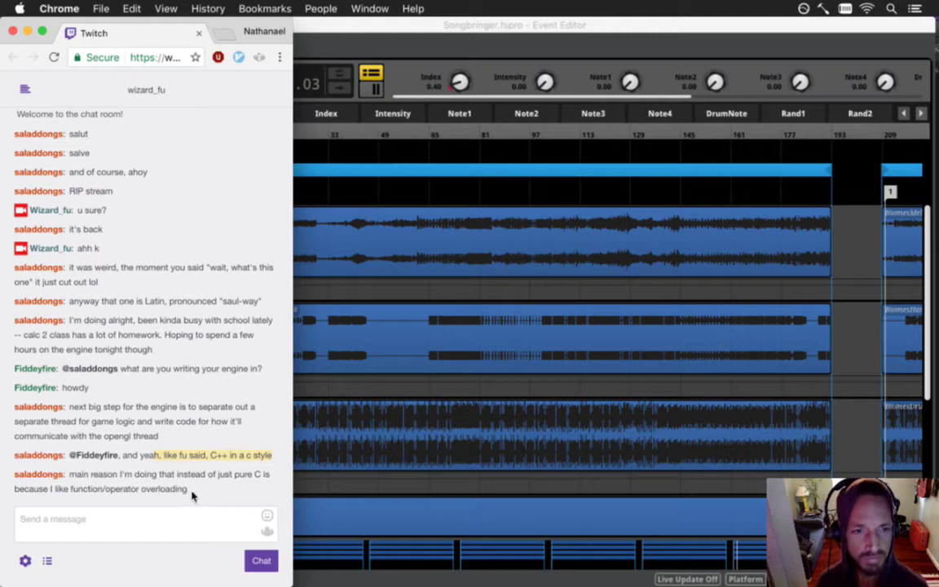
pyautogui.moveTo(119, 474); pyautogui.dragTo(188, 490)
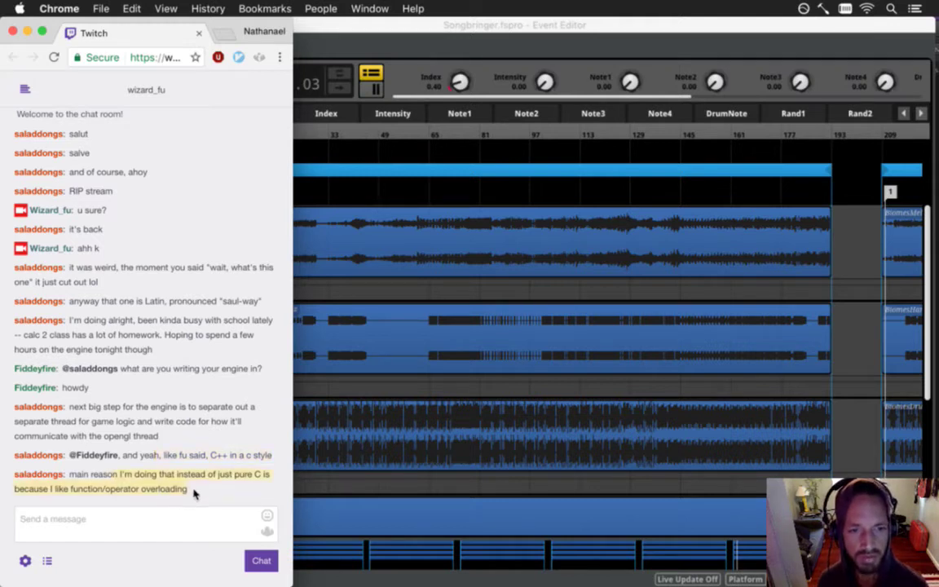
pyautogui.click(493, 43)
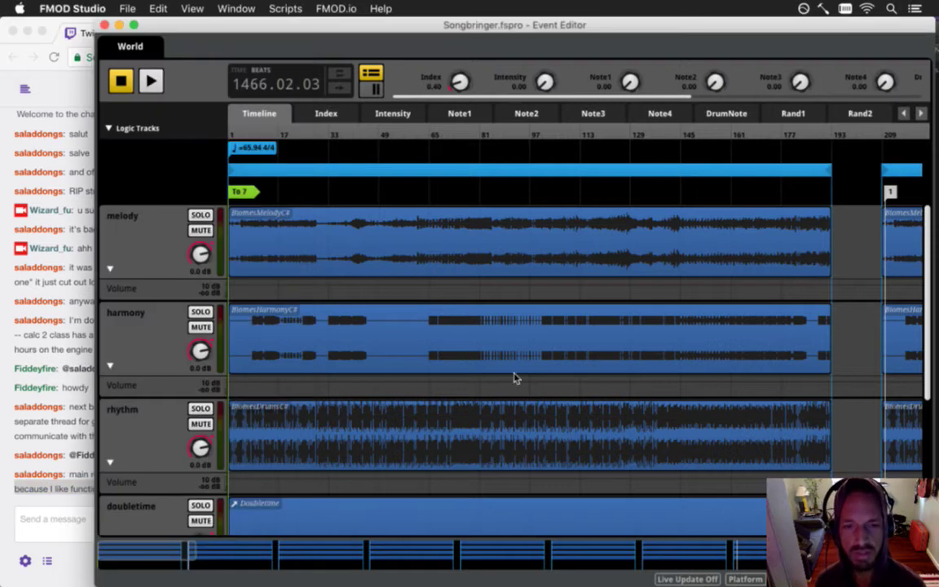
# - Show all eight sections of the timeline at once and read the Twitch chat message about multithreading
pyautogui.moveTo(192, 554); pyautogui.dragTo(890, 554)
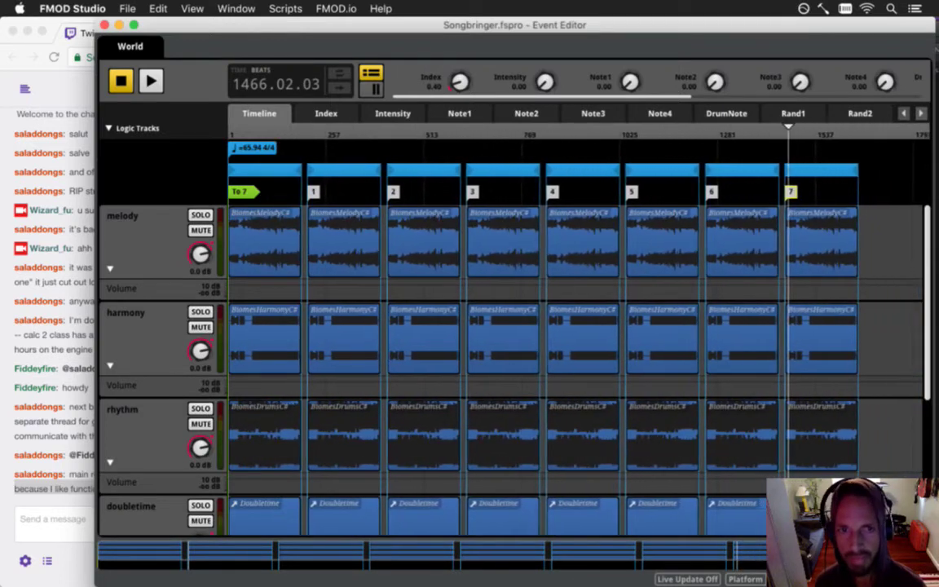
pyautogui.moveTo(932, 256); pyautogui.dragTo(935, 216)
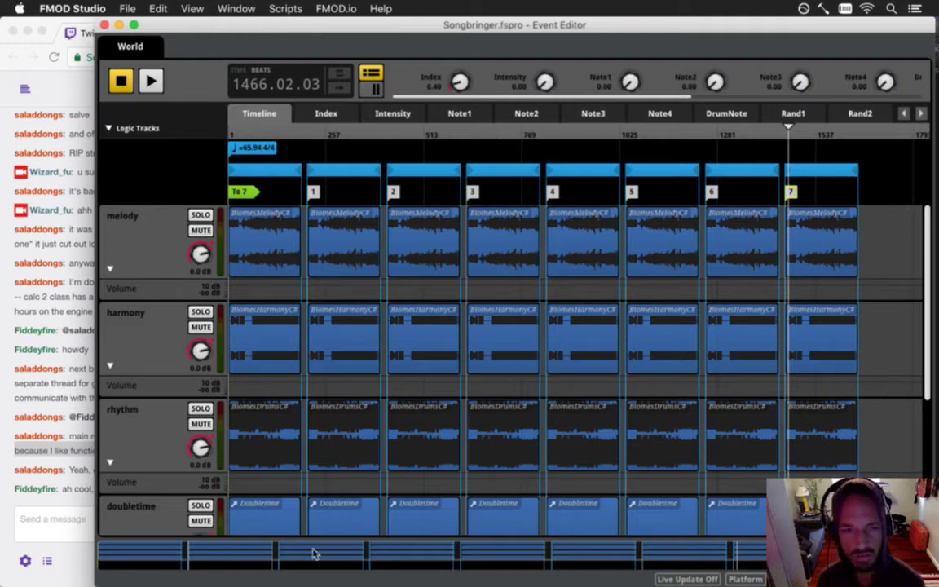
pyautogui.click(73, 446)
pyautogui.moveTo(92, 471); pyautogui.dragTo(221, 472)
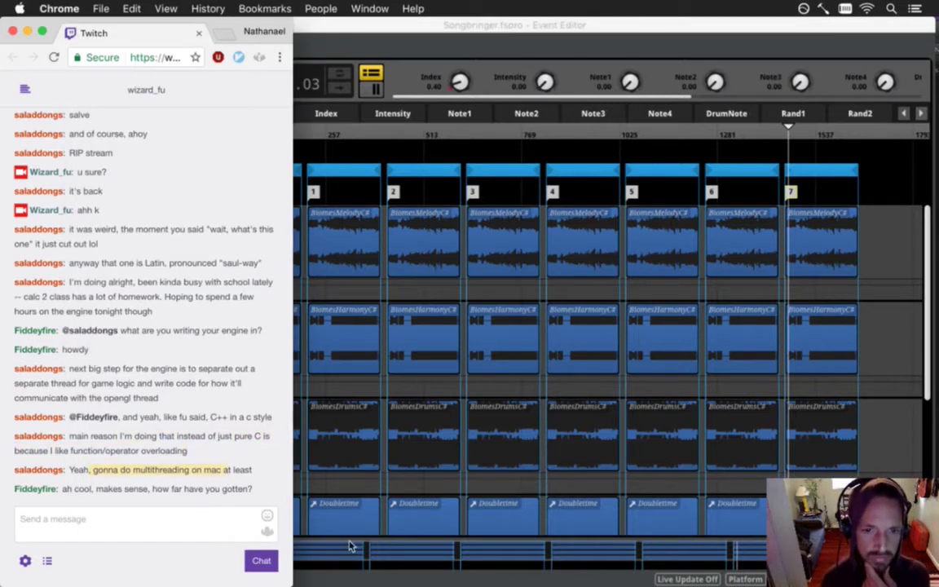
pyautogui.click(433, 554)
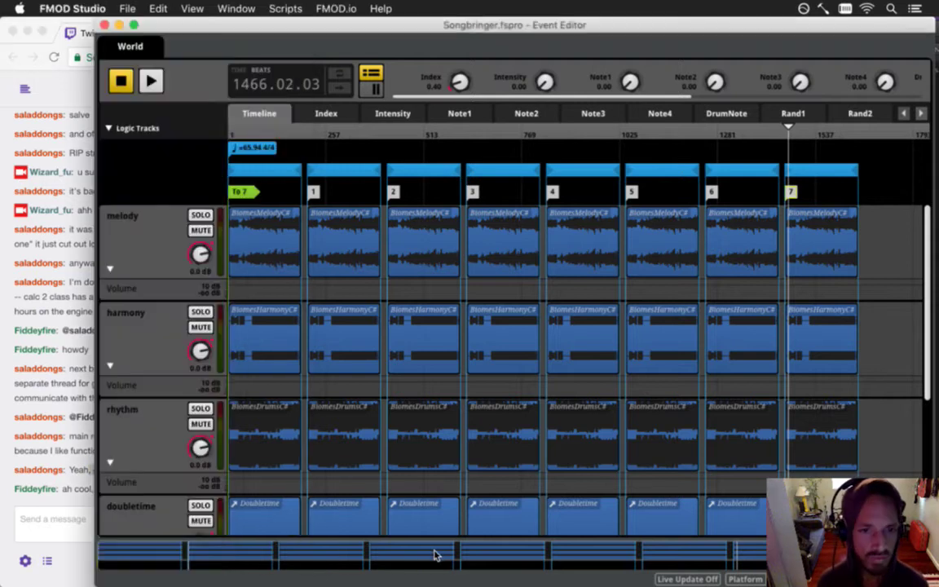
# - Zoom the timeline in on the second section at bar 209 and read the Twitch chat message about the Windows version's threading
pyautogui.moveTo(890, 561); pyautogui.dragTo(245, 555)
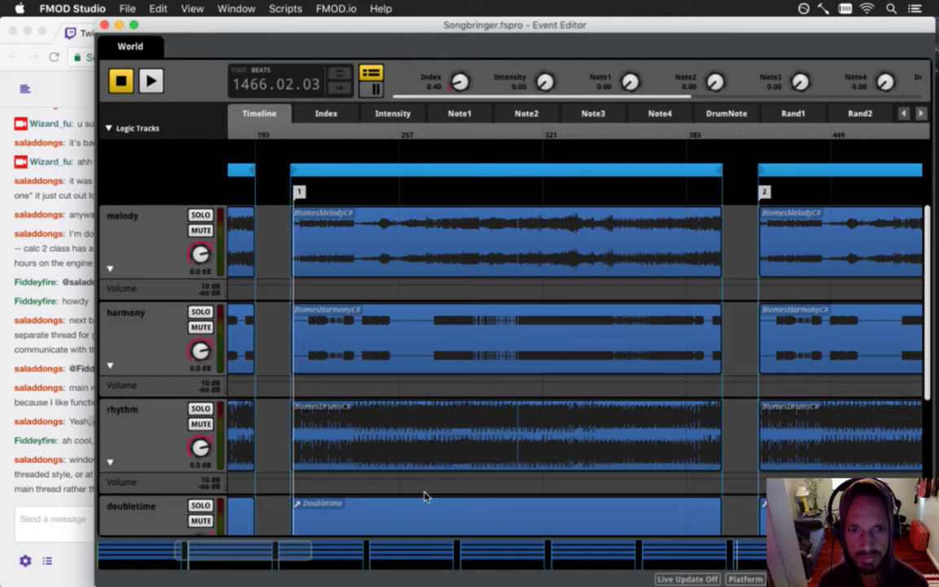
pyautogui.moveTo(309, 553); pyautogui.dragTo(272, 558)
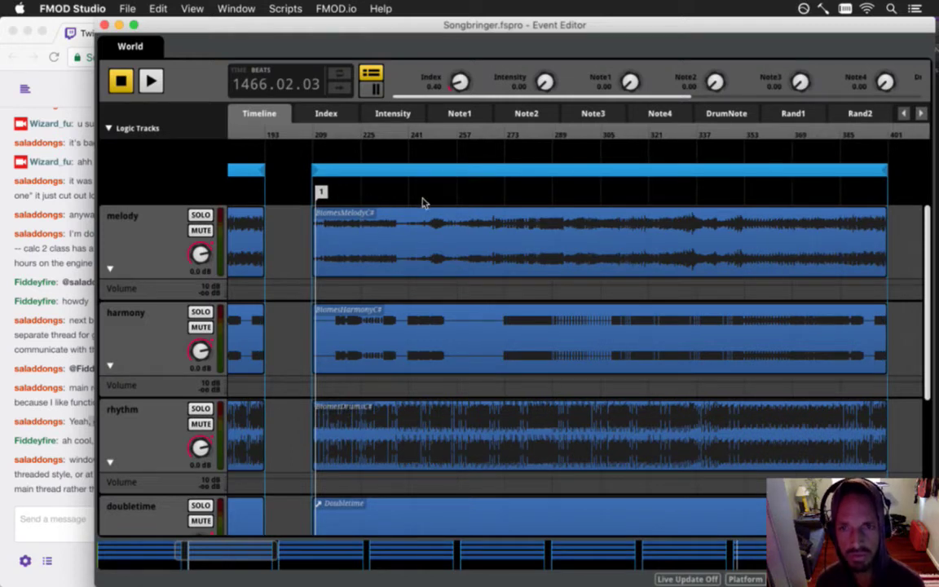
pyautogui.click(81, 429)
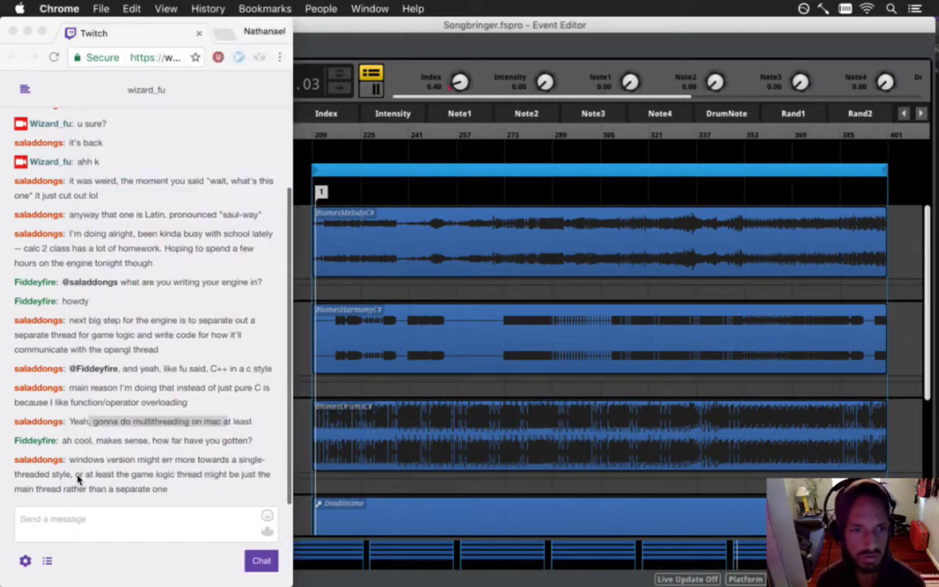
pyautogui.moveTo(90, 454); pyautogui.dragTo(180, 501)
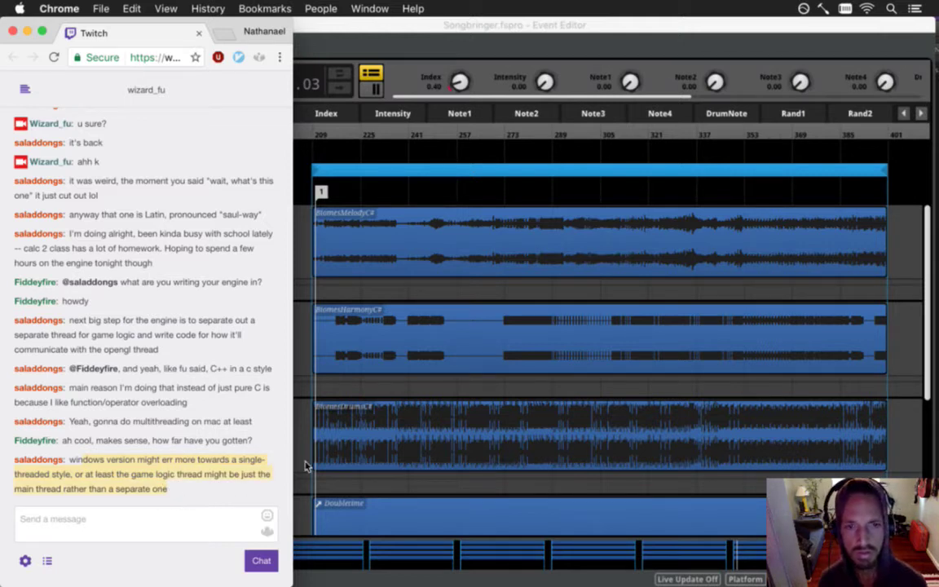
pyautogui.click(435, 41)
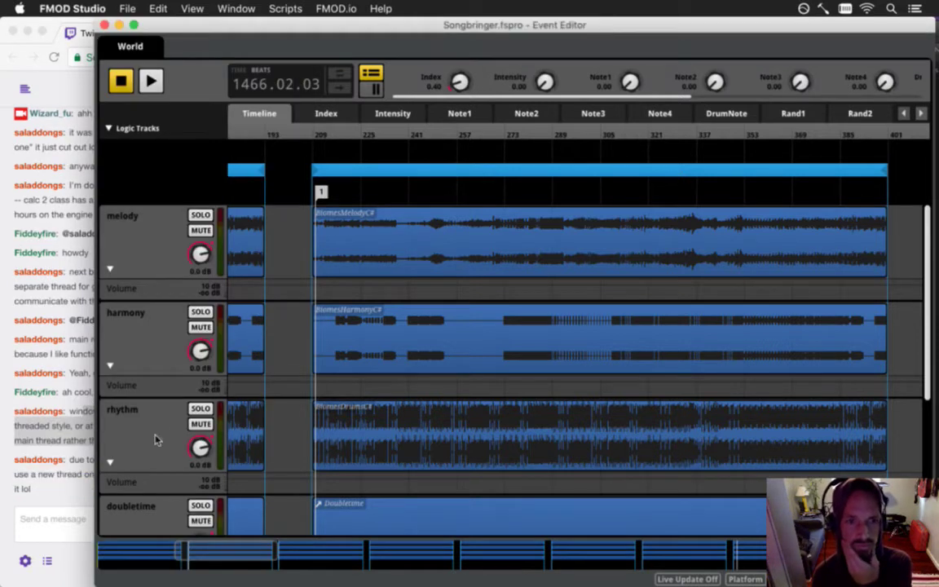
# - Switch to the Twitch chat in Chrome, read the message about Cocoa and threads on Mac, and return to FMOD Studio
pyautogui.click(75, 489)
pyautogui.moveTo(83, 460); pyautogui.dragTo(94, 489)
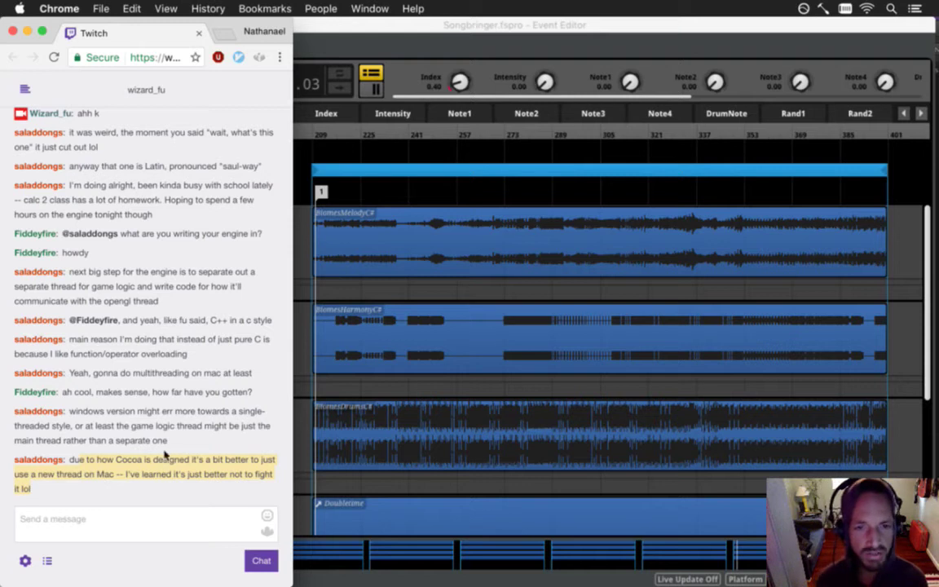
pyautogui.click(423, 59)
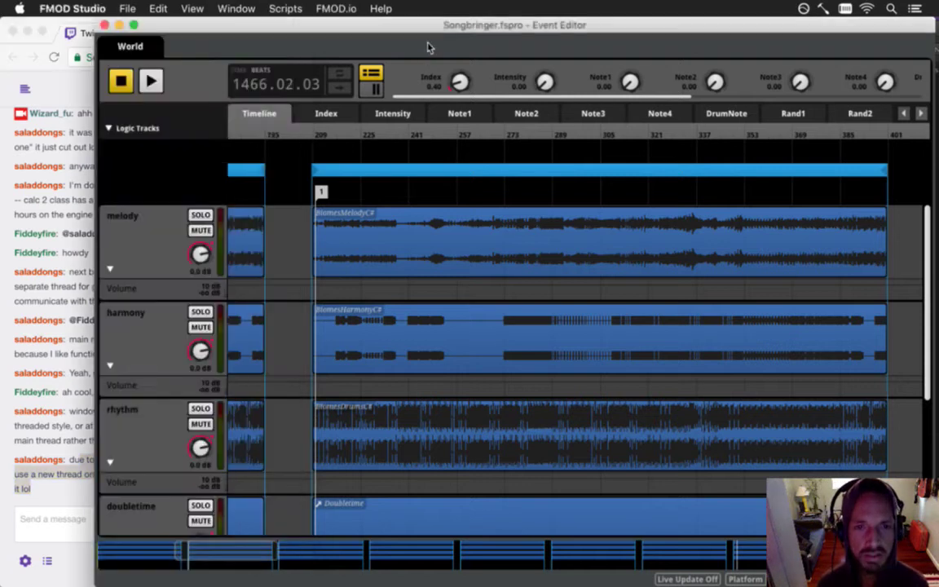
# - Set the seek start offset of the second section's BiomesMelodyC# clip to 25%
pyautogui.click(395, 244)
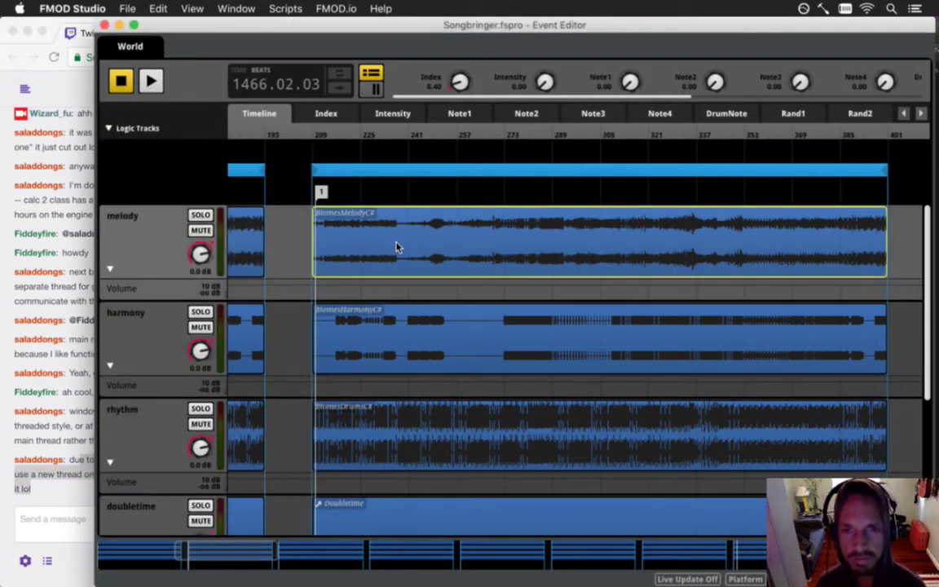
pyautogui.doubleClick(643, 540)
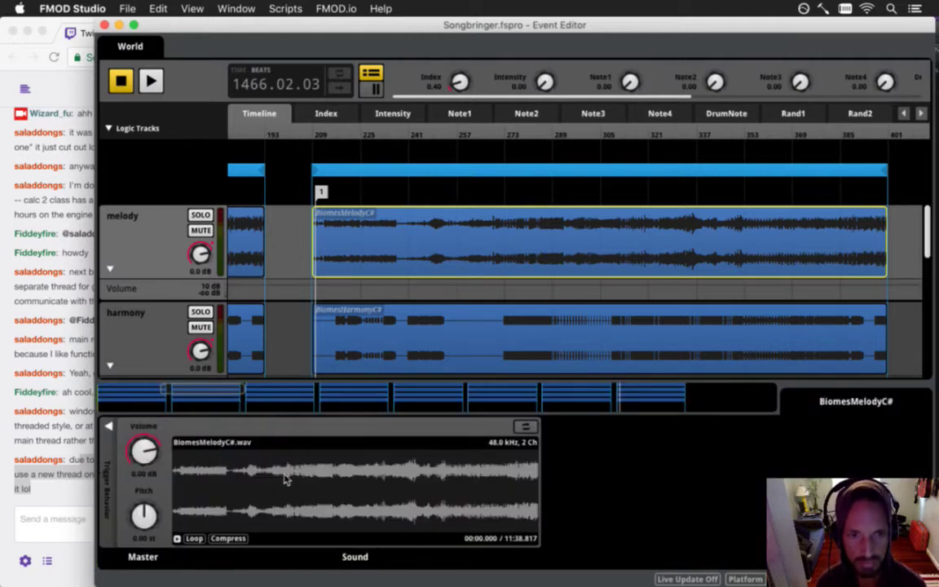
pyautogui.click(110, 426)
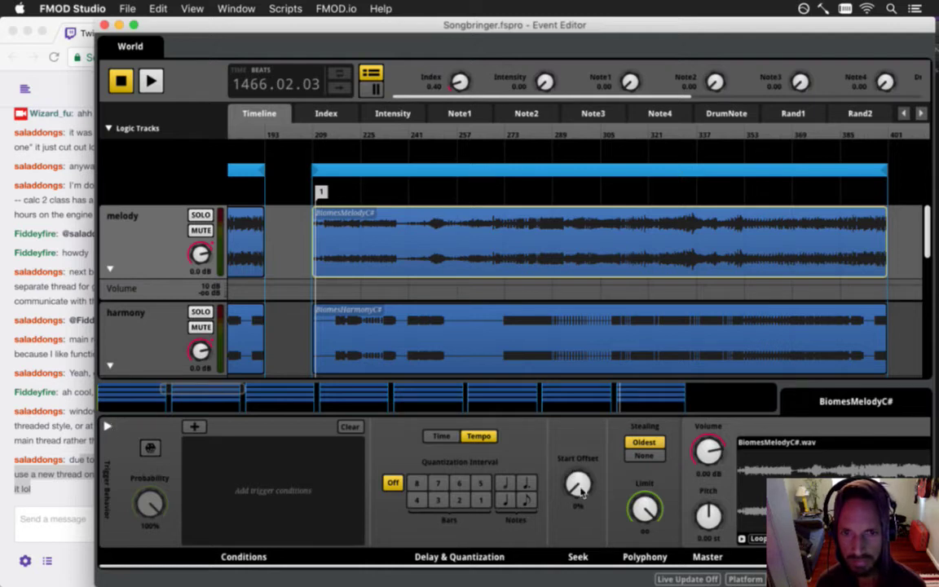
pyautogui.moveTo(578, 484); pyautogui.dragTo(578, 470)
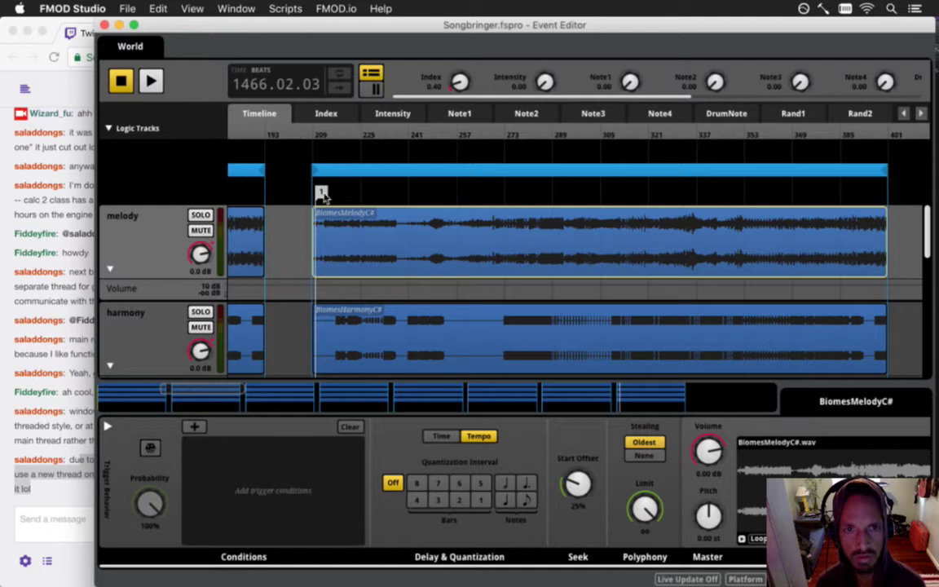
# - Align destination marker 1 with the start of the second section at bar 209 and play briefly from there
pyautogui.click(321, 192)
pyautogui.moveTo(316, 193); pyautogui.dragTo(312, 195)
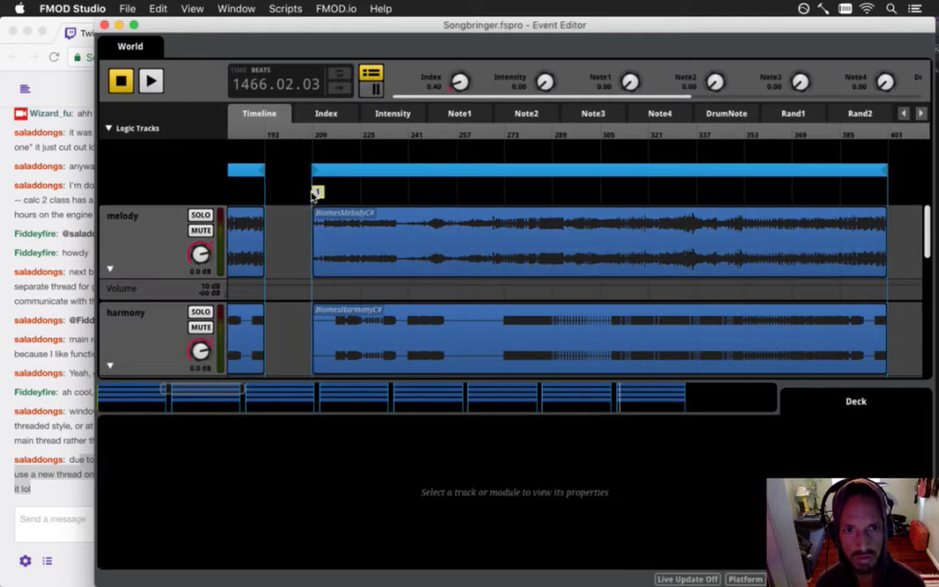
pyautogui.click(315, 135)
pyautogui.moveTo(317, 136); pyautogui.dragTo(315, 132)
pyautogui.press('space')
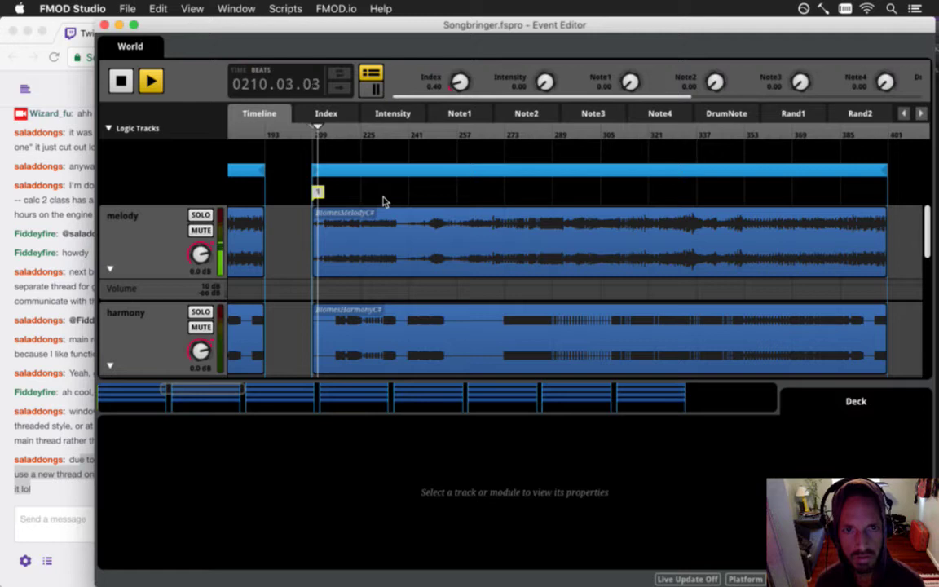
pyautogui.press('space')
# - Solo the melody track and play it briefly from the start of the second section at bar 209
pyautogui.click(204, 216)
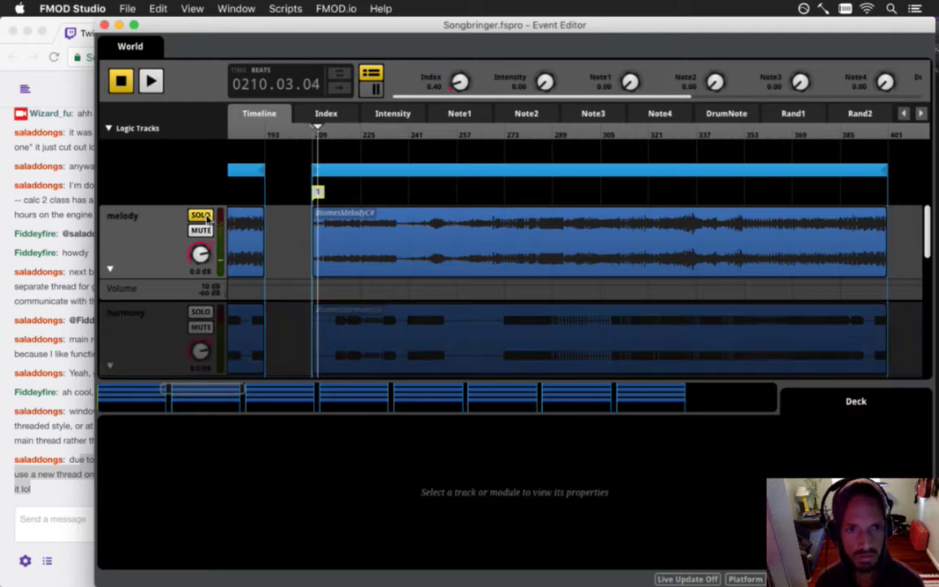
pyautogui.click(124, 80)
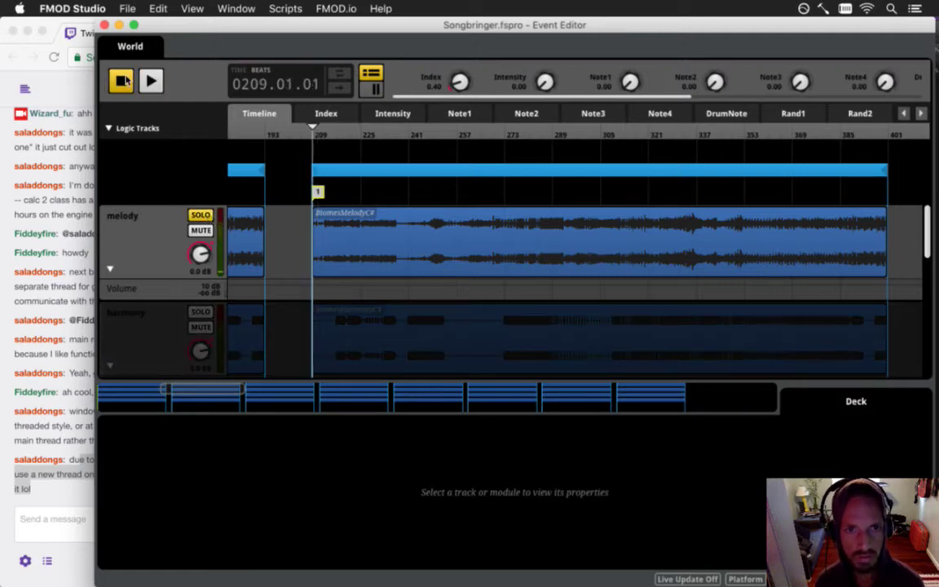
pyautogui.click(138, 78)
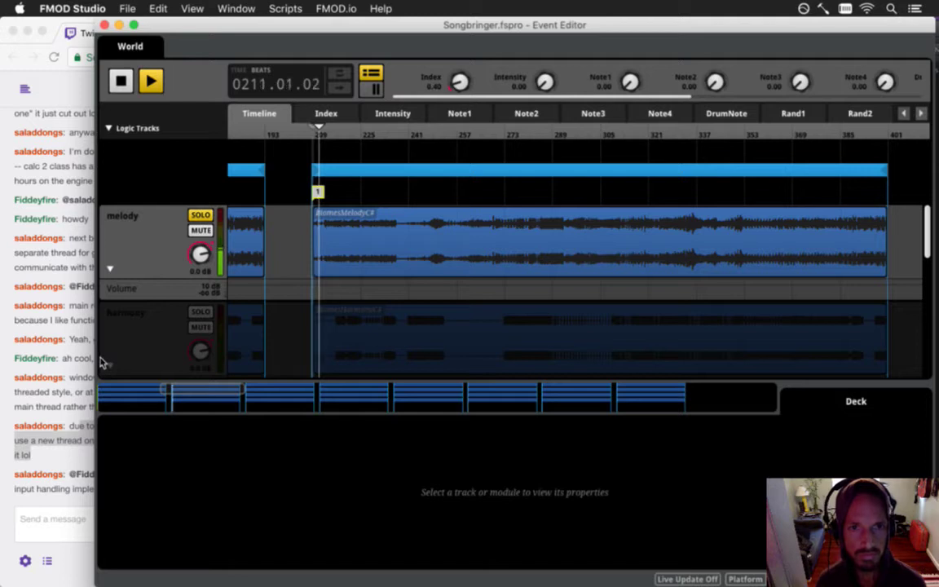
pyautogui.press('space')
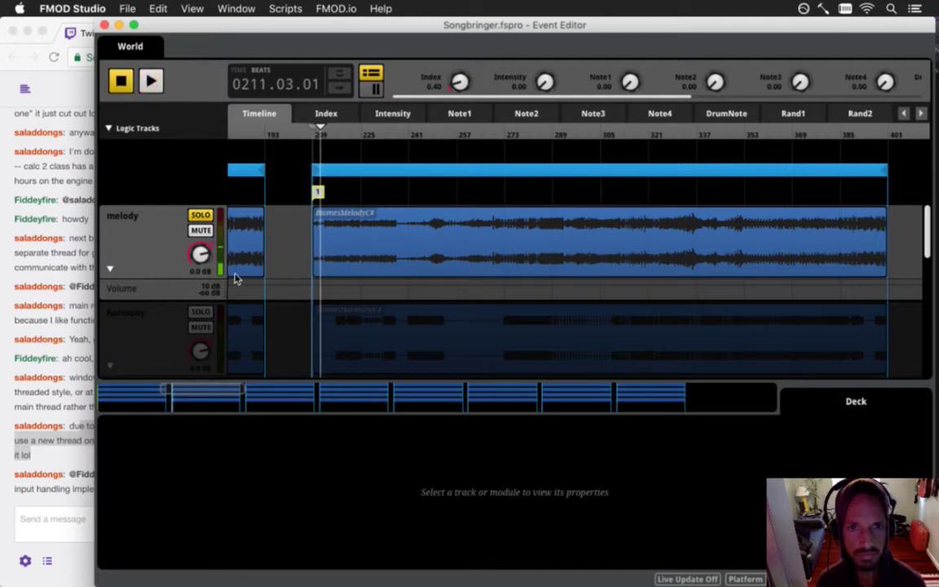
# - Listen to the soloed melody in the first section from bar 1 and from about bars 33, 64 and 16
pyautogui.moveTo(242, 392); pyautogui.dragTo(133, 391)
pyautogui.click(230, 122)
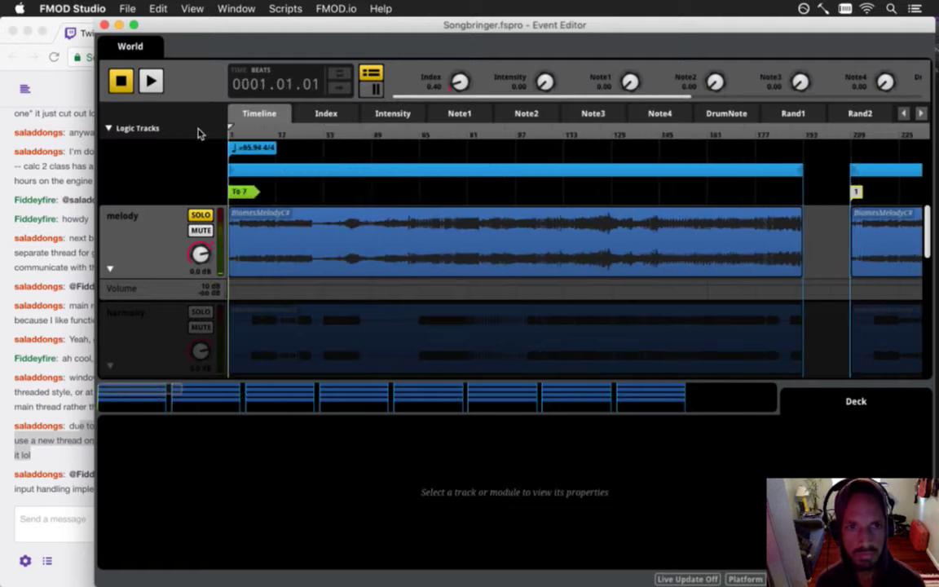
pyautogui.press('space')
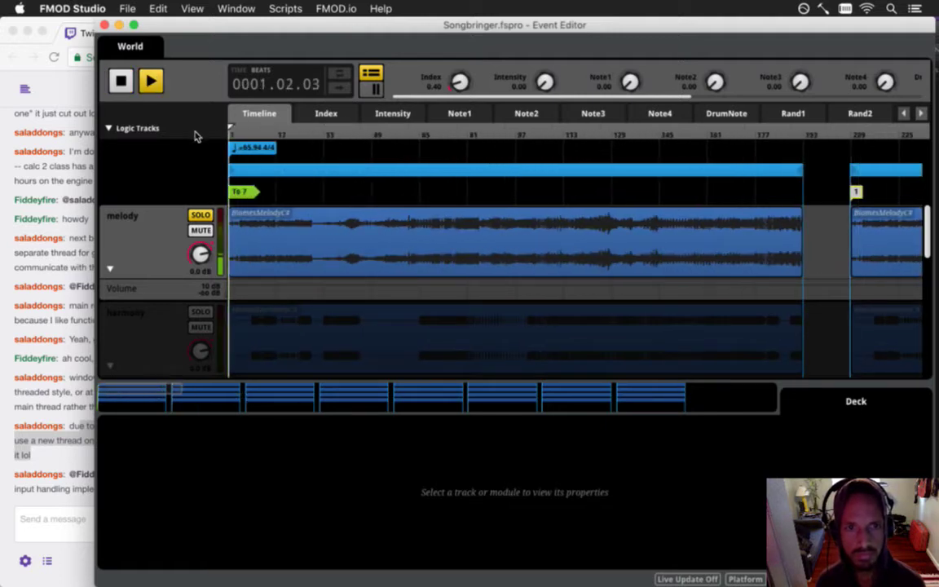
pyautogui.press('space')
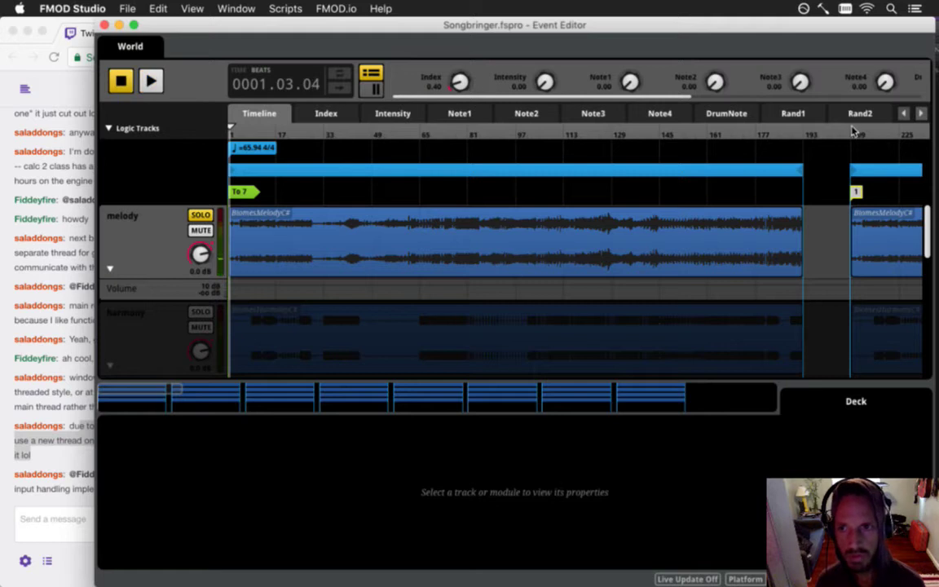
pyautogui.click(326, 133)
pyautogui.press('space')
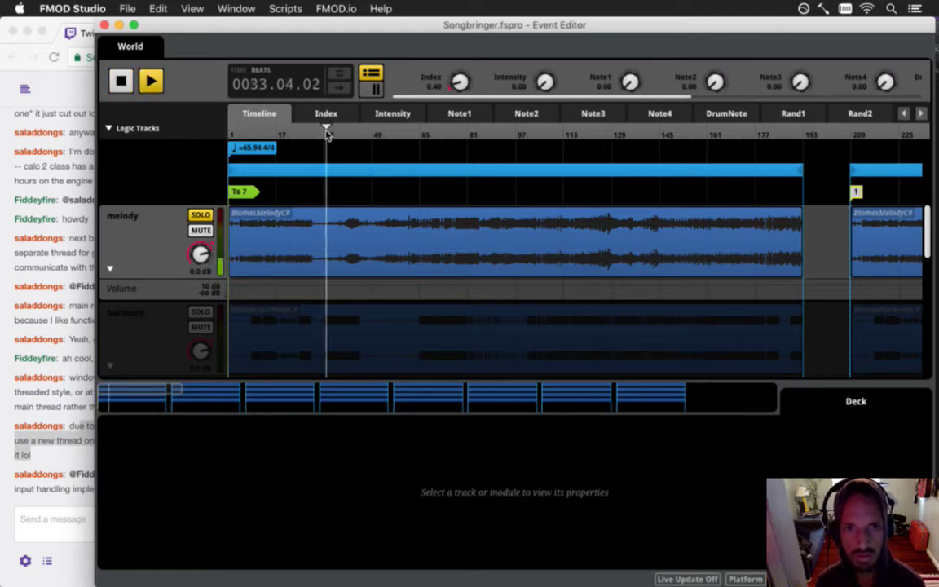
pyautogui.press('space')
pyautogui.click(419, 133)
pyautogui.press('space')
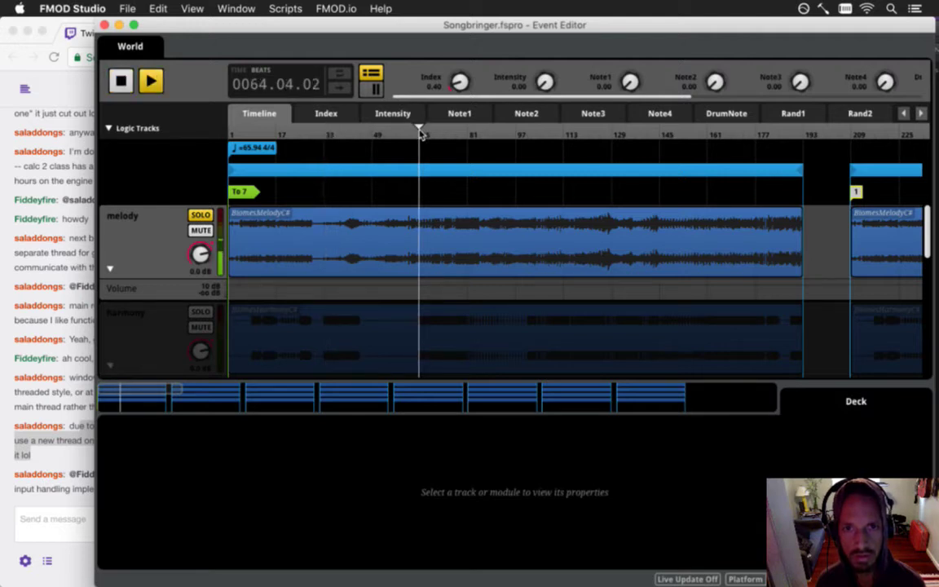
pyautogui.press('space')
pyautogui.click(274, 132)
pyautogui.press('space')
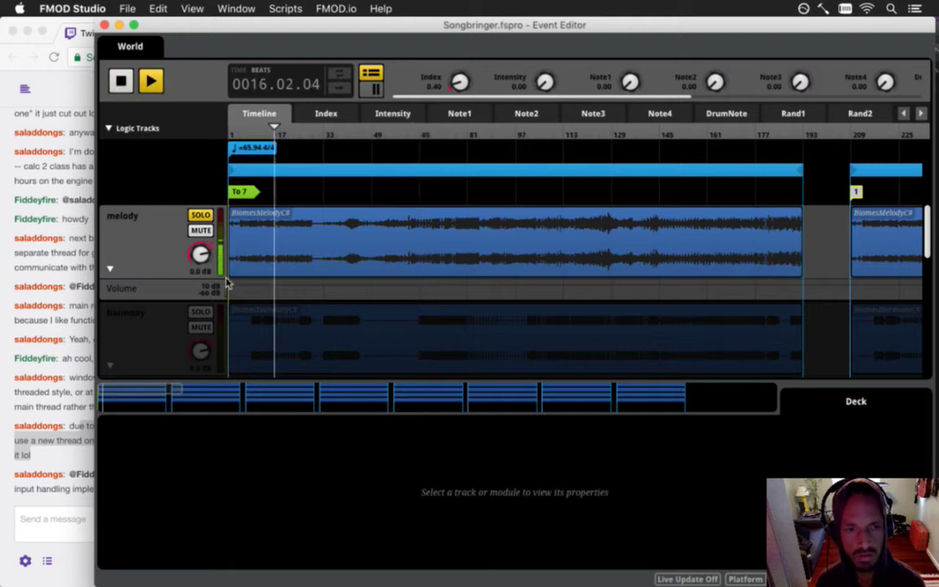
# - Read the Twitch chat message about input handling and the basic OpenGL setup, and return to FMOD Studio with playback stopped
pyautogui.click(79, 492)
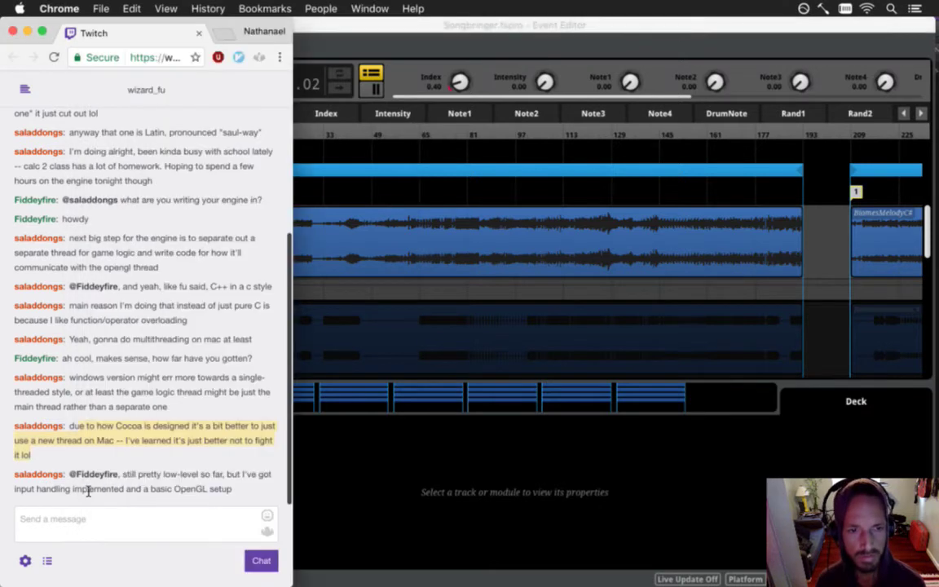
pyautogui.moveTo(123, 477); pyautogui.dragTo(211, 493)
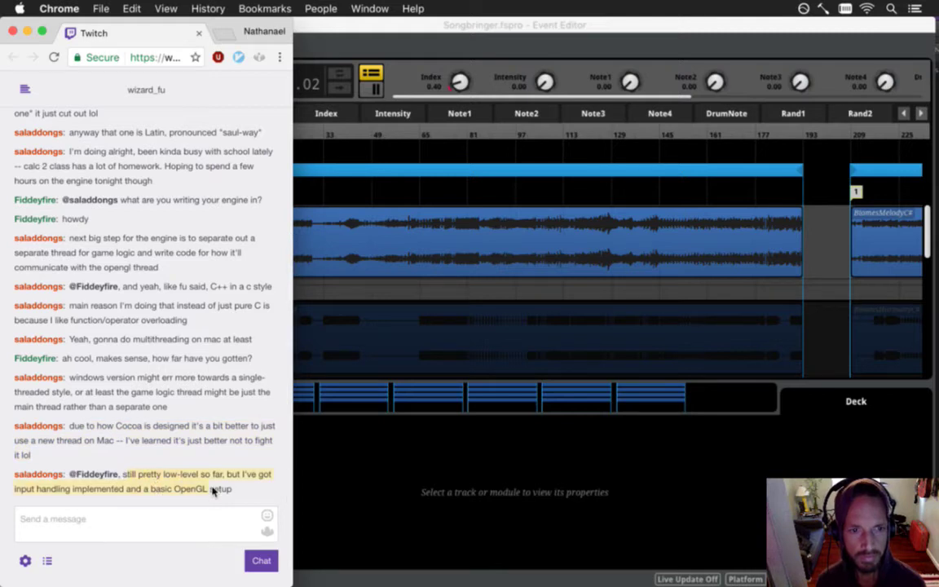
pyautogui.click(767, 59)
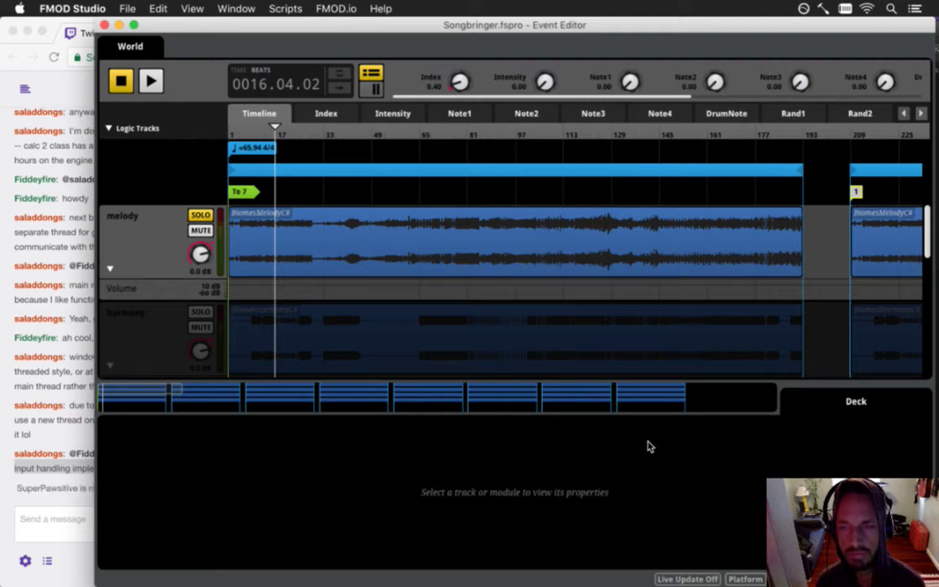
# - Shift the seven sections after the first, with their loop regions, clips and destination markers, so the second section starts at about bar 257
pyautogui.moveTo(148, 392); pyautogui.dragTo(217, 395)
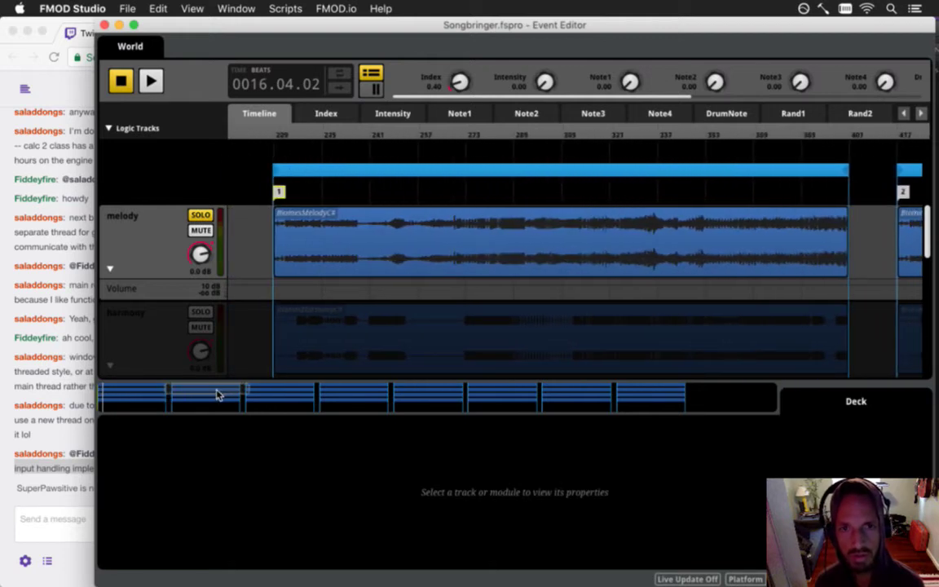
pyautogui.moveTo(249, 395); pyautogui.dragTo(796, 401)
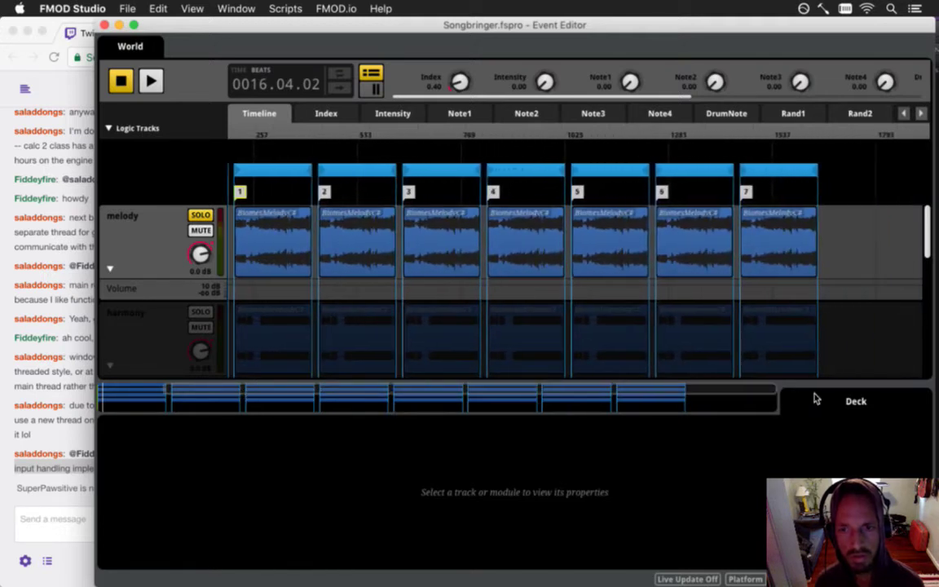
pyautogui.moveTo(167, 396); pyautogui.dragTo(82, 392)
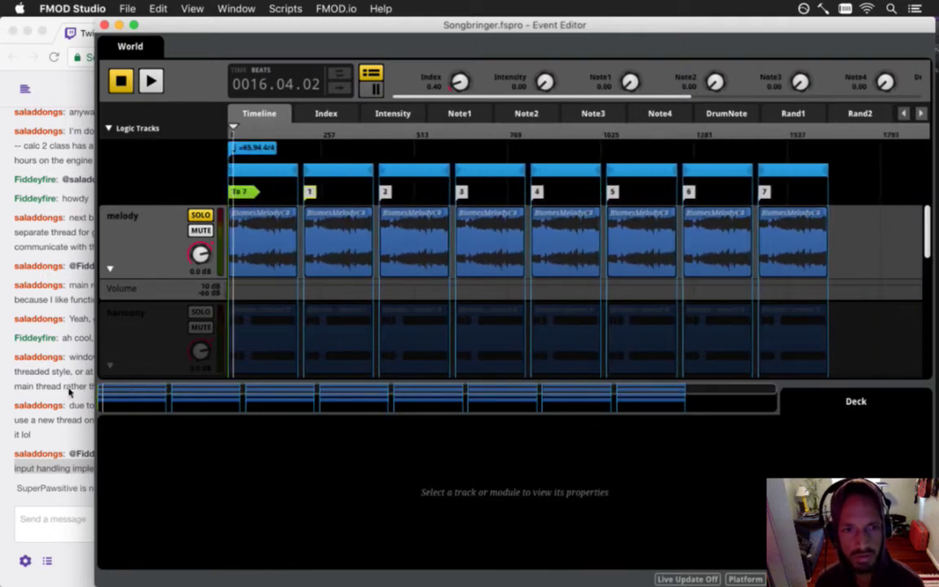
pyautogui.moveTo(869, 166)
pyautogui.mouseDown()
pyautogui.moveTo(656, 329)
pyautogui.moveTo(540, 359)
pyautogui.moveTo(374, 354)
pyautogui.moveTo(342, 362)
pyautogui.moveTo(337, 378)
pyautogui.moveTo(390, 331)
pyautogui.mouseUp()
pyautogui.scroll(-3, 390, 331)
pyautogui.scroll(-6, 406, 330)
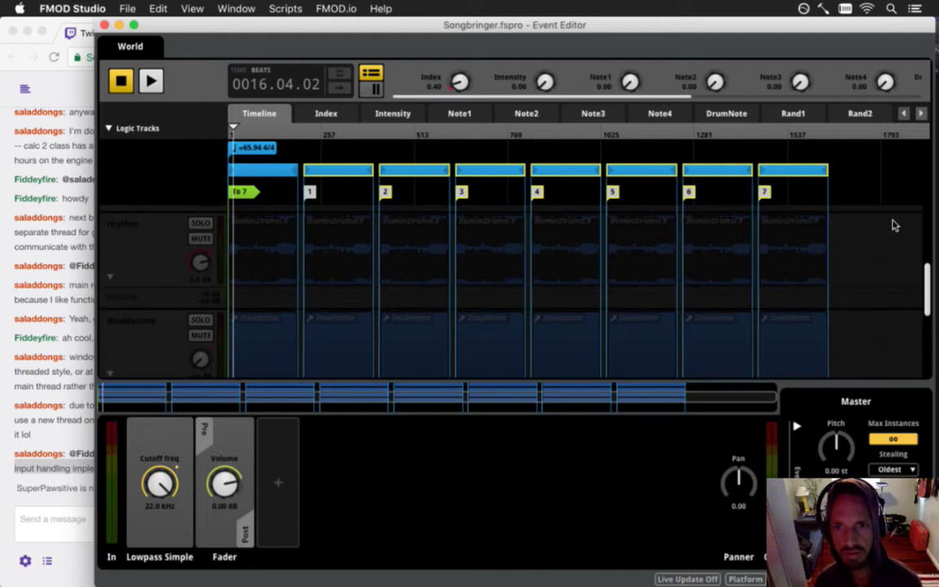
pyautogui.moveTo(873, 234); pyautogui.dragTo(345, 360)
pyautogui.scroll(-2, 346, 360)
pyautogui.scroll(5, 346, 360)
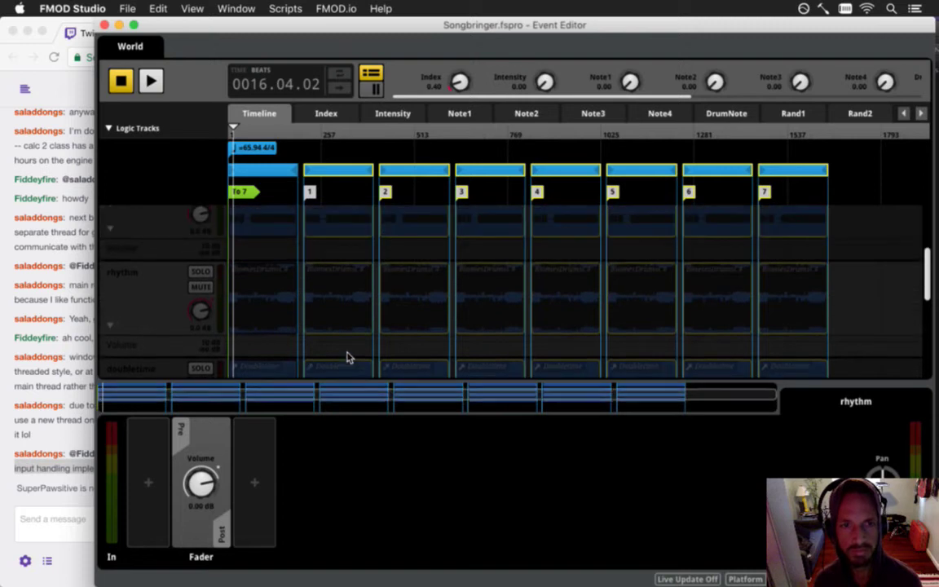
pyautogui.scroll(5, 349, 358)
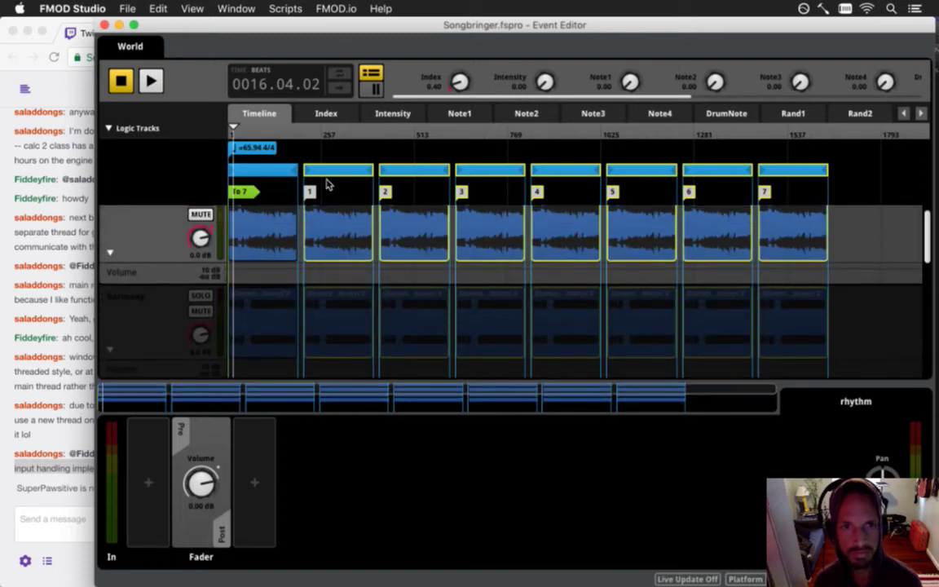
pyautogui.moveTo(332, 171); pyautogui.dragTo(345, 172)
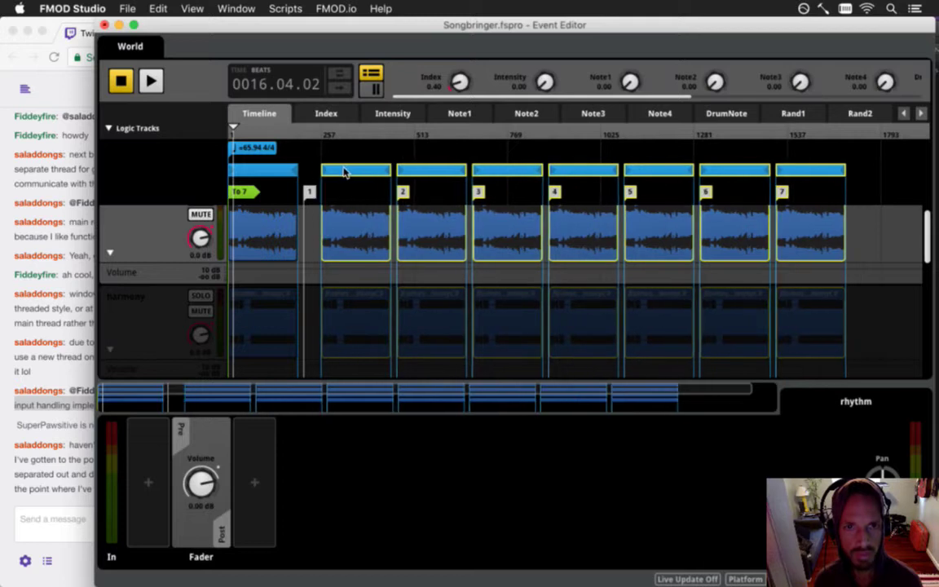
pyautogui.click(310, 203)
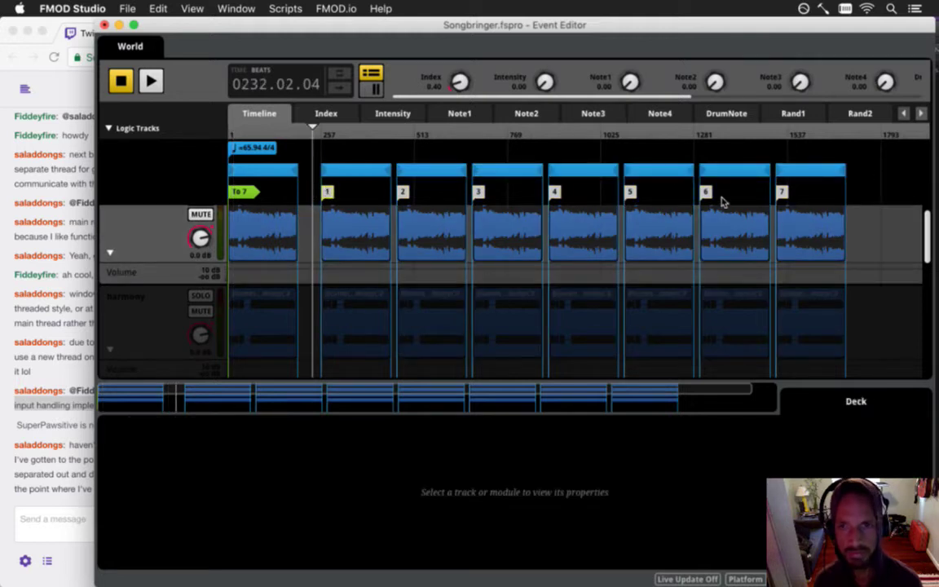
# - Select the loop regions and melody clips of the last three sections, together with destination markers 6 and 7
pyautogui.moveTo(869, 164); pyautogui.dragTo(641, 275)
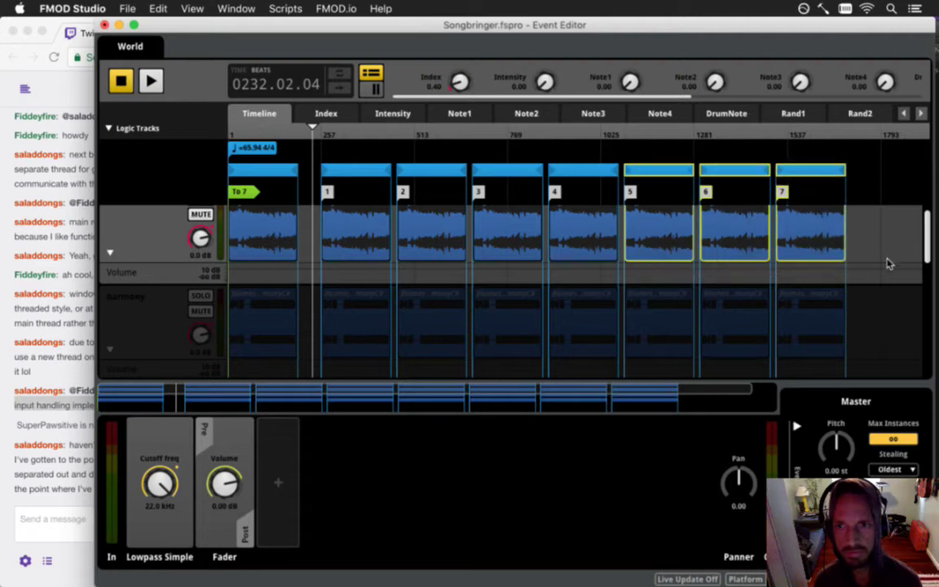
pyautogui.moveTo(927, 236); pyautogui.dragTo(929, 206)
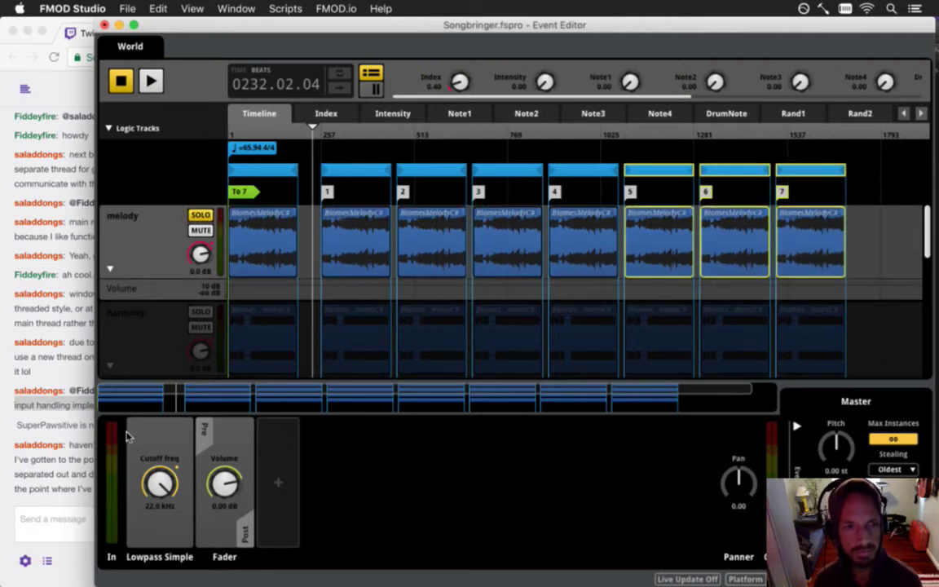
# - Read the Twitch chat message about audio, game logic and debug drawing, and return to the tracks in FMOD Studio
pyautogui.click(82, 478)
pyautogui.click(80, 450)
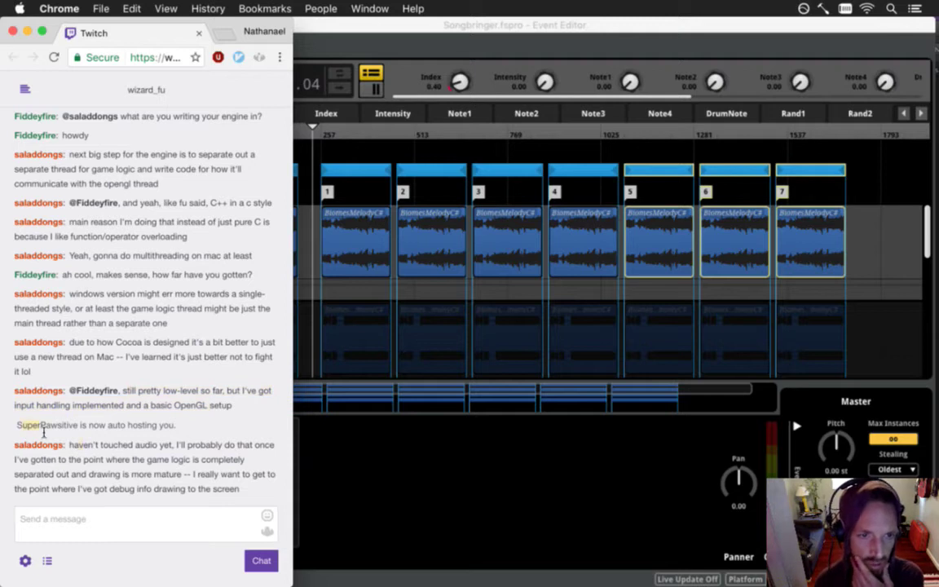
pyautogui.moveTo(114, 452)
pyautogui.mouseDown()
pyautogui.moveTo(115, 477)
pyautogui.moveTo(179, 482)
pyautogui.moveTo(202, 498)
pyautogui.mouseUp()
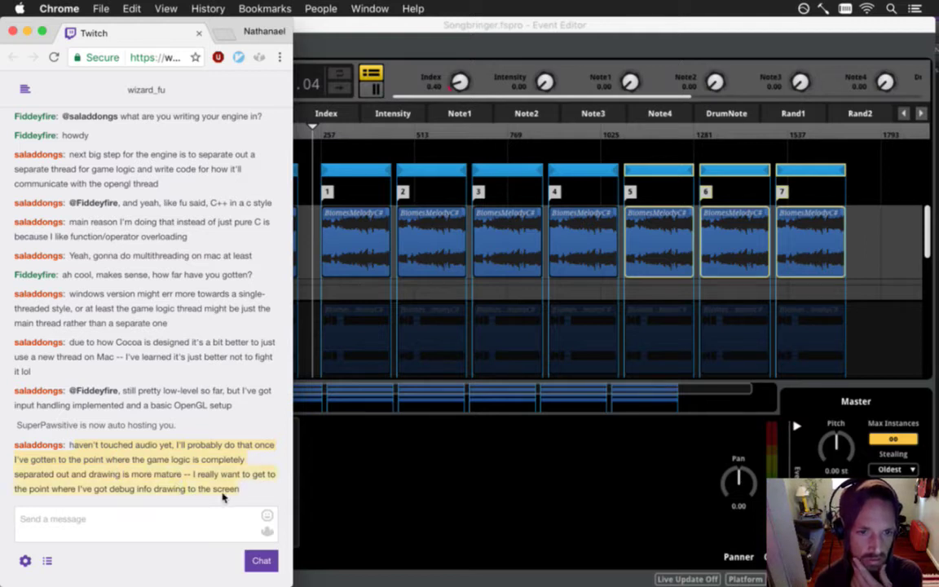
pyautogui.click(347, 394)
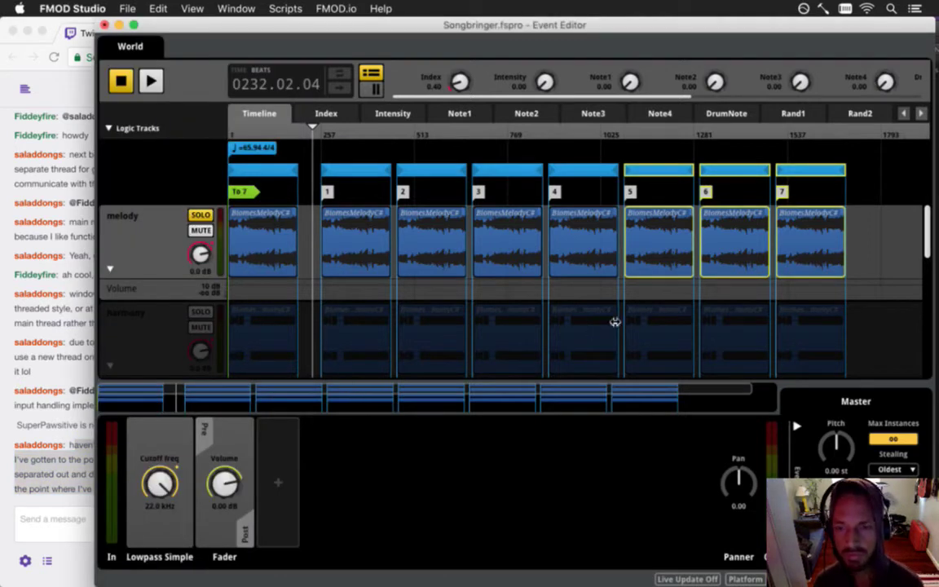
pyautogui.scroll(-3, 782, 274)
pyautogui.scroll(3, 780, 275)
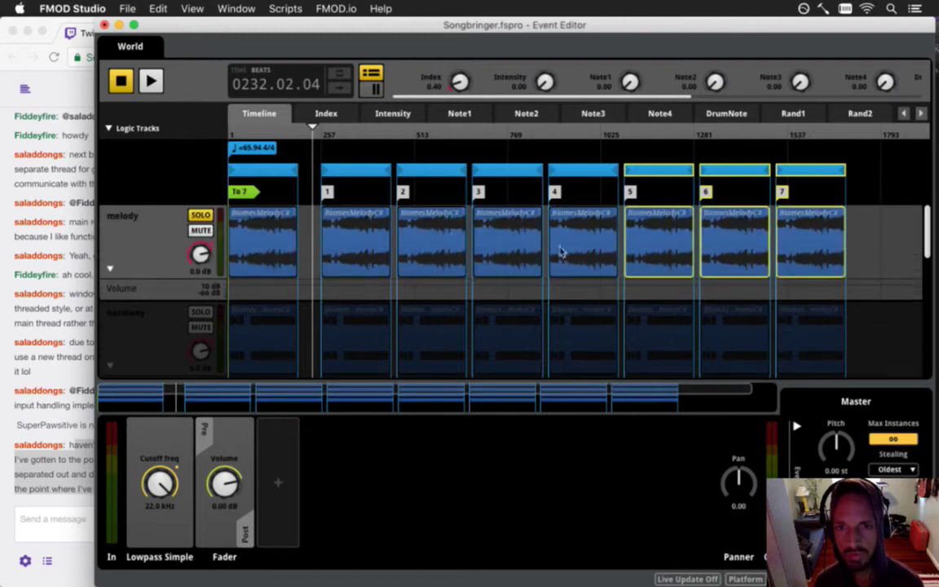
# - Resize all the event's tracks, including the master track, to the Smallest height
pyautogui.scroll(-10, 155, 245)
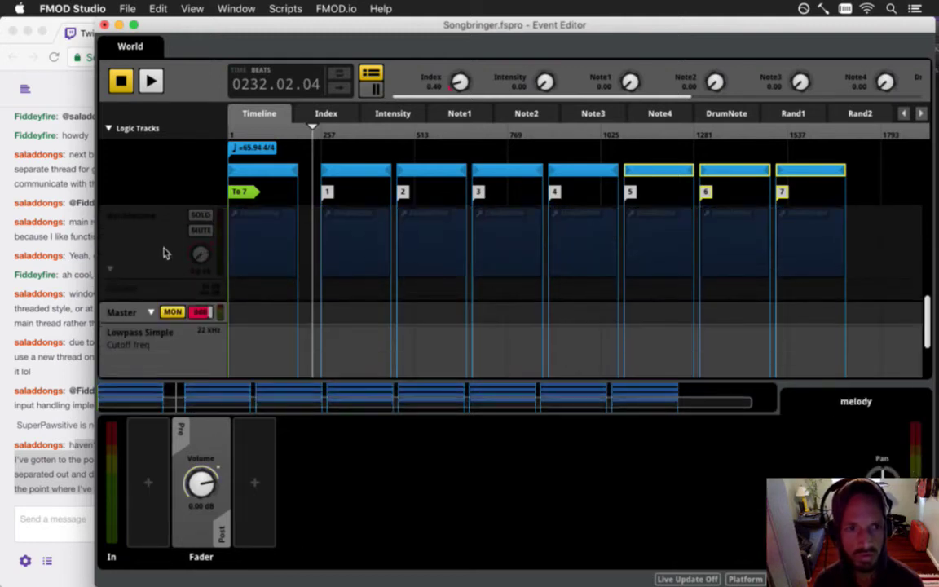
pyautogui.click(154, 293)
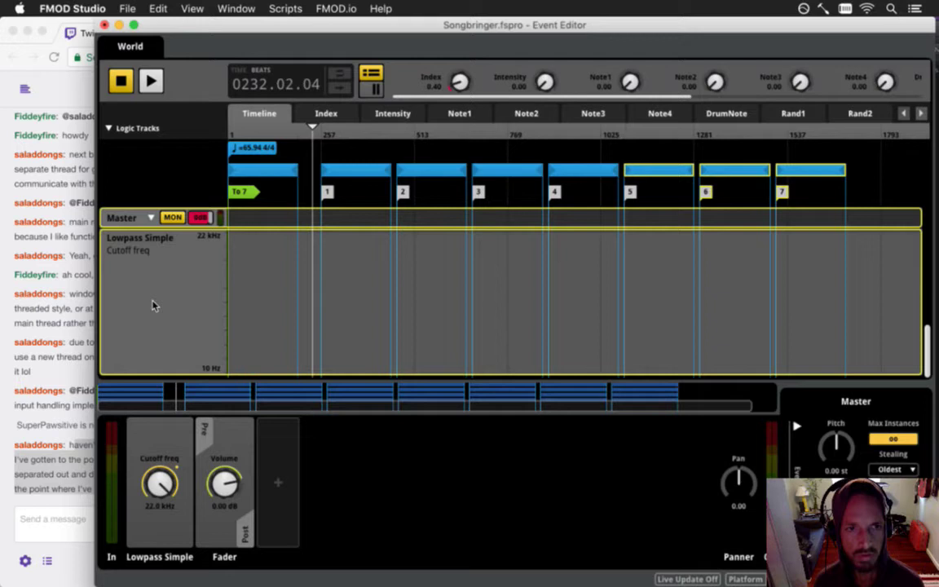
pyautogui.rightClick(142, 253)
pyautogui.moveTo(195, 255)
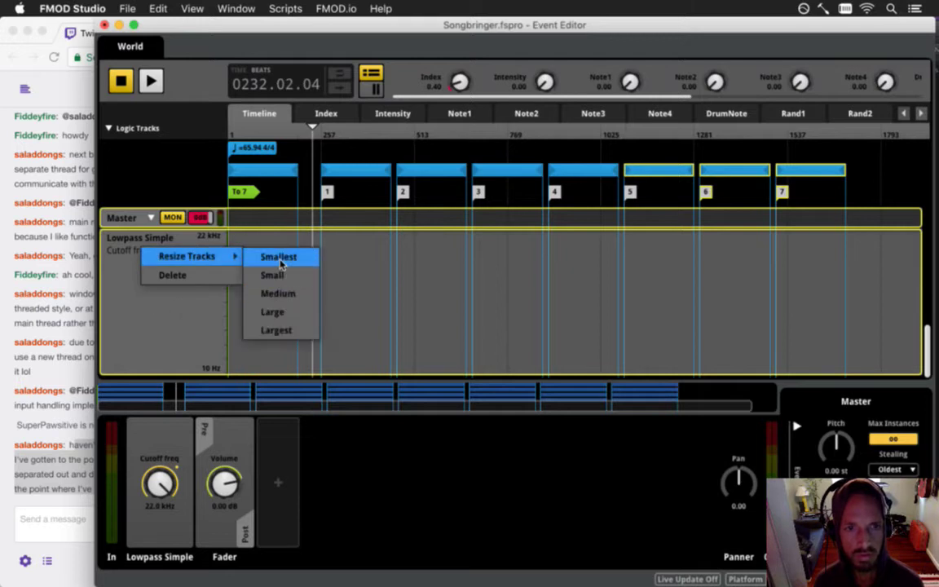
pyautogui.click(273, 256)
pyautogui.scroll(-3, 212, 271)
pyautogui.scroll(3, 212, 270)
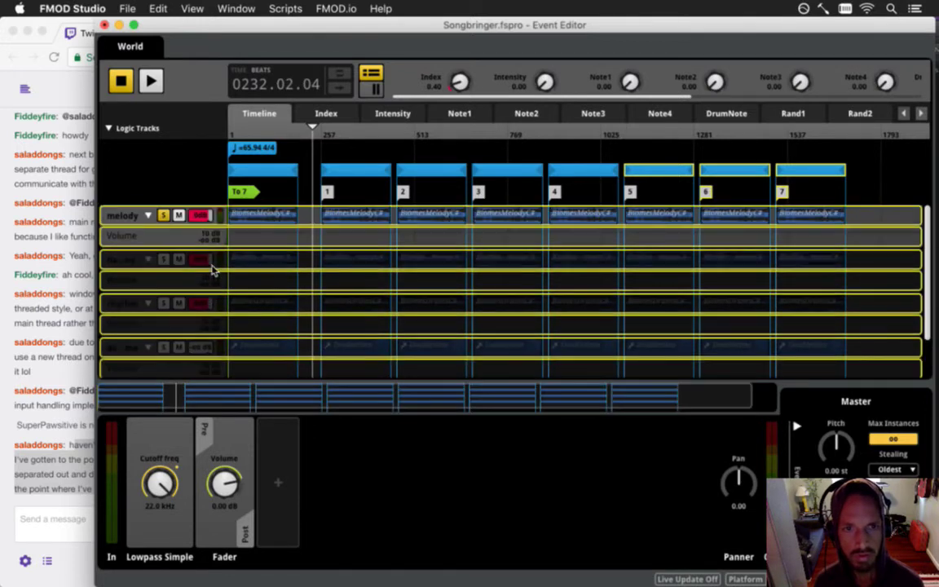
# - Shift the sections marked 2 to 7, with their loop regions, clips on all tracks and markers, so marker 2 sits at bar 513
pyautogui.click(146, 217)
pyautogui.click(863, 218)
pyautogui.moveTo(882, 215); pyautogui.dragTo(332, 421)
pyautogui.moveTo(880, 167); pyautogui.dragTo(399, 397)
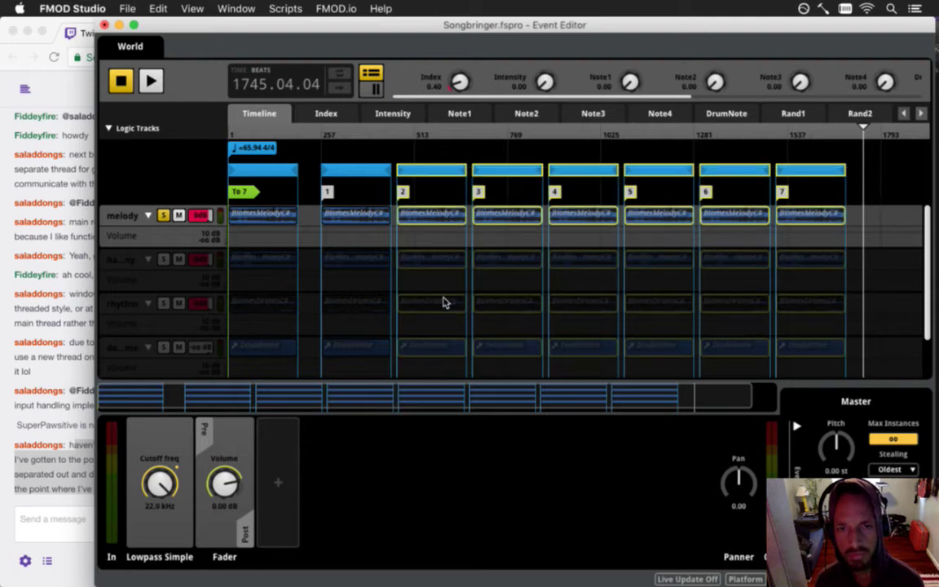
pyautogui.moveTo(421, 172); pyautogui.dragTo(441, 173)
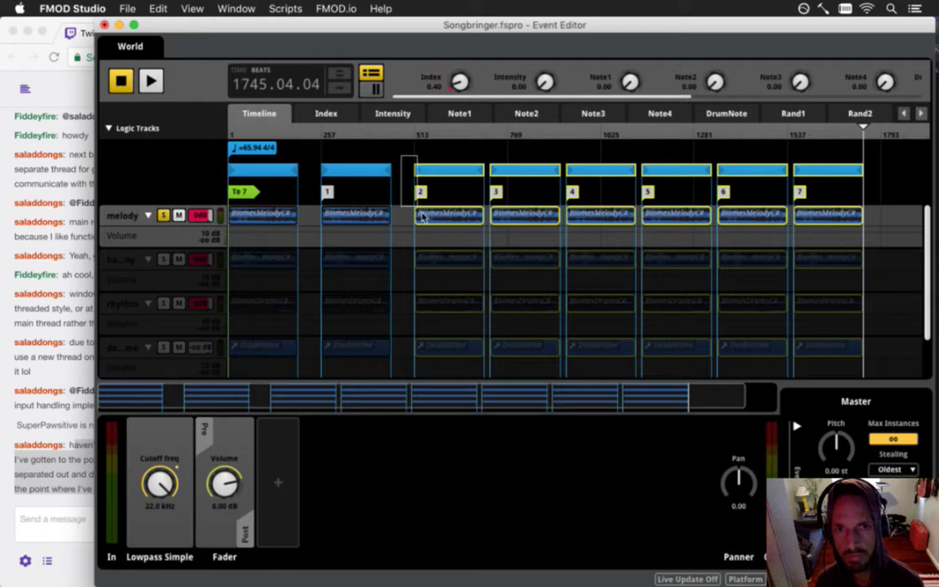
# - Shift the sections marked 3 to 7, with their loop regions, clips and markers, so marker 3 sits at bar 769
pyautogui.moveTo(404, 156); pyautogui.dragTo(427, 184)
pyautogui.moveTo(895, 157); pyautogui.dragTo(517, 382)
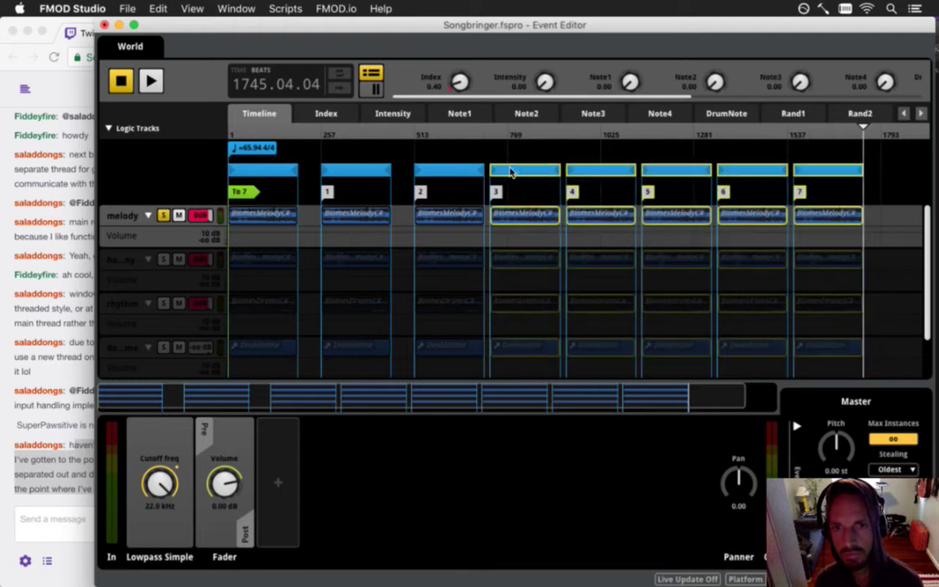
pyautogui.moveTo(887, 153); pyautogui.dragTo(498, 371)
pyautogui.moveTo(503, 172); pyautogui.dragTo(520, 171)
# - Shift the sections marked 4 to 7, with their loop regions, clips and markers, so marker 4 sits at bar 1025
pyautogui.moveTo(905, 157); pyautogui.dragTo(585, 383)
pyautogui.moveTo(602, 173); pyautogui.dragTo(643, 171)
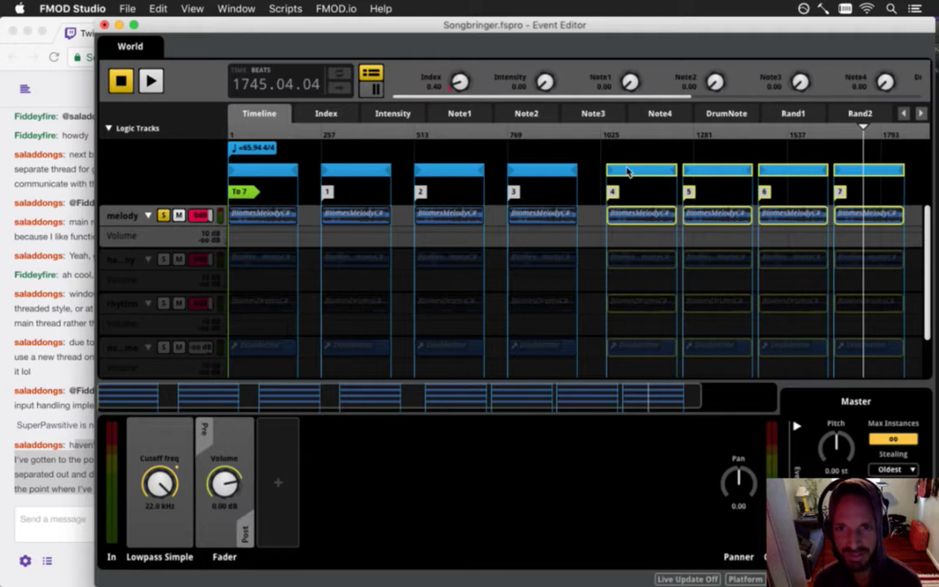
pyautogui.moveTo(625, 172)
pyautogui.mouseDown()
pyautogui.moveTo(646, 173)
pyautogui.moveTo(617, 173)
pyautogui.moveTo(628, 170)
pyautogui.mouseUp()
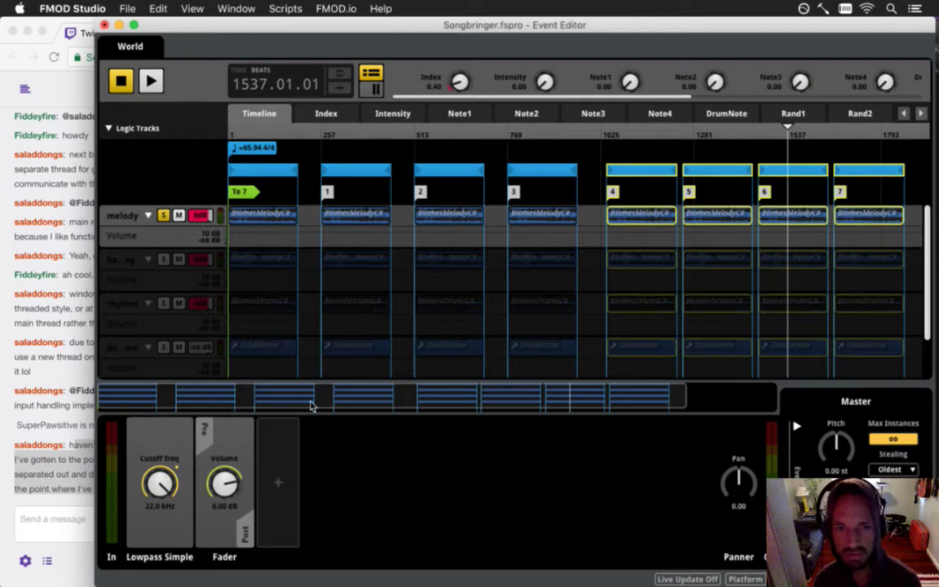
pyautogui.moveTo(99, 405); pyautogui.dragTo(281, 397)
pyautogui.moveTo(459, 174); pyautogui.dragTo(455, 176)
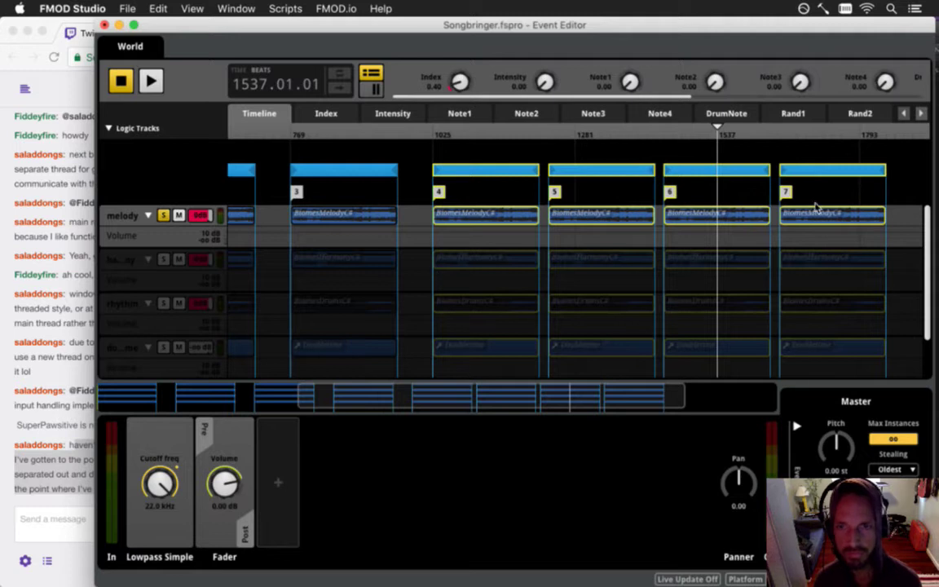
# - Shift the sections marked 5 to 7 so marker 5 sits at bar 1281, and sections 6 and 7 so marker 6 sits at bar 1537
pyautogui.moveTo(911, 164); pyautogui.dragTo(551, 382)
pyautogui.moveTo(574, 170); pyautogui.dragTo(601, 174)
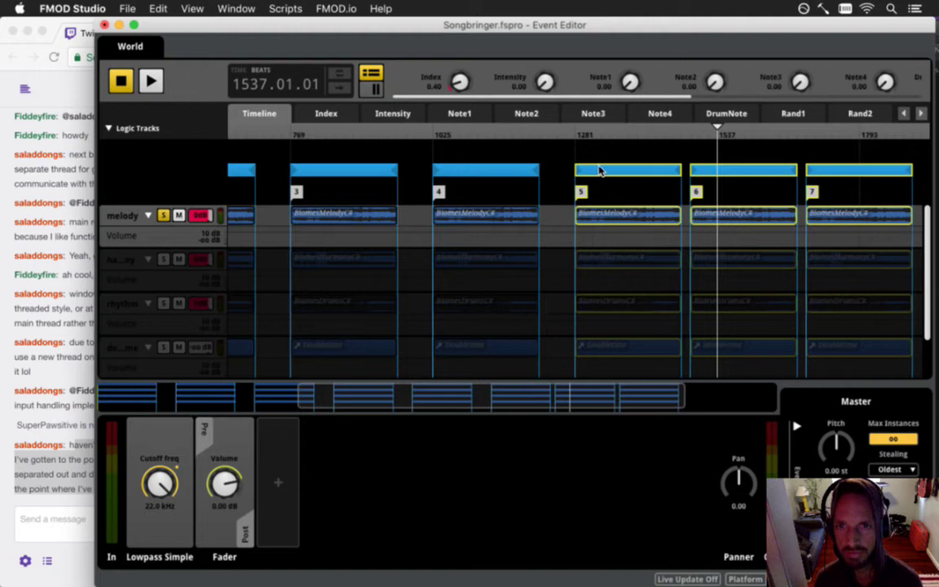
pyautogui.moveTo(907, 165); pyautogui.dragTo(693, 379)
pyautogui.moveTo(705, 172); pyautogui.dragTo(731, 174)
pyautogui.moveTo(635, 405); pyautogui.dragTo(714, 397)
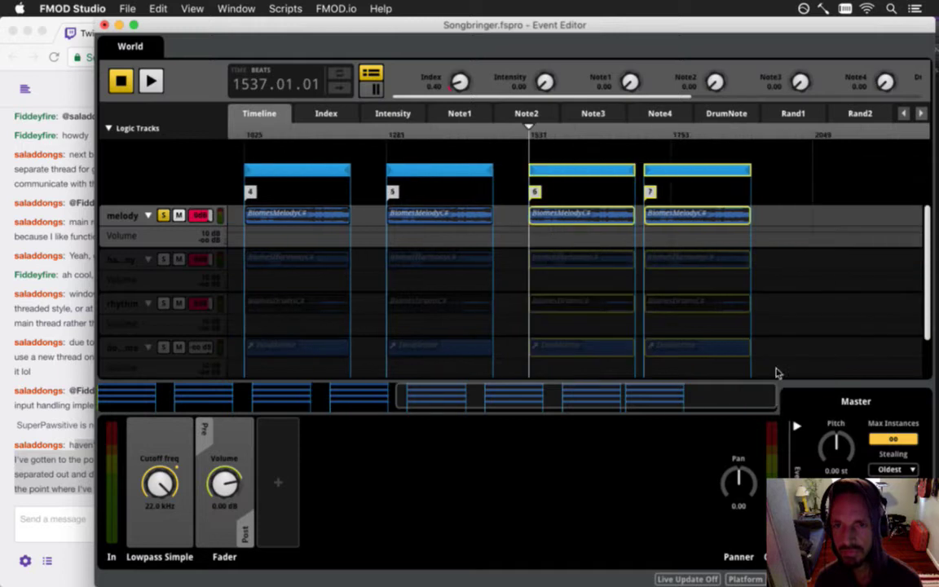
# - Shift the section marked 7, with its loop region and clips, so it starts at bar 1793, and save the project
pyautogui.moveTo(789, 163); pyautogui.dragTo(668, 410)
pyautogui.moveTo(650, 424); pyautogui.dragTo(651, 411)
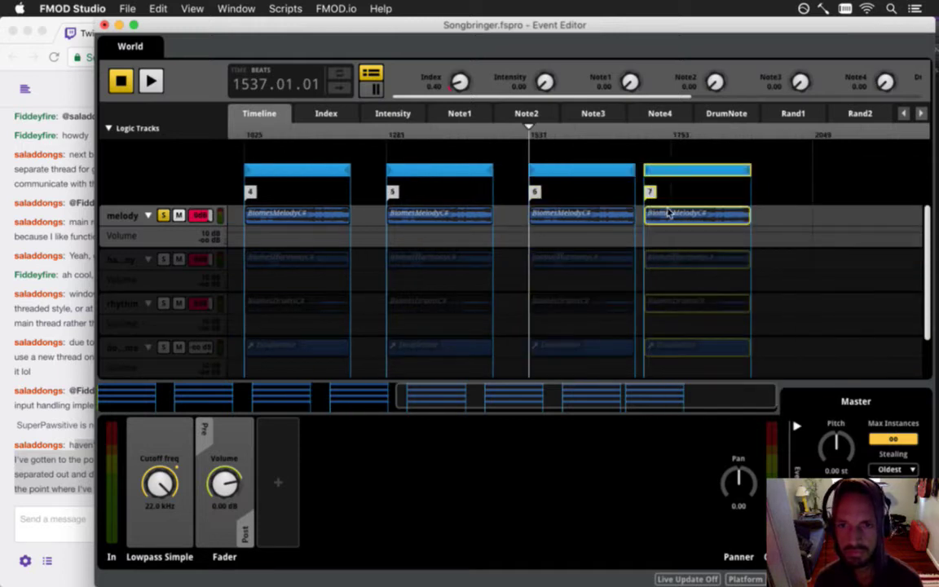
pyautogui.moveTo(658, 168); pyautogui.dragTo(690, 172)
pyautogui.moveTo(588, 401); pyautogui.dragTo(334, 413)
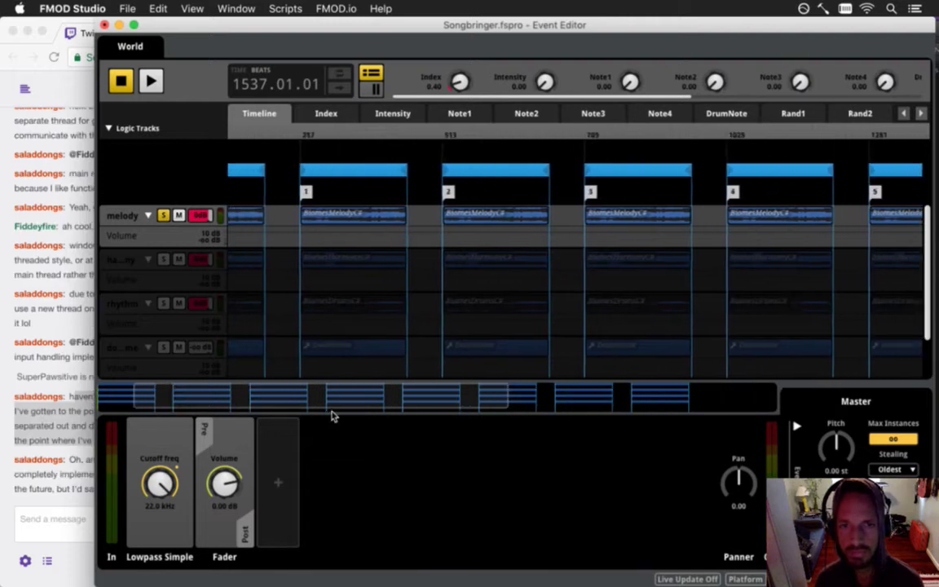
pyautogui.press('super+s')
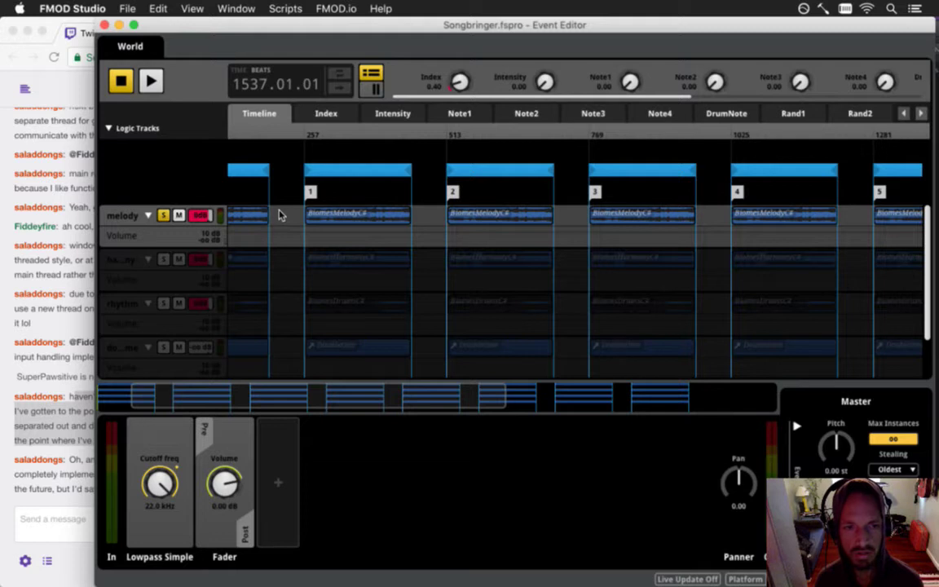
# - Read the Twitch chat message about memory management being nearly complete, and return to FMOD Studio
pyautogui.click(59, 483)
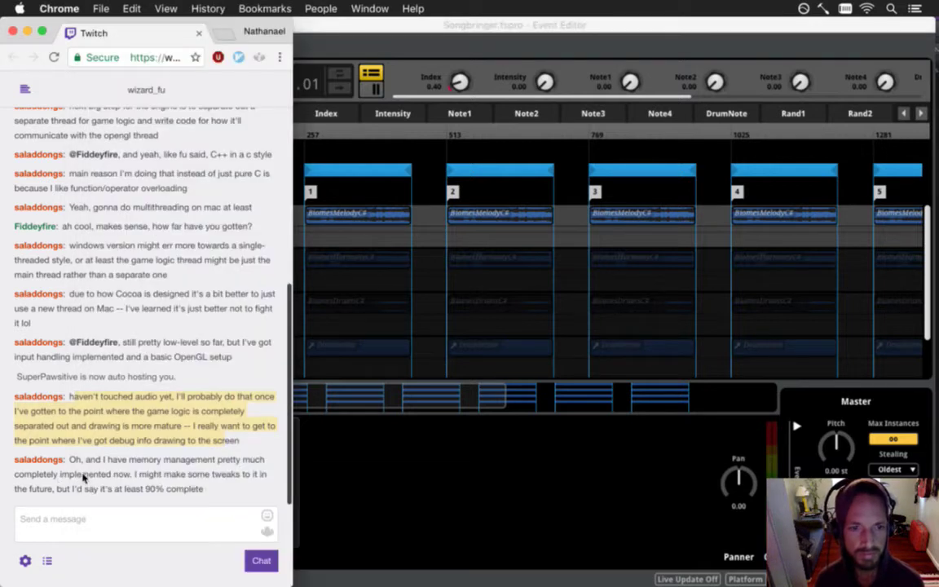
pyautogui.moveTo(85, 460); pyautogui.dragTo(111, 474)
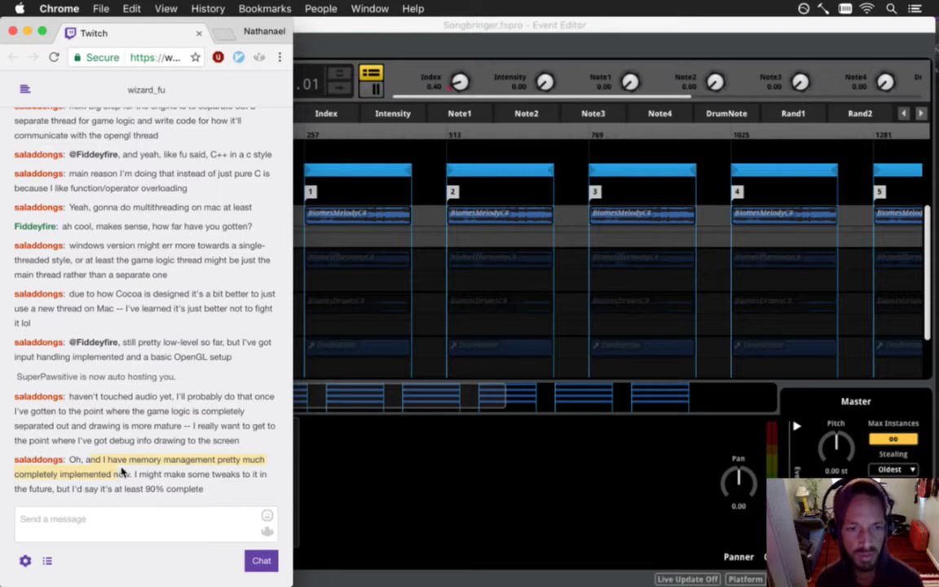
pyautogui.click(130, 468)
pyautogui.moveTo(131, 463); pyautogui.dragTo(204, 463)
pyautogui.click(147, 476)
pyautogui.moveTo(137, 474); pyautogui.dragTo(192, 491)
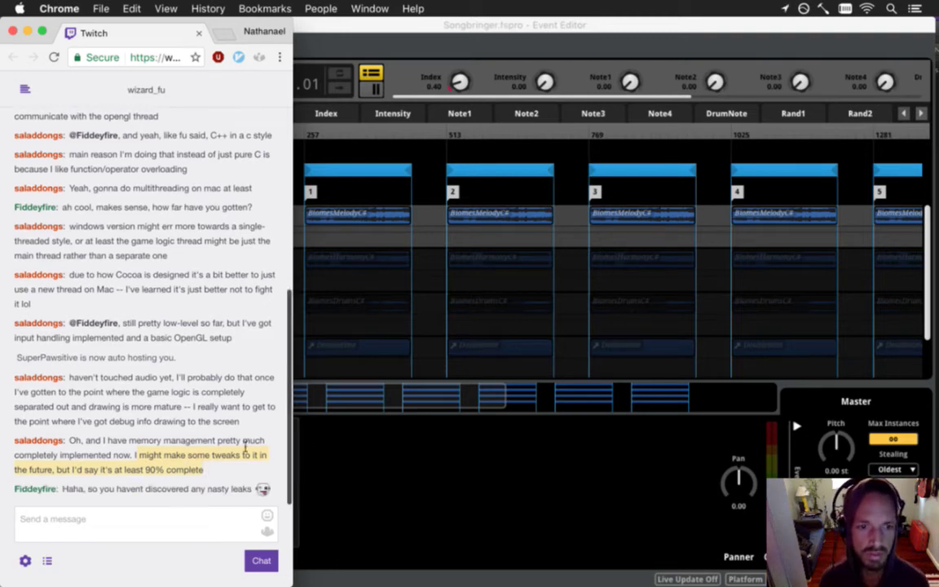
pyautogui.click(387, 39)
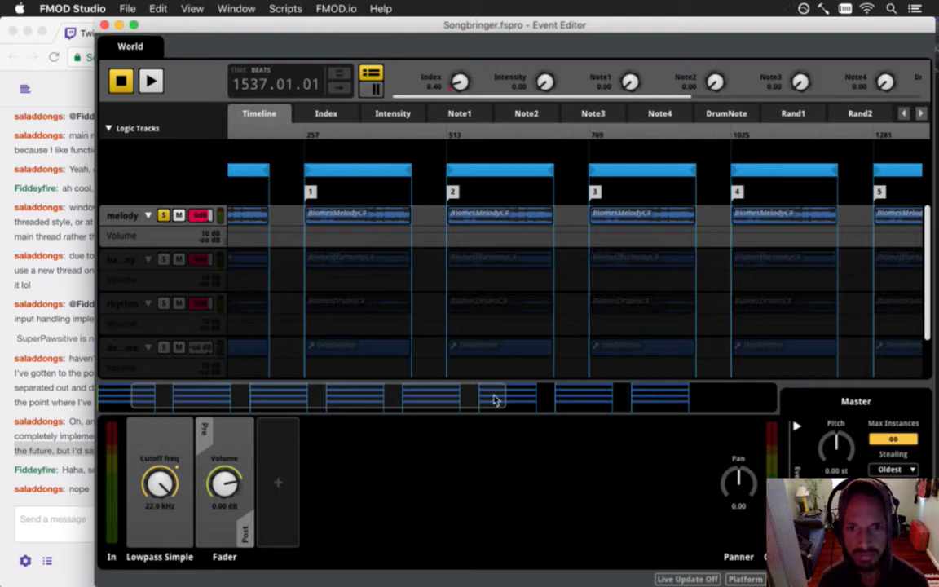
# - Shift the sections marked 2 to 7, with their loop regions, clips and markers, so marker 2 sits at bar 769
pyautogui.moveTo(130, 403); pyautogui.dragTo(78, 408)
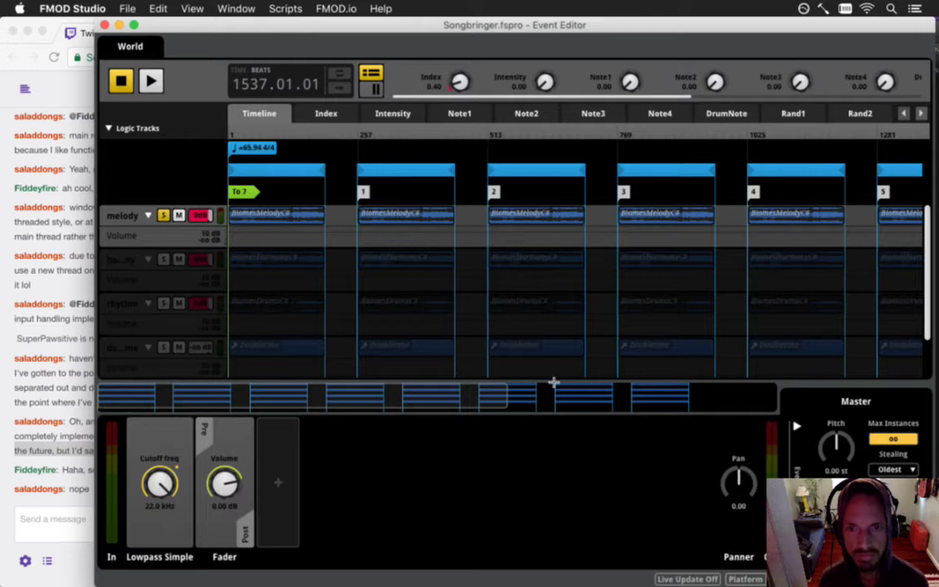
pyautogui.moveTo(507, 398); pyautogui.dragTo(689, 401)
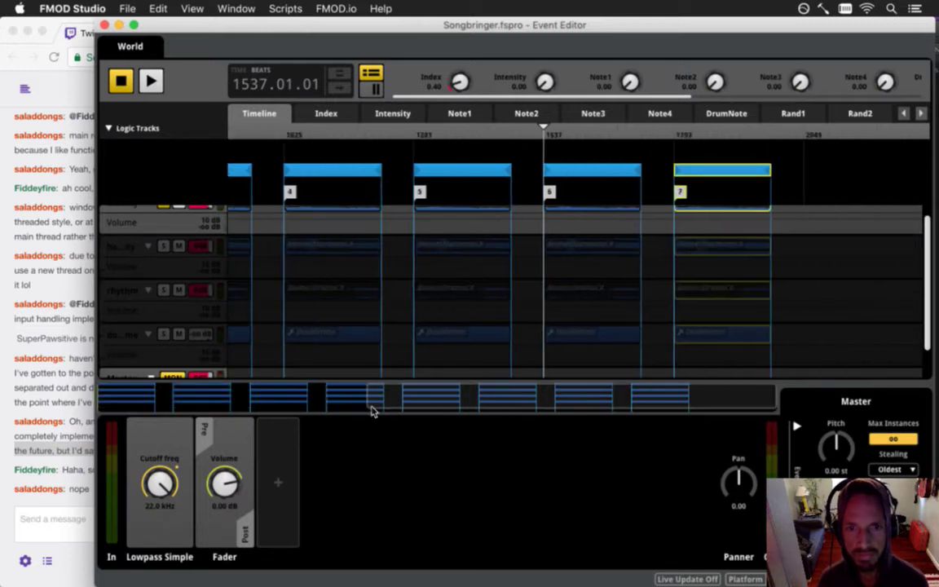
pyautogui.moveTo(367, 410); pyautogui.dragTo(90, 412)
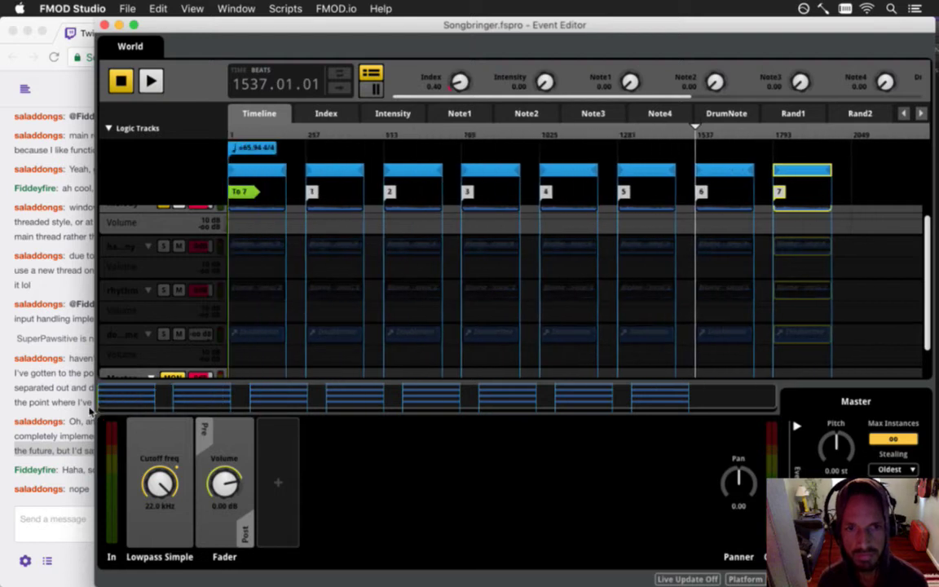
pyautogui.moveTo(853, 159); pyautogui.dragTo(396, 371)
pyautogui.moveTo(397, 169); pyautogui.dragTo(479, 166)
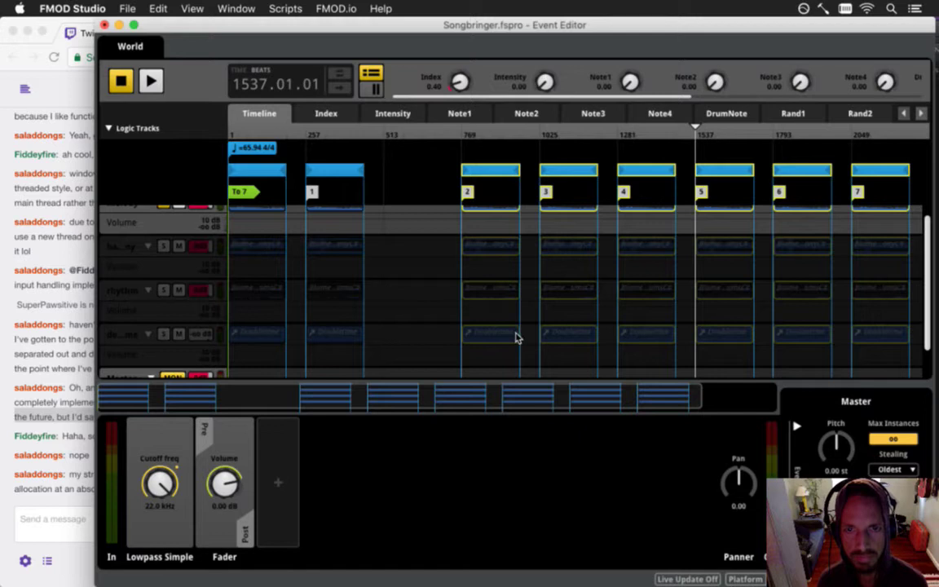
# - Shift the sections marked 3 to 7 so marker 3 sits at bar 1281, and sections 4 to 7 so marker 4 sits at bar 1793
pyautogui.moveTo(554, 399); pyautogui.dragTo(684, 399)
pyautogui.moveTo(840, 158); pyautogui.dragTo(446, 368)
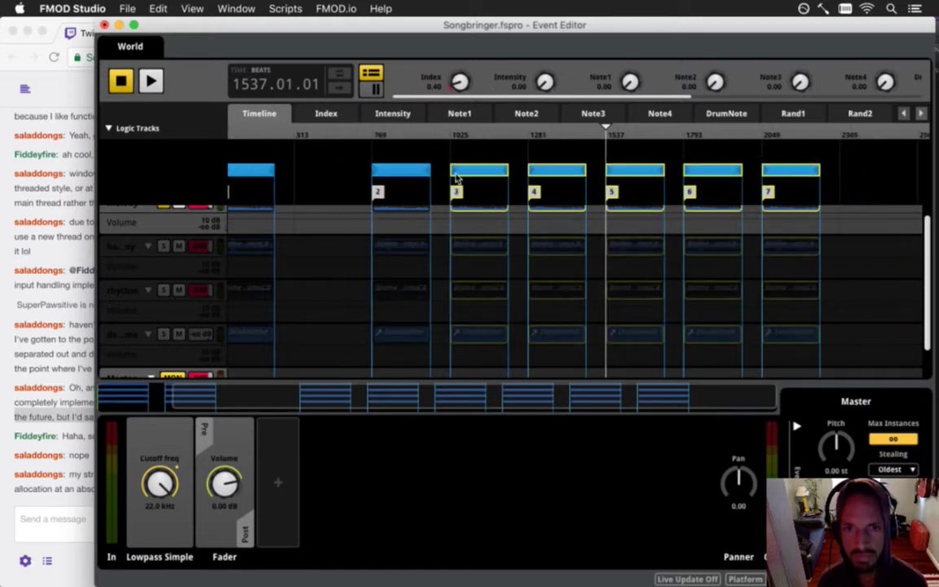
pyautogui.moveTo(471, 171); pyautogui.dragTo(549, 171)
pyautogui.moveTo(485, 396); pyautogui.dragTo(683, 395)
pyautogui.moveTo(830, 163); pyautogui.dragTo(509, 381)
pyautogui.moveTo(555, 174); pyautogui.dragTo(627, 172)
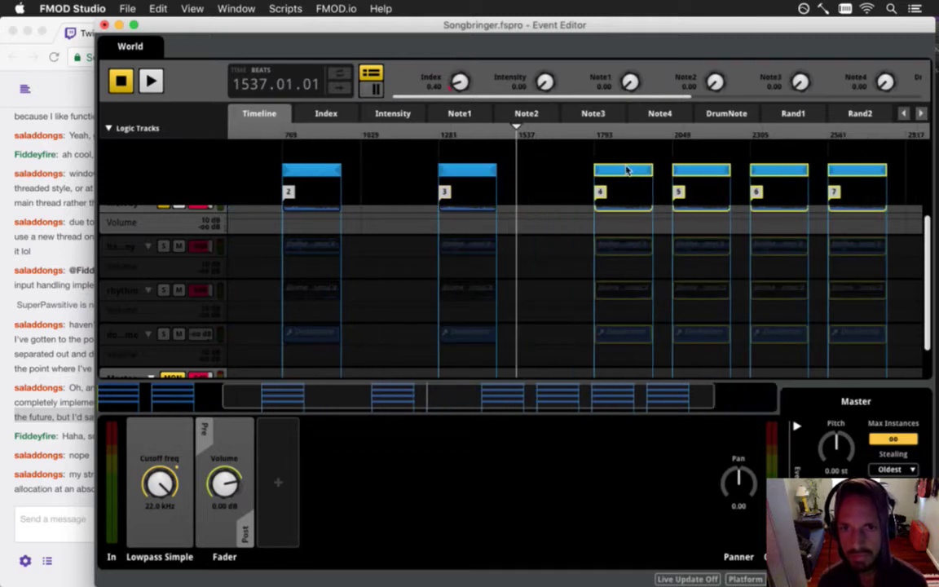
# - Shift the sections marked 5 to 7 so marker 5 sits at bar 2305, and sections 6 and 7 so marker 6 sits at bar 2817
pyautogui.moveTo(561, 402); pyautogui.dragTo(726, 390)
pyautogui.moveTo(823, 168); pyautogui.dragTo(575, 371)
pyautogui.moveTo(607, 171); pyautogui.dragTo(687, 167)
pyautogui.moveTo(575, 396); pyautogui.dragTo(755, 395)
pyautogui.moveTo(813, 168); pyautogui.dragTo(650, 373)
pyautogui.moveTo(666, 172); pyautogui.dragTo(744, 172)
# - Shift the section marked 7, with its loop region and clips, one ruler division past bar 3073 to match the spacing between the other sections
pyautogui.hscroll(3, 778, 333)
pyautogui.moveTo(794, 155); pyautogui.dragTo(706, 335)
pyautogui.moveTo(724, 170); pyautogui.dragTo(802, 170)
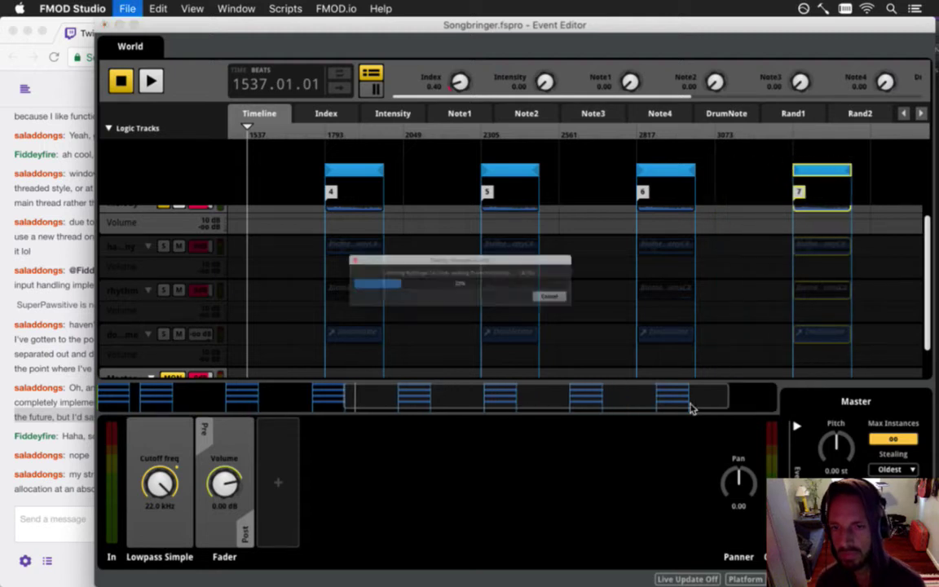
# - Read the Twitch chat messages about avoiding leaks, minimal OS-level allocation and malloc() calls, and return to FMOD Studio
pyautogui.click(51, 453)
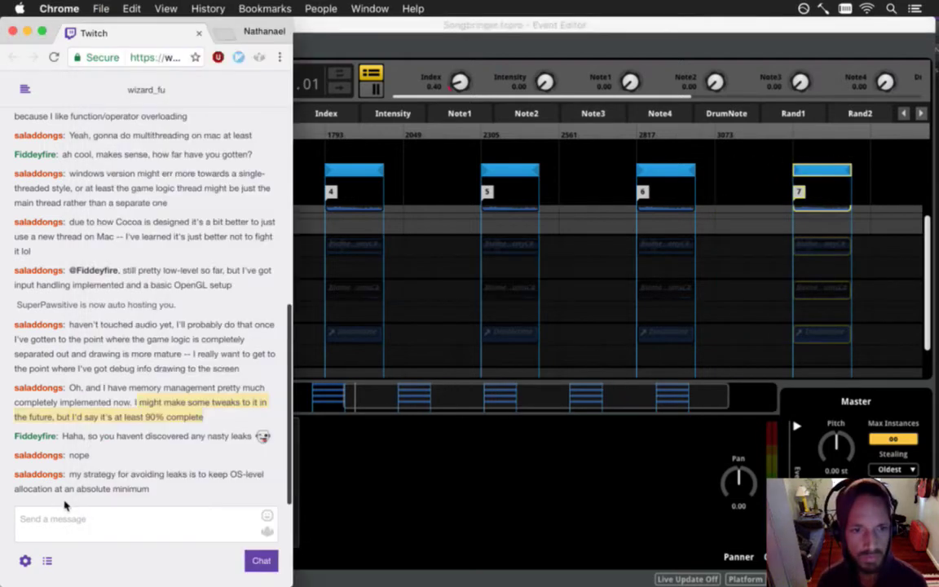
pyautogui.moveTo(82, 477); pyautogui.dragTo(110, 489)
pyautogui.moveTo(76, 456); pyautogui.dragTo(91, 457)
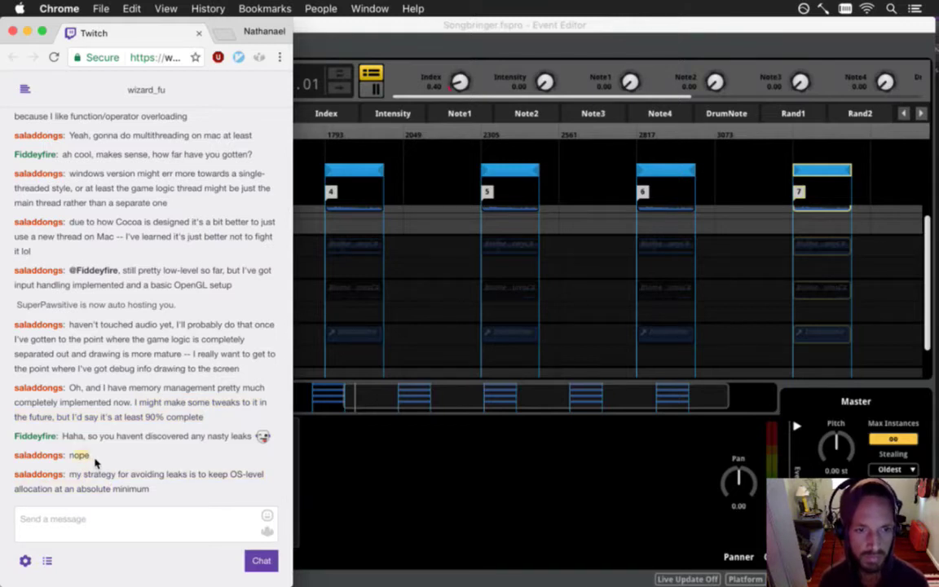
pyautogui.moveTo(100, 480); pyautogui.dragTo(128, 489)
pyautogui.click(129, 483)
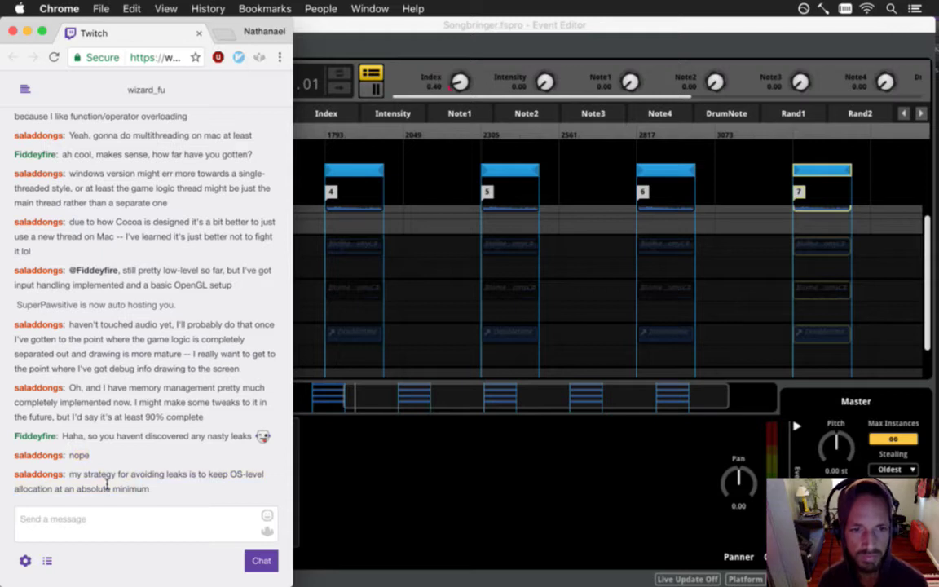
pyautogui.moveTo(102, 447)
pyautogui.mouseDown()
pyautogui.moveTo(129, 461)
pyautogui.moveTo(117, 444)
pyautogui.mouseUp()
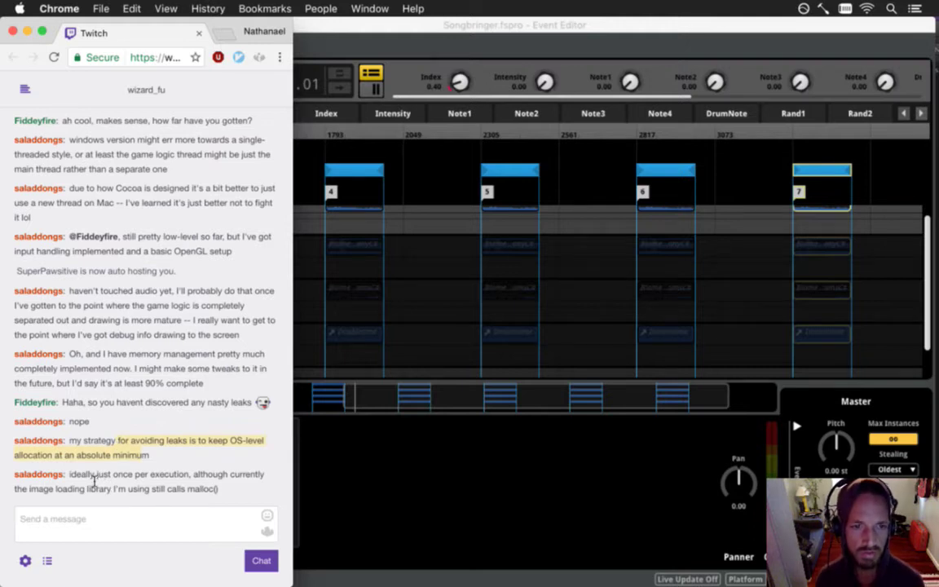
pyautogui.moveTo(94, 480); pyautogui.dragTo(193, 503)
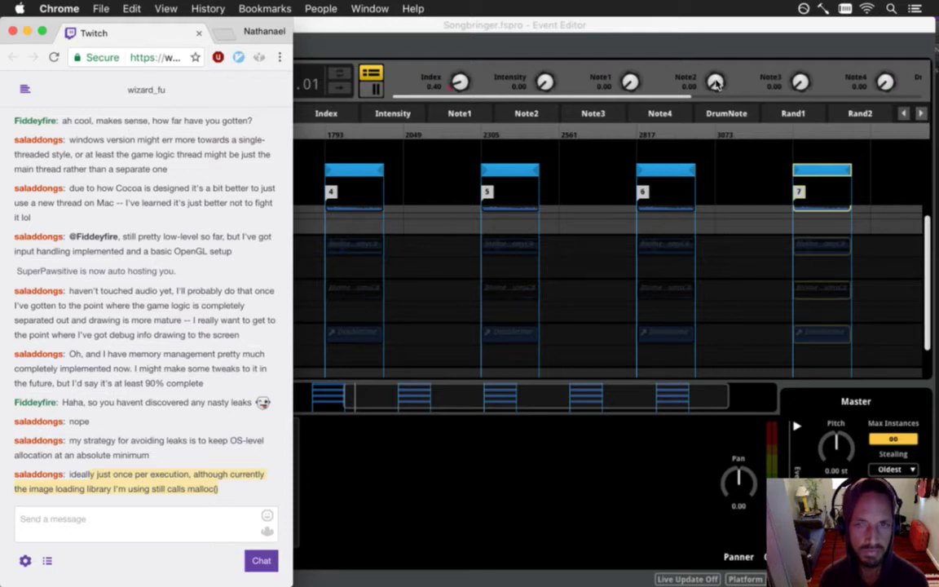
pyautogui.click(642, 36)
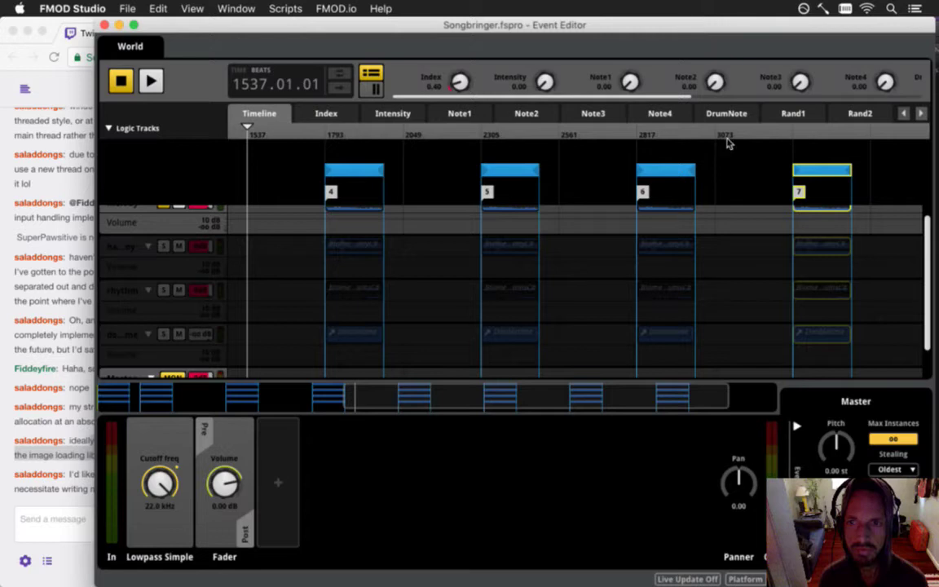
# - Read the Twitch chat messages about the image loading library and writing custom image loading code
pyautogui.click(81, 537)
pyautogui.moveTo(81, 477); pyautogui.dragTo(172, 490)
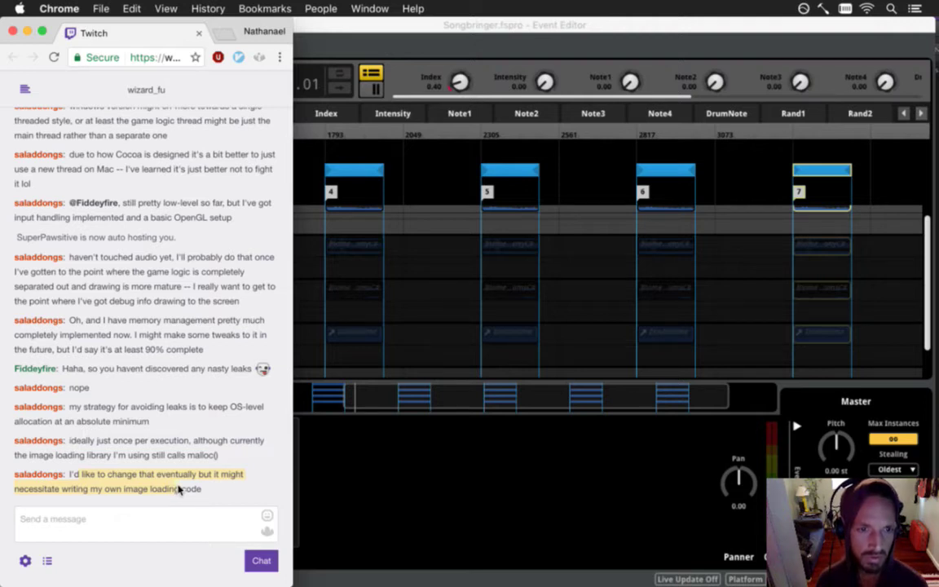
pyautogui.moveTo(28, 456); pyautogui.dragTo(130, 462)
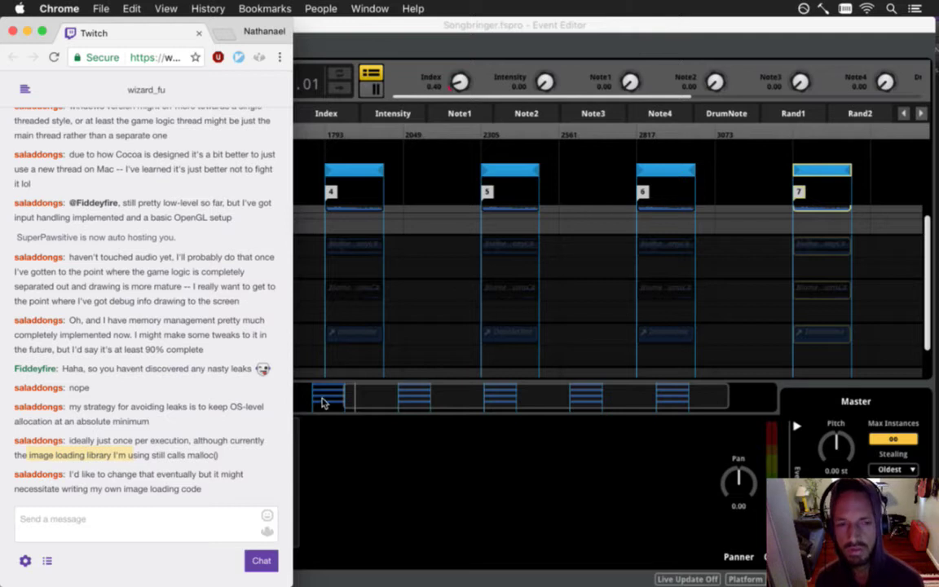
pyautogui.click(185, 464)
pyautogui.moveTo(97, 443); pyautogui.dragTo(142, 458)
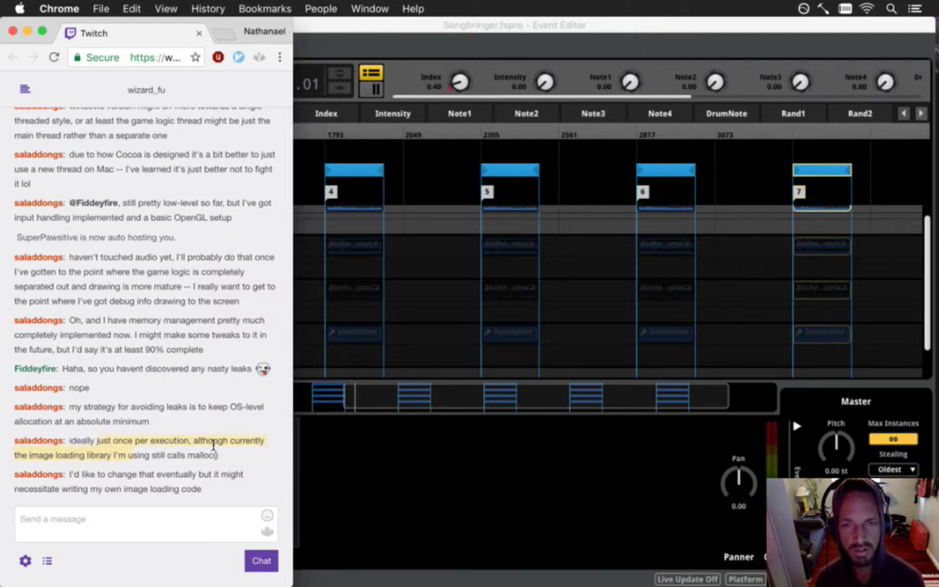
# - Return to FMOD Studio, select the melody track, place the playhead at bar 311 and frame the section marked 1
pyautogui.click(541, 46)
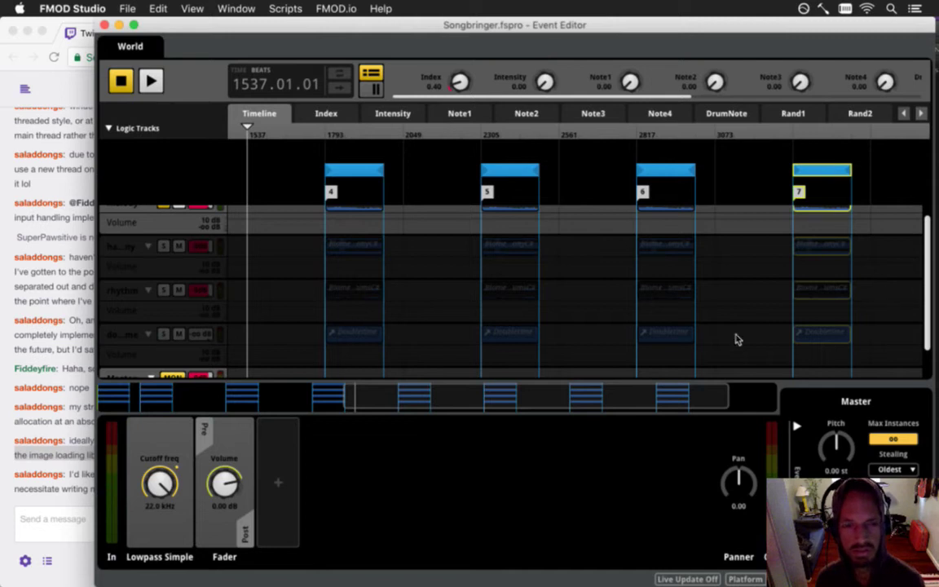
pyautogui.moveTo(924, 247); pyautogui.dragTo(931, 220)
pyautogui.moveTo(579, 407); pyautogui.dragTo(285, 406)
pyautogui.click(406, 224)
pyautogui.moveTo(408, 133); pyautogui.dragTo(323, 132)
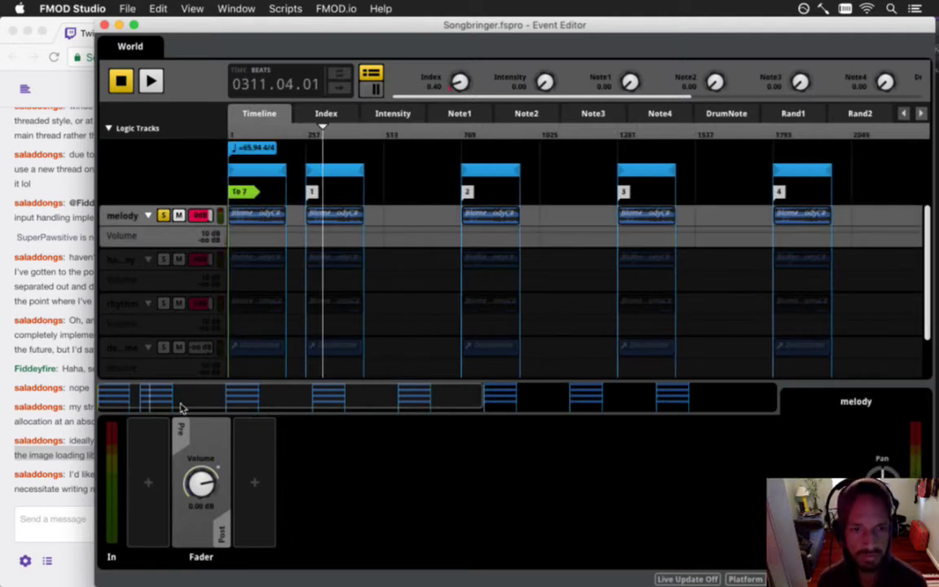
pyautogui.moveTo(100, 403); pyautogui.dragTo(161, 402)
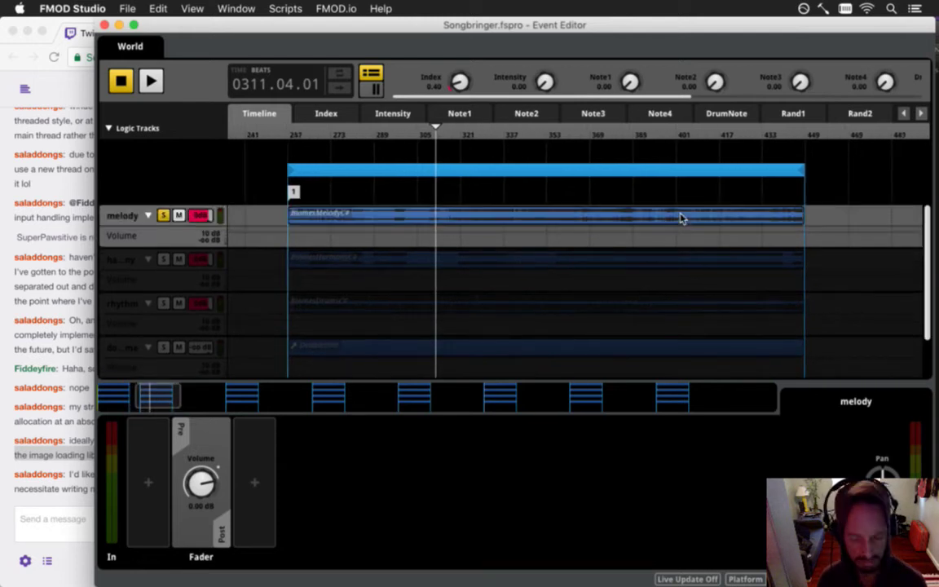
# - Select the clips of the section marked 1, and then its loop region with marker 1
pyautogui.click(763, 200)
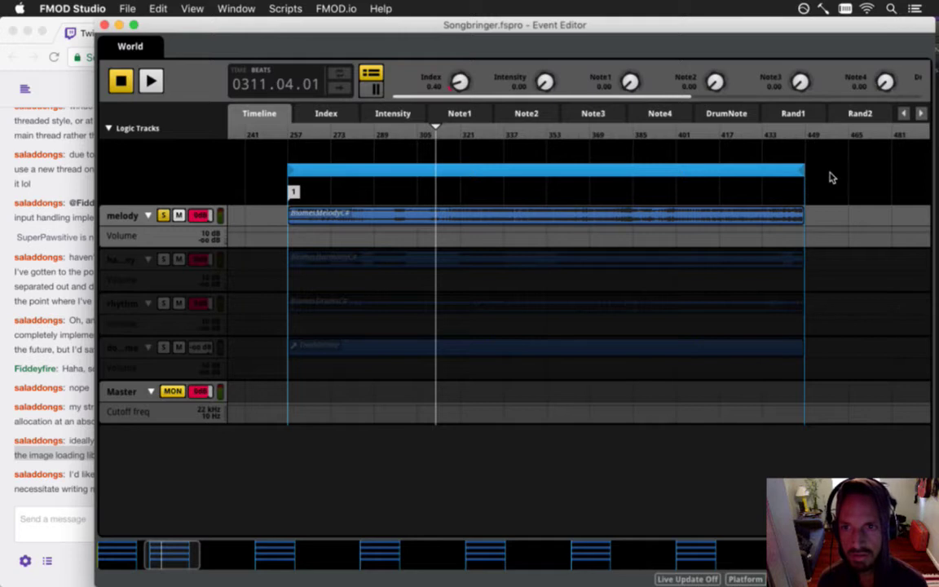
pyautogui.moveTo(832, 218); pyautogui.dragTo(314, 371)
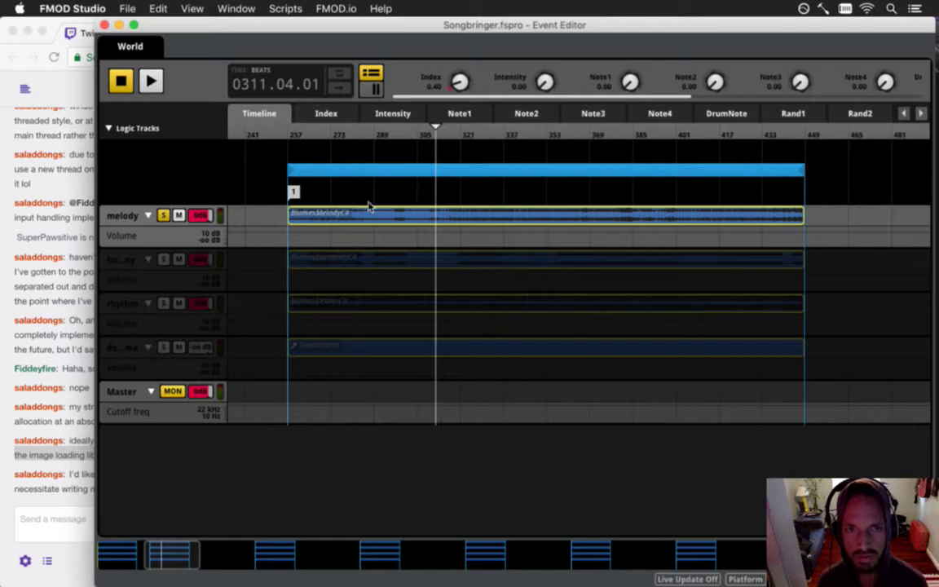
pyautogui.click(315, 170)
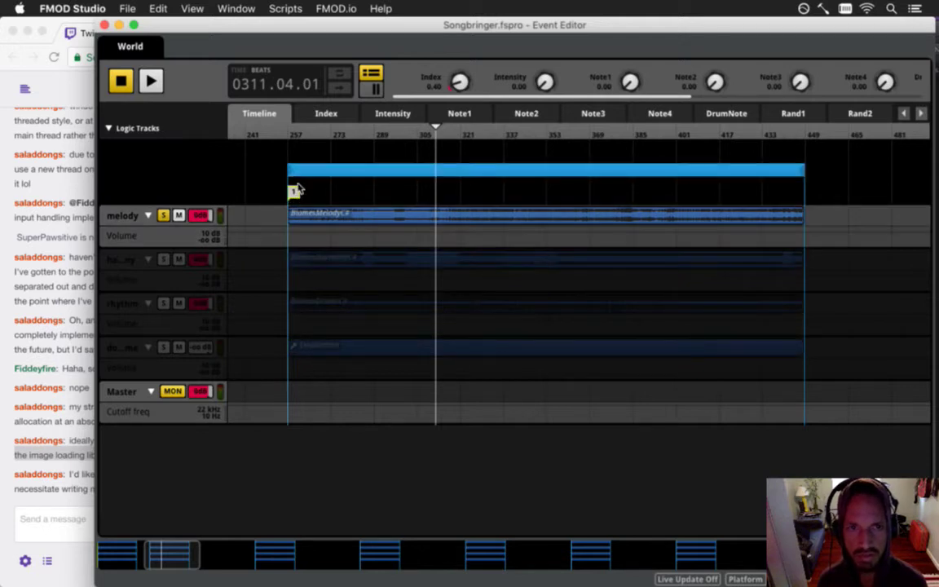
pyautogui.click(300, 171)
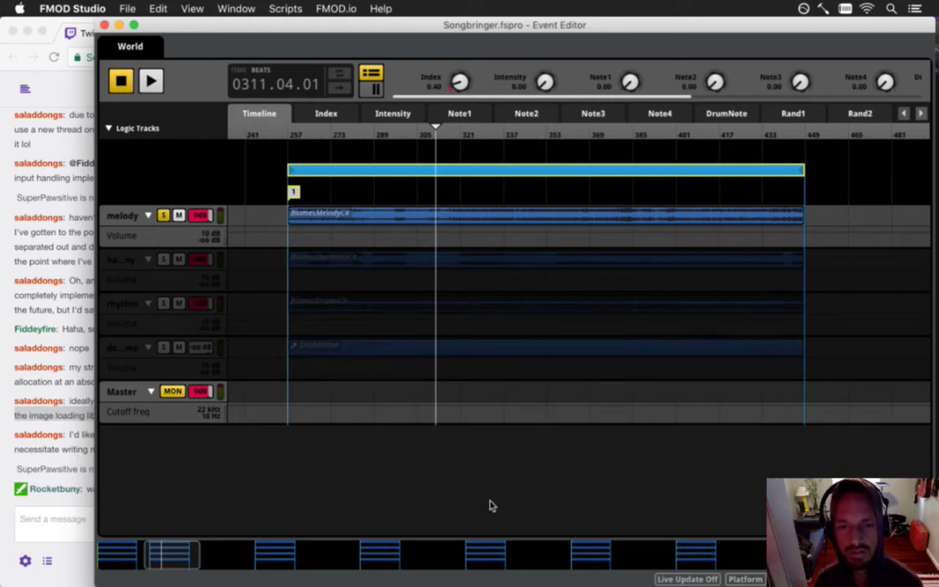
# - Send "HeyGuys" as a greeting in the Twitch chat and return to the first section in FMOD Studio
pyautogui.moveTo(203, 559); pyautogui.dragTo(122, 558)
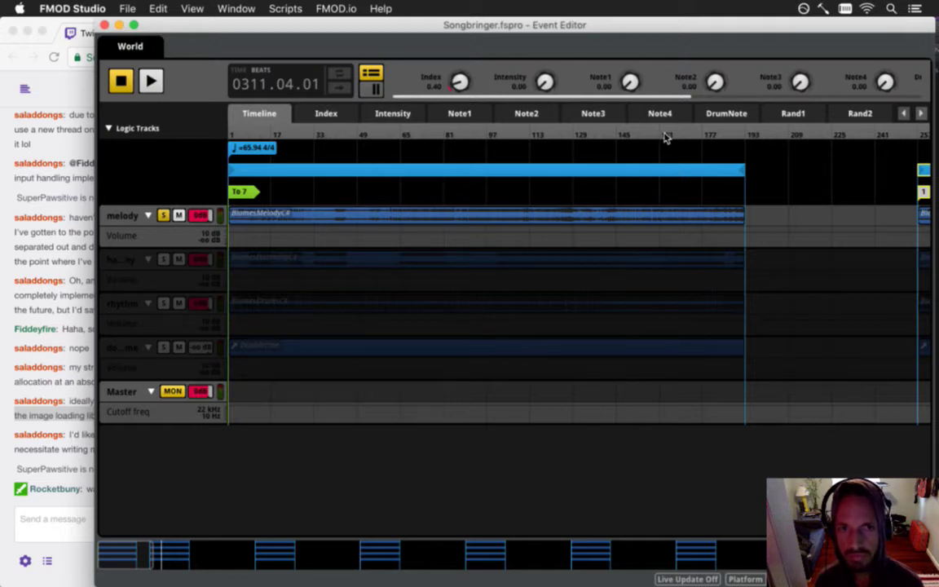
pyautogui.click(68, 511)
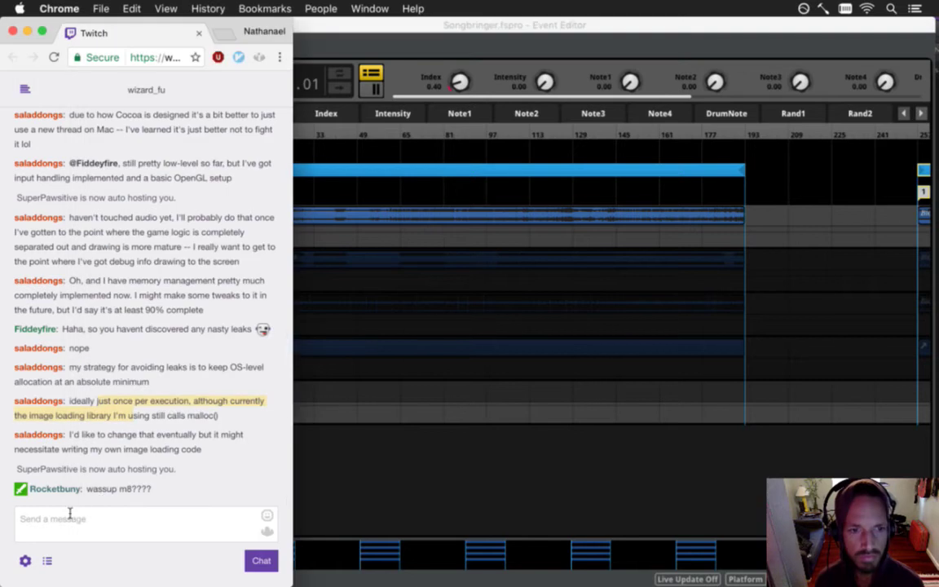
pyautogui.click(342, 470)
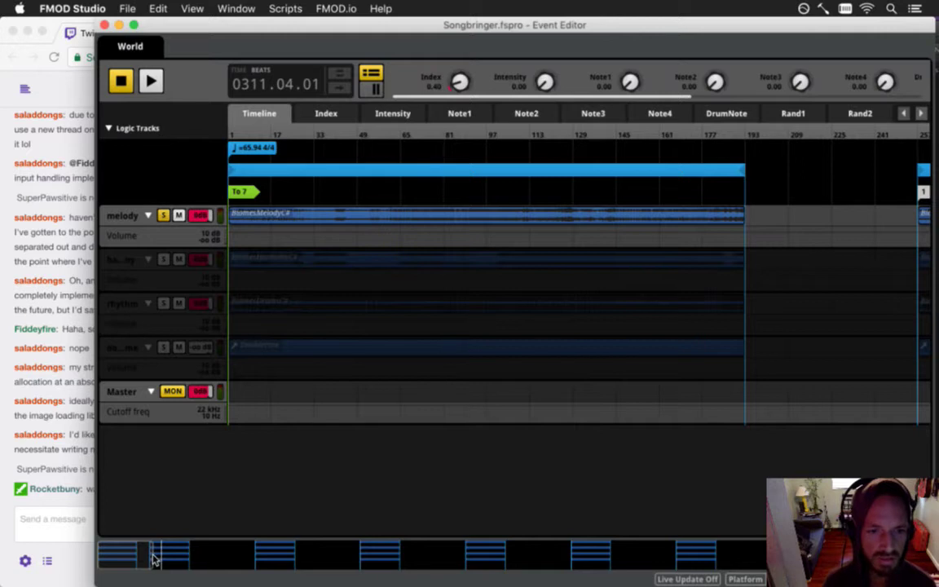
pyautogui.click(78, 521)
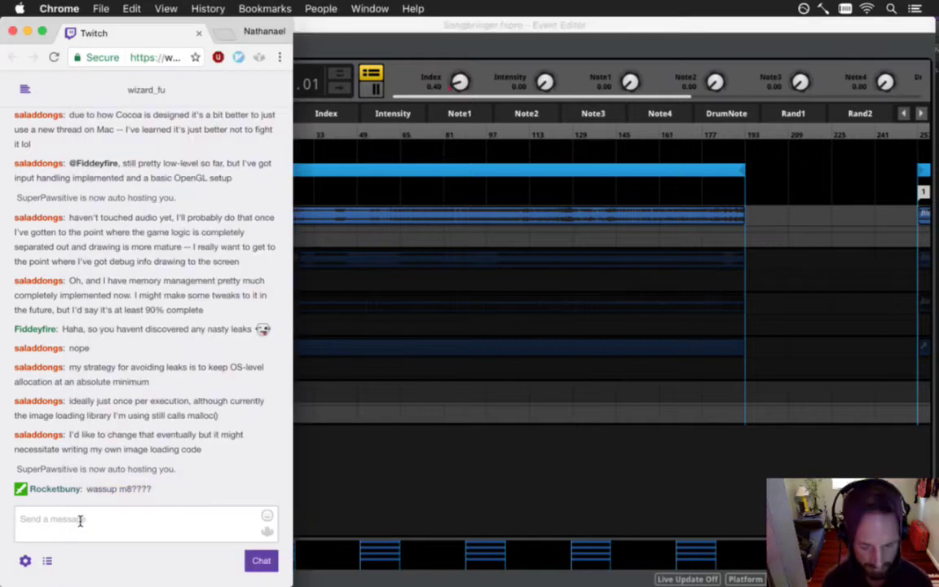
pyautogui.write('HeyGuys')
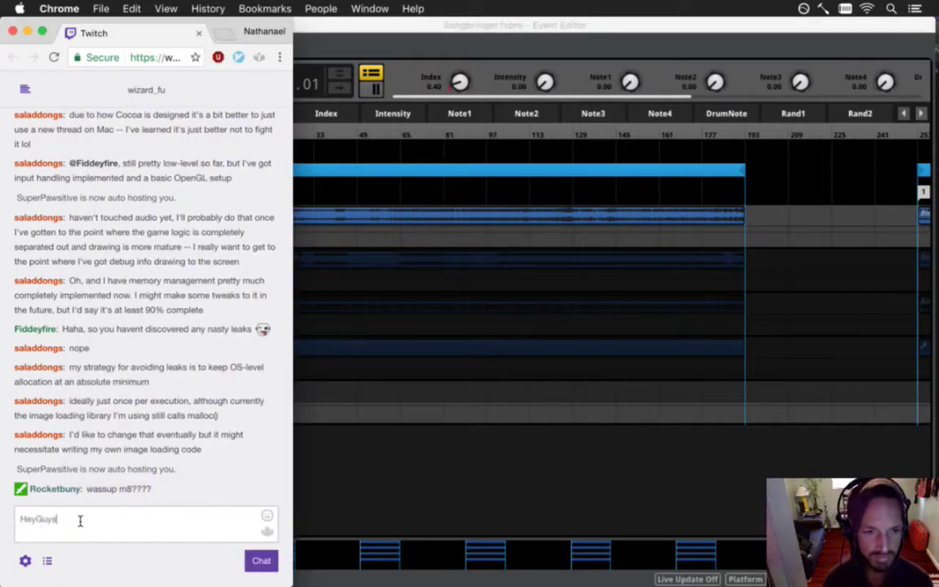
pyautogui.press('Return')
pyautogui.click(310, 432)
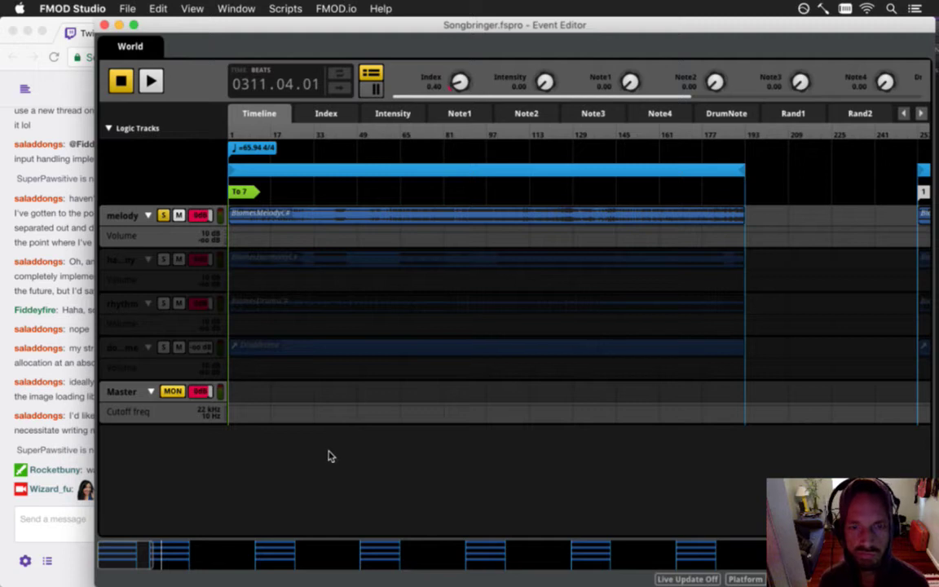
# - Frame the first section, read the Twitch chat question about today's topic and return to FMOD Studio
pyautogui.click(153, 563)
pyautogui.moveTo(153, 563); pyautogui.dragTo(101, 562)
pyautogui.click(88, 503)
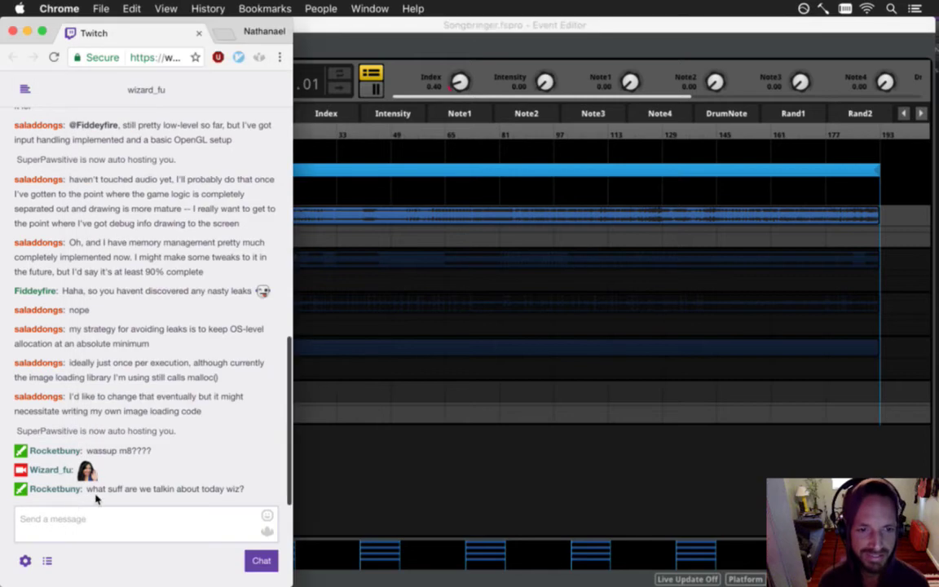
pyautogui.moveTo(88, 491); pyautogui.dragTo(260, 495)
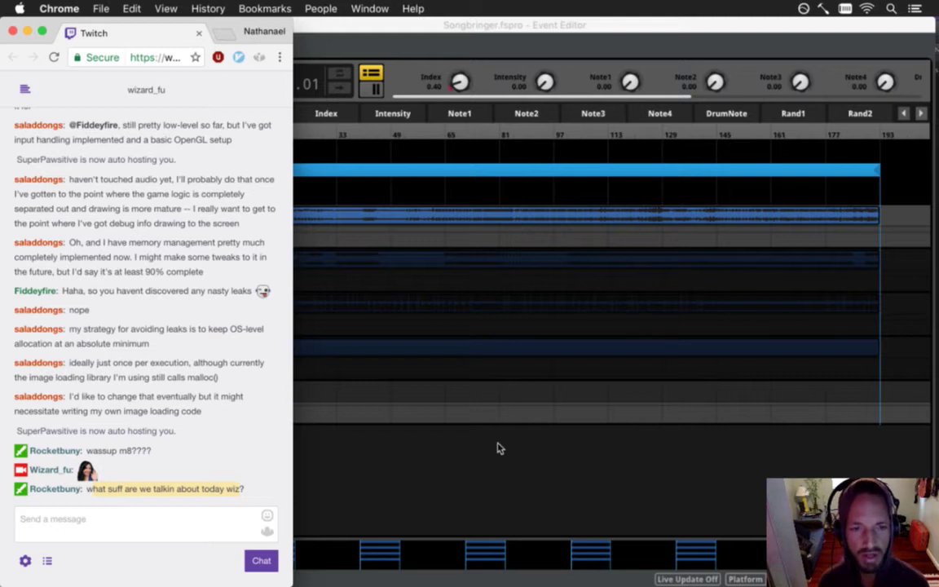
pyautogui.click(471, 444)
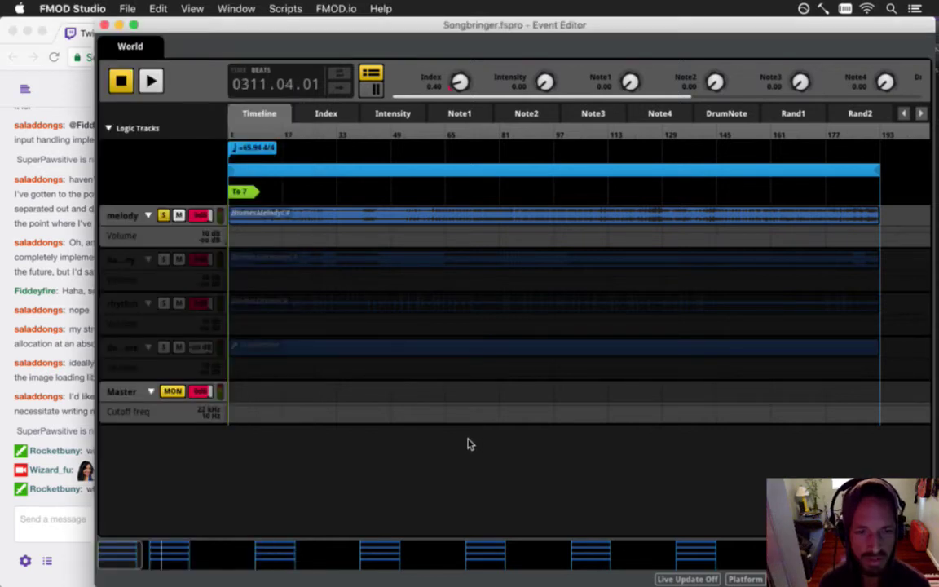
# - Switch to Photoshop to show the RoqLiftSword.psd sprite animation
pyautogui.press('super+Tab')
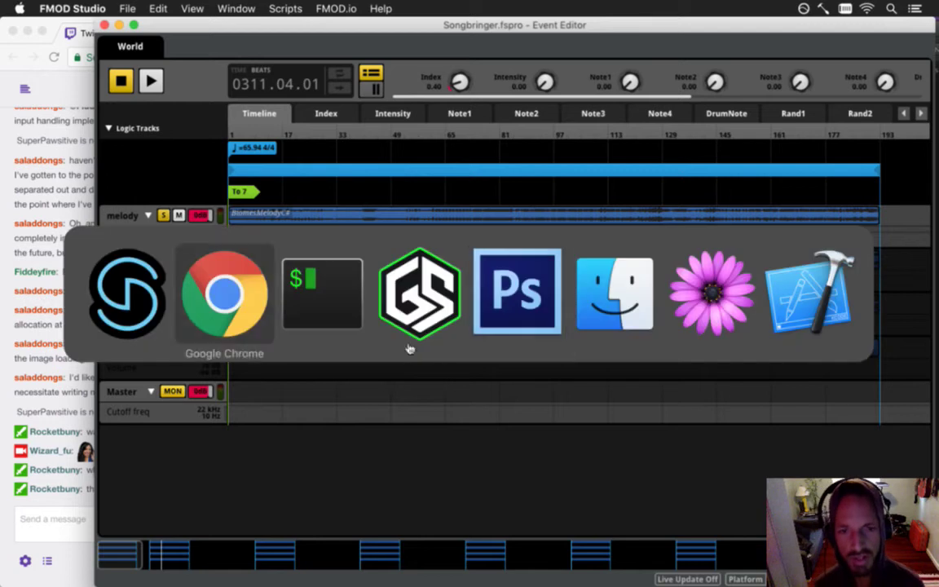
pyautogui.press('super+Tab')
pyautogui.press('super+Tab')
pyautogui.press('super+Tab')
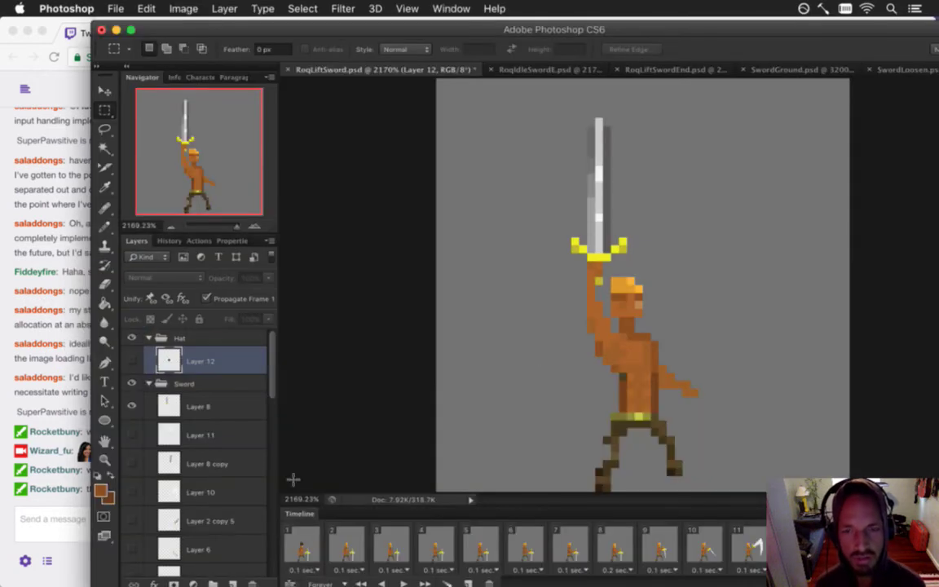
# - Read the Twitch chat messages about the stream name and about custom alloc/realloc/free functions and an image loading allocator
pyautogui.click(70, 459)
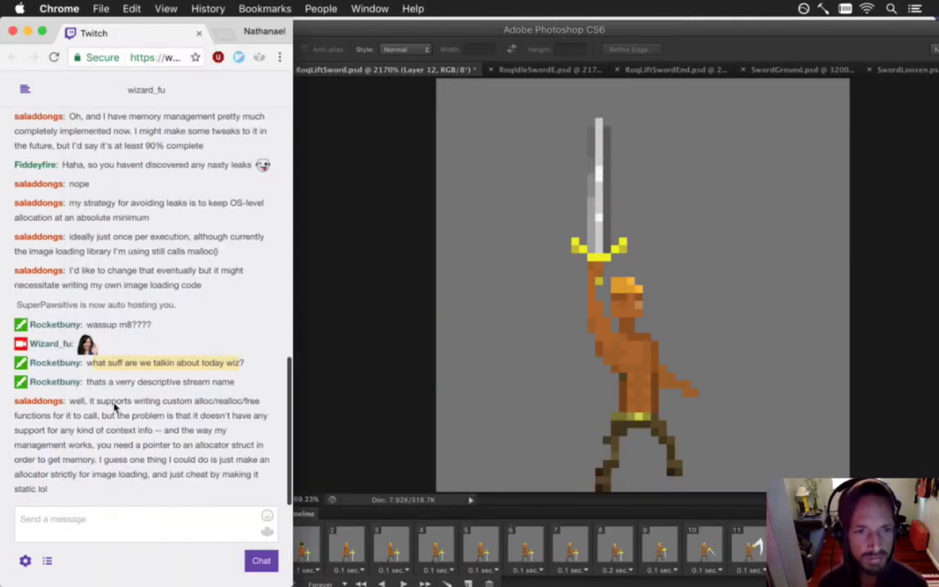
pyautogui.moveTo(86, 382); pyautogui.dragTo(234, 383)
pyautogui.moveTo(96, 400); pyautogui.dragTo(171, 411)
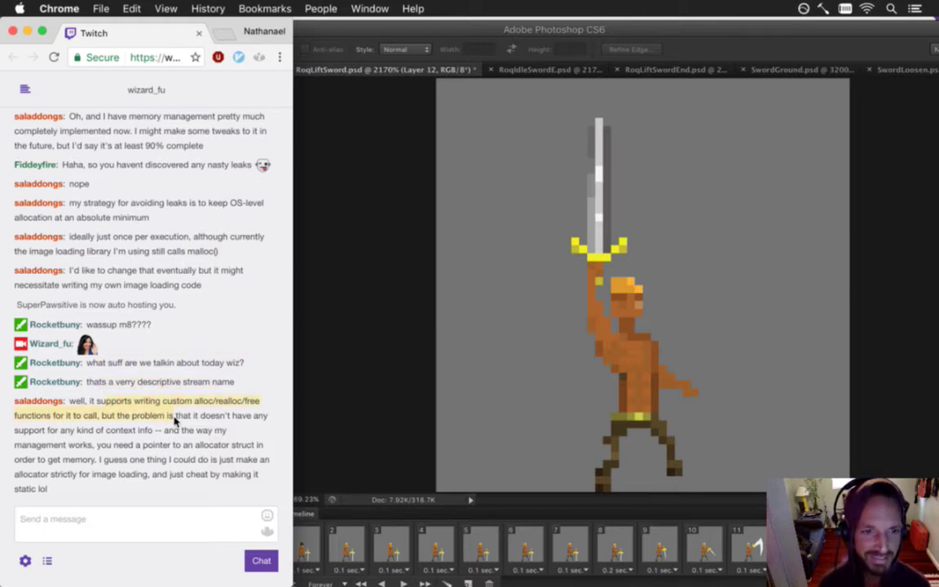
pyautogui.keyDown('shift'); pyautogui.click(143, 434); pyautogui.keyUp('shift')
pyautogui.keyDown('shift'); pyautogui.click(151, 432); pyautogui.keyUp('shift')
pyautogui.keyDown('shift'); pyautogui.click(155, 439); pyautogui.keyUp('shift')
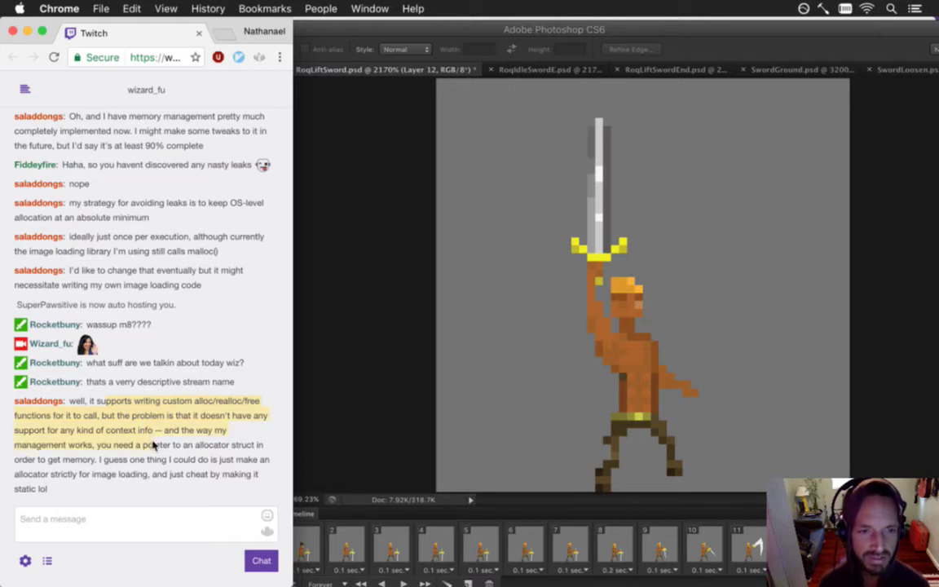
pyautogui.moveTo(153, 447); pyautogui.dragTo(109, 463)
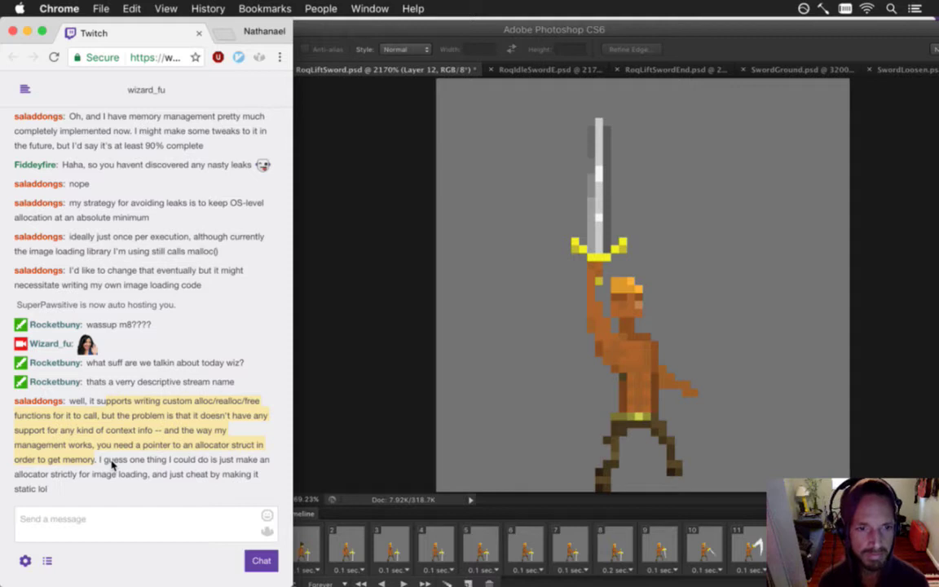
pyautogui.moveTo(57, 489); pyautogui.dragTo(60, 369)
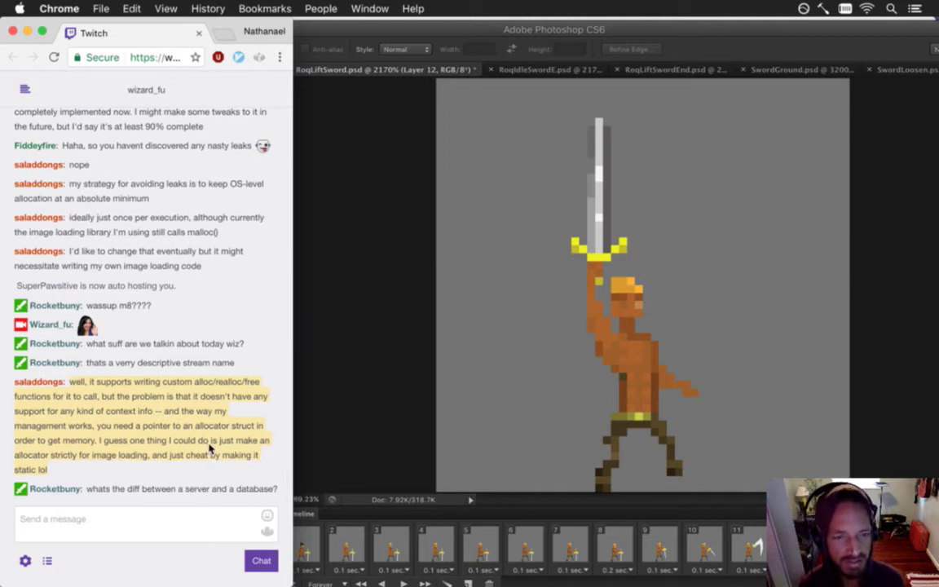
# - Read the Twitch chat question about the difference between a server and a database
pyautogui.click(206, 467)
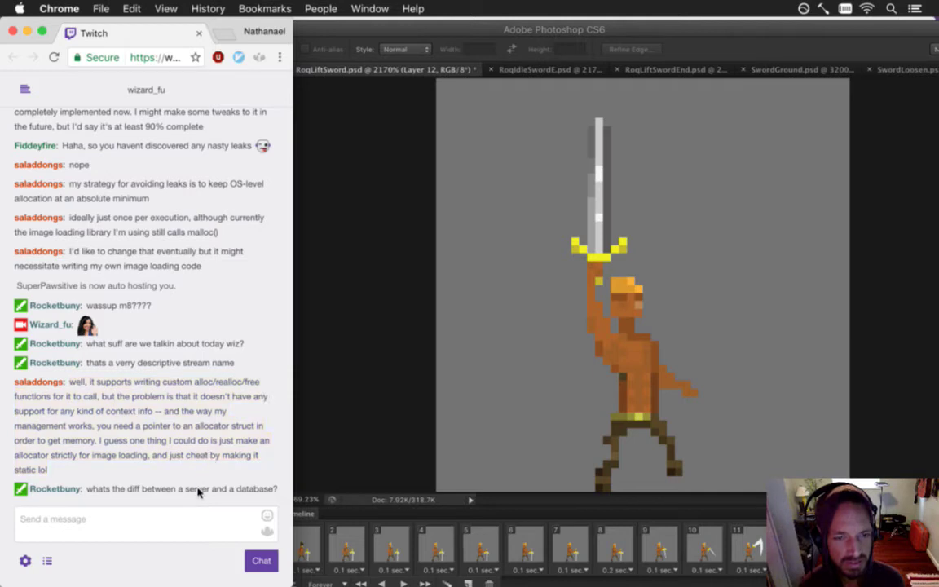
pyautogui.moveTo(169, 489); pyautogui.dragTo(255, 489)
pyautogui.click(365, 413)
pyautogui.press('super+Tab')
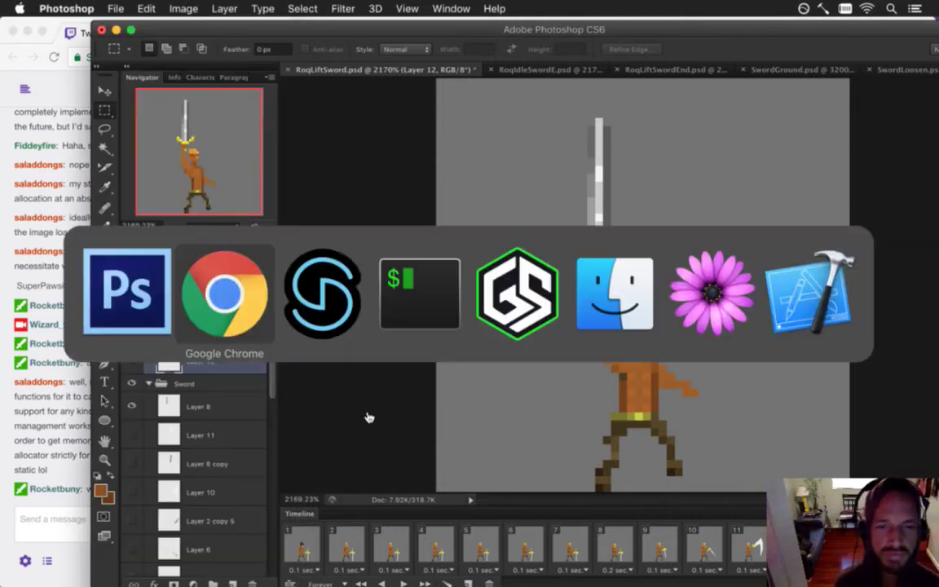
pyautogui.click(233, 335)
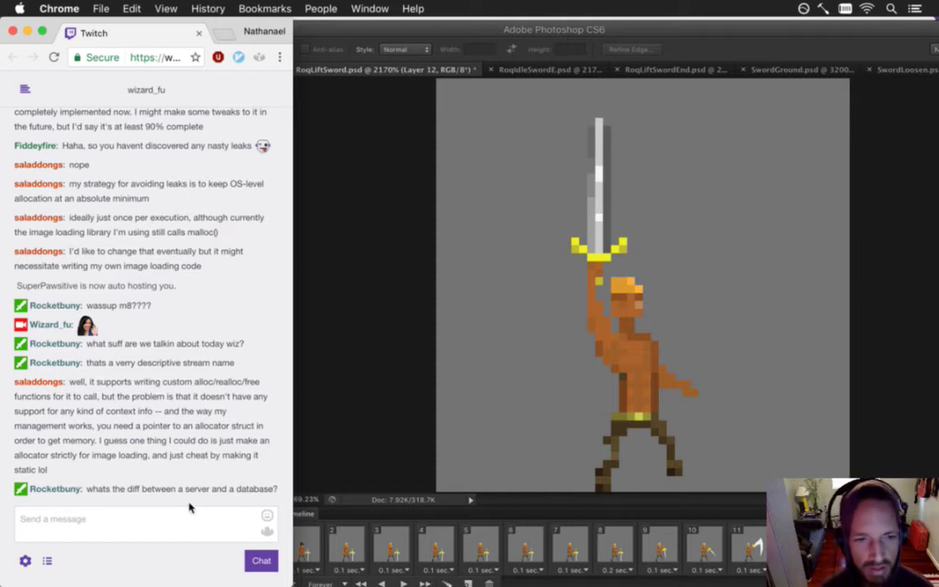
pyautogui.moveTo(129, 489); pyautogui.dragTo(272, 489)
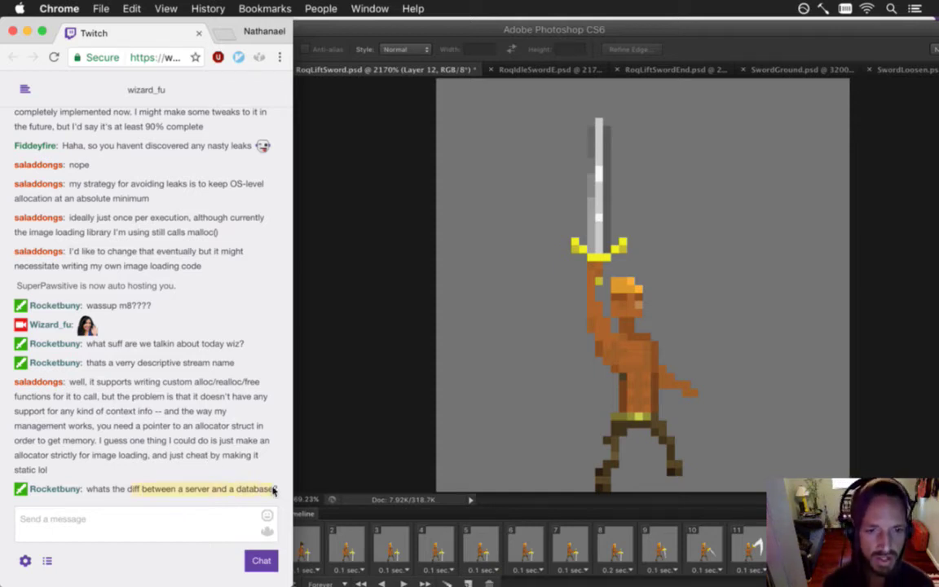
pyautogui.click(292, 441)
# - Read the Twitch chat message about using a static pointer in only one spot
pyautogui.press('super+Tab')
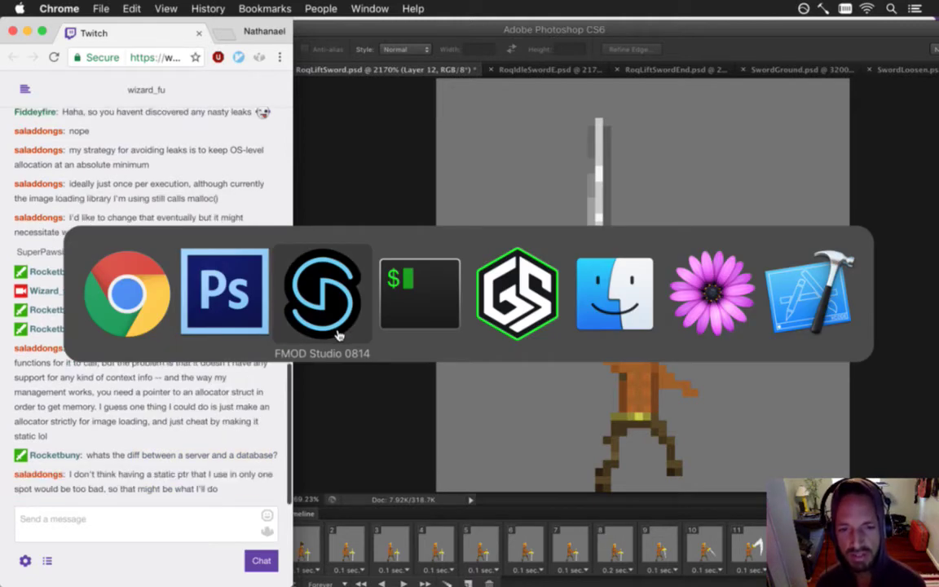
pyautogui.click(115, 284)
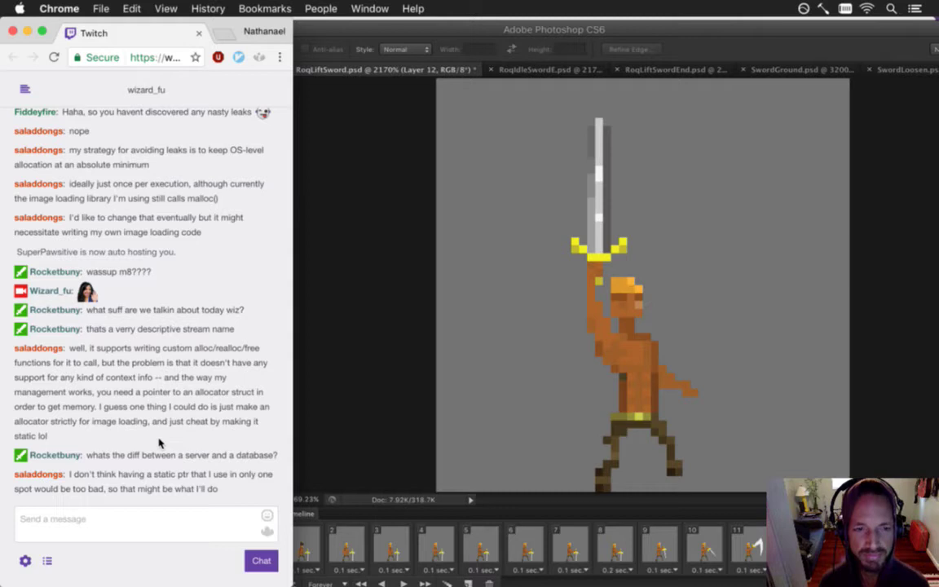
pyautogui.moveTo(73, 473); pyautogui.dragTo(102, 490)
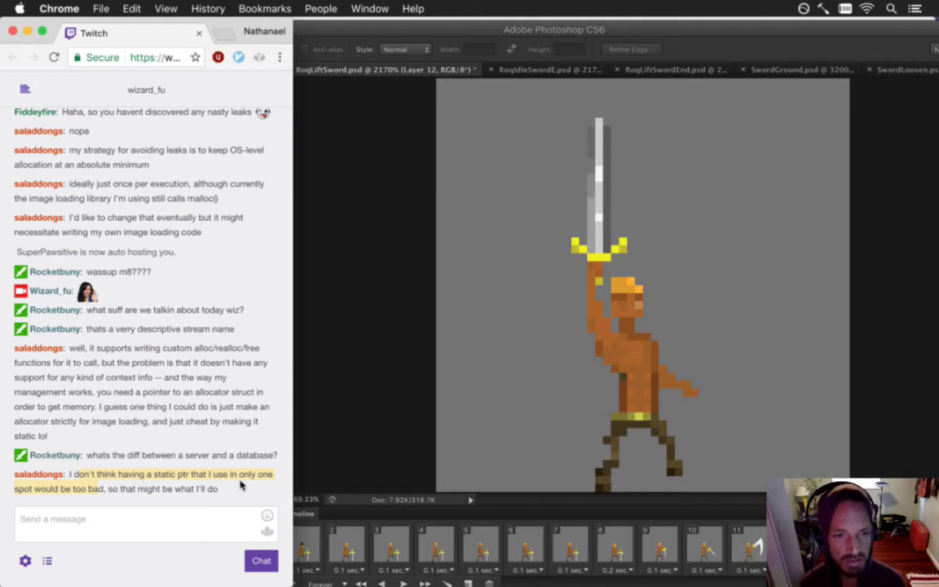
pyautogui.click(154, 432)
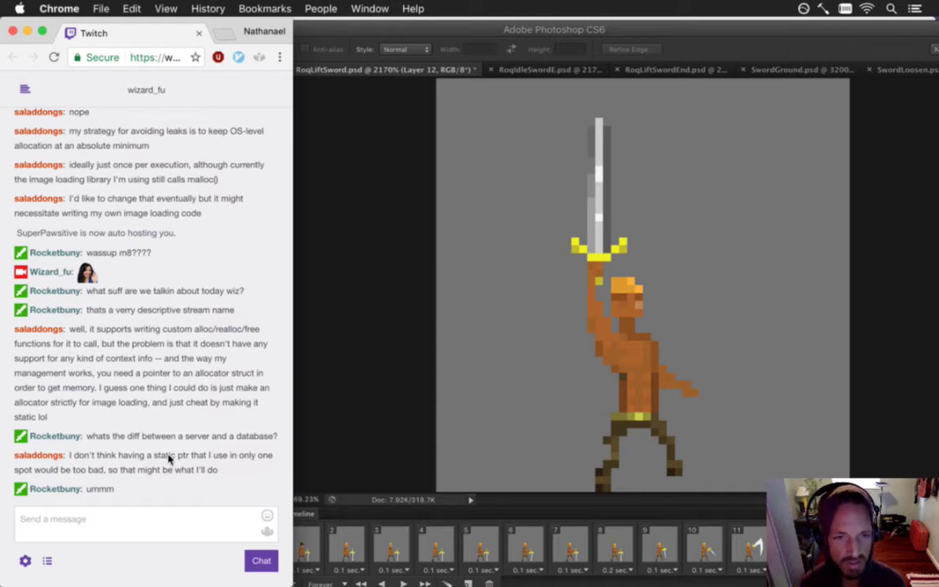
pyautogui.moveTo(134, 454); pyautogui.dragTo(203, 473)
pyautogui.click(210, 481)
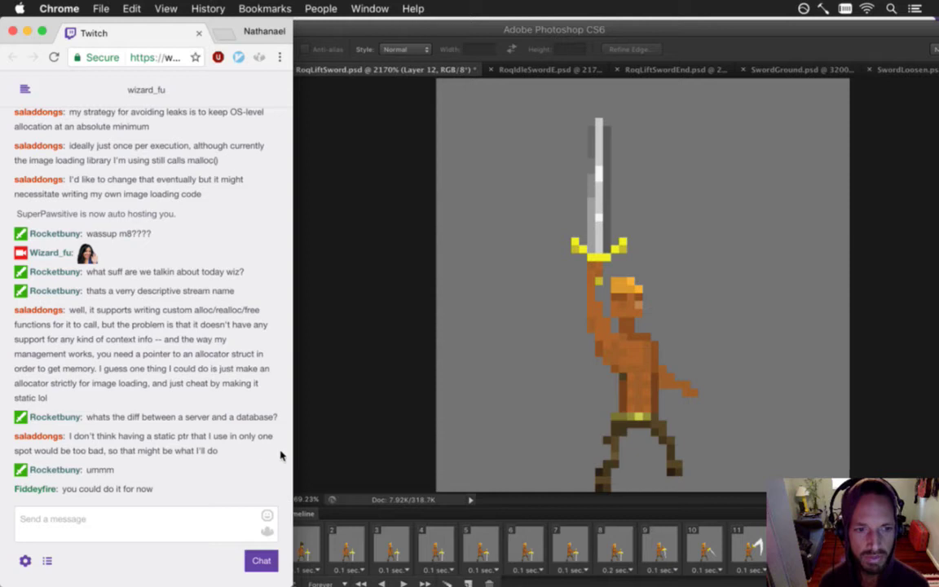
# - Save RoqLiftSword.psd in Photoshop and return to FMOD Studio
pyautogui.click(383, 427)
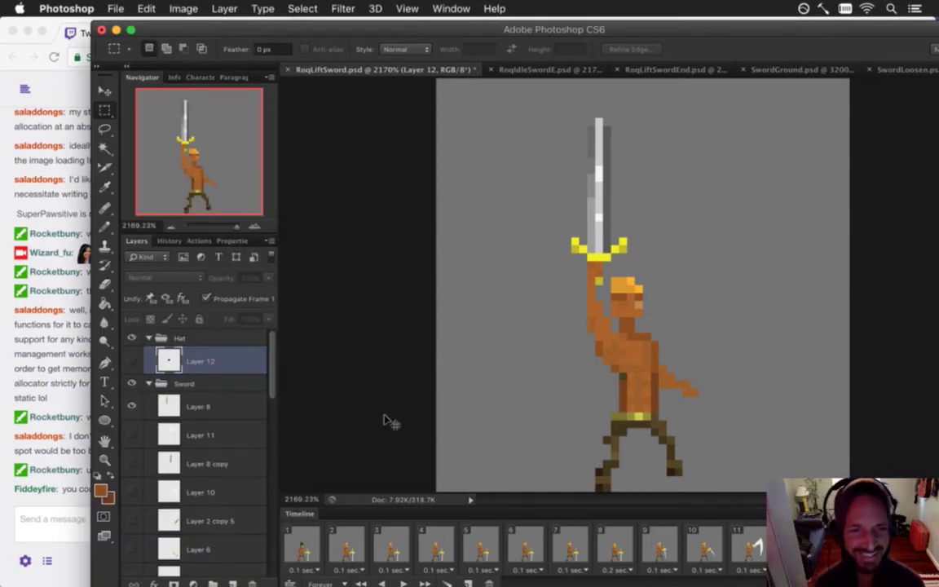
pyautogui.press('super+Tab')
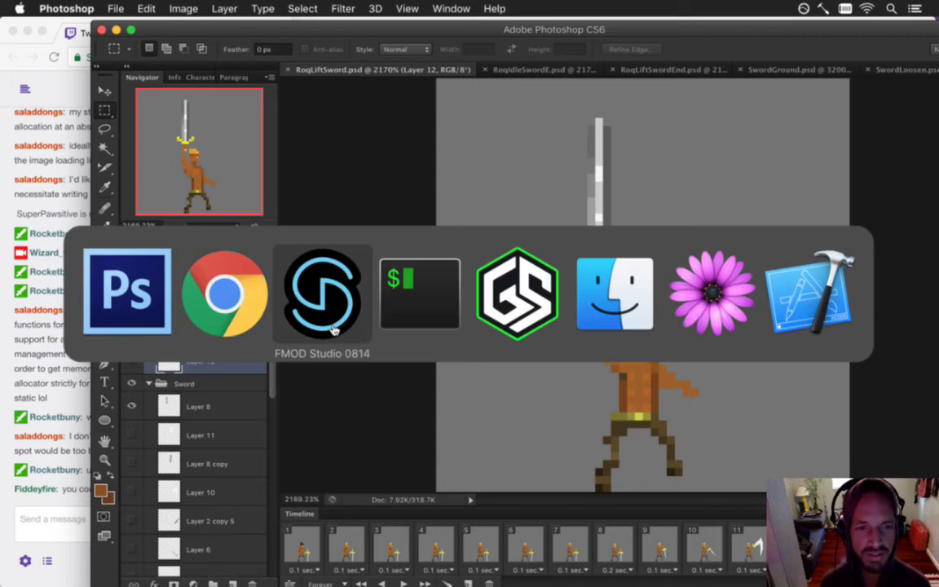
pyautogui.click(360, 330)
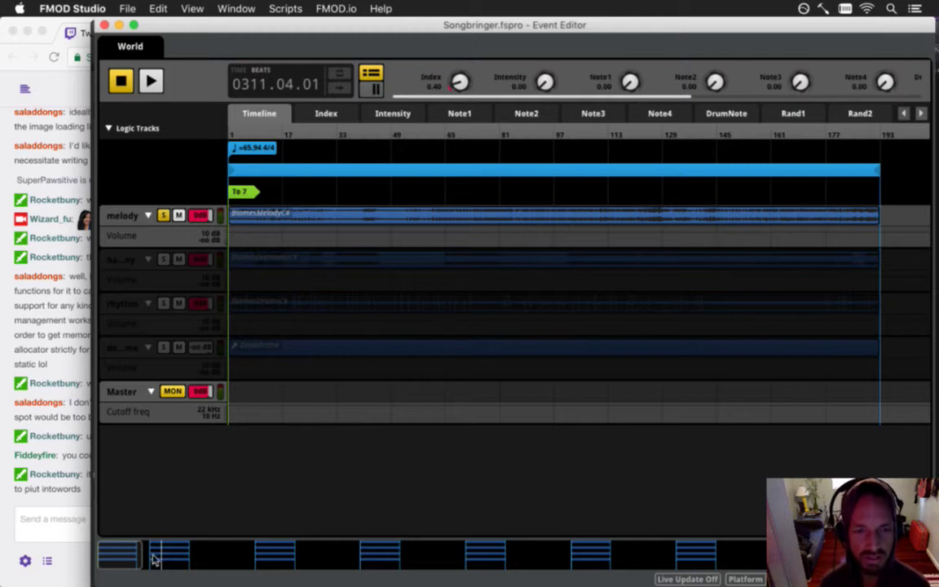
# - Read the Twitch chat message about a server being hard to put into words, and return to FMOD Studio
pyautogui.click(79, 501)
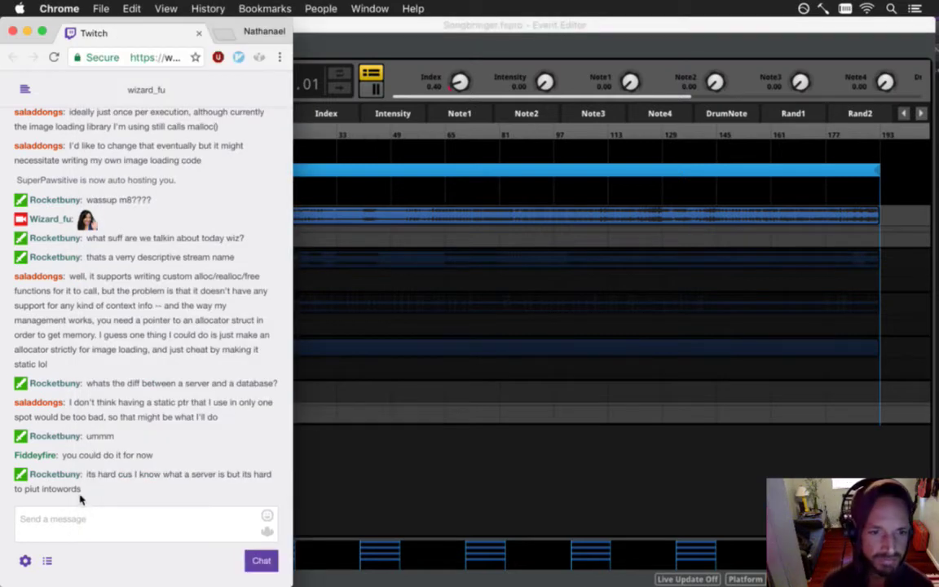
pyautogui.moveTo(80, 479); pyautogui.dragTo(128, 506)
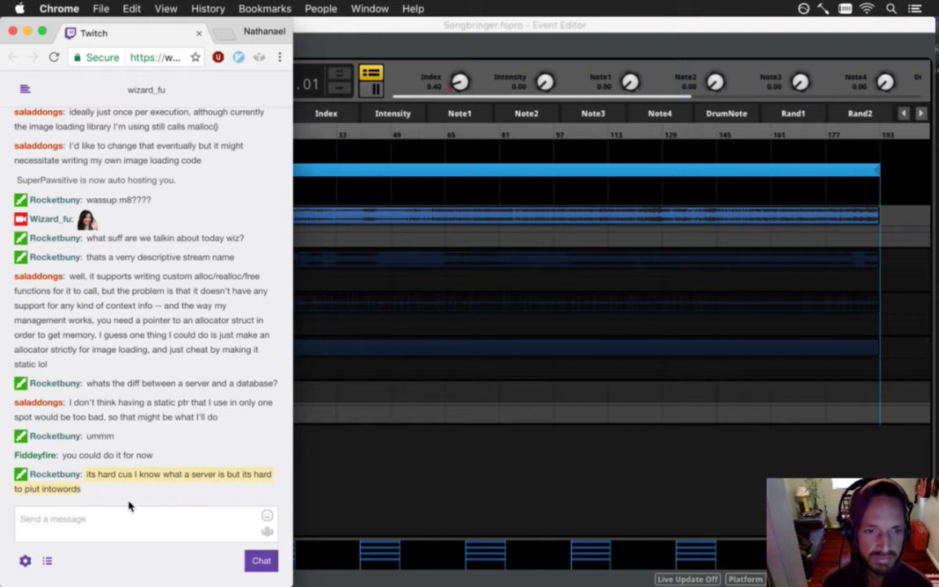
pyautogui.click(357, 475)
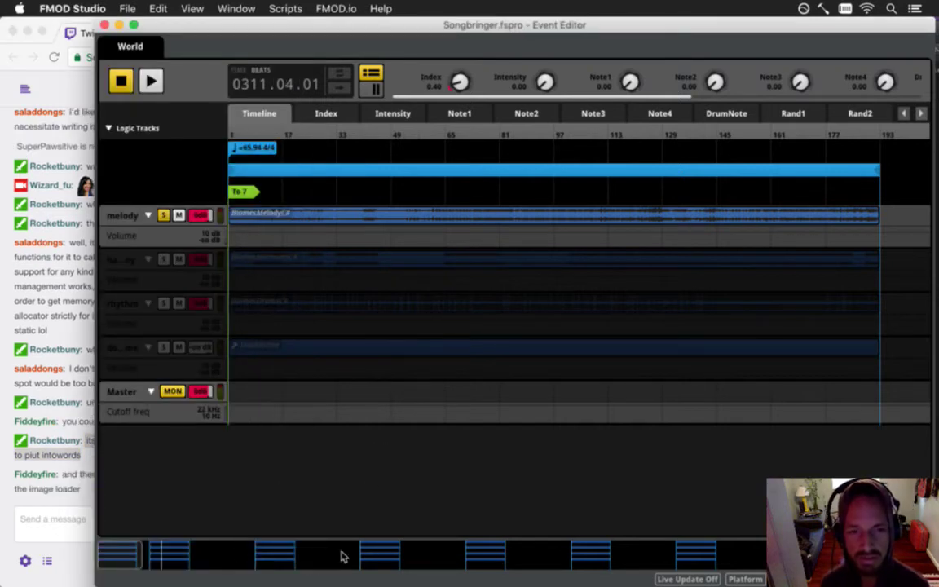
pyautogui.moveTo(127, 557); pyautogui.dragTo(118, 557)
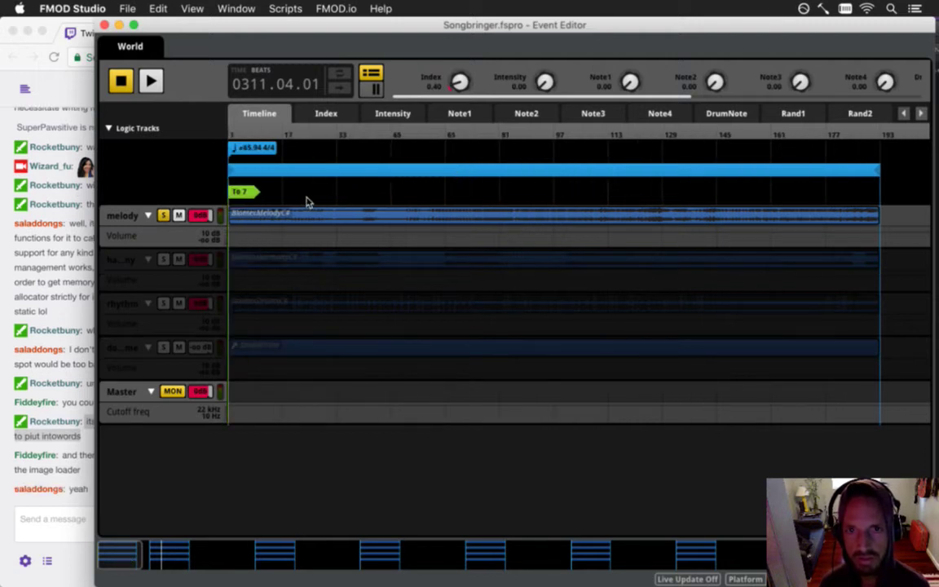
pyautogui.moveTo(929, 175)
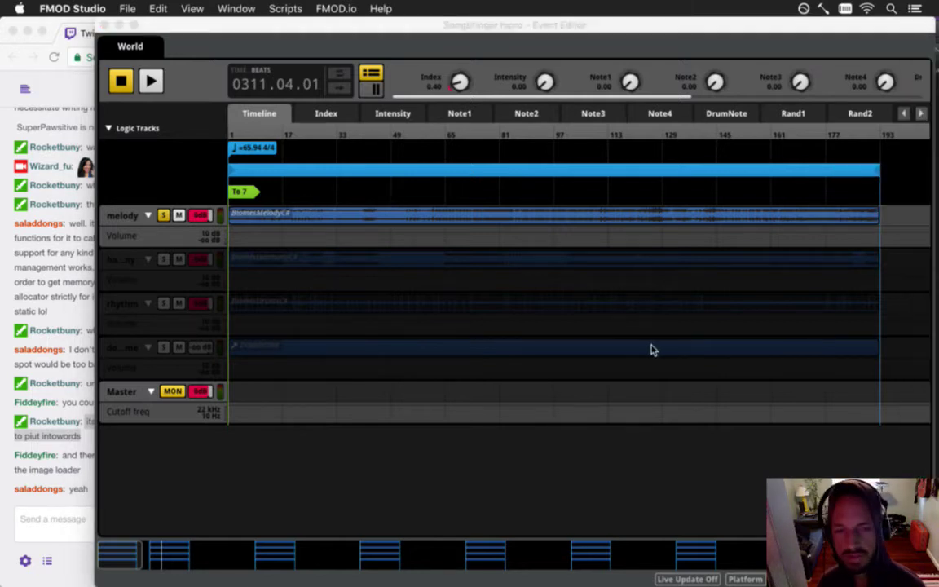
# - Read the viewer's farewell message in the Twitch chat and reply with the HeyGuys emote
pyautogui.click(87, 485)
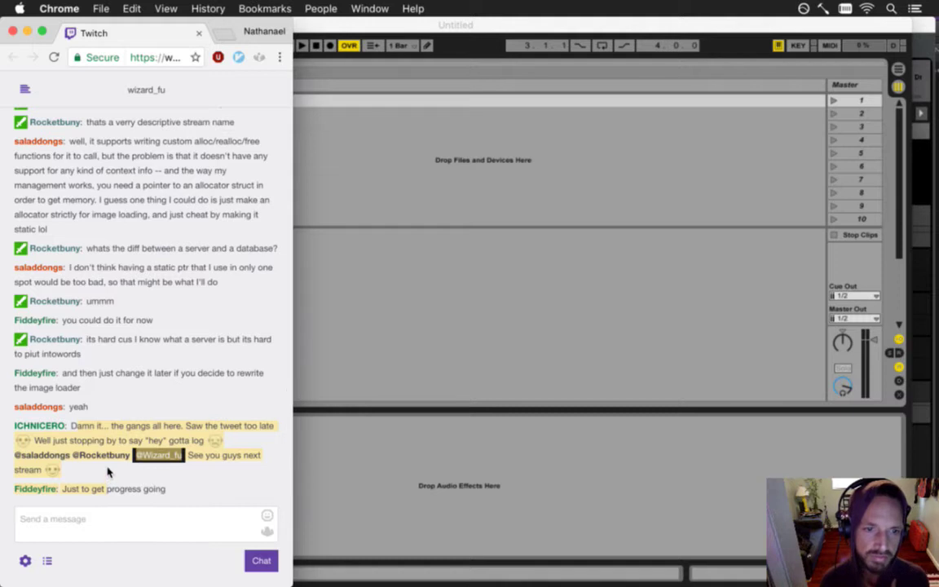
pyautogui.moveTo(88, 441); pyautogui.dragTo(72, 425)
pyautogui.click(102, 515)
pyautogui.write('HeyC')
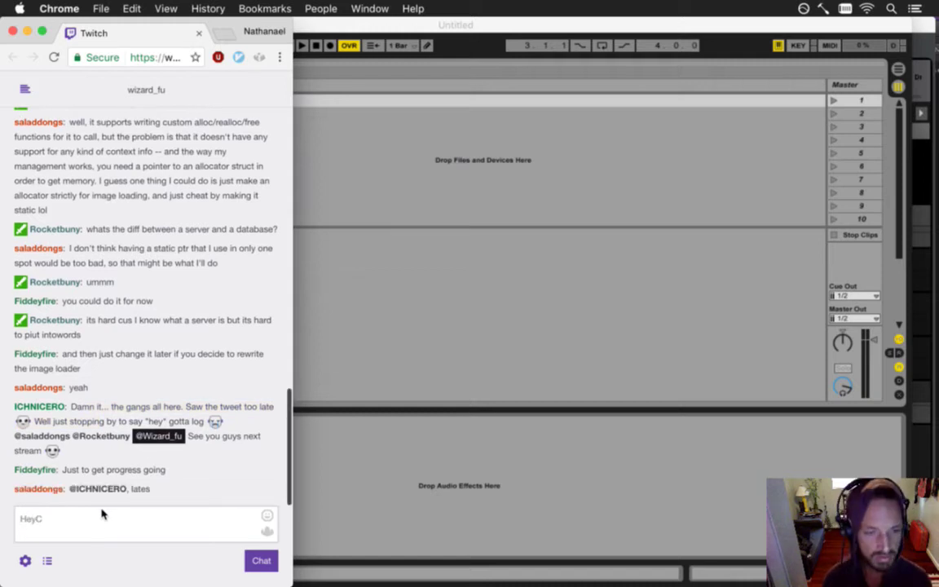
pyautogui.press('BackSpace')
pyautogui.write('Guys')
pyautogui.press('Return')
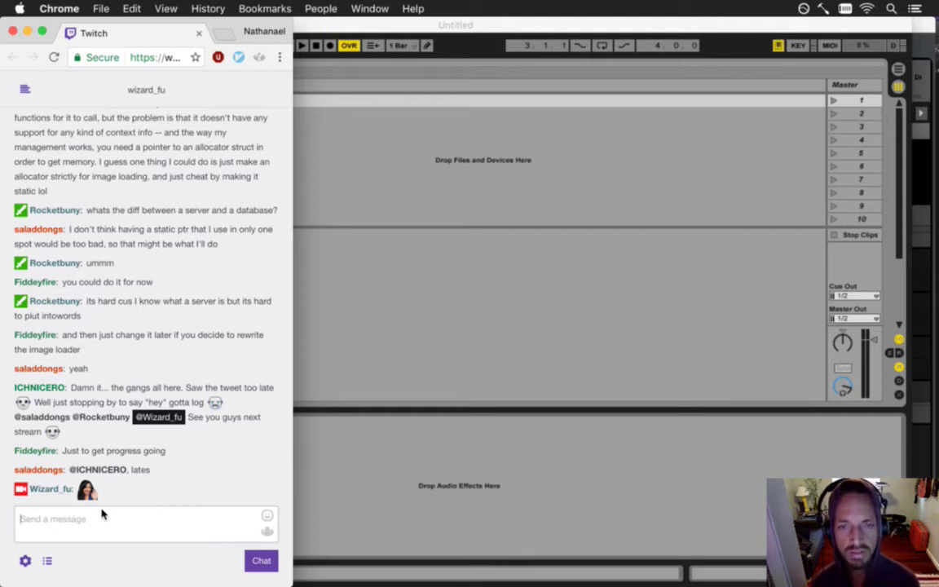
# - Switch to Ableton Live and open the recent Biomes set
pyautogui.click(379, 314)
pyautogui.click(82, 9)
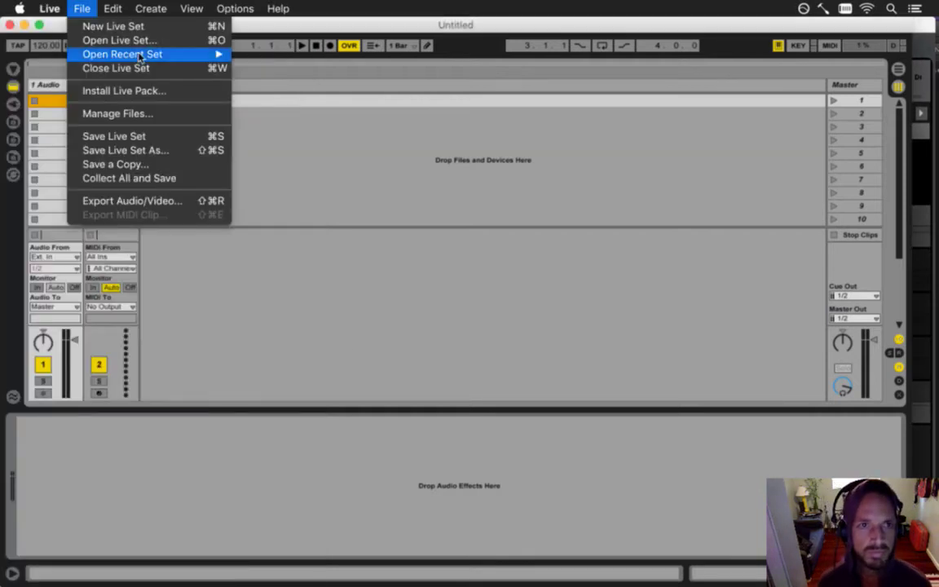
pyautogui.moveTo(147, 54)
pyautogui.click(322, 52)
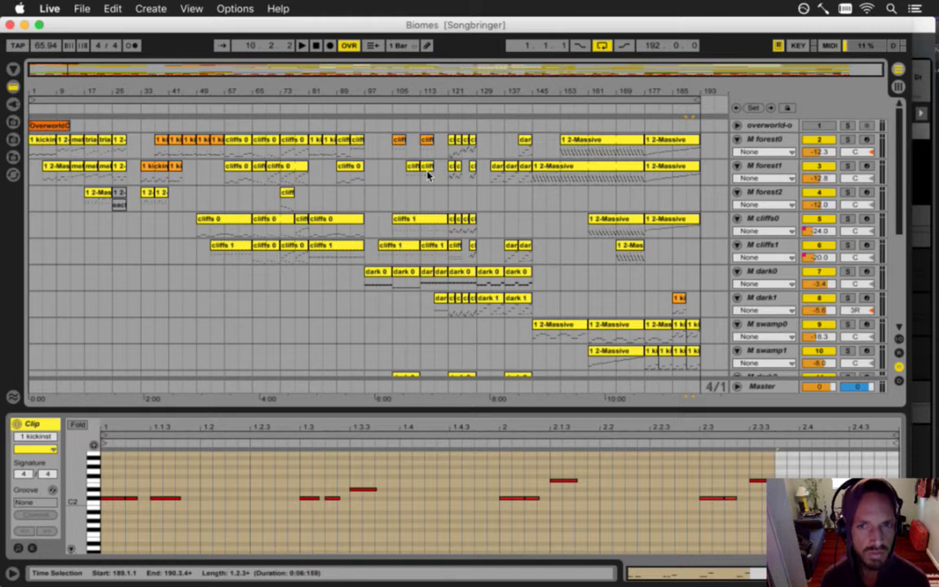
# - Examine how the forest, cliffs, dark, swamp, ambience, harmony and drum clips are laid out along the Biomes arrangement
pyautogui.scroll(-10, 424, 178)
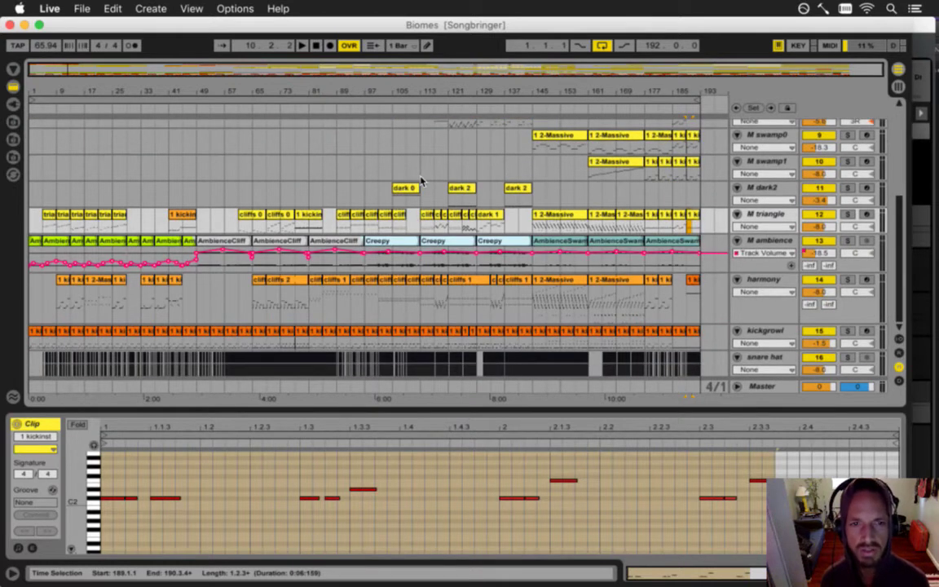
pyautogui.scroll(10, 422, 181)
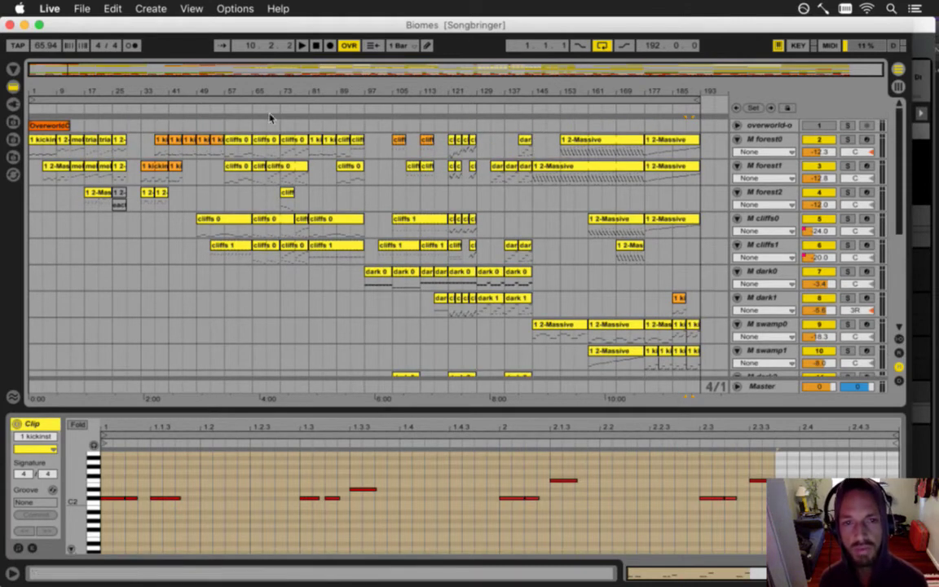
pyautogui.scroll(-5, 367, 256)
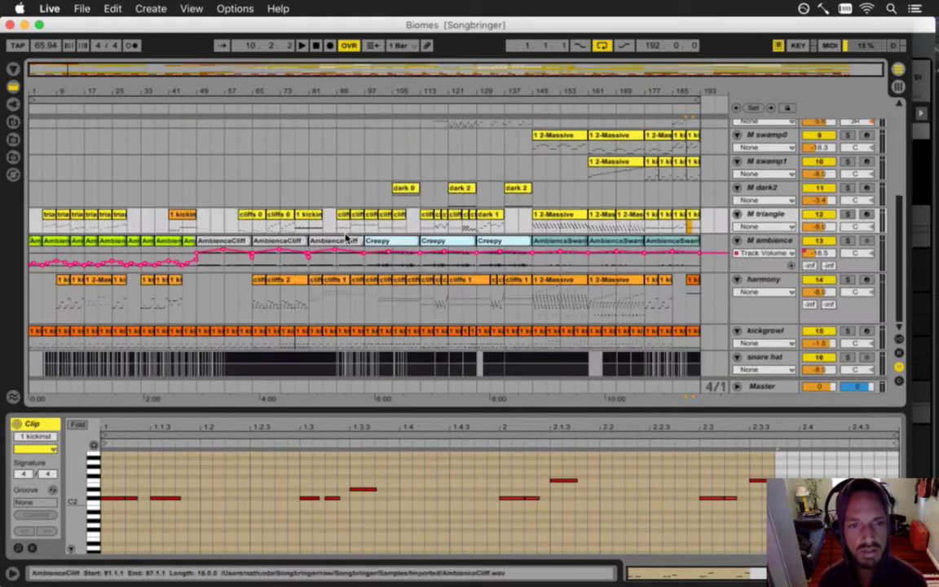
pyautogui.scroll(5, 346, 237)
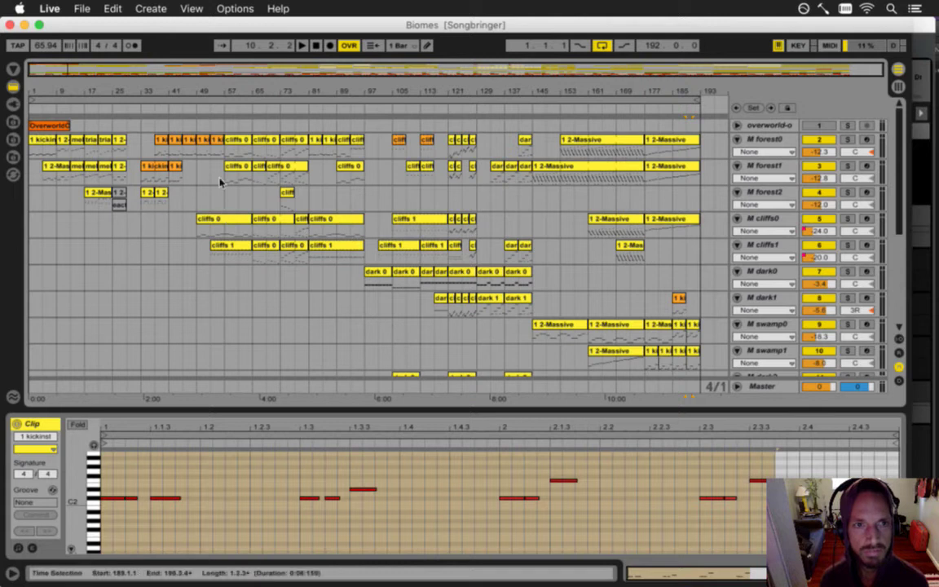
pyautogui.scroll(-6, 216, 164)
pyautogui.scroll(6, 214, 166)
pyautogui.scroll(-5, 214, 165)
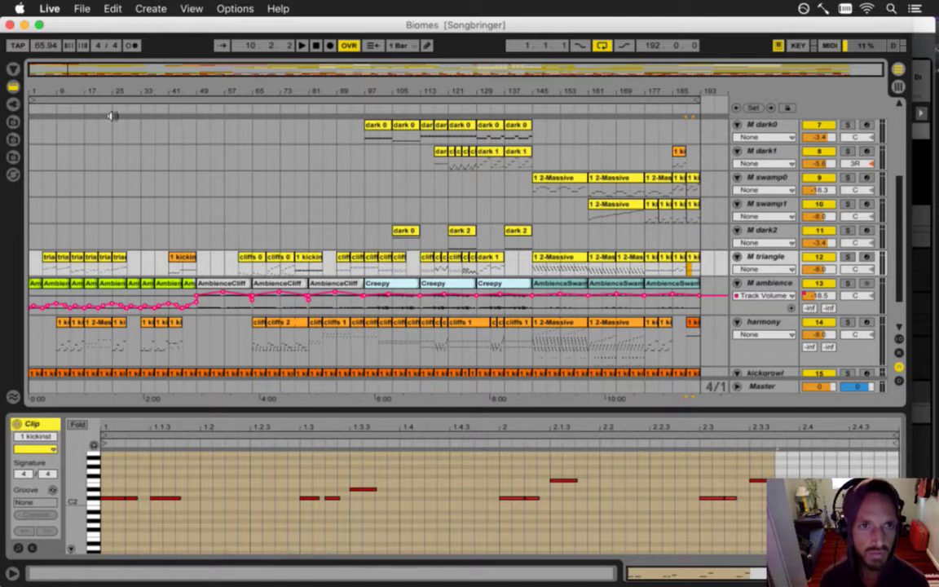
# - Switch back to the World event in FMOD Studio with the Twitch chat visible beside it
pyautogui.press('super+Tab')
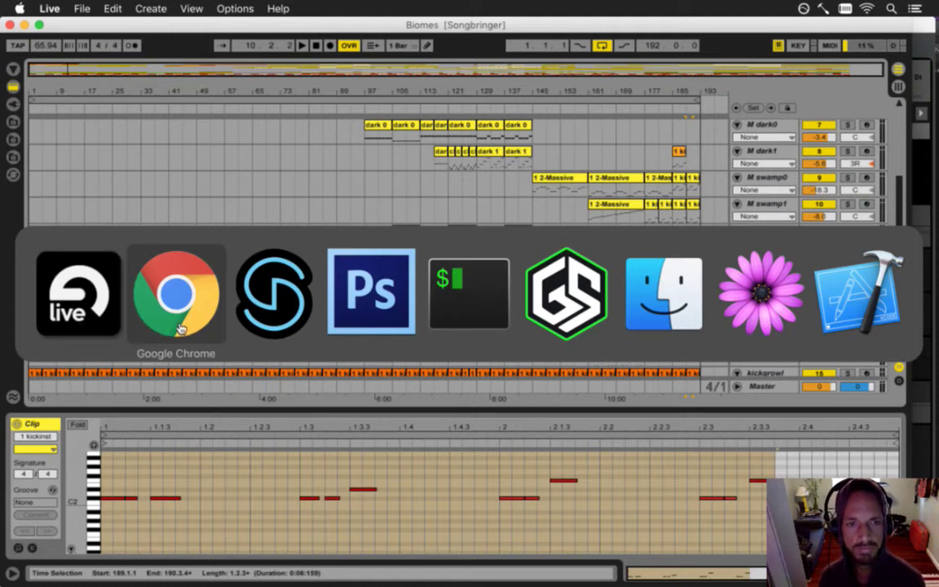
pyautogui.click(249, 291)
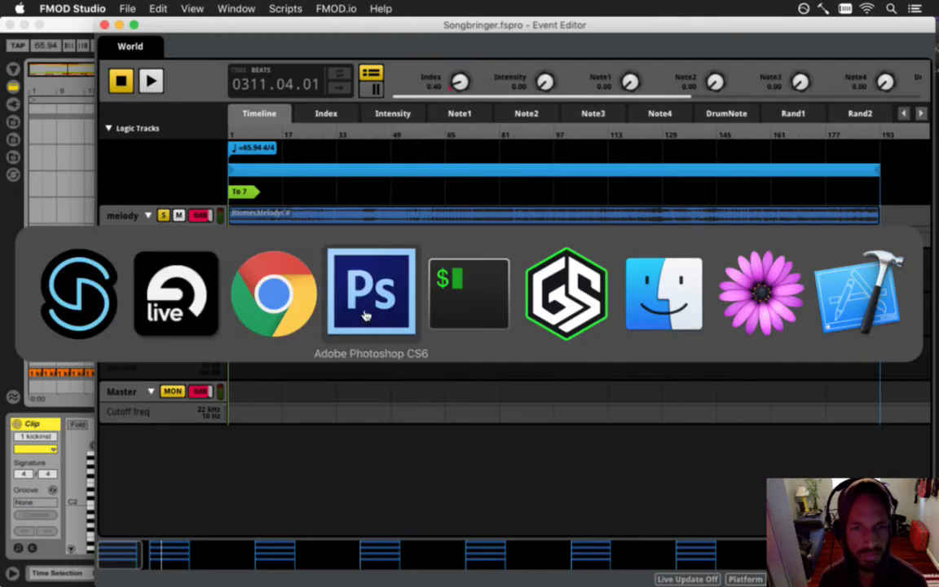
pyautogui.press('super+Tab')
pyautogui.click(428, 445)
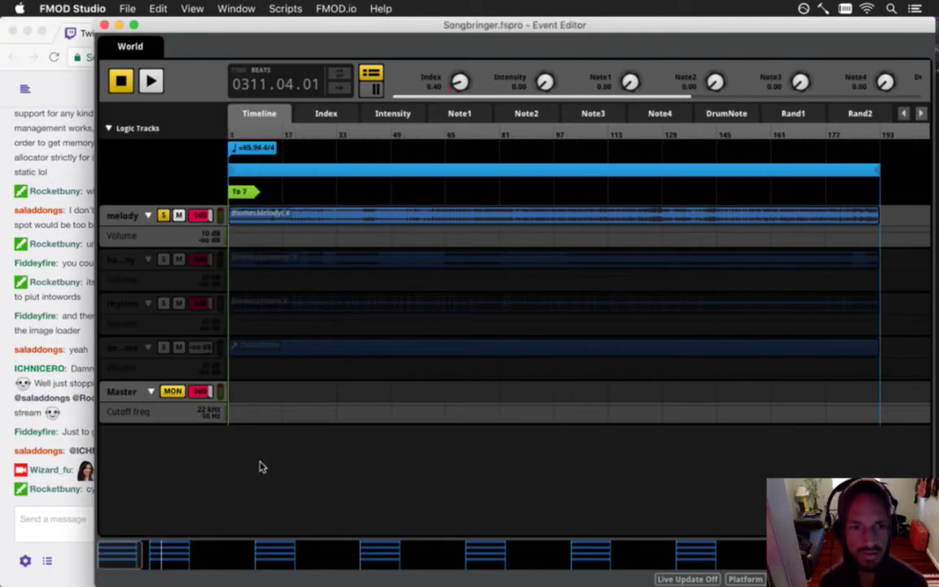
# - Place the playhead at 272.04.04, just before bar 273 in the section that starts at marker 1
pyautogui.moveTo(120, 558); pyautogui.dragTo(168, 555)
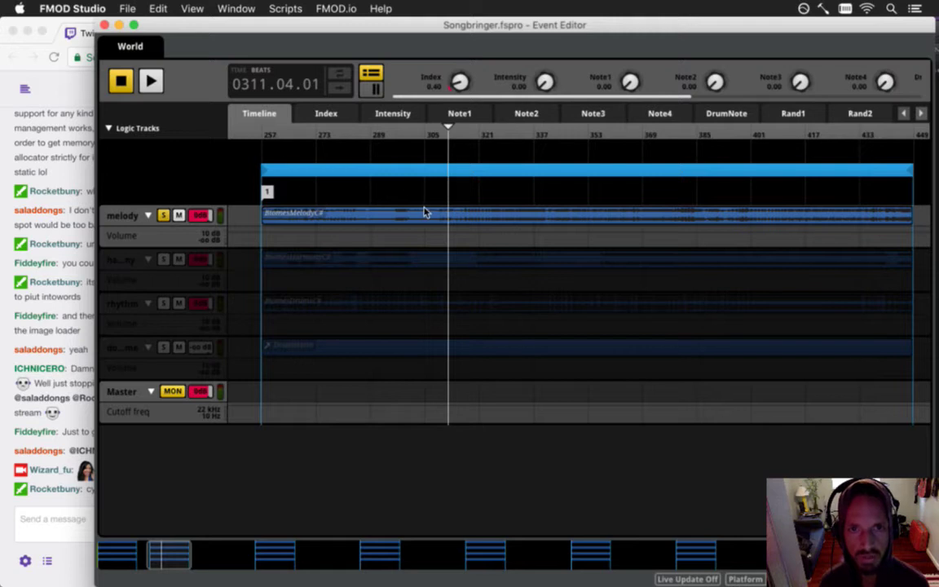
pyautogui.click(345, 133)
pyautogui.click(370, 151)
pyautogui.press('Left')
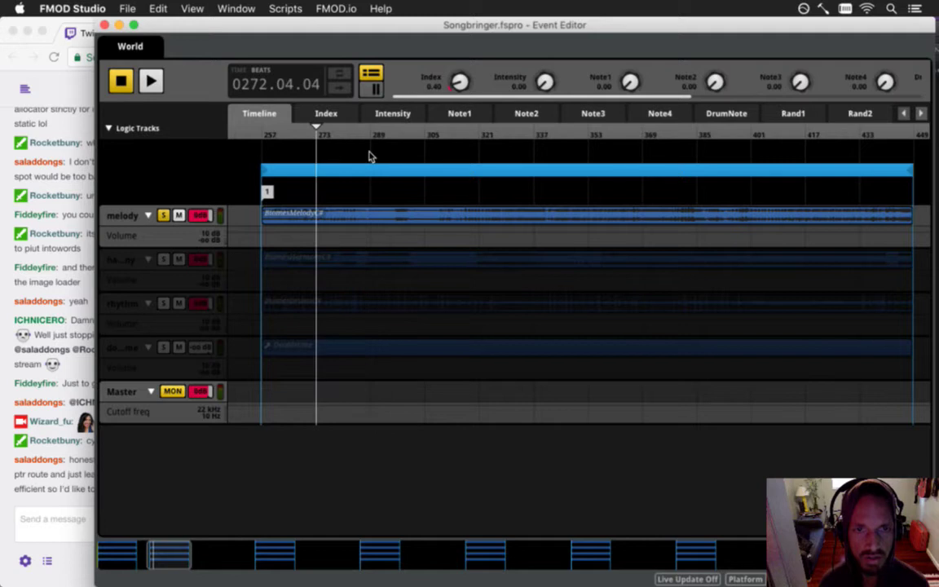
pyautogui.moveTo(193, 555); pyautogui.dragTo(171, 558)
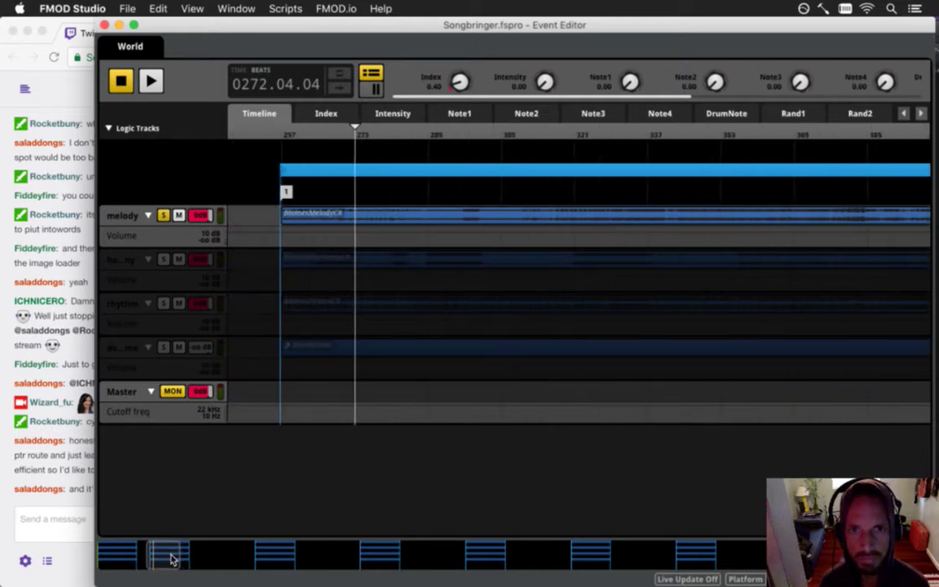
pyautogui.click(381, 132)
pyautogui.click(349, 162)
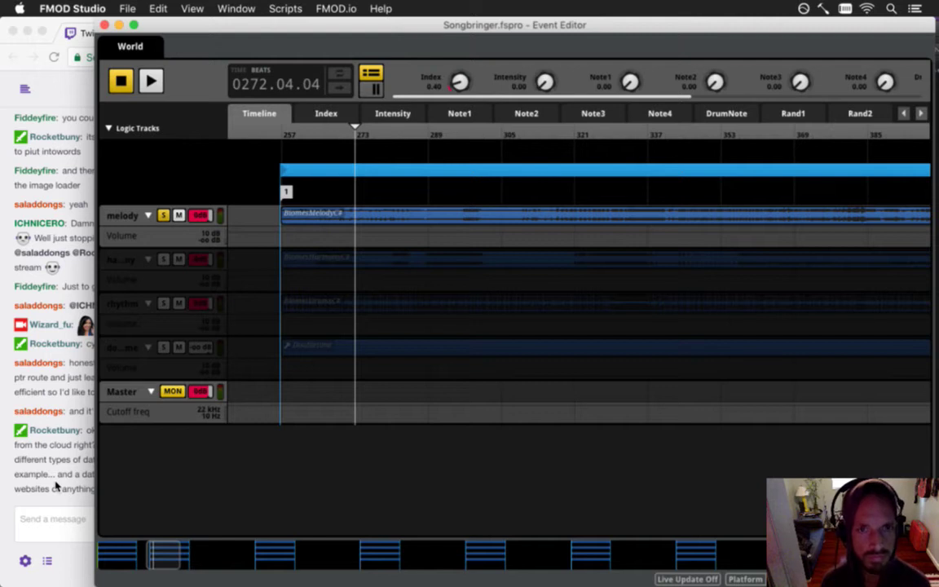
# - Read the Twitch chat messages about the static pointer, the header-only library and servers versus databases, and return to FMOD Studio
pyautogui.click(54, 412)
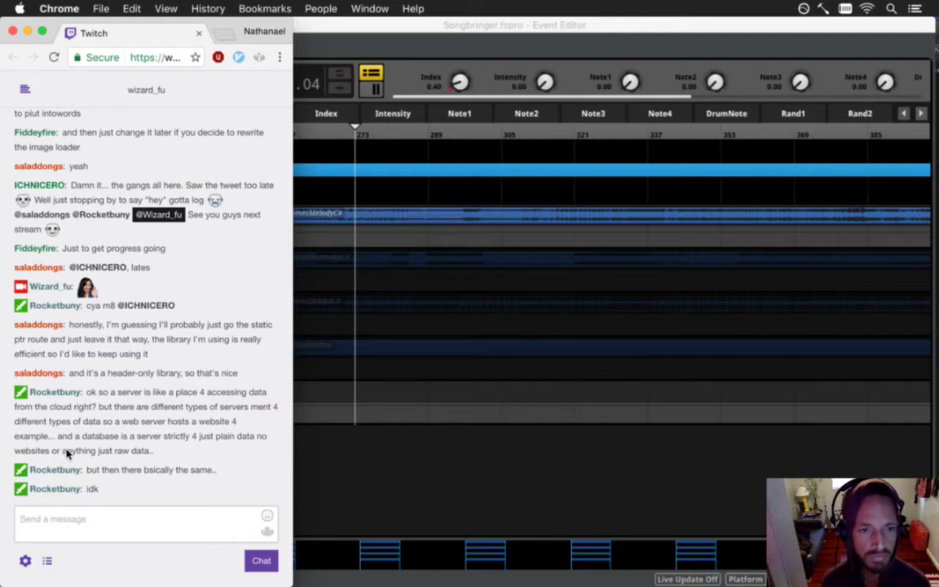
pyautogui.moveTo(106, 324); pyautogui.dragTo(132, 360)
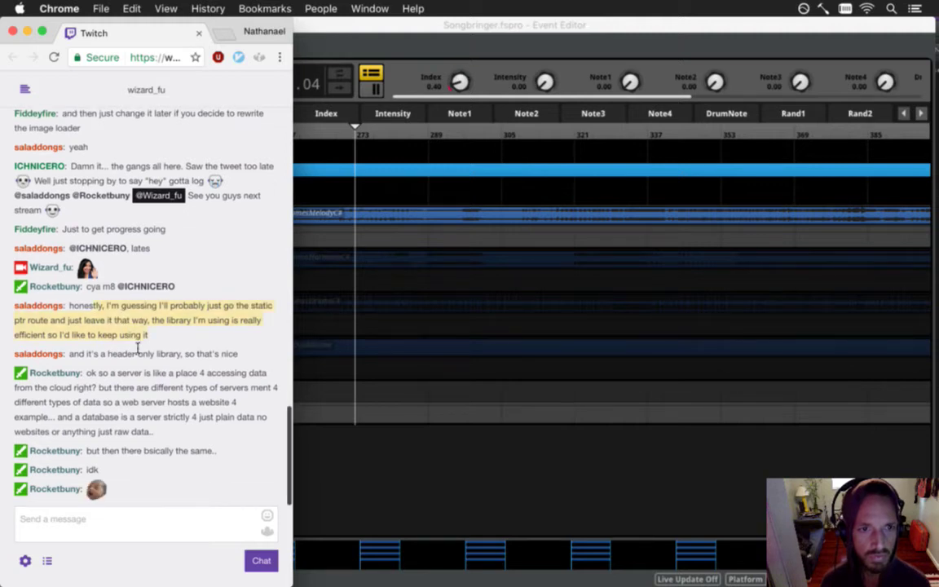
pyautogui.moveTo(99, 355); pyautogui.dragTo(180, 355)
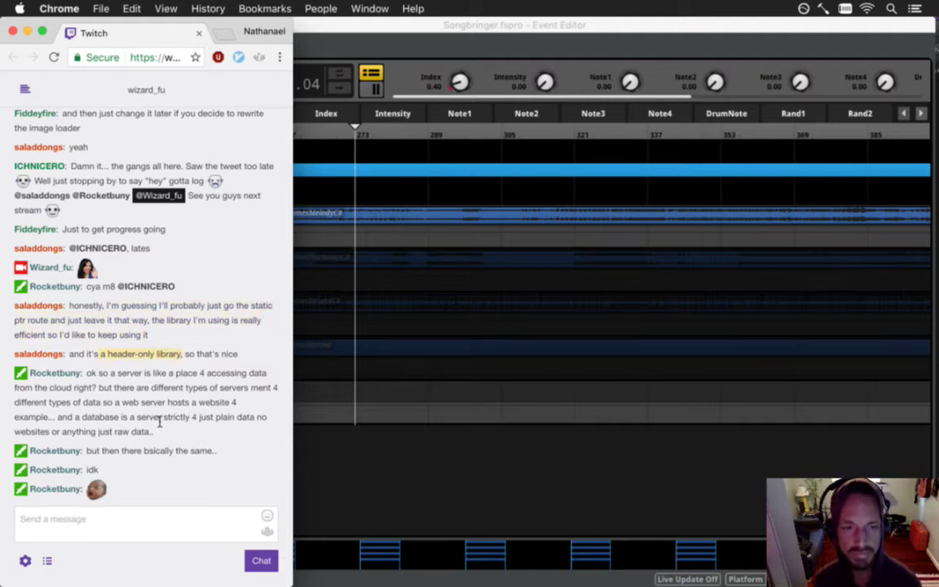
pyautogui.moveTo(143, 374); pyautogui.dragTo(170, 431)
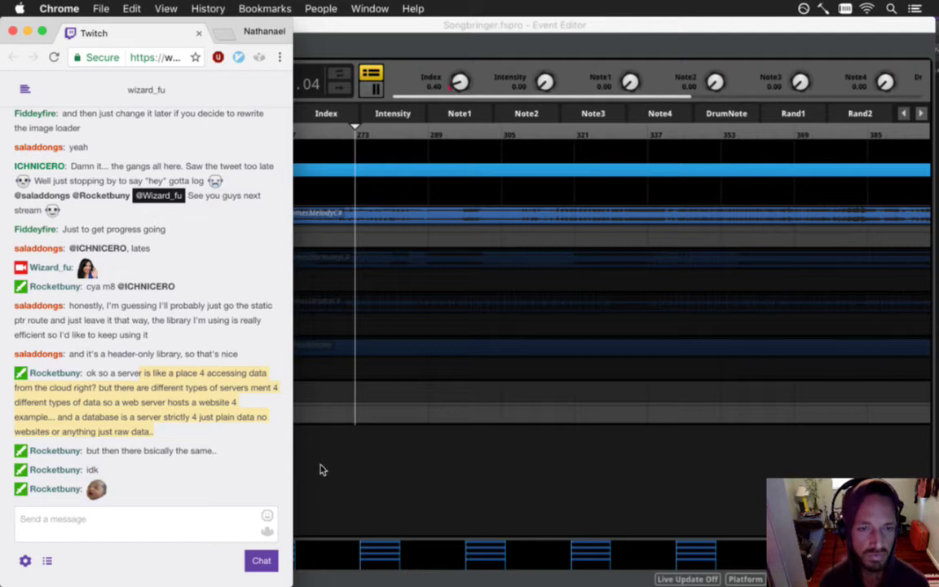
pyautogui.click(193, 481)
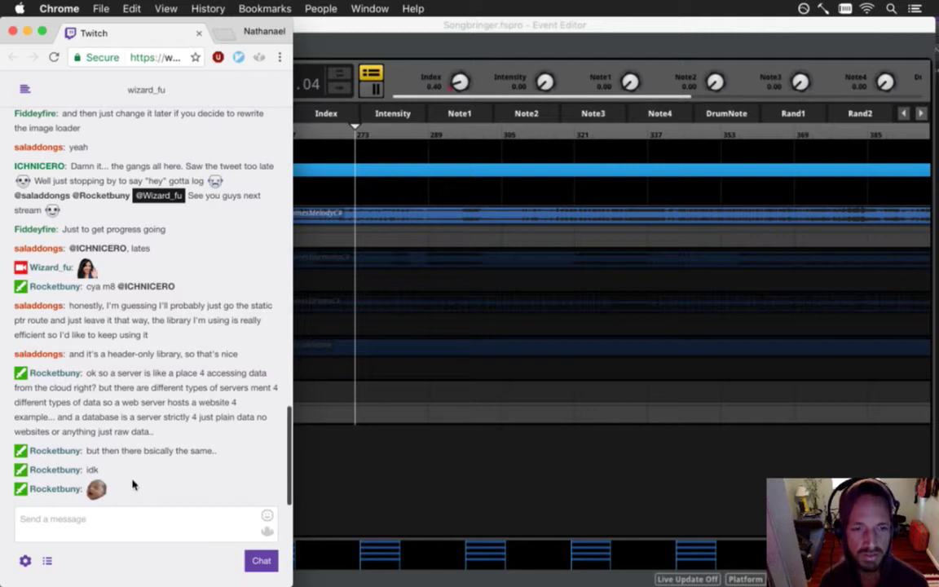
pyautogui.moveTo(98, 453); pyautogui.dragTo(388, 455)
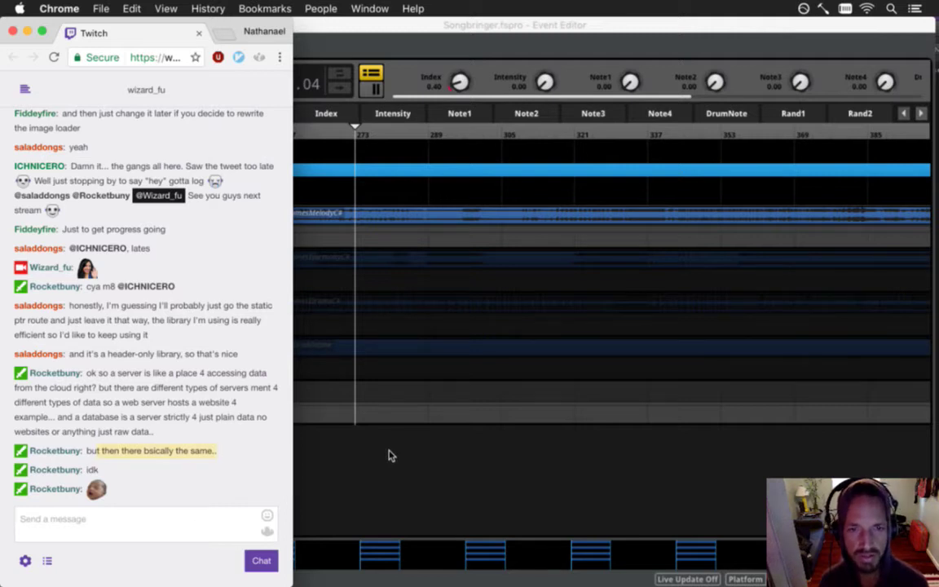
pyautogui.click(388, 454)
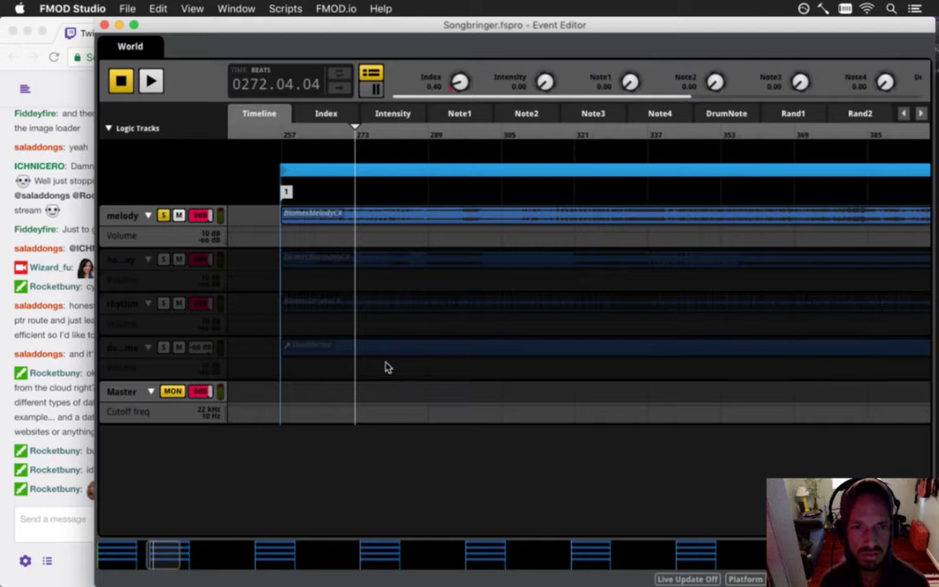
# - Calculate 257 + 24 in Calculator and place the FMOD Studio playhead at about bar 281
pyautogui.moveTo(356, 129)
pyautogui.mouseDown()
pyautogui.moveTo(297, 135)
pyautogui.moveTo(308, 134)
pyautogui.mouseUp()
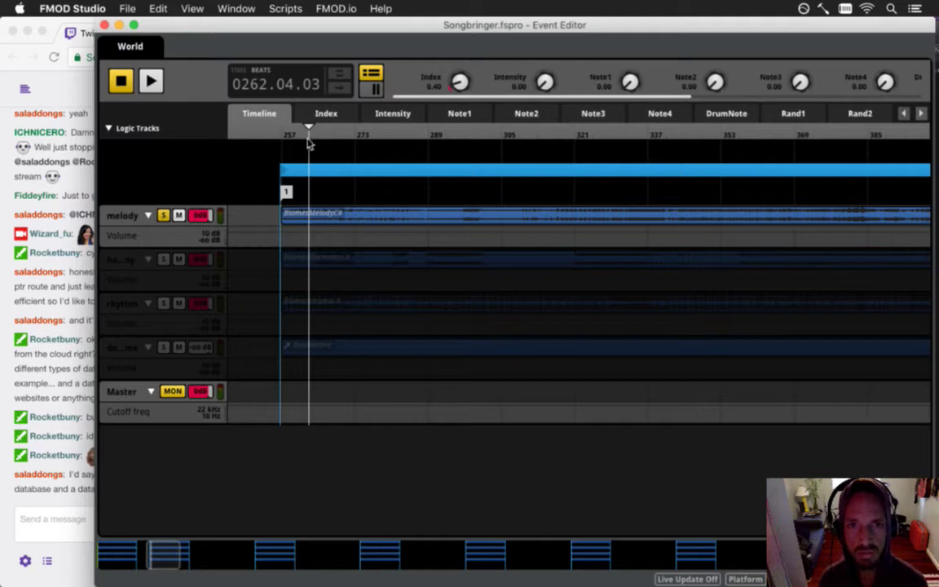
pyautogui.moveTo(936, 153)
pyautogui.click(922, 133)
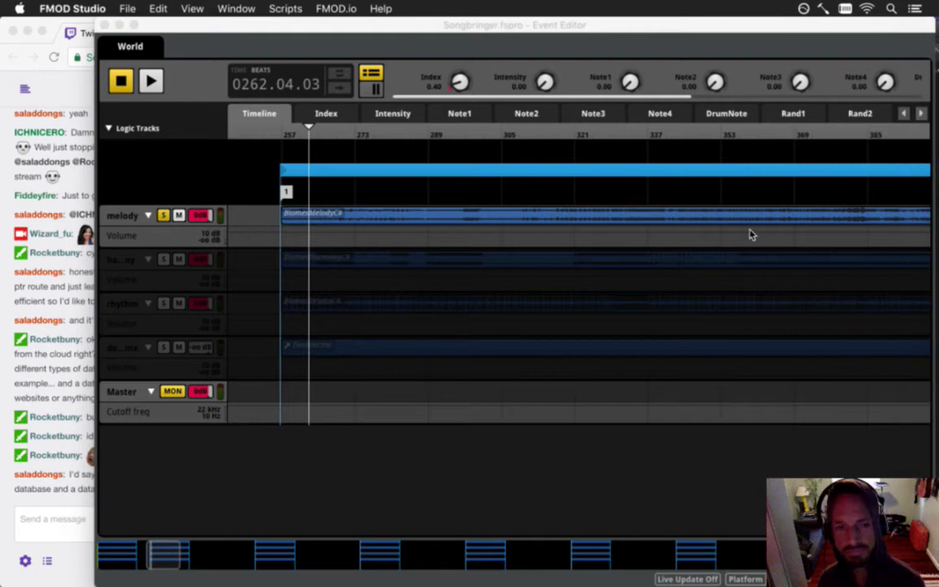
pyautogui.click(786, 303)
pyautogui.click(774, 263)
pyautogui.write('7')
pyautogui.click(871, 306)
pyautogui.click(790, 310)
pyautogui.click(756, 279)
pyautogui.click(871, 332)
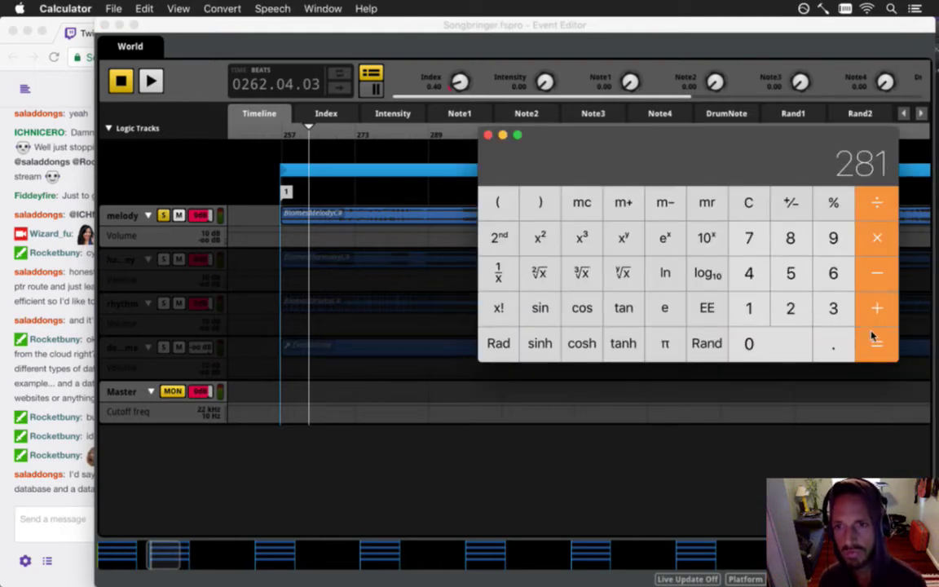
pyautogui.click(371, 243)
pyautogui.click(394, 137)
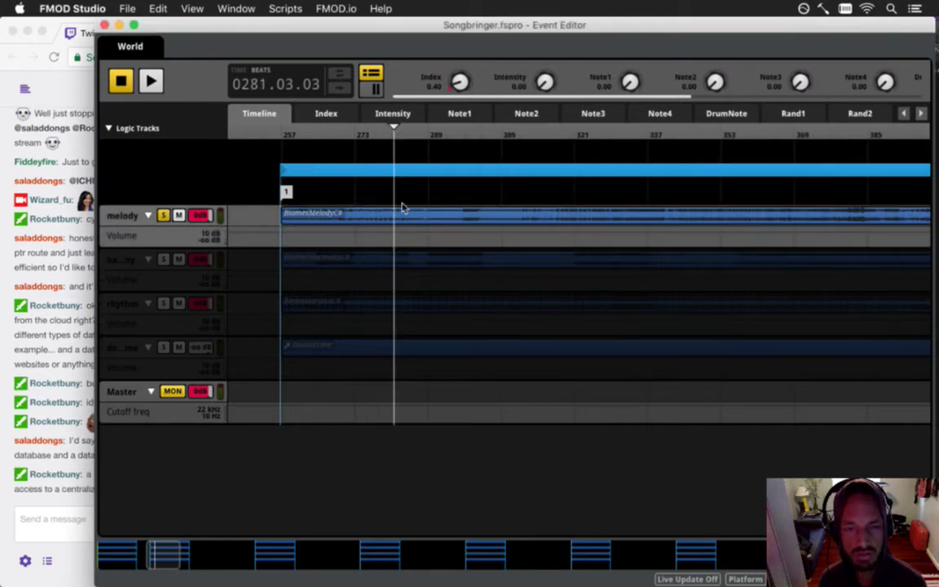
# - Select the loop region above marker 1 and move the playhead to 272.04.04
pyautogui.click(304, 171)
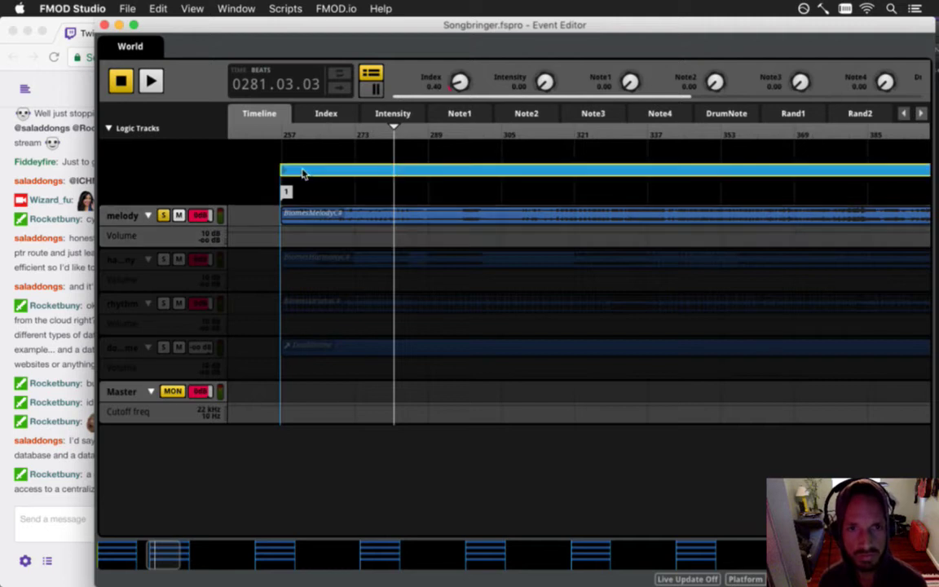
pyautogui.press('Right')
pyautogui.press('Left')
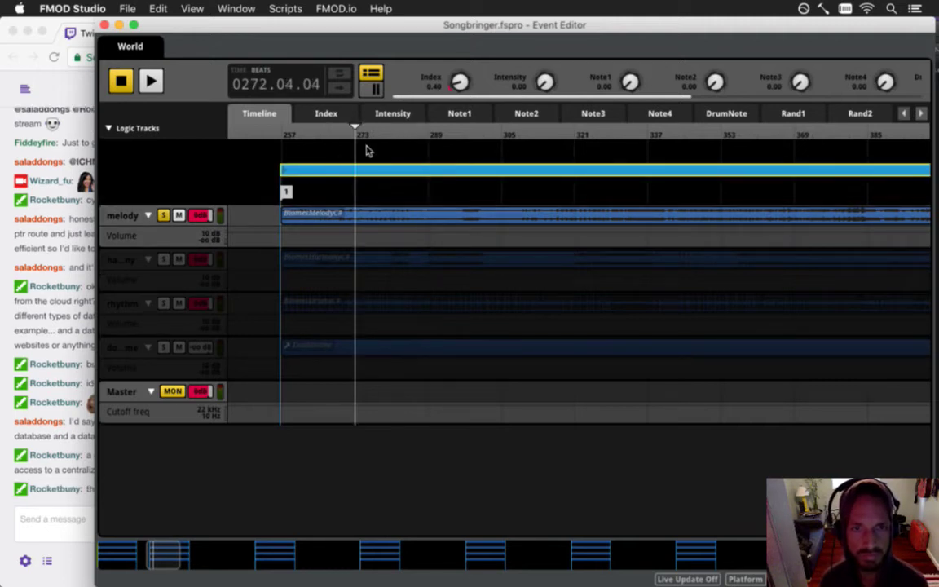
# - Move the start of the loop region and marker 1 from bar 257 to bar 281
pyautogui.moveTo(298, 170); pyautogui.dragTo(409, 172)
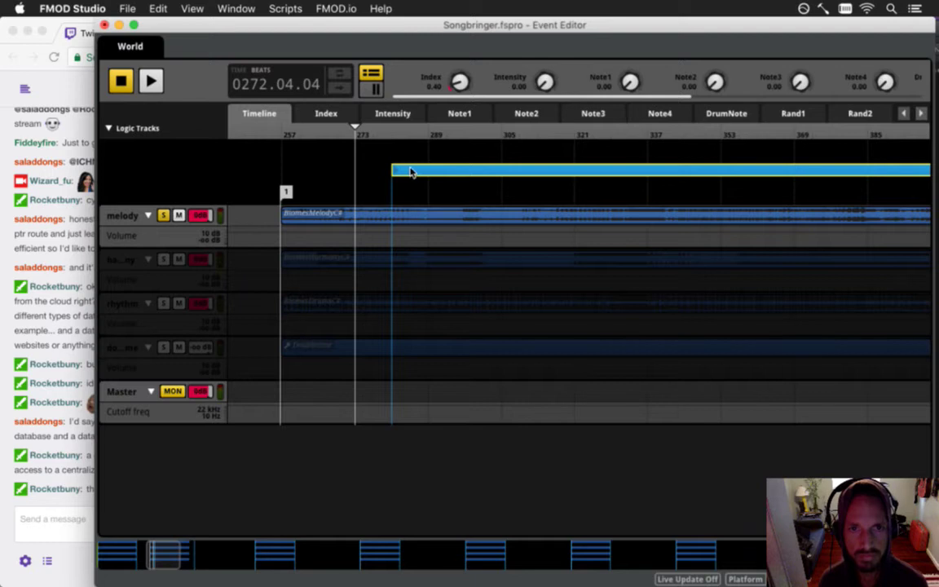
pyautogui.moveTo(285, 191); pyautogui.dragTo(393, 192)
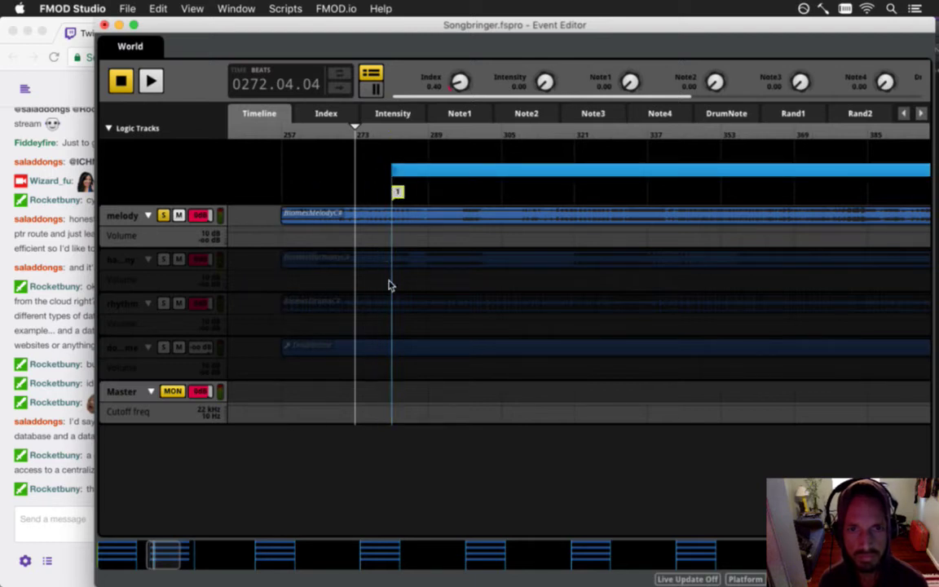
# - Extend the melody, harmony, rhythm and doubletime instruments to the loop region's end and take the melody track out of solo
pyautogui.moveTo(170, 556); pyautogui.dragTo(197, 558)
pyautogui.moveTo(520, 222); pyautogui.dragTo(630, 222)
pyautogui.click(514, 265)
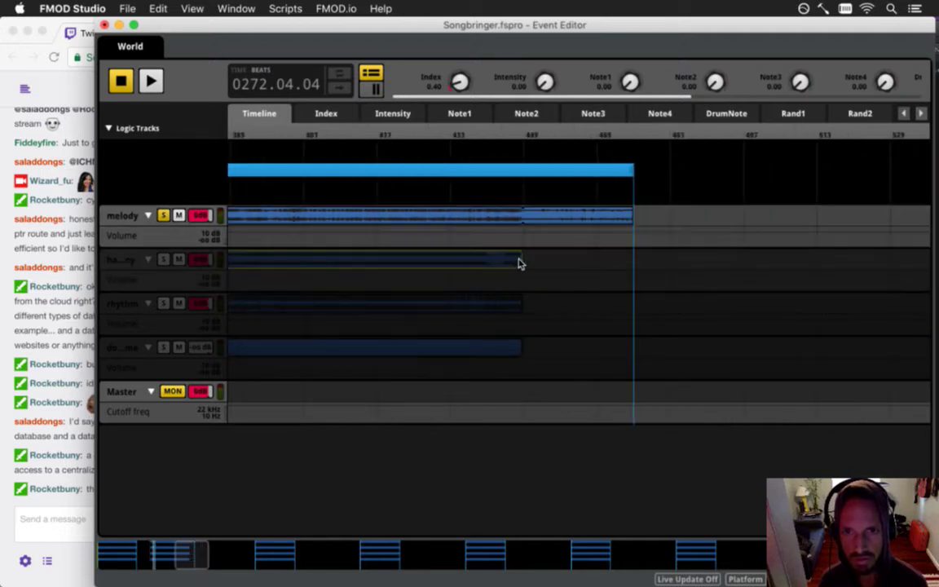
pyautogui.click(163, 215)
pyautogui.moveTo(519, 265); pyautogui.dragTo(632, 265)
pyautogui.moveTo(519, 311); pyautogui.dragTo(632, 306)
pyautogui.moveTo(522, 349); pyautogui.dragTo(635, 353)
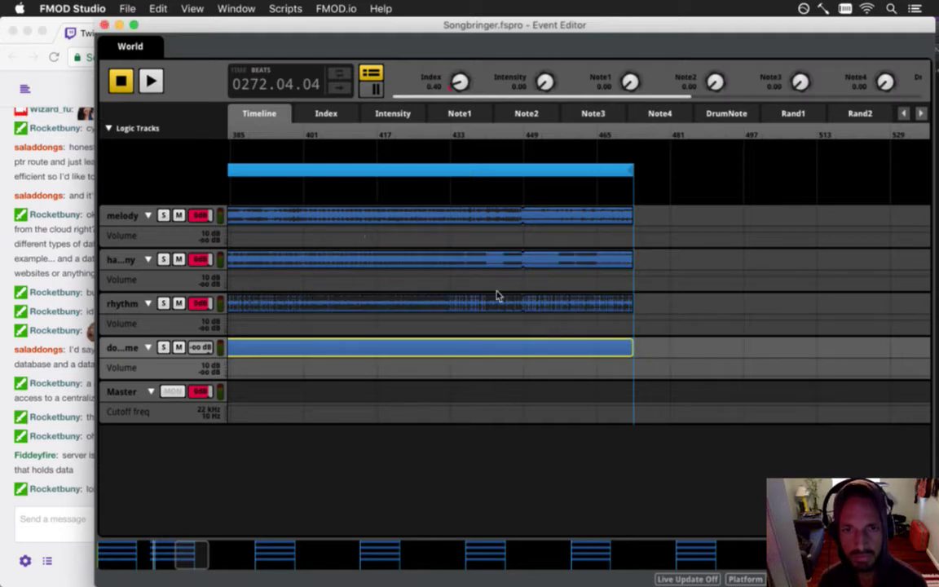
# - Read the Twitch chat messages about the definition of a server and databases, and return to FMOD Studio
pyautogui.moveTo(176, 564); pyautogui.dragTo(171, 561)
pyautogui.click(66, 501)
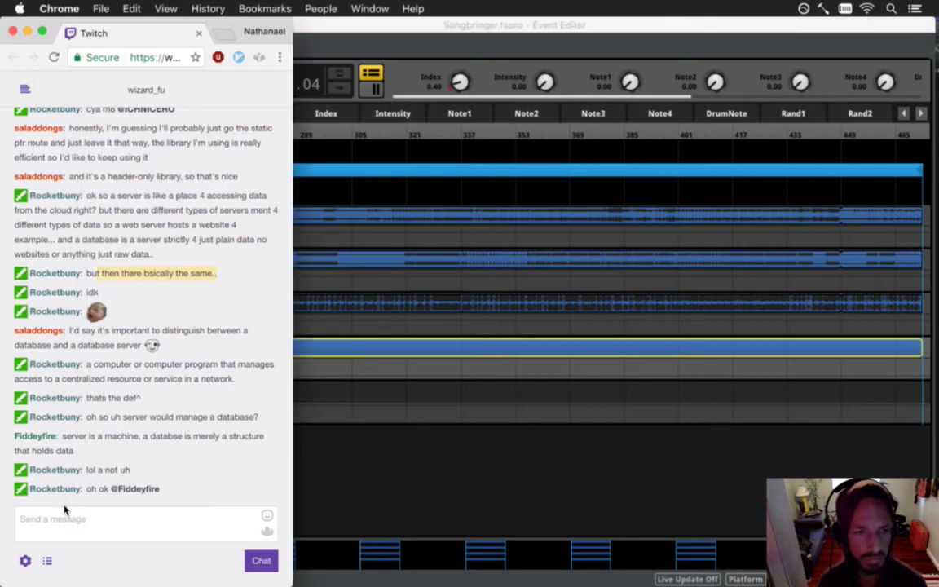
pyautogui.moveTo(95, 364); pyautogui.dragTo(136, 389)
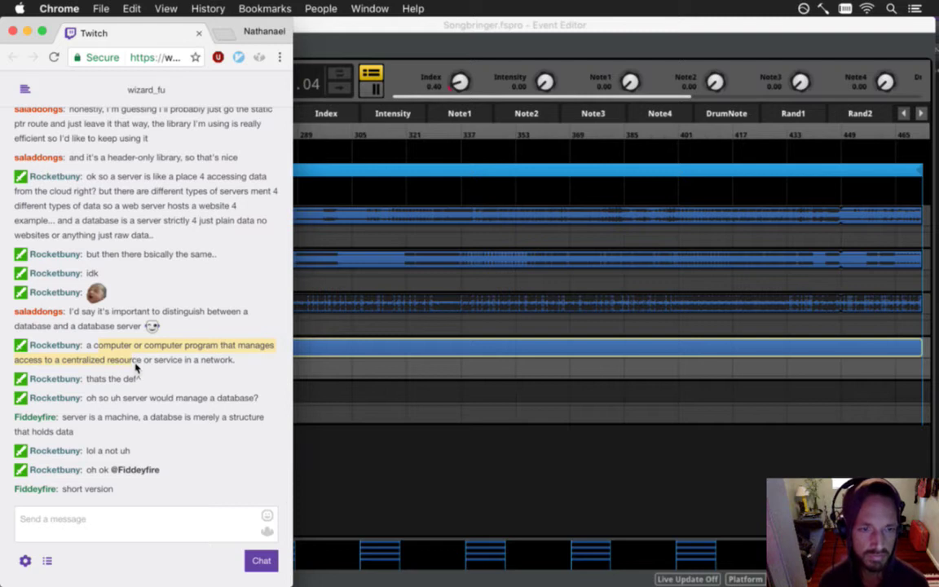
pyautogui.click(133, 366)
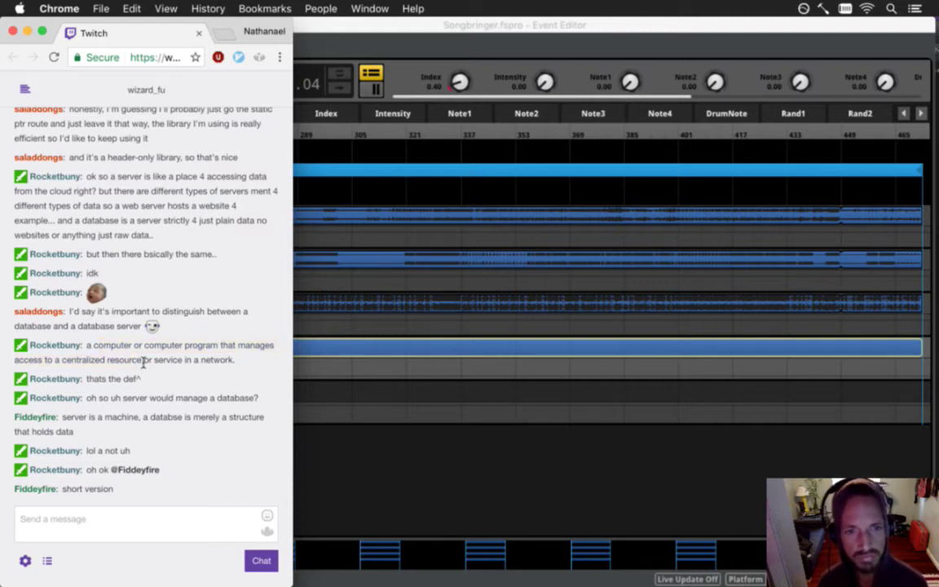
pyautogui.moveTo(96, 357); pyautogui.dragTo(220, 402)
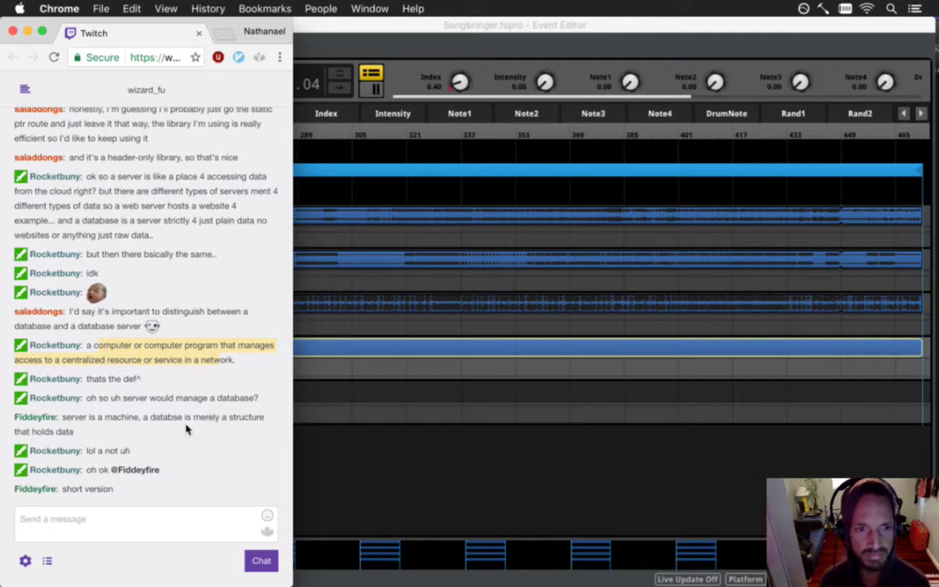
pyautogui.click(374, 452)
pyautogui.click(375, 451)
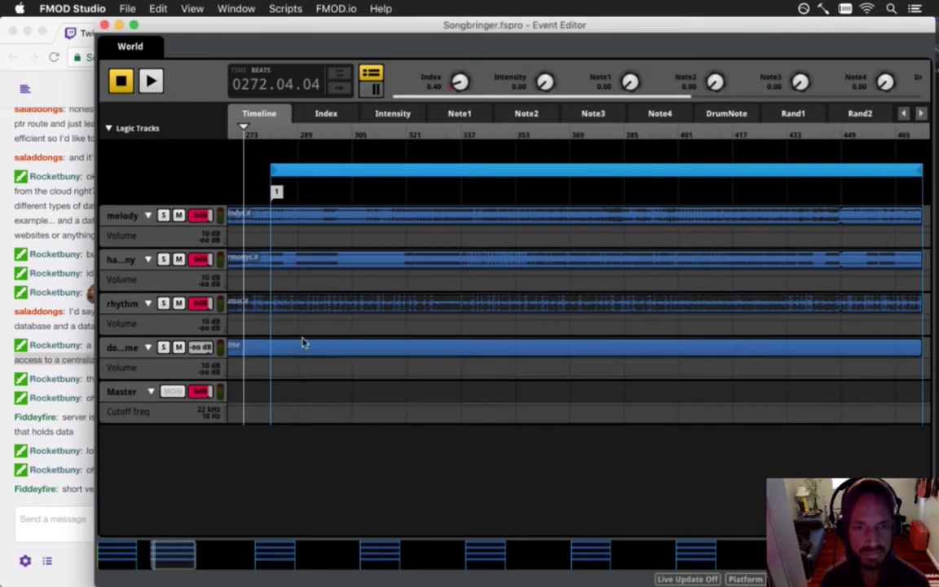
# - Trim the start of the Doubletime instrument to marker 1 at bar 281
pyautogui.moveTo(174, 553); pyautogui.dragTo(159, 553)
pyautogui.moveTo(310, 356); pyautogui.dragTo(392, 361)
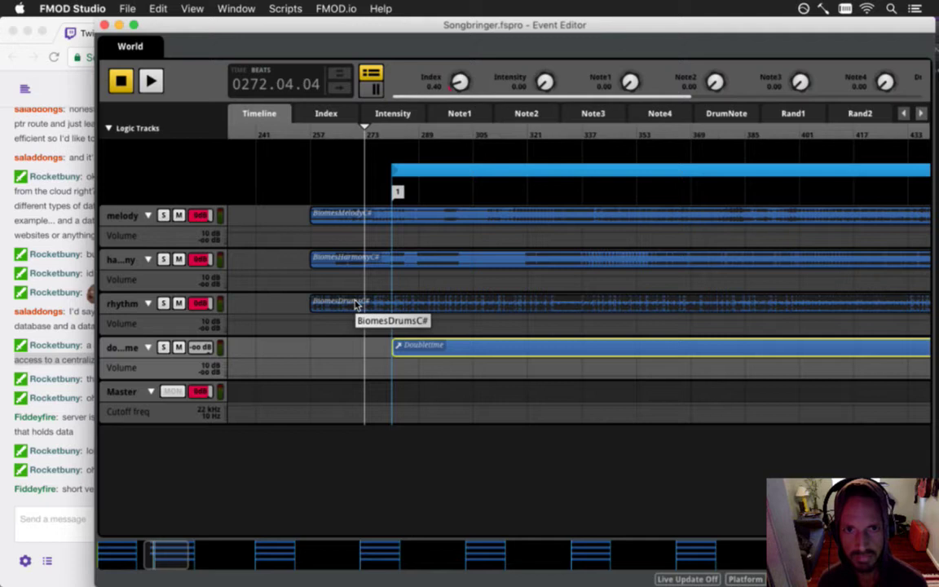
# - Play the World event from marker 1 at bar 281 to audition the new loop start, and stop playback
pyautogui.click(396, 218)
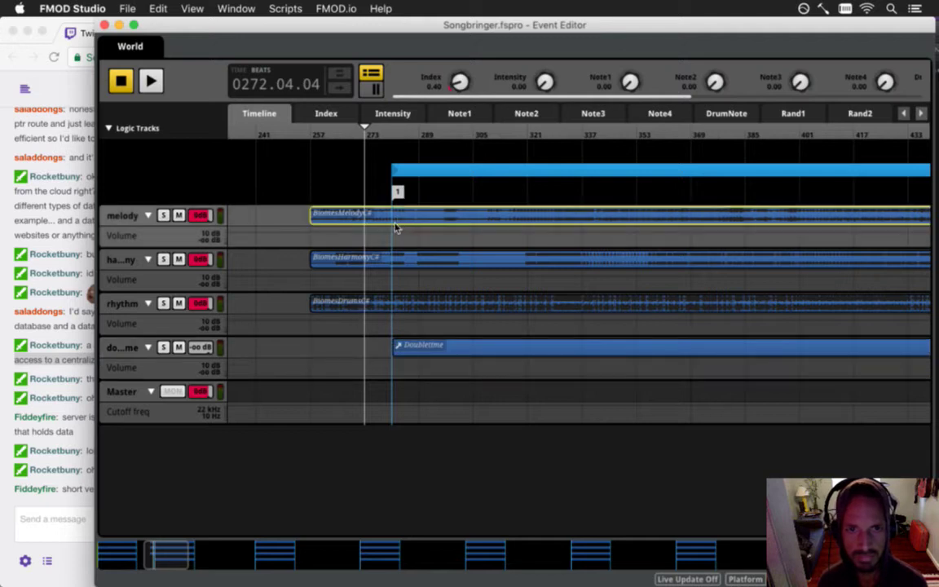
pyautogui.moveTo(366, 128); pyautogui.dragTo(392, 128)
pyautogui.press('space')
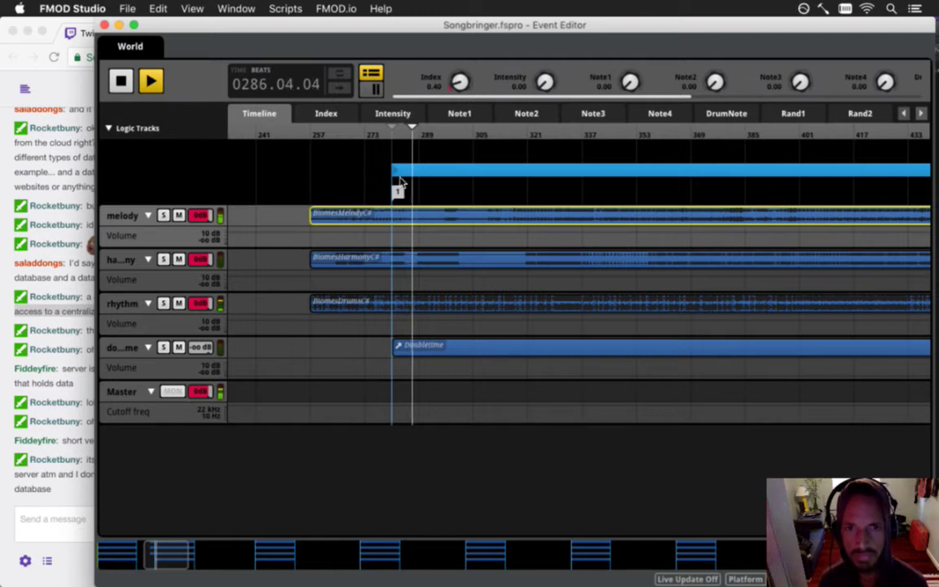
pyautogui.press('space')
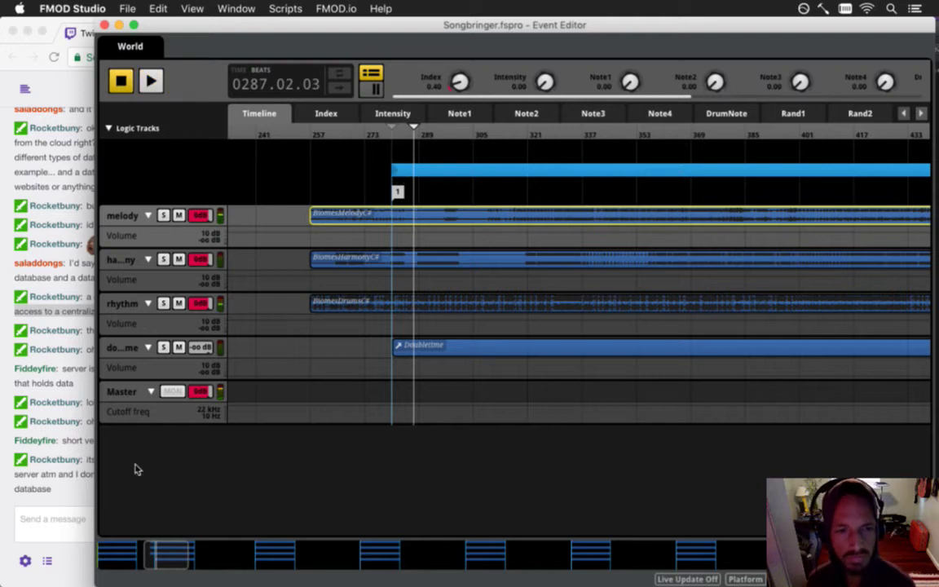
# - Move marker 1 and the loop region's start together to bar 273
pyautogui.click(399, 192)
pyautogui.click(399, 190)
pyautogui.click(407, 172)
pyautogui.moveTo(430, 173); pyautogui.dragTo(405, 172)
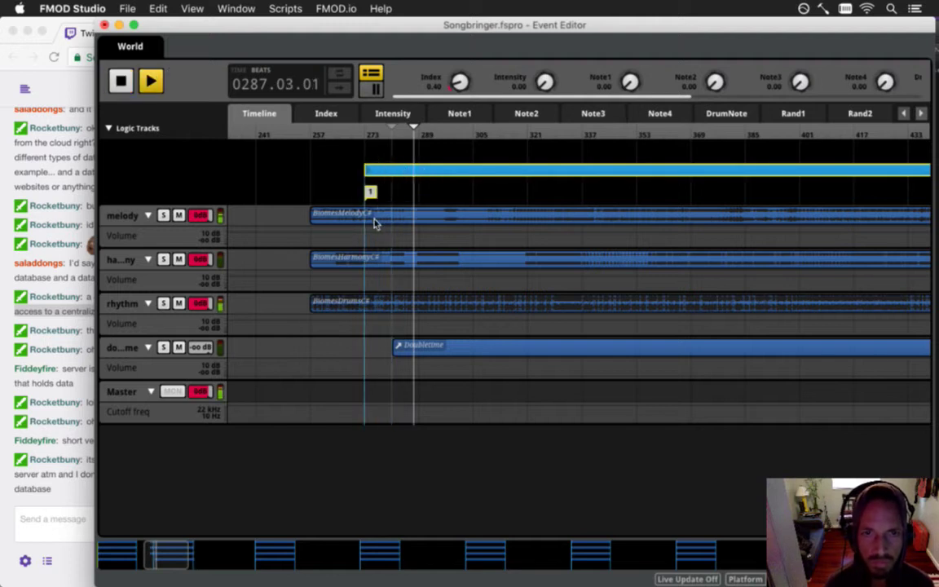
# - Audition the World event from marker 1 at bar 273 and stop playback
pyautogui.click(379, 133)
pyautogui.click(361, 130)
pyautogui.press('space')
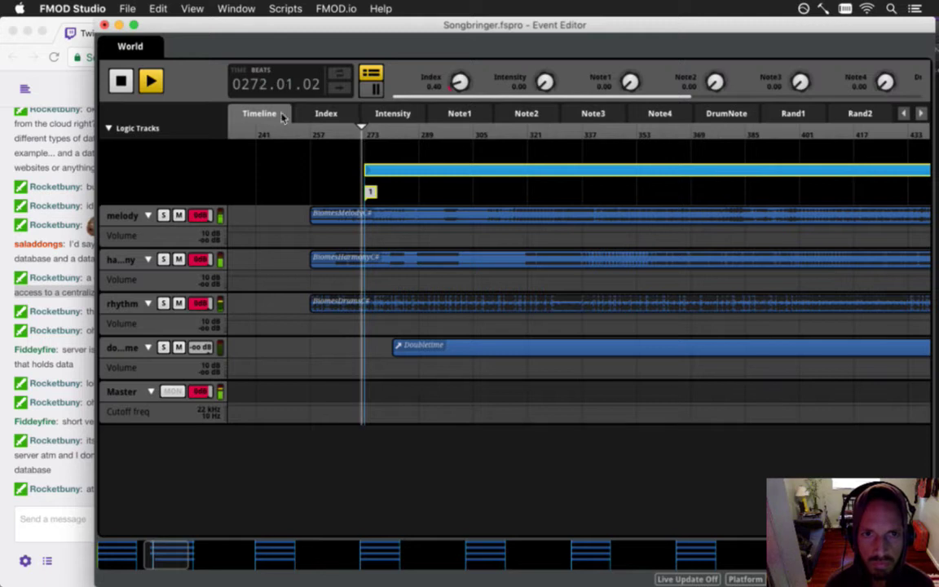
pyautogui.click(122, 80)
pyautogui.click(383, 136)
pyautogui.press('Left')
pyautogui.press('space')
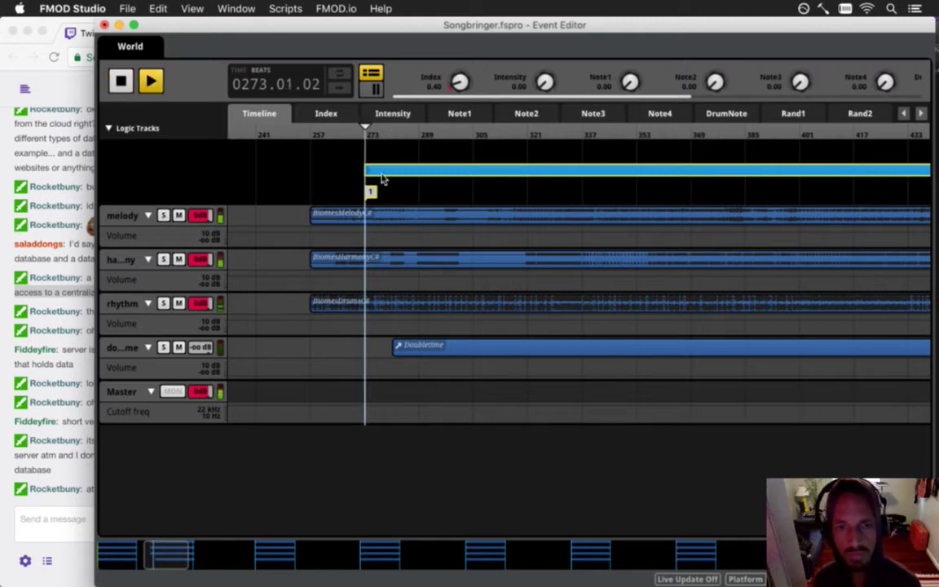
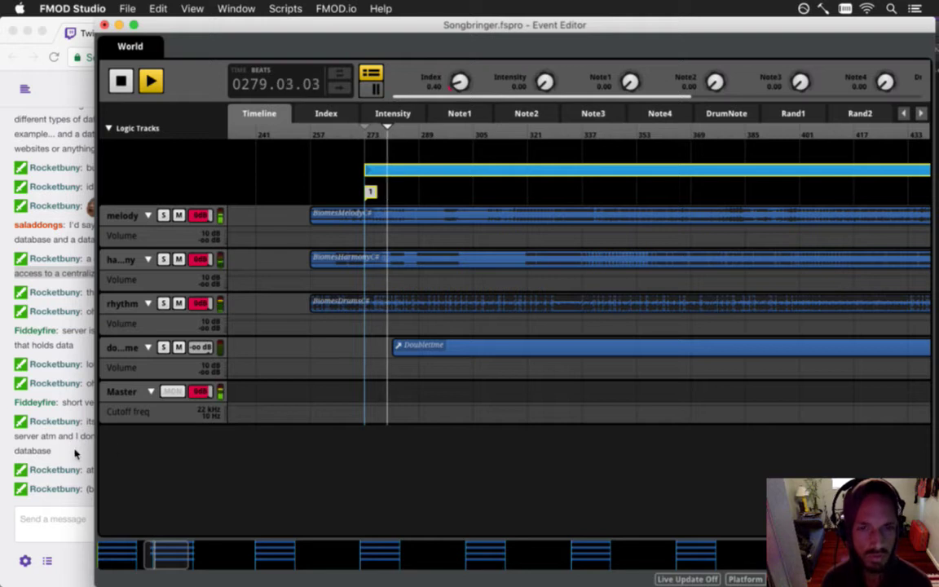
pyautogui.press('space')
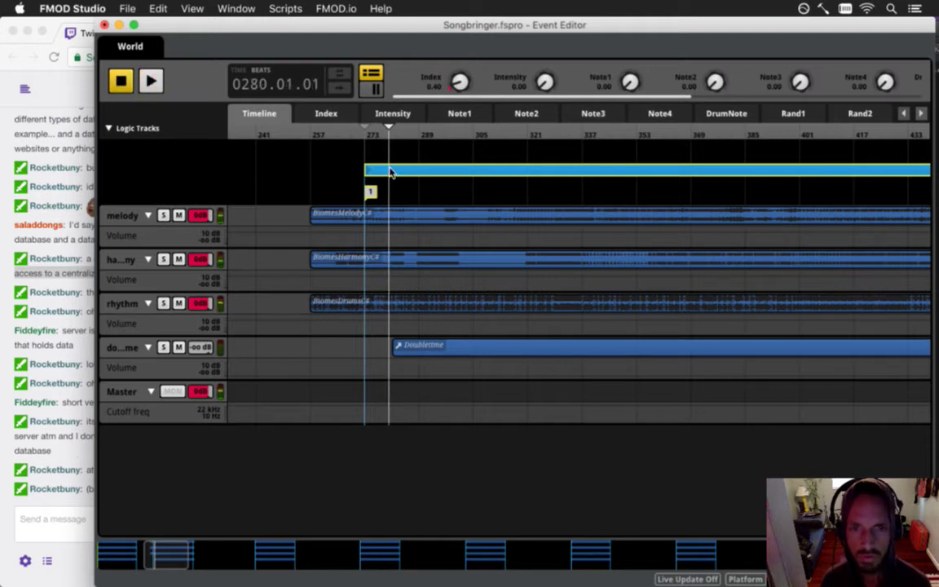
# - Play the World event from just after bar 281 and from about bar 289 to compare the biome change points
pyautogui.click(394, 139)
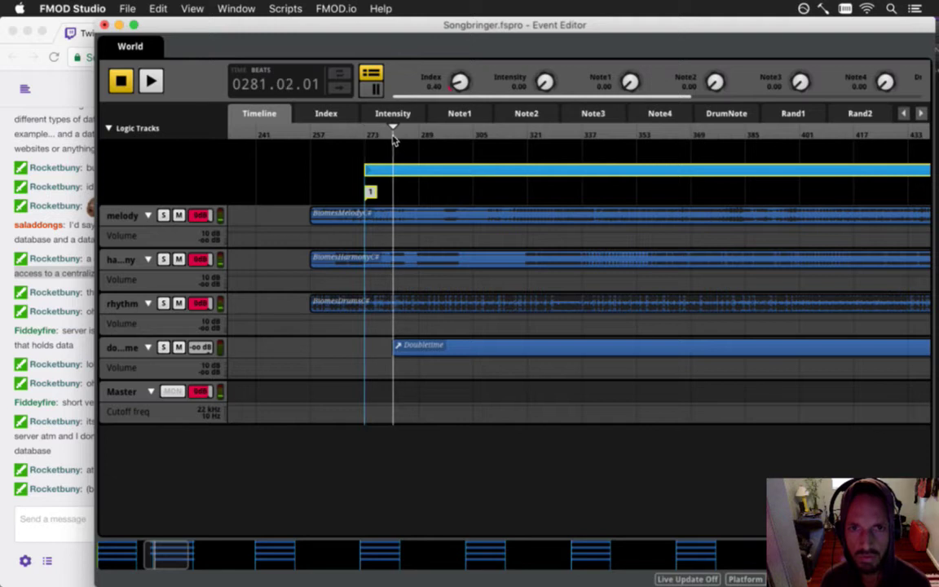
pyautogui.press('space')
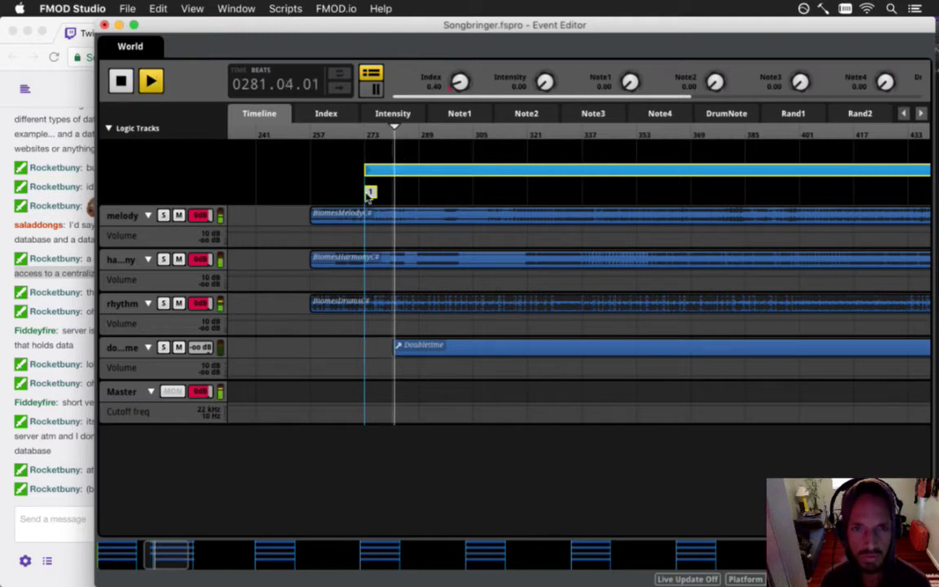
pyautogui.click(424, 136)
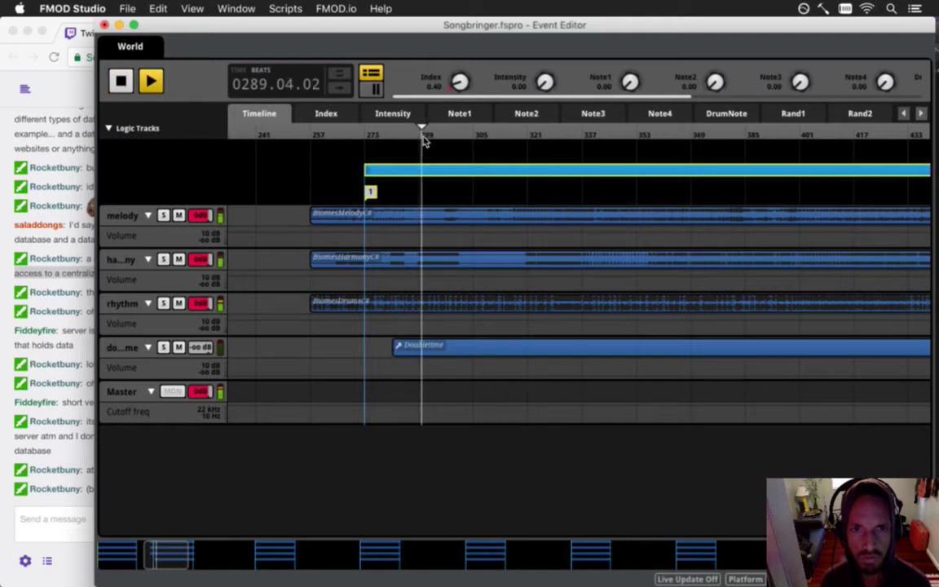
pyautogui.press('space')
# - Move marker 1 and the loop region's start to bar 281, and return the playhead to 0001.01.01
pyautogui.moveTo(371, 191); pyautogui.dragTo(398, 192)
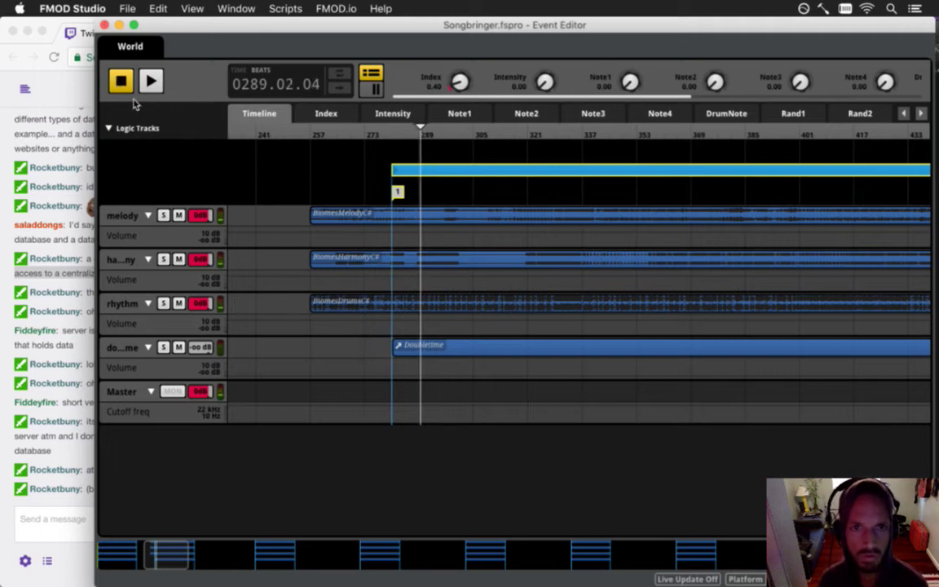
pyautogui.click(121, 82)
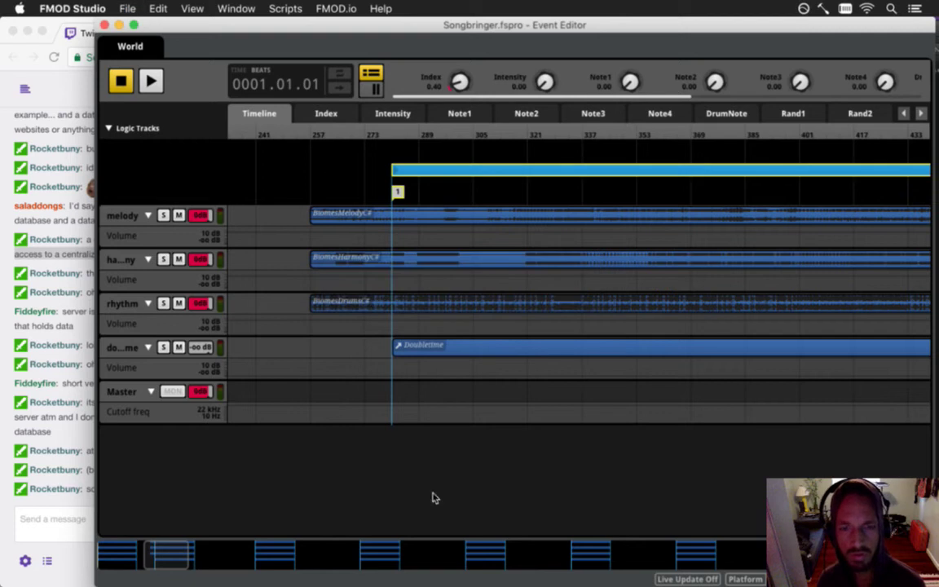
# - Add a Volume automation lane to the Master track
pyautogui.click(129, 391)
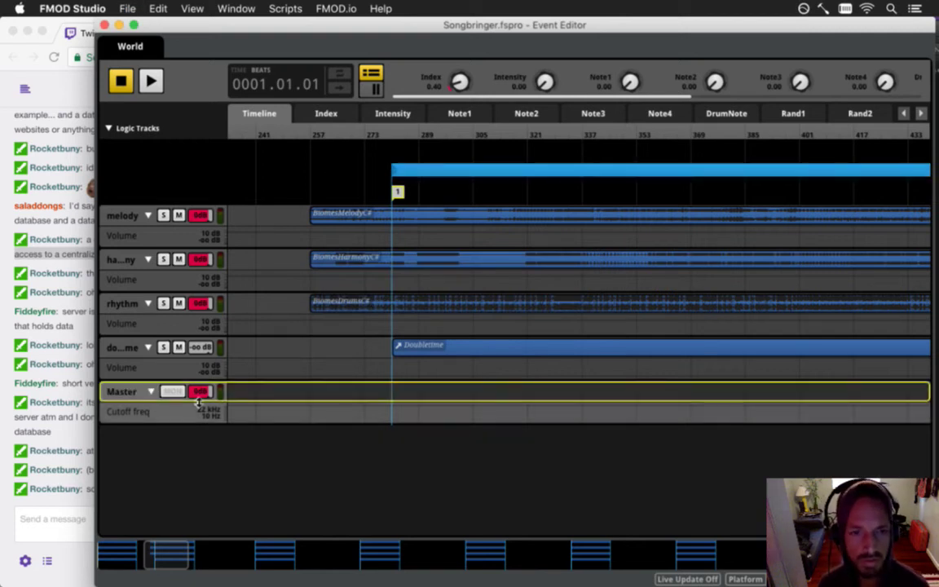
pyautogui.moveTo(179, 413); pyautogui.dragTo(184, 461)
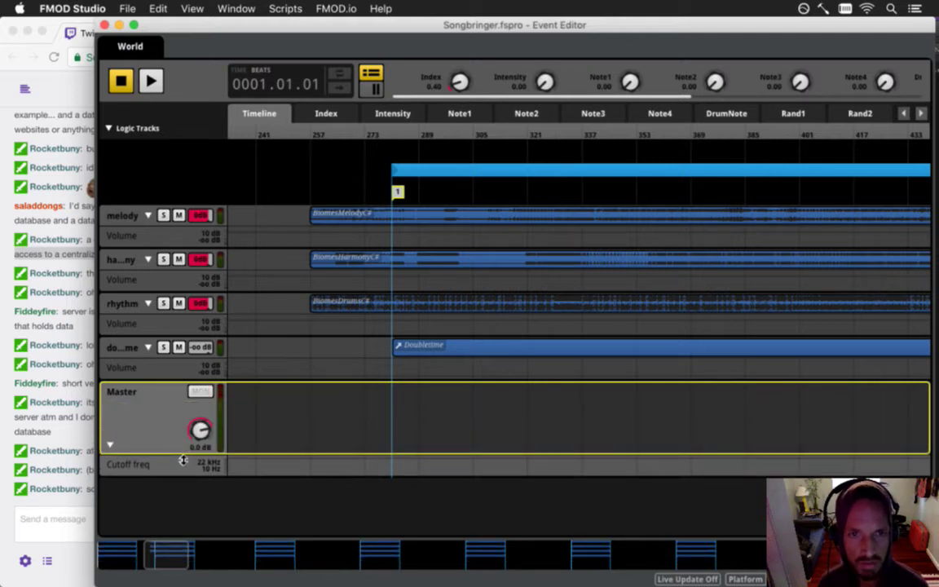
pyautogui.moveTo(182, 462); pyautogui.dragTo(180, 417)
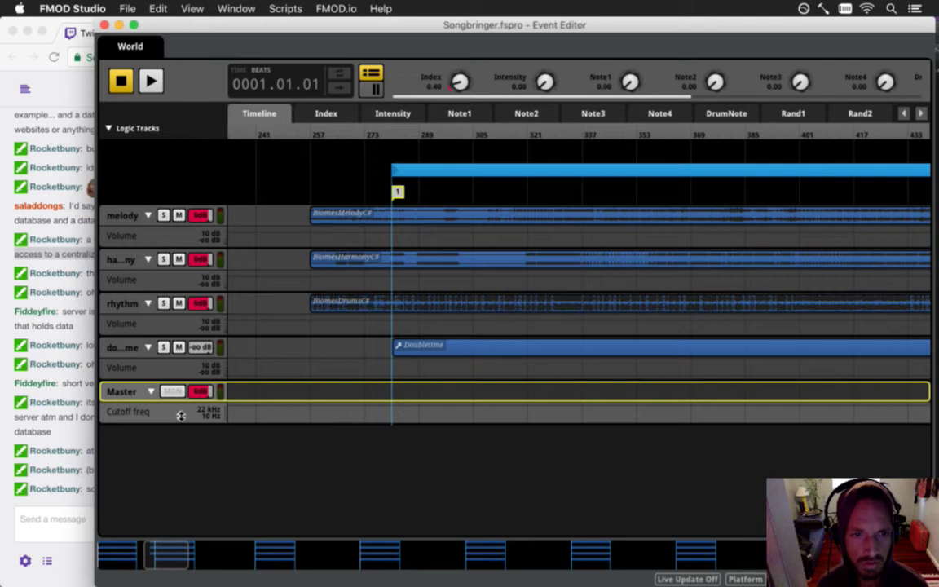
pyautogui.rightClick(197, 399)
pyautogui.click(241, 403)
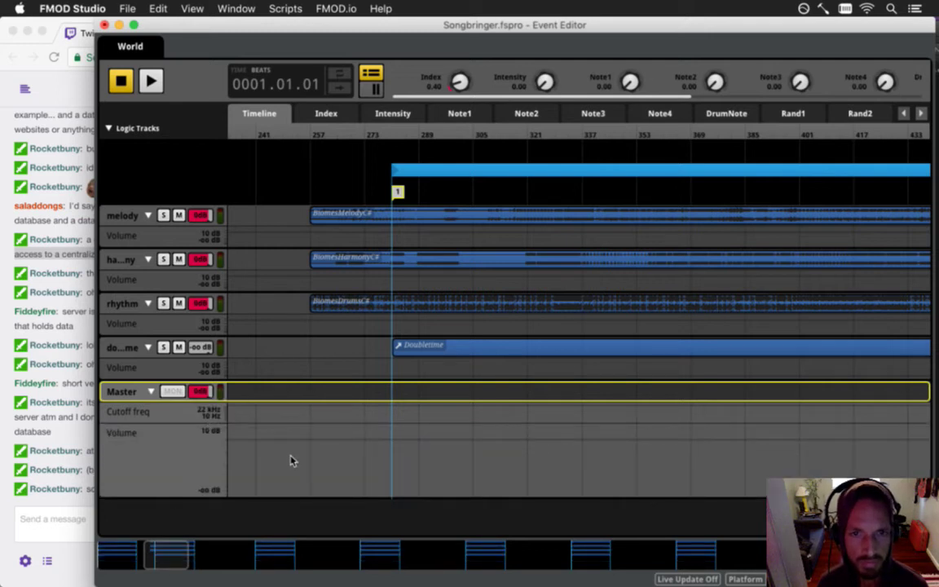
# - Read the Twitch chat messages about programming a node server and whether a data centre is a small database
pyautogui.click(82, 428)
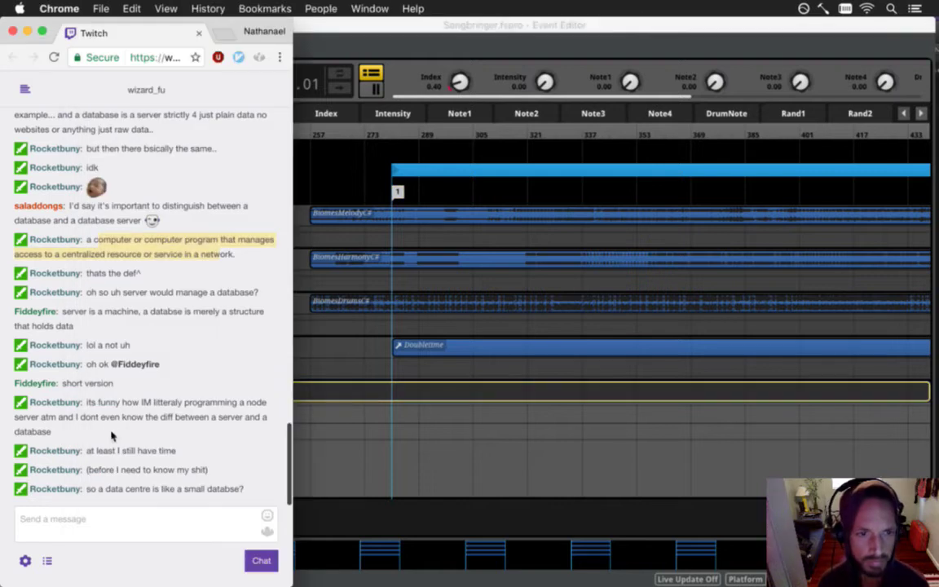
pyautogui.moveTo(108, 405); pyautogui.dragTo(119, 432)
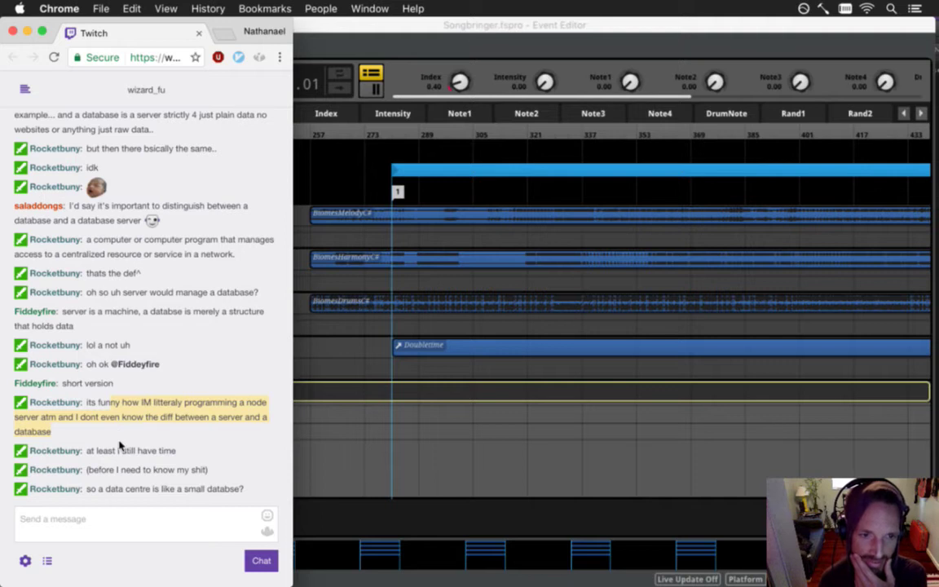
pyautogui.moveTo(119, 450); pyautogui.dragTo(156, 490)
pyautogui.click(174, 484)
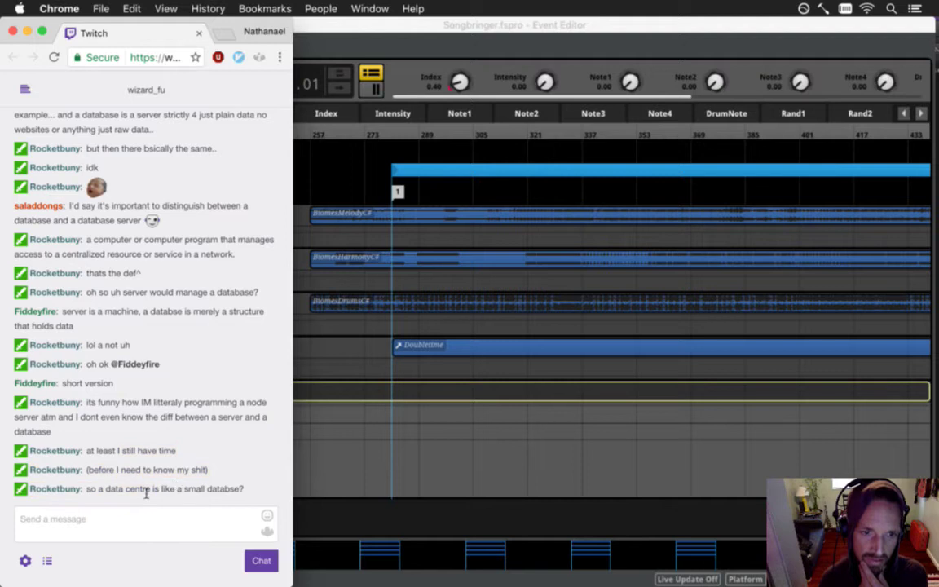
pyautogui.moveTo(92, 495); pyautogui.dragTo(199, 491)
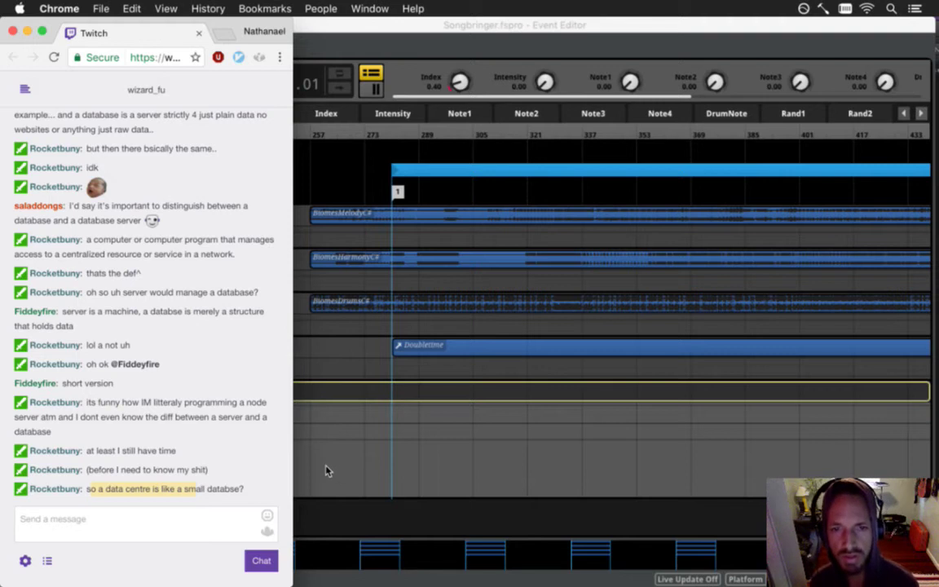
pyautogui.click(389, 390)
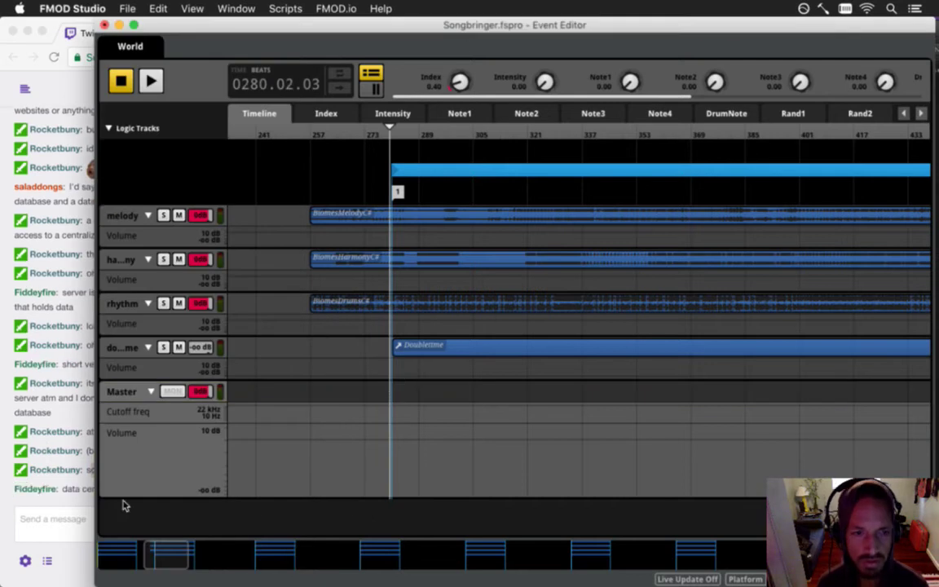
pyautogui.click(85, 508)
# - Return to FMOD Studio and briefly play the World event from 278.02.04, just before marker 1
pyautogui.click(388, 395)
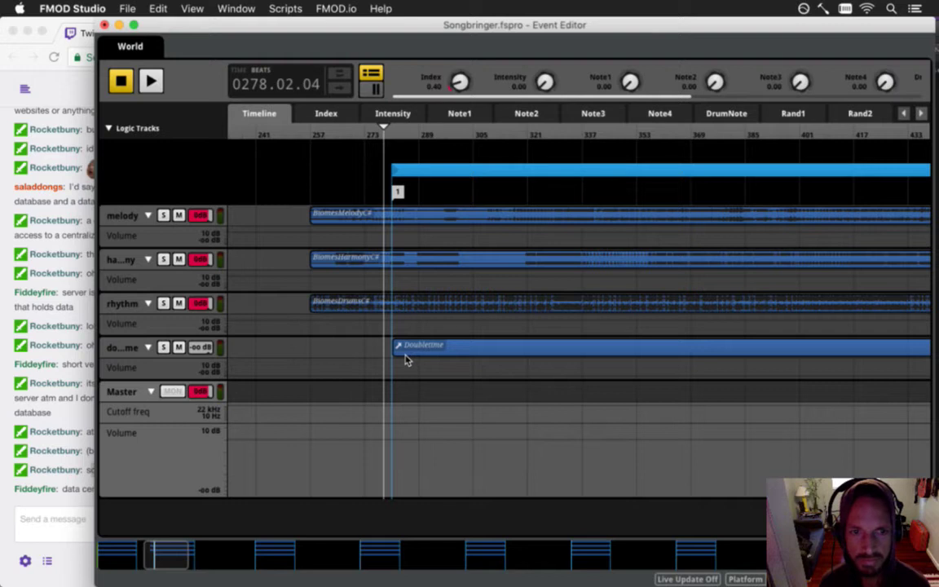
pyautogui.press('space')
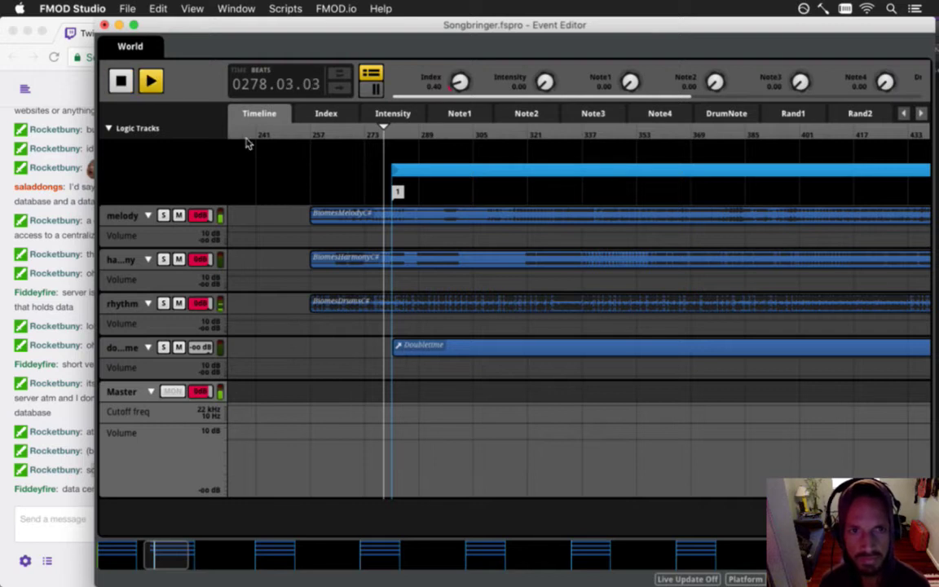
pyautogui.click(120, 82)
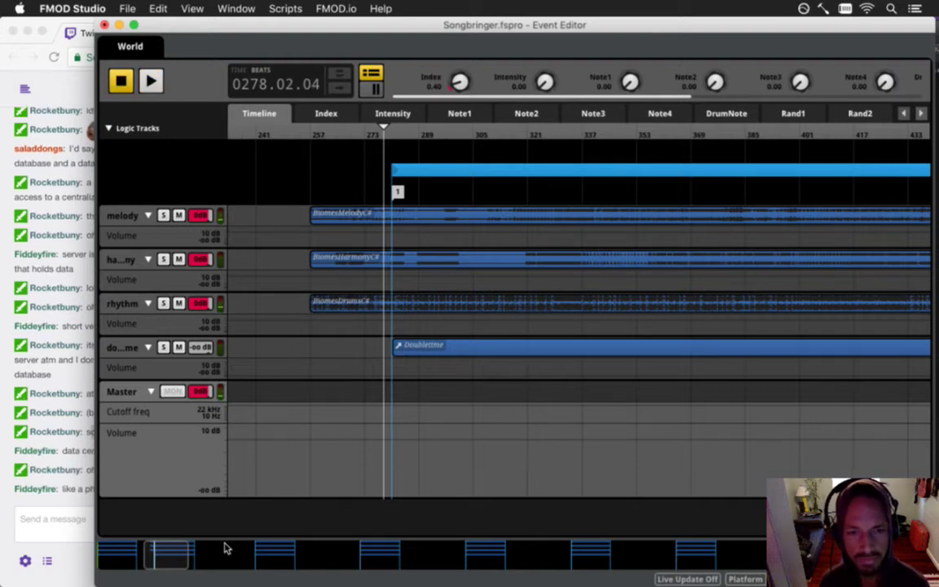
# - Calculate 769 + 48 in Calculator, and move marker 2, its loop region and the Doubletime instrument together to bar 817
pyautogui.moveTo(171, 558); pyautogui.dragTo(273, 561)
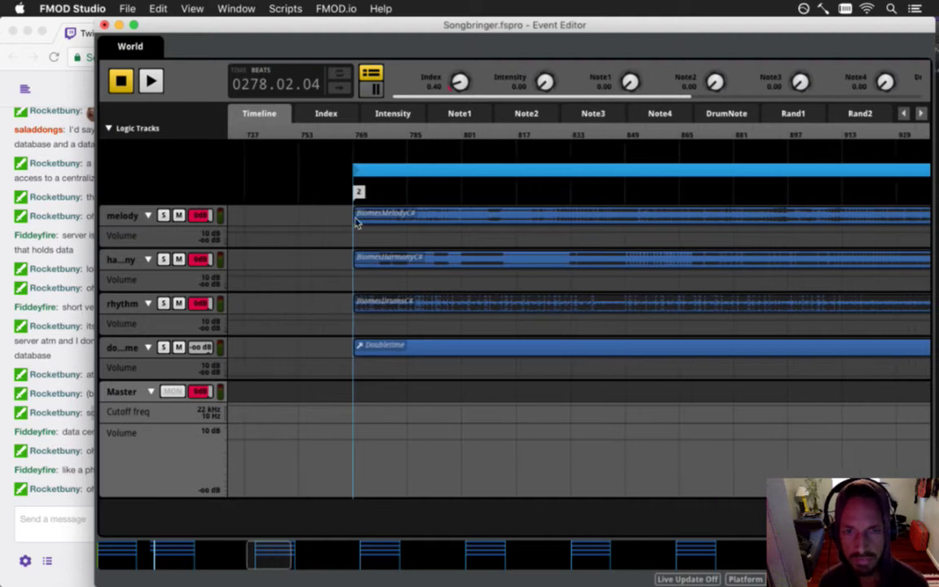
pyautogui.moveTo(337, 168); pyautogui.dragTo(384, 194)
pyautogui.moveTo(336, 341); pyautogui.dragTo(382, 350)
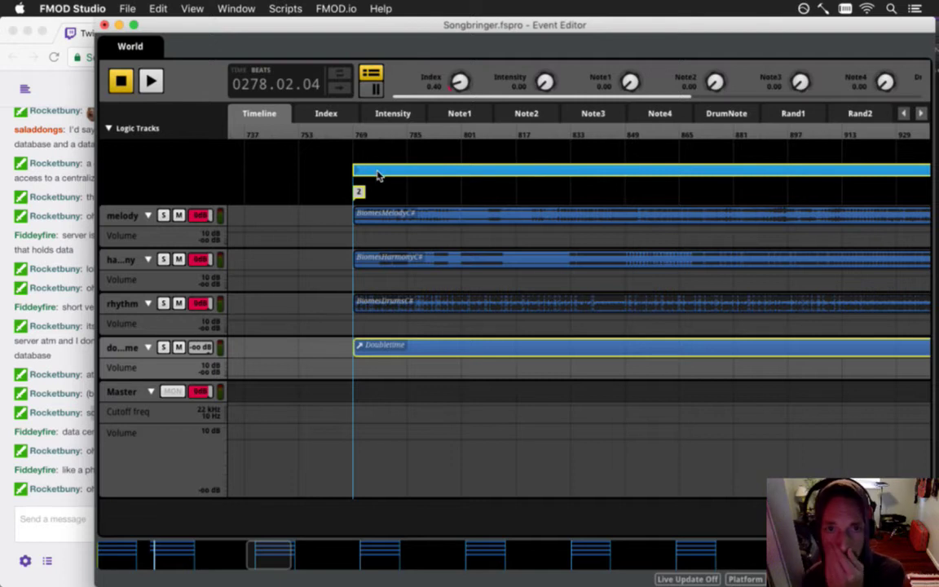
pyautogui.moveTo(937, 175)
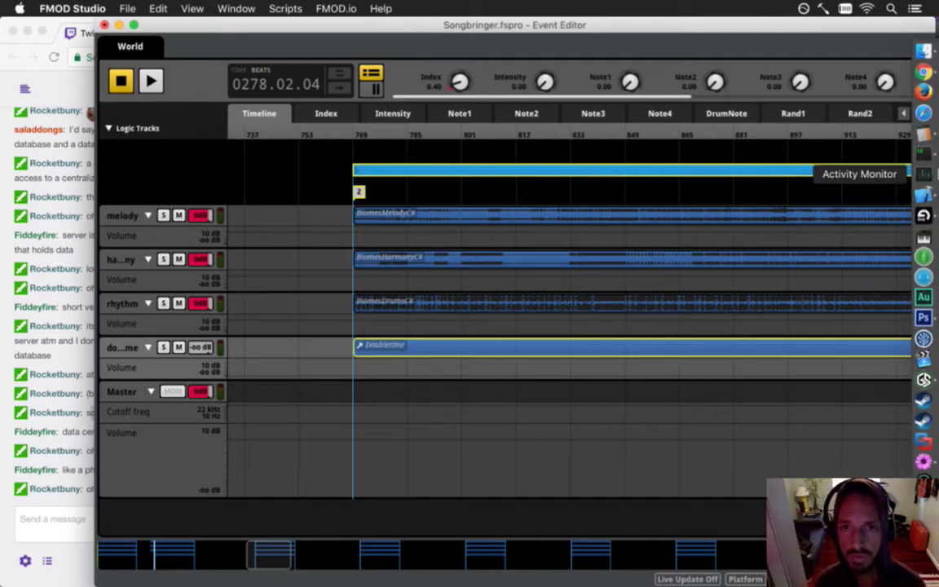
pyautogui.click(923, 132)
pyautogui.click(756, 208)
pyautogui.moveTo(773, 144); pyautogui.dragTo(759, 299)
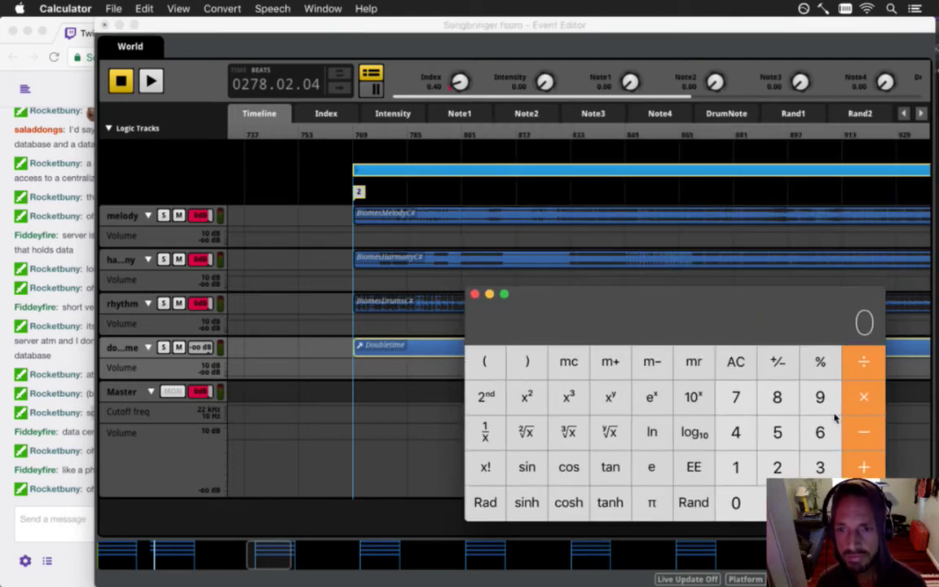
pyautogui.click(733, 399)
pyautogui.click(818, 434)
pyautogui.click(820, 397)
pyautogui.write('+48')
pyautogui.press('Return')
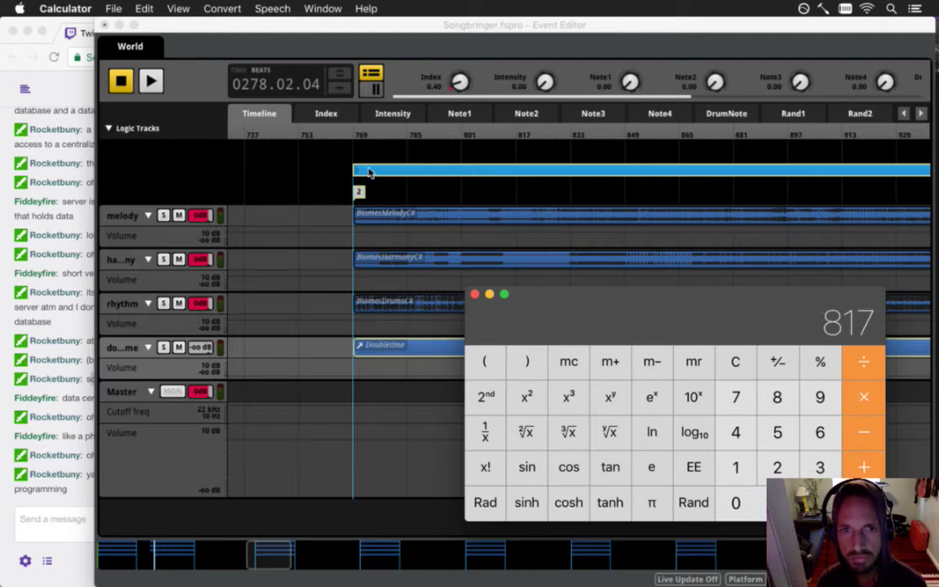
pyautogui.moveTo(366, 173); pyautogui.dragTo(520, 176)
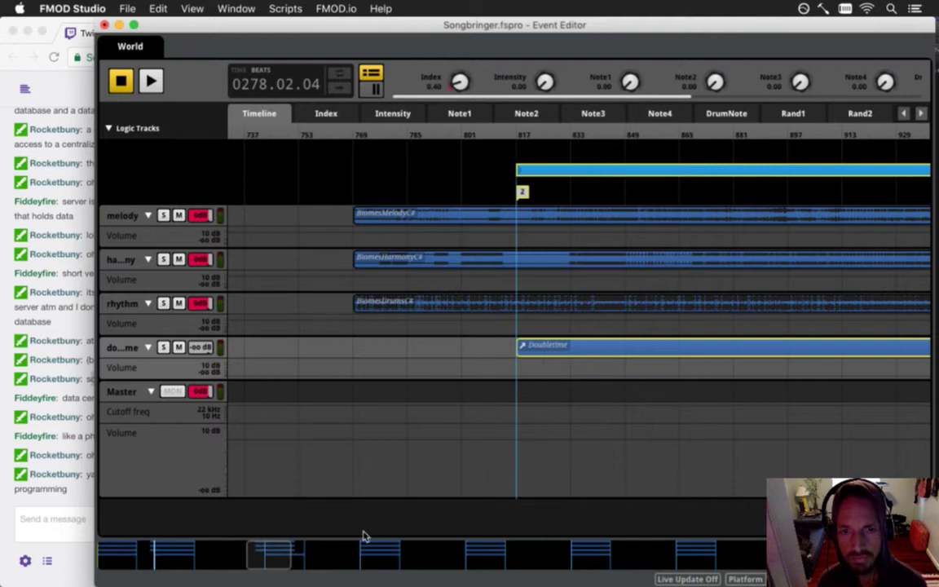
# - Extend the second section's melody, harmony and rhythm instruments to the loop region's end at bar 1009, and save the project
pyautogui.moveTo(261, 564); pyautogui.dragTo(289, 562)
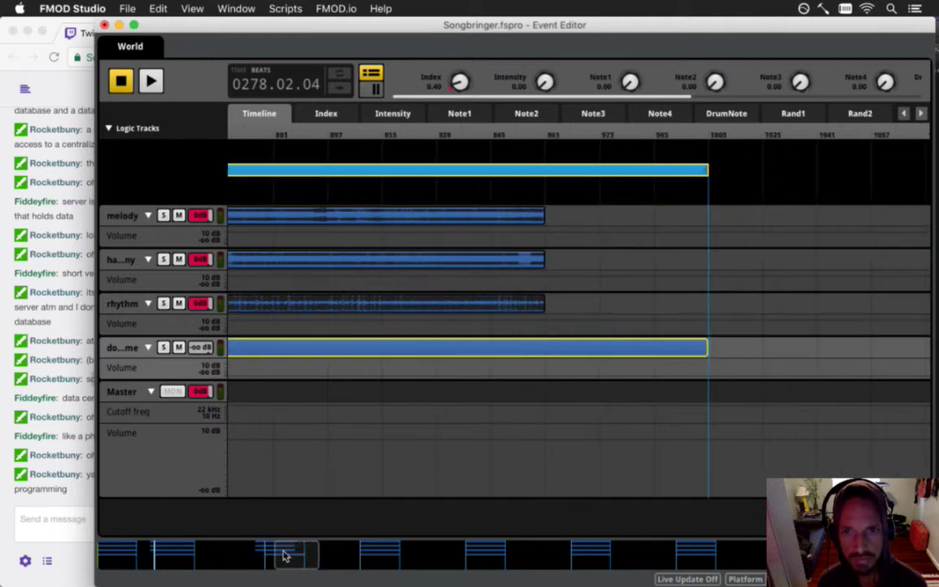
pyautogui.click(552, 216)
pyautogui.moveTo(543, 224); pyautogui.dragTo(707, 223)
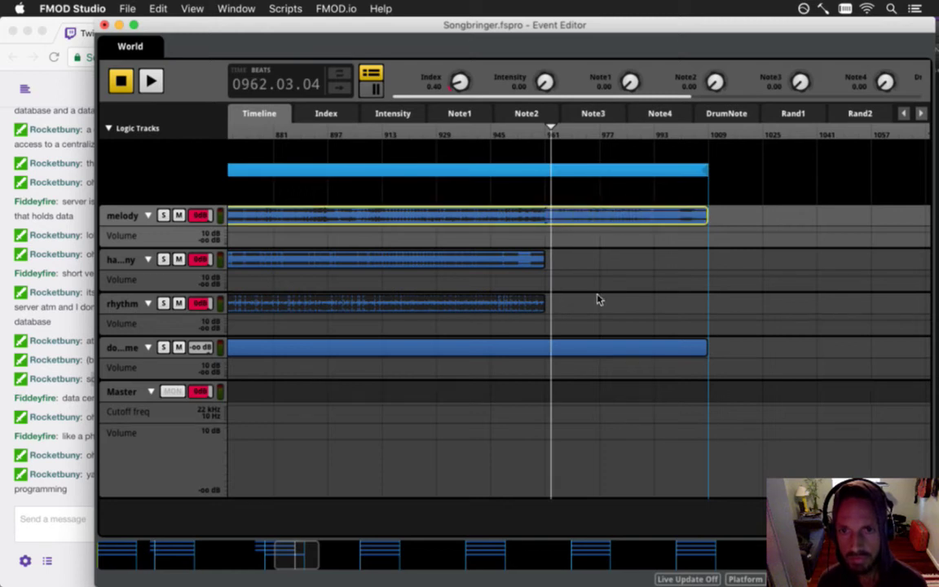
pyautogui.click(541, 261)
pyautogui.moveTo(560, 269); pyautogui.dragTo(705, 264)
pyautogui.moveTo(542, 313); pyautogui.dragTo(706, 308)
pyautogui.press('super+s')
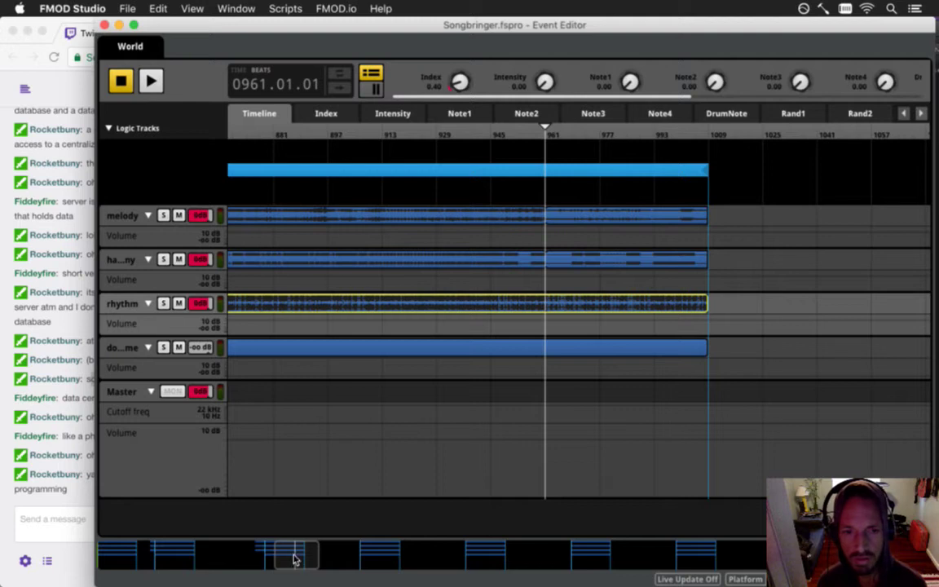
# - Calculate 1281 + 72 in Calculator, and move marker 3, its loop region and the Doubletime instrument together to bar 1353
pyautogui.moveTo(298, 559); pyautogui.dragTo(378, 555)
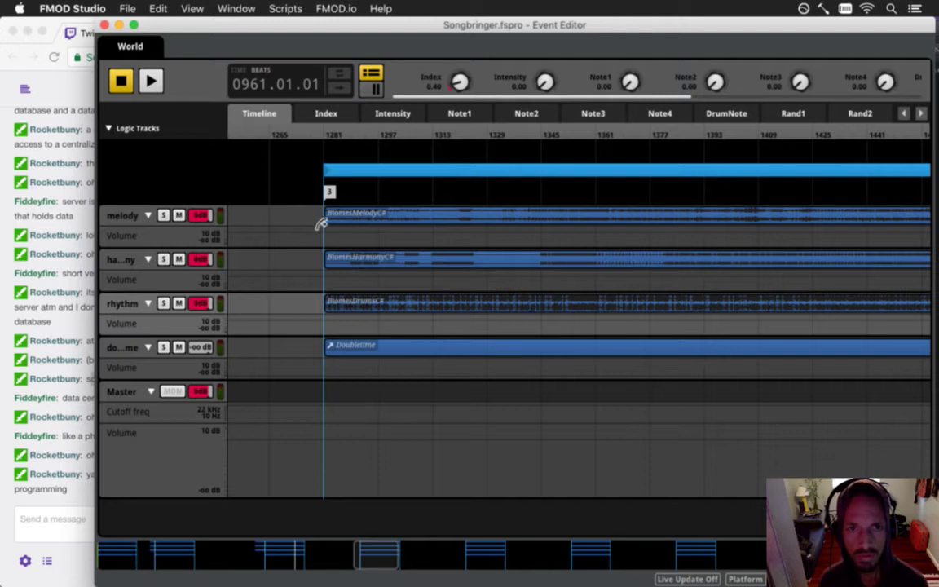
pyautogui.click(369, 349)
pyautogui.moveTo(924, 174)
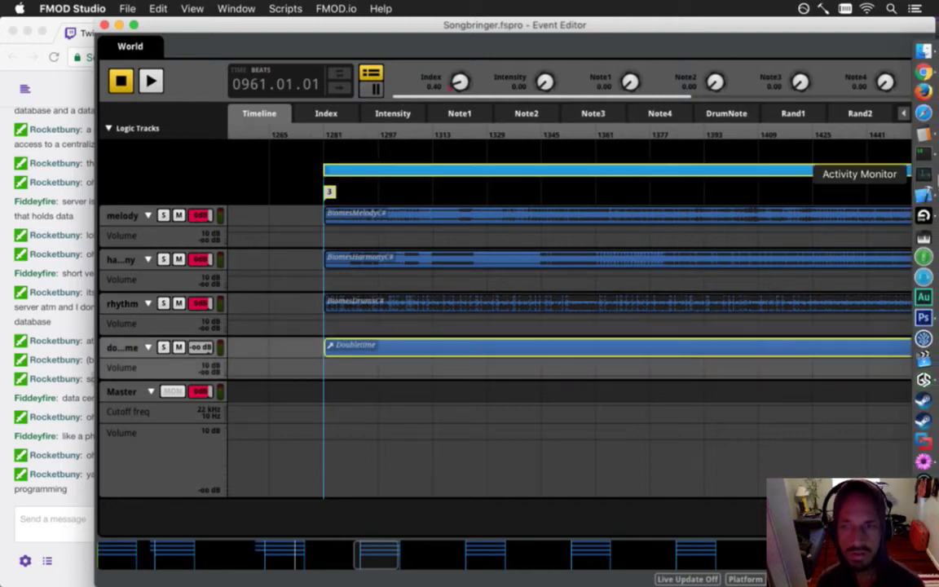
pyautogui.click(924, 133)
pyautogui.click(736, 362)
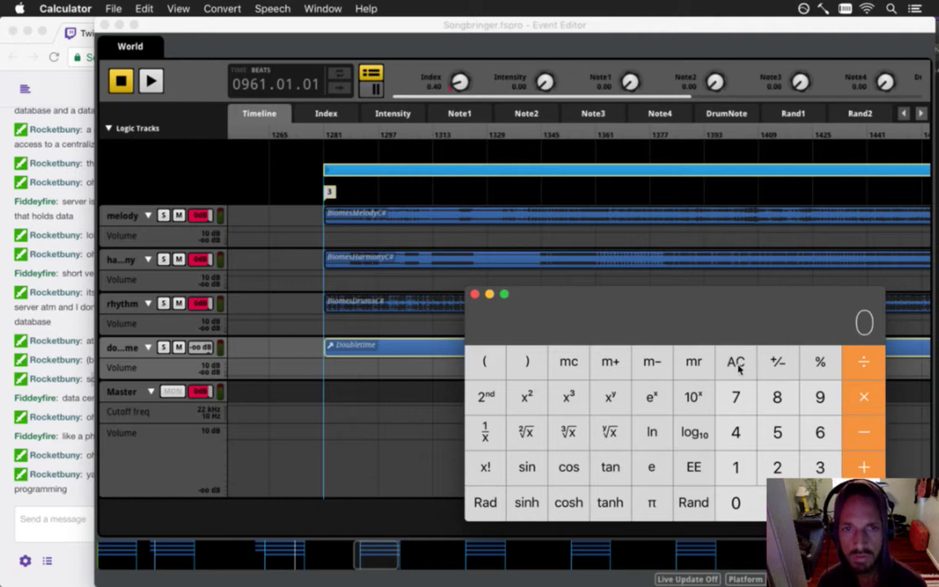
pyautogui.click(739, 456)
pyautogui.click(736, 466)
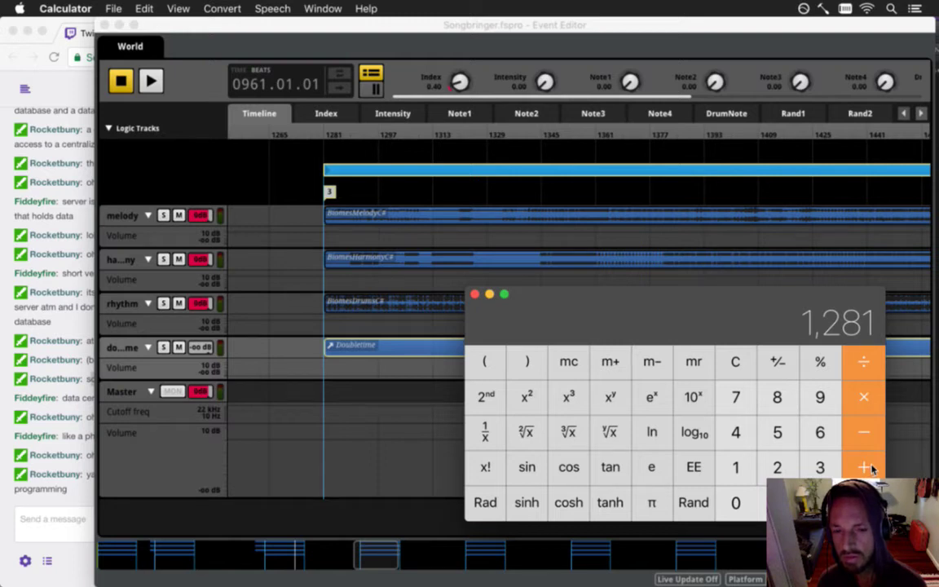
pyautogui.write('72')
pyautogui.press('Return')
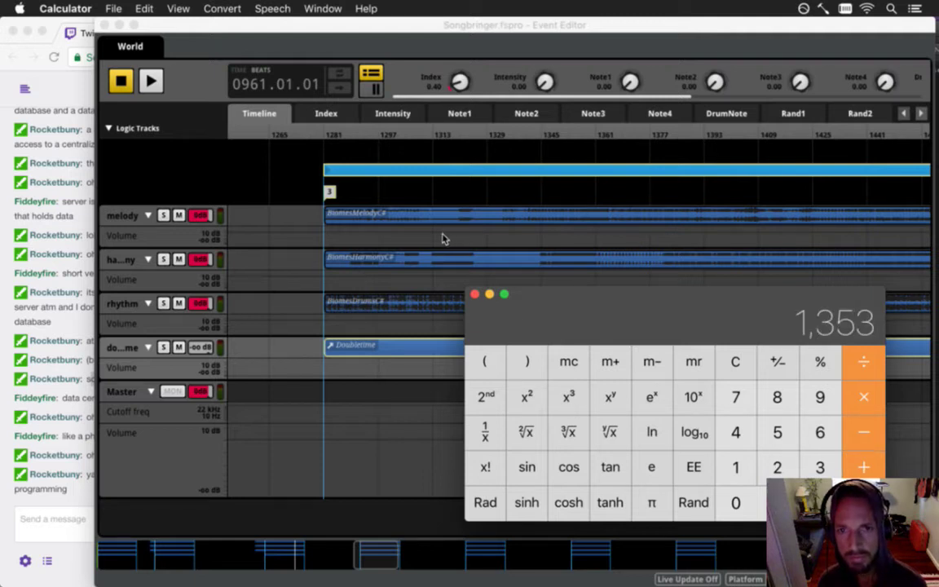
pyautogui.moveTo(344, 173); pyautogui.dragTo(586, 174)
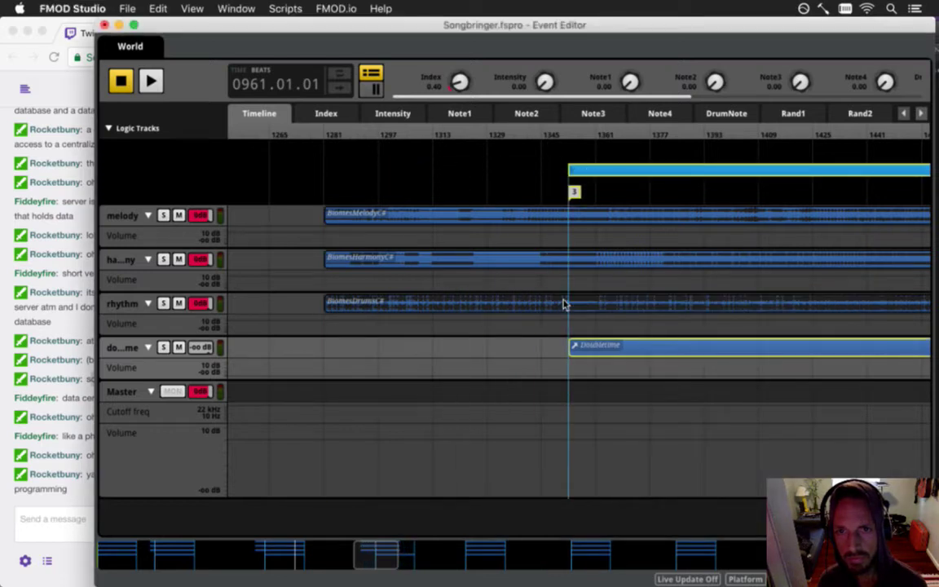
# - Extend the third section's melody and harmony instruments to the end of its loop region
pyautogui.moveTo(385, 562); pyautogui.dragTo(422, 562)
pyautogui.moveTo(547, 206); pyautogui.dragTo(506, 306)
pyautogui.moveTo(514, 222); pyautogui.dragTo(760, 228)
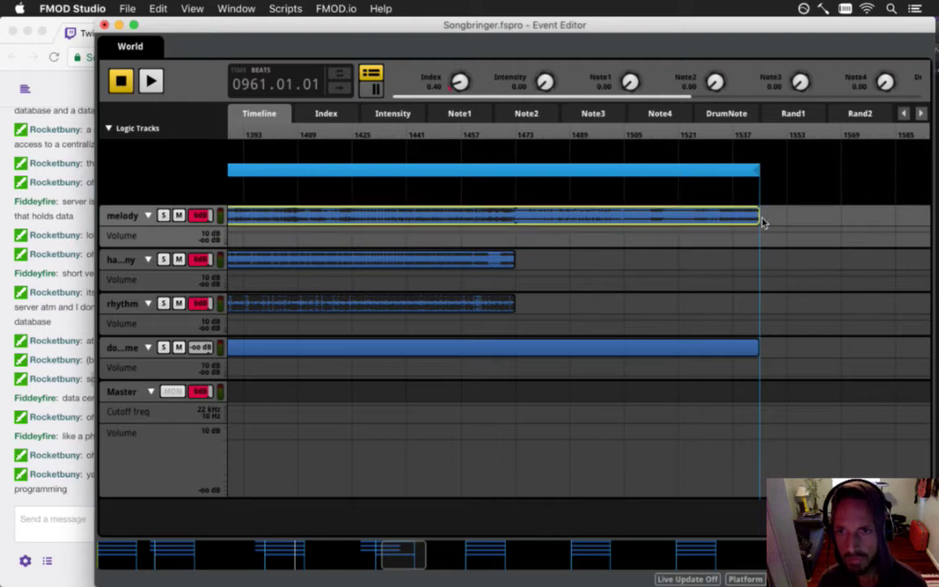
pyautogui.moveTo(515, 269); pyautogui.dragTo(759, 267)
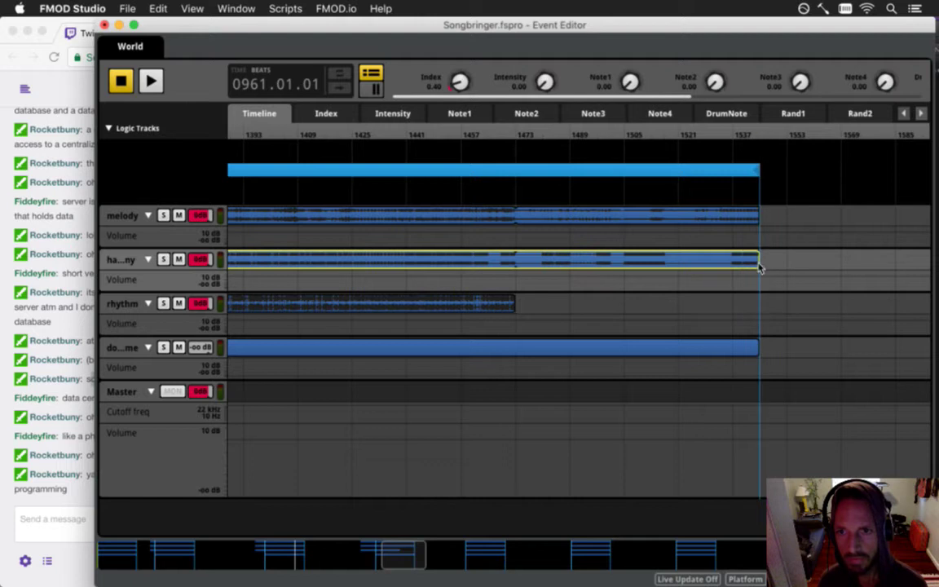
# - Extend the rhythm track's clip to the end of its loop region and play the timeline from about bar 1469
pyautogui.click(515, 306)
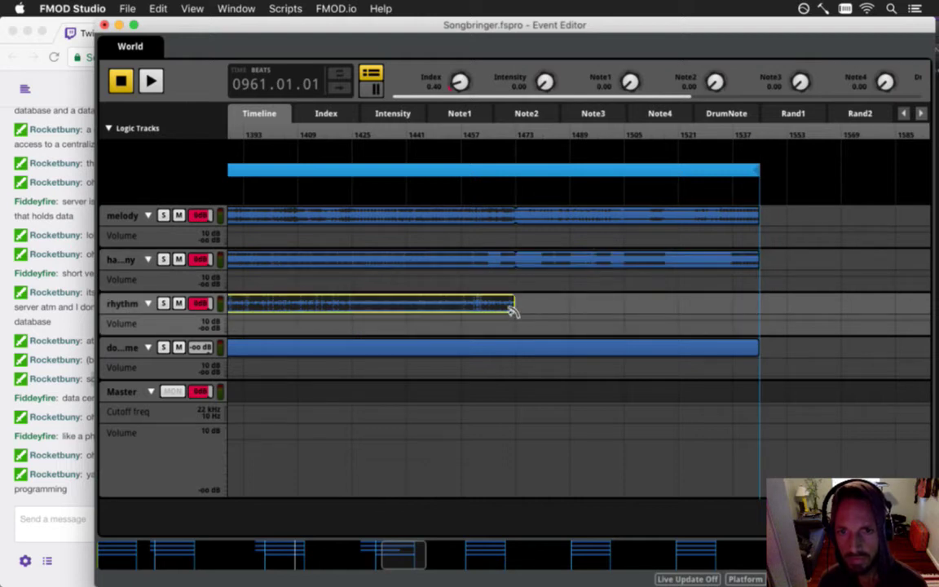
pyautogui.click(521, 306)
pyautogui.moveTo(514, 309); pyautogui.dragTo(750, 311)
pyautogui.click(503, 133)
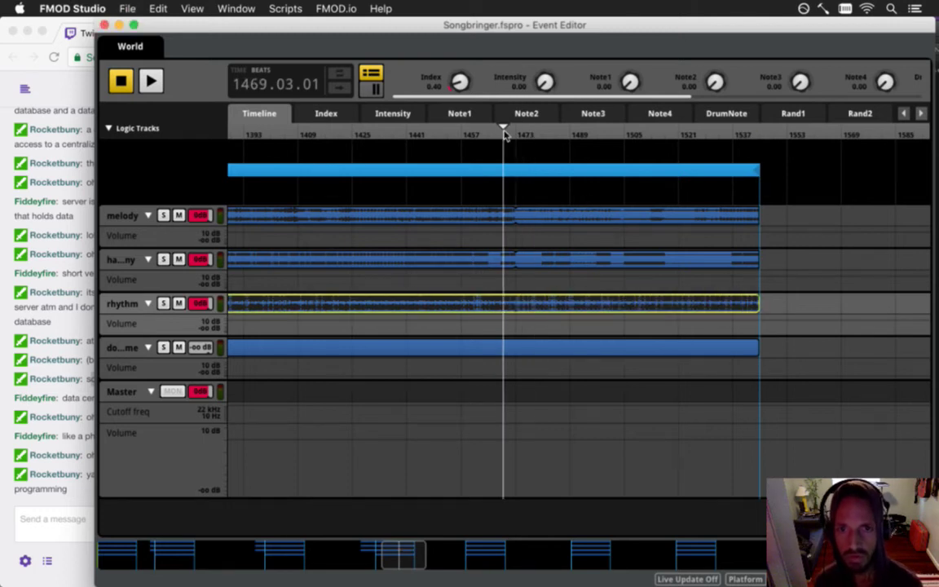
pyautogui.press('space')
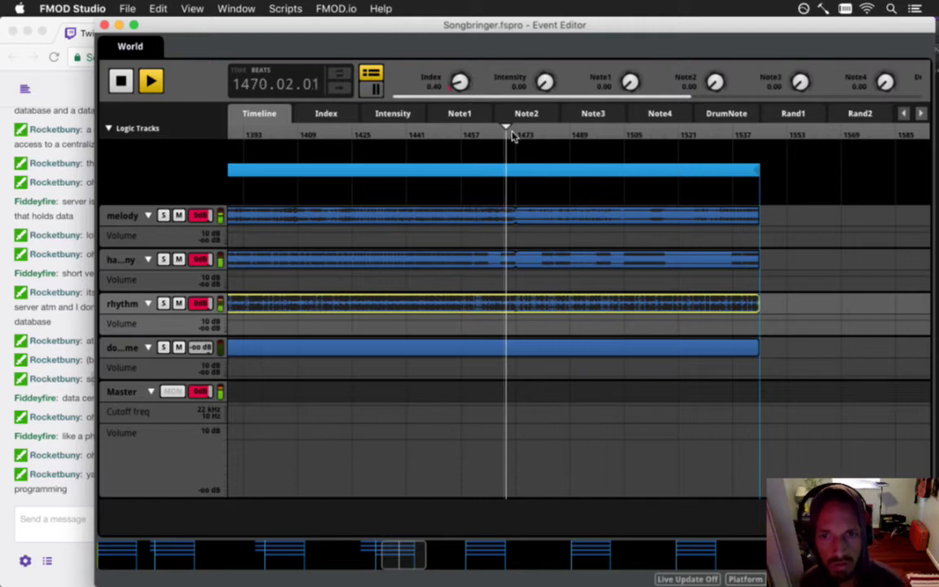
# - Switch to the Twitch chat in Chrome and read the latest message about native programming
pyautogui.click(80, 493)
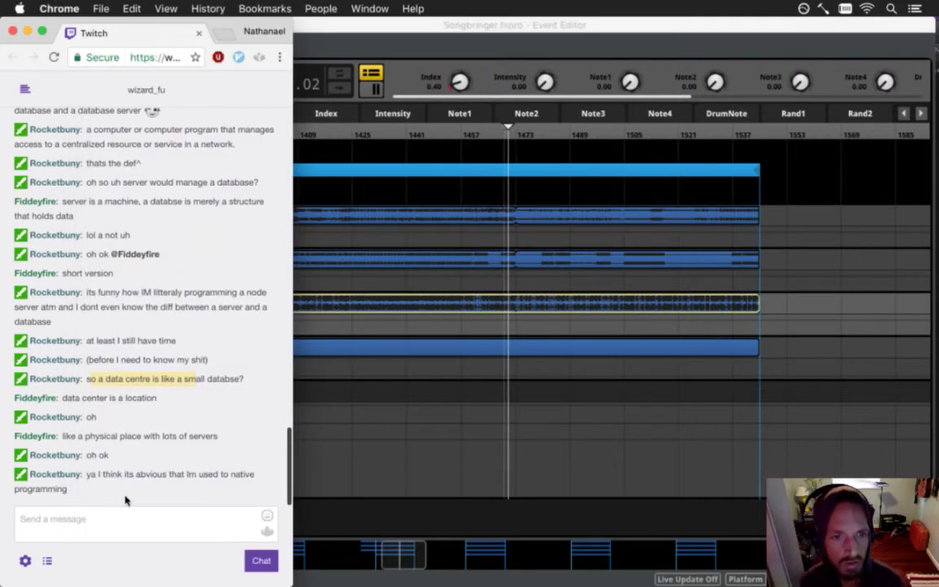
pyautogui.moveTo(96, 477); pyautogui.dragTo(117, 490)
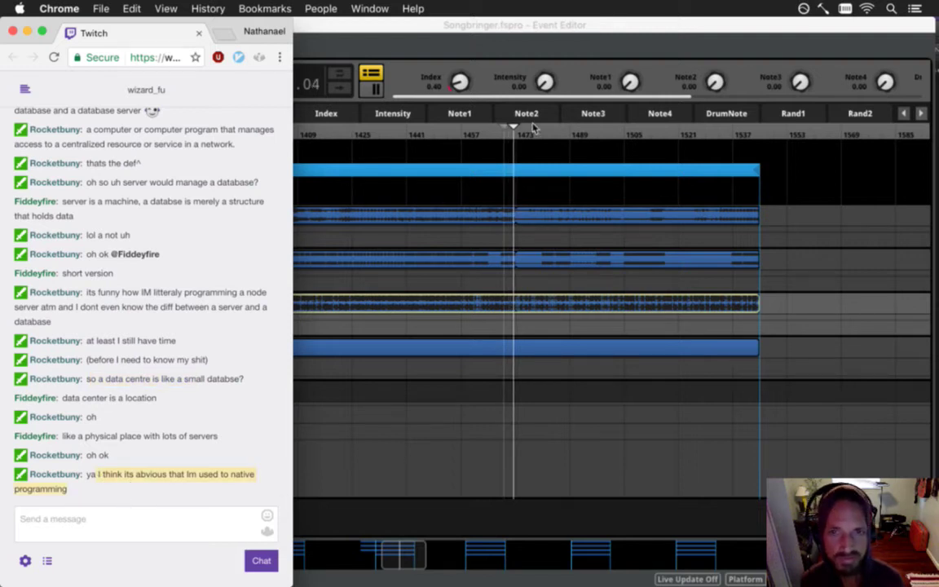
# - Return to FMOD Studio, stop playback and save the project
pyautogui.click(545, 41)
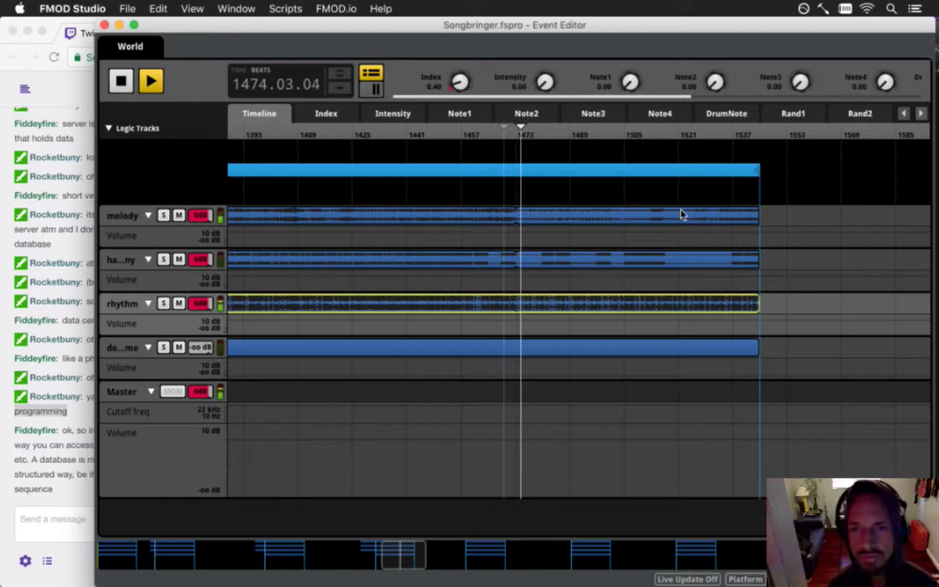
pyautogui.press('space')
pyautogui.press('super+s')
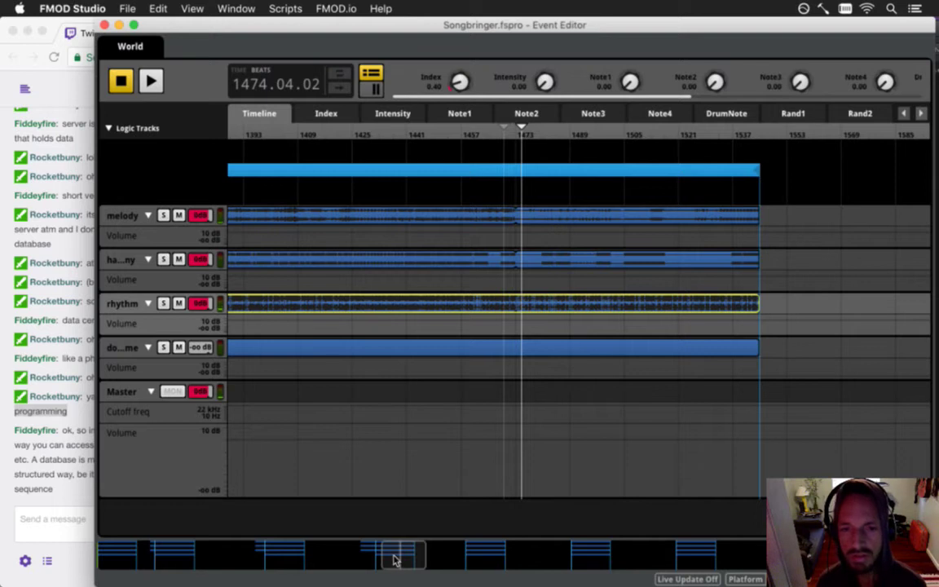
pyautogui.moveTo(394, 559)
pyautogui.mouseDown()
pyautogui.moveTo(375, 564)
pyautogui.moveTo(394, 565)
pyautogui.mouseUp()
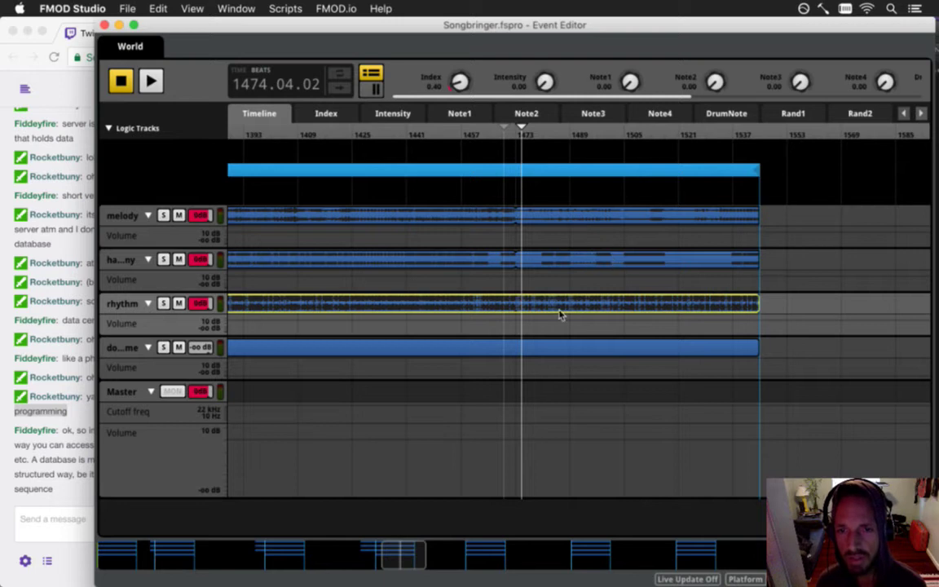
pyautogui.moveTo(409, 555); pyautogui.dragTo(415, 558)
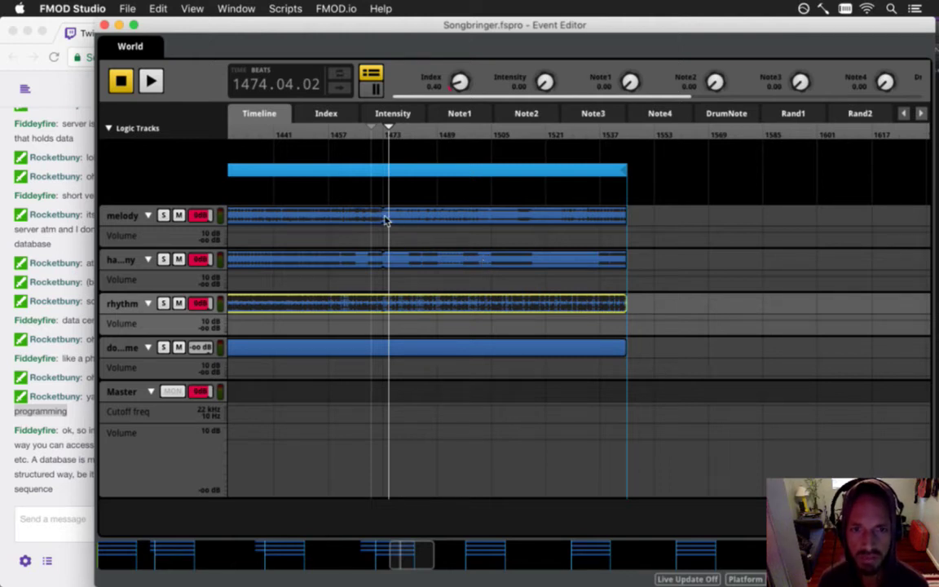
pyautogui.moveTo(374, 132)
pyautogui.mouseDown()
pyautogui.moveTo(423, 132)
pyautogui.moveTo(356, 137)
pyautogui.moveTo(433, 139)
pyautogui.moveTo(360, 137)
pyautogui.moveTo(410, 137)
pyautogui.mouseUp()
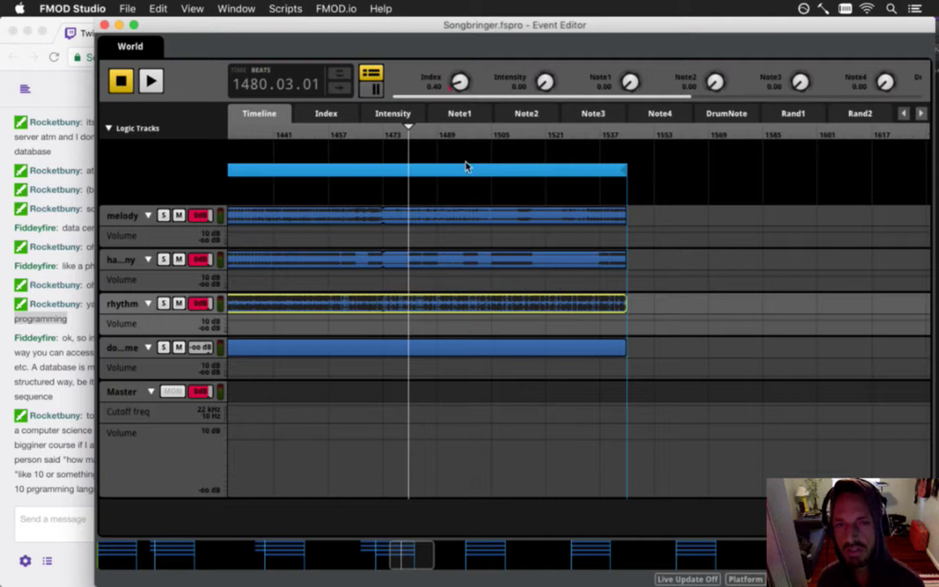
# - Switch to the Twitch chat in Chrome and read the new messages about databases and the computer science course
pyautogui.click(57, 471)
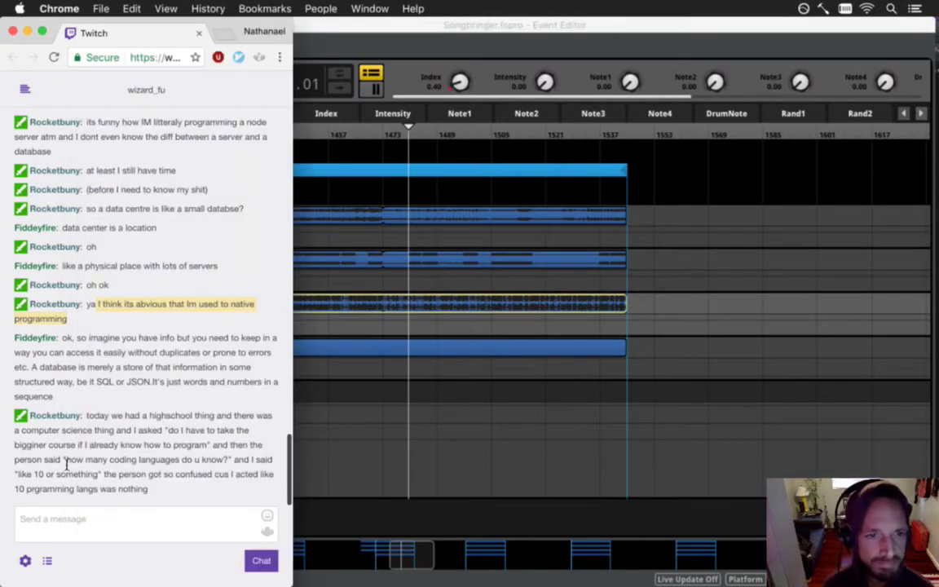
pyautogui.moveTo(88, 337); pyautogui.dragTo(128, 487)
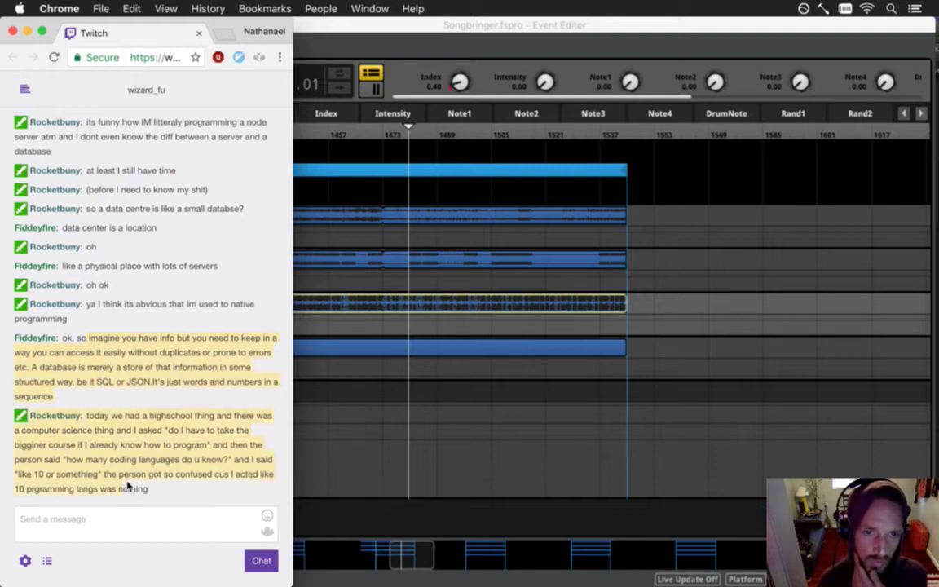
pyautogui.click(232, 487)
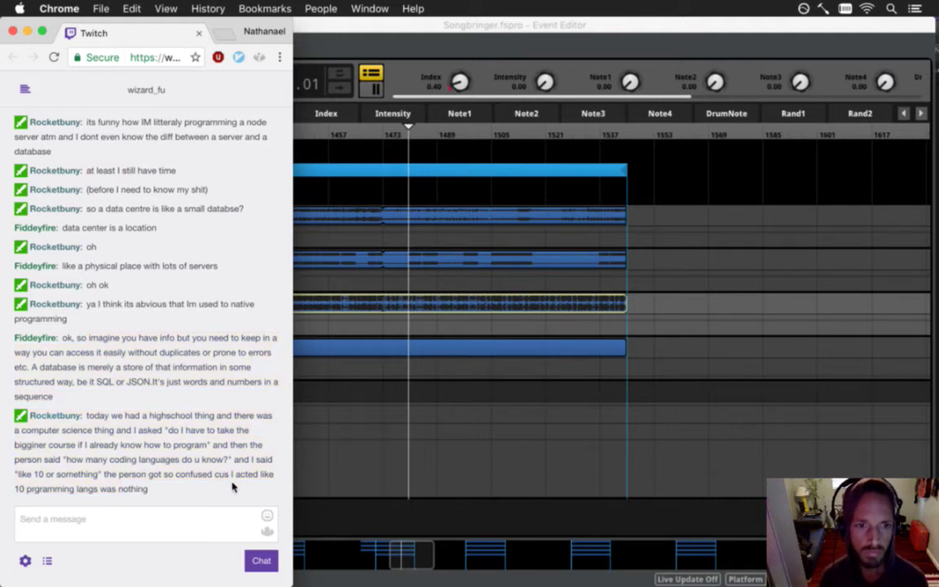
# - Switch back to FMOD Studio and save the Songbringer project again
pyautogui.click(367, 450)
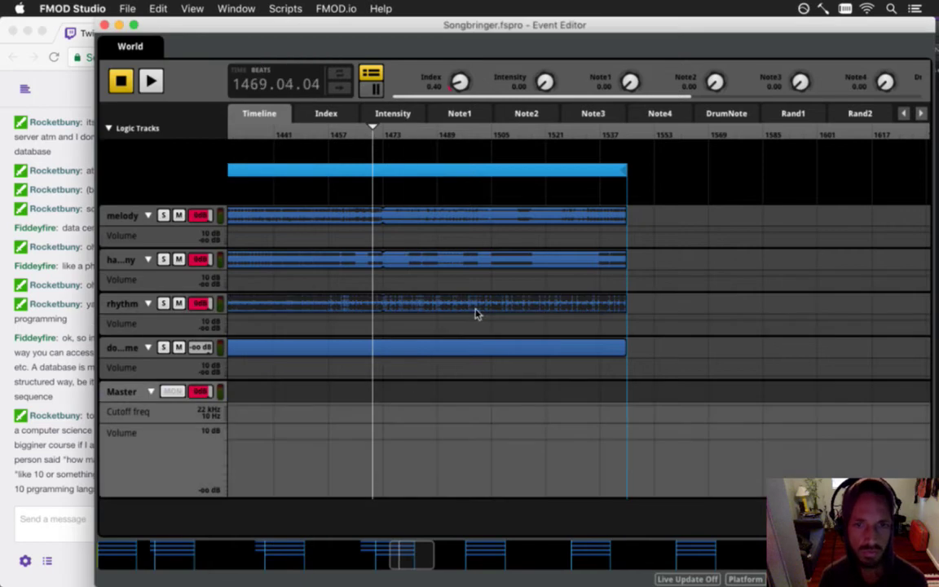
pyautogui.press('super+s')
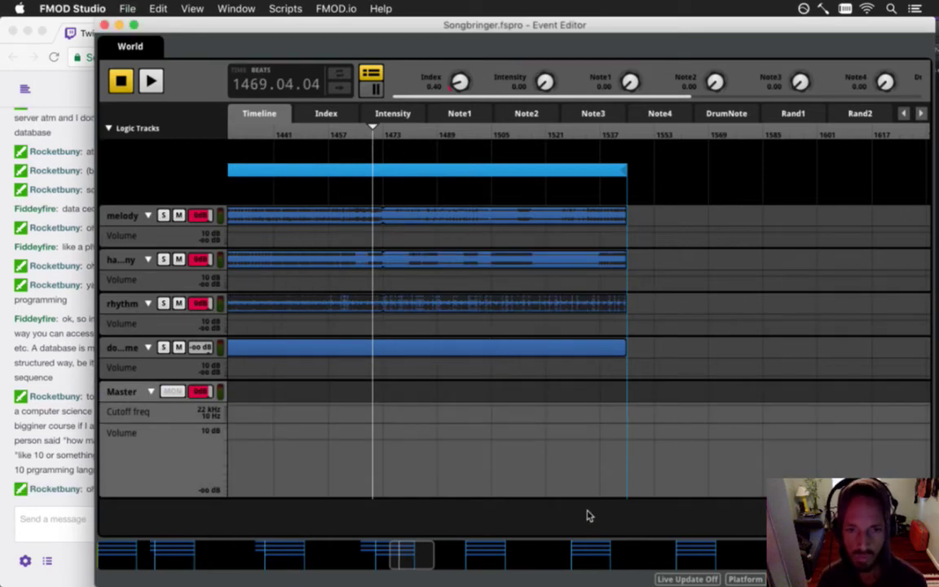
# - Select loop region 4 with its marker and the Doubletime clip, and move them together to start at bar 1889
pyautogui.moveTo(429, 551); pyautogui.dragTo(495, 555)
pyautogui.moveTo(246, 161); pyautogui.dragTo(283, 198)
pyautogui.moveTo(244, 345); pyautogui.dragTo(287, 354)
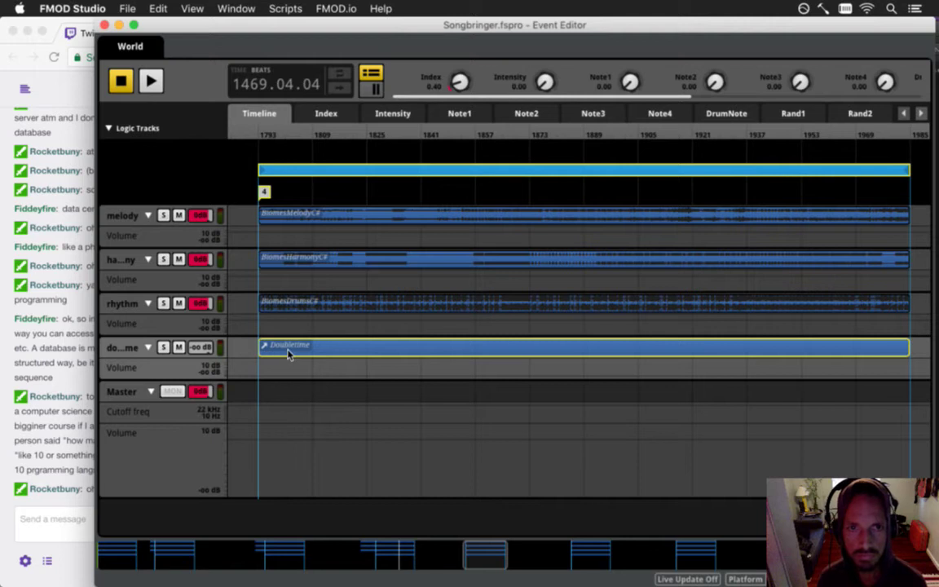
pyautogui.moveTo(287, 174); pyautogui.dragTo(608, 172)
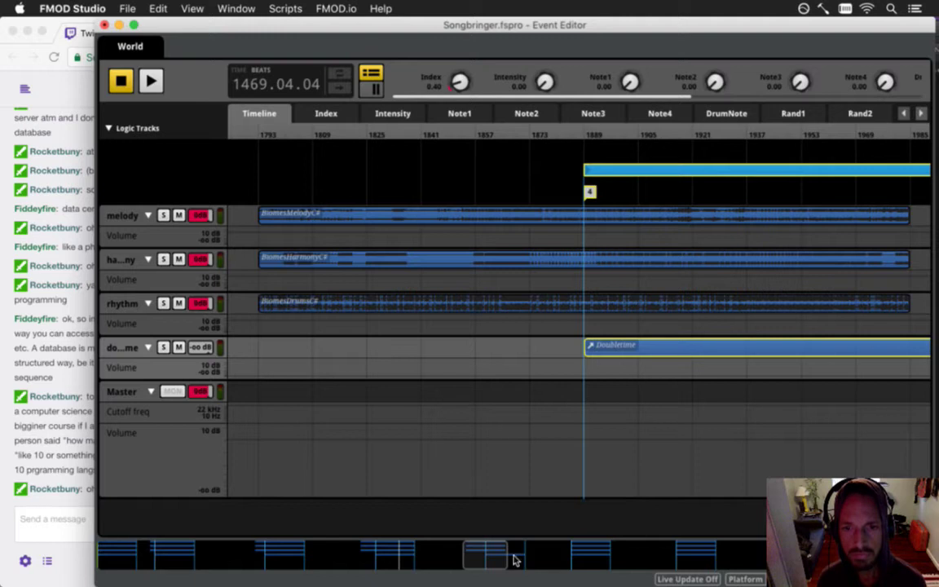
# - Extend section 4's melody, harmony and rhythm clips to the end of the moved loop region
pyautogui.moveTo(502, 556)
pyautogui.mouseDown()
pyautogui.moveTo(396, 560)
pyautogui.moveTo(531, 564)
pyautogui.moveTo(493, 561)
pyautogui.moveTo(501, 568)
pyautogui.moveTo(480, 558)
pyautogui.moveTo(503, 561)
pyautogui.mouseUp()
pyautogui.click(554, 217)
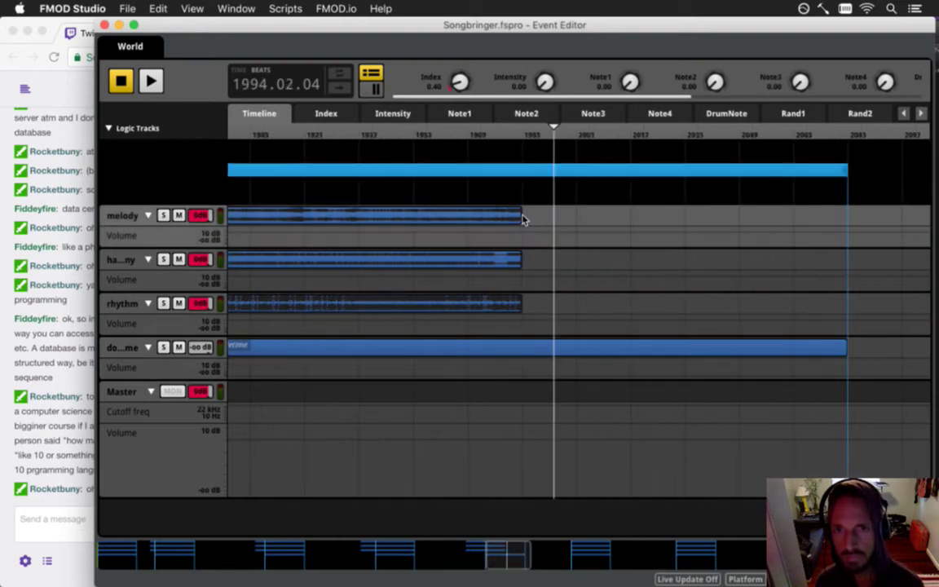
pyautogui.moveTo(520, 219); pyautogui.dragTo(847, 224)
pyautogui.moveTo(520, 264); pyautogui.dragTo(847, 263)
pyautogui.moveTo(523, 308); pyautogui.dragTo(599, 308)
pyautogui.moveTo(519, 307); pyautogui.dragTo(840, 308)
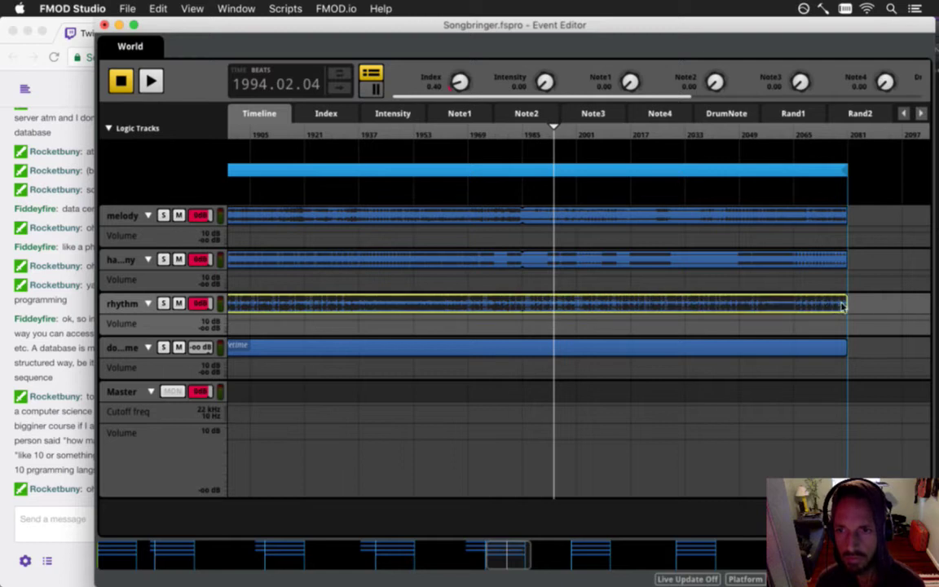
# - Select loop region 5 with its marker and the Doubletime clip, and move them together to start at about bar 2425
pyautogui.moveTo(503, 555); pyautogui.dragTo(580, 558)
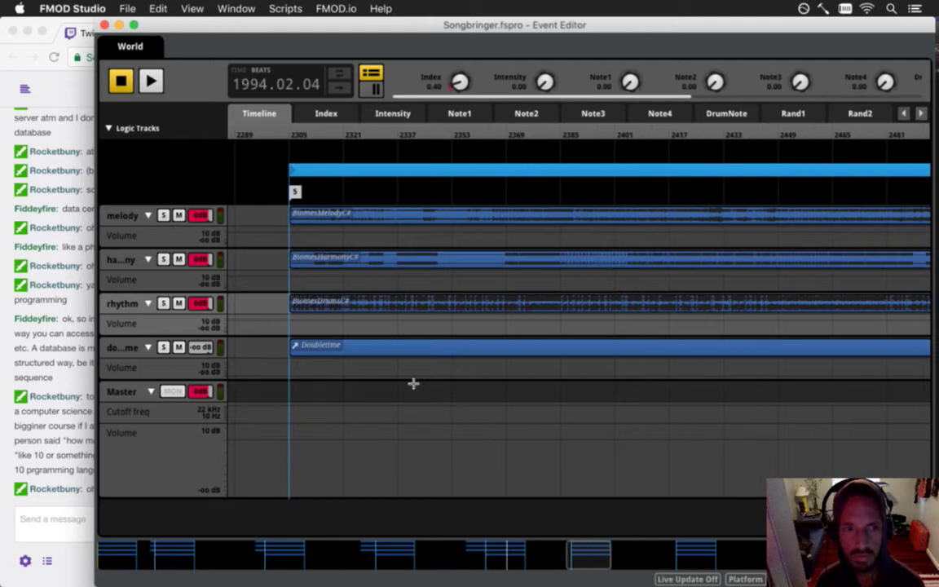
pyautogui.click(295, 171)
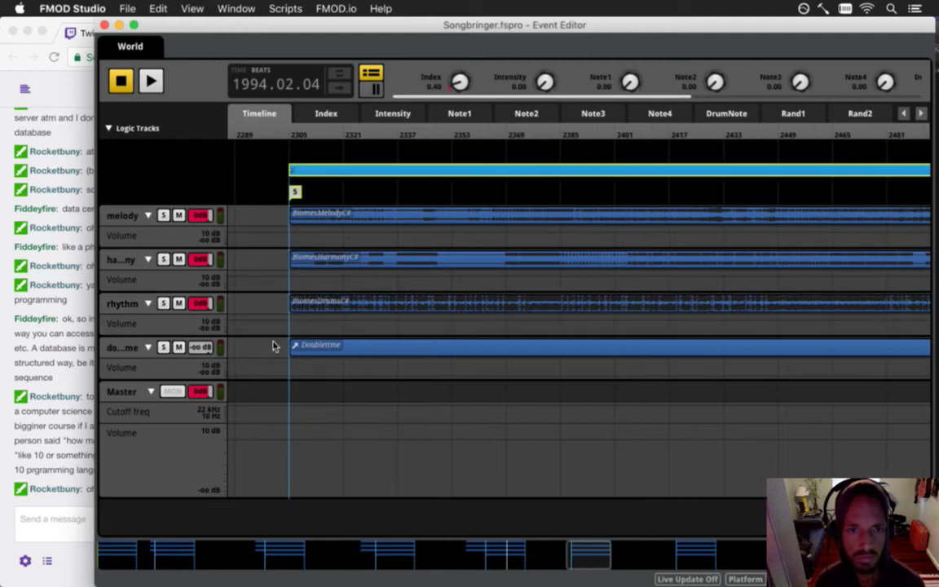
pyautogui.click(333, 352)
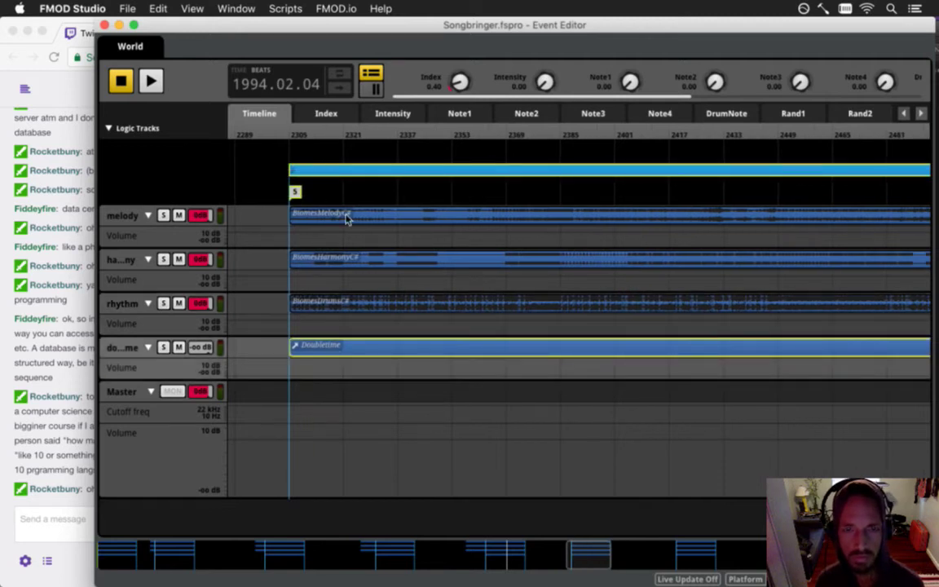
pyautogui.moveTo(322, 175); pyautogui.dragTo(730, 177)
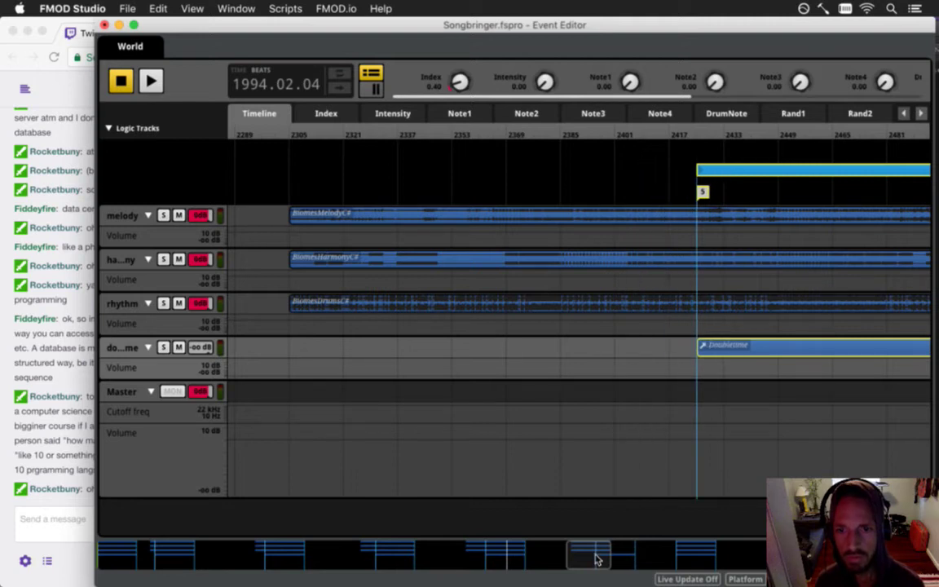
# - Extend section 5's melody, harmony and rhythm clips to the end of its loop region
pyautogui.moveTo(595, 558); pyautogui.dragTo(624, 560)
pyautogui.click(499, 229)
pyautogui.moveTo(480, 217); pyautogui.dragTo(833, 219)
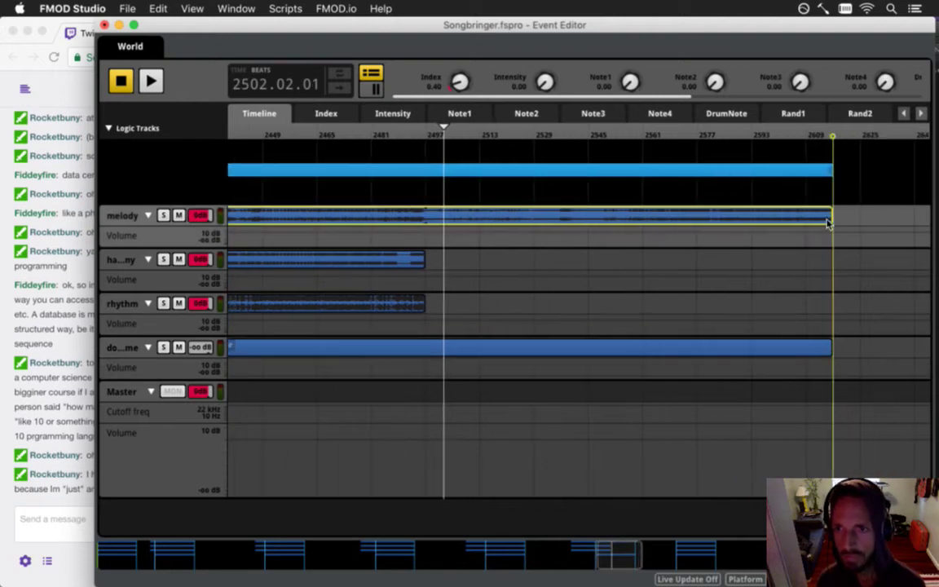
pyautogui.moveTo(419, 269); pyautogui.dragTo(833, 262)
pyautogui.moveTo(423, 309); pyautogui.dragTo(825, 308)
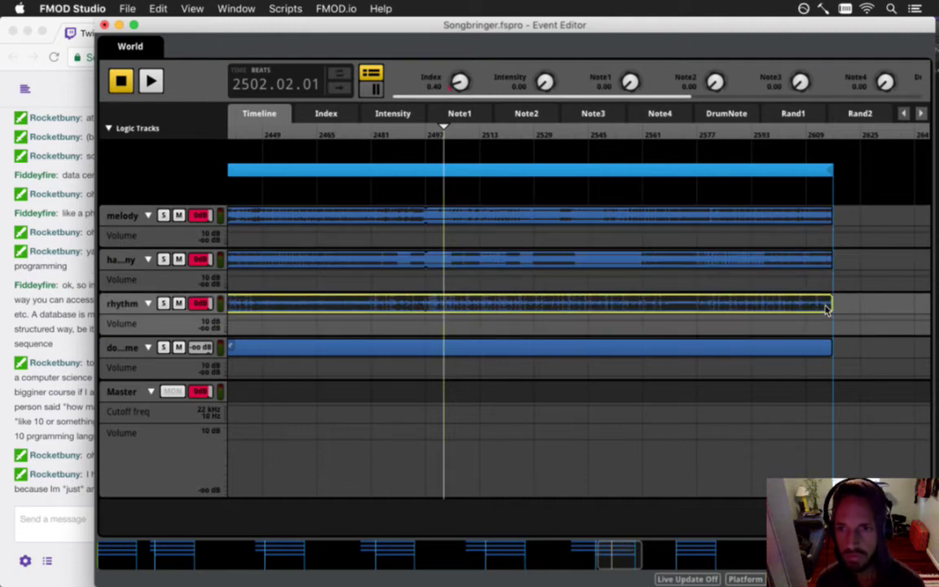
# - Read the new Twitch chat messages about learning to program in Chrome, and return to FMOD Studio
pyautogui.click(49, 489)
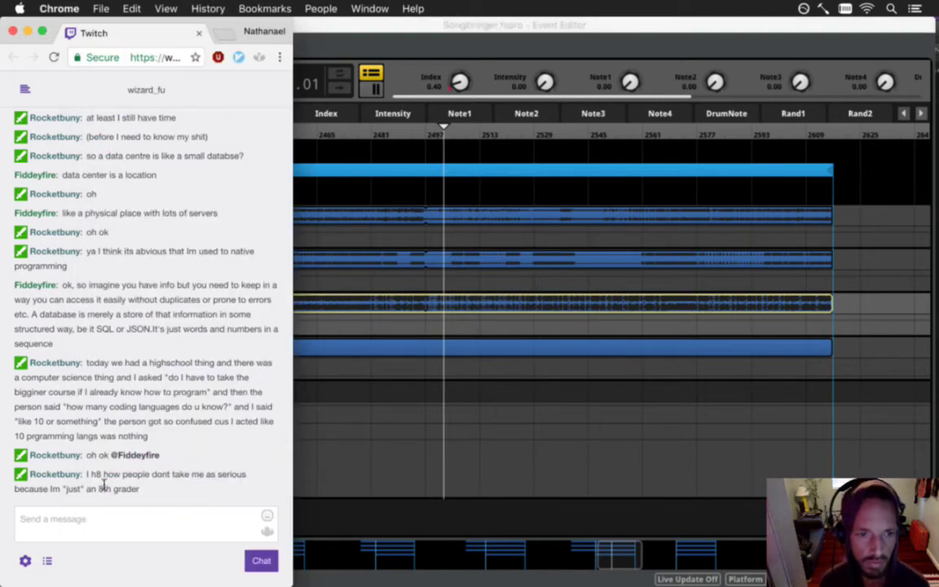
pyautogui.moveTo(97, 482); pyautogui.dragTo(122, 489)
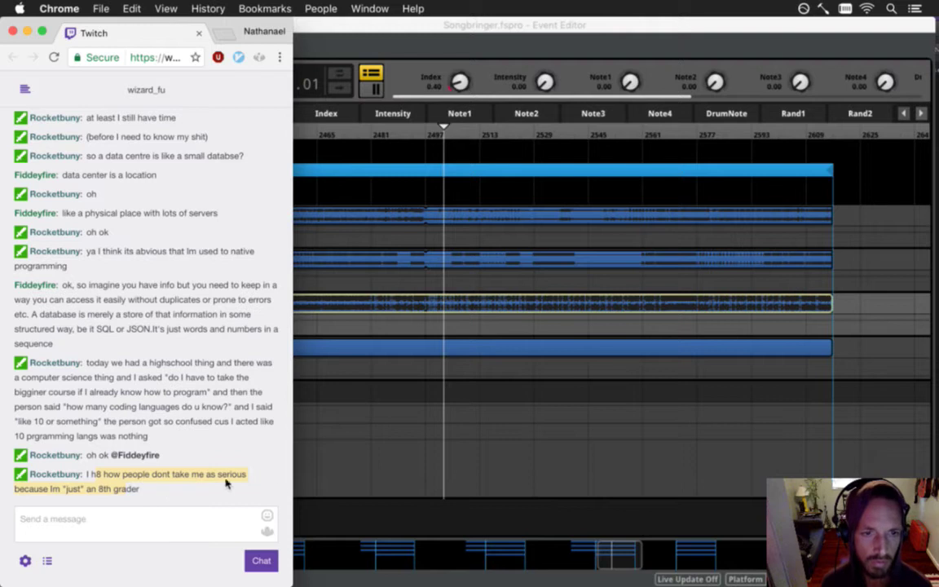
pyautogui.click(335, 479)
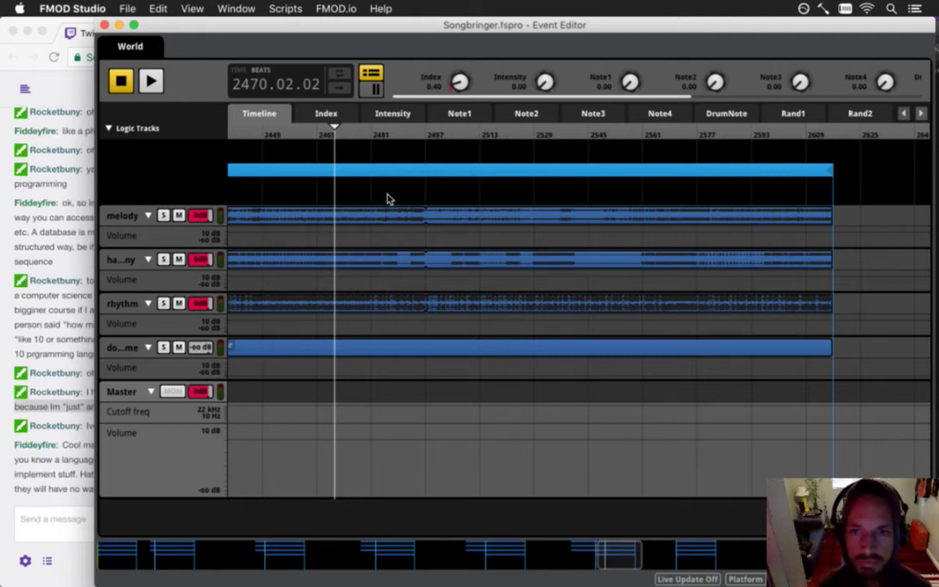
pyautogui.click(58, 473)
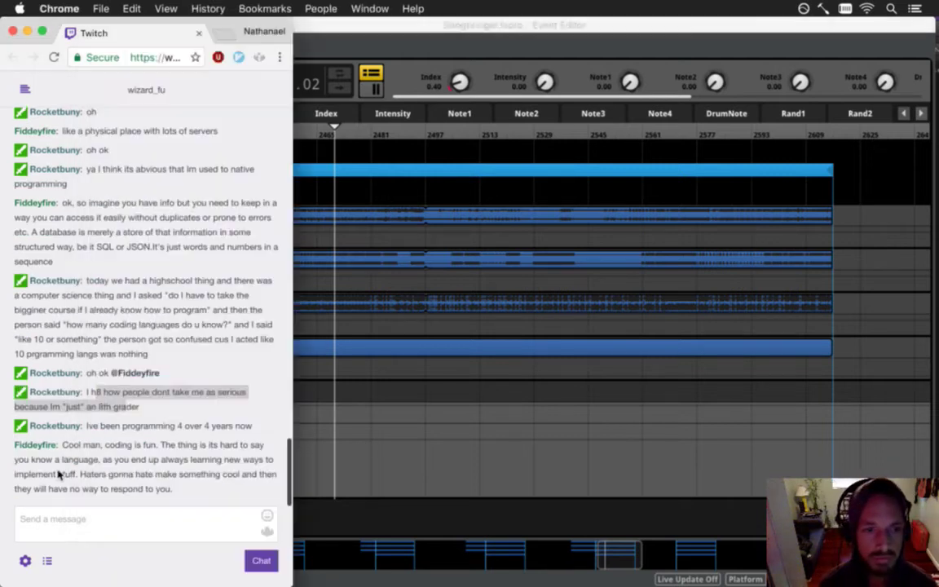
pyautogui.tripleClick(80, 448)
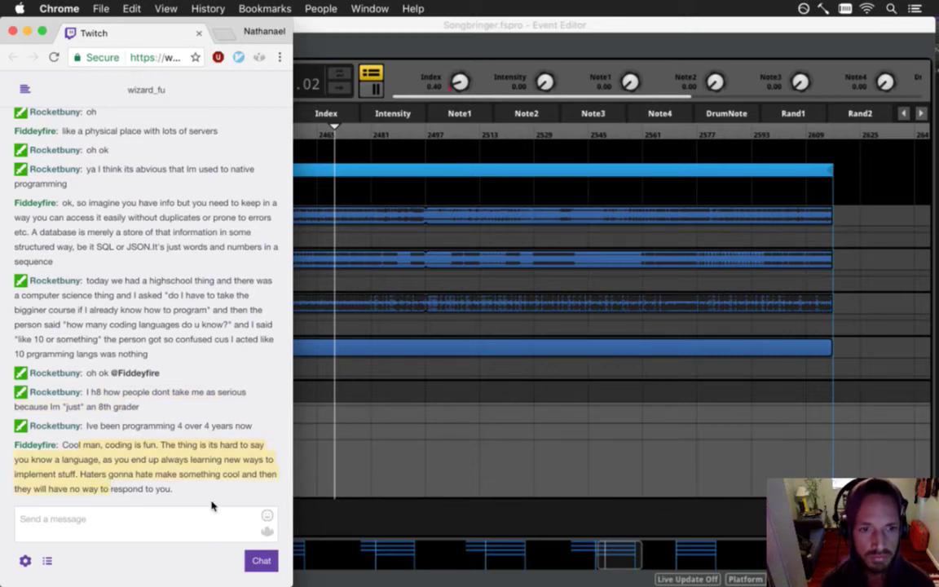
pyautogui.click(366, 466)
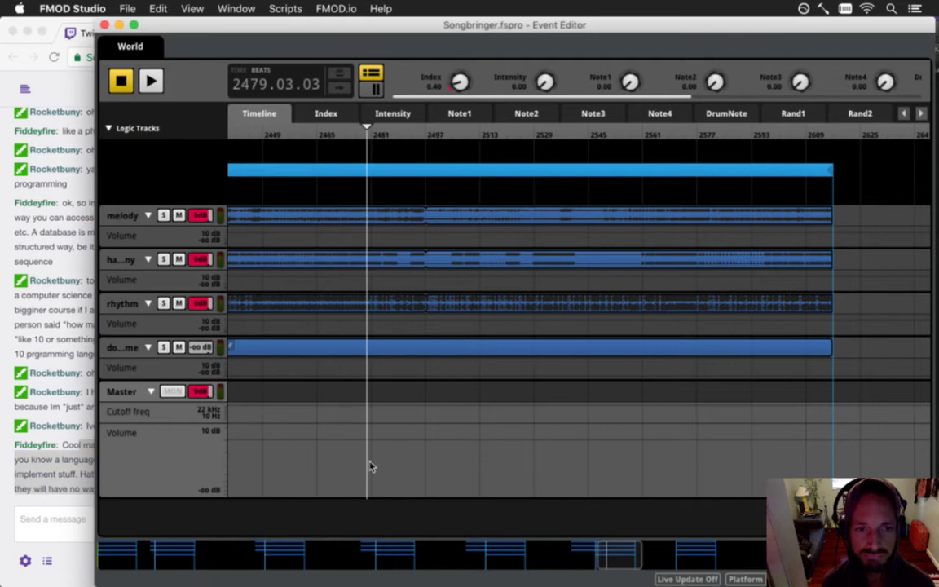
# - Move loop region 6, its marker and the Doubletime clip together so that they start at bar 2961
pyautogui.moveTo(623, 560); pyautogui.dragTo(697, 560)
pyautogui.click(575, 138)
pyautogui.moveTo(287, 152)
pyautogui.mouseDown()
pyautogui.moveTo(330, 187)
pyautogui.moveTo(896, 172)
pyautogui.moveTo(842, 174)
pyautogui.mouseUp()
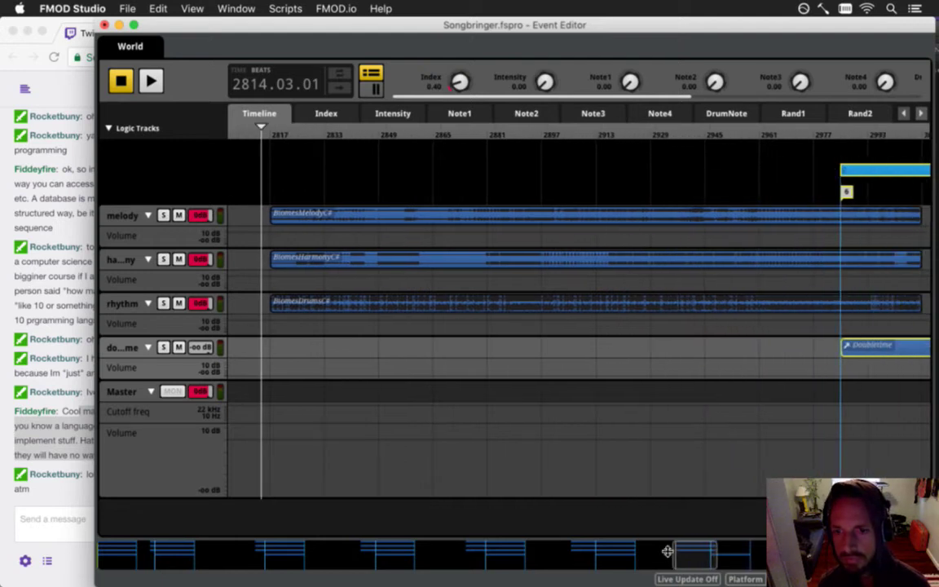
pyautogui.moveTo(690, 558)
pyautogui.mouseDown()
pyautogui.moveTo(719, 558)
pyautogui.moveTo(698, 559)
pyautogui.mouseUp()
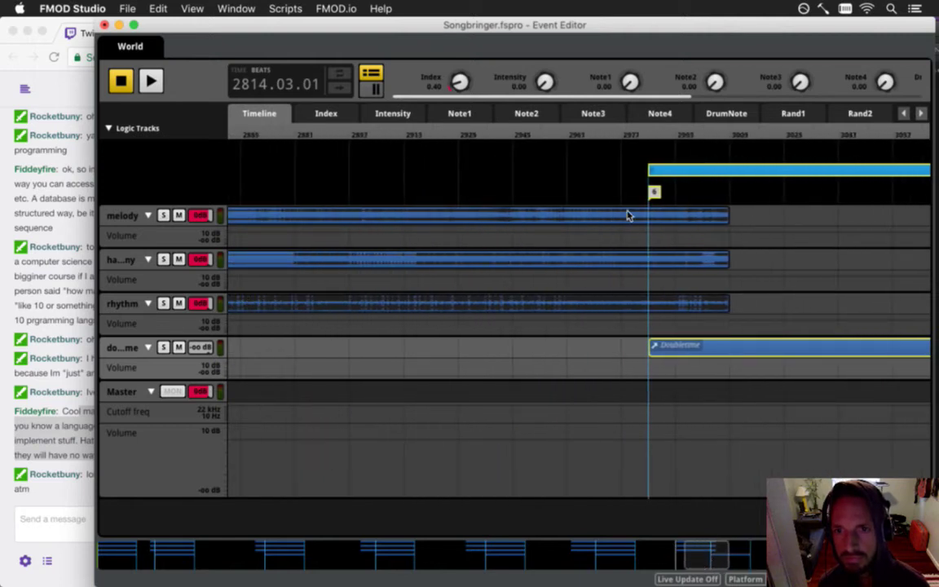
pyautogui.moveTo(662, 170); pyautogui.dragTo(585, 177)
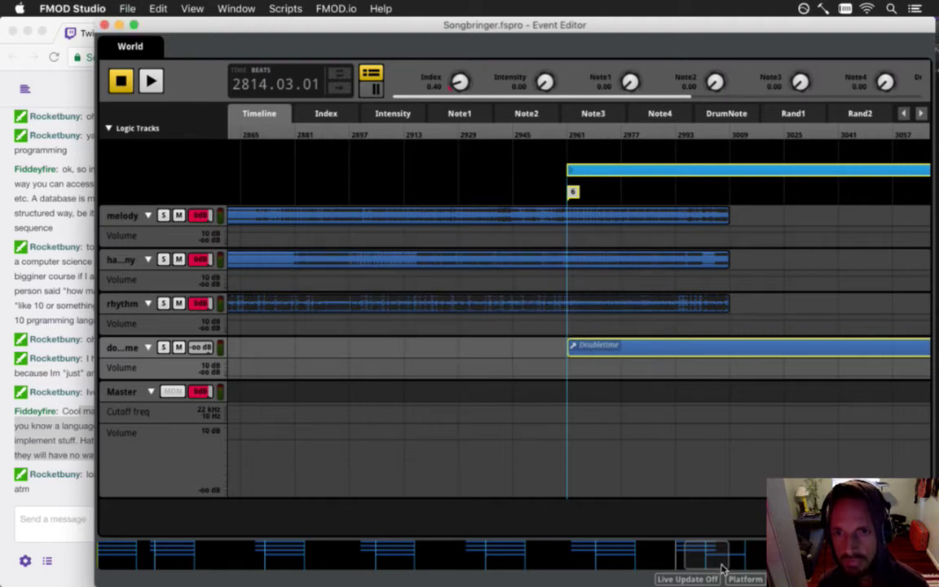
pyautogui.moveTo(707, 561); pyautogui.dragTo(734, 562)
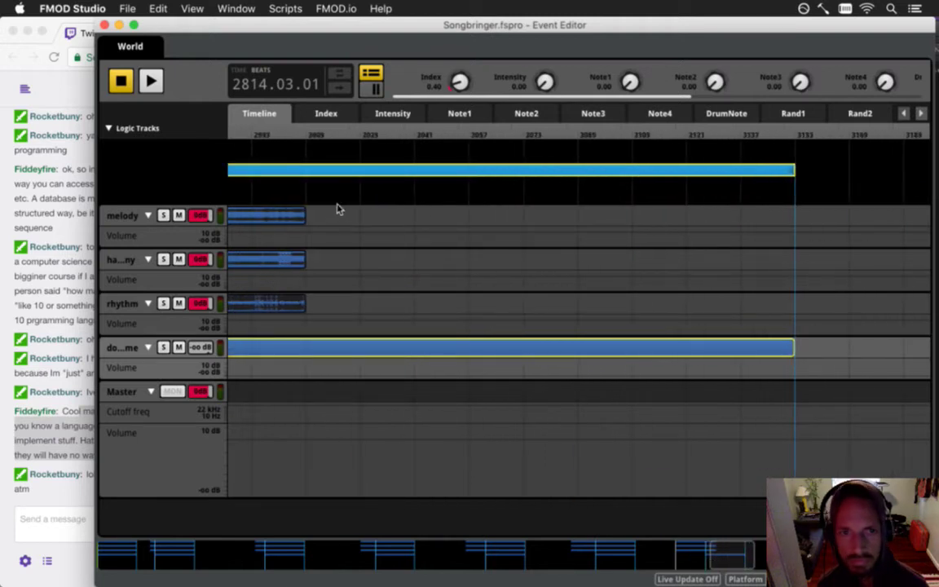
# - Extend section 6's melody, harmony and rhythm clips to the end of its loop region
pyautogui.moveTo(304, 225); pyautogui.dragTo(794, 227)
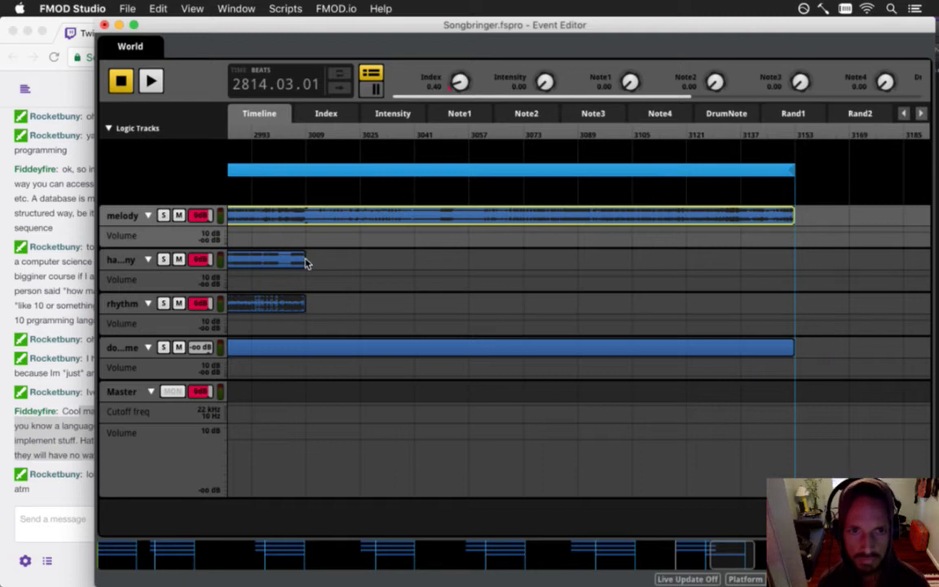
pyautogui.click(305, 260)
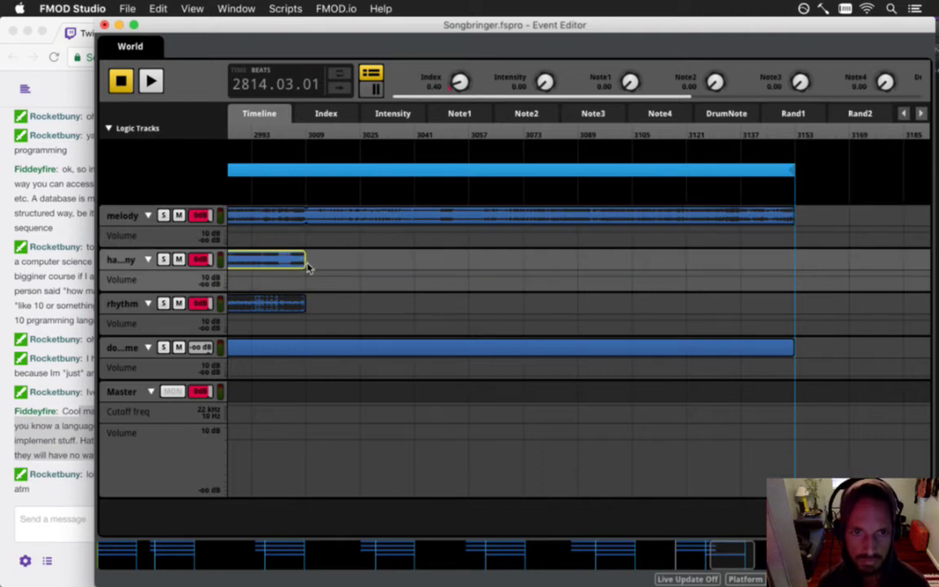
pyautogui.moveTo(303, 269); pyautogui.dragTo(787, 268)
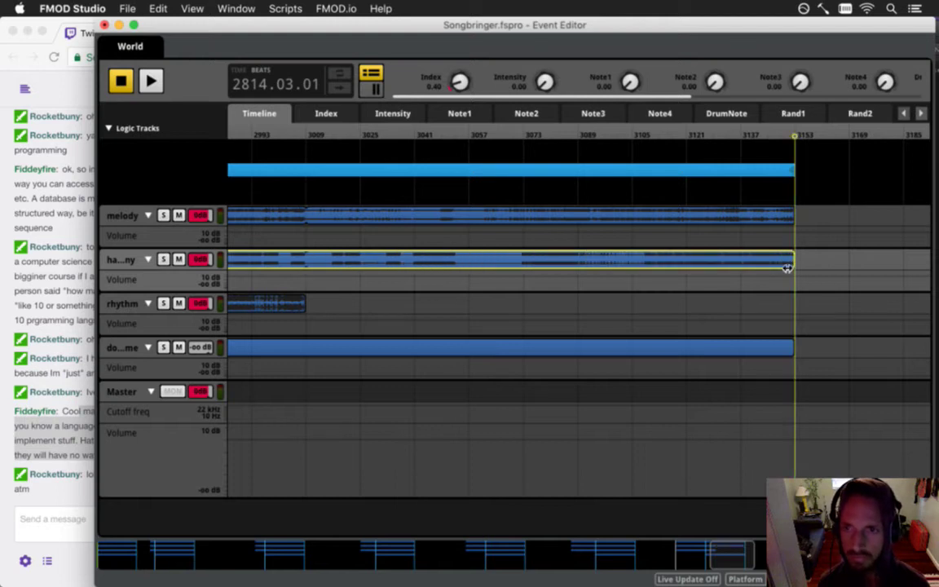
pyautogui.click(303, 305)
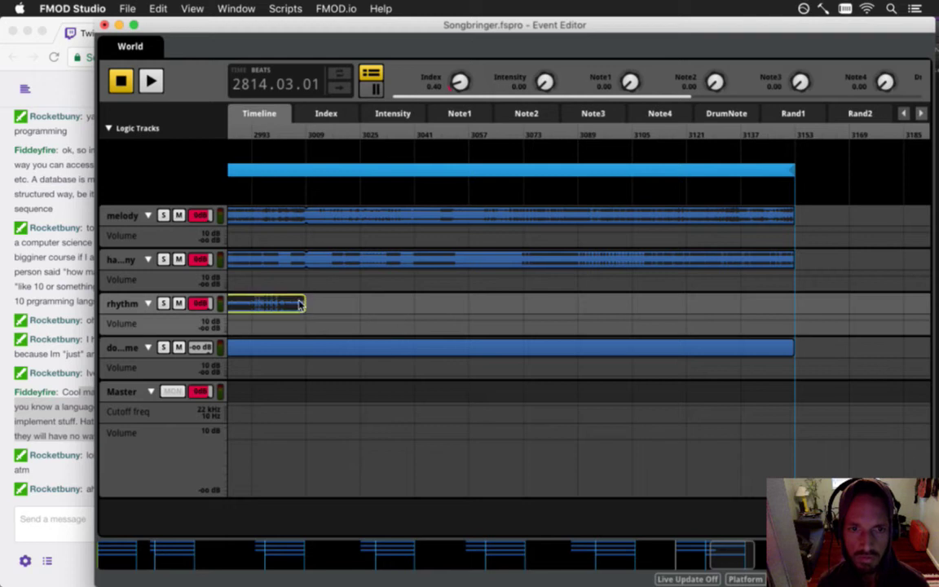
pyautogui.moveTo(306, 307); pyautogui.dragTo(785, 318)
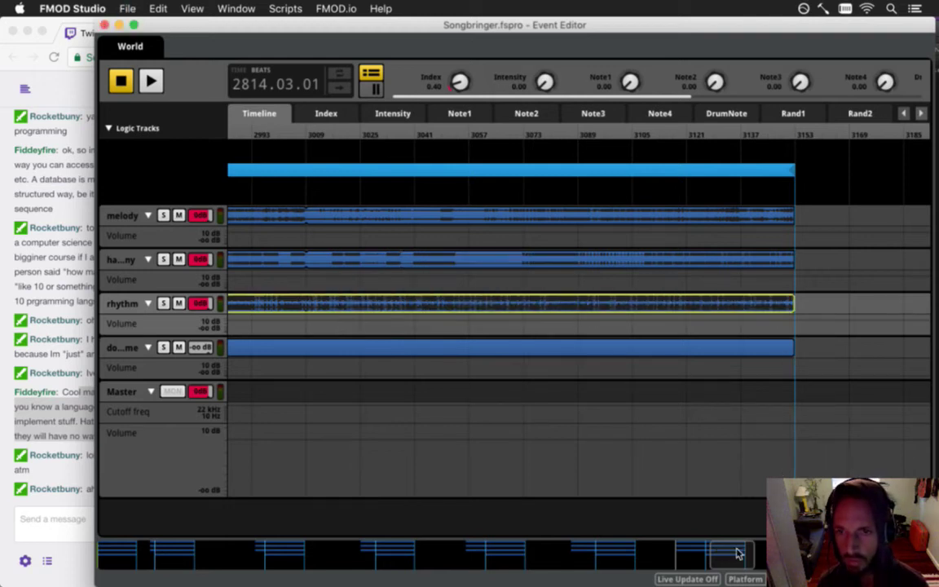
# - Move loop region 7, its marker and the Doubletime clip together so that they start at about bar 3497, and save the project
pyautogui.moveTo(737, 551); pyautogui.dragTo(791, 552)
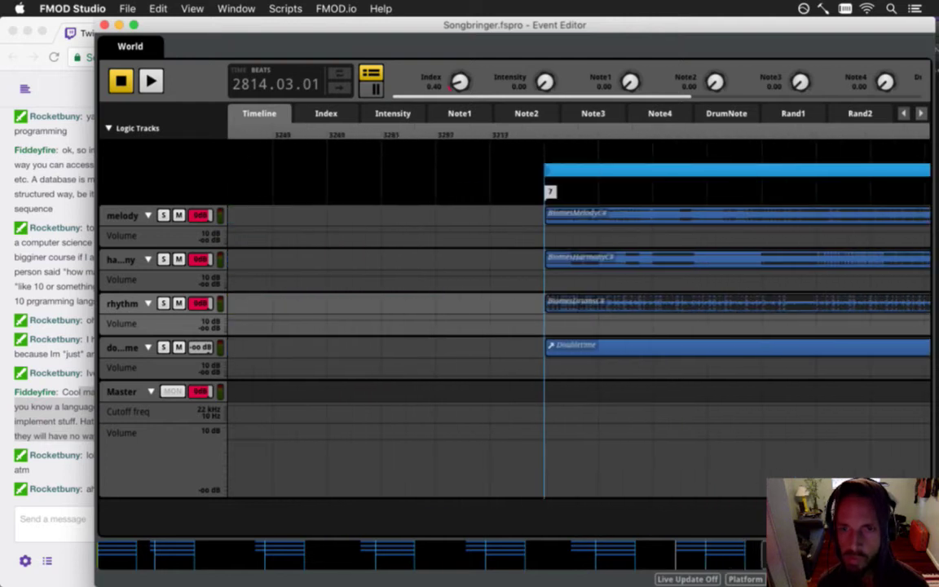
pyautogui.click(529, 166)
pyautogui.click(559, 347)
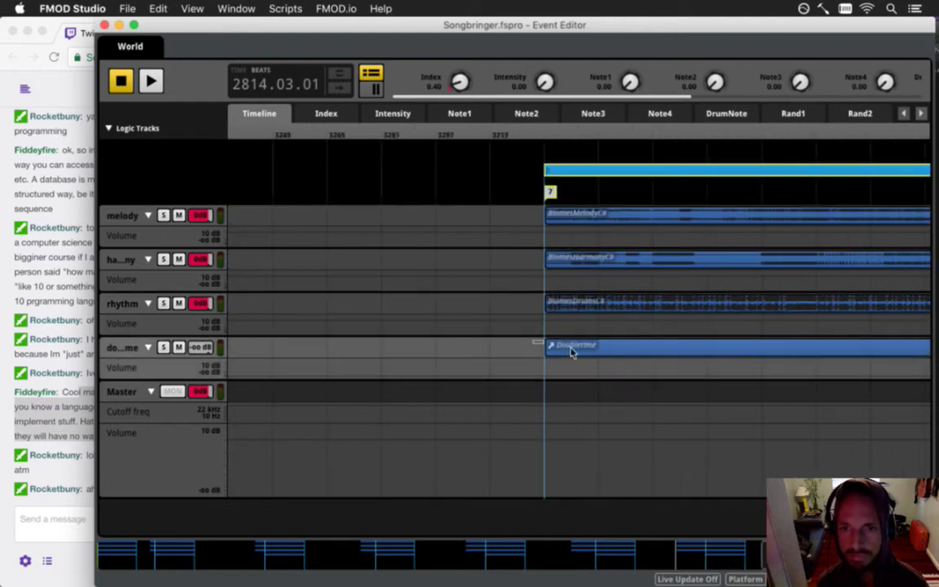
pyautogui.moveTo(561, 176)
pyautogui.mouseDown()
pyautogui.moveTo(936, 180)
pyautogui.moveTo(661, 173)
pyautogui.mouseUp()
pyautogui.press('super+s')
# - Show the timeline from bar 1 across all sections and audition the World event from the start with Index at 0.00
pyautogui.moveTo(747, 563); pyautogui.dragTo(82, 542)
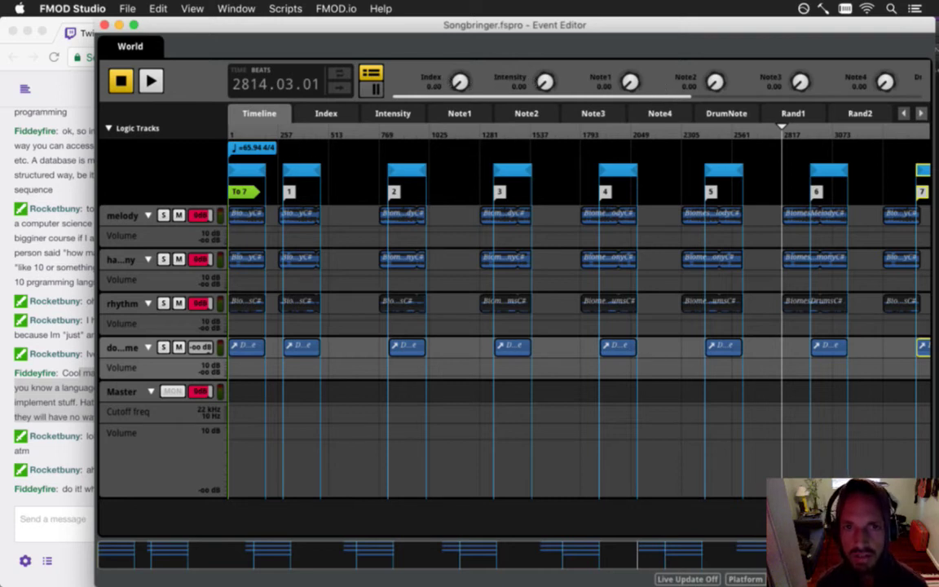
pyautogui.press('space')
pyautogui.press('space')
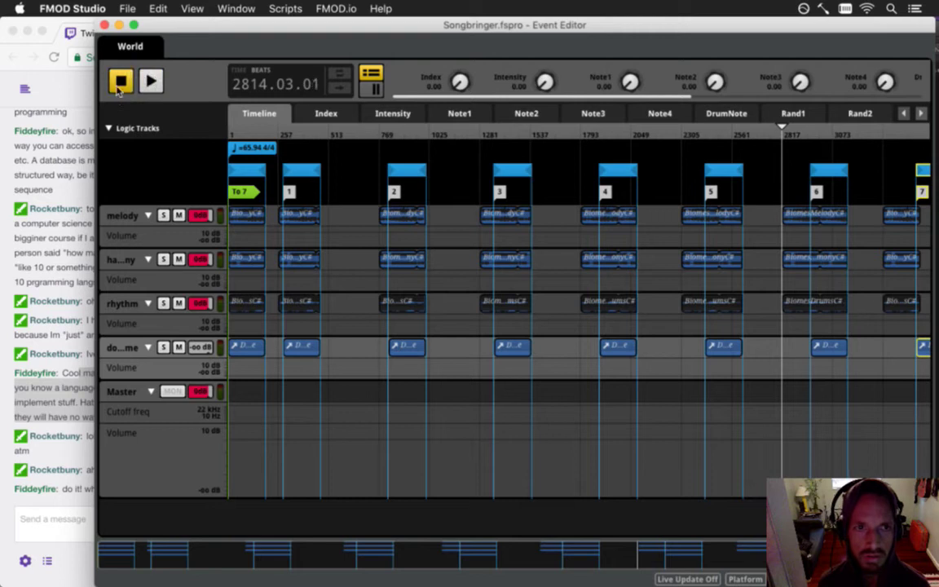
pyautogui.press('space')
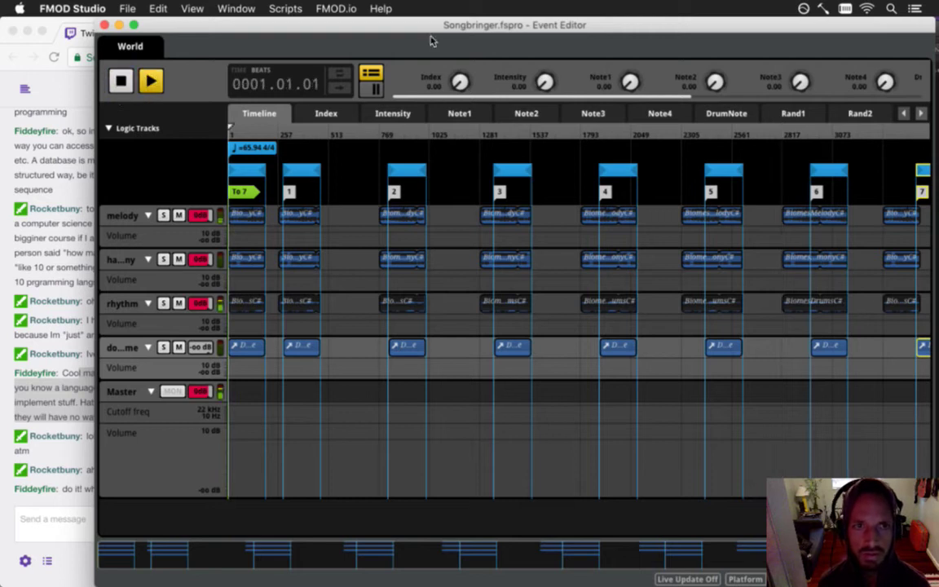
pyautogui.press('space')
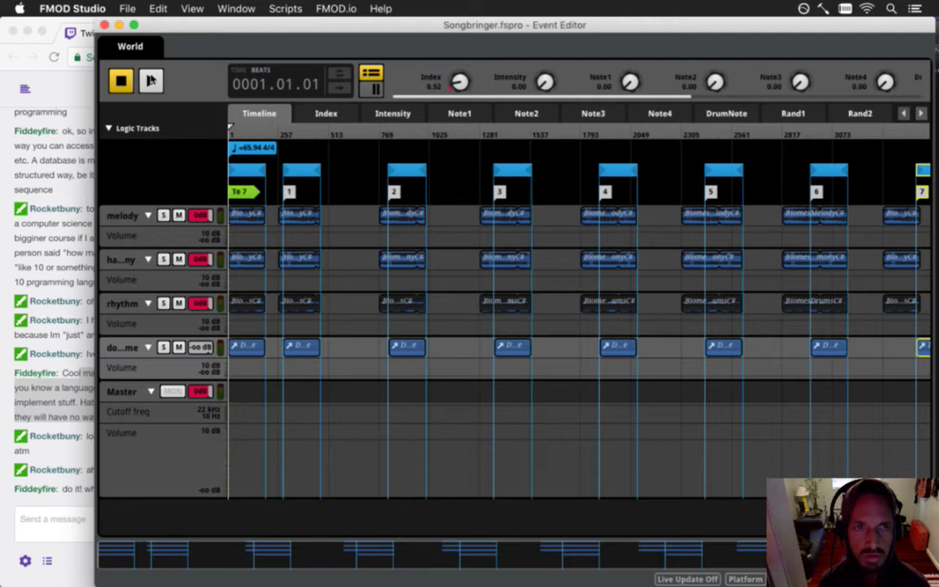
# - Audition the event with Index at 0.52, check the Twitch chat in Chrome, and return to FMOD Studio to stop and rewind playback
pyautogui.click(149, 79)
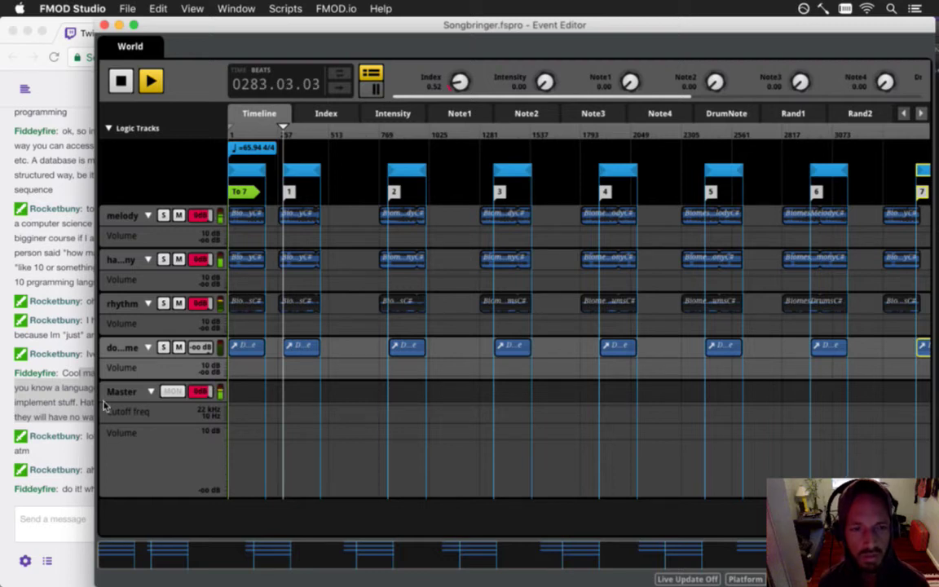
pyautogui.click(75, 438)
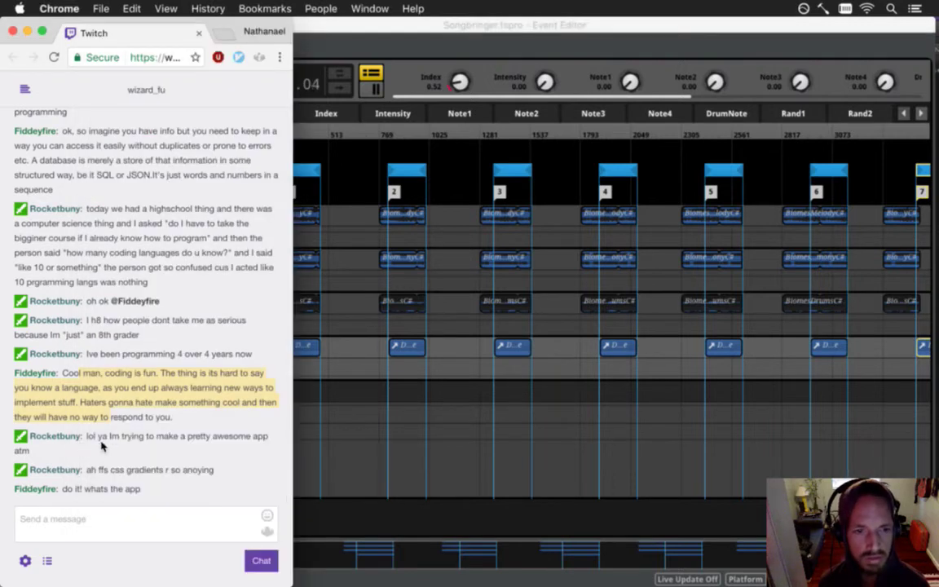
pyautogui.press('super+Tab')
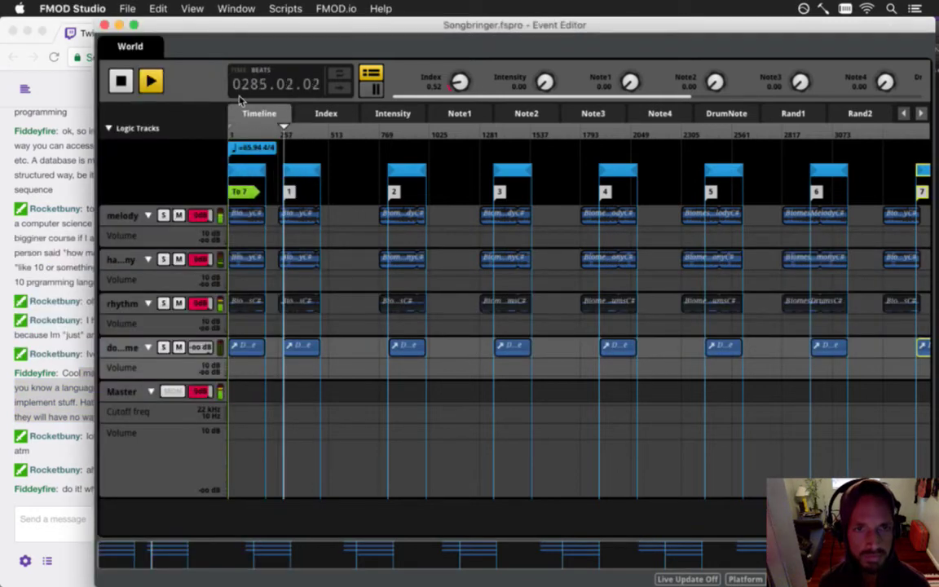
pyautogui.click(120, 82)
pyautogui.click(127, 85)
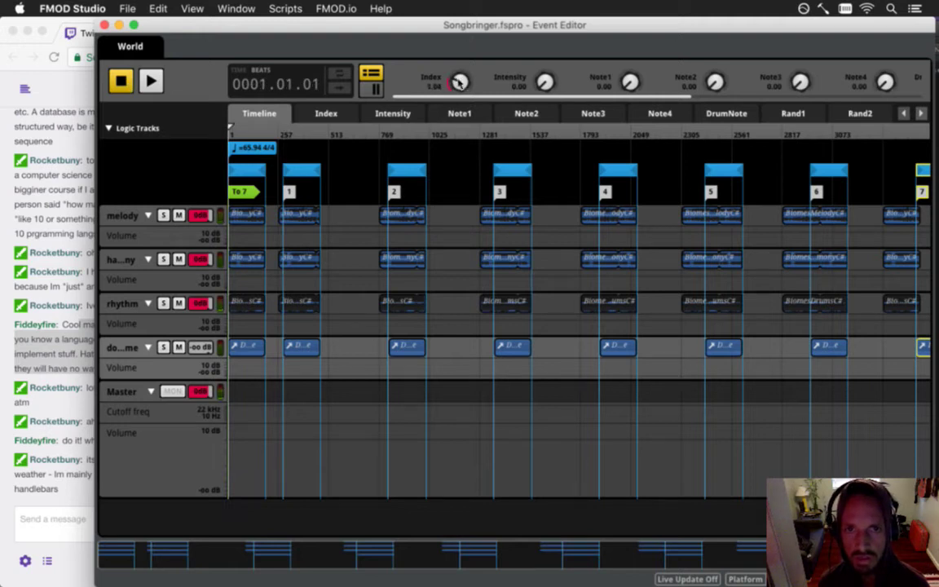
# - Audition the event's jumps to other sections from the start with Index at 1.04 and at 3.50
pyautogui.click(149, 80)
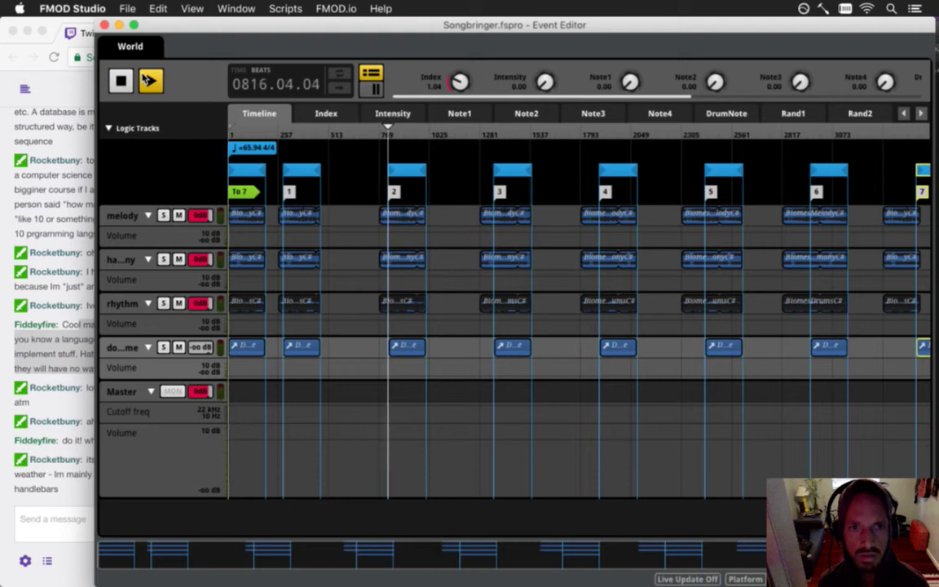
pyautogui.click(120, 80)
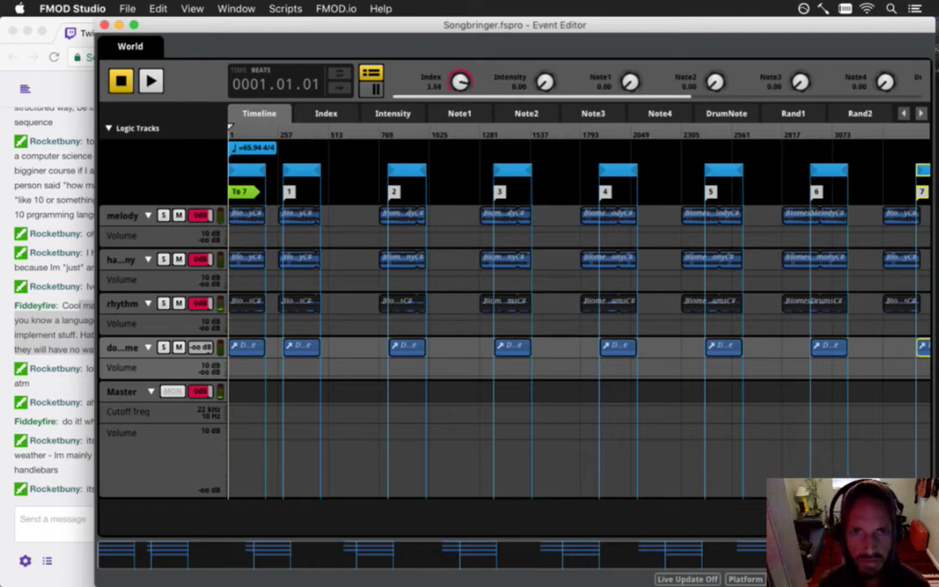
pyautogui.click(151, 80)
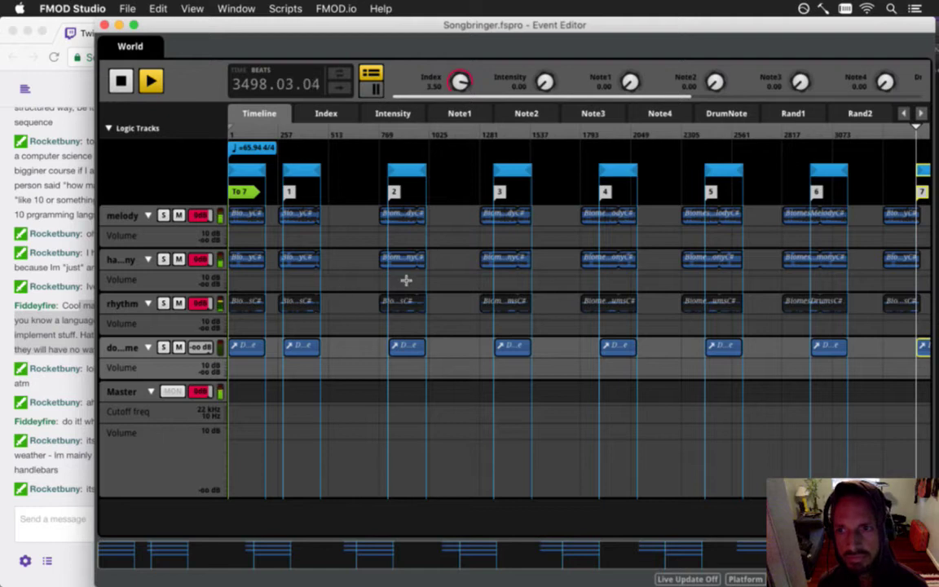
pyautogui.press('space')
# - Extend section 7's melody, harmony and rhythm clips to the end of its loop region, and save the project
pyautogui.moveTo(621, 555); pyautogui.dragTo(765, 551)
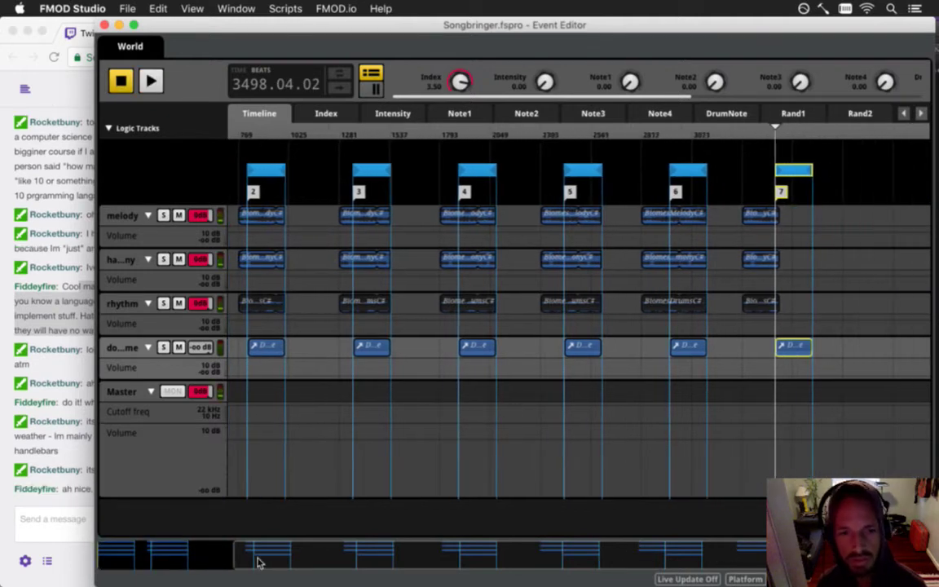
pyautogui.moveTo(235, 561); pyautogui.dragTo(784, 557)
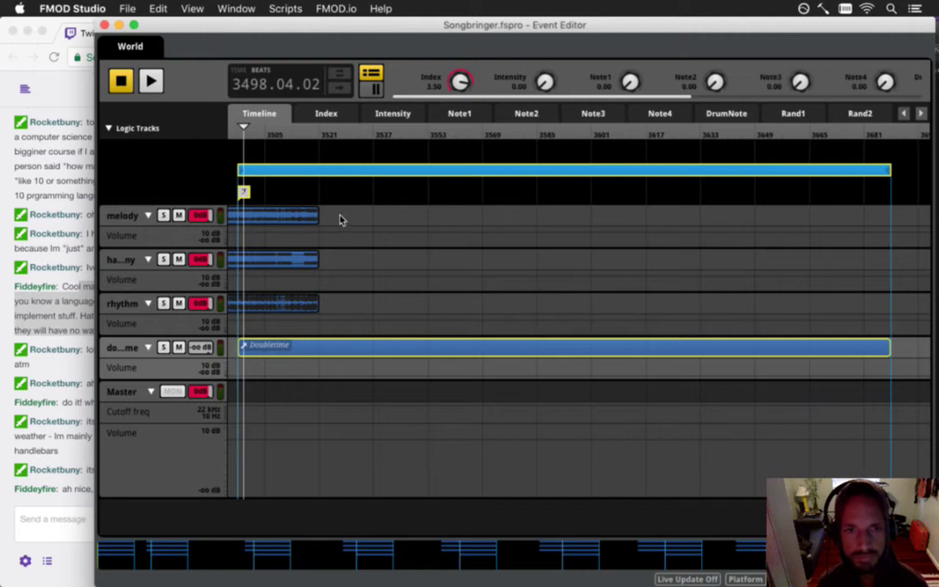
pyautogui.moveTo(316, 222); pyautogui.dragTo(849, 226)
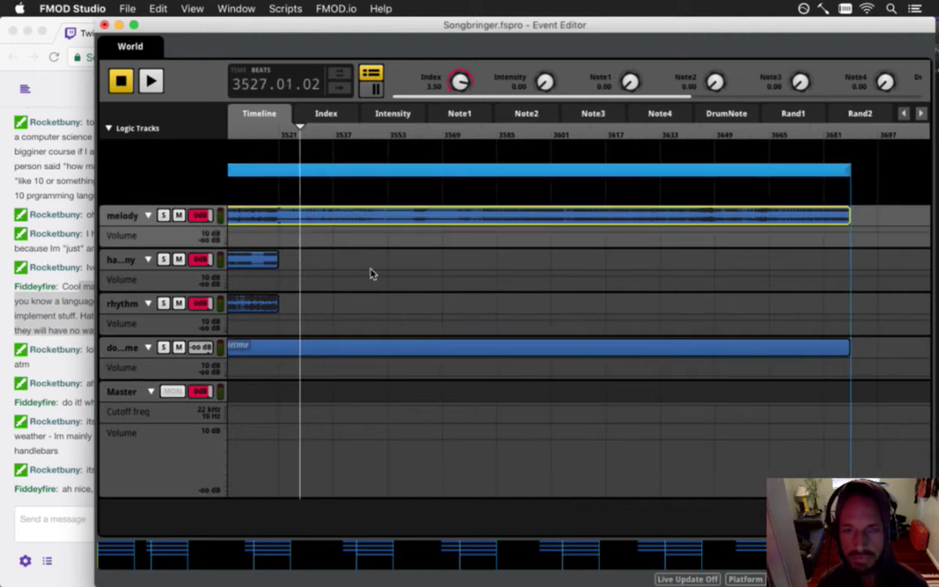
pyautogui.click(278, 265)
pyautogui.moveTo(278, 265); pyautogui.dragTo(855, 271)
pyautogui.moveTo(280, 308); pyautogui.dragTo(854, 307)
pyautogui.press('super+s')
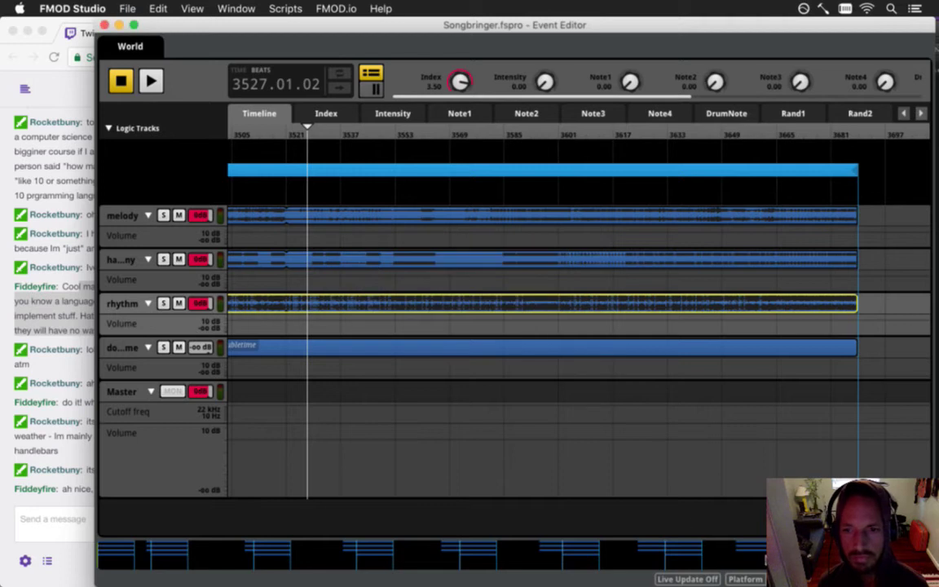
# - Look over section 7's clips and loop region along the timeline
pyautogui.moveTo(765, 563)
pyautogui.mouseDown()
pyautogui.moveTo(741, 566)
pyautogui.moveTo(754, 560)
pyautogui.mouseUp()
pyautogui.hscroll(-10, 734, 562)
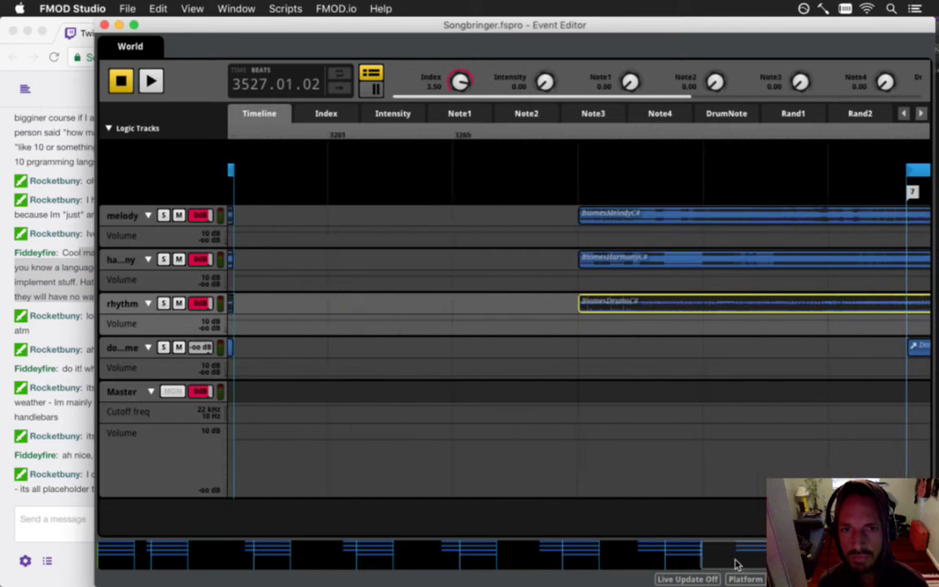
pyautogui.hscroll(10, 731, 564)
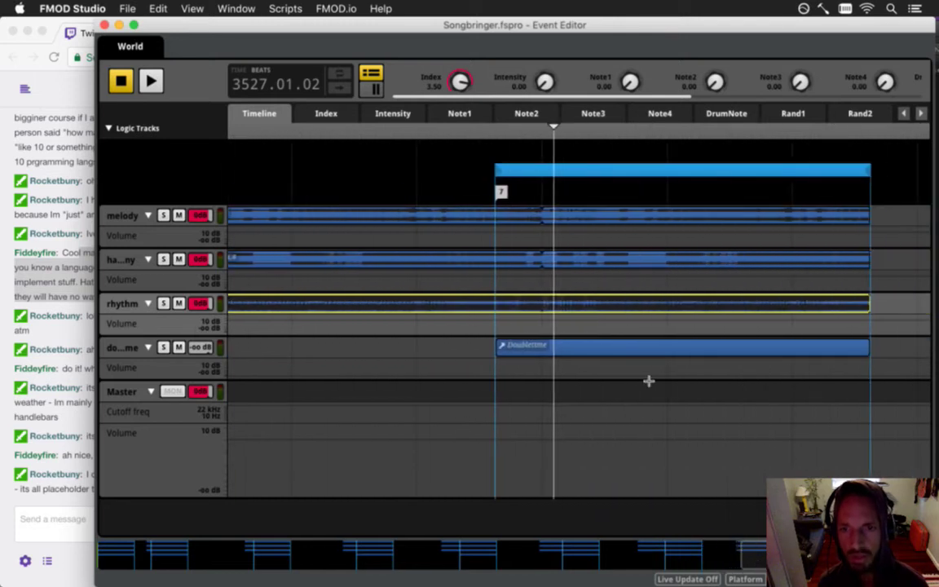
# - Read the new Twitch chat messages about the weather app in Chrome, and return to FMOD Studio
pyautogui.click(79, 463)
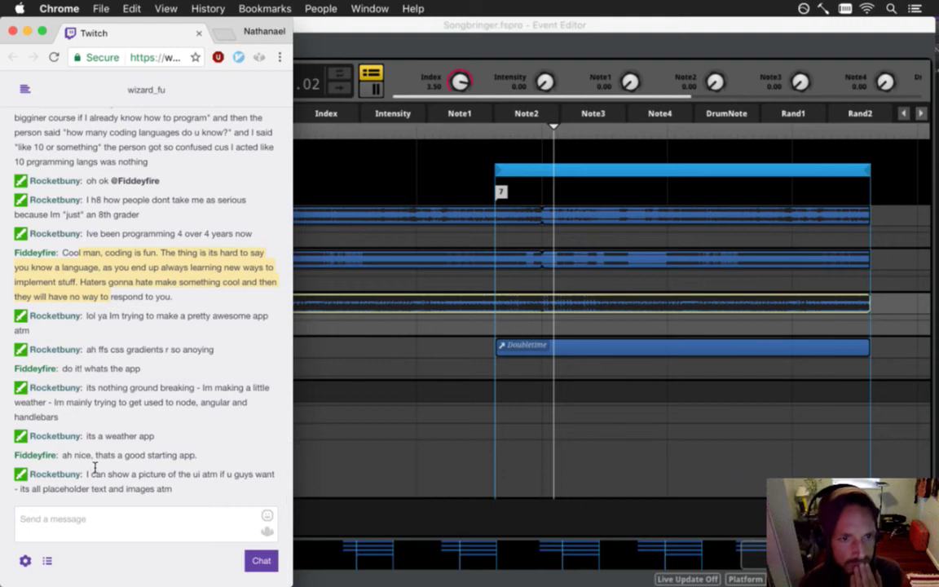
pyautogui.moveTo(111, 393); pyautogui.dragTo(131, 419)
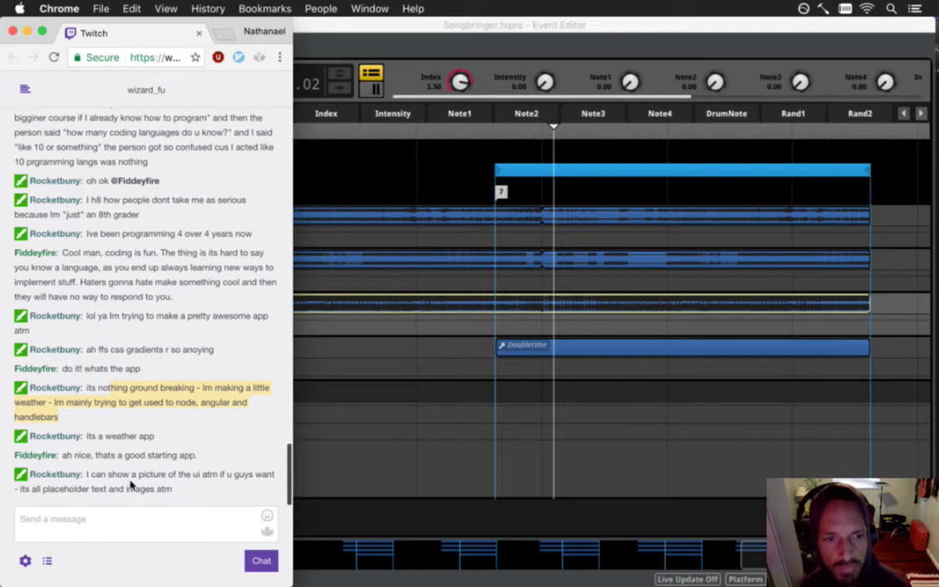
pyautogui.moveTo(107, 473); pyautogui.dragTo(177, 491)
pyautogui.click(530, 396)
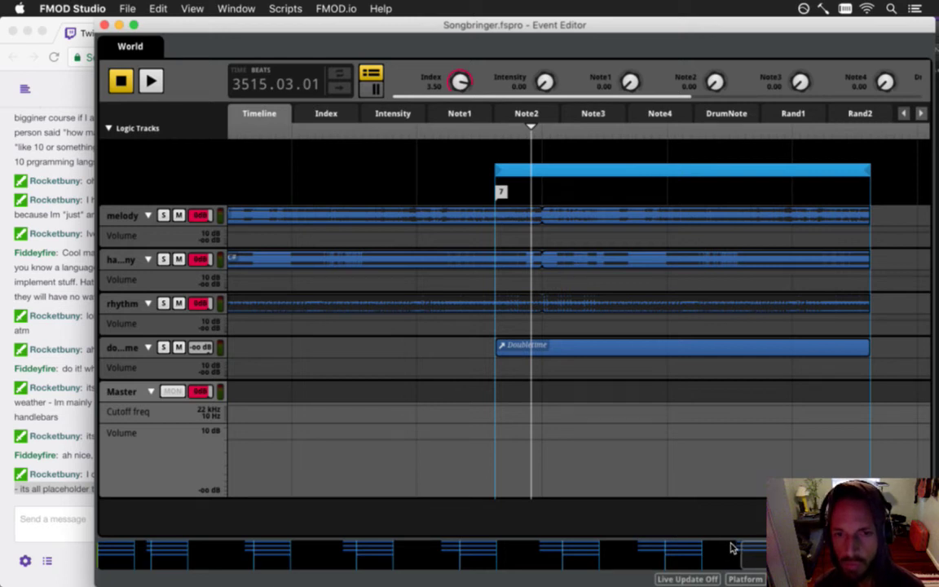
# - Automate the Master volume to drop from 0 to -80 dB at loop region 7's start and rise back to 0 dB shortly after it
pyautogui.click(488, 440)
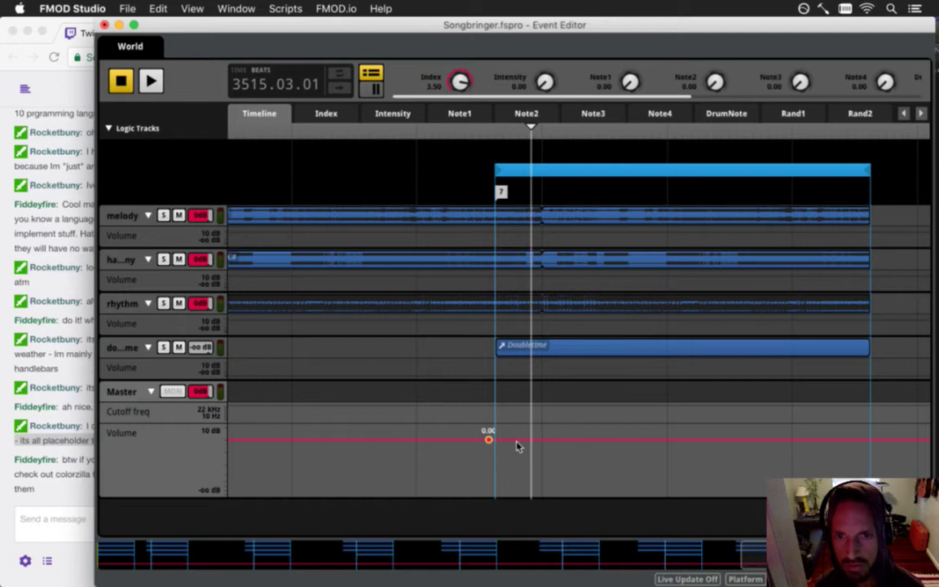
pyautogui.moveTo(489, 441); pyautogui.dragTo(500, 518)
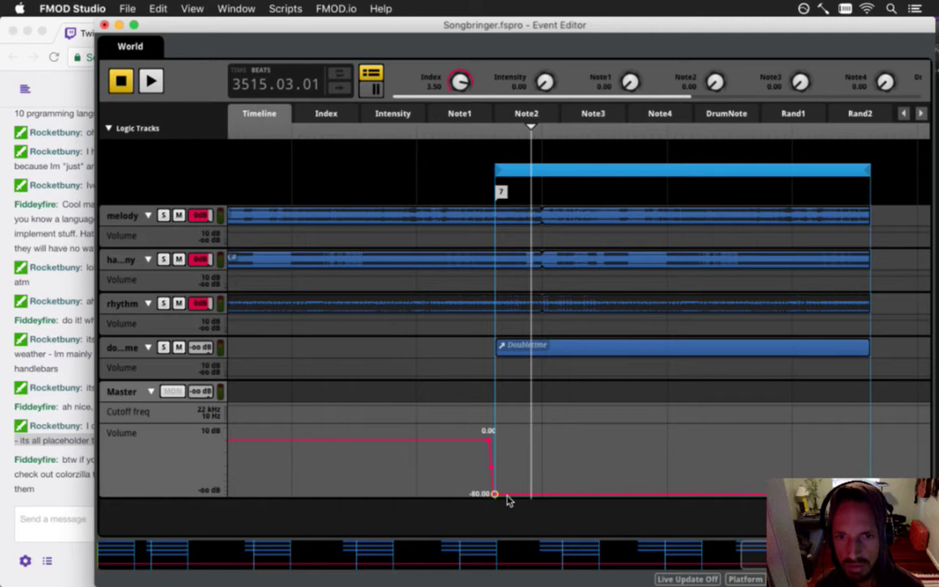
pyautogui.click(514, 494)
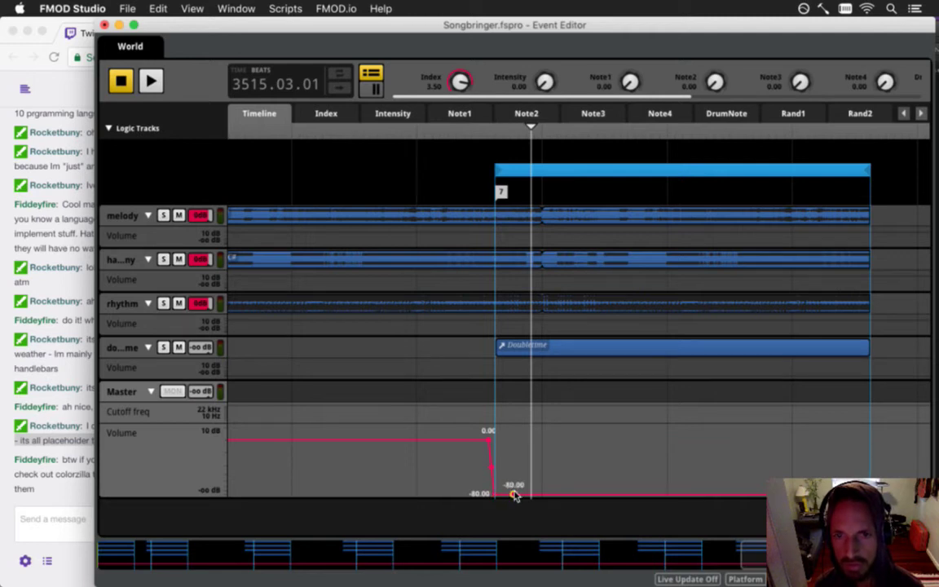
pyautogui.moveTo(514, 494); pyautogui.dragTo(513, 440)
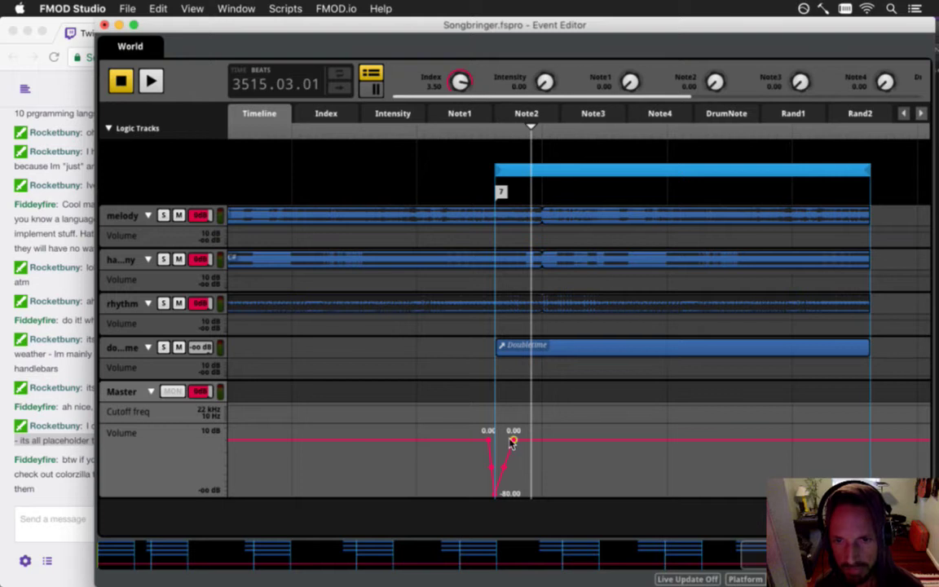
# - Place the playhead at bar 3489, just before loop region 7, and audition the Master volume dip from there
pyautogui.moveTo(810, 554); pyautogui.dragTo(773, 554)
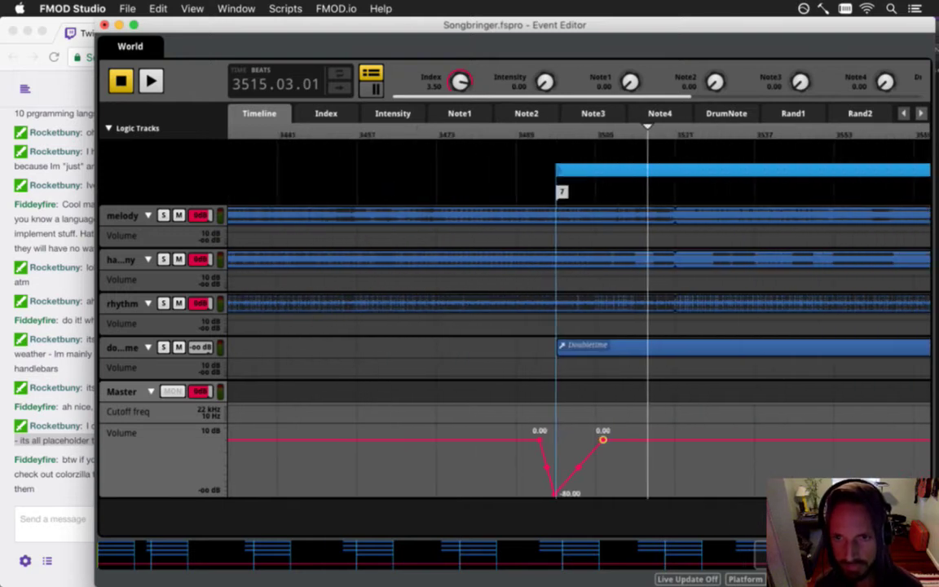
pyautogui.hscroll(3, 571, 310)
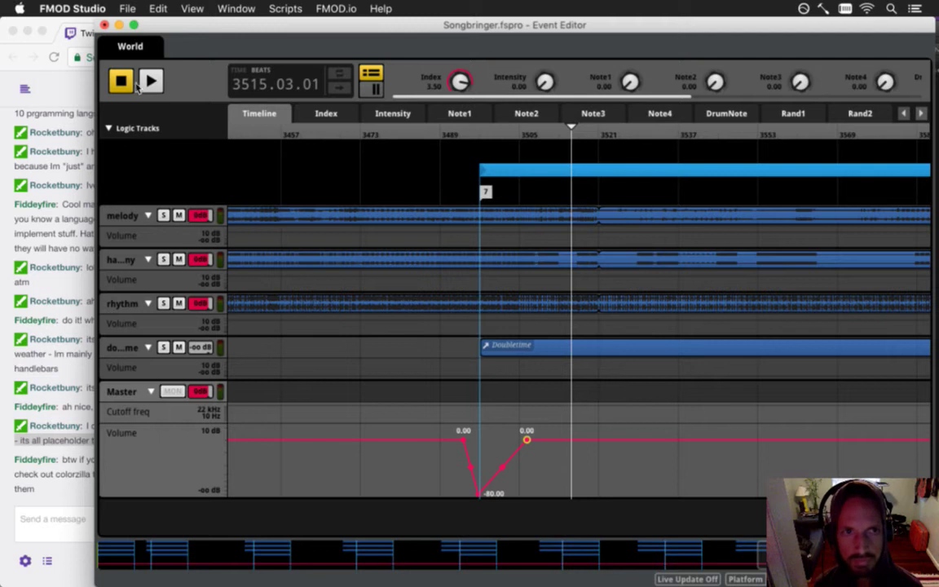
pyautogui.click(503, 128)
pyautogui.click(506, 128)
pyautogui.press('Left')
pyautogui.press('space')
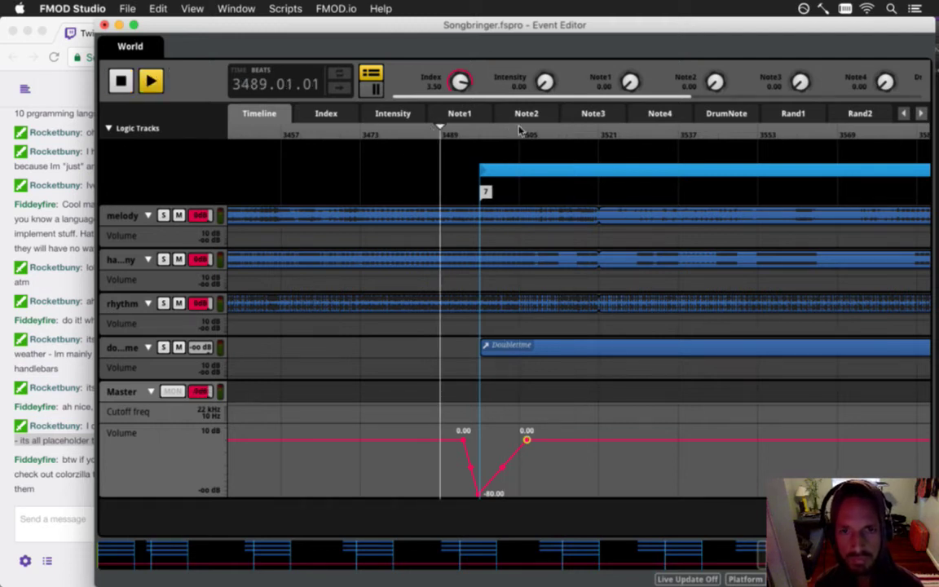
pyautogui.press('space')
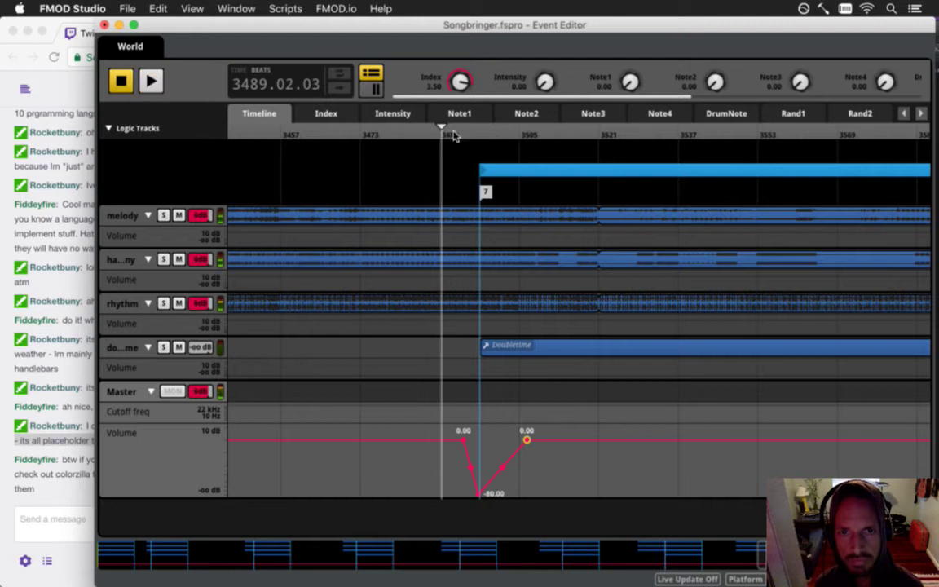
# - Audition the Master volume dip again with the playhead right at the start of loop region 7, and stop playback
pyautogui.click(467, 131)
pyautogui.click(477, 130)
pyautogui.press('space')
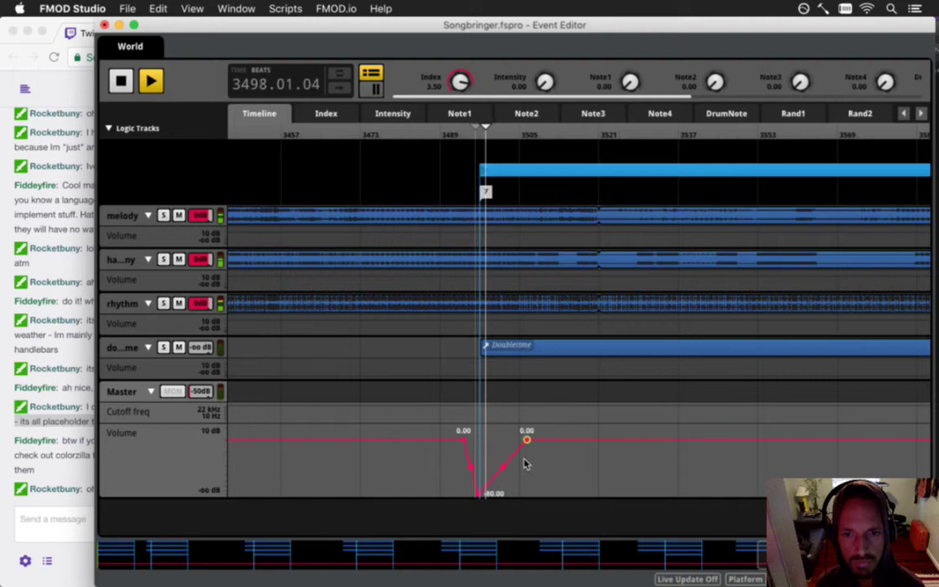
pyautogui.moveTo(760, 565)
pyautogui.mouseDown()
pyautogui.moveTo(779, 565)
pyautogui.moveTo(768, 565)
pyautogui.mouseUp()
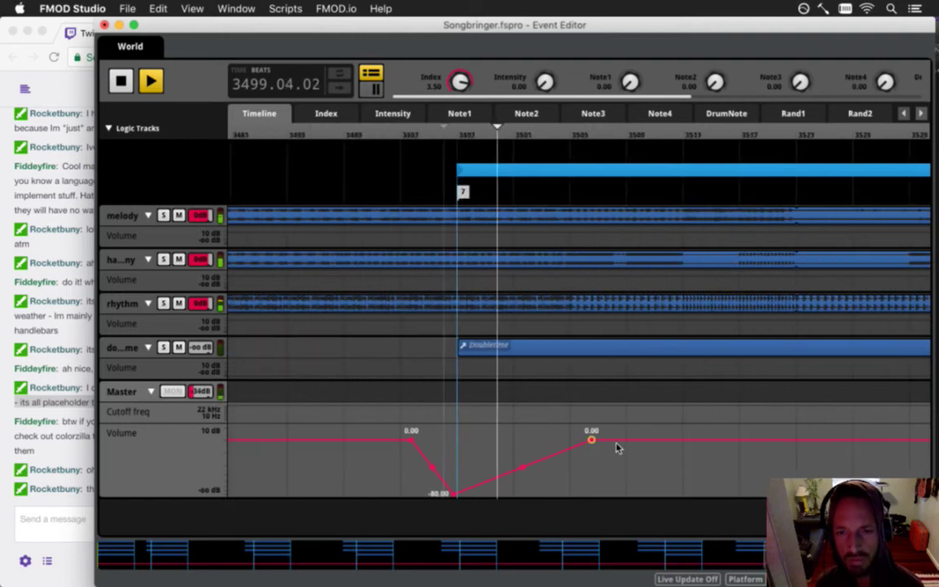
pyautogui.press('space')
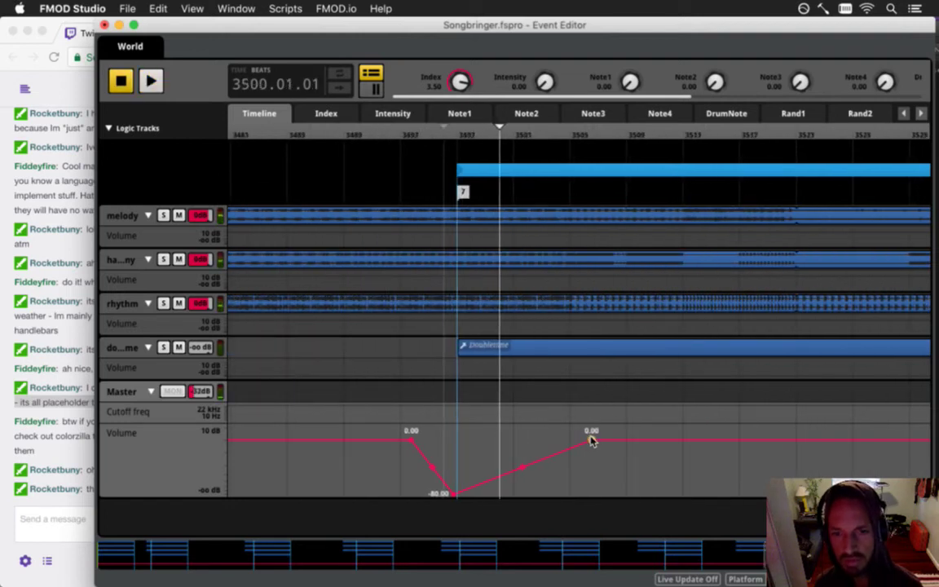
# - Shorten the Master volume rise to reach 0 dB at bar 3501, make it an S-curve, and audition it from loop region 7's start
pyautogui.moveTo(591, 441); pyautogui.dragTo(513, 441)
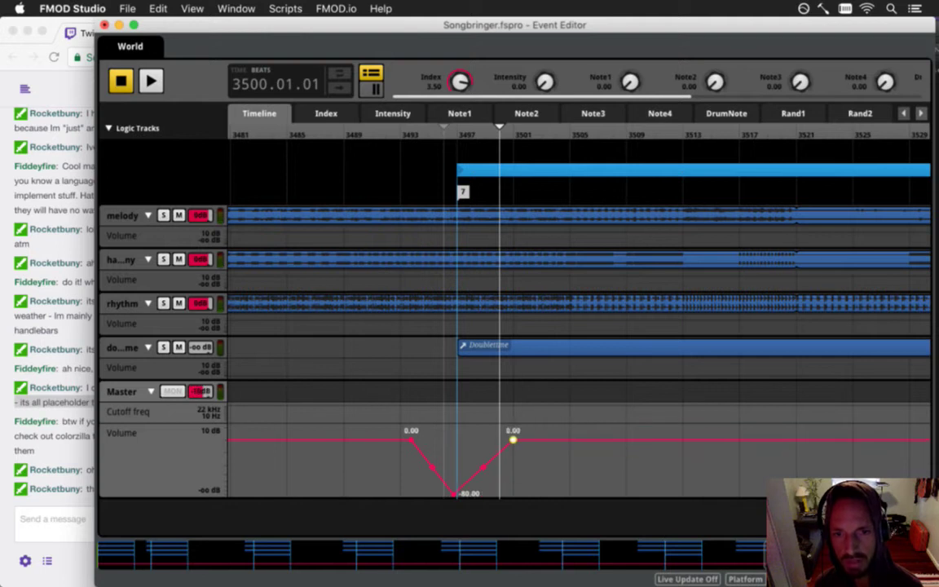
pyautogui.doubleClick(484, 467)
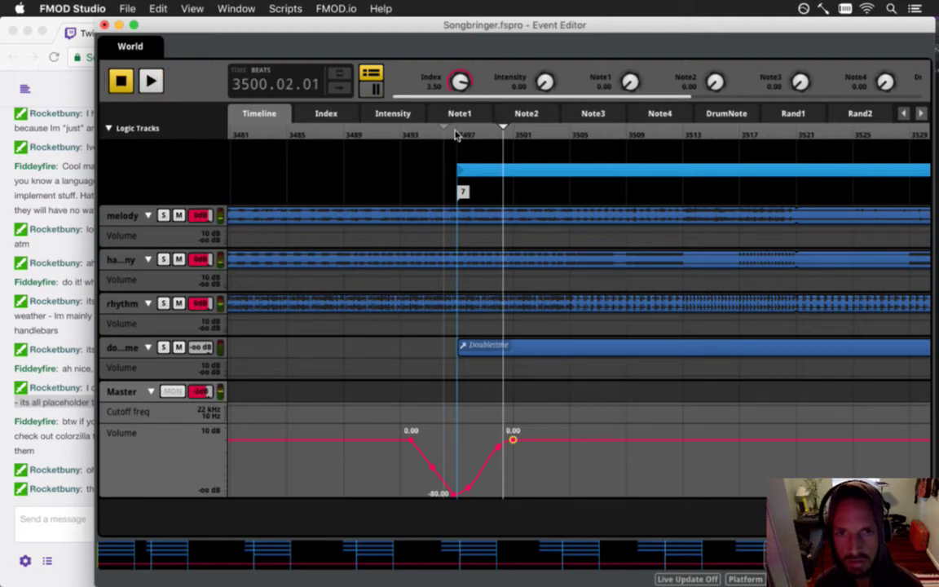
pyautogui.click(485, 138)
pyautogui.press('space')
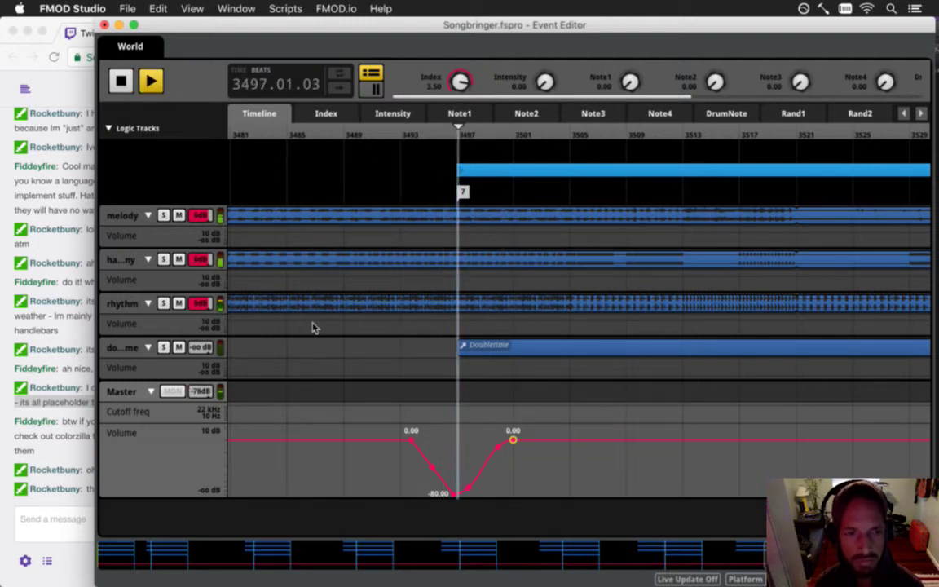
# - Read the new Twitch chat messages in Chrome, look at the f.lux menu options, and return to FMOD Studio
pyautogui.click(18, 496)
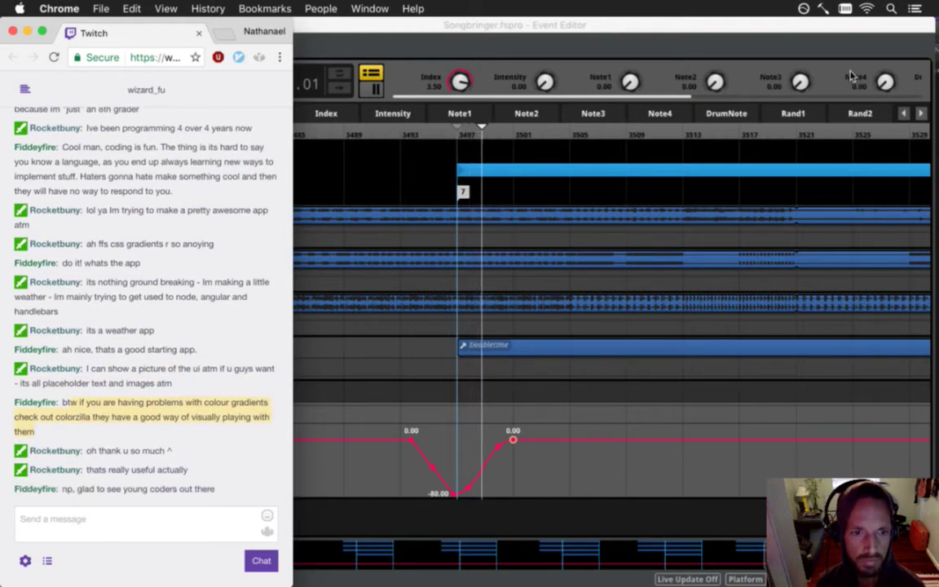
pyautogui.click(804, 8)
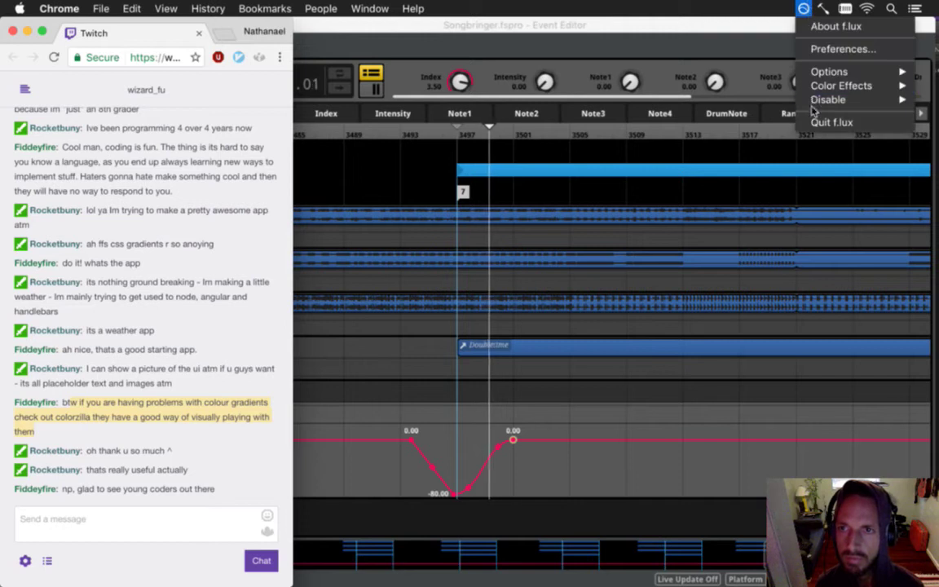
pyautogui.moveTo(813, 101)
pyautogui.click(723, 114)
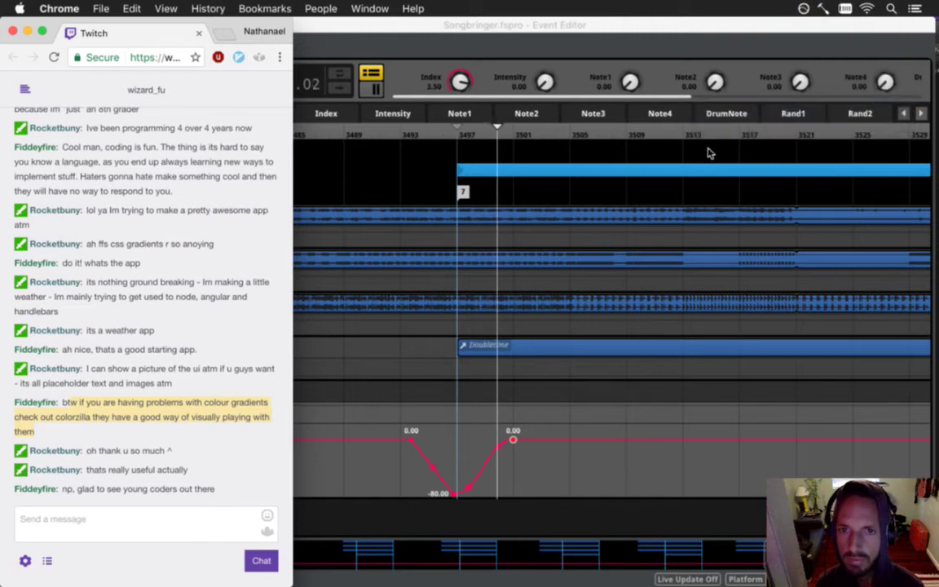
pyautogui.click(517, 44)
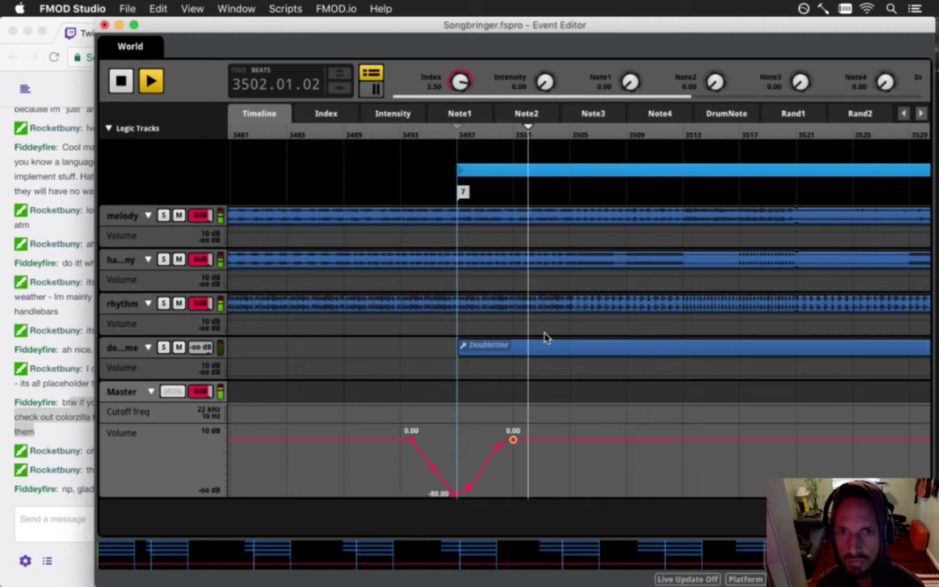
# - Flatten the bottom of the Master volume dip at -80 dB from about bar 3495 to loop region 7's start
pyautogui.click(439, 485)
pyautogui.moveTo(439, 485); pyautogui.dragTo(459, 487)
pyautogui.click(455, 497)
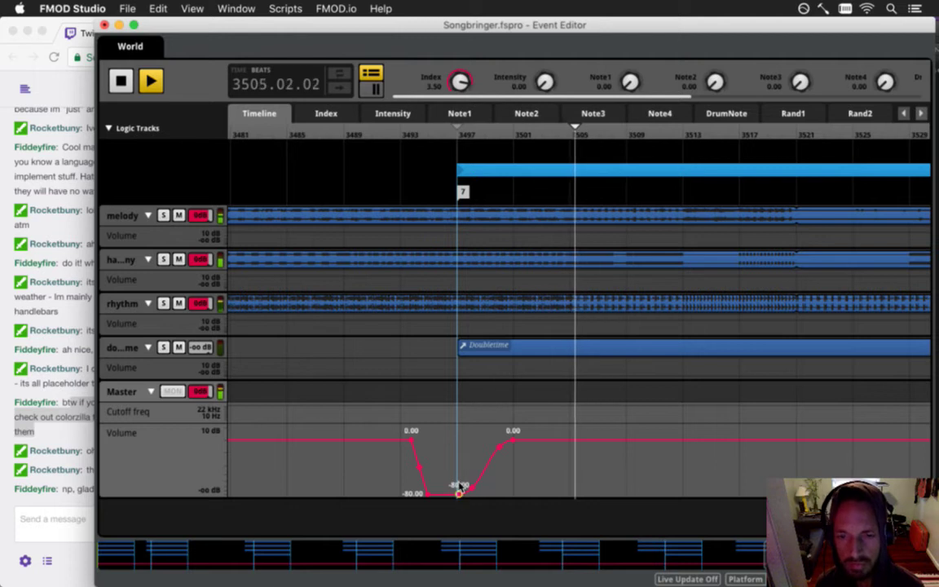
# - Examine the end of loop region 7 and the reshaped Master volume dip at its start, and stop playback
pyautogui.moveTo(739, 561); pyautogui.dragTo(818, 561)
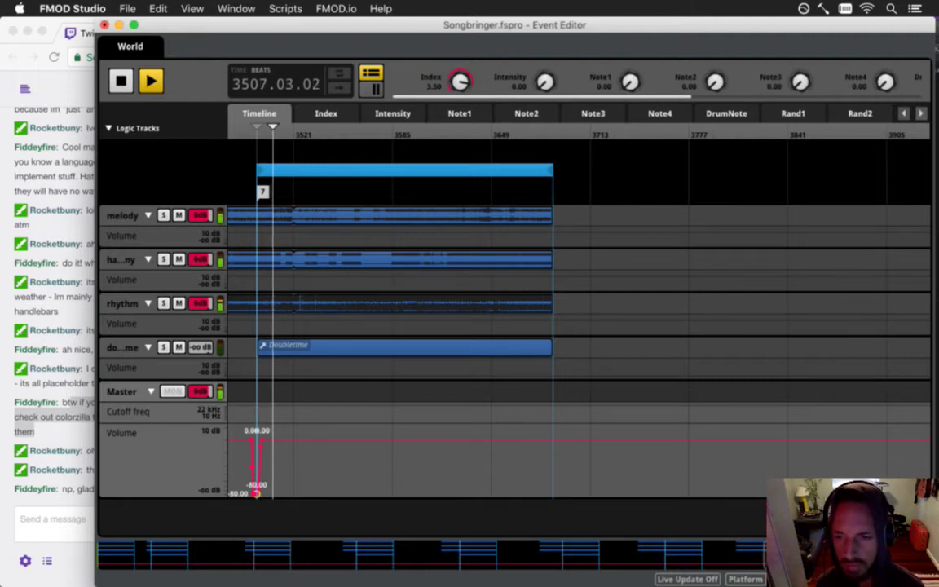
pyautogui.moveTo(736, 559); pyautogui.dragTo(778, 560)
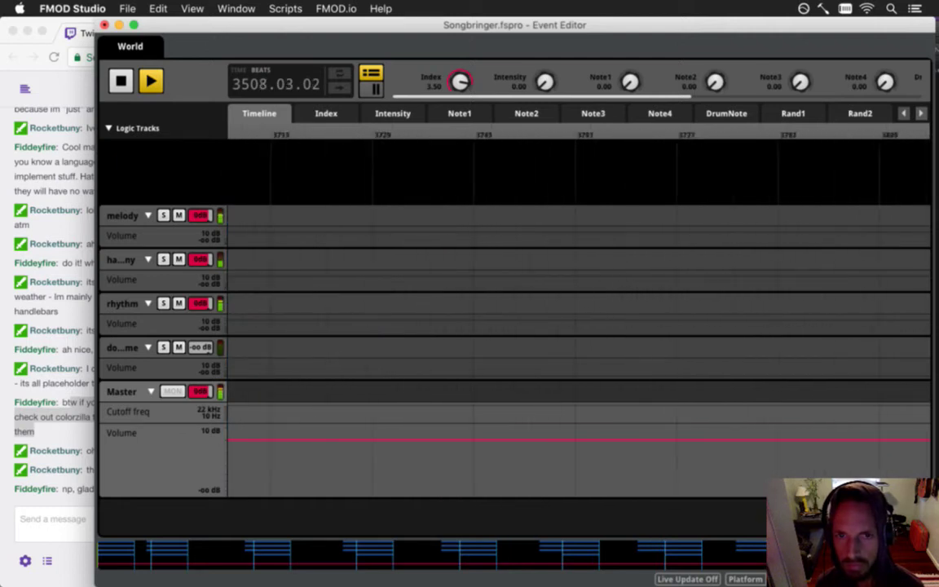
pyautogui.hscroll(-10, 579, 310)
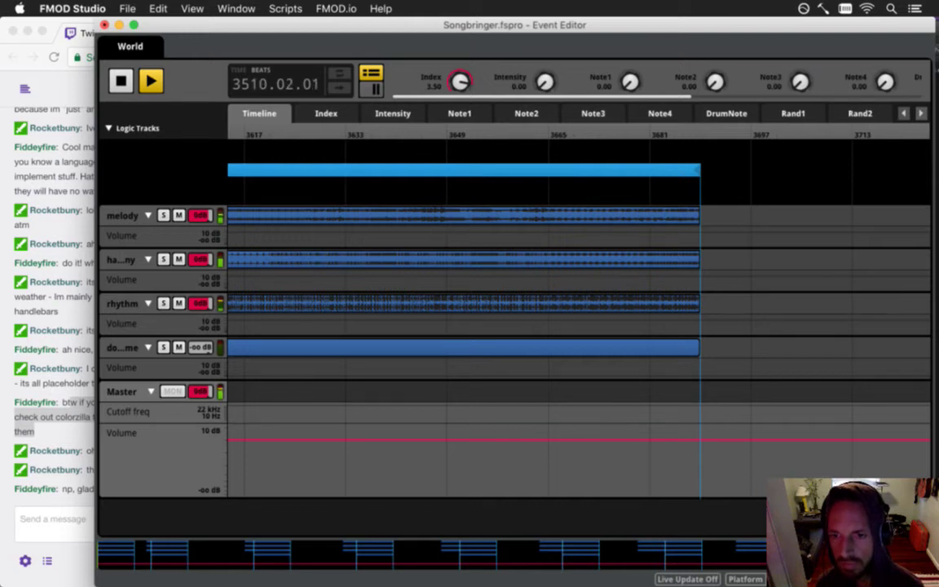
pyautogui.scroll(3, 579, 318)
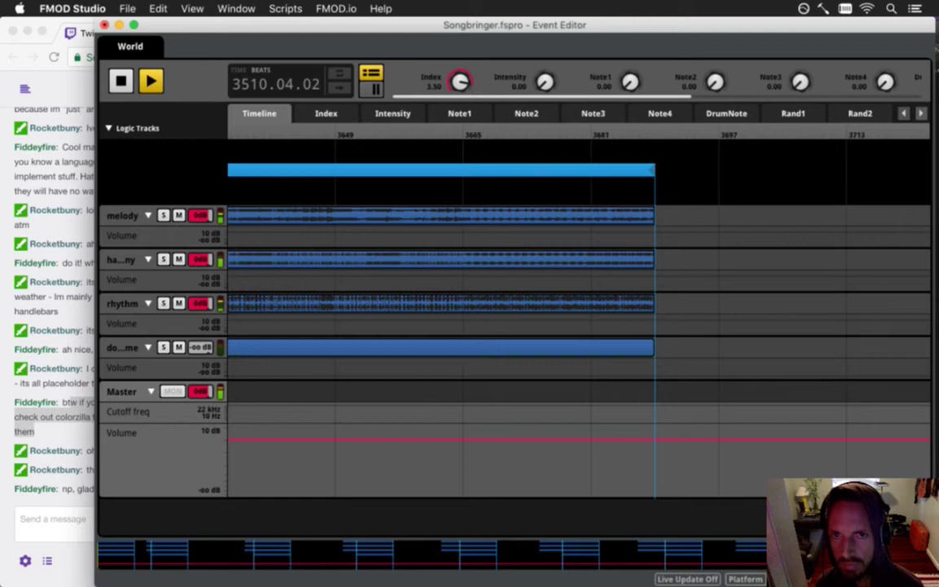
pyautogui.scroll(3, 578, 310)
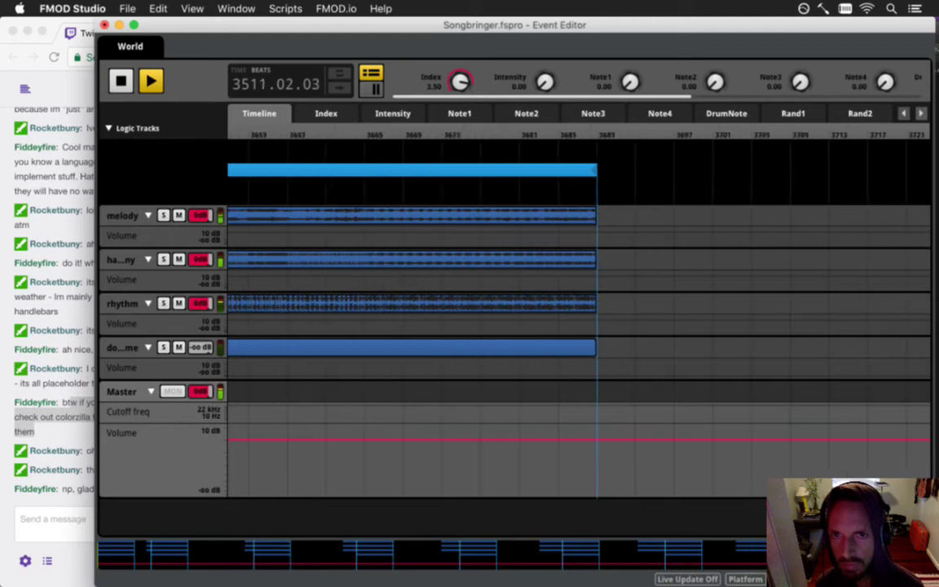
pyautogui.scroll(5, 578, 310)
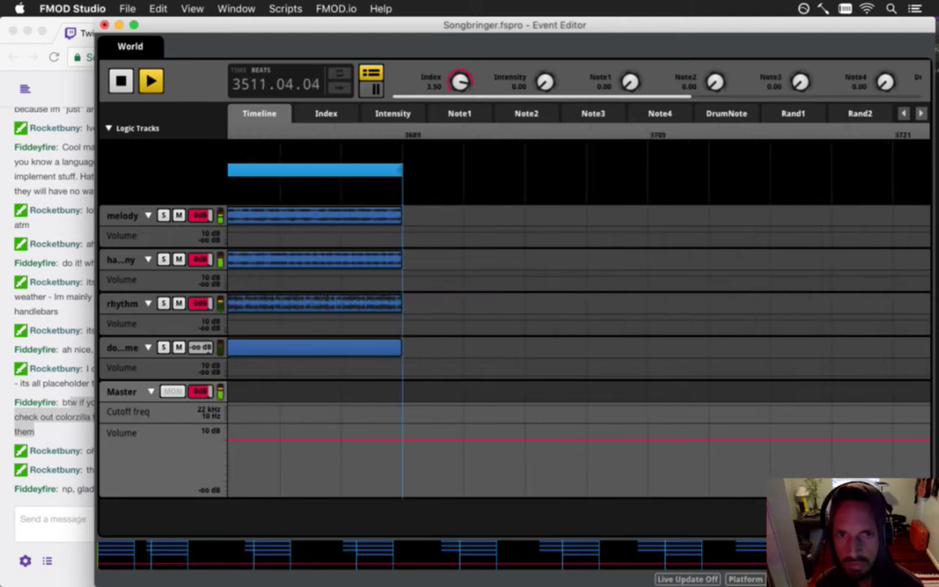
pyautogui.hscroll(-10, 579, 318)
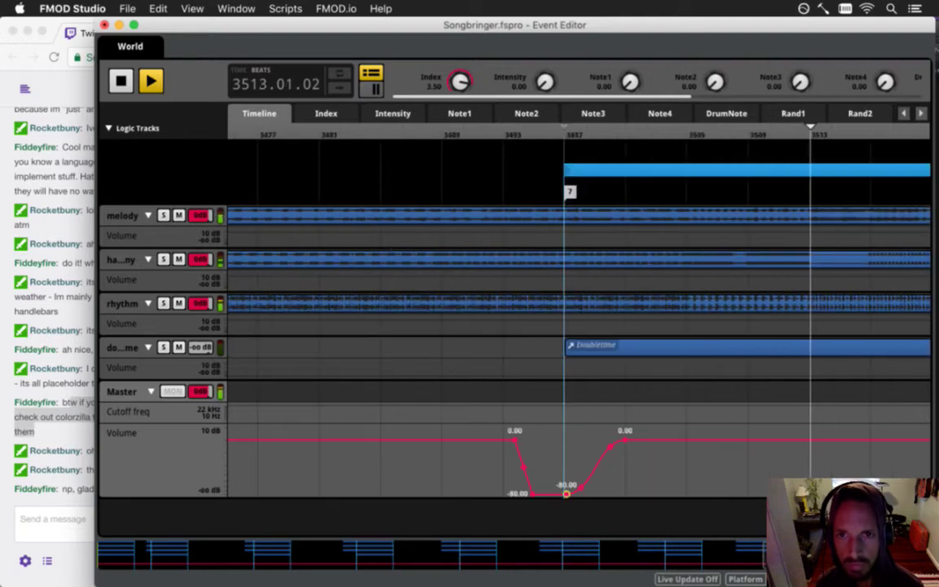
pyautogui.scroll(3, 578, 318)
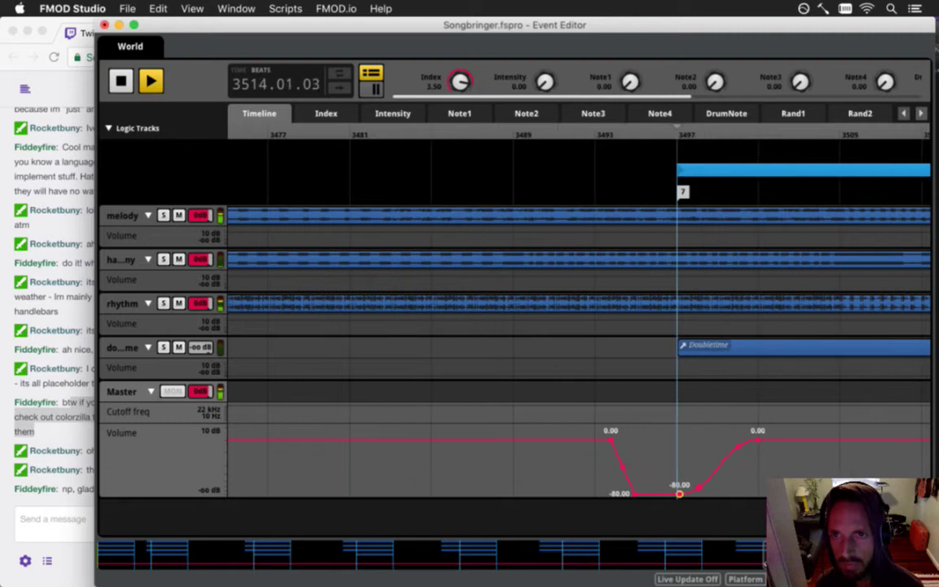
pyautogui.scroll(1, 578, 318)
pyautogui.press('space')
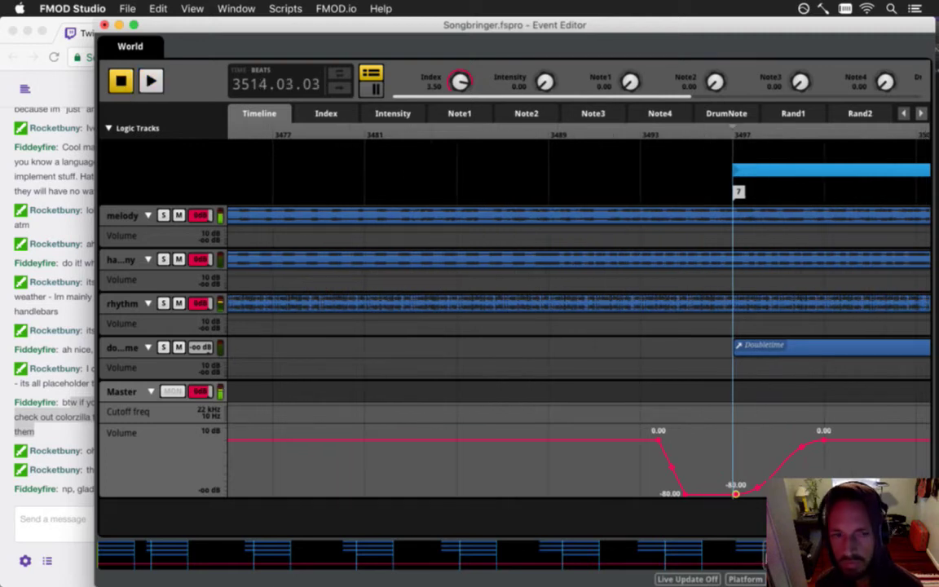
# - Check the Twitch chat in Chrome for new messages and return to FMOD Studio
pyautogui.click(98, 485)
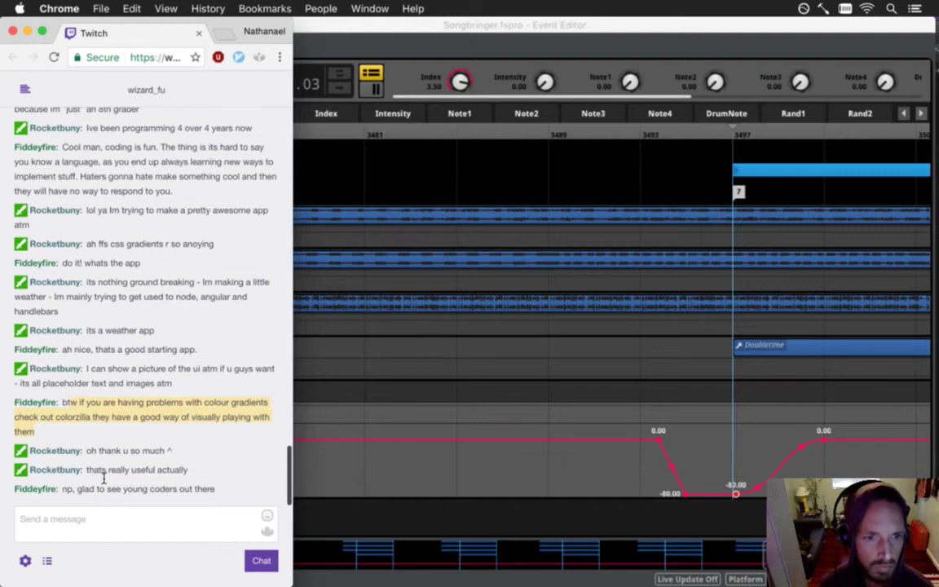
pyautogui.click(687, 491)
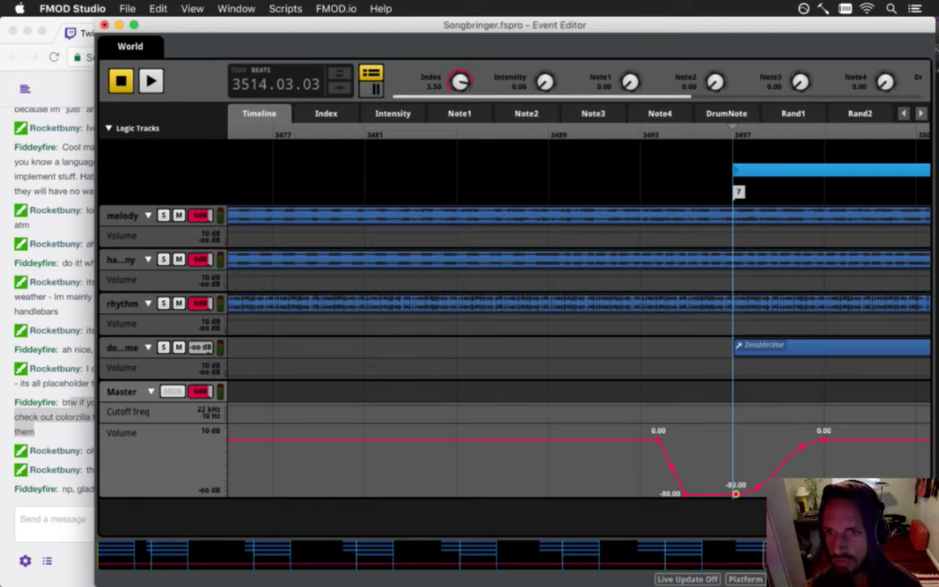
# - Automate a curved Master volume fade-out from 0 dB at bar 3685 down to the bottom at loop region 7's end, bar 3689
pyautogui.hscroll(2, 579, 318)
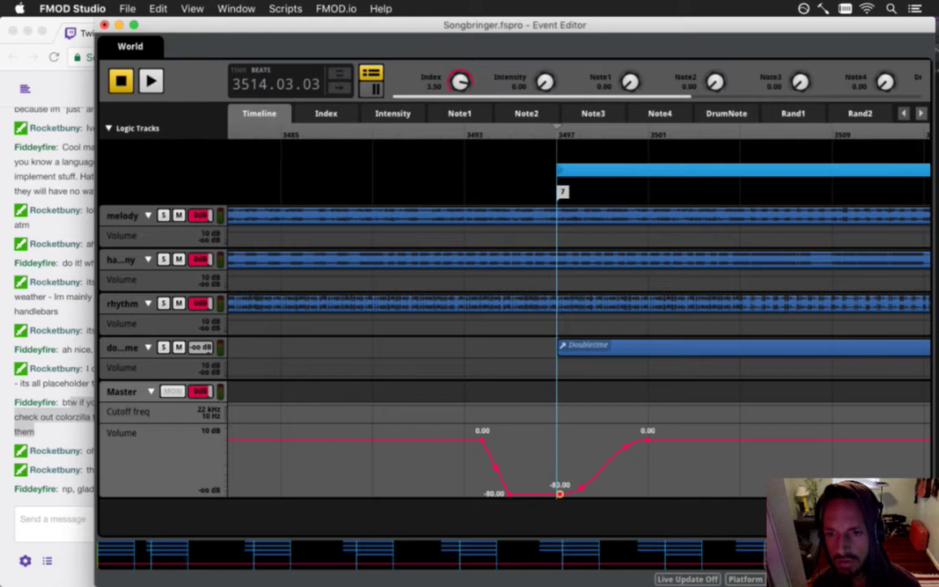
pyautogui.press('-')
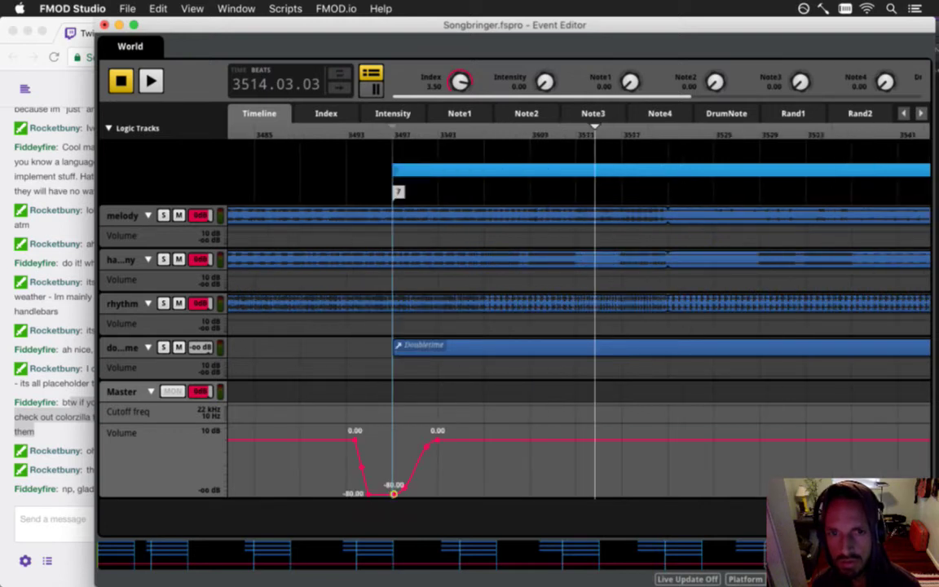
pyautogui.hscroll(10, 595, 244)
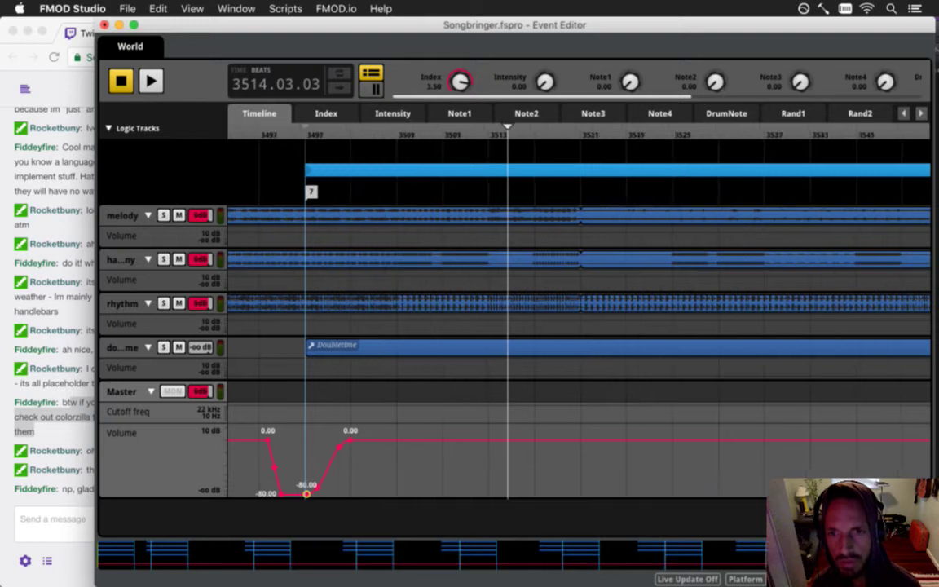
pyautogui.hscroll(5, 579, 317)
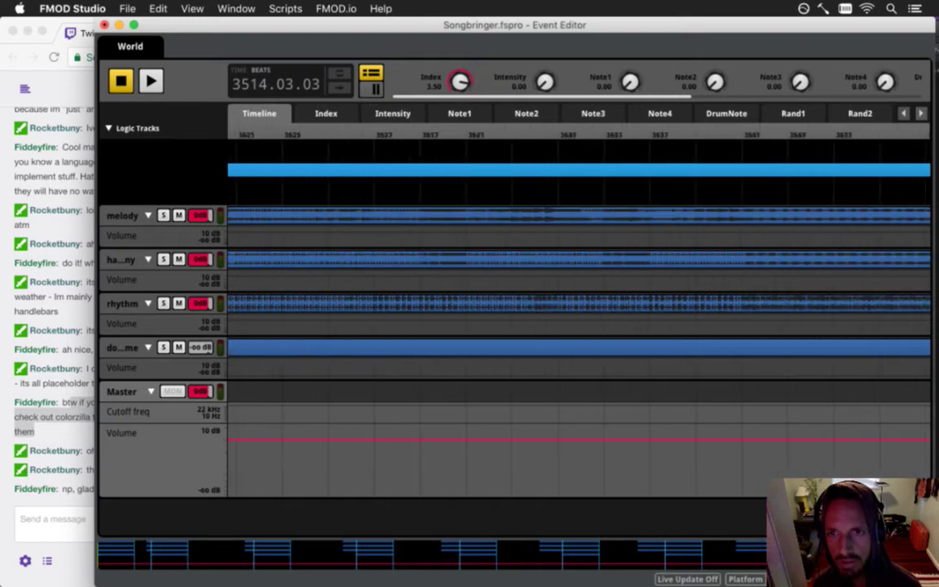
pyautogui.hscroll(-2, 579, 318)
pyautogui.hscroll(2, 594, 245)
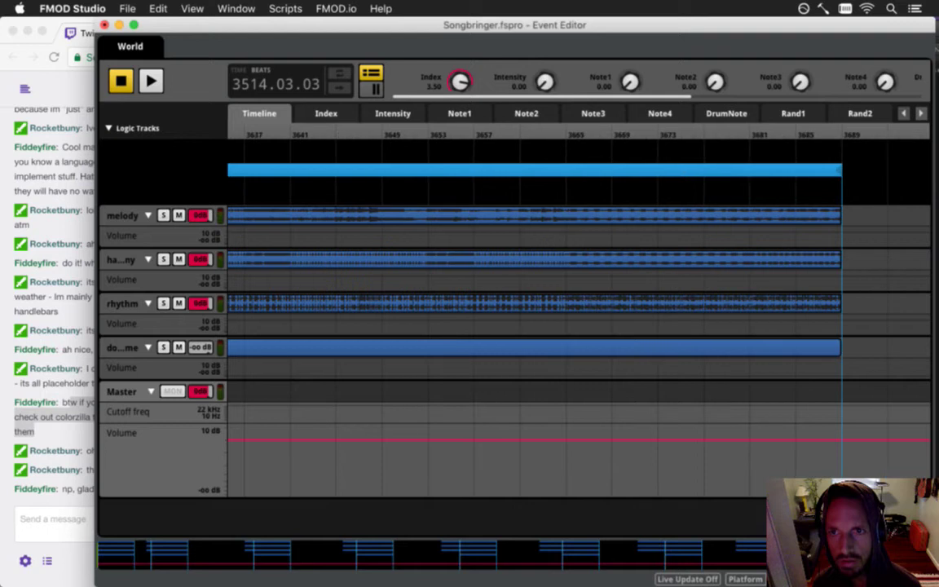
pyautogui.hscroll(2, 764, 461)
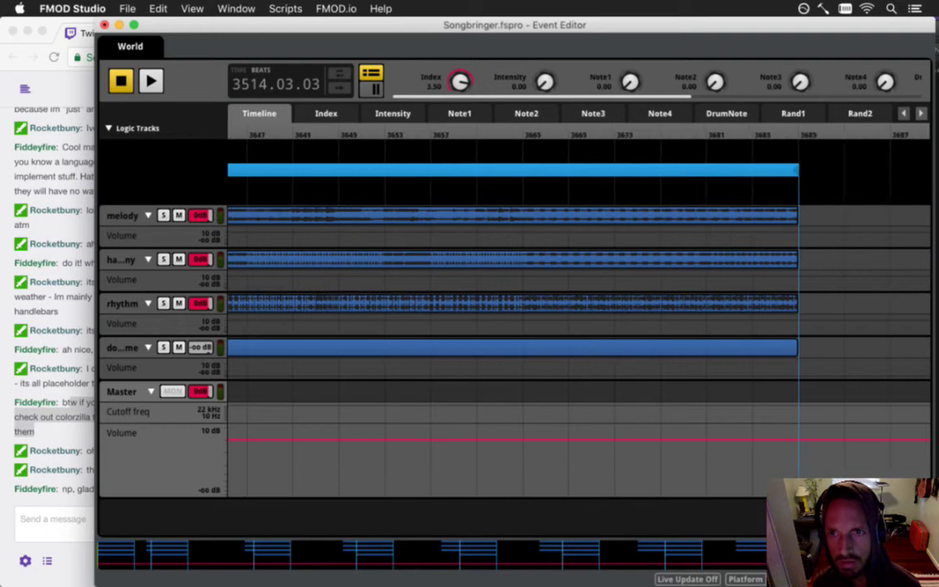
pyautogui.click(753, 440)
pyautogui.moveTo(796, 446); pyautogui.dragTo(797, 477)
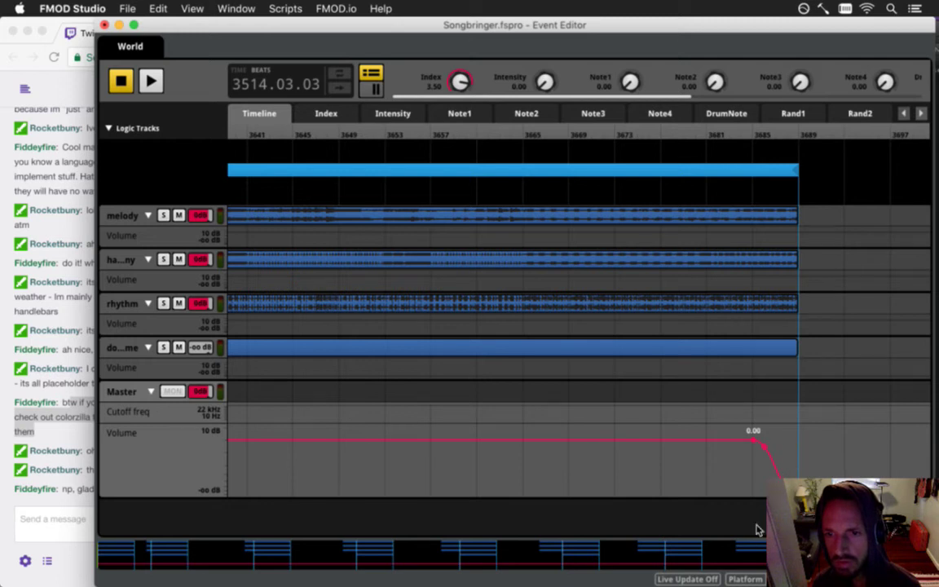
# - Automate a Master volume dip at loop region 6's end, falling in a curve from 0 dB at bar 3149 and returning to 0 dB at about bar 3155
pyautogui.moveTo(799, 556); pyautogui.dragTo(701, 555)
pyautogui.hscroll(-2, 699, 555)
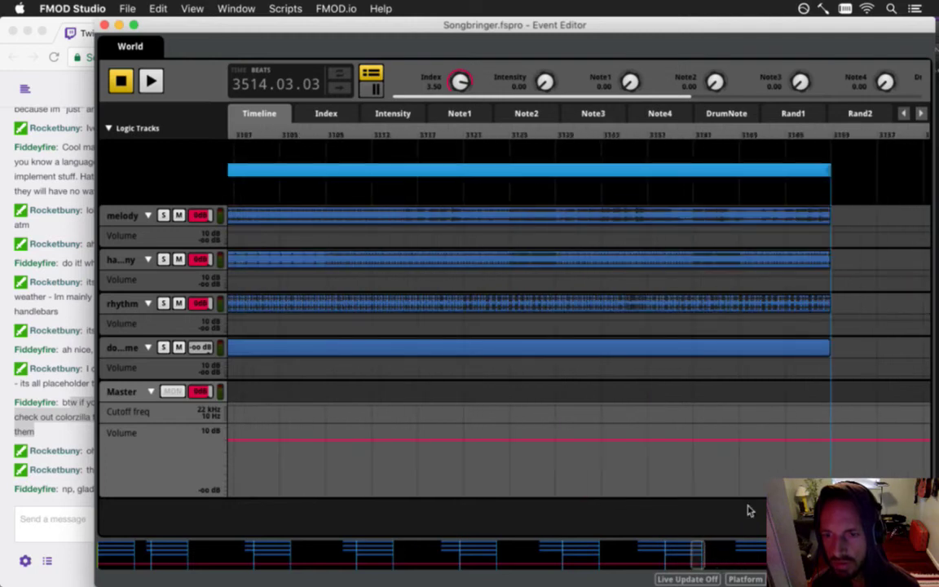
pyautogui.click(845, 441)
pyautogui.click(786, 440)
pyautogui.moveTo(836, 441); pyautogui.dragTo(827, 497)
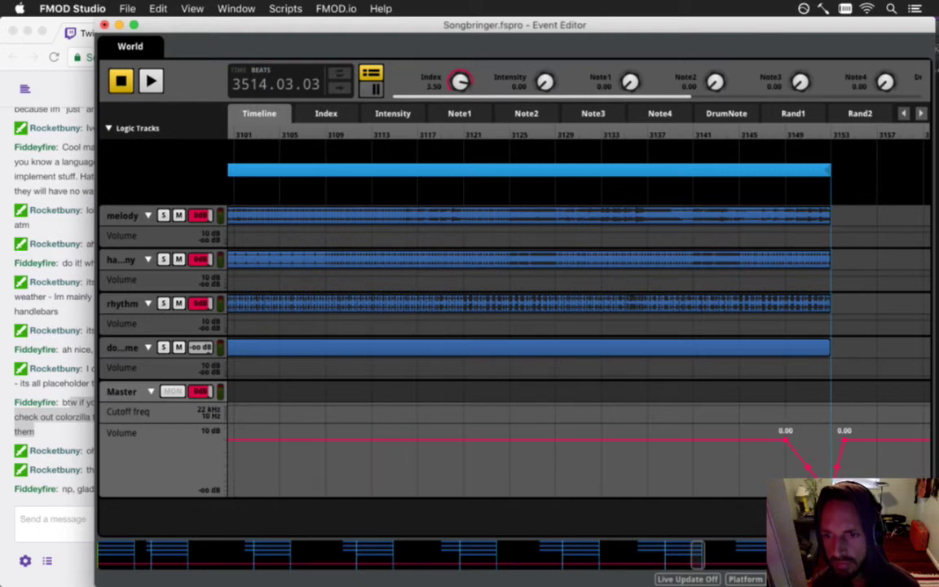
pyautogui.click(856, 440)
pyautogui.moveTo(847, 441); pyautogui.dragTo(844, 497)
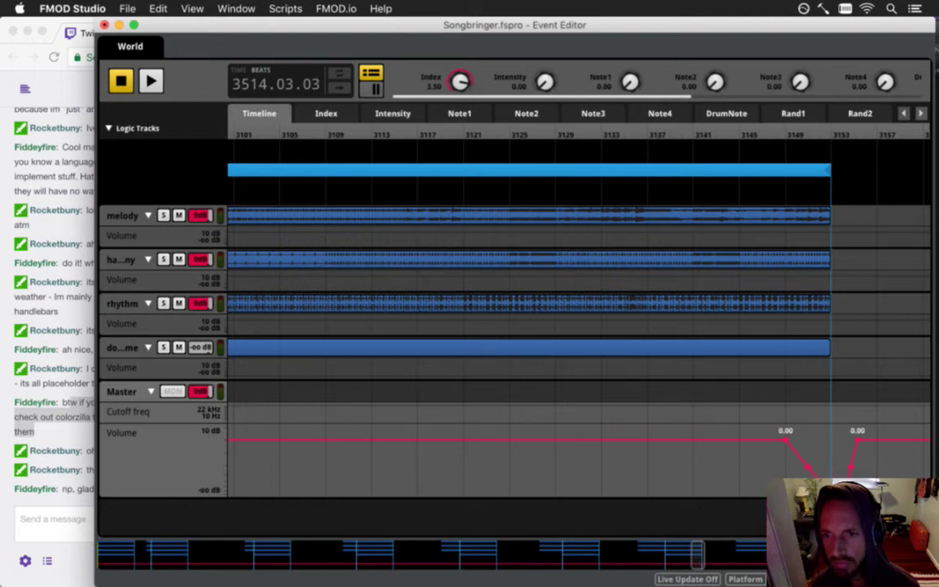
pyautogui.click(803, 461)
pyautogui.press('super+z')
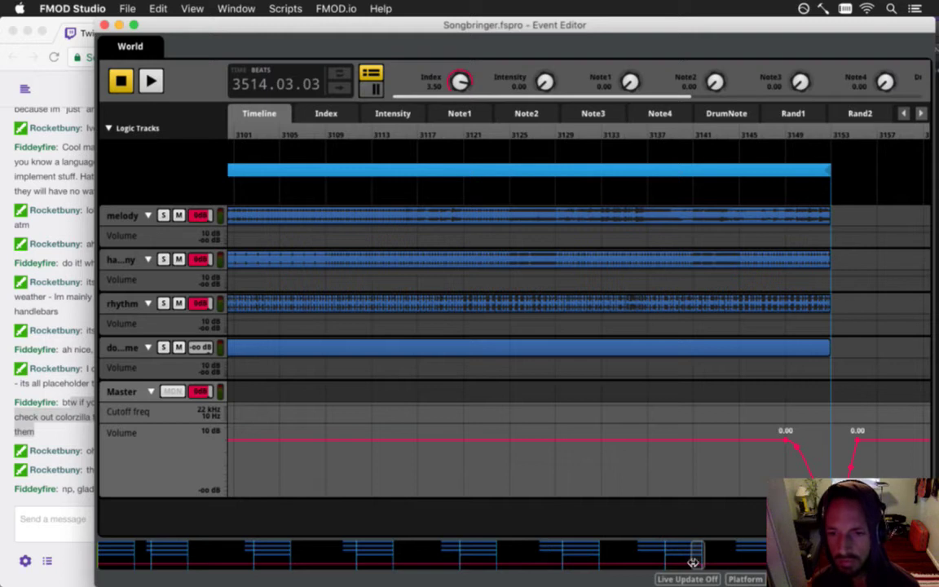
# - Automate a Master volume dip to -80 dB at loop region 6's start, from 0 dB at about bar 2959 and curving back to 0 dB at bar 2965
pyautogui.moveTo(698, 555); pyautogui.dragTo(667, 552)
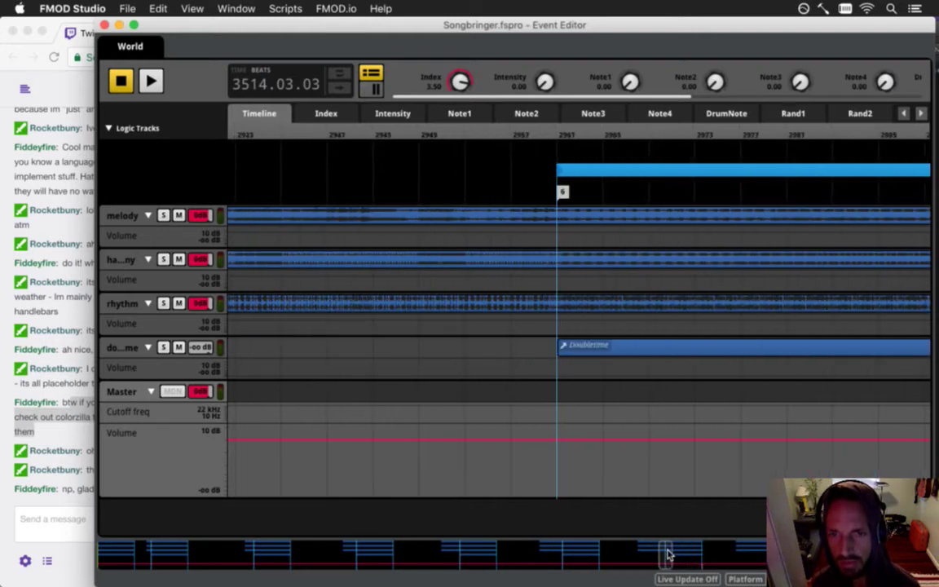
pyautogui.click(603, 447)
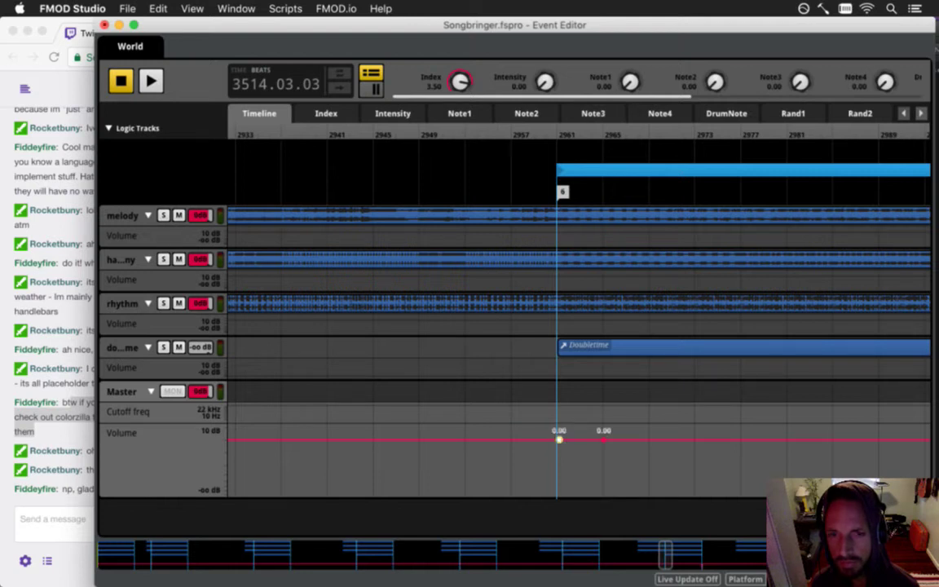
pyautogui.click(547, 440)
pyautogui.click(533, 441)
pyautogui.moveTo(559, 441); pyautogui.dragTo(564, 510)
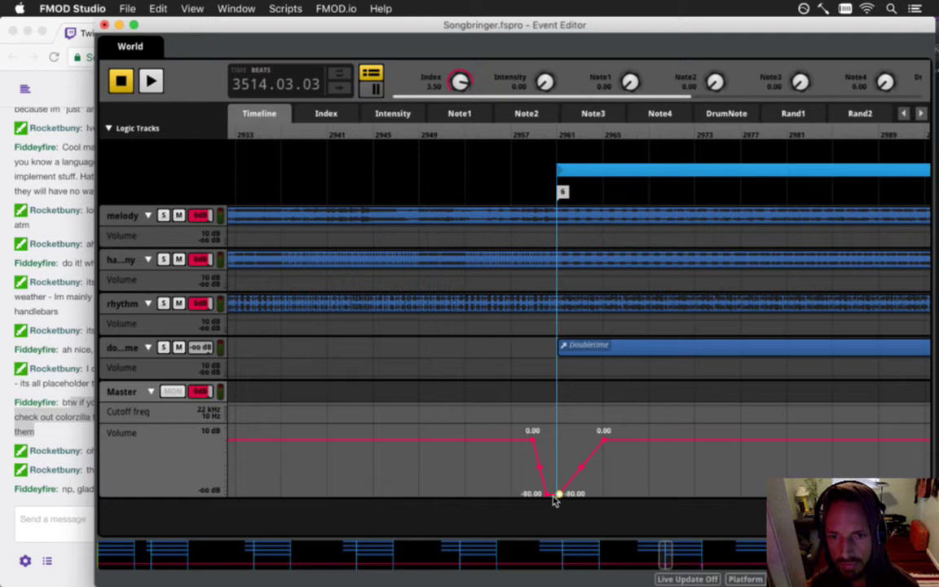
pyautogui.doubleClick(582, 468)
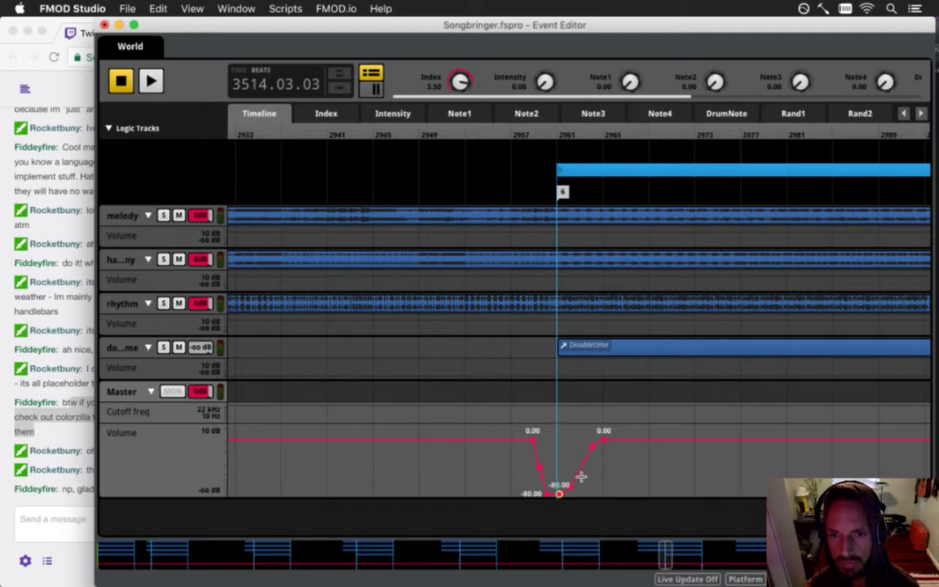
# - Automate a Master volume dip to -80 dB at loop region 5's end, curving down from bar 2613 and back to 0 dB at about bar 2619, and save
pyautogui.moveTo(666, 558); pyautogui.dragTo(597, 551)
pyautogui.click(667, 439)
pyautogui.click(651, 440)
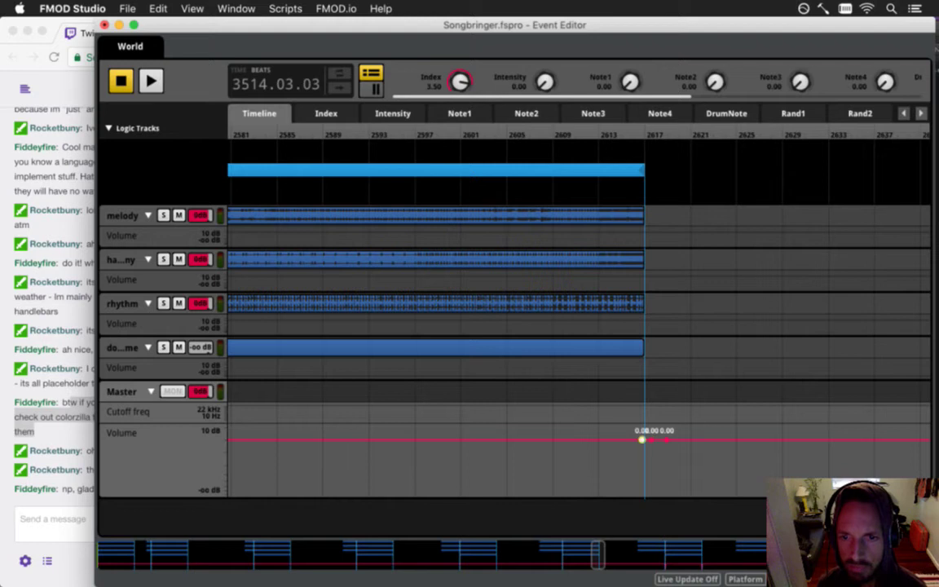
pyautogui.click(600, 441)
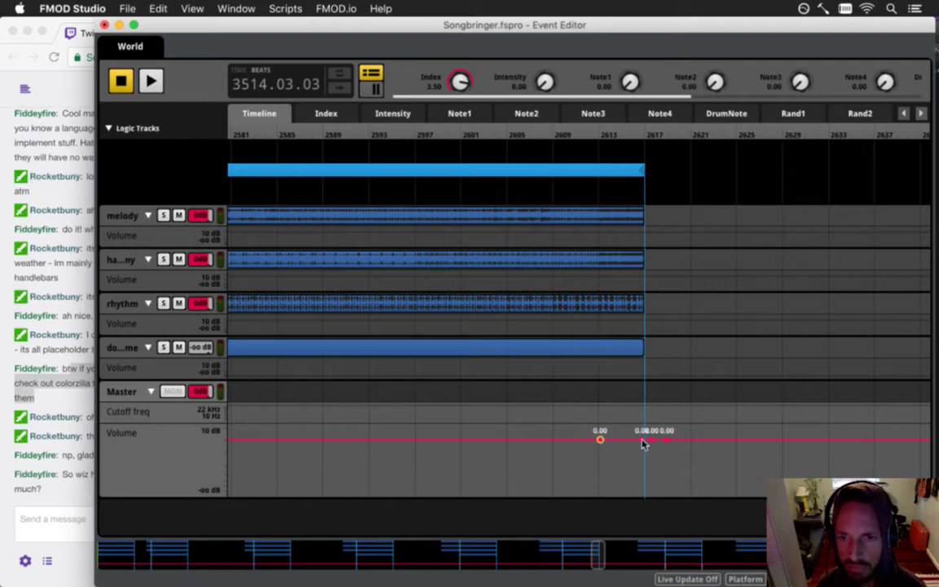
pyautogui.moveTo(642, 440); pyautogui.dragTo(641, 531)
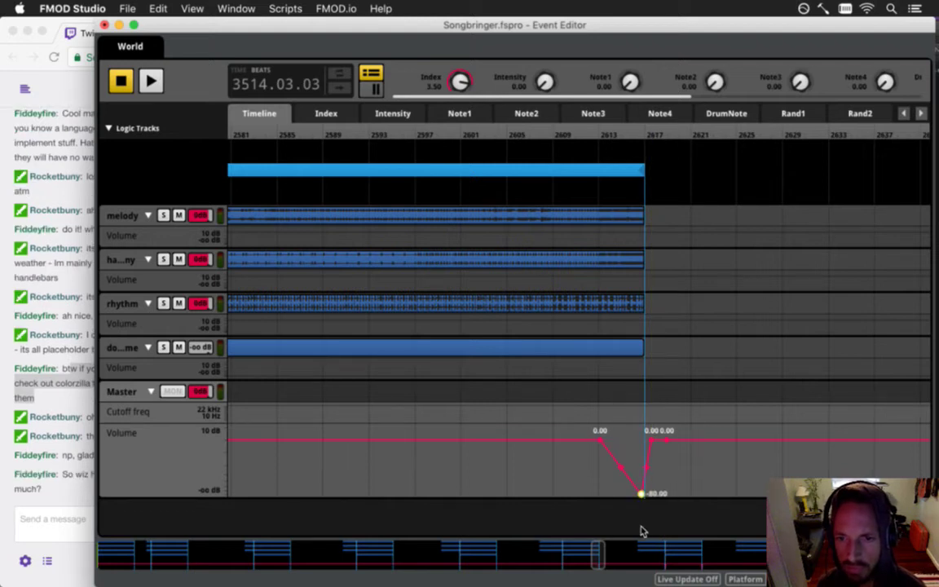
pyautogui.moveTo(650, 441); pyautogui.dragTo(650, 493)
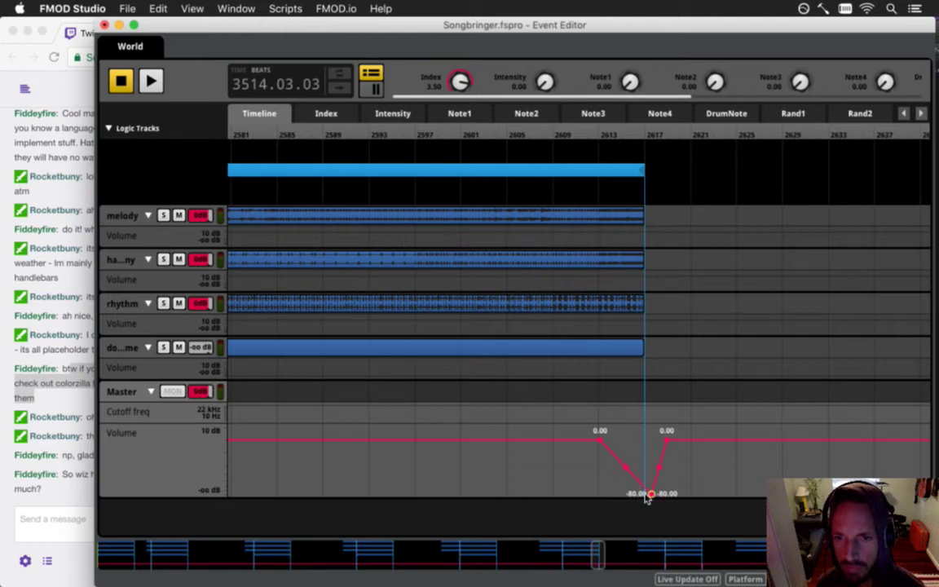
pyautogui.press('super+z')
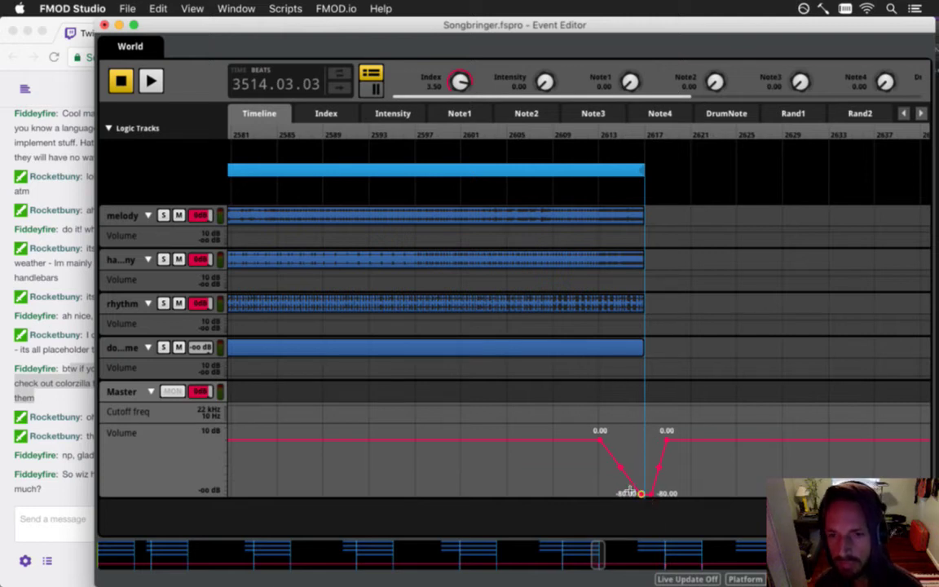
pyautogui.press('super+s')
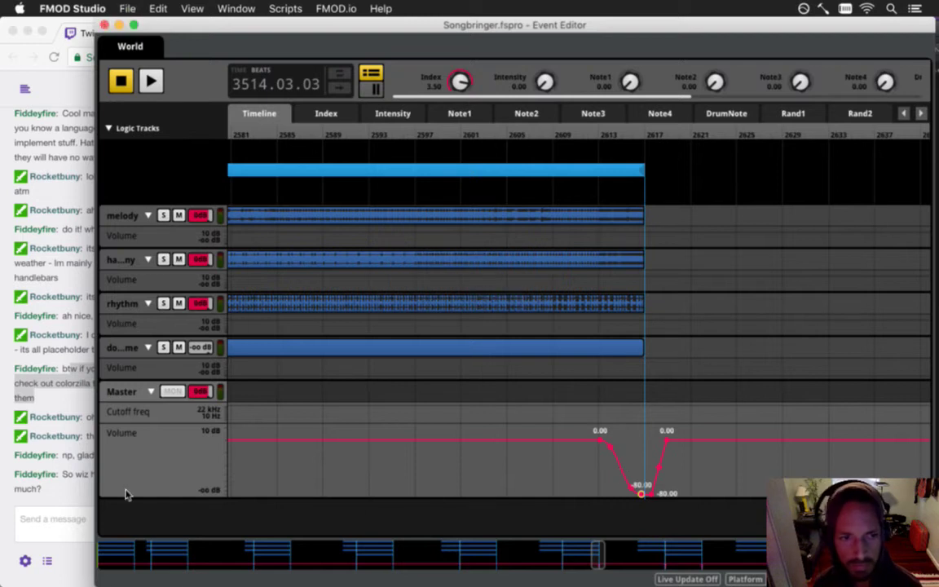
# - Read the viewers' latest Twitch chat messages in Chrome and return to FMOD Studio
pyautogui.click(61, 487)
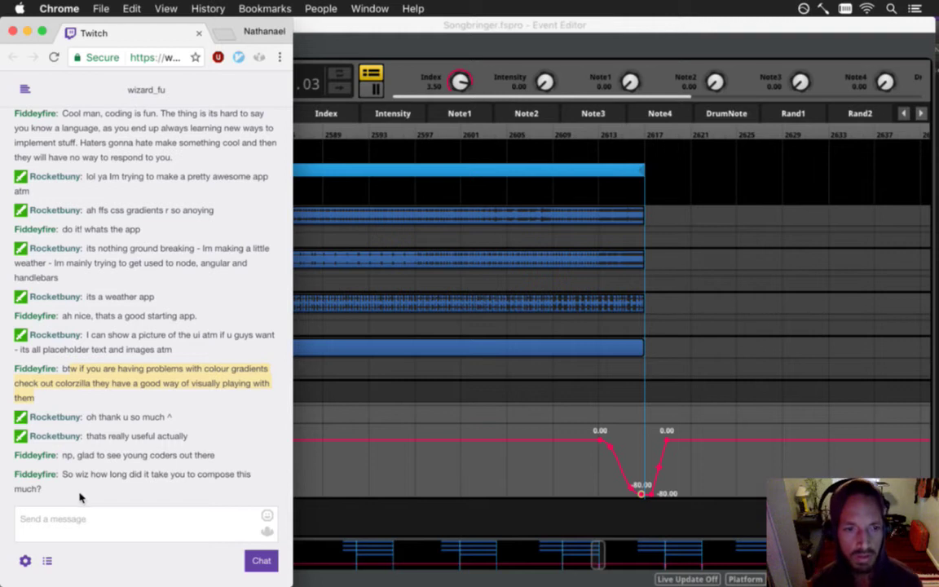
pyautogui.moveTo(91, 475); pyautogui.dragTo(134, 495)
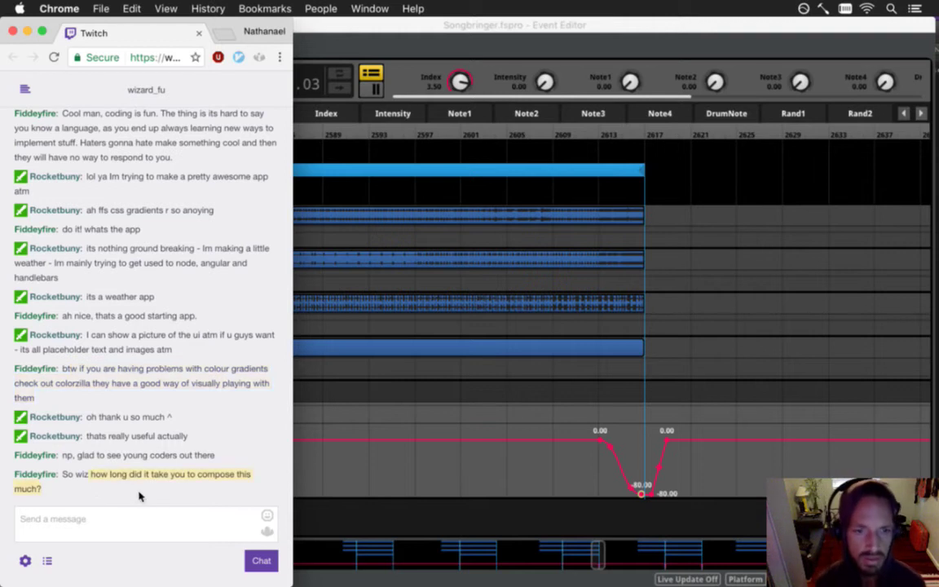
pyautogui.click(528, 32)
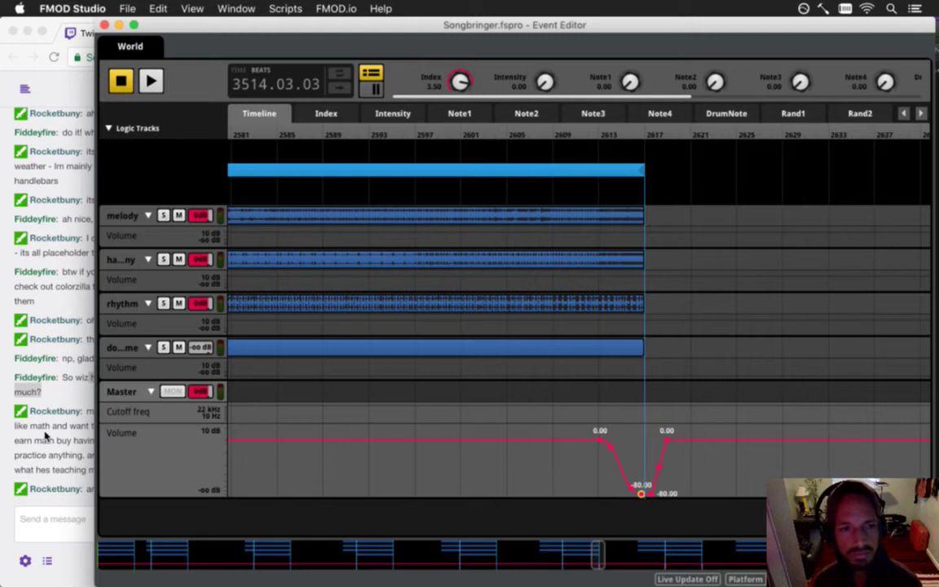
pyautogui.click(37, 411)
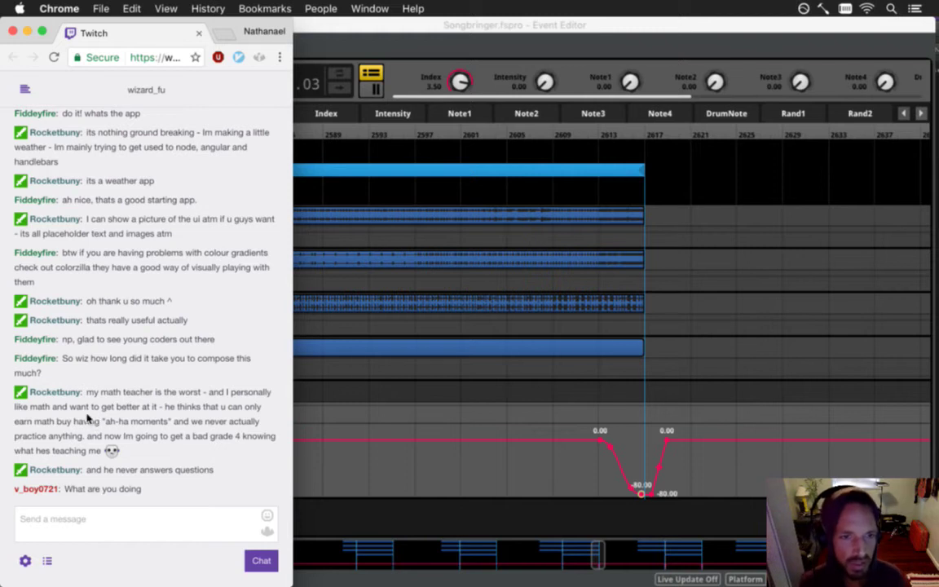
pyautogui.moveTo(100, 393); pyautogui.dragTo(126, 451)
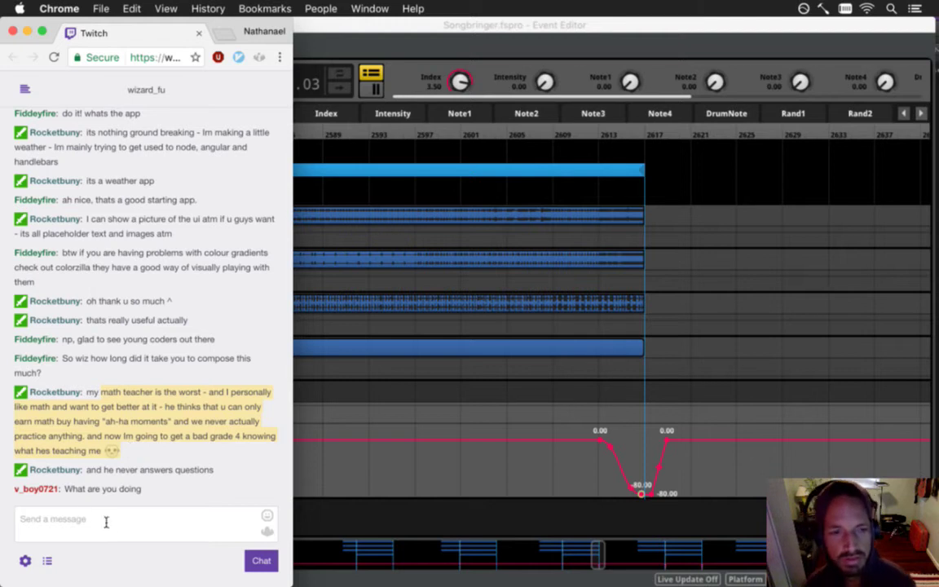
pyautogui.moveTo(65, 490); pyautogui.dragTo(148, 503)
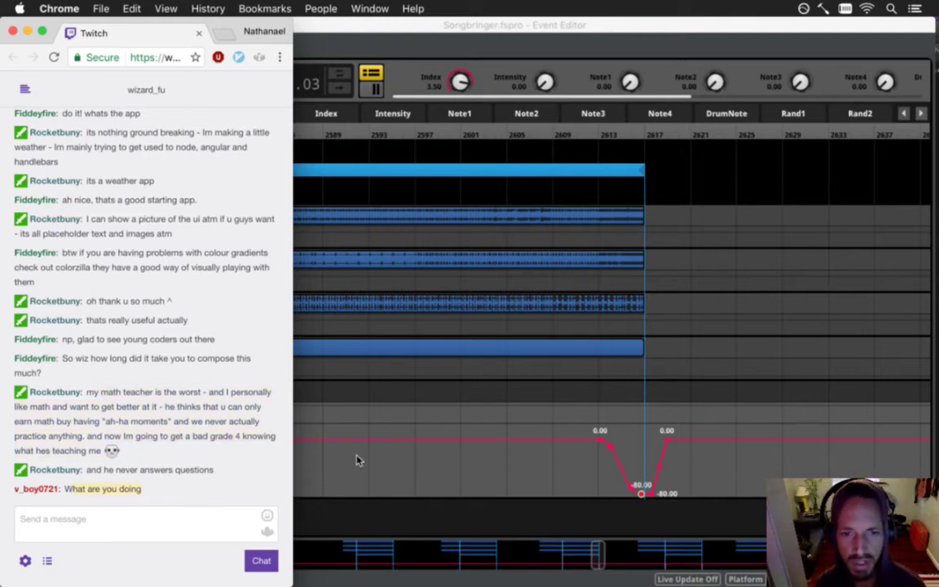
pyautogui.click(379, 421)
# - Automate a Master volume dip to -80 dB at loop region 5's start, from 0 dB at about bar 2421 and curving back to 0 dB at bar 2429
pyautogui.click(379, 421)
pyautogui.moveTo(596, 552); pyautogui.dragTo(565, 556)
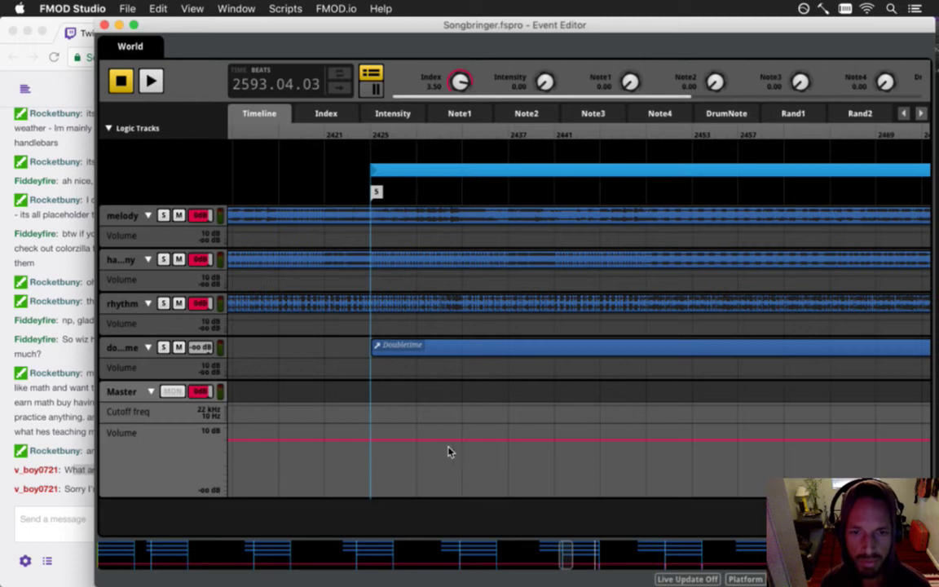
pyautogui.click(417, 445)
pyautogui.click(365, 444)
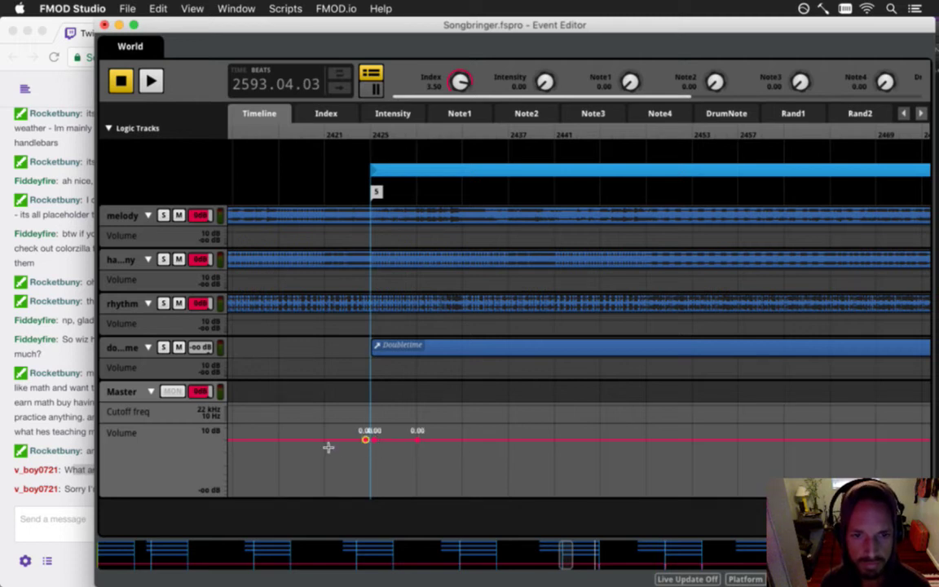
pyautogui.click(326, 444)
pyautogui.moveTo(366, 440); pyautogui.dragTo(368, 493)
pyautogui.moveTo(365, 440); pyautogui.dragTo(354, 507)
pyautogui.click(373, 494)
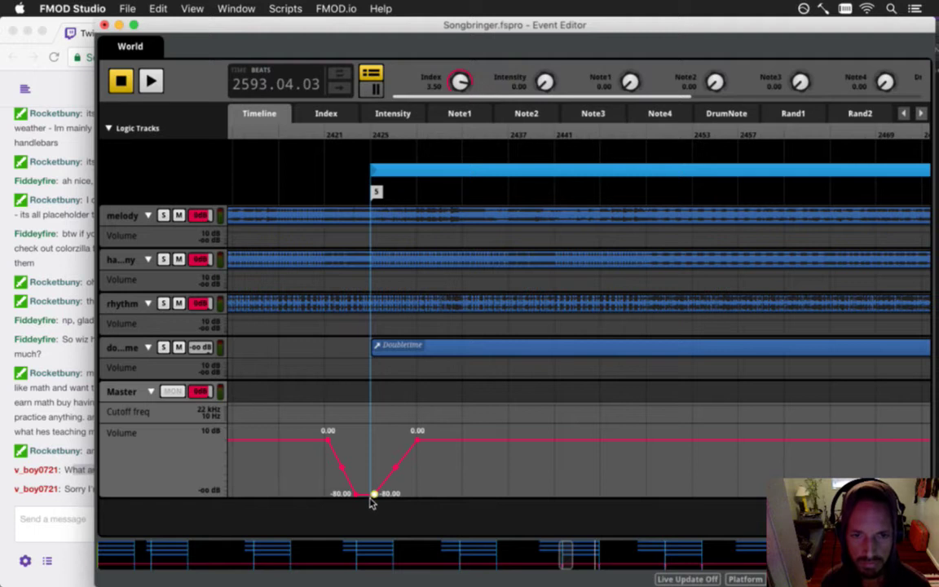
pyautogui.click(82, 516)
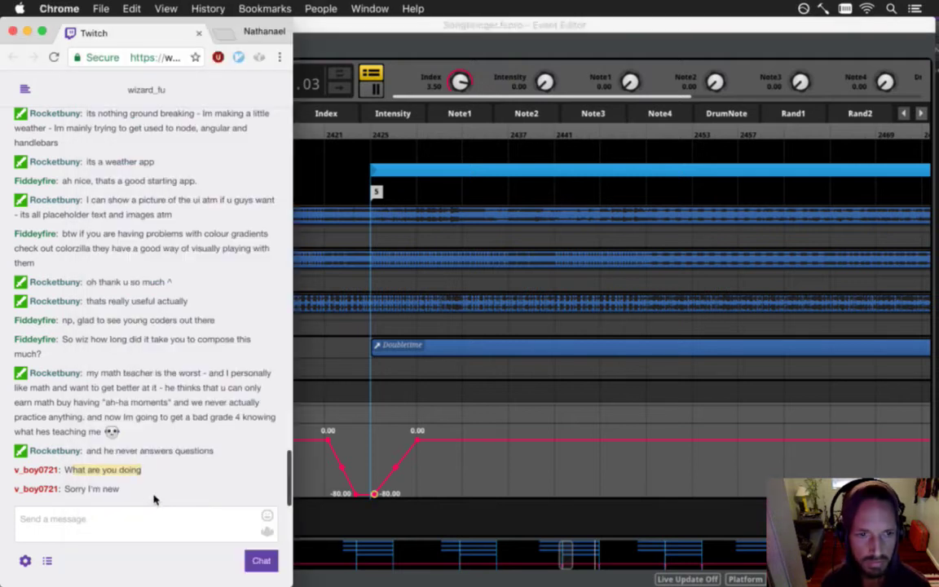
pyautogui.click(395, 468)
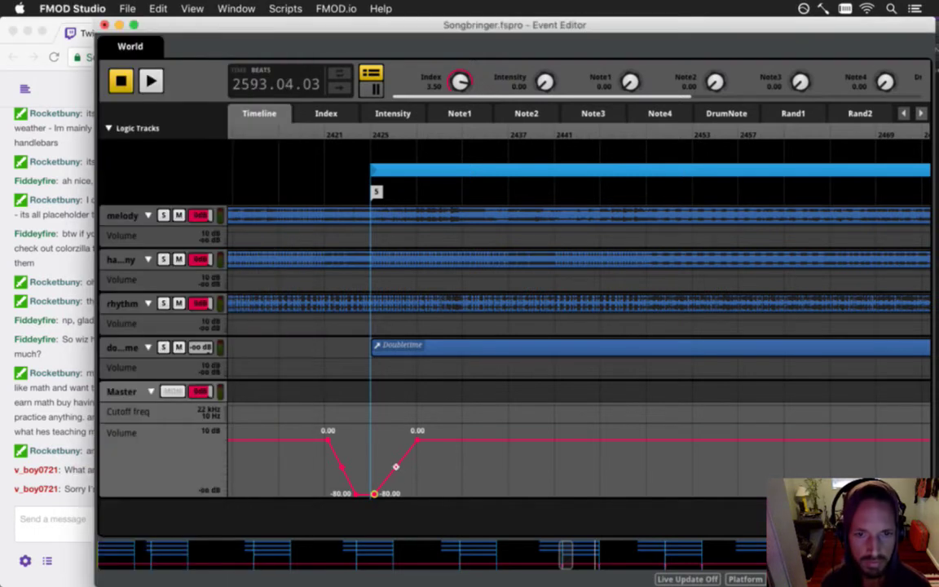
# - Save the project and check the Twitch chat in Chrome before returning to FMOD Studio's timeline at bar 2421
pyautogui.press('super+s')
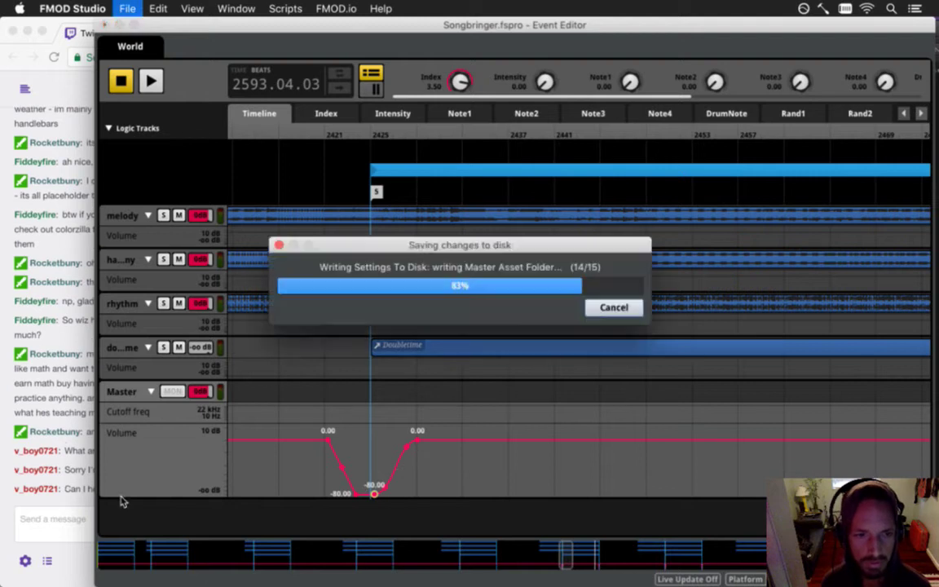
pyautogui.click(73, 504)
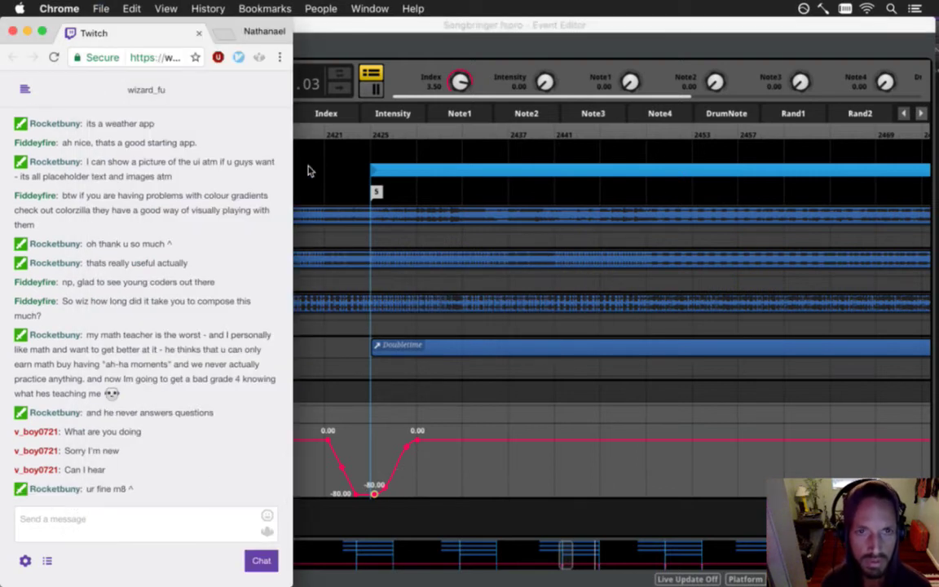
pyautogui.click(336, 133)
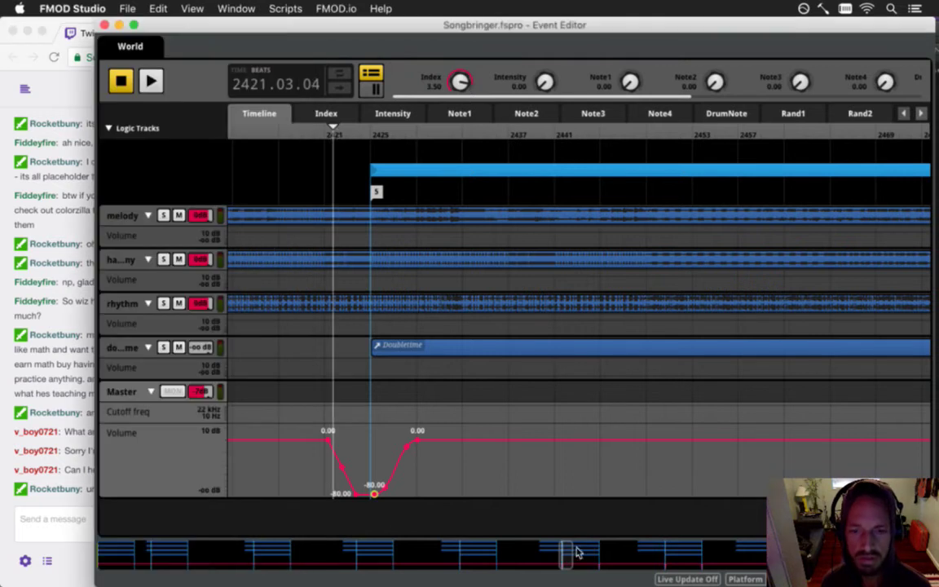
# - Automate a Master volume dip to -80 dB at loop region 4's end, from 0 dB at about bar 2077 and back to 0 dB at about bar 2084
pyautogui.moveTo(566, 555); pyautogui.dragTo(496, 558)
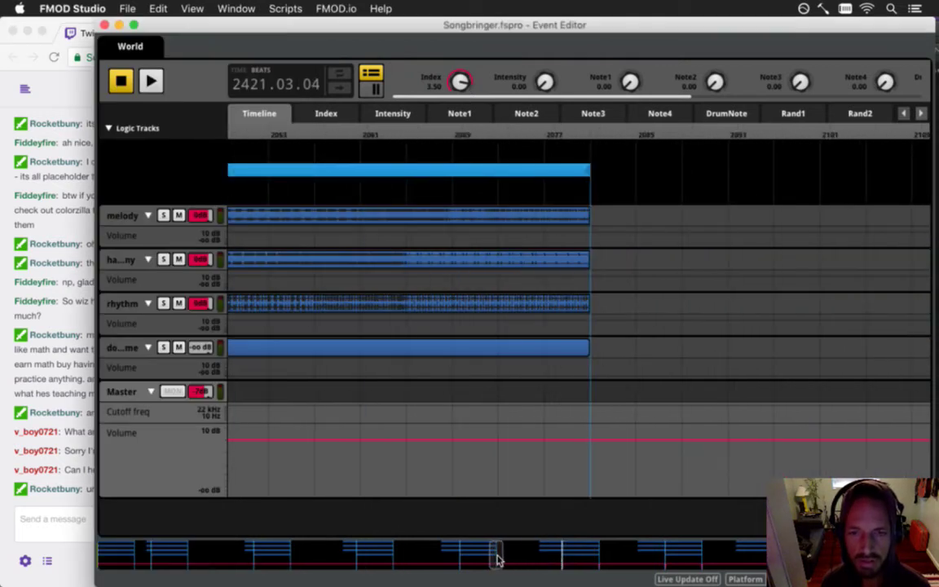
pyautogui.click(624, 440)
pyautogui.click(599, 440)
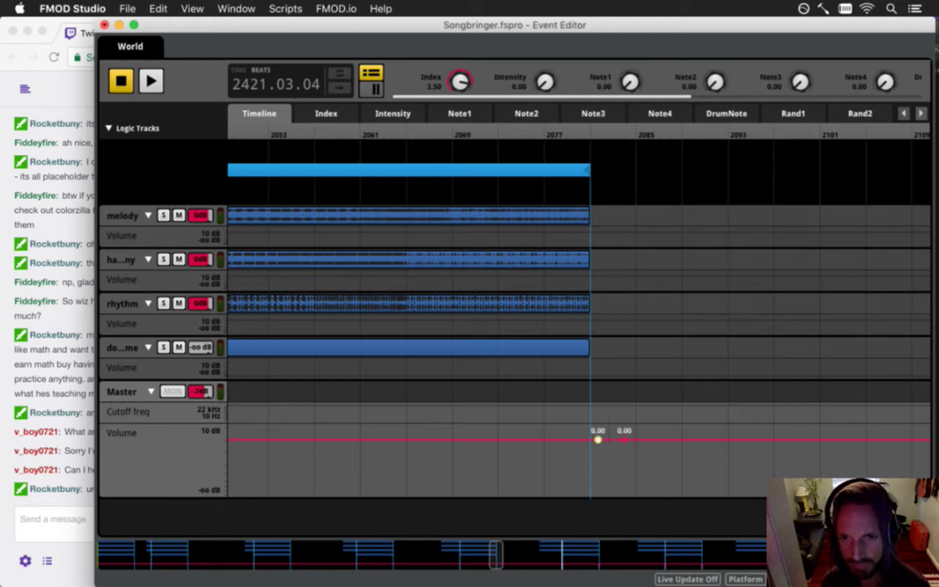
pyautogui.click(586, 440)
pyautogui.click(548, 440)
pyautogui.moveTo(586, 440); pyautogui.dragTo(588, 509)
pyautogui.moveTo(598, 440); pyautogui.dragTo(603, 526)
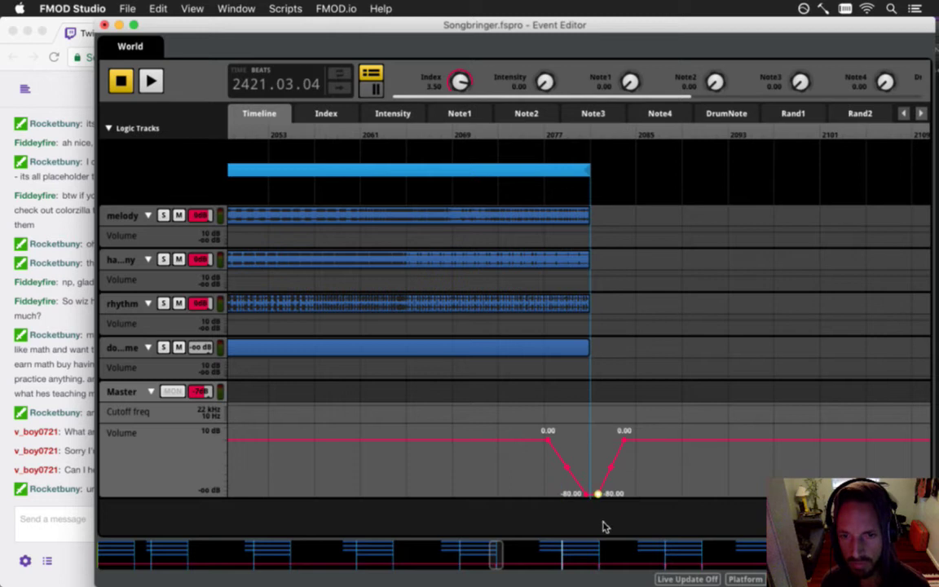
# - Automate a Master volume dip to -80 dB at loop region 4's start, from about bar 1885 and curving back to 0 dB at bar 1893, and save
pyautogui.moveTo(495, 552); pyautogui.dragTo(461, 555)
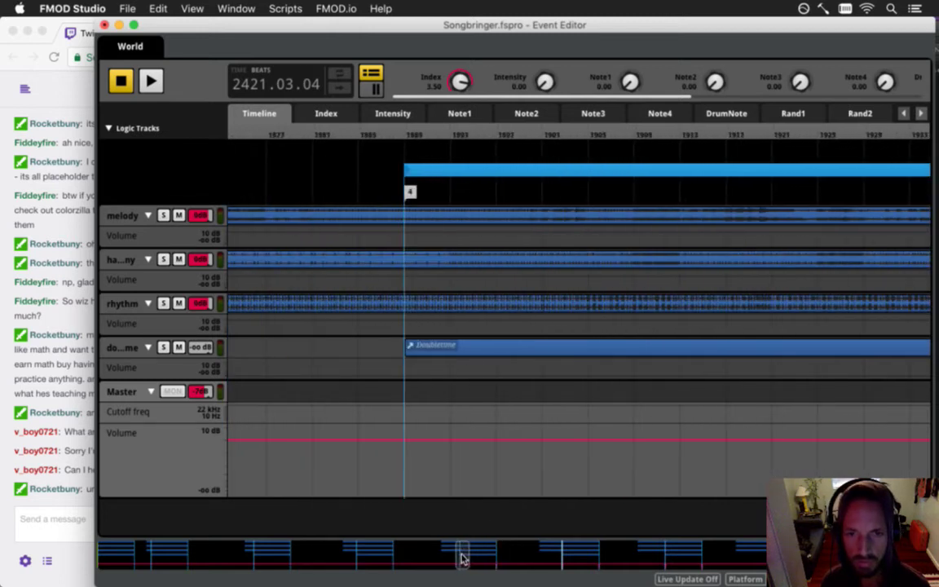
pyautogui.click(450, 444)
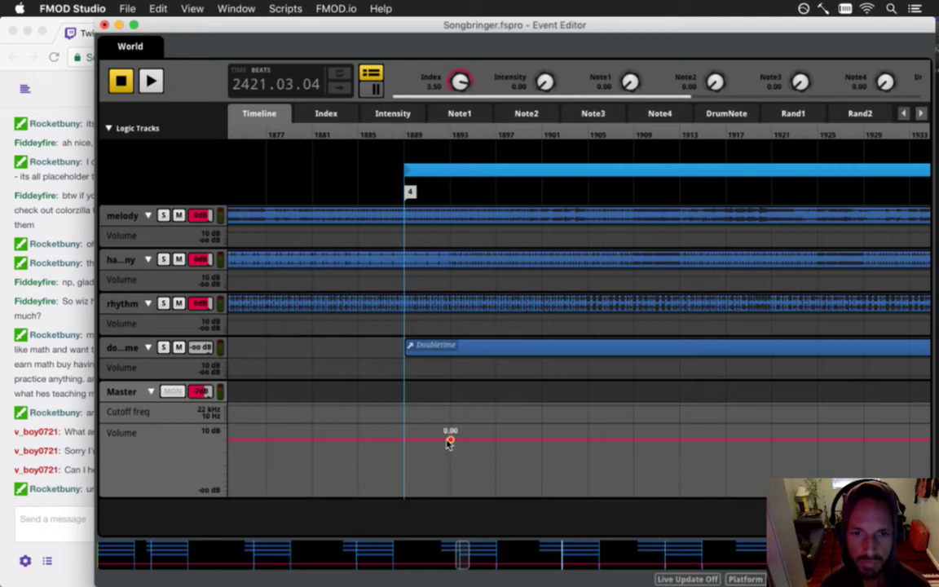
pyautogui.click(404, 444)
pyautogui.click(396, 440)
pyautogui.click(361, 441)
pyautogui.moveTo(406, 444); pyautogui.dragTo(404, 509)
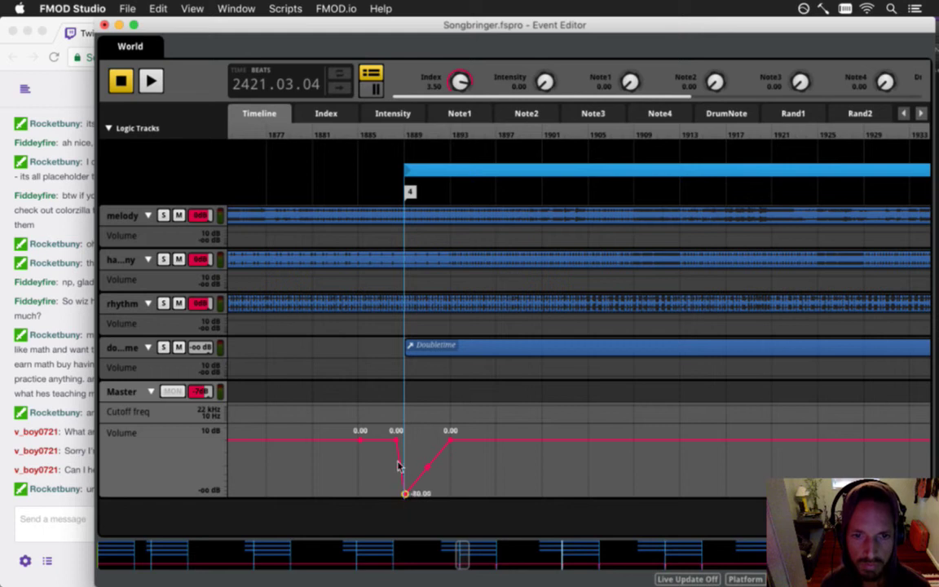
pyautogui.moveTo(397, 439); pyautogui.dragTo(396, 493)
pyautogui.doubleClick(428, 468)
pyautogui.press('super+s')
# - Automate a Master volume dip to -80 dB at loop region 3's end, curving down from 0 dB at bar 1541 and back to 0 dB at about bar 1547
pyautogui.moveTo(461, 555); pyautogui.dragTo(397, 554)
pyautogui.click(607, 444)
pyautogui.click(580, 444)
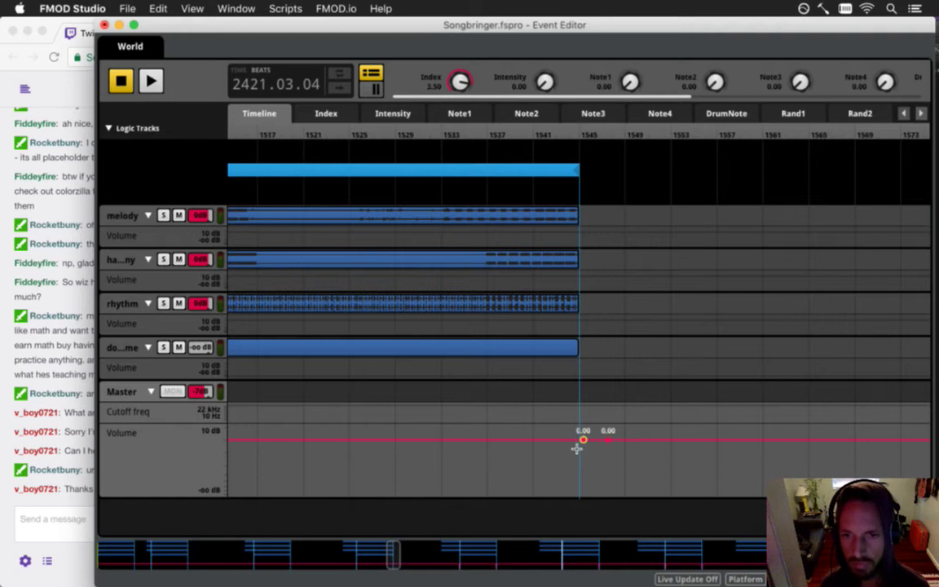
pyautogui.click(533, 440)
pyautogui.moveTo(582, 440); pyautogui.dragTo(574, 516)
pyautogui.moveTo(583, 445); pyautogui.dragTo(595, 537)
pyautogui.click(572, 494)
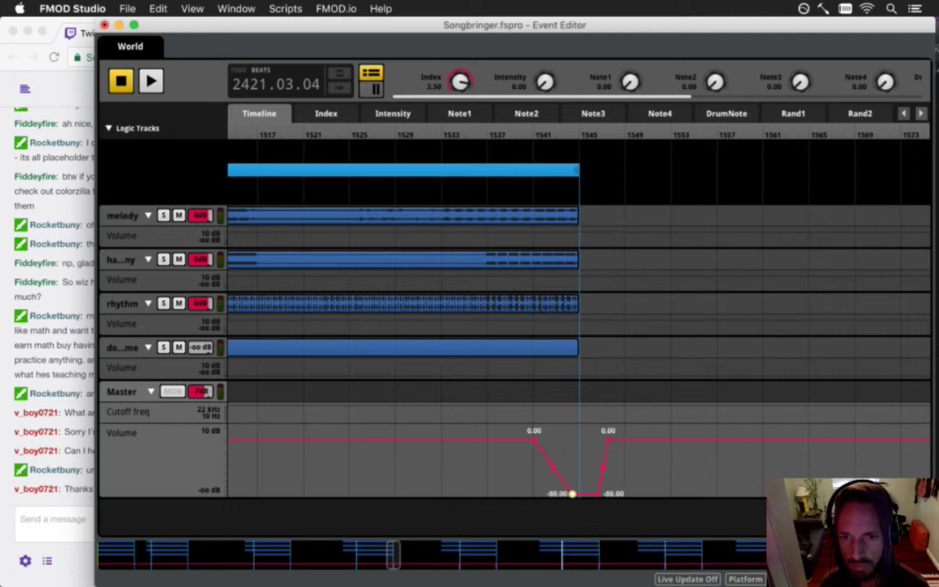
pyautogui.moveTo(572, 494); pyautogui.dragTo(580, 499)
pyautogui.doubleClick(556, 469)
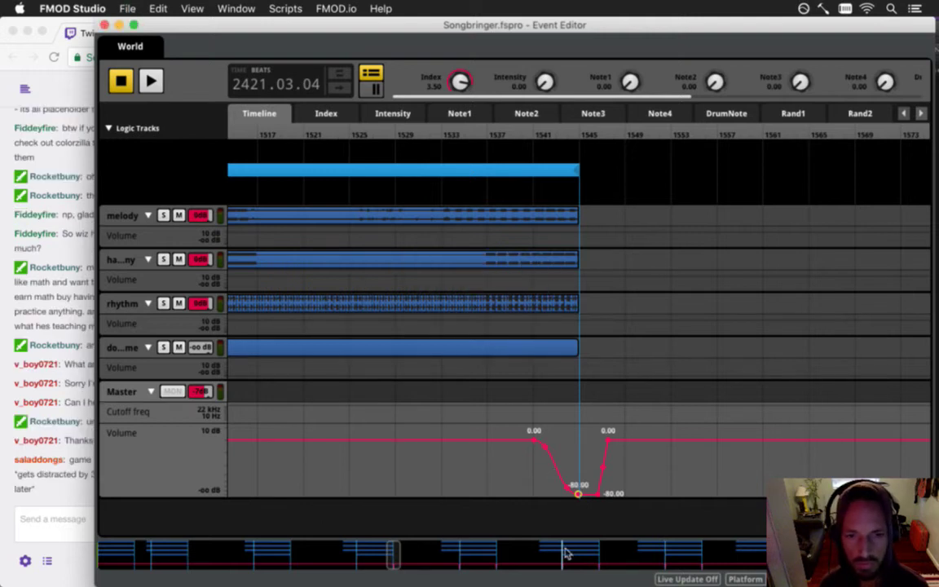
# - Automate a Master volume dip to -80 dB at loop region 3's start, from 0 dB at bar 1349 and curving back to 0 dB at bar 1357
pyautogui.moveTo(390, 550); pyautogui.dragTo(356, 552)
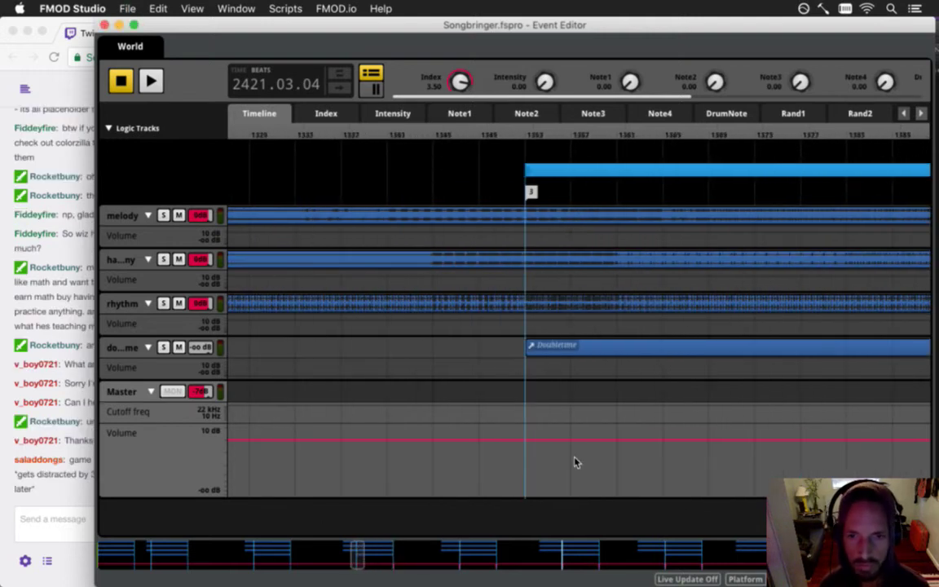
pyautogui.click(525, 440)
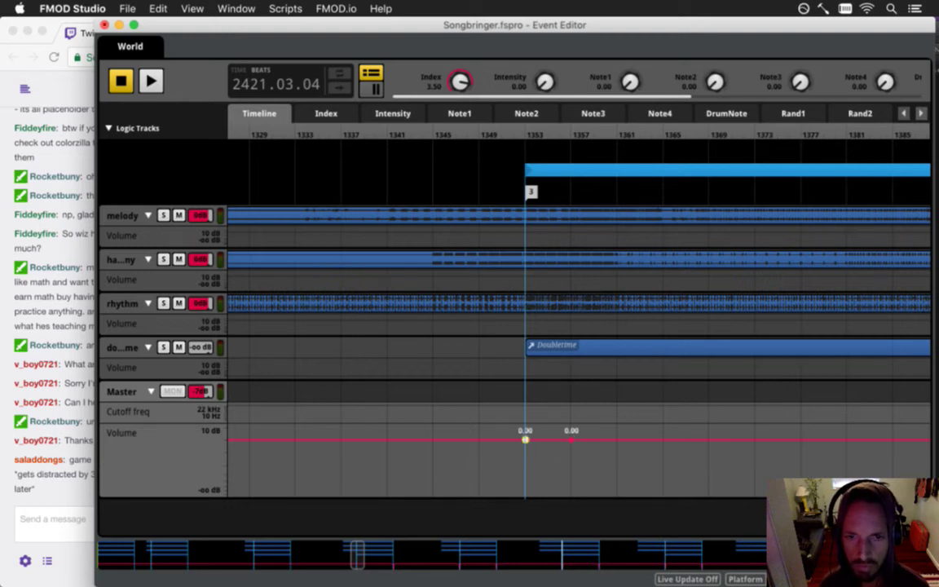
pyautogui.click(499, 440)
pyautogui.click(479, 440)
pyautogui.moveTo(525, 440); pyautogui.dragTo(524, 524)
pyautogui.moveTo(499, 440); pyautogui.dragTo(499, 493)
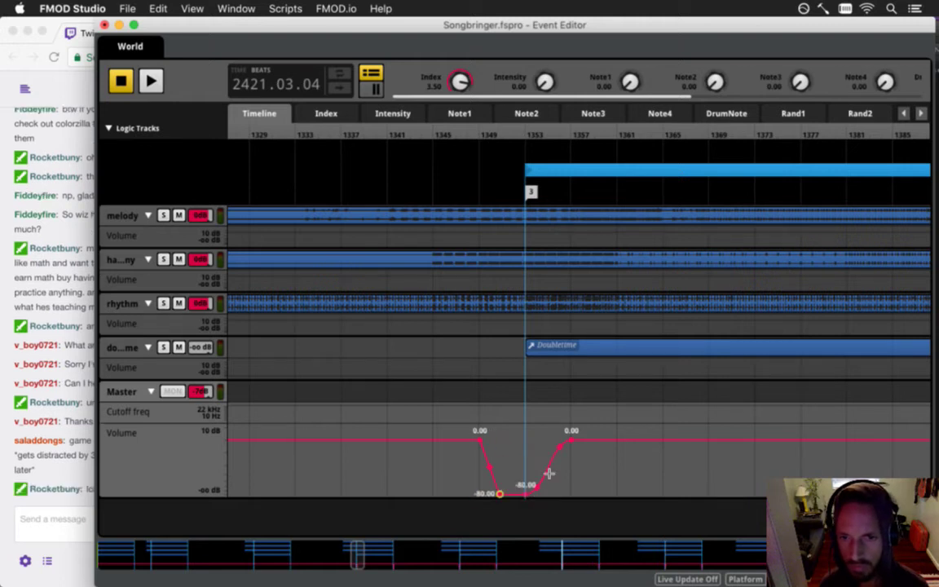
# - Check the Twitch chat in Chrome and return to FMOD Studio's timeline at loop region 2's end
pyautogui.moveTo(356, 551); pyautogui.dragTo(285, 555)
pyautogui.click(99, 413)
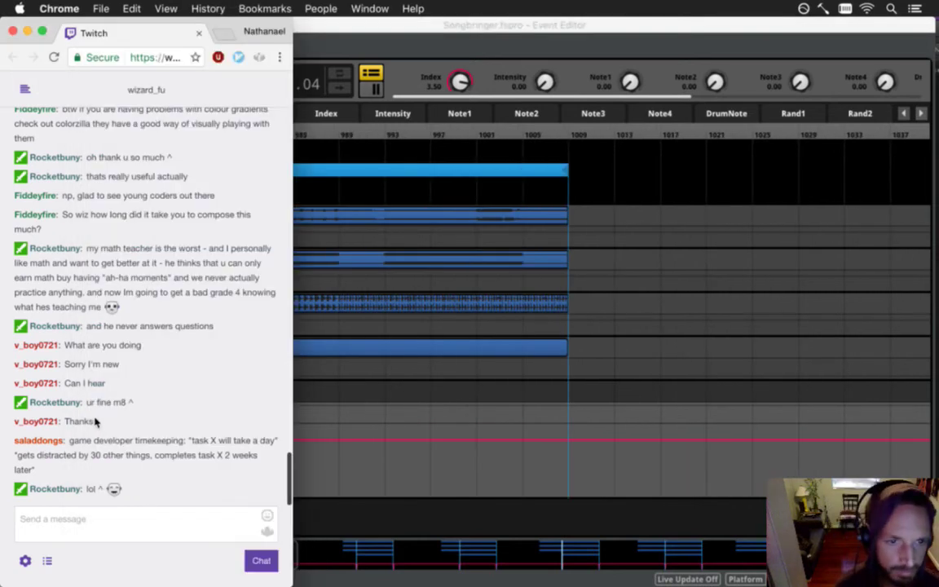
pyautogui.moveTo(184, 438); pyautogui.dragTo(214, 451)
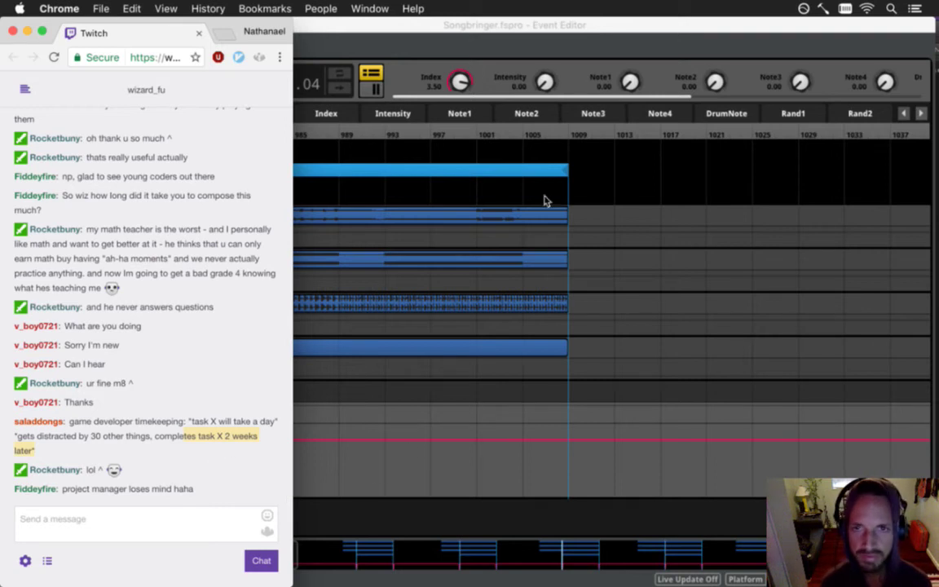
pyautogui.click(488, 38)
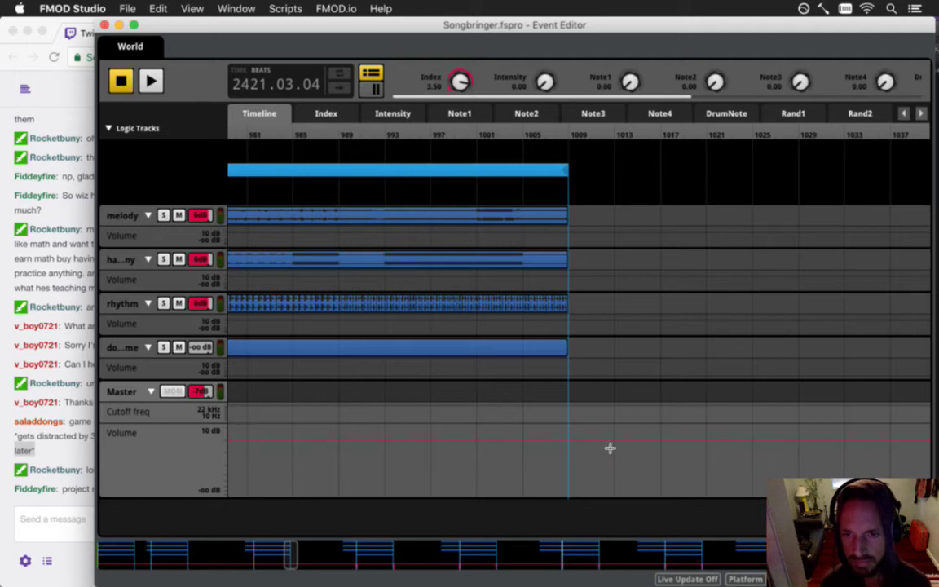
# - Automate a Master volume dip to -80 dB at loop region 2's end, curving down from 0 dB at bar 1005 and back by about bar 1013
pyautogui.click(576, 440)
pyautogui.moveTo(576, 440); pyautogui.dragTo(595, 440)
pyautogui.click(568, 439)
pyautogui.click(523, 440)
pyautogui.moveTo(568, 441); pyautogui.dragTo(568, 494)
pyautogui.moveTo(595, 440); pyautogui.dragTo(597, 546)
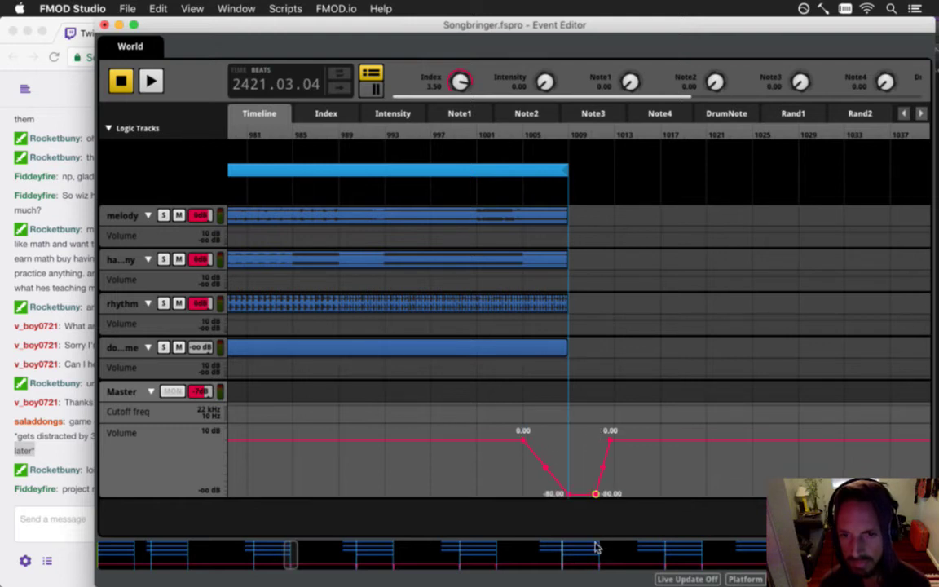
pyautogui.doubleClick(546, 468)
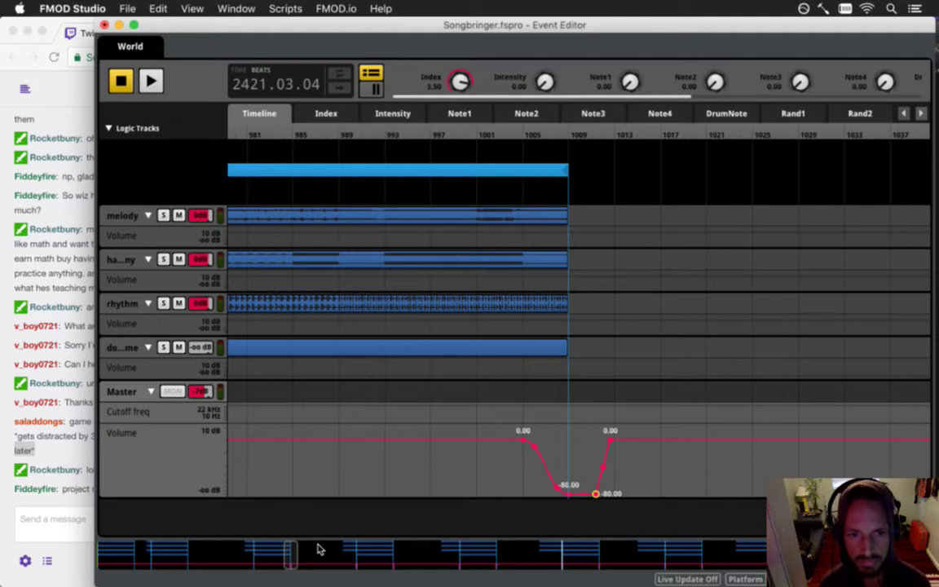
# - Automate a Master volume dip to -80 dB at loop region 2's start, from 0 dB at bar 813 and curving back to 0 dB at bar 821
pyautogui.moveTo(289, 552); pyautogui.dragTo(258, 555)
pyautogui.click(516, 440)
pyautogui.click(469, 443)
pyautogui.click(448, 442)
pyautogui.click(424, 441)
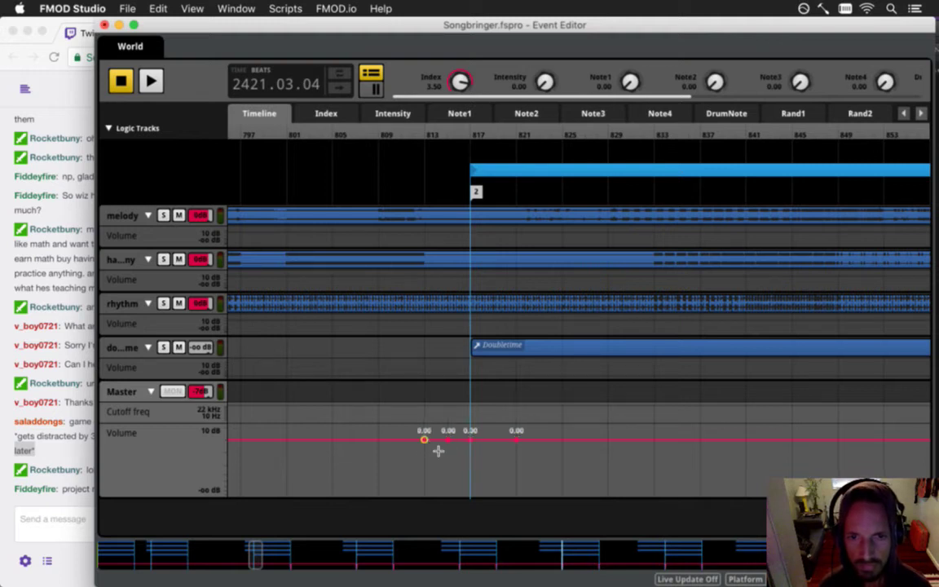
pyautogui.moveTo(447, 441); pyautogui.dragTo(448, 494)
pyautogui.moveTo(471, 442); pyautogui.dragTo(470, 493)
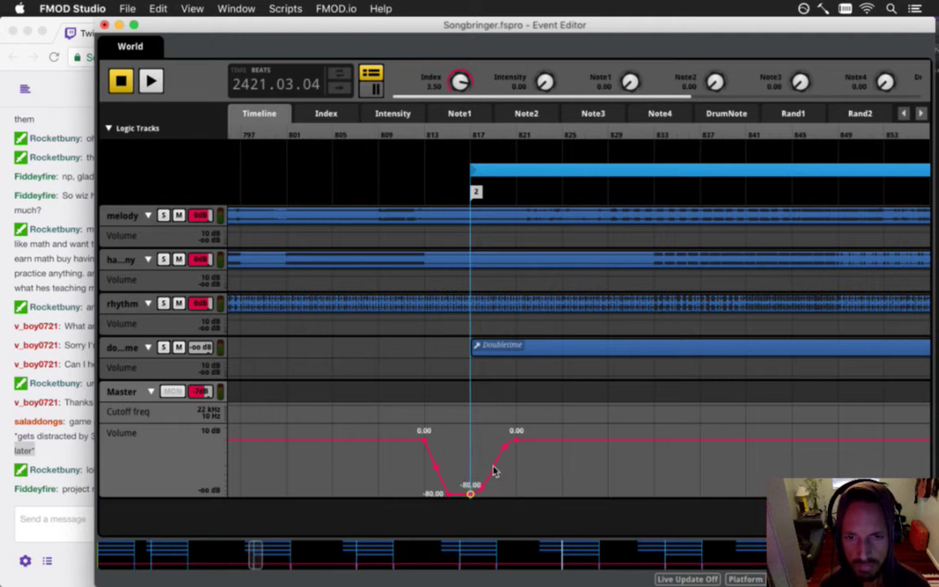
# - Automate a Master volume dip to -80 dB at loop region 1's end, curving down from 0 dB at bar 469 and back to 0 dB at bar 477
pyautogui.moveTo(256, 557); pyautogui.dragTo(184, 555)
pyautogui.click(780, 442)
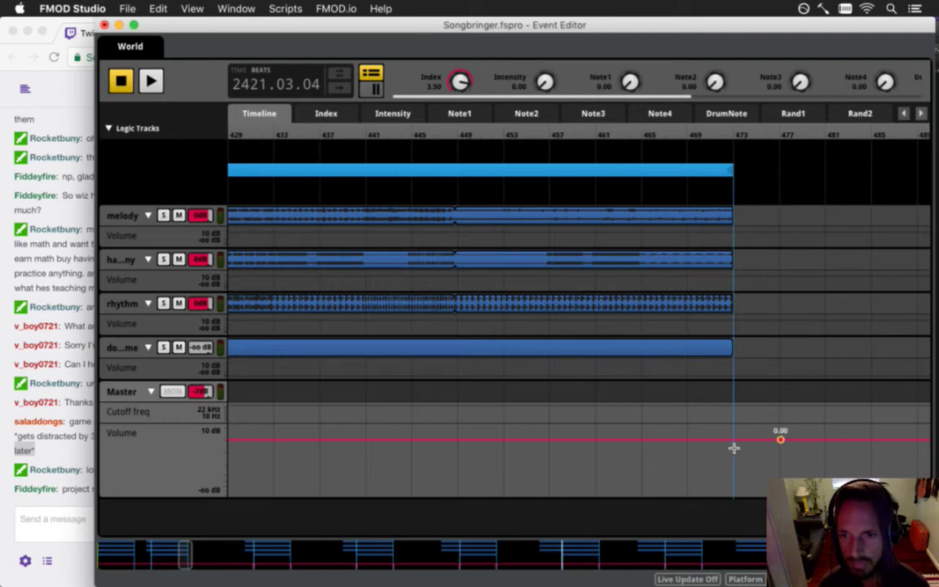
pyautogui.click(756, 443)
pyautogui.click(687, 441)
pyautogui.moveTo(733, 444); pyautogui.dragTo(737, 538)
pyautogui.moveTo(755, 441); pyautogui.dragTo(756, 493)
pyautogui.moveTo(710, 467); pyautogui.dragTo(708, 474)
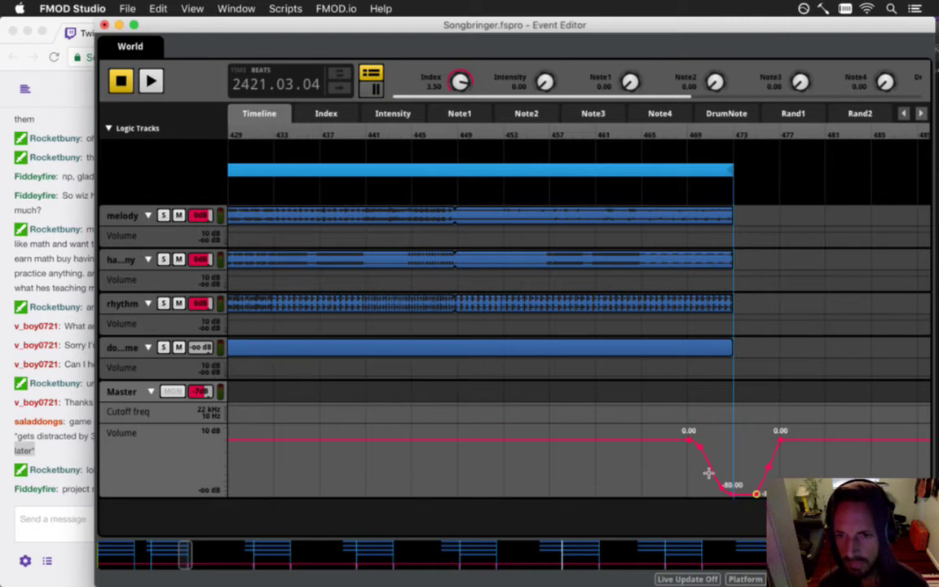
# - Automate a Master volume dip to -80 dB at loop region 1's start, from 0 dB at bar 277 and curving back at bar 285, and save
pyautogui.moveTo(186, 552); pyautogui.dragTo(151, 555)
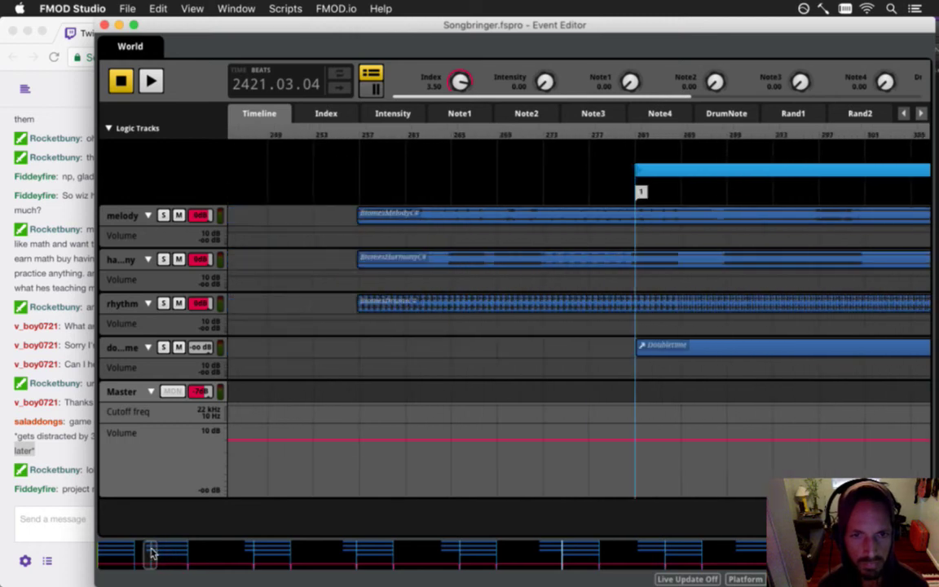
pyautogui.click(638, 441)
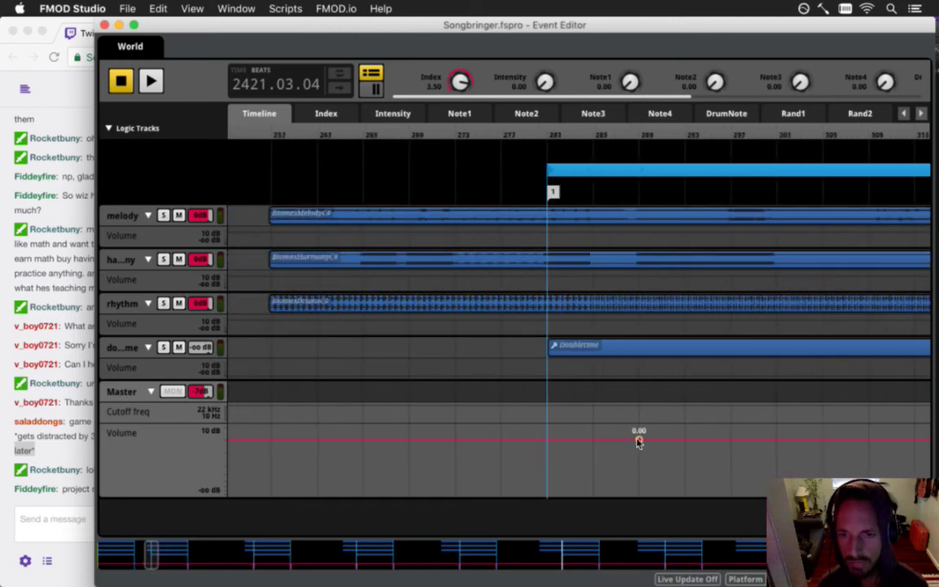
pyautogui.click(549, 441)
pyautogui.click(527, 441)
pyautogui.click(503, 441)
pyautogui.moveTo(549, 440); pyautogui.dragTo(549, 493)
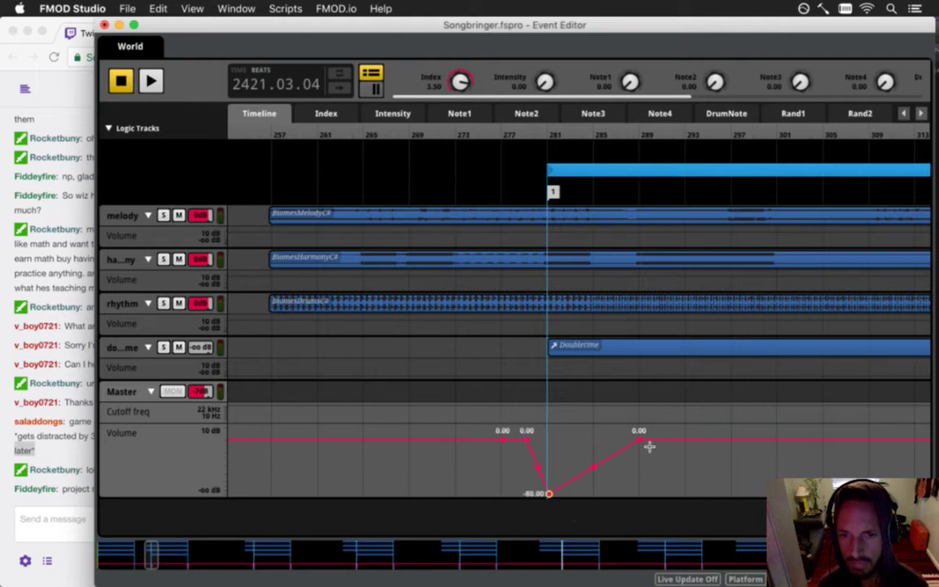
pyautogui.moveTo(639, 441); pyautogui.dragTo(527, 493)
pyautogui.press('super+b')
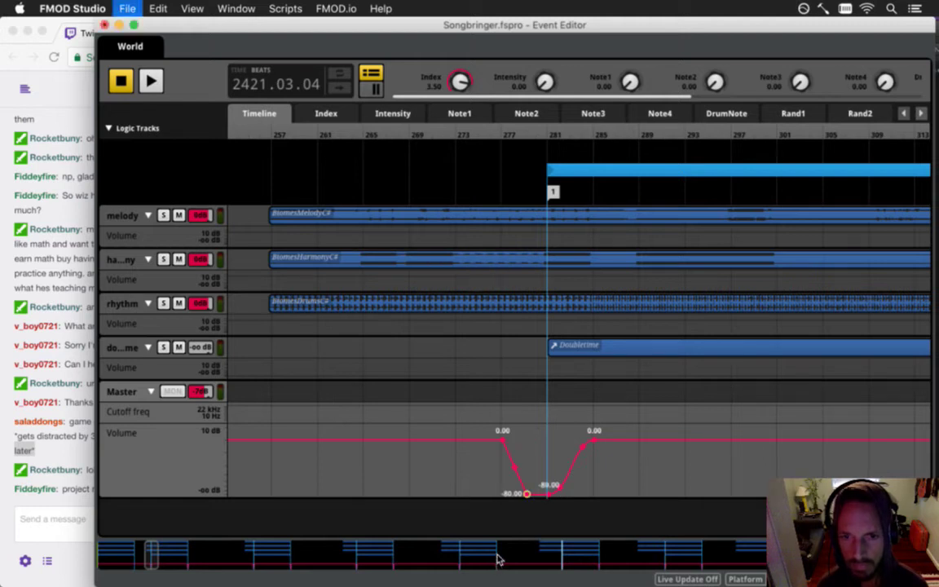
# - Automate a Master volume dip to -80 dB at the first loop region's end, curving down from bar 189 and back to 0 dB at about bar 197, and save
pyautogui.moveTo(153, 555)
pyautogui.mouseDown()
pyautogui.moveTo(198, 559)
pyautogui.moveTo(135, 557)
pyautogui.mouseUp()
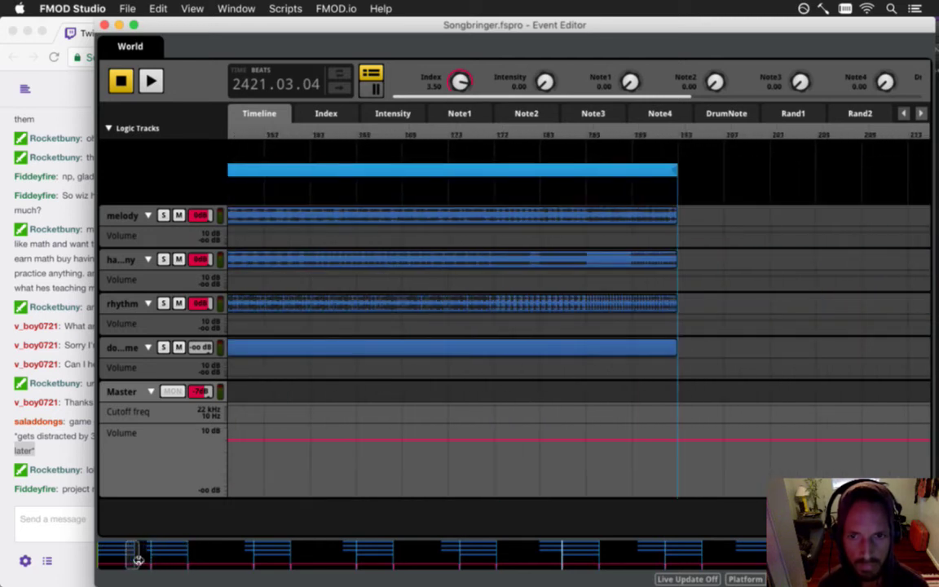
pyautogui.click(723, 440)
pyautogui.click(703, 444)
pyautogui.click(679, 441)
pyautogui.click(634, 441)
pyautogui.moveTo(676, 445); pyautogui.dragTo(675, 520)
pyautogui.moveTo(702, 440); pyautogui.dragTo(702, 494)
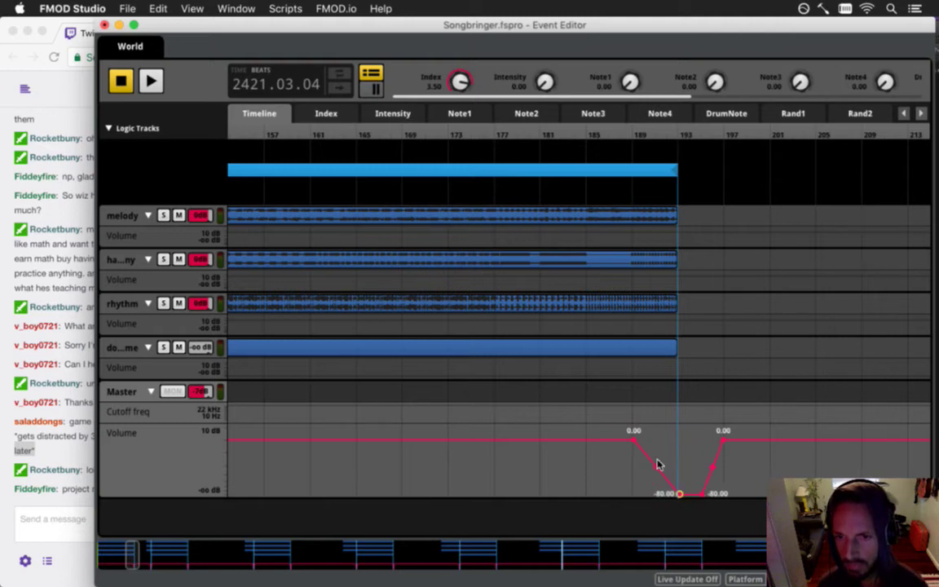
pyautogui.press('super+s')
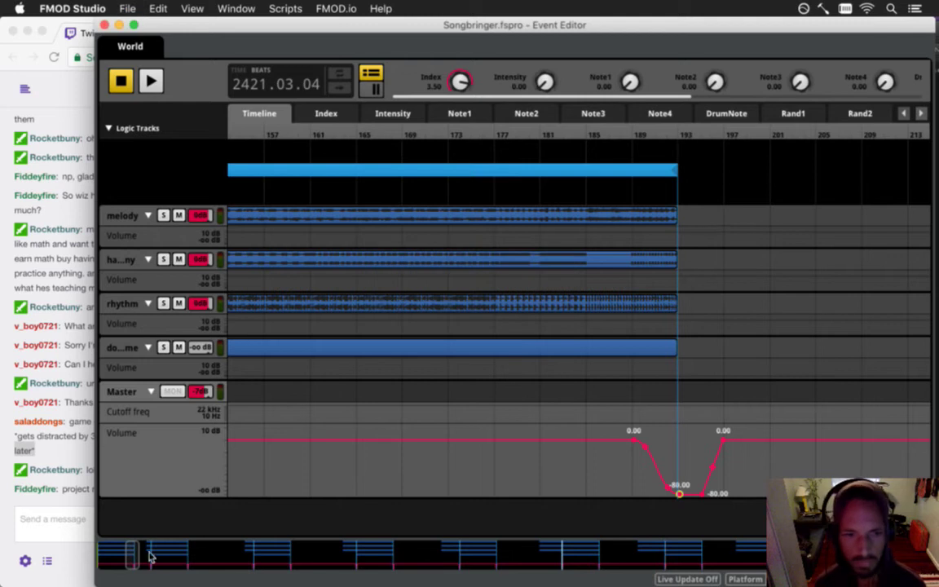
# - Automate a curved Master volume fade-in at the event's beginning, from -80 dB at bar 1 to 0 dB at bar 5
pyautogui.moveTo(134, 556); pyautogui.dragTo(104, 556)
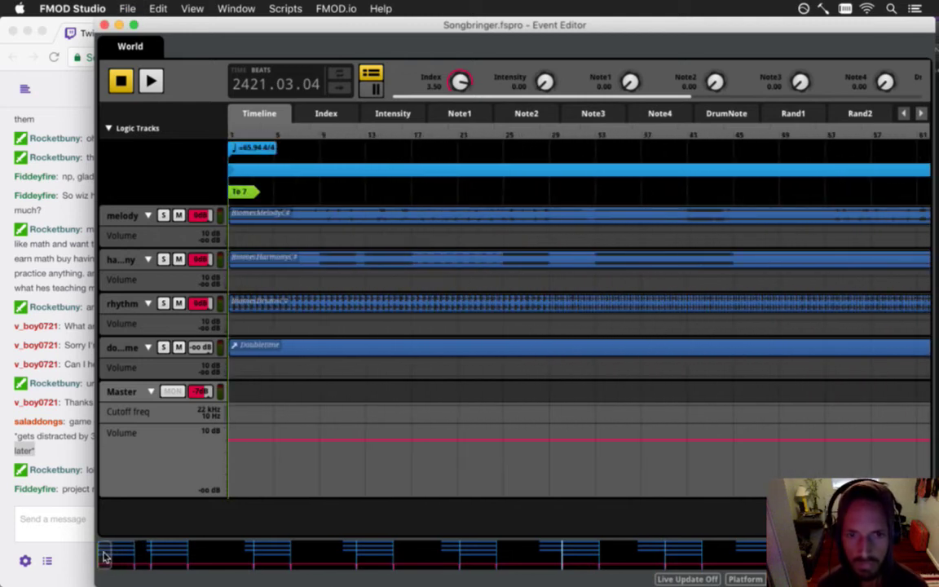
pyautogui.click(274, 441)
pyautogui.moveTo(235, 441); pyautogui.dragTo(224, 528)
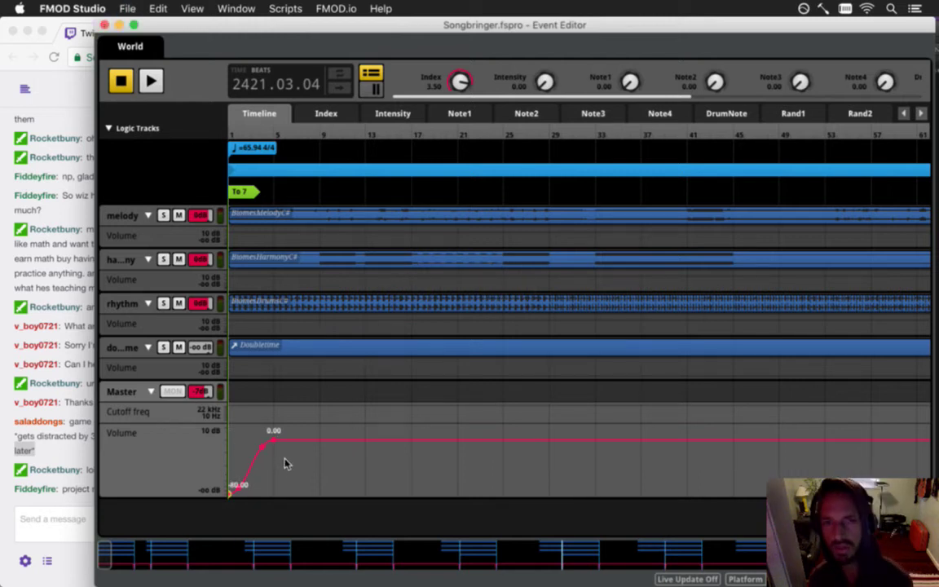
# - Build the Songbringer project and save it
pyautogui.click(127, 8)
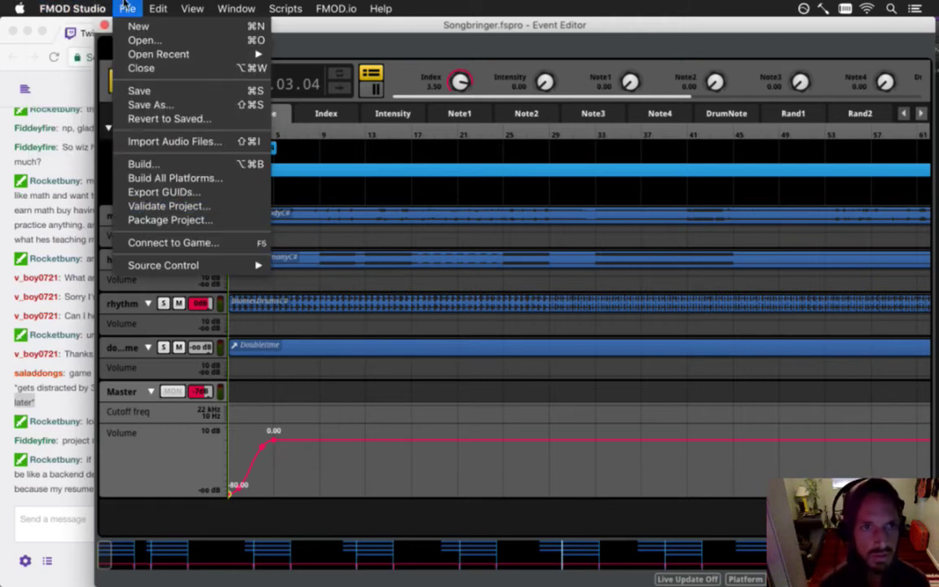
pyautogui.click(151, 163)
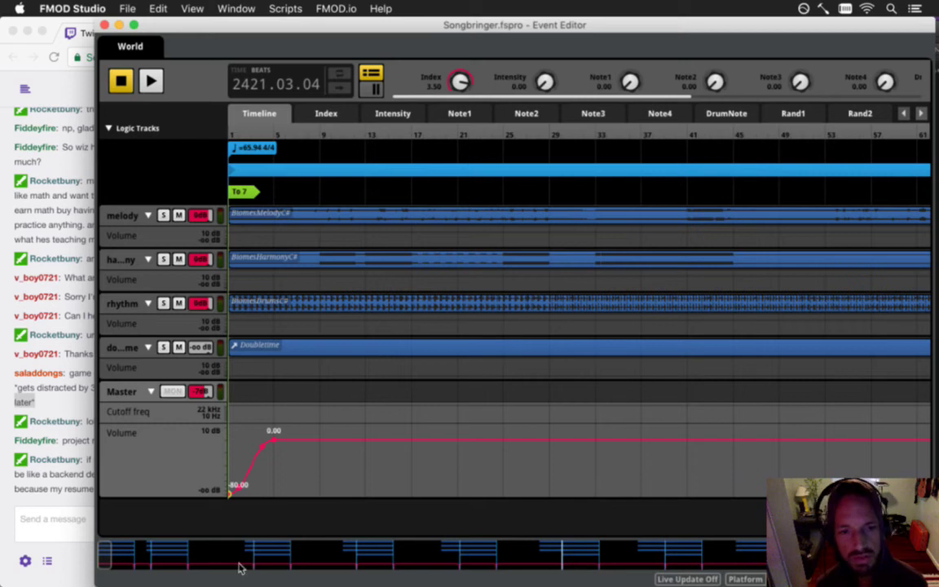
pyautogui.moveTo(108, 567); pyautogui.dragTo(894, 566)
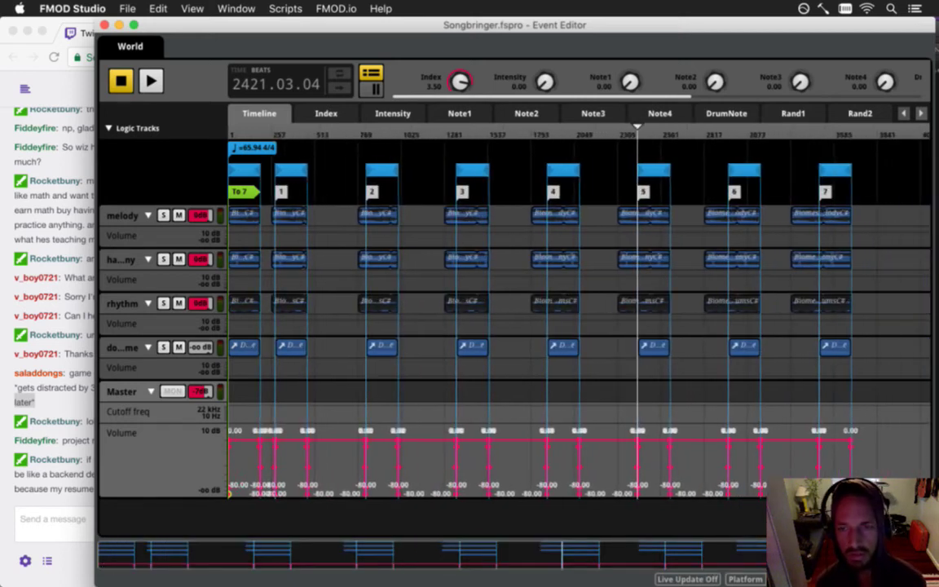
pyautogui.press('super+s')
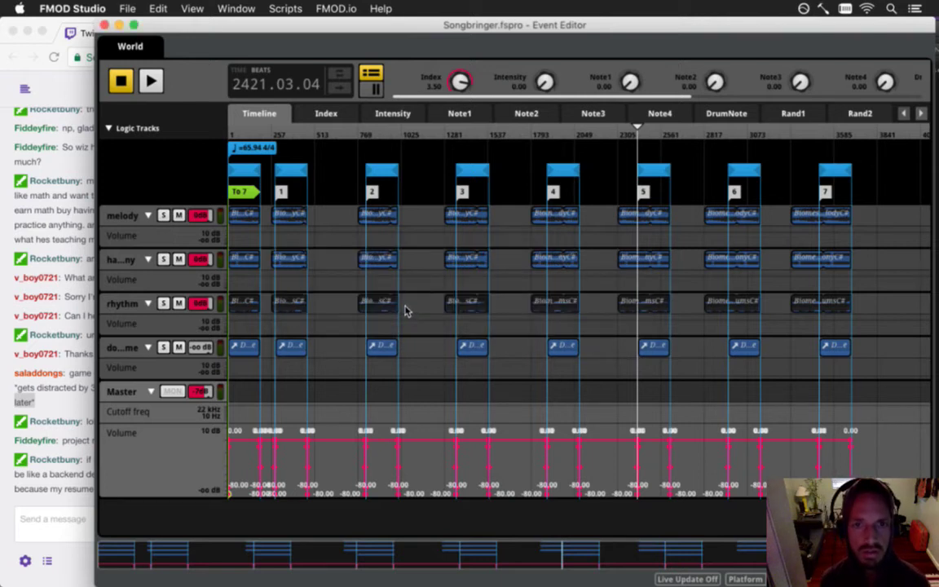
# - Switch to iTerm2 and go from Saves.txt to data/game/Story.txt in the vim pane
pyautogui.press('super+Tab')
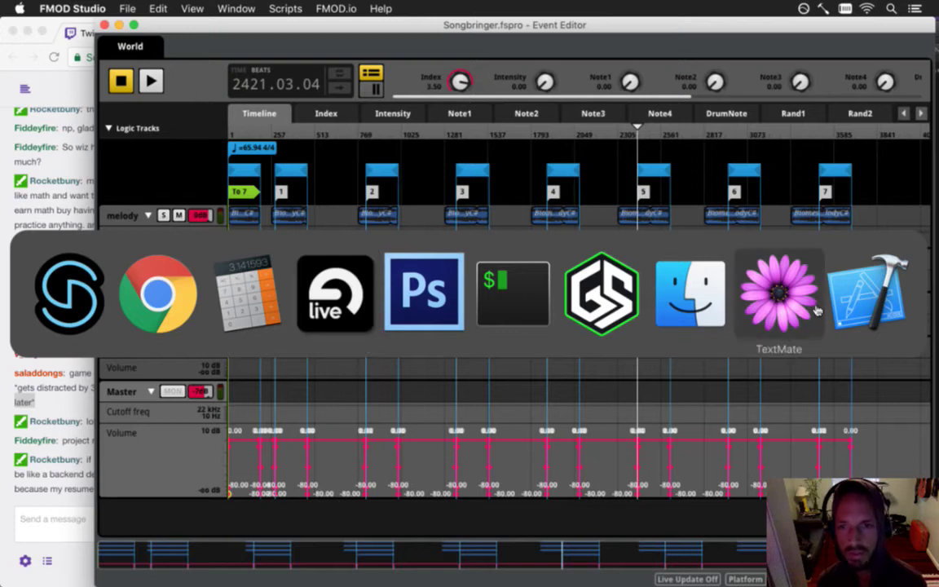
pyautogui.click(540, 300)
pyautogui.press('super+]')
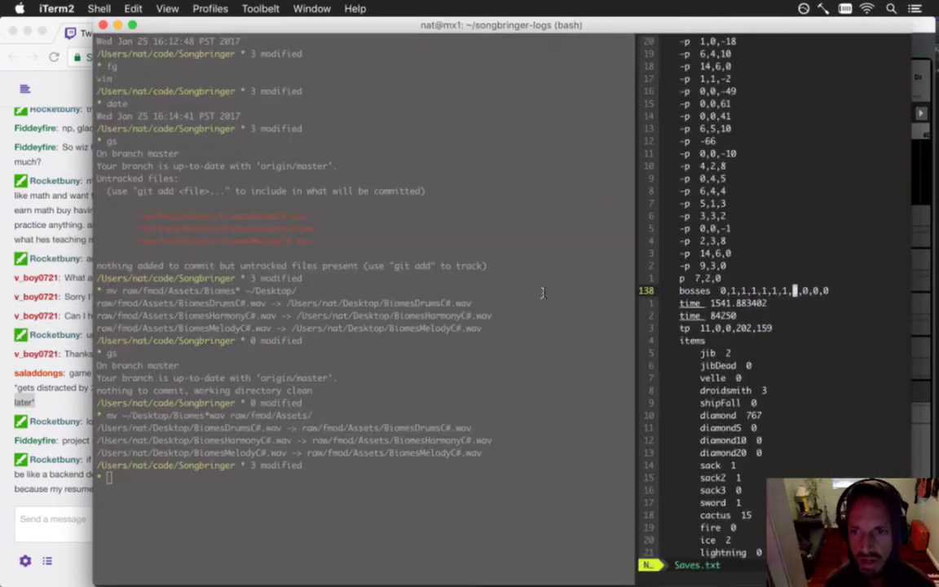
pyautogui.press('j')
pyautogui.press('Return')
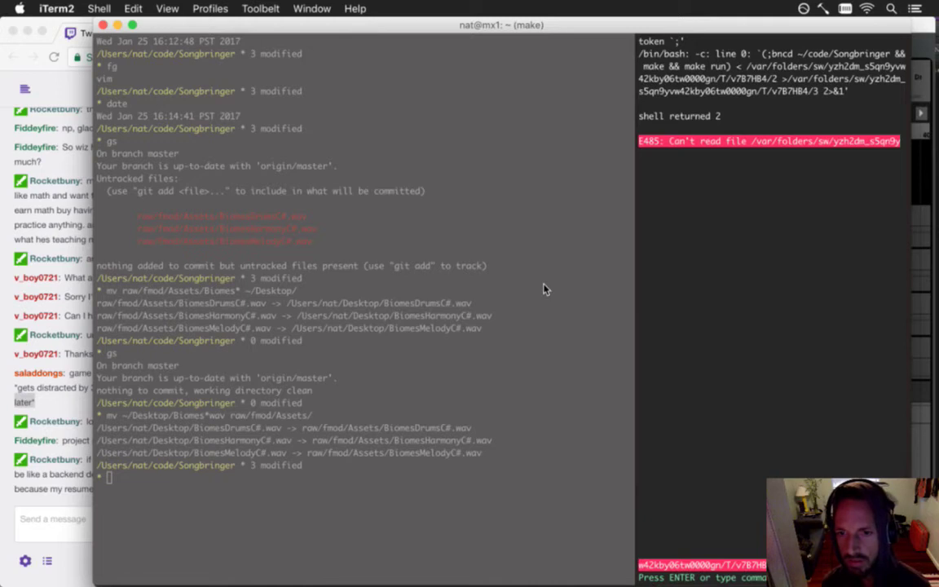
pyautogui.press('Return')
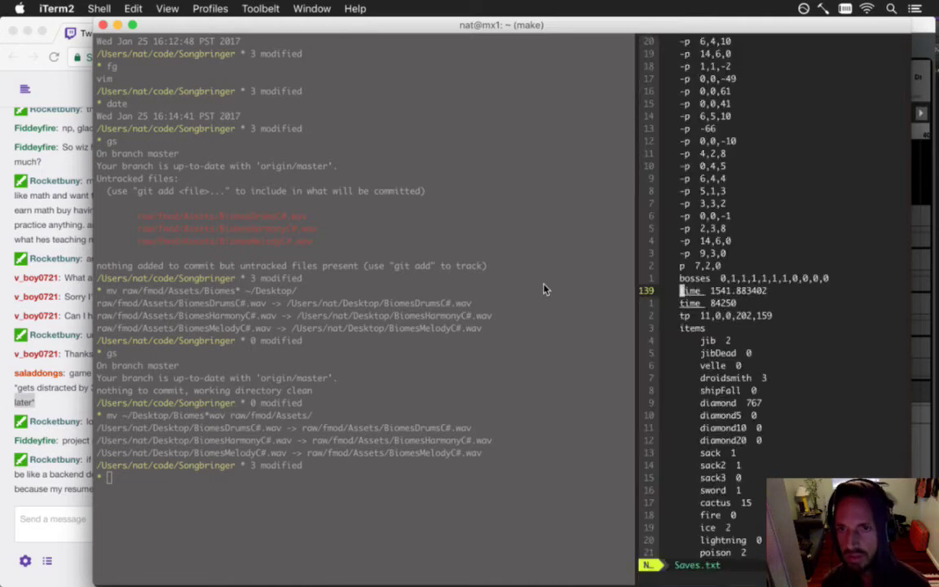
pyautogui.hotkey('ctrl', 'o')
pyautogui.hotkey('ctrl', 'o')
pyautogui.hotkey('ctrl', 'o')
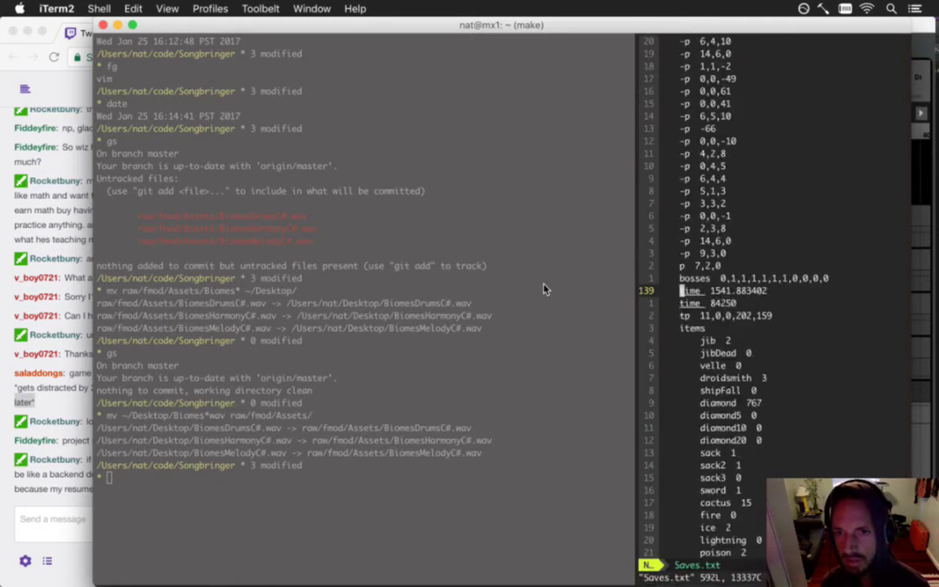
pyautogui.press('Tab')
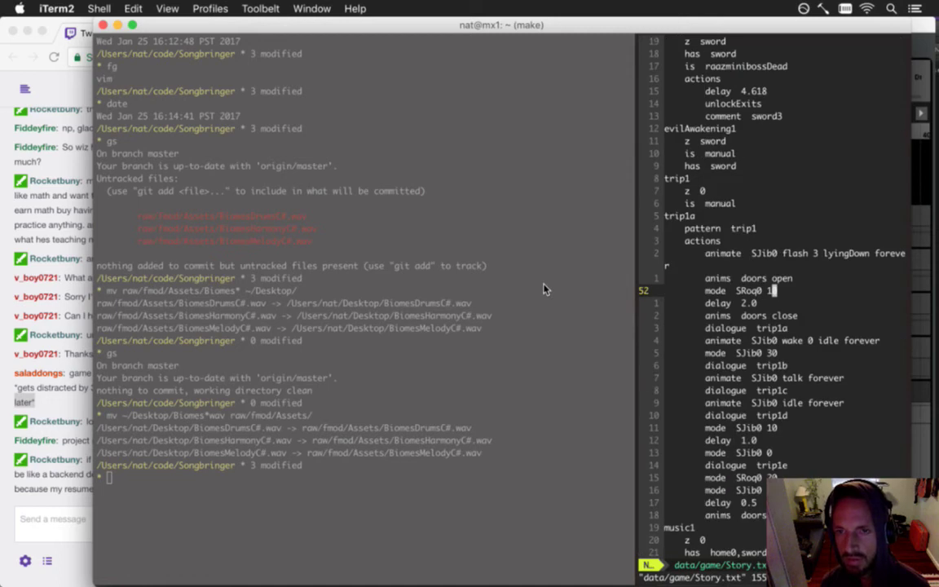
# - Search Story.txt for "overworlda" to reach the music2 entry's music action
pyautogui.press('k')
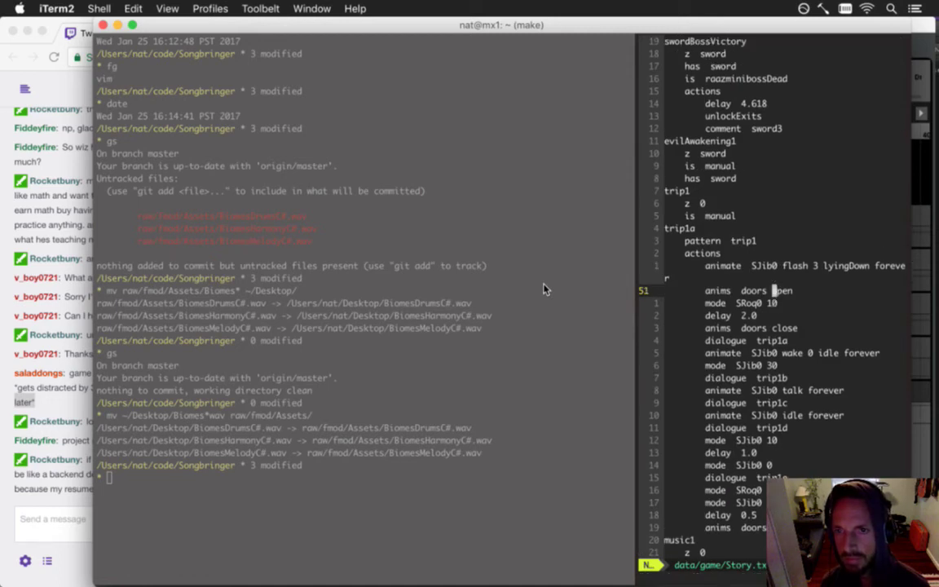
pyautogui.press('/')
pyautogui.write('overworlda')
pyautogui.press('Return')
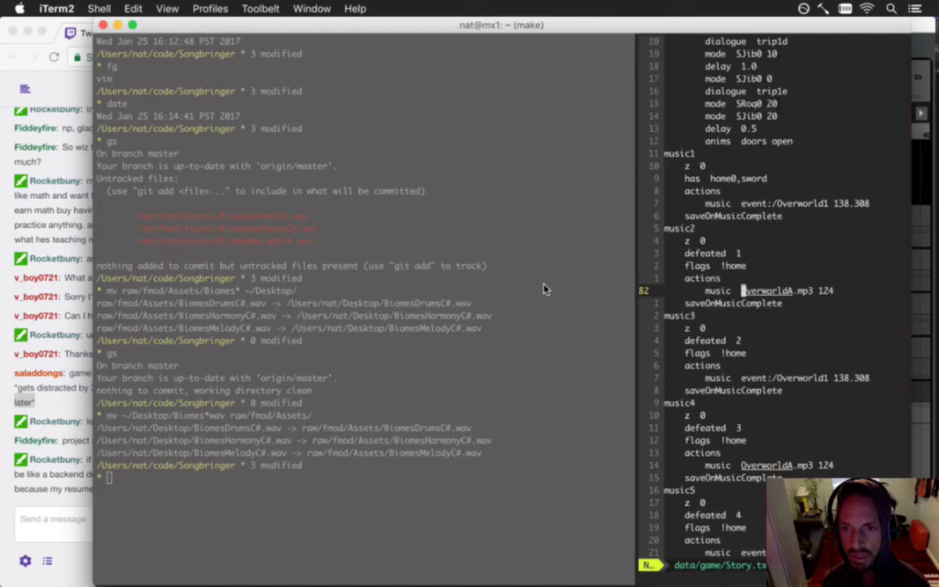
# - Examine the music1 entry's music action in Story.txt and return to the music2 entry's music action
pyautogui.press('k')
pyautogui.press('k')
pyautogui.press('k')
pyautogui.press('k')
pyautogui.press('k')
pyautogui.press('k')
pyautogui.press('k')
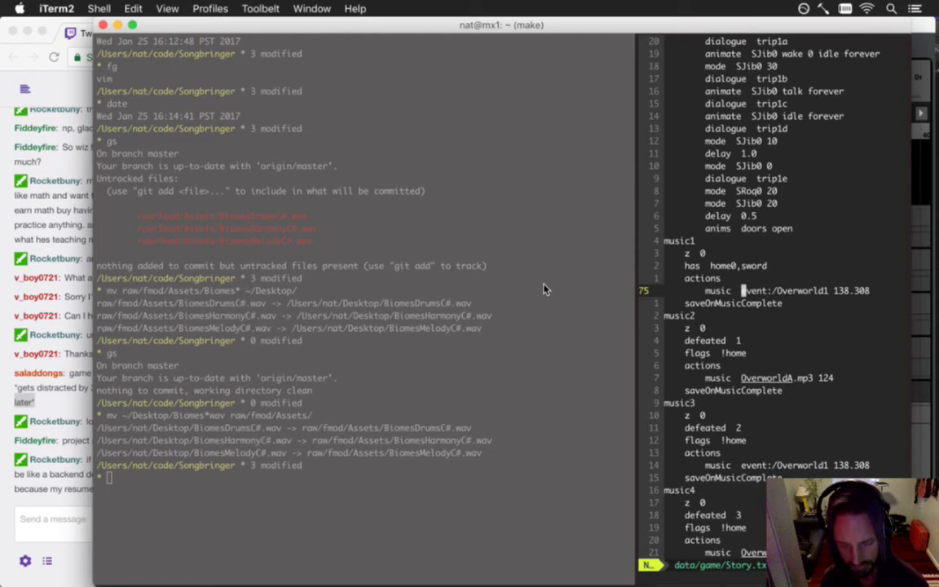
pyautogui.press('j')
pyautogui.press('j')
pyautogui.press('j')
pyautogui.press('j')
pyautogui.press('j')
pyautogui.press('j')
pyautogui.press('j')
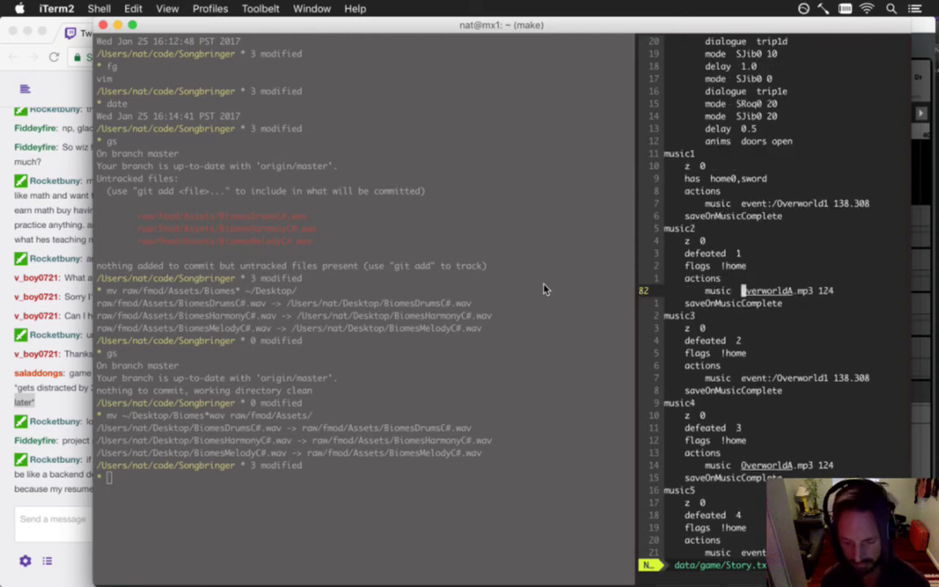
# - Add the music event:/Overworld1 138.308 action to the music2 entry and comment out the OverworldA.mp3 line below it with a semicolon
pyautogui.press('P')
pyautogui.write('ji;')
pyautogui.press('Escape')
# - Comment out the OverworldA.mp3 music action in the music4 entry with a semicolon
pyautogui.press('j')
pyautogui.press('j')
pyautogui.press('j')
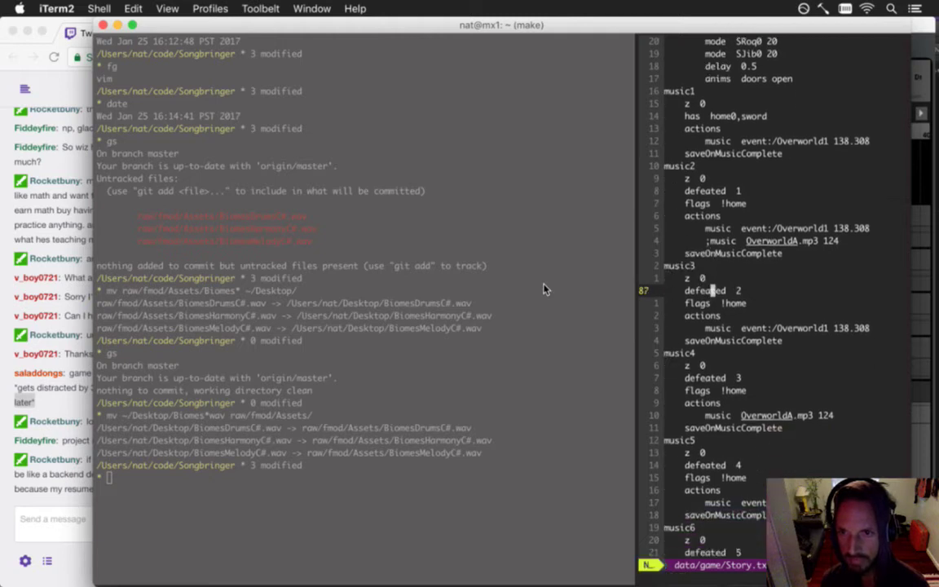
pyautogui.press('j')
pyautogui.press('j')
pyautogui.press('j')
pyautogui.press('j')
pyautogui.press('j')
pyautogui.press('j')
pyautogui.press('j')
pyautogui.press('j')
pyautogui.press('j')
pyautogui.press('j')
pyautogui.press('j')
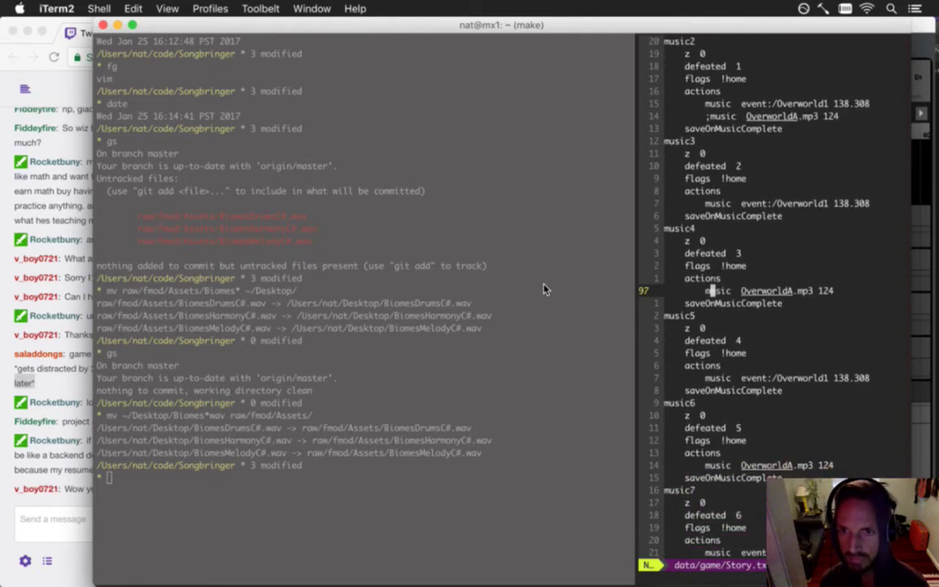
pyautogui.write('i;')
pyautogui.press('Escape')
# - Comment out the OverworldA.mp3 music action in the music6 entry with a semicolon
pyautogui.press('j')
pyautogui.press('j')
pyautogui.press('j')
pyautogui.press('j')
pyautogui.press('j')
pyautogui.press('j')
pyautogui.press('j')
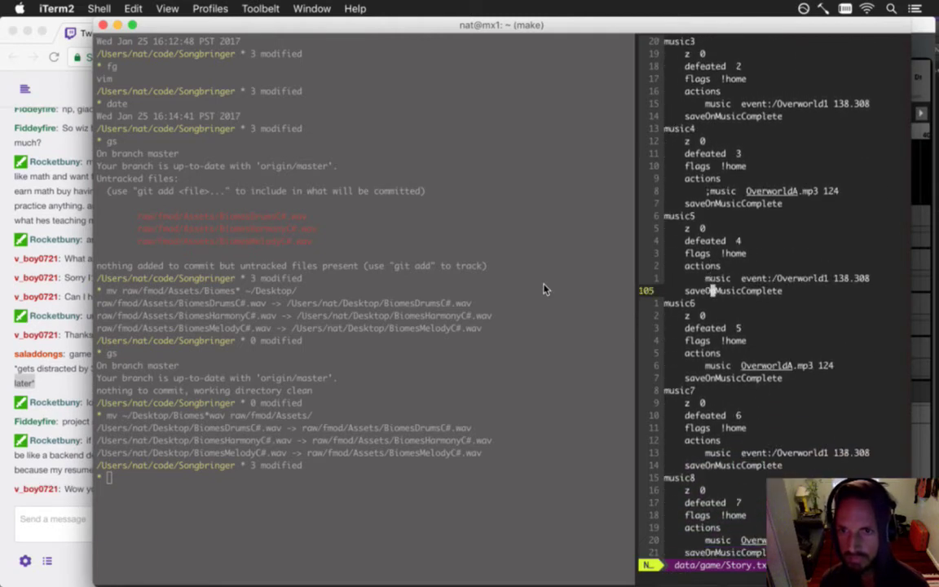
pyautogui.press('j')
pyautogui.press('j')
pyautogui.press('j')
pyautogui.press('j')
pyautogui.press('j')
pyautogui.press('j')
pyautogui.press('j')
pyautogui.press('j')
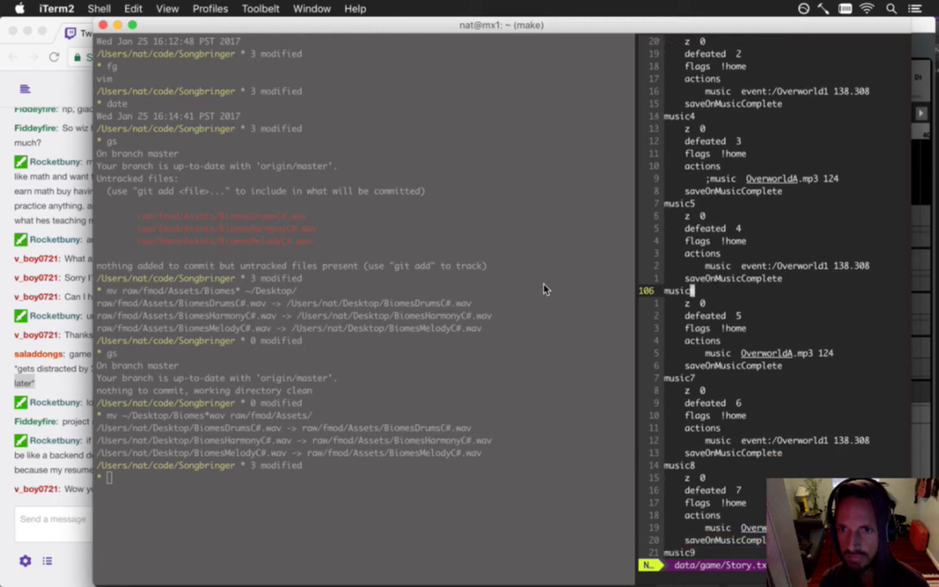
pyautogui.write('ki;')
pyautogui.press('Escape')
# - Comment out the OverworldA.mp3 music action in the music8 entry with a semicolon
pyautogui.press('j')
pyautogui.press('j')
pyautogui.press('j')
pyautogui.press('j')
pyautogui.press('j')
pyautogui.press('j')
pyautogui.press('j')
pyautogui.press('j')
pyautogui.press('j')
pyautogui.press('j')
pyautogui.press('j')
pyautogui.press('j')
pyautogui.press('j')
pyautogui.press('j')
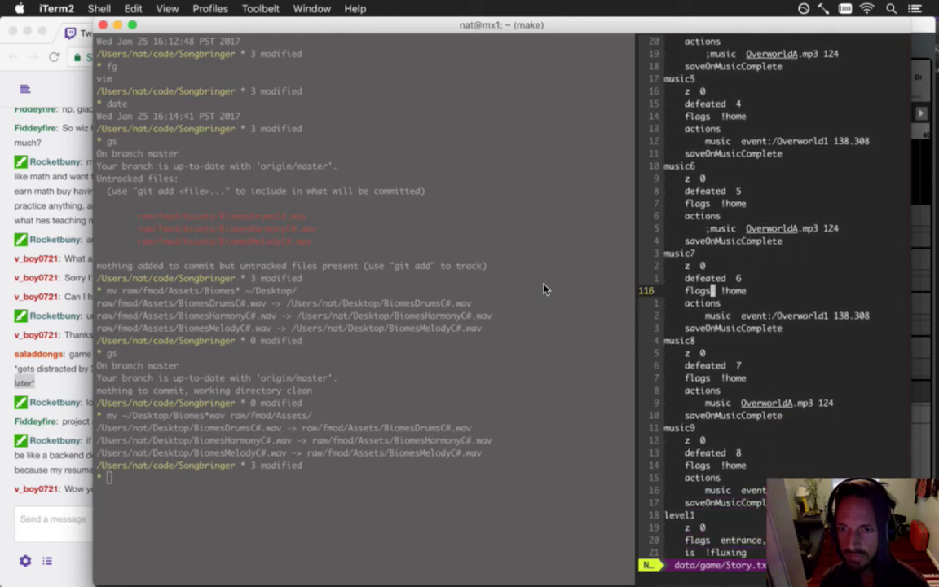
pyautogui.write('i;')
pyautogui.press('Escape')
# - Paste the music event:/Overworld1 138.308 action above the commented-out OverworldA.mp3 line in the music8 entry
pyautogui.press('j')
pyautogui.press('j')
pyautogui.press('j')
pyautogui.press('j')
pyautogui.press('j')
pyautogui.press('j')
pyautogui.press('j')
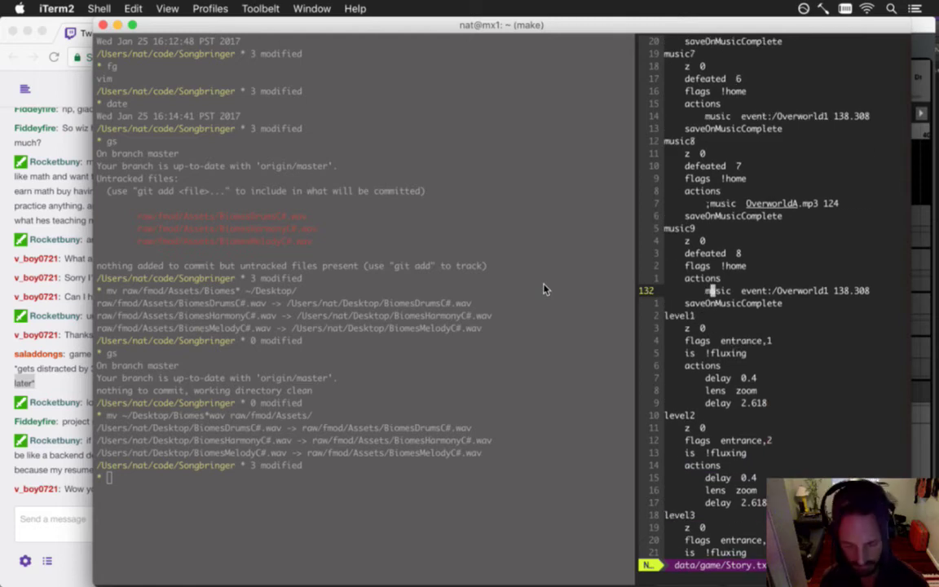
pyautogui.press('k')
pyautogui.press('k')
pyautogui.press('k')
pyautogui.press('k')
pyautogui.press('k')
pyautogui.press('k')
pyautogui.press('k')
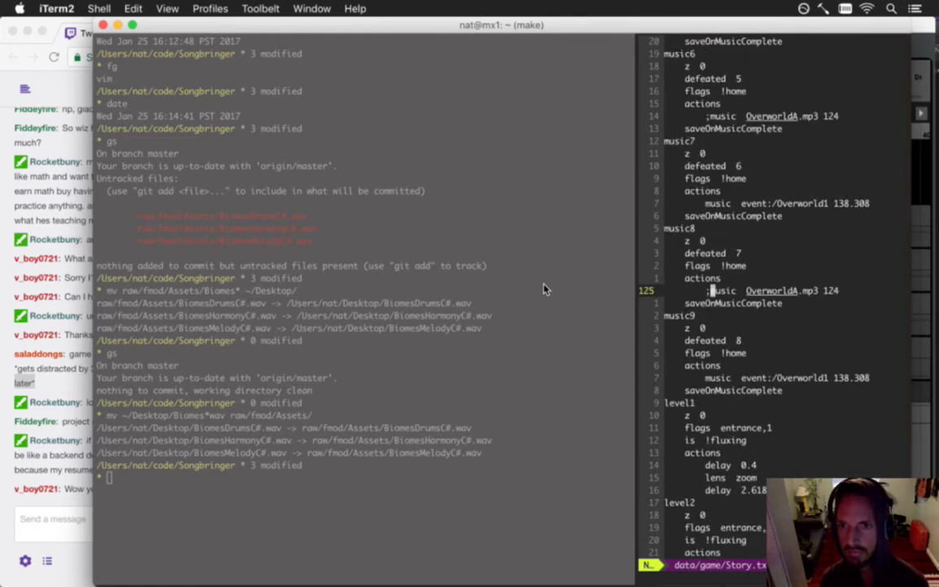
pyautogui.press('P')
# - Paste the music event:/Overworld1 138.308 action above the commented-out OverworldA.mp3 line in music6, undoing any duplicate pasted into music5
pyautogui.press('k')
pyautogui.press('k')
pyautogui.press('k')
pyautogui.press('k')
pyautogui.press('k')
pyautogui.press('k')
pyautogui.press('k')
pyautogui.press('k')
pyautogui.press('k')
pyautogui.press('k')
pyautogui.press('k')
pyautogui.press('k')
pyautogui.press('k')
pyautogui.press('k')
pyautogui.press('k')
pyautogui.press('k')
pyautogui.press('k')
pyautogui.press('k')
pyautogui.press('k')
pyautogui.press('k')
pyautogui.press('k')
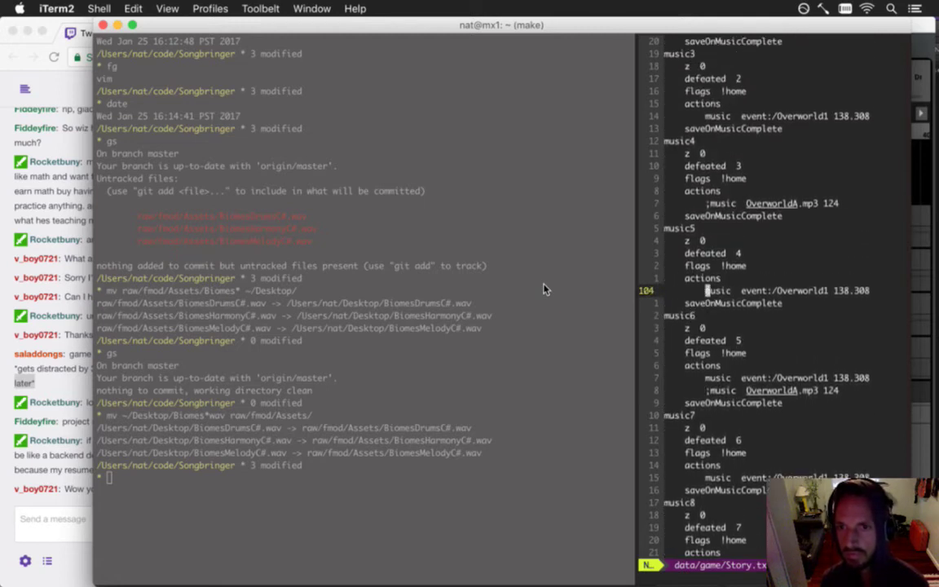
pyautogui.press('P')
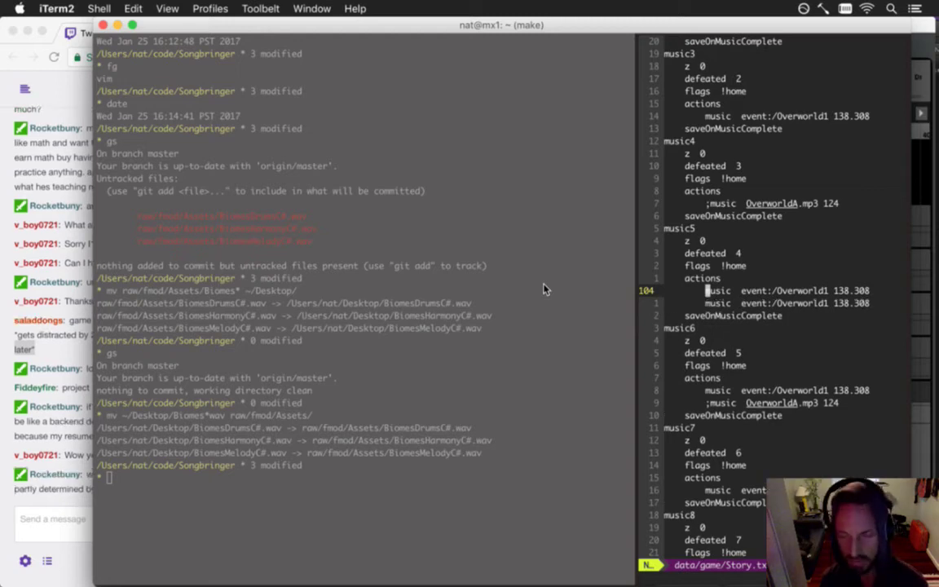
pyautogui.press('u')
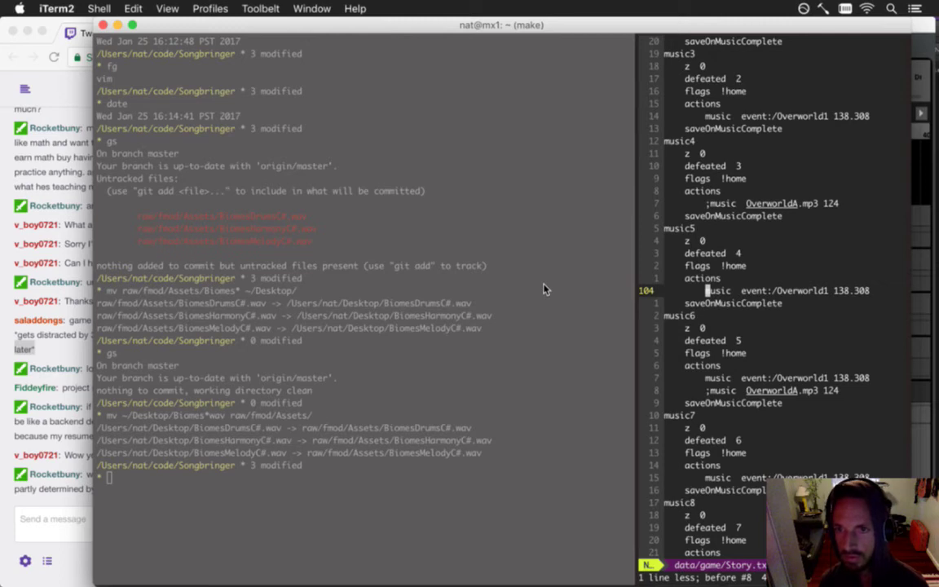
# - Paste the music event:/Overworld1 138.308 action below the commented-out OverworldA.mp3 line in the music4 entry
pyautogui.press('k')
pyautogui.press('k')
pyautogui.press('k')
pyautogui.press('k')
pyautogui.press('k')
pyautogui.press('k')
pyautogui.press('k')
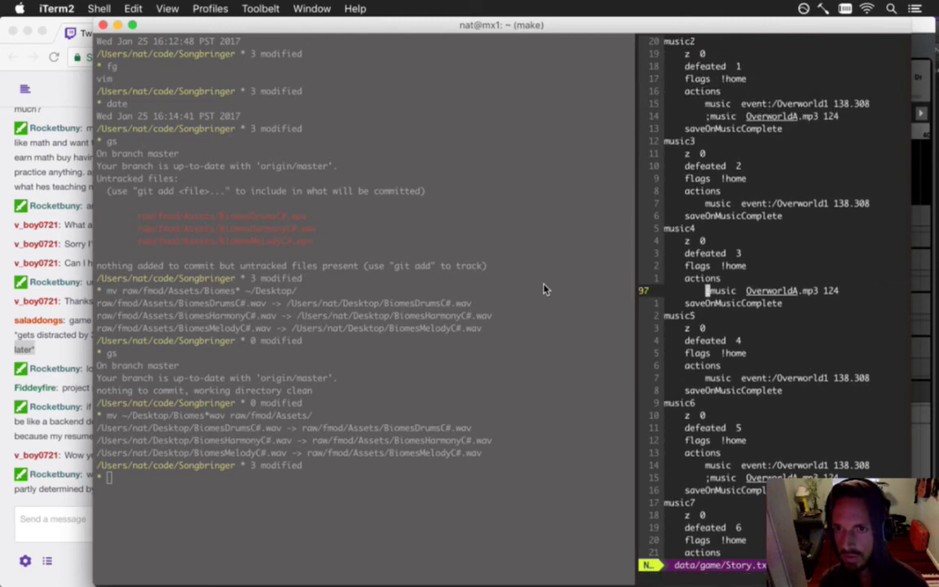
pyautogui.press('p')
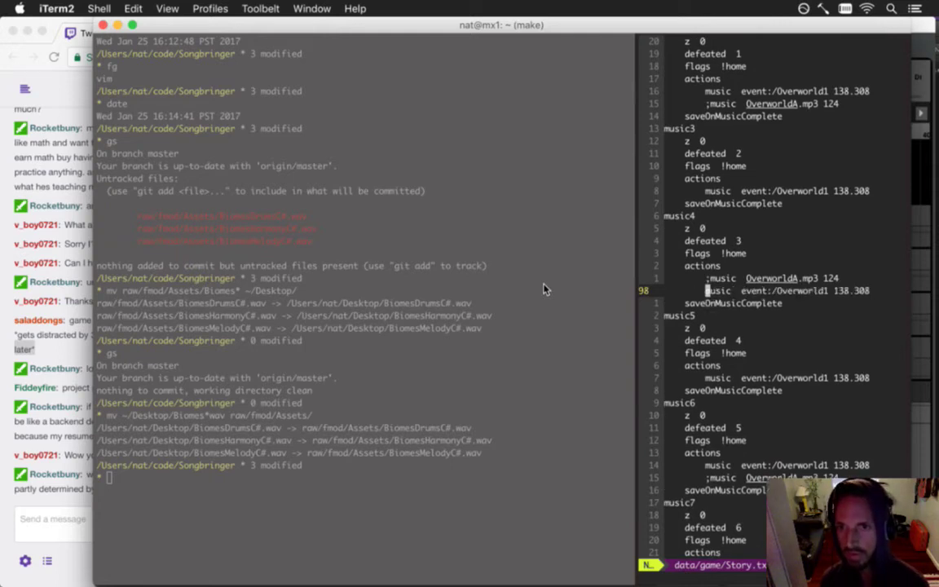
# - Move the commented-out OverworldA.mp3 line above the event:/Overworld1 138.308 action in the music8 entry
pyautogui.press('j')
pyautogui.press('j')
pyautogui.press('j')
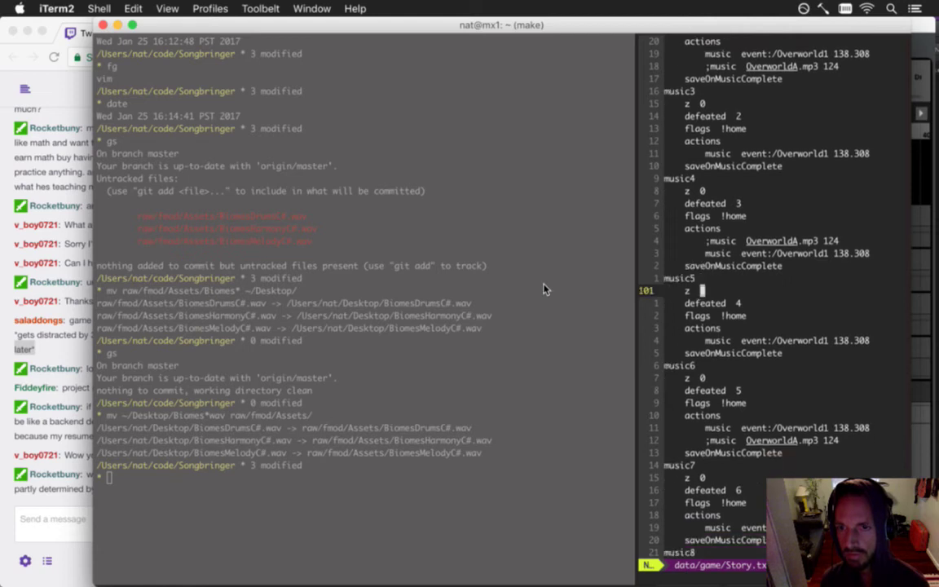
pyautogui.press('j')
pyautogui.press('j')
pyautogui.press('j')
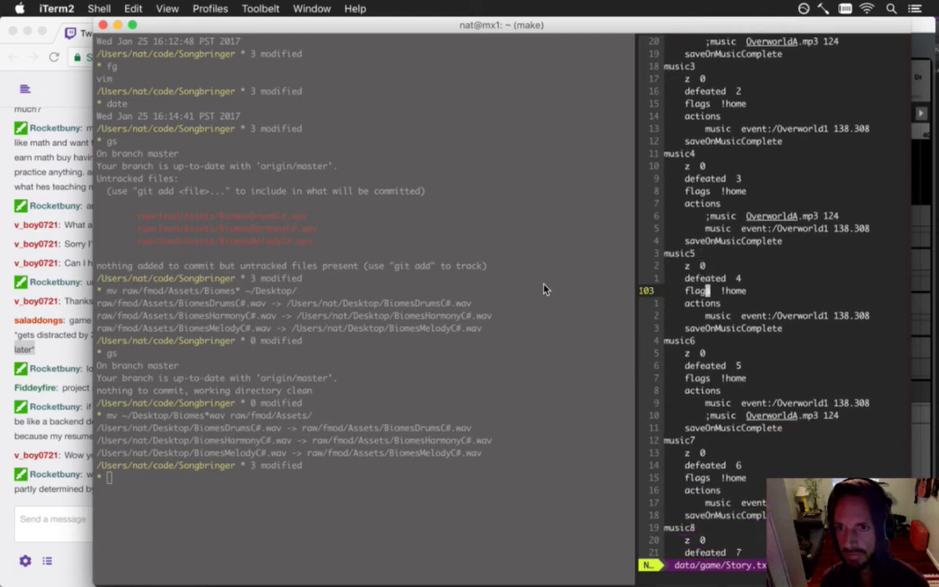
pyautogui.press('j')
pyautogui.press('j')
pyautogui.press('j')
pyautogui.press('j')
pyautogui.press('j')
pyautogui.press('j')
pyautogui.press('j')
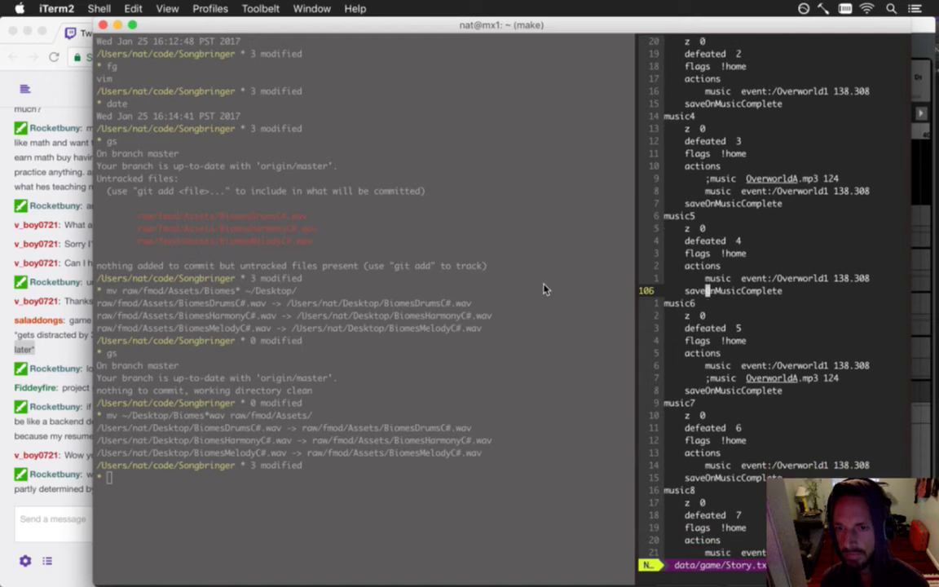
pyautogui.press('j')
pyautogui.press('j')
pyautogui.press('j')
pyautogui.press('j')
pyautogui.press('j')
pyautogui.press('j')
pyautogui.press('j')
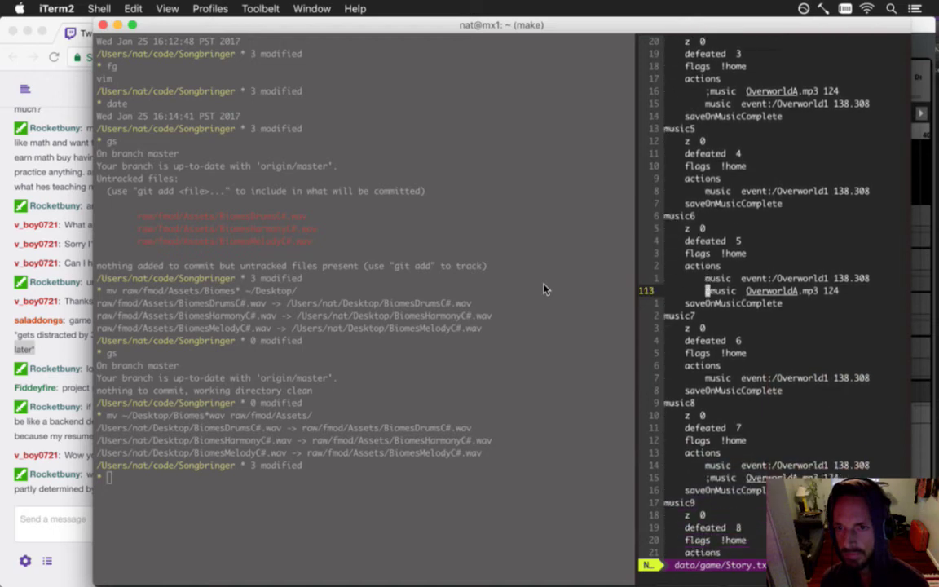
pyautogui.press('j')
pyautogui.press('j')
pyautogui.press('j')
pyautogui.press('j')
pyautogui.press('j')
pyautogui.press('j')
pyautogui.press('j')
pyautogui.press('j')
pyautogui.press('j')
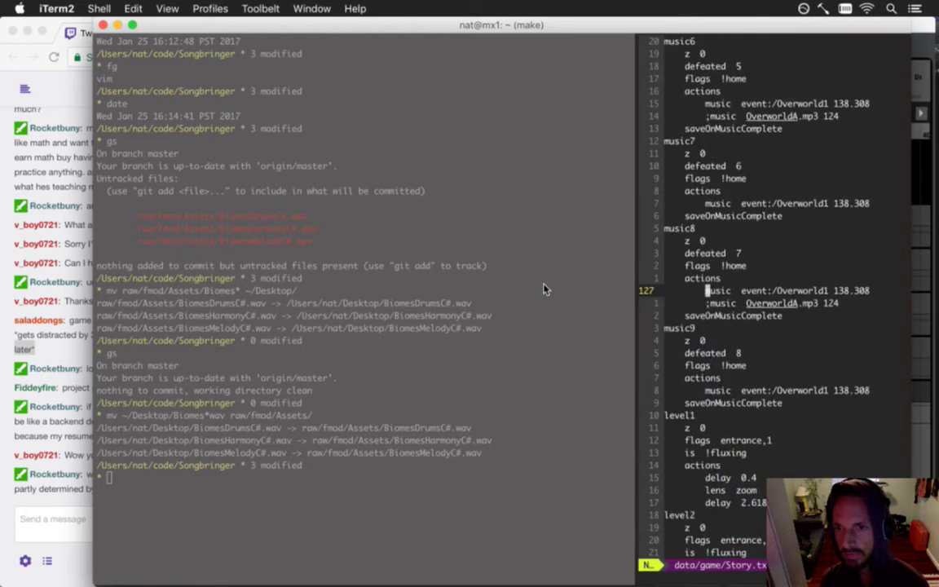
pyautogui.press('j')
pyautogui.press('j')
pyautogui.press('j')
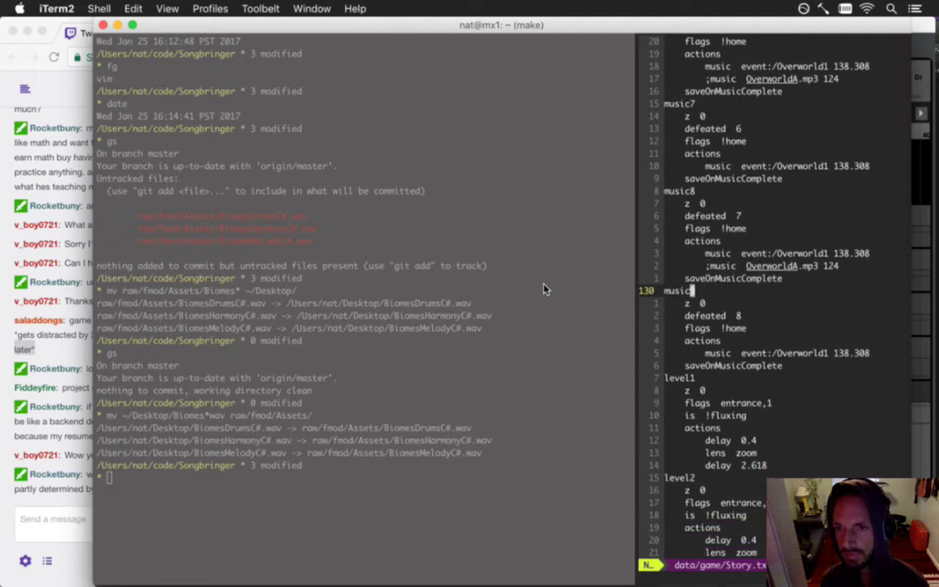
pyautogui.press('k')
pyautogui.press('k')
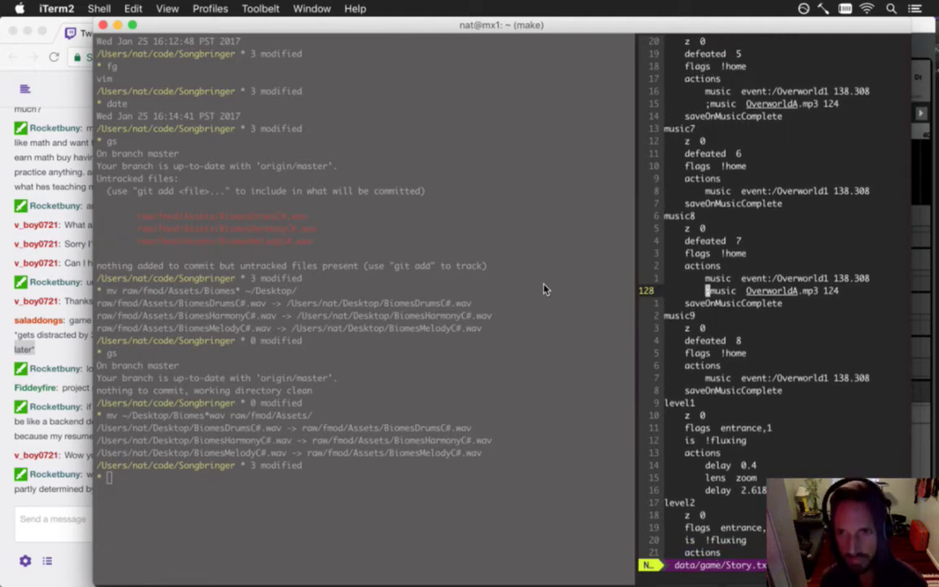
pyautogui.press('d')
pyautogui.press('d')
pyautogui.press('k')
pyautogui.press('P')
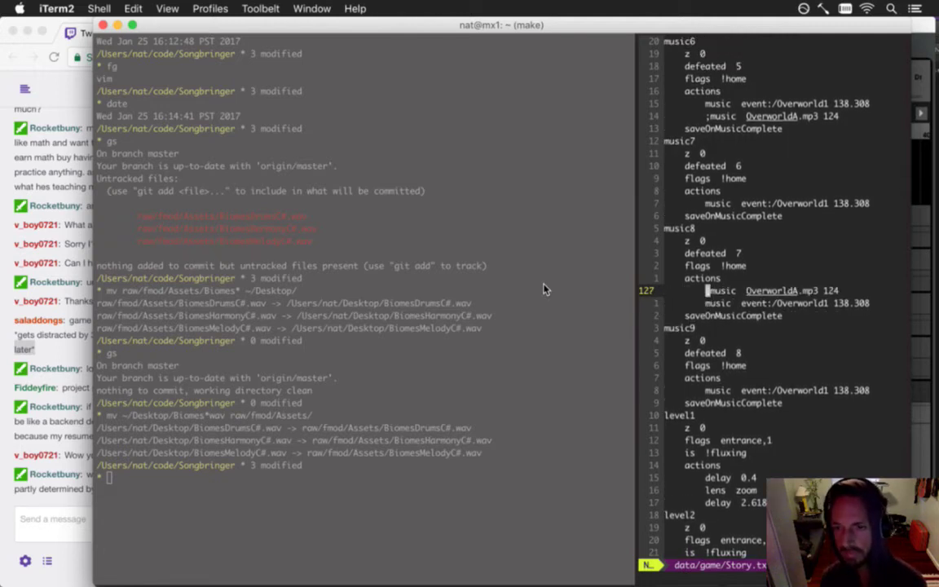
# - Move the commented-out OverworldA.mp3 line above the event:/Overworld1 138.308 action in the music6 entry
pyautogui.press('k')
pyautogui.press('k')
pyautogui.press('k')
pyautogui.press('k')
pyautogui.press('k')
pyautogui.press('k')
pyautogui.press('k')
pyautogui.press('k')
pyautogui.press('k')
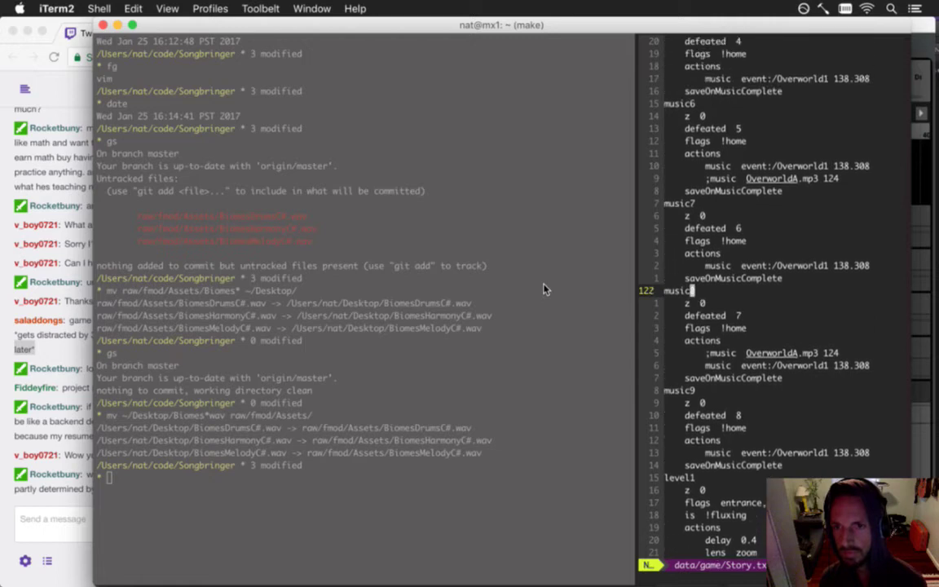
pyautogui.press('k')
pyautogui.press('k')
pyautogui.press('k')
pyautogui.press('k')
pyautogui.press('k')
pyautogui.press('k')
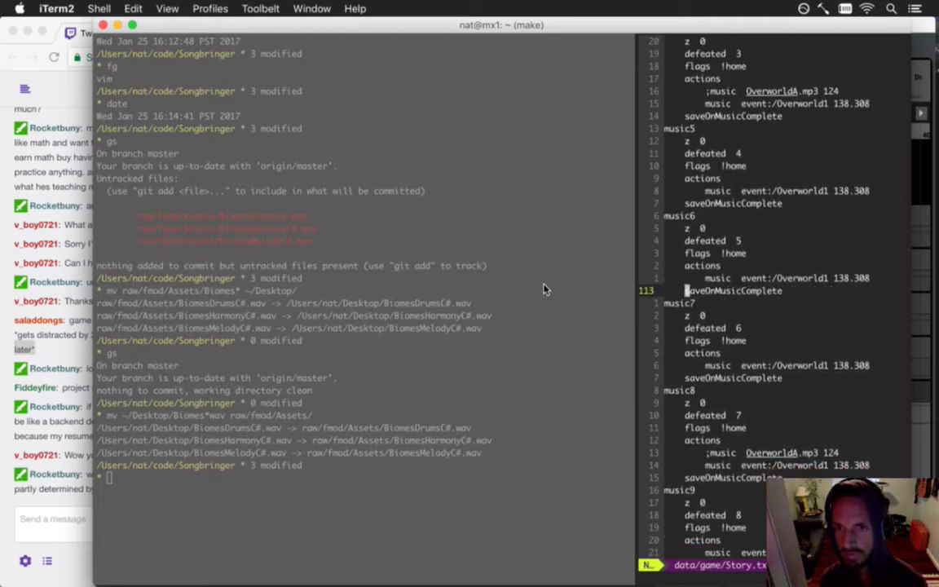
pyautogui.press('k')
# - Move the commented-out OverworldA.mp3 line above the event:/Overworld1 138.308 action in the music2 entry
pyautogui.press('k')
pyautogui.press('k')
pyautogui.press('k')
pyautogui.press('k')
pyautogui.press('k')
pyautogui.press('k')
pyautogui.press('k')
pyautogui.press('k')
pyautogui.press('k')
pyautogui.press('k')
pyautogui.press('k')
pyautogui.press('k')
pyautogui.press('k')
pyautogui.press('k')
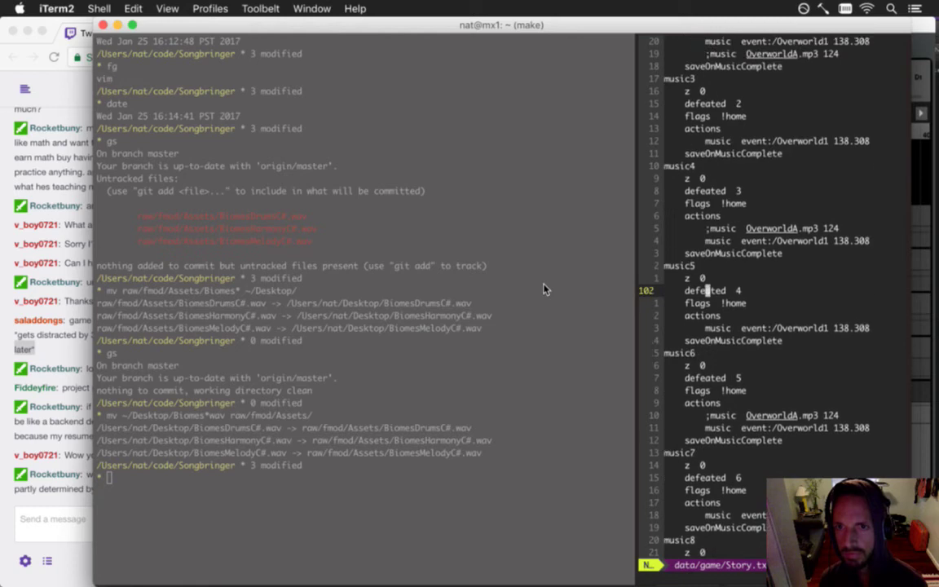
pyautogui.press('k')
pyautogui.press('k')
pyautogui.press('k')
pyautogui.press('k')
pyautogui.press('k')
pyautogui.press('k')
pyautogui.press('k')
pyautogui.press('k')
pyautogui.press('k')
pyautogui.press('k')
pyautogui.press('k')
pyautogui.press('k')
pyautogui.press('k')
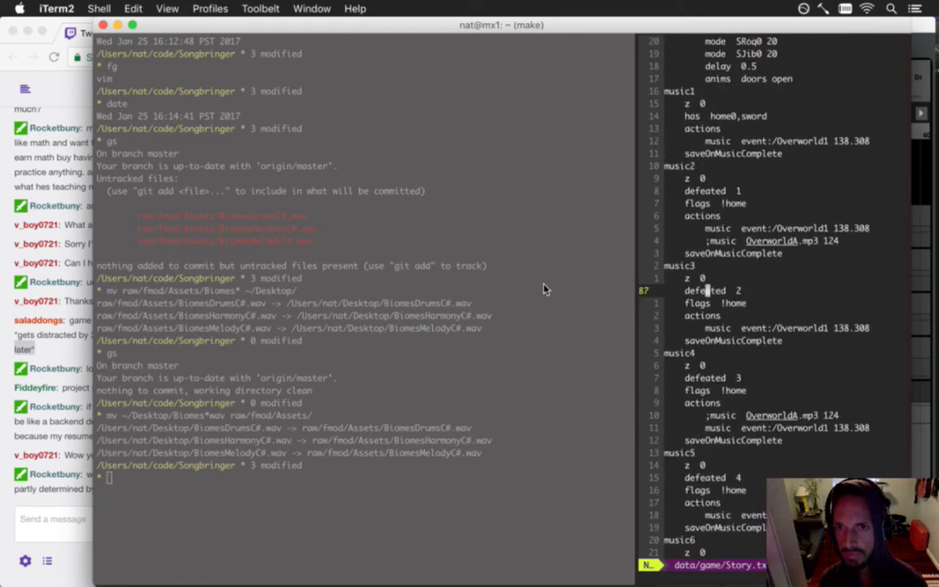
pyautogui.press('k')
pyautogui.press('d')
pyautogui.press('d')
pyautogui.press('k')
pyautogui.press('P')
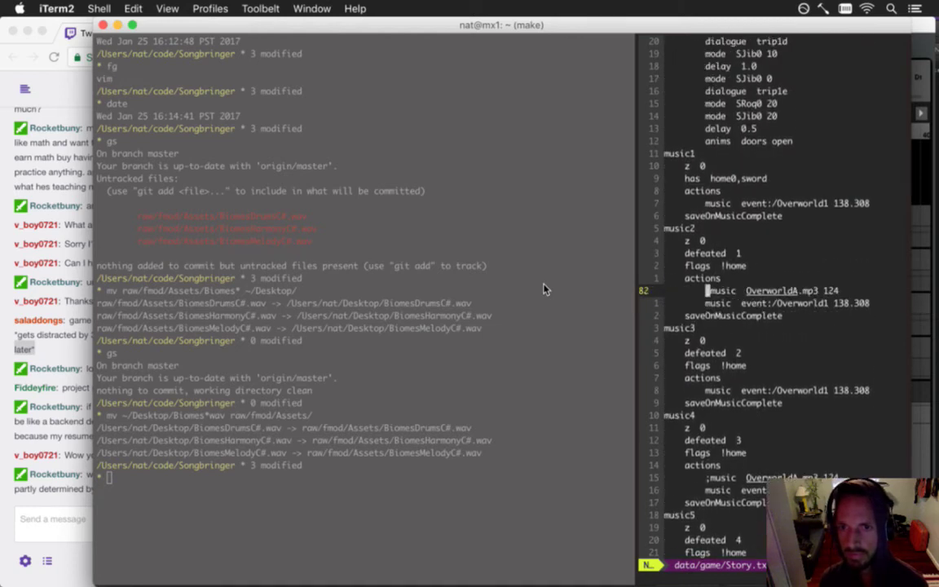
# - Save and close Story.txt, and run the Songbringer Mac debug build
pyautogui.press('Return')
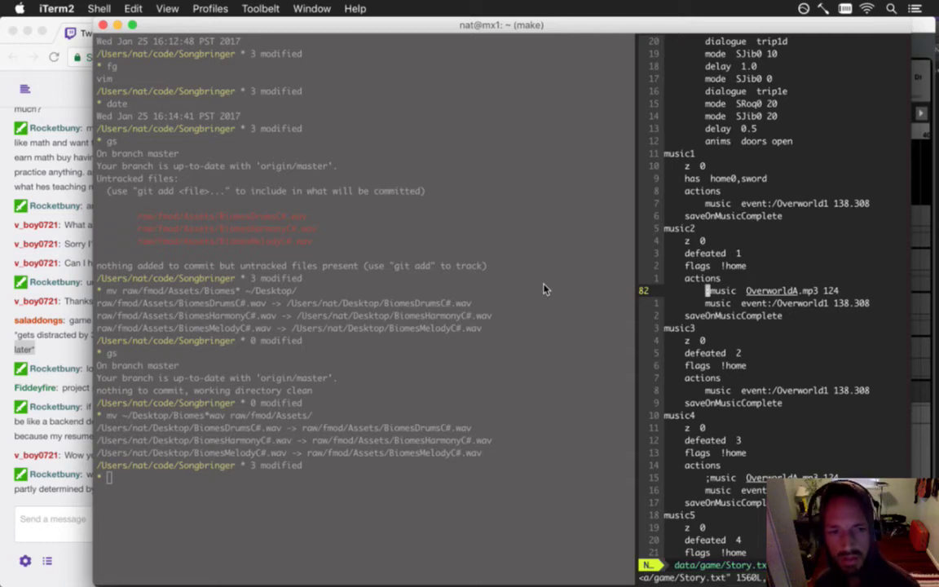
pyautogui.write(':q')
pyautogui.press('Return')
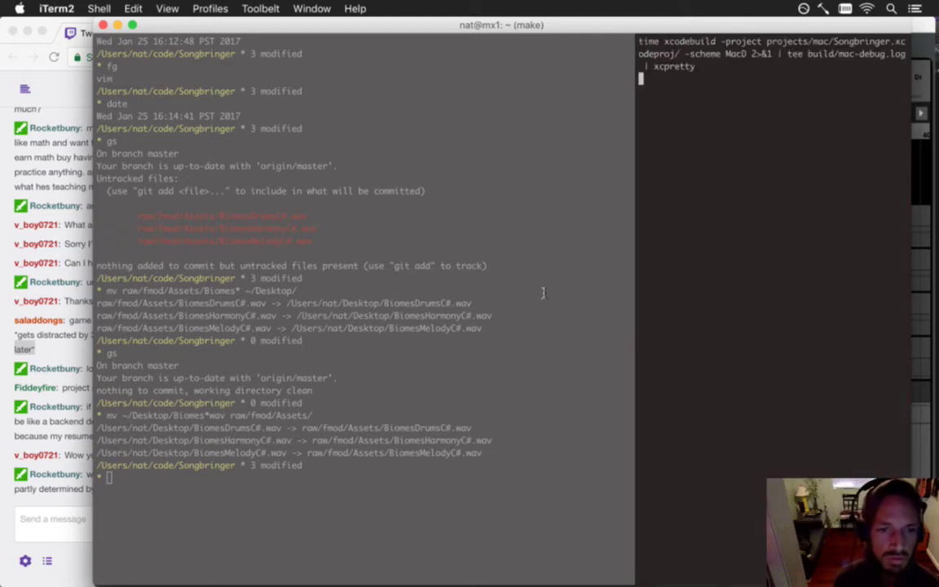
# - Switch to the Twitch chat in Chrome and read the latest viewer messages about procedural music and the rapid game engine
pyautogui.click(34, 421)
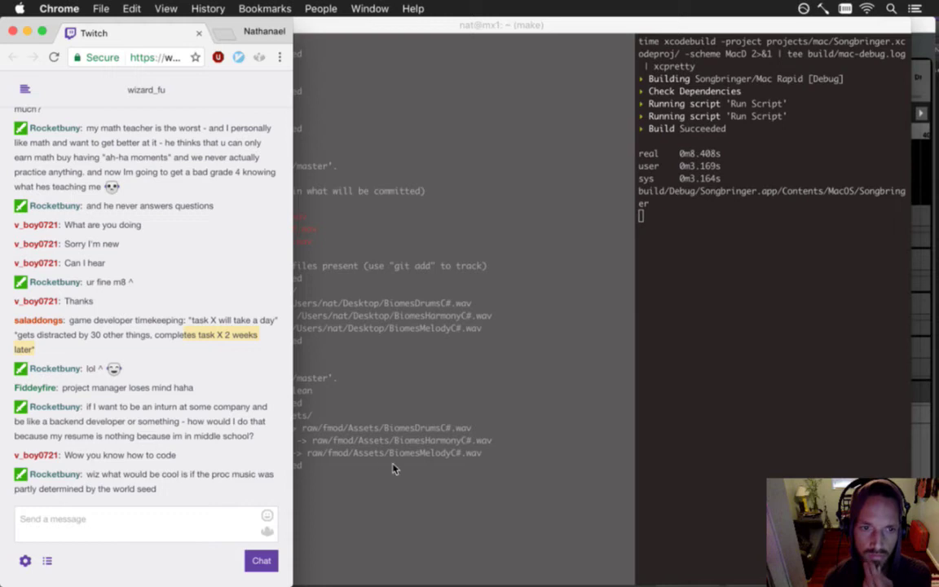
pyautogui.click(577, 458)
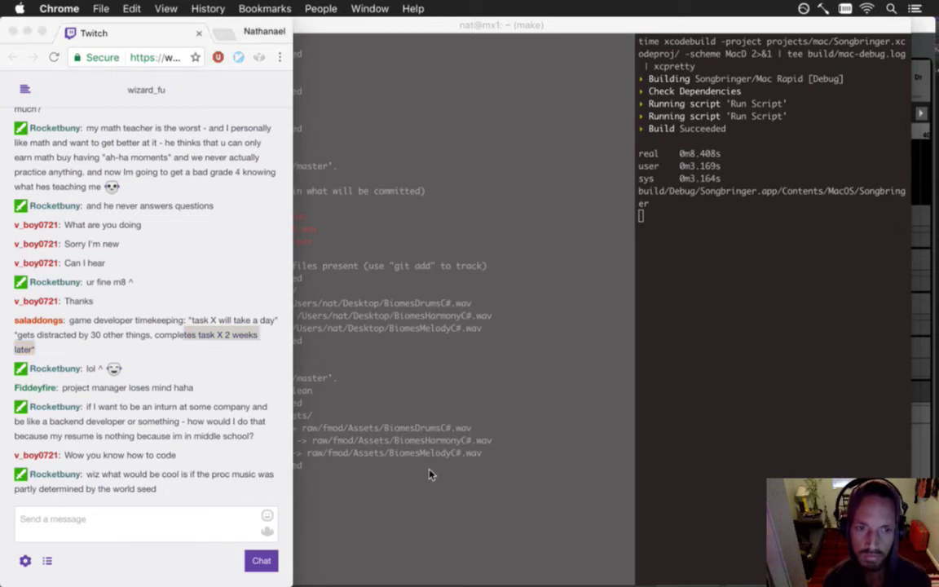
pyautogui.click(92, 481)
pyautogui.moveTo(98, 479); pyautogui.dragTo(172, 497)
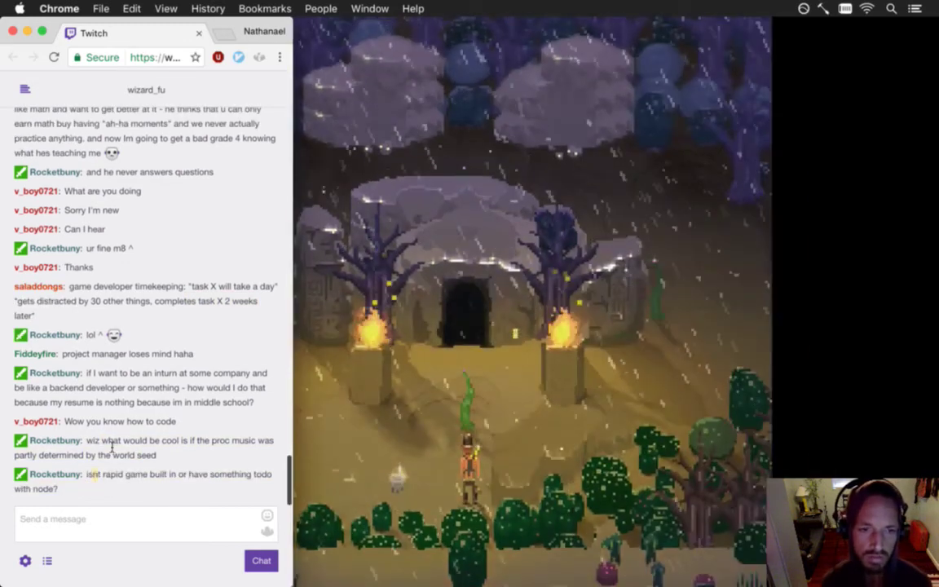
pyautogui.moveTo(109, 443); pyautogui.dragTo(152, 459)
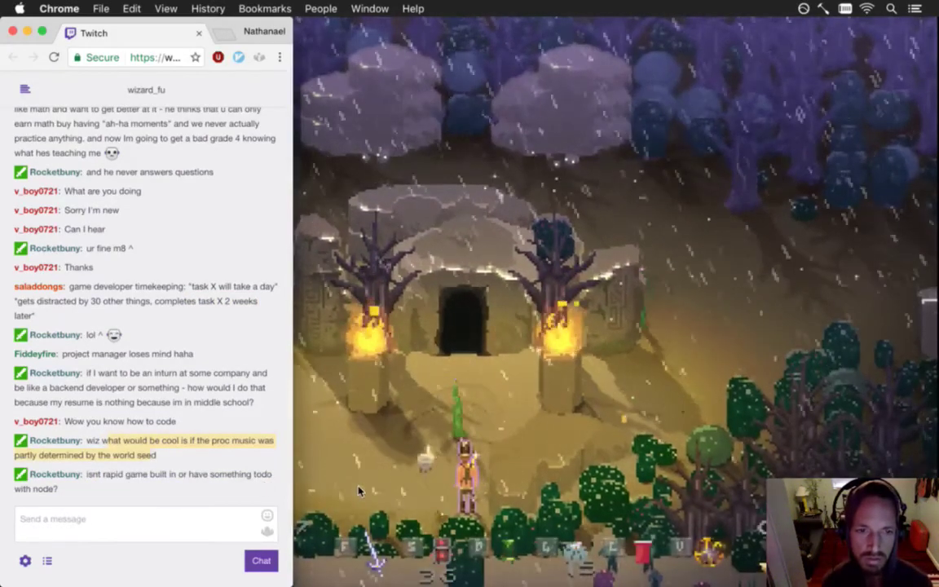
pyautogui.moveTo(103, 474); pyautogui.dragTo(177, 475)
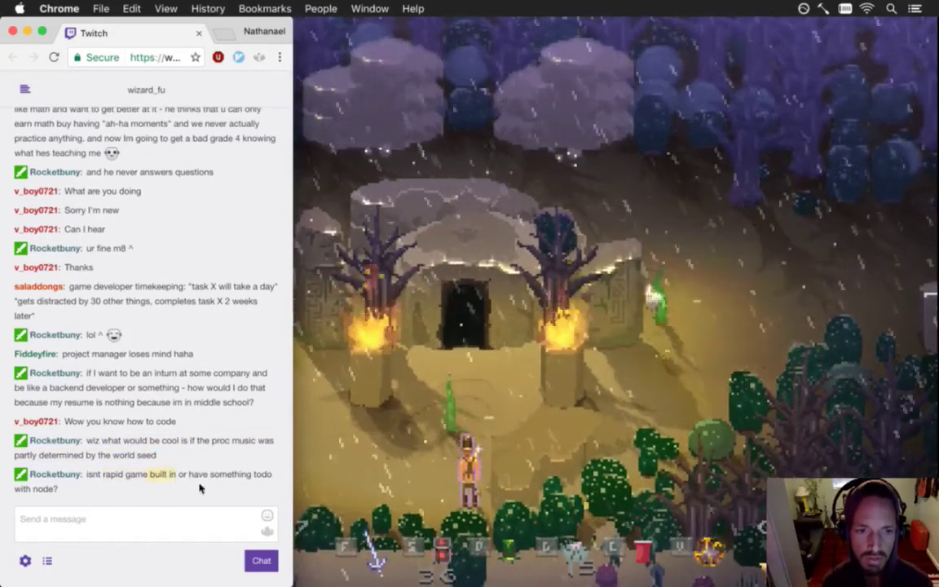
# - Switch to the running Songbringer game, check the volume options in the audio settings and resume play
pyautogui.click(342, 487)
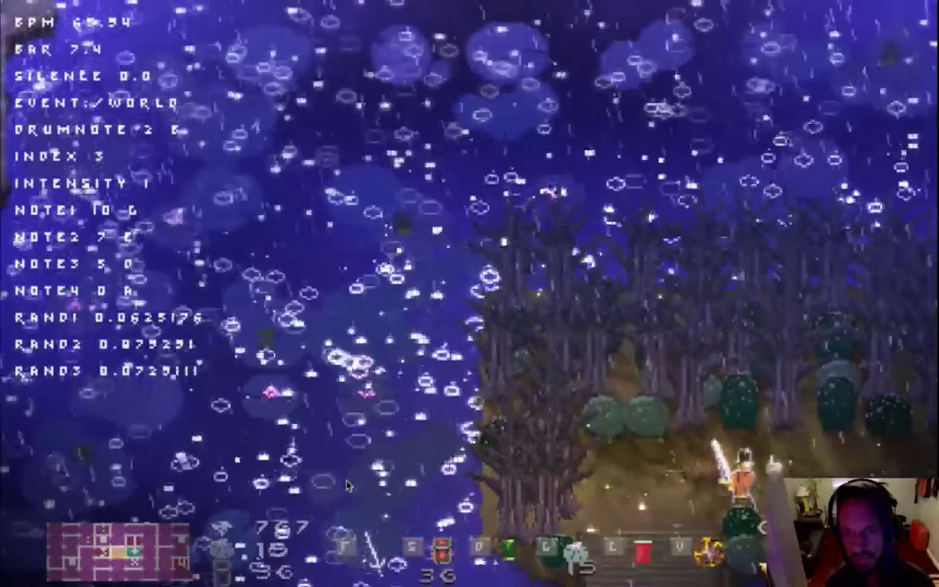
pyautogui.press('Escape')
pyautogui.press('Down')
pyautogui.press('Return')
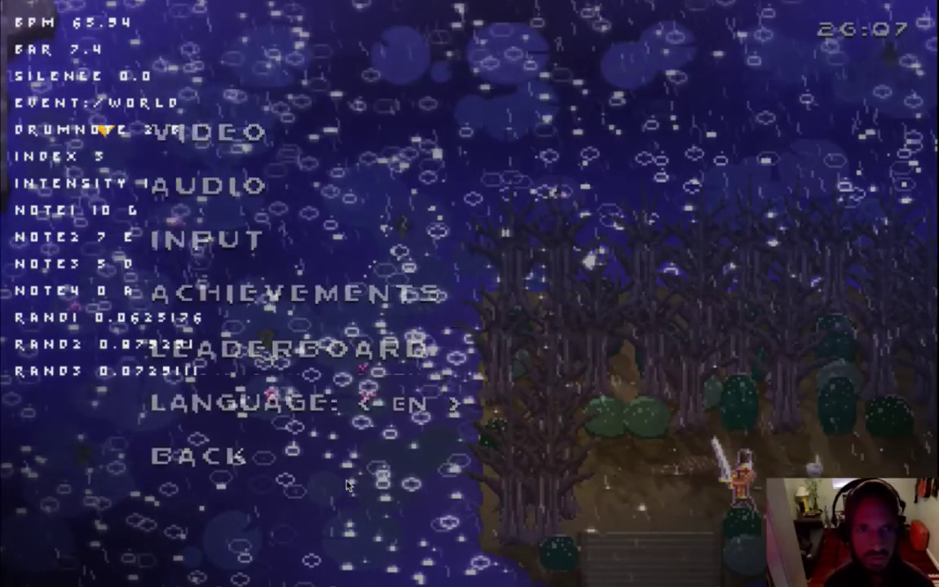
pyautogui.press('Escape')
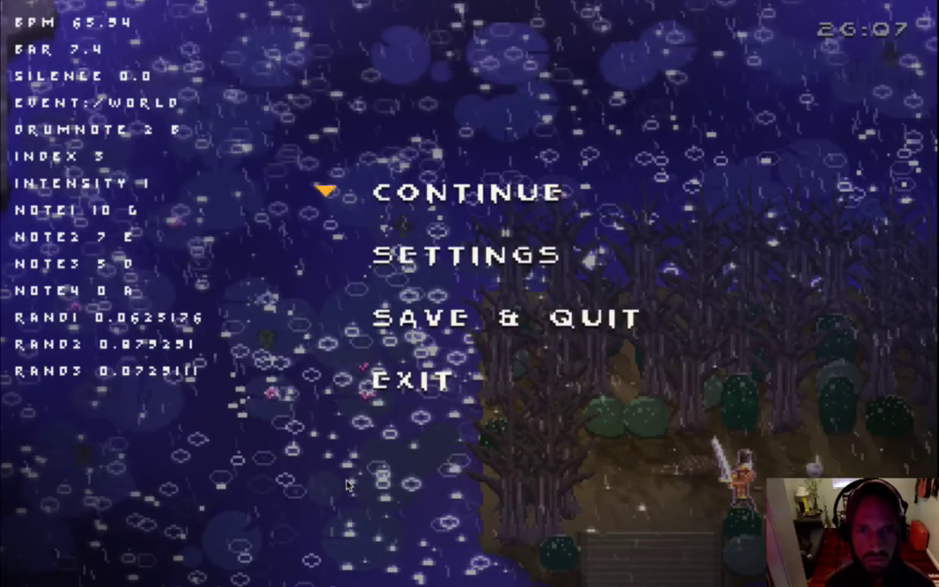
pyautogui.press('Return')
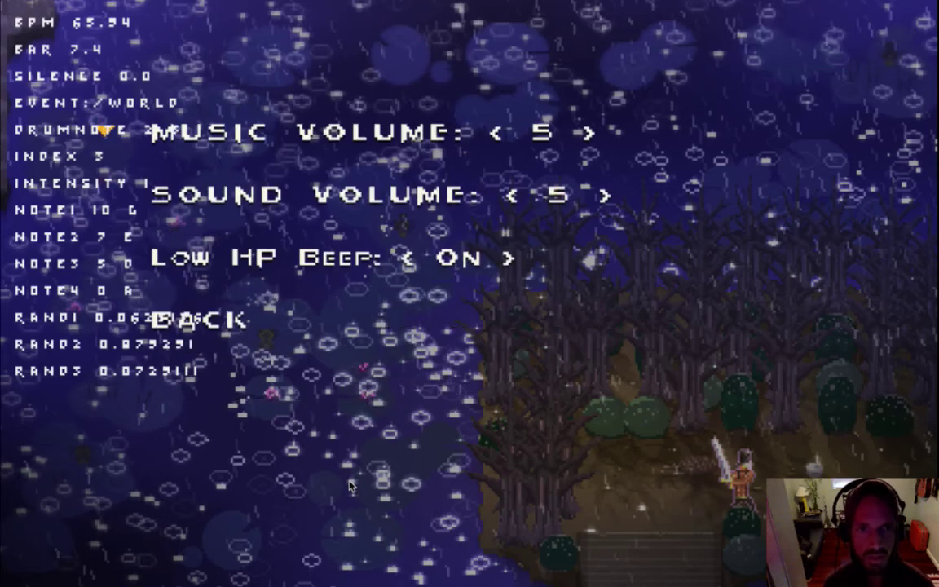
pyautogui.press('Escape')
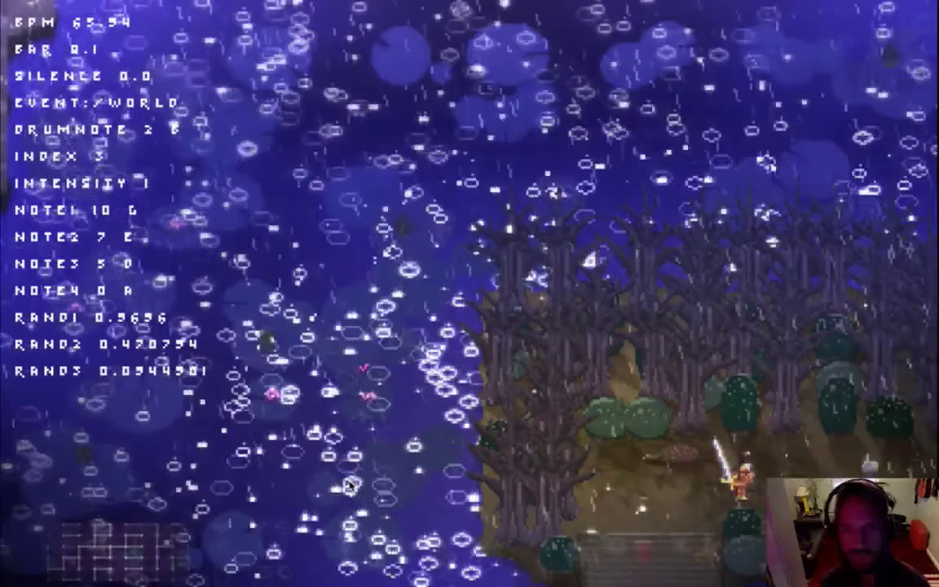
# - Walk the character east to the cliff area and enter the cave to check the music inside
pyautogui.press('Right')
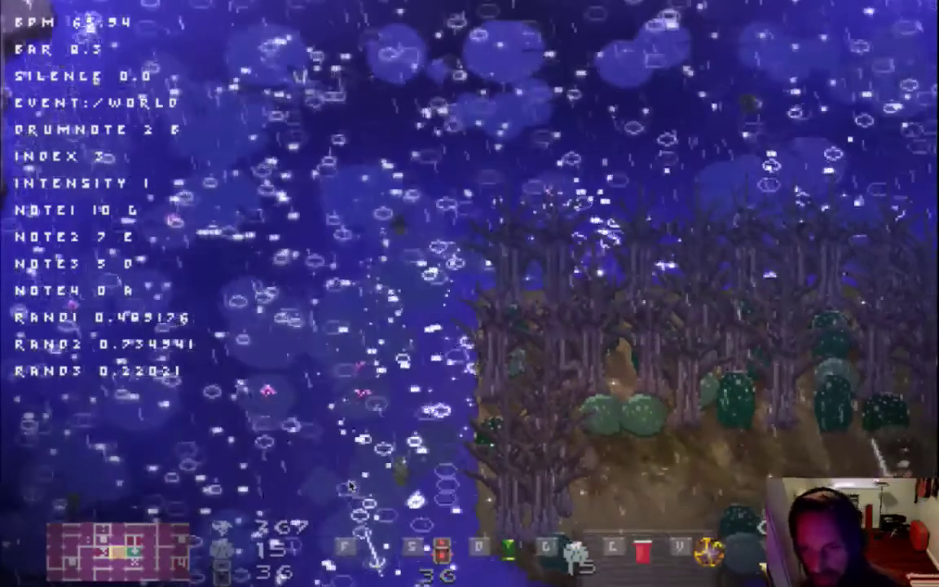
pyautogui.press('Right')
pyautogui.press('Up')
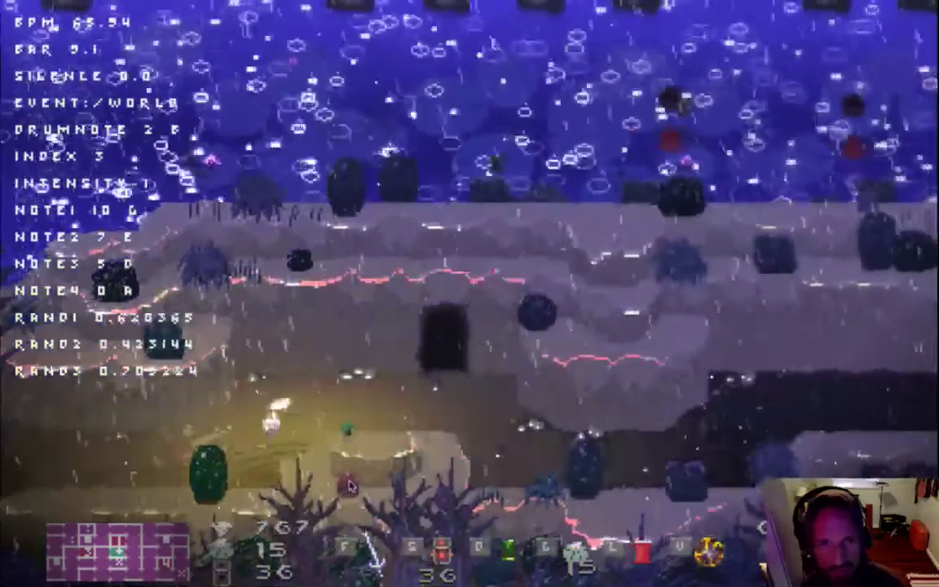
pyautogui.press('Up')
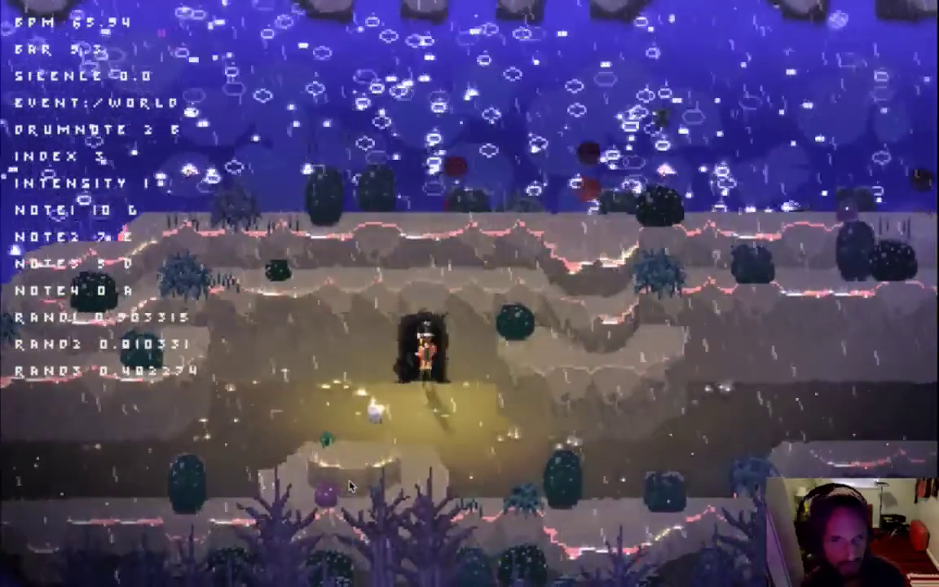
pyautogui.press('Up')
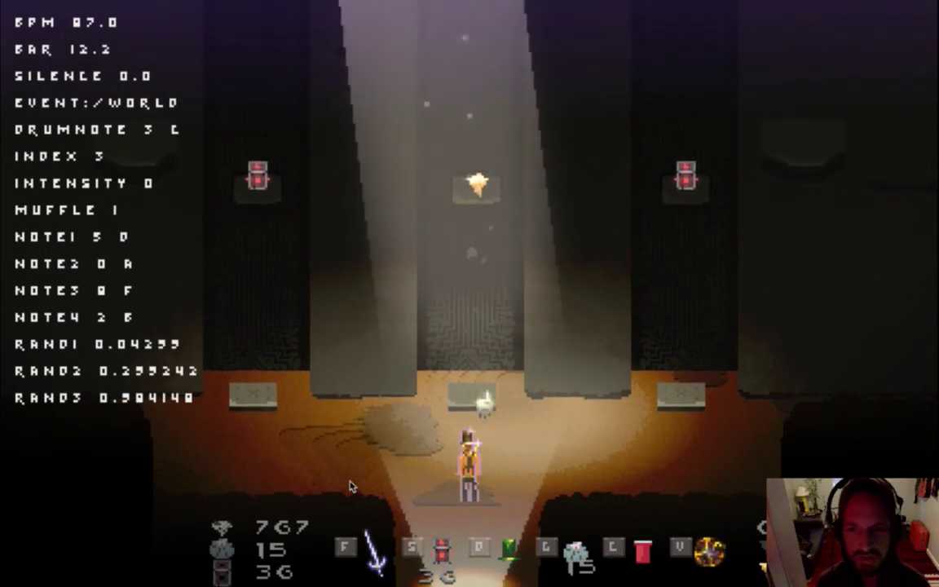
# - Leave the cave and walk east into the neighbouring overworld area to check the music outside
pyautogui.press('Down')
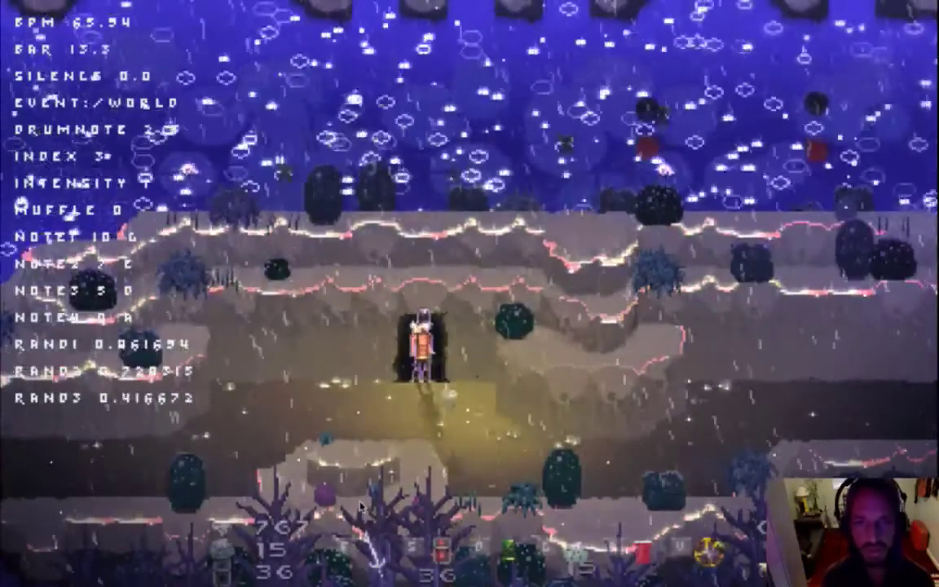
pyautogui.press('Down')
pyautogui.press('Right')
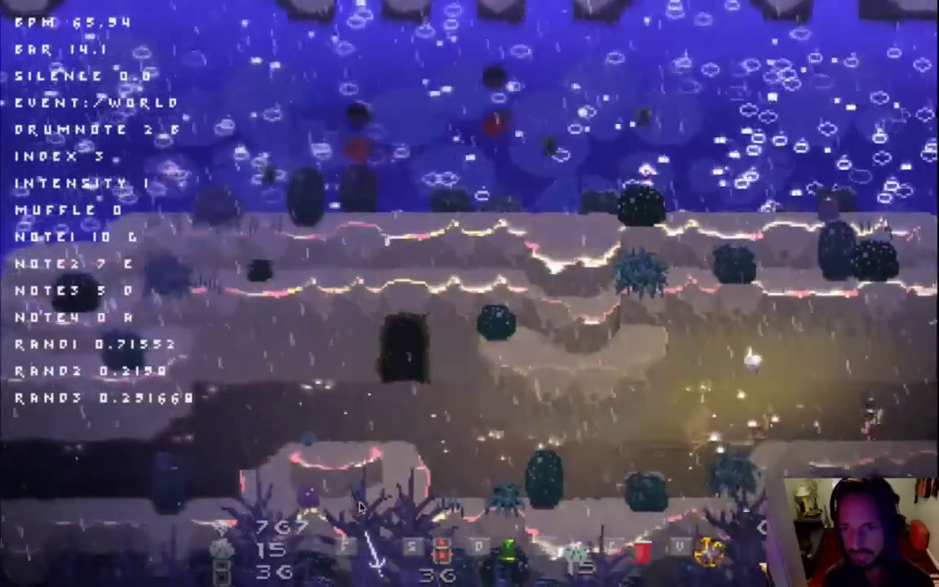
# - Fight the glowing spiky enemies on the path near the stone stairs to test the music during combat
pyautogui.press('Left')
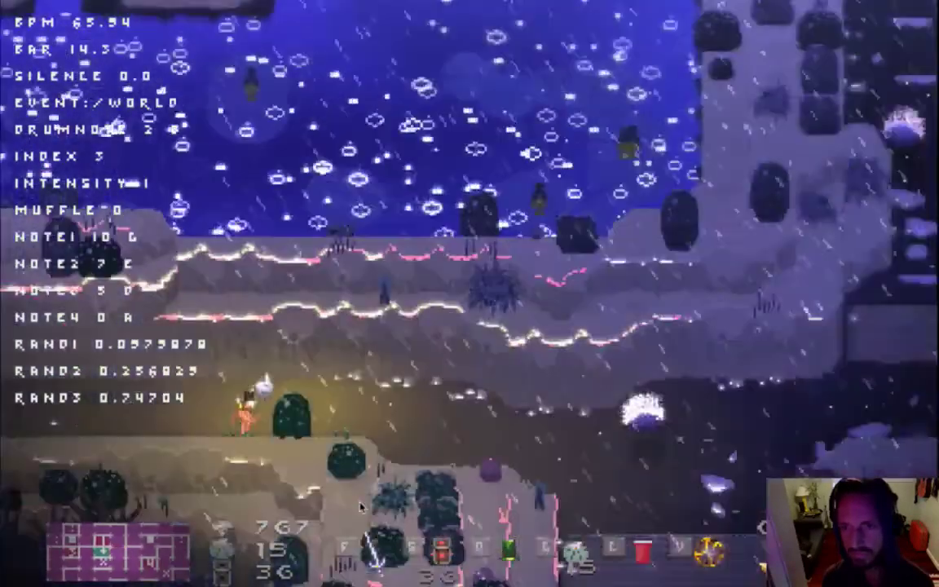
pyautogui.press('Right')
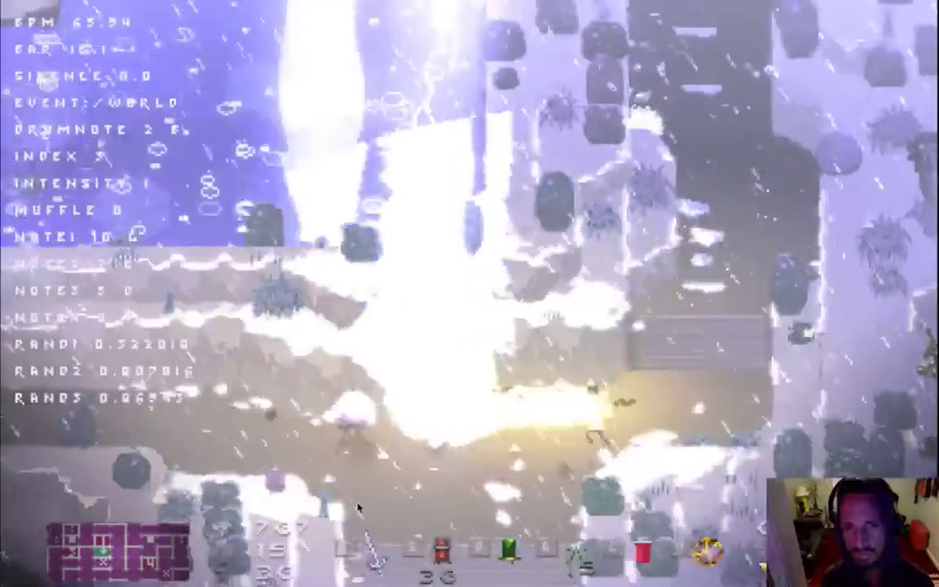
pyautogui.press('Left')
pyautogui.press('Right')
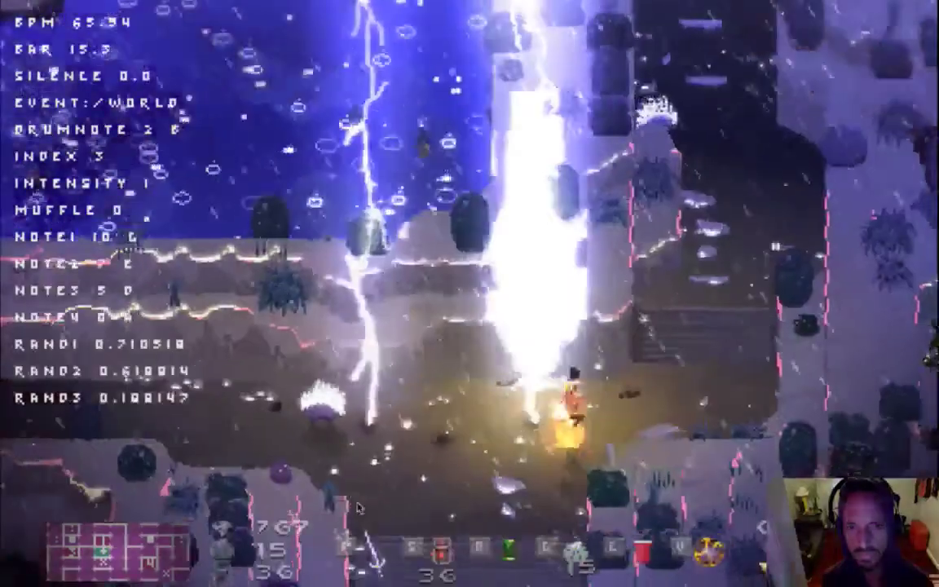
pyautogui.press('Left')
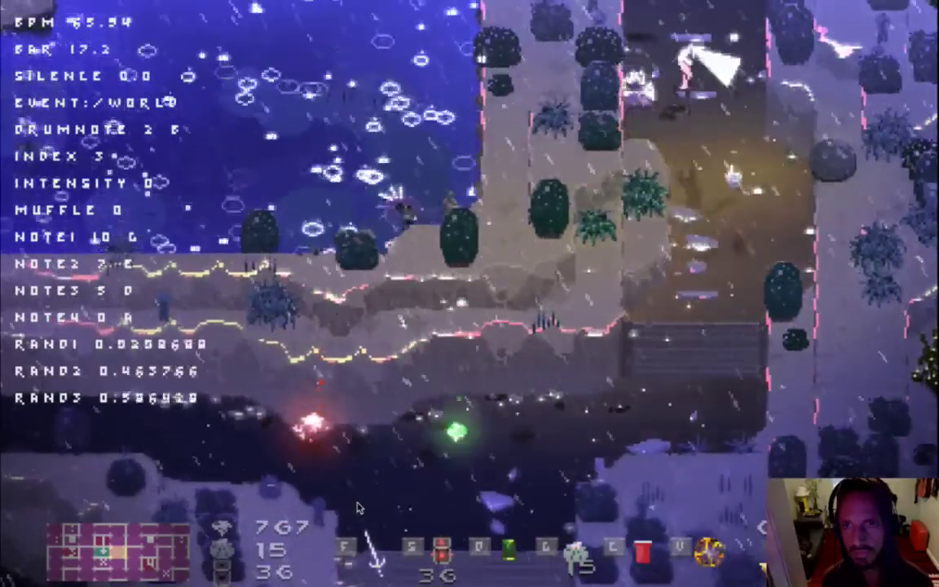
pyautogui.press('Down')
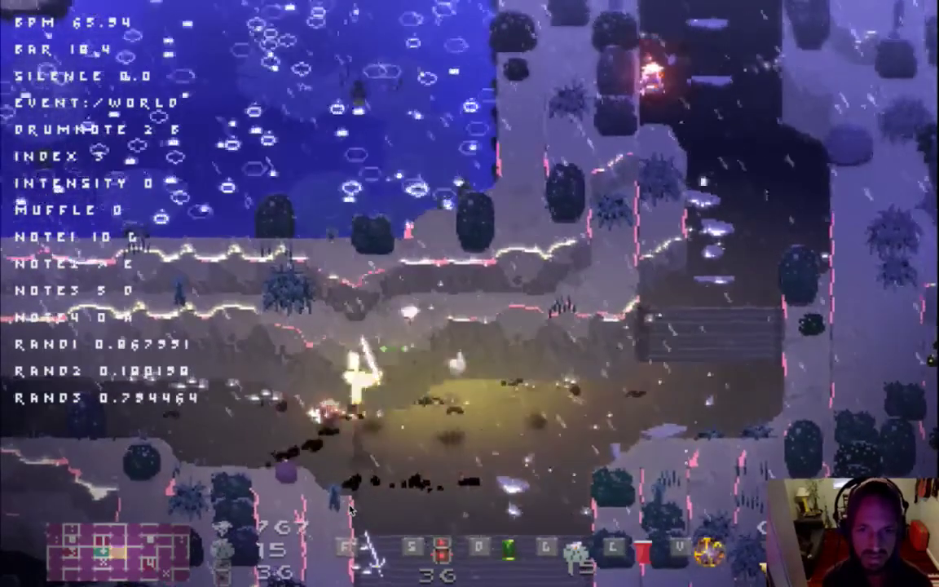
pyautogui.press('Right')
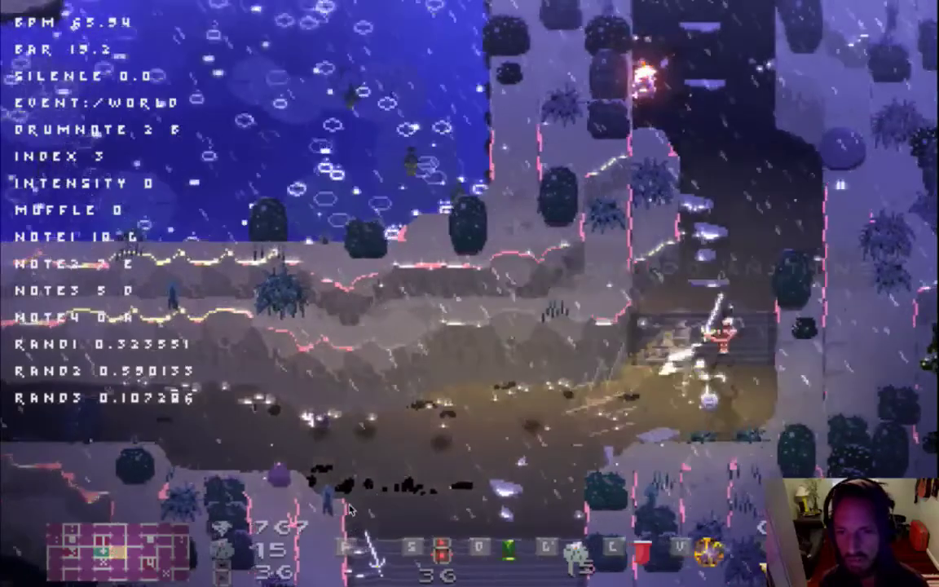
# - Head north up the stairs to the area by the lake and attack the enemies there with the sword
pyautogui.press('Up')
pyautogui.press('f')
pyautogui.press('Up')
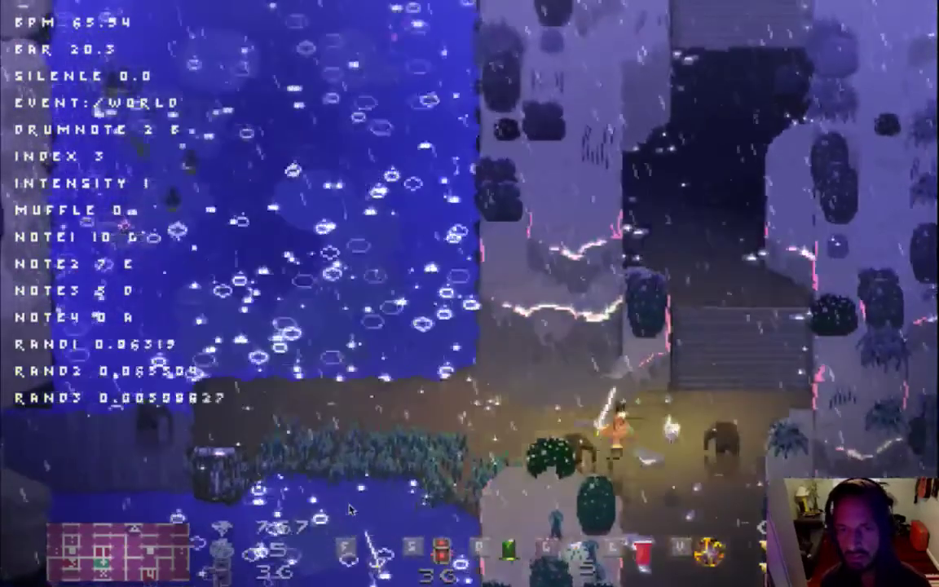
pyautogui.press('Right')
pyautogui.press('f')
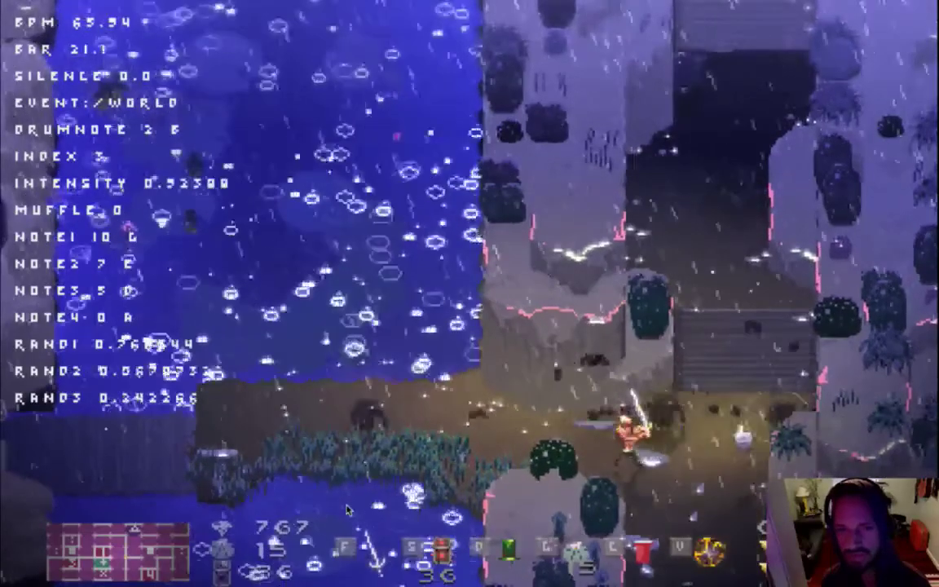
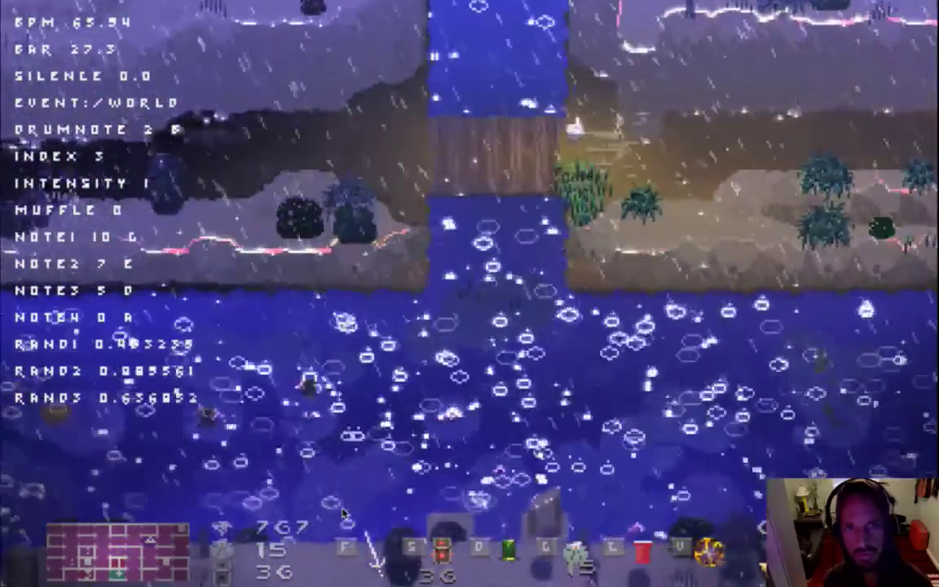
# - Walk west past the glowing enemies by the stepping stones and go north to the large cracked rock face
pyautogui.press('Left')
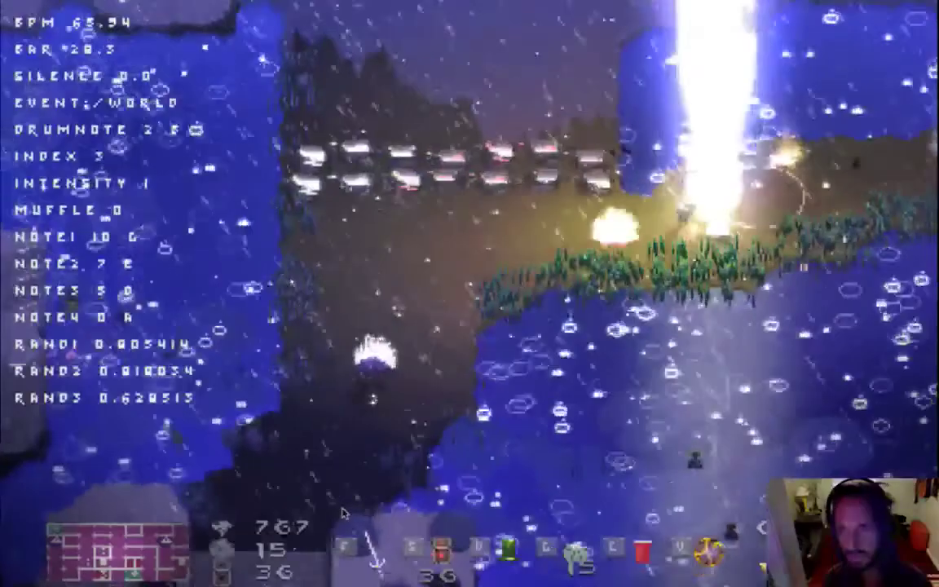
pyautogui.press('Left')
pyautogui.press('Up')
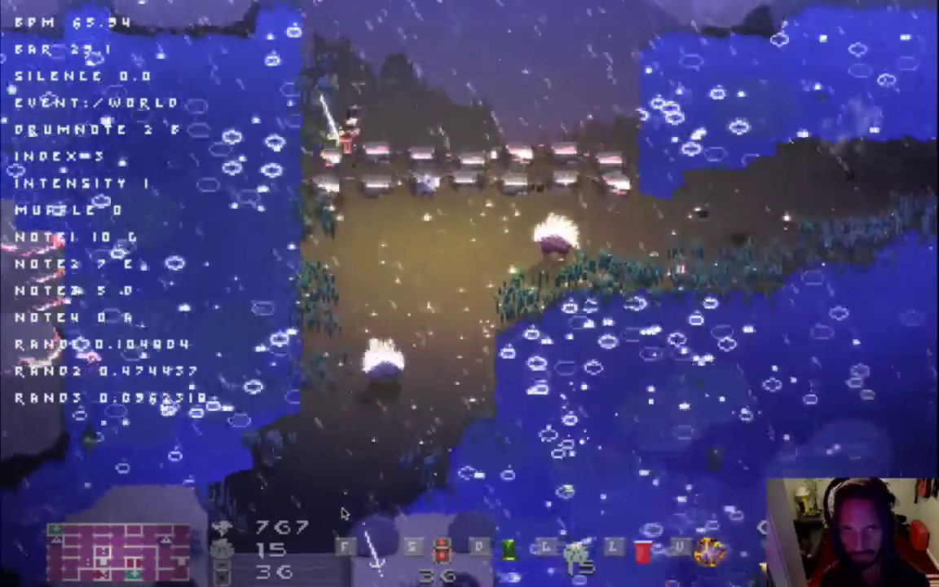
pyautogui.press('Up')
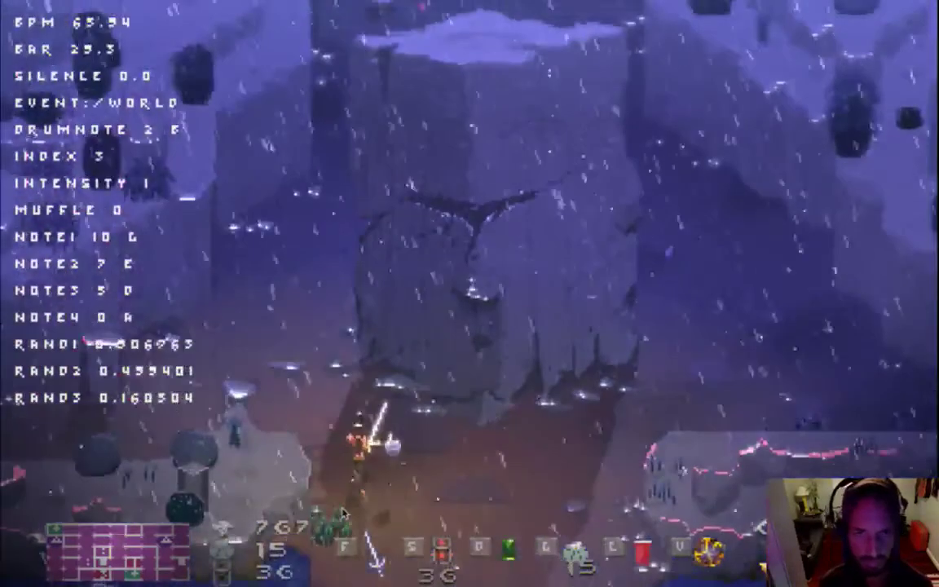
# - Attack the flying enemies west and south of the large cracked rock face with the sword
pyautogui.press('f')
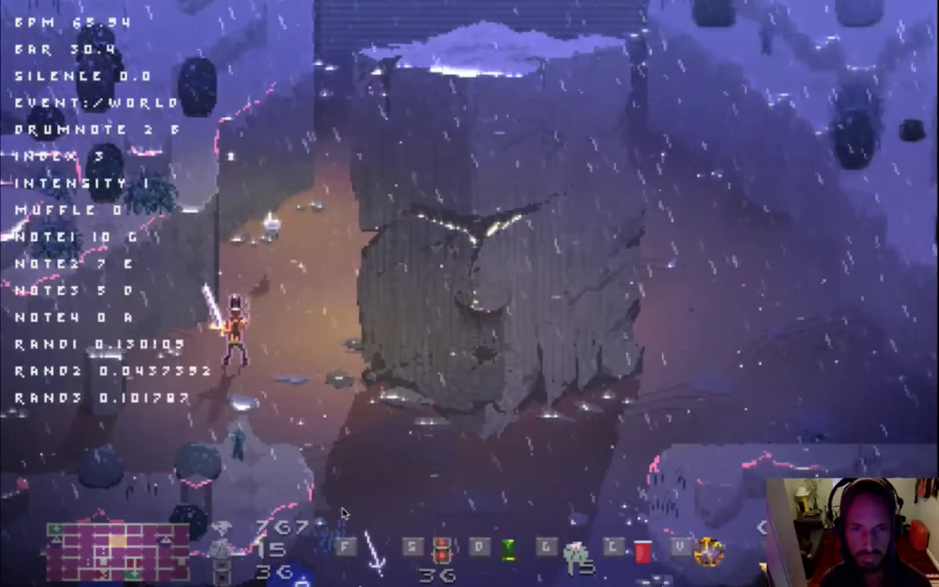
pyautogui.press('Right')
pyautogui.press('Down')
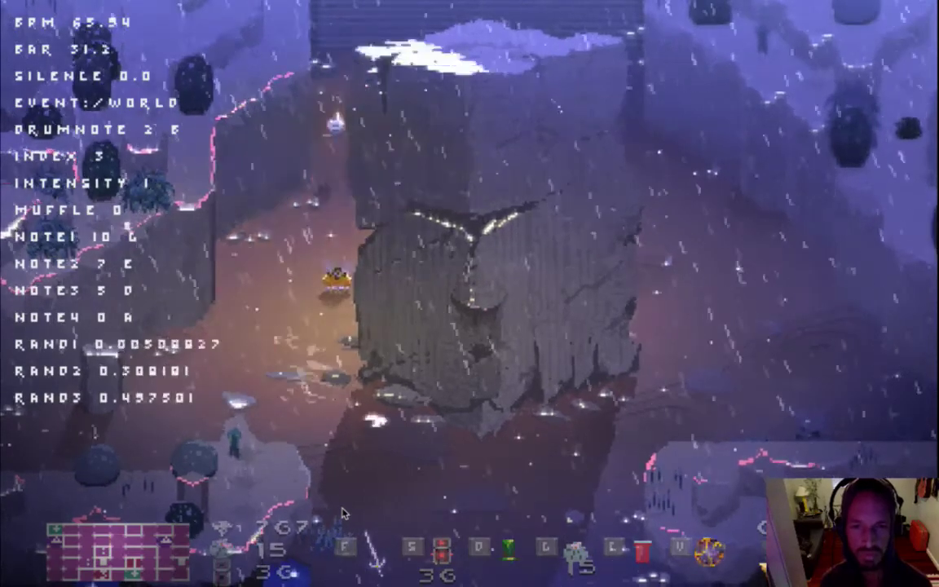
pyautogui.press('f')
pyautogui.press('f')
pyautogui.press('Left')
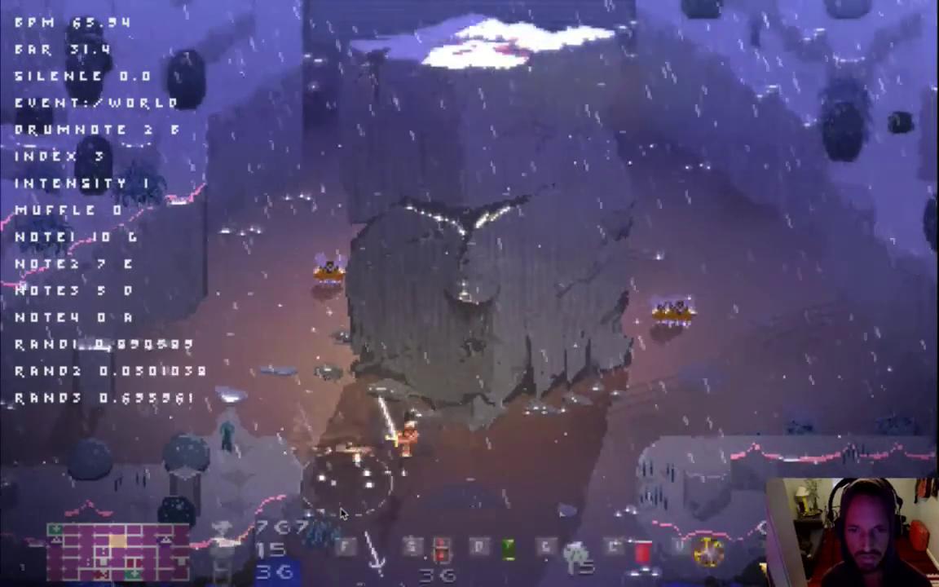
# - Circle to the east side of the rock face and strike the flying enemies there
pyautogui.press('Right')
pyautogui.press('Up')
pyautogui.press('Up')
pyautogui.press('f')
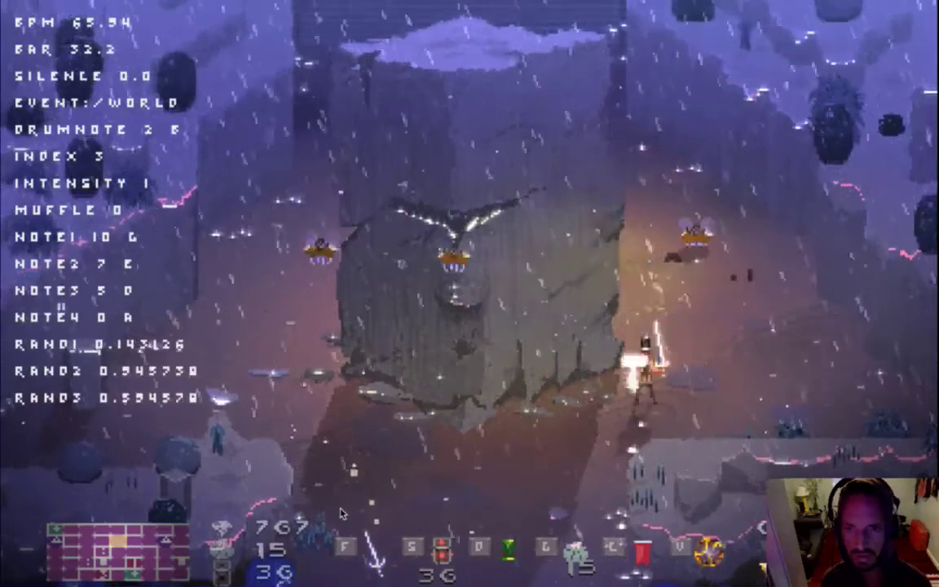
pyautogui.press('Right')
pyautogui.press('Up')
pyautogui.press('f')
pyautogui.press('f')
pyautogui.press('Left')
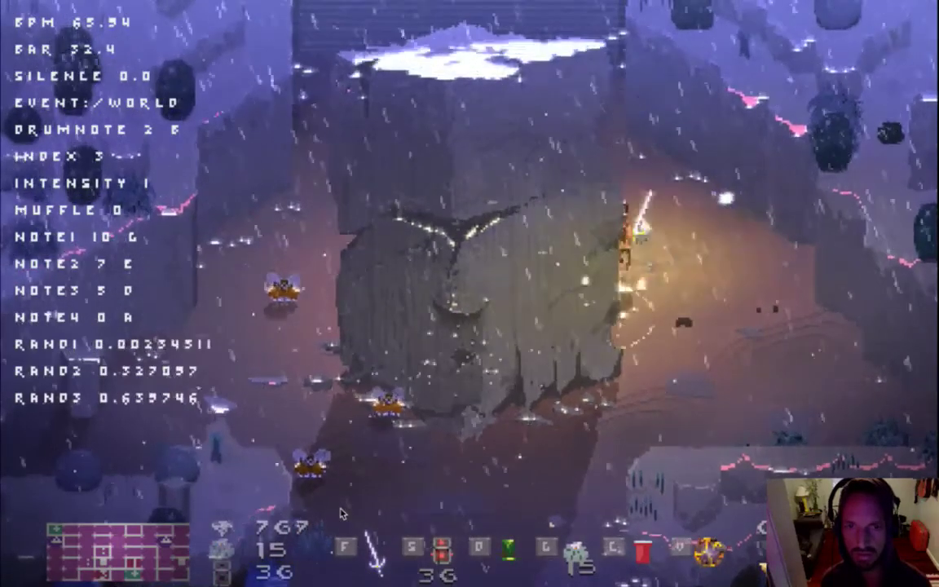
# - Climb the stairs north of the rock face and set bombs among the stone blocks to blast the dark enemies
pyautogui.press('Up')
pyautogui.press('w')
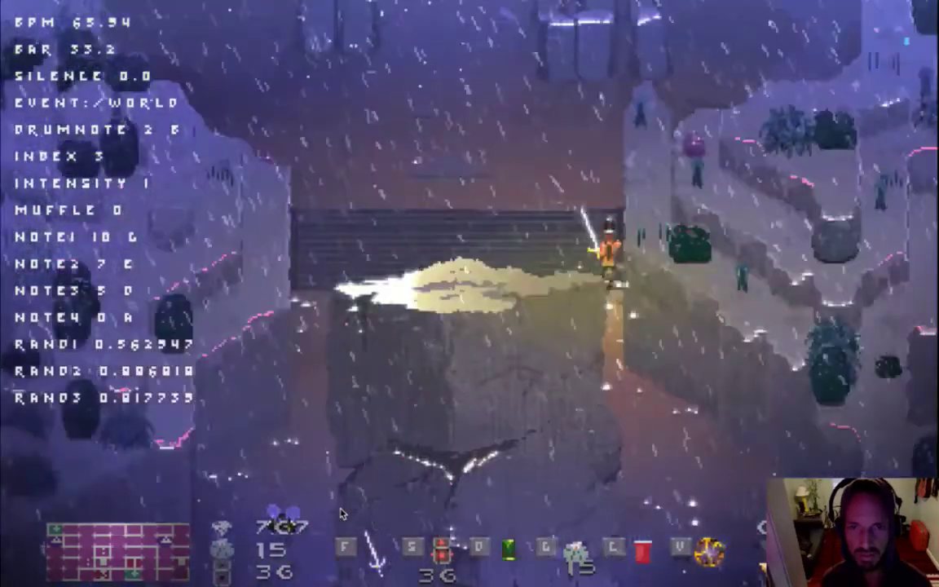
pyautogui.press('Up')
pyautogui.press('Left')
pyautogui.press('s')
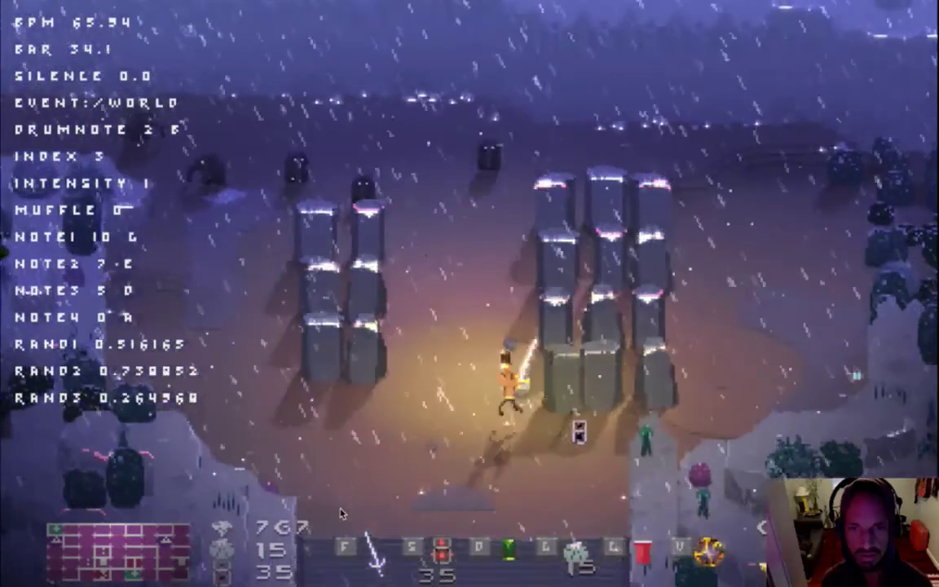
pyautogui.press('s')
pyautogui.press('Up')
pyautogui.press('Right')
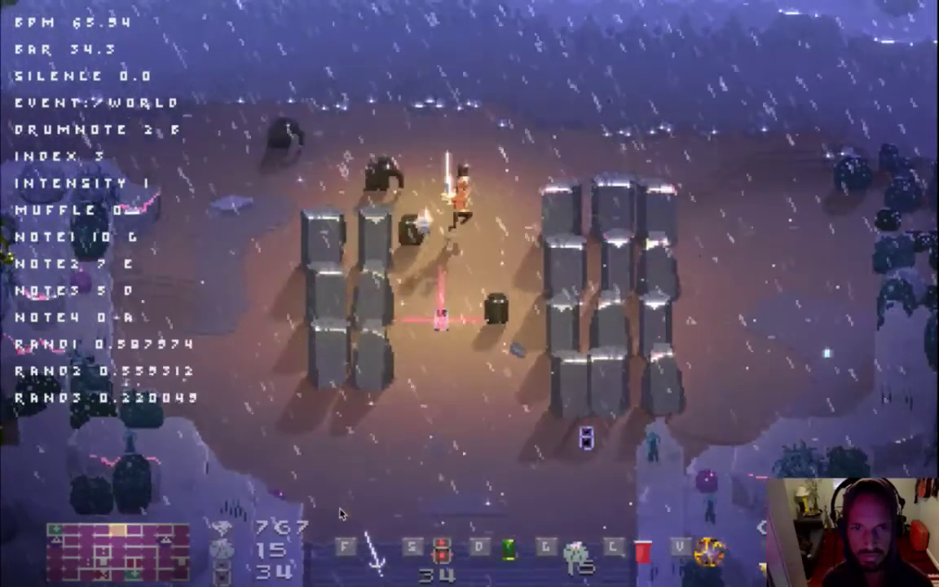
pyautogui.press('s')
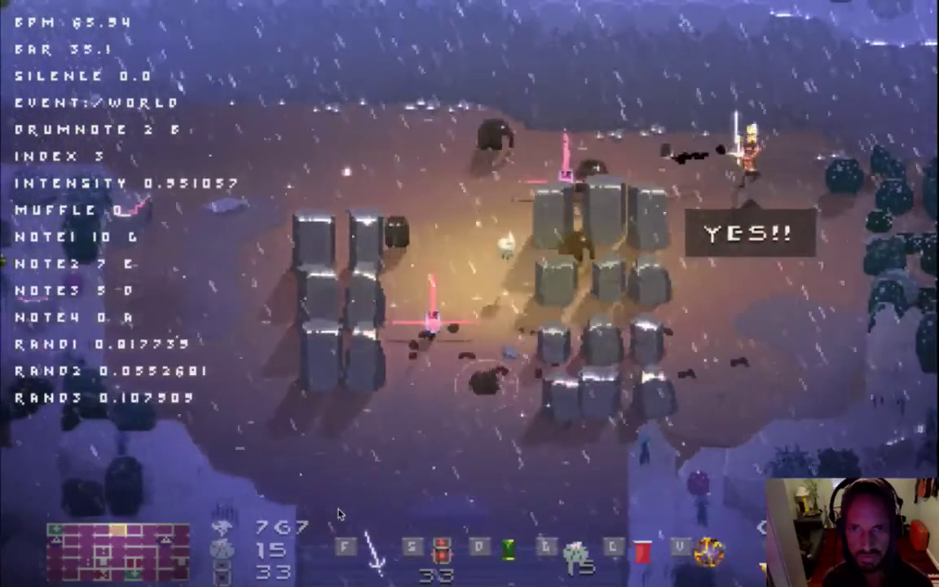
pyautogui.press('s')
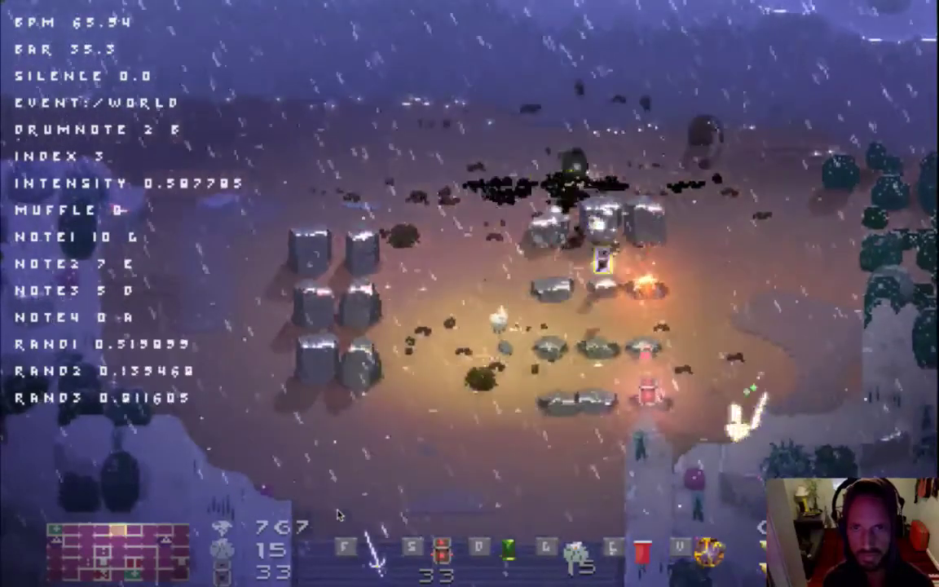
# - Walk back through the shattered stone blocks and collect the dropped bombs
pyautogui.press('Left')
pyautogui.press('Left')
pyautogui.press('Up')
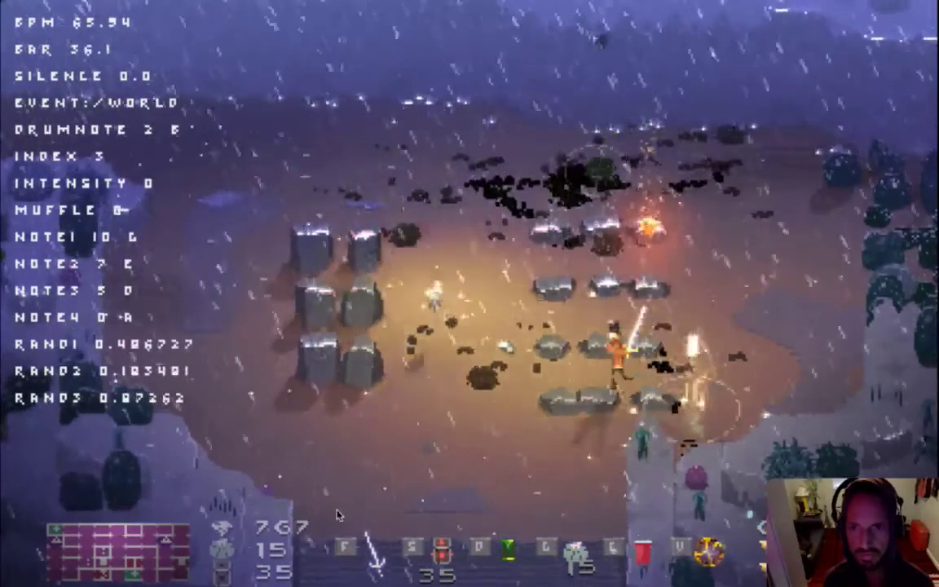
pyautogui.press('Up')
pyautogui.press('Right')
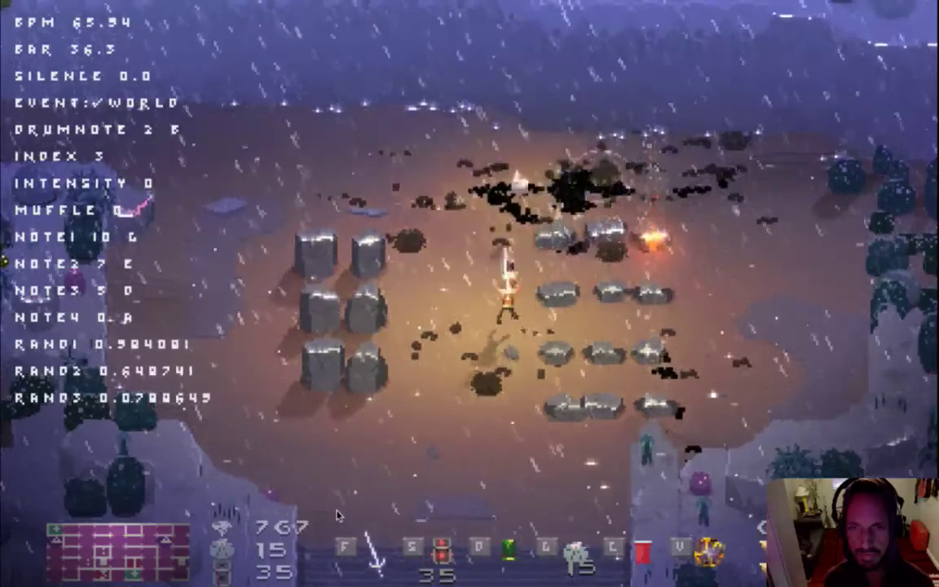
# - Head west along the upper path into the rainy forest area and descend its eastern stairs
pyautogui.press('w')
pyautogui.press('a')
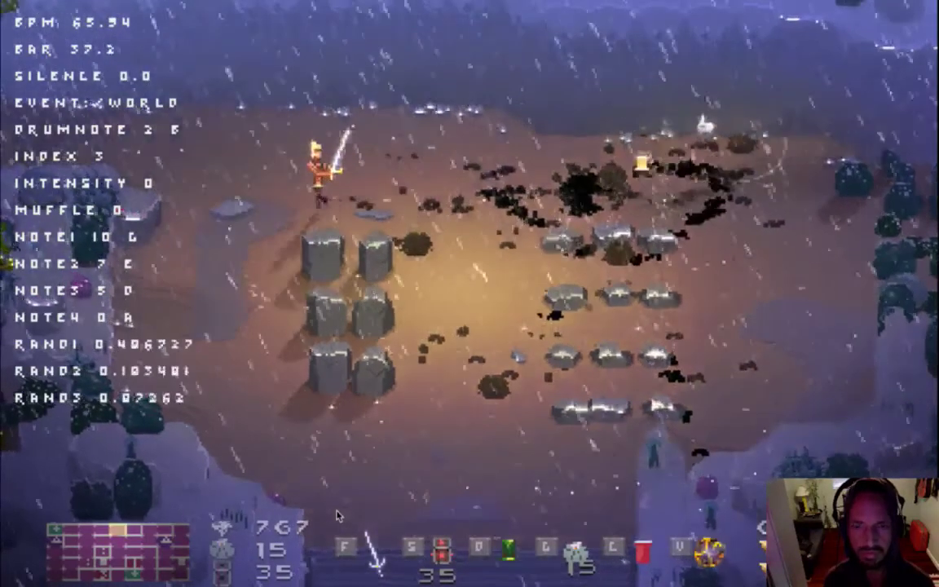
pyautogui.press('Left')
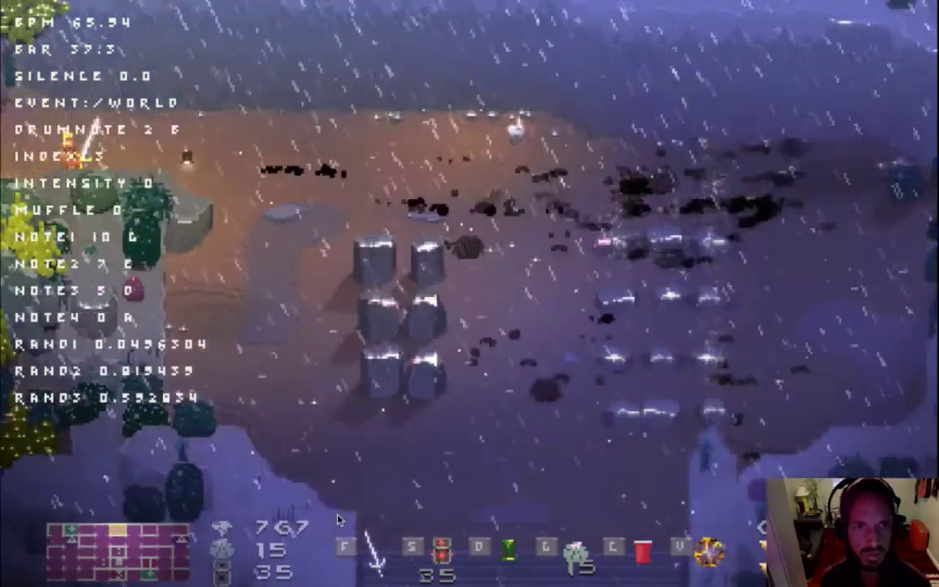
pyautogui.press('Left')
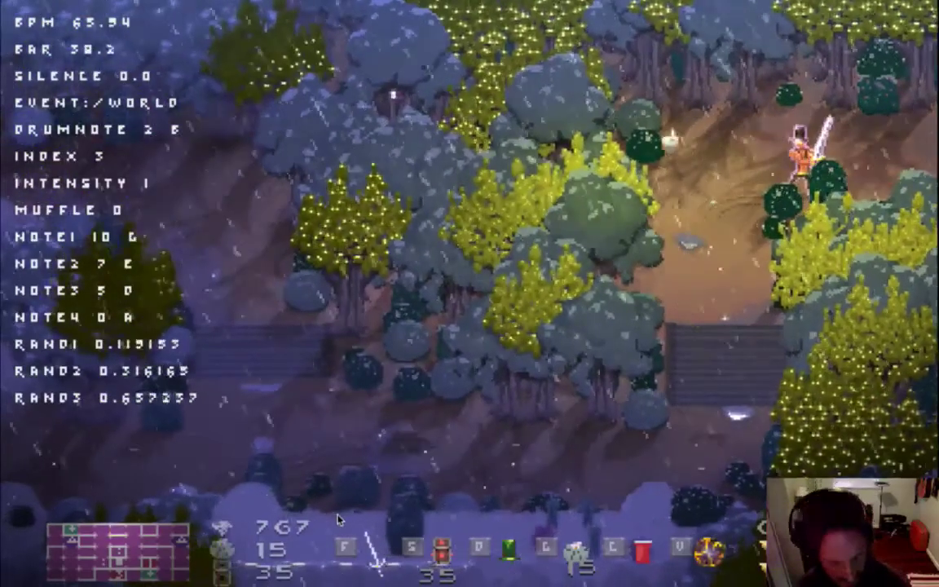
pyautogui.press('Down')
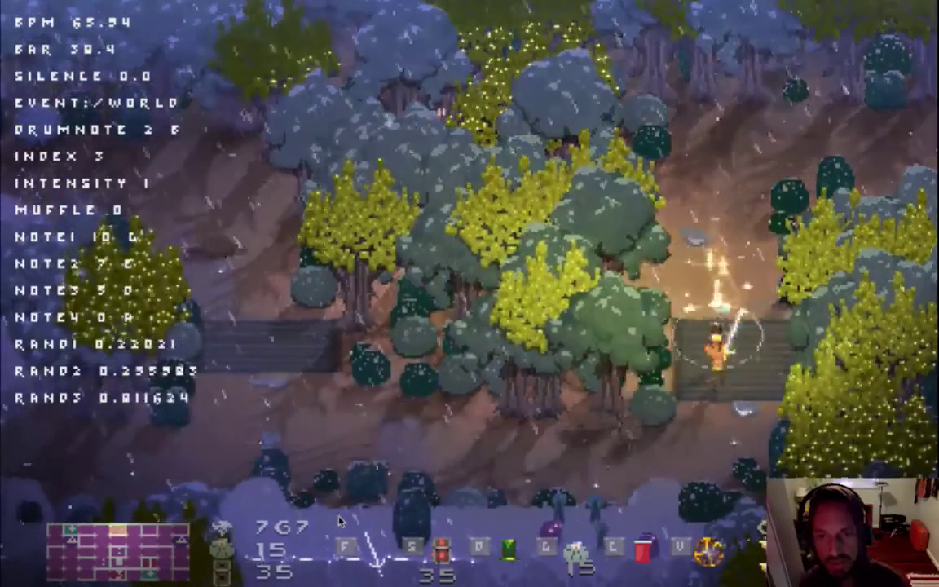
# - Fight through the burning section of the forest's lower path with the sword, heading west
pyautogui.press('Left')
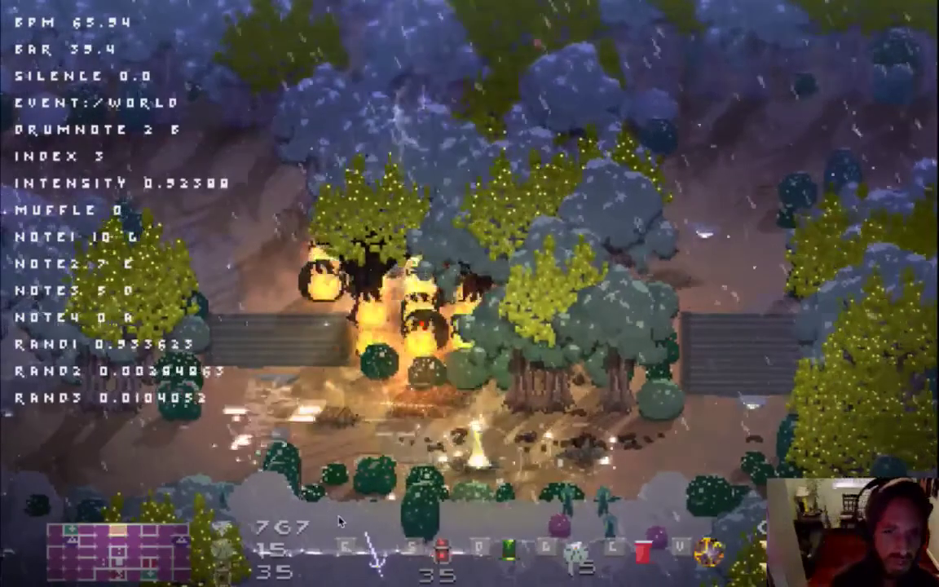
pyautogui.press('Right')
pyautogui.press('f')
pyautogui.press('Left')
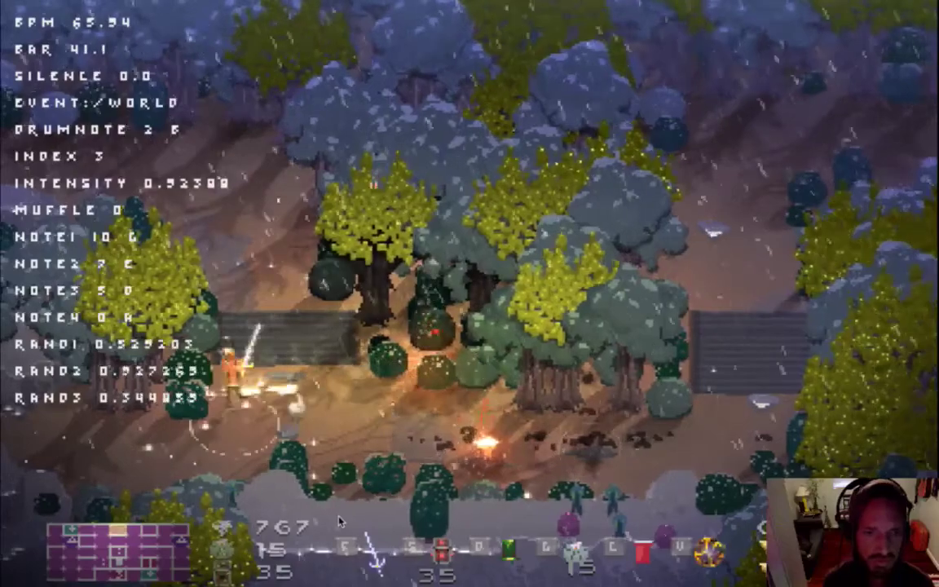
# - Walk west into the terraced area, descend its eastern stairs, and use the sword and a bomb beside the bushes
pyautogui.press('Left')
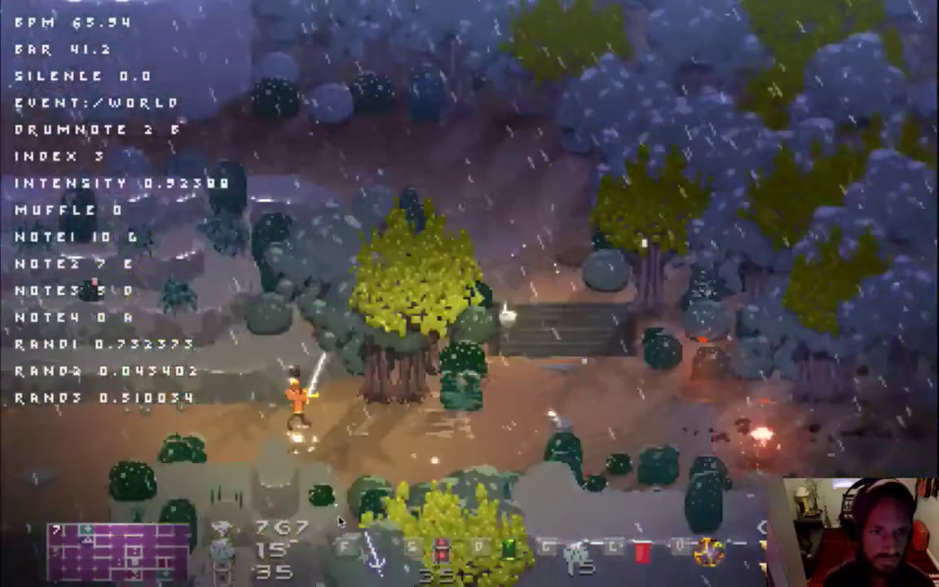
pyautogui.press('Down')
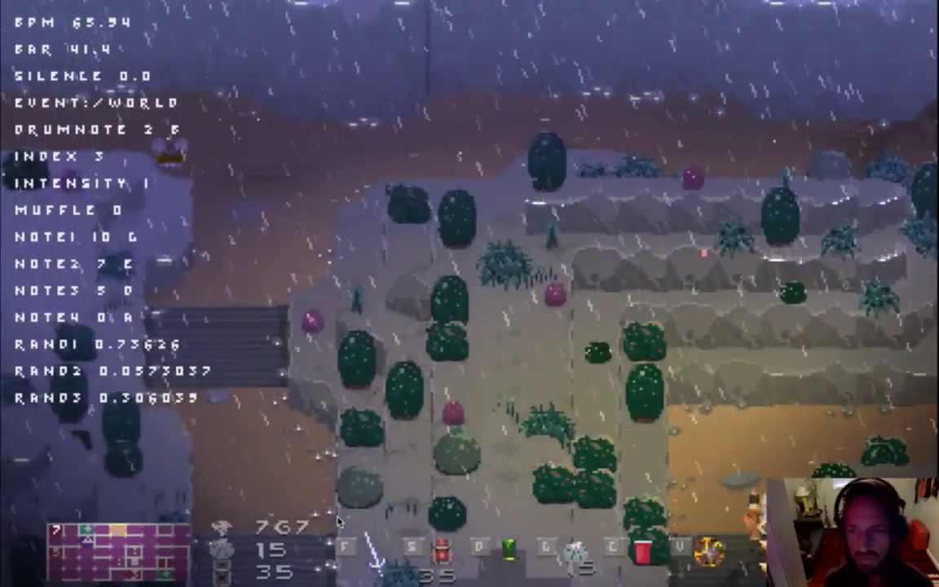
pyautogui.press('Up')
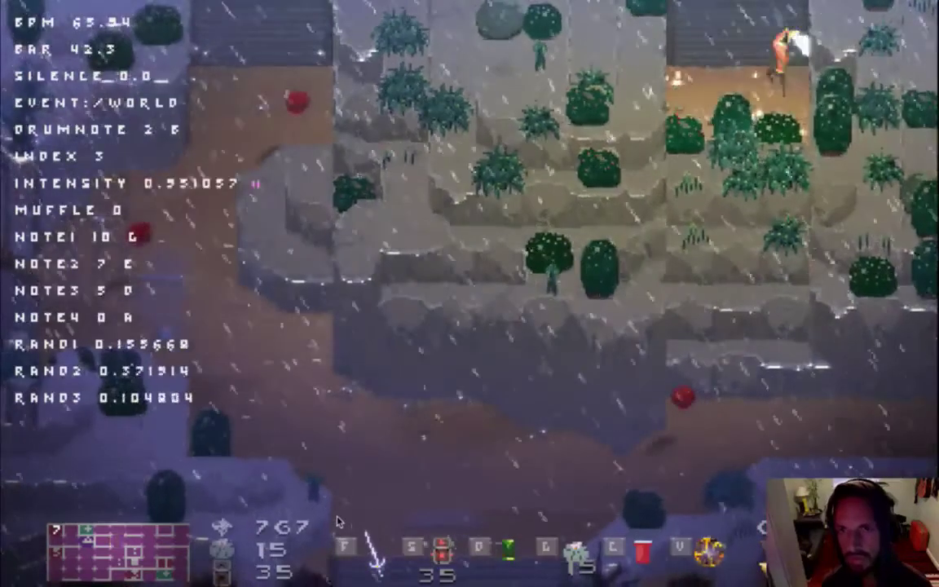
pyautogui.press('Down')
pyautogui.press('f')
pyautogui.press('Left')
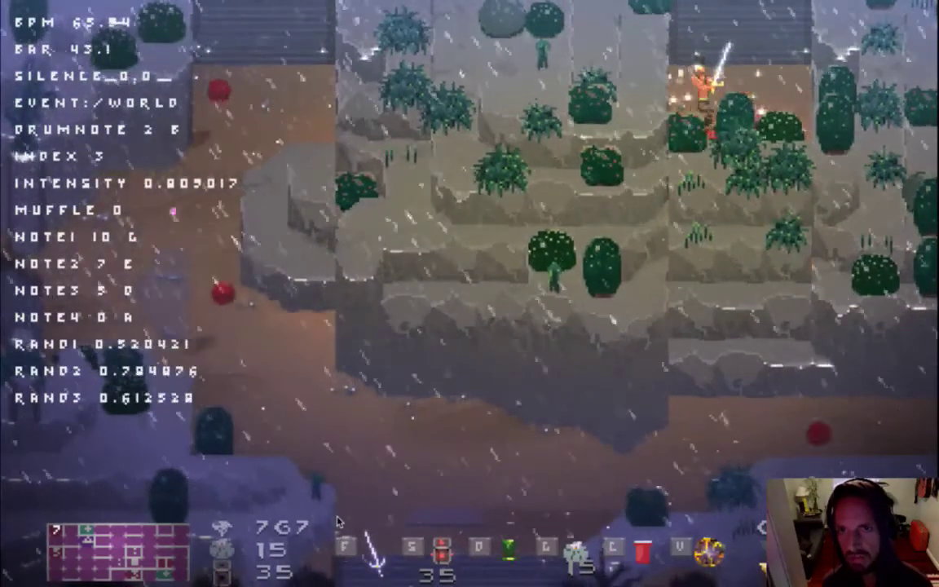
pyautogui.press('s')
pyautogui.press('Right')
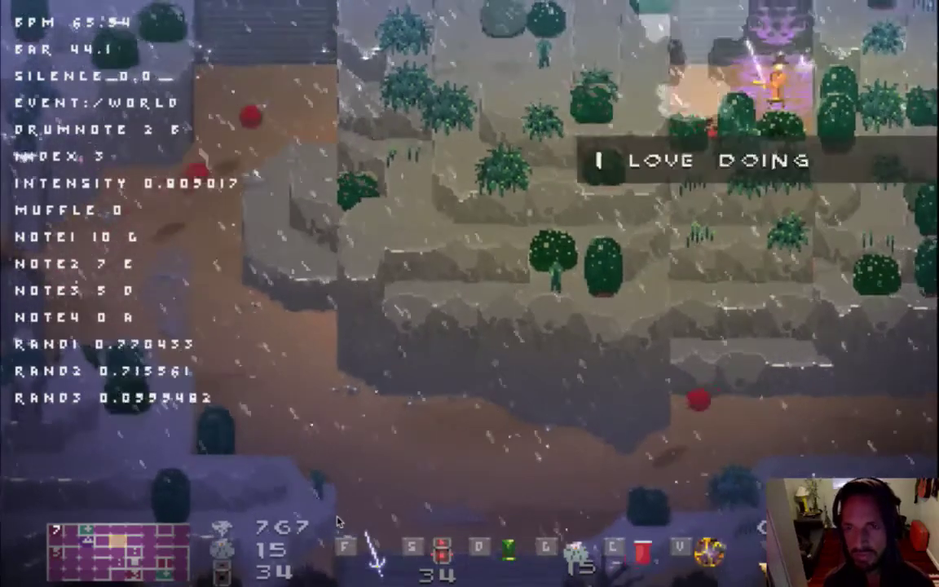
# - Return up the stairs and east to the forest's lower path, swinging the sword there
pyautogui.press('Up')
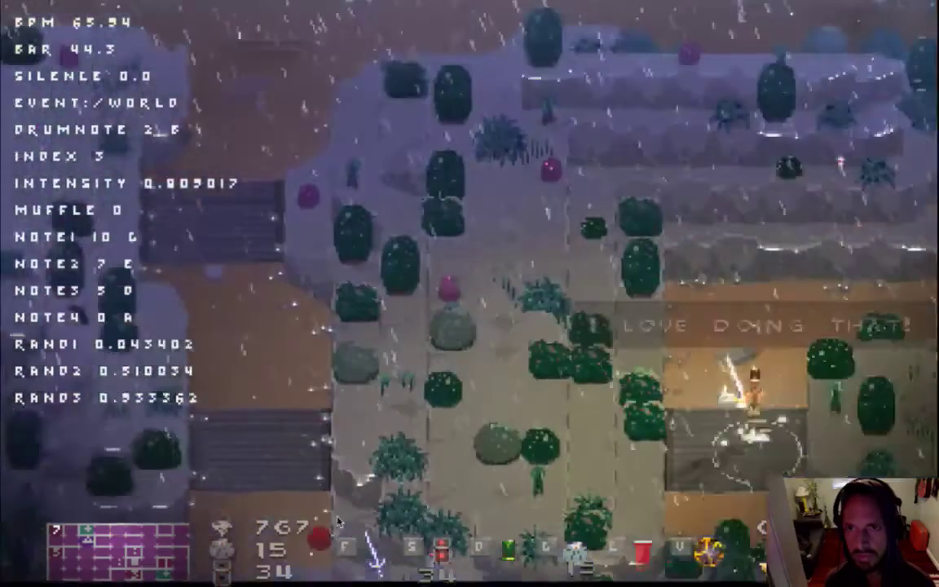
pyautogui.press('Up')
pyautogui.press('Right')
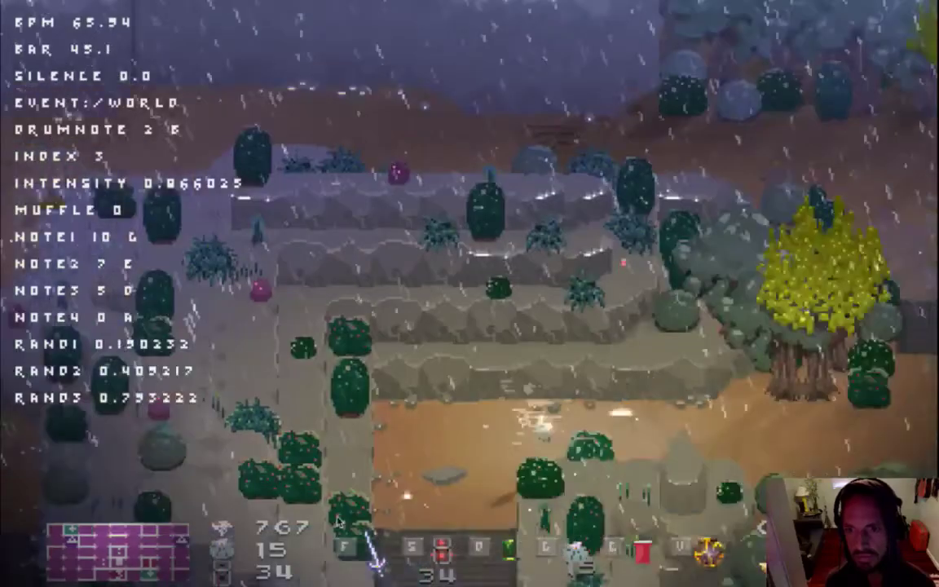
pyautogui.press('Right')
pyautogui.press('f')
pyautogui.press('f')
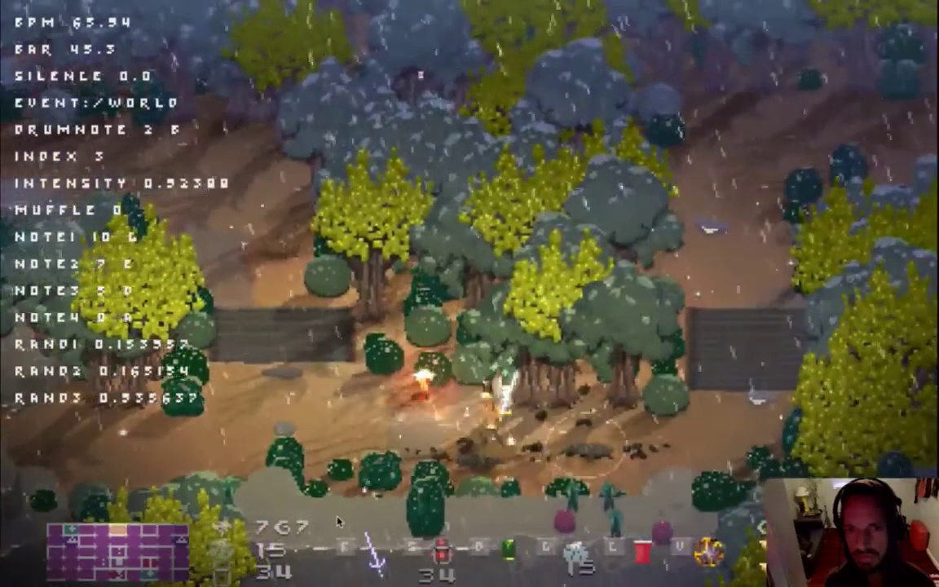
# - Take the forest's western stairs north and travel west past the tree pond to the clearing with the cave entrance
pyautogui.press('Left')
pyautogui.press('Up')
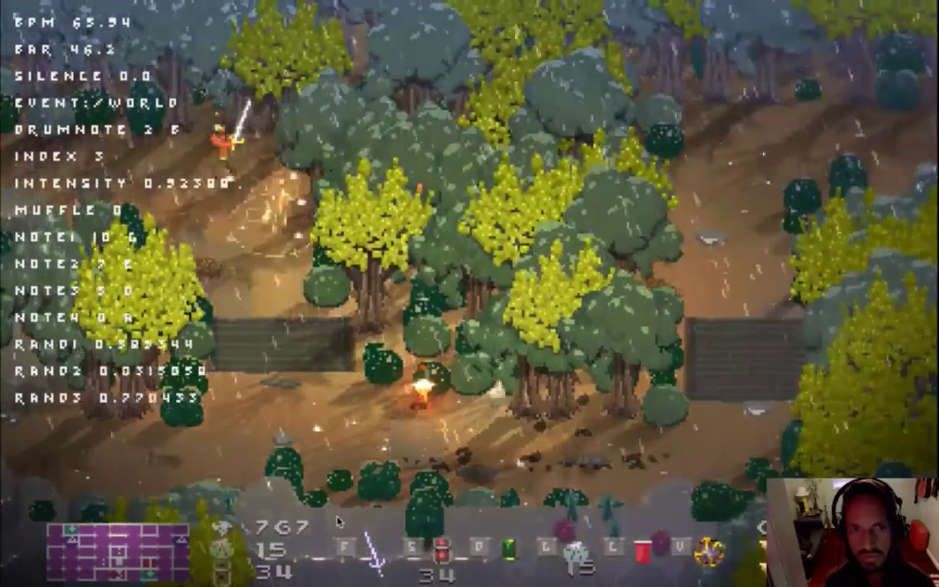
pyautogui.press('Left')
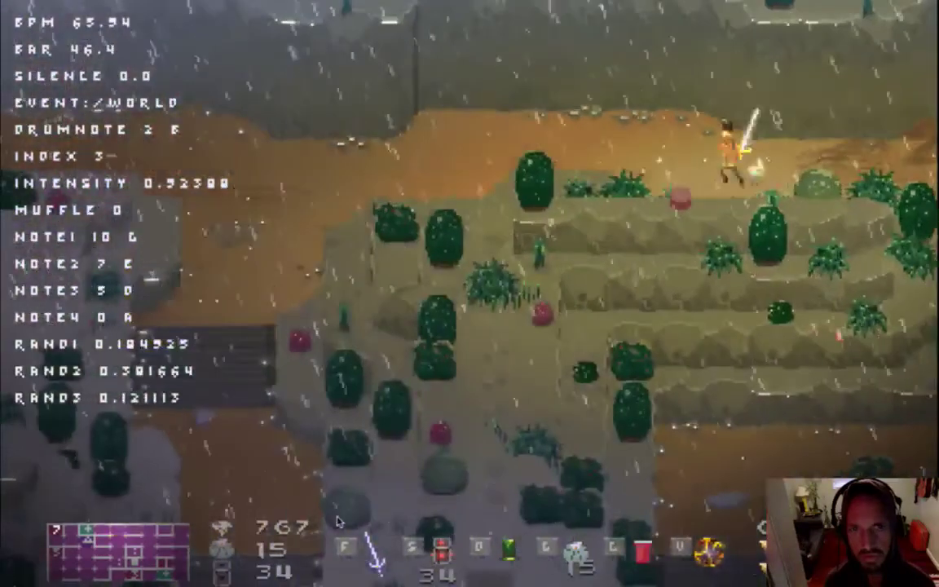
pyautogui.press('Left')
pyautogui.press('Left')
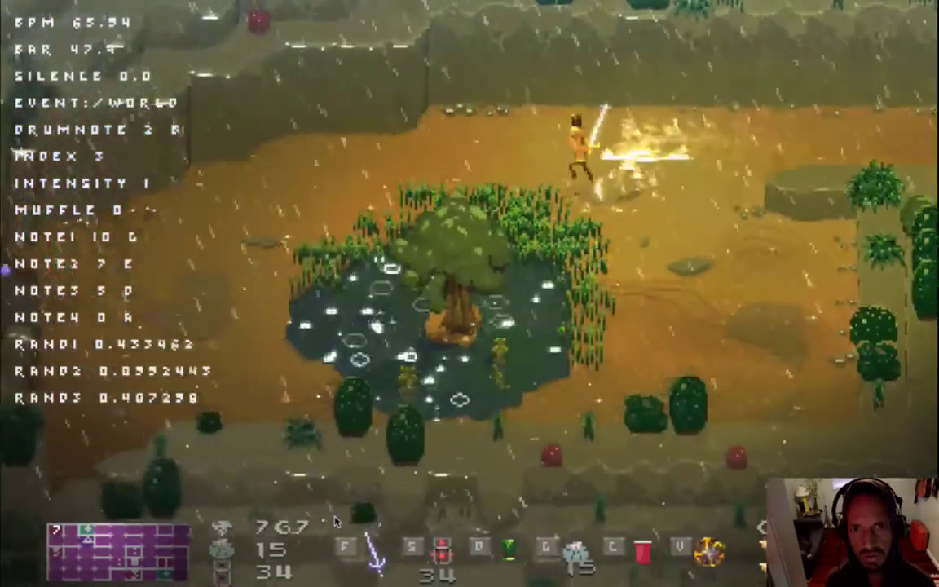
pyautogui.press('Left')
pyautogui.press('Down')
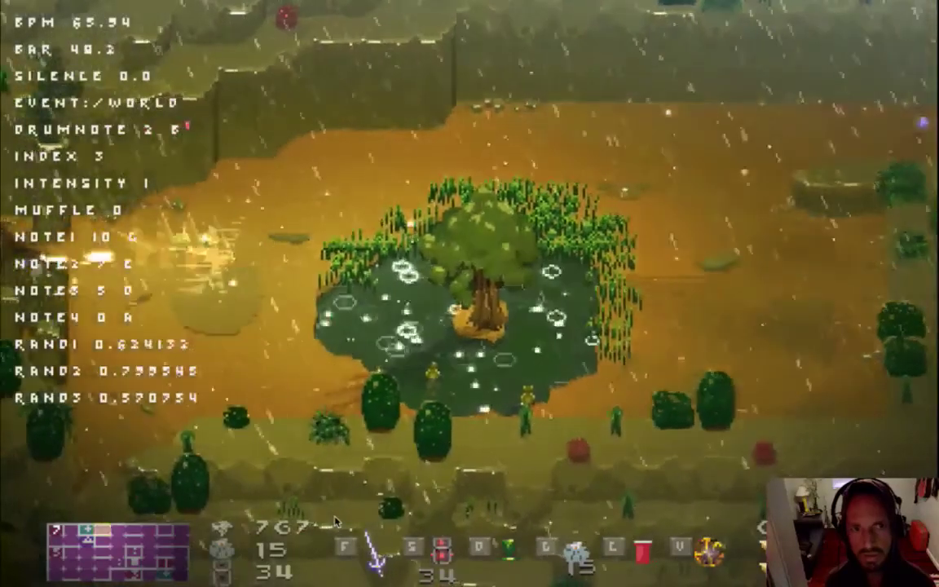
pyautogui.press('Left')
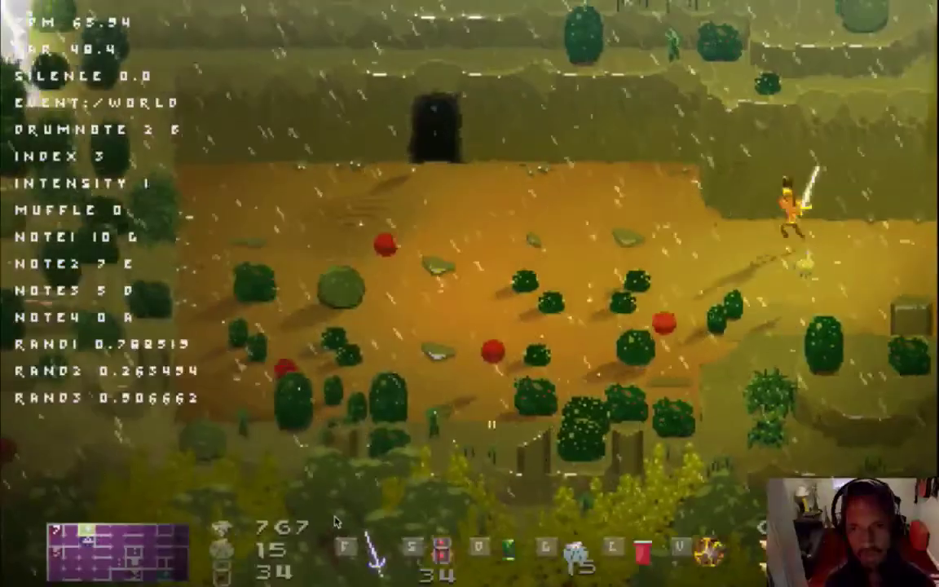
# - Fight the round red enemies in the clearing outside the cave with the sword to test the combat music
pyautogui.press('Left')
pyautogui.press('Right')
pyautogui.press('f')
pyautogui.press('Down')
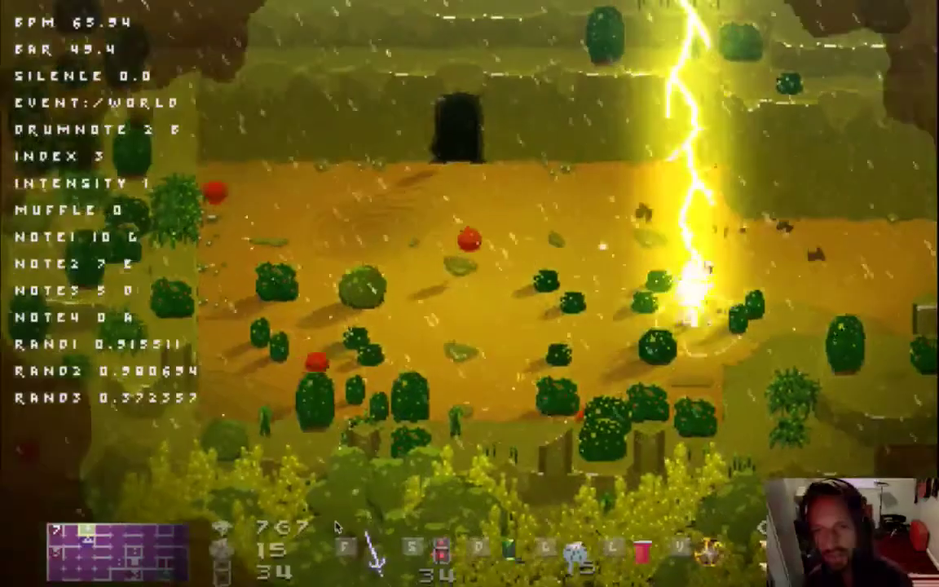
pyautogui.press('f')
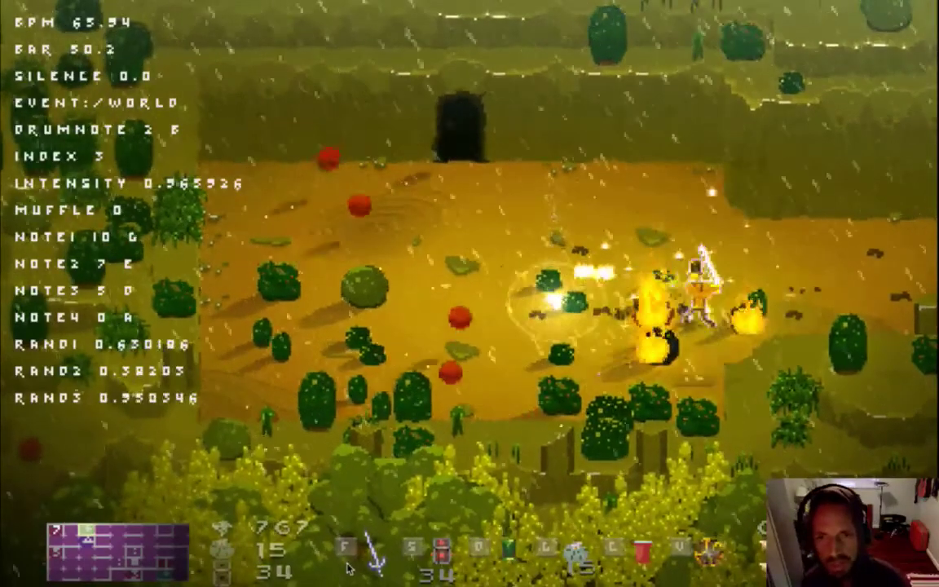
pyautogui.press('Up')
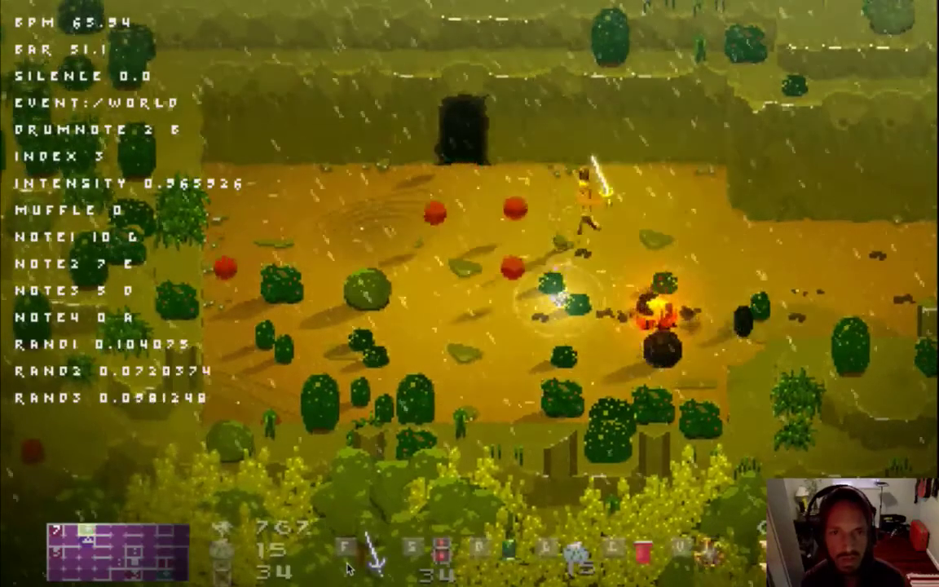
pyautogui.press('Left')
pyautogui.press('f')
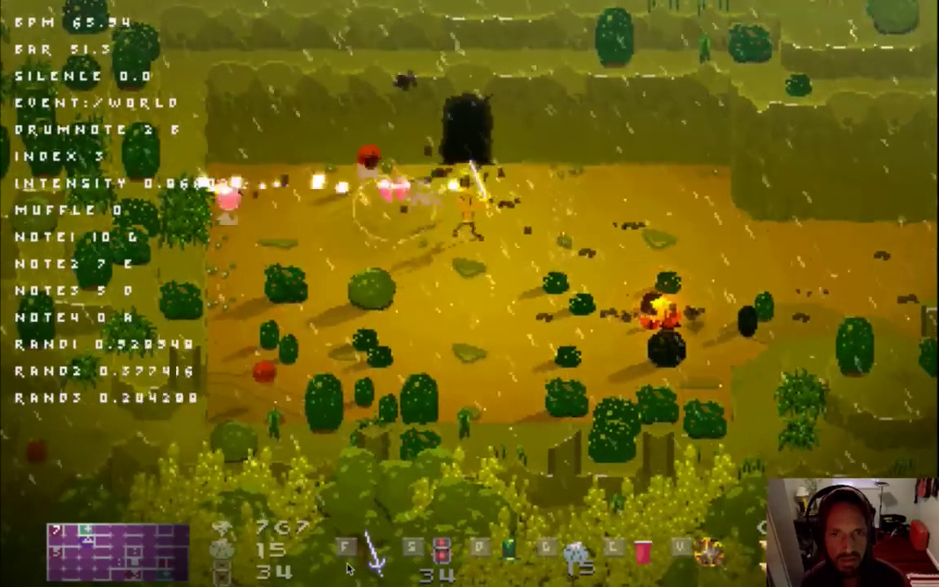
# - Finish off the remaining red enemies west of the cave entrance with the sword and enter the cave
pyautogui.press('Up')
pyautogui.press('f')
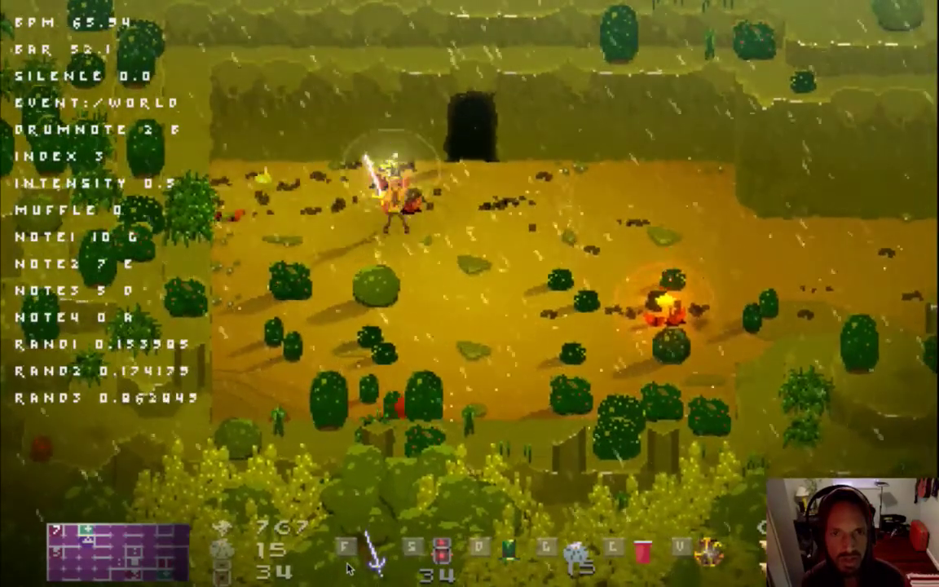
pyautogui.press('Right')
pyautogui.press('Up')
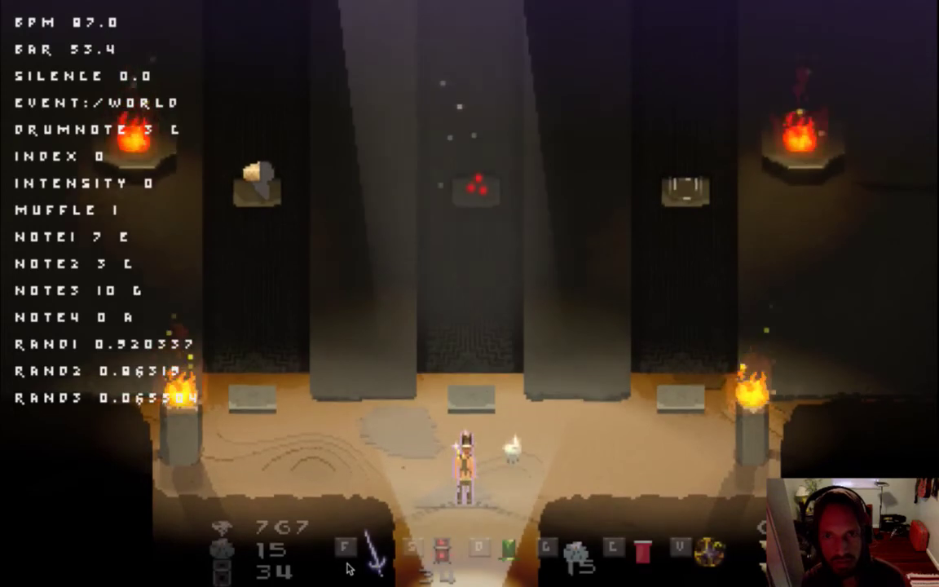
# - Buy the Quarter Demon's Tooth for 420 from the westernmost pedestal in the cave shop
pyautogui.press('Up')
pyautogui.press('Left')
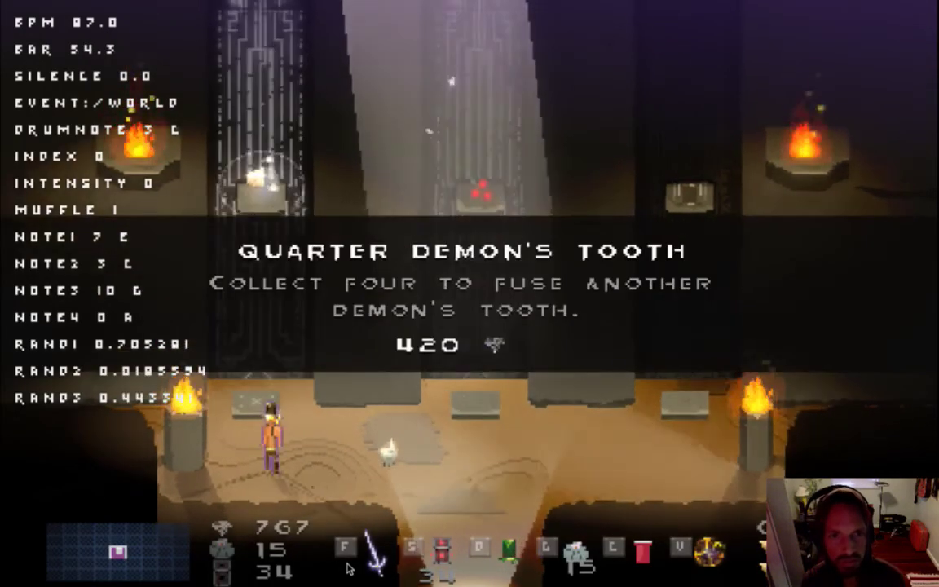
pyautogui.press('Up')
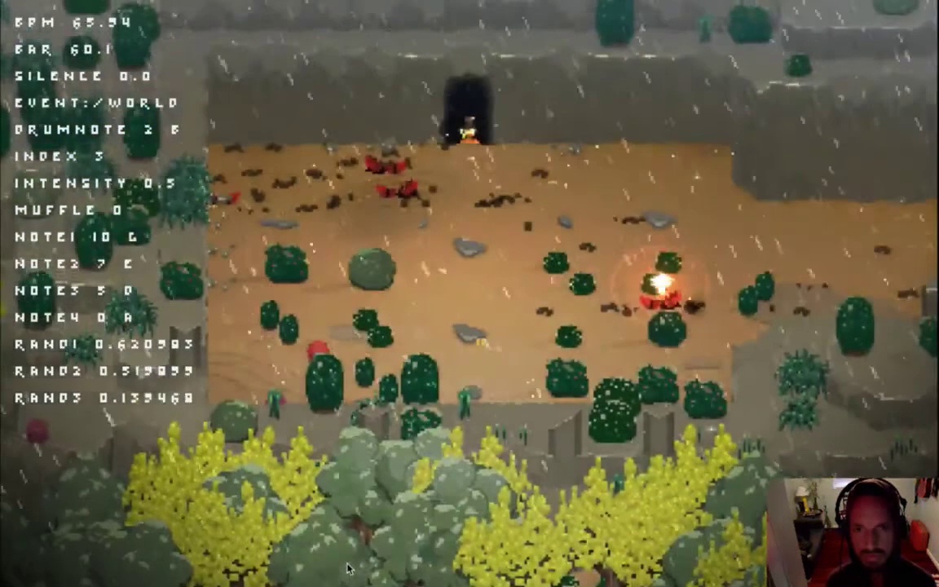
# - Leave the cave and travel east past the tree pond into the area with the wide stairs, using the hat item along the way
pyautogui.press('d')
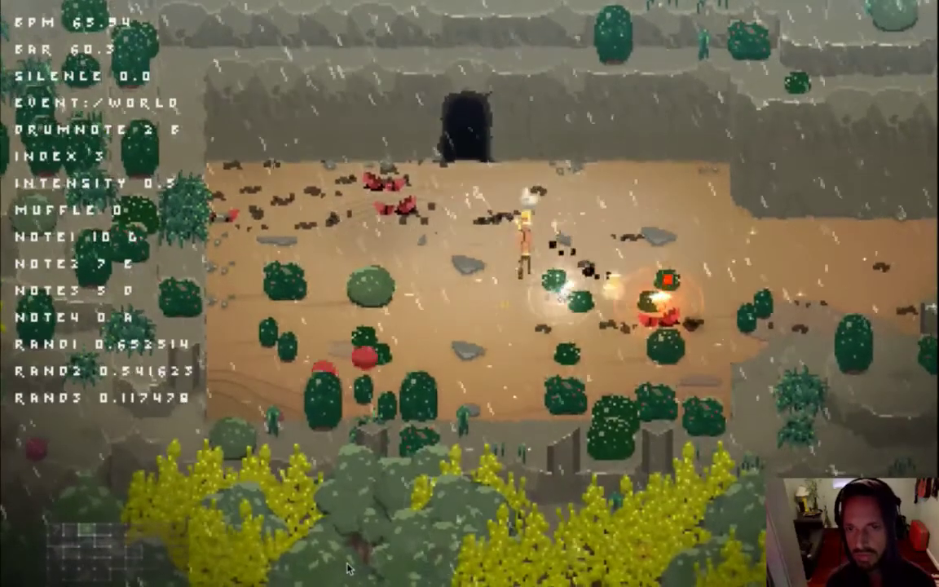
pyautogui.press('d')
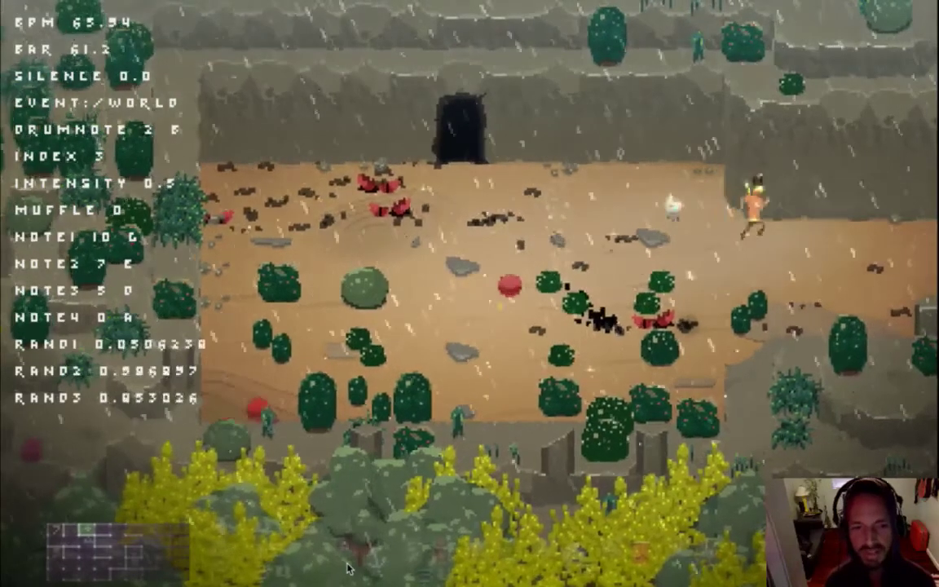
pyautogui.press('d')
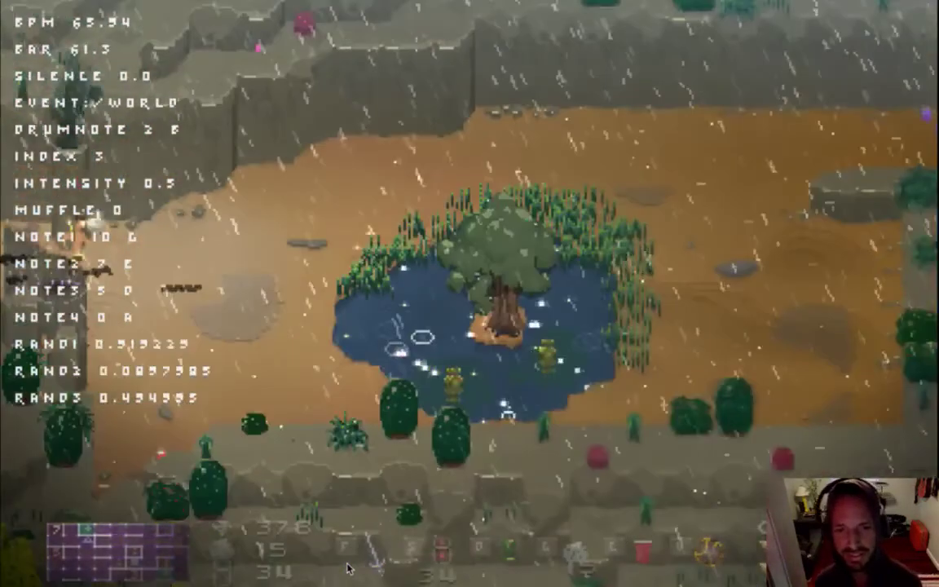
pyautogui.press('d')
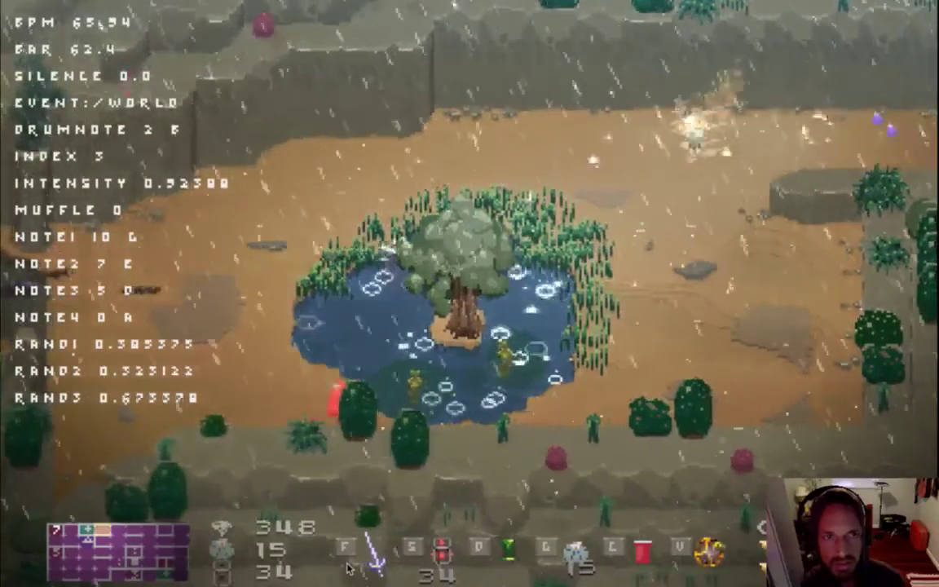
pyautogui.press('Right')
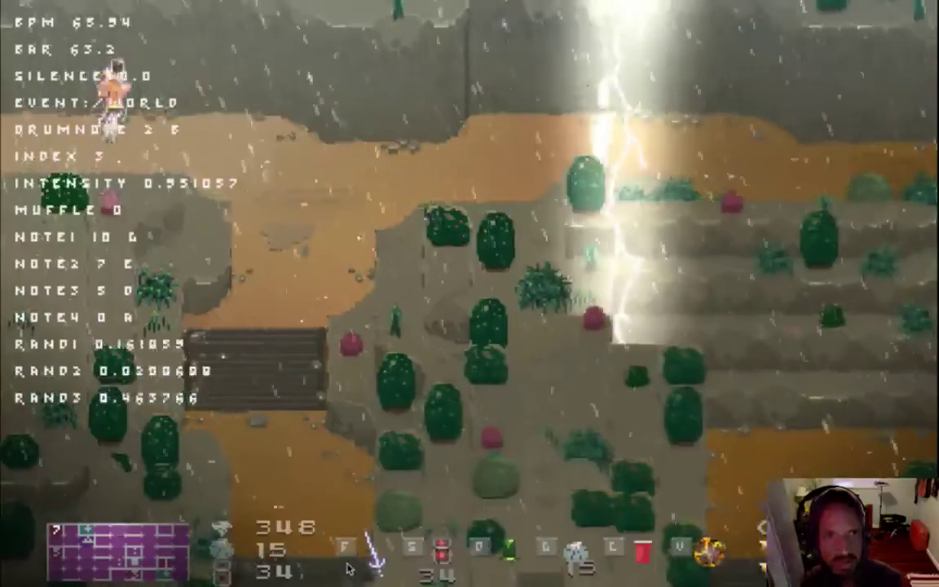
pyautogui.press('Right')
# - Cycle the debug overlay to the tick, area and entity readout and back to the music readout
pyautogui.press('F3')
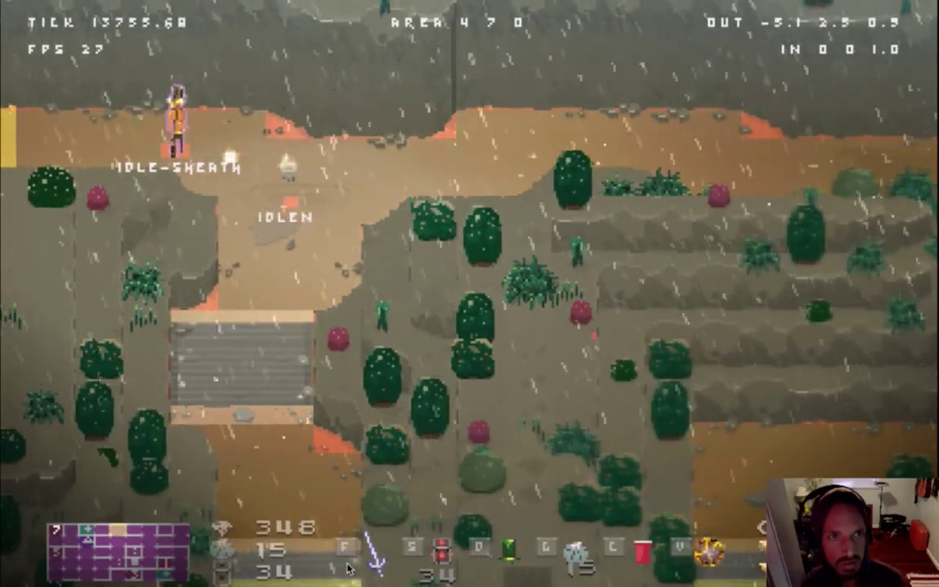
pyautogui.press('d')
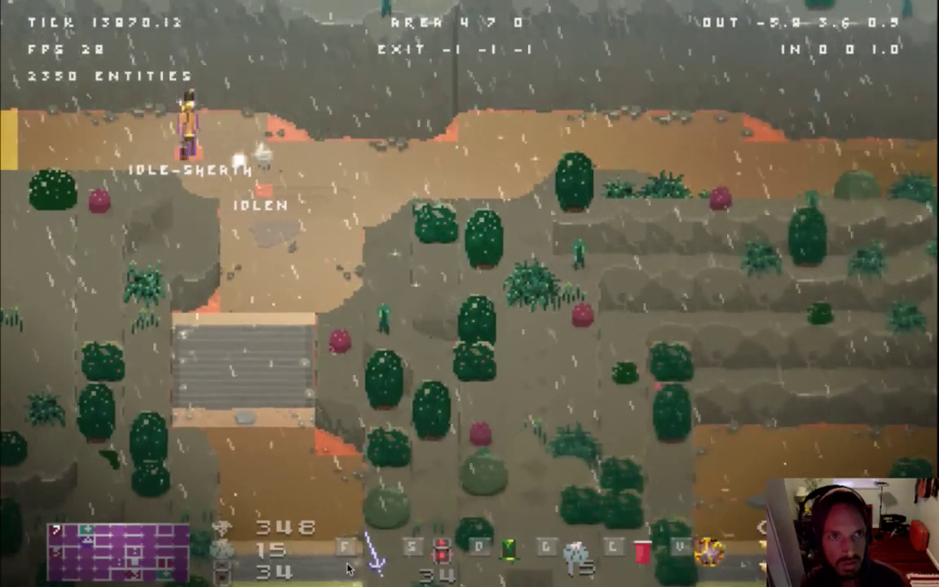
pyautogui.press('F3')
pyautogui.press('F3')
# - Walk east to the wide stairs and descend them to the lower path
pyautogui.press('Right')
pyautogui.press('Down')
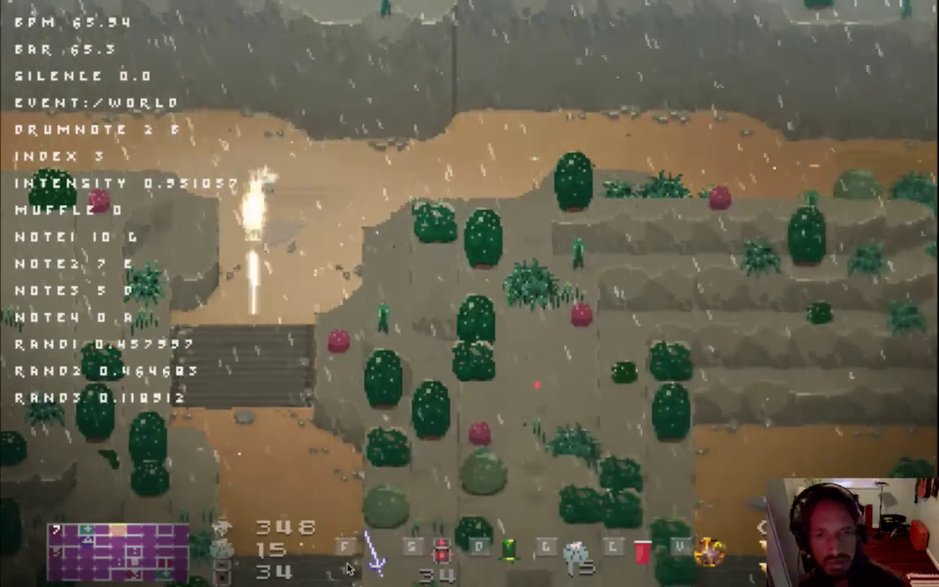
pyautogui.press('Down')
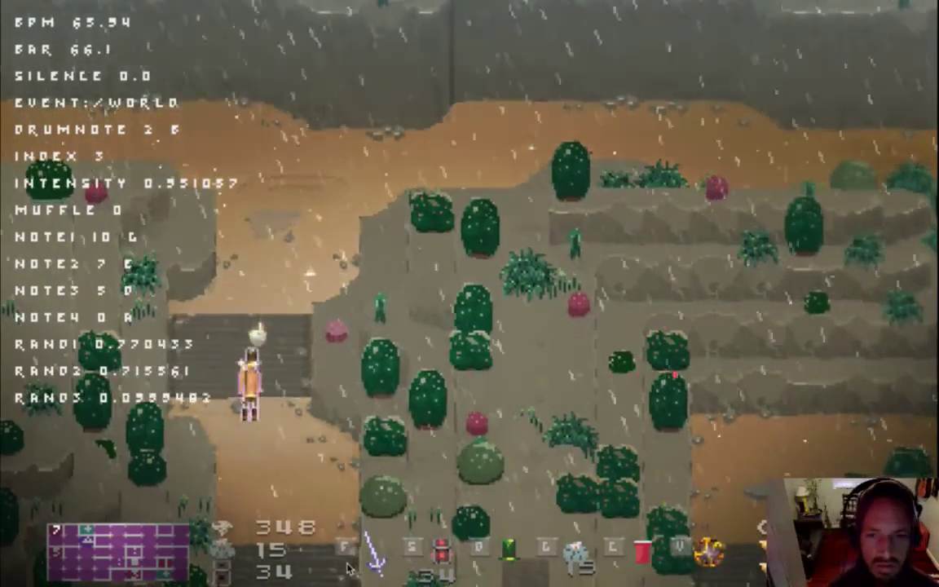
pyautogui.press('s')
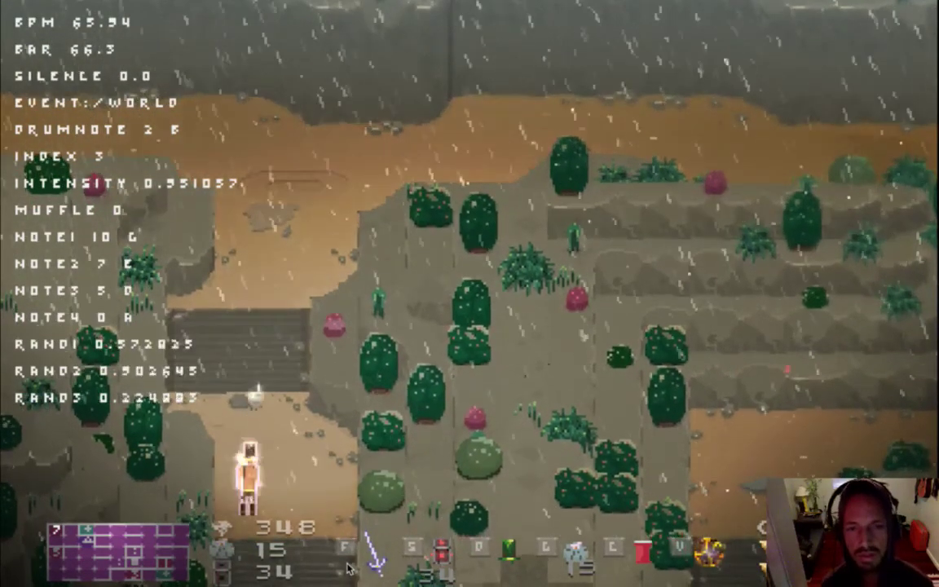
# - Switch to the Twitch chat in Chrome and read the viewers' messages about the game's music
pyautogui.press('super+Tab')
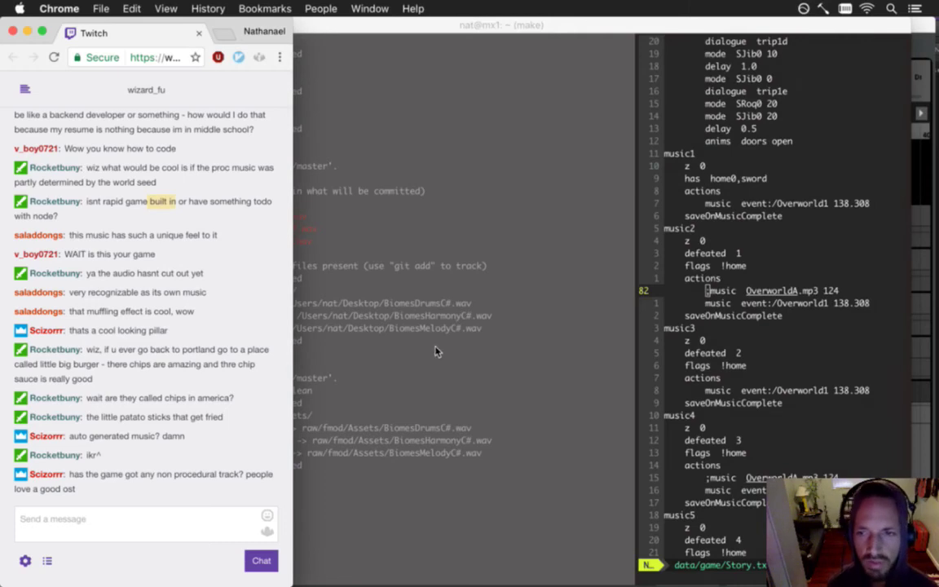
pyautogui.press('super+Tab')
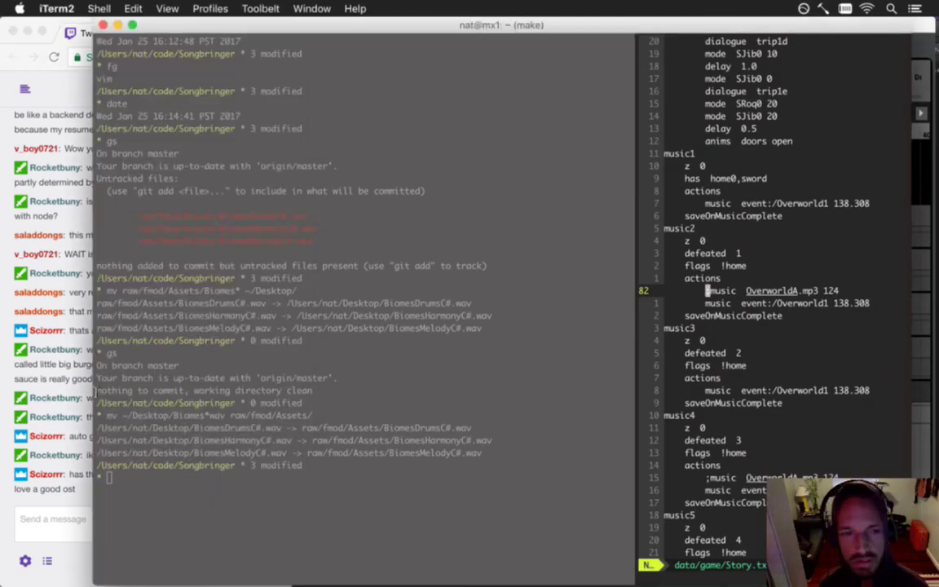
pyautogui.click(53, 363)
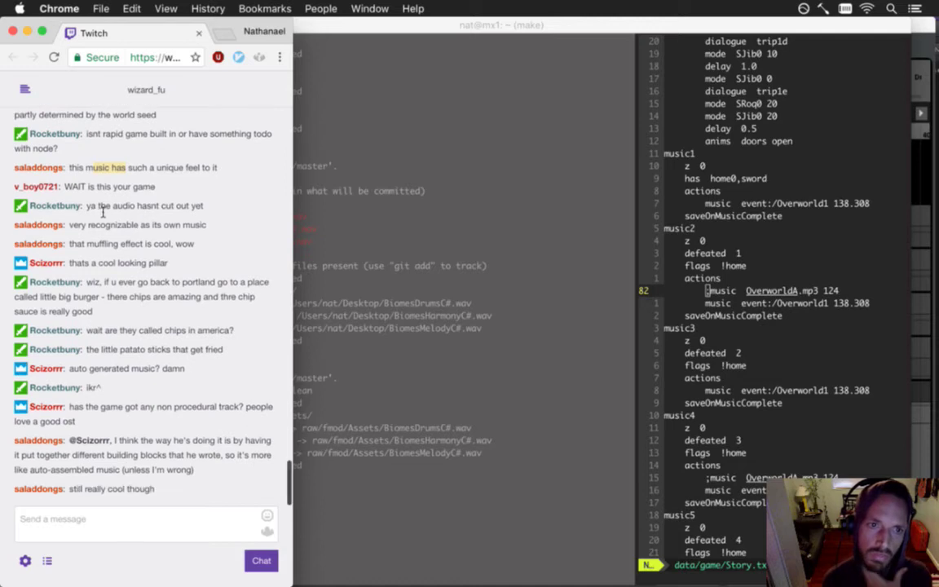
pyautogui.moveTo(100, 208); pyautogui.dragTo(151, 210)
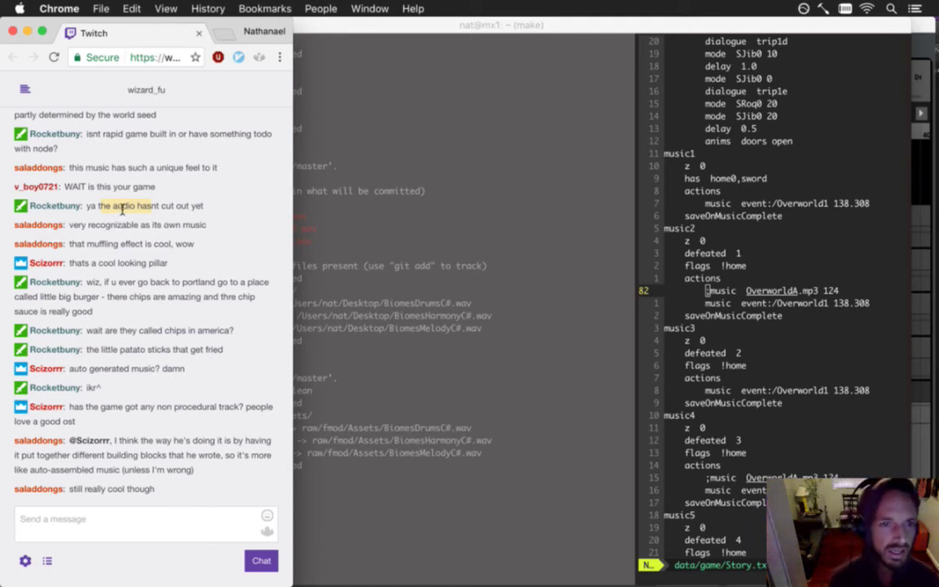
pyautogui.click(95, 210)
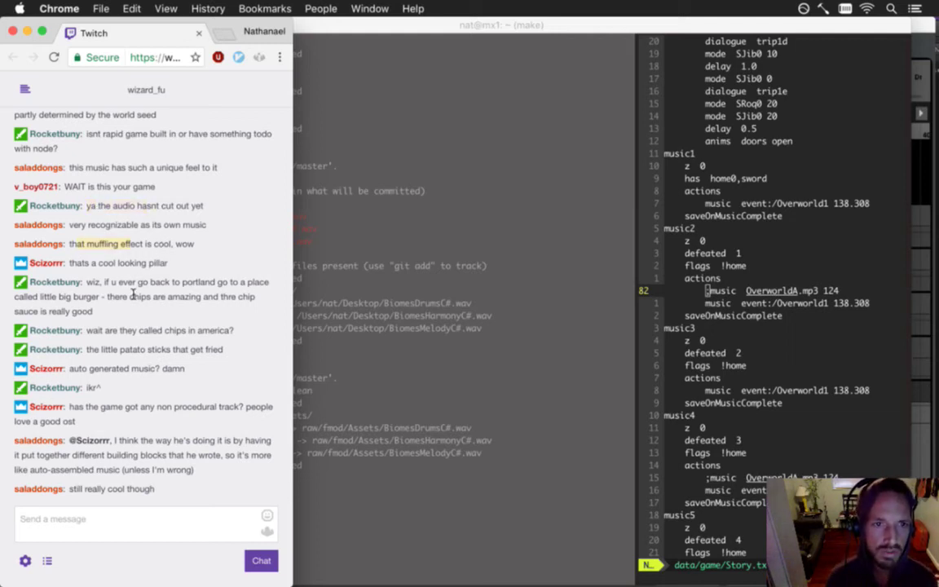
pyautogui.moveTo(73, 272); pyautogui.dragTo(145, 271)
pyautogui.click(81, 285)
pyautogui.moveTo(110, 297); pyautogui.dragTo(117, 312)
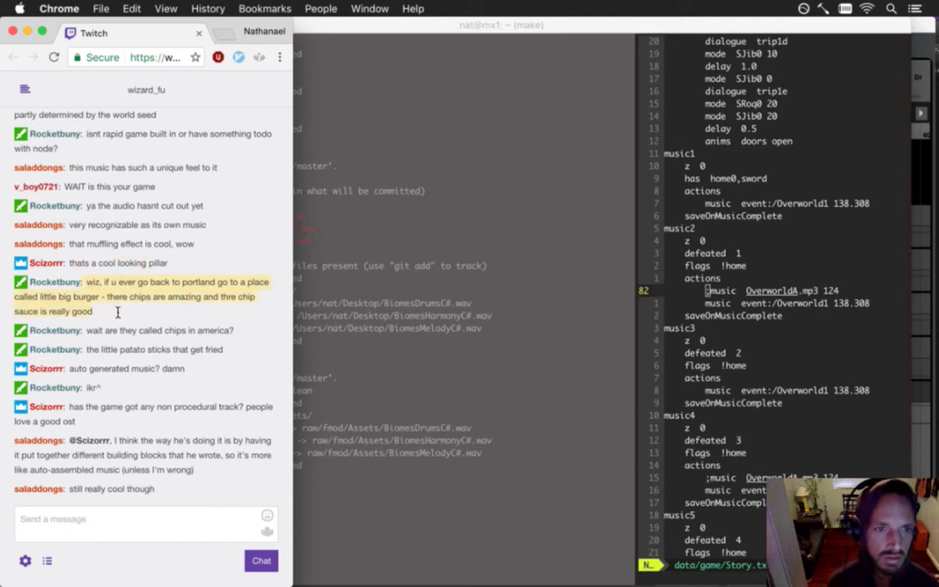
pyautogui.moveTo(56, 248); pyautogui.dragTo(93, 257)
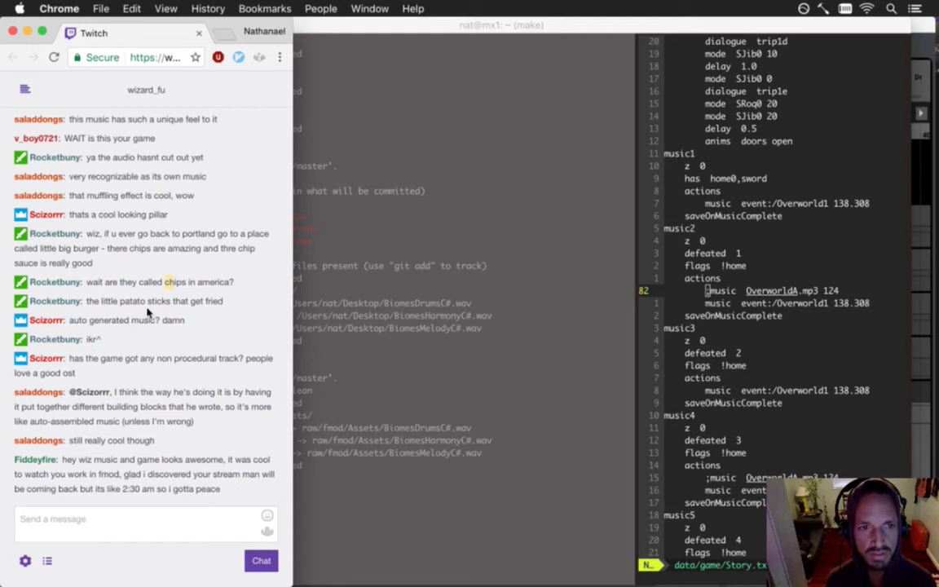
pyautogui.moveTo(113, 306); pyautogui.dragTo(197, 308)
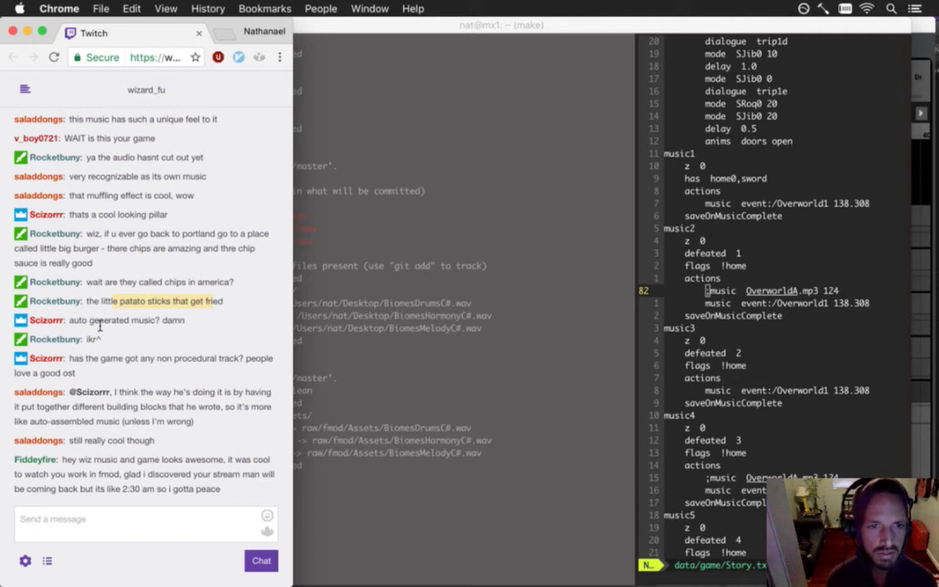
pyautogui.moveTo(70, 327); pyautogui.dragTo(133, 327)
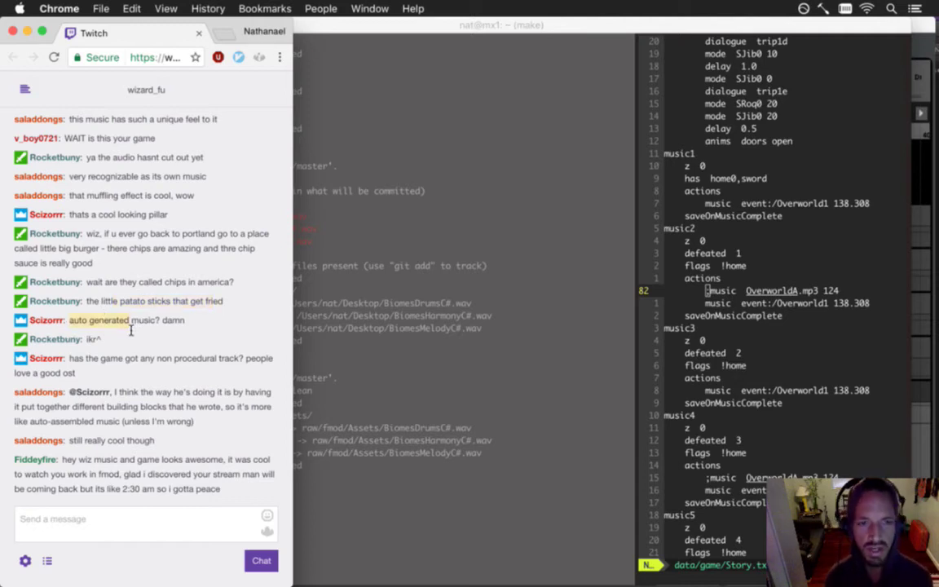
# - Switch to FMOD Studio and save the Songbringer.fspro project
pyautogui.press('super+Tab')
pyautogui.press('super+Tab')
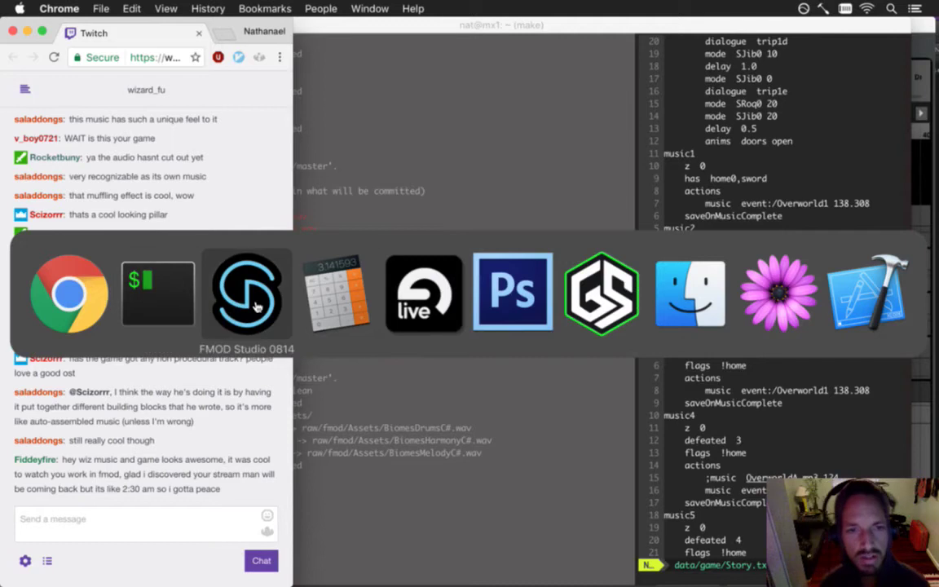
pyautogui.press('super+s')
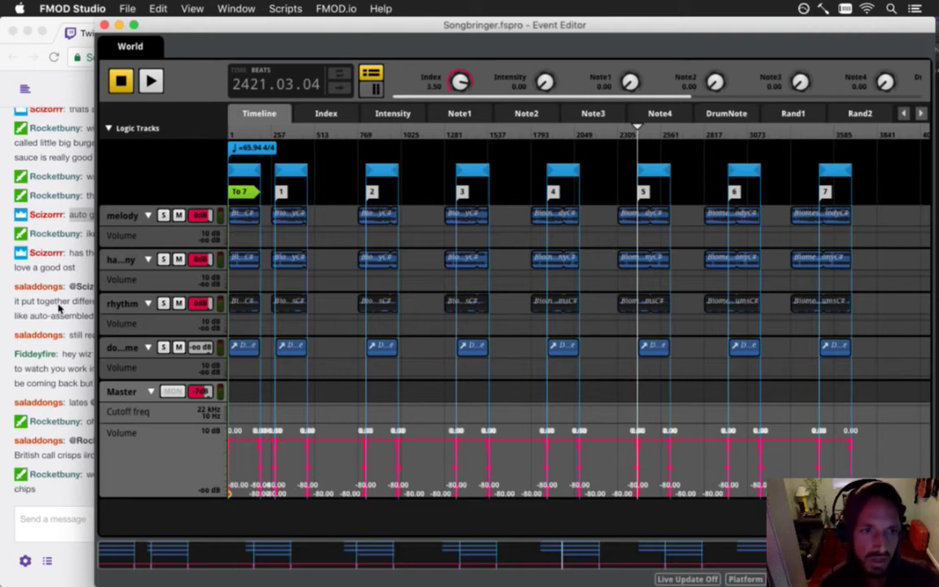
# - Return to the Twitch chat and read the question about non-procedural tracks in the game
pyautogui.click(58, 308)
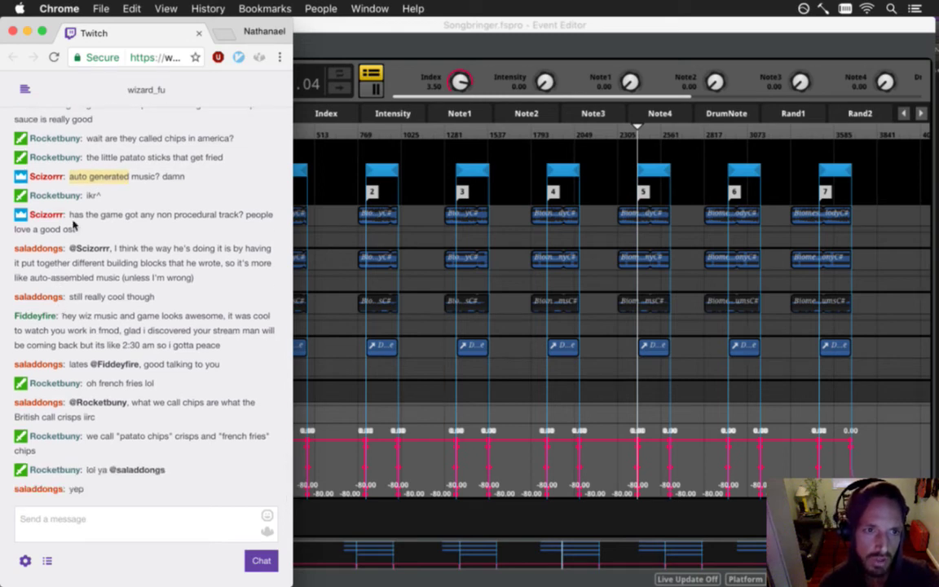
pyautogui.moveTo(81, 230); pyautogui.dragTo(102, 234)
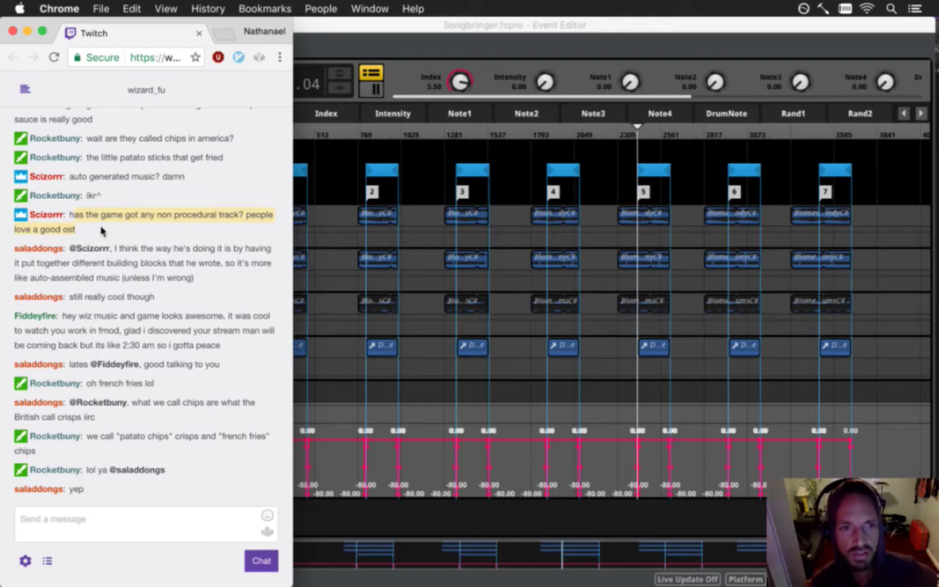
# - Bring FMOD Studio's Event Editor back to the front and narrow its window to uncover more of the chat
pyautogui.click(398, 55)
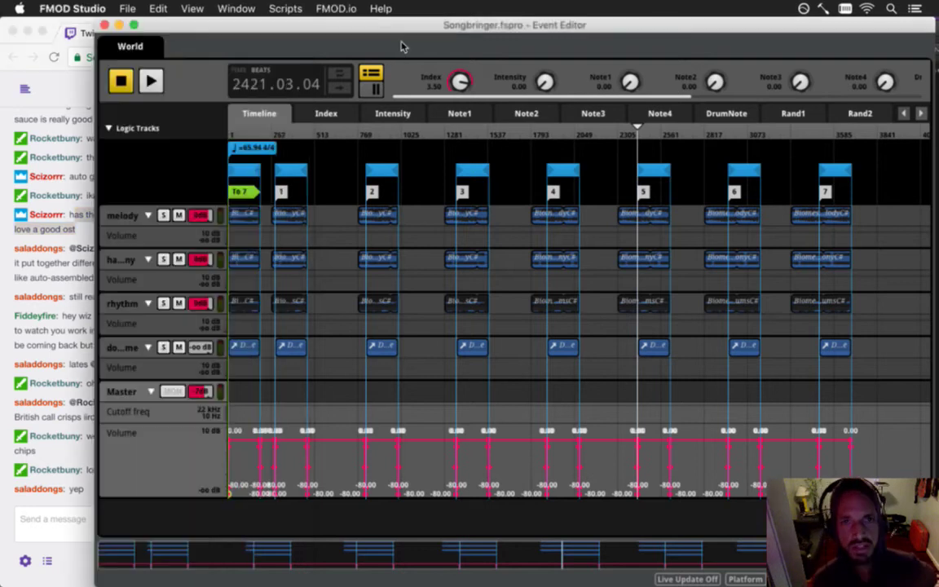
pyautogui.click(127, 9)
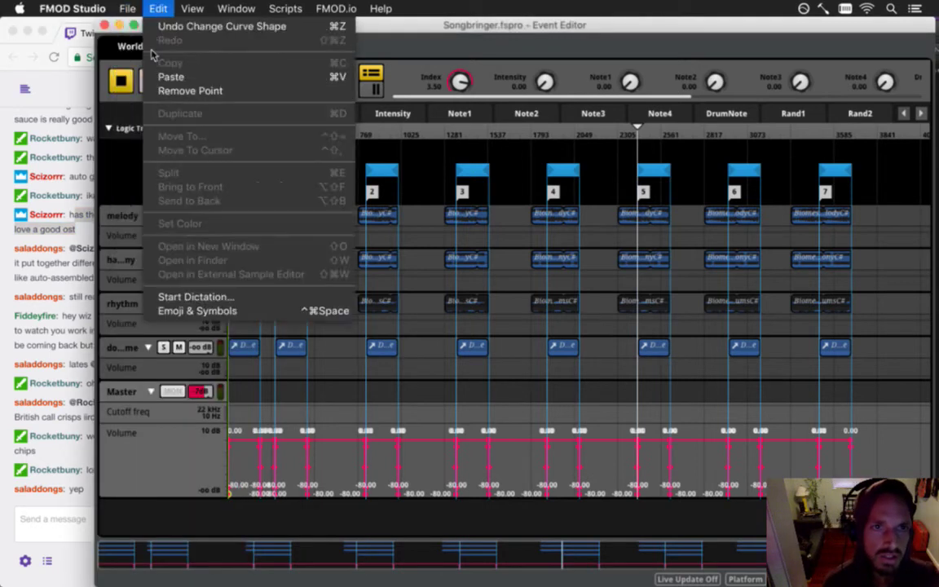
pyautogui.click(383, 31)
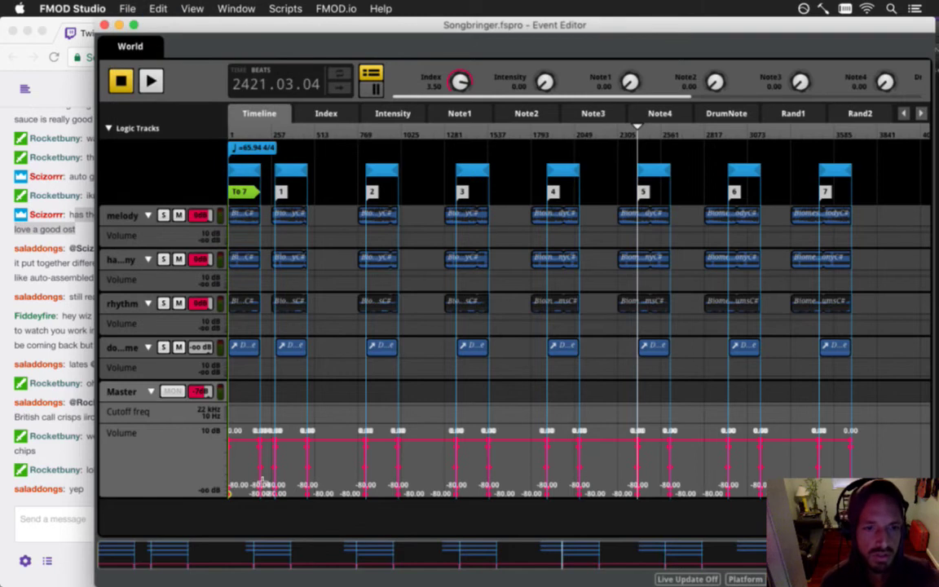
pyautogui.moveTo(96, 204)
pyautogui.mouseDown()
pyautogui.moveTo(203, 204)
pyautogui.moveTo(112, 210)
pyautogui.mouseUp()
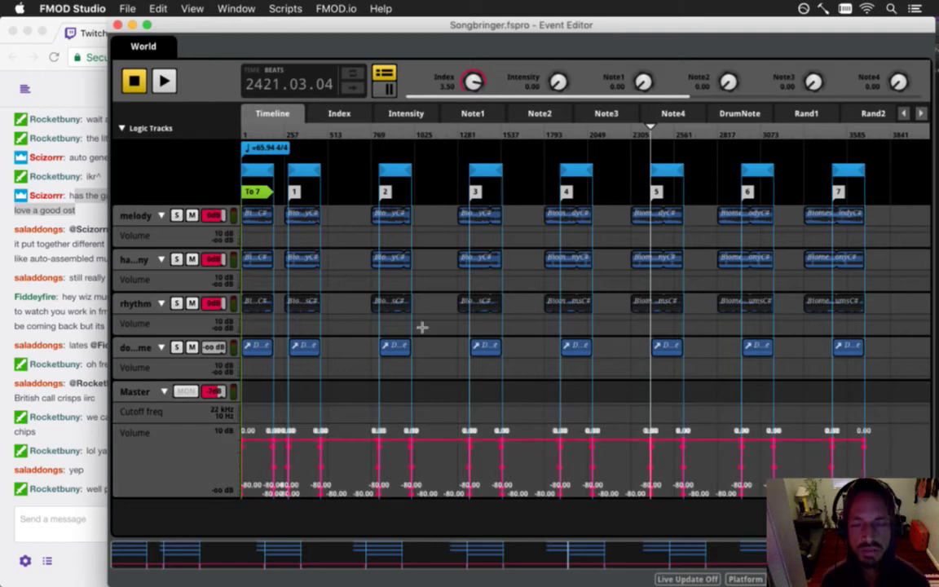
# - Switch to iTerm2 and check the Songbringer repository's git status with gs
pyautogui.press('super+Tab')
pyautogui.press('super+Tab')
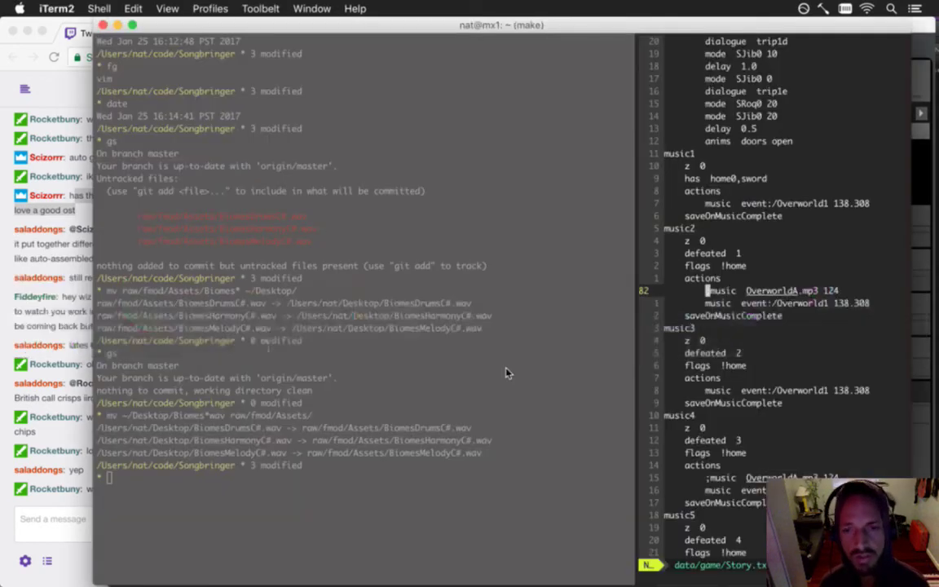
pyautogui.click(512, 374)
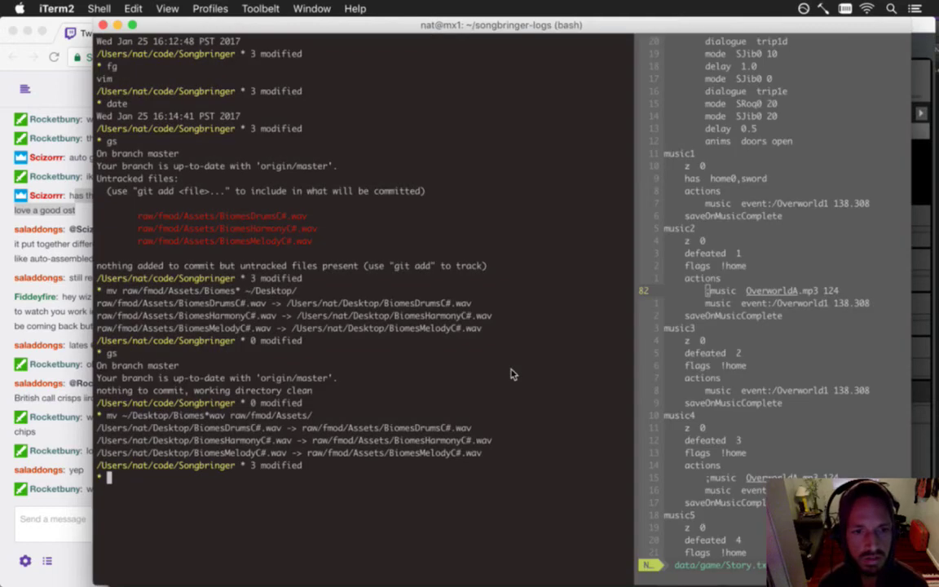
pyautogui.write('gs')
pyautogui.press('Return')
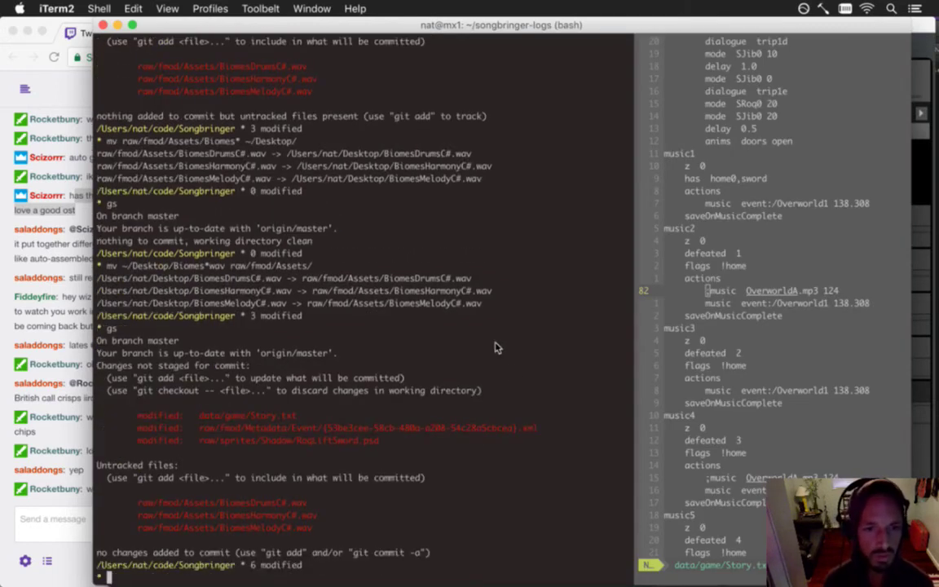
# - Switch to Ableton Live and bring up the arrangement of the Biomes set
pyautogui.press('super+Tab')
pyautogui.press('super+Tab')
pyautogui.press('super+Tab')
pyautogui.press('super+Tab')
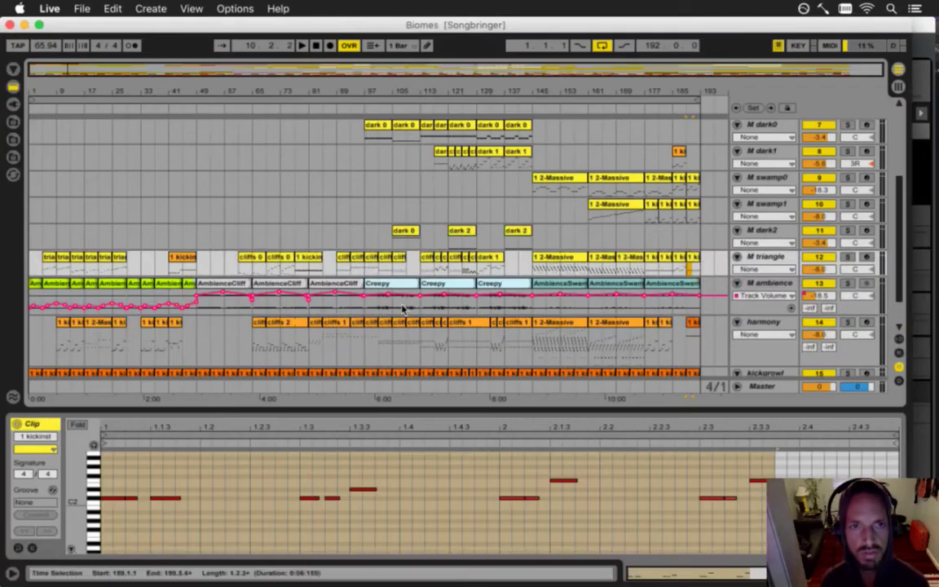
# - Quit Ableton Live, then save the Songbringer project in FMOD Studio and quit that too
pyautogui.press('super+q')
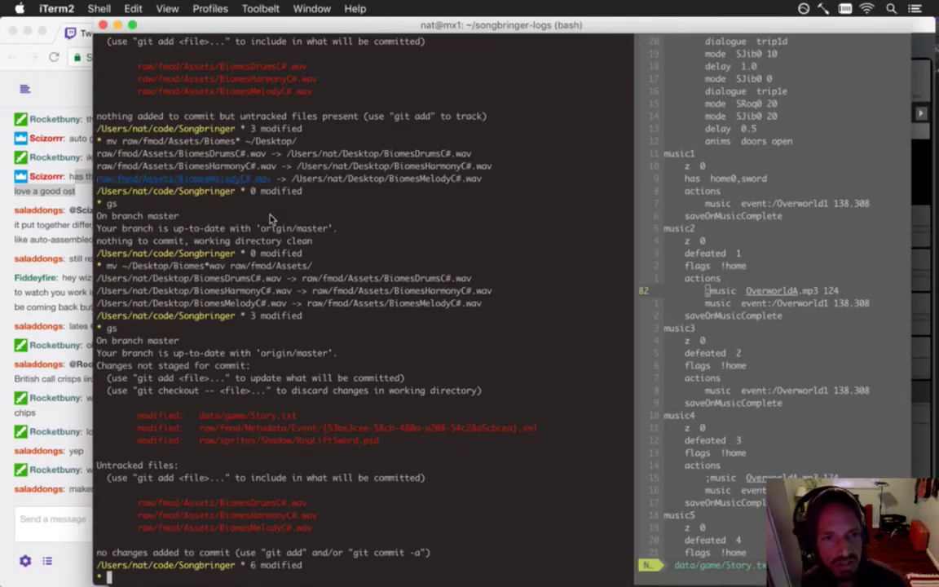
pyautogui.press('super+Tab')
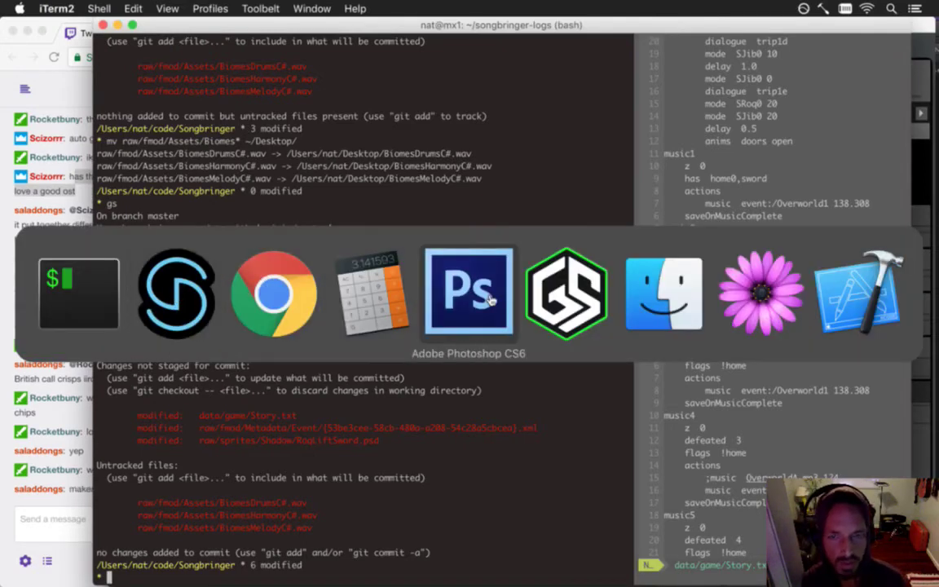
pyautogui.click(171, 312)
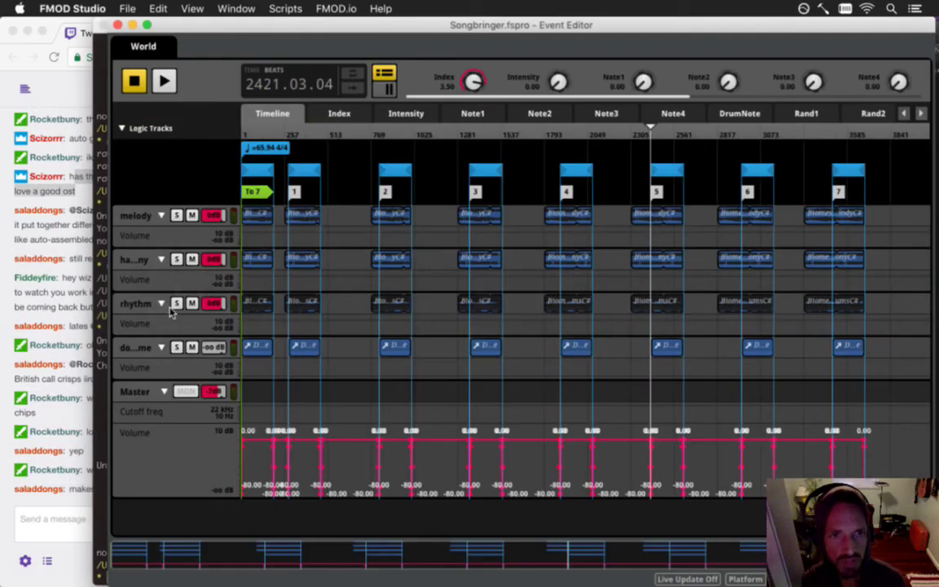
pyautogui.press('super+s')
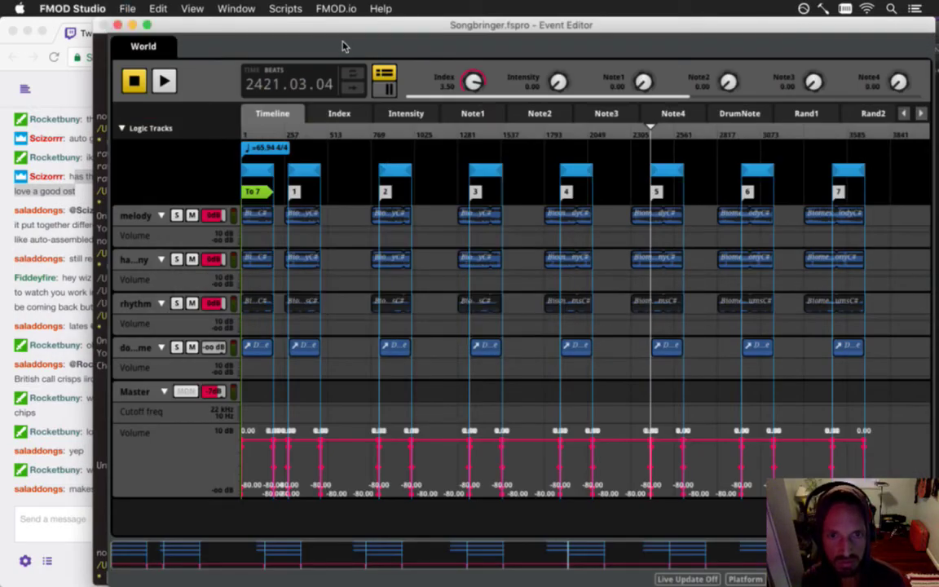
pyautogui.press('super+q')
# - Switch to iTerm2 and stage all of the repository's changes with git addall
pyautogui.press('super+Tab')
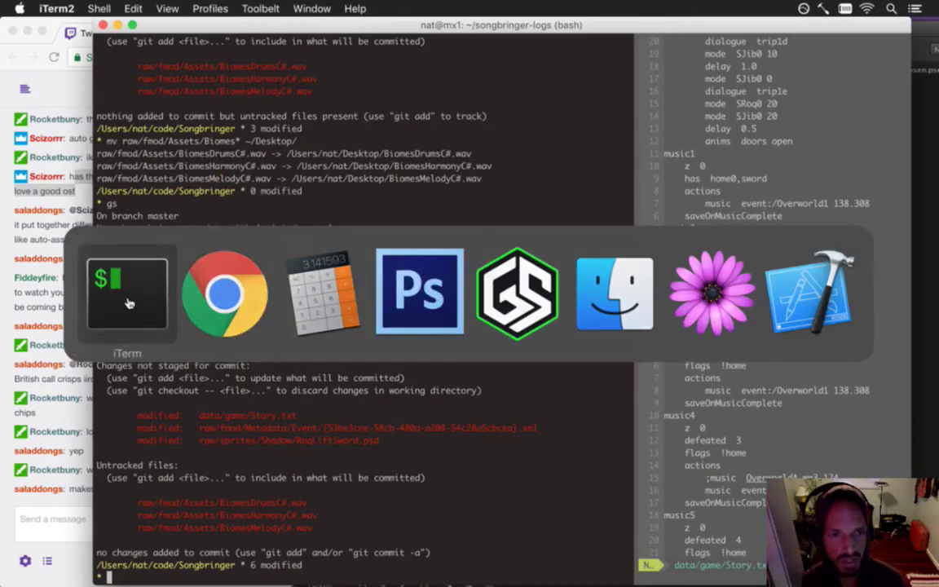
pyautogui.write('git addall')
pyautogui.press('Return')
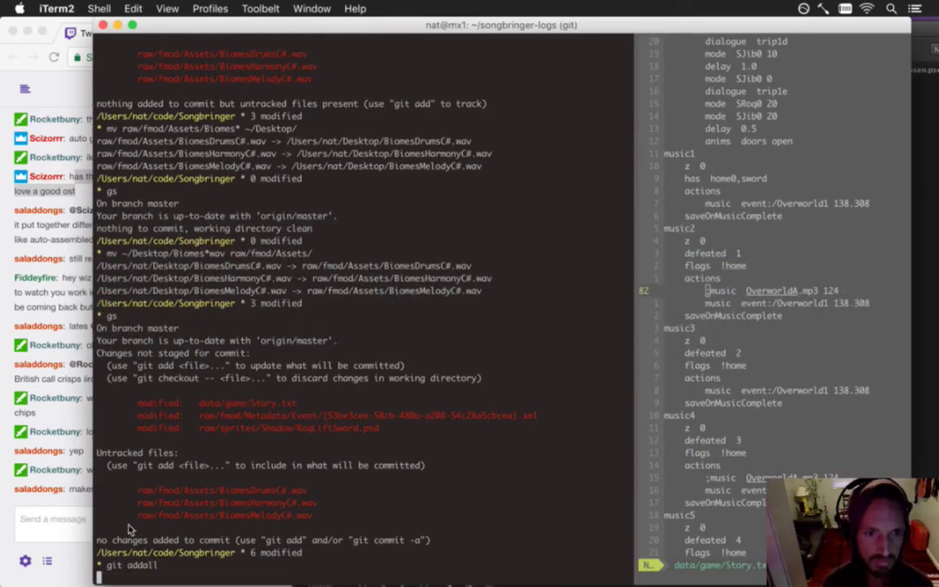
# - Read the latest Twitch chat messages about crisps, french fries and fish & chips
pyautogui.click(66, 459)
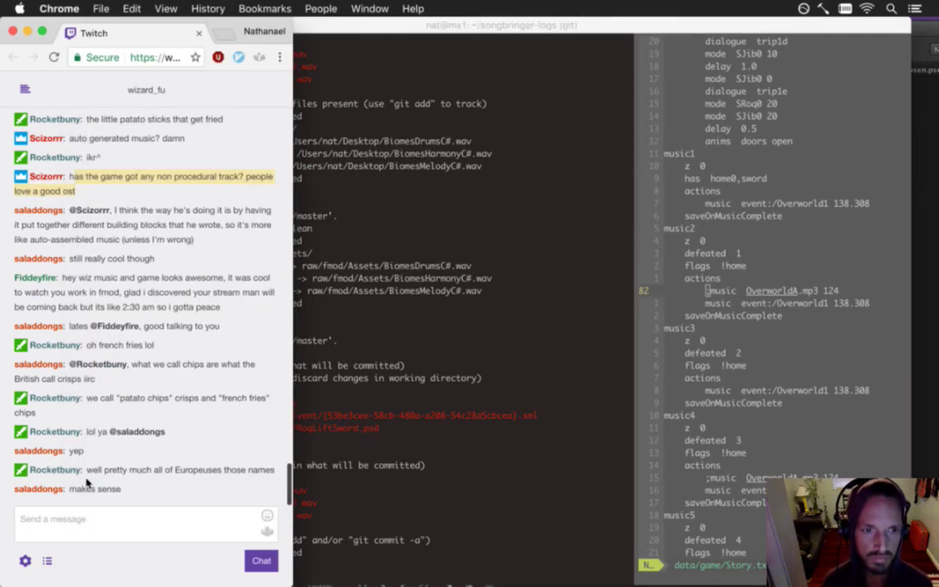
pyautogui.moveTo(103, 401); pyautogui.dragTo(127, 414)
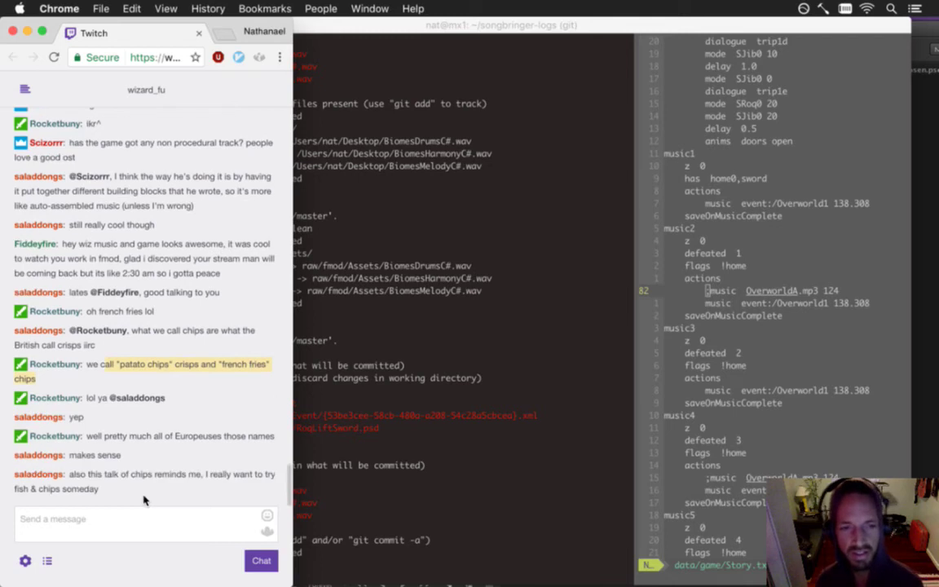
pyautogui.click(88, 375)
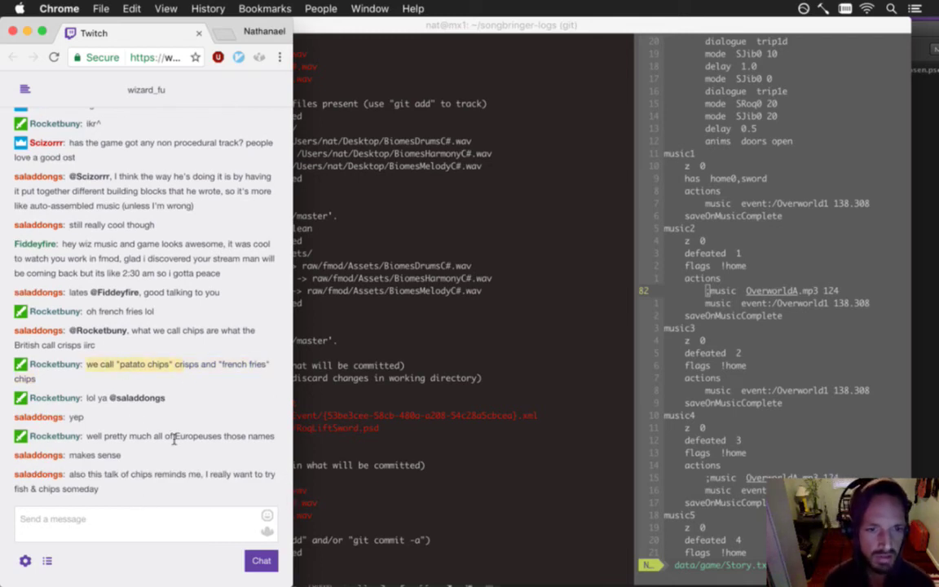
pyautogui.moveTo(86, 437); pyautogui.dragTo(177, 437)
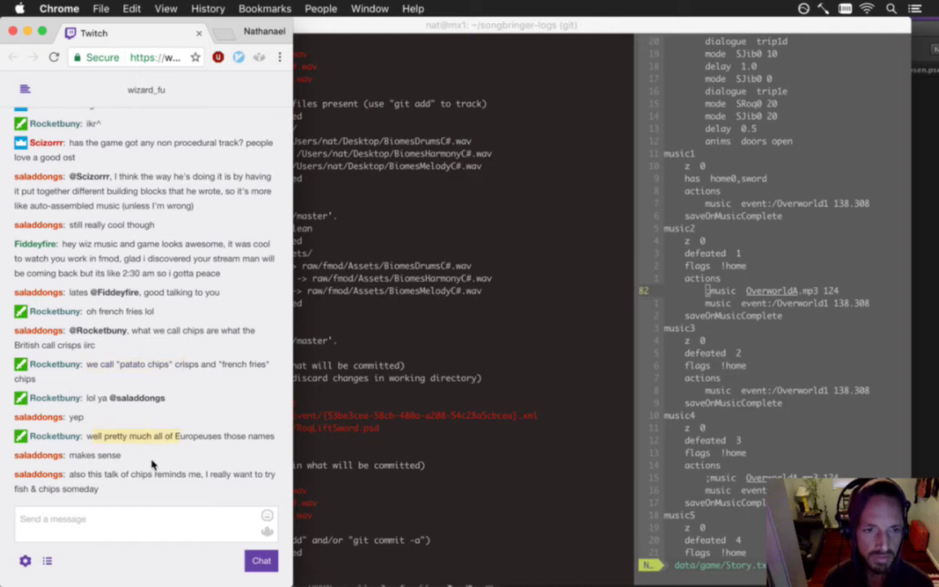
pyautogui.moveTo(70, 475); pyautogui.dragTo(328, 471)
pyautogui.click(328, 471)
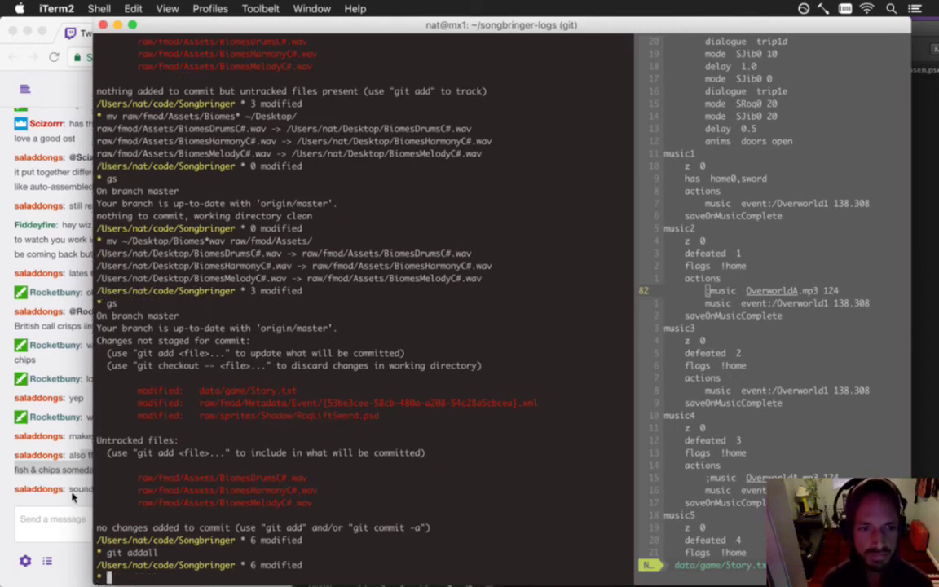
pyautogui.click(73, 499)
pyautogui.moveTo(79, 489); pyautogui.dragTo(172, 490)
# - Open the repository diff in iTerm2 with d and read through the Story.txt music changes and the start of the FMOD event changes
pyautogui.click(351, 509)
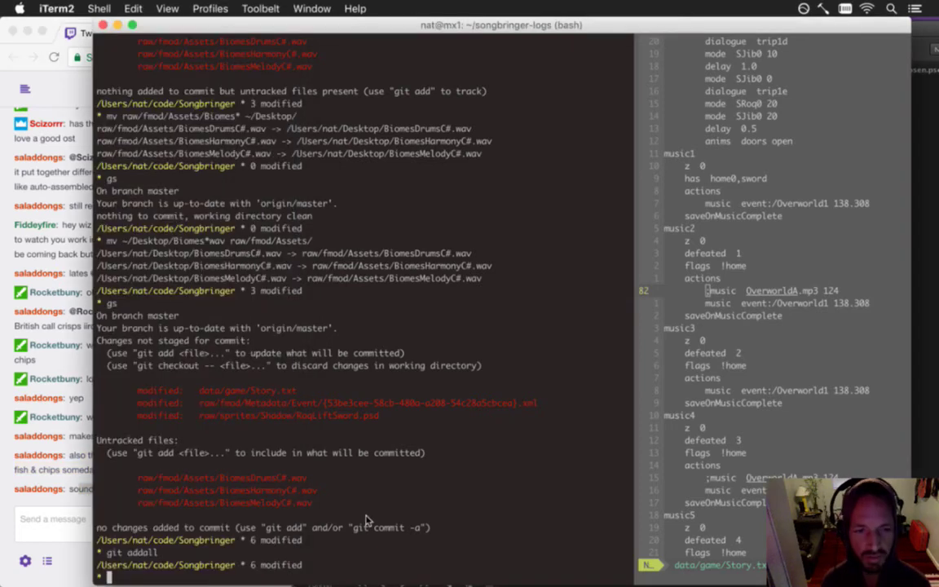
pyautogui.write('d')
pyautogui.press('Return')
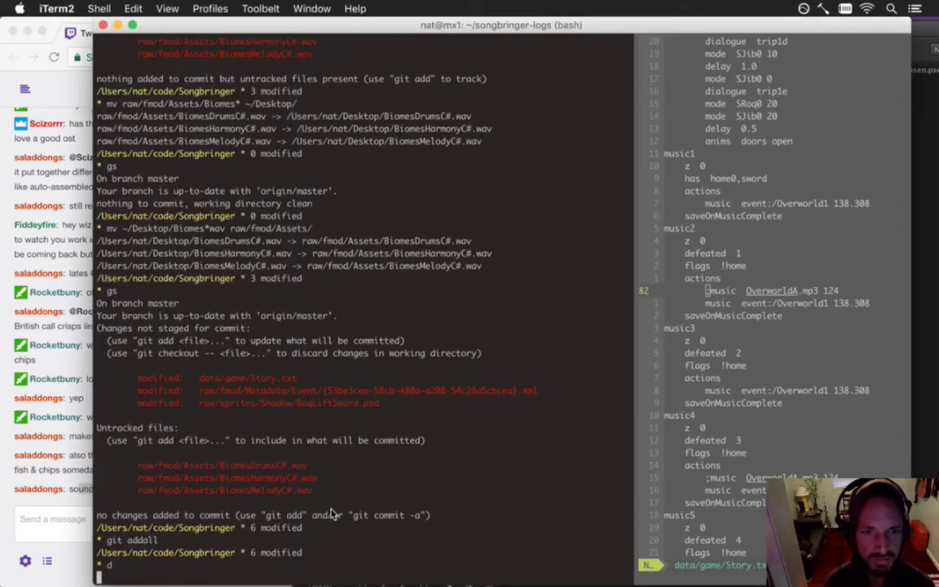
pyautogui.press('j')
pyautogui.press('j')
pyautogui.press('j')
pyautogui.press('j')
pyautogui.press('j')
pyautogui.press('j')
pyautogui.press('j')
pyautogui.press('j')
pyautogui.press('j')
pyautogui.press('j')
pyautogui.press('j')
pyautogui.press('j')
pyautogui.press('j')
pyautogui.press('j')
pyautogui.press('j')
pyautogui.press('j')
pyautogui.press('j')
pyautogui.press('j')
pyautogui.press('j')
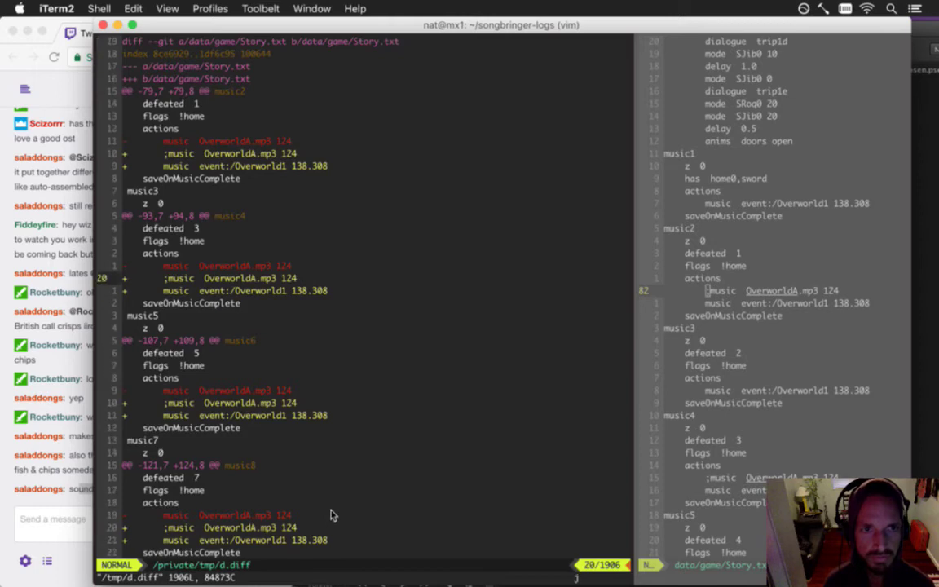
pyautogui.press('j')
pyautogui.press('j')
pyautogui.press('j')
pyautogui.press('j')
pyautogui.press('j')
pyautogui.press('j')
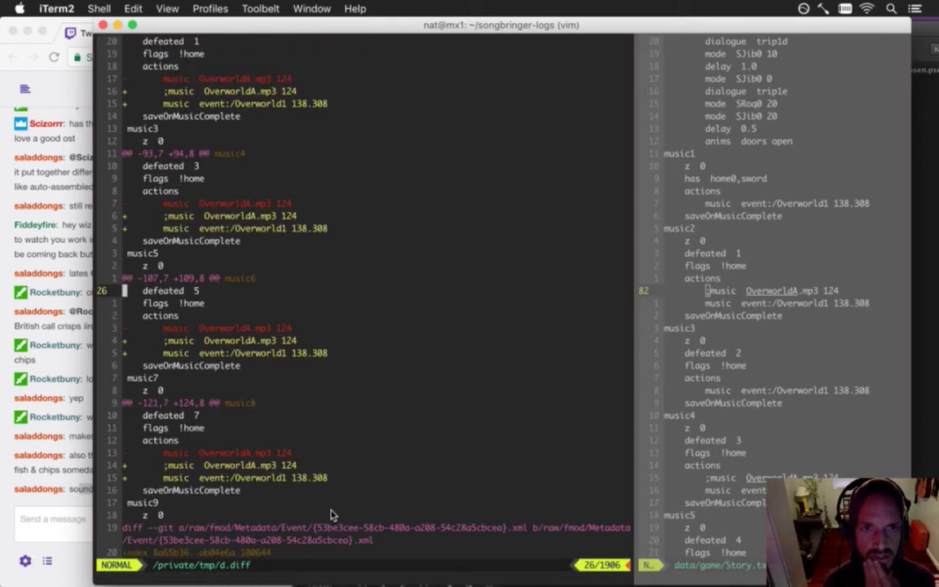
pyautogui.press('j')
pyautogui.press('j')
pyautogui.press('j')
pyautogui.press('j')
pyautogui.press('j')
pyautogui.press('j')
pyautogui.press('j')
pyautogui.press('j')
pyautogui.press('j')
pyautogui.press('j')
pyautogui.press('j')
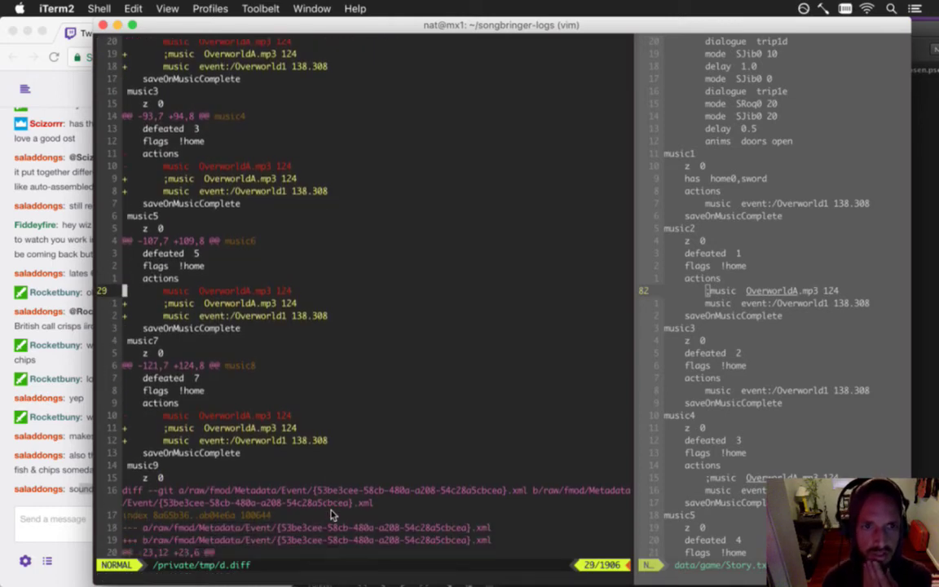
pyautogui.press('j')
pyautogui.press('j')
pyautogui.press('j')
pyautogui.press('j')
pyautogui.press('j')
pyautogui.press('j')
pyautogui.press('j')
pyautogui.press('j')
pyautogui.press('j')
pyautogui.press('j')
pyautogui.press('j')
pyautogui.press('j')
pyautogui.press('j')
pyautogui.press('j')
pyautogui.press('j')
pyautogui.press('j')
pyautogui.press('j')
pyautogui.press('j')
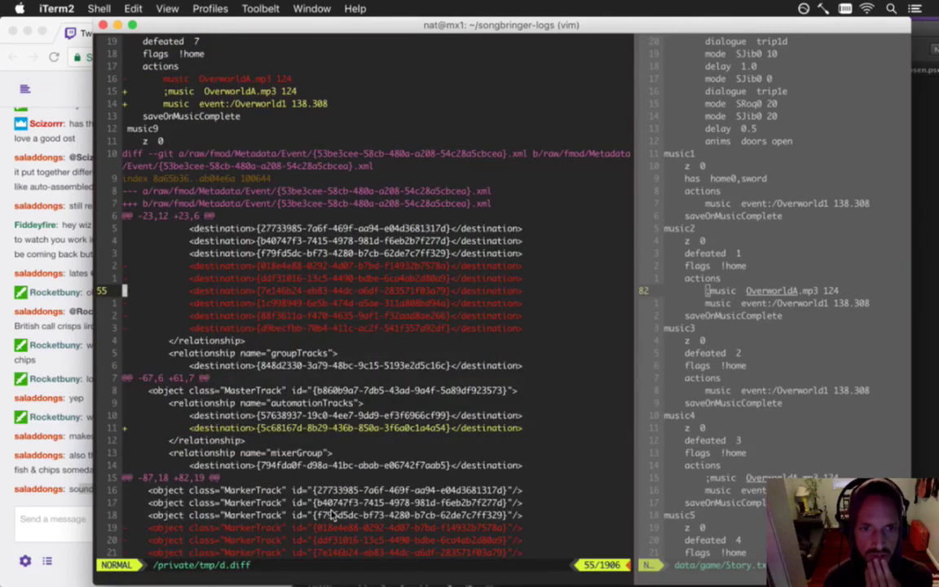
pyautogui.press('j')
pyautogui.press('j')
pyautogui.press('j')
pyautogui.press('j')
pyautogui.press('j')
pyautogui.press('j')
pyautogui.press('j')
pyautogui.press('j')
pyautogui.press('j')
pyautogui.press('j')
pyautogui.press('j')
pyautogui.press('j')
pyautogui.press('j')
pyautogui.press('j')
pyautogui.press('j')
pyautogui.press('j')
pyautogui.press('j')
pyautogui.press('j')
pyautogui.press('j')
pyautogui.press('j')
# - Jump to the end of the diff, review the last ParameterCondition changes and close the diff
pyautogui.hotkey('shift', 'g')
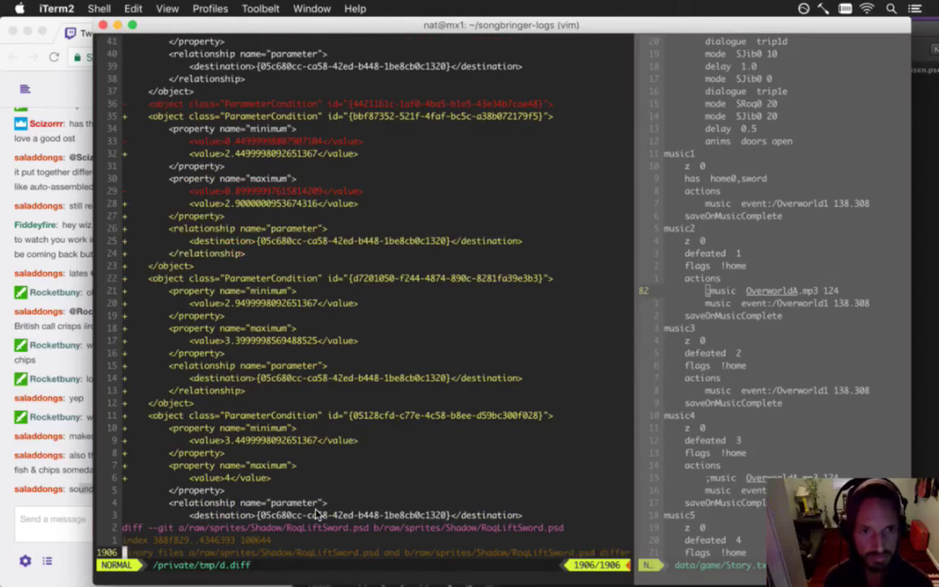
pyautogui.press('k')
pyautogui.press('k')
pyautogui.press('k')
pyautogui.press('k')
pyautogui.press('k')
pyautogui.press('k')
pyautogui.press('k')
pyautogui.press('k')
pyautogui.press('k')
pyautogui.press('k')
pyautogui.press('k')
pyautogui.press('k')
pyautogui.press('k')
pyautogui.press('k')
pyautogui.press('k')
pyautogui.press('k')
pyautogui.press('k')
pyautogui.press('k')
pyautogui.press('k')
pyautogui.press('k')
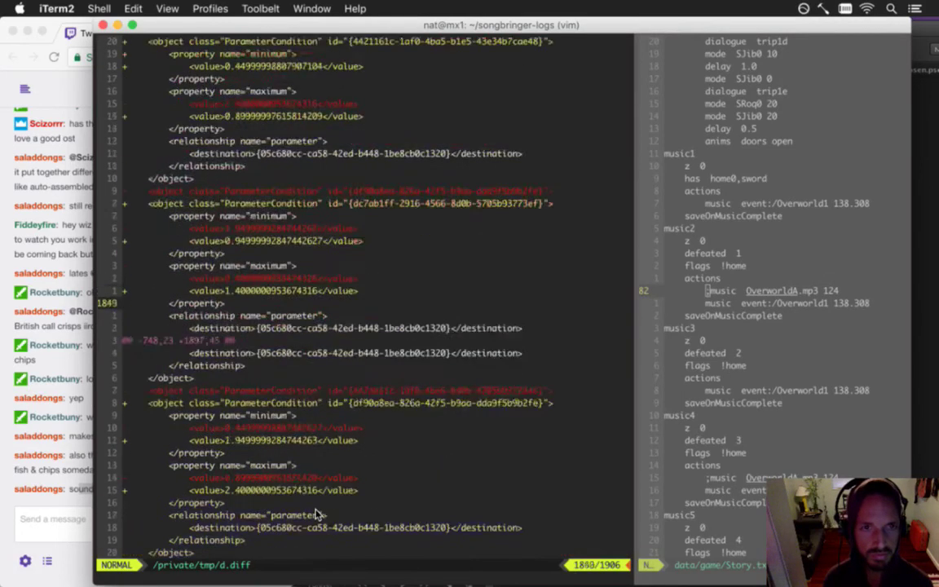
pyautogui.press('k')
pyautogui.press('k')
pyautogui.press('k')
pyautogui.press('k')
pyautogui.press('k')
pyautogui.press('k')
pyautogui.press('k')
pyautogui.press('k')
pyautogui.press('k')
pyautogui.press('k')
pyautogui.press('k')
pyautogui.press('k')
pyautogui.press('k')
pyautogui.press('k')
pyautogui.press('k')
pyautogui.press('k')
pyautogui.press('k')
pyautogui.press('k')
pyautogui.press('k')
pyautogui.press('k')
pyautogui.write(':q')
pyautogui.press('Return')
# - Commit the staged changes using gc with the message "overworld song loops correctly and fades in" and push them with gp
pyautogui.write('gp')
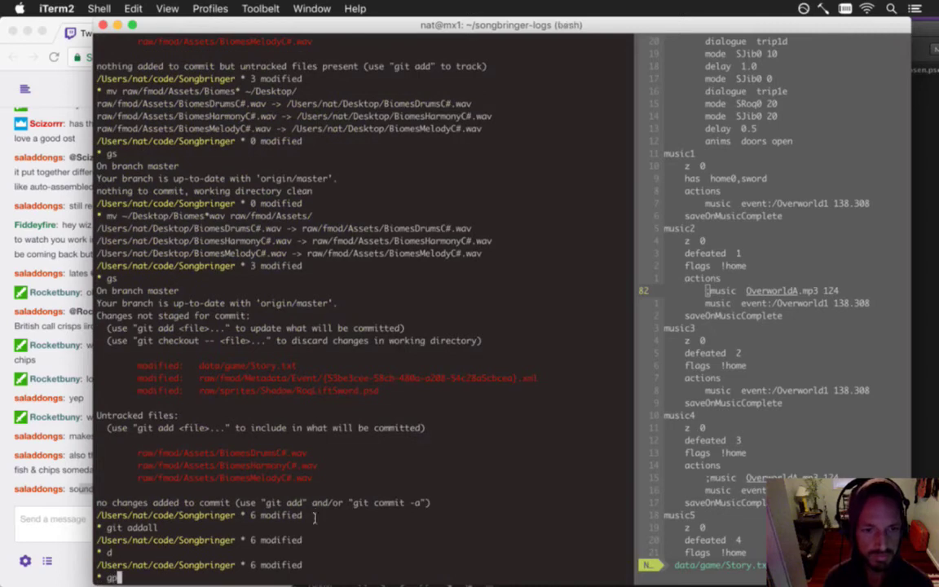
pyautogui.write('c')
pyautogui.press('Return')
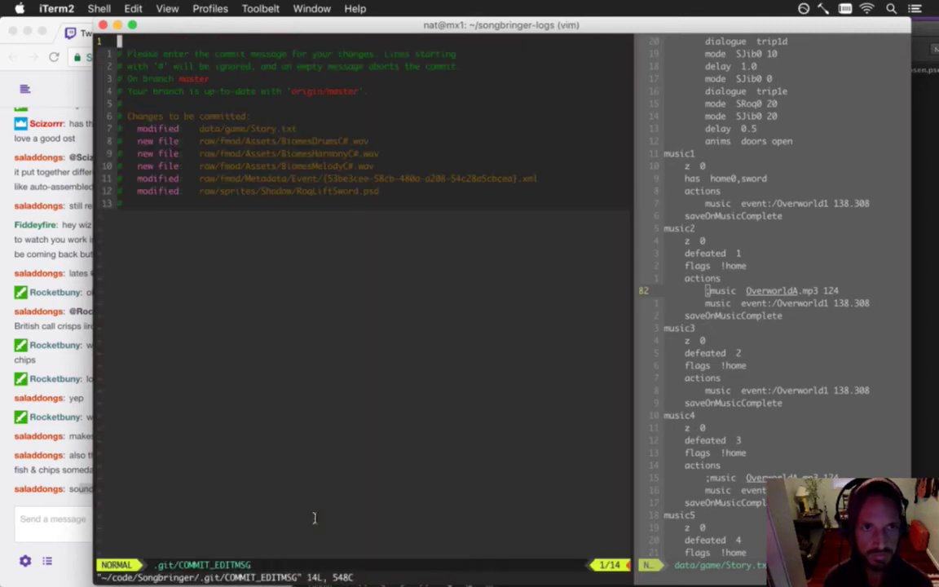
pyautogui.press('i')
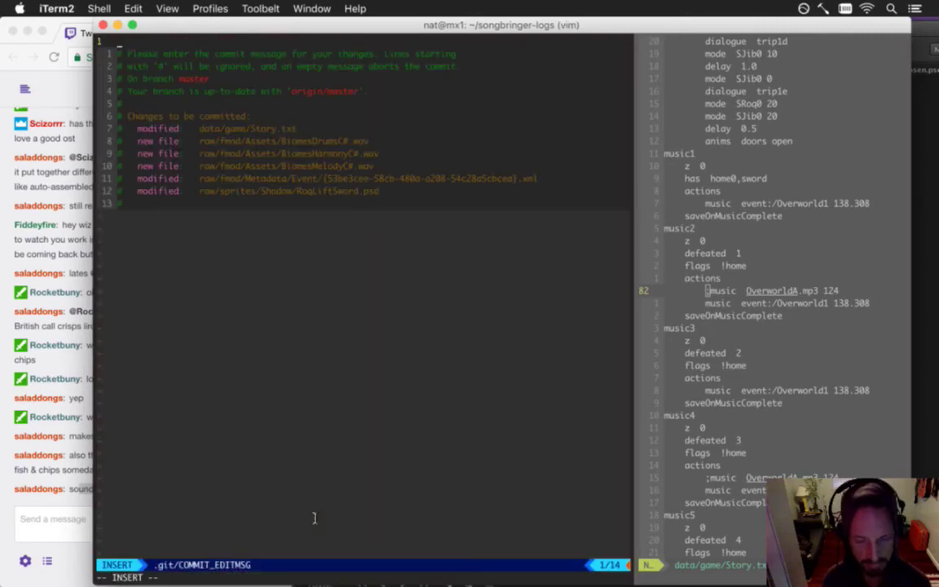
pyautogui.write('overworld song loops co')
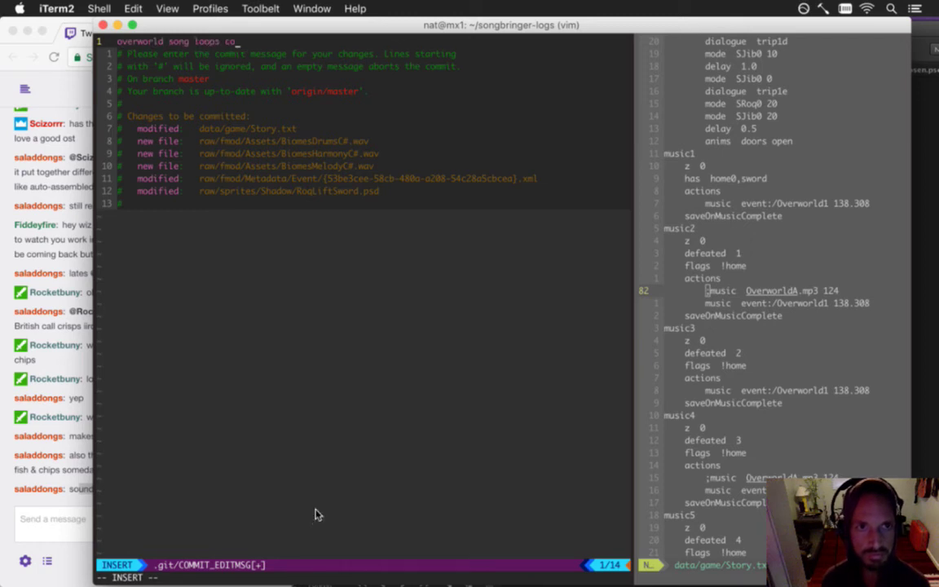
pyautogui.write('rrectly and fades in')
pyautogui.press('Escape')
pyautogui.write(':wq')
pyautogui.press('Return')
pyautogui.write('gp')
pyautogui.press('Return')
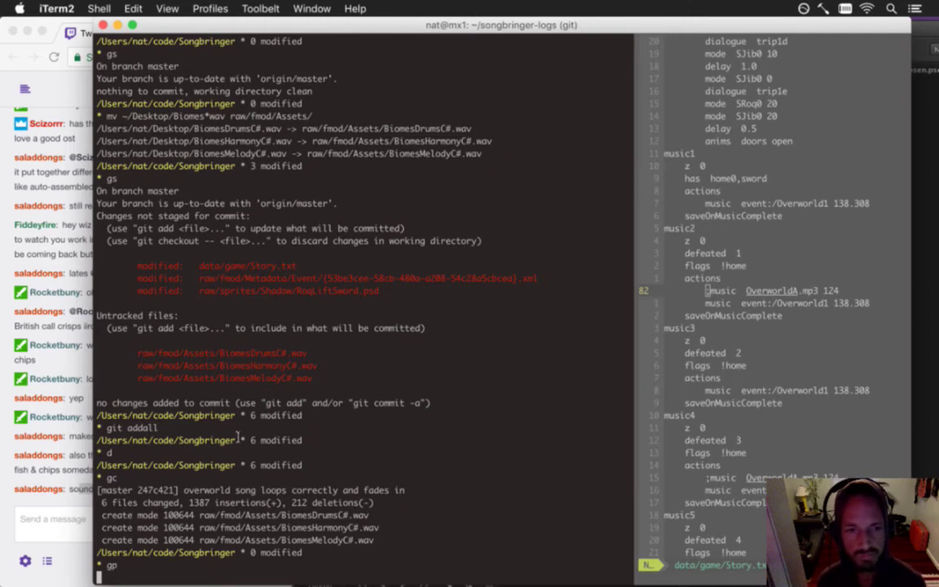
# - Quit the Calculator and return to iTerm2
pyautogui.press('super+Tab')
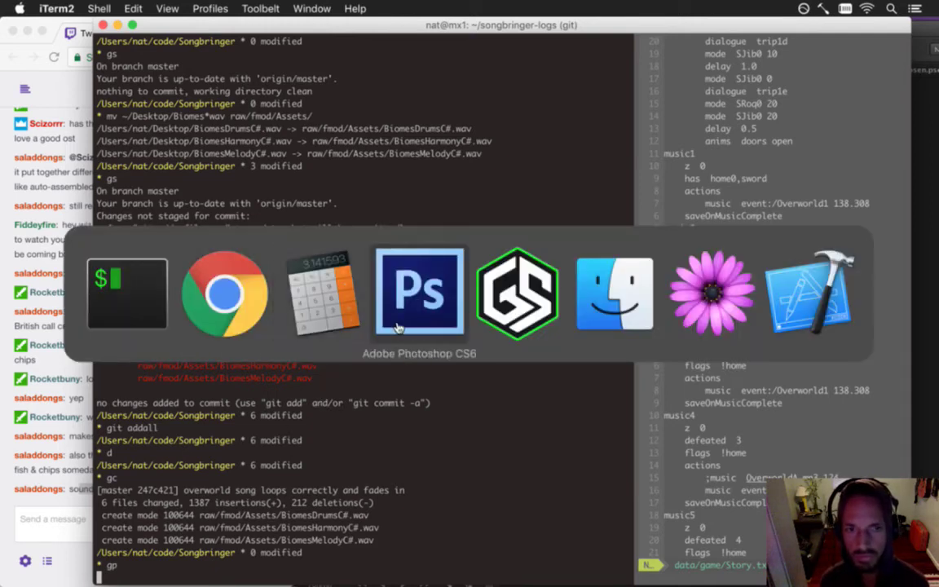
pyautogui.press('super+q')
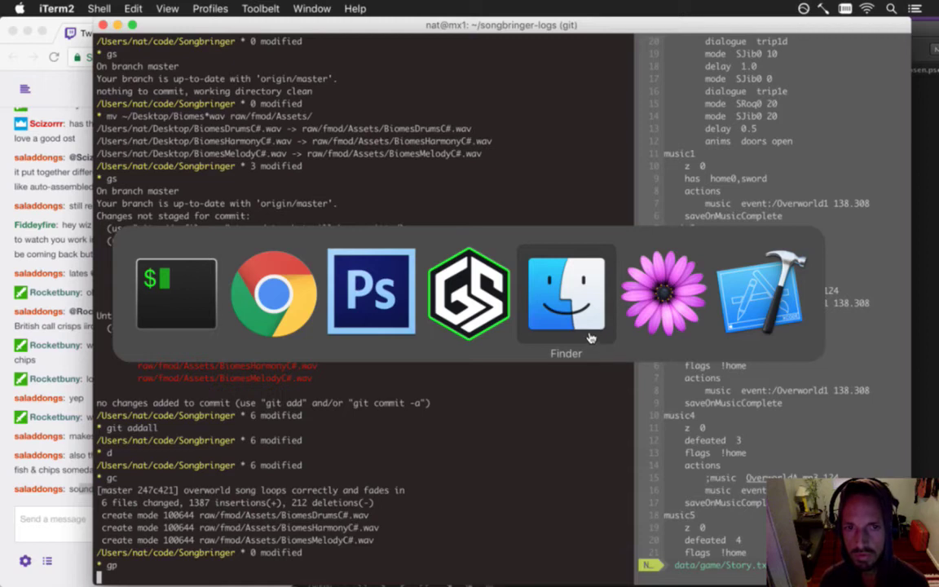
pyautogui.click(164, 295)
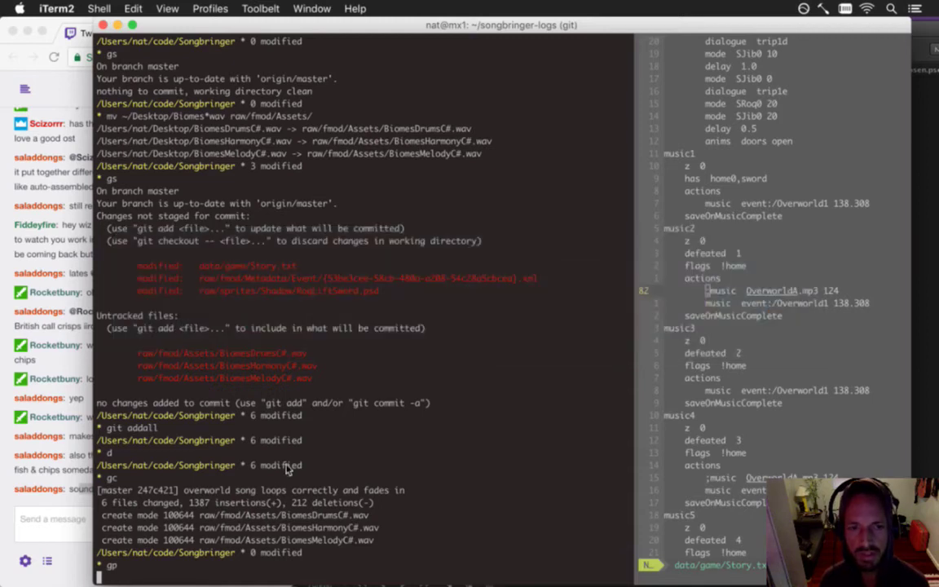
pyautogui.press('super+Tab')
pyautogui.click(177, 326)
# - Switch the Vim editor from Story.txt to Saves.txt and search it for music1
pyautogui.click(786, 421)
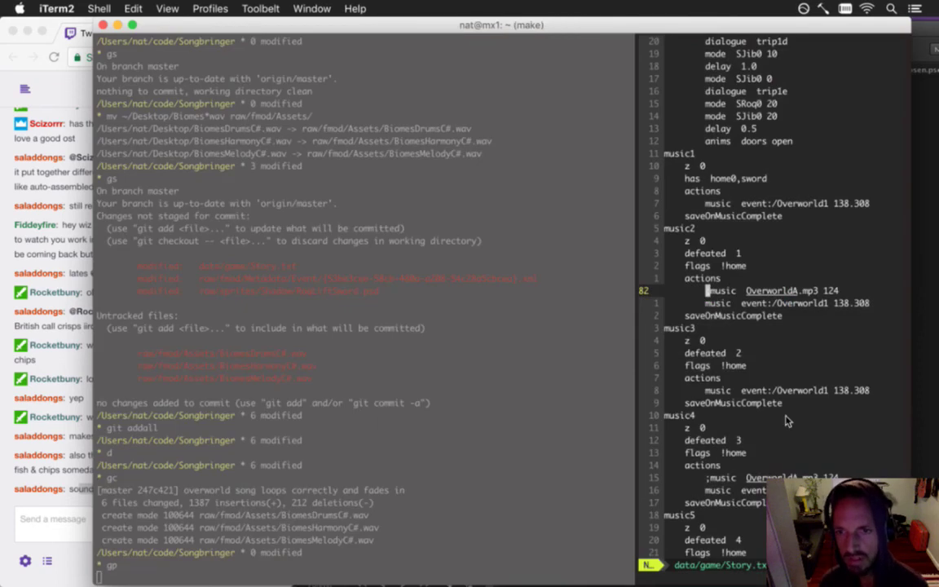
pyautogui.hotkey('ctrl', 'n')
pyautogui.hotkey('ctrl', 'n')
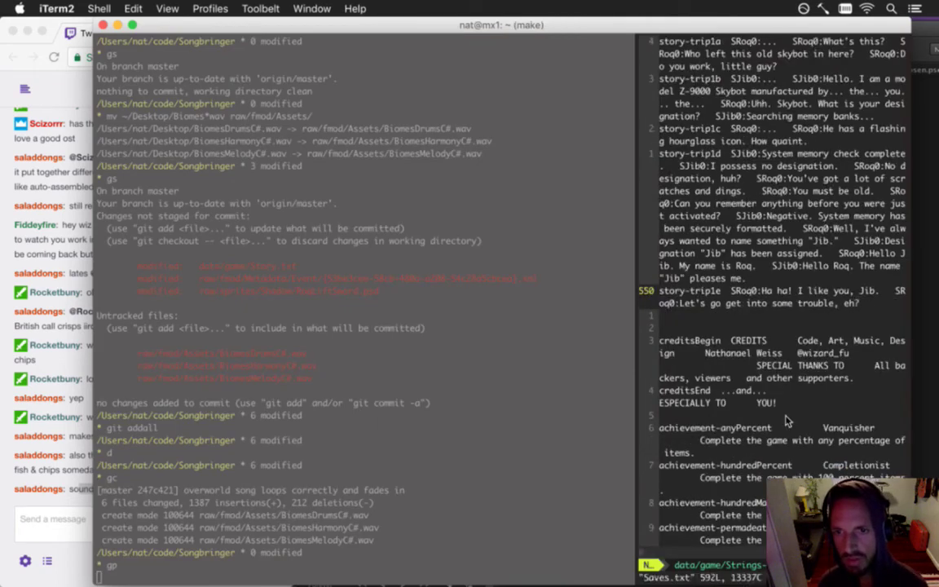
pyautogui.scroll(-5, 784, 423)
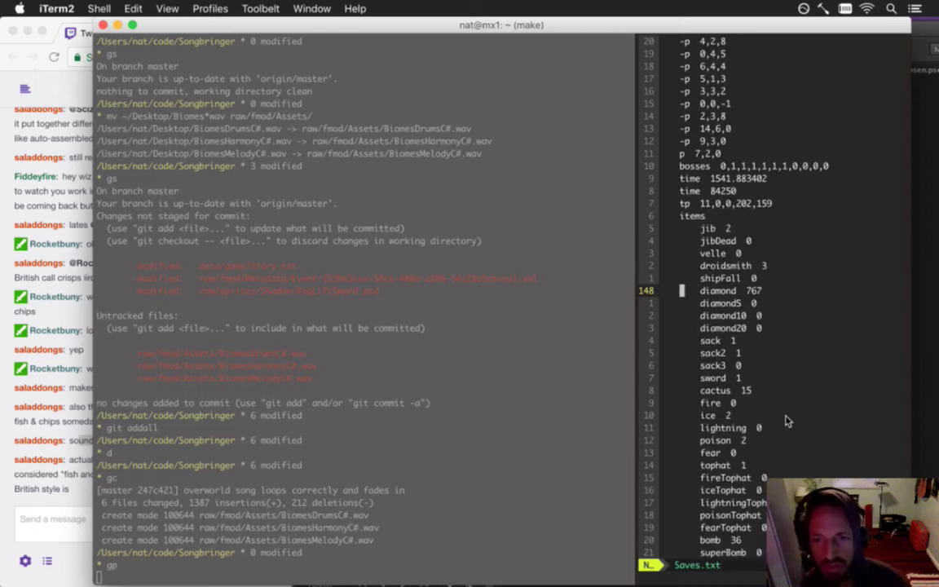
pyautogui.write('/music1')
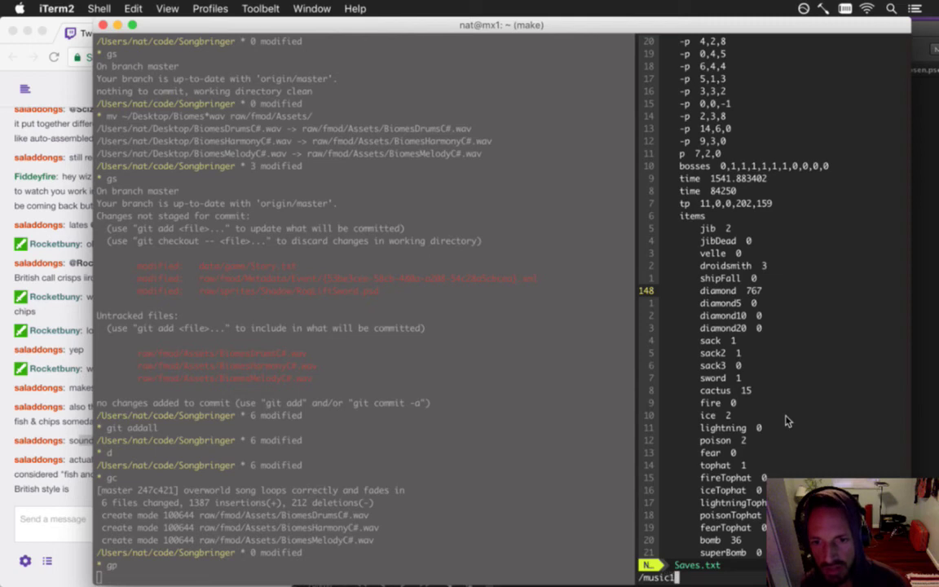
pyautogui.press('Return')
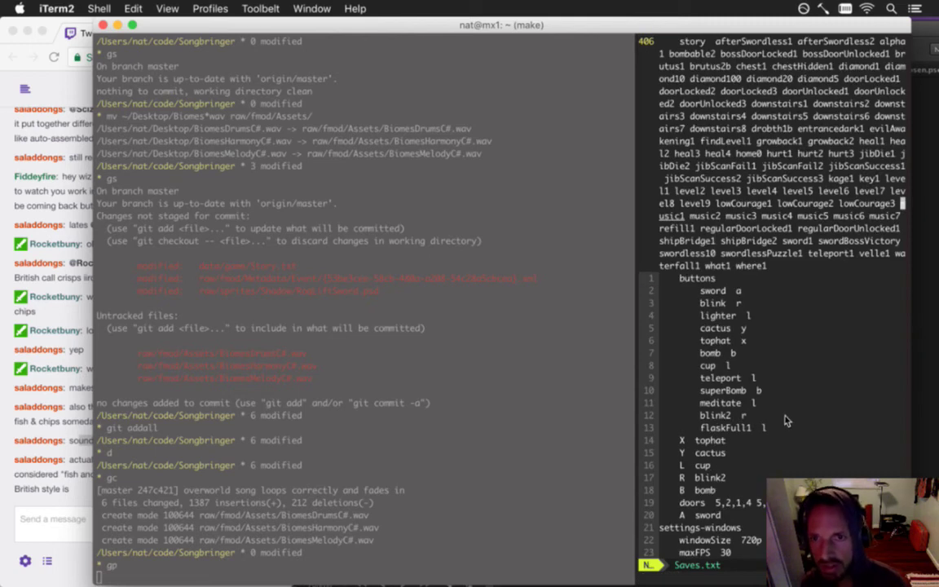
# - Delete the music1 entry from the story line in Saves.txt and save the file
pyautogui.write('dw')
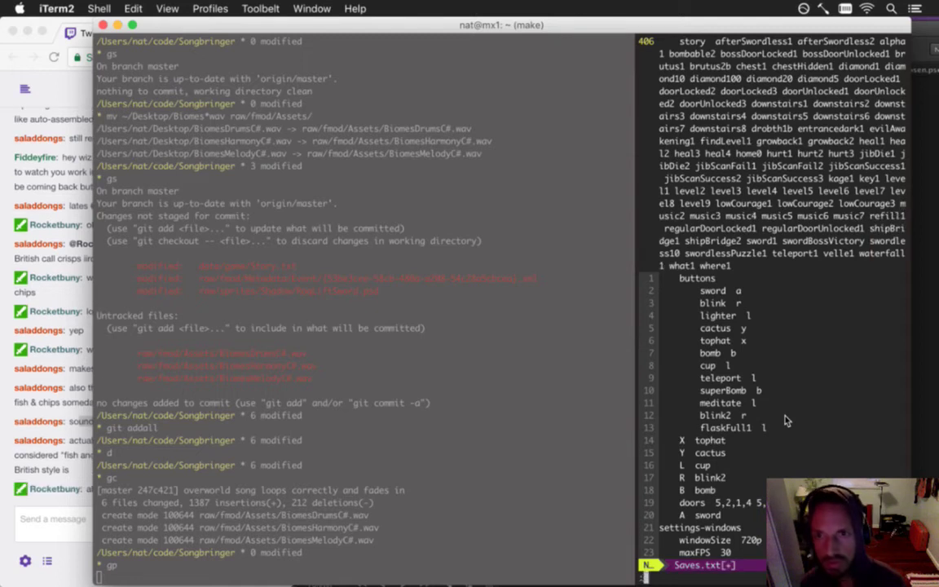
pyautogui.write('w')
pyautogui.press('Return')
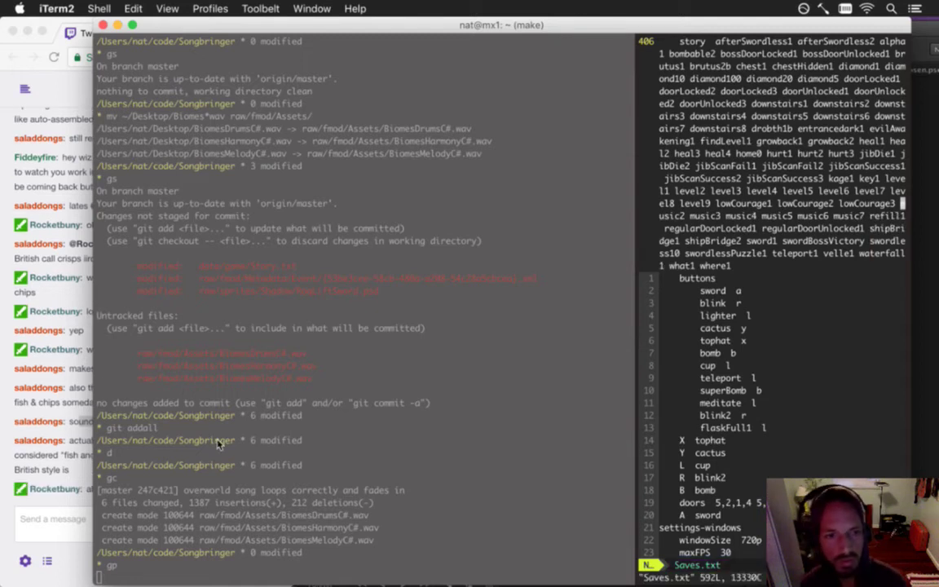
# - Switch to the Twitch chat in Chrome, read the latest viewer messages, and return to the terminal
pyautogui.click(32, 416)
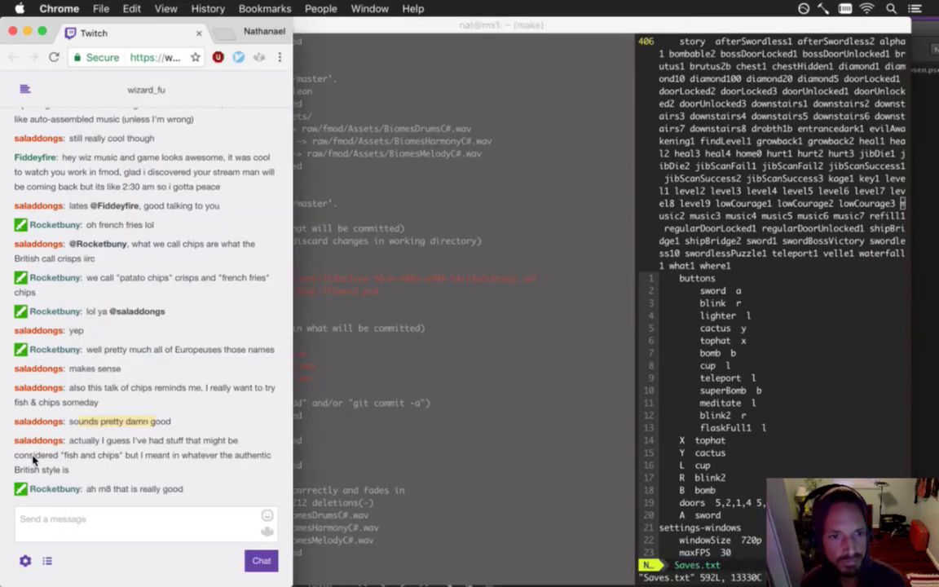
pyautogui.moveTo(86, 441); pyautogui.dragTo(96, 467)
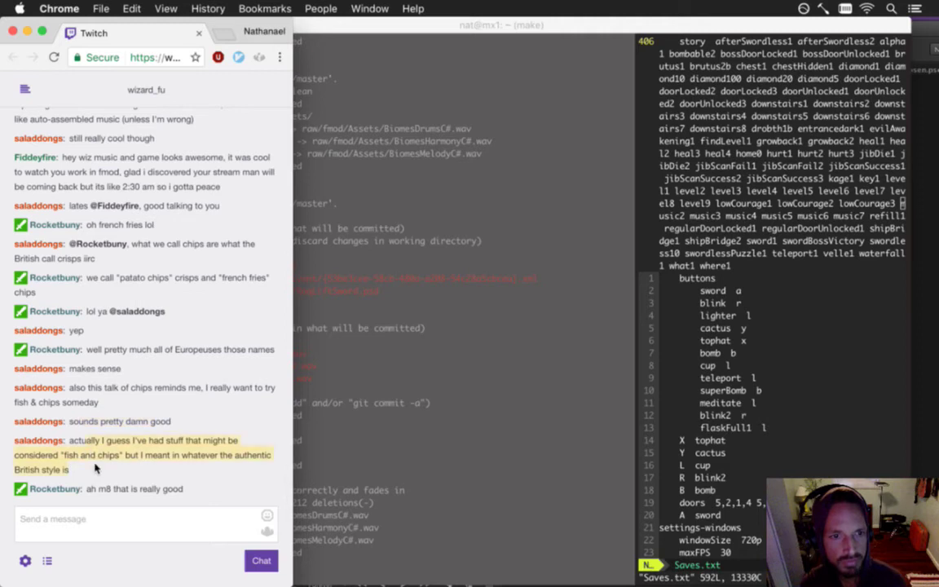
pyautogui.press('super+Tab')
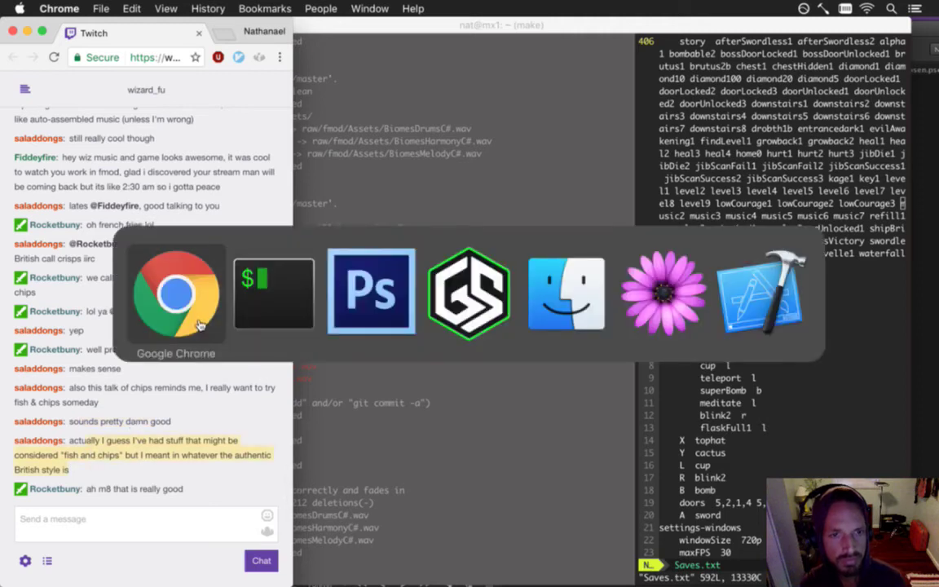
pyautogui.click(260, 324)
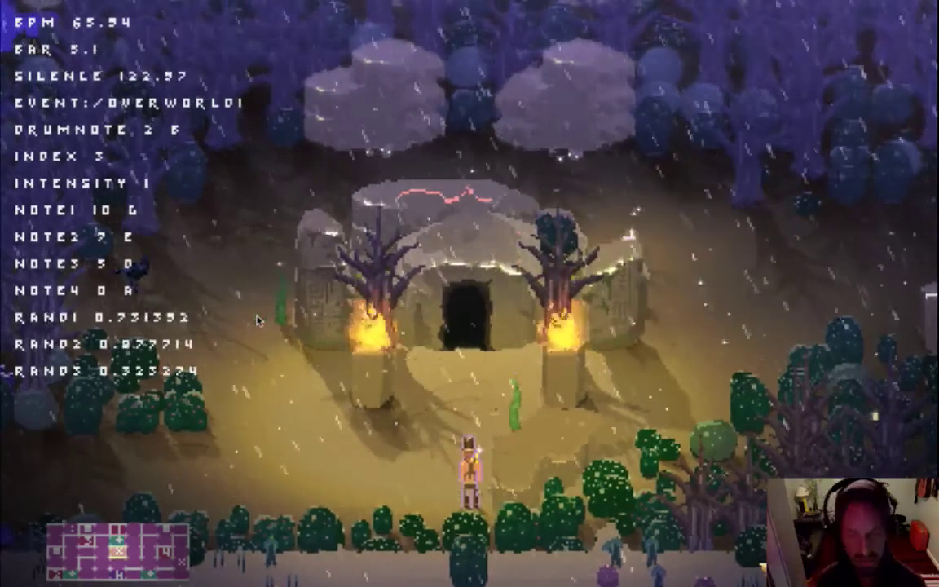
# - Move the character up from the south edge of the clearing and attack the enemies in front of the cave with the sword
pyautogui.press('Left')
pyautogui.press('f')
pyautogui.press('Up')
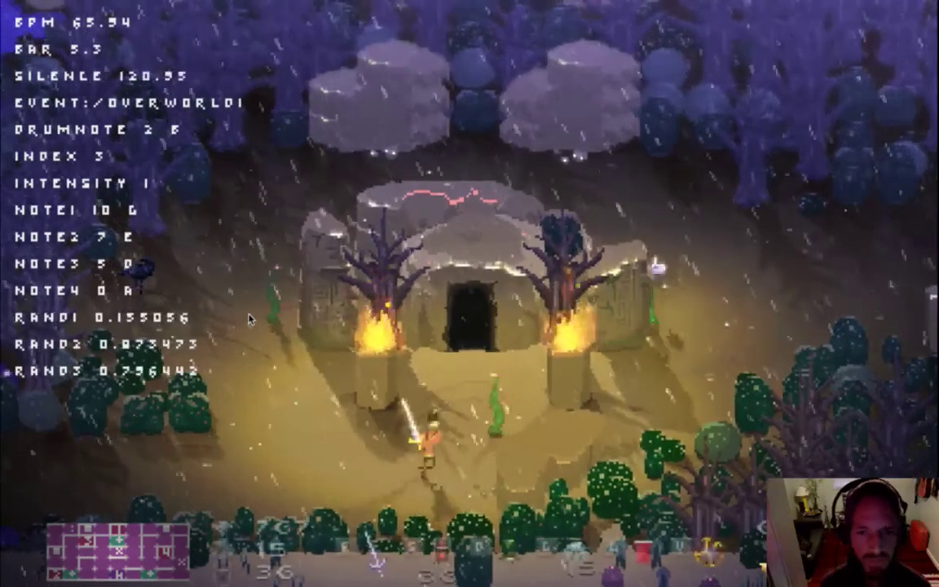
pyautogui.press('Up')
pyautogui.press('f')
pyautogui.press('Right')
pyautogui.press('Up')
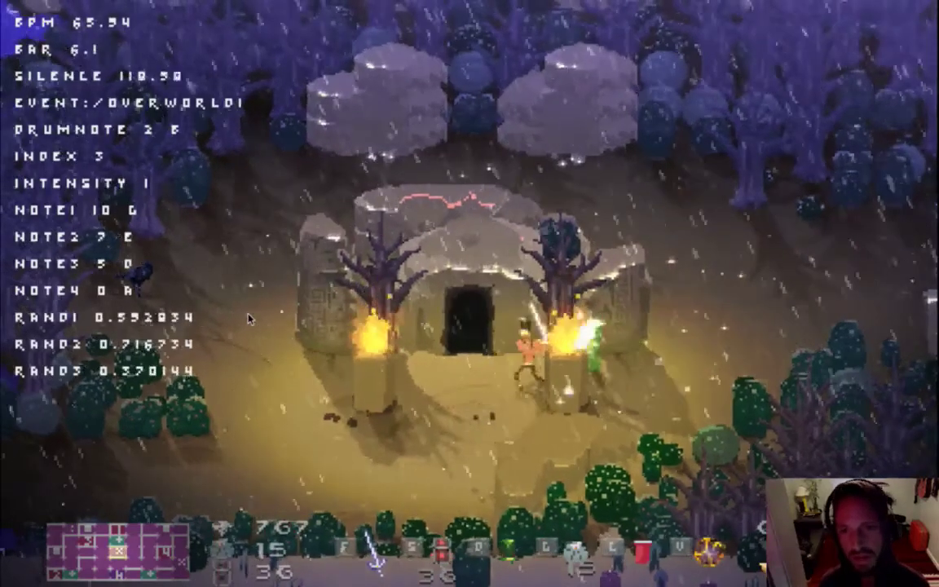
# - Advance east past the flaming pillar, striking the enemies with the sword
pyautogui.press('f')
pyautogui.press('Right')
pyautogui.press('f')
pyautogui.press('Right')
pyautogui.press('f')
pyautogui.press('f')
pyautogui.press('Right')
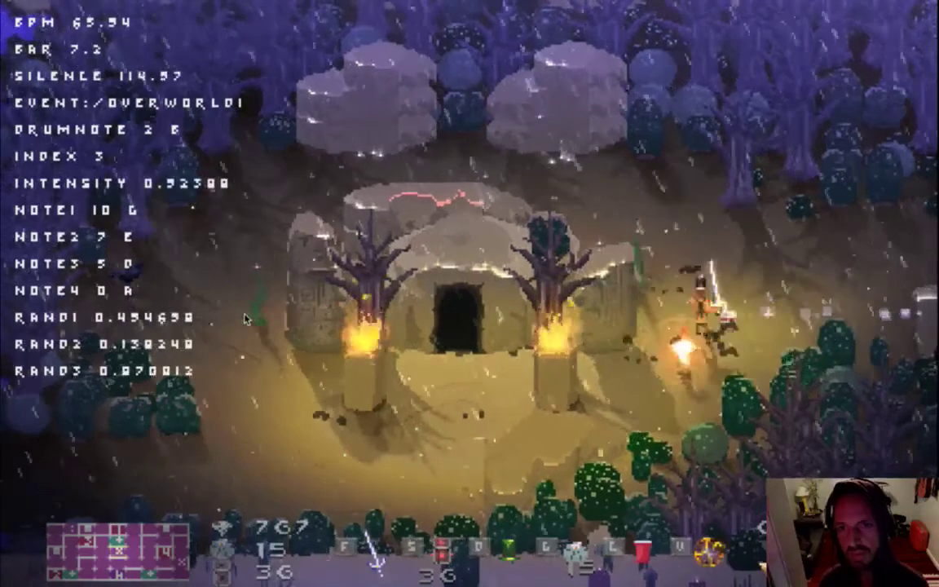
# - Fight the enemies northeast of the cave with the sword, and come back down to its southeast side
pyautogui.press('Up')
pyautogui.press('f')
pyautogui.press('Right')
pyautogui.press('Left')
pyautogui.press('Up')
pyautogui.press('f')
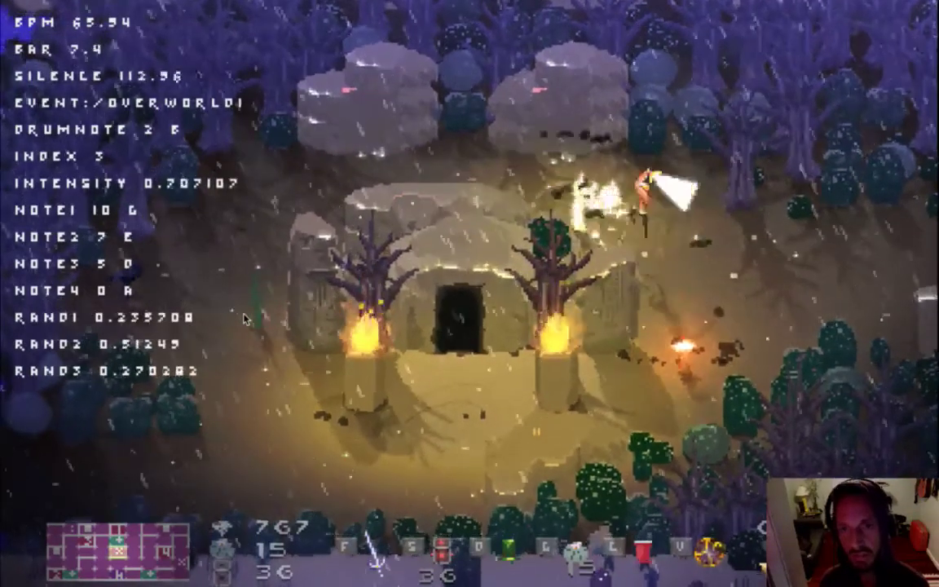
pyautogui.press('Down')
pyautogui.press('Right')
pyautogui.press('f')
pyautogui.press('Left')
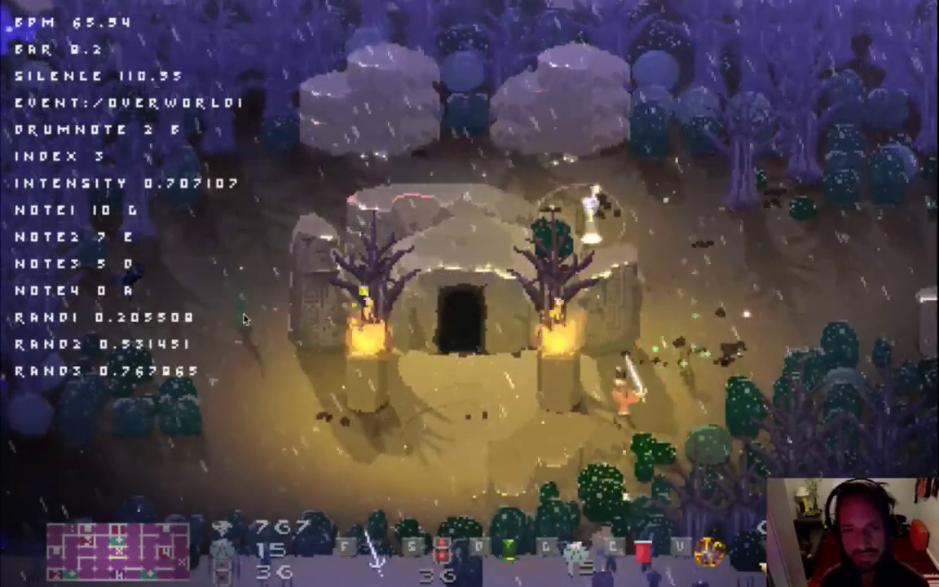
# - Cross to the west side of the cave and attack the green enemies there with the sword
pyautogui.press('Left')
pyautogui.press('Up')
pyautogui.press('f')
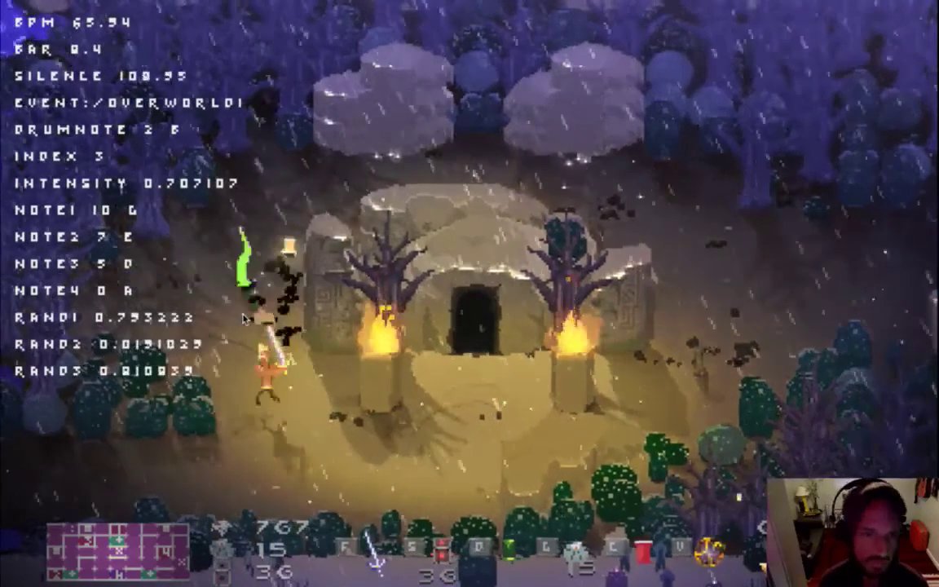
pyautogui.press('Up')
pyautogui.press('Left')
pyautogui.press('f')
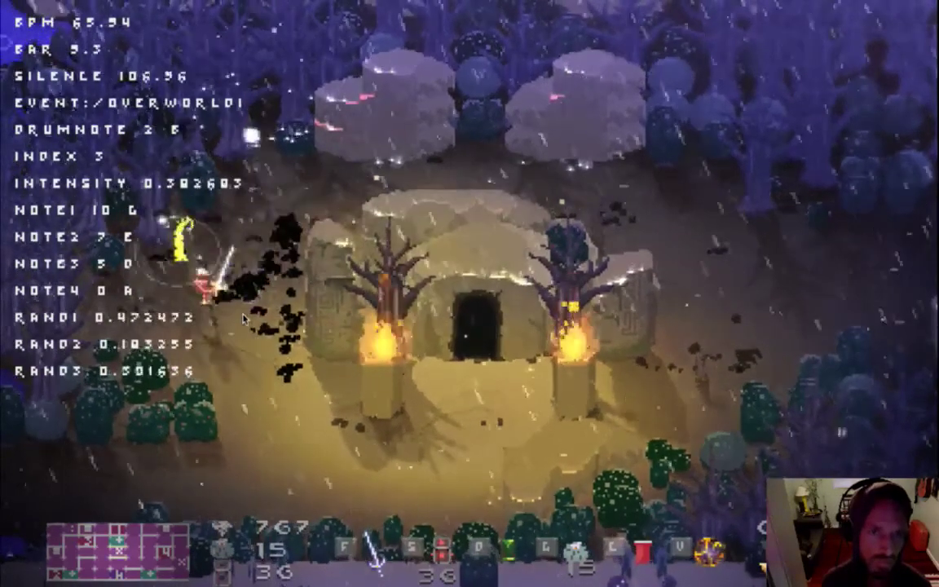
# - Raise the system volume while fighting the remaining enemies west of the cave with the sword
pyautogui.press('f')
pyautogui.press('XF86AudioRaiseVolume')
pyautogui.press('f')
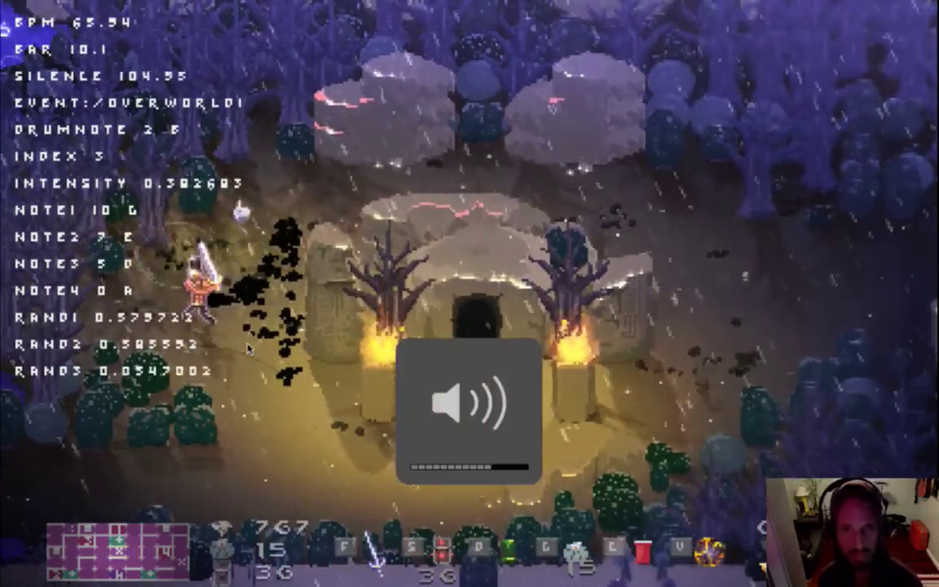
pyautogui.press('f')
pyautogui.press('Down')
pyautogui.press('Right')
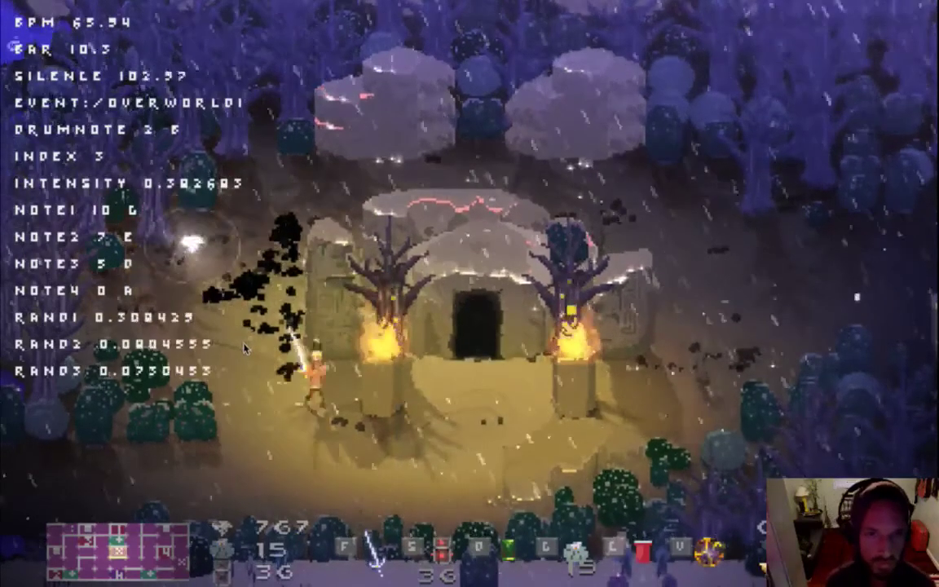
pyautogui.press('Left')
pyautogui.press('Up')
pyautogui.press('f')
pyautogui.press('Down')
pyautogui.press('Right')
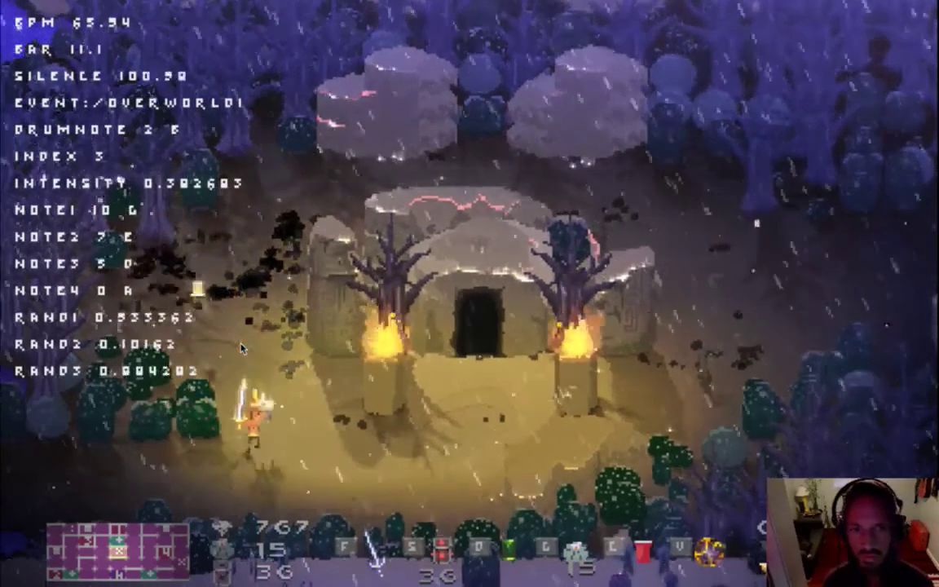
# - Enter the lakeside area west of the cave and attack the enemies beside the eastern statue
pyautogui.press('a')
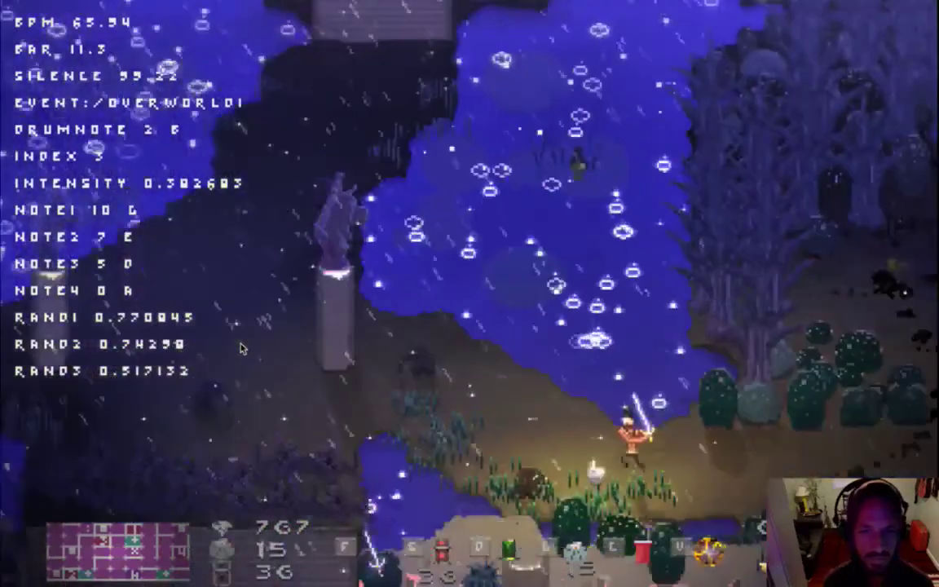
pyautogui.press('Left')
pyautogui.press('Up')
pyautogui.press('f')
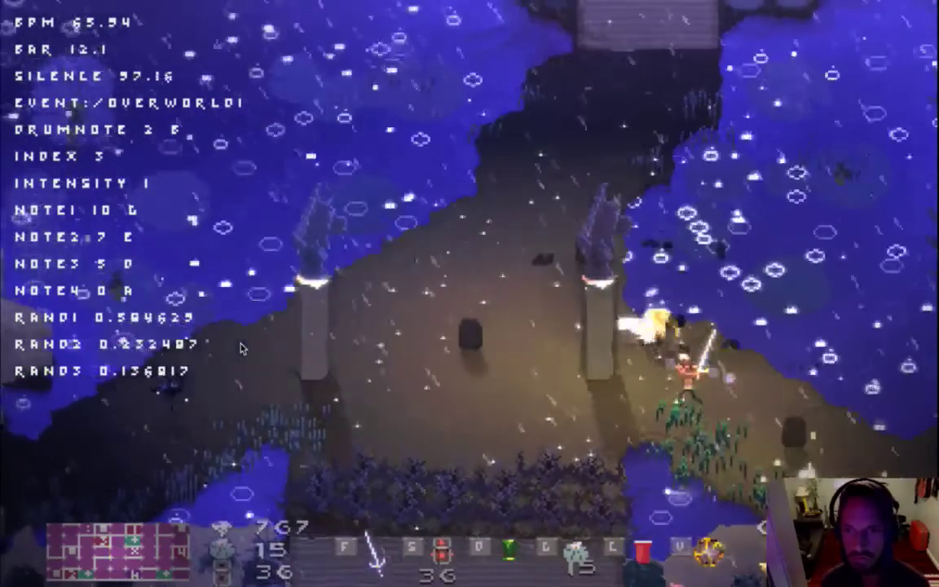
pyautogui.press('Up')
pyautogui.press('f')
pyautogui.press('Down')
pyautogui.press('Left')
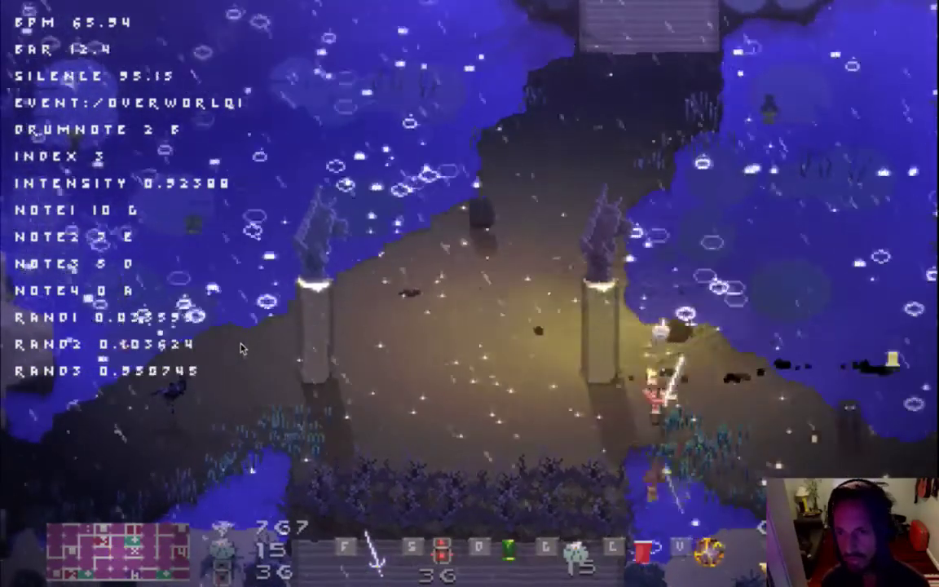
# - Take the character between the statues and north over the bridge into the forest, and attack among the trees
pyautogui.press('a')
pyautogui.press('w')
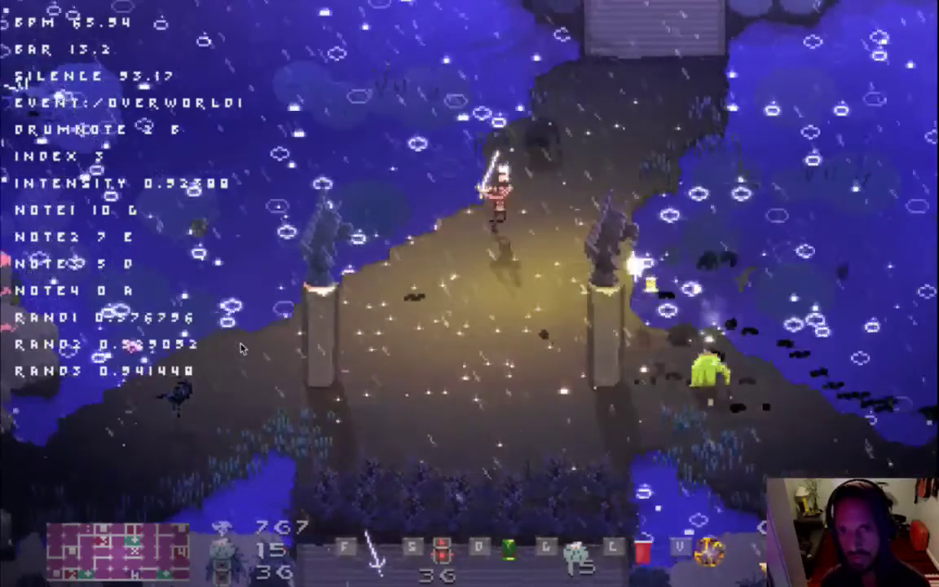
pyautogui.press('d')
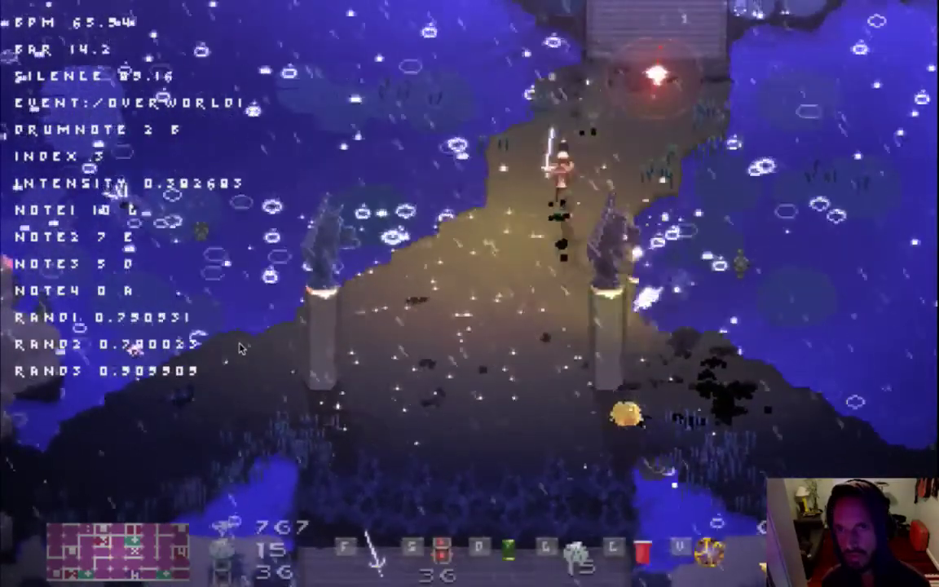
pyautogui.press('Up')
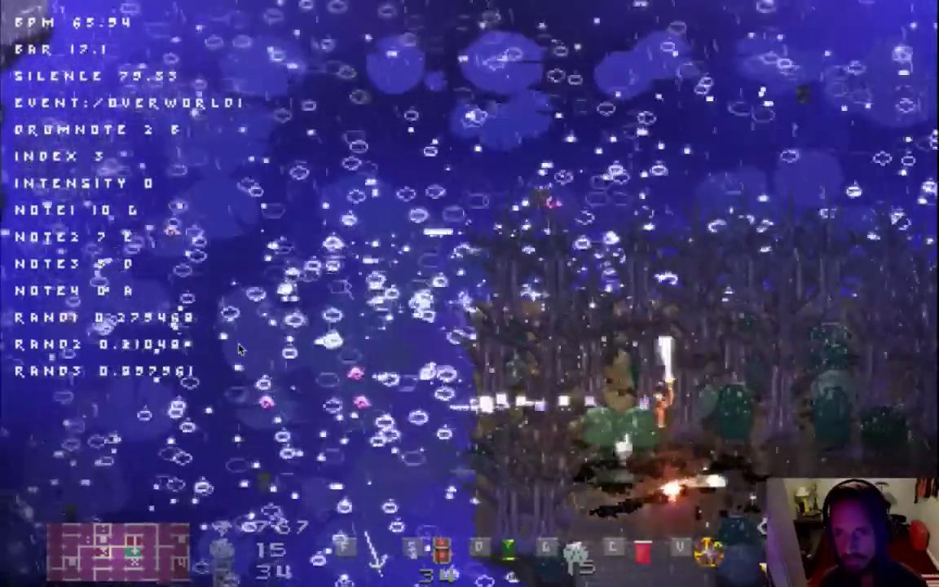
pyautogui.press('Up')
pyautogui.press('f')
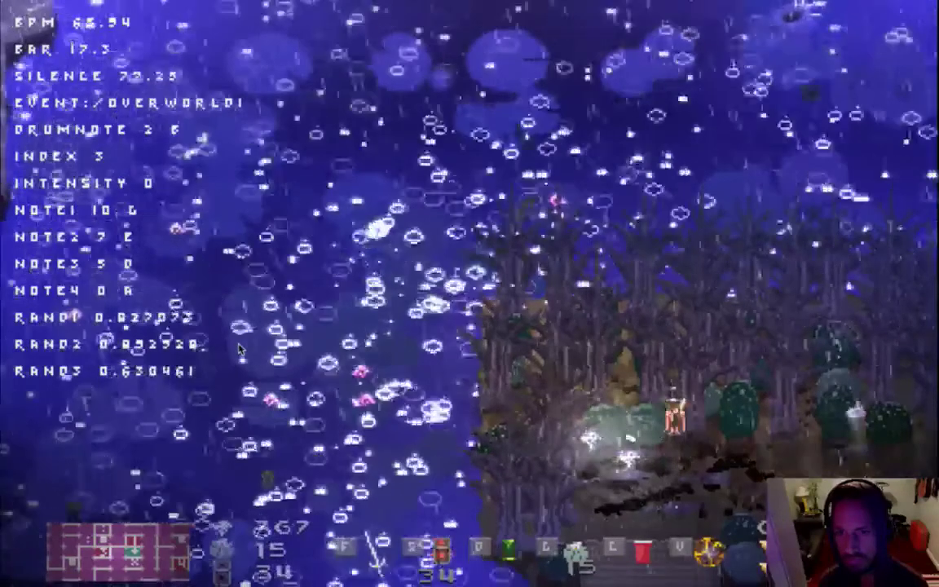
# - Equip the lighter from the inventory and burn the bushes and trees at the forest edge
pyautogui.press('Tab')
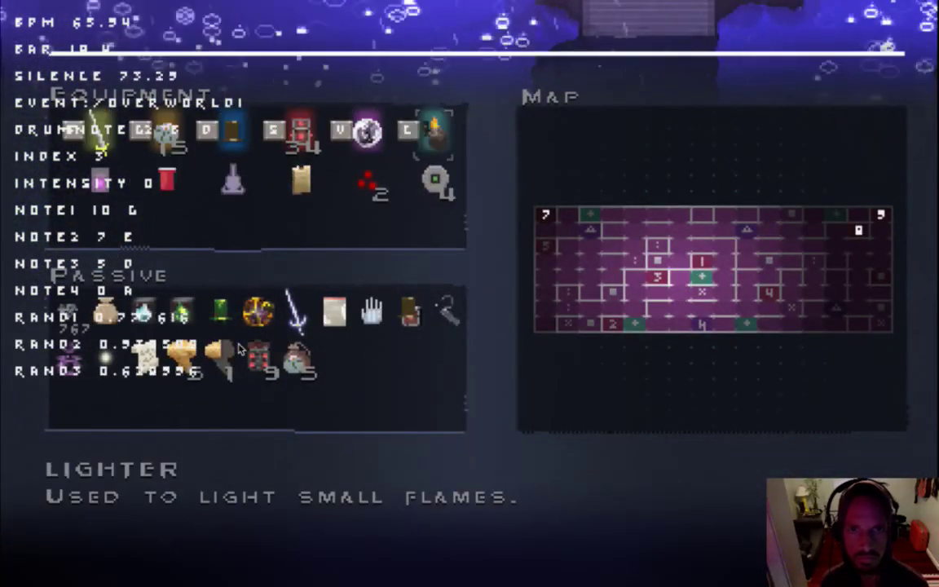
pyautogui.press('Tab')
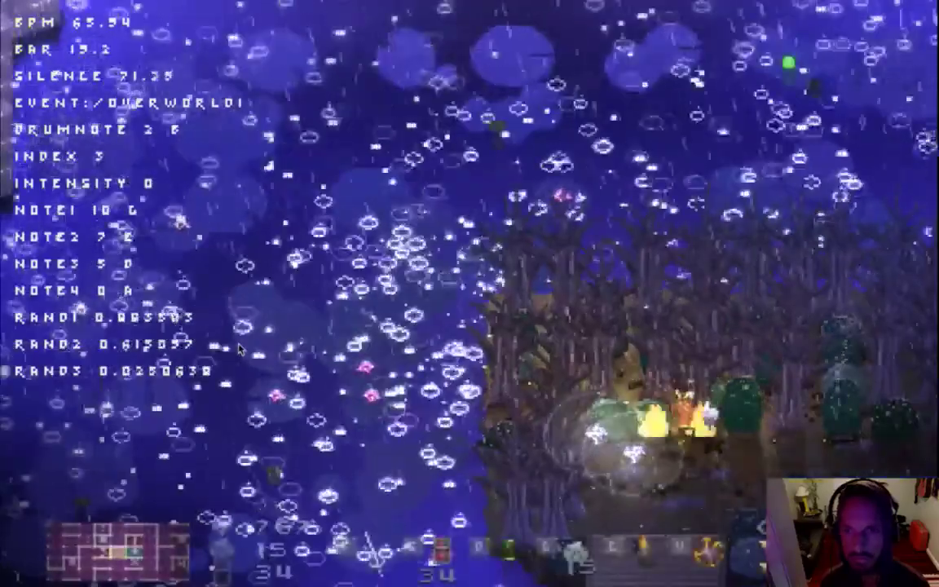
pyautogui.press('Right')
pyautogui.press('Left')
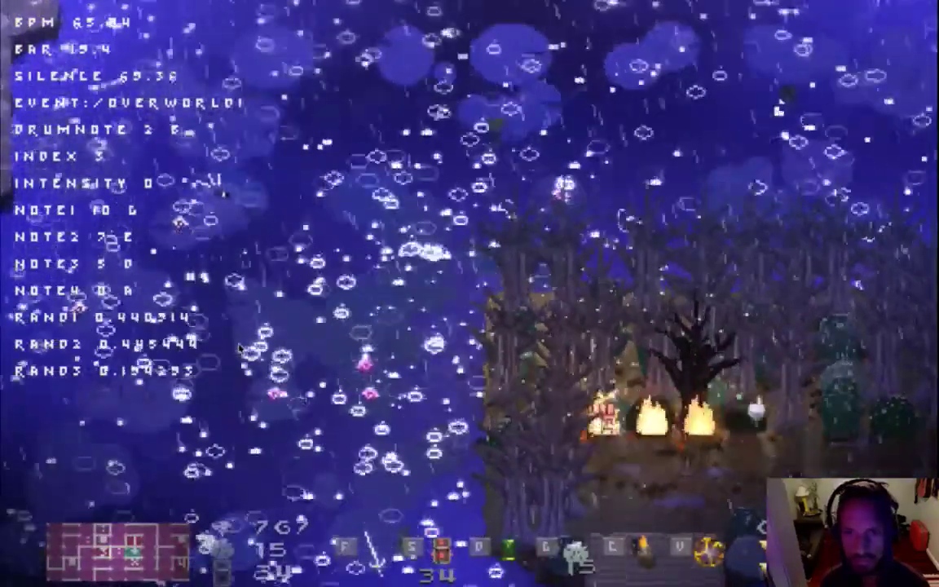
pyautogui.press('d')
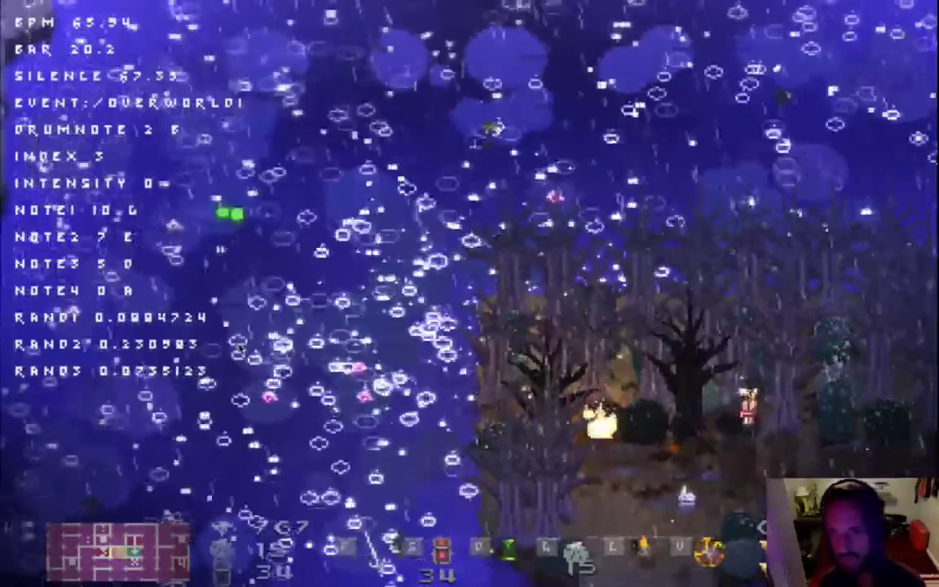
# - Enter the hidden cave by the burnt tree and collect the glowing purple orb from the round stone platform
pyautogui.press('Up')
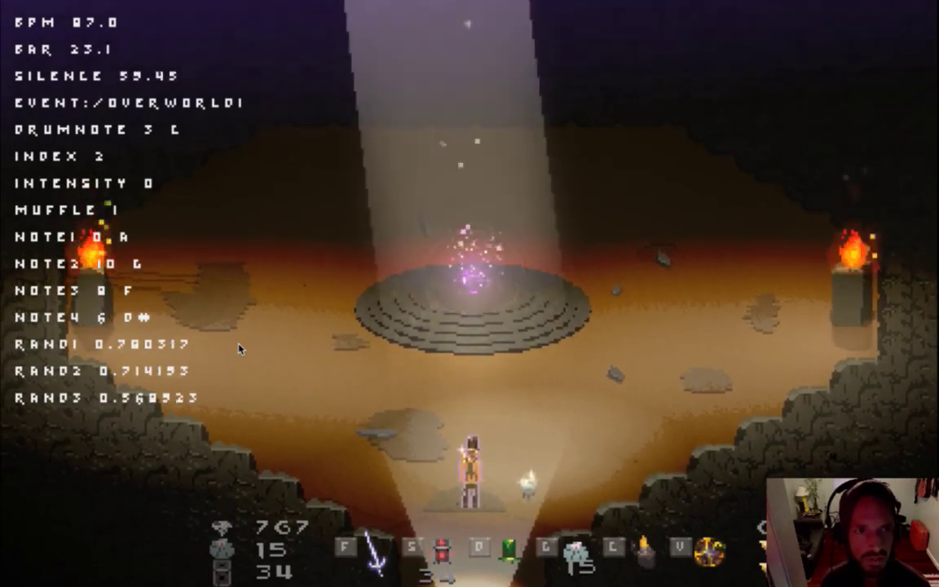
pyautogui.press('Up')
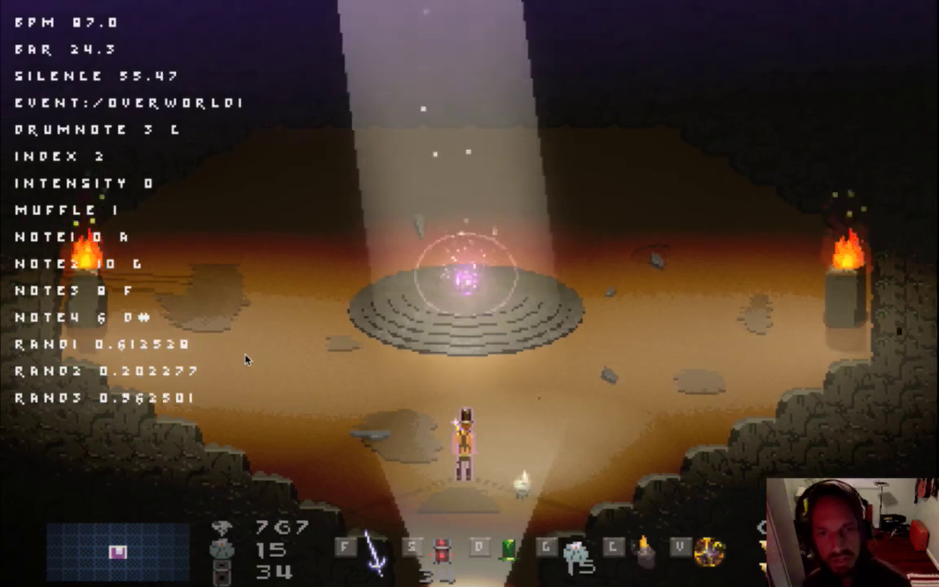
pyautogui.press('Up')
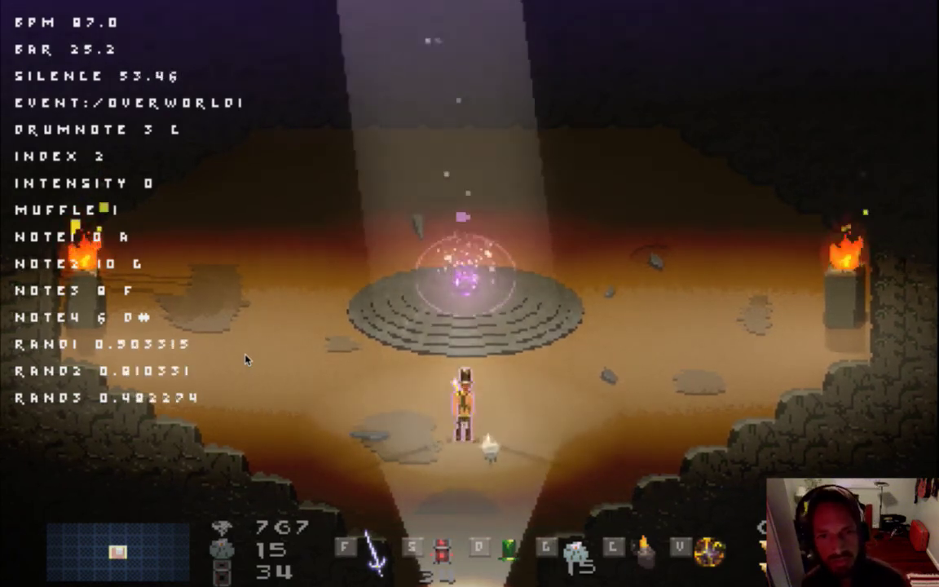
pyautogui.press('Up')
pyautogui.press('Up')
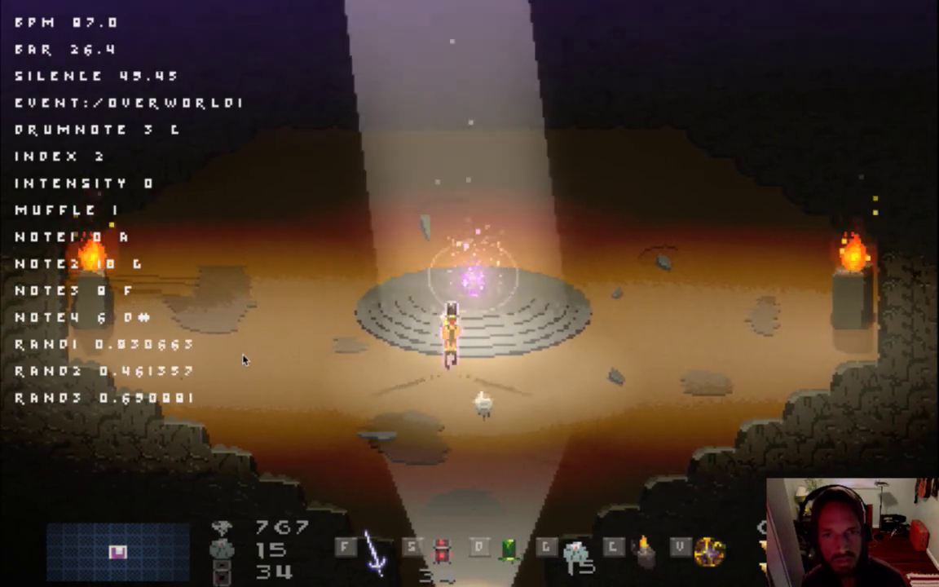
pyautogui.press('Up')
pyautogui.press('Up')
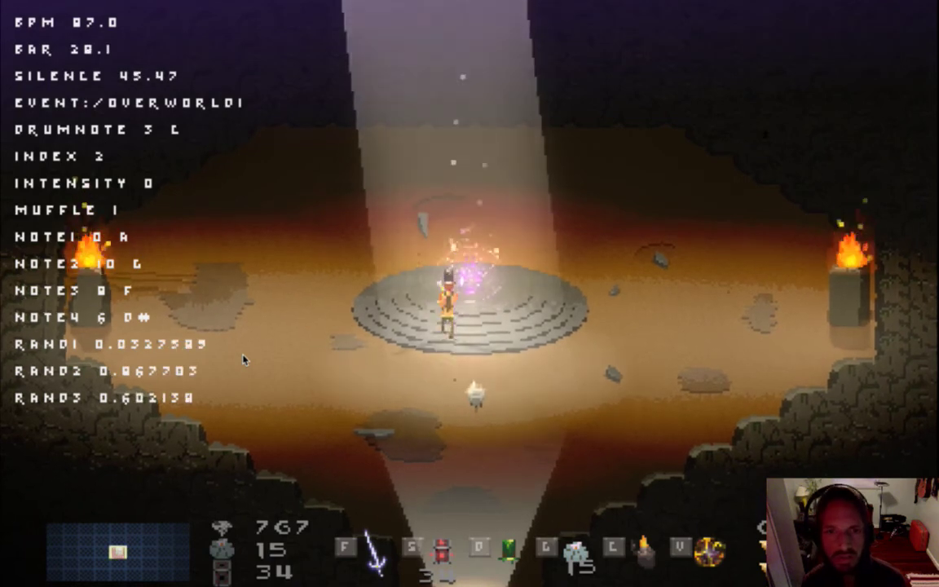
pyautogui.press('Up')
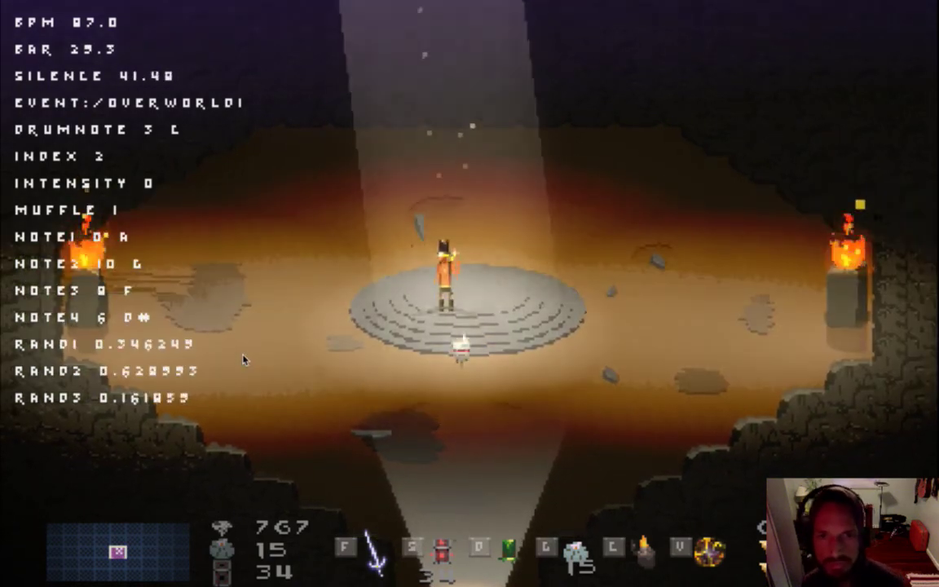
# - Leave the cave and walk east into the neighbouring overworld area
pyautogui.press('Down')
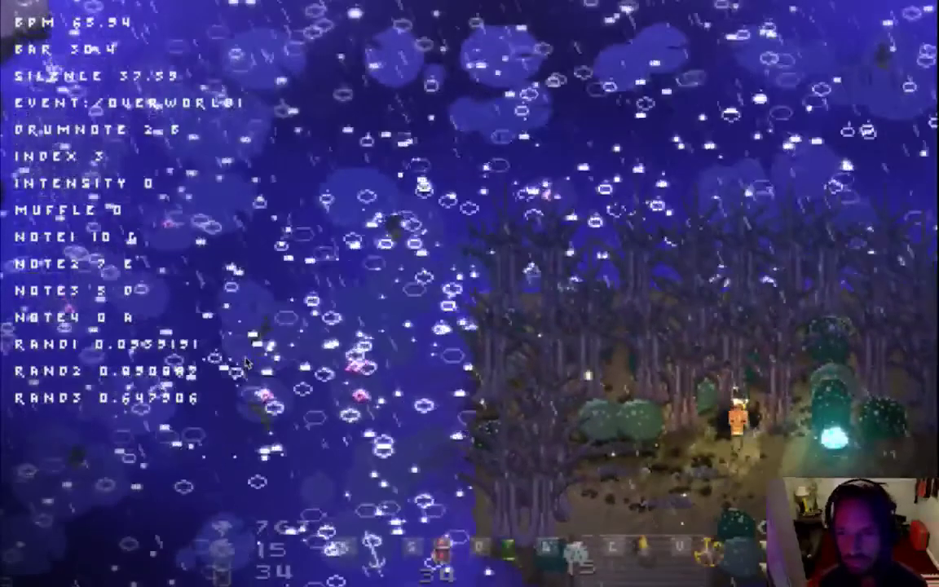
pyautogui.press('Right')
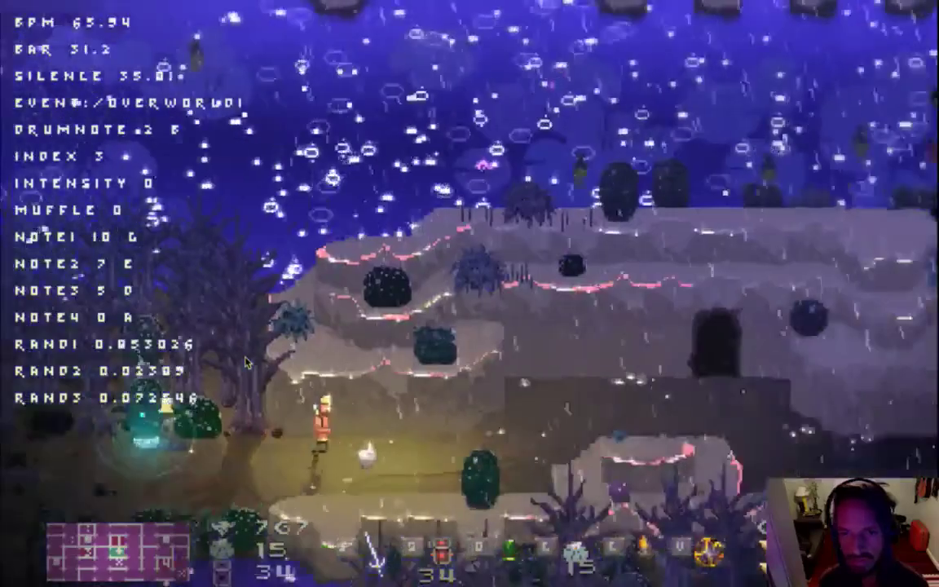
# - Walk east to the dark doorway in the cliff, enter the cave and leave it again
pyautogui.press('Right')
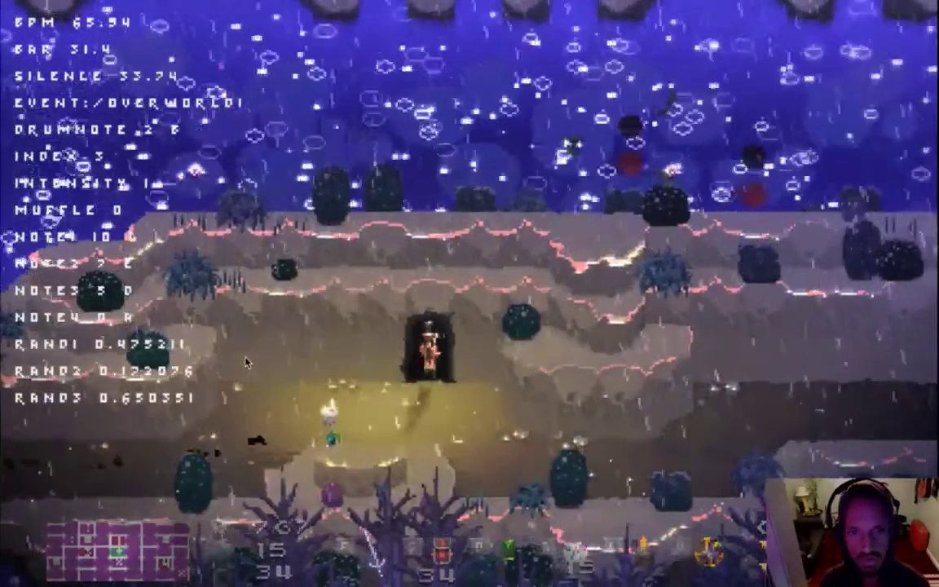
pyautogui.press('Up')
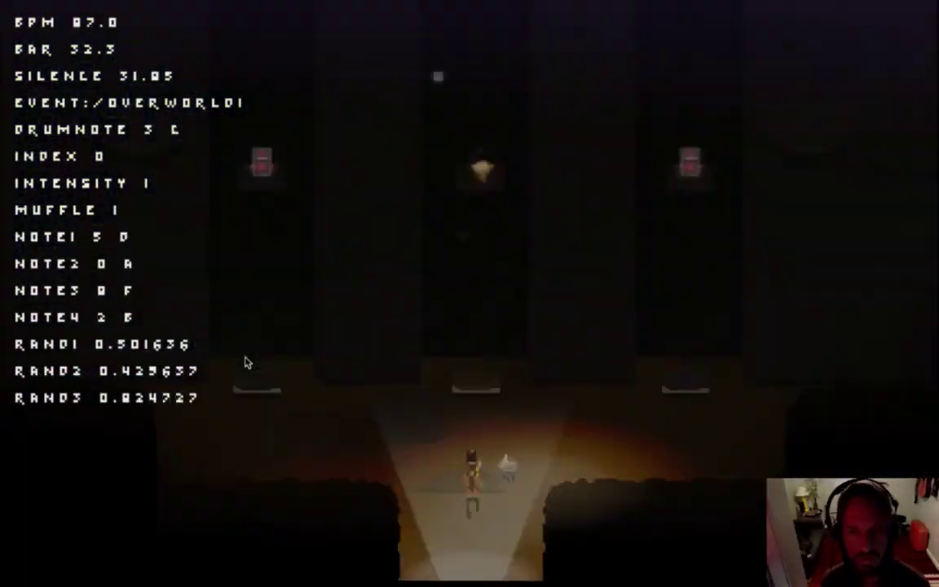
pyautogui.press('Down')
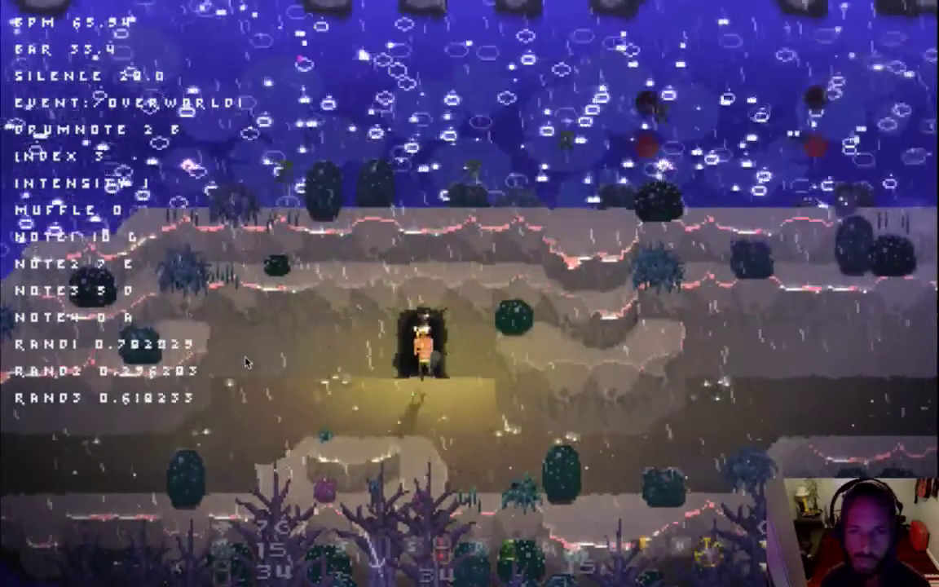
pyautogui.press('Down')
# - Walk back west through the forest, cross the bridge south and head southwest past the two statues
pyautogui.press('Left')
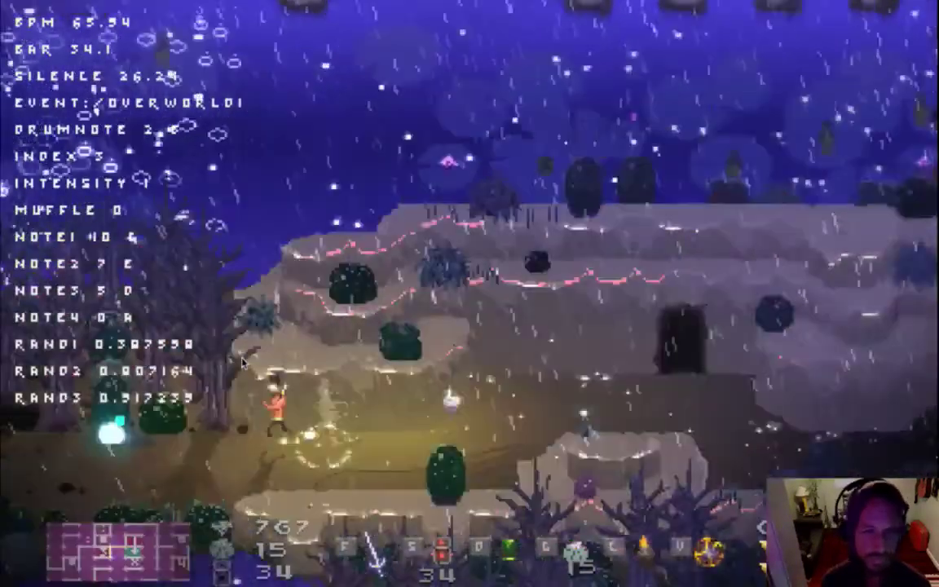
pyautogui.press('Left')
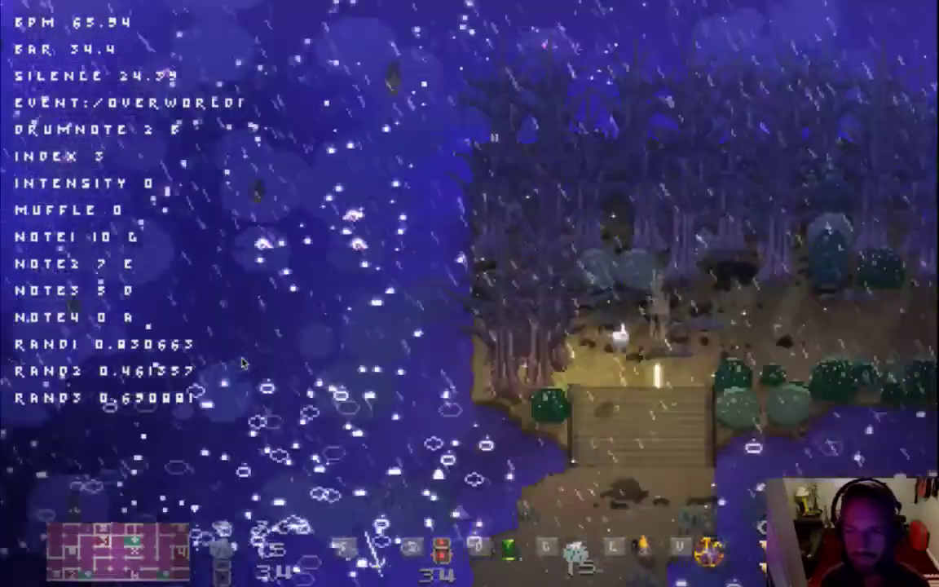
pyautogui.press('Down')
pyautogui.press('Left')
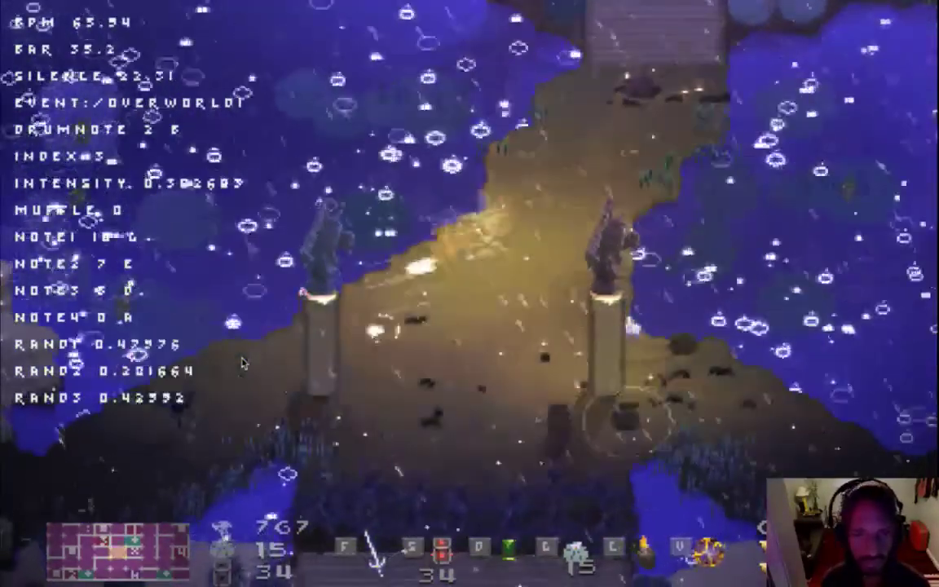
pyautogui.press('Left')
pyautogui.press('Down')
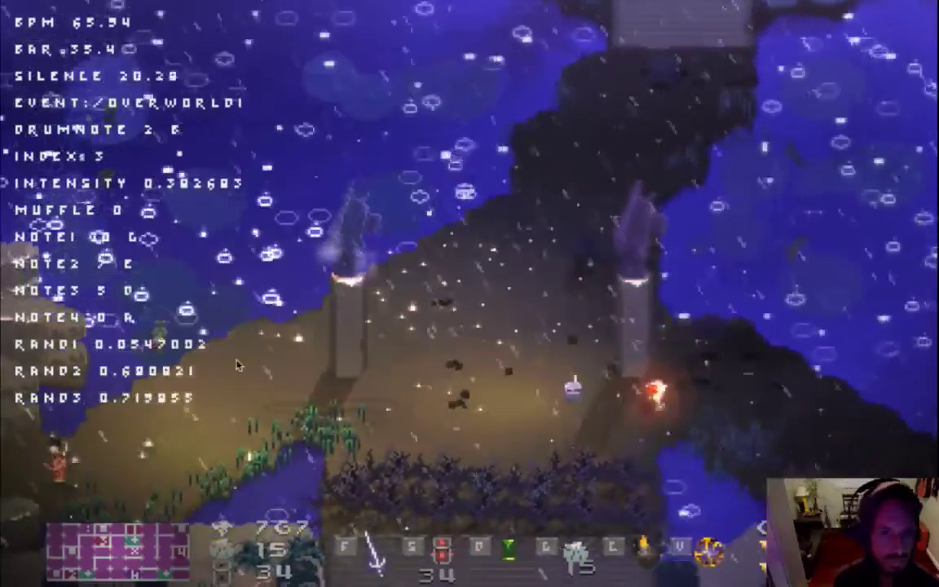
# - Head west along the cliff path and cross the wooden bridge over the water
pyautogui.press('Left')
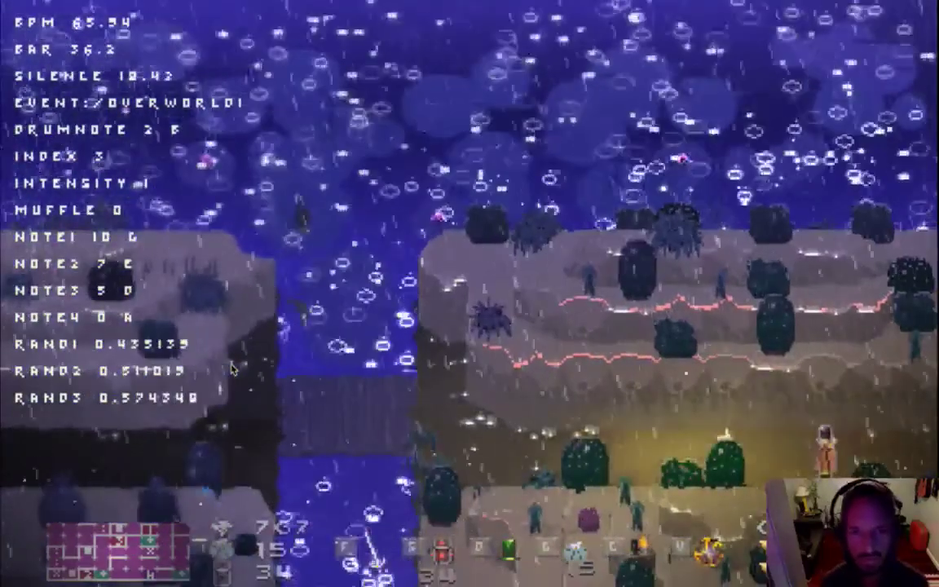
pyautogui.press('Left')
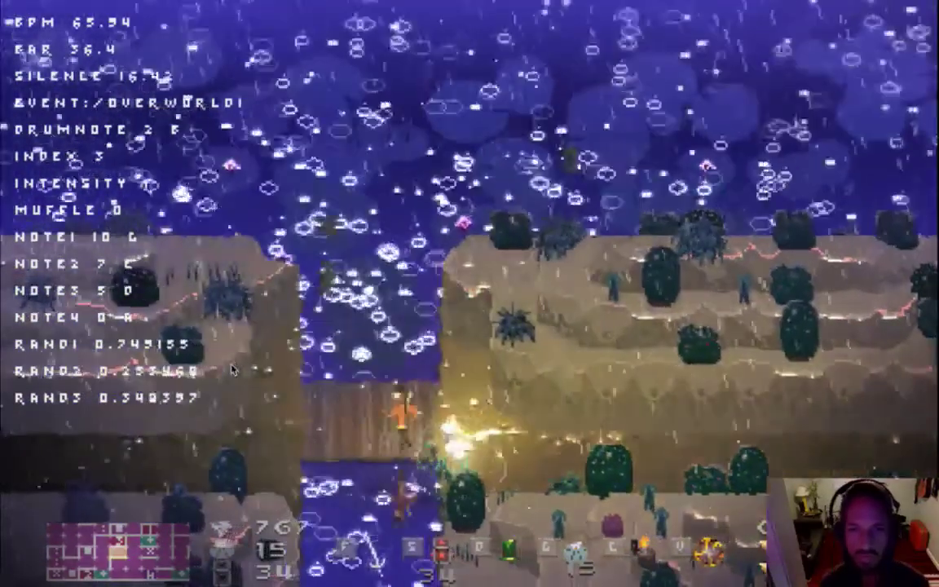
pyautogui.press('Left')
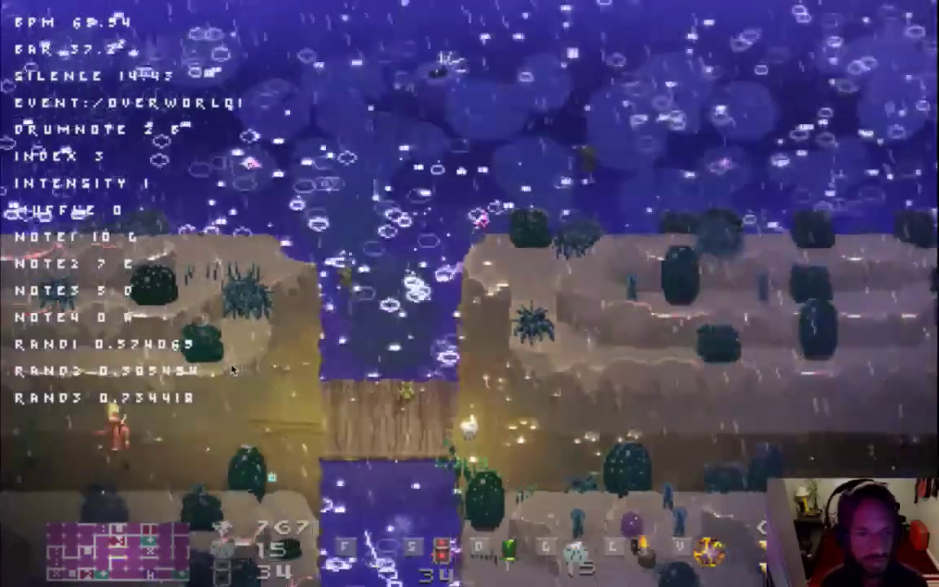
# - Attack with the sword around the bushes on the path just west of the wooden bridge
pyautogui.press('Right')
pyautogui.press('Left')
pyautogui.press('f')
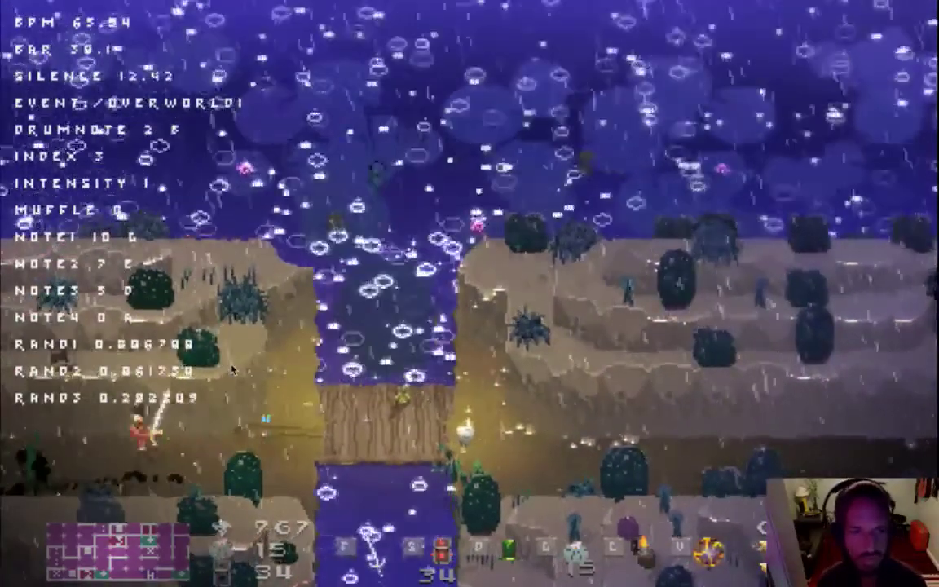
pyautogui.press('Left')
pyautogui.press('f')
pyautogui.press('f')
pyautogui.press('Up')
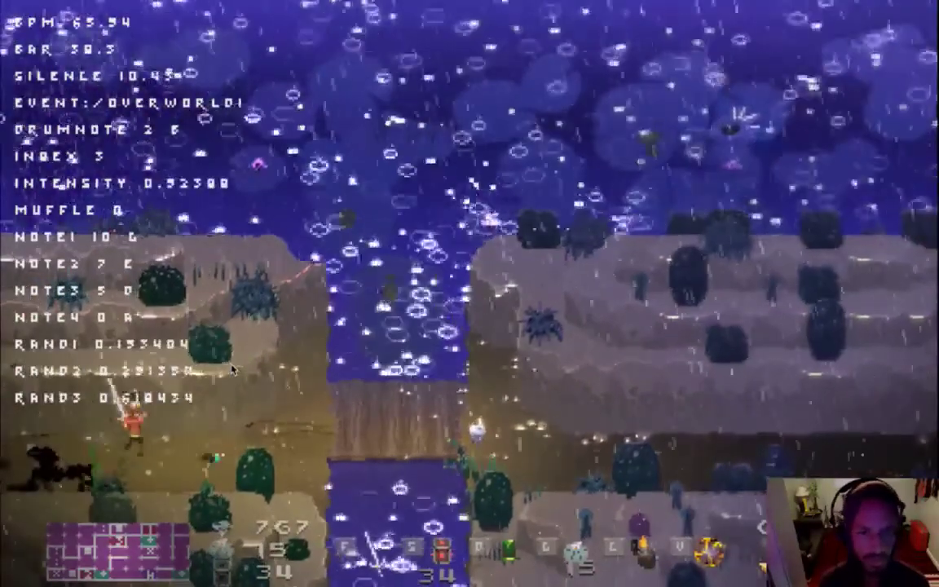
# - Enter the next area to the west and fight the slime creatures on the path with the sword
pyautogui.press('Right')
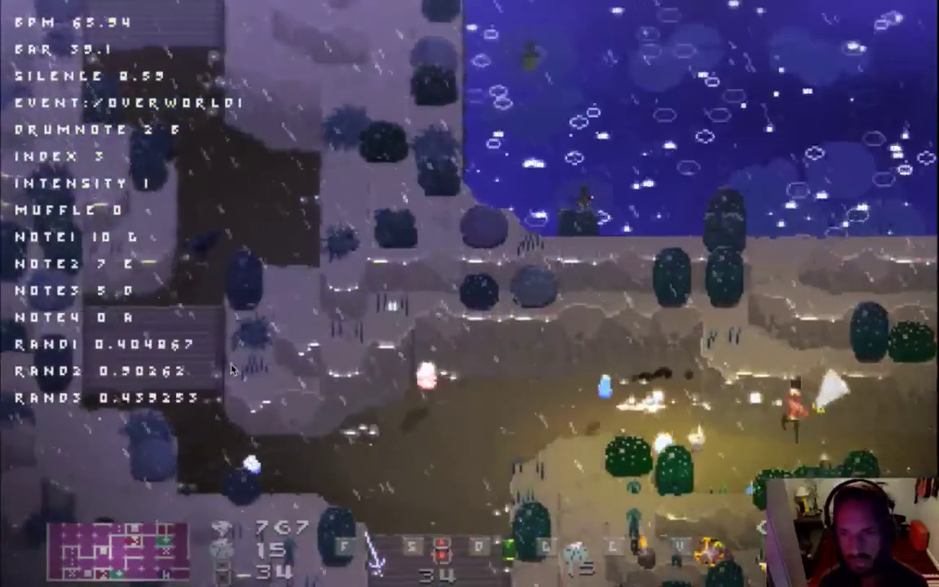
pyautogui.press('Down')
pyautogui.press('Right')
pyautogui.press('Left')
pyautogui.press('f')
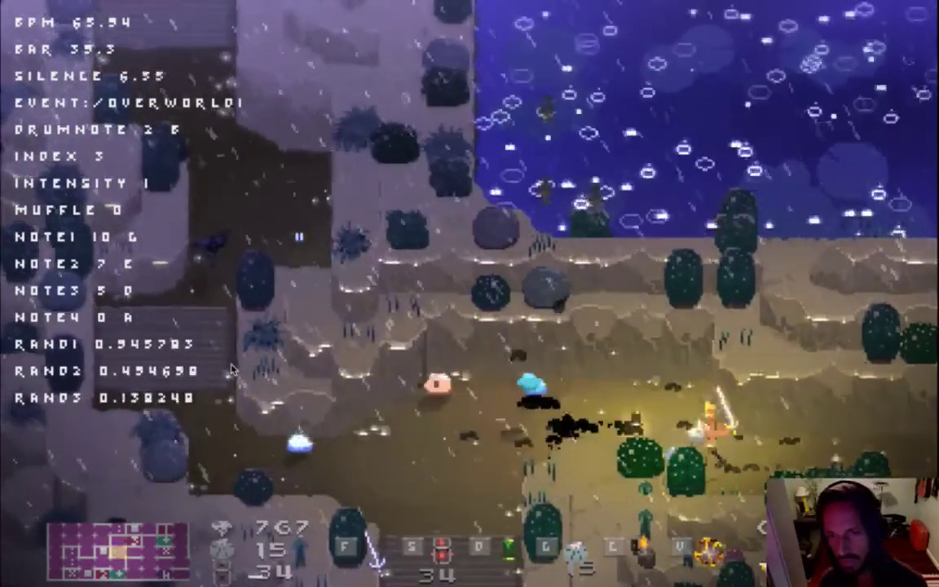
pyautogui.press('f')
pyautogui.press('Up')
pyautogui.press('Left')
pyautogui.press('f')
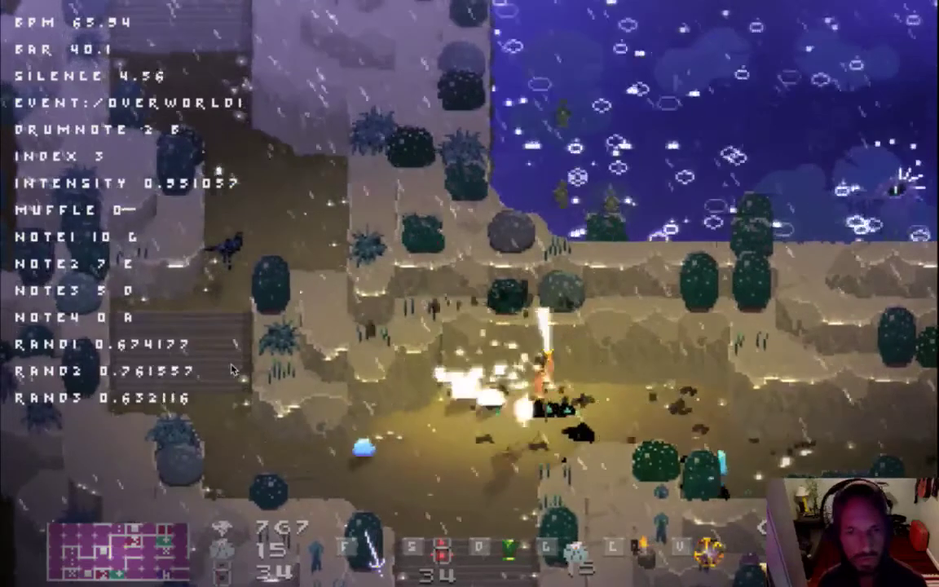
pyautogui.press('Left')
pyautogui.press('f')
pyautogui.press('f')
pyautogui.press('Down')
pyautogui.press('Right')
pyautogui.press('f')
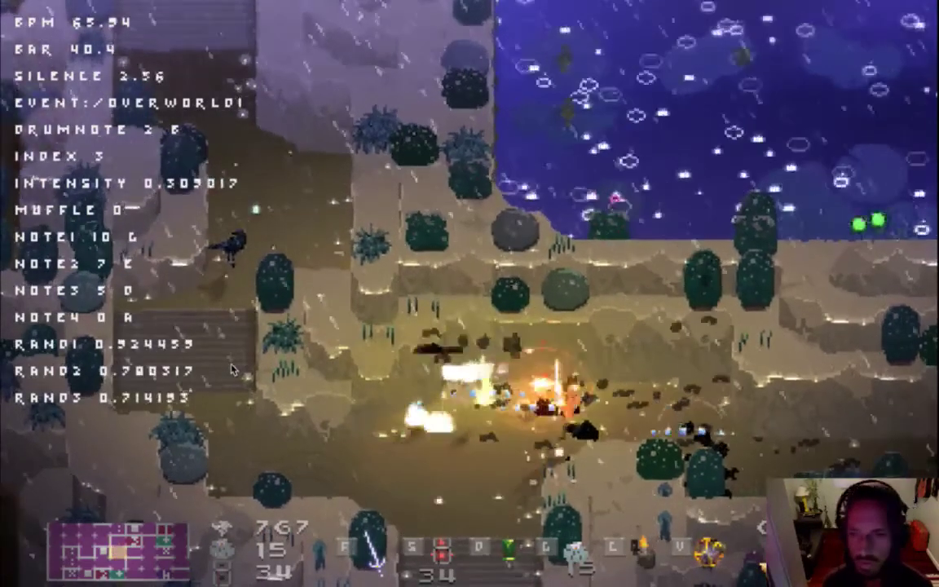
pyautogui.press('f')
pyautogui.press('Left')
pyautogui.press('f')
pyautogui.press('Up')
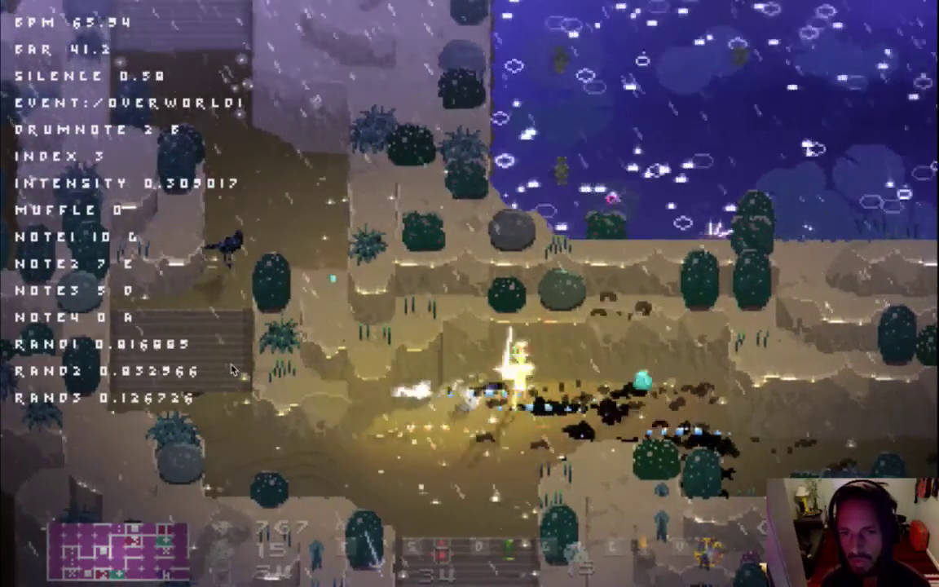
# - Swing the sword once more and go south down the steps to the giant stone formation
pyautogui.press('Left')
pyautogui.press('Down')
pyautogui.press('f')
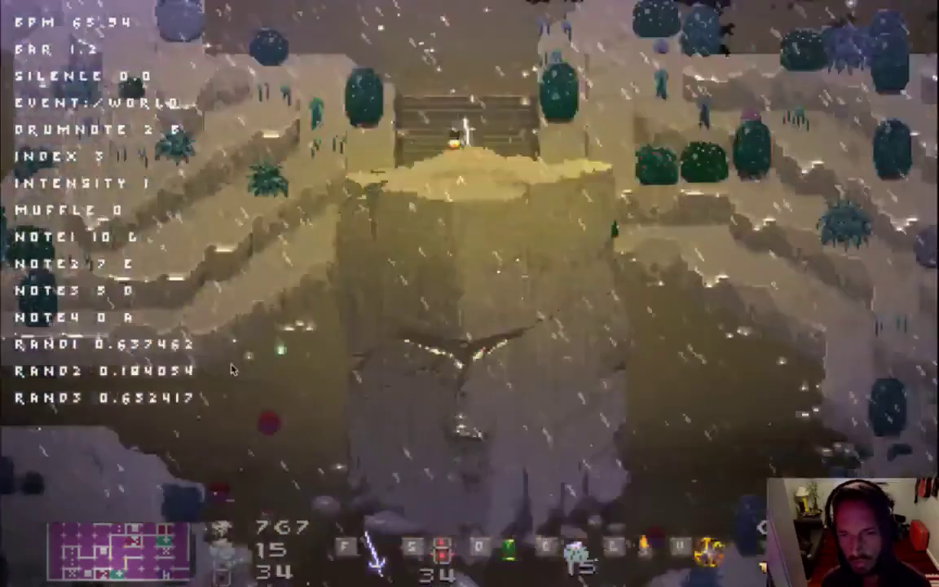
pyautogui.press('Down')
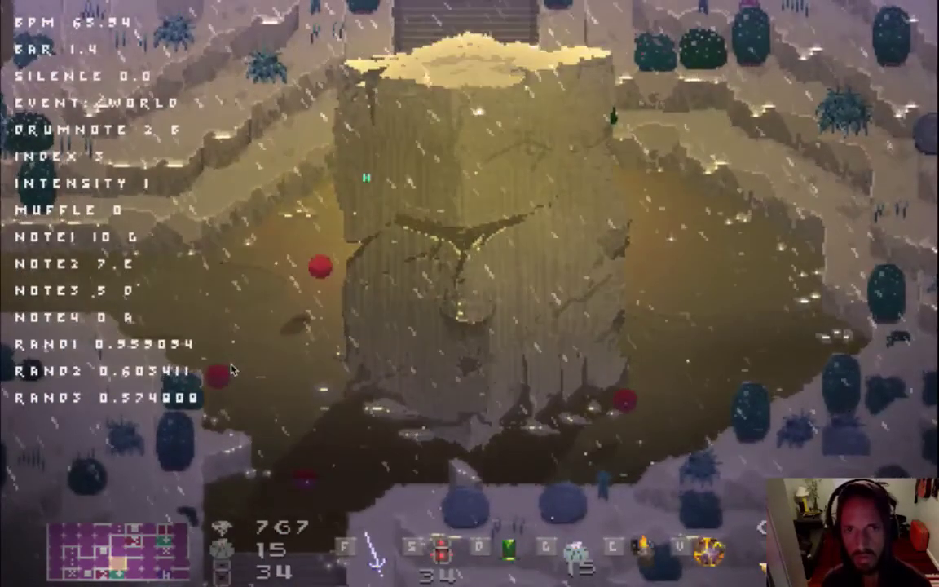
# - Return north up the steps, climb both western stairways and cross the small wooden bridge in the area above
pyautogui.press('Up')
pyautogui.press('Left')
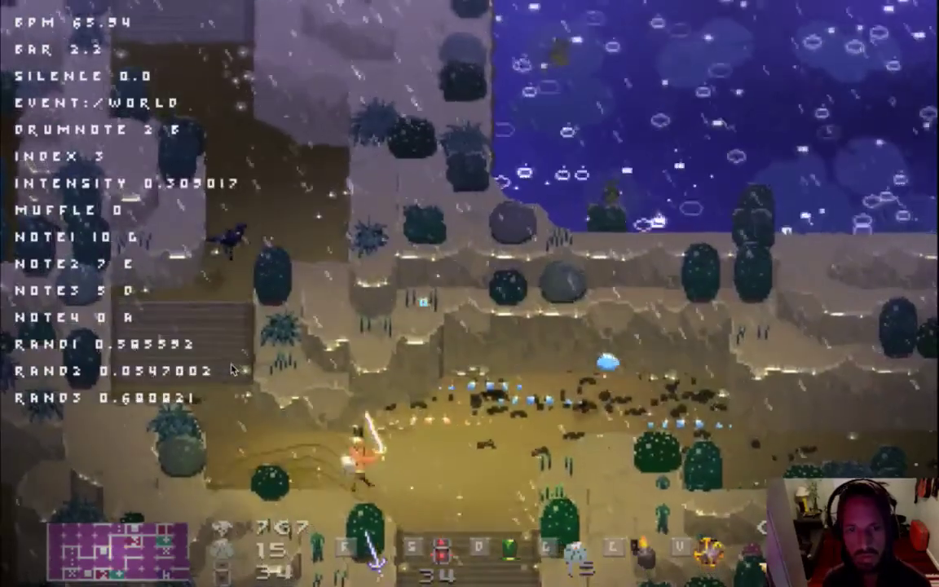
pyautogui.press('Left')
pyautogui.press('Up')
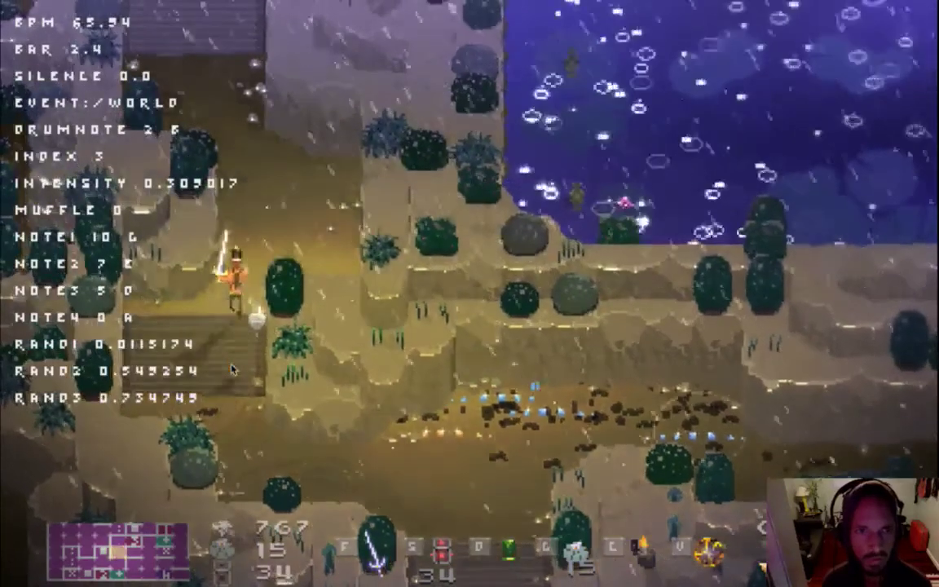
pyautogui.press('Up')
pyautogui.press('Left')
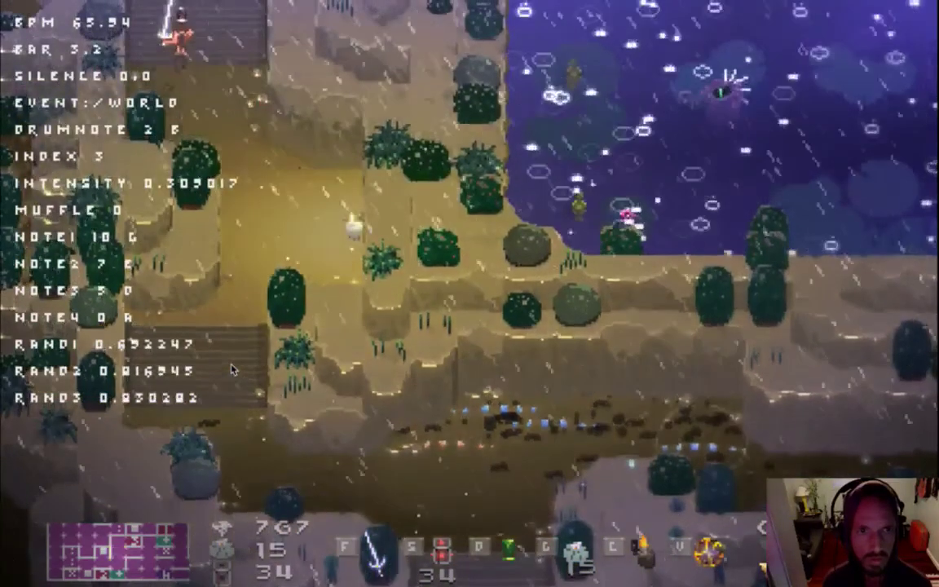
pyautogui.press('Up')
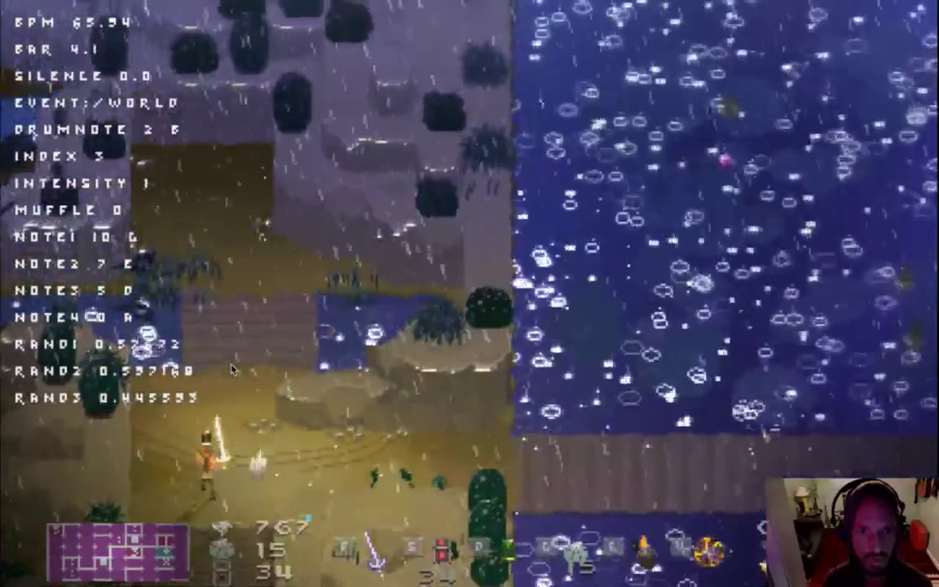
pyautogui.press('Up')
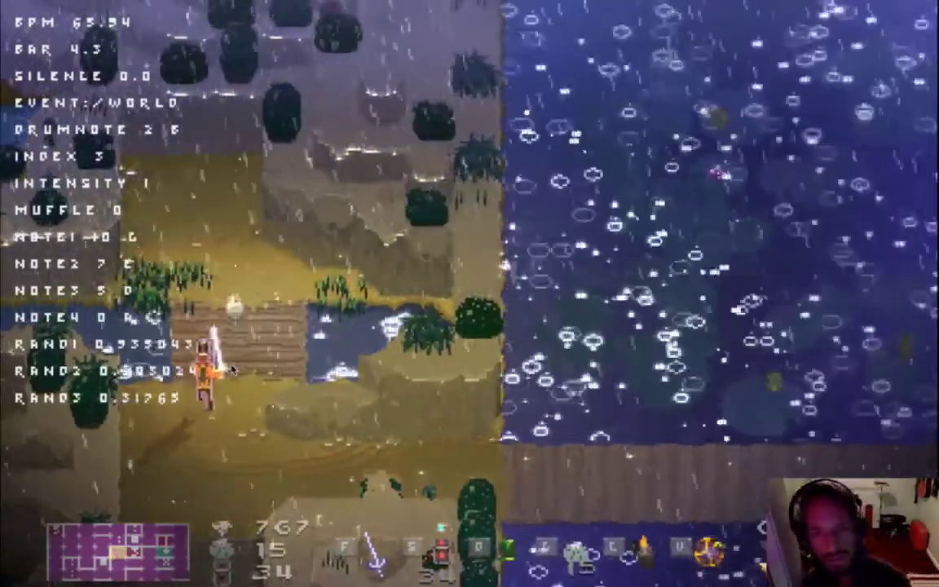
pyautogui.press('Up')
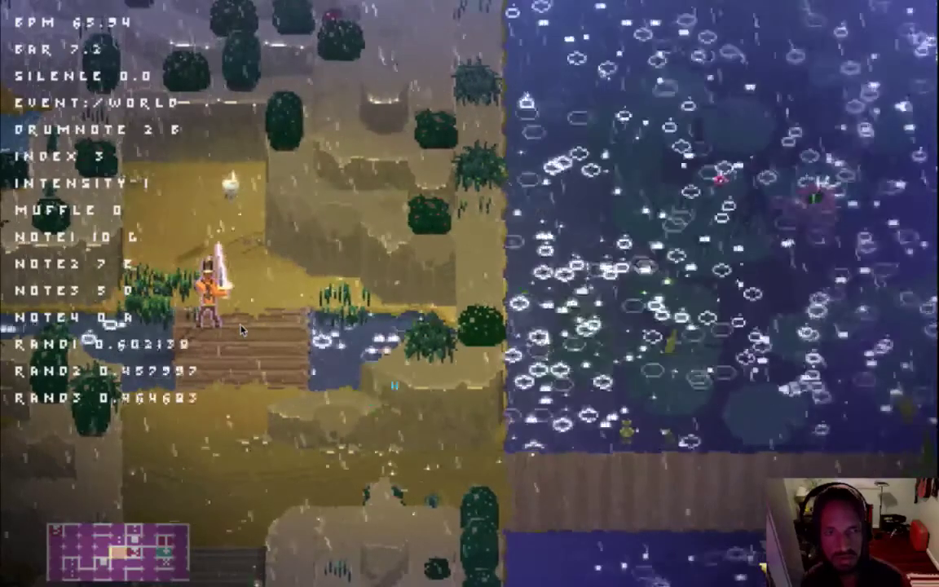
# - Quit the game and switch from the terminal to the Twitch chat in Chrome
pyautogui.press('super+q')
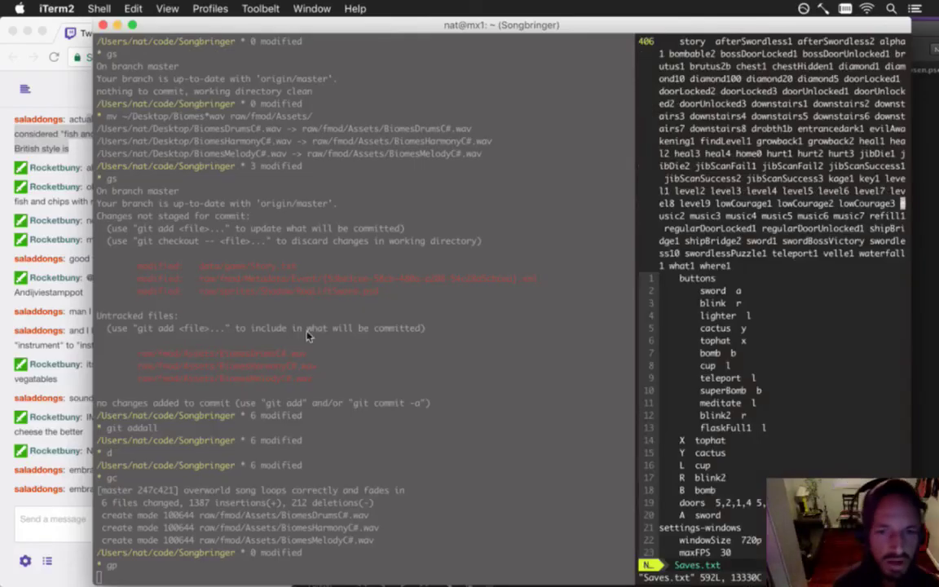
pyautogui.click(423, 377)
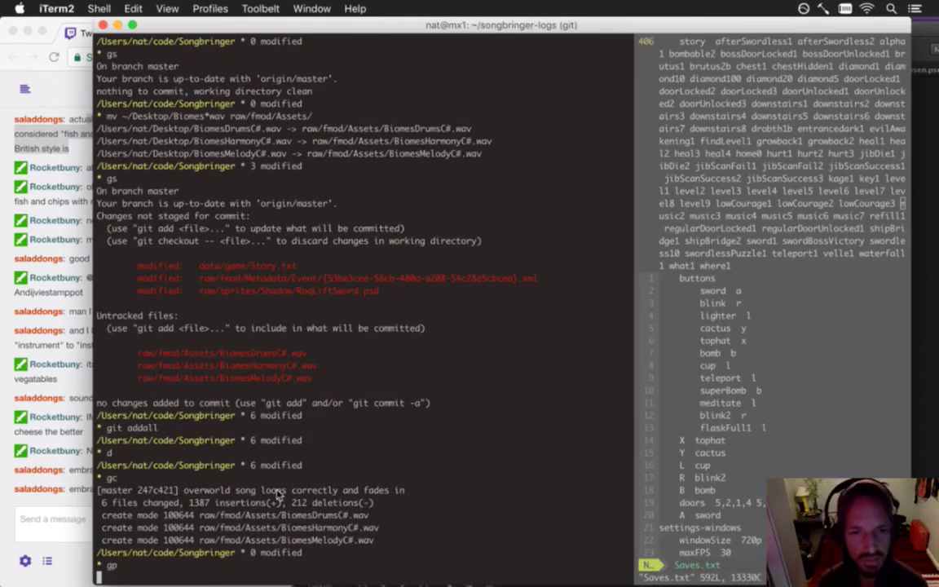
pyautogui.click(75, 481)
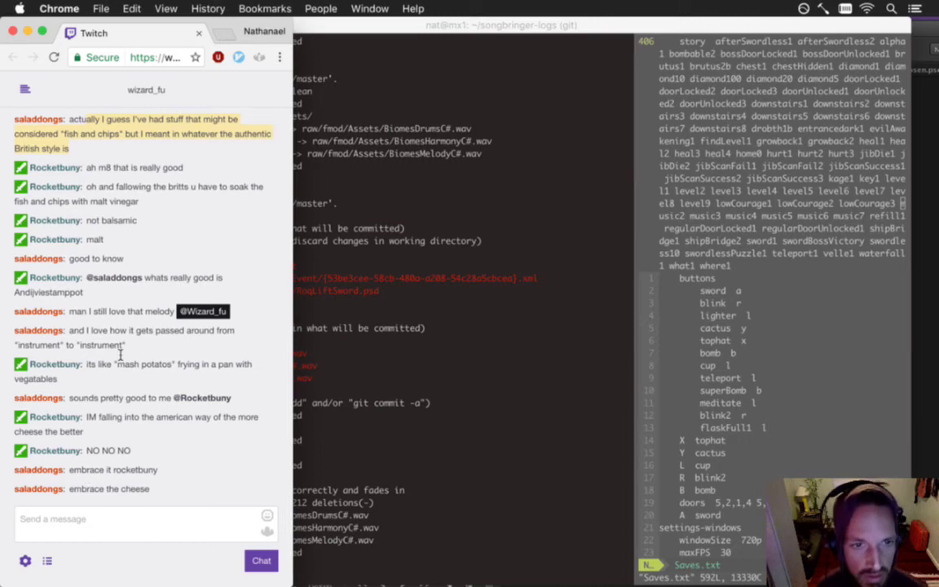
# - Highlight the chat message about the melody being passed from "instrument" to "instrument"
pyautogui.moveTo(99, 320); pyautogui.dragTo(121, 331)
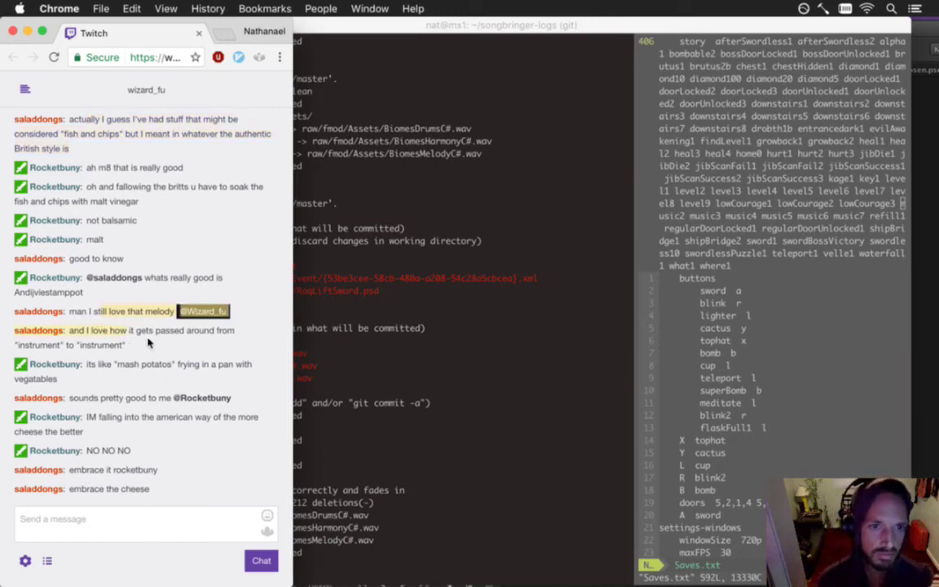
pyautogui.click(133, 342)
pyautogui.moveTo(69, 331); pyautogui.dragTo(139, 349)
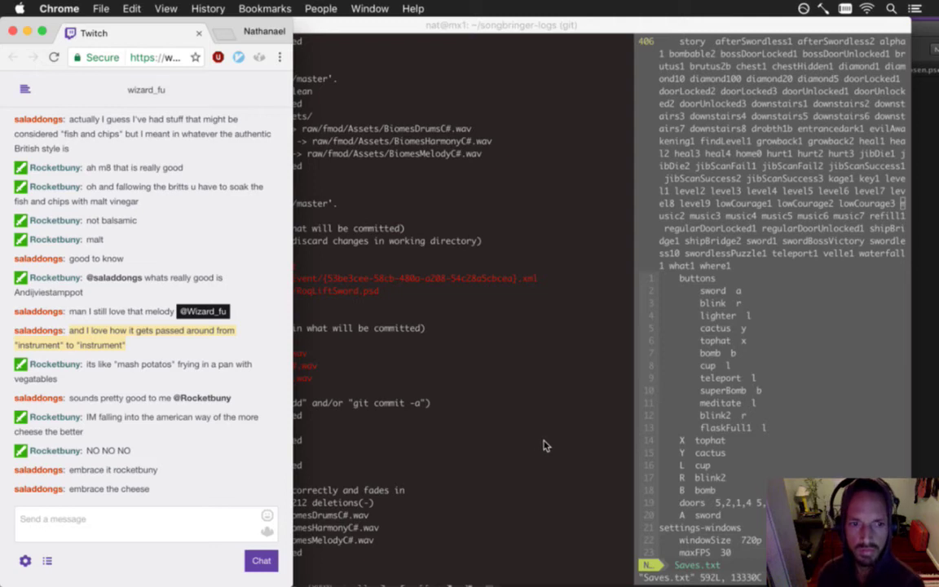
# - Switch to FMOD Studio and open the Overworld1 event in the Event Editor
pyautogui.moveTo(934, 447)
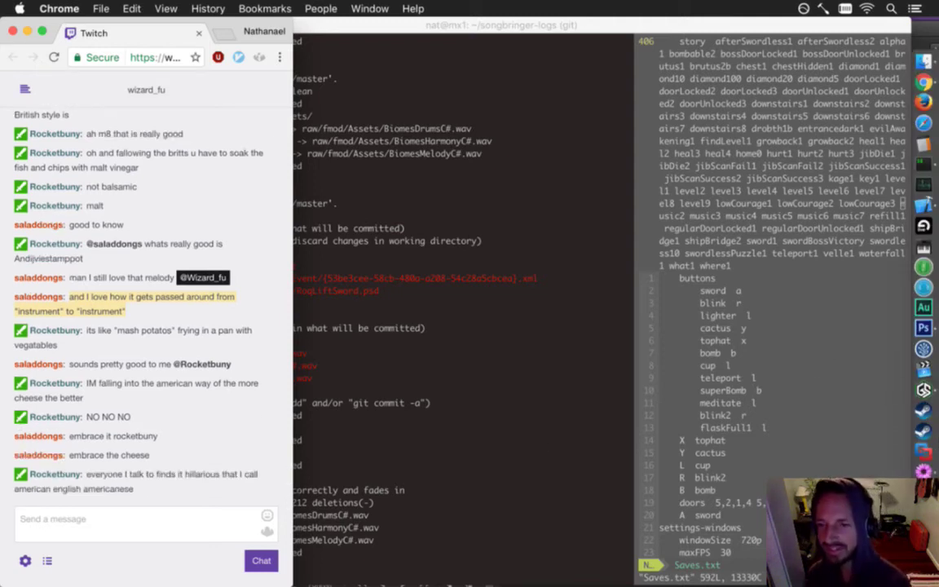
pyautogui.click(924, 328)
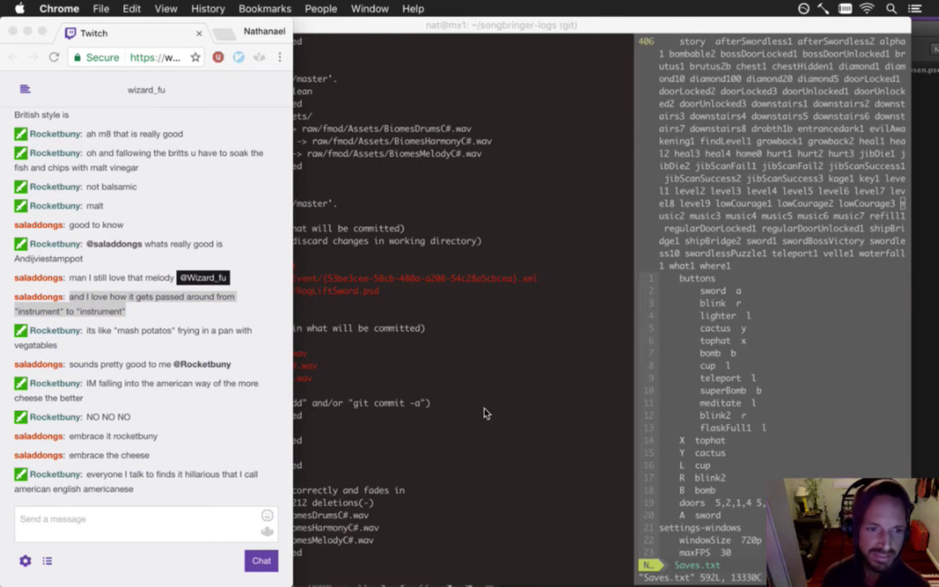
pyautogui.press('super+Tab')
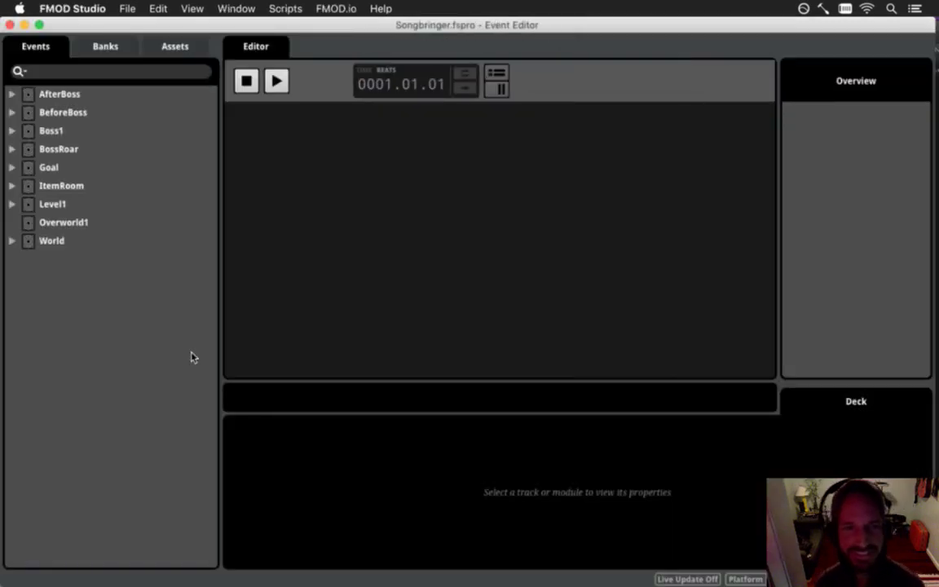
pyautogui.click(92, 224)
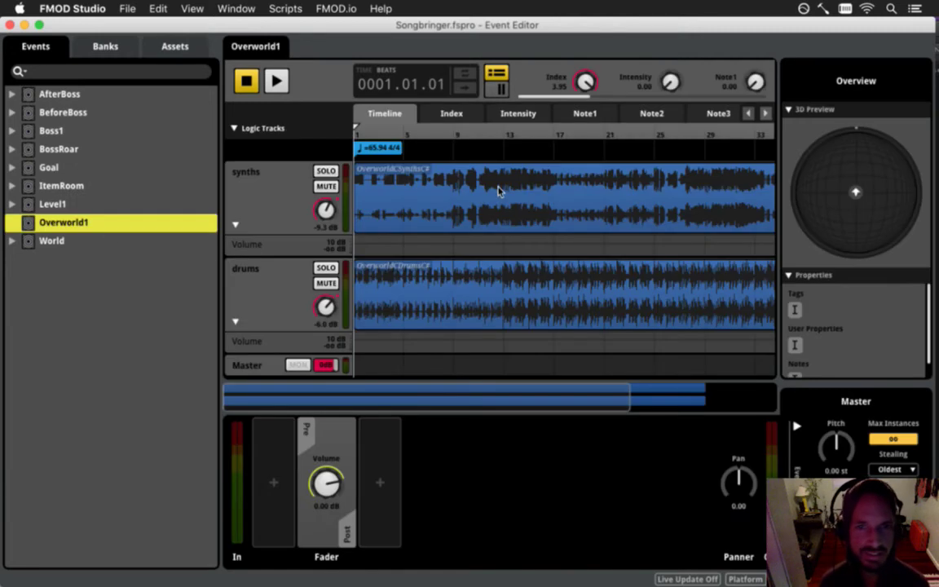
# - Look through the Overworld1 event's parameters up to DrumNote, and hide the overview to widen the timeline editor
pyautogui.click(764, 113)
pyautogui.click(765, 113)
pyautogui.click(765, 113)
pyautogui.click(765, 113)
pyautogui.click(764, 113)
pyautogui.press('Tab')
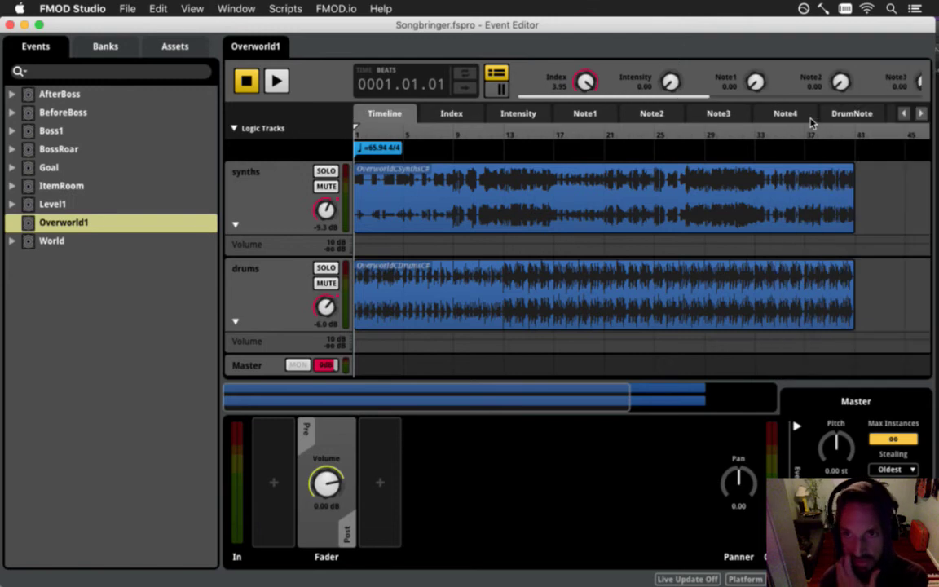
# - Add a parameter named Muffle with a range of 0 to 1 to the Overworld1 event
pyautogui.click(922, 113)
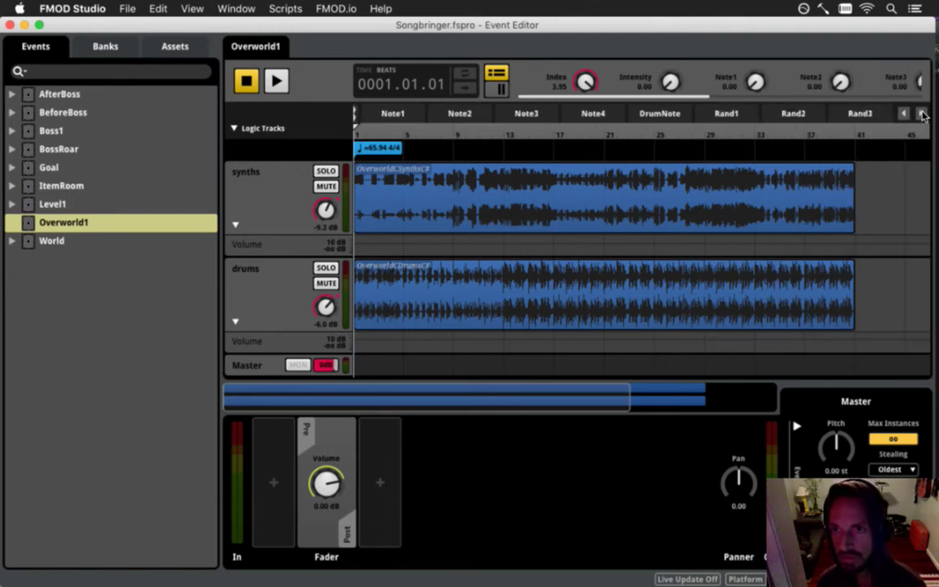
pyautogui.rightClick(792, 114)
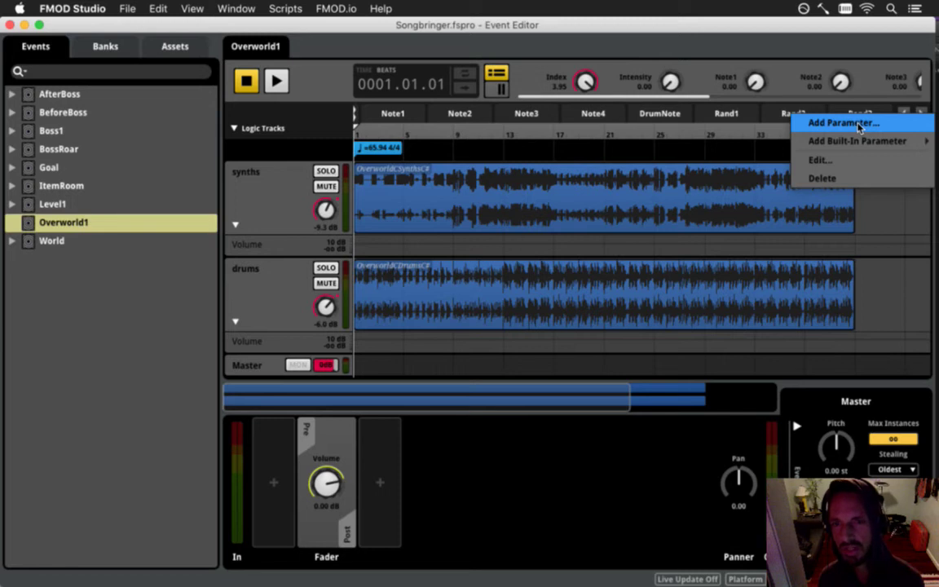
pyautogui.click(856, 129)
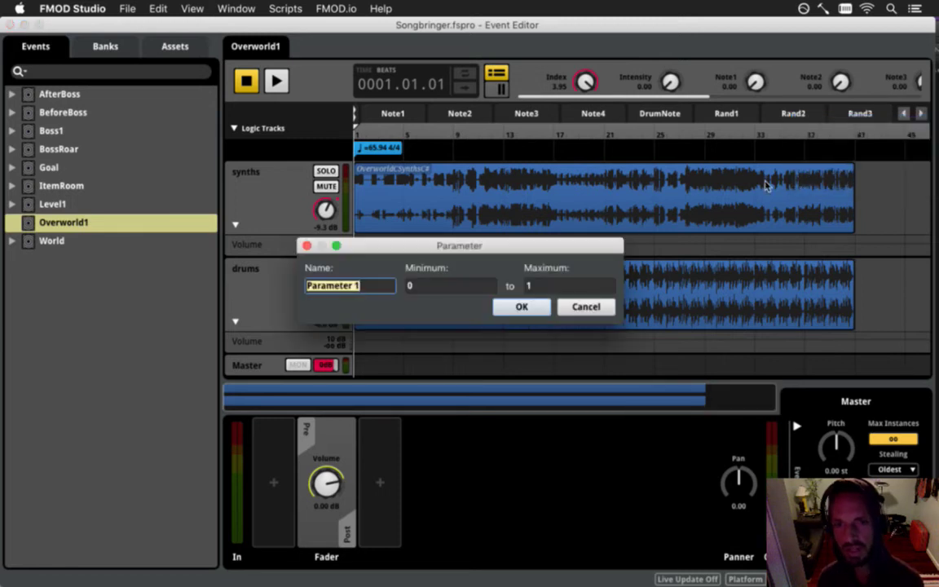
pyautogui.write('Muffle')
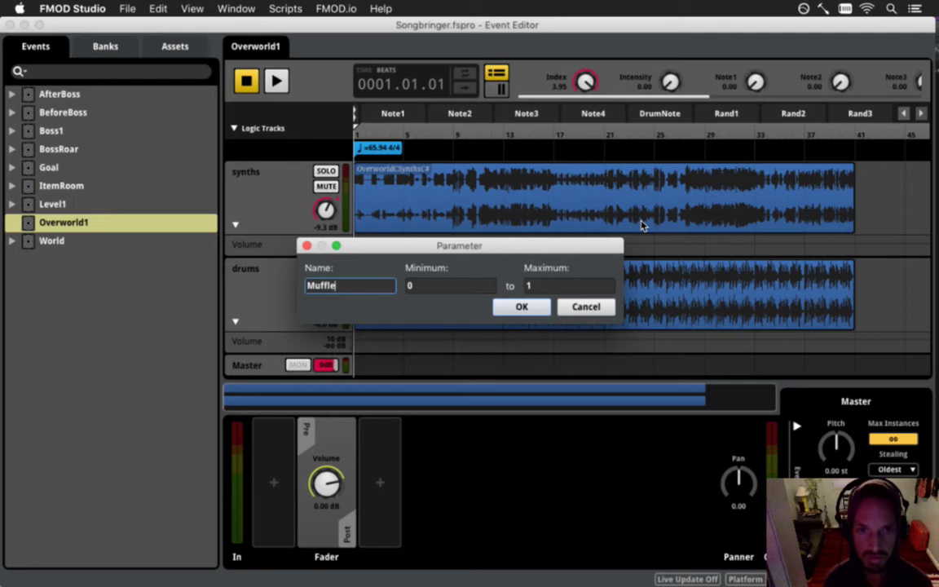
pyautogui.press('Return')
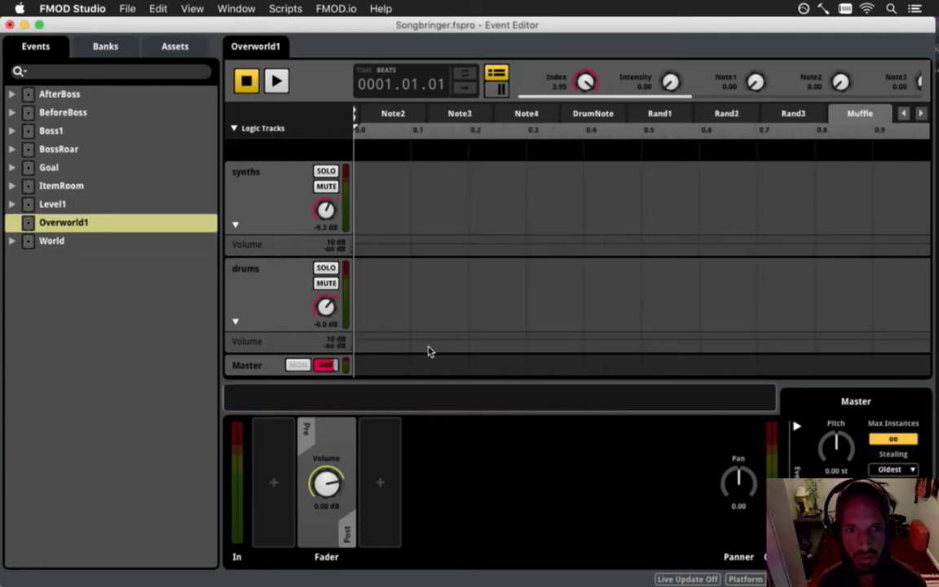
# - Add an FMOD Lowpass Simple effect before the fader on the Overworld1 master track
pyautogui.click(253, 366)
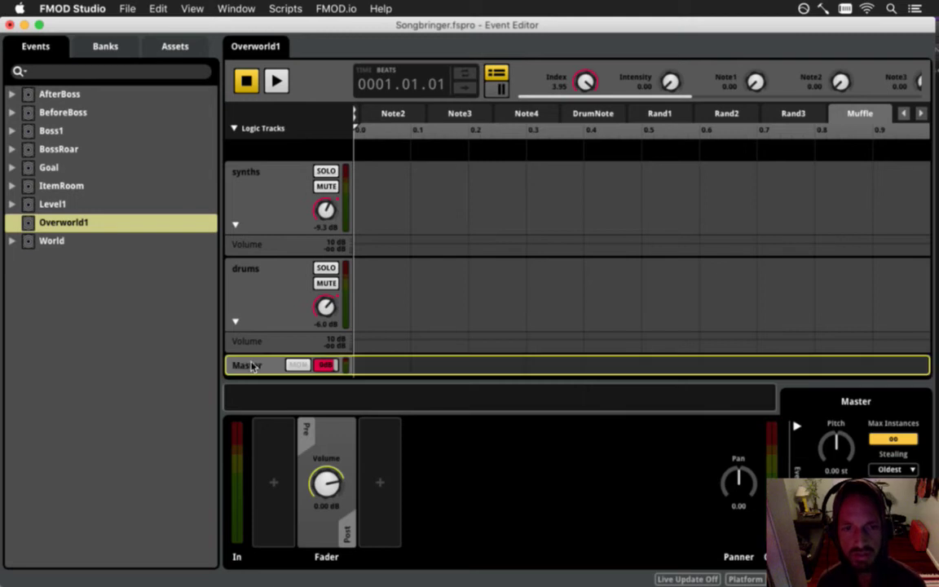
pyautogui.rightClick(273, 481)
pyautogui.moveTo(315, 490)
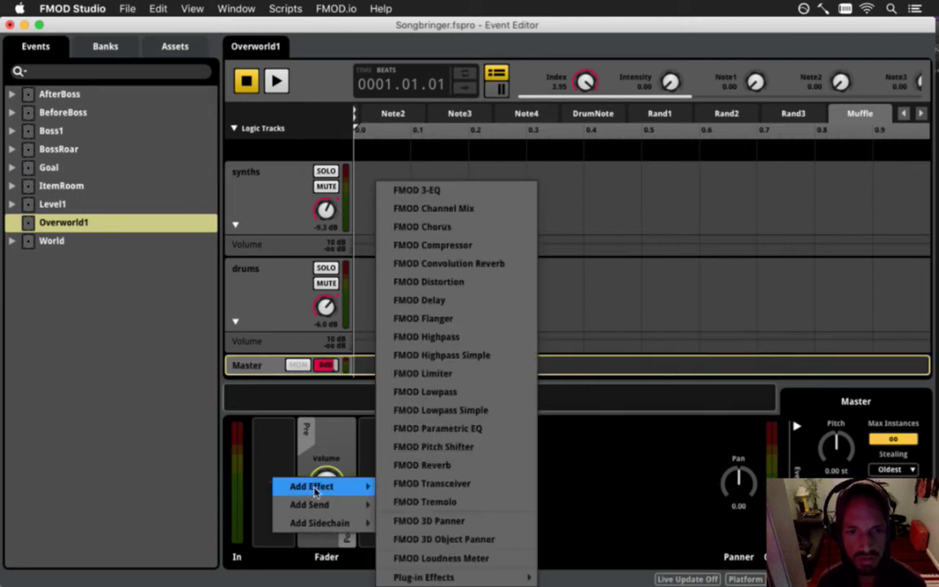
pyautogui.click(477, 410)
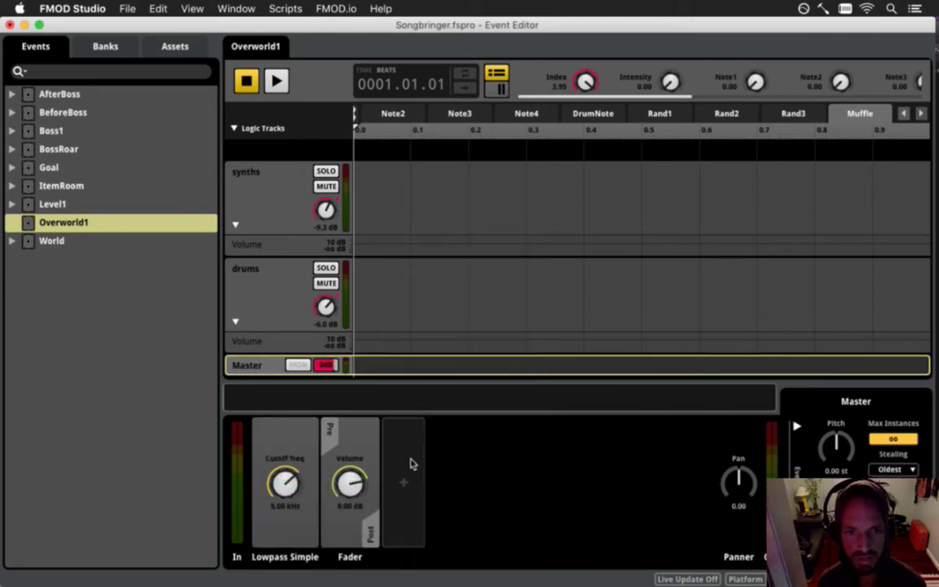
# - Add automation for the Lowpass Simple cutoff frequency on the Muffle parameter and show its full range from 0 to 1
pyautogui.rightClick(280, 489)
pyautogui.click(324, 494)
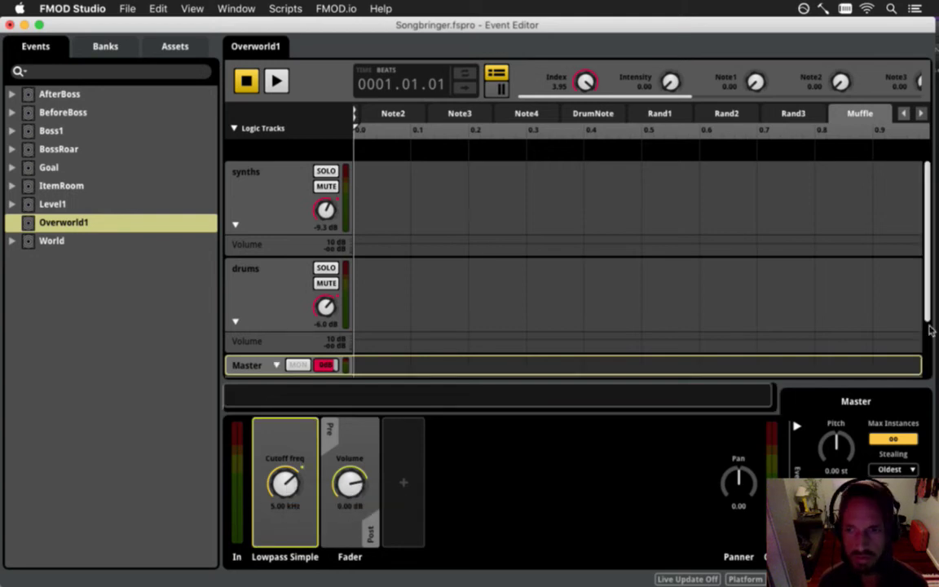
pyautogui.moveTo(927, 304); pyautogui.dragTo(864, 390)
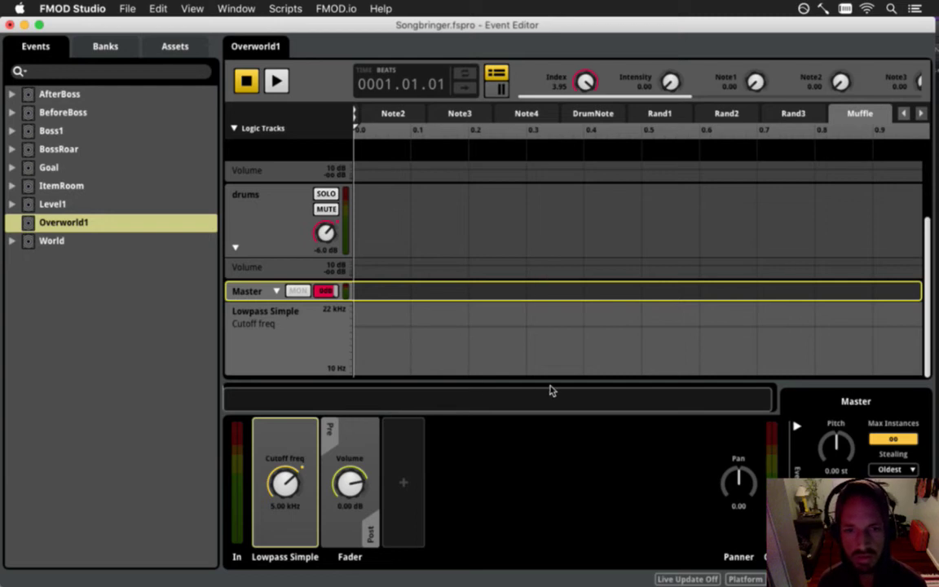
pyautogui.click(773, 399)
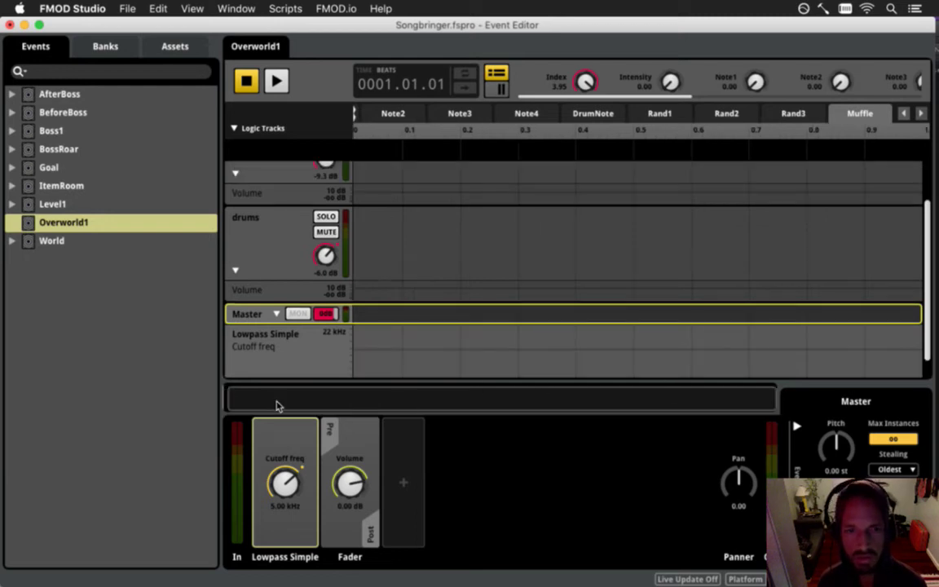
pyautogui.moveTo(229, 404); pyautogui.dragTo(204, 404)
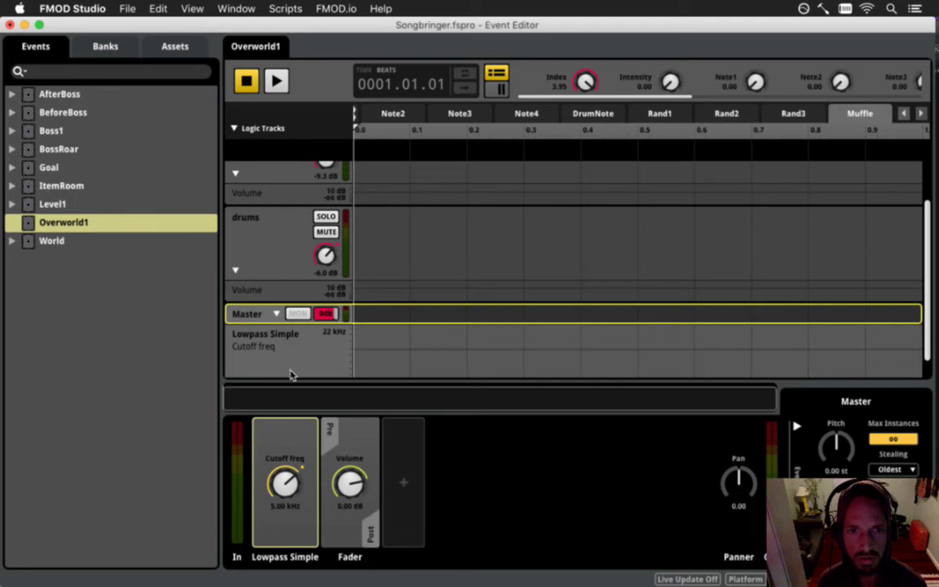
# - Place an automation point near the start of the cutoff frequency curve and raise it to 22 kHz
pyautogui.click(361, 343)
pyautogui.click(359, 351)
pyautogui.moveTo(359, 350); pyautogui.dragTo(342, 326)
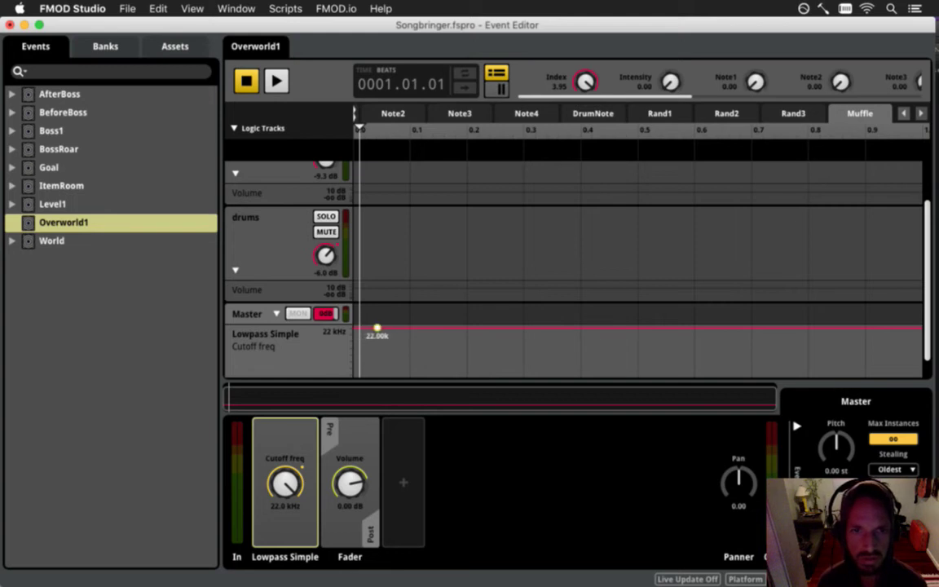
pyautogui.click(380, 328)
# - Narrow the editor window, add a cutoff point of about 460 Hz at the Muffle range's end, and save the project
pyautogui.moveTo(3, 205); pyautogui.dragTo(134, 205)
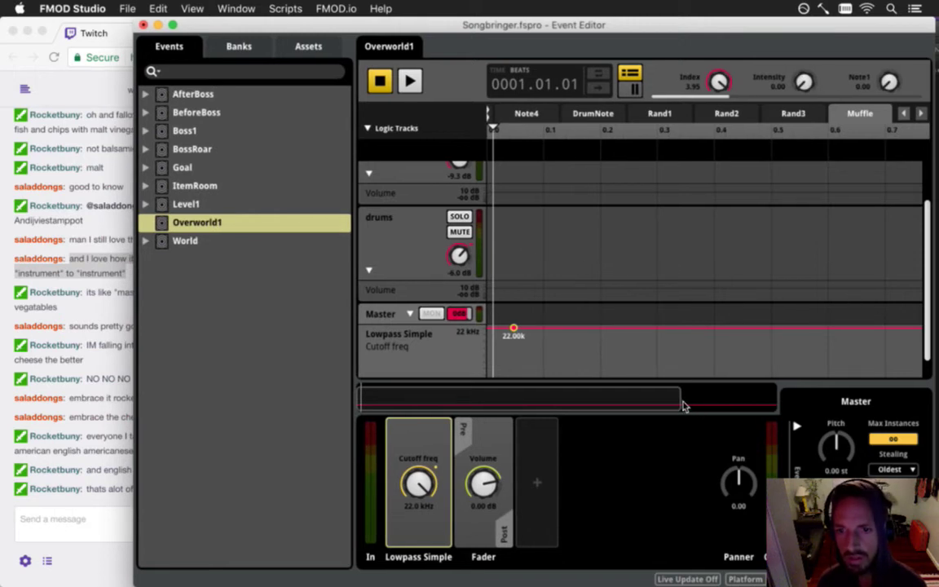
pyautogui.moveTo(681, 405); pyautogui.dragTo(782, 396)
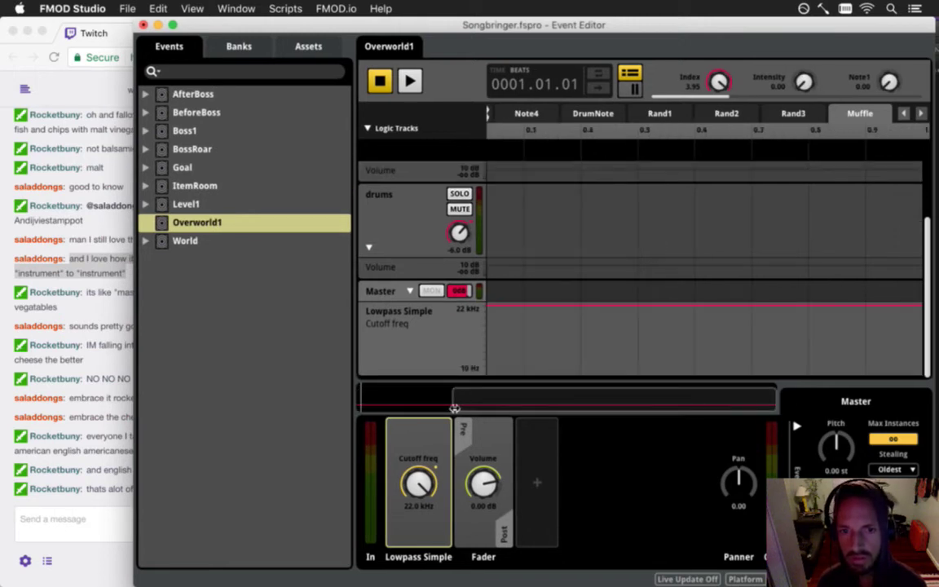
pyautogui.click(912, 306)
pyautogui.moveTo(912, 306); pyautogui.dragTo(930, 361)
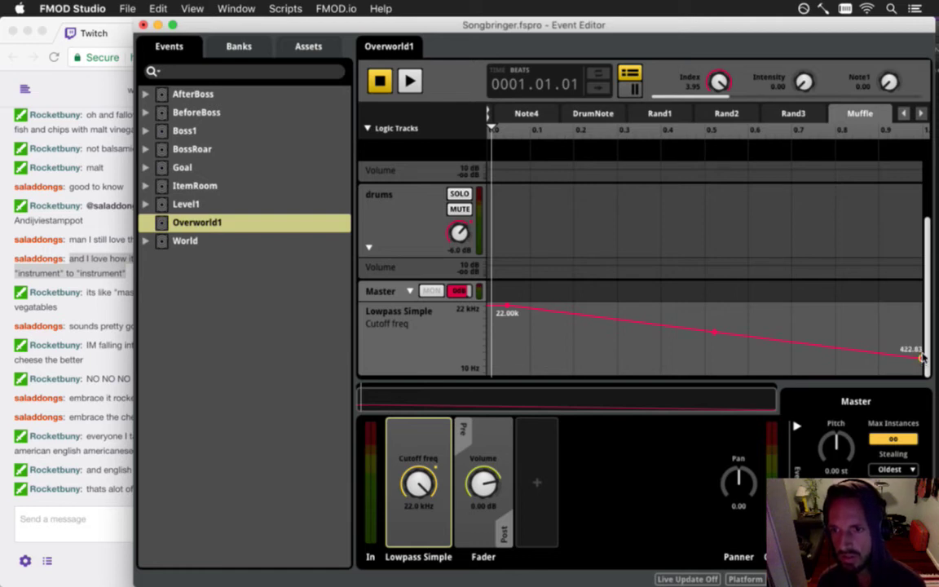
pyautogui.moveTo(922, 359); pyautogui.dragTo(922, 358)
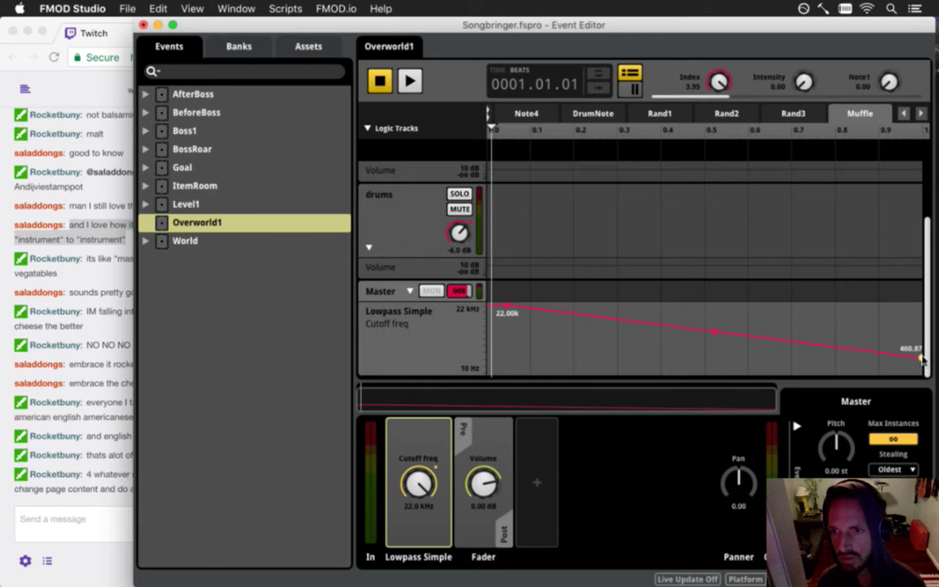
pyautogui.press('super+s')
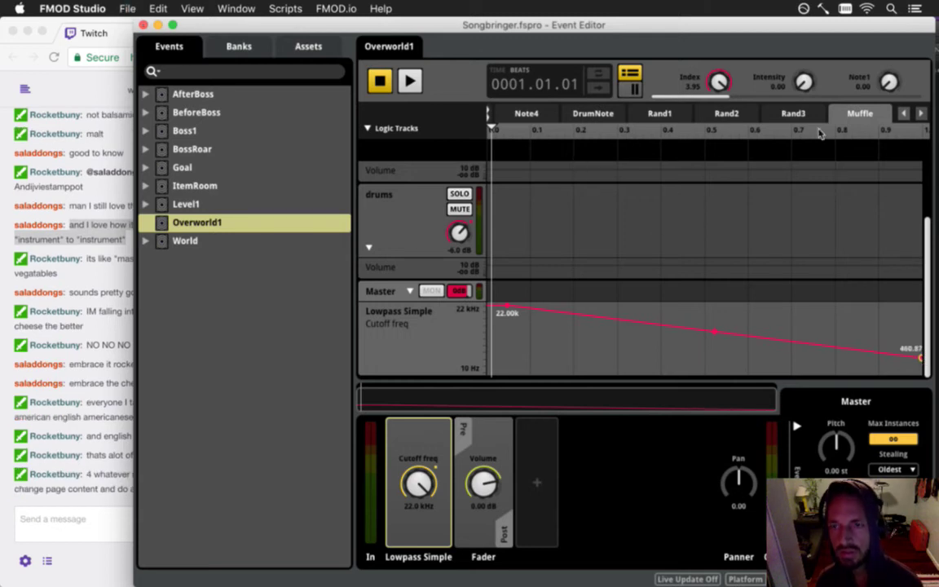
# - Play the Overworld1 timeline and audition the Muffle parameter at 1.00 and back at 0.00, then stop playback
pyautogui.click(902, 114)
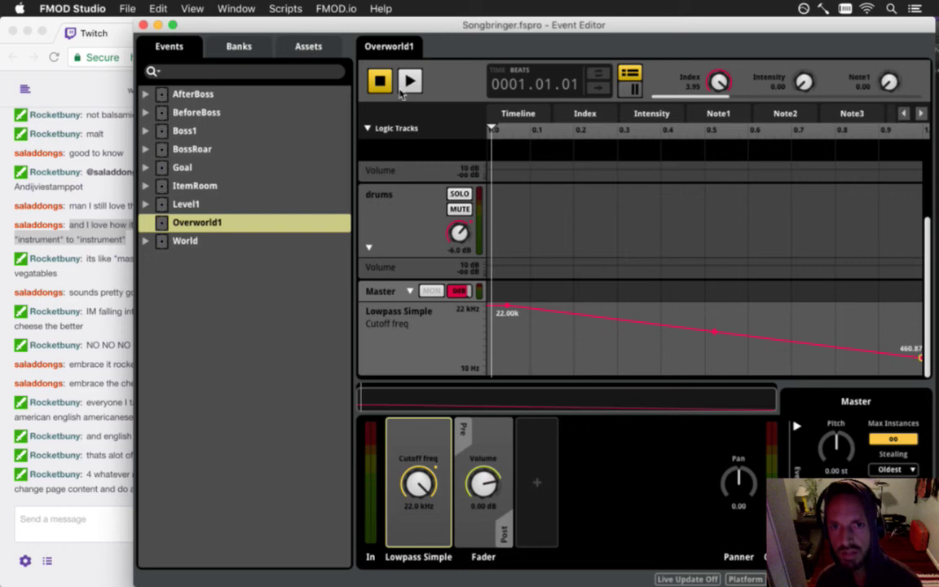
pyautogui.click(506, 112)
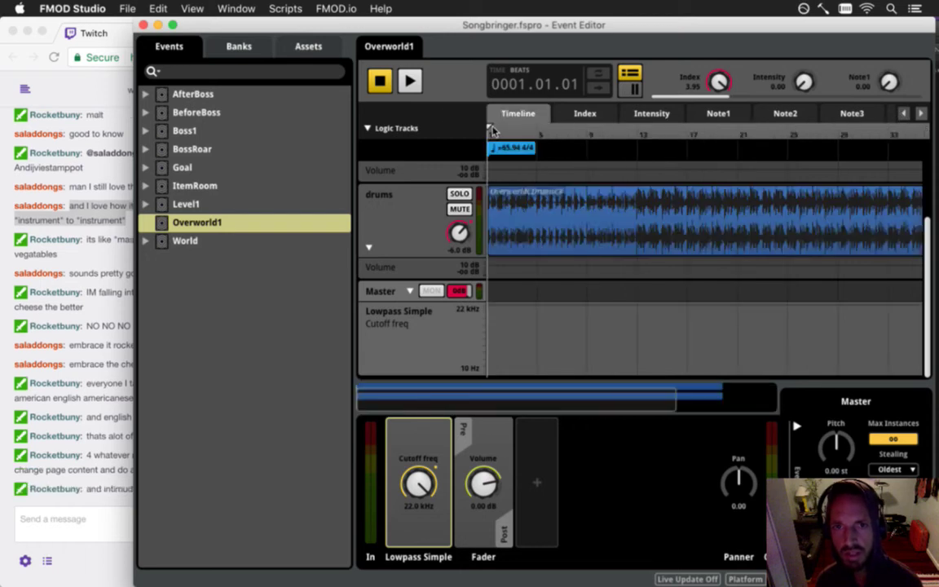
pyautogui.click(410, 80)
pyautogui.moveTo(718, 97); pyautogui.dragTo(904, 7)
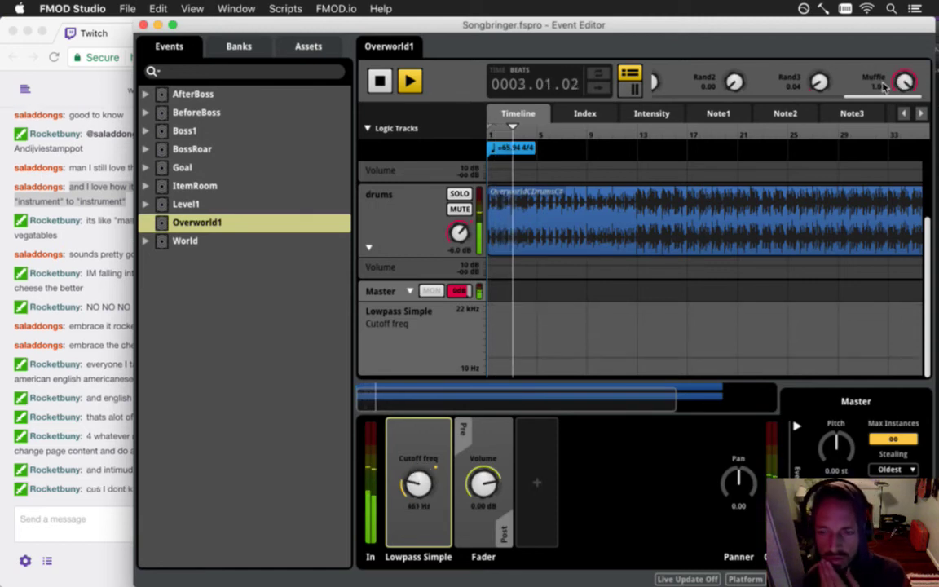
pyautogui.moveTo(913, 81); pyautogui.dragTo(912, 161)
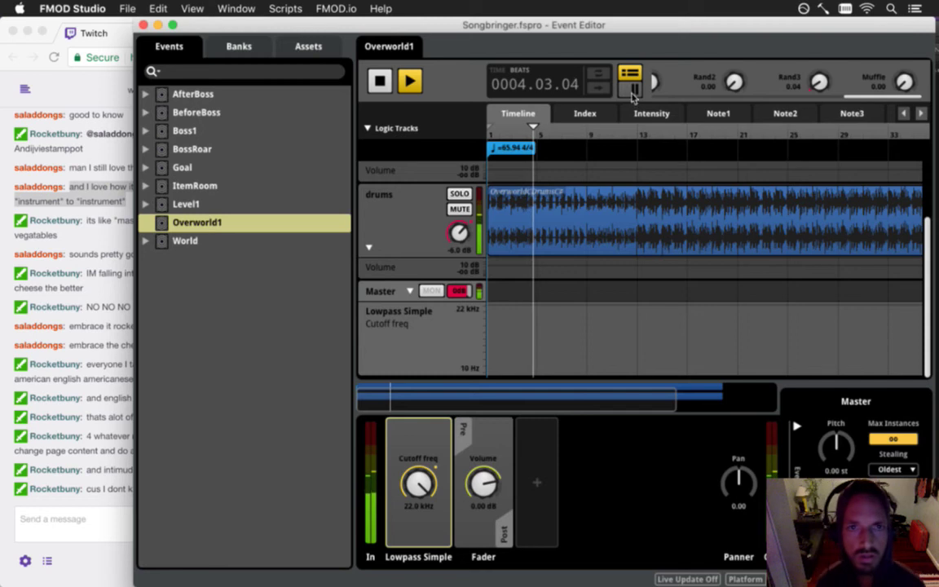
pyautogui.click(379, 80)
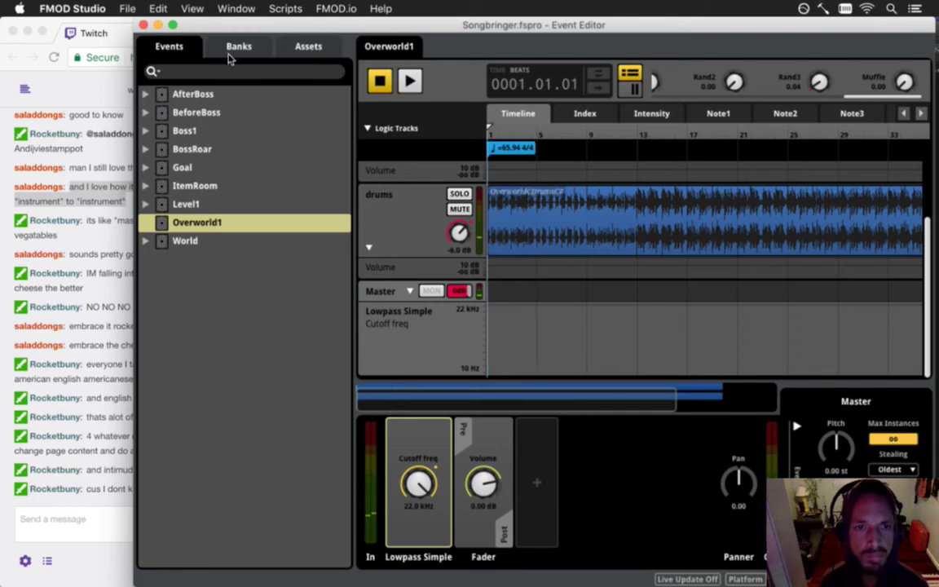
# - Build the Songbringer project's banks for Desktop
pyautogui.click(127, 8)
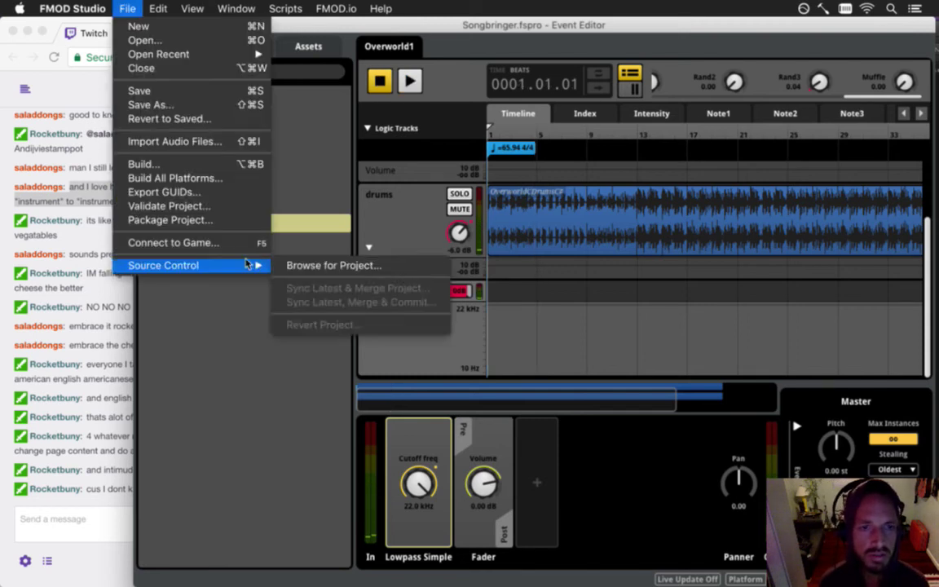
pyautogui.click(196, 166)
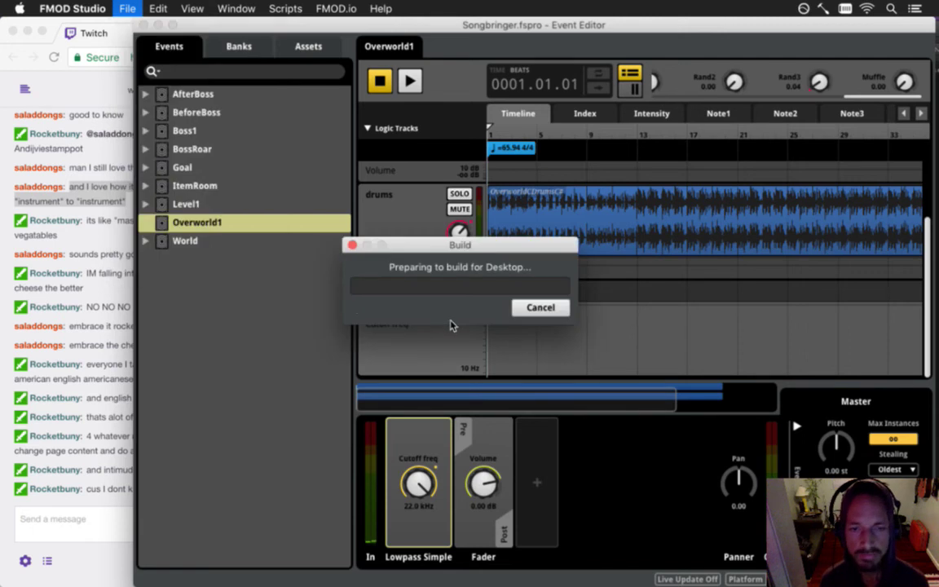
# - Switch to the Twitch chat in Chrome and highlight the messages about "englishes" and "420 BLAZIN" while reading
pyautogui.click(97, 456)
pyautogui.moveTo(103, 398); pyautogui.dragTo(169, 400)
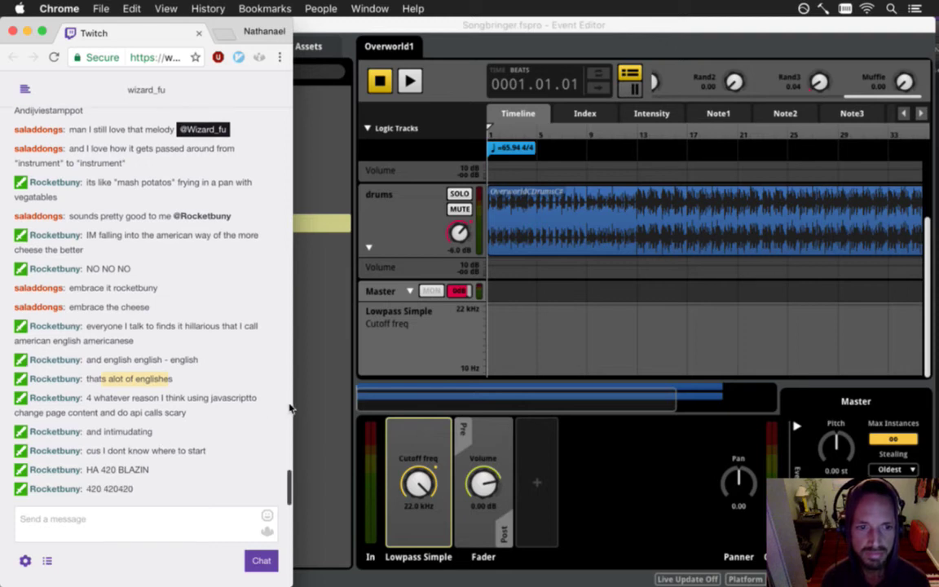
pyautogui.click(102, 473)
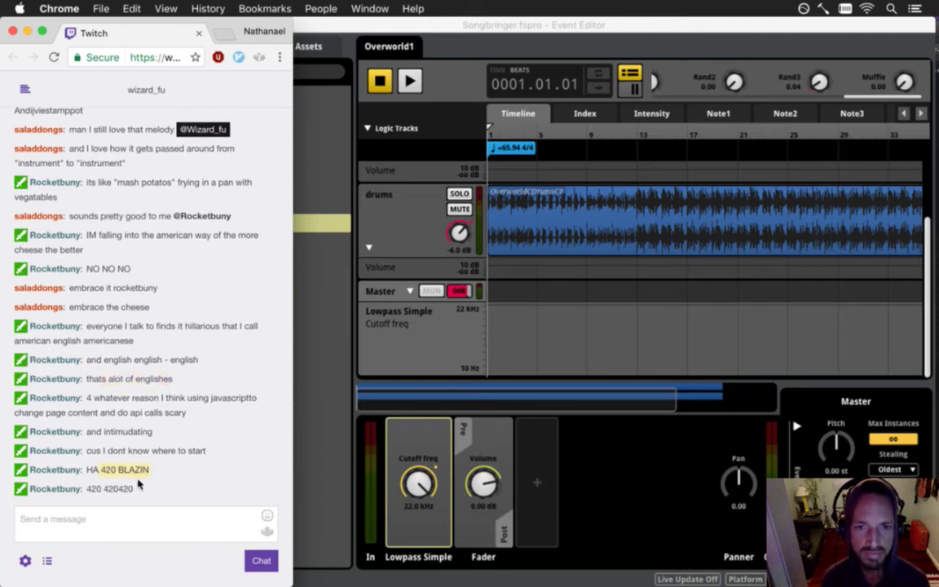
pyautogui.moveTo(137, 490); pyautogui.dragTo(155, 496)
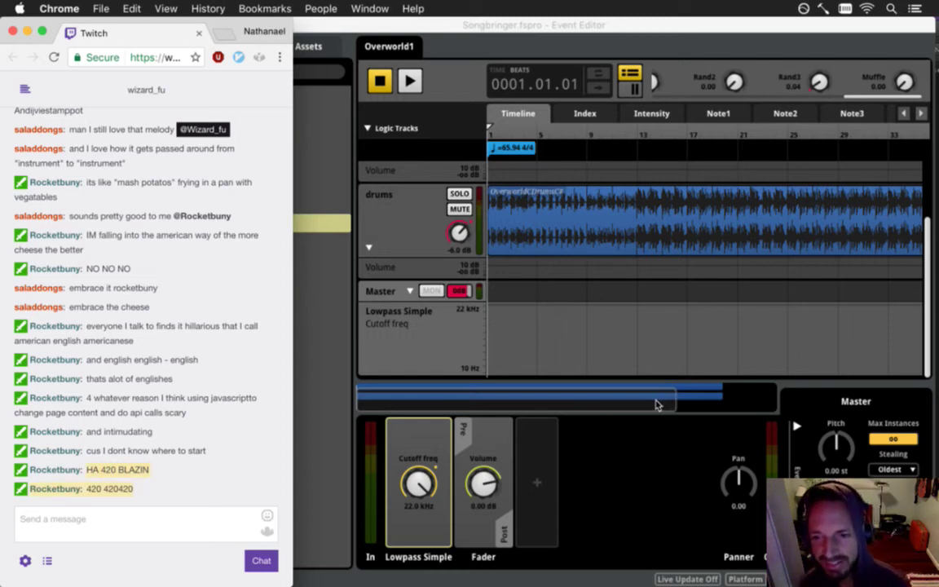
# - Return to FMOD Studio, save the Songbringer project, and hide the application
pyautogui.click(322, 222)
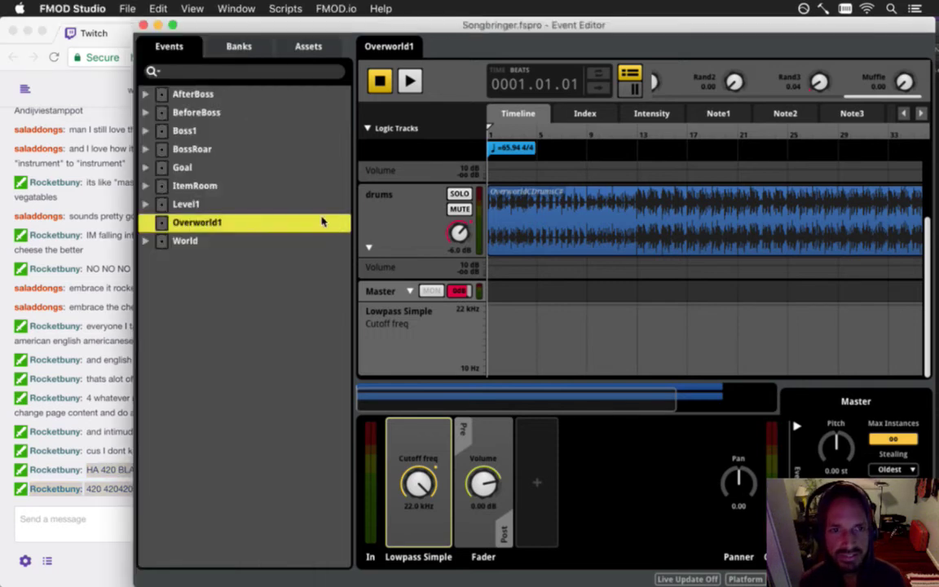
pyautogui.press('super+s')
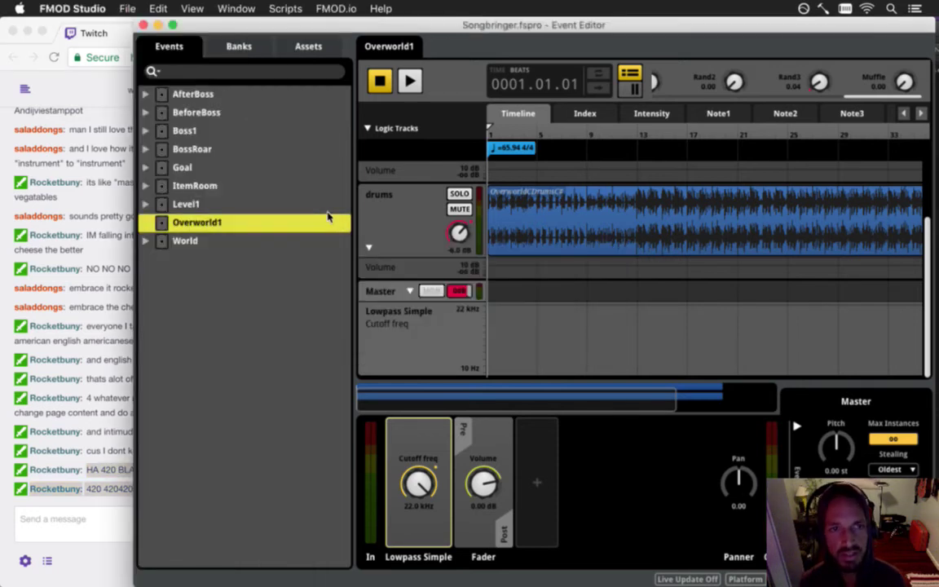
pyautogui.press('super+h')
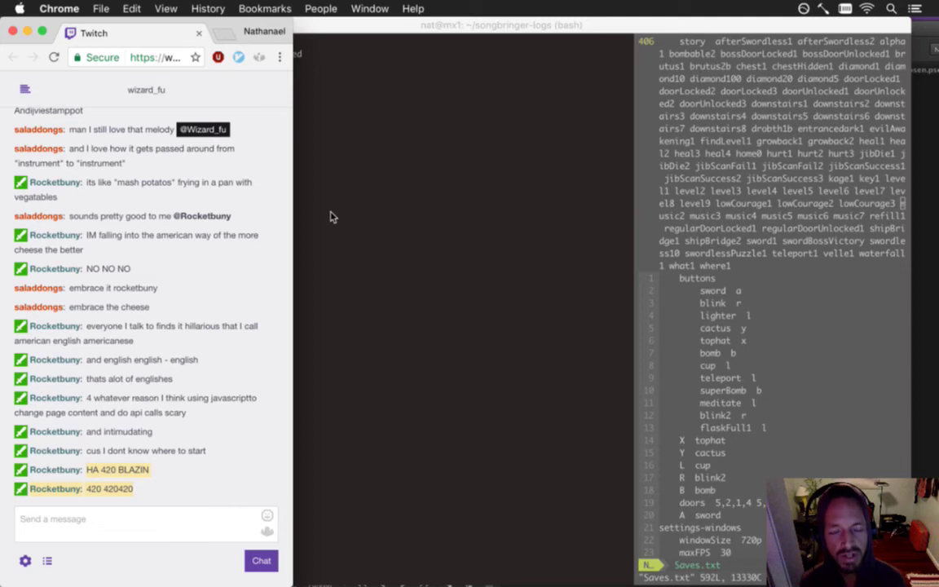
# - Switch to iTerm2 and check the Songbringer repository's git status with gs
pyautogui.click(430, 295)
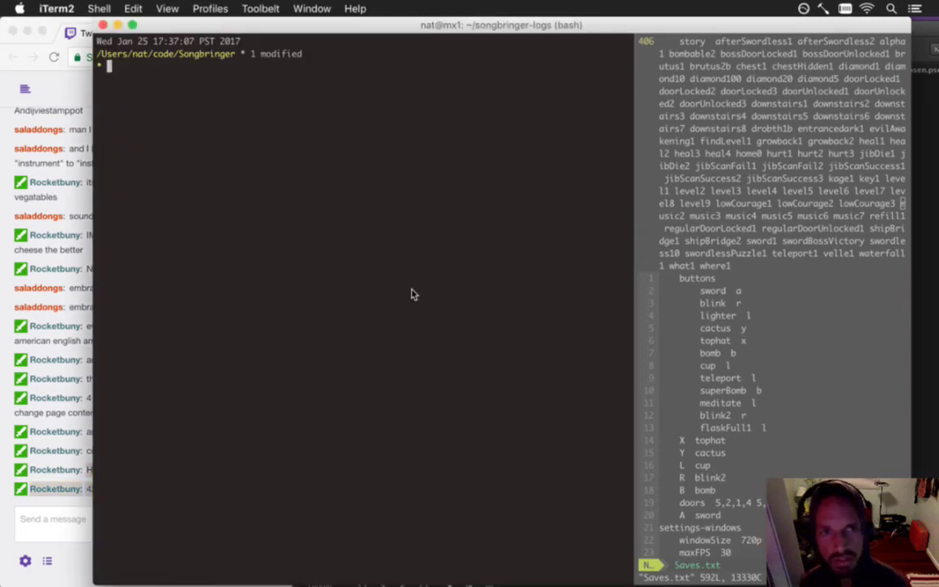
pyautogui.write('gs')
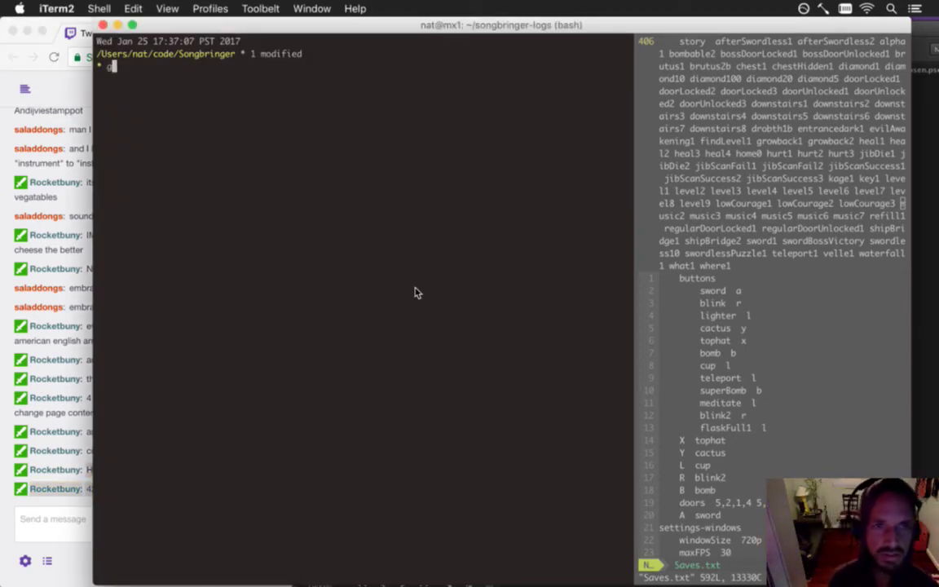
pyautogui.press('Return')
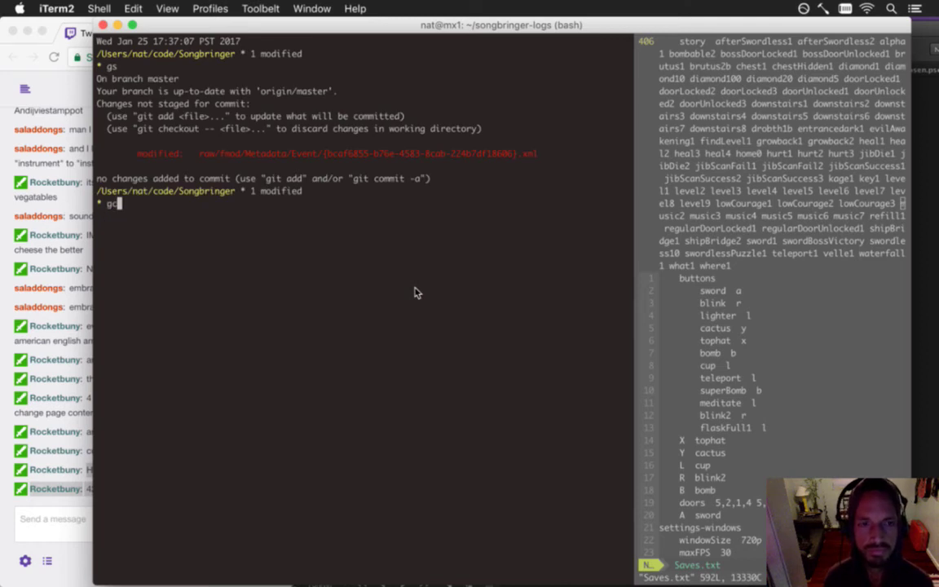
# - Commit the modified FMOD event metadata using gc with the message ".", and push it with gp
pyautogui.write('gc')
pyautogui.press('Return')
pyautogui.write('.')
pyautogui.press('Escape')
pyautogui.write(':wq')
pyautogui.press('Return')
pyautogui.write('gp')
pyautogui.press('Return')
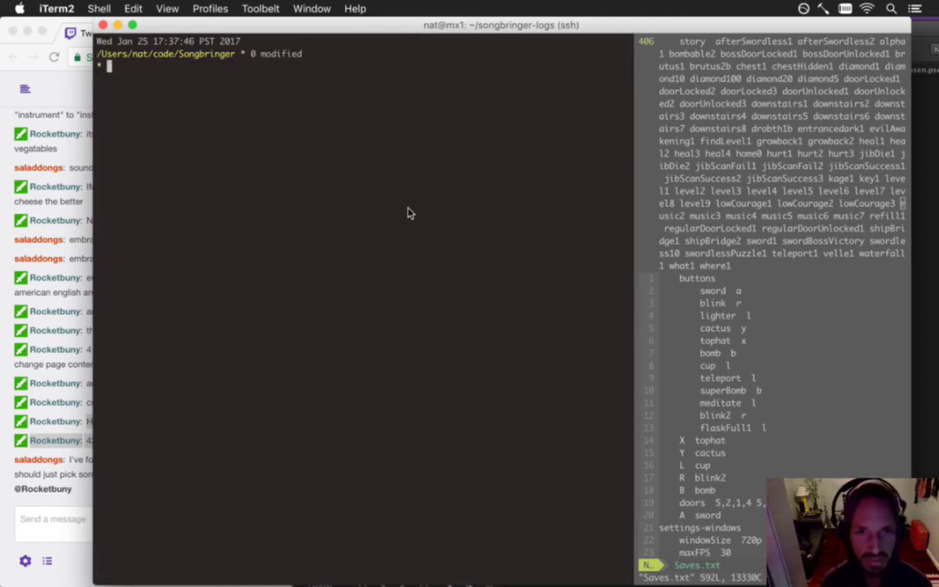
pyautogui.press('super+Tab')
pyautogui.press('Tab')
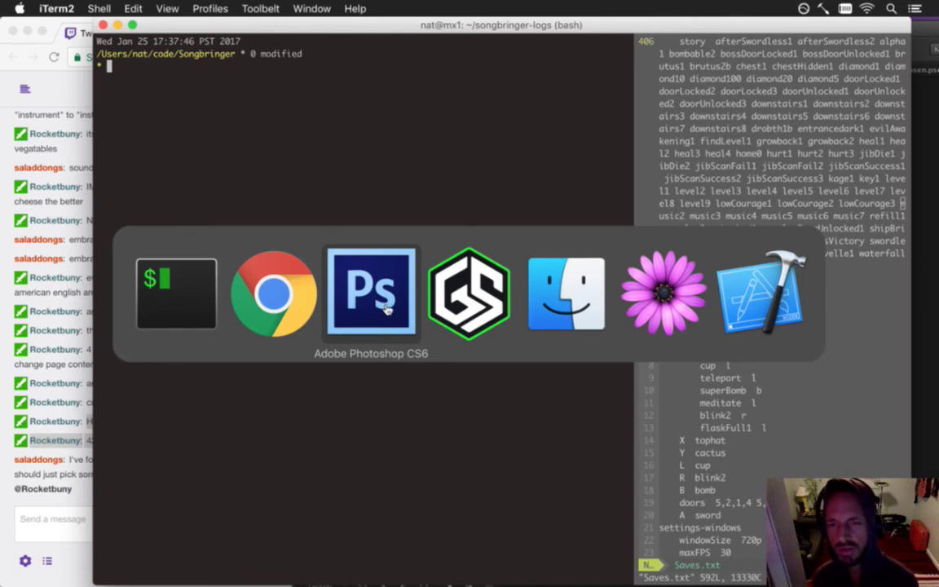
pyautogui.click(391, 306)
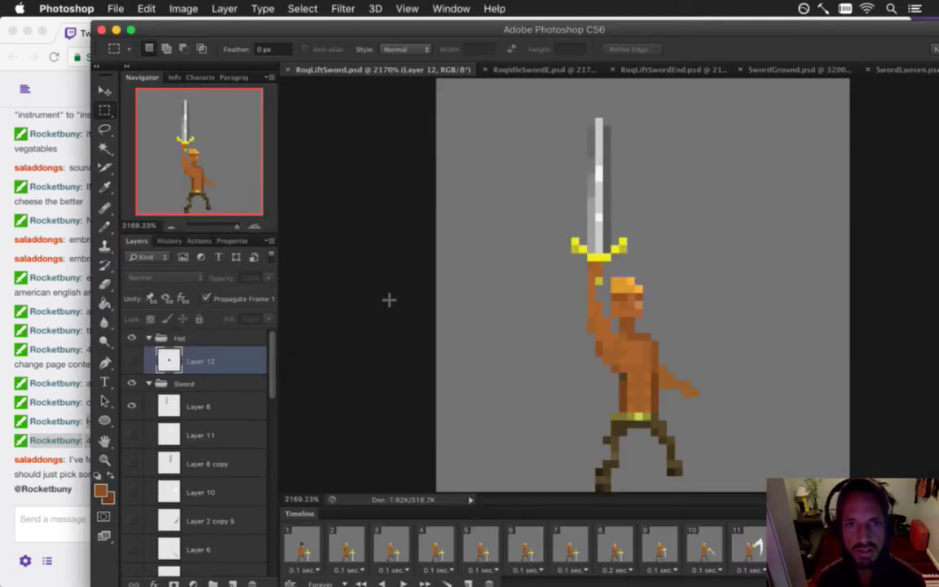
pyautogui.press('super+Tab')
pyautogui.click(308, 322)
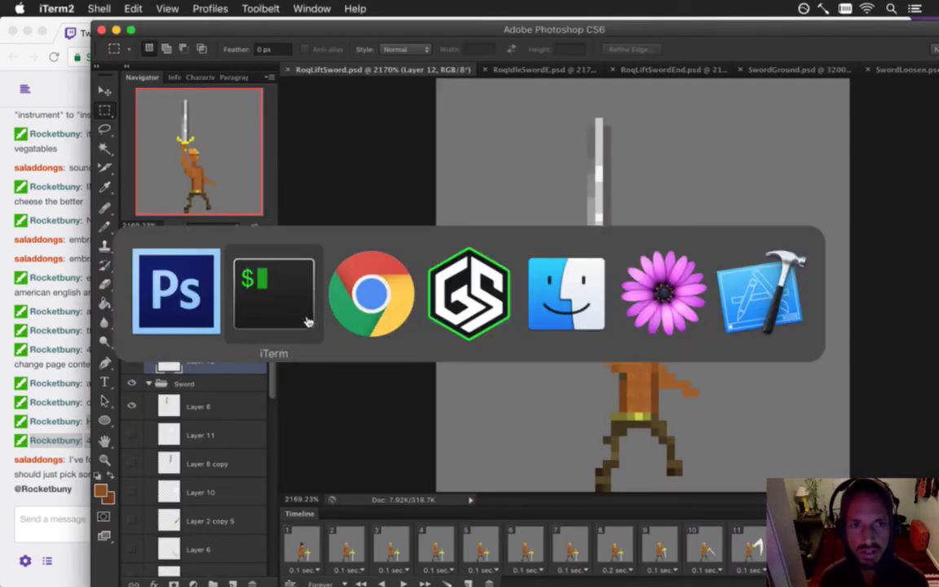
pyautogui.write('ls -alt')
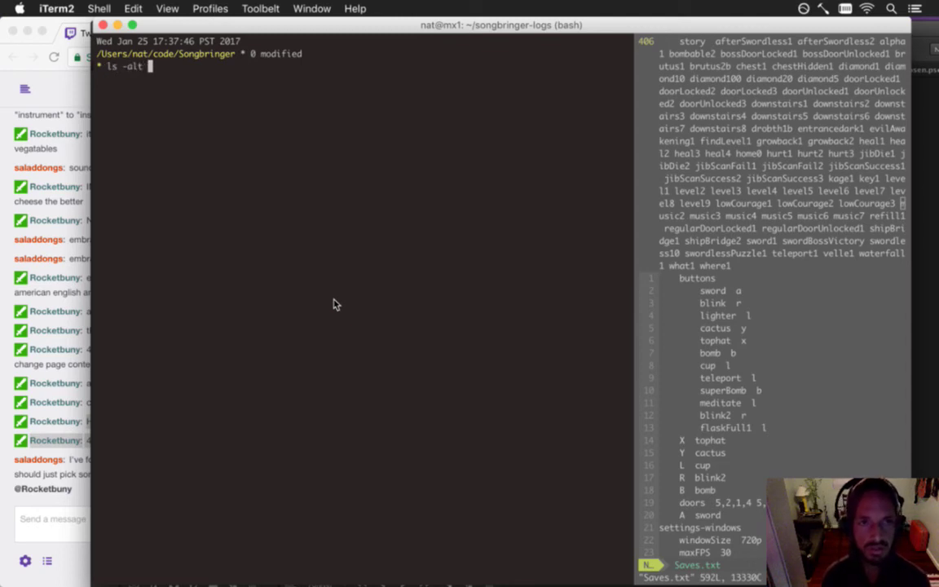
# - Switch to Photoshop's RoqLiftSword.psd animation, checking the Twitch chat in Chrome briefly before returning to it
pyautogui.press('super+Tab')
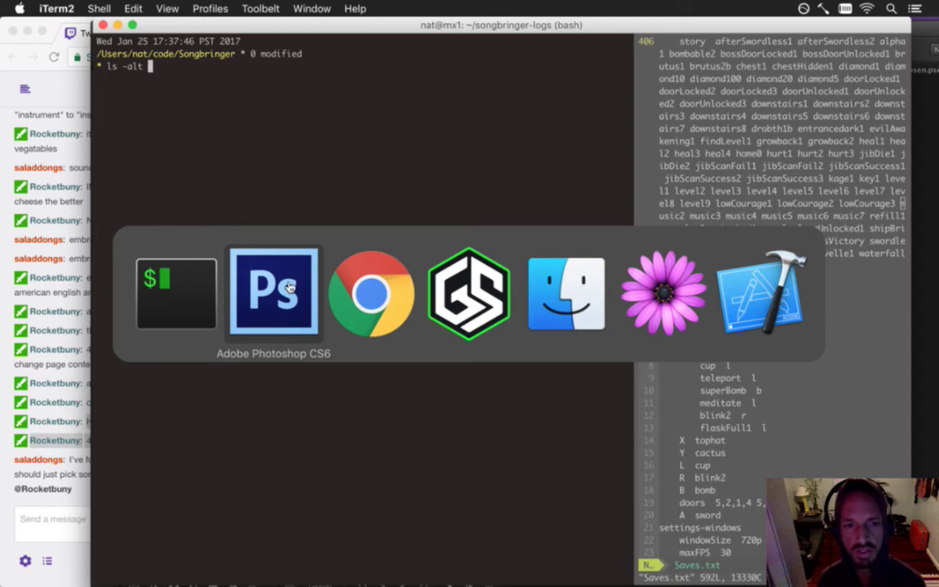
pyautogui.click(259, 256)
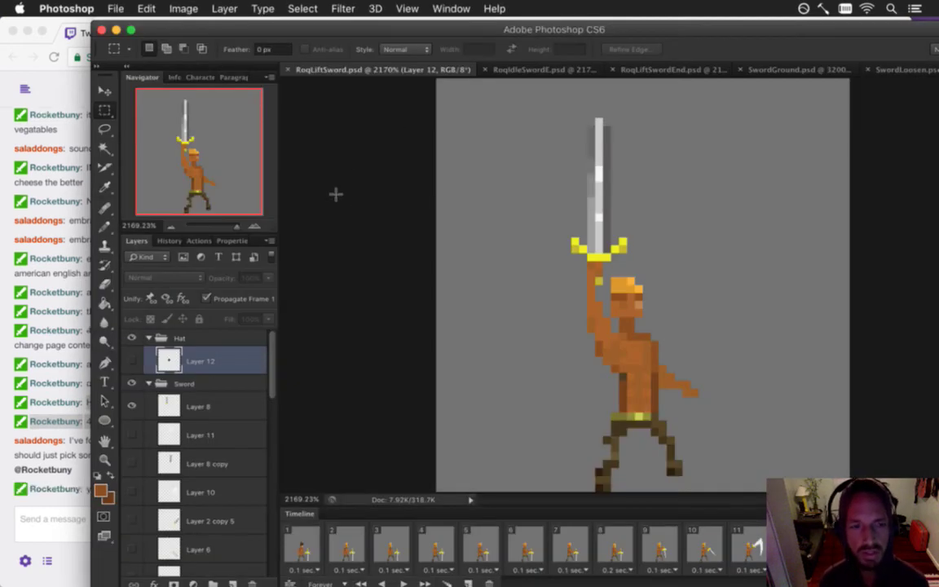
pyautogui.click(54, 461)
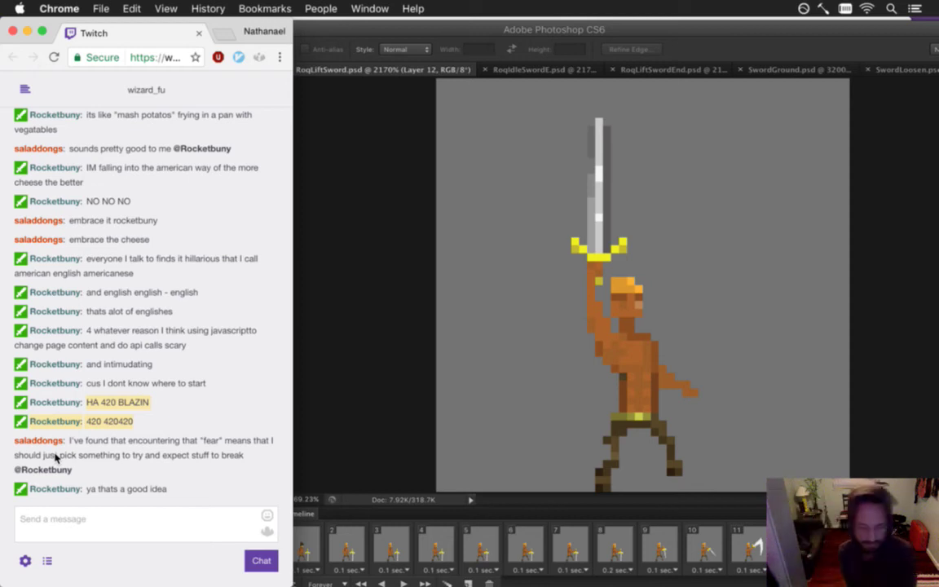
pyautogui.click(351, 356)
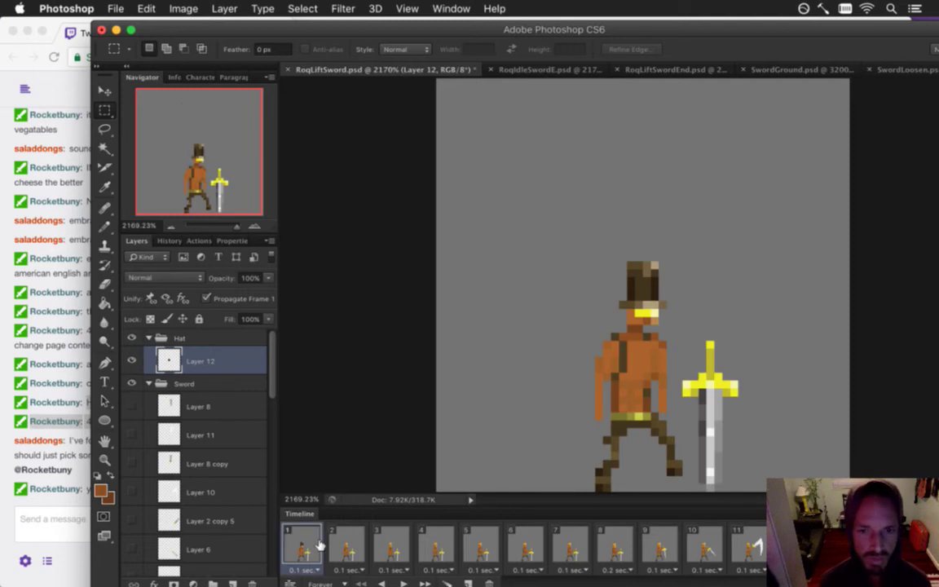
# - Show the hat's Layer 12 on frame 2, turn off Propagate Frame 1, and save RoqLiftSword.psd
pyautogui.click(351, 545)
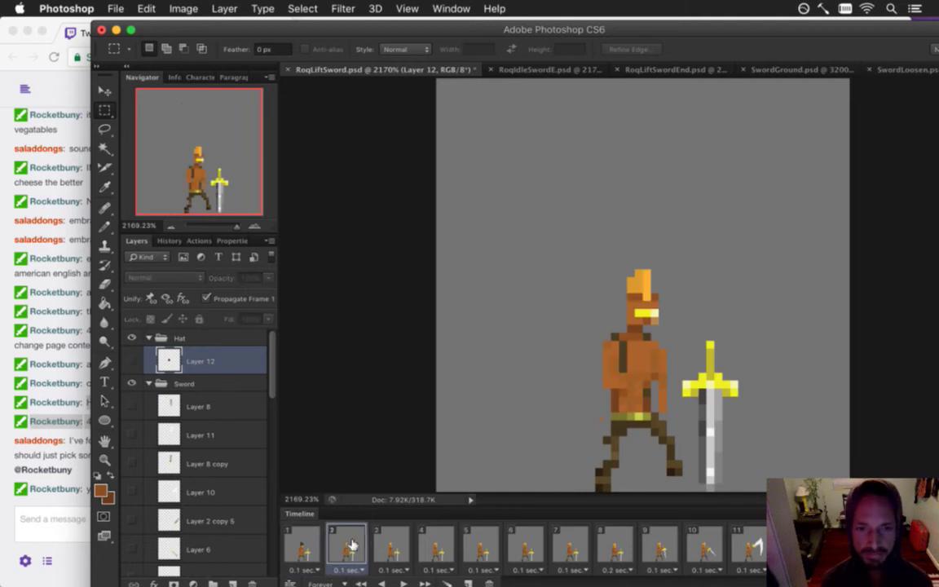
pyautogui.click(312, 543)
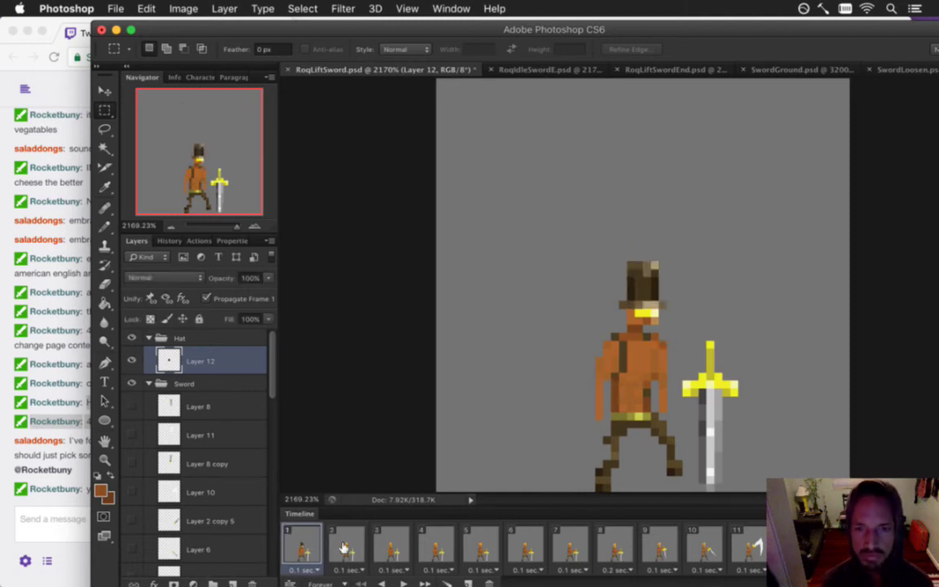
pyautogui.click(343, 547)
pyautogui.click(131, 360)
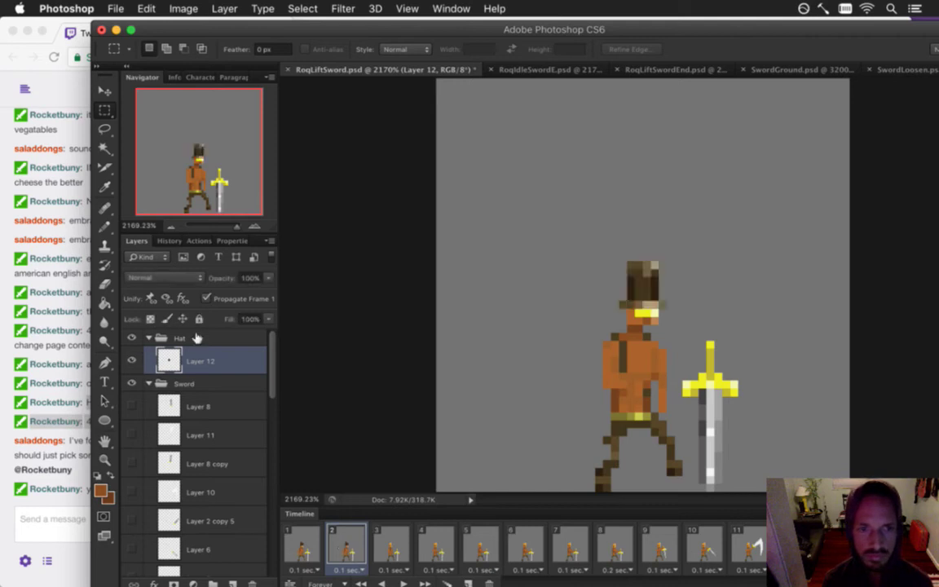
pyautogui.click(206, 300)
pyautogui.press('super+s')
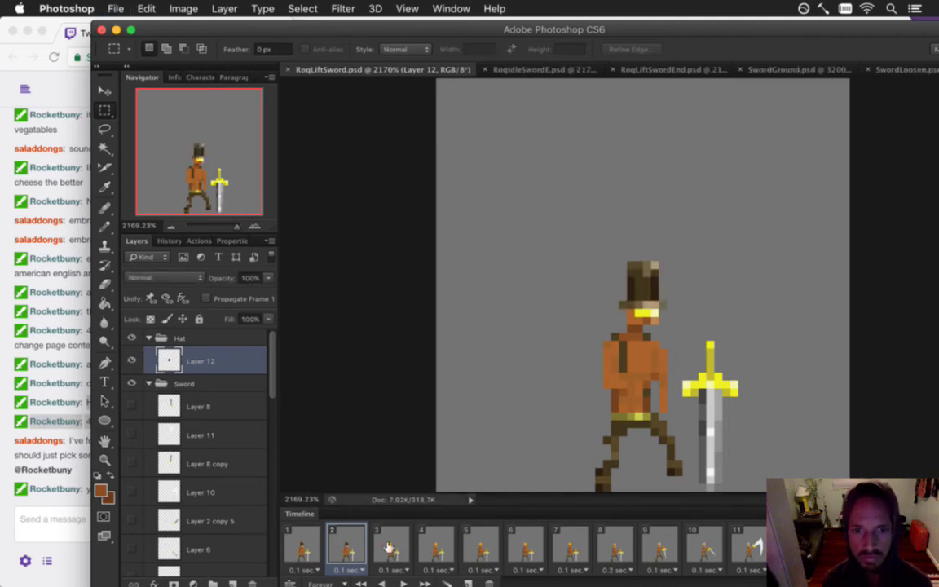
# - Compare frames 2 and 3, then show the hat's Layer 12 on frame 3 with the Move tool active
pyautogui.click(391, 544)
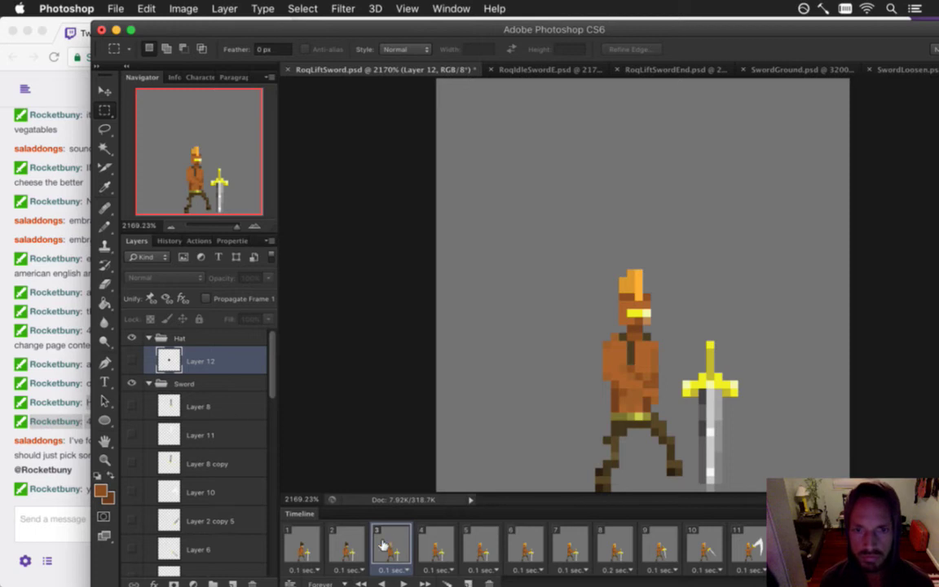
pyautogui.click(347, 543)
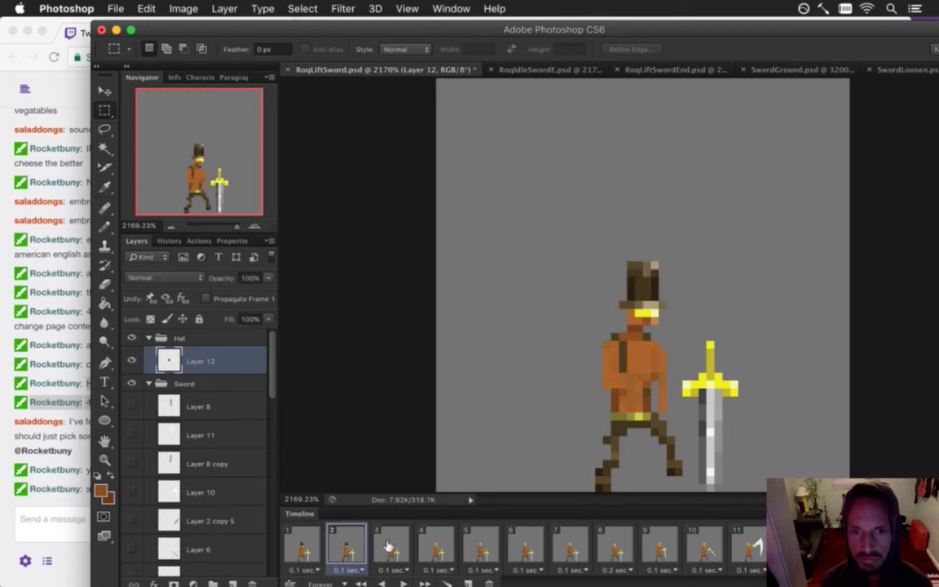
pyautogui.click(391, 544)
pyautogui.click(132, 360)
pyautogui.press('v')
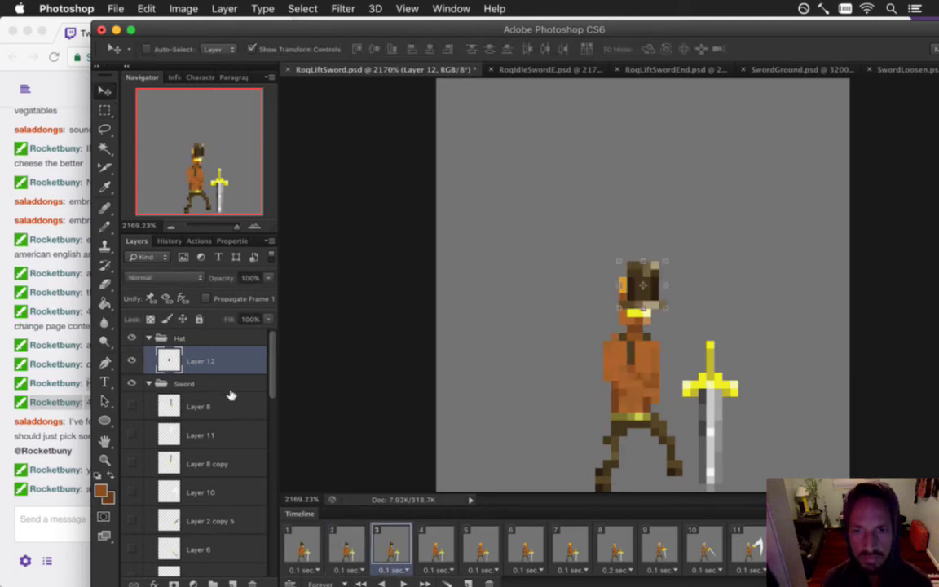
# - On frame 4, show and duplicate the hat's Layer 12, hide the original, and move the copy one pixel left
pyautogui.click(436, 544)
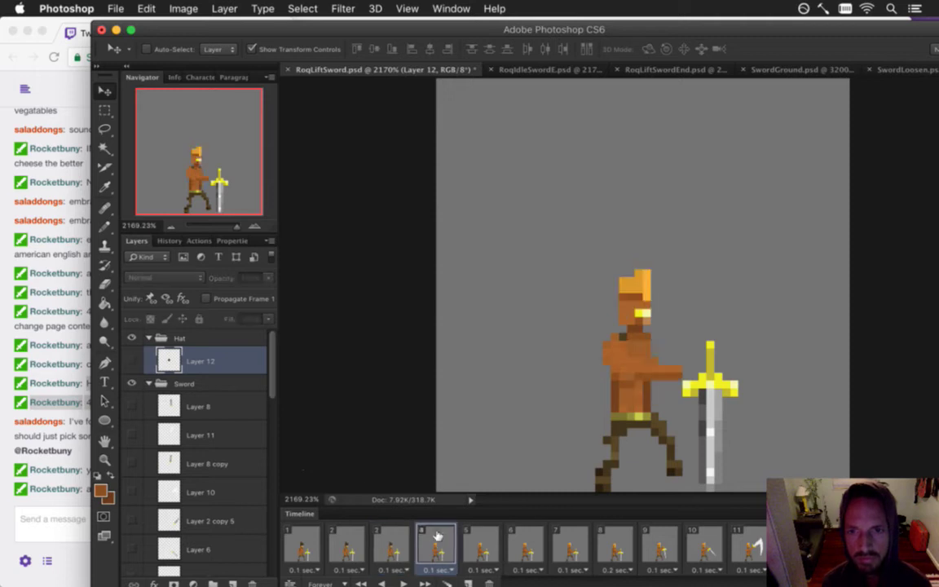
pyautogui.click(131, 360)
pyautogui.press('super+j')
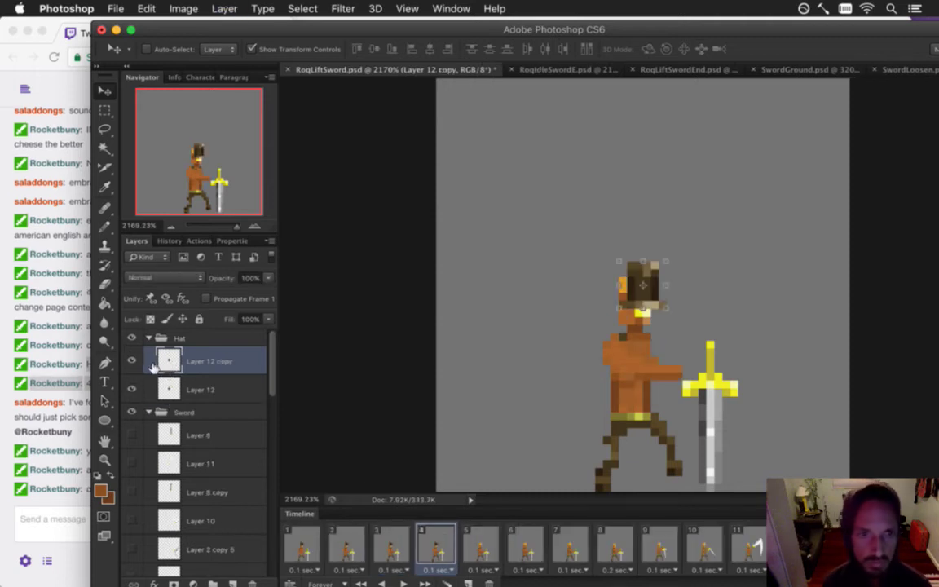
pyautogui.click(130, 389)
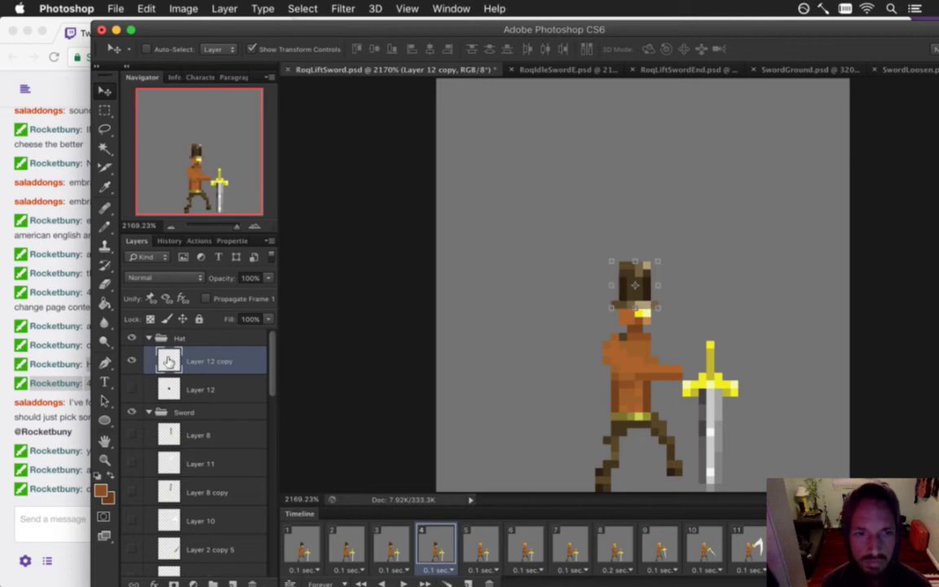
# - Recolour the light highlight pixels of the frame 4 hat on Layer 12 copy with sampled browns using the Pencil
pyautogui.press('m')
pyautogui.click(638, 265)
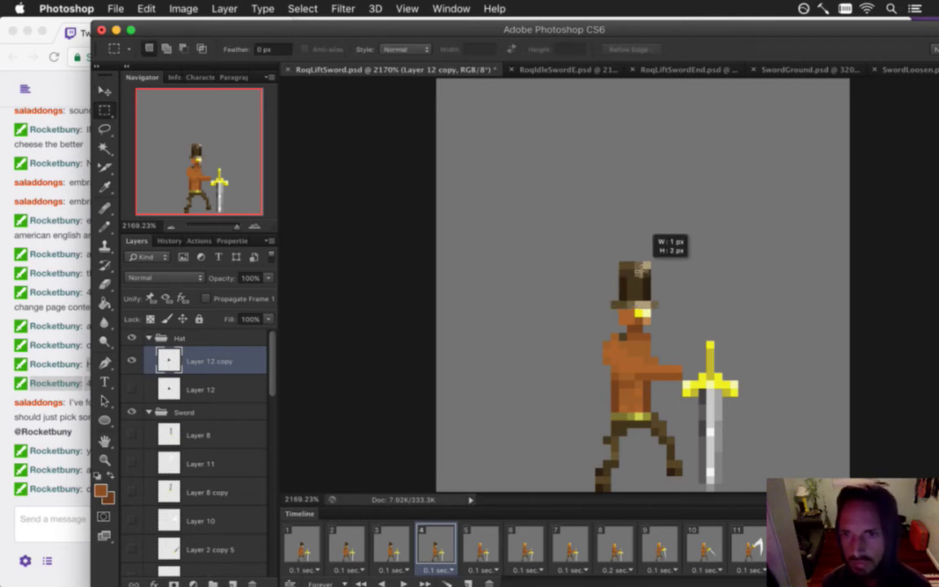
pyautogui.press('g')
pyautogui.press('v')
pyautogui.press('i')
pyautogui.click(635, 279)
pyautogui.press('b')
pyautogui.press('i')
pyautogui.click(636, 281)
pyautogui.press('b')
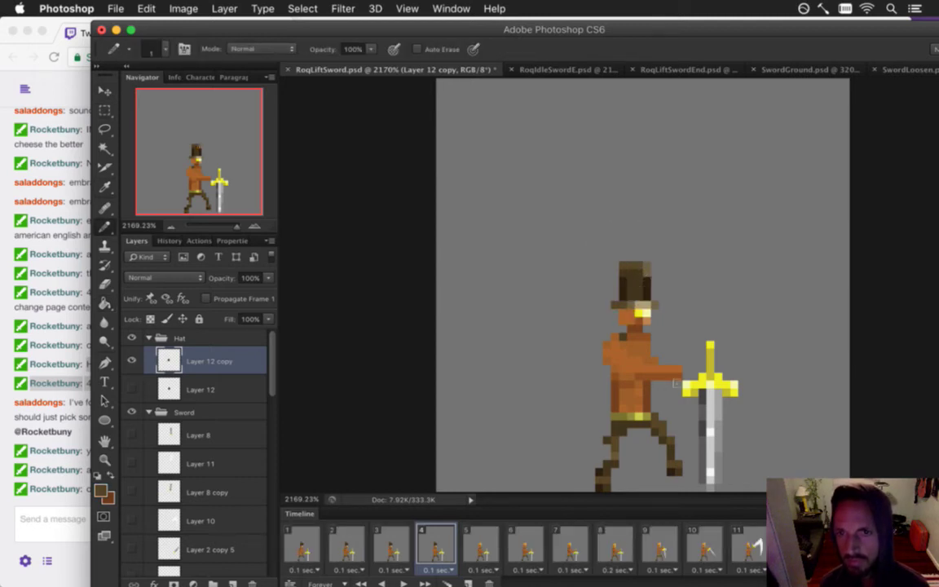
pyautogui.press('i')
pyautogui.press('b')
pyautogui.press('i')
pyautogui.click(635, 320)
pyautogui.press('b')
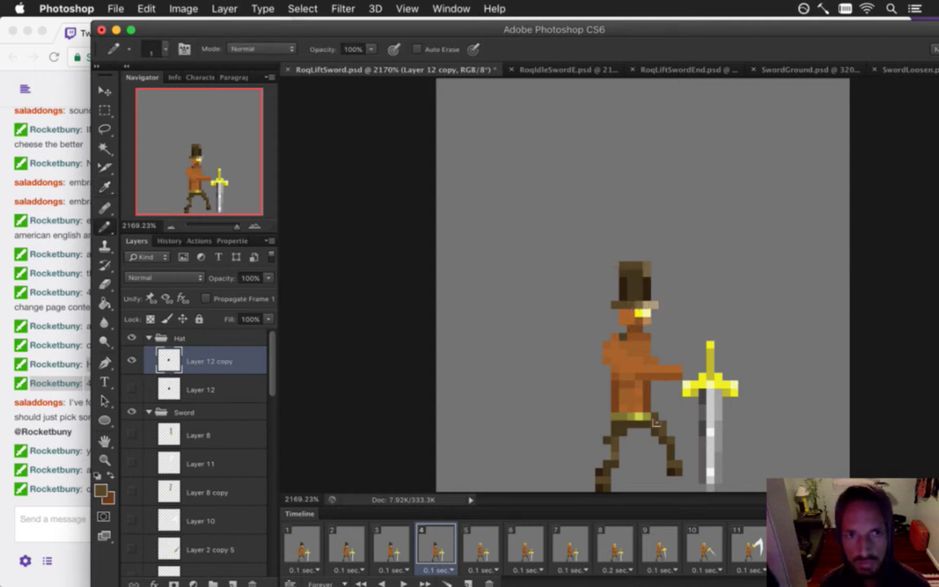
# - On frame 5, show and duplicate Layer 12 copy, hide that source layer, and move the new hat one pixel left
pyautogui.click(478, 534)
pyautogui.click(132, 361)
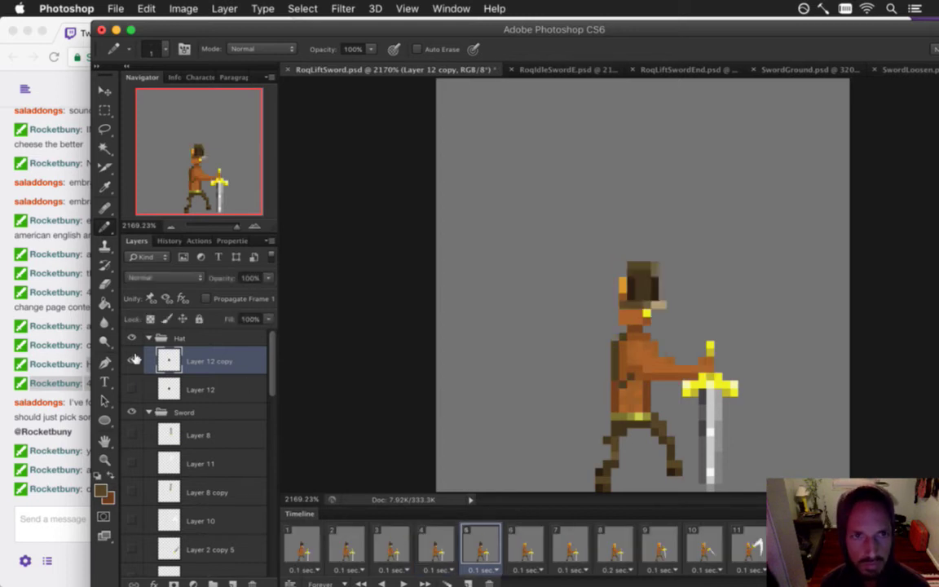
pyautogui.press('super+j')
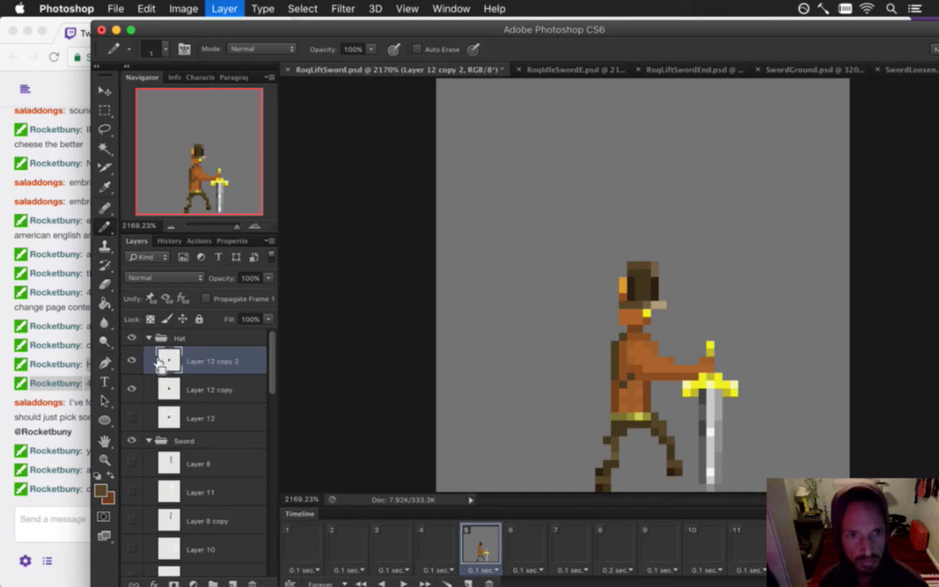
pyautogui.click(130, 383)
pyautogui.press('v')
pyautogui.press('Left')
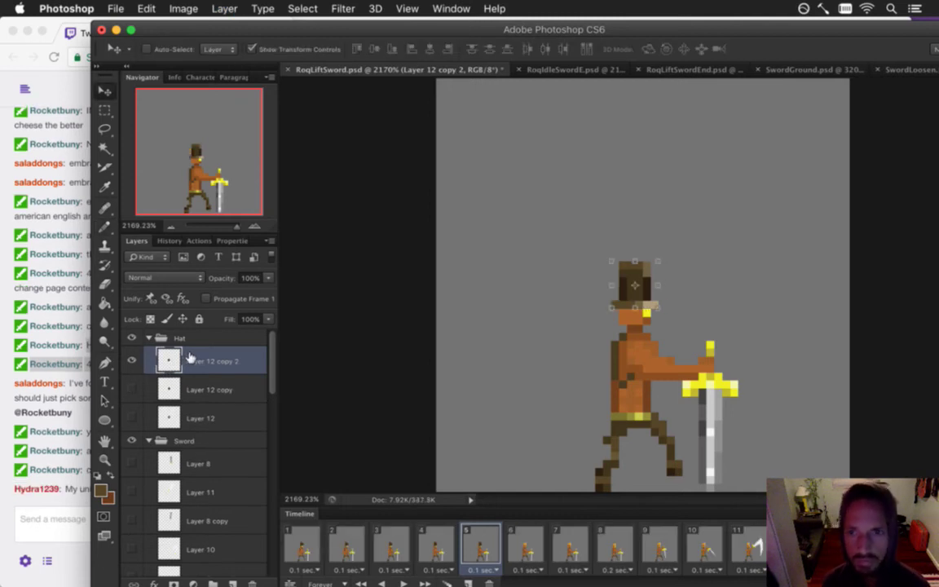
# - Darken the frame 5 hat's highlight pixels on Layer 12 copy 2 with sampled browns and save the file
pyautogui.press('m')
pyautogui.press('i')
pyautogui.click(630, 286)
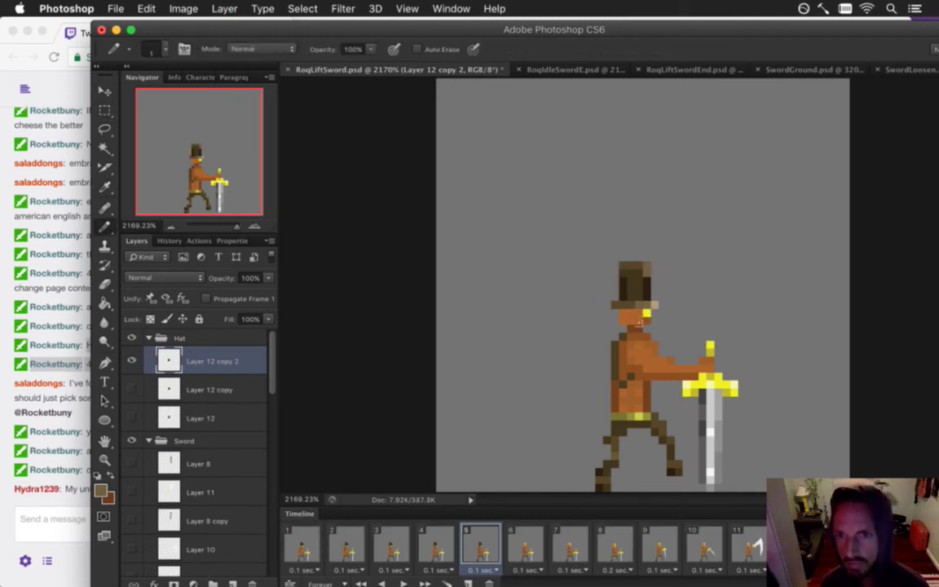
pyautogui.press('b')
pyautogui.press('i')
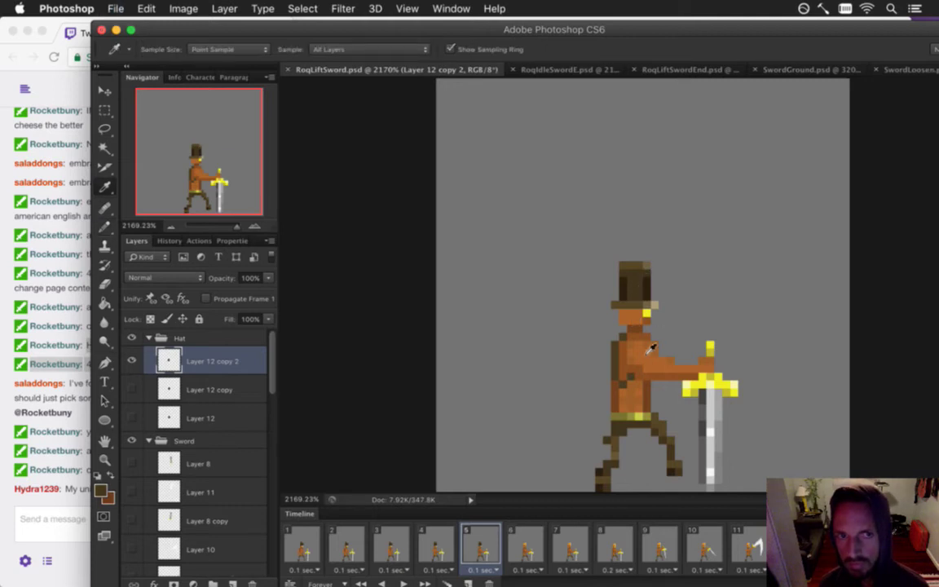
# - Show Layer 12 copy 2 on frame 6 and move the hat one pixel left
pyautogui.click(512, 543)
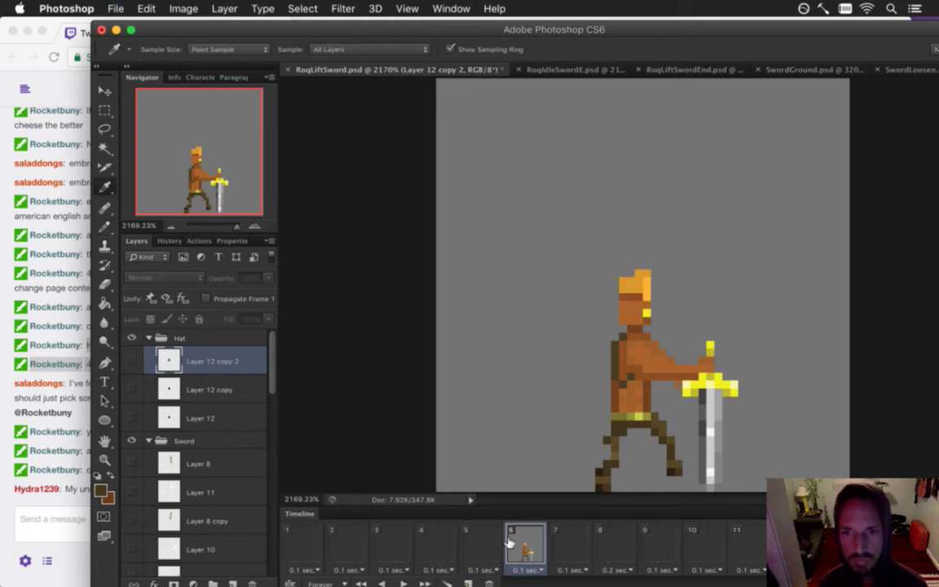
pyautogui.click(132, 361)
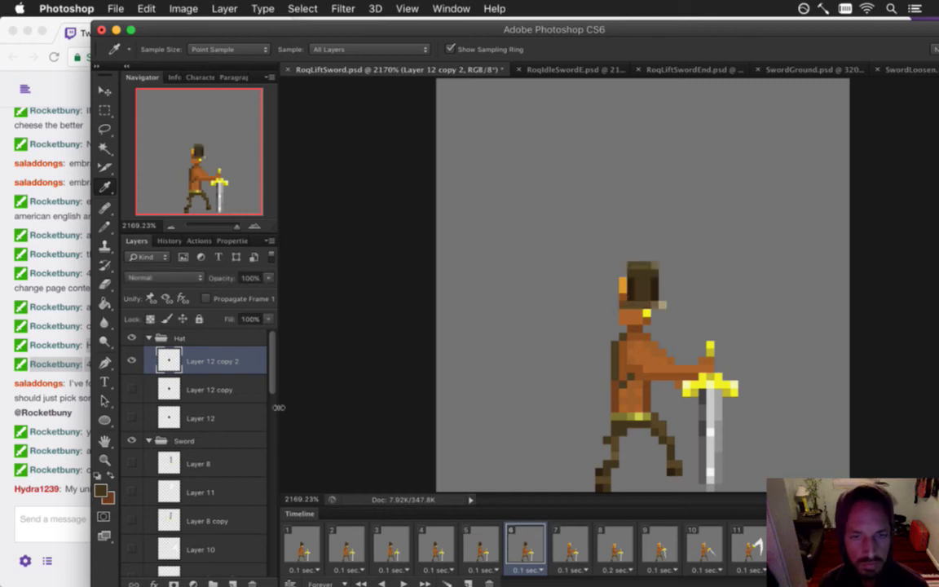
pyautogui.press('v')
# - Read the newest Twitch chat messages in Chrome, highlighting the Linus Tech Tips and Unity ones, and return to Photoshop
pyautogui.click(75, 499)
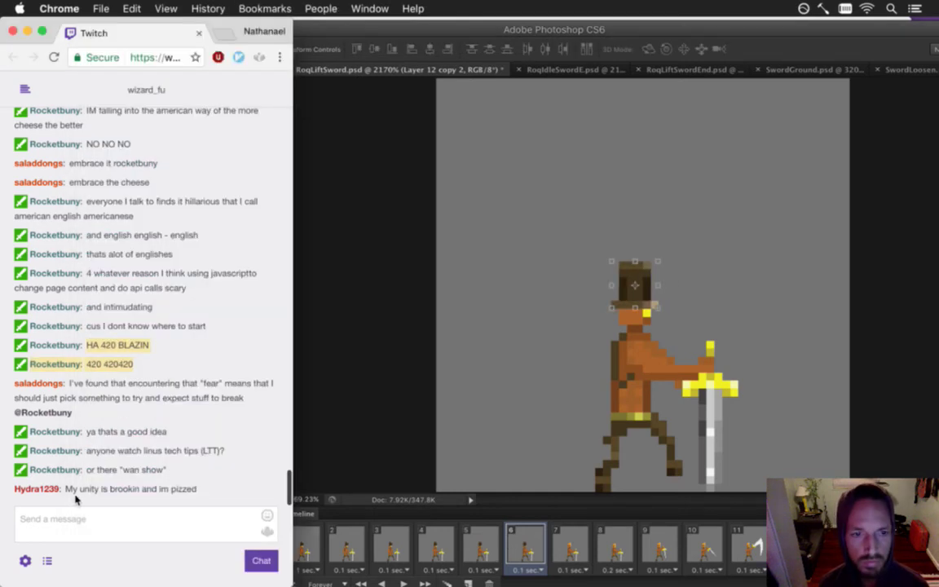
pyautogui.moveTo(106, 451); pyautogui.dragTo(215, 449)
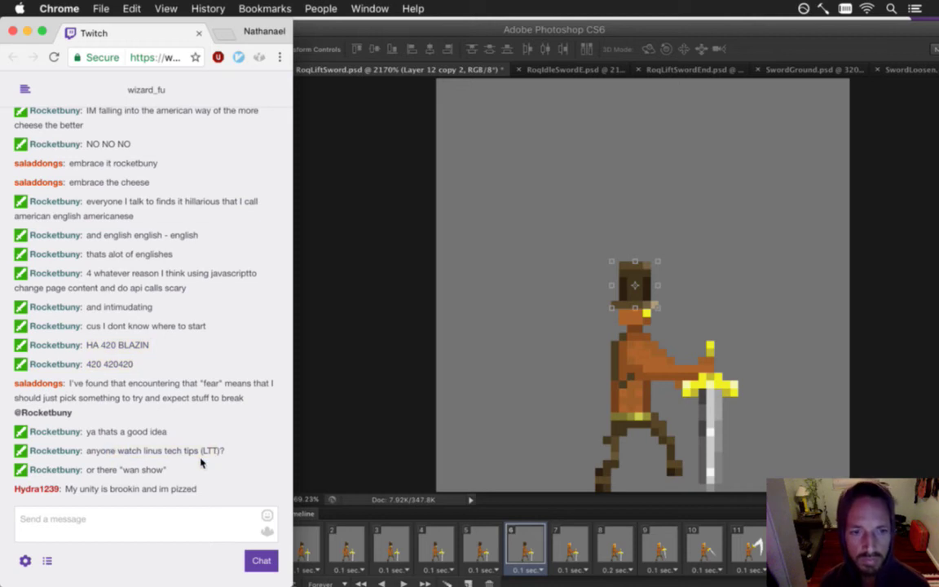
pyautogui.moveTo(139, 454); pyautogui.dragTo(196, 471)
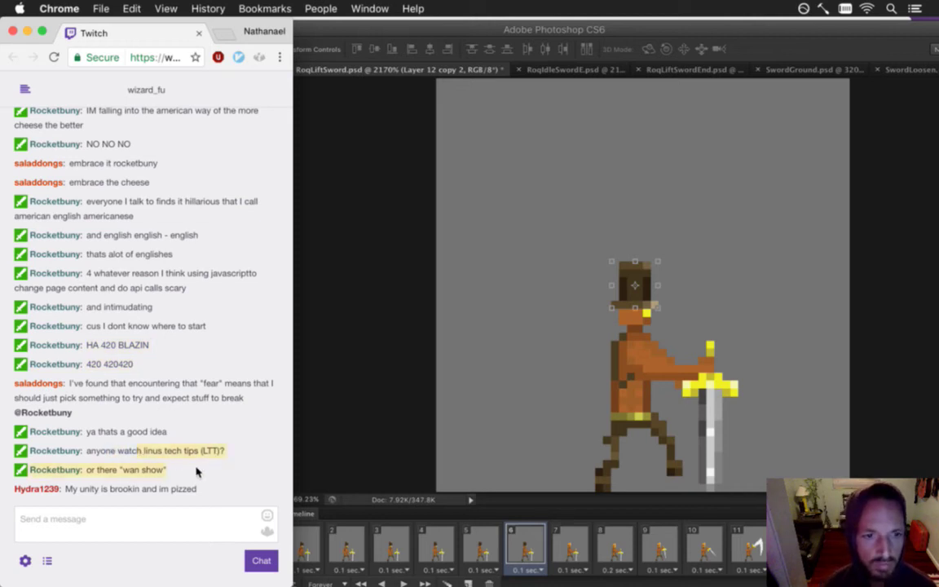
pyautogui.click(135, 485)
pyautogui.moveTo(92, 492); pyautogui.dragTo(145, 490)
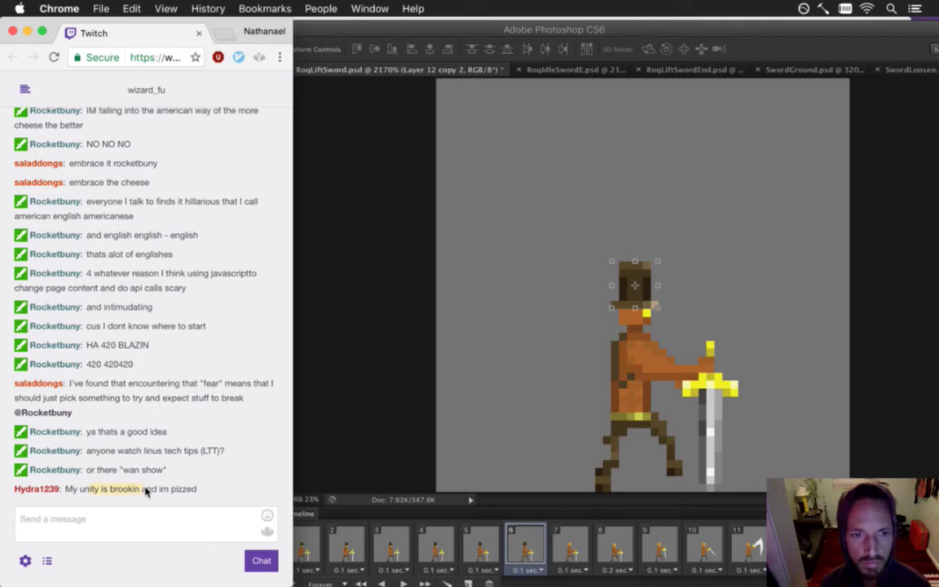
pyautogui.click(421, 444)
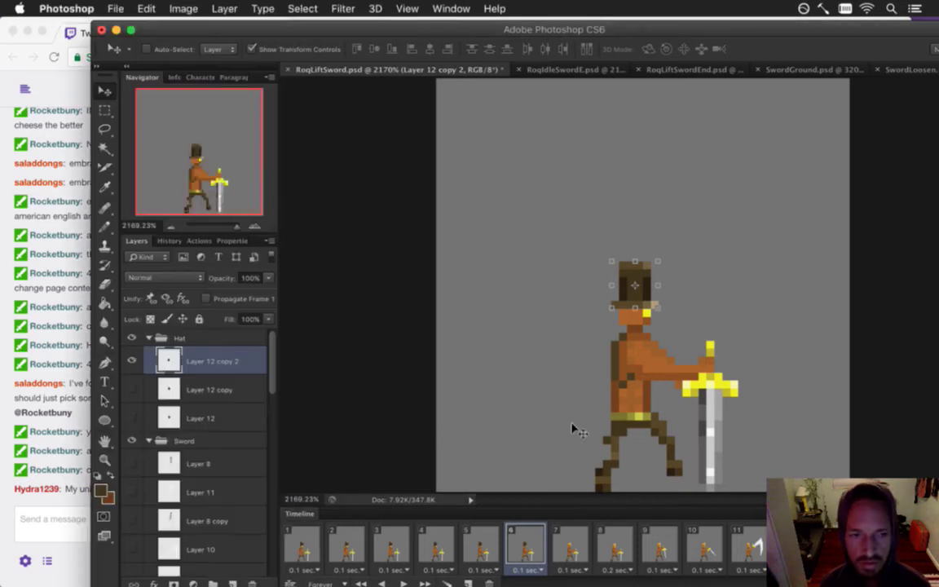
# - Show the Layer 12 copy 2 hat on frame 7
pyautogui.press('m')
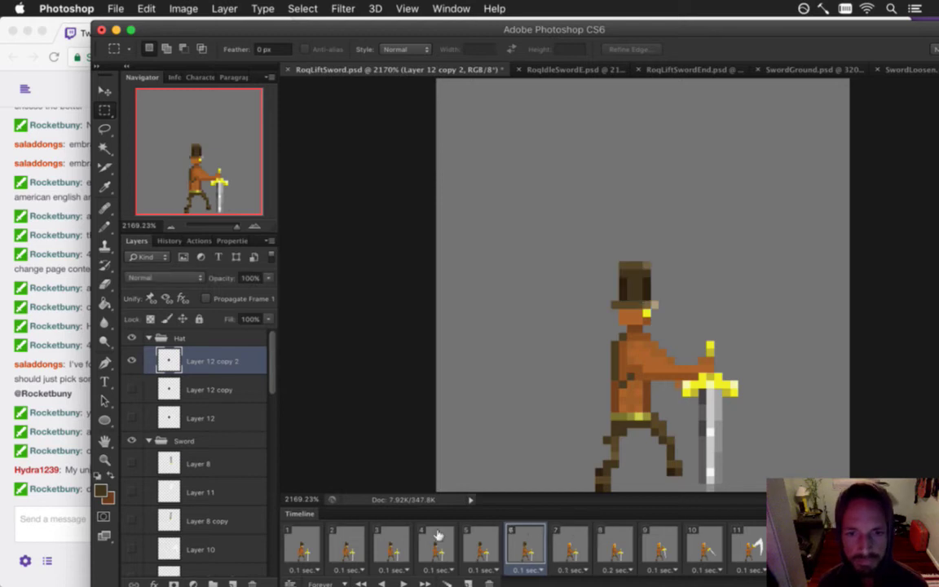
pyautogui.click(571, 545)
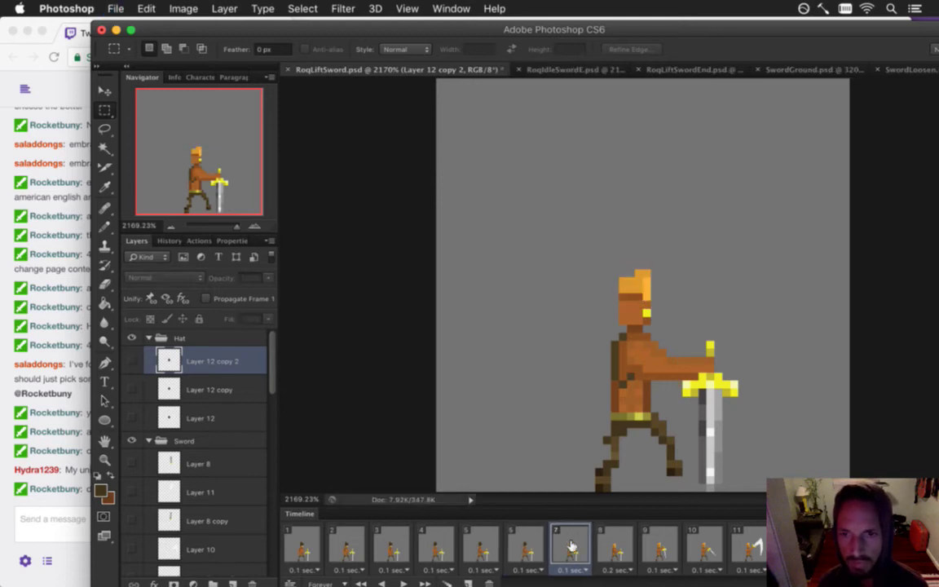
pyautogui.click(132, 361)
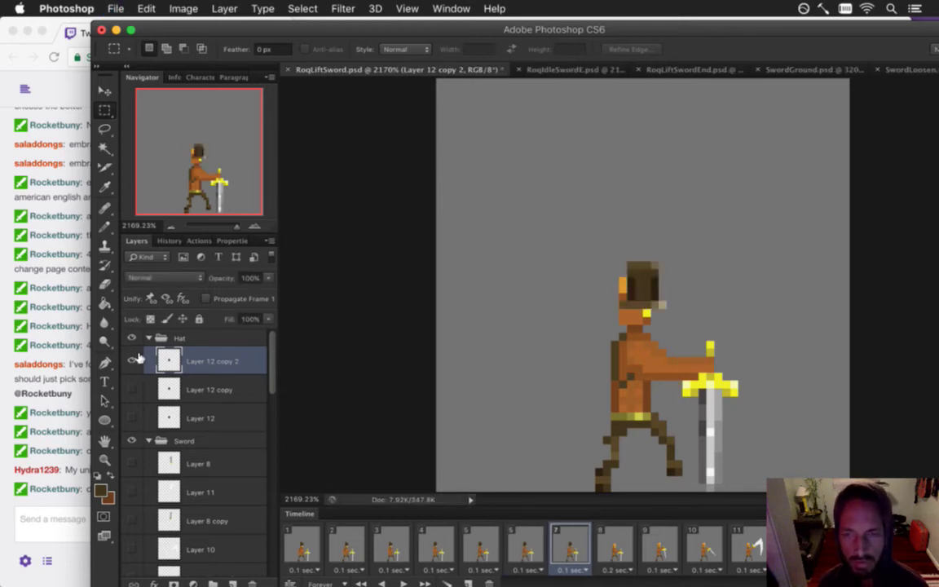
# - On frame 8, show Layer 12 copy and move the hat one pixel left and one pixel down
pyautogui.click(616, 545)
pyautogui.press('v')
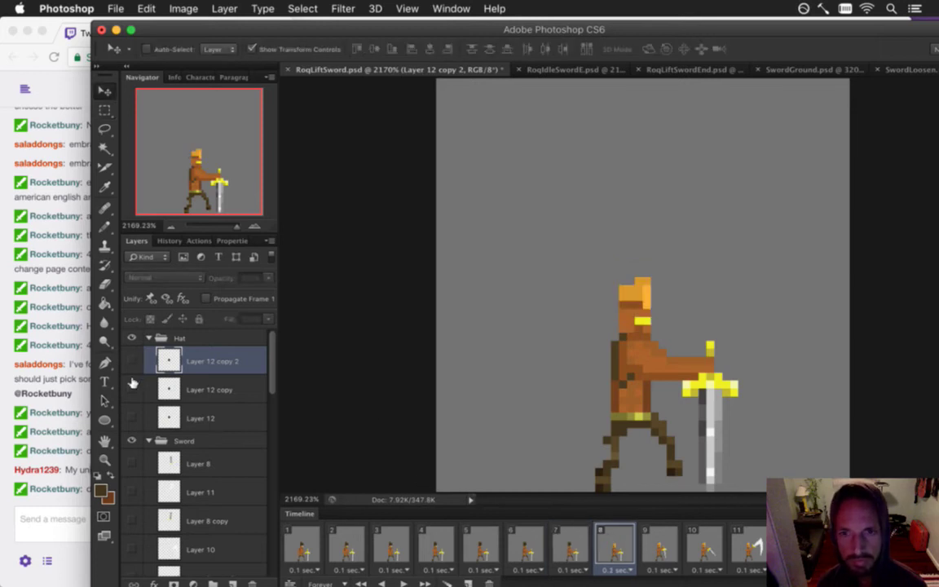
pyautogui.click(132, 385)
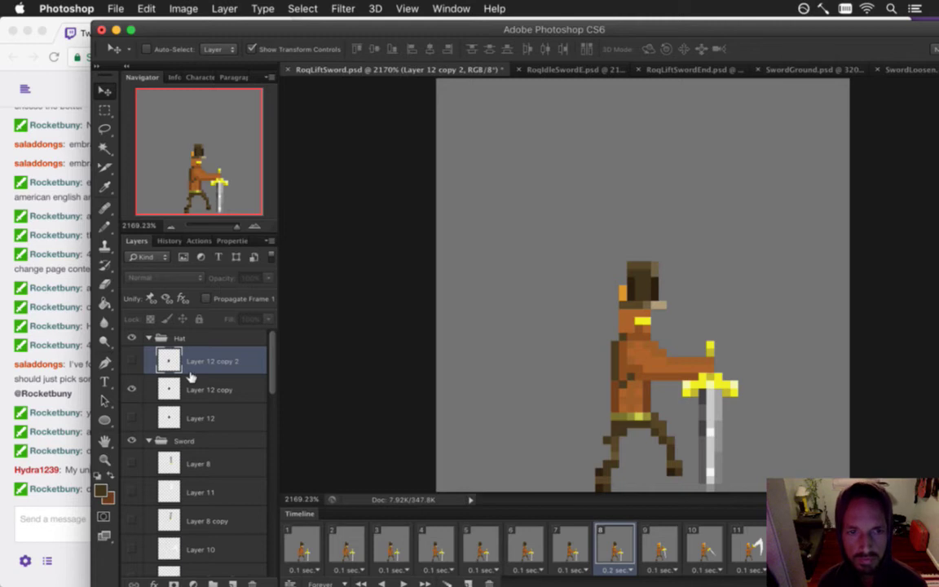
pyautogui.click(167, 389)
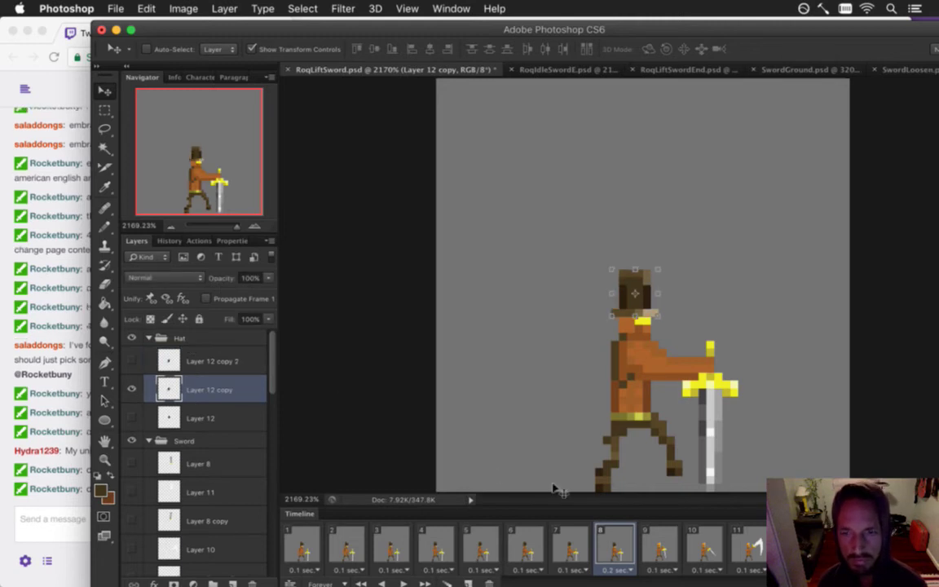
# - On frames 9 and 10, show Layer 12 and move the hat one pixel left
pyautogui.press('m')
pyautogui.click(660, 548)
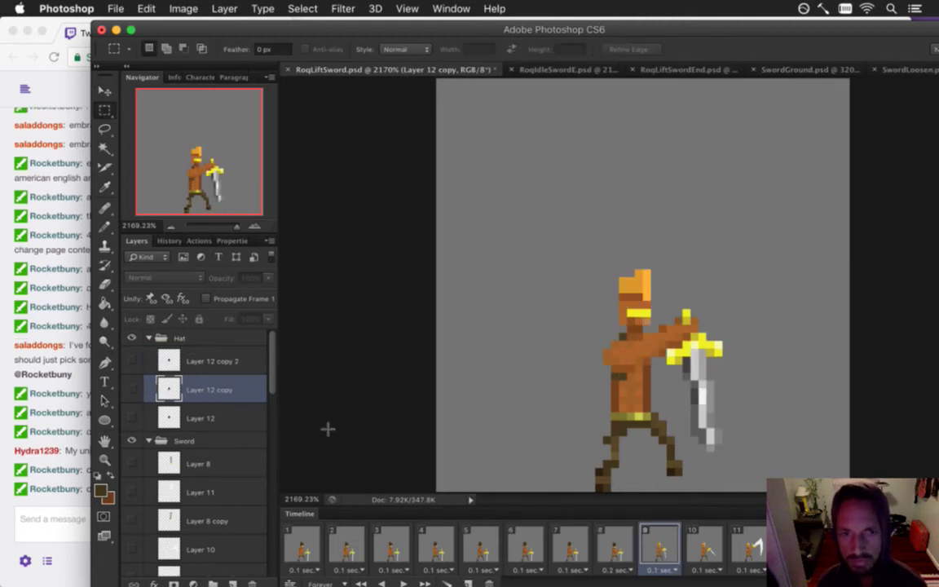
pyautogui.click(131, 417)
pyautogui.click(170, 417)
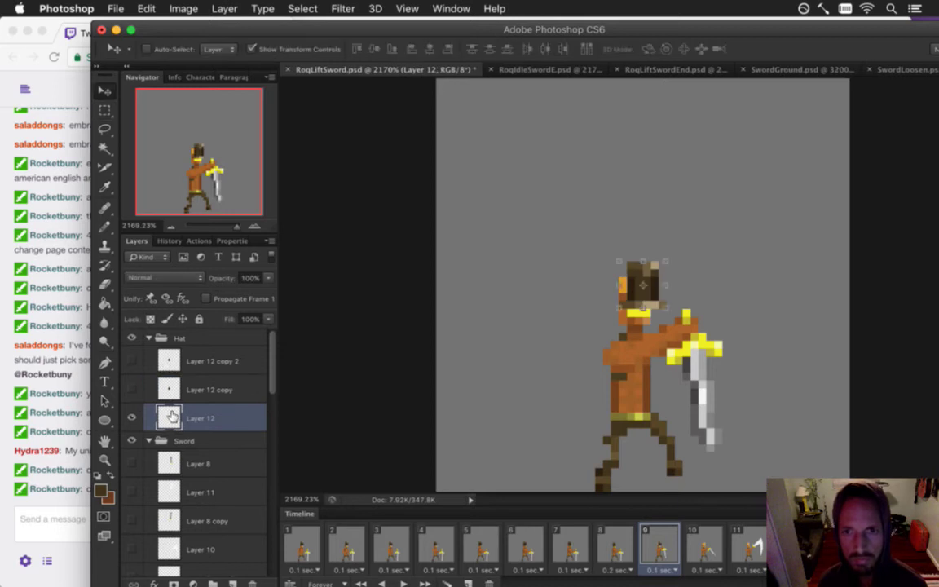
pyautogui.press('super+Left')
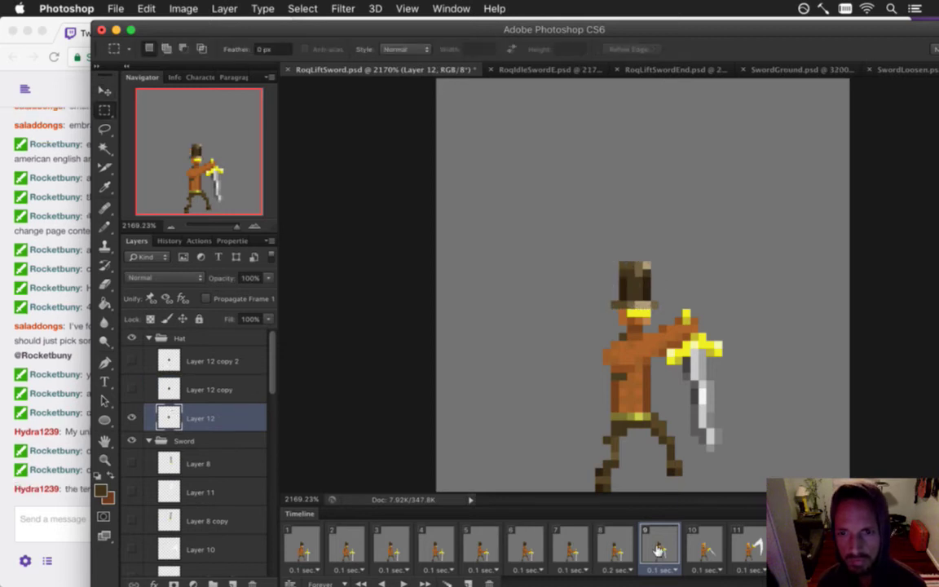
pyautogui.click(699, 548)
pyautogui.click(132, 417)
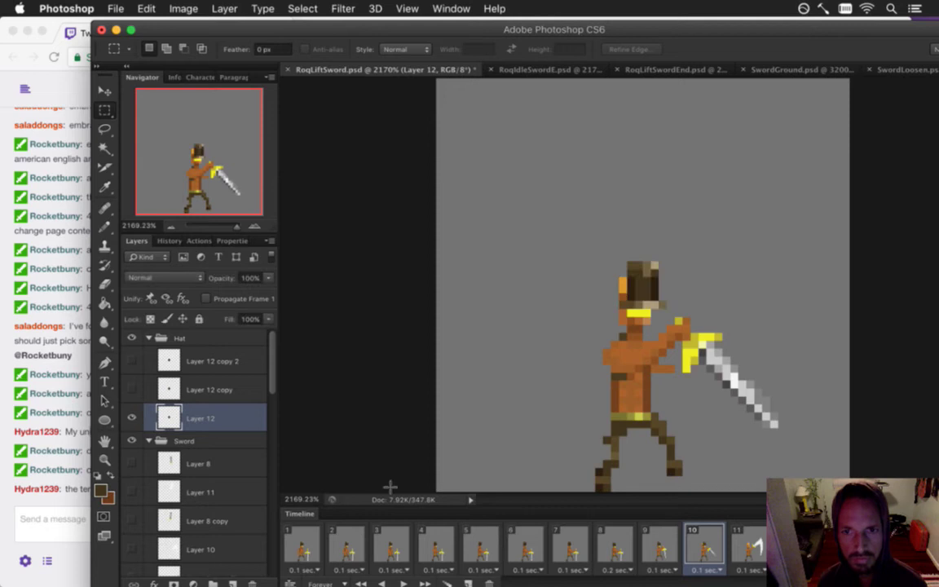
pyautogui.press('v')
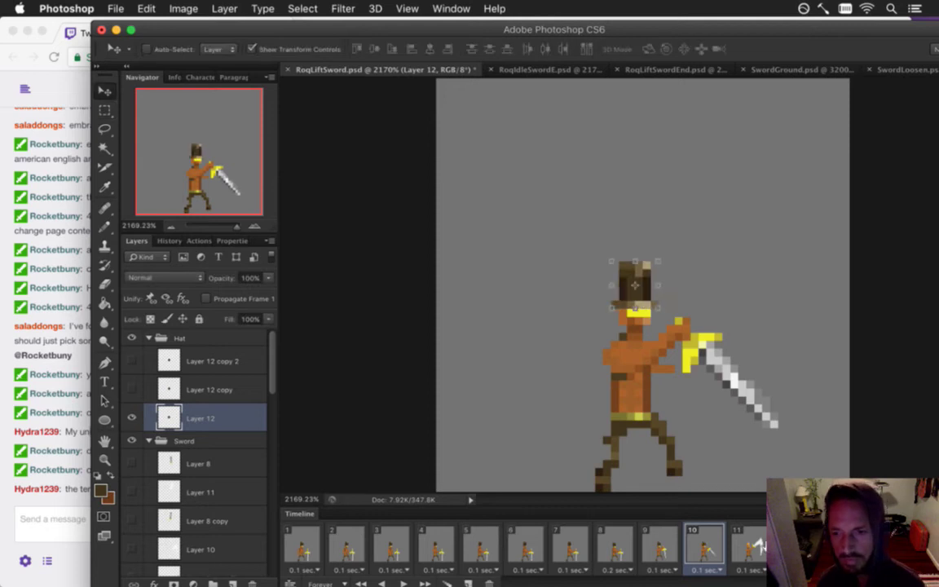
# - On frame 11, show Layer 12 one pixel further left, duplicate it above the other hat layers, and hide the original
pyautogui.click(754, 545)
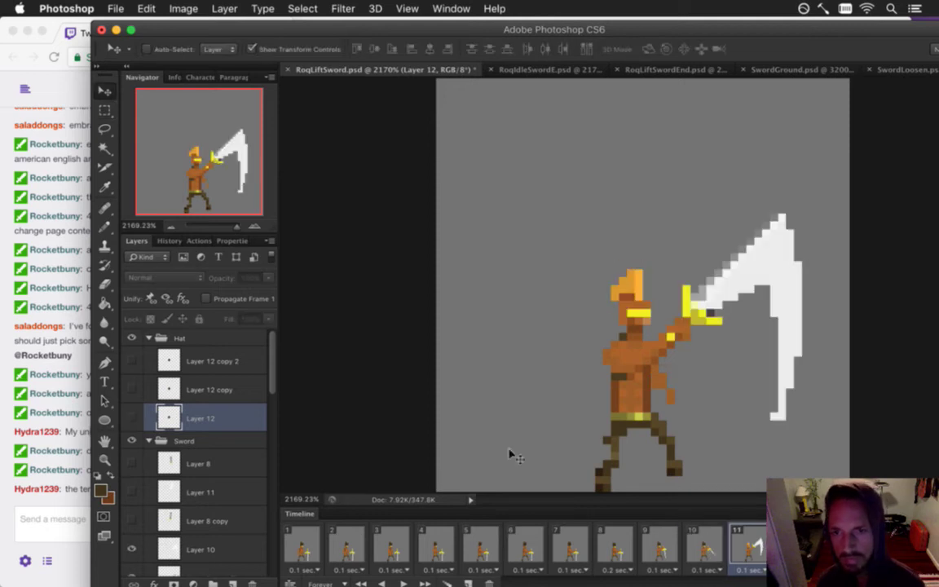
pyautogui.click(131, 417)
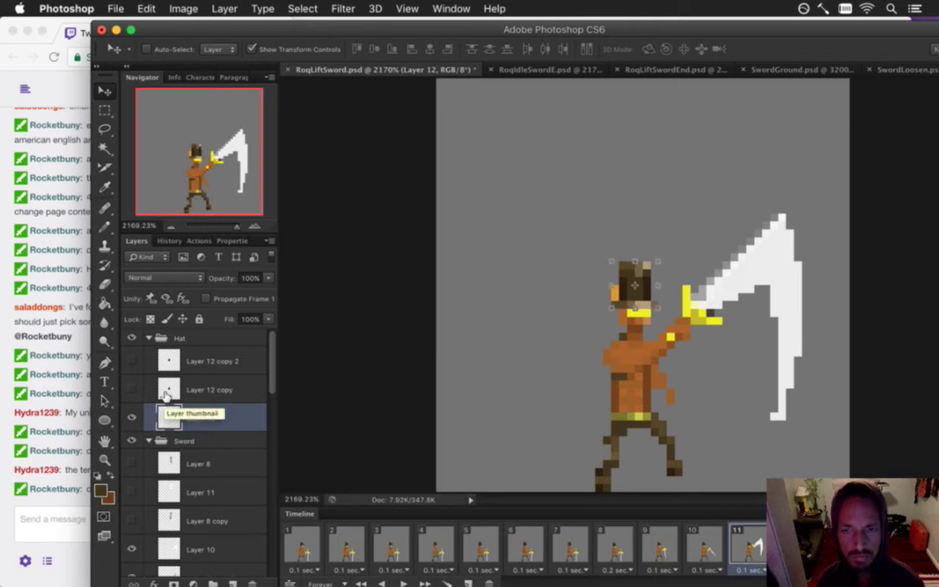
pyautogui.press('m')
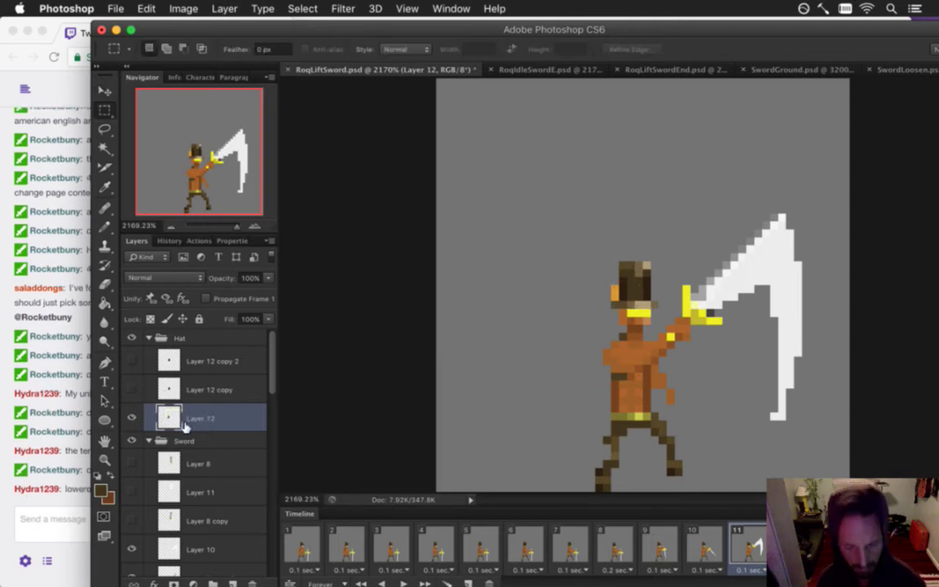
pyautogui.press('super+j')
pyautogui.press('super+]')
pyautogui.press('super+]')
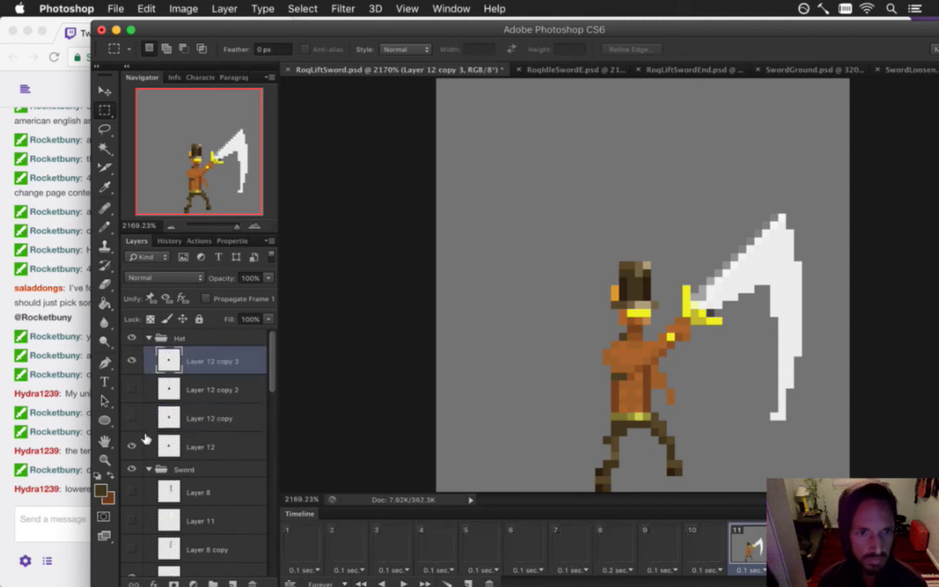
# - Try to rotate the frame 11 hat about 24 degrees counterclockwise and reposition it
pyautogui.press('v')
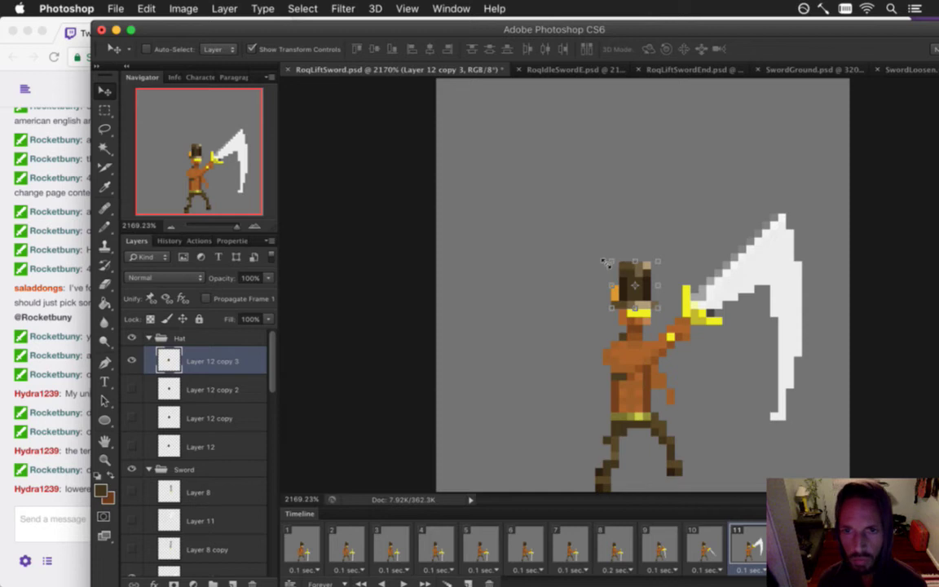
pyautogui.moveTo(600, 251); pyautogui.dragTo(565, 260)
pyautogui.moveTo(651, 289)
pyautogui.mouseDown()
pyautogui.moveTo(627, 284)
pyautogui.moveTo(647, 281)
pyautogui.mouseUp()
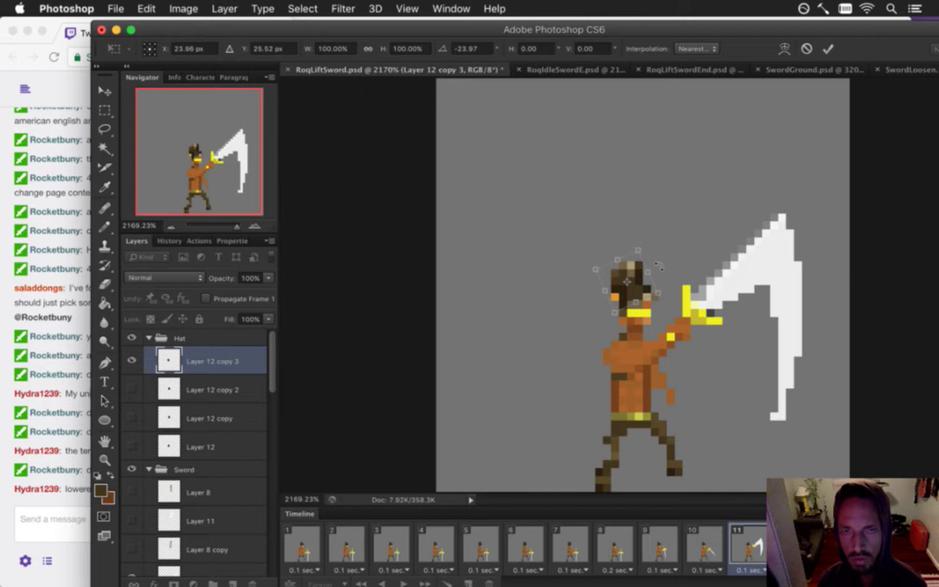
pyautogui.press('Return')
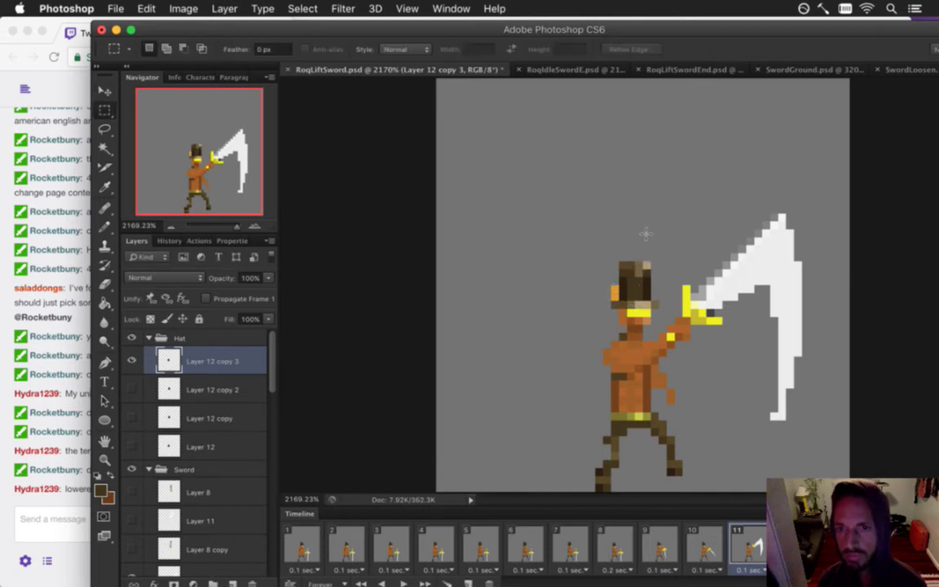
# - Move the top two pixel rows of the frame 11 hat one pixel left and one pixel down, and deselect
pyautogui.moveTo(604, 255); pyautogui.dragTo(652, 278)
pyautogui.press('v')
pyautogui.press('Down')
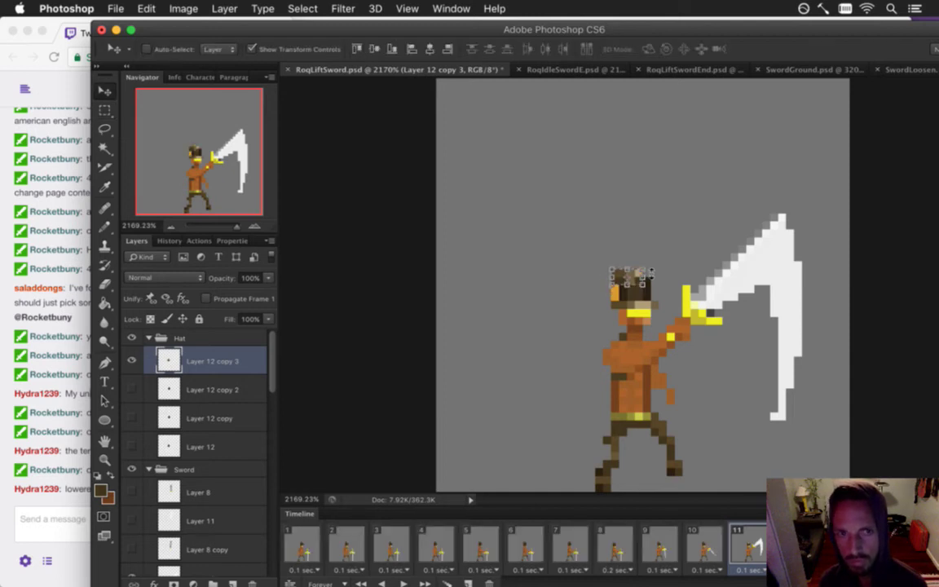
pyautogui.press('m')
pyautogui.click(681, 271)
# - Paint over the exposed hair and brim pixels at the back of the frame 11 hat with sampled browns
pyautogui.press('e')
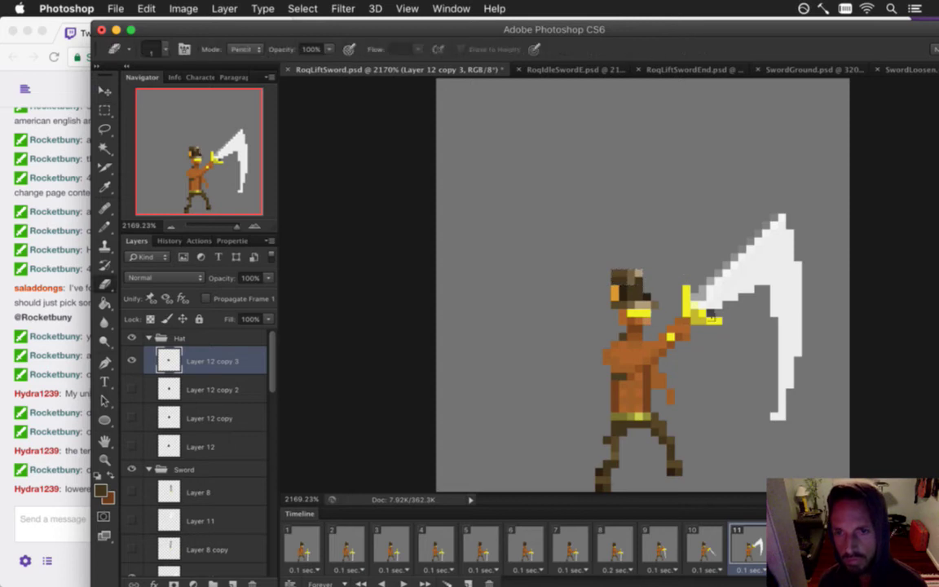
pyautogui.press('i')
pyautogui.click(627, 295)
pyautogui.press('b')
pyautogui.moveTo(615, 289); pyautogui.dragTo(617, 299)
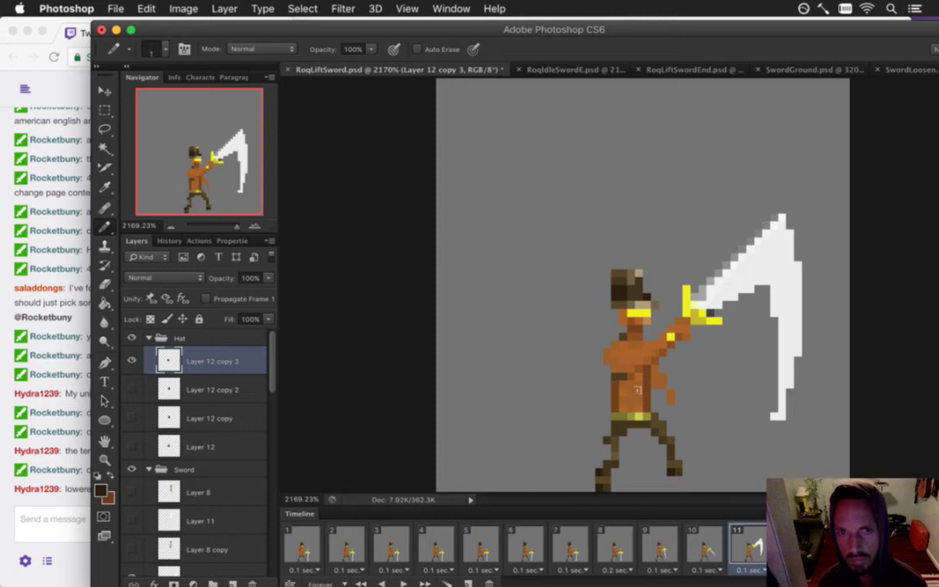
pyautogui.keyDown('alt'); pyautogui.click(625, 324); pyautogui.keyUp('alt')
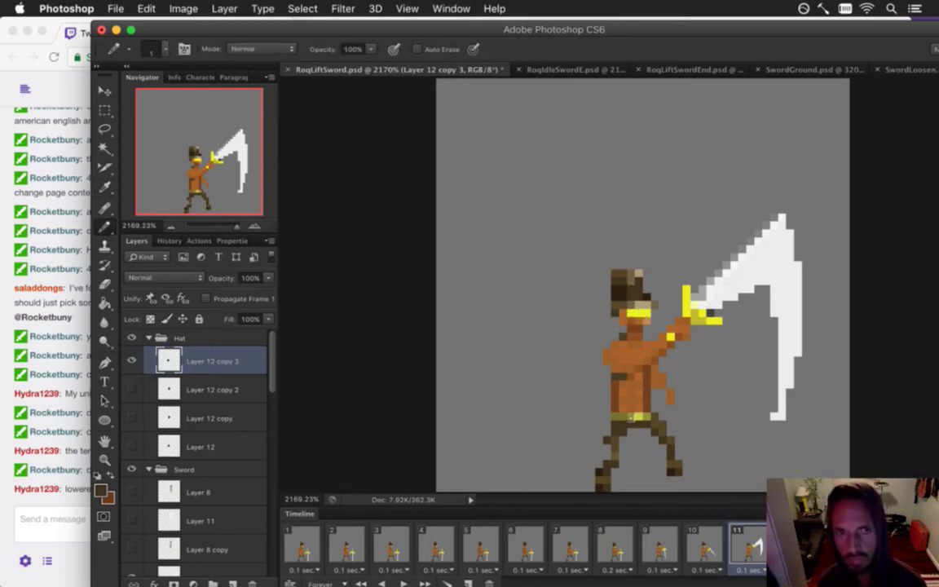
pyautogui.click(607, 313)
pyautogui.press('e')
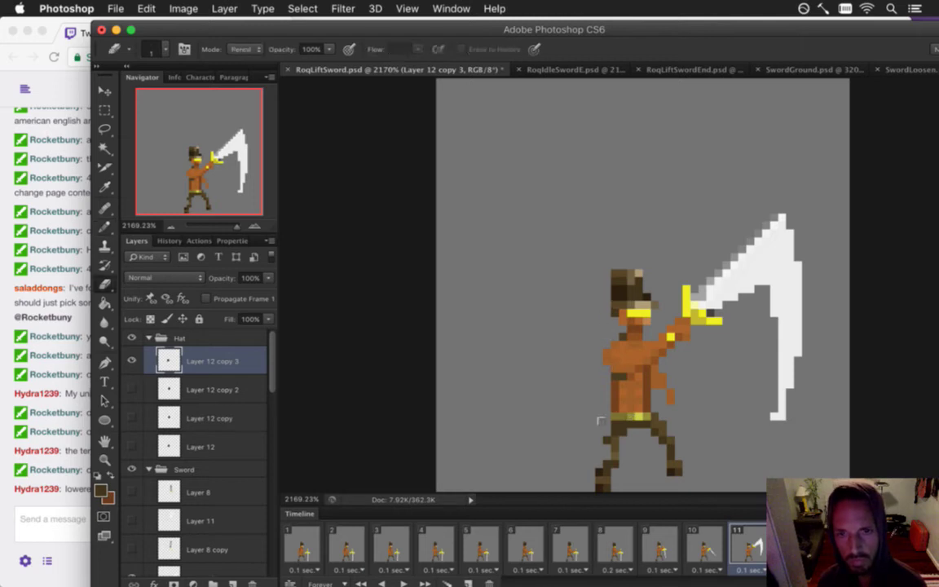
# - Check the newest Twitch chat messages in Chrome, return to Photoshop, and save the sprite file
pyautogui.click(70, 493)
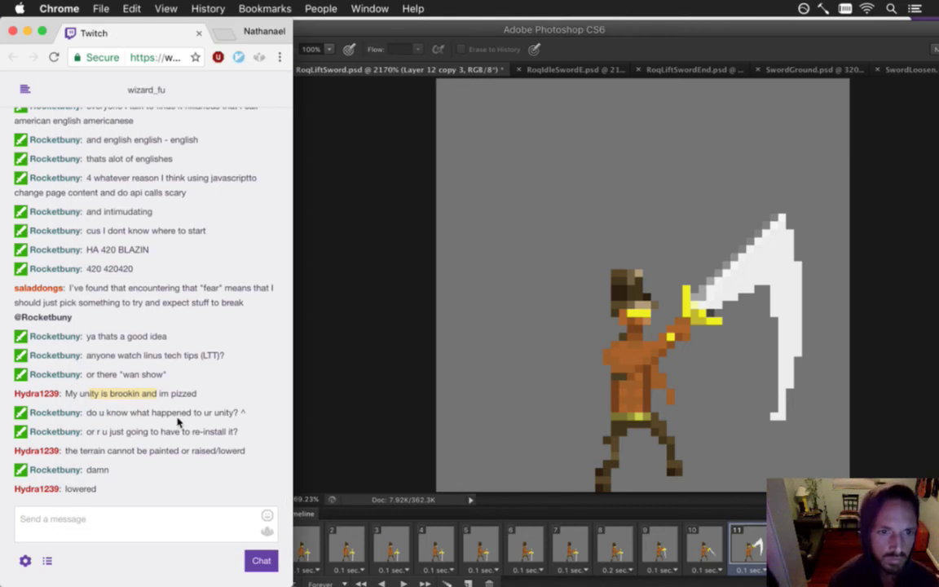
pyautogui.click(413, 439)
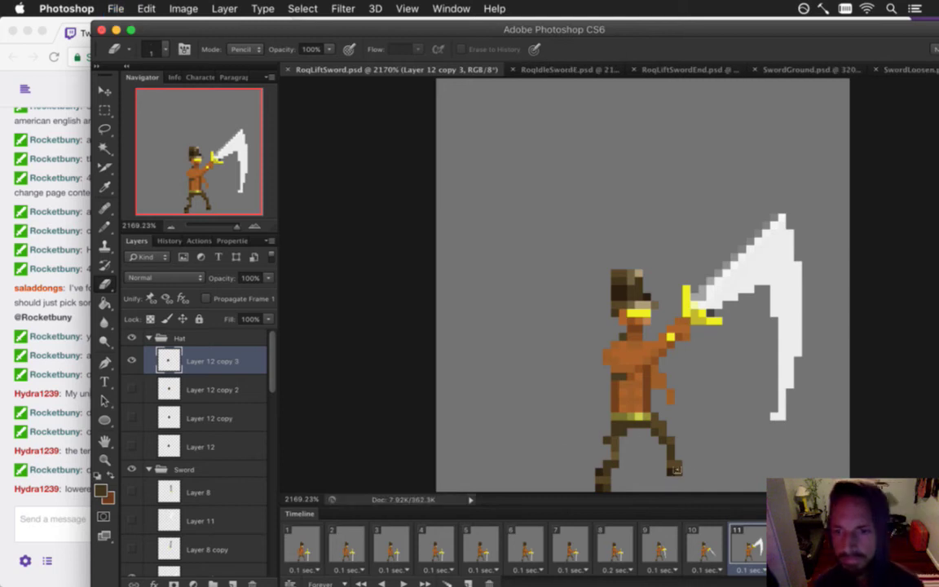
# - Compare frames 10 and 11, and show Layer 12 copy 3 on frame 12
pyautogui.click(706, 546)
pyautogui.click(754, 546)
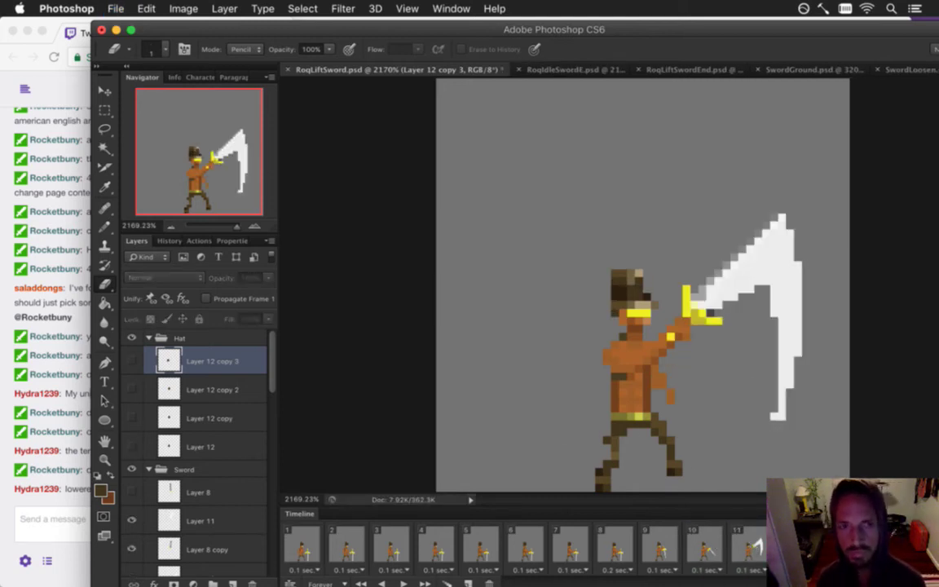
pyautogui.click(792, 546)
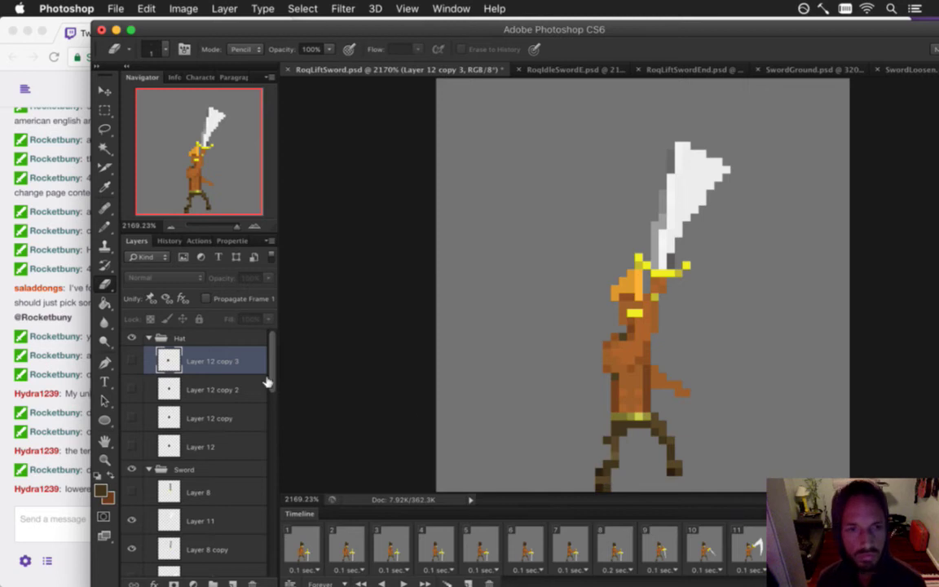
pyautogui.click(133, 361)
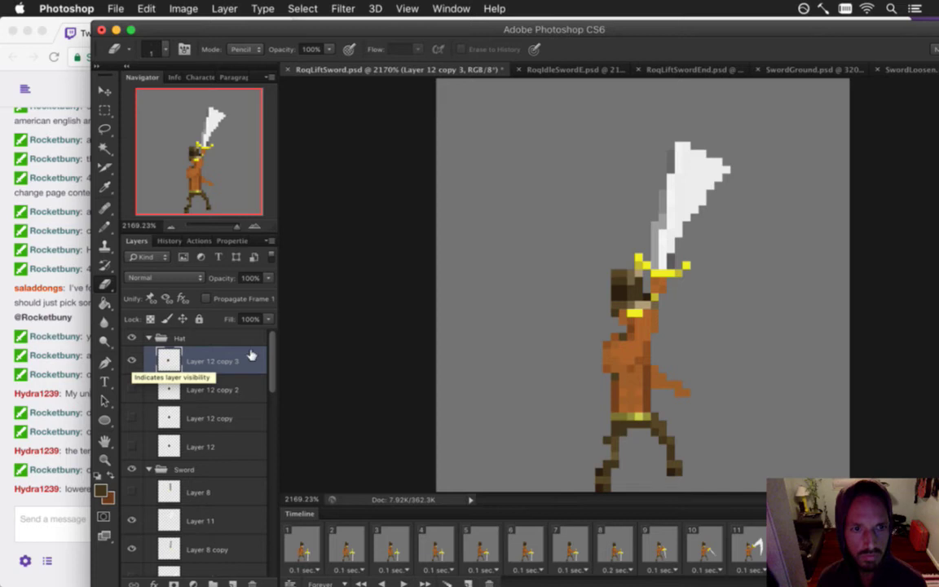
# - Move the Hat group below the Sword group's layers, directly above the Body group
pyautogui.moveTo(272, 361); pyautogui.dragTo(260, 326)
pyautogui.click(165, 337)
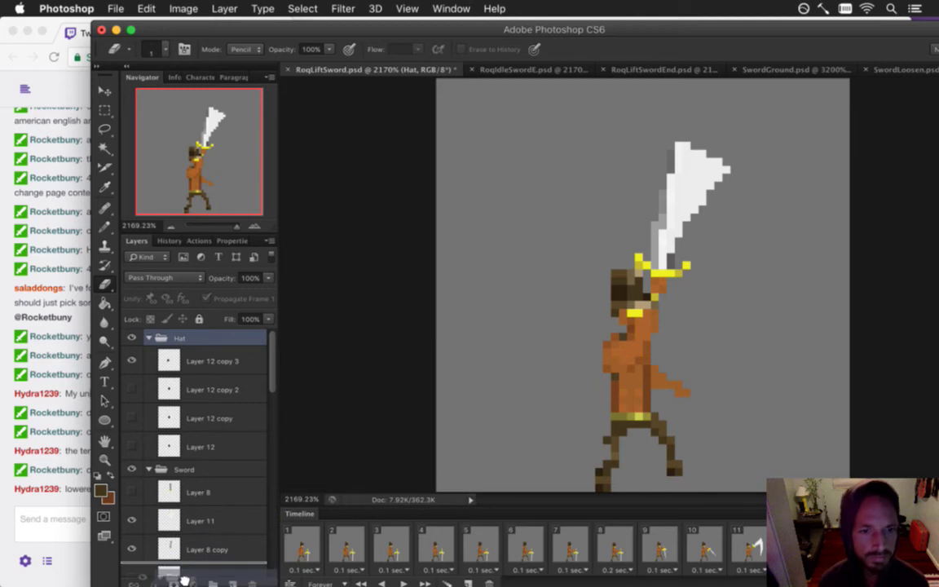
pyautogui.scroll(-2, 184, 571)
pyautogui.scroll(-4, 196, 573)
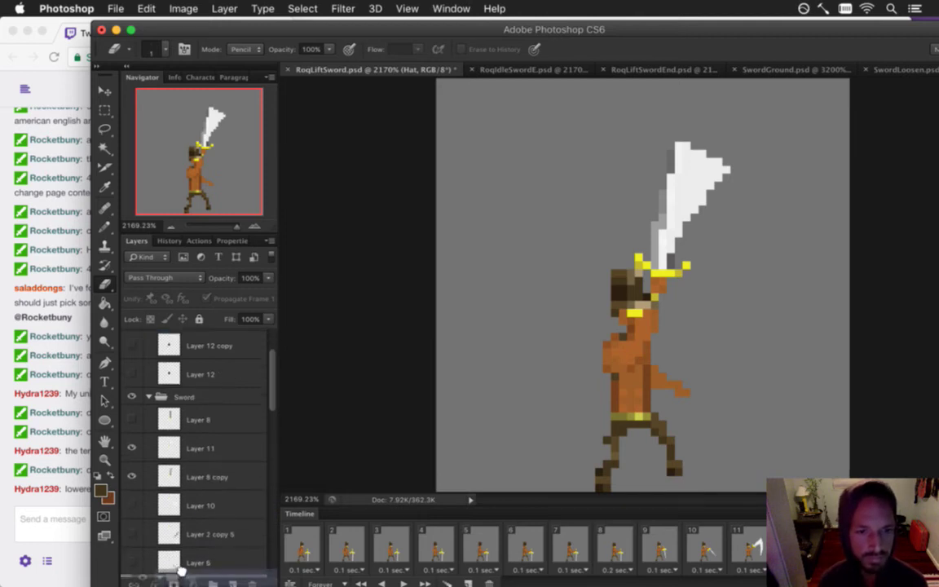
pyautogui.moveTo(197, 573); pyautogui.dragTo(195, 507)
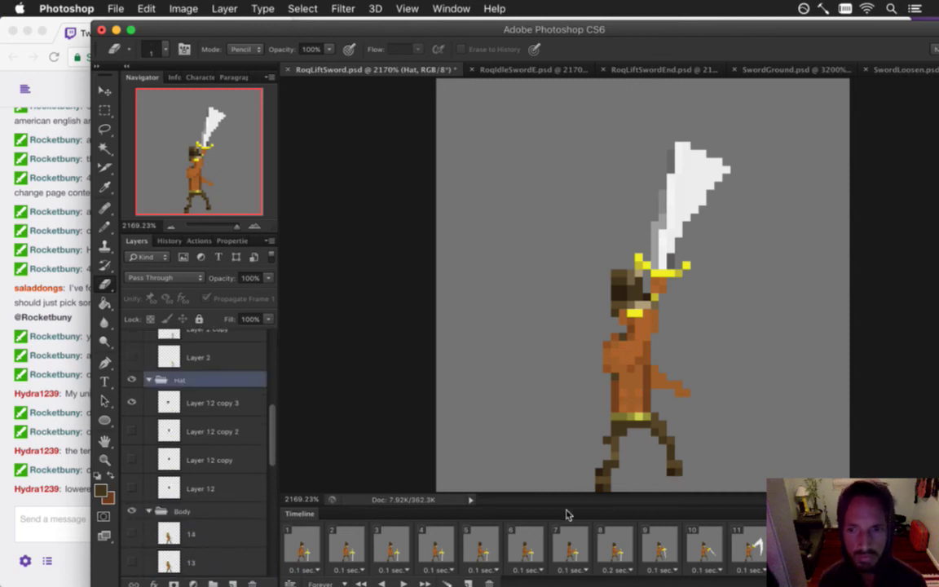
# - Compare frames 11 and 12, hiding Layer 12 copy 3 on frame 12 and toggling its visibility on frame 11
pyautogui.click(753, 547)
pyautogui.click(792, 547)
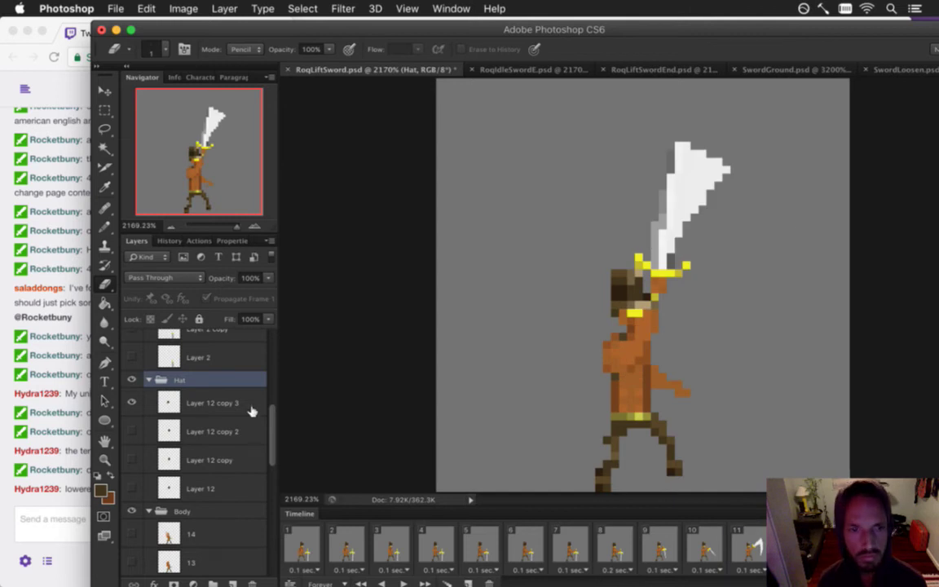
pyautogui.click(134, 400)
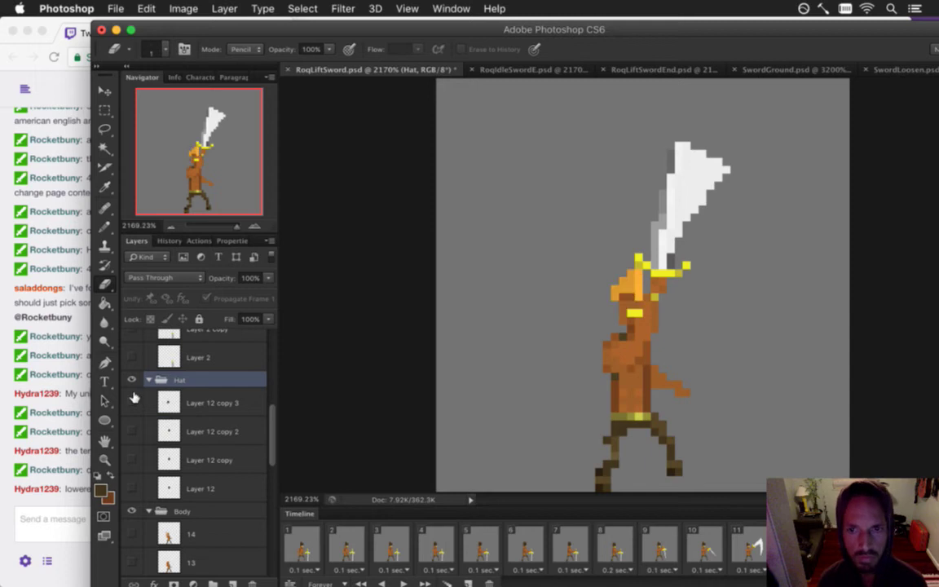
pyautogui.click(748, 545)
pyautogui.click(133, 401)
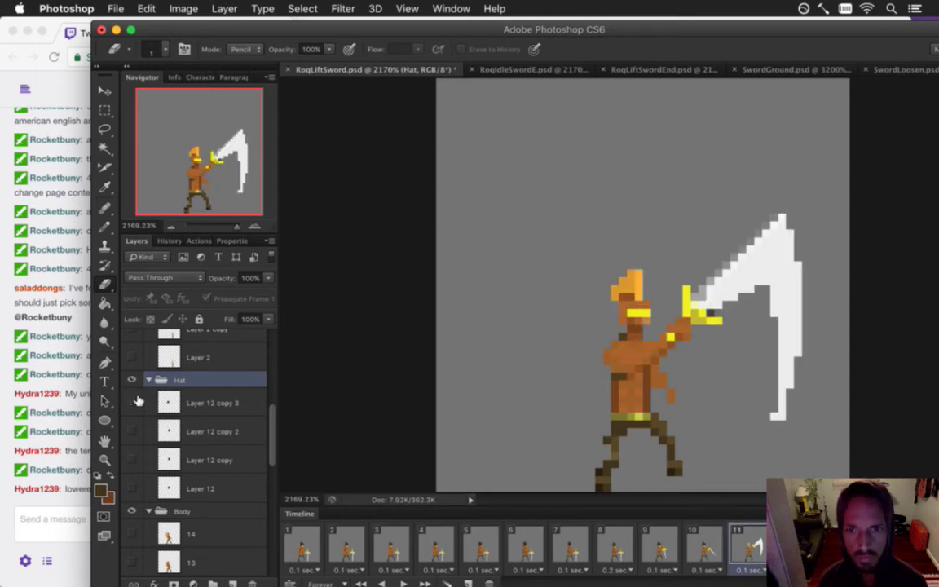
pyautogui.click(133, 401)
pyautogui.click(790, 545)
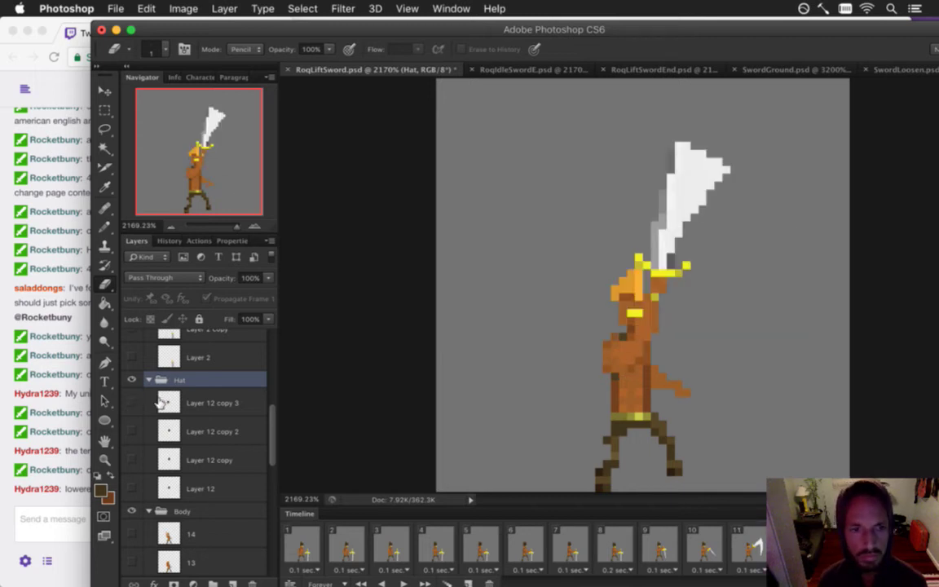
# - Duplicate Layer 12 copy 3 as the hat for frame 12, trim the tip of its brim, and compare frames 11 and 12
pyautogui.click(132, 401)
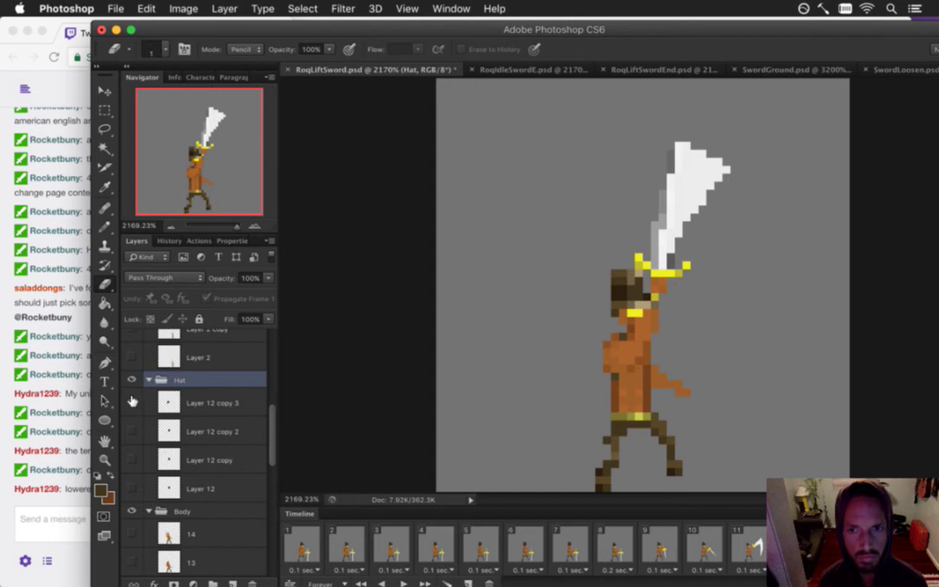
pyautogui.click(132, 401)
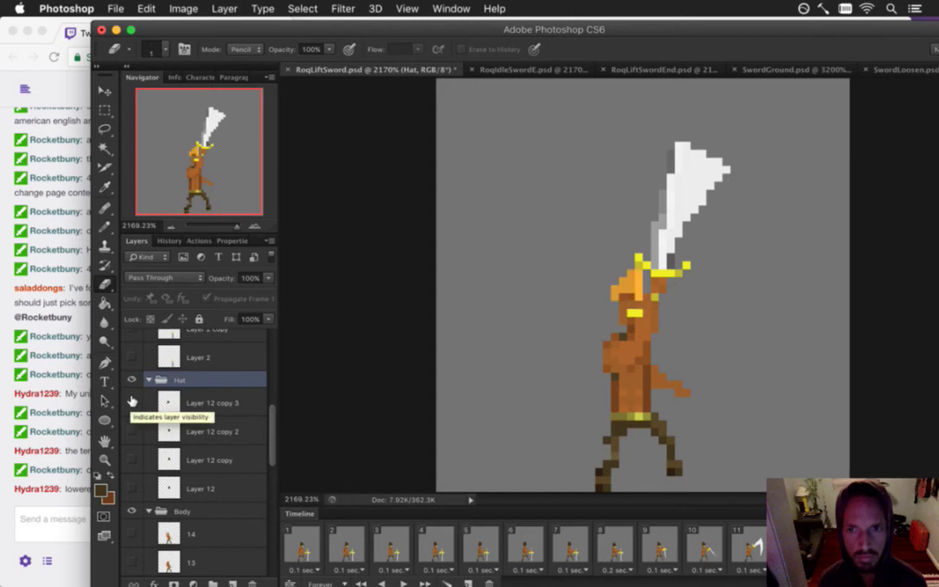
pyautogui.click(132, 401)
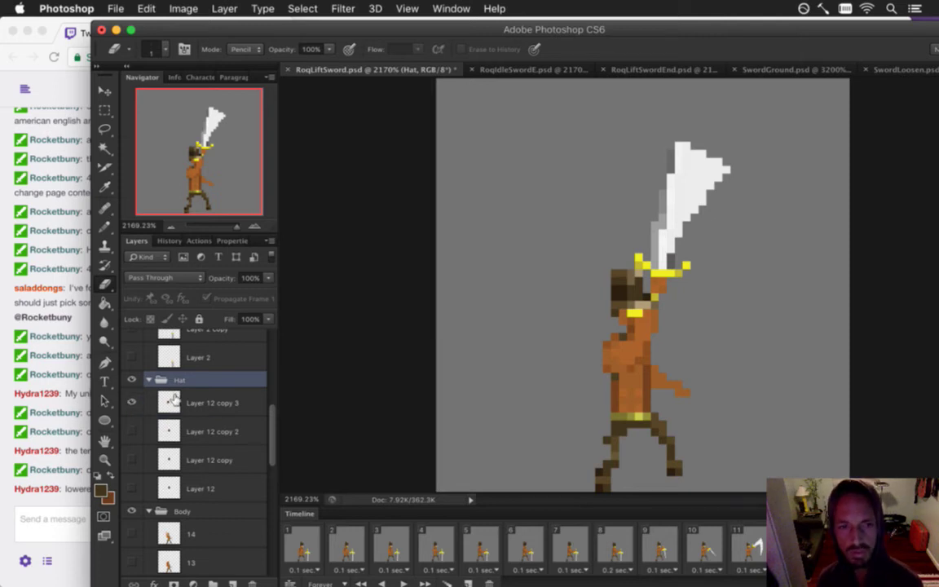
pyautogui.click(174, 398)
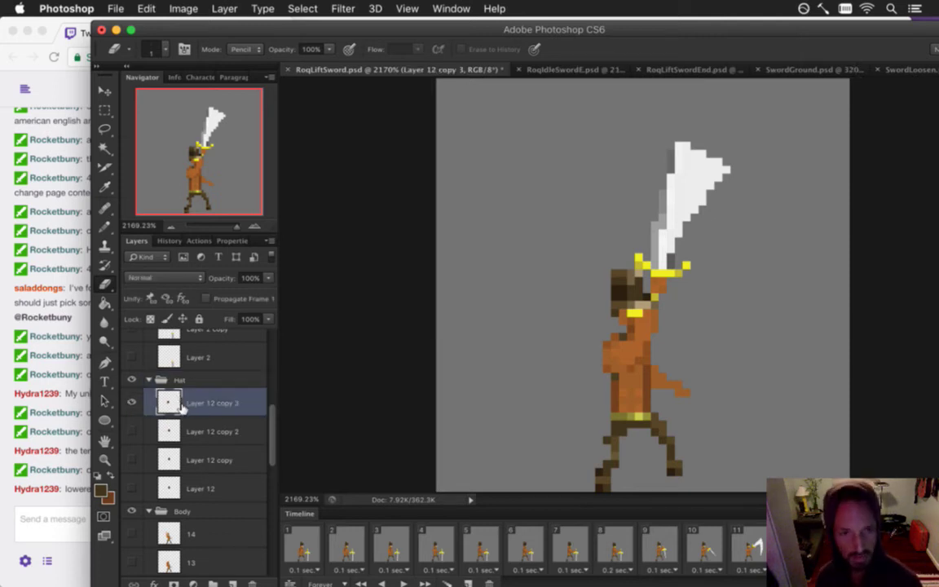
pyautogui.press('super+j')
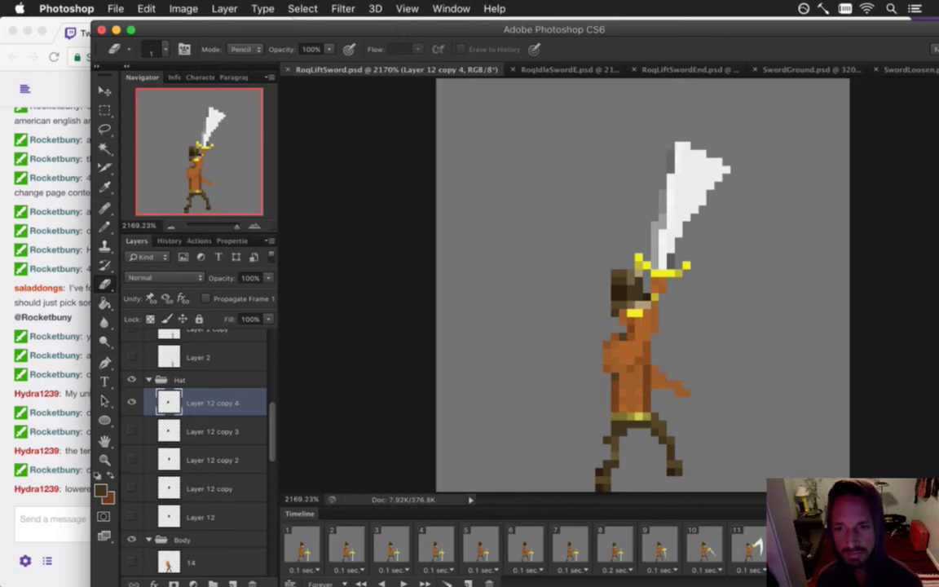
pyautogui.click(755, 544)
pyautogui.click(790, 545)
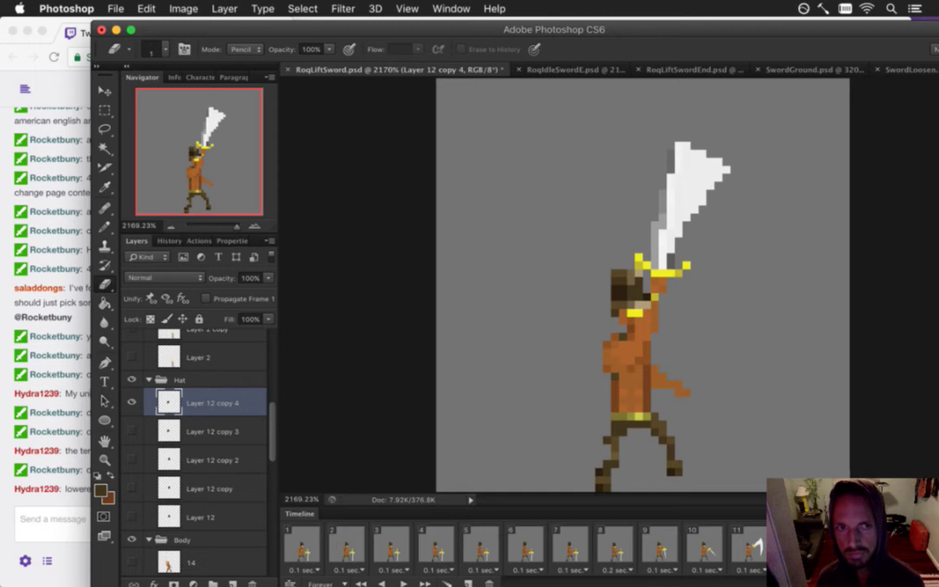
# - Try a duplicate of frame 12's hat on frame 13, nudging it up one pixel and erasing the part covering the face
pyautogui.click(836, 545)
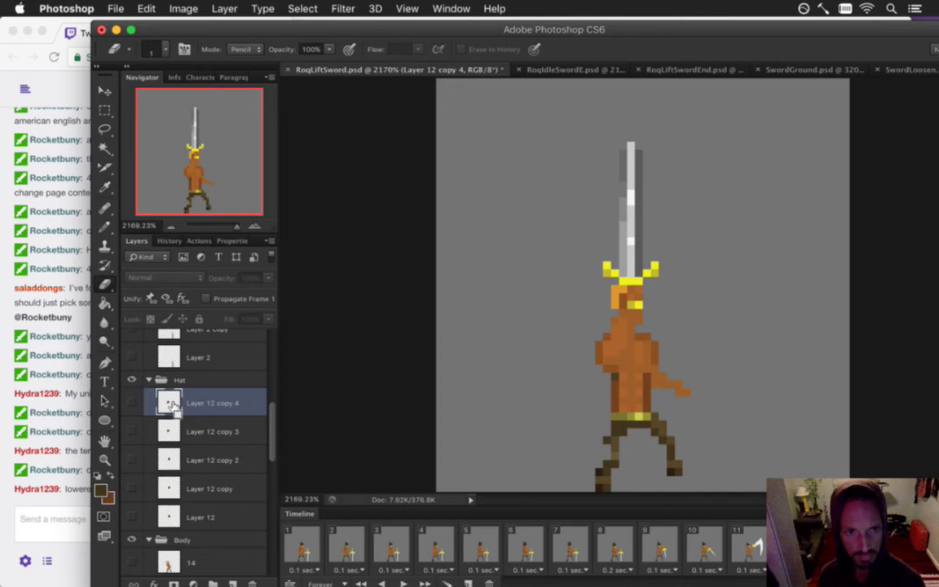
pyautogui.press('super+j')
pyautogui.click(131, 403)
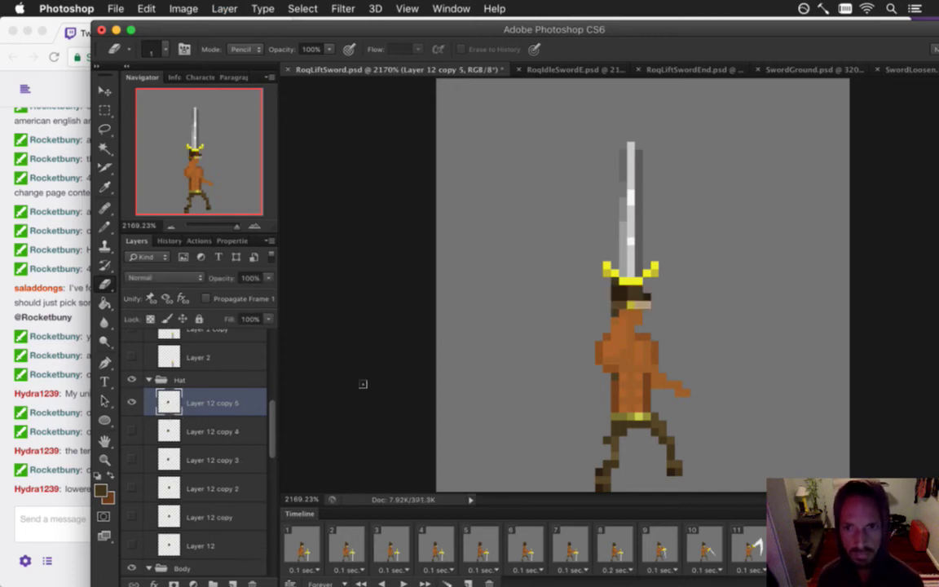
pyautogui.press('v')
pyautogui.press('Up')
pyautogui.press('Left')
pyautogui.press('Right')
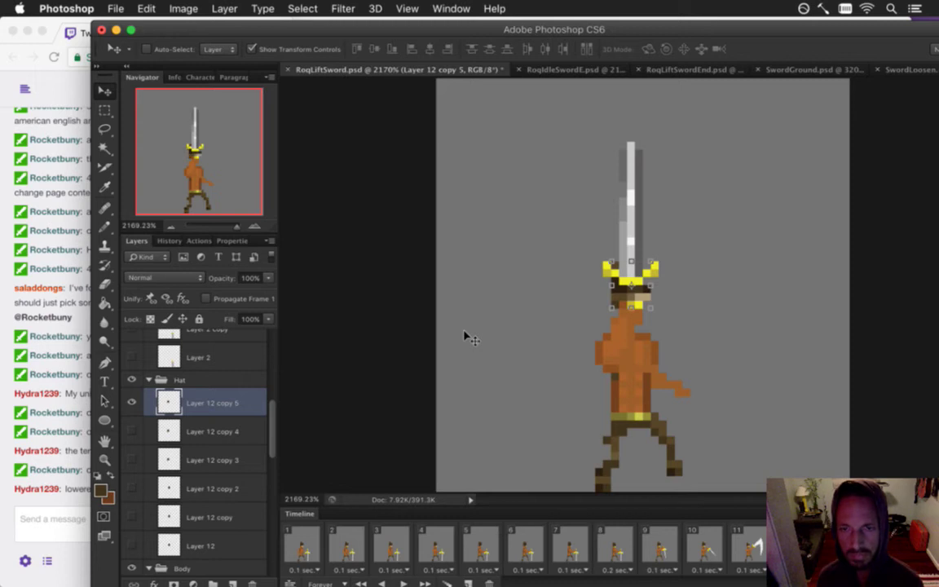
pyautogui.press('e')
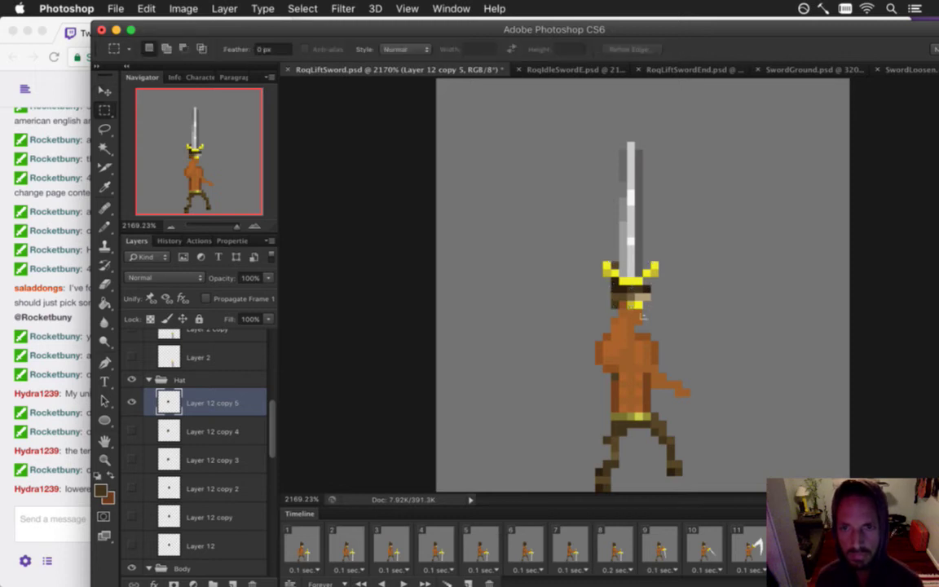
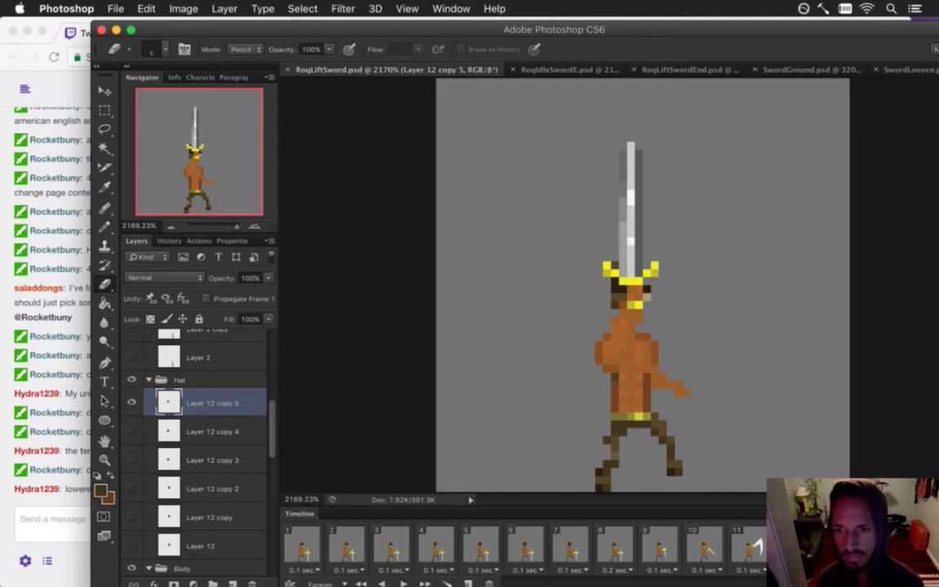
# - Show frame 14, and resize and reposition the program window so the timeline's frames from 12 onward are within reach
pyautogui.press('space')
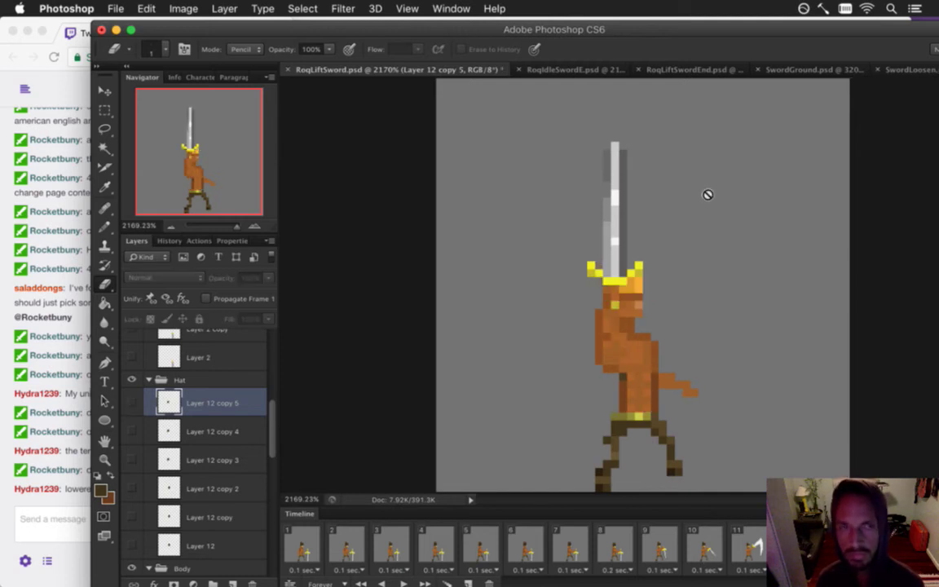
pyautogui.moveTo(715, 28); pyautogui.dragTo(638, 27)
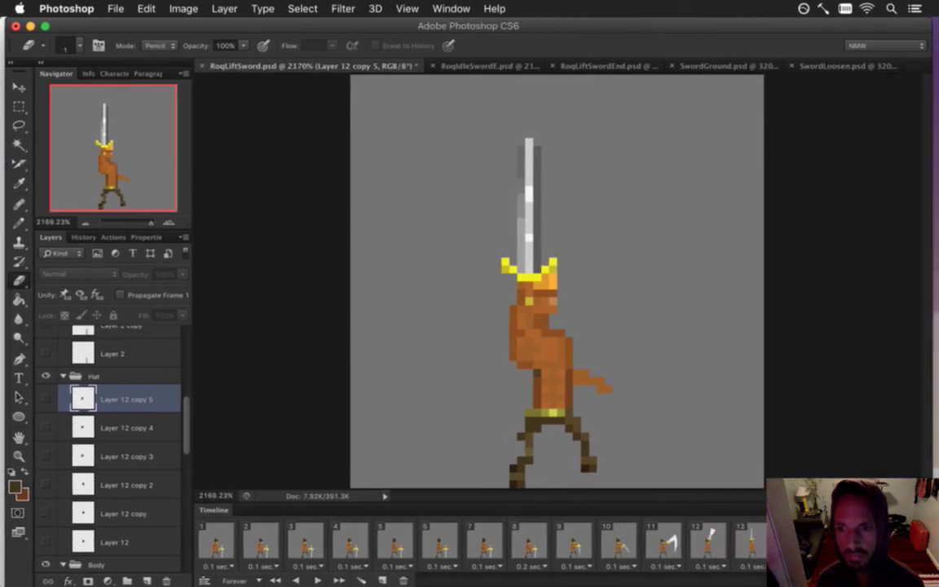
pyautogui.moveTo(933, 586); pyautogui.dragTo(838, 586)
pyautogui.moveTo(608, 26); pyautogui.dragTo(687, 25)
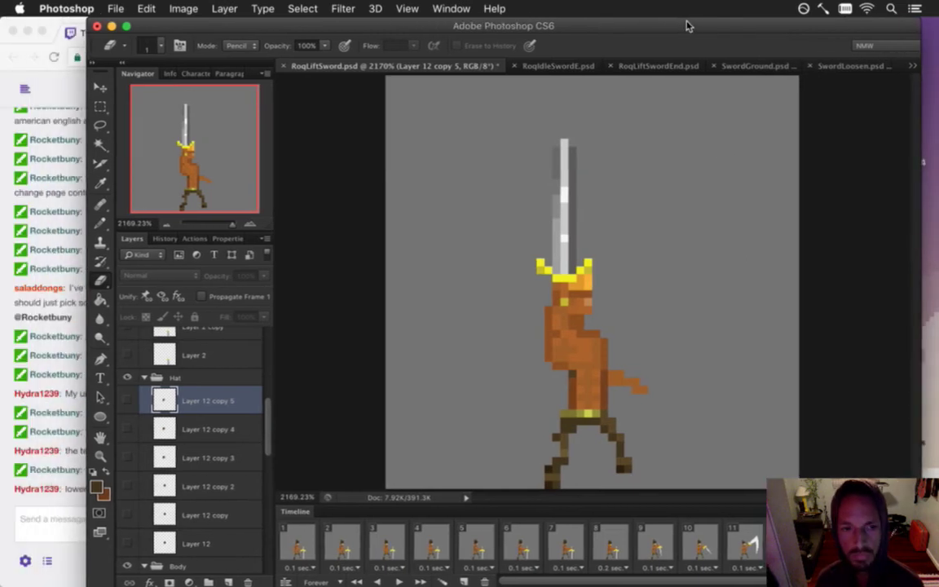
pyautogui.hscroll(1, 520, 545)
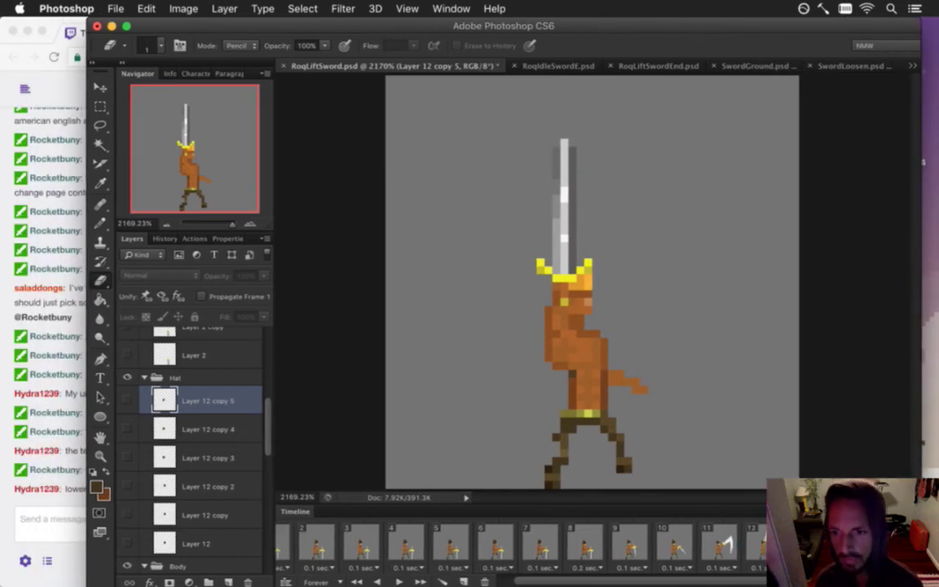
# - Compare frames 11 to 14 repeatedly to check how the head and hat move as the sword is raised
pyautogui.click(760, 545)
pyautogui.click(809, 544)
pyautogui.click(853, 545)
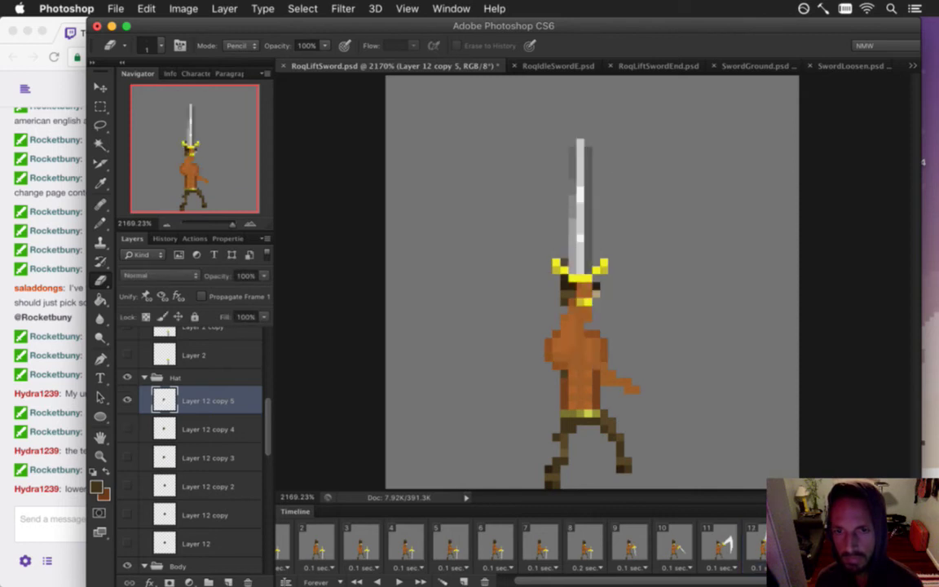
pyautogui.click(759, 545)
pyautogui.click(809, 545)
pyautogui.click(759, 545)
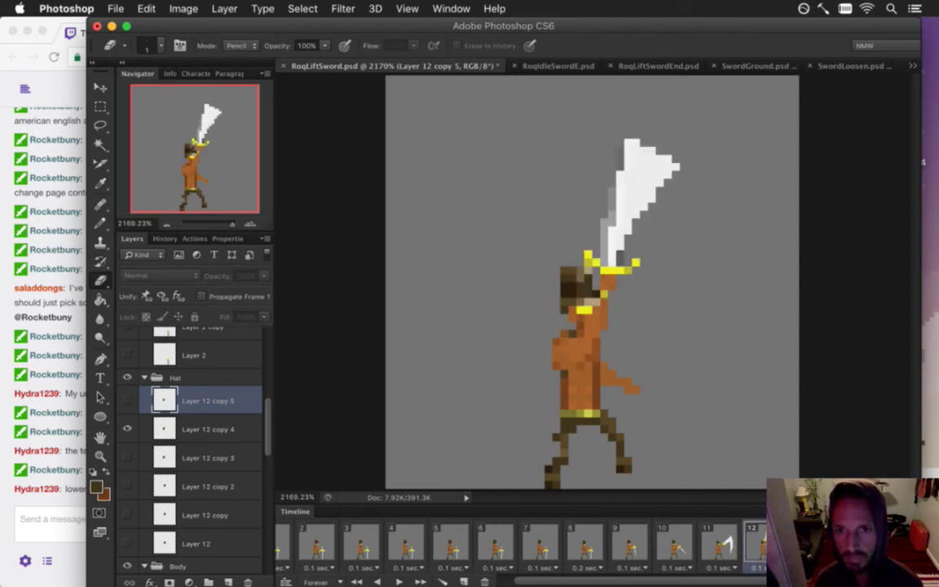
pyautogui.click(809, 544)
pyautogui.click(853, 544)
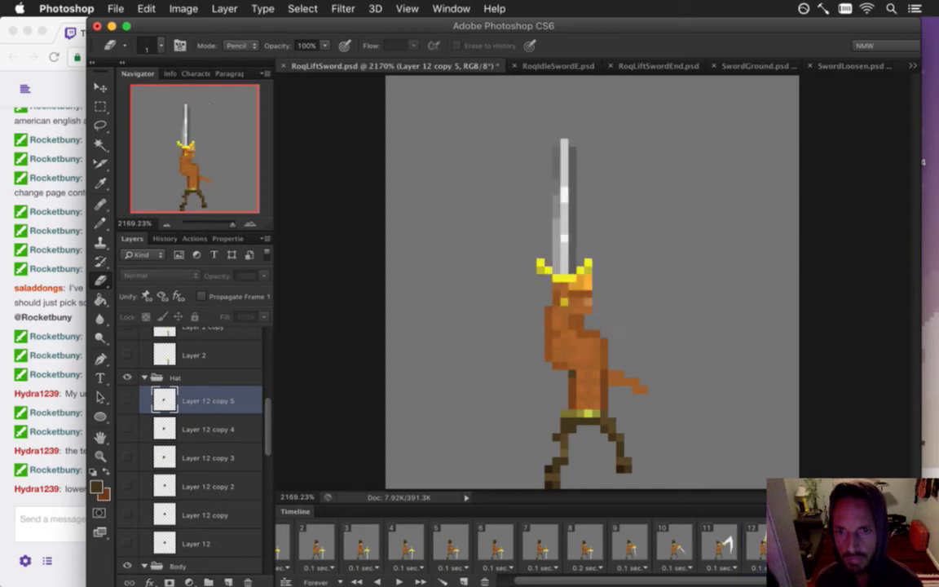
pyautogui.click(809, 545)
pyautogui.click(801, 542)
pyautogui.click(758, 542)
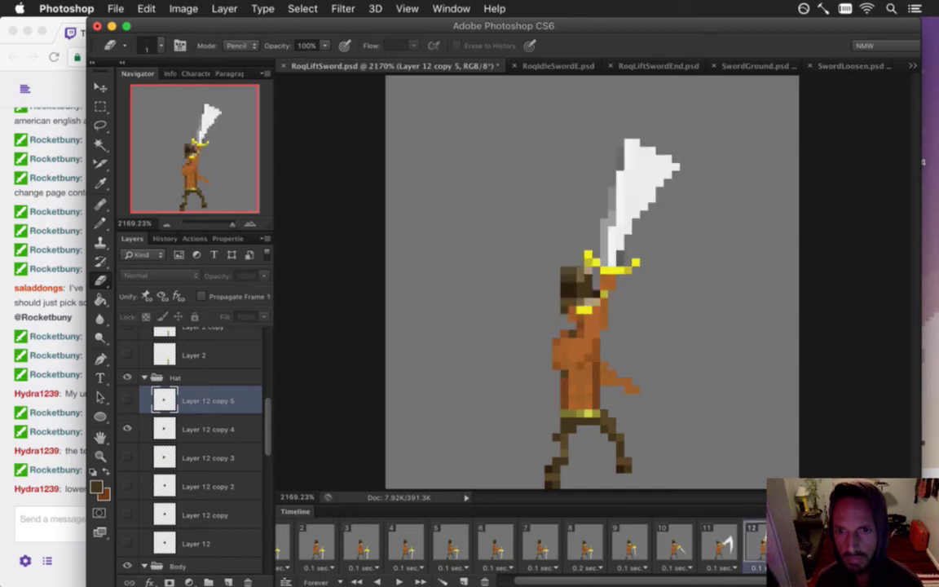
pyautogui.click(735, 538)
pyautogui.click(760, 541)
pyautogui.click(801, 542)
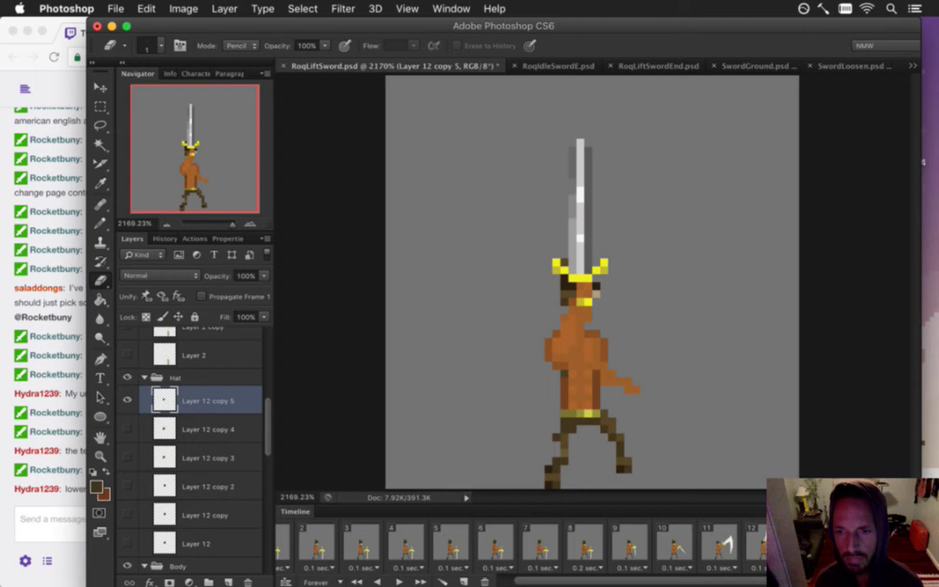
pyautogui.click(756, 542)
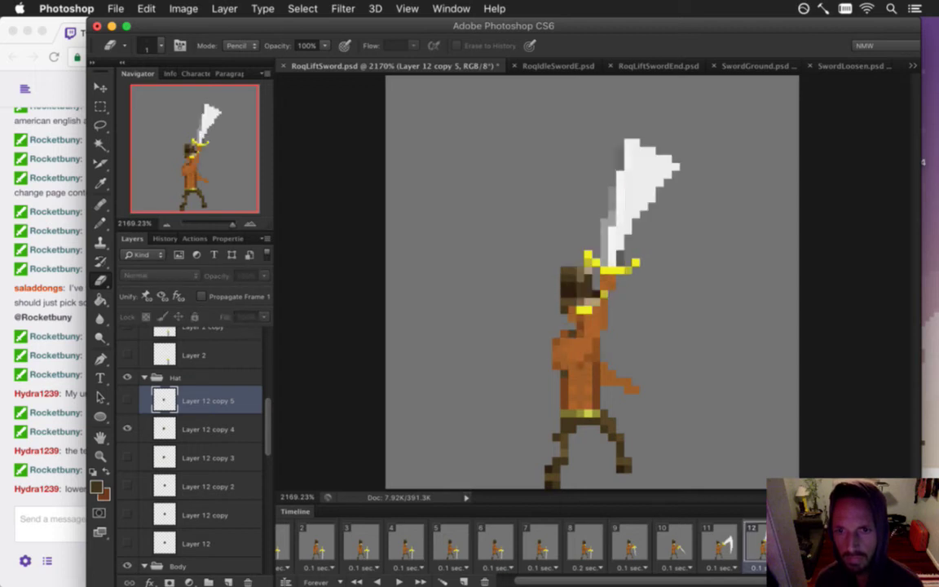
pyautogui.click(800, 543)
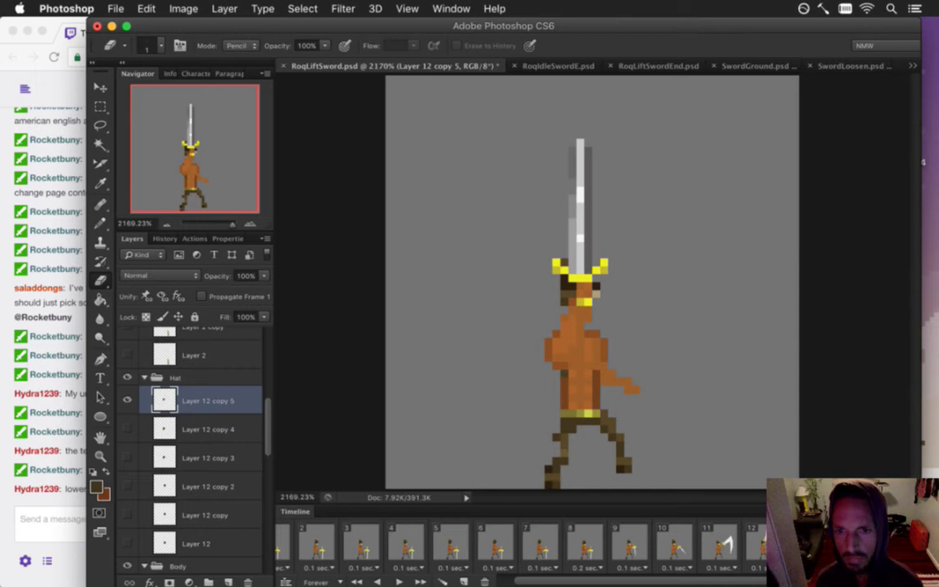
pyautogui.click(751, 542)
pyautogui.click(717, 543)
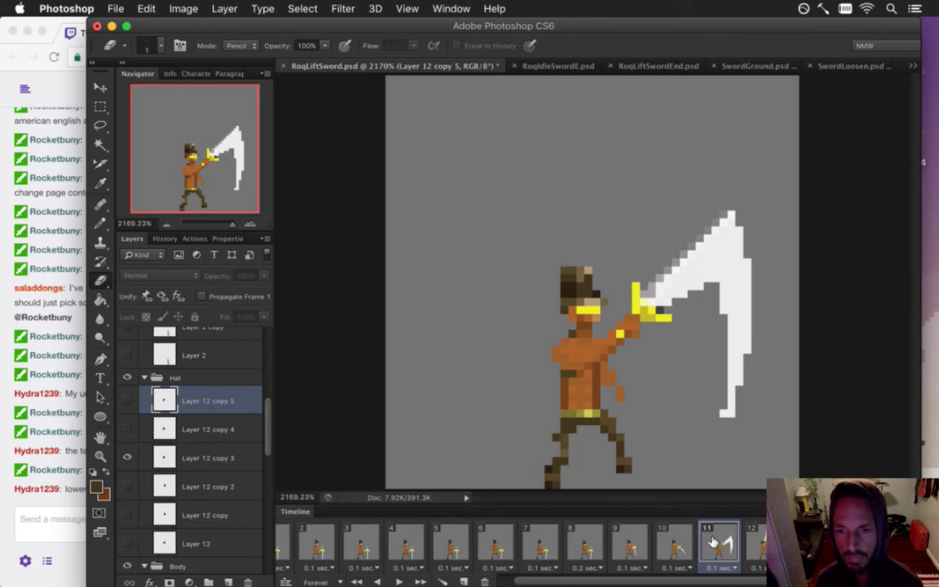
pyautogui.click(751, 542)
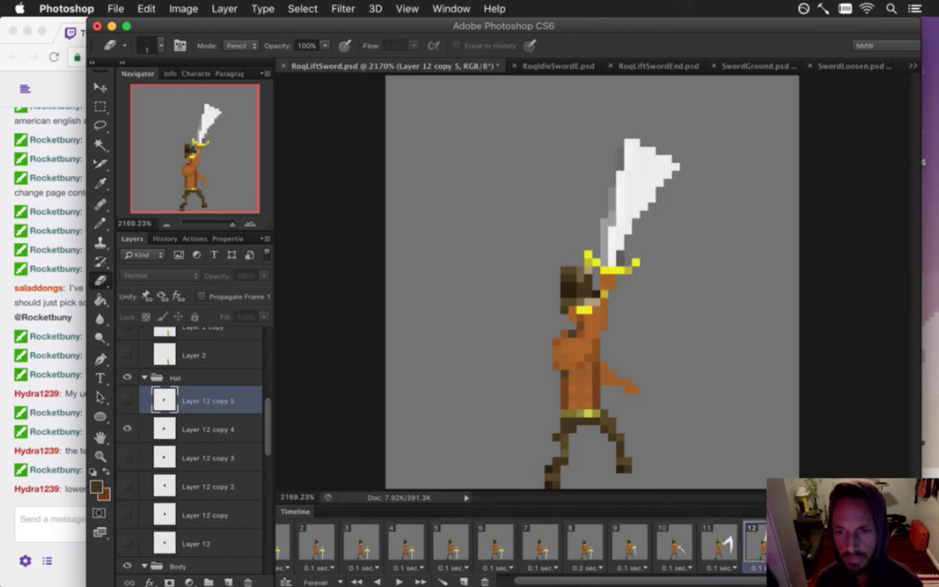
# - Delete frame 13's hat layer, Layer 12 copy 5, and preview Layer 12 copy, copy 2 and copy 3 on that frame
pyautogui.click(795, 542)
pyautogui.click(249, 582)
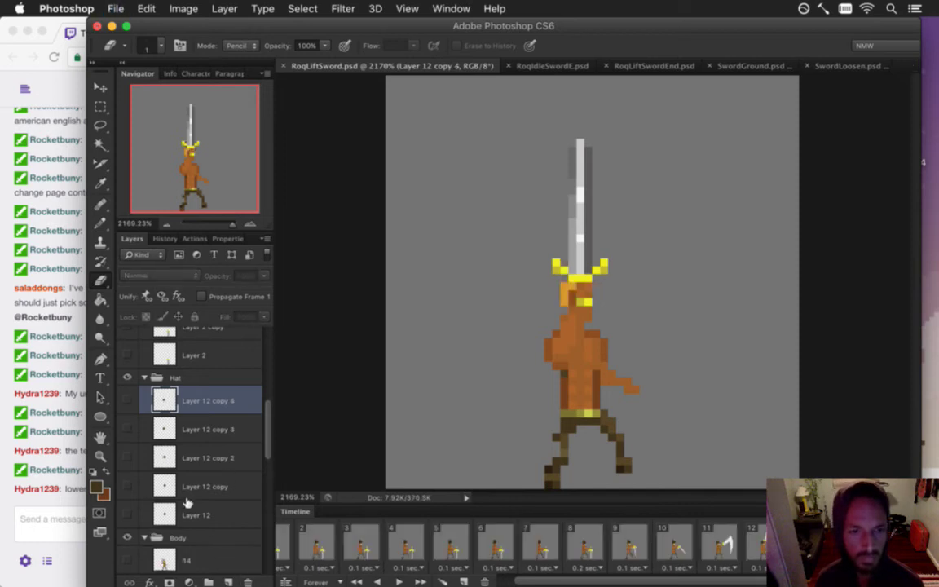
pyautogui.click(126, 486)
pyautogui.click(127, 486)
pyautogui.click(127, 455)
pyautogui.click(127, 456)
pyautogui.click(127, 428)
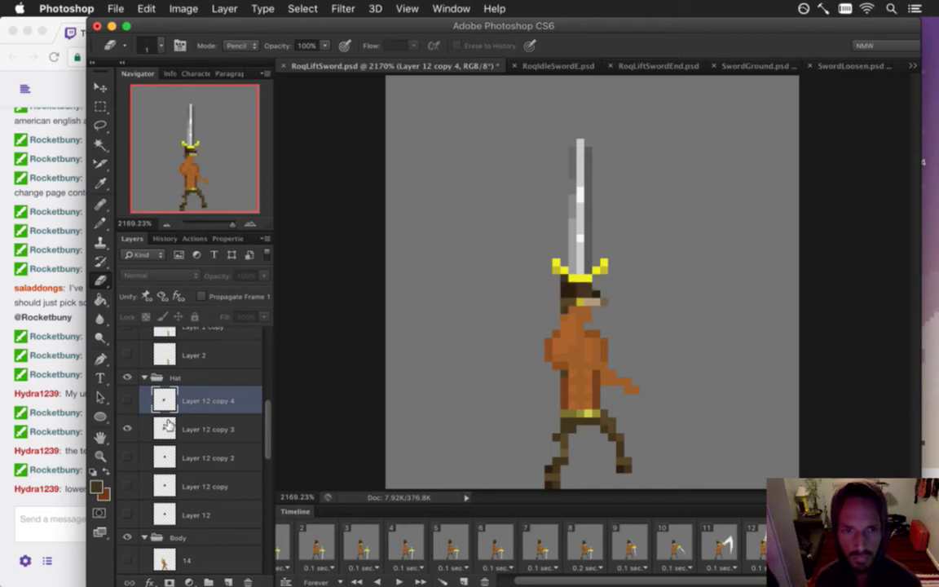
# - Duplicate Layer 12 copy 3 for frame 13, put the duplicate at the top of the Hat group, and hide the original
pyautogui.click(169, 425)
pyautogui.press('super+j')
pyautogui.moveTo(165, 427); pyautogui.dragTo(169, 393)
pyautogui.click(127, 457)
# - Try erasing the front of frame 13's hat over the face, undo the erasing, and nudge the hat up one pixel
pyautogui.moveTo(581, 286); pyautogui.dragTo(587, 317)
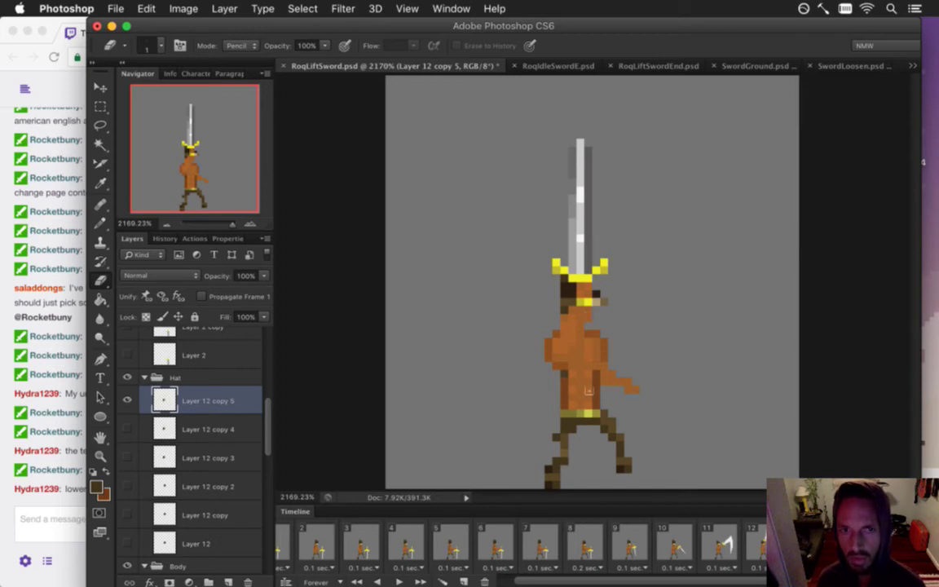
pyautogui.press('super+s')
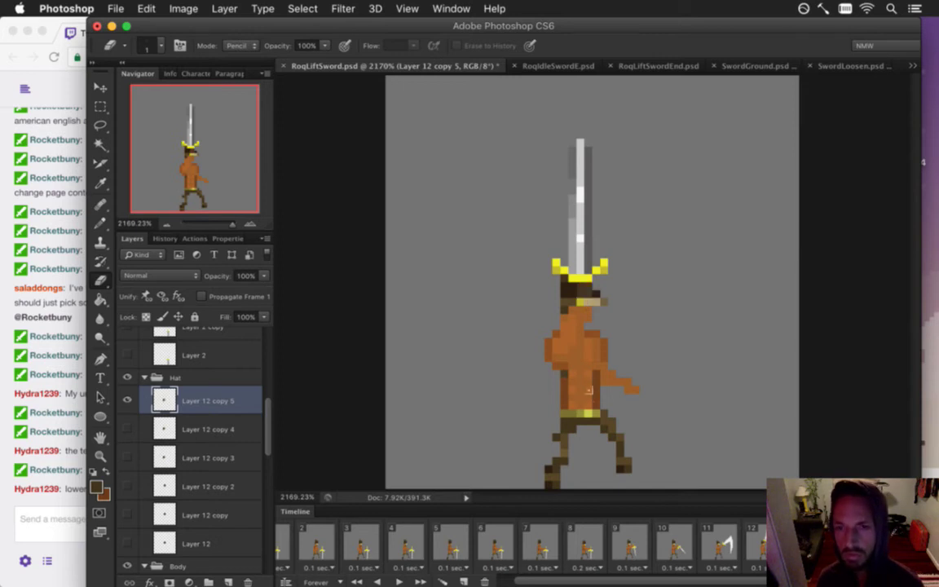
pyautogui.press('v')
pyautogui.press('Up')
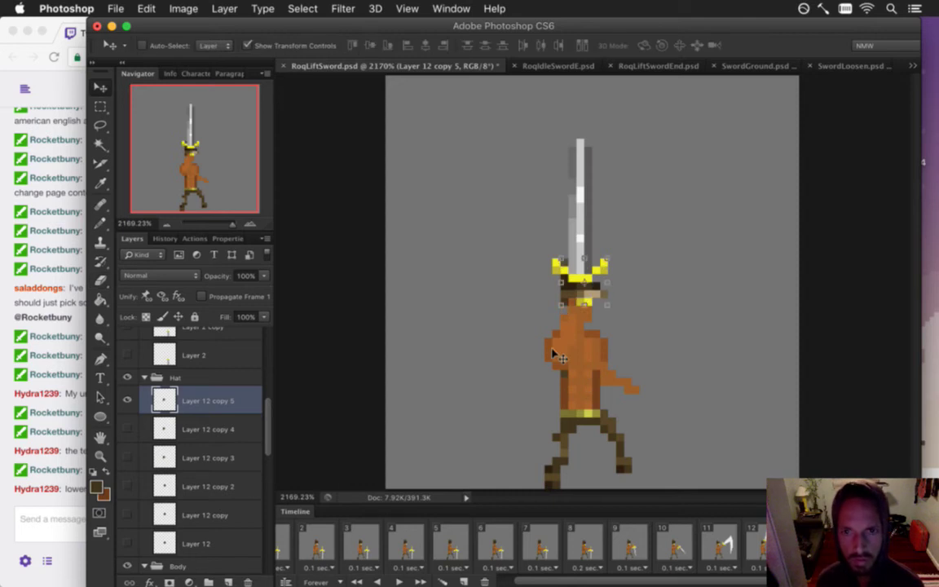
pyautogui.press('Left')
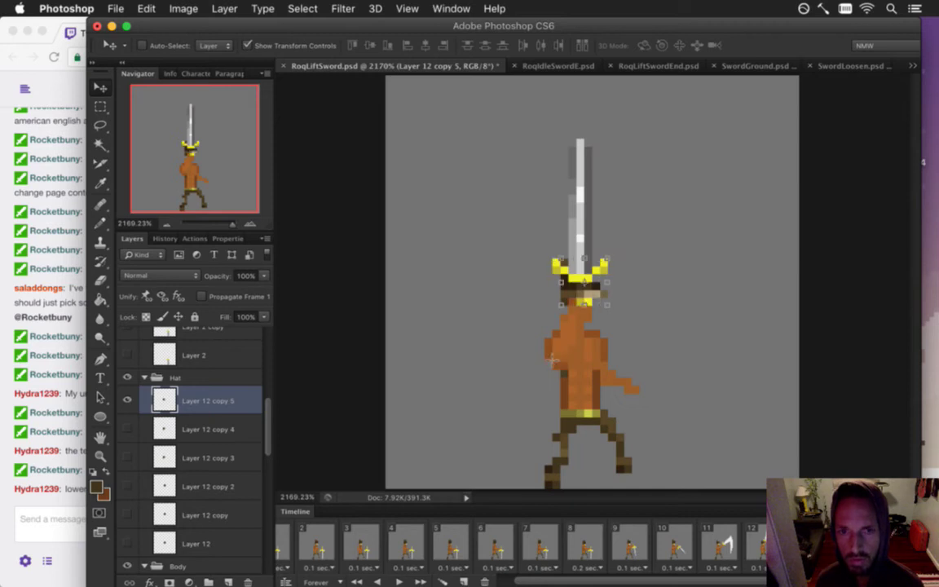
# - Compare frames 12 and 11, toggling the visibility of Layer 12 copy 3 on frame 11 to examine the head beneath
pyautogui.press('m')
pyautogui.click(756, 542)
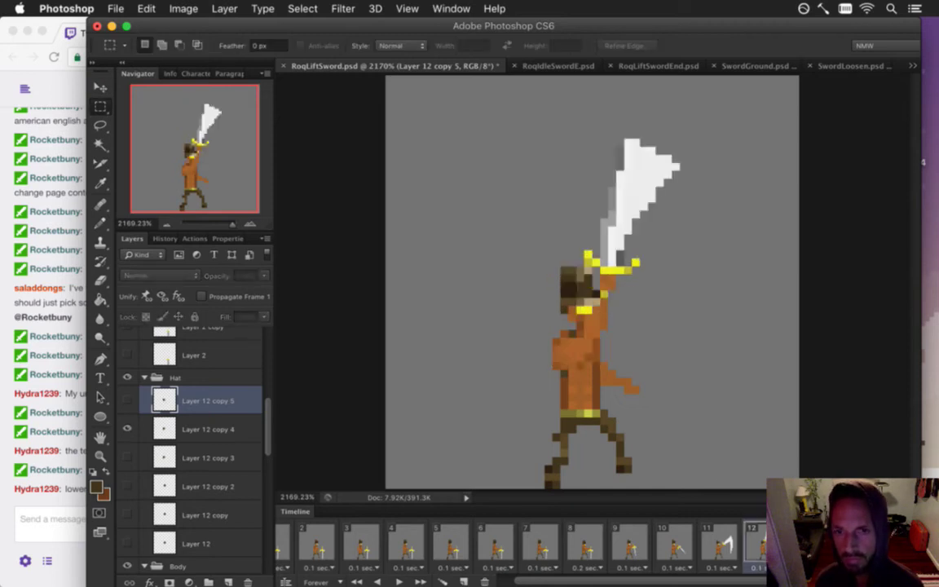
pyautogui.click(717, 545)
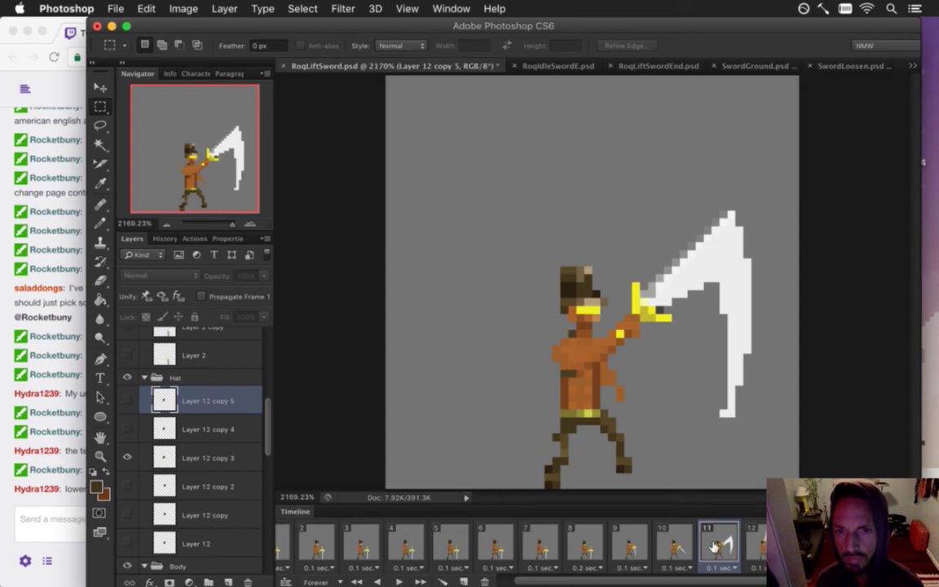
pyautogui.click(127, 457)
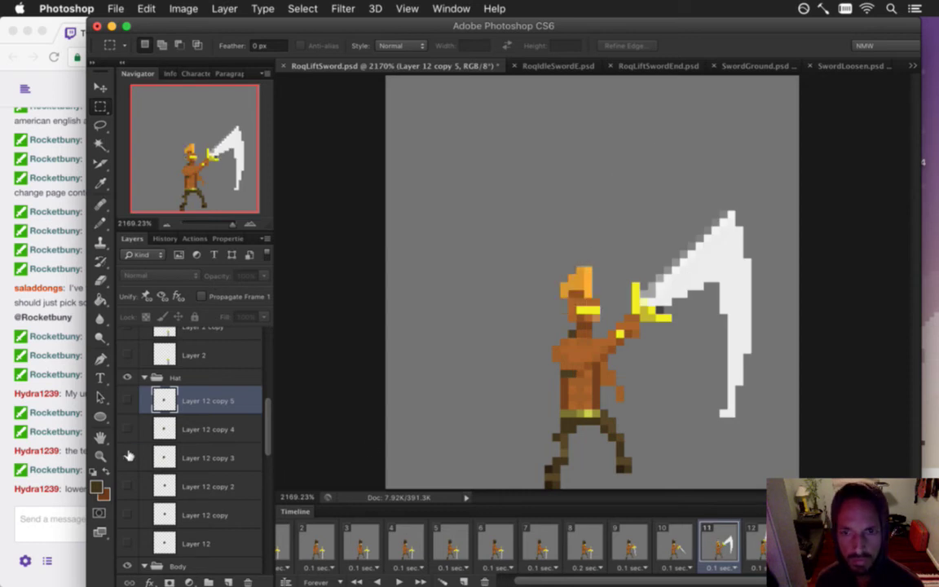
pyautogui.click(128, 458)
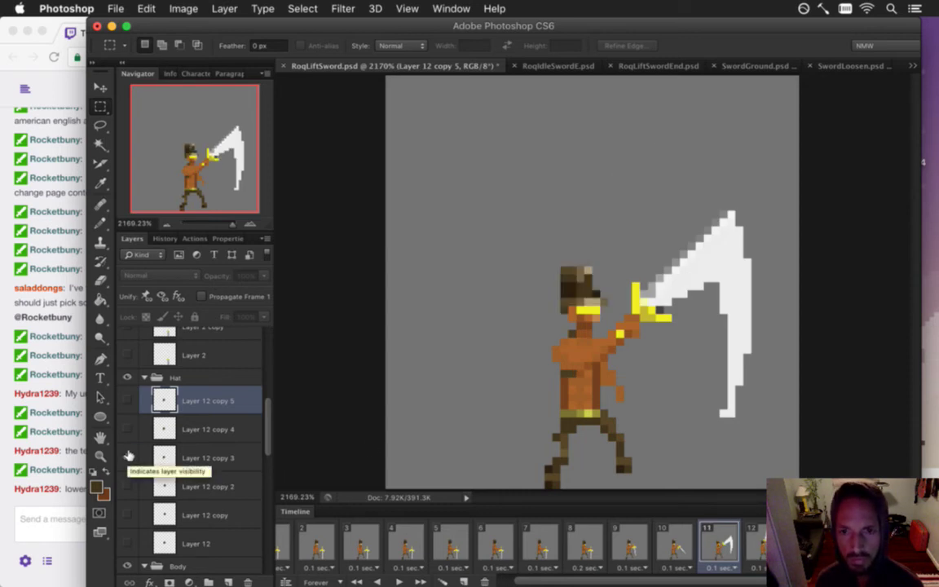
pyautogui.click(127, 457)
pyautogui.click(127, 457)
pyautogui.click(127, 457)
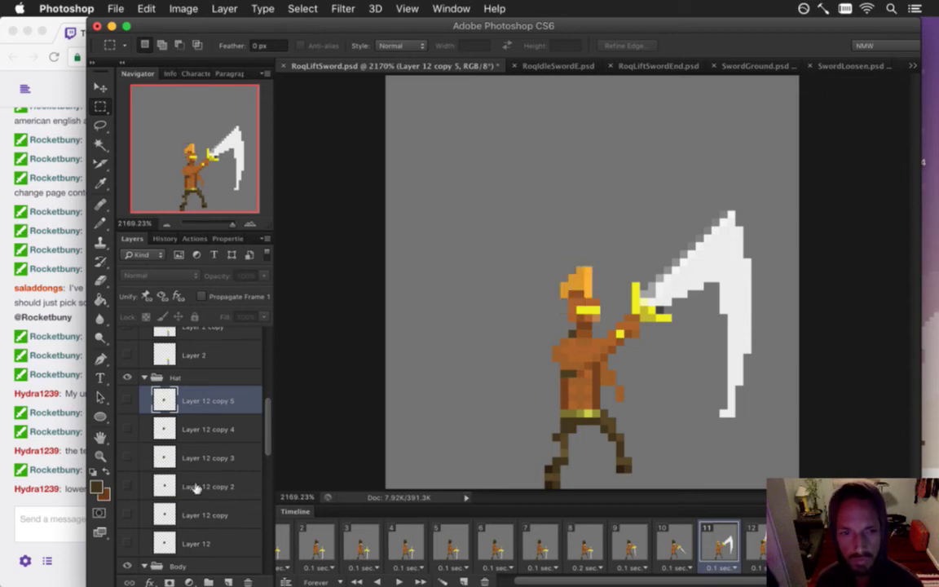
# - Preview Layer 12 copy 2 on frame 11, then restore Layer 12 copy 3 as its visible hat and save the file
pyautogui.click(128, 457)
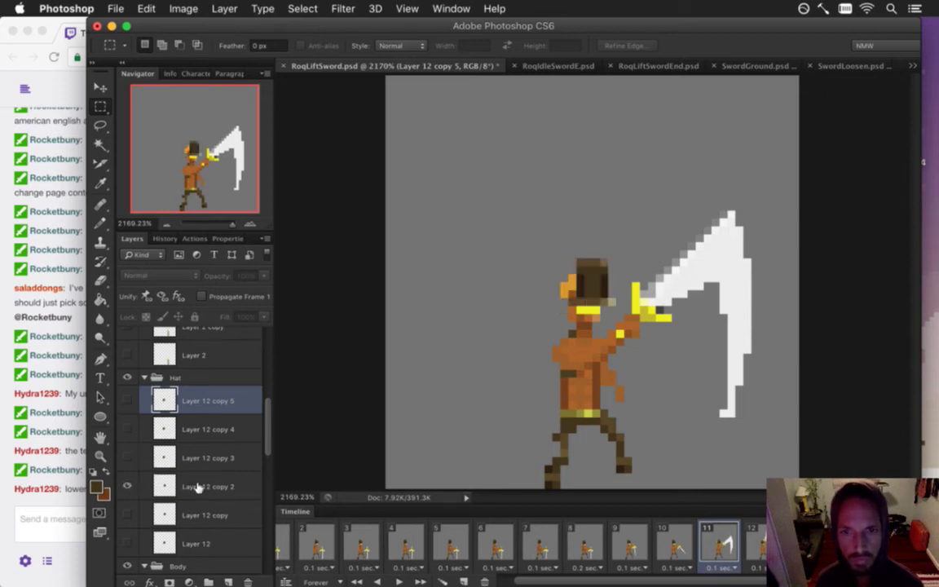
pyautogui.click(127, 458)
pyautogui.click(129, 457)
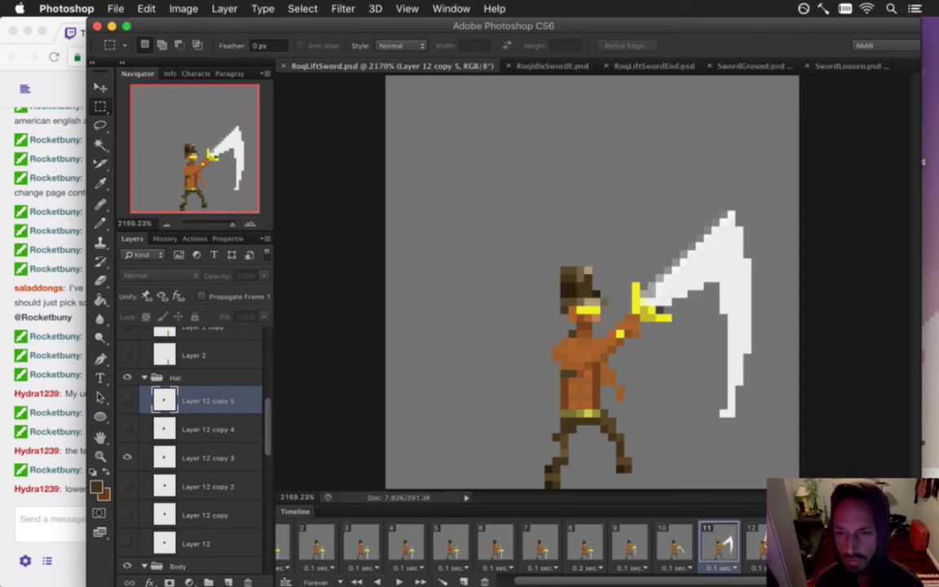
# - Compare frames 12 and 13, toggle Layer 12 copy 5's visibility on frame 13, and try nudging that hat down one pixel
pyautogui.click(756, 545)
pyautogui.click(801, 545)
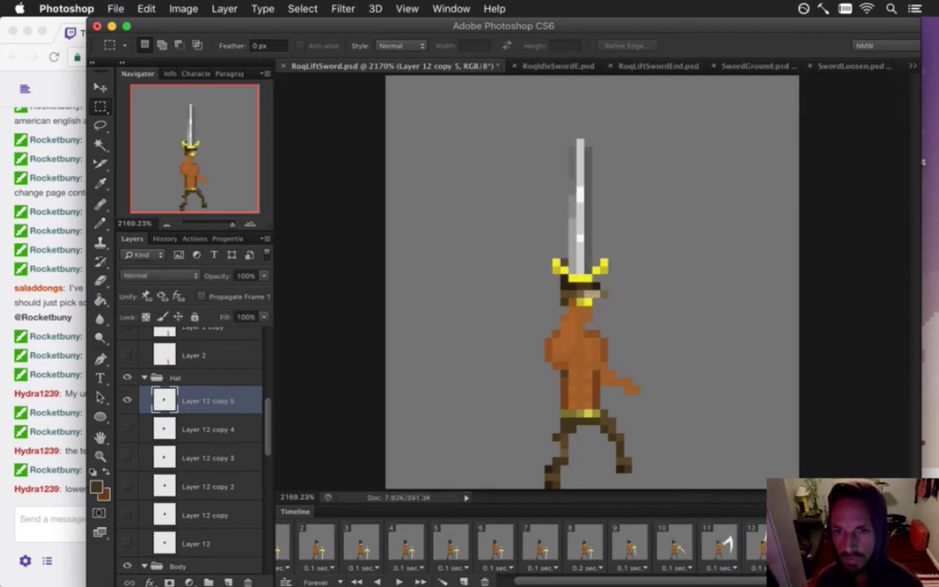
pyautogui.click(130, 399)
pyautogui.click(128, 400)
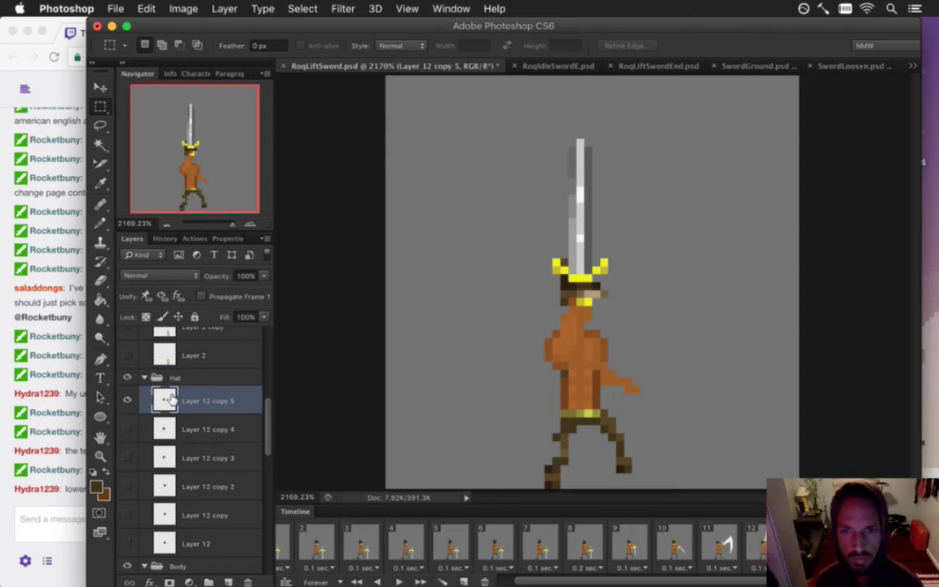
pyautogui.press('v')
pyautogui.press('Down')
pyautogui.press('Up')
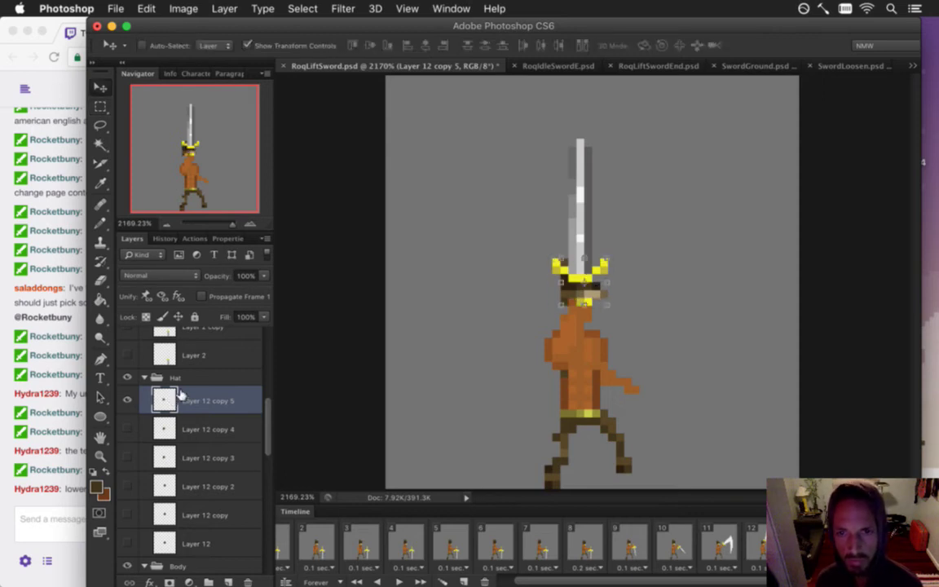
pyautogui.press('m')
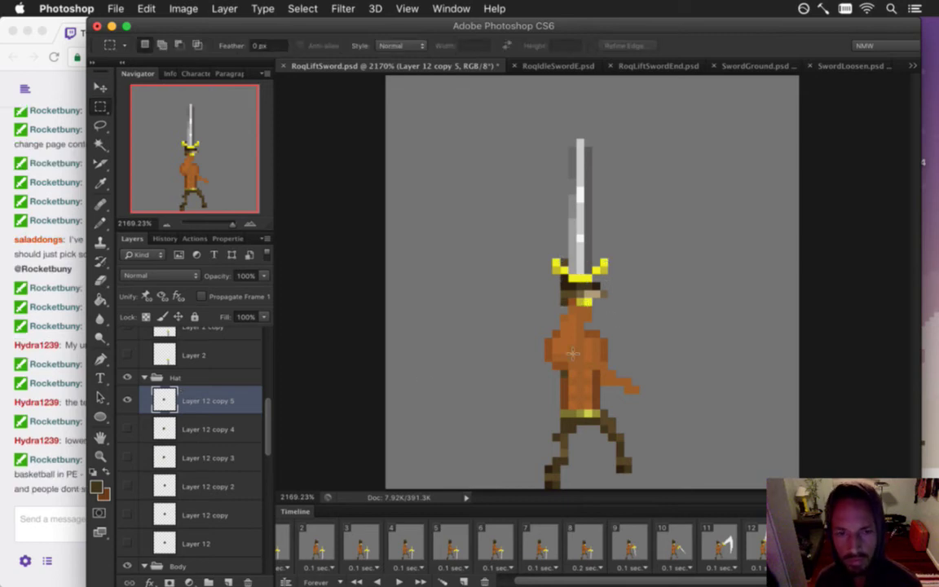
# - On Body layer 12, extend frame 13's chin and yellow visor forward with sampled skin and yellow pixels, and save the file
pyautogui.moveTo(270, 430); pyautogui.dragTo(272, 472)
pyautogui.scroll(-2, 261, 456)
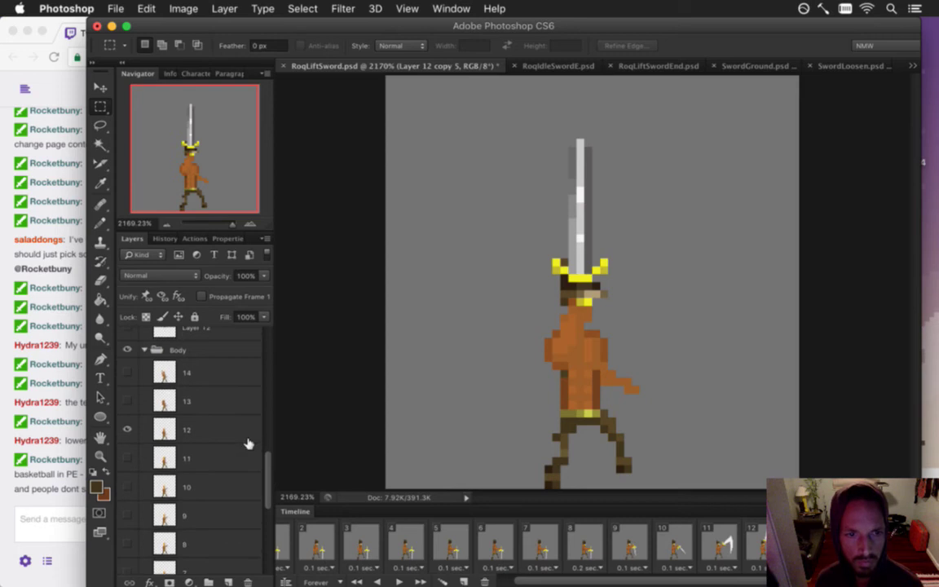
pyautogui.click(237, 430)
pyautogui.press('i')
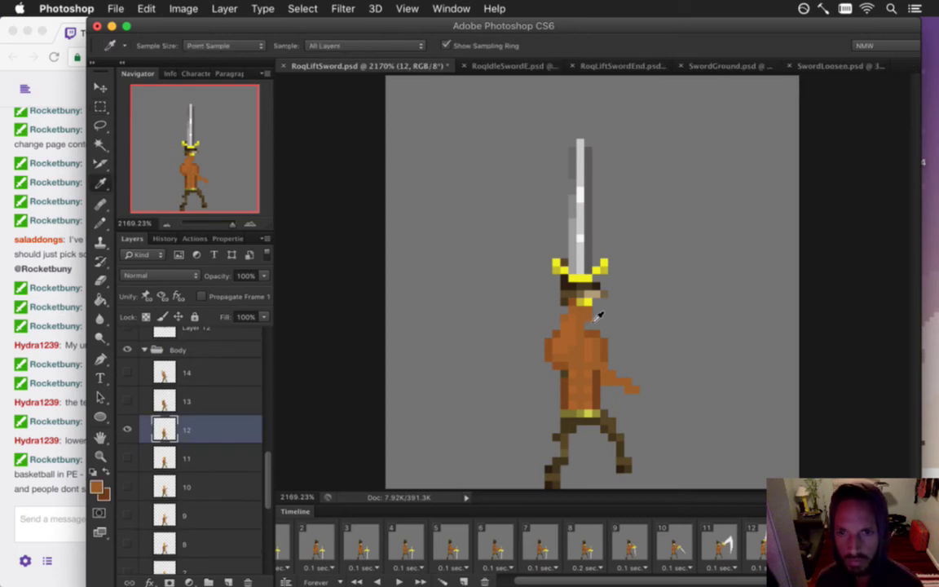
pyautogui.press('b')
pyautogui.keyDown('alt'); pyautogui.click(589, 302); pyautogui.keyUp('alt')
pyautogui.press('super+s')
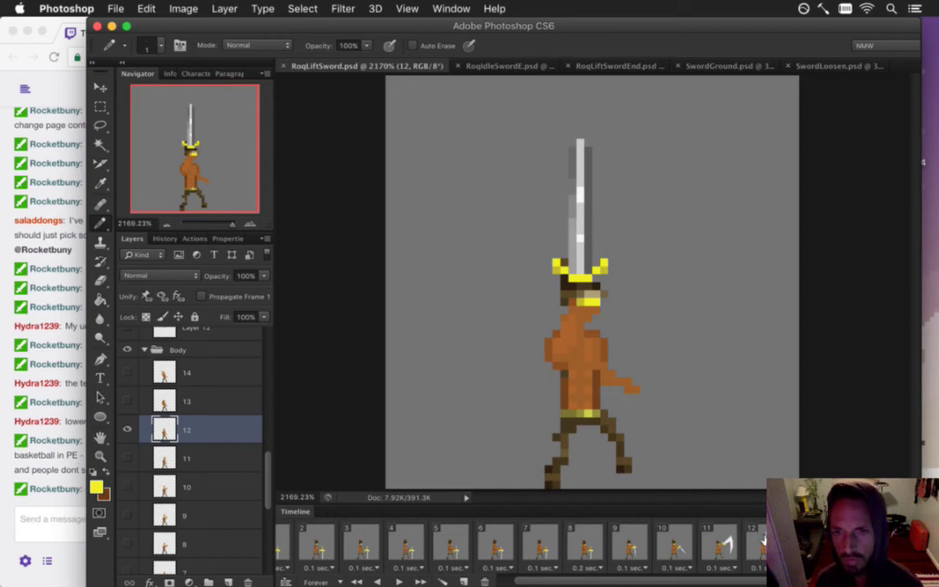
# - Compare frames 12 and 13, and select frame 13's hat layer, Layer 12 copy 5
pyautogui.click(758, 542)
pyautogui.click(792, 543)
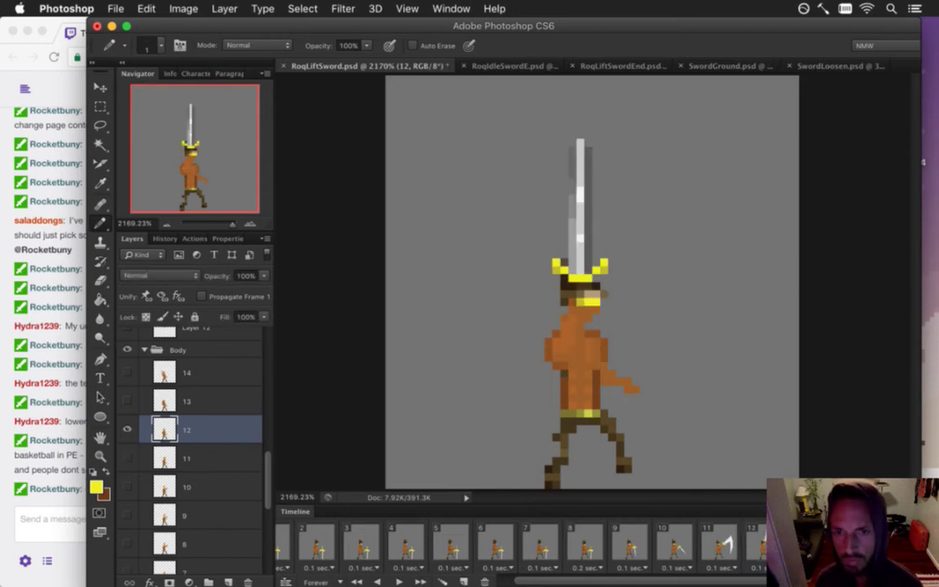
pyautogui.scroll(5, 249, 430)
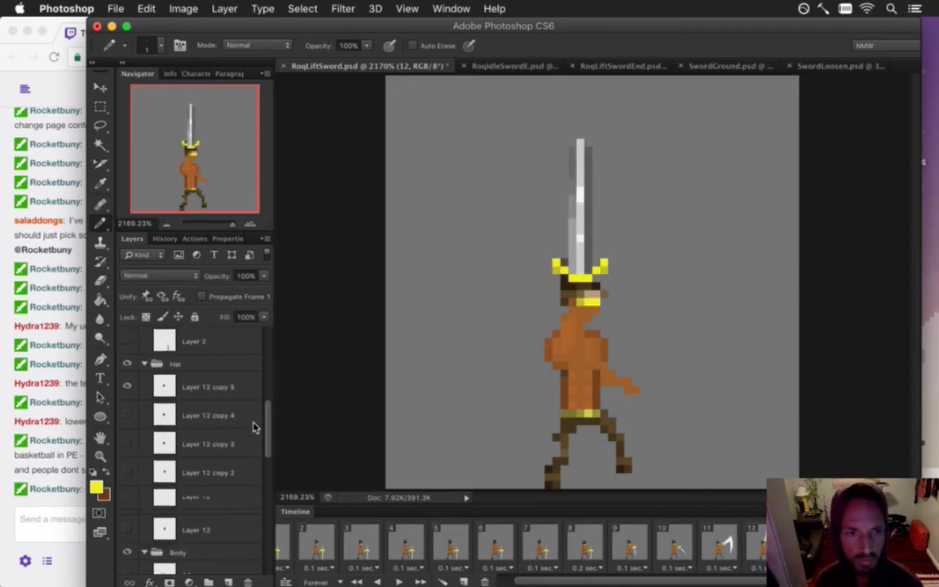
pyautogui.click(227, 403)
# - Switch to the Twitch chat in Chrome and read the latest messages
pyautogui.click(52, 424)
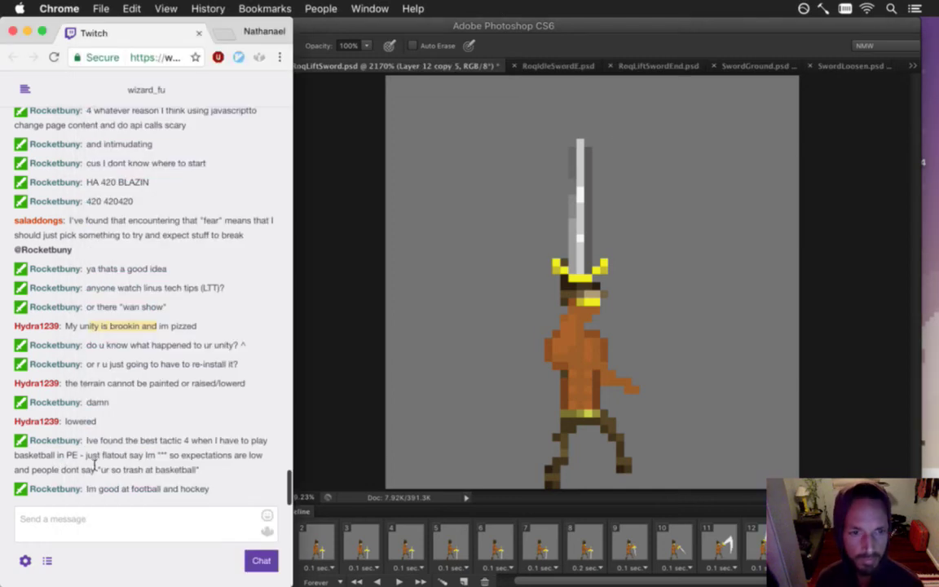
pyautogui.moveTo(109, 441); pyautogui.dragTo(161, 457)
pyautogui.moveTo(98, 470); pyautogui.dragTo(161, 467)
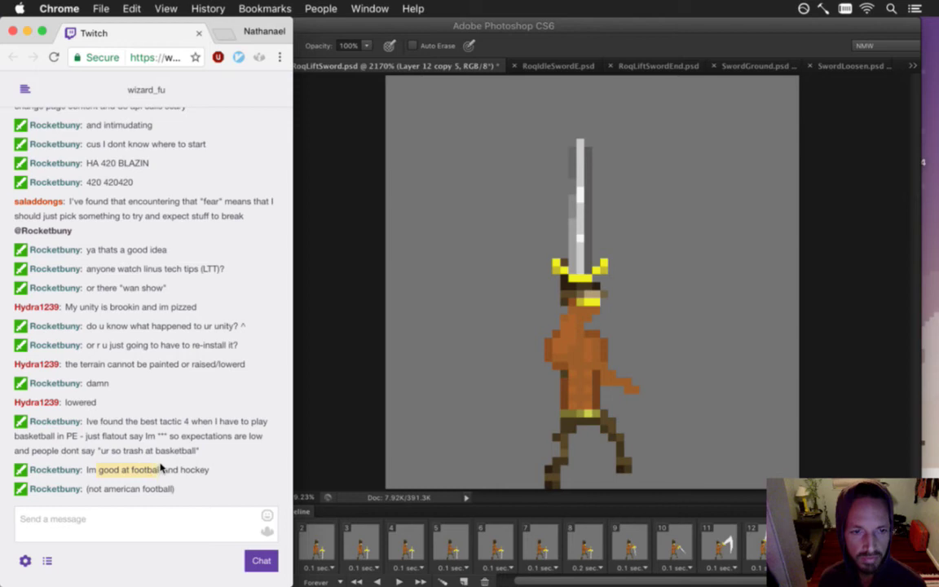
pyautogui.moveTo(140, 422); pyautogui.dragTo(183, 448)
pyautogui.click(229, 447)
# - Back in Photoshop, erase the middle pixels of frame 13's hat over the forehead on Layer 12 copy 5, and save the file
pyautogui.click(322, 449)
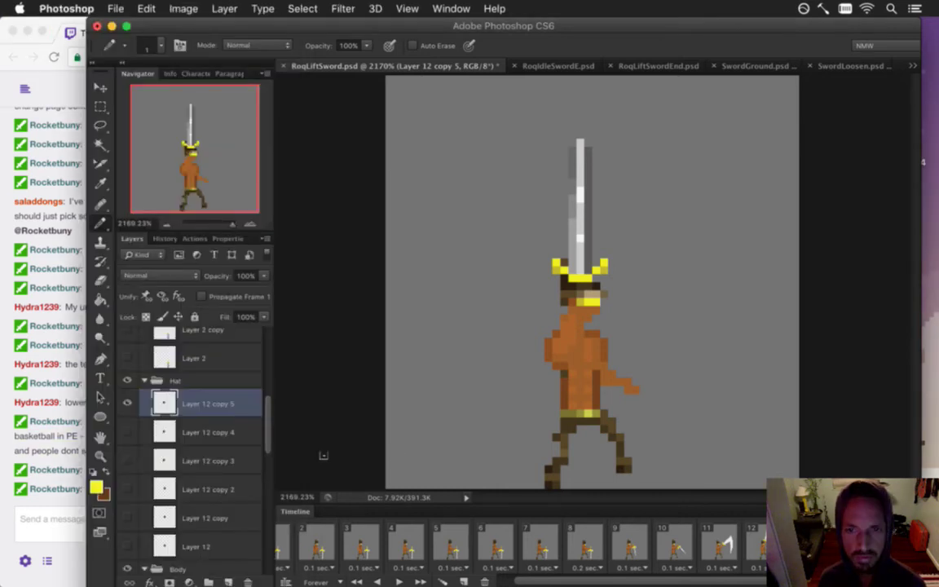
pyautogui.press('Left')
pyautogui.press('Right')
pyautogui.press('e')
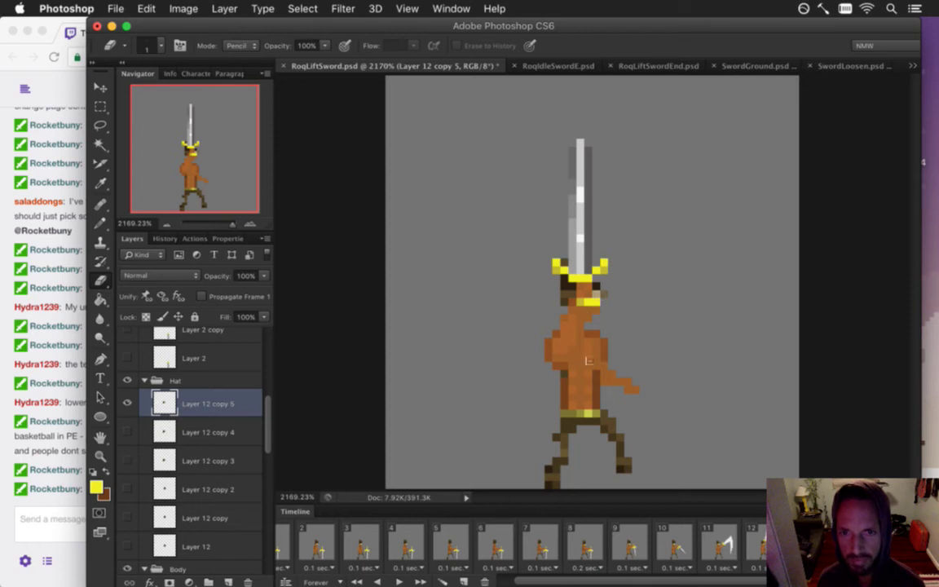
pyautogui.press('super+s')
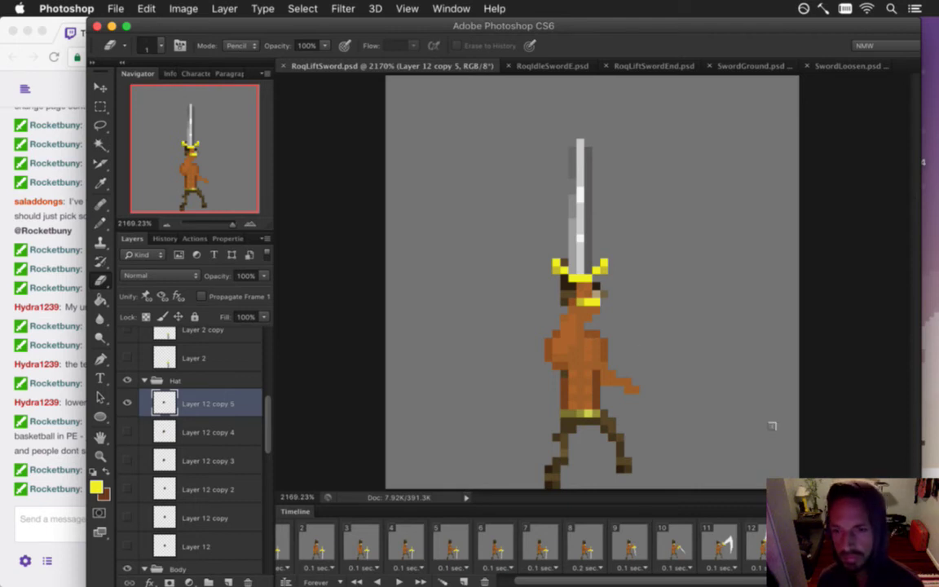
# - Check frames 12 and 13, and on frame 14 duplicate Layer 12 copy 5 and make the duplicate visible
pyautogui.click(754, 545)
pyautogui.click(799, 544)
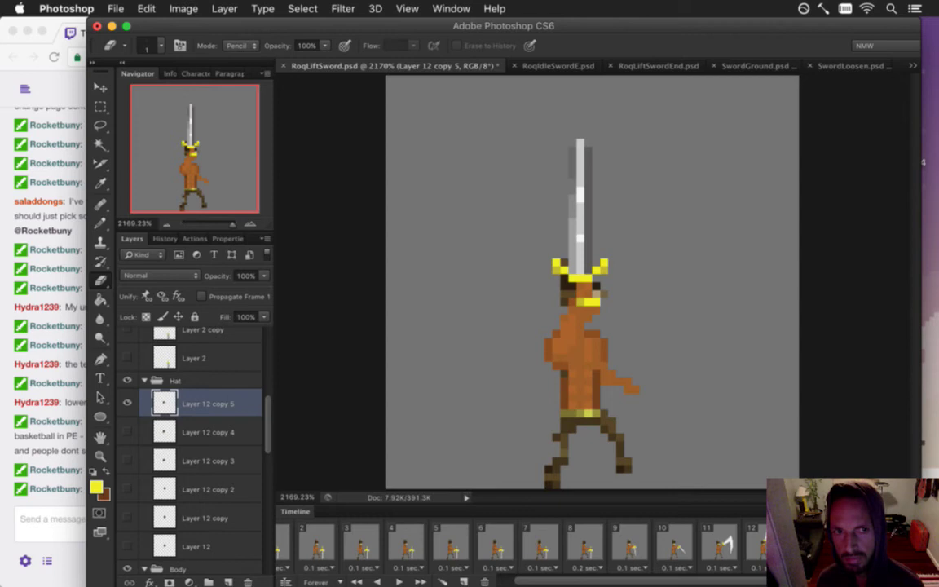
pyautogui.click(844, 544)
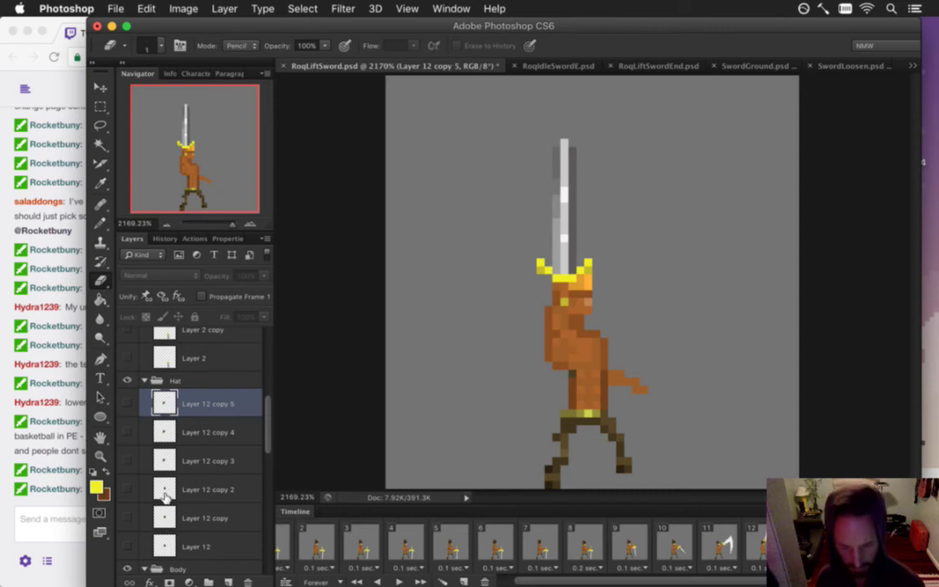
pyautogui.press('super+j')
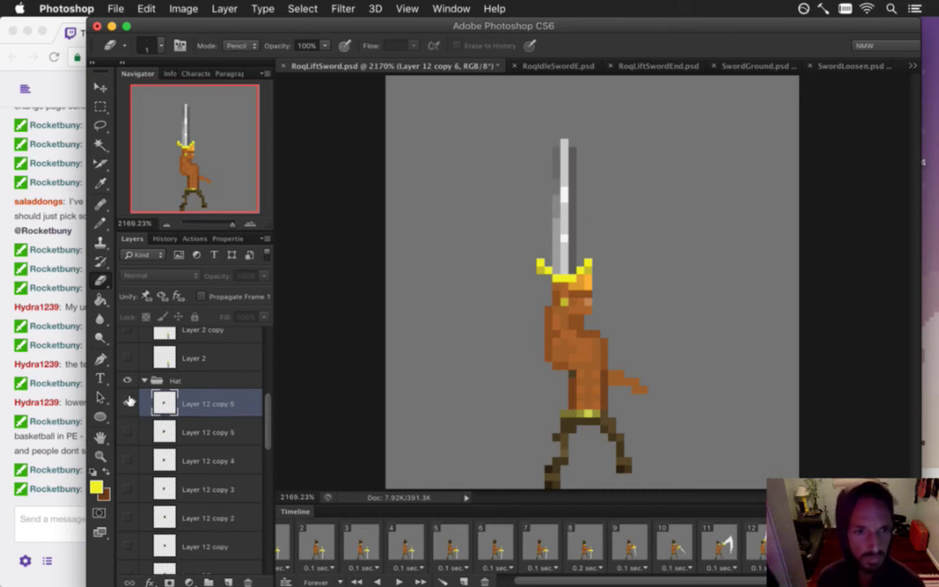
pyautogui.click(127, 403)
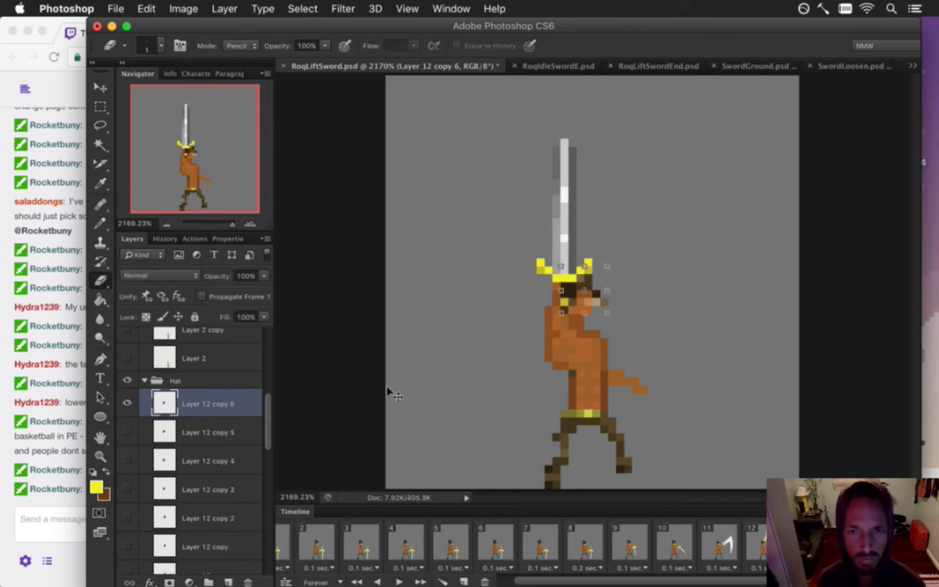
# - Move frame 14's duplicated hat onto the empty background in front of the head, about seven pixels right and one up
pyautogui.press('v')
pyautogui.press('Right')
pyautogui.press('Right')
pyautogui.press('Right')
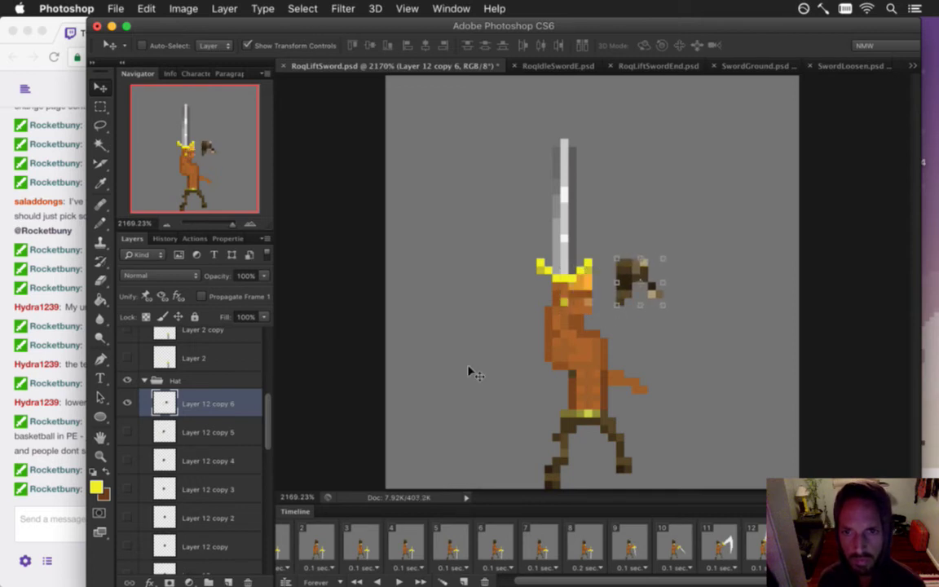
pyautogui.press('m')
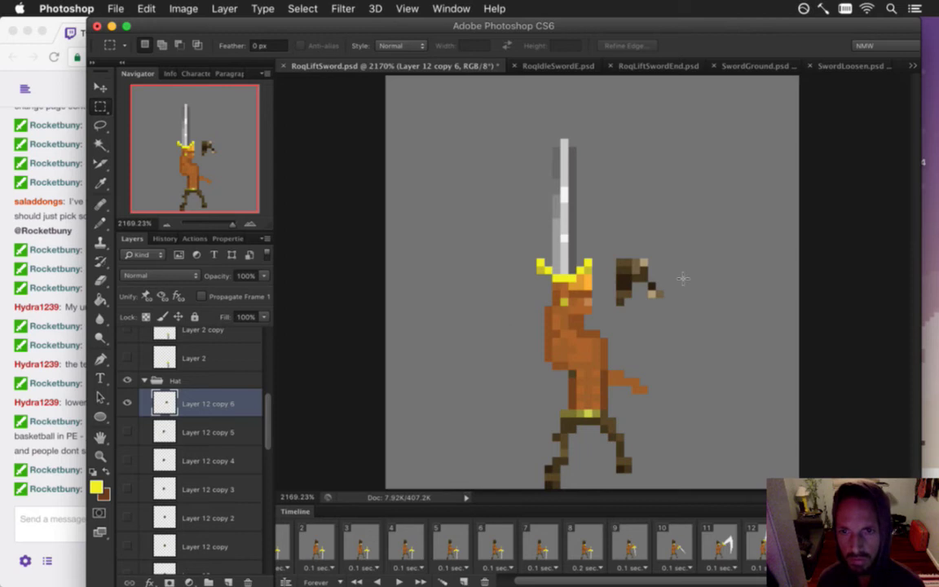
# - Extend frame 14's hat brim with sampled browns, lengthening its back and front ends downward and adding a light pixel along the brim
pyautogui.press('i')
pyautogui.click(623, 305)
pyautogui.press('b')
pyautogui.click(620, 310)
pyautogui.moveTo(659, 301); pyautogui.dragTo(659, 311)
pyautogui.keyDown('alt'); pyautogui.click(625, 305); pyautogui.keyUp('alt')
pyautogui.click(658, 308)
pyautogui.keyDown('alt'); pyautogui.click(652, 294); pyautogui.keyUp('alt')
pyautogui.click(644, 294)
# - Erase the top rows of the crown on frame 14's hat to make it shorter
pyautogui.press('e')
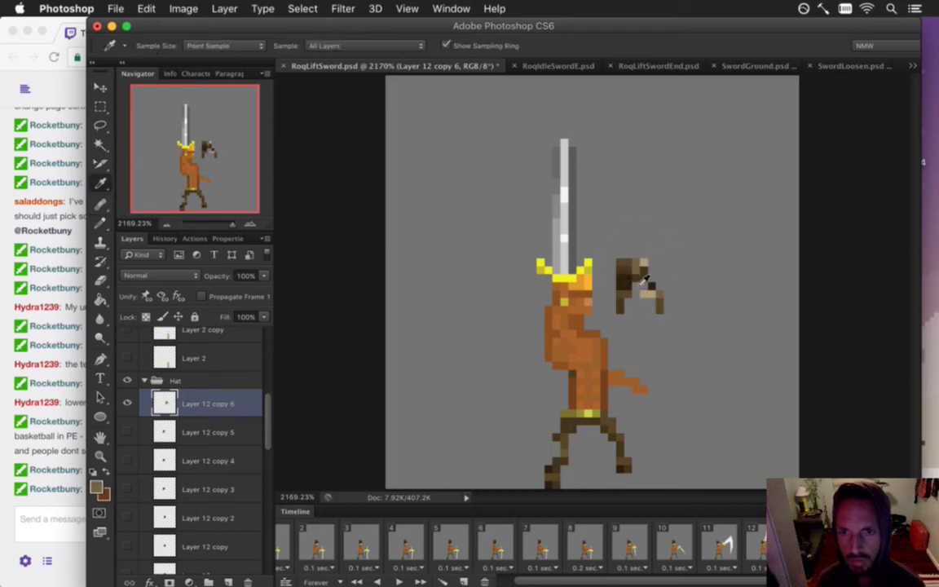
pyautogui.moveTo(645, 261); pyautogui.dragTo(626, 262)
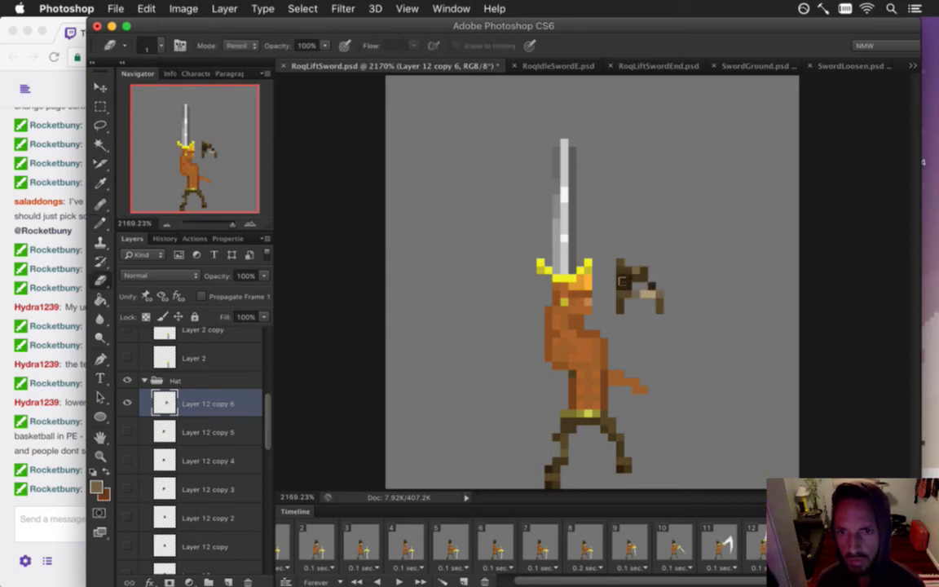
pyautogui.click(620, 262)
pyautogui.press('v')
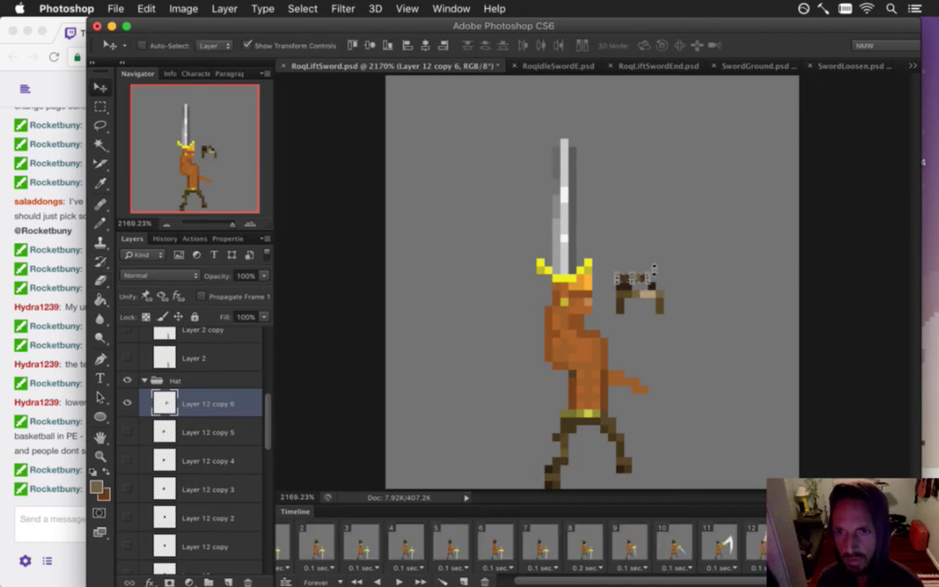
# - Sample the darkest brown and paint a band across the gap in the middle of frame 14's hat
pyautogui.press('m')
pyautogui.press('i')
pyautogui.click(650, 285)
pyautogui.press('b')
pyautogui.moveTo(644, 287); pyautogui.dragTo(635, 287)
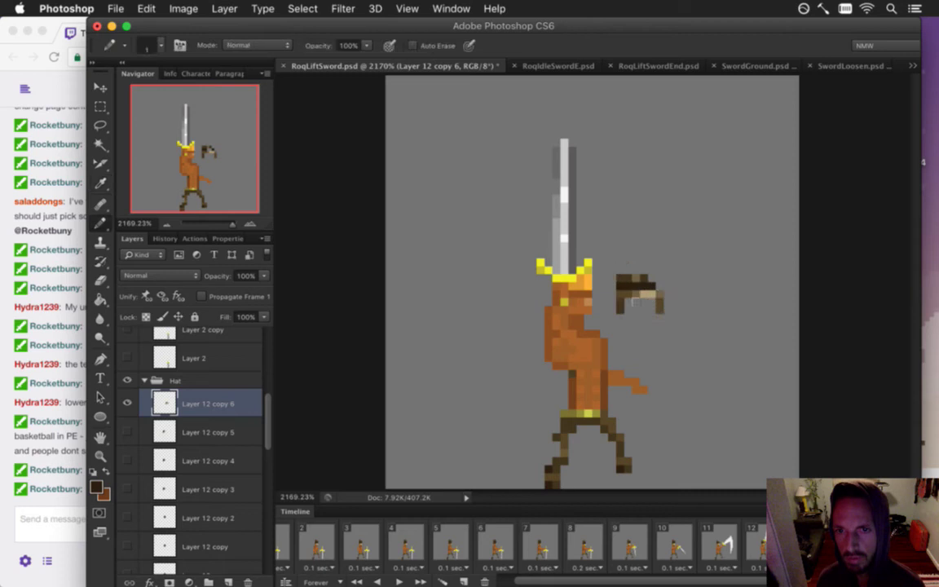
# - Refine the shading of frame 14's hat band and brim with lighter and darker browns sampled from the hat
pyautogui.keyDown('alt'); pyautogui.click(623, 282); pyautogui.keyUp('alt')
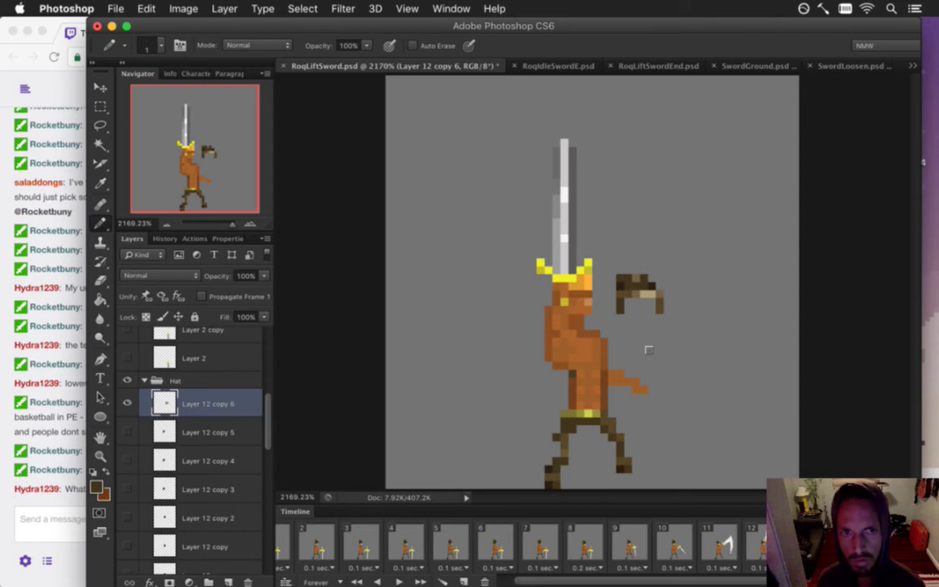
pyautogui.keyDown('alt'); pyautogui.click(622, 299); pyautogui.keyUp('alt')
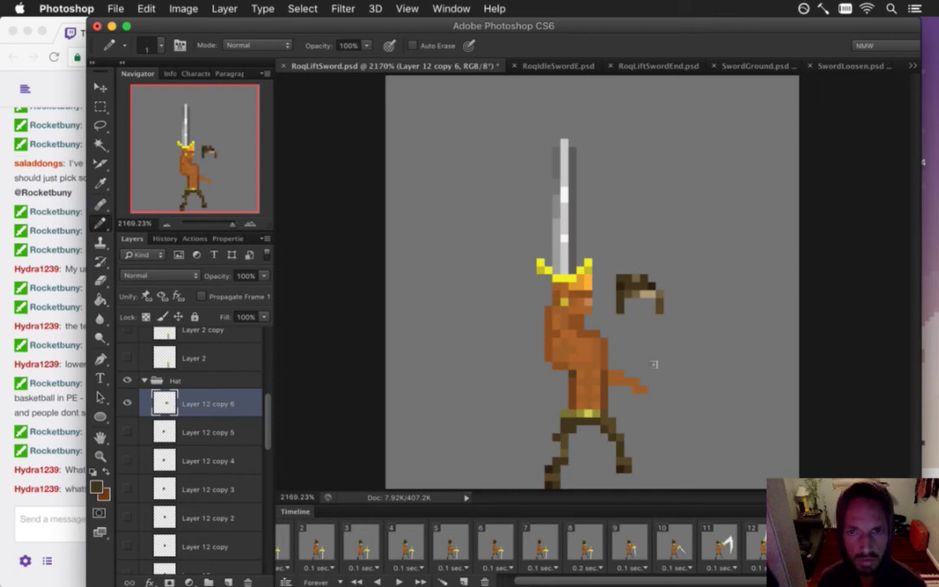
pyautogui.keyDown('alt'); pyautogui.click(660, 312); pyautogui.keyUp('alt')
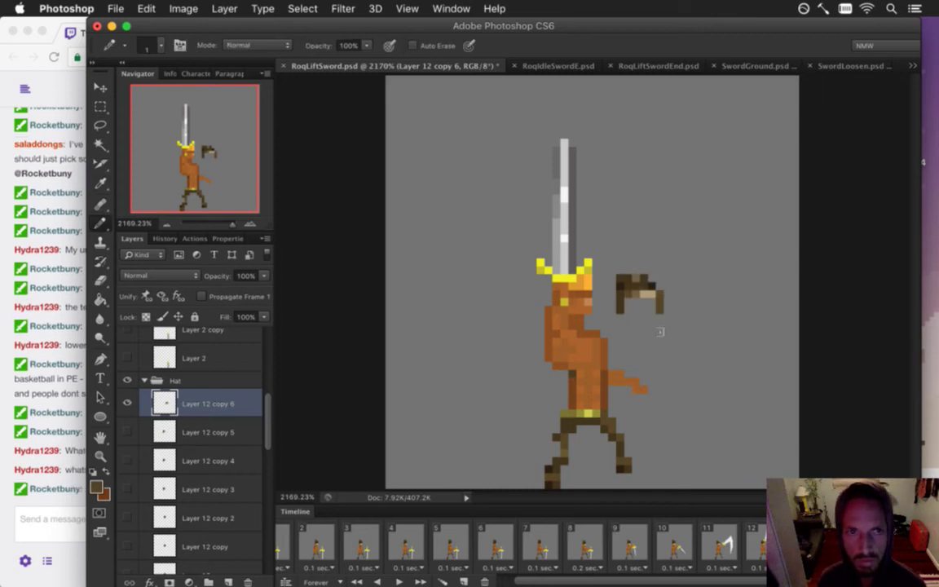
pyautogui.press('alt')
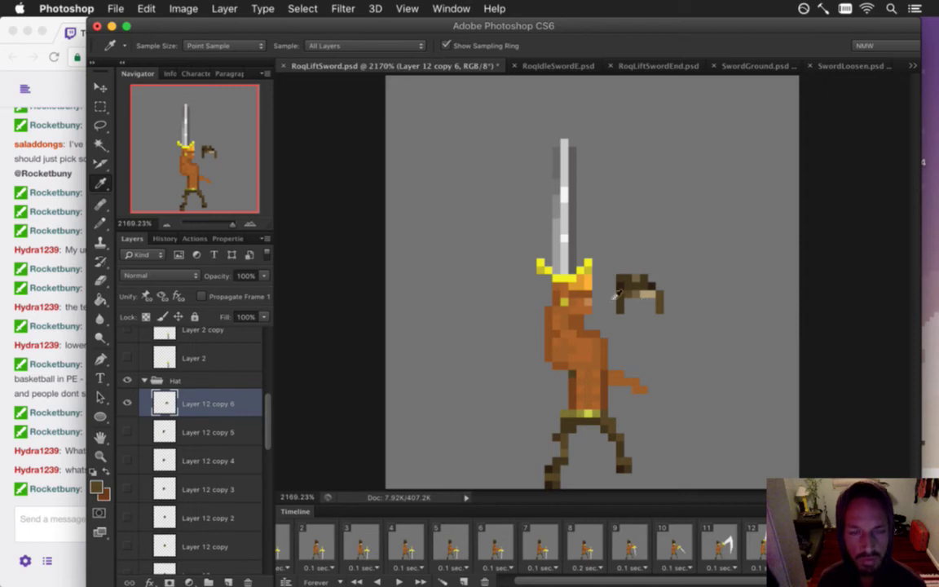
# - Check the new Twitch chat messages in Chrome and return to Photoshop
pyautogui.click(76, 479)
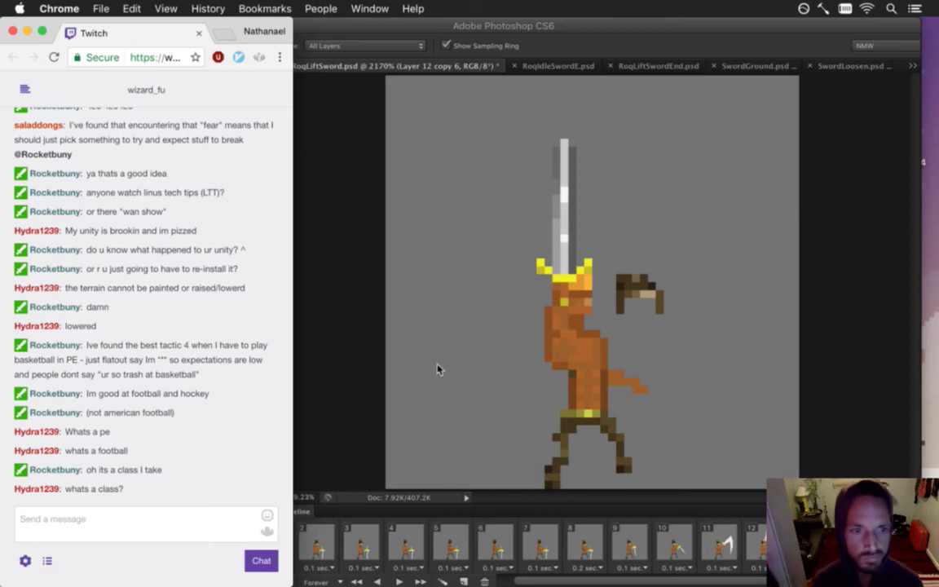
pyautogui.click(745, 36)
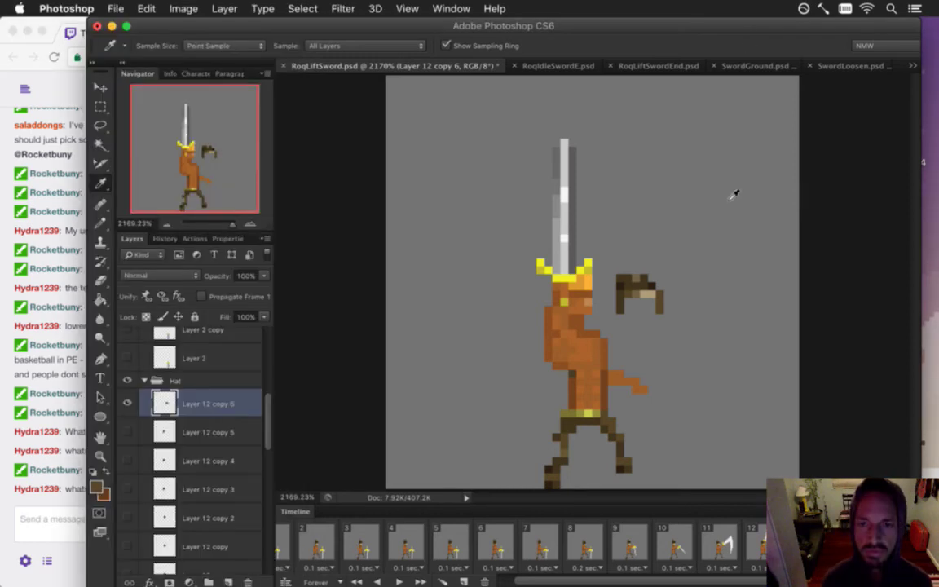
# - Save the file and move frame 14's redrawn hat onto the character's head, about eight pixels left and one up
pyautogui.press('v')
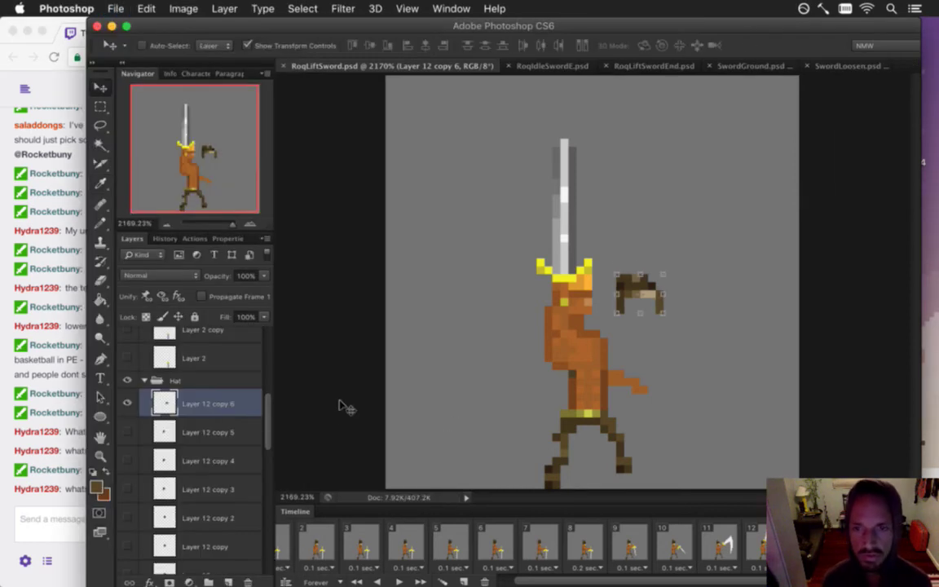
pyautogui.press('Up')
pyautogui.press('Left')
pyautogui.press('Left')
pyautogui.press('Left')
pyautogui.press('Left')
pyautogui.press('Left')
pyautogui.press('Left')
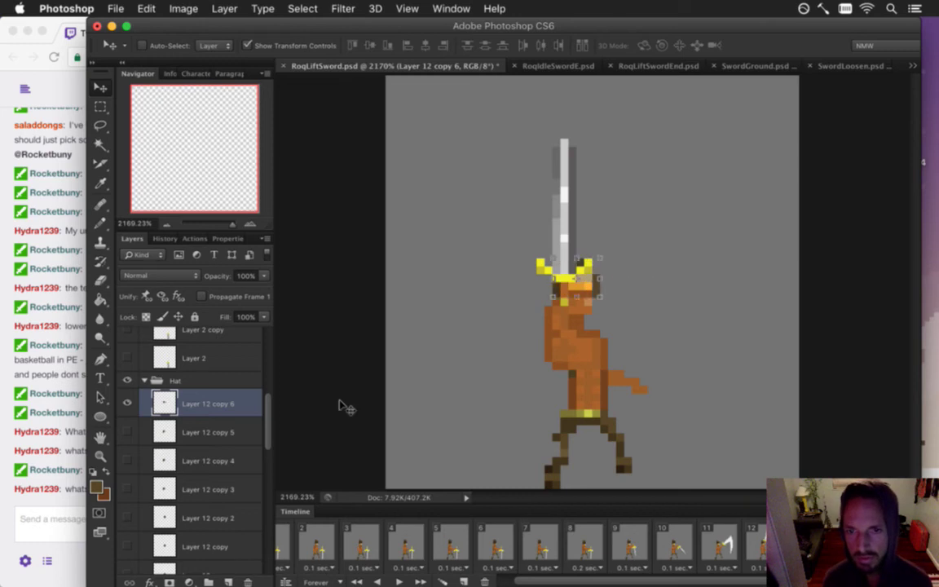
pyautogui.press('Down')
pyautogui.press('Right')
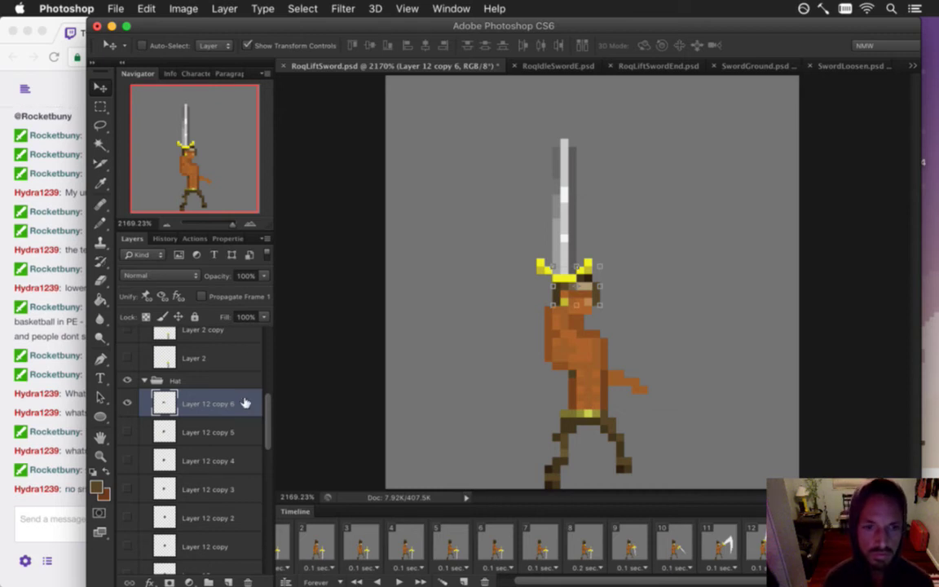
# - Duplicate the hat layer for the current frame and erase the duplicate's pixels that overlap the raised hand beneath the sword hilt
pyautogui.press('super+j')
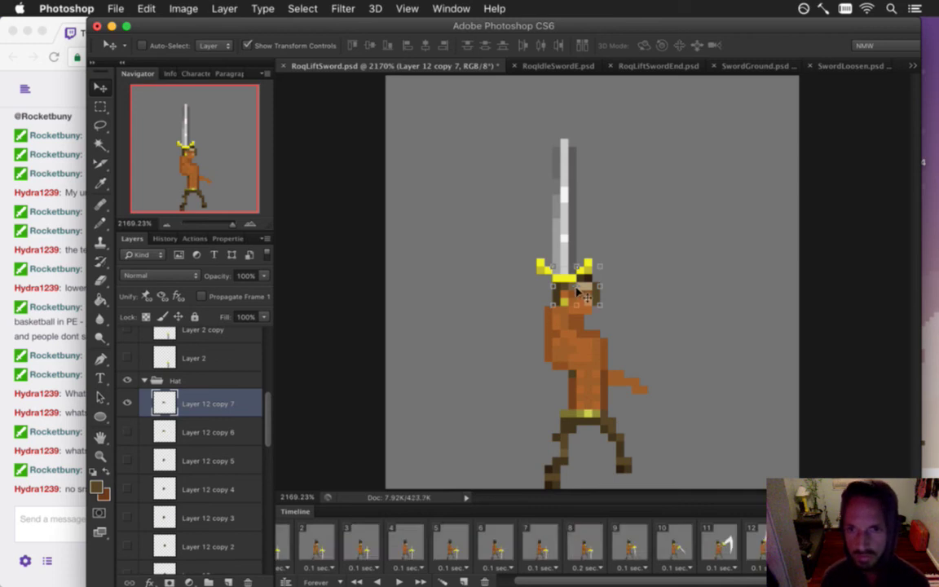
pyautogui.press('m')
pyautogui.press('e')
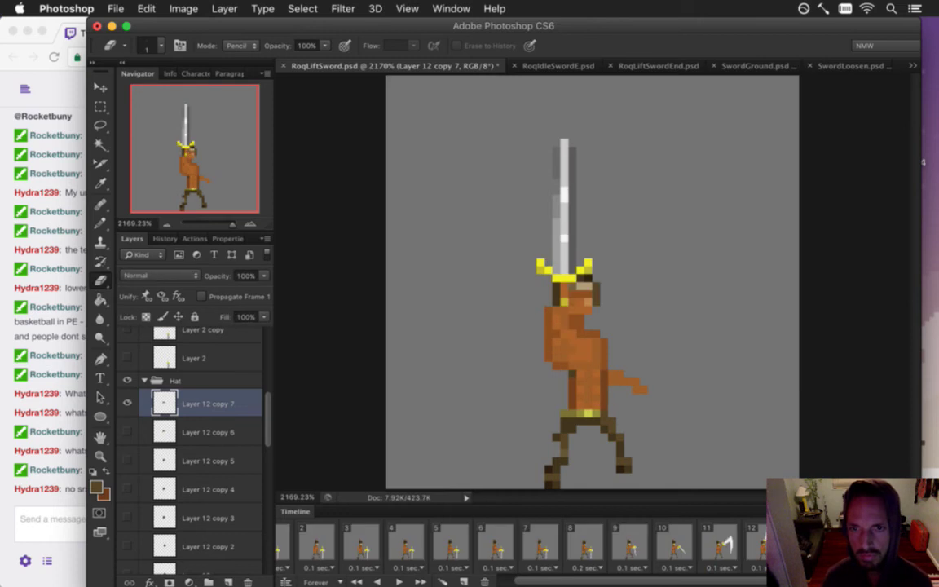
# - In the final frame, show Layer 12 copy 6, place it first in the Hat group, and nudge the hat one pixel left and two up
pyautogui.press('Right')
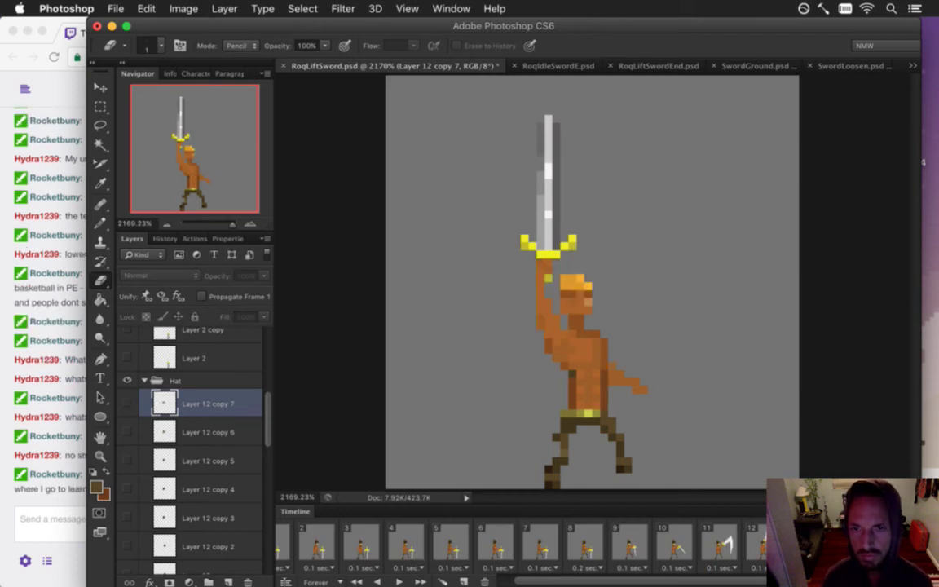
pyautogui.click(127, 432)
pyautogui.moveTo(161, 430); pyautogui.dragTo(150, 390)
pyautogui.press('v')
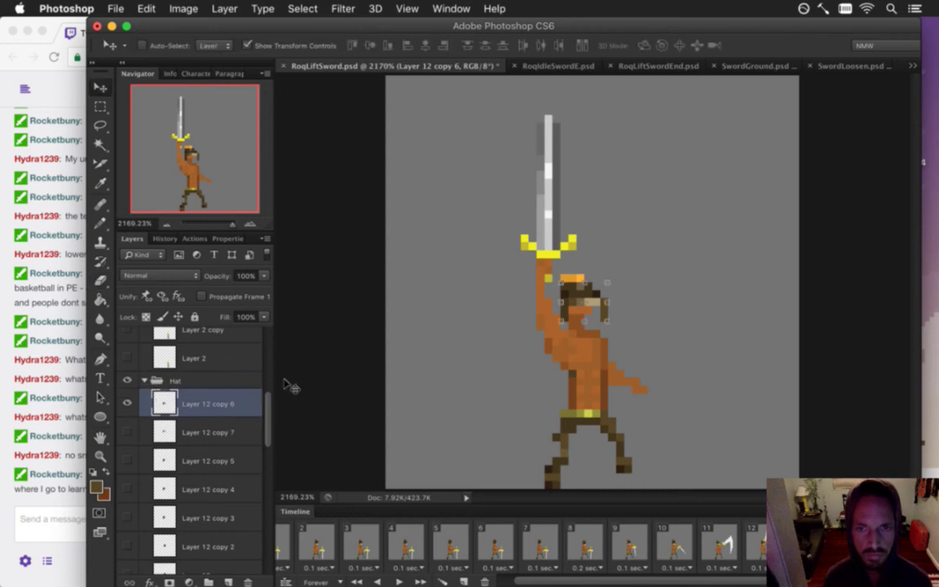
pyautogui.press('Up')
pyautogui.press('Up')
pyautogui.press('Left')
pyautogui.press('Up')
pyautogui.press('Down')
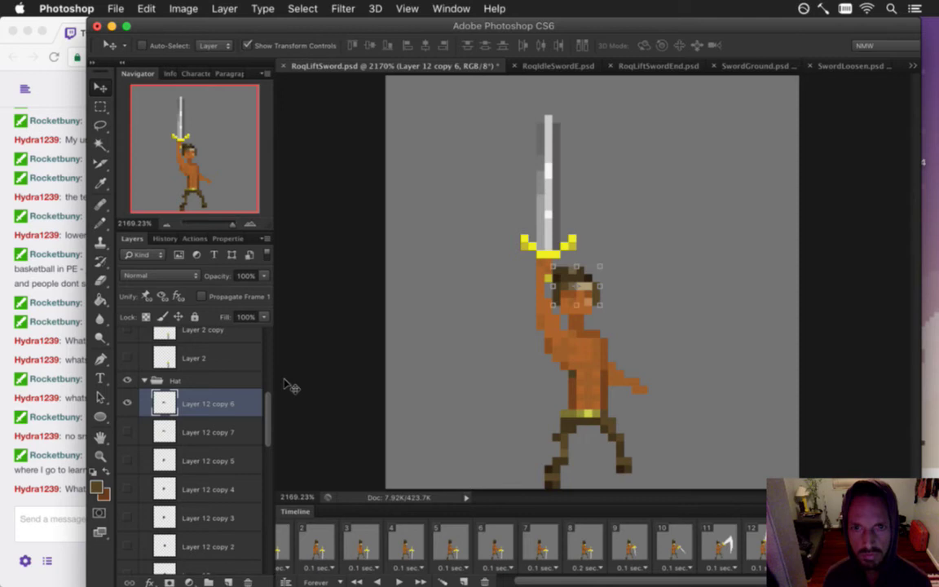
# - Play the sword-lift animation from frame 1 to check the hat's placement in every frame, and stop playback
pyautogui.press('m')
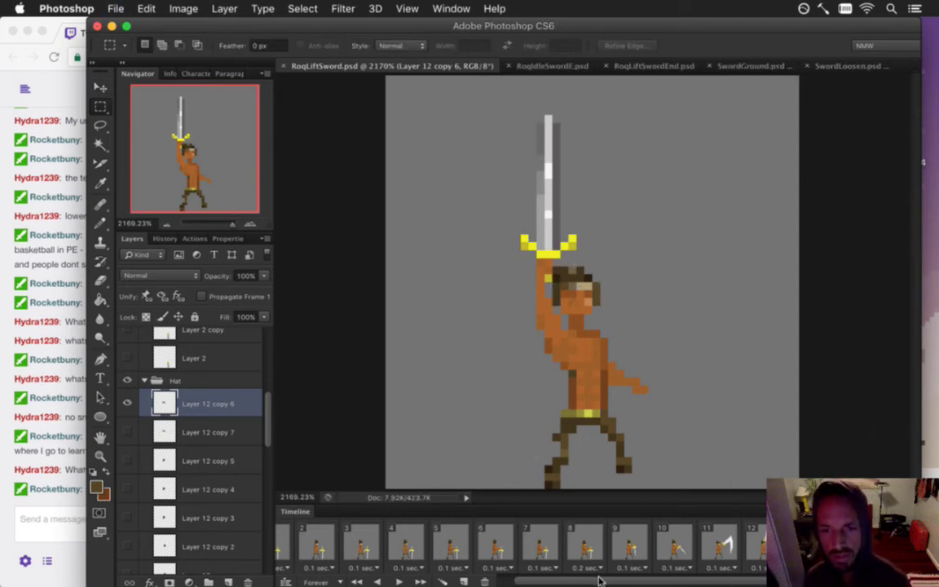
pyautogui.moveTo(598, 579); pyautogui.dragTo(526, 568)
pyautogui.click(298, 540)
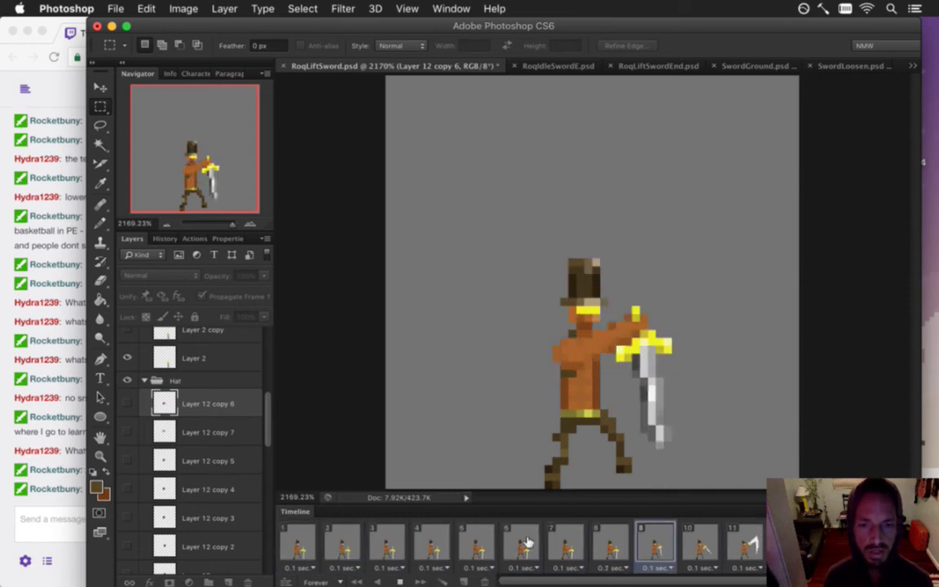
pyautogui.click(399, 581)
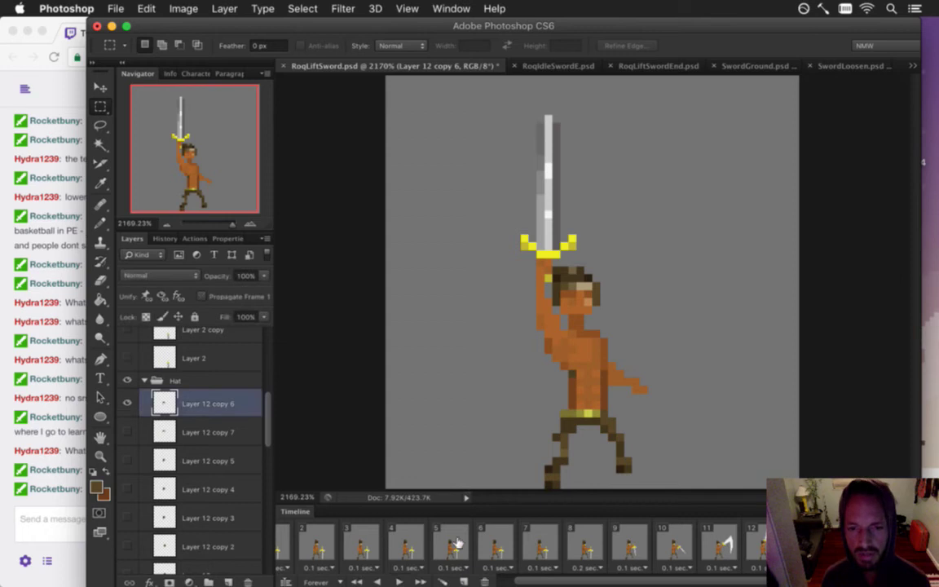
pyautogui.moveTo(591, 580); pyautogui.dragTo(560, 580)
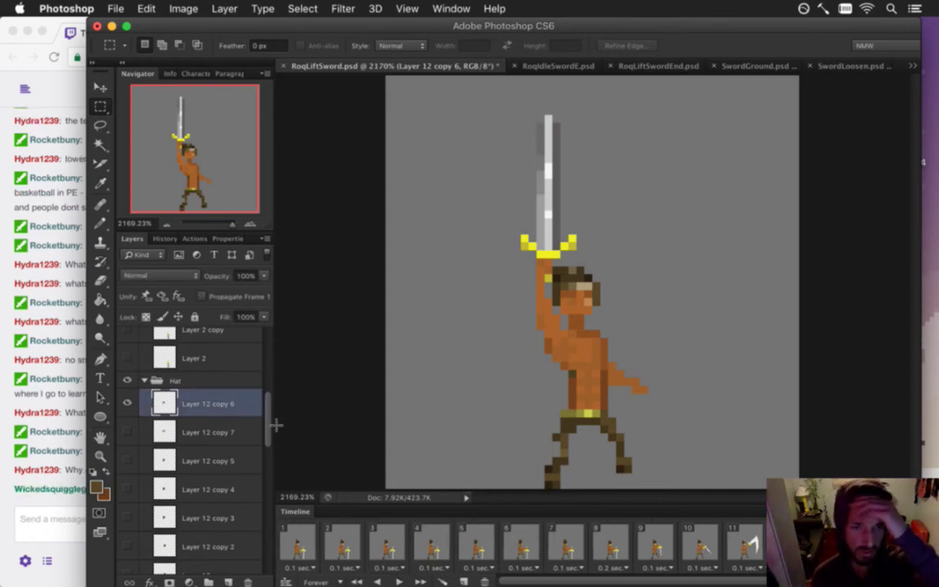
# - Check the new Twitch chat messages in Chrome
pyautogui.scroll(5, 269, 418)
pyautogui.scroll(5, 269, 367)
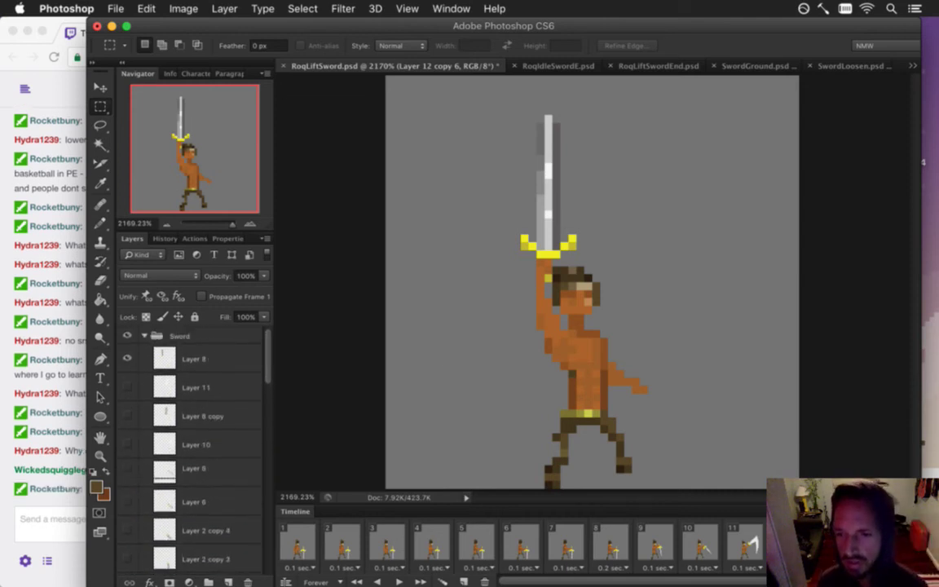
pyautogui.hscroll(1, 717, 519)
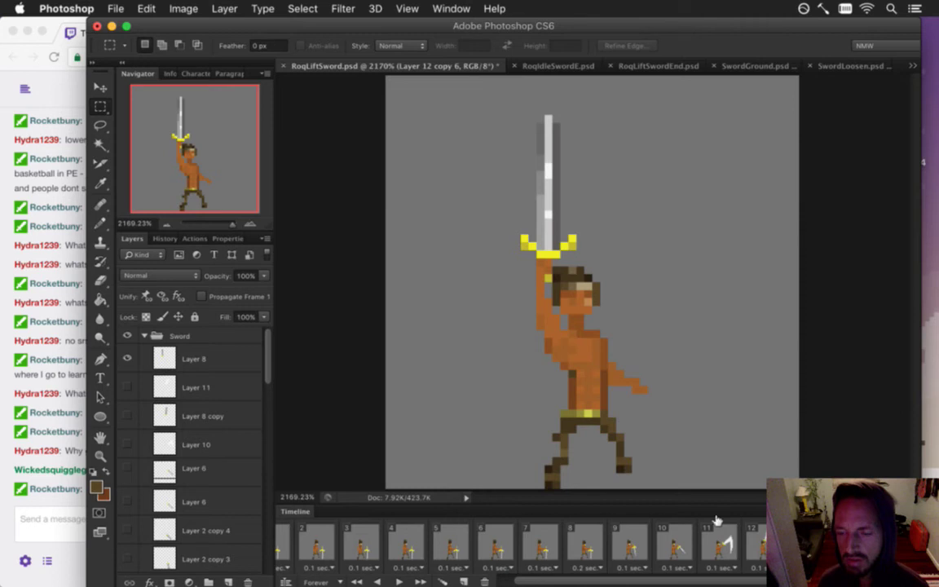
pyautogui.click(67, 460)
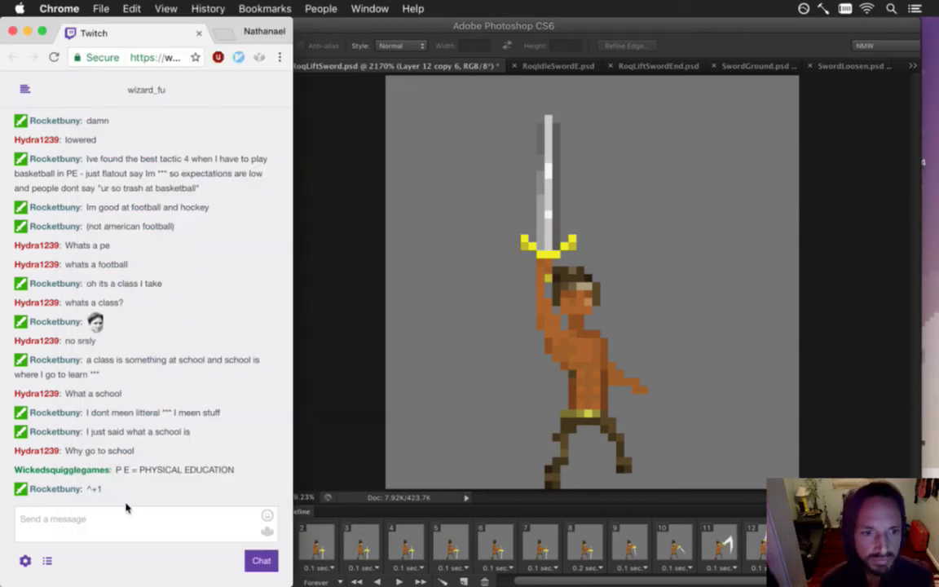
# - Switch to Finder and locate RoqLiftSword0.png in the Shadow folder that holds the exported PNG frames
pyautogui.press('super+Tab')
pyautogui.press('super+Tab')
pyautogui.press('super+Tab')
pyautogui.press('super+Tab')
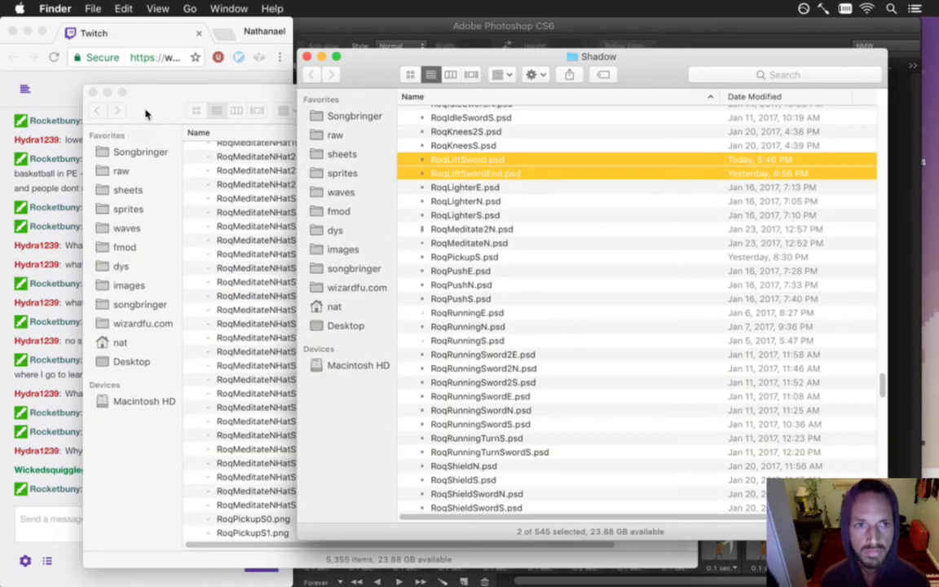
pyautogui.click(146, 114)
pyautogui.click(268, 228)
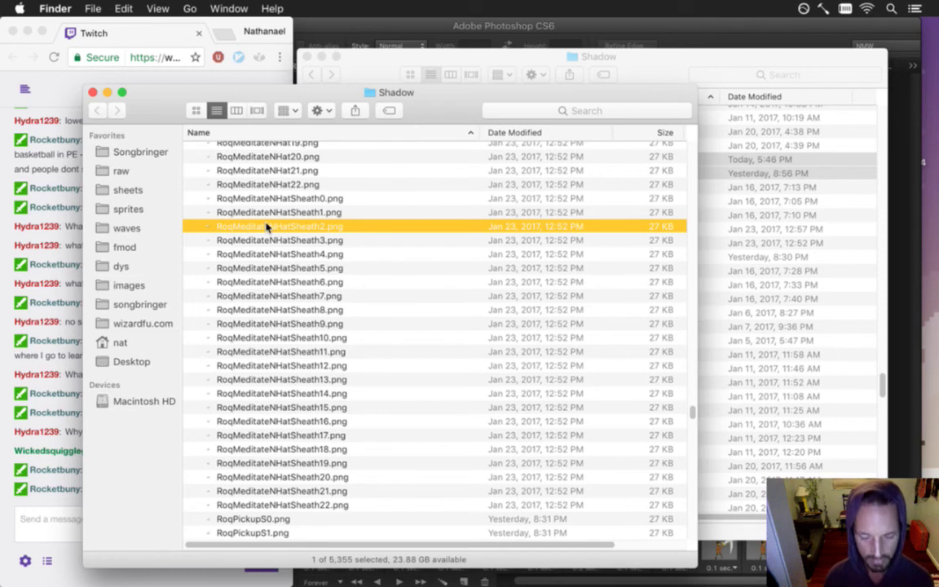
pyautogui.write('roql')
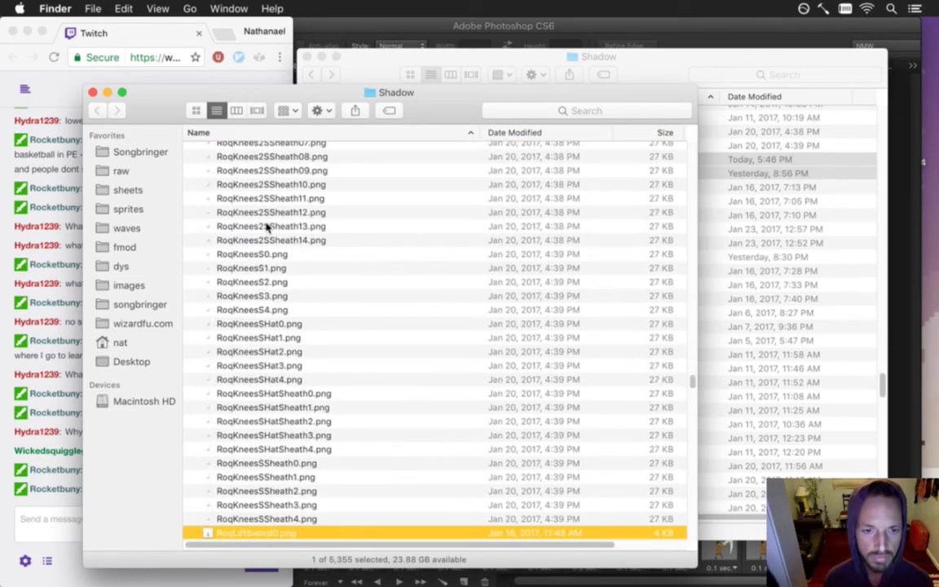
# - Delete the old exports RoqLiftSword0.png through RoqLiftSword15.png, leaving the RoqLiftSwordEnd files out of the selection
pyautogui.hotkey('shift', 'Down')
pyautogui.hotkey('shift', 'Down')
pyautogui.hotkey('shift', 'Down')
pyautogui.hotkey('shift', 'Down')
pyautogui.hotkey('shift', 'Down')
pyautogui.hotkey('shift', 'Down')
pyautogui.hotkey('shift', 'Down')
pyautogui.hotkey('shift', 'Down')
pyautogui.hotkey('shift', 'Down')
pyautogui.hotkey('shift', 'Down')
pyautogui.hotkey('shift', 'Down')
pyautogui.hotkey('shift', 'Down')
pyautogui.hotkey('shift', 'Down')
pyautogui.hotkey('shift', 'Down')
pyautogui.hotkey('shift', 'Down')
pyautogui.hotkey('shift', 'Down')
pyautogui.hotkey('shift', 'Down')
pyautogui.hotkey('shift', 'Down')
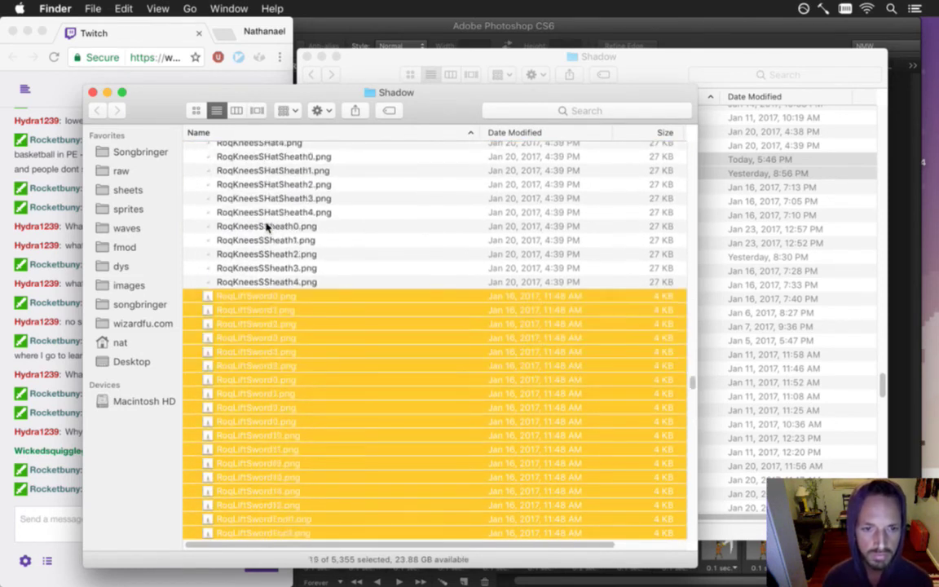
pyautogui.hotkey('shift', 'Down')
pyautogui.hotkey('shift', 'Down')
pyautogui.hotkey('shift', 'Down')
pyautogui.hotkey('shift', 'Down')
pyautogui.hotkey('shift', 'Down')
pyautogui.hotkey('shift', 'Down')
pyautogui.hotkey('shift', 'Down')
pyautogui.hotkey('shift', 'Down')
pyautogui.hotkey('shift', 'Up')
pyautogui.hotkey('shift', 'Up')
pyautogui.hotkey('shift', 'Up')
pyautogui.hotkey('shift', 'Up')
pyautogui.hotkey('shift', 'Up')
pyautogui.hotkey('shift', 'Up')
pyautogui.hotkey('shift', 'Up')
pyautogui.hotkey('shift', 'Up')
pyautogui.hotkey('shift', 'Up')
pyautogui.hotkey('shift', 'Up')
pyautogui.hotkey('shift', 'Up')
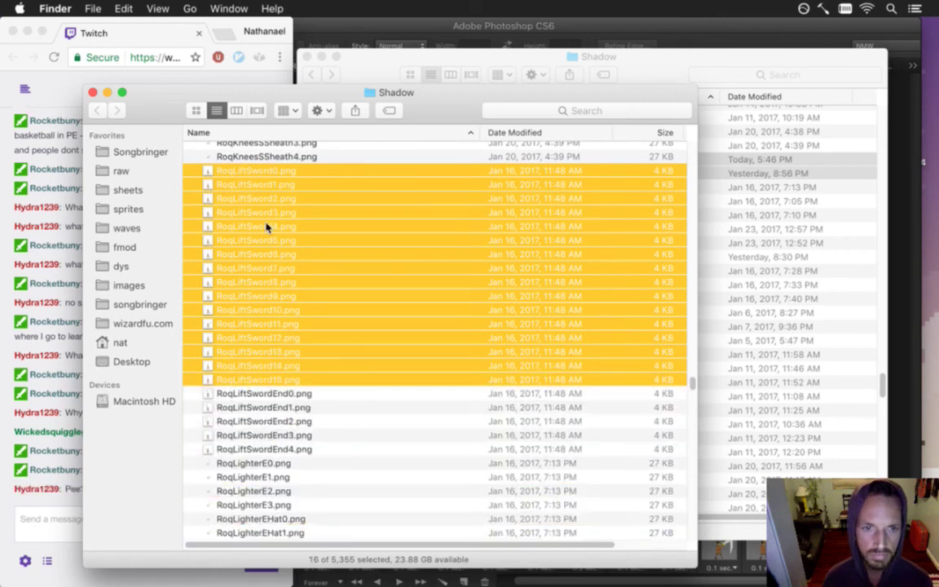
pyautogui.press('super+BackSpace')
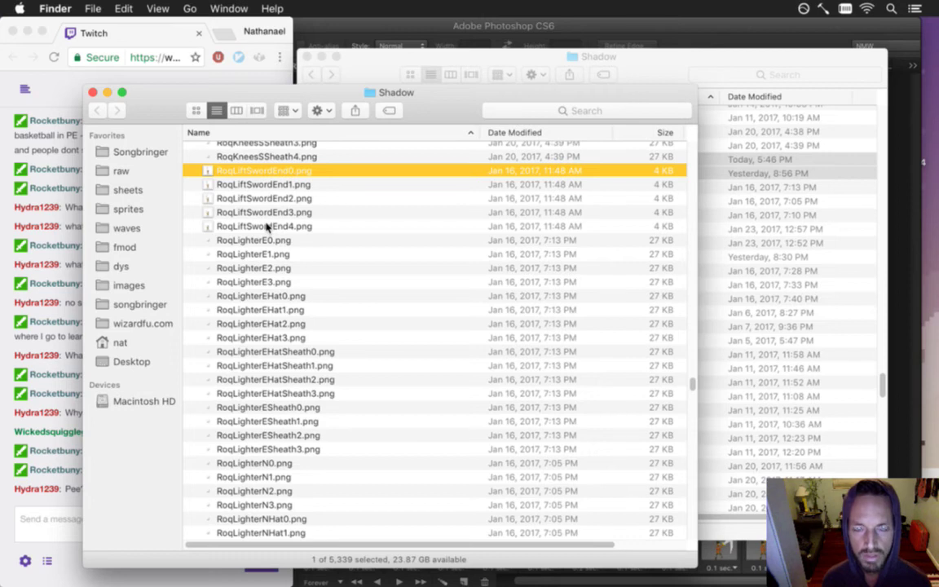
# - Switch back to Photoshop and set the last animation frame's delay to 0.1 seconds
pyautogui.press('super+Tab')
pyautogui.press('super+Tab')
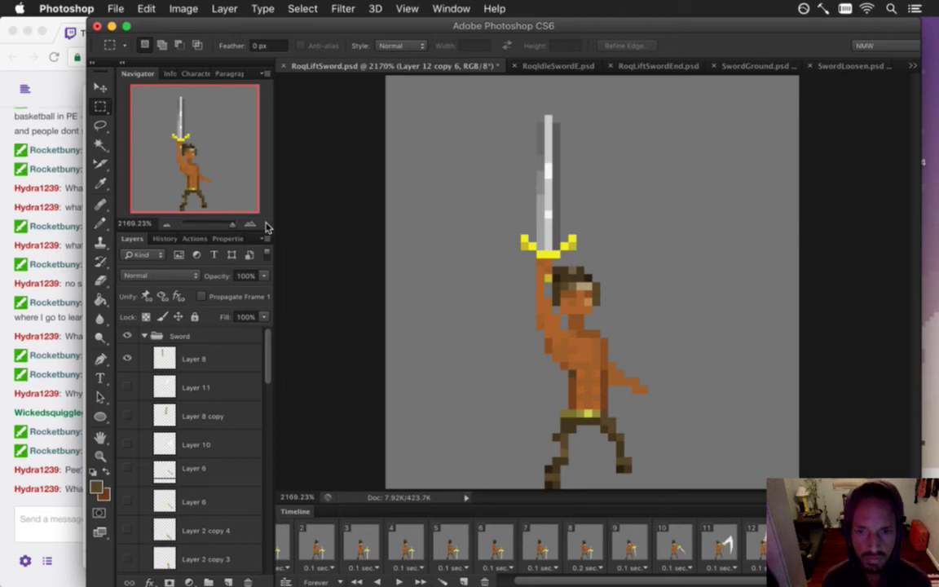
pyautogui.click(855, 567)
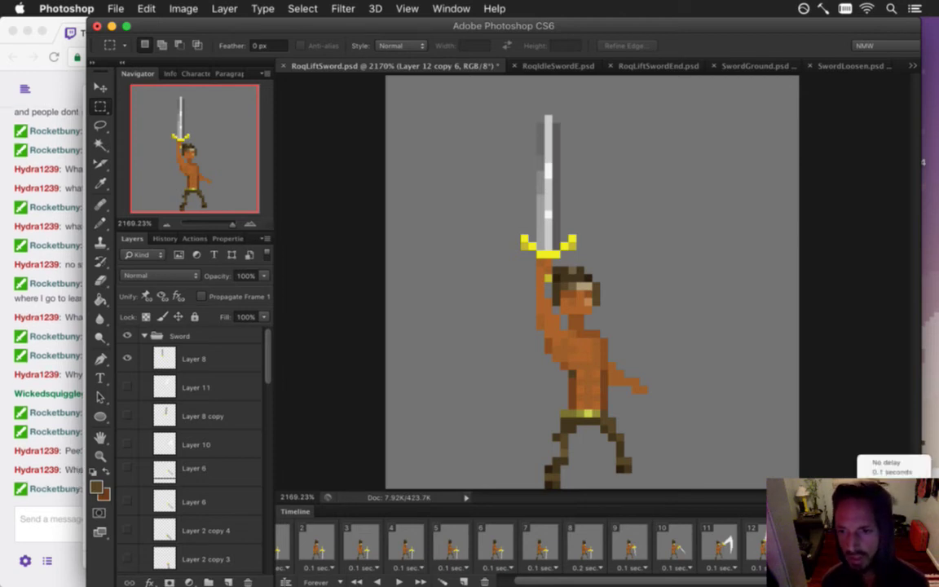
pyautogui.click(891, 472)
pyautogui.click(888, 471)
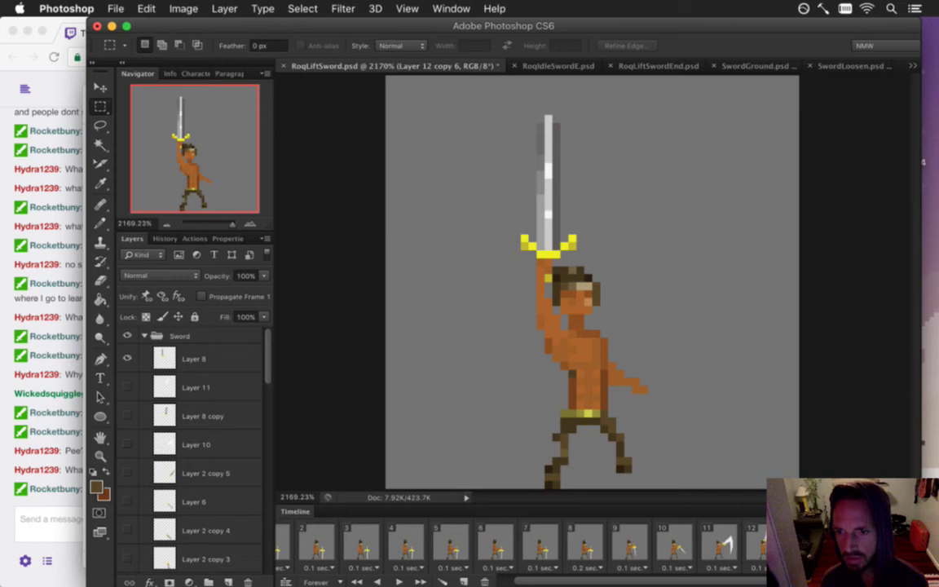
# - Select all animation frames, hide the gray Color Fill 1 copy 4 background layer in them, and save the file
pyautogui.keyDown('shift'); pyautogui.click(304, 542); pyautogui.keyUp('shift')
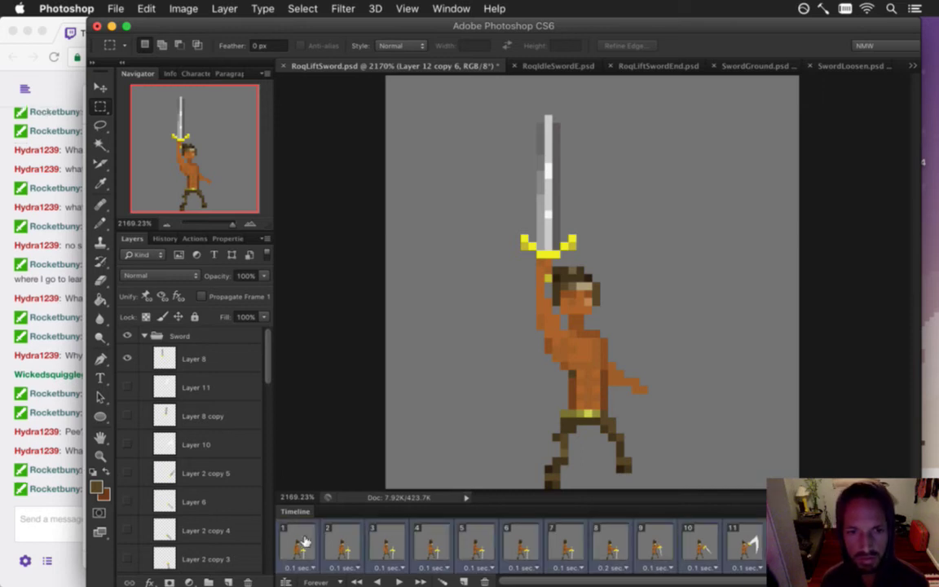
pyautogui.moveTo(270, 358); pyautogui.dragTo(269, 433)
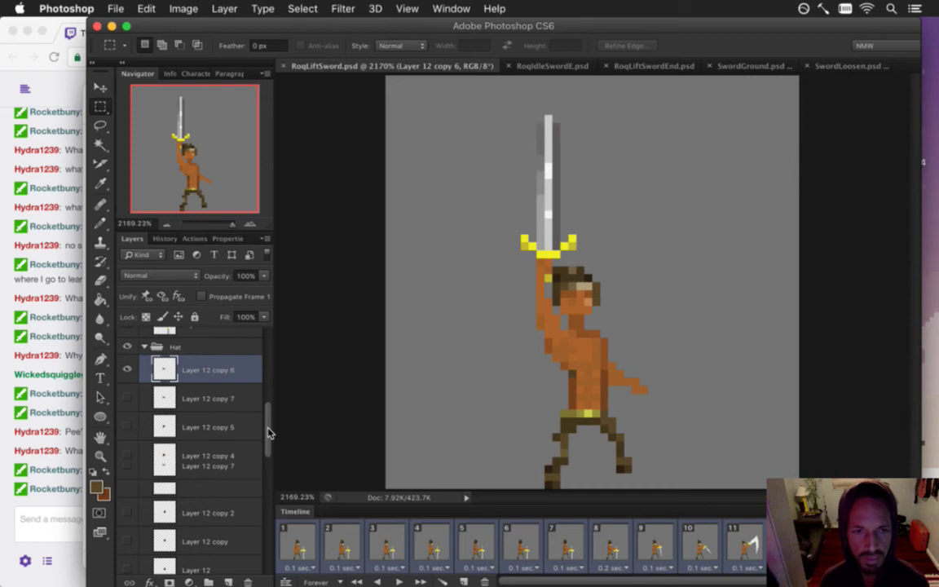
pyautogui.moveTo(269, 433); pyautogui.dragTo(269, 530)
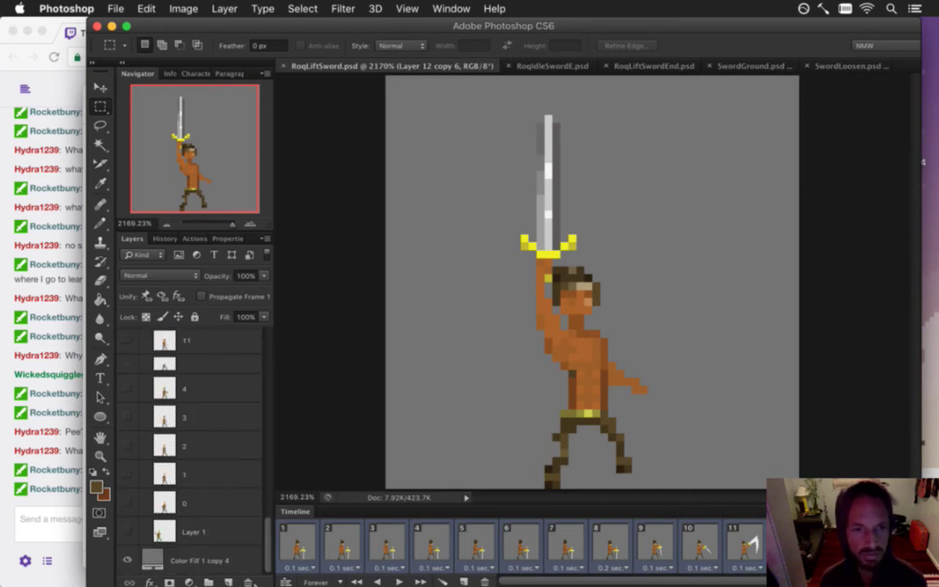
pyautogui.click(127, 560)
pyautogui.press('super+s')
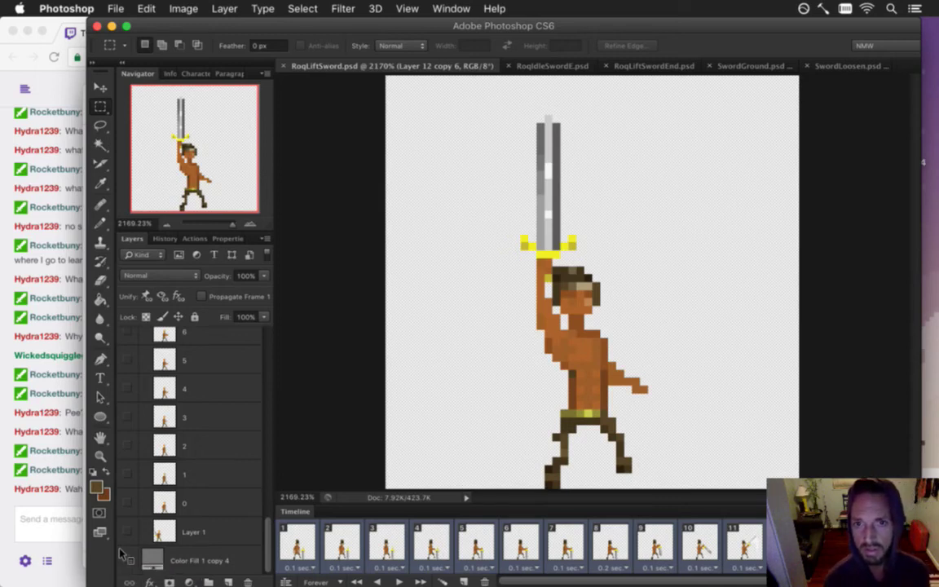
# - Export the RoqLiftSword animation frames as plain RoqLiftSword and hatted RoqLiftSwordHat PNG sequences
pyautogui.scroll(1, 120, 554)
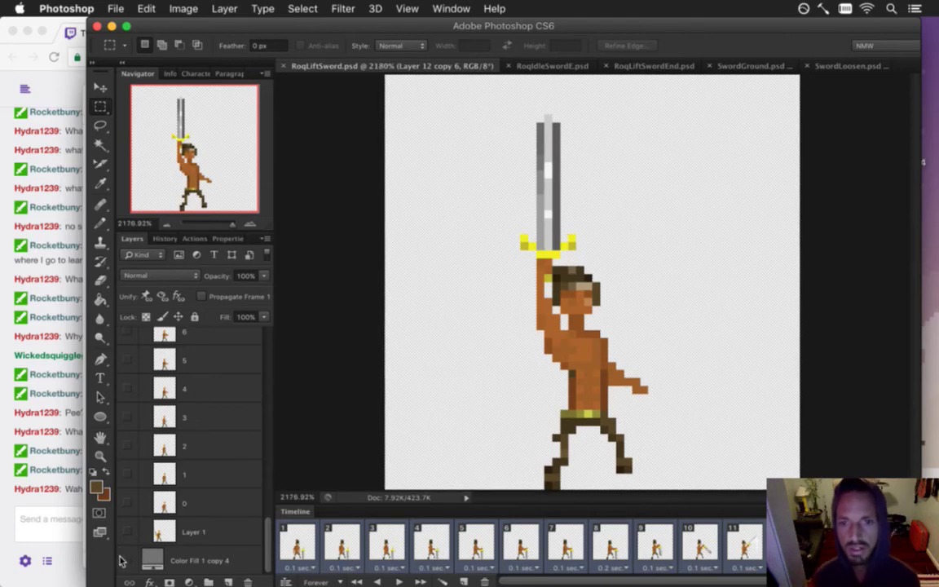
pyautogui.press('alt+shift+super+s')
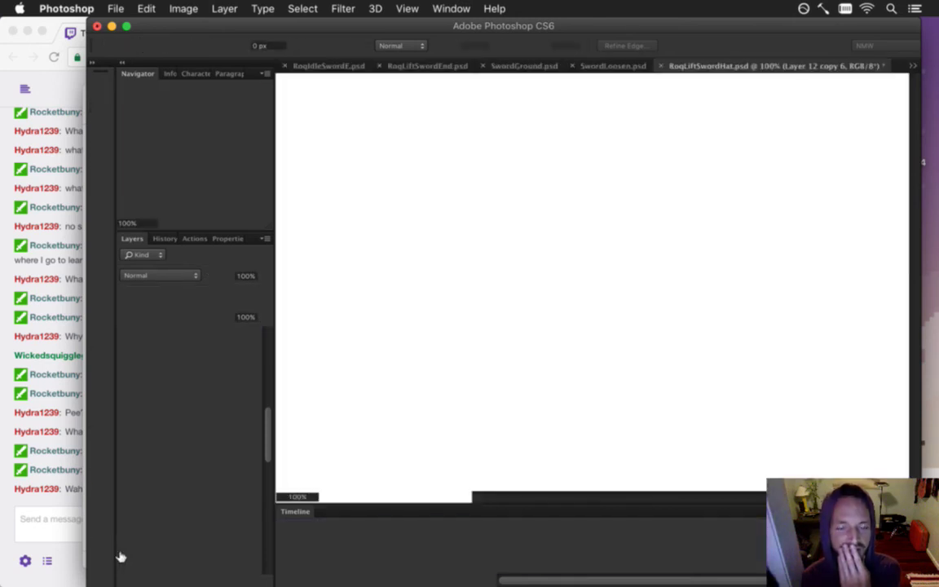
pyautogui.hotkey('ctrl', 'Tab')
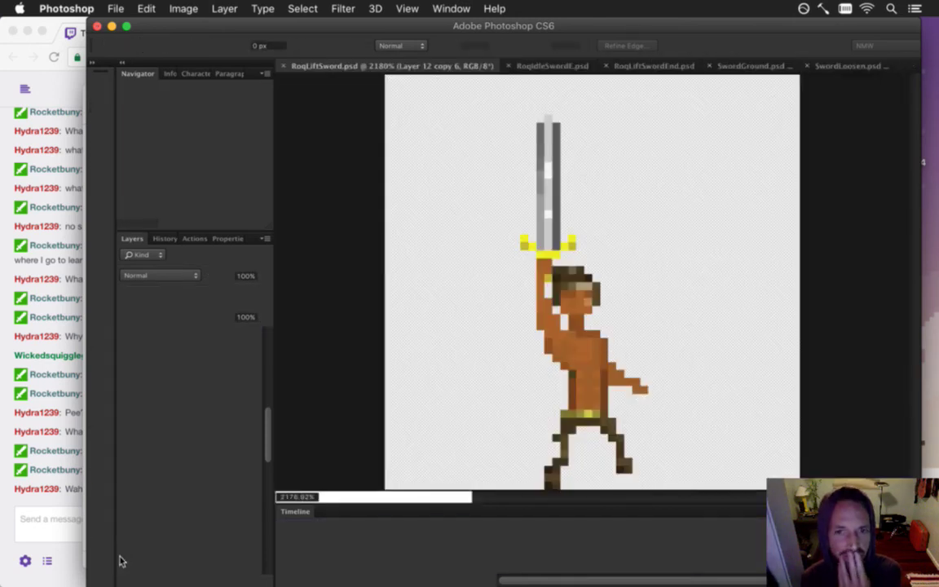
pyautogui.hotkey('ctrl', 'shift', 'Tab')
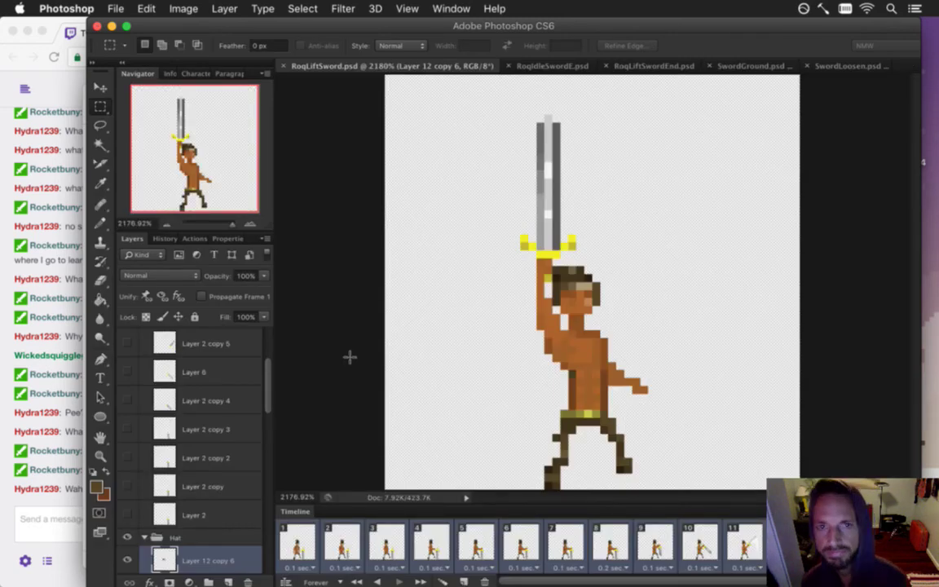
# - Switch to Finder and examine the newly exported RoqLiftSword and RoqLiftSwordHat PNG files in the Shadow folder
pyautogui.press('super+Tab')
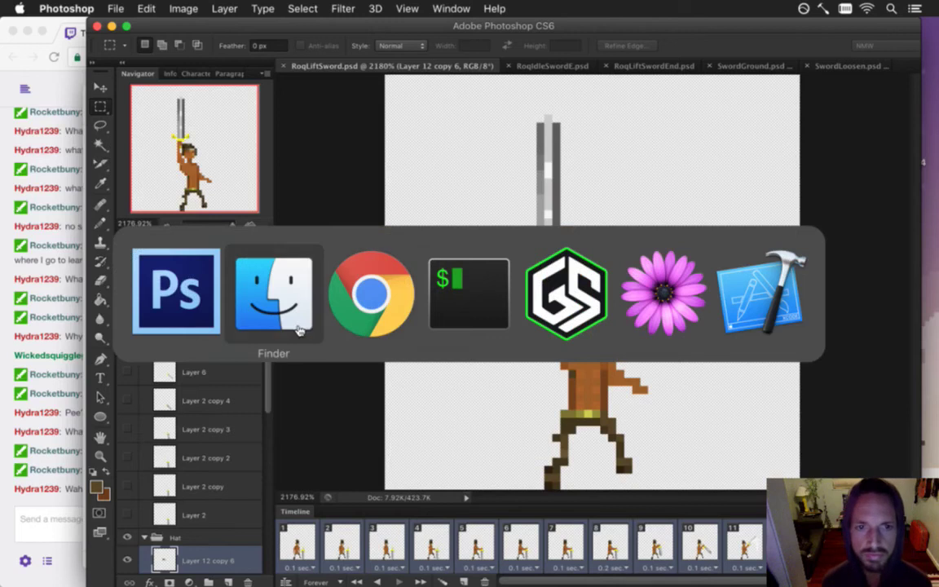
pyautogui.scroll(-4, 394, 308)
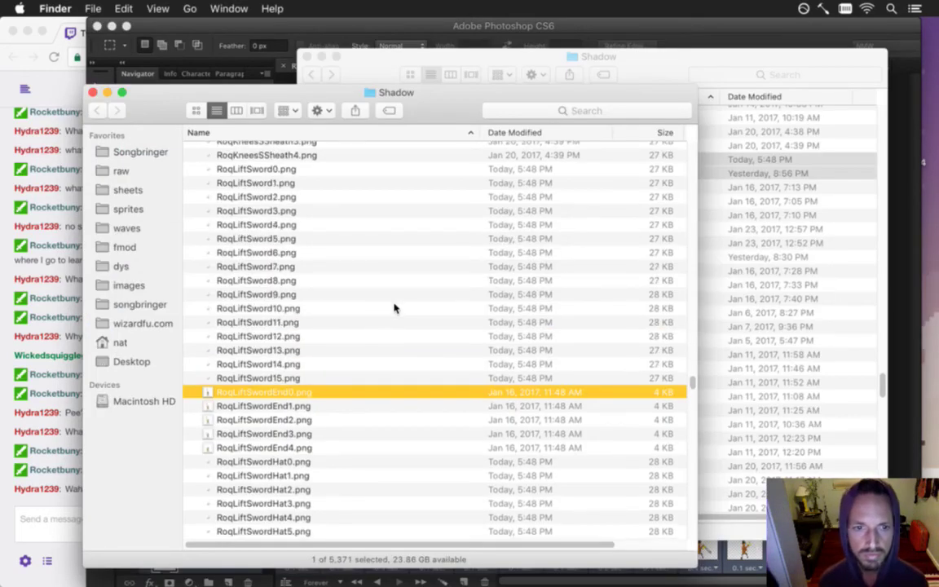
pyautogui.scroll(-3, 395, 309)
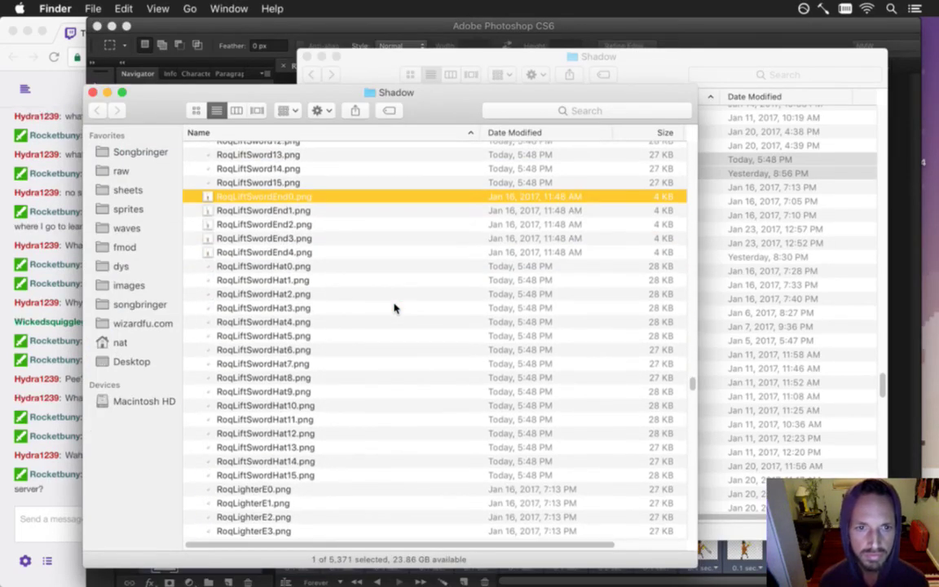
pyautogui.scroll(-1, 394, 308)
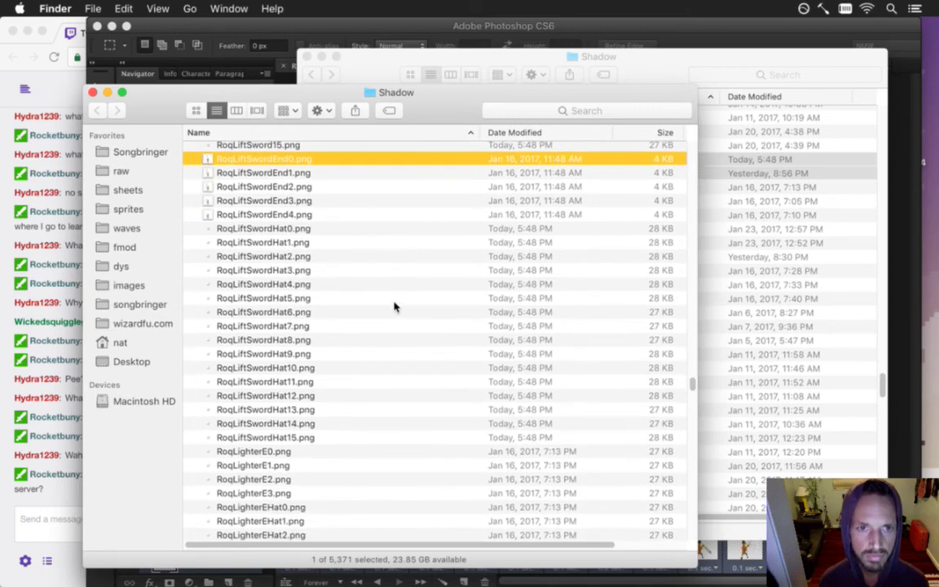
pyautogui.scroll(4, 395, 307)
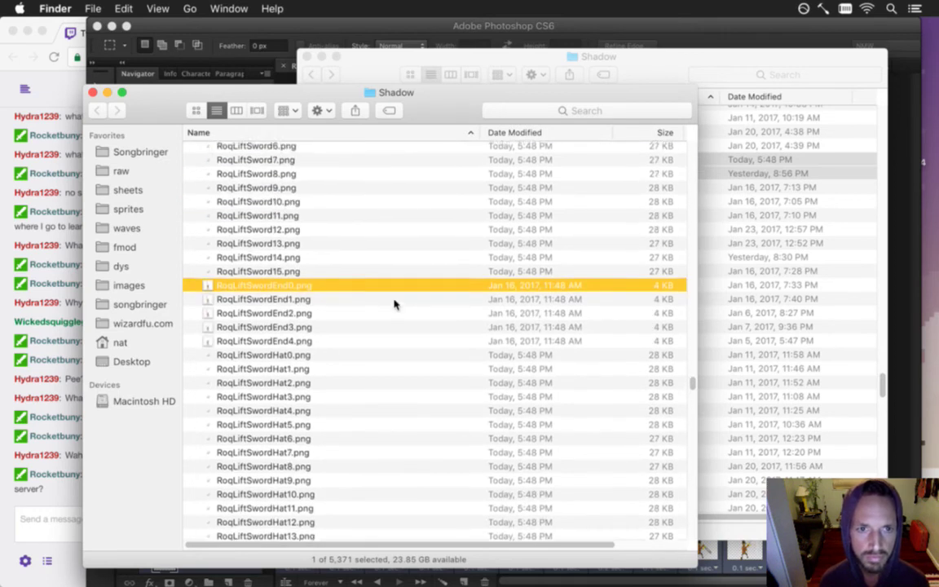
pyautogui.scroll(3, 395, 305)
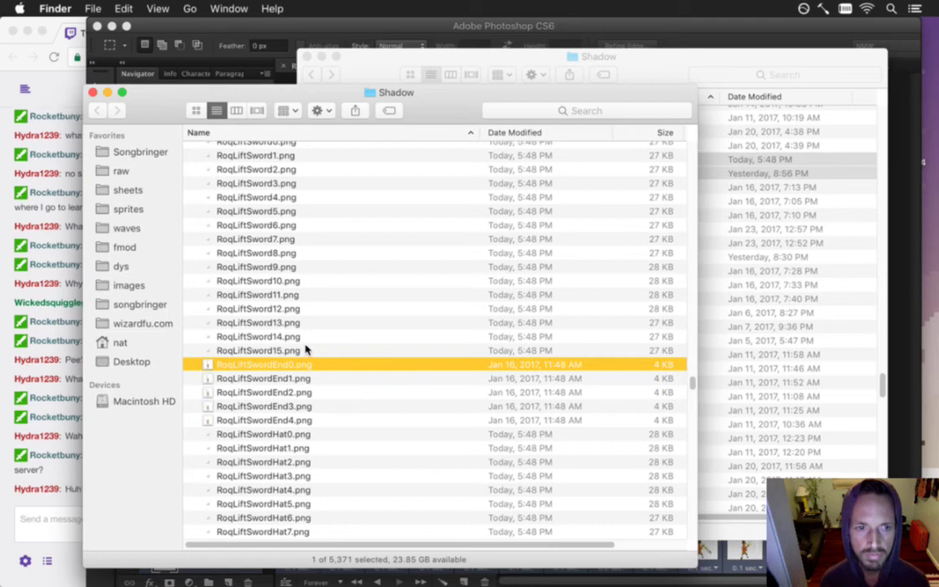
# - Check the RoqLiftSword, RoqLiftSwordEnd and RoqLiftSwordHat PNG files in the Shadow folder's list
pyautogui.scroll(3, 307, 350)
pyautogui.click(284, 253)
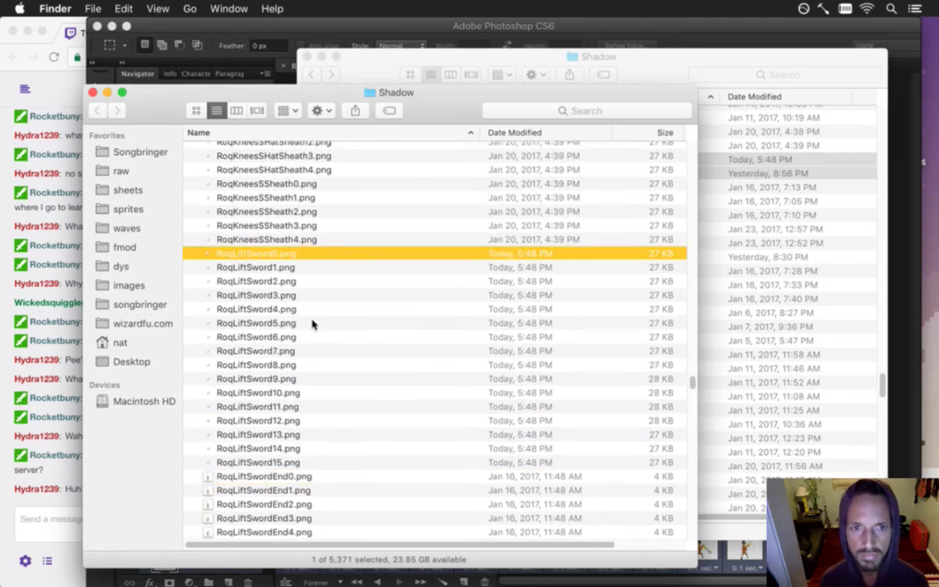
pyautogui.scroll(-9, 312, 326)
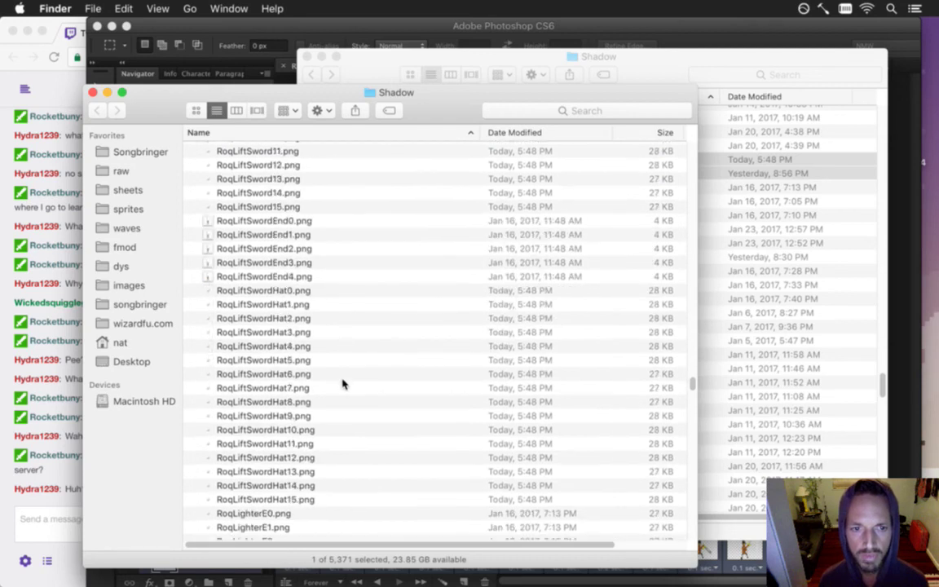
pyautogui.scroll(-2, 342, 384)
# - Switch to iTerm and erase the unexecuted ls -alt command from the Songbringer prompt
pyautogui.press('super+Tab')
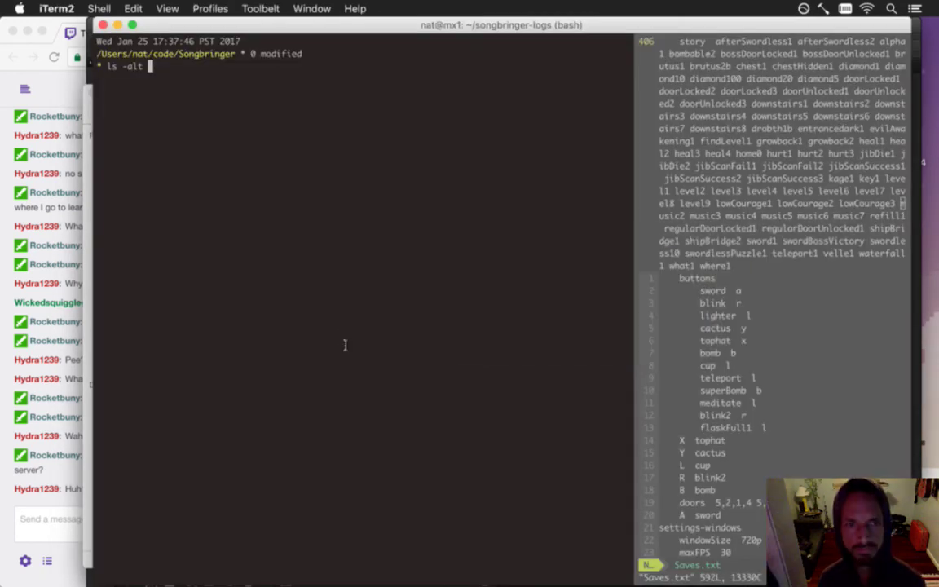
pyautogui.press('BackSpace')
pyautogui.press('BackSpace')
pyautogui.press('BackSpace')
pyautogui.press('BackSpace')
pyautogui.press('BackSpace')
pyautogui.press('BackSpace')
pyautogui.press('BackSpace')
pyautogui.press('BackSpace')
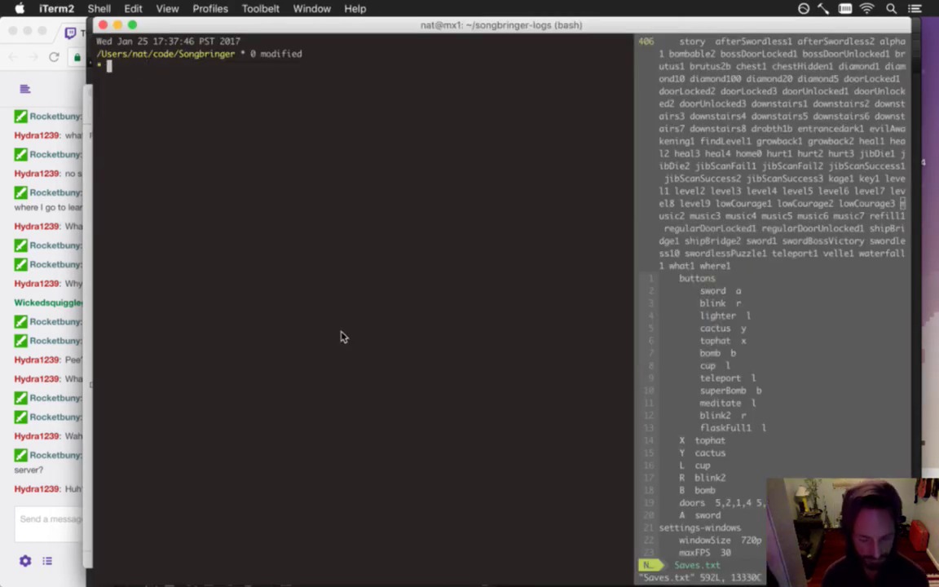
# - Delete every file matching raw/sheets/Shadow/RoqLiftSword* with rm, listing the matching file names before running it
pyautogui.write('rm')
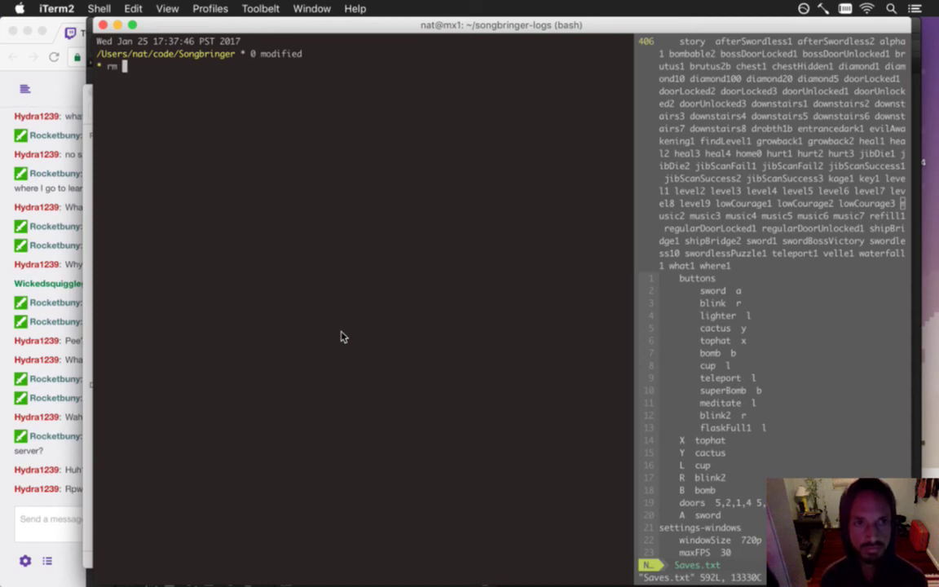
pyautogui.write(' raw/')
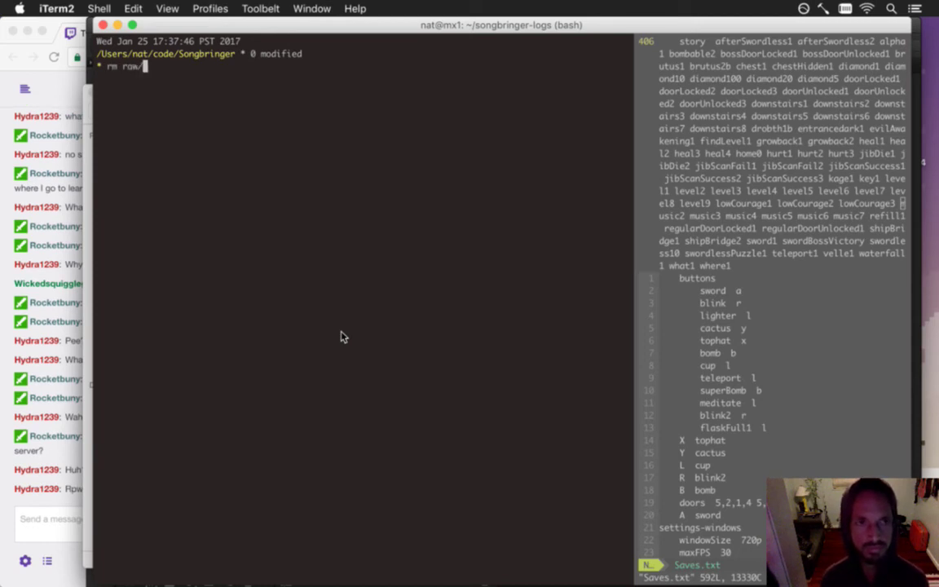
pyautogui.write('she')
pyautogui.press('Tab')
pyautogui.write('Roo')
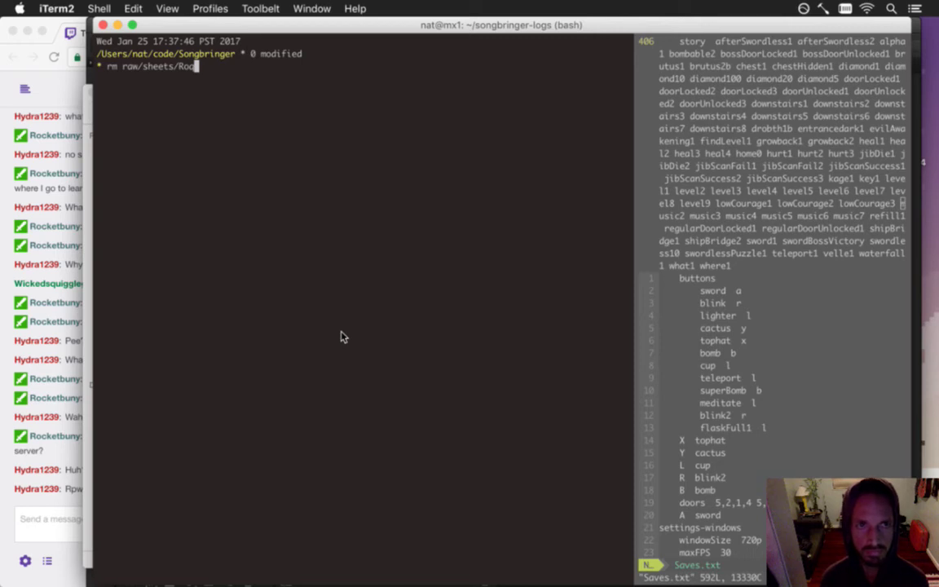
pyautogui.press('BackSpace')
pyautogui.press('BackSpace')
pyautogui.press('BackSpace')
pyautogui.write('Shadow/ro')
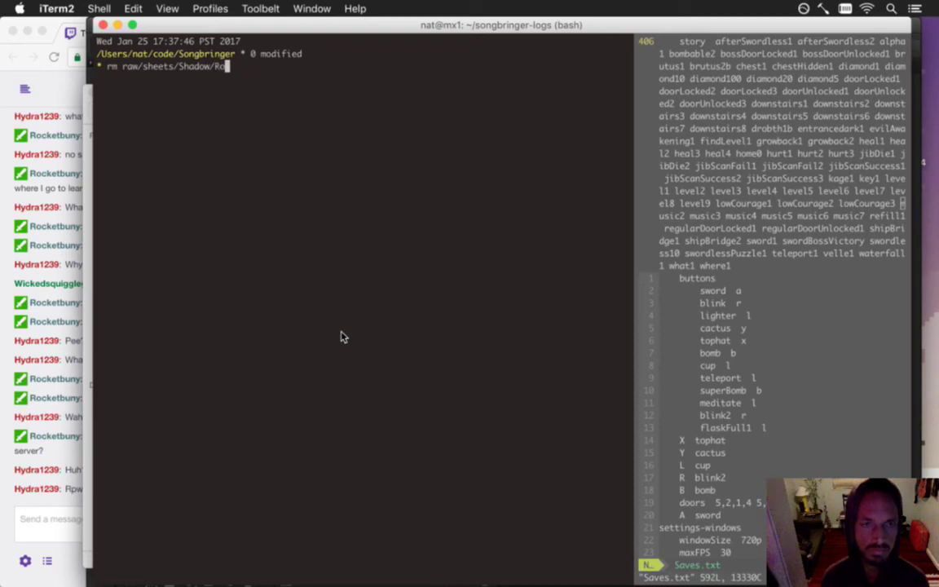
pyautogui.write('o')
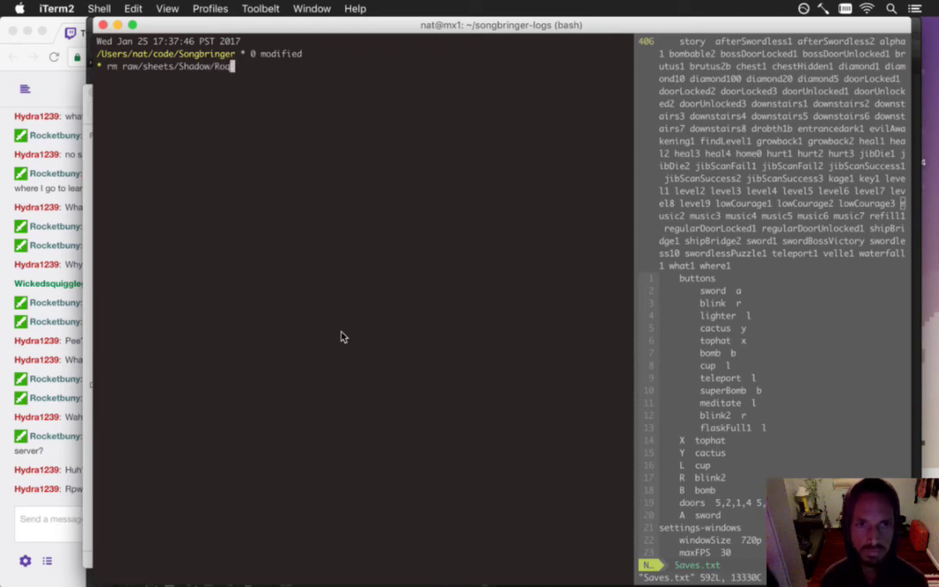
pyautogui.write('LiftSword')
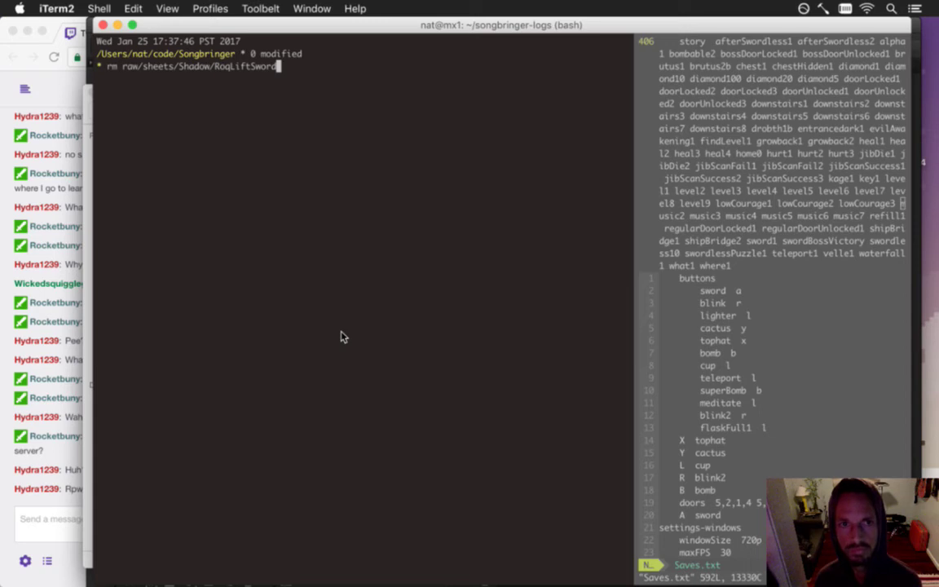
pyautogui.press('Tab')
pyautogui.press('Tab')
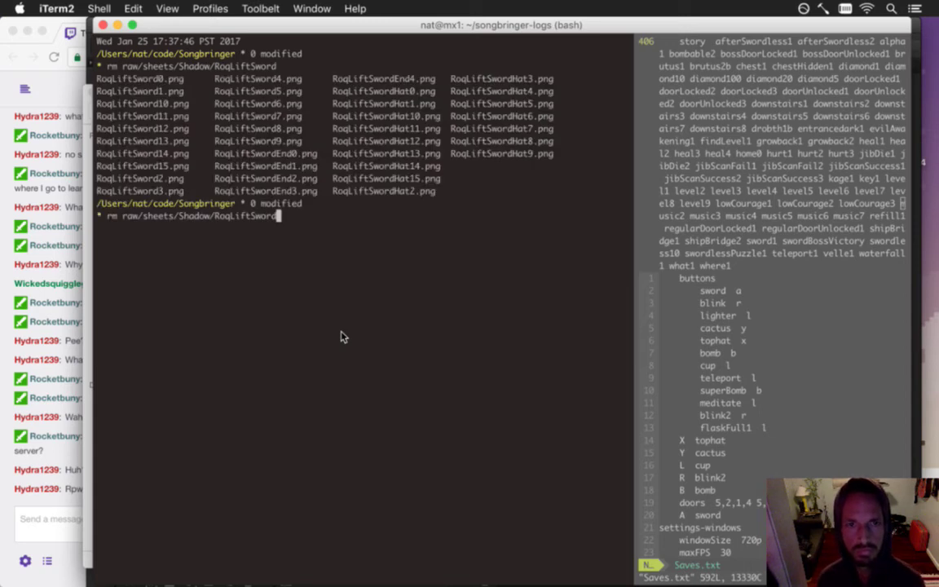
pyautogui.write('*')
pyautogui.press('Return')
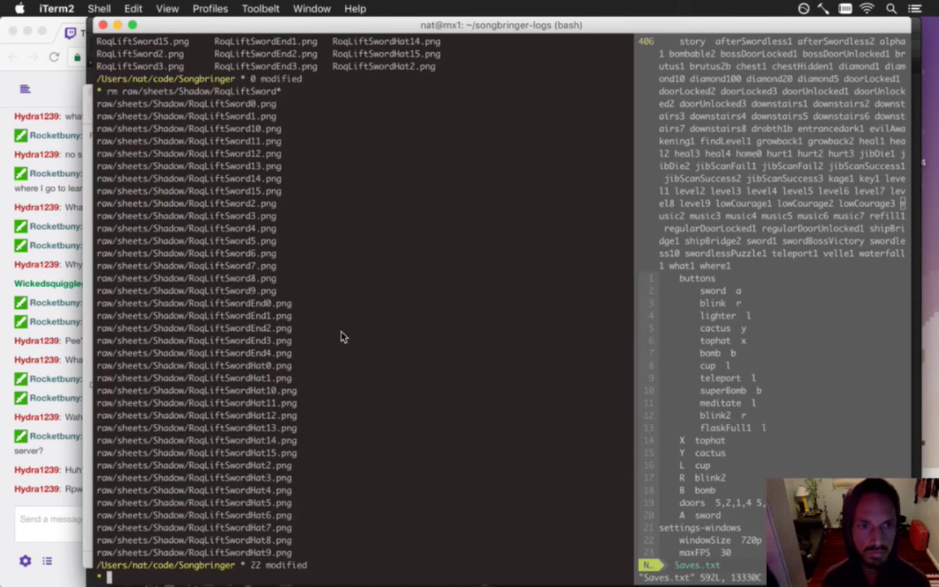
# - Switch back to Photoshop and render all hatted animation frames as a PNG sequence named RoqLiftSwordSHat.png in the Shadow folder
pyautogui.press('super+Tab')
pyautogui.press('super+Tab')
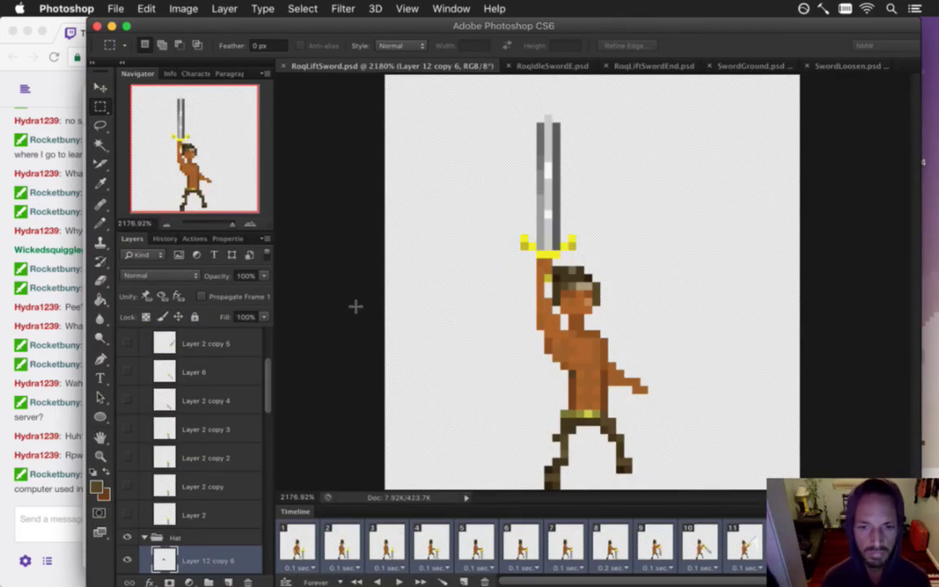
pyautogui.press('alt+shift+super+r')
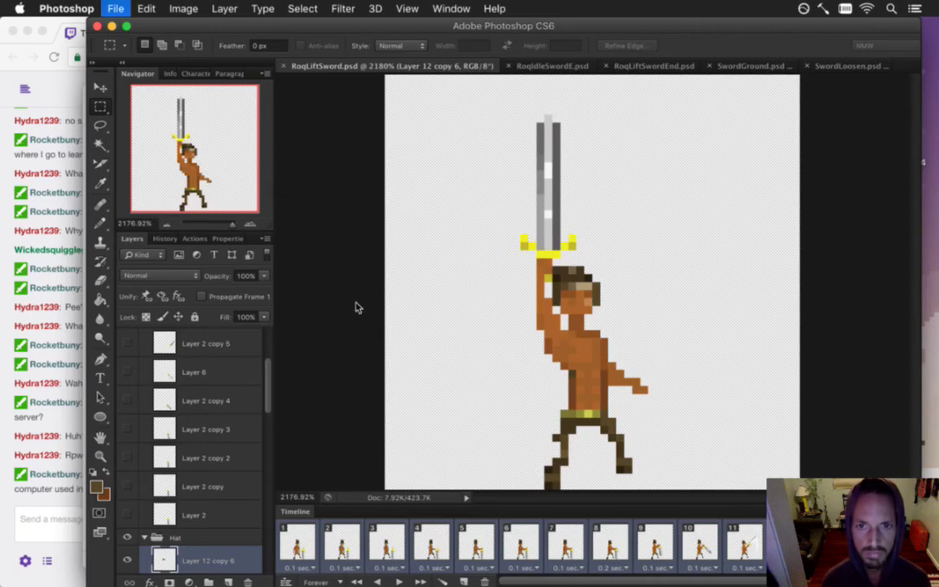
pyautogui.press('Right')
pyautogui.press('Left')
pyautogui.press('Left')
pyautogui.press('Left')
pyautogui.press('Left')
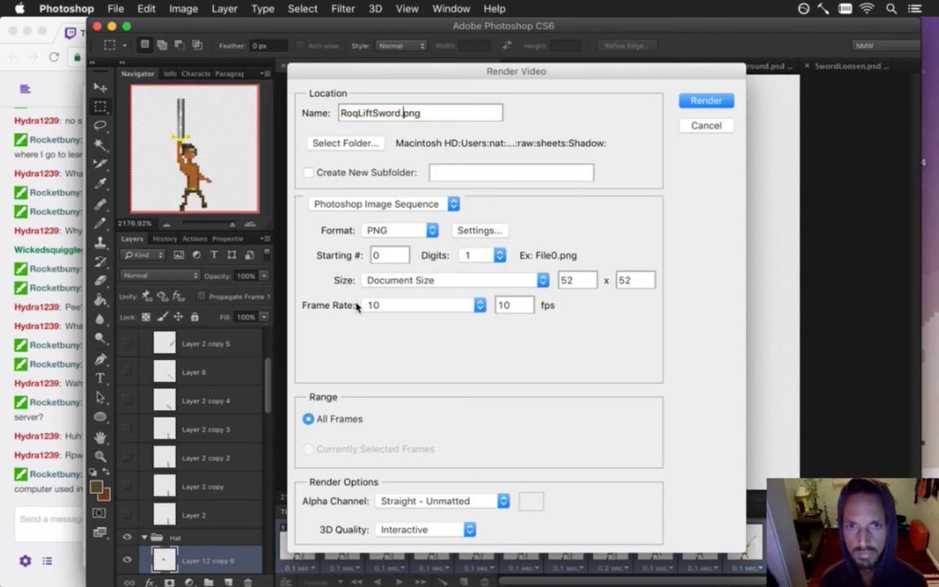
pyautogui.write('Hat')
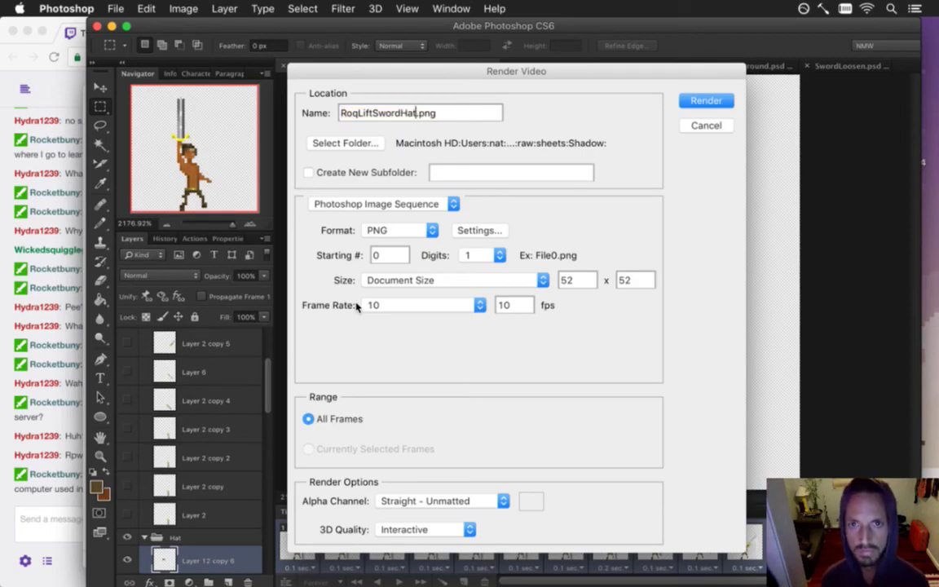
pyautogui.press('Left')
pyautogui.press('Left')
pyautogui.press('Left')
pyautogui.write('S')
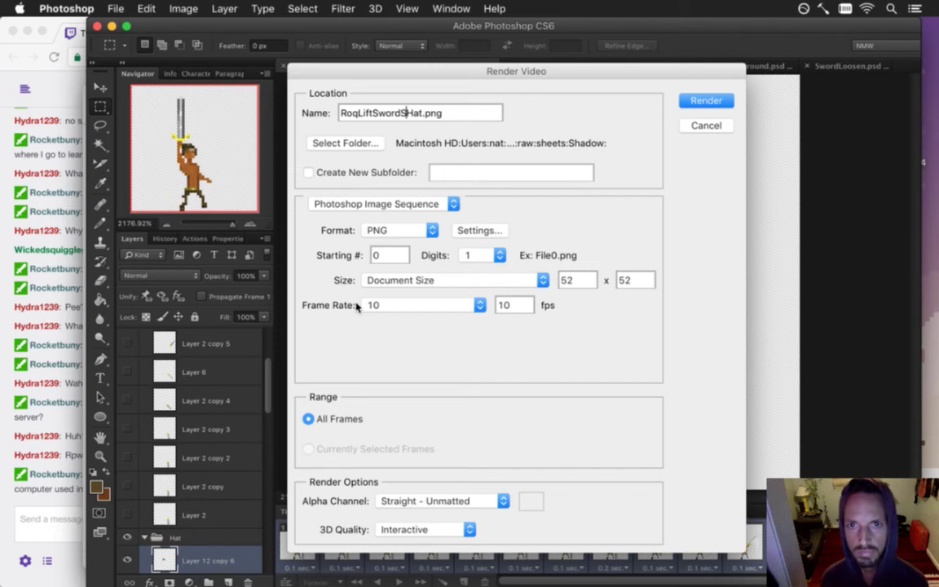
pyautogui.press('Return')
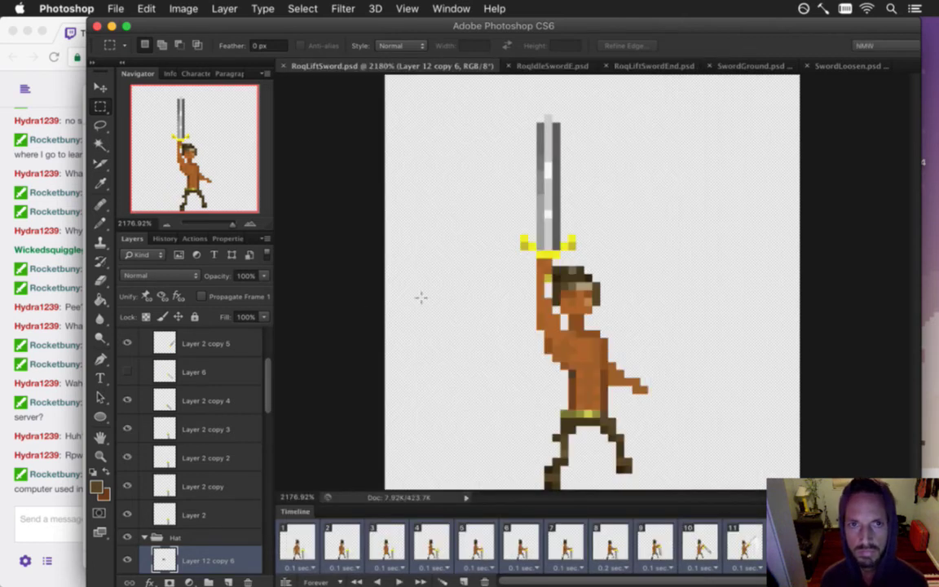
# - Save the RoqLiftSword document under the new name RoqLiftSwordS.psd in the Shadow folder
pyautogui.click(116, 9)
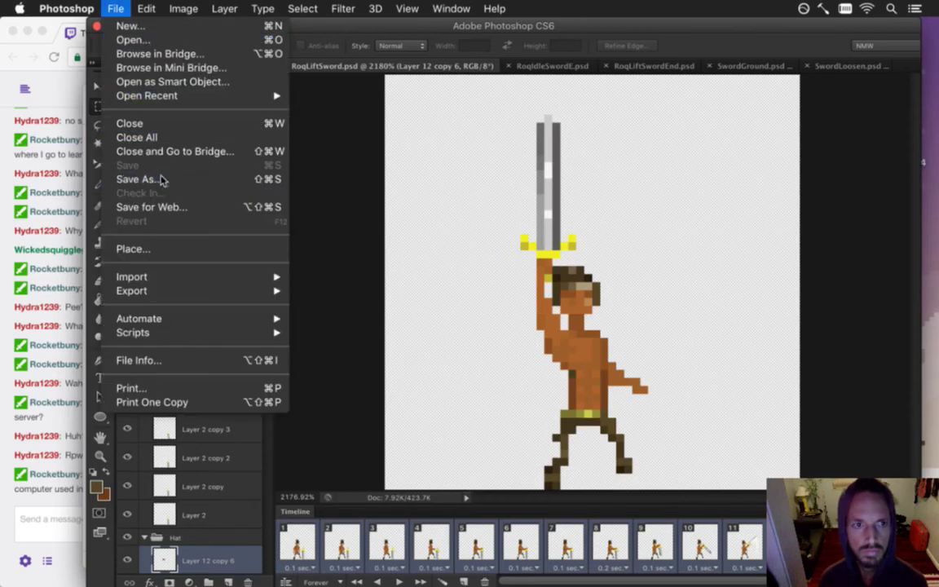
pyautogui.click(162, 180)
pyautogui.press('Right')
pyautogui.write('S')
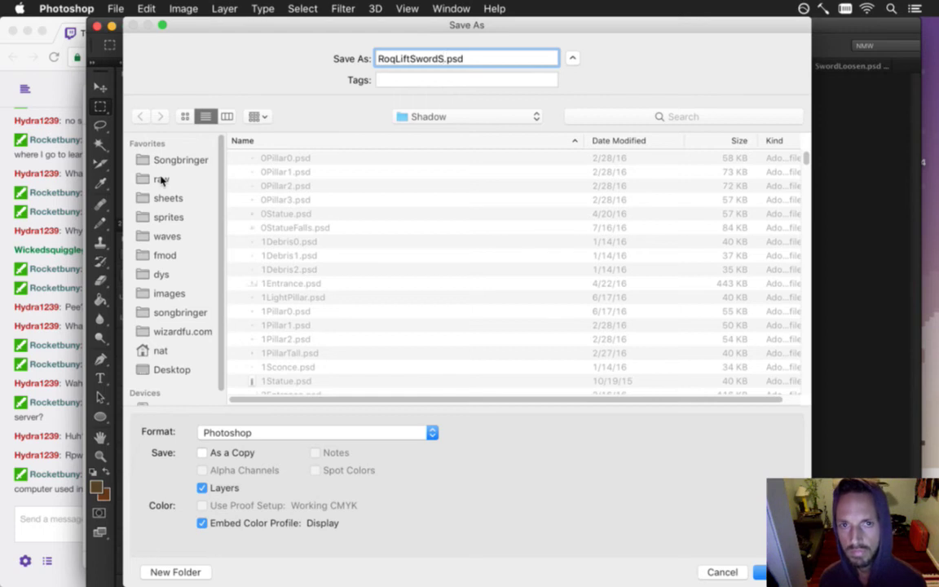
pyautogui.press('Return')
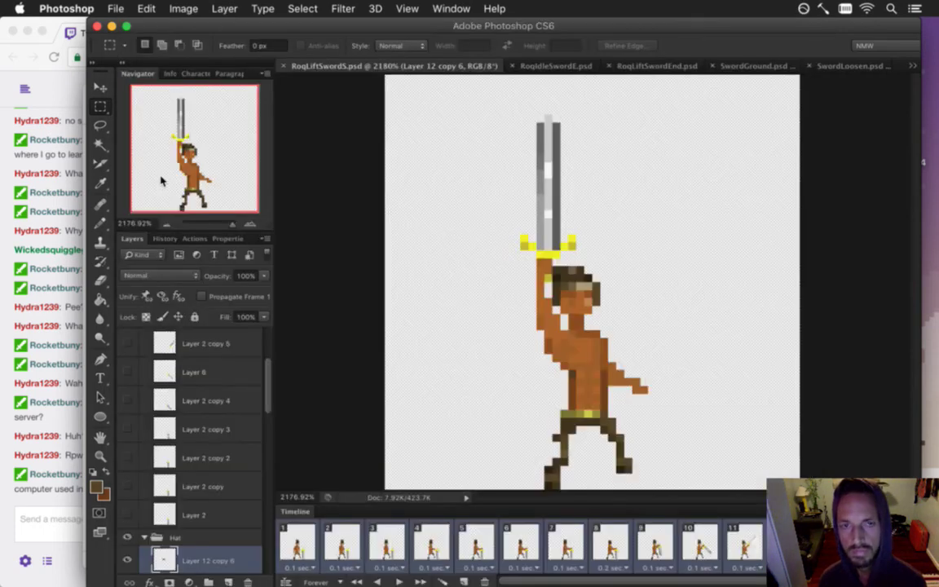
# - Save the open RoqLiftSwordEnd.psd document under the new name RoqLiftSwordEndS.psd in the Shadow folder
pyautogui.click(650, 65)
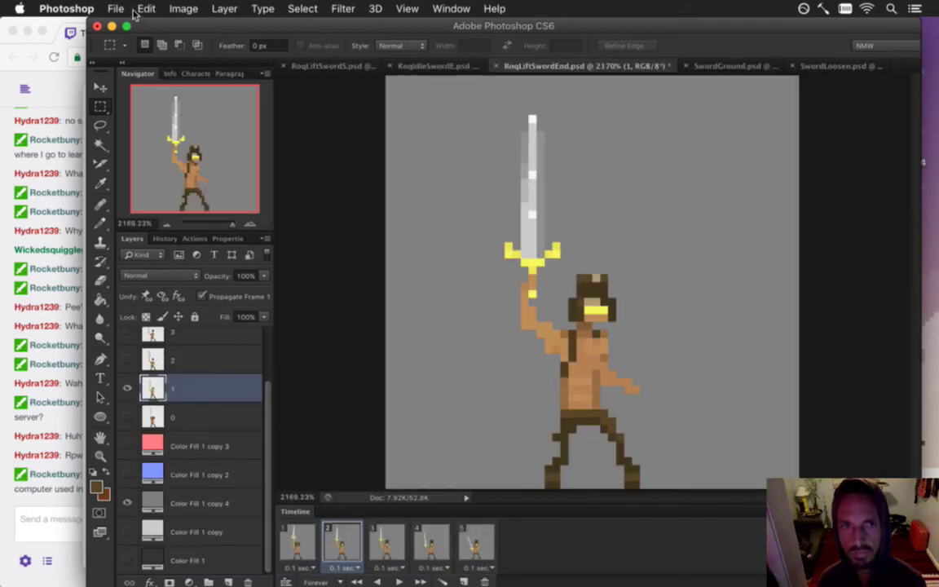
pyautogui.click(114, 9)
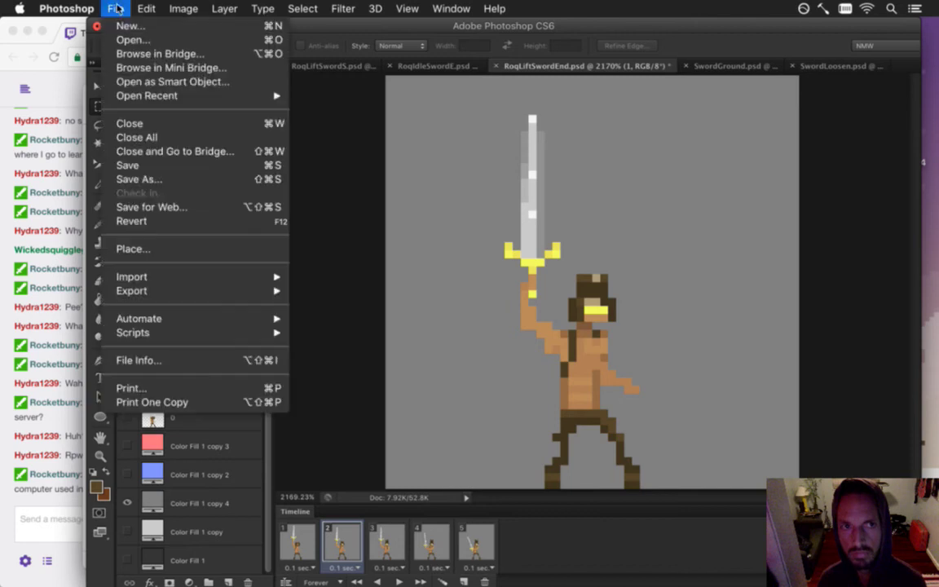
pyautogui.click(151, 179)
pyautogui.write('SwordEndS.psd')
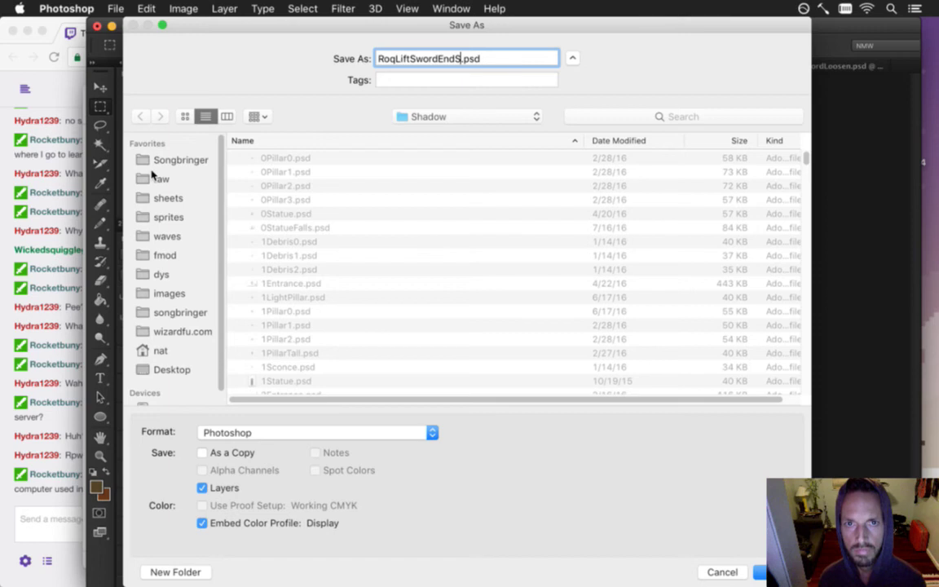
pyautogui.press('Return')
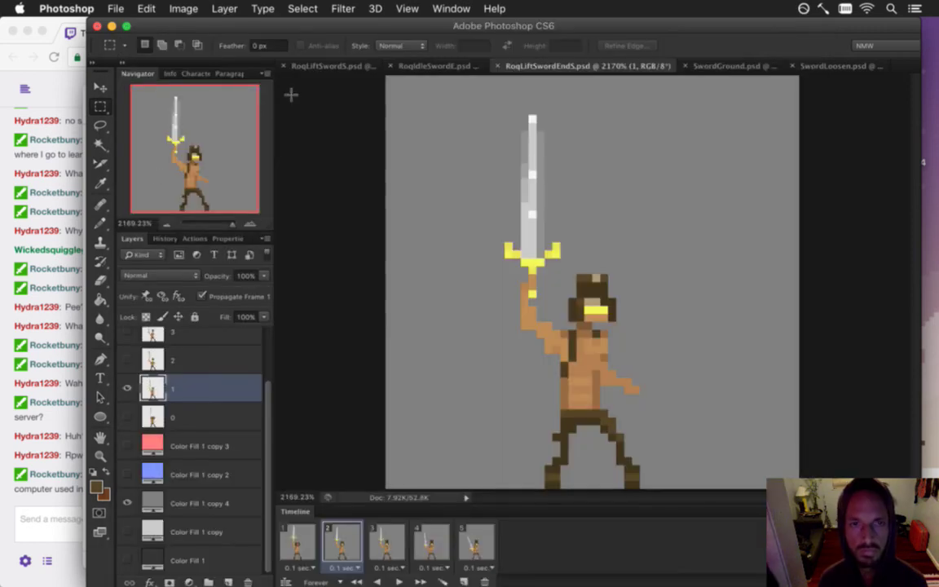
# - Return to the RoqLiftSwordS document, then switch to Finder and check the exported RoqLiftSwordSHat PNG files
pyautogui.click(320, 68)
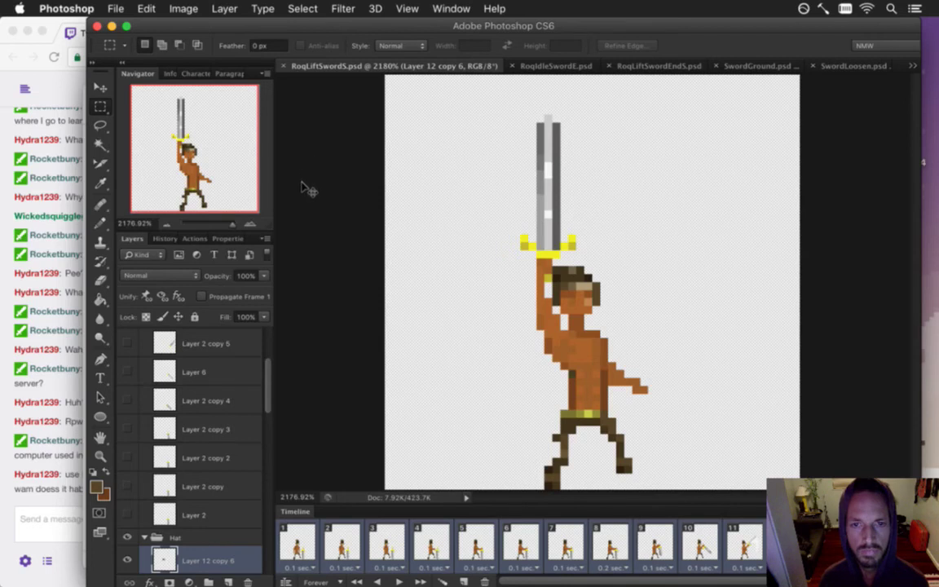
pyautogui.press('super+Tab')
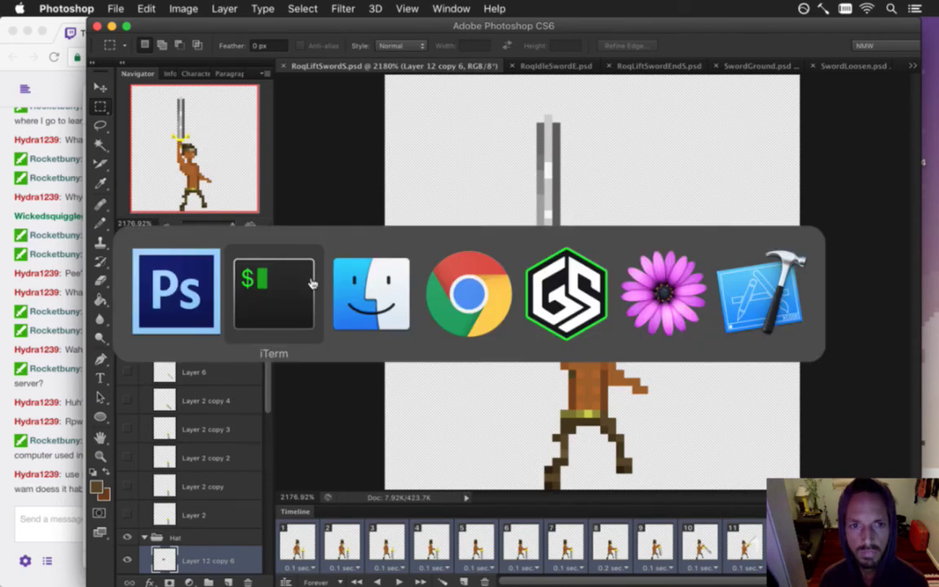
pyautogui.click(355, 287)
pyautogui.scroll(5, 353, 279)
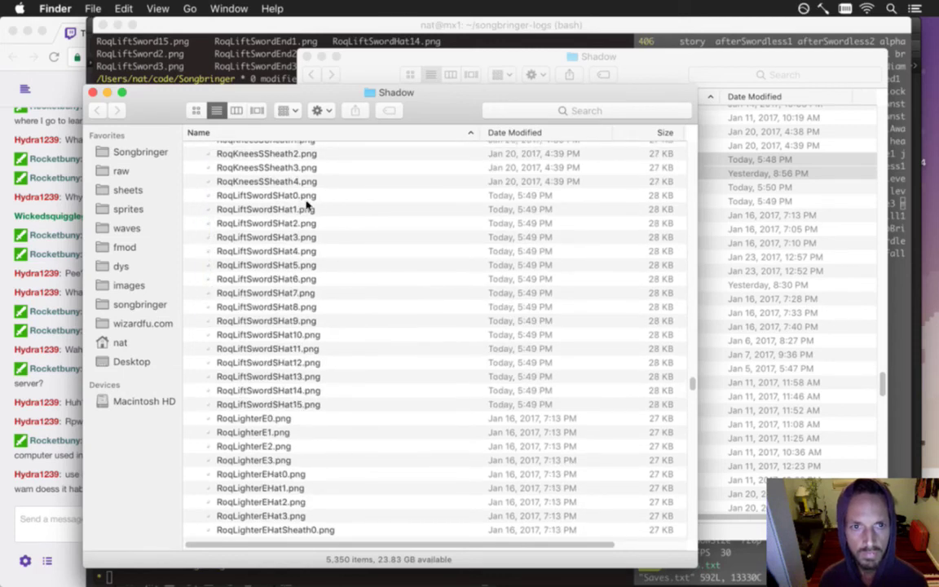
# - Switch to iTerm, clear the terminal output, and start the Songbringer Mac debug build from the Saves.txt editor pane
pyautogui.press('super+Tab')
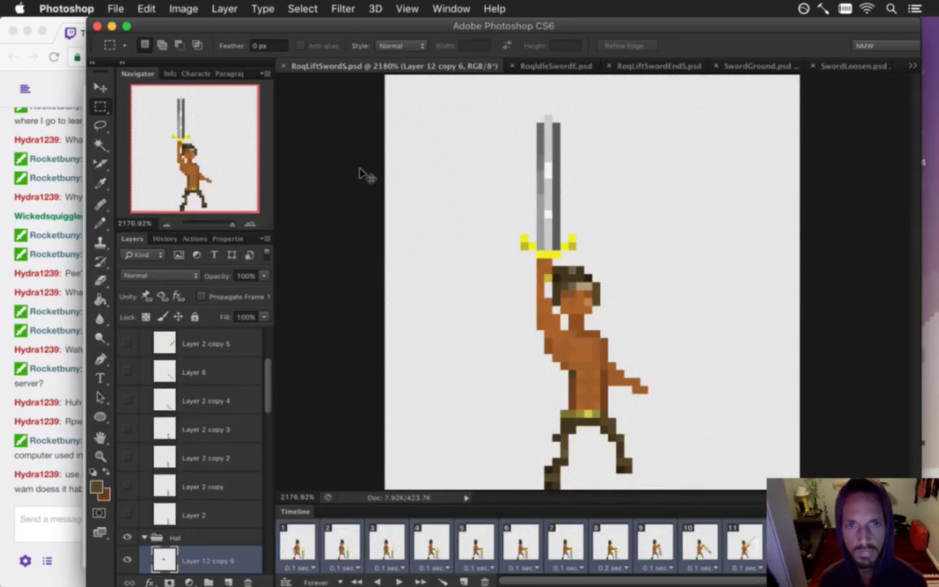
pyautogui.press('super+Tab')
pyautogui.press('super+Tab')
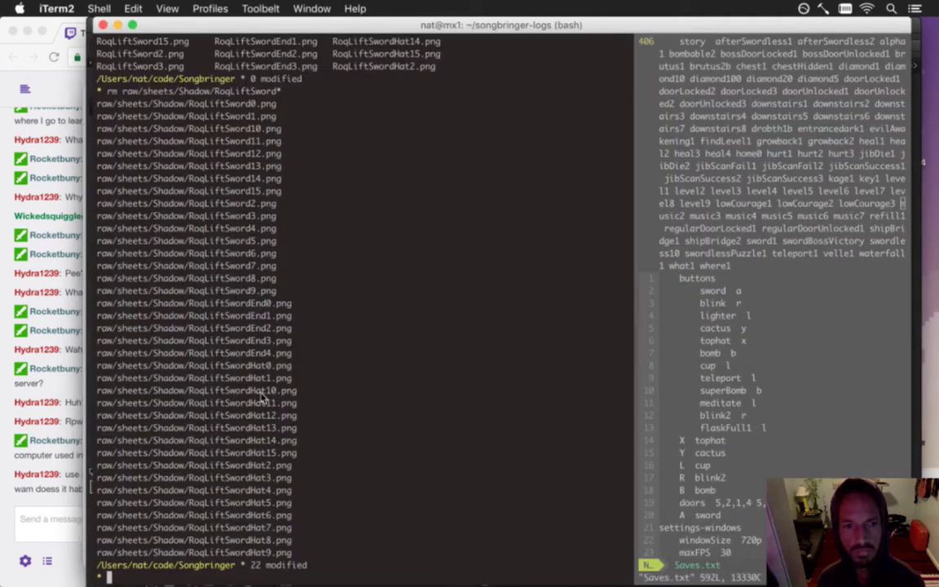
pyautogui.write('clear')
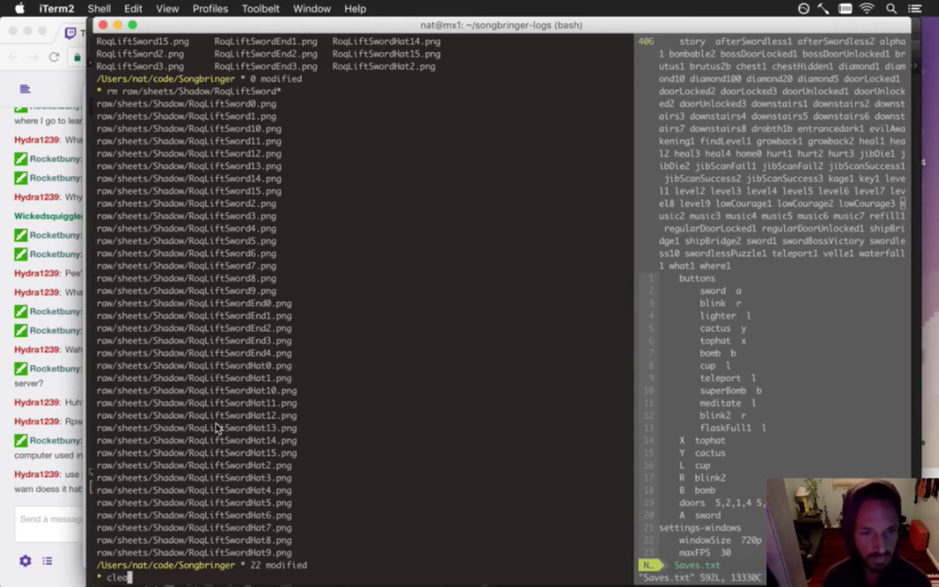
pyautogui.press('Return')
pyautogui.press('super+bracketright')
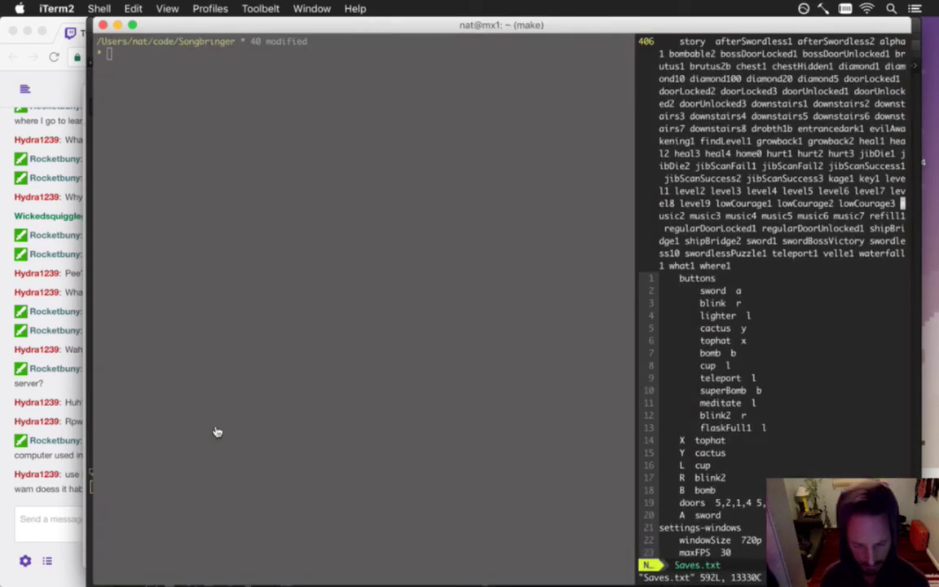
pyautogui.press(',')
pyautogui.press('m')
# - Switch to the Twitch chat in Chrome and highlight the viewer's question about turning an rpi into a NAS or git server
pyautogui.click(68, 476)
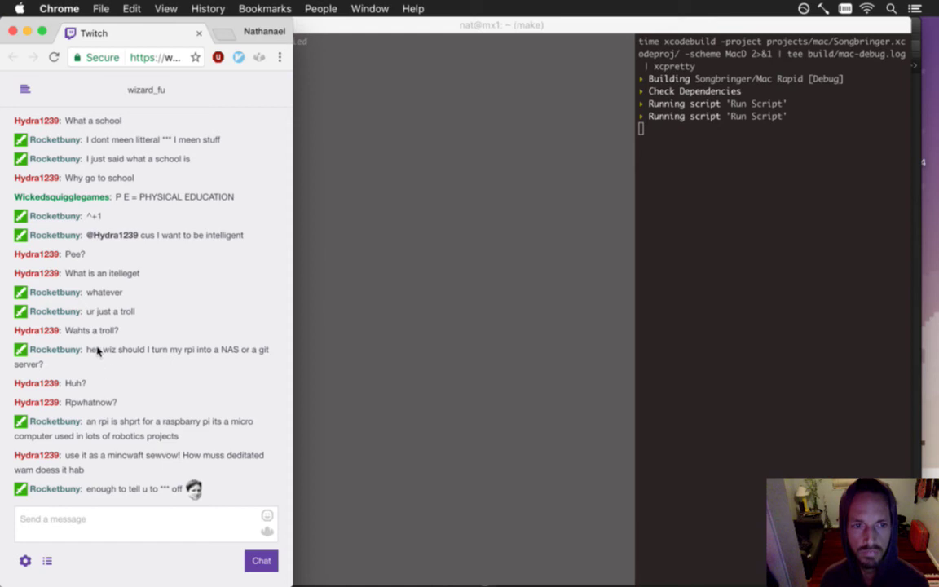
pyautogui.moveTo(96, 350); pyautogui.dragTo(238, 363)
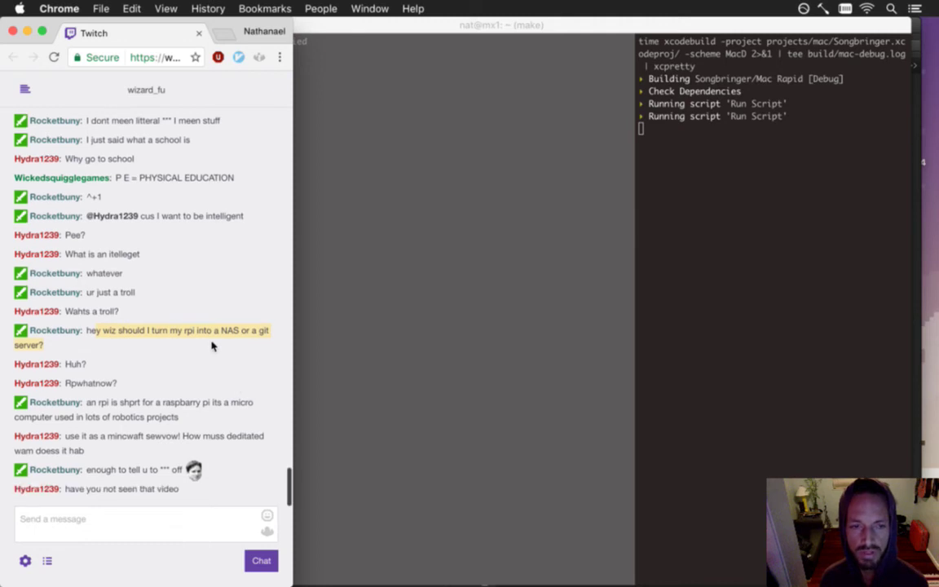
pyautogui.click(232, 332)
pyautogui.moveTo(219, 331); pyautogui.dragTo(251, 355)
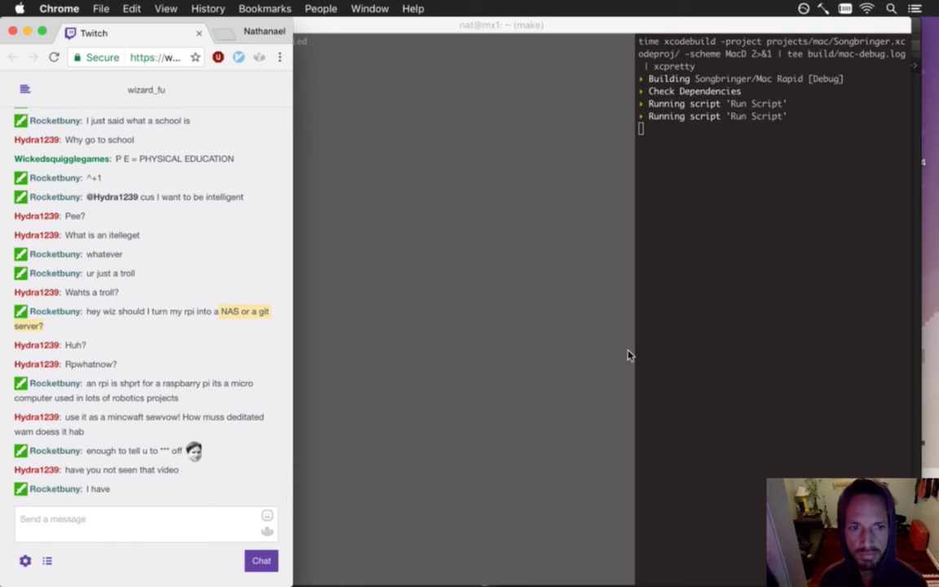
# - Return to iTerm, dismiss the finished build output in the Saves.txt pane, and focus the shell pane
pyautogui.click(697, 320)
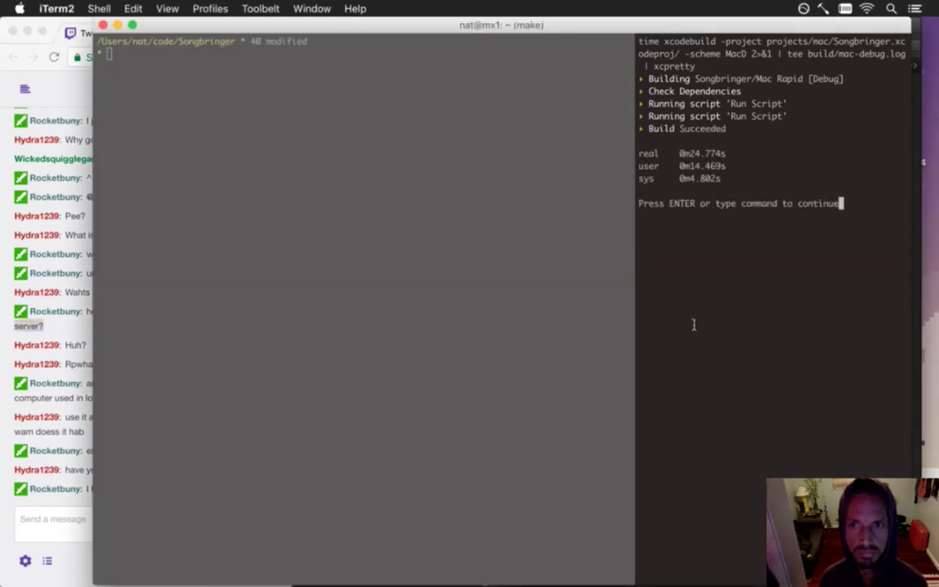
pyautogui.press('Return')
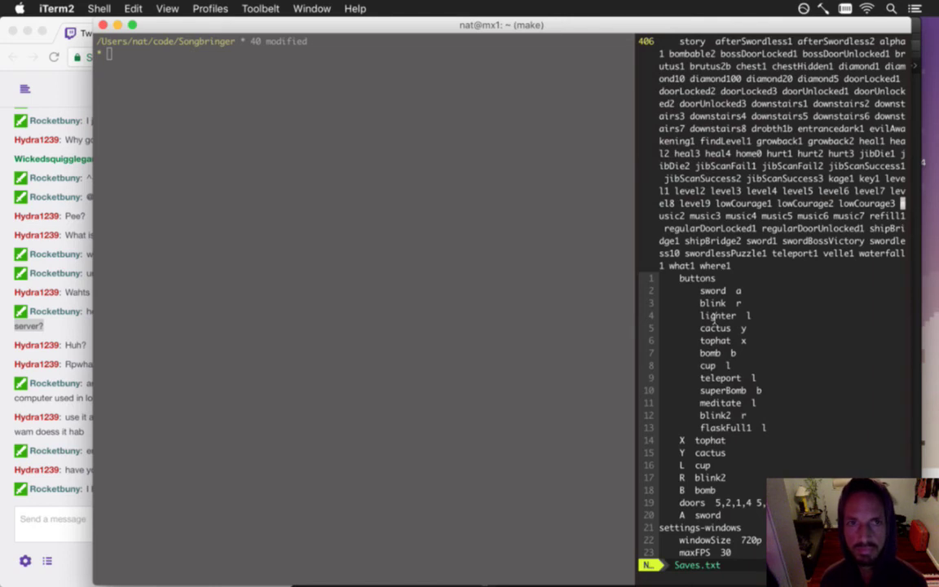
pyautogui.click(511, 157)
# - Switch to Photoshop to view the RoqLiftSwordS document, then read the newest Twitch chat messages in Chrome
pyautogui.press('super+Tab')
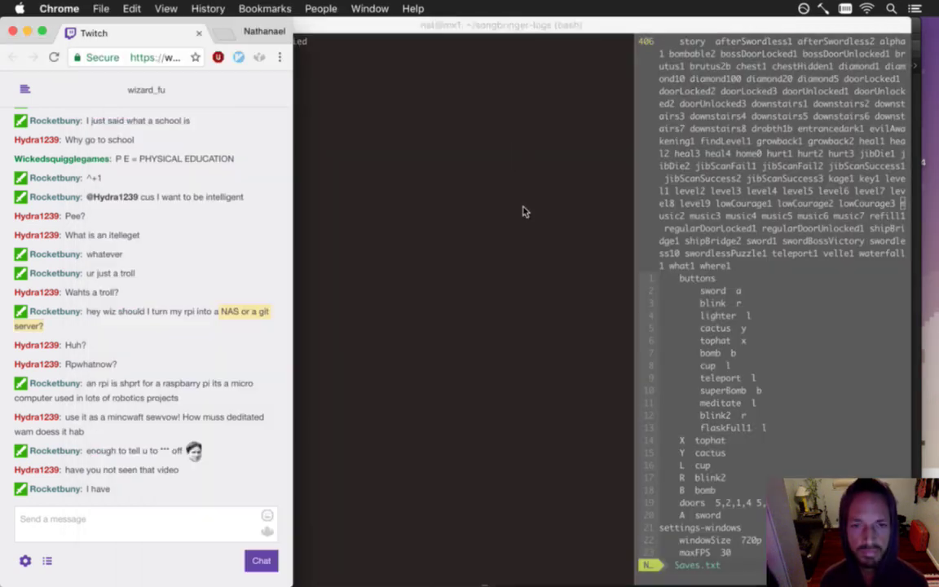
pyautogui.press('super+Tab')
pyautogui.click(346, 316)
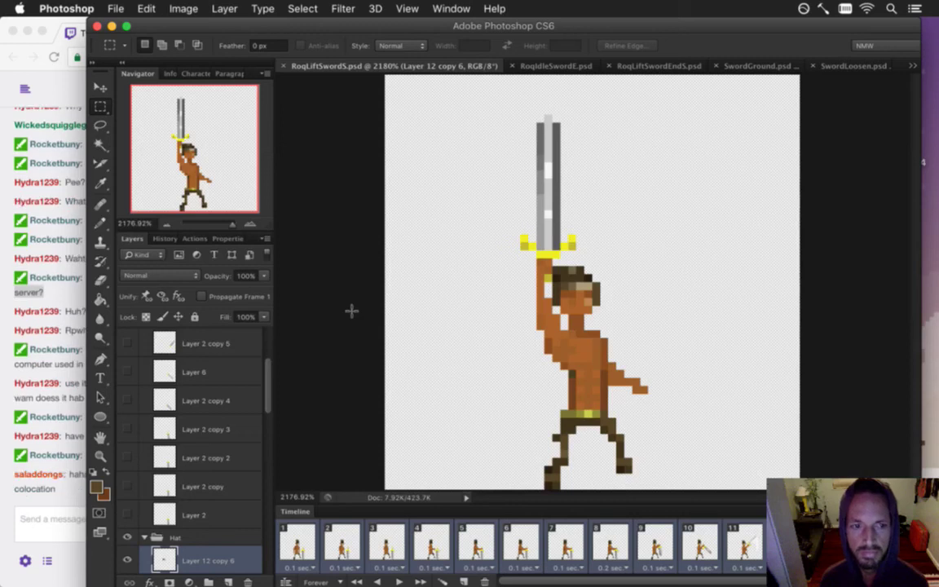
pyautogui.click(80, 447)
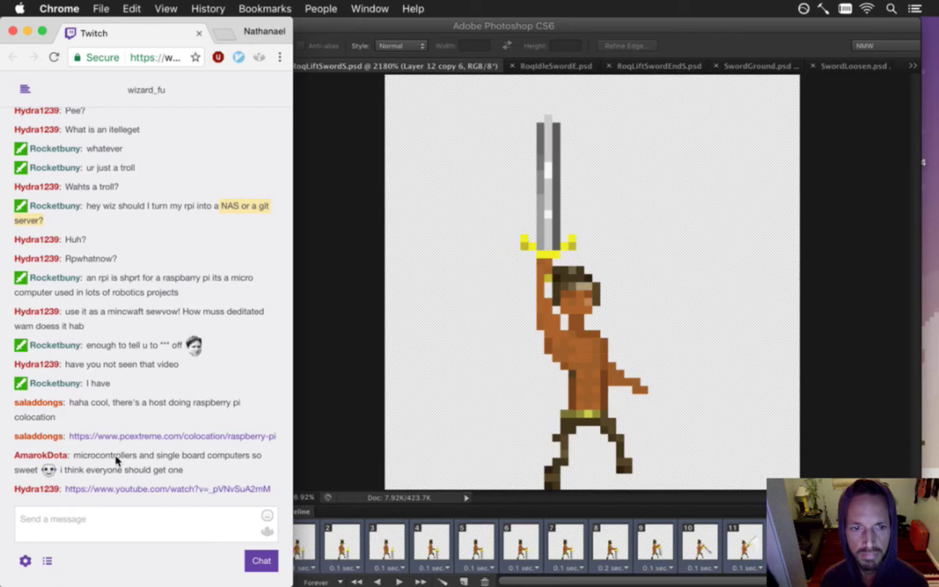
# - Switch to Finder and check the names of the exported RoqLiftSwordSHat PNG files in the Shadow folder
pyautogui.click(361, 440)
pyautogui.press('super+Tab')
pyautogui.press('super+Tab')
pyautogui.press('super+Tab')
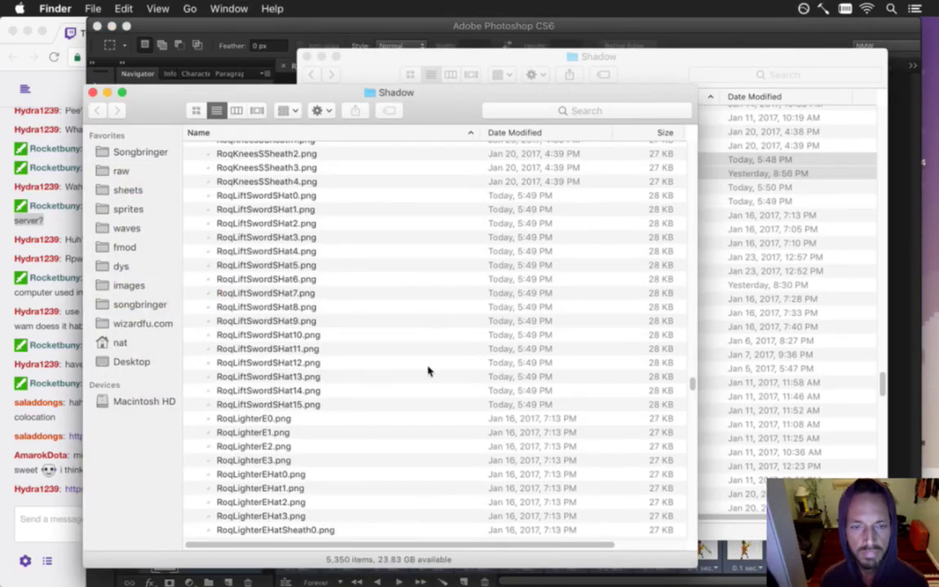
# - Switch to iTerm, start Vim in the shell pane, and open data/friends/Roq.txt by finding "roq"
pyautogui.press('super+Tab')
pyautogui.press('super+Tab')
pyautogui.press('super+Tab')
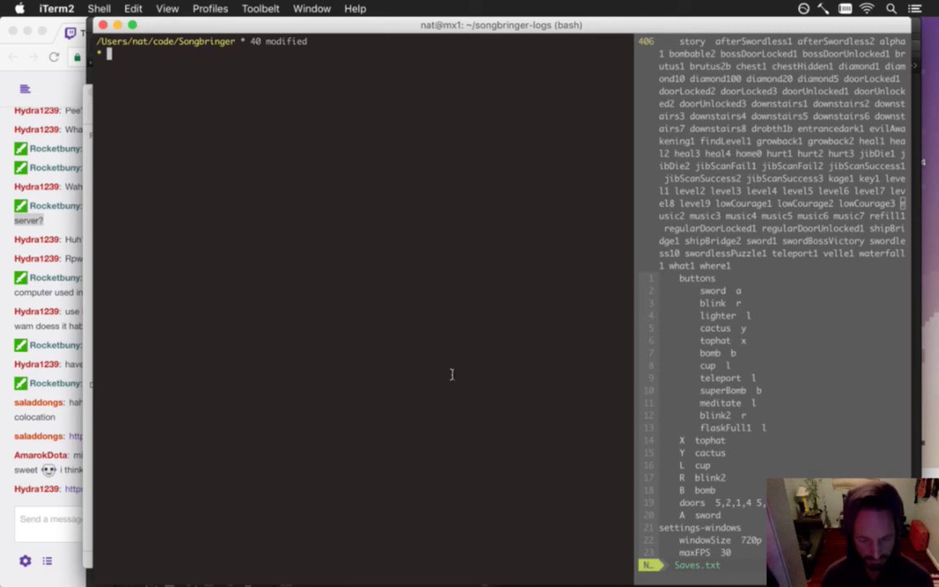
pyautogui.write('fg')
pyautogui.press('Return')
pyautogui.write('vim')
pyautogui.press('Return')
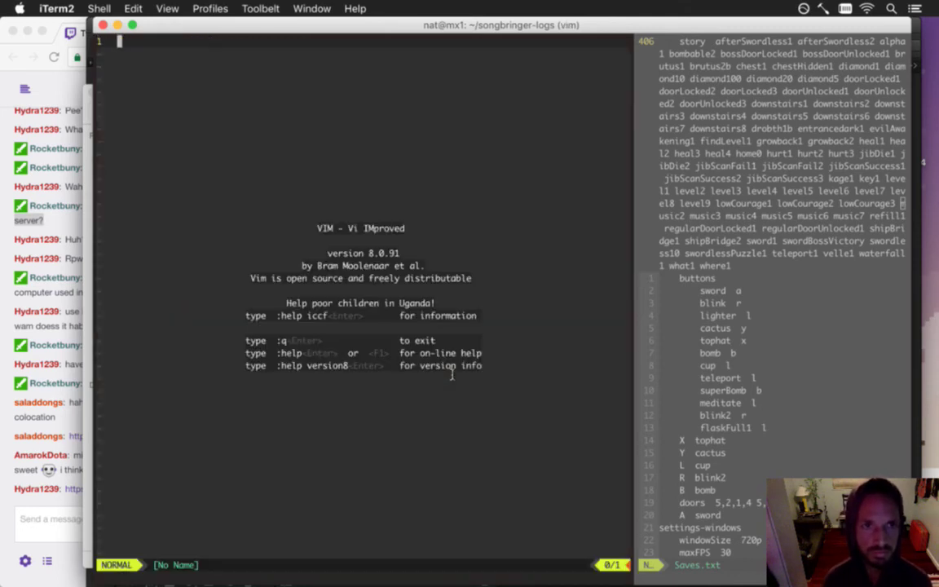
pyautogui.write(':fin roq')
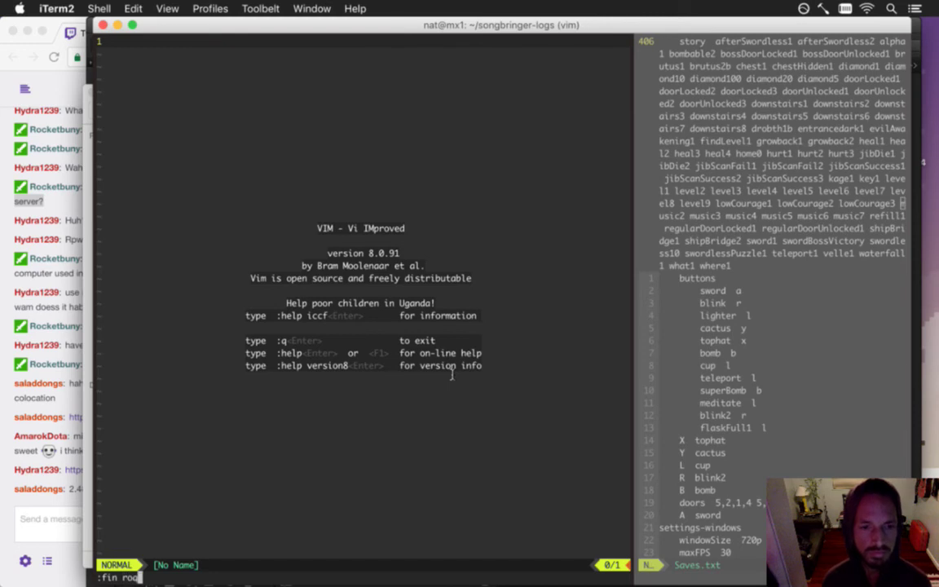
pyautogui.press('Tab')
pyautogui.press('Return')
# - Search Roq.txt from its beginning for "roqlif" to locate the liftSword format entry
pyautogui.press('j')
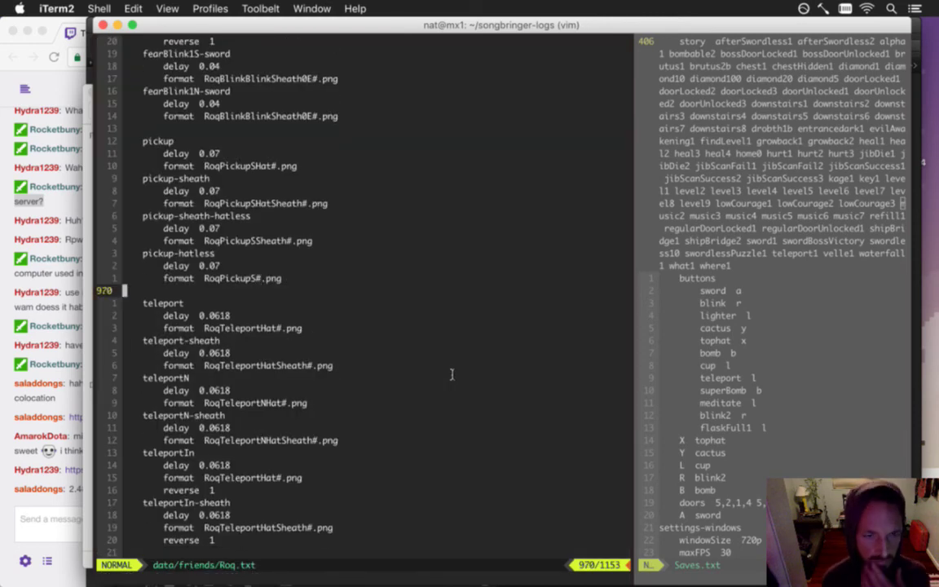
pyautogui.press('g')
pyautogui.press('g')
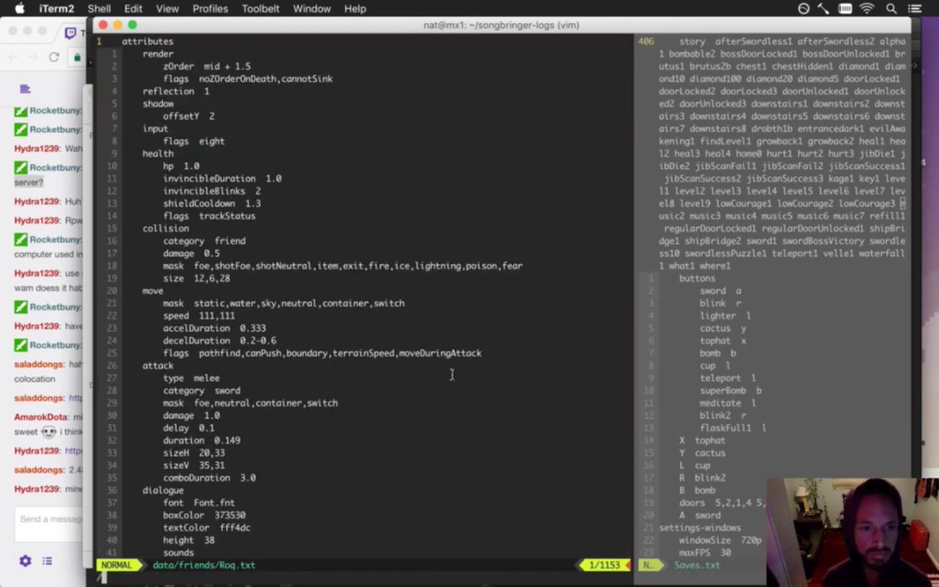
pyautogui.write('/roqlif')
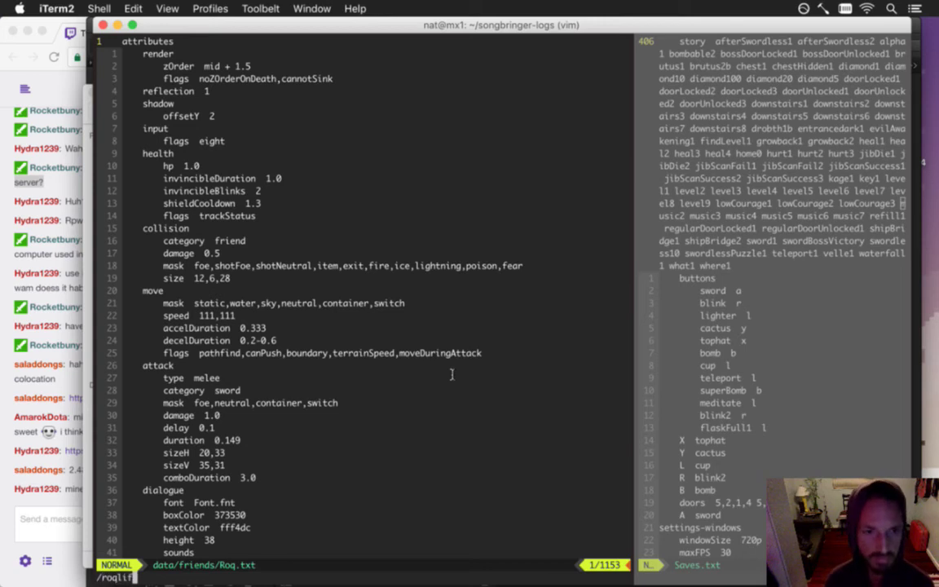
pyautogui.press('Return')
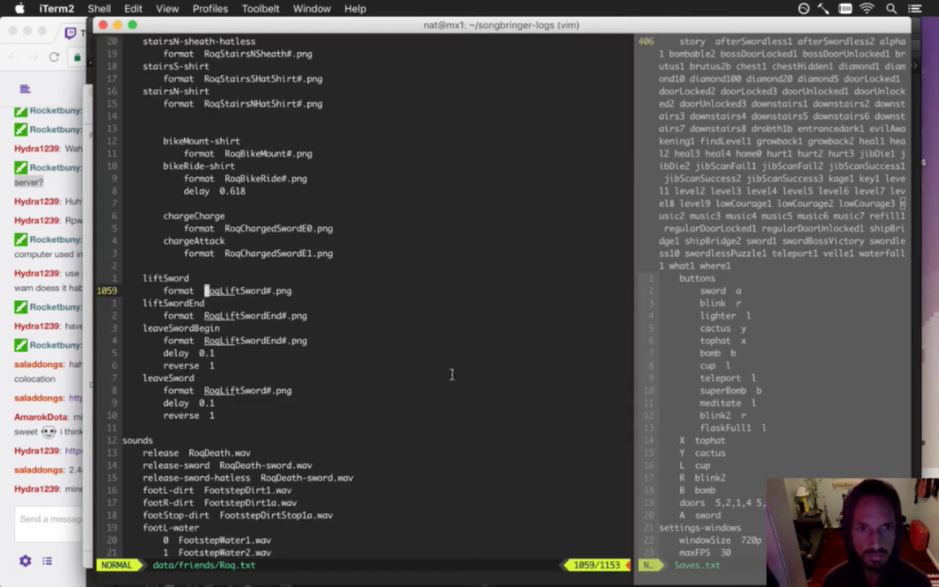
# - Begin inserting text just before the # in the liftSword entry's RoqLiftSword#.png format name
pyautogui.press('l')
pyautogui.press('l')
pyautogui.press('l')
pyautogui.press('l')
pyautogui.press('l')
pyautogui.press('l')
pyautogui.press('l')
pyautogui.press('l')
pyautogui.press('l')
pyautogui.press('l')
pyautogui.press('l')
pyautogui.press('l')
pyautogui.write('i')
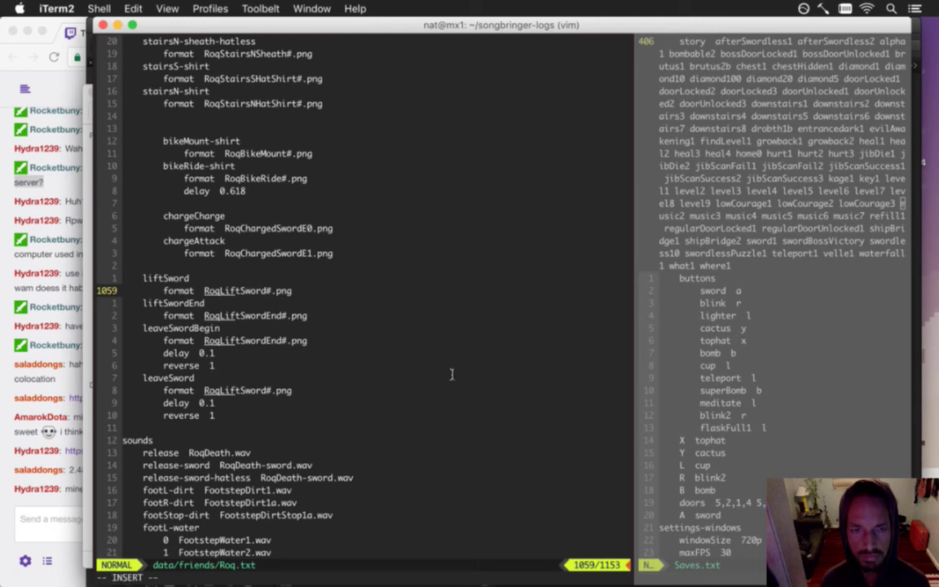
# - Change the liftSword format to RoqLiftSwordSHat#.png and the liftSwordEnd format to RoqLiftSwordEndSHat#.png in Roq.txt
pyautogui.write('SHat')
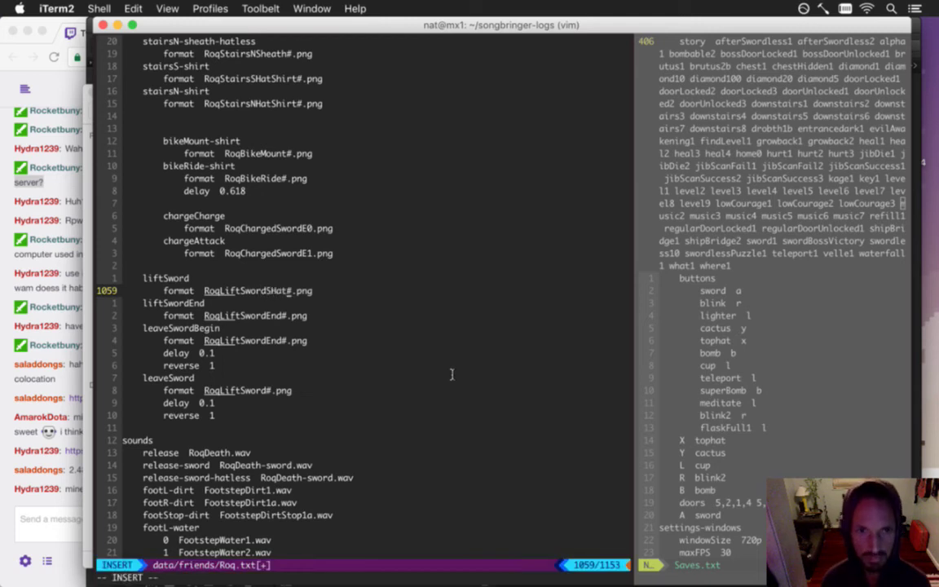
pyautogui.press('Escape')
pyautogui.press('j')
pyautogui.press('j')
pyautogui.press('h')
pyautogui.press('h')
pyautogui.press('h')
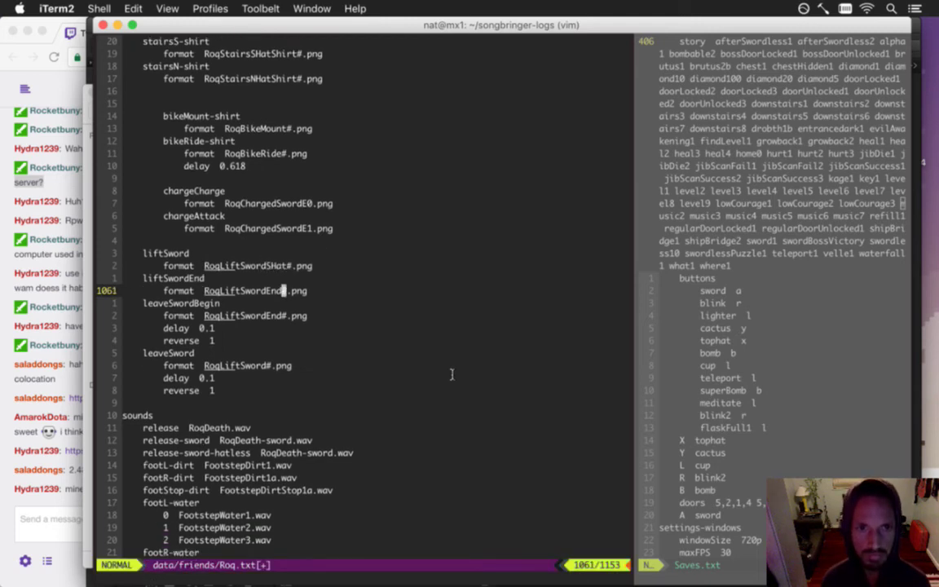
pyautogui.press('l')
pyautogui.press('l')
pyautogui.press('l')
pyautogui.write('iS')
pyautogui.press('Escape')
pyautogui.press('j')
pyautogui.write('k')
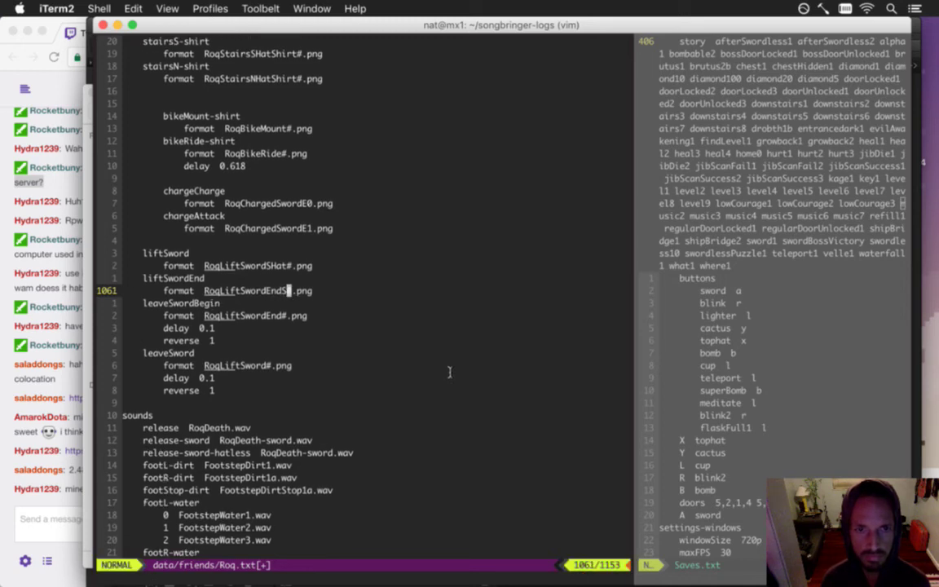
pyautogui.write('aHat')
pyautogui.press('Escape')
# - Change the leaveSwordBegin format to RoqLiftSwordEndSHat#.png and save the file
pyautogui.press('j')
pyautogui.press('j')
pyautogui.press('h')
pyautogui.press('h')
pyautogui.press('h')
pyautogui.press('h')
pyautogui.write('iS')
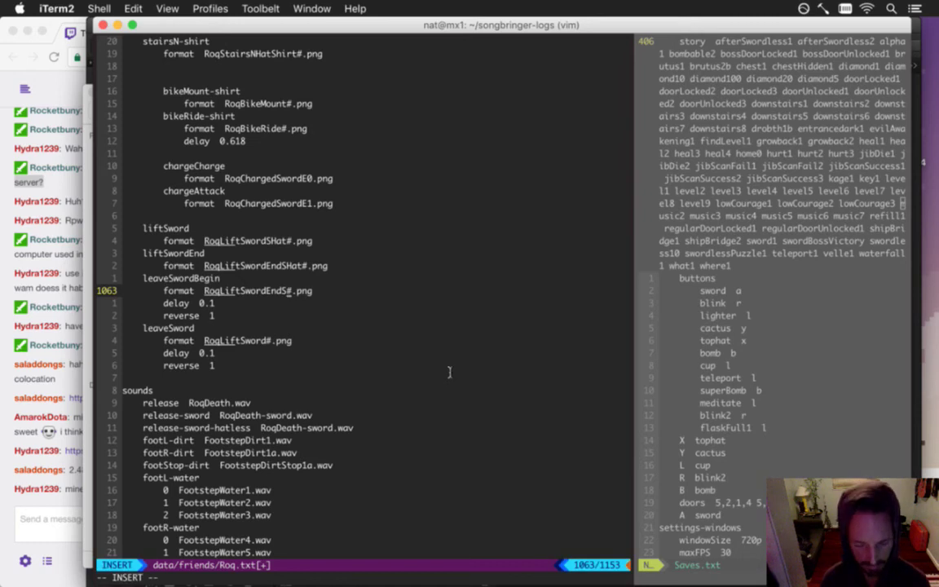
pyautogui.write('Hat')
pyautogui.press('Escape')
pyautogui.write(':w')
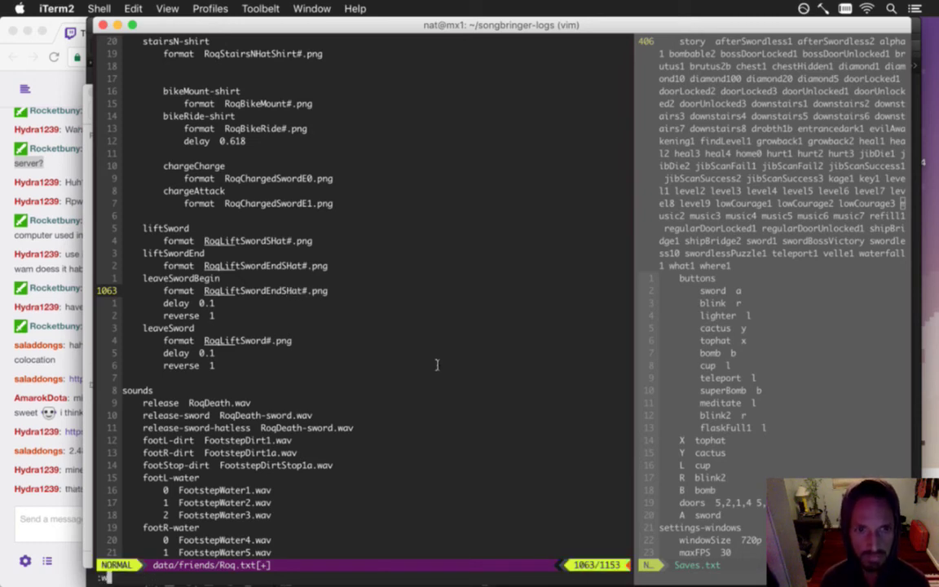
pyautogui.press('Return')
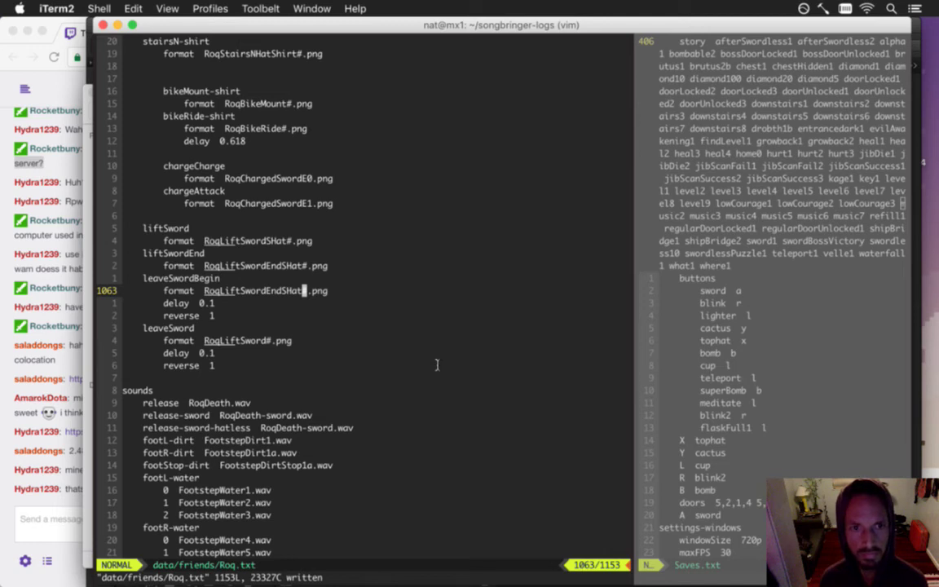
# - Insert two blank lines above the leaveSwordBegin entry and save the file
pyautogui.press('k')
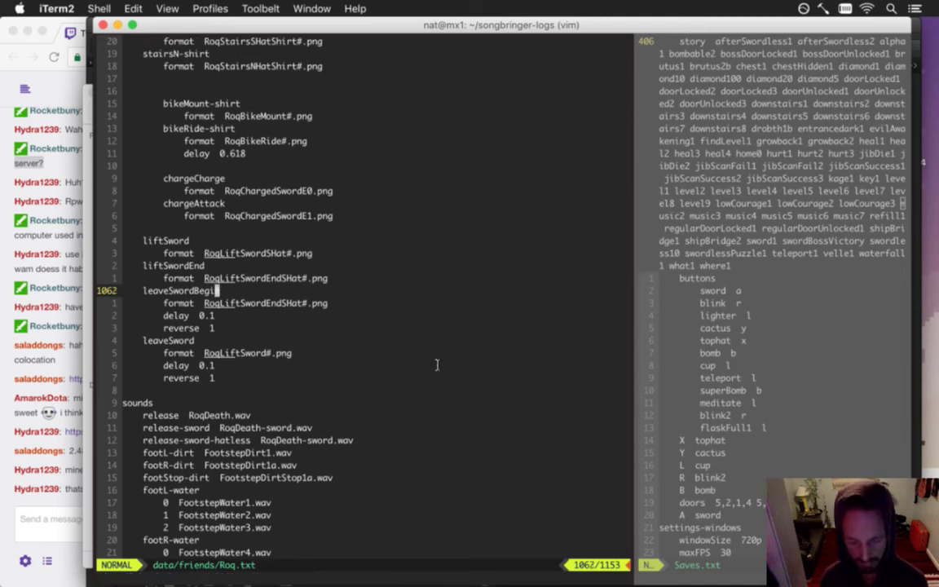
pyautogui.press('O')
pyautogui.press('Return')
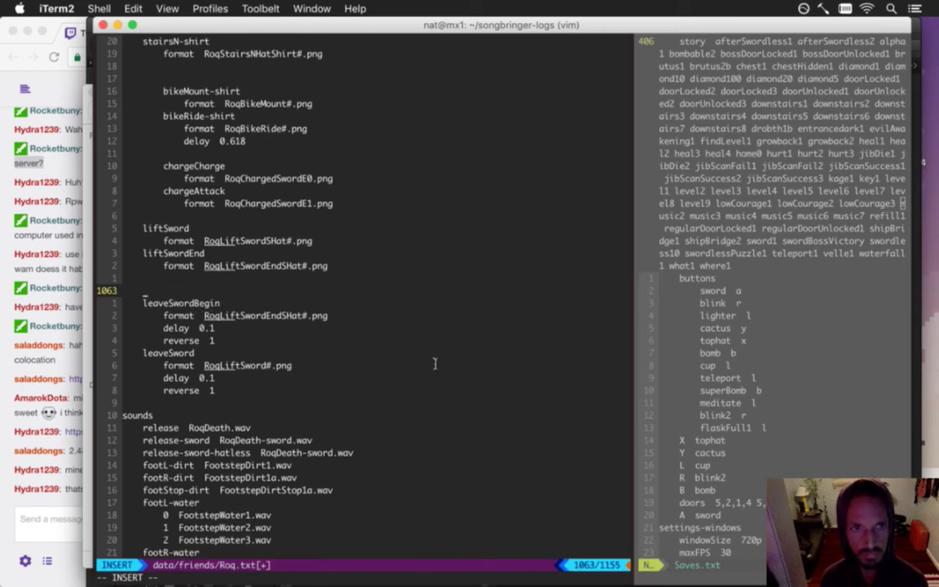
pyautogui.press('Escape')
pyautogui.write(':w')
pyautogui.press('Return')
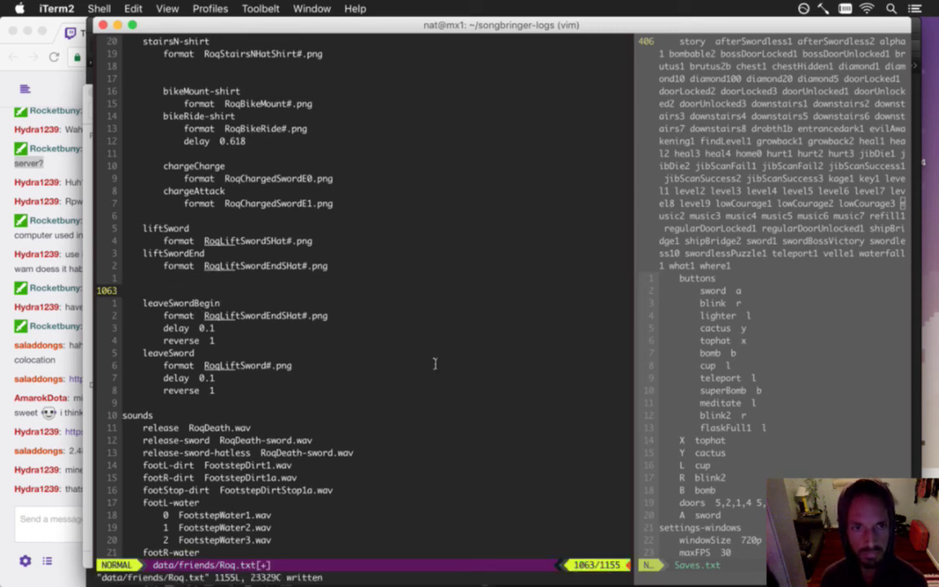
# - Change the leaveSword format to RoqLiftSwordSHat#.png and save the file
pyautogui.press('j')
pyautogui.press('j')
pyautogui.press('j')
pyautogui.press('j')
pyautogui.press('j')
pyautogui.press('j')
pyautogui.press('j')
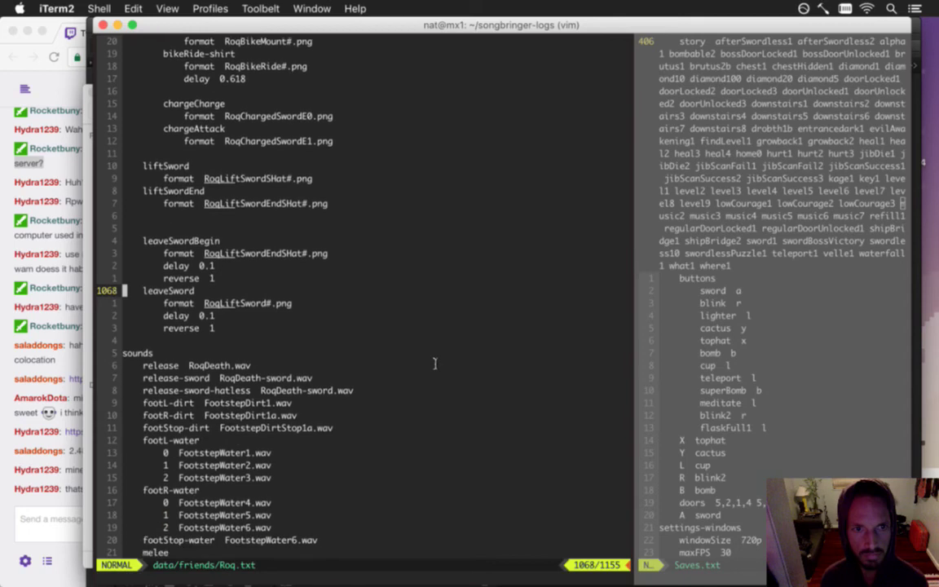
pyautogui.press('k')
pyautogui.hotkey('shift', '4')
pyautogui.press('b')
pyautogui.press('b')
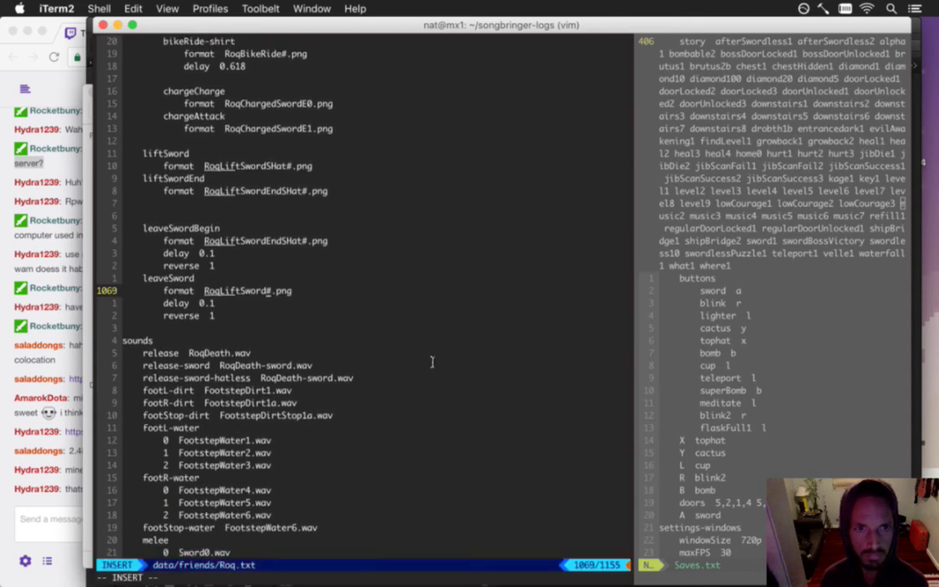
pyautogui.write('iSHat')
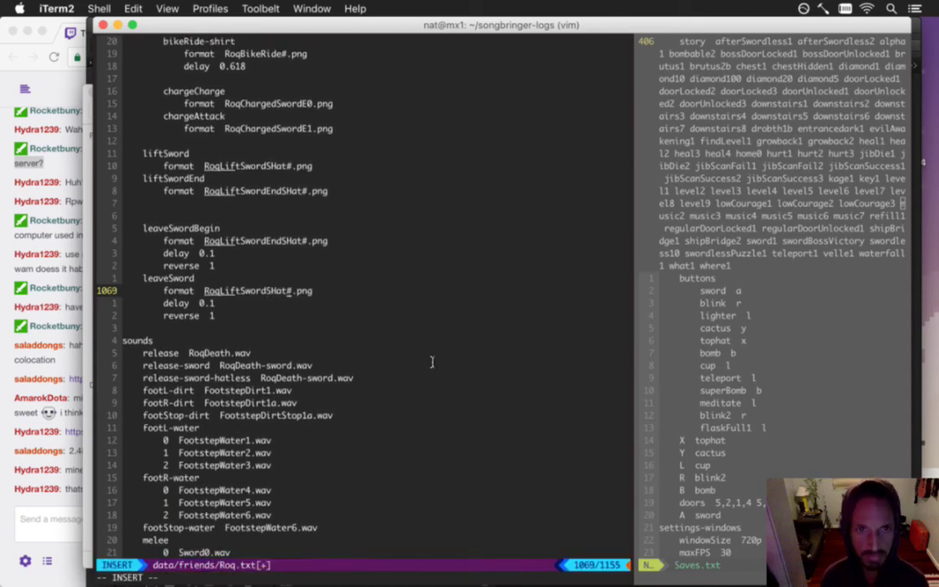
pyautogui.press('Escape')
pyautogui.write(':w')
pyautogui.press('Return')
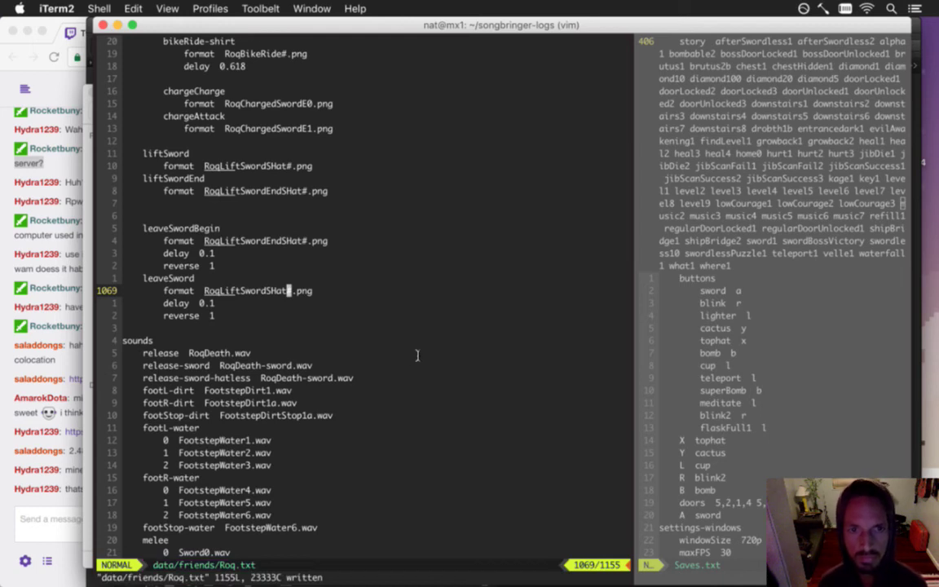
# - Switch to Photoshop, render all RoqLiftSwordEndS.psd frames as a PNG sequence with the grey Color Fill 1 copy 4 hidden, restore the fill and save
pyautogui.press('super+Tab')
pyautogui.press('super+Tab')
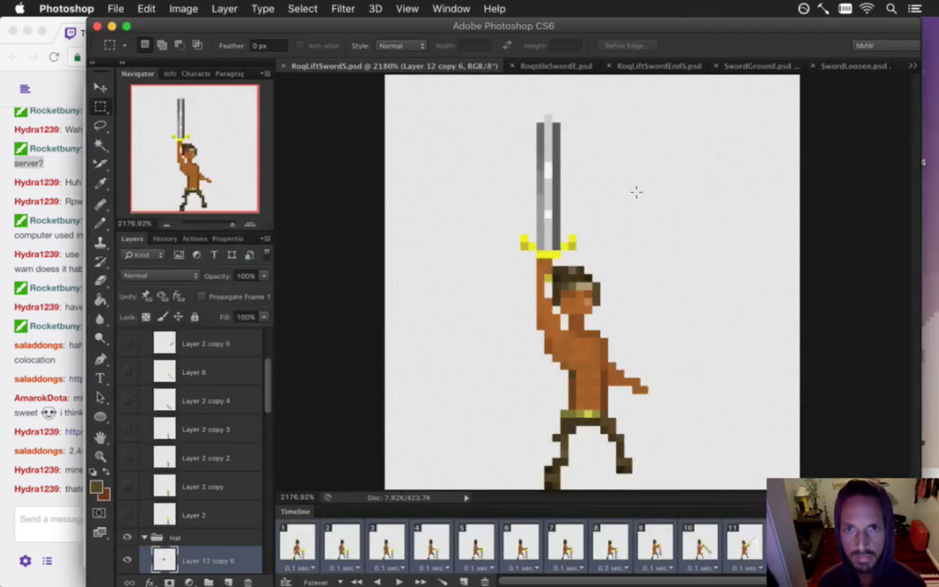
pyautogui.click(667, 66)
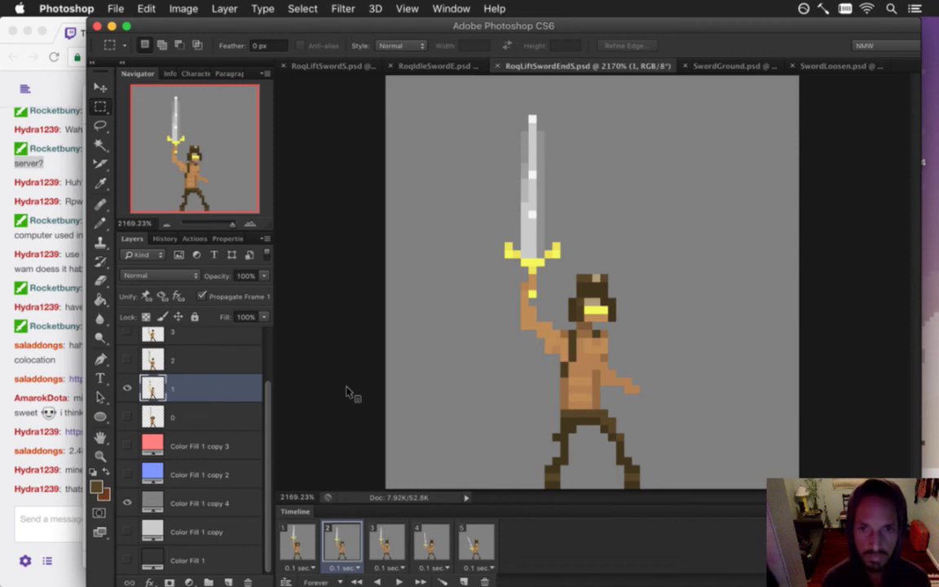
pyautogui.click(291, 538)
pyautogui.keyDown('shift'); pyautogui.click(482, 541); pyautogui.keyUp('shift')
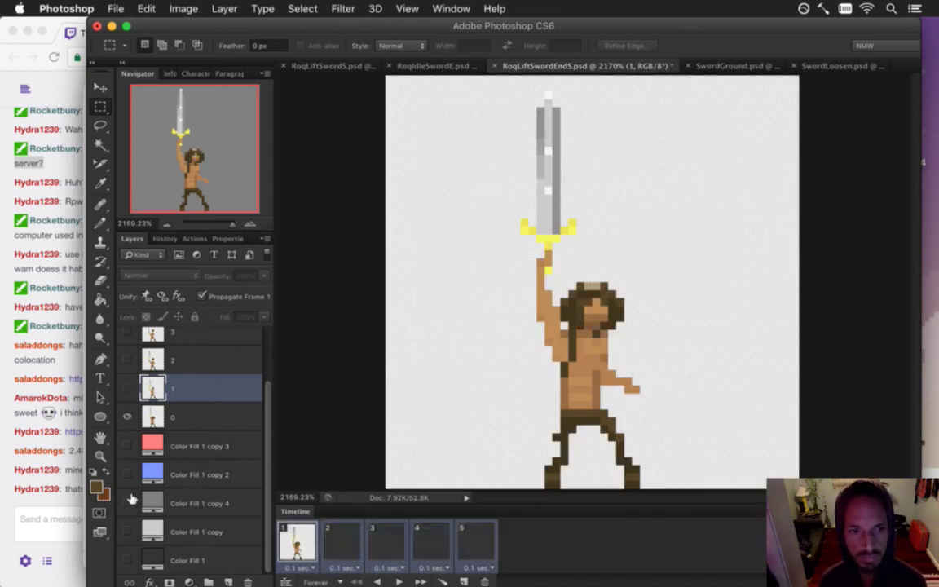
pyautogui.click(128, 500)
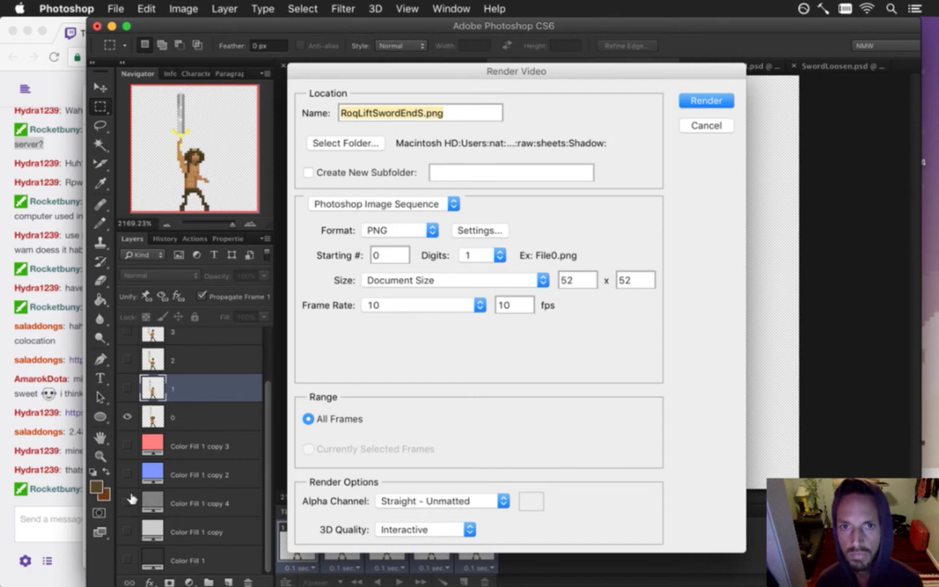
pyautogui.press('Return')
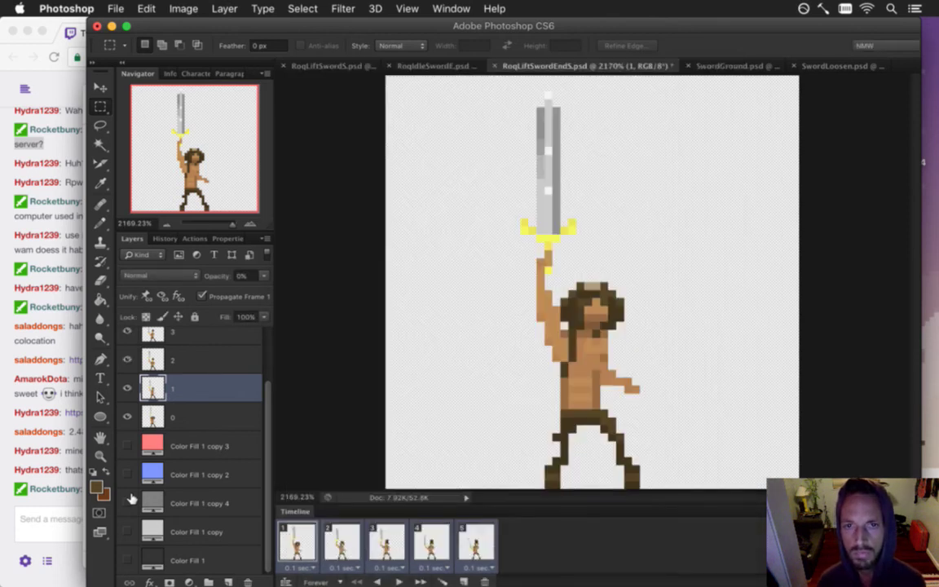
pyautogui.click(127, 502)
pyautogui.press('super+s')
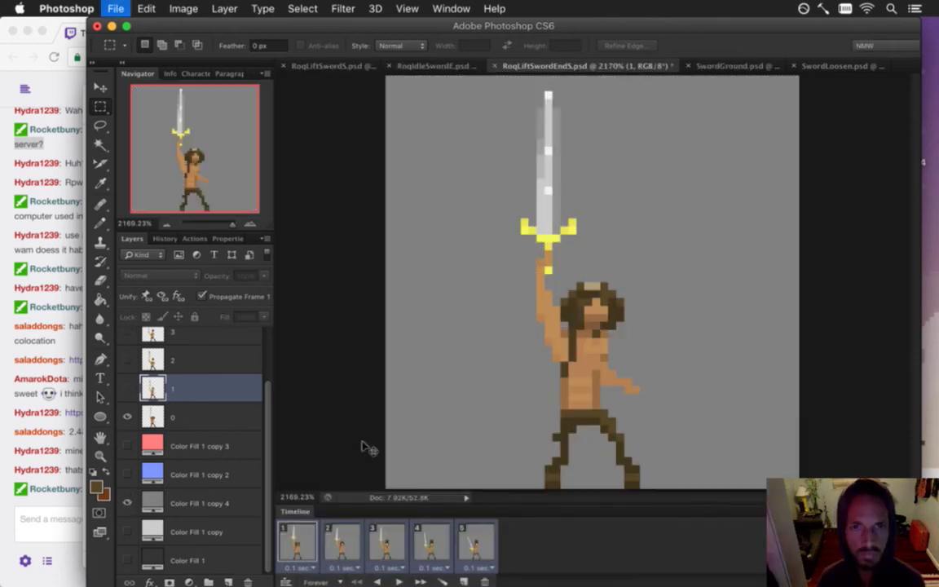
# - Switch through iTerm to the Twitch chat in Chrome and read the message about rPi hosting
pyautogui.press('super+Tab')
pyautogui.click(244, 297)
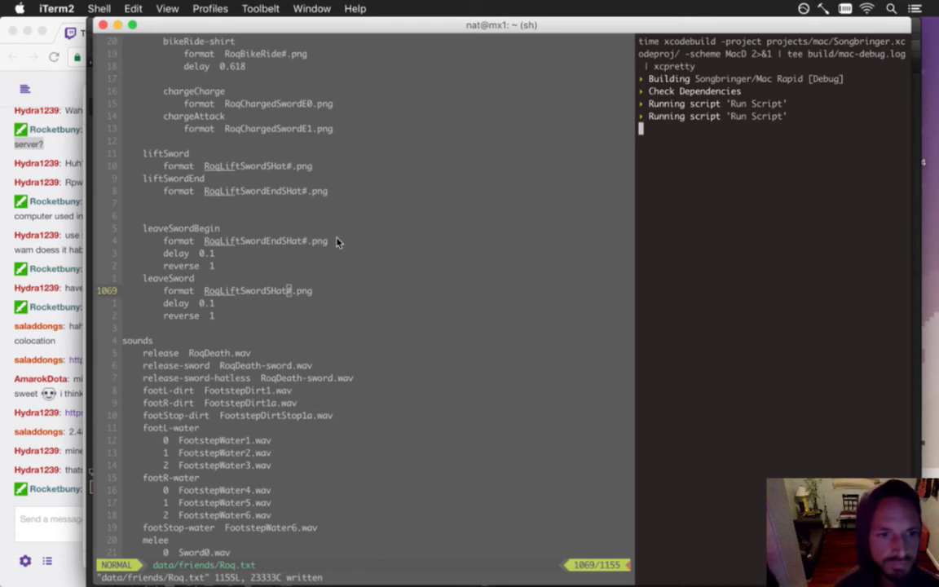
pyautogui.click(71, 448)
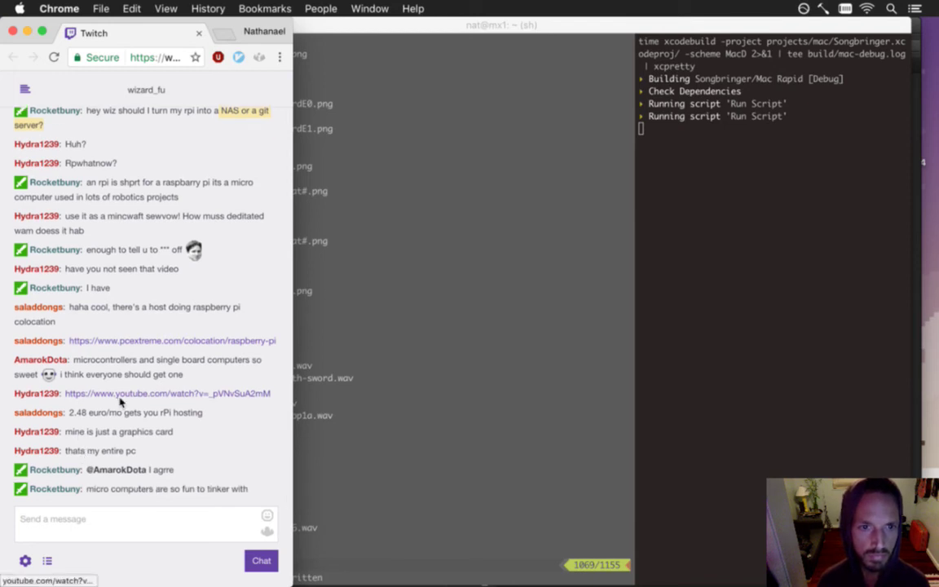
pyautogui.moveTo(70, 413); pyautogui.dragTo(164, 413)
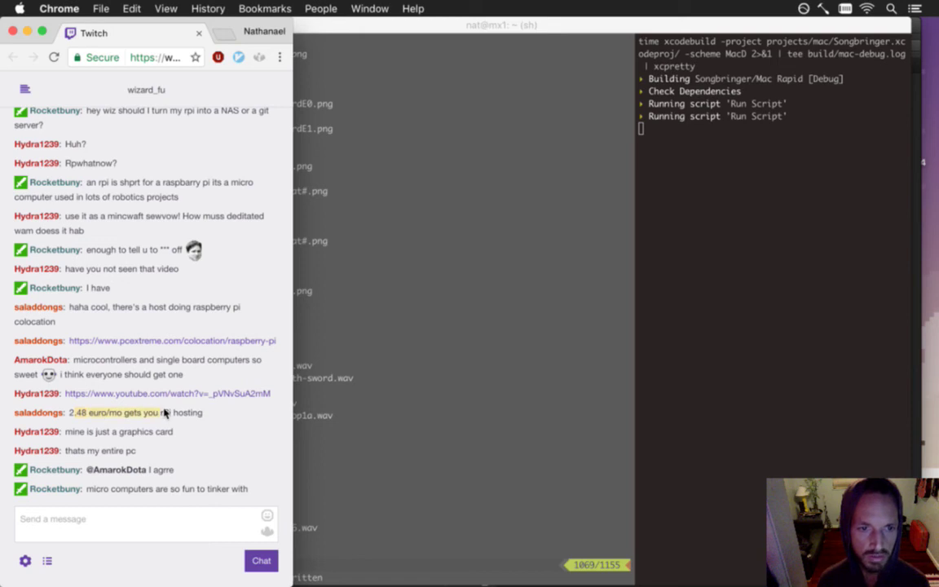
# - Return to iTerm and build the Songbringer project with the MacD scheme
pyautogui.click(487, 341)
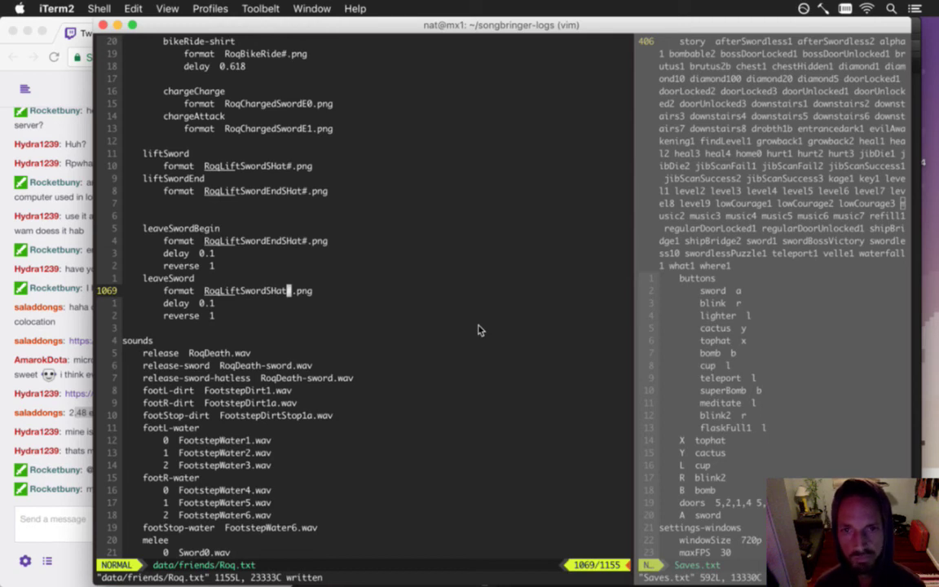
pyautogui.press('F5')
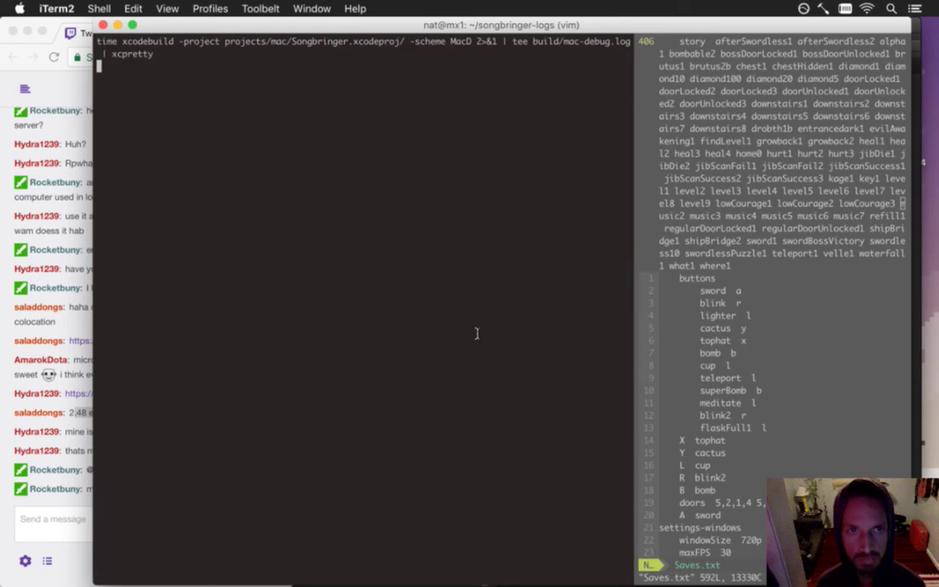
# - Look through Saves.txt down to the graphicsPerformance entry under settings-windows
pyautogui.press('super+]')
pyautogui.press('j')
pyautogui.press('j')
pyautogui.press('j')
pyautogui.press('j')
pyautogui.press('j')
pyautogui.press('j')
pyautogui.press('j')
pyautogui.press('j')
pyautogui.press('j')
pyautogui.press('j')
pyautogui.press('j')
pyautogui.press('j')
pyautogui.press('j')
pyautogui.press('j')
pyautogui.press('j')
pyautogui.press('j')
pyautogui.press('j')
pyautogui.press('j')
pyautogui.press('j')
pyautogui.press('j')
pyautogui.press('j')
pyautogui.press('j')
pyautogui.press('j')
pyautogui.press('j')
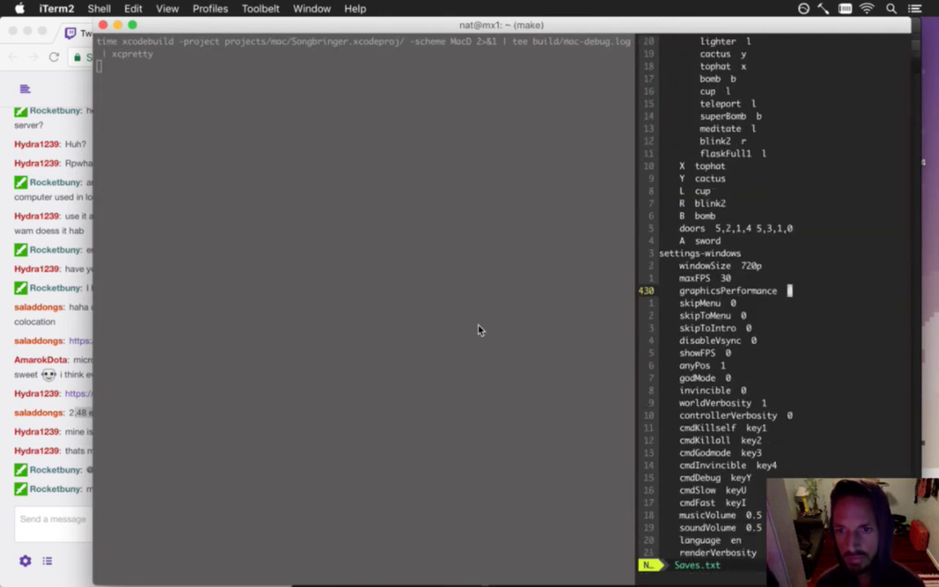
# - Switch to TextMate and examine the sword-lift animation messages near the end of Log.txt
pyautogui.press('super+Tab')
pyautogui.press('super+Tab')
pyautogui.press('super+Tab')
pyautogui.press('super+Tab')
pyautogui.press('super+Tab')
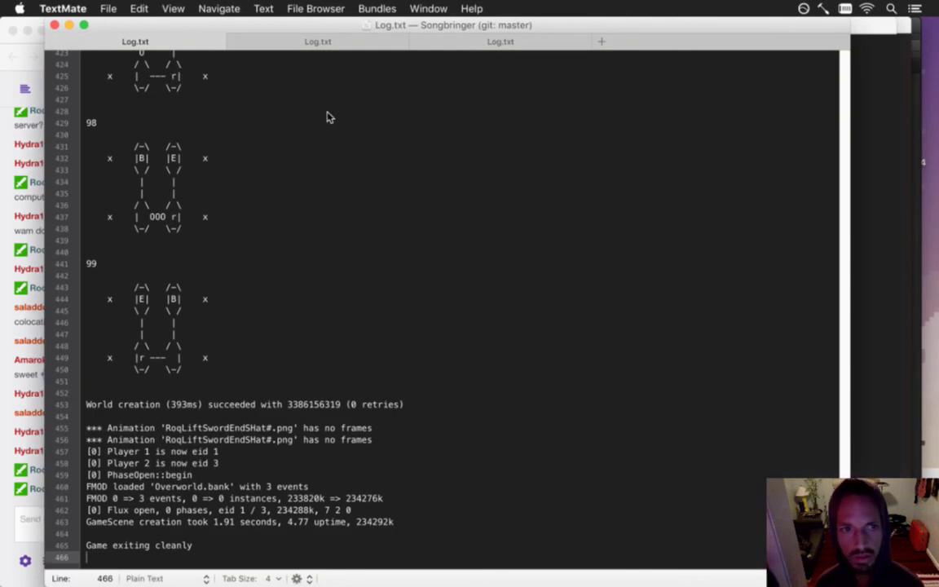
pyautogui.moveTo(186, 428); pyautogui.dragTo(272, 441)
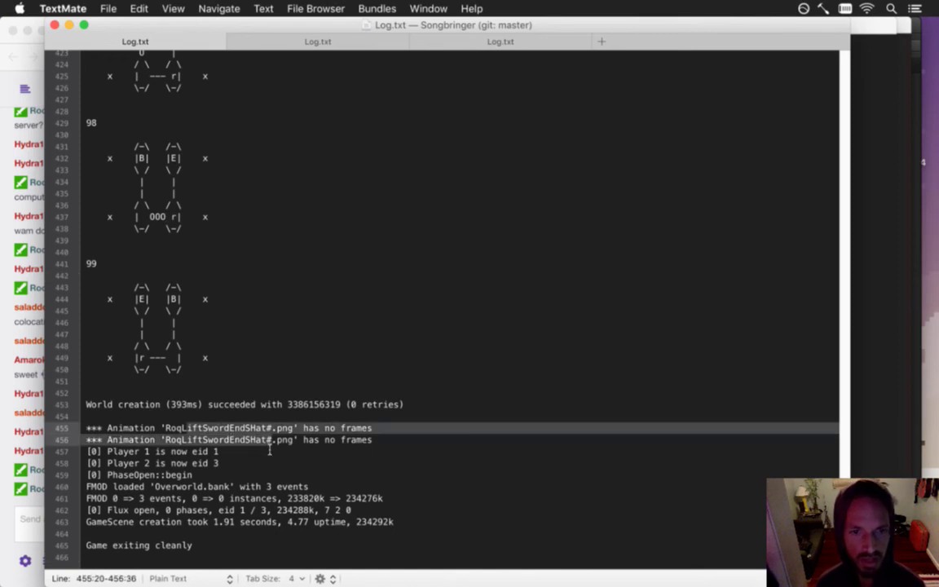
# - Return to iTerm, dismiss the build output and suspend Vim to reach the shell
pyautogui.press('super+Tab')
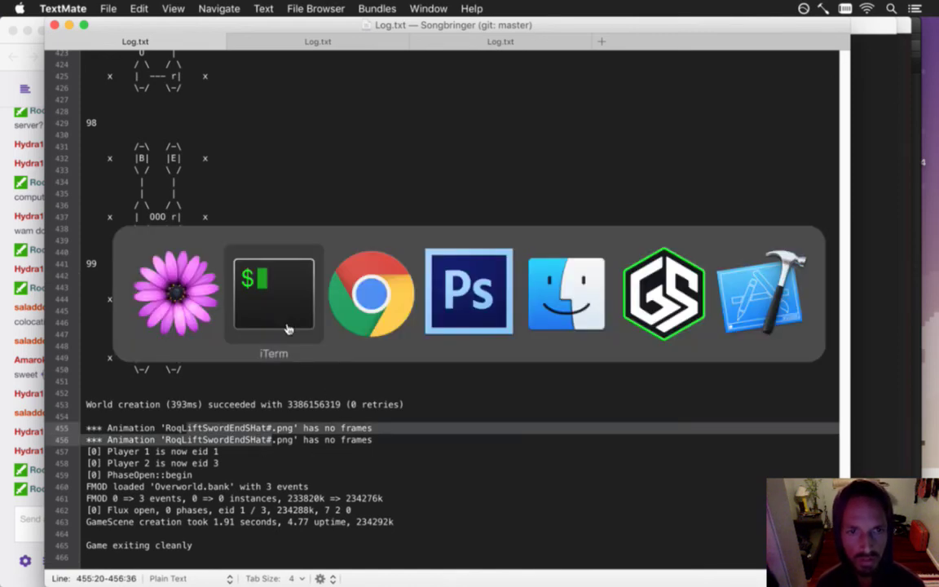
pyautogui.press('super+Tab')
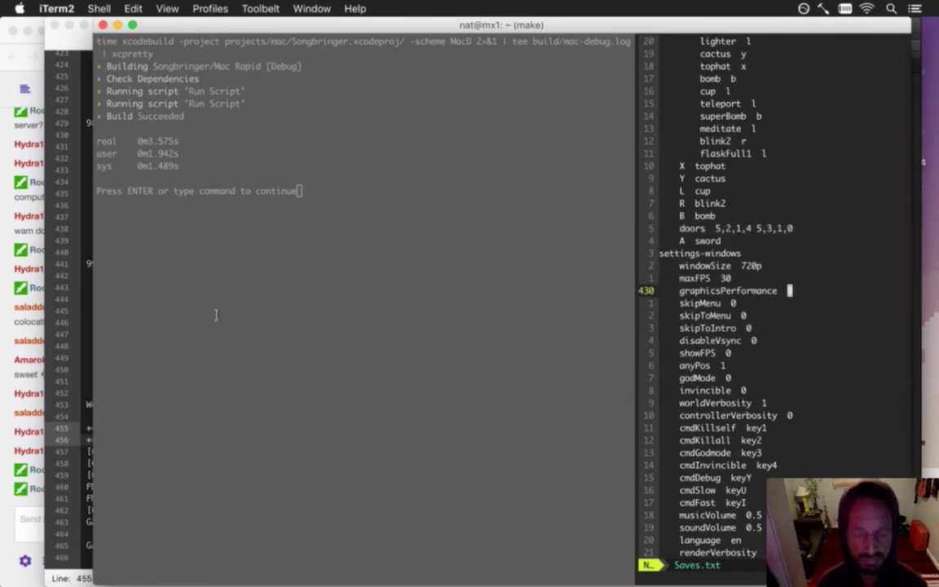
pyautogui.press('Return')
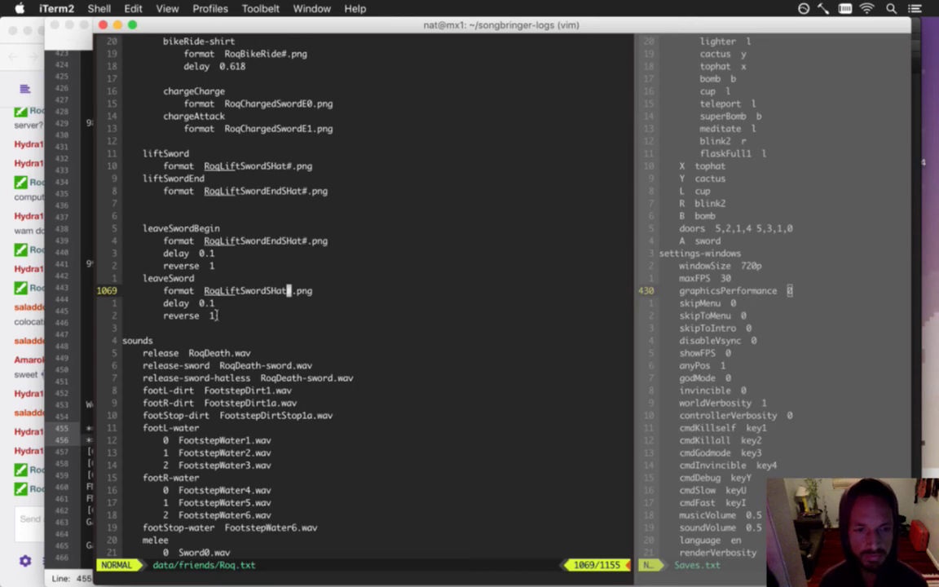
pyautogui.hotkey('ctrl', 'z')
# - Delete the misnamed sprite frames with rm raw/sheets/Shadow/RoqLiftSwordEndS*
pyautogui.write('rm raw/sheets/s')
pyautogui.press('Tab')
pyautogui.write('/row')
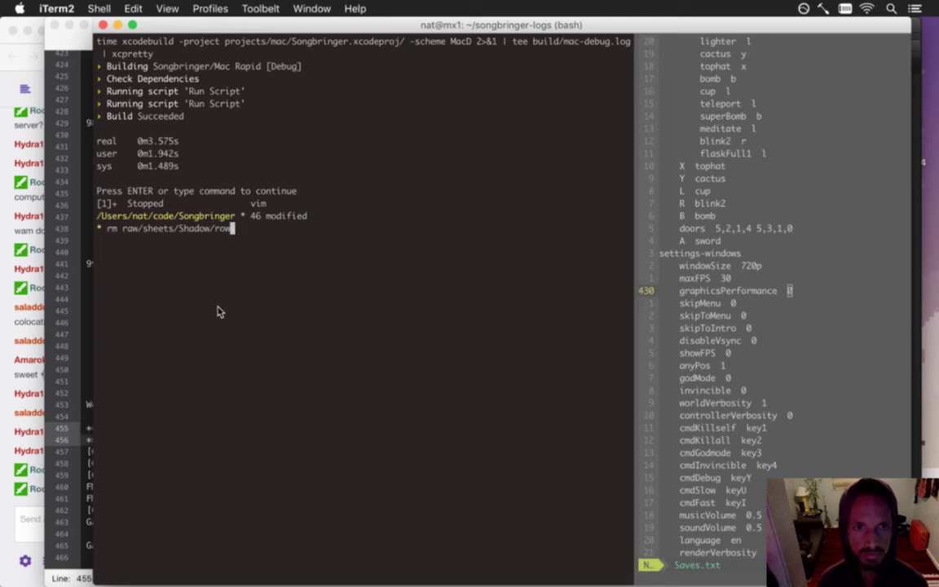
pyautogui.write('liftsw')
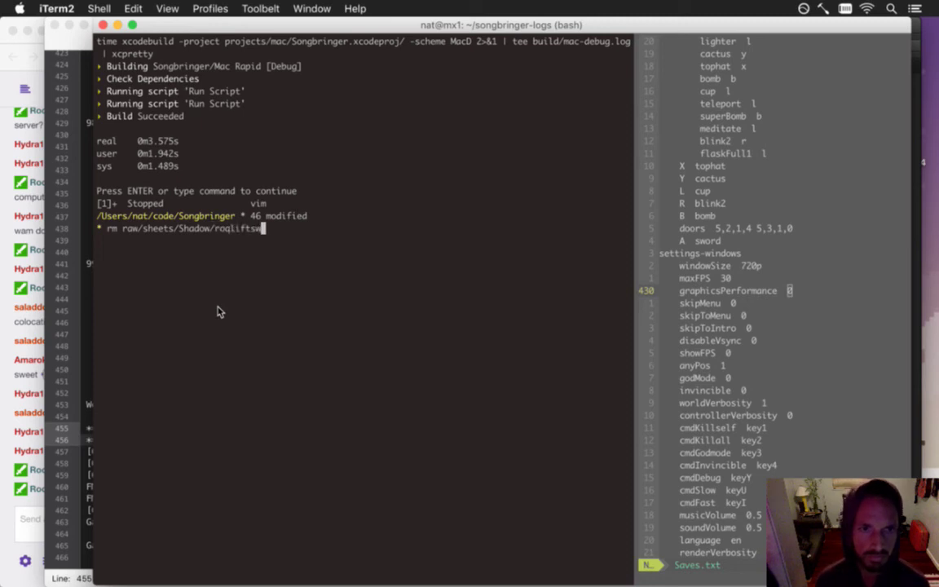
pyautogui.press('Tab')
pyautogui.press('Tab')
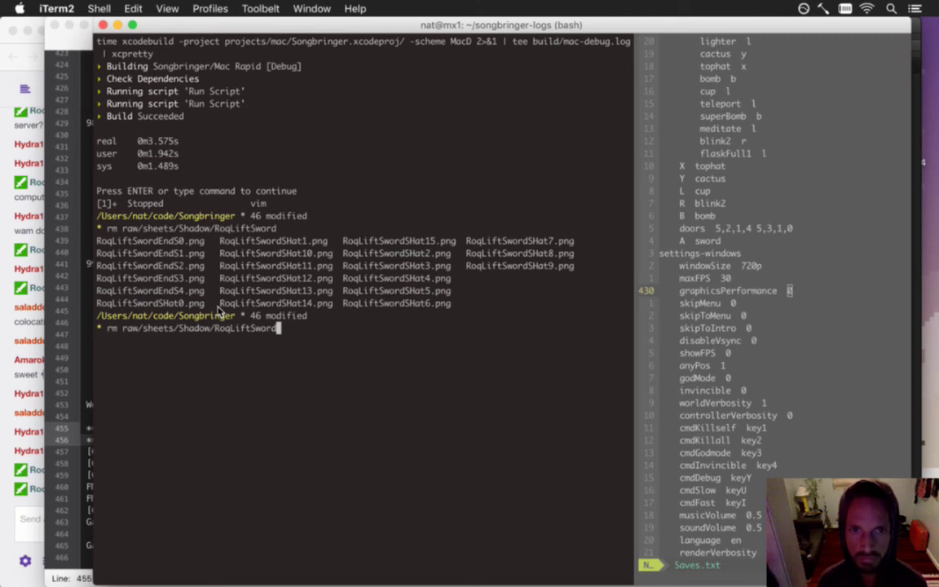
pyautogui.write('E')
pyautogui.press('Tab')
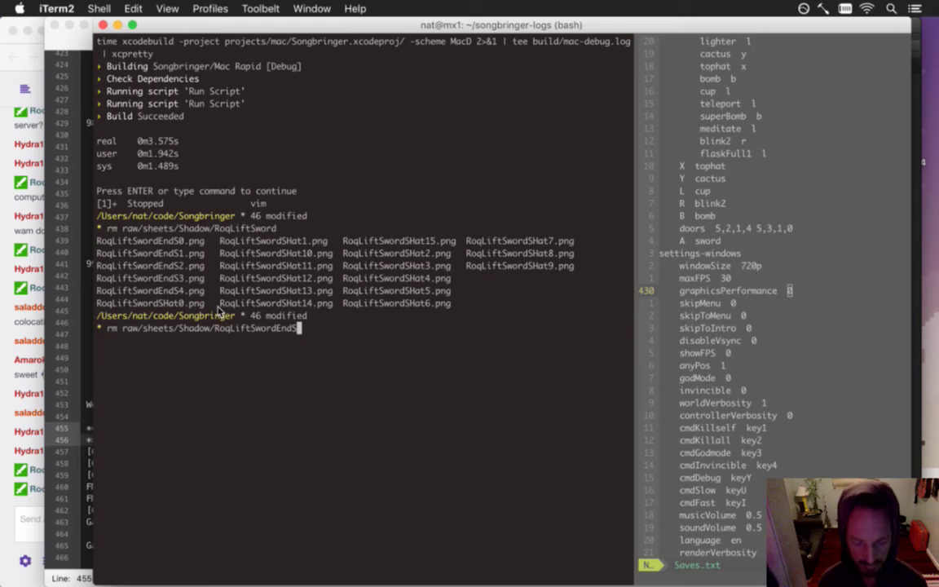
pyautogui.write('*')
pyautogui.press('Return')
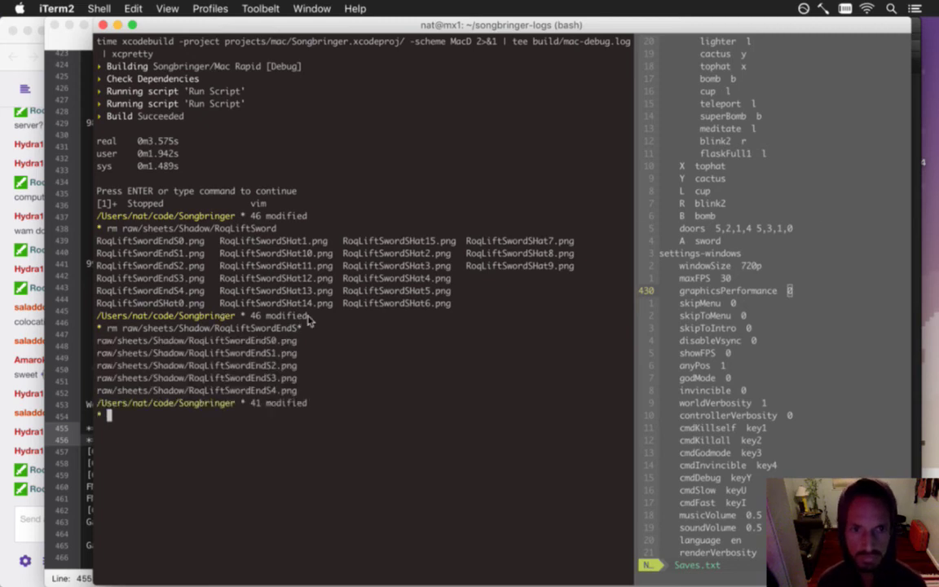
# - Switch to Photoshop, hide the gray Color Fill 1 copy 4 background layer in RoqLiftSwordEndS.psd and save the document
pyautogui.press('super+Tab')
pyautogui.click(444, 308)
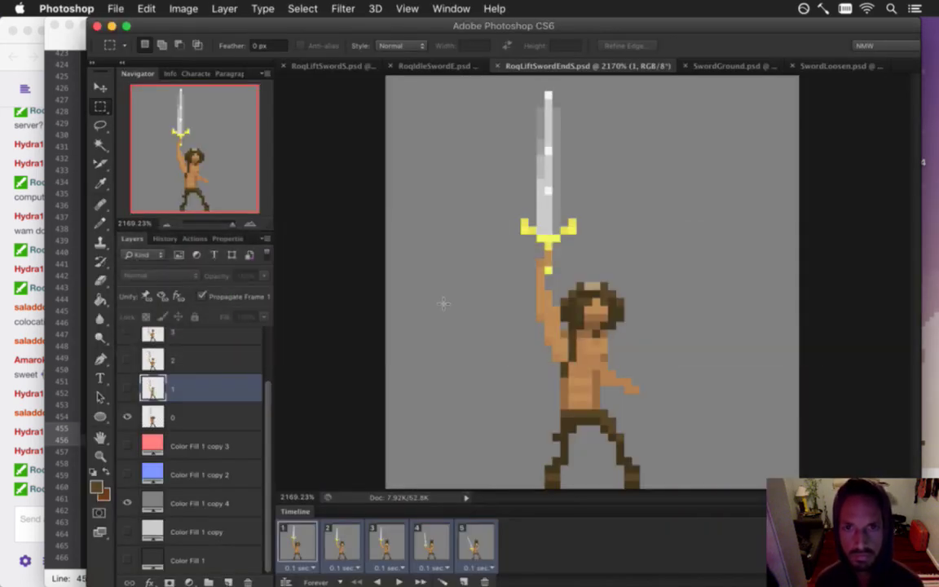
pyautogui.click(127, 503)
pyautogui.press('super+s')
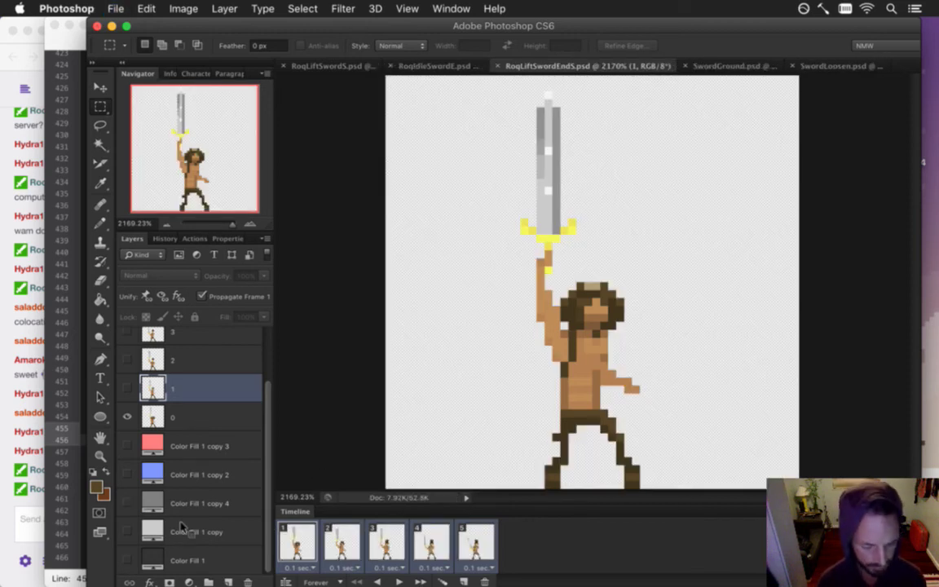
# - Render all frames as a PNG image sequence named RoqLiftSwordEndSHat.png into the raw/sheets/Shadow folder
pyautogui.press('alt+shift+super+r')
pyautogui.press('Right')
pyautogui.press('Left')
pyautogui.press('Left')
pyautogui.press('Left')
pyautogui.press('Left')
pyautogui.write('SHad')
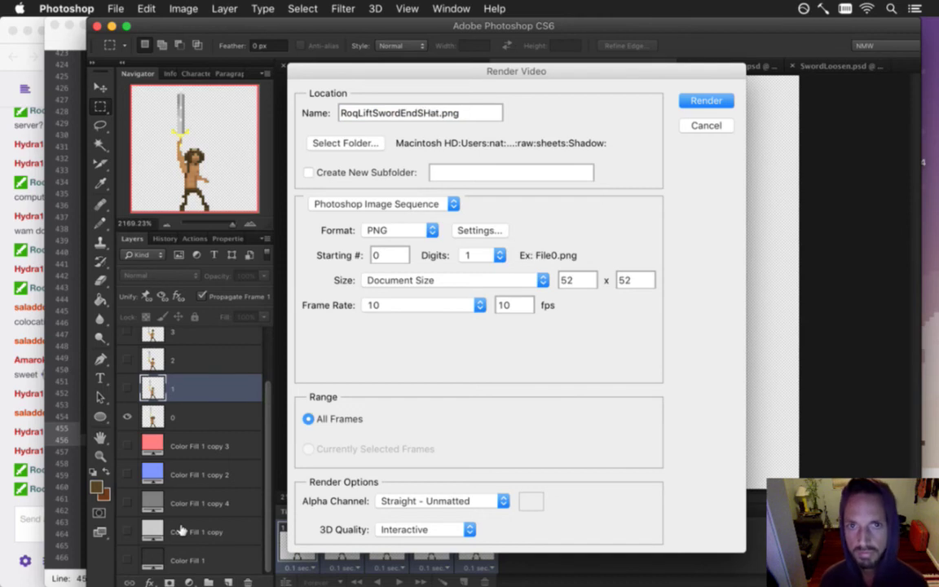
pyautogui.press('Return')
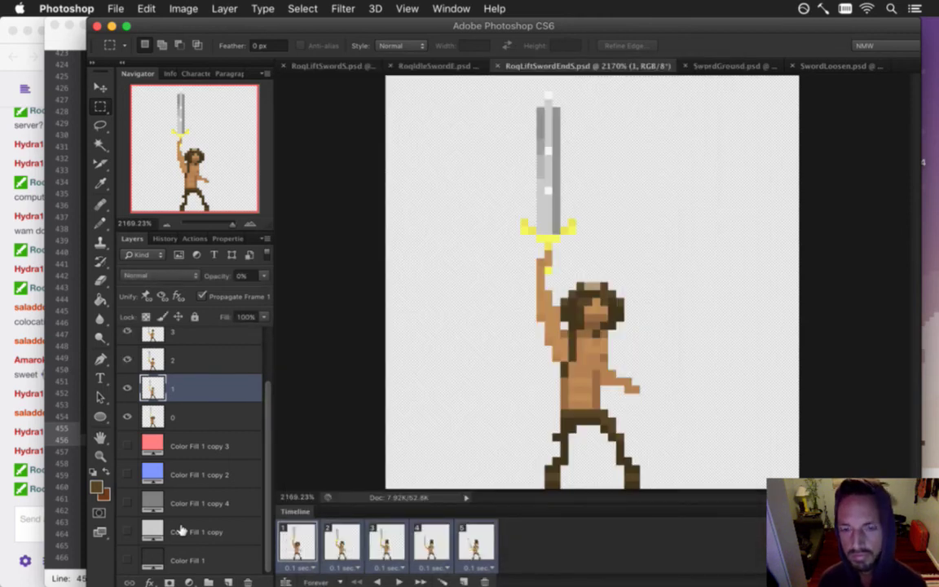
# - Return to iTerm, resume Vim with fg and start the Mac debug build
pyautogui.press('super+Tab')
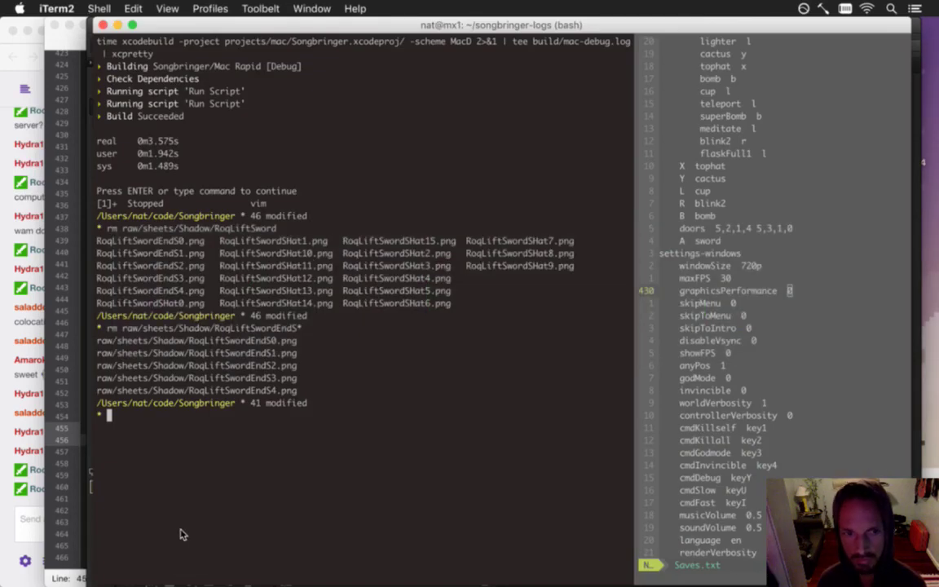
pyautogui.write('fg')
pyautogui.press('Return')
pyautogui.press('F5')
# - Search Saves.txt for time, set the sword value to 0 in the items list below it and save the file
pyautogui.press('super+]')
pyautogui.press('k')
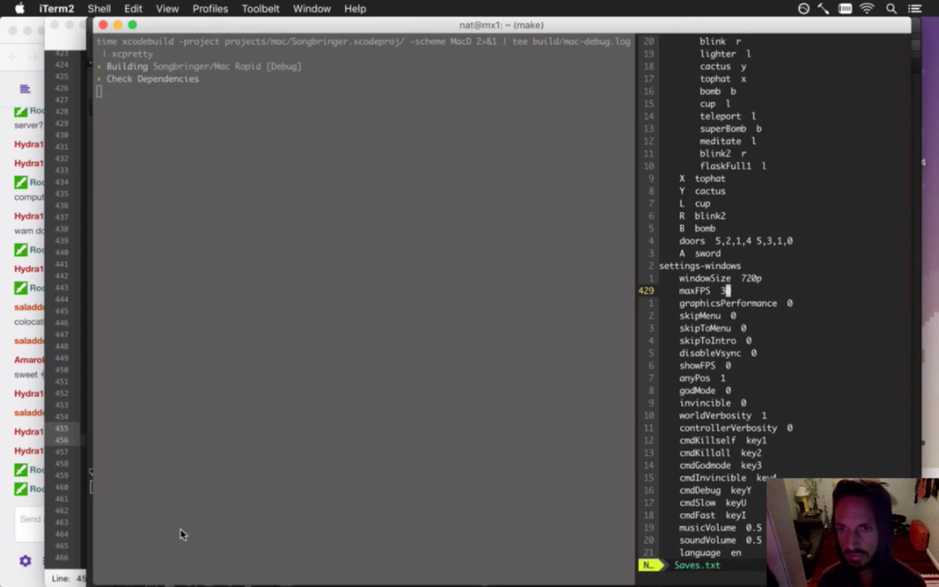
pyautogui.write('/time')
pyautogui.press('Return')
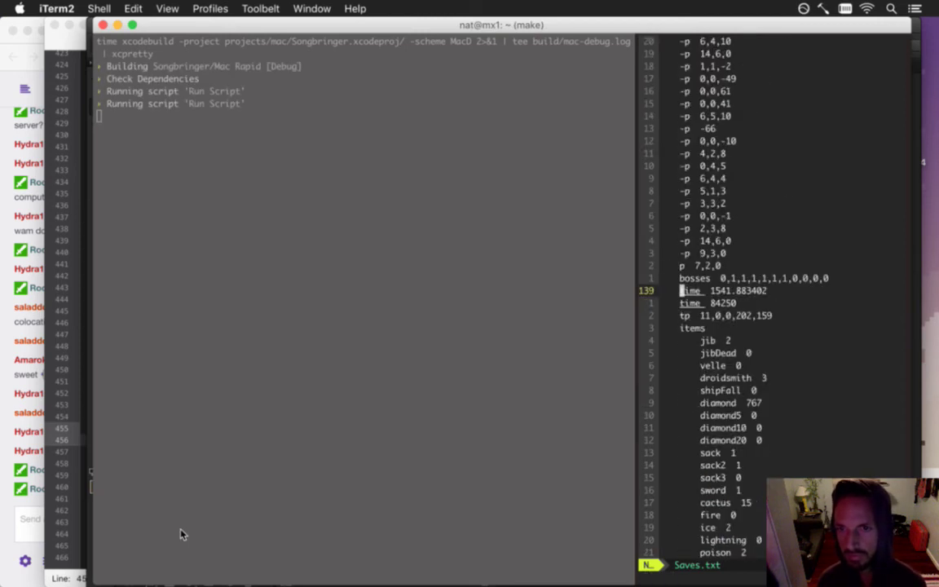
pyautogui.press('j')
pyautogui.press('k')
pyautogui.press('k')
pyautogui.press('w')
pyautogui.press('w')
pyautogui.press('w')
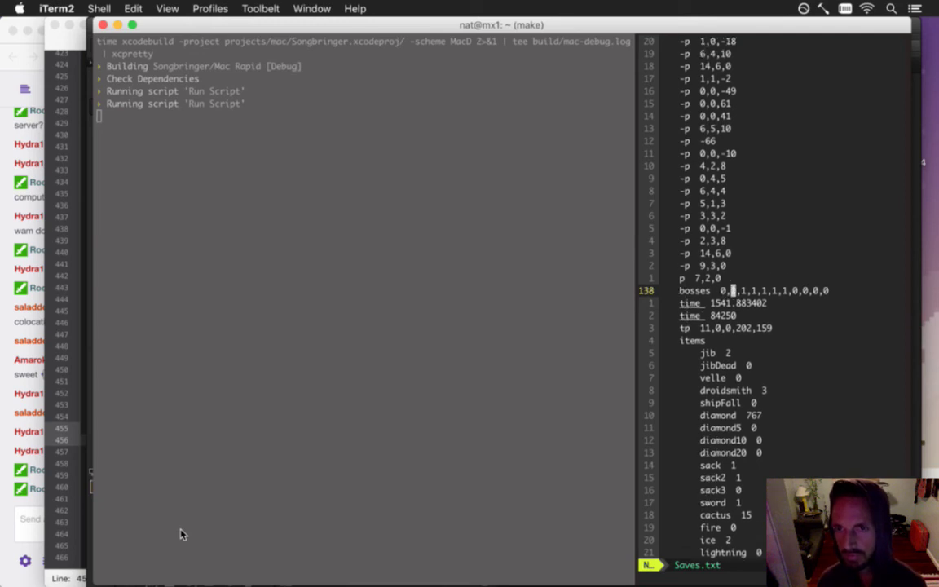
pyautogui.press('j')
pyautogui.press('j')
pyautogui.press('j')
pyautogui.press('j')
pyautogui.press('j')
pyautogui.press('j')
pyautogui.press('j')
pyautogui.press('j')
pyautogui.press('j')
pyautogui.press('j')
pyautogui.press('j')
pyautogui.press('j')
pyautogui.press('j')
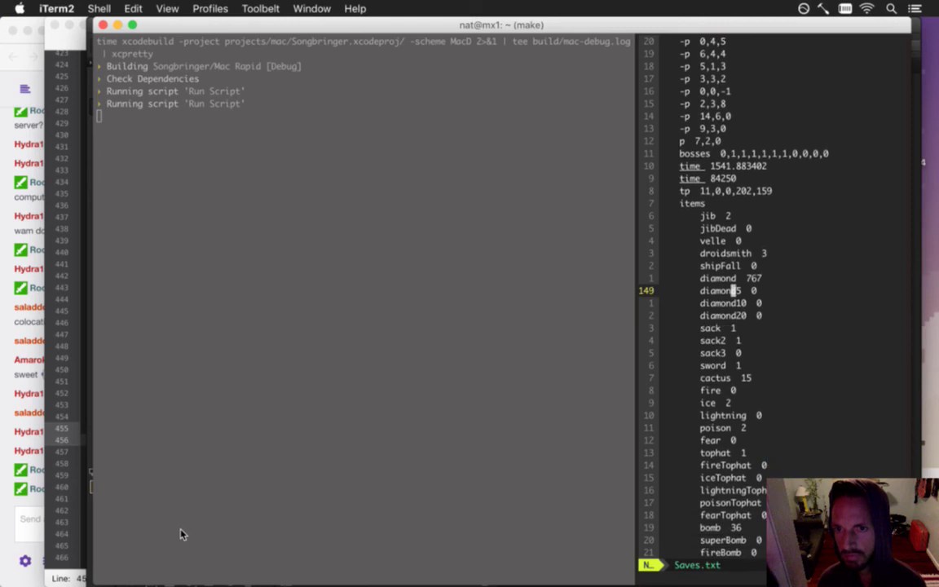
pyautogui.press('j')
pyautogui.press('j')
pyautogui.press('j')
pyautogui.press('j')
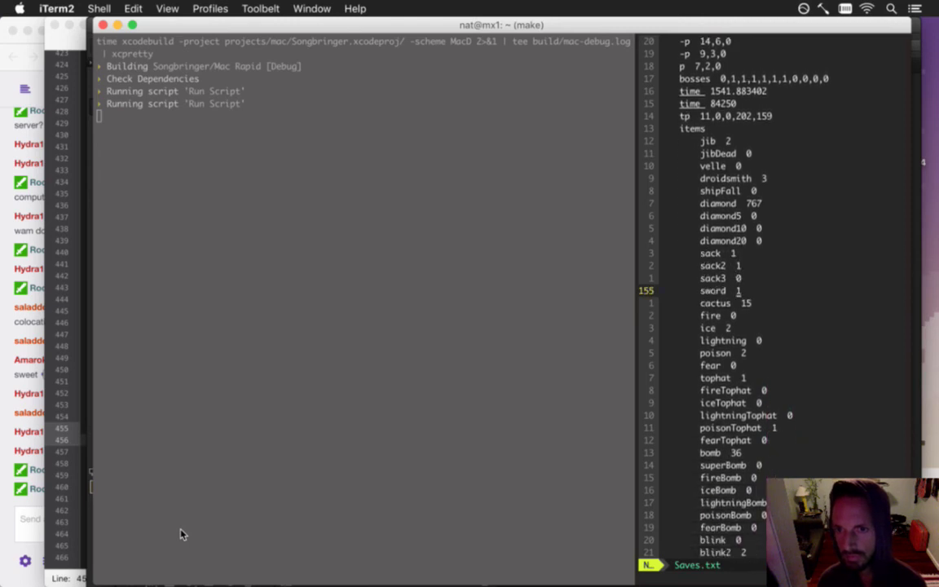
pyautogui.hotkey('ctrl', 'x')
pyautogui.write(':w')
pyautogui.press('Return')
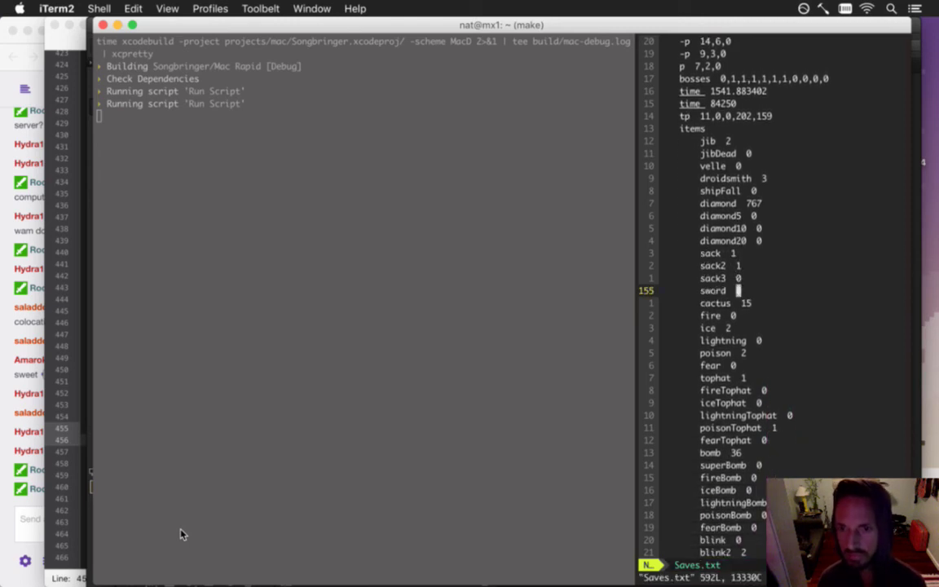
# - Remove the leading minus from the "-p 0,0,-1" entry above the bosses line in Saves.txt and save the file
pyautogui.press('k')
pyautogui.press('k')
pyautogui.press('k')
pyautogui.press('k')
pyautogui.press('k')
pyautogui.press('k')
pyautogui.press('k')
pyautogui.press('k')
pyautogui.press('k')
pyautogui.press('k')
pyautogui.press('k')
pyautogui.press('k')
pyautogui.press('k')
pyautogui.press('k')
pyautogui.press('k')
pyautogui.press('k')
pyautogui.press('k')
pyautogui.press('k')
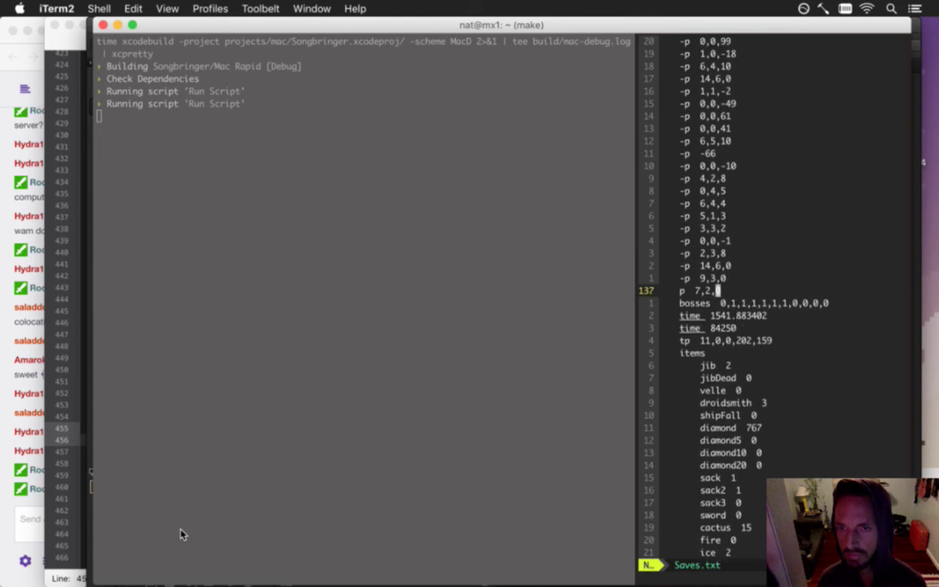
pyautogui.press('0')
pyautogui.press('k')
pyautogui.press('k')
pyautogui.press('k')
pyautogui.press('k')
pyautogui.write('x:w')
pyautogui.press('Return')
# - Dismiss the finished build output and rebuild and launch Songbringer, checking the Twitch chat in Chrome meanwhile
pyautogui.click(181, 534)
pyautogui.press('Return')
pyautogui.press('F5')
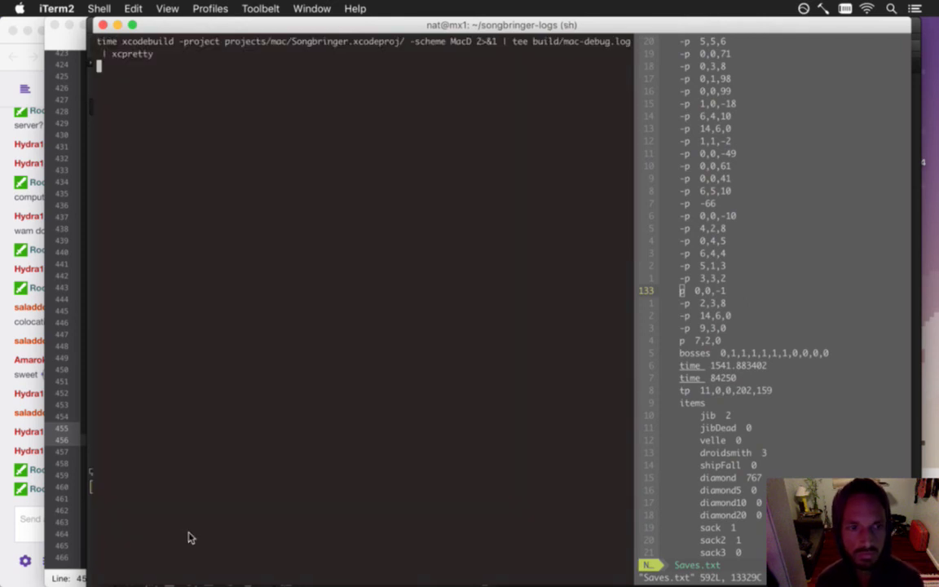
pyautogui.click(38, 503)
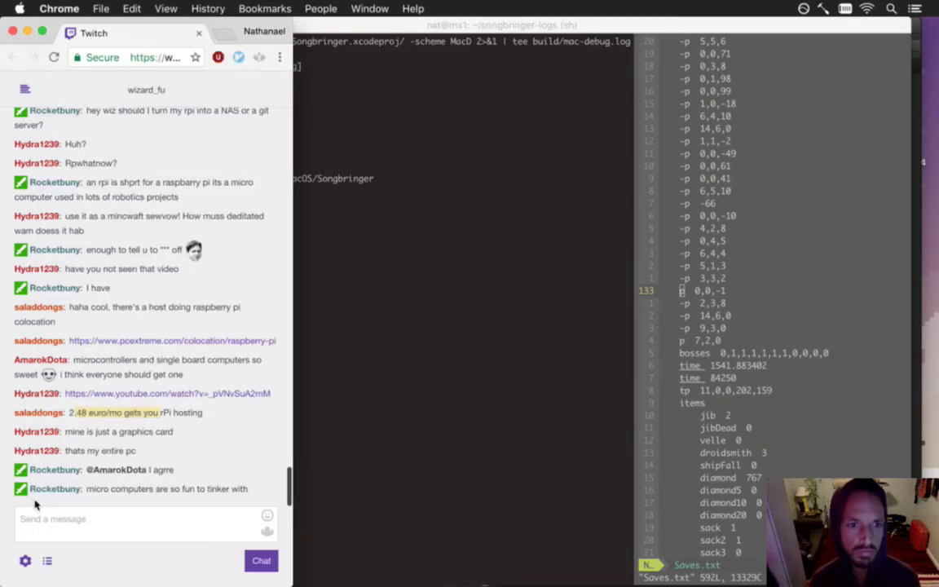
pyautogui.click(397, 420)
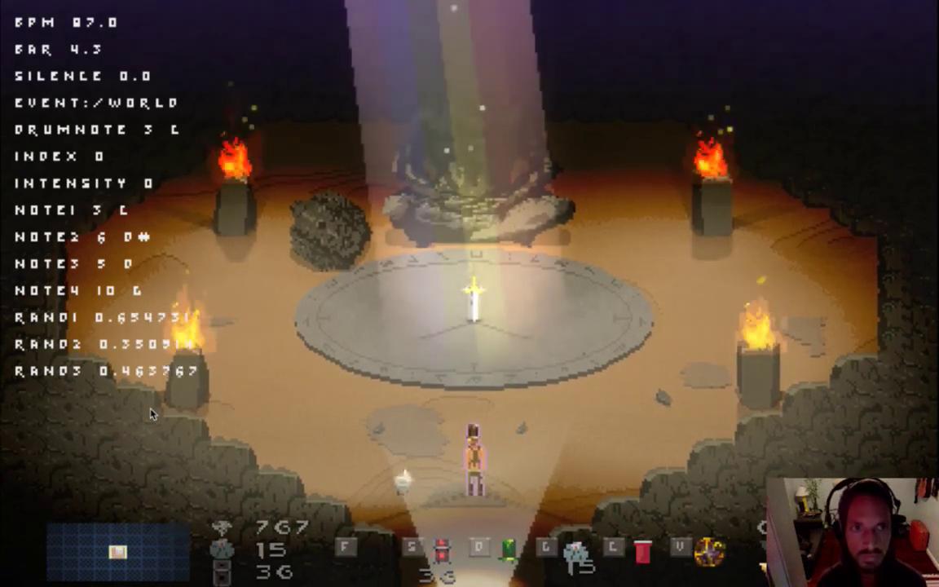
# - Walk Roq up to the sword in Songbringer, watch the lift-sword animation and return to iTerm
pyautogui.press('w')
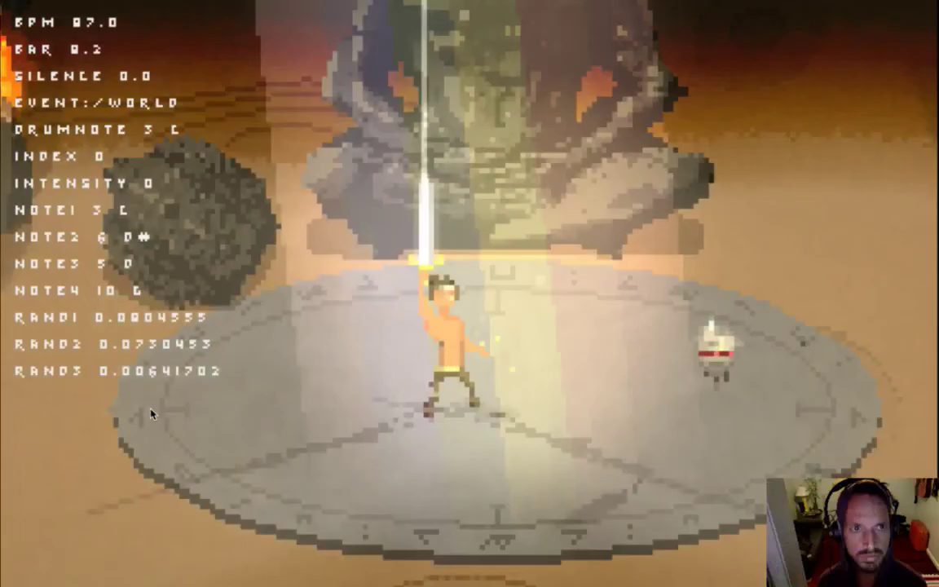
pyautogui.press('super+Tab')
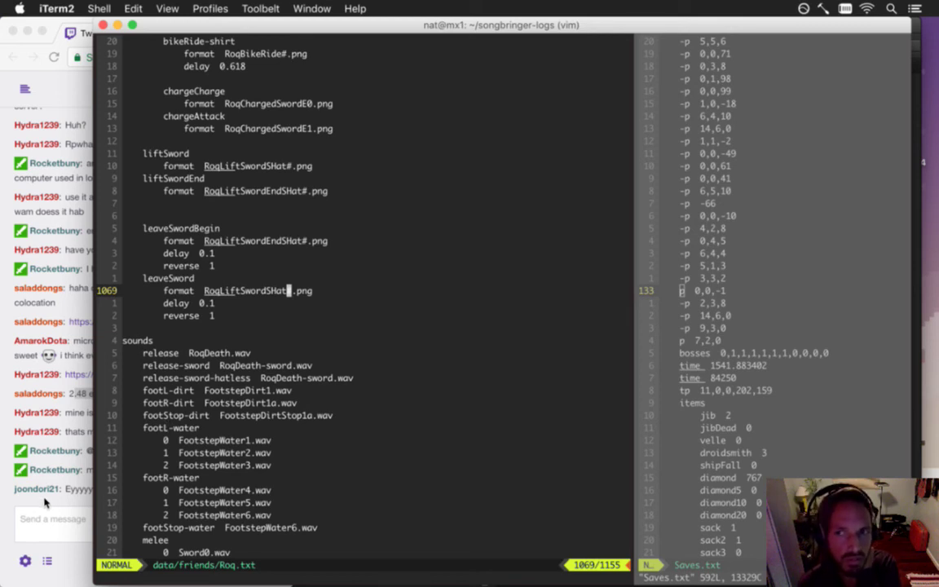
# - Read the newest Twitch chat messages in Chrome and return to Roq.txt in iTerm
pyautogui.click(72, 494)
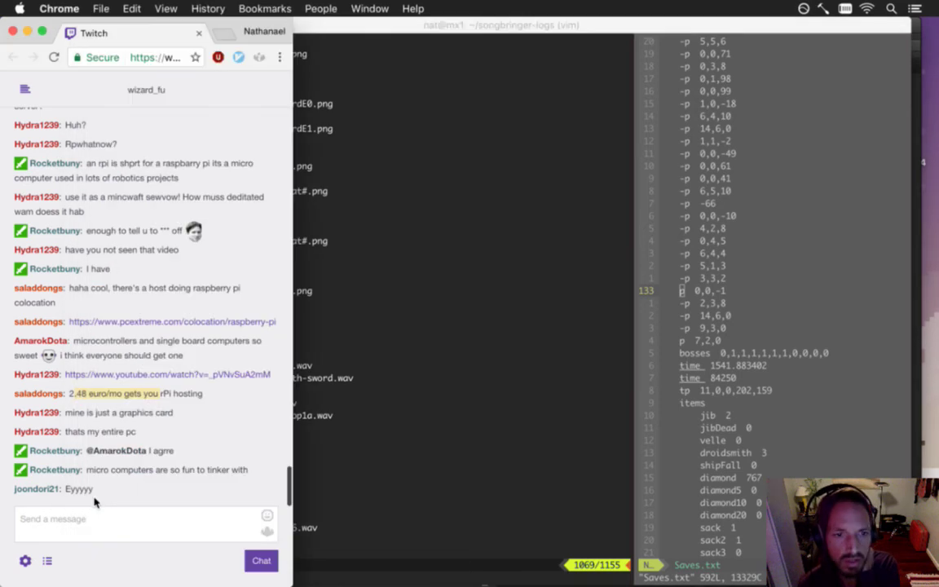
pyautogui.moveTo(74, 496)
pyautogui.mouseDown()
pyautogui.moveTo(17, 499)
pyautogui.moveTo(87, 497)
pyautogui.mouseUp()
pyautogui.click(299, 416)
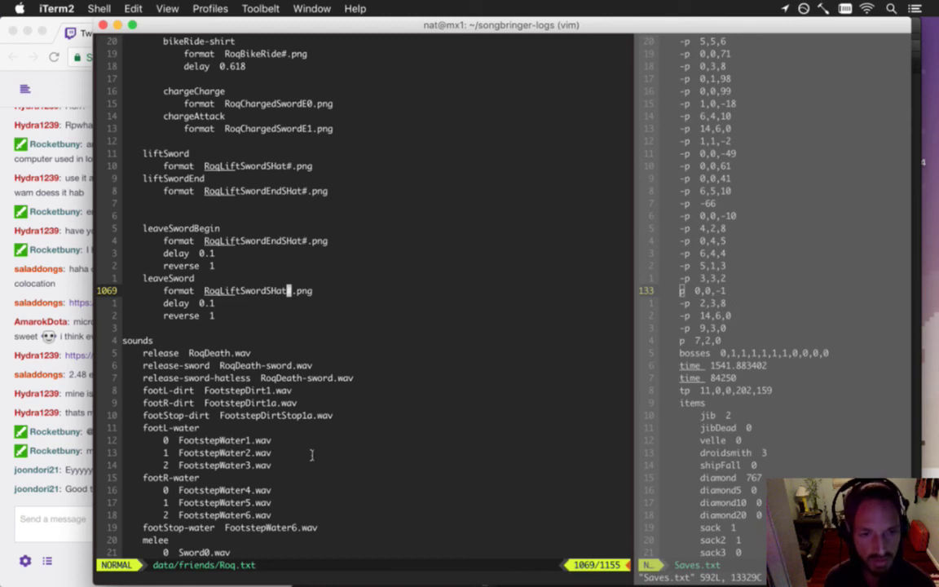
# - Jump to the PhaseLiftSwordBegin tag in src/Flux.cpp and go to the end of its begin function
pyautogui.write(':tag PhaseLift')
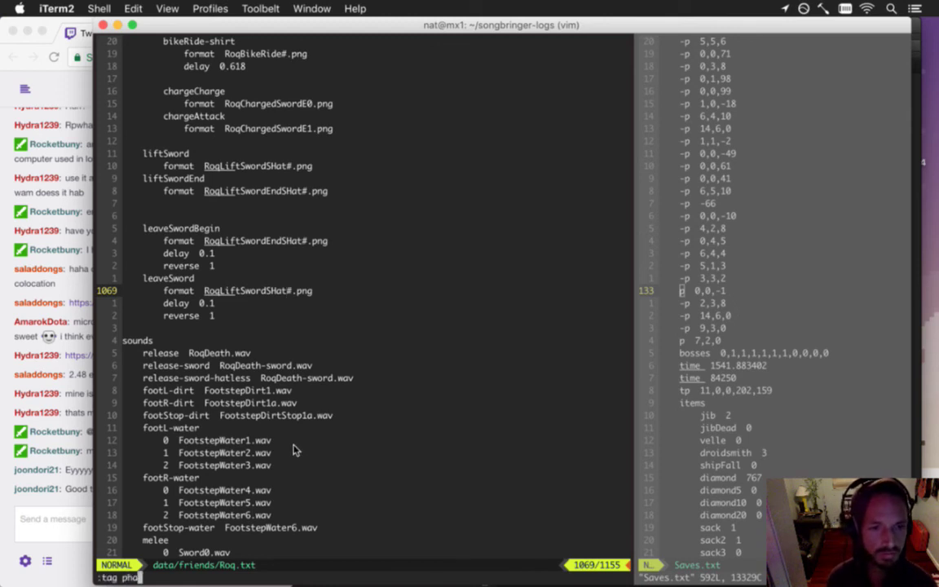
pyautogui.press('Tab')
pyautogui.press('Return')
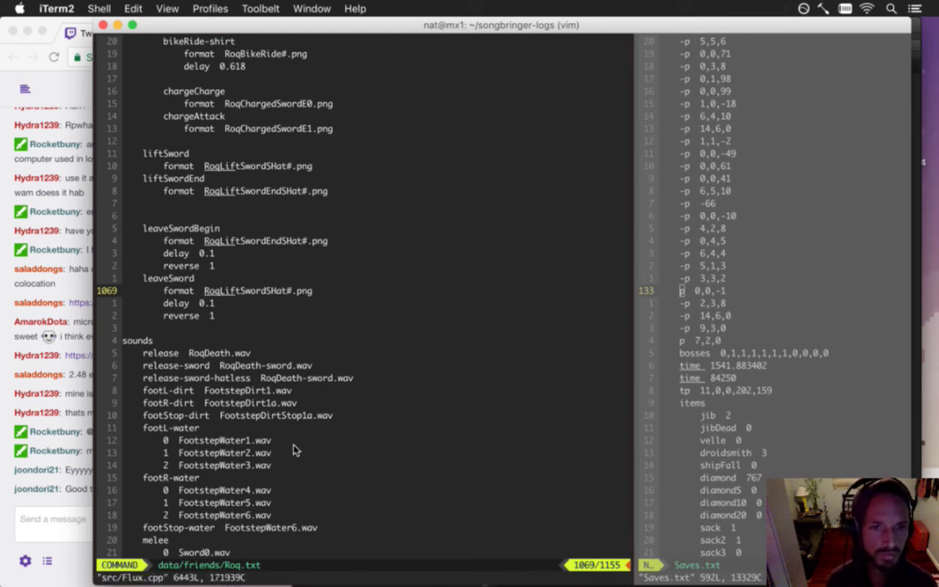
pyautogui.press('j')
pyautogui.press('j')
pyautogui.press('j')
pyautogui.press('j')
pyautogui.press('j')
pyautogui.press('j')
pyautogui.press('j')
pyautogui.press('j')
pyautogui.press('j')
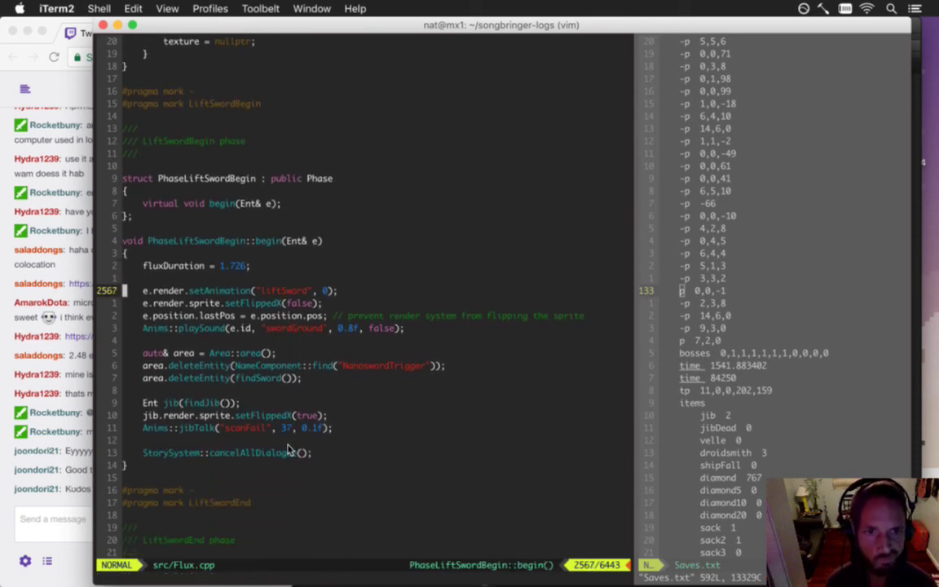
pyautogui.press('j')
pyautogui.press('j')
pyautogui.press('j')
pyautogui.press('j')
pyautogui.press('j')
pyautogui.press('j')
pyautogui.press('j')
pyautogui.press('j')
pyautogui.press('j')
pyautogui.press('j')
pyautogui.press('j')
pyautogui.press('j')
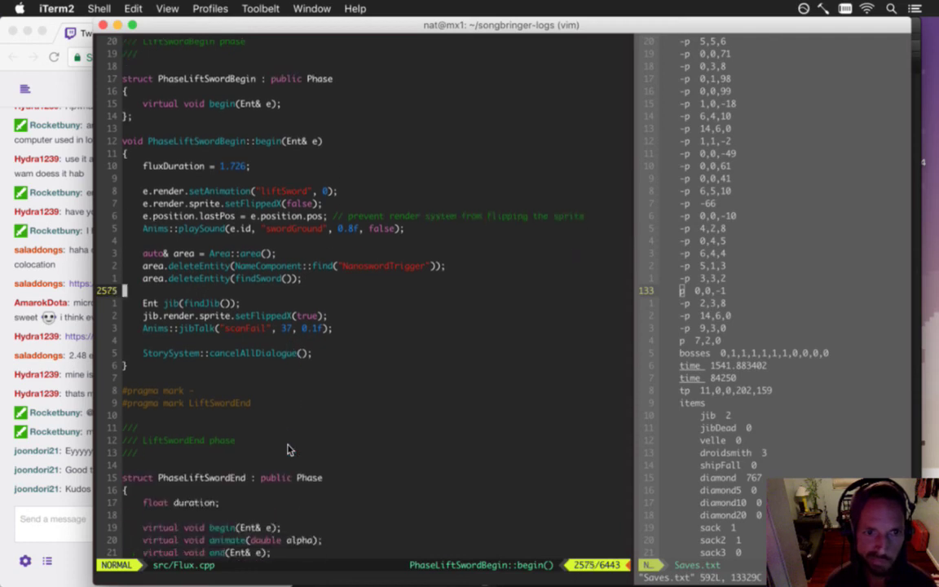
pyautogui.press('j')
pyautogui.press('j')
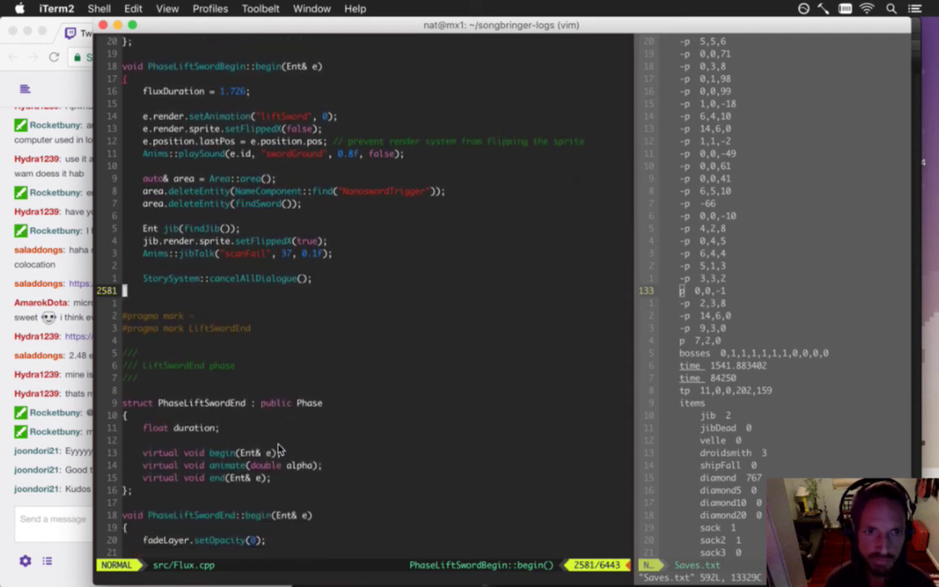
# - Add MusicSystem::fade(); after the cancelAllDialogue call in PhaseLiftSwordBegin::begin and save Flux.cpp
pyautogui.hotkey('shift', 'o')
pyautogui.write('MusicSy')
pyautogui.press('Tab')
pyautogui.write('::fade')
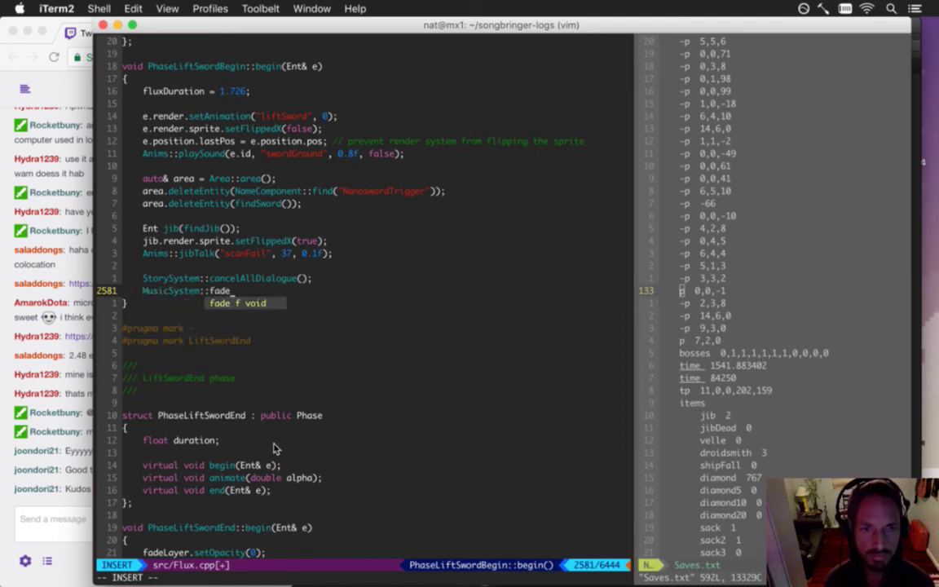
pyautogui.write('();')
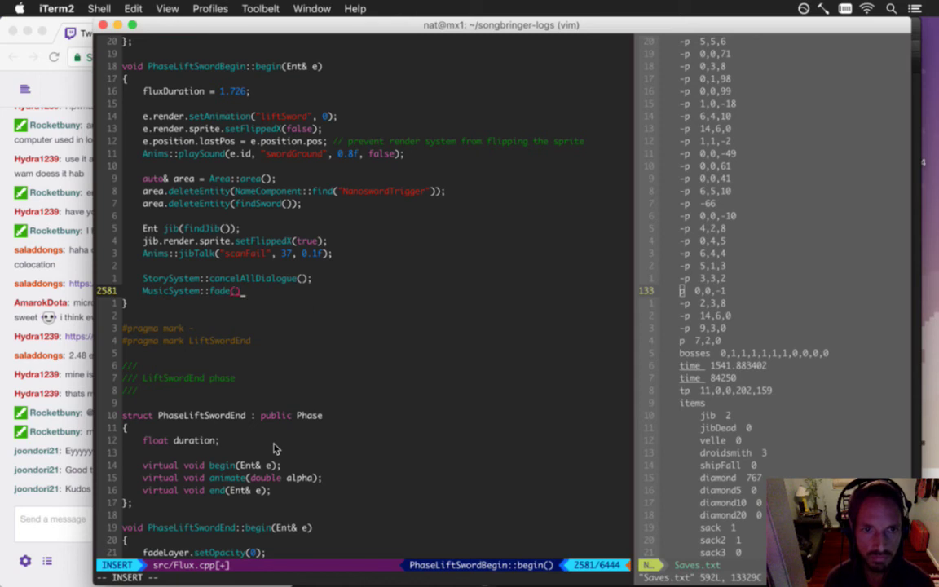
pyautogui.press('Escape')
pyautogui.write(':w')
pyautogui.press('Return')
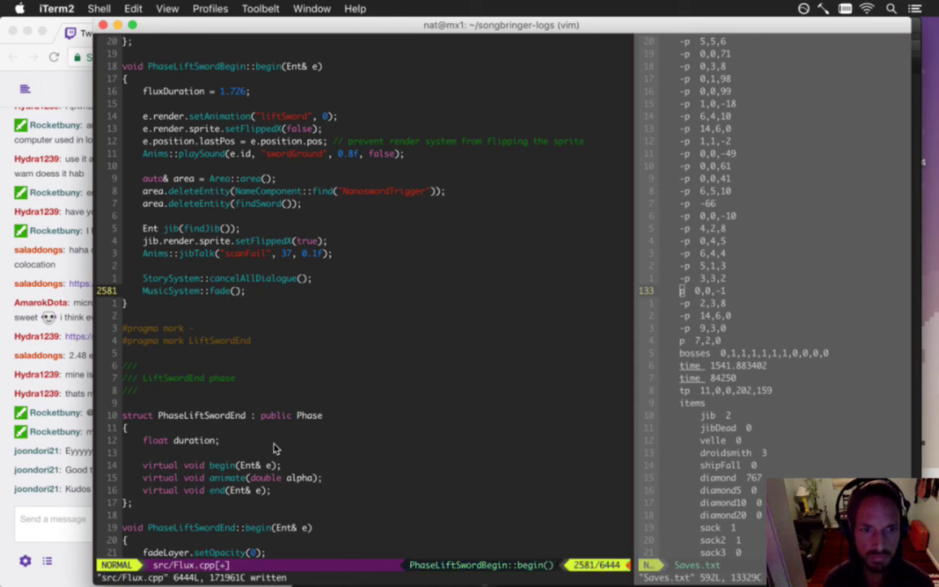
# - Check the latest Twitch chat messages, return to iTerm and build the project with the Flux.cpp change
pyautogui.click(70, 460)
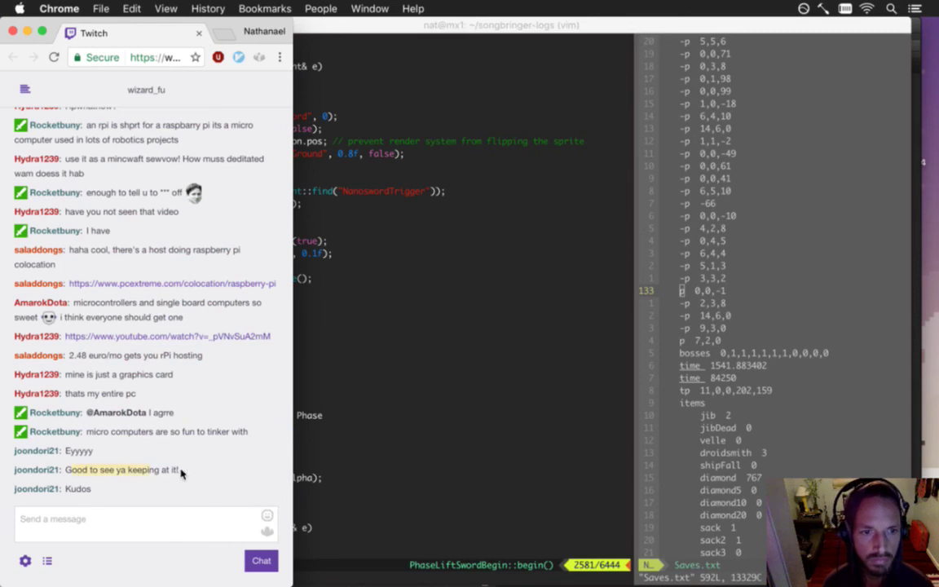
pyautogui.click(308, 411)
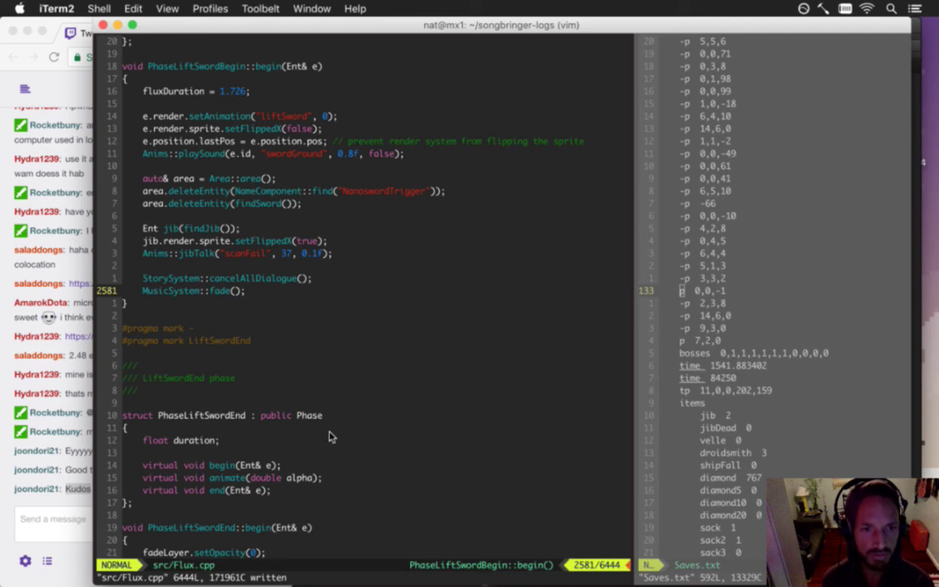
pyautogui.press('F5')
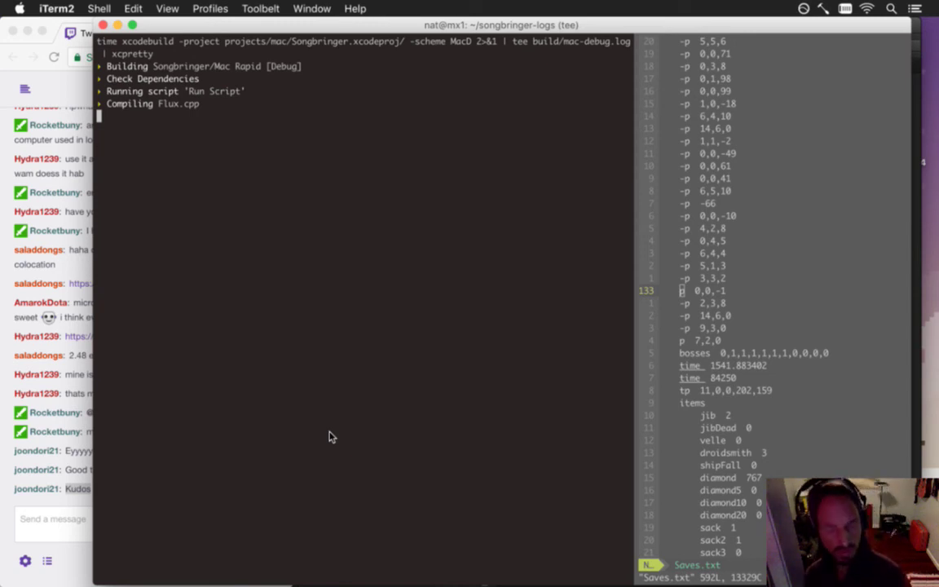
pyautogui.press('cmd+Tab')
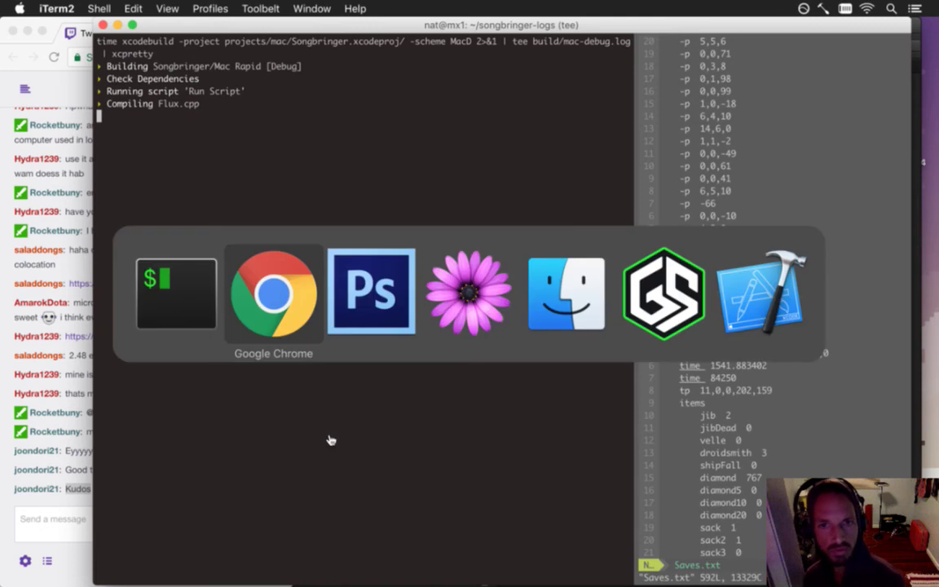
pyautogui.press('cmd+Tab')
pyautogui.press('cmd+Tab')
pyautogui.press('cmd+Tab')
pyautogui.press('cmd+Tab')
pyautogui.press('cmd+Tab')
pyautogui.press('cmd+Tab')
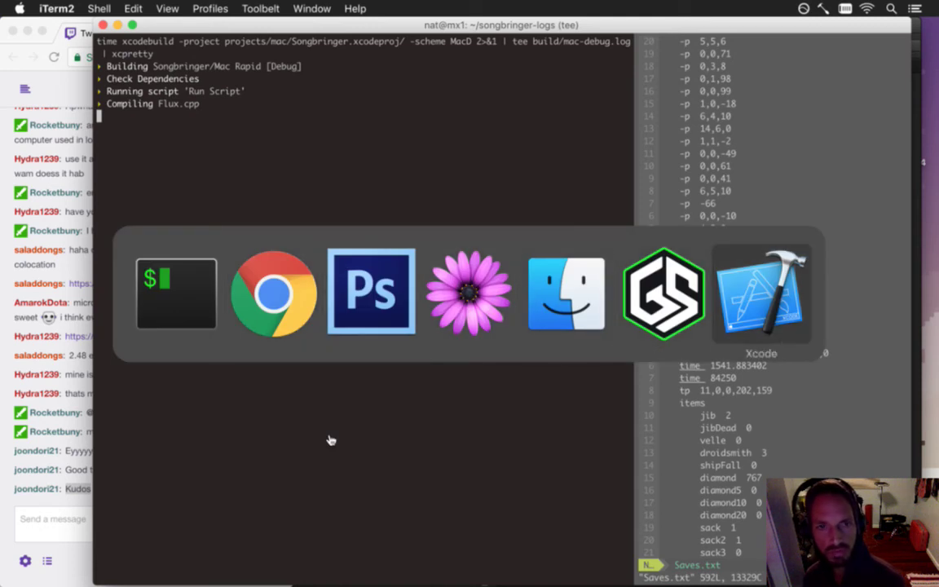
# - Open Activity Monitor, move its window clear of the build output and examine the processes' CPU usage
pyautogui.moveTo(930, 349)
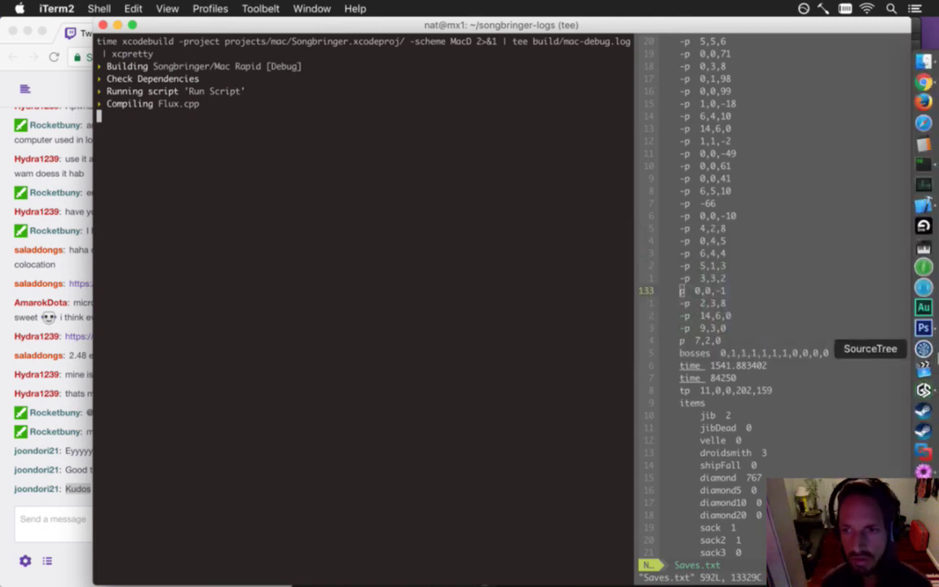
pyautogui.click(929, 189)
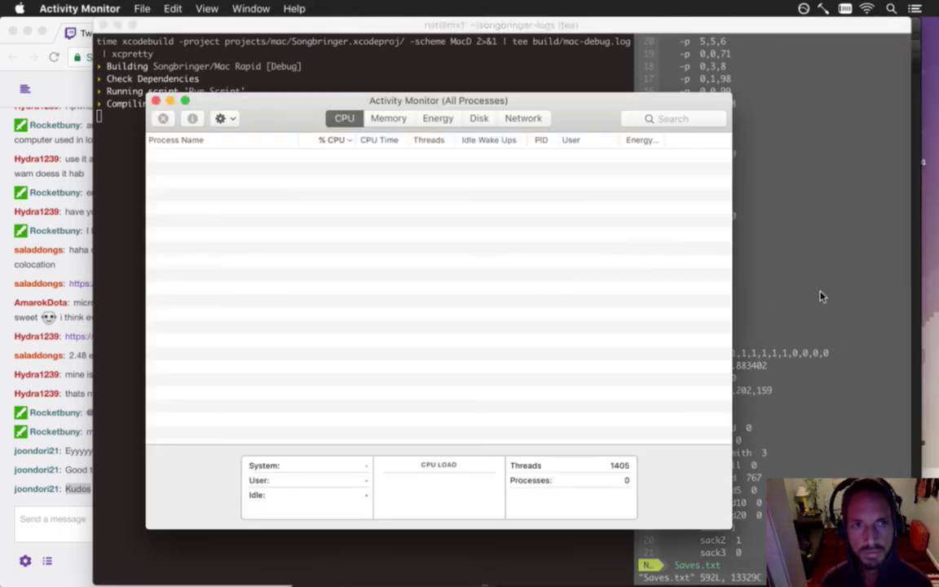
pyautogui.moveTo(578, 134); pyautogui.dragTo(754, 144)
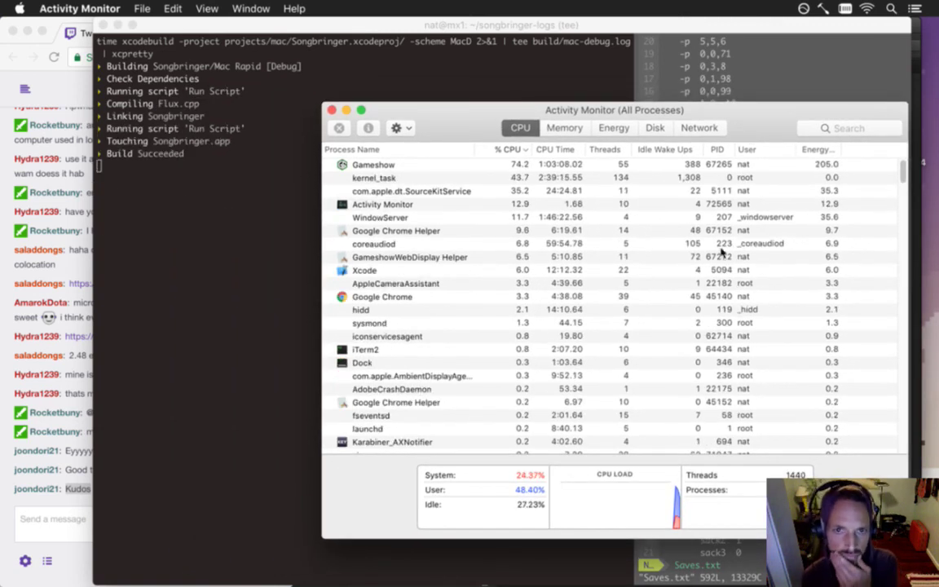
# - Switch to the running Songbringer game, check its CPU usage in Activity Monitor and return to the game
pyautogui.press('super+Tab')
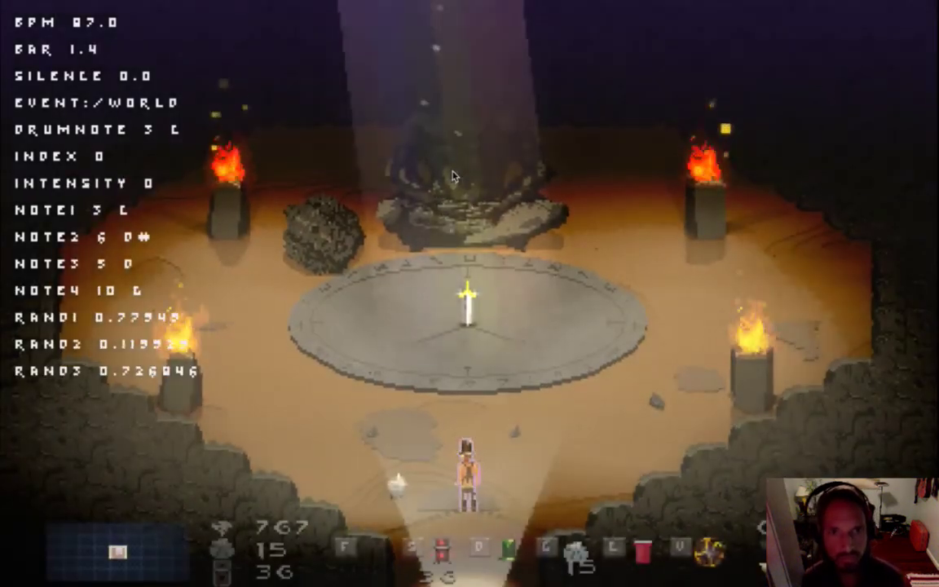
pyautogui.press('super+Tab')
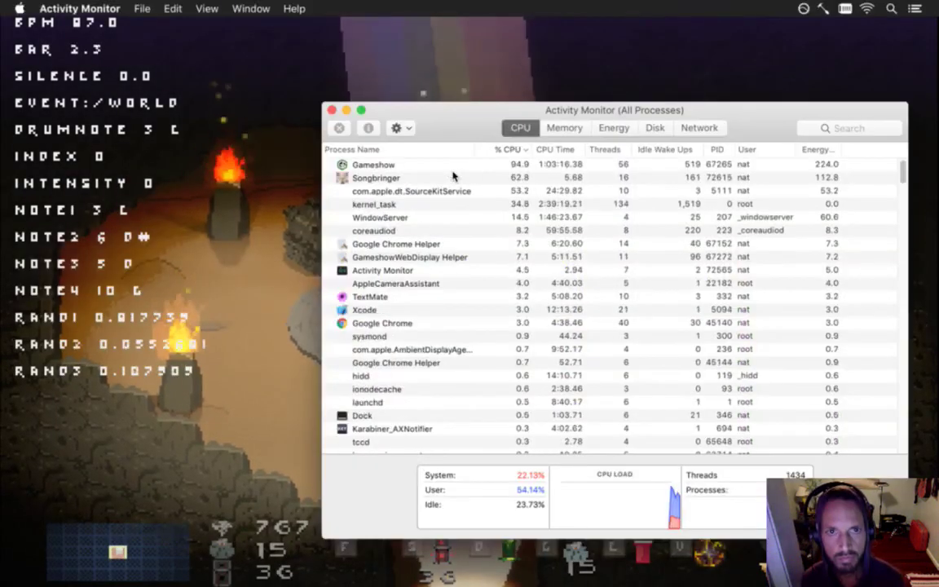
pyautogui.press('super+Tab')
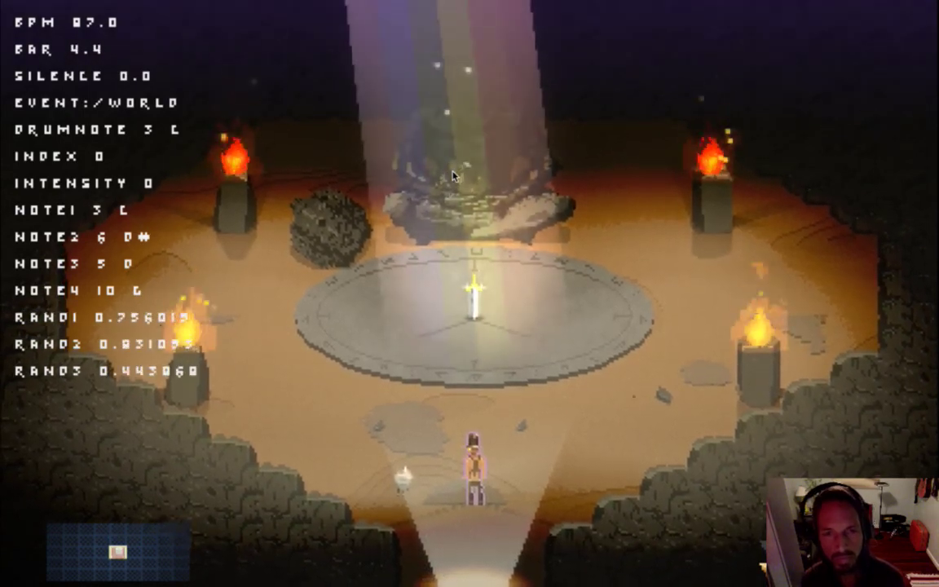
# - Walk Roq up to the sword, lift it to test the music fade, and quit Songbringer
pyautogui.press('Up')
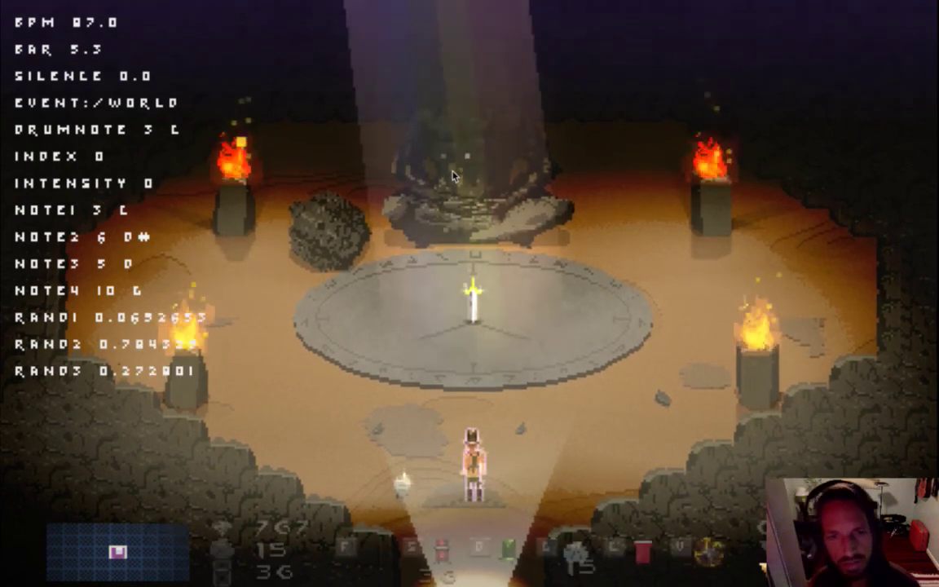
pyautogui.press('w')
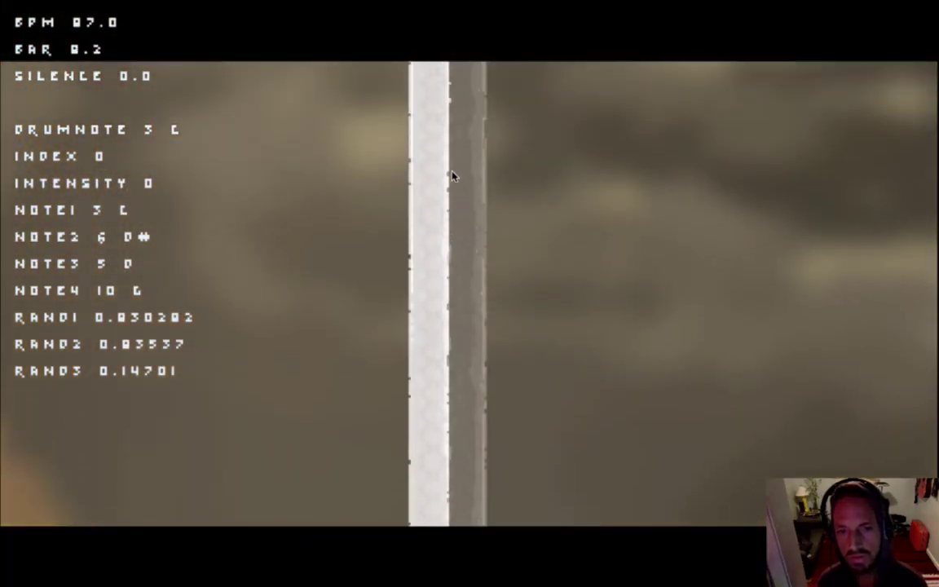
pyautogui.press('super+q')
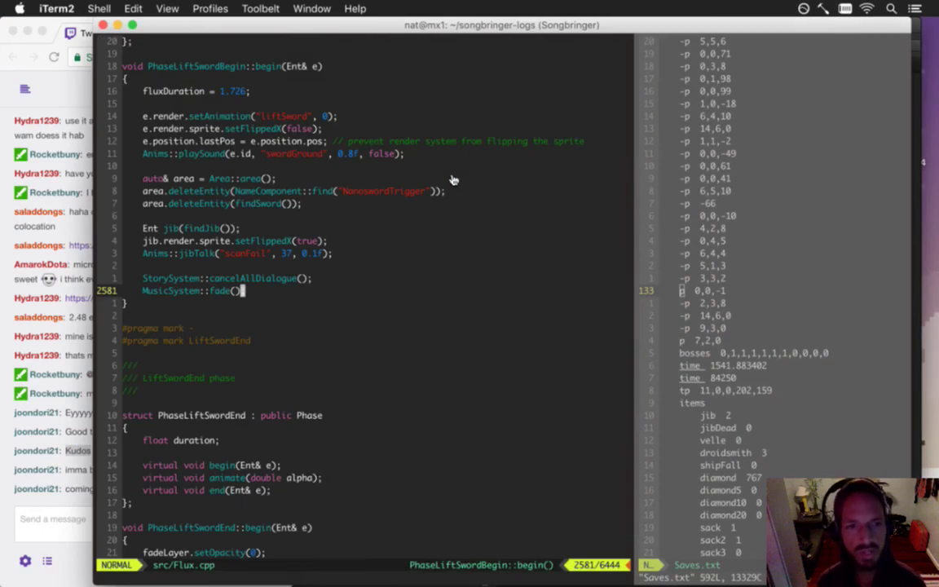
# - Set the argument of MusicSystem::fade in PhaseLiftSwordBegin::begin to 1.0f and save src/Flux.cpp
pyautogui.write('i1')
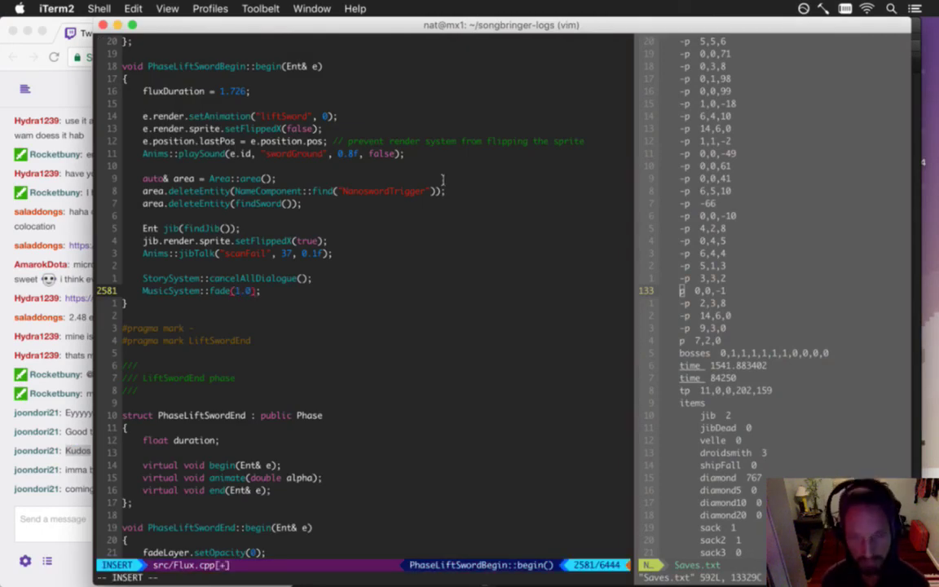
pyautogui.press('Escape')
pyautogui.write(':w')
pyautogui.press('Return')
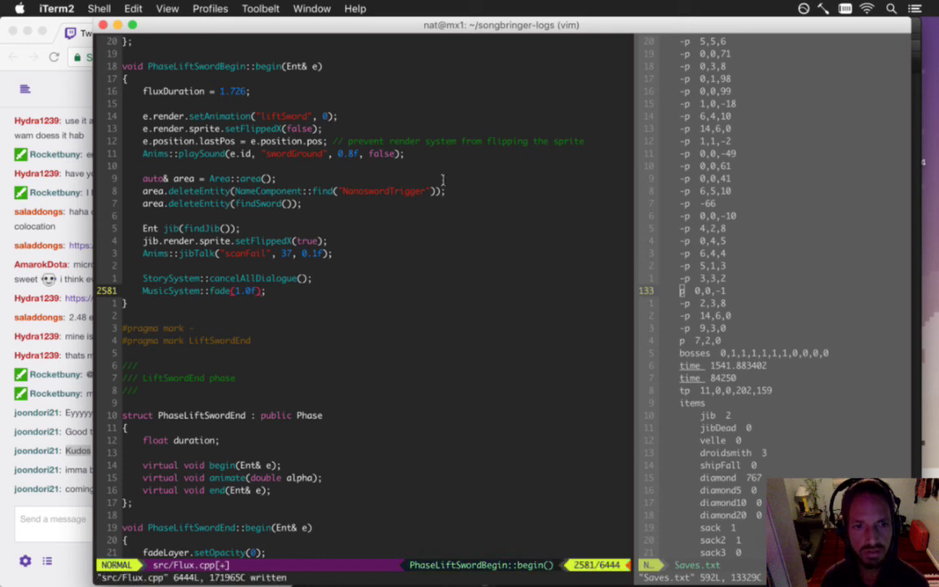
# - Read the new Twitch chat messages, return to iTerm and rebuild the project with the changed fade duration
pyautogui.click(78, 463)
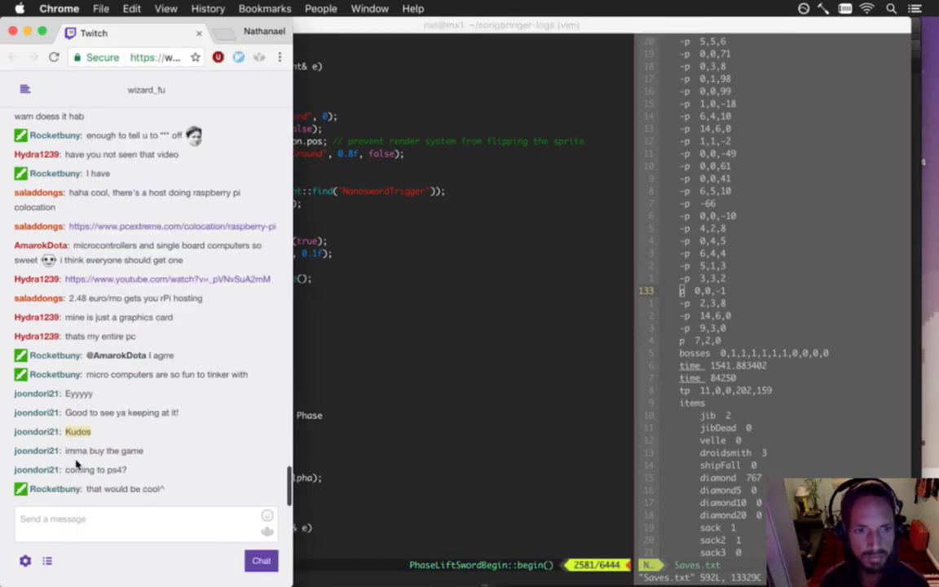
pyautogui.moveTo(73, 456); pyautogui.dragTo(129, 467)
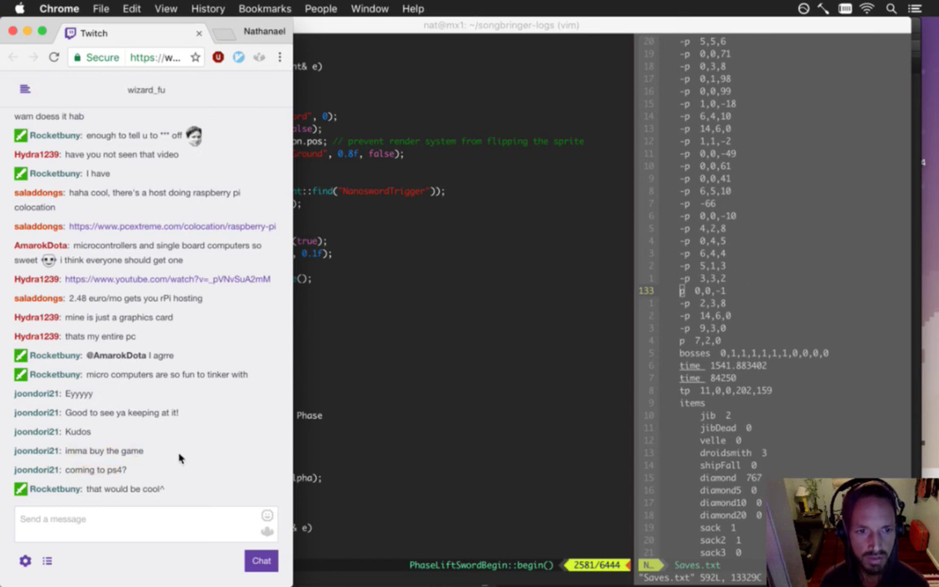
pyautogui.click(361, 438)
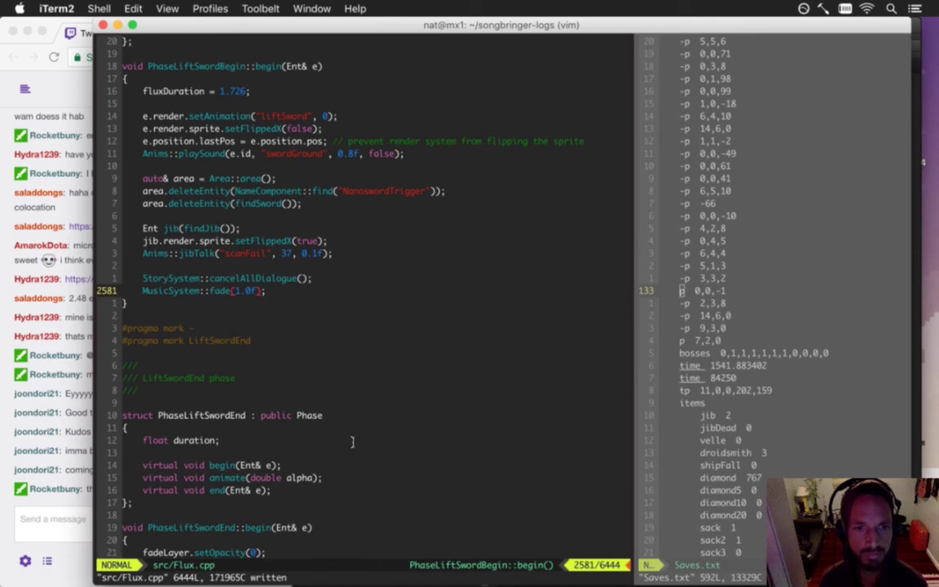
pyautogui.press('F5')
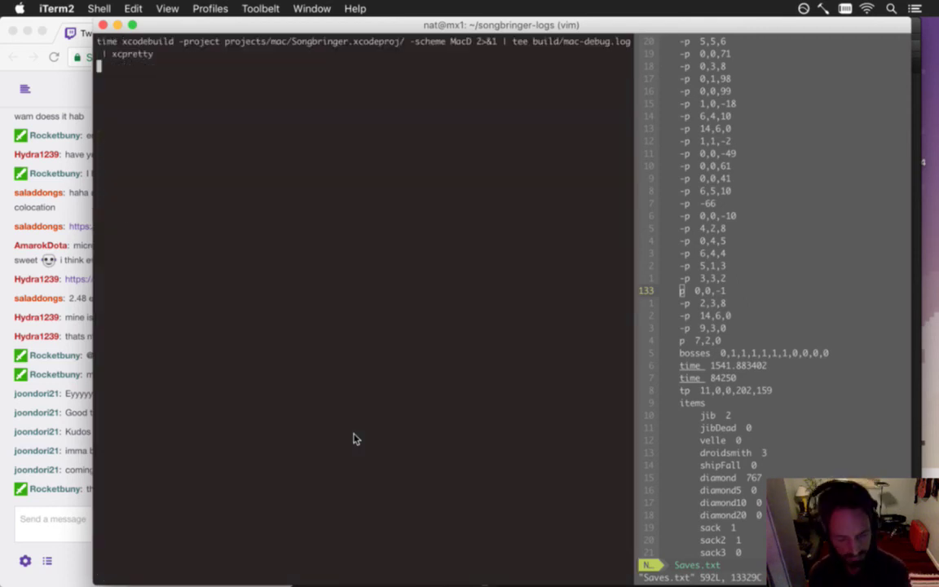
pyautogui.press('super+Tab')
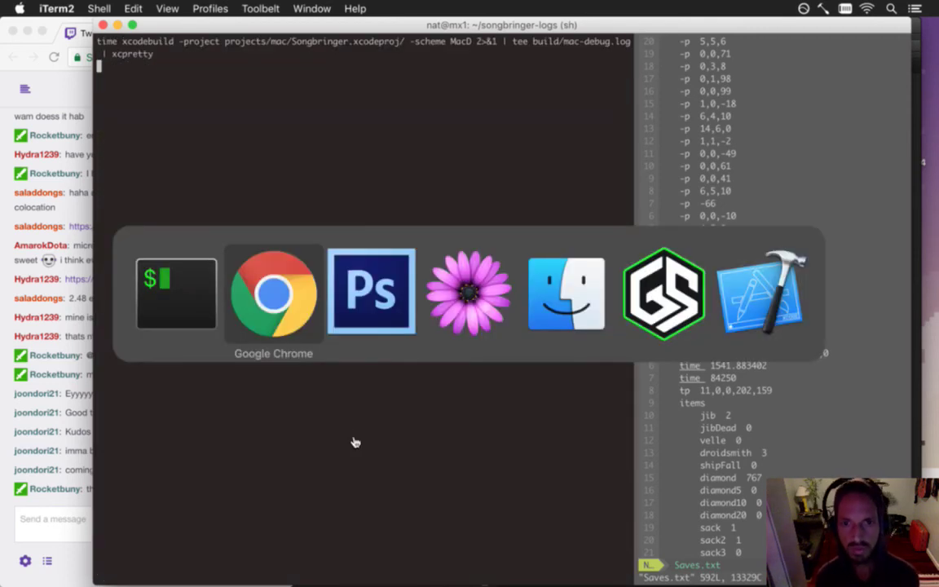
pyautogui.press('super+Tab')
pyautogui.press('super+Tab')
pyautogui.press('super+Tab')
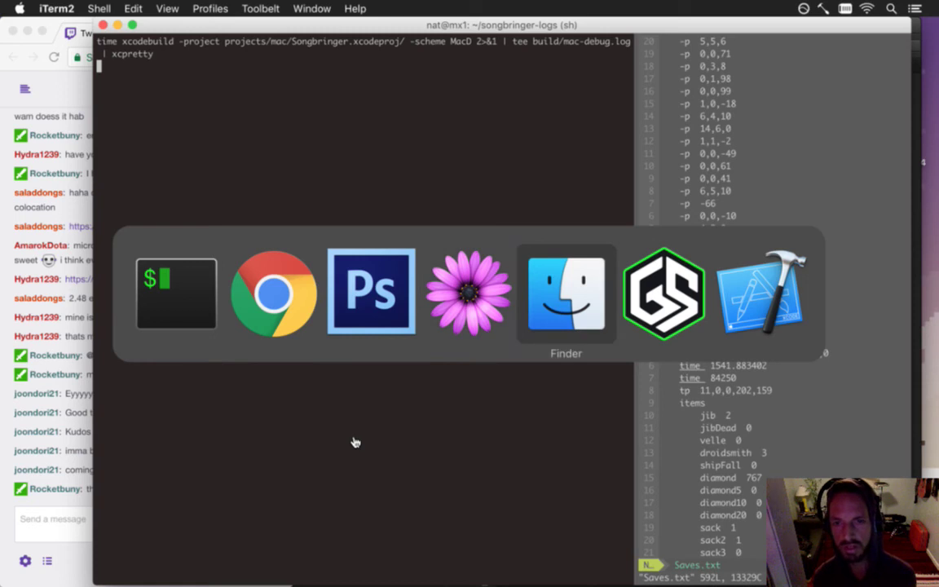
pyautogui.press('super+Tab')
pyautogui.press('super+Tab')
pyautogui.press('super+Tab')
pyautogui.press('super+Tab')
pyautogui.press('super+Tab')
pyautogui.press('super+Tab')
pyautogui.press('super+Tab')
pyautogui.press('super+Tab')
pyautogui.press('super+Tab')
pyautogui.press('super+Tab')
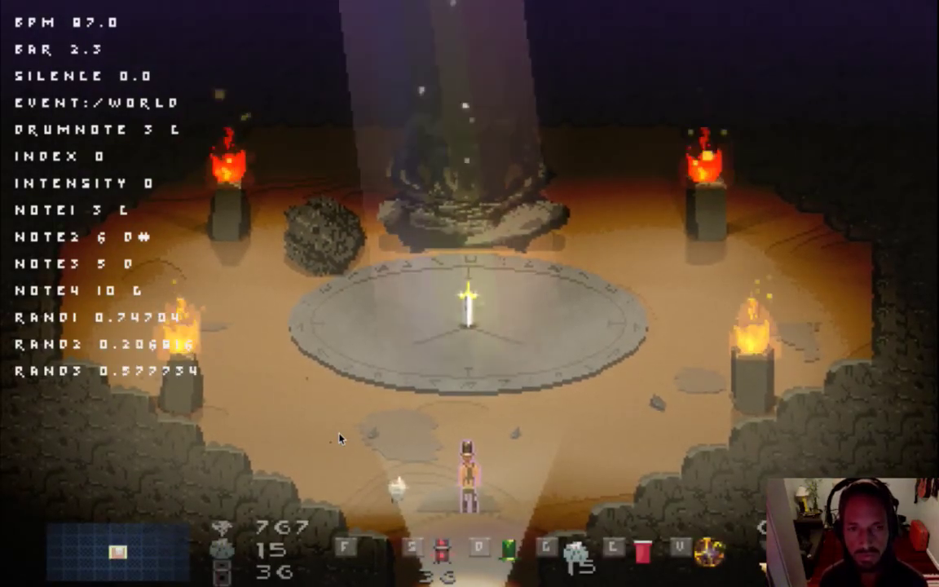
# - Play through the sword arena, moving Roq around, setting off a bomb and lifting the Nano Sword to test the fade
pyautogui.press('Left')
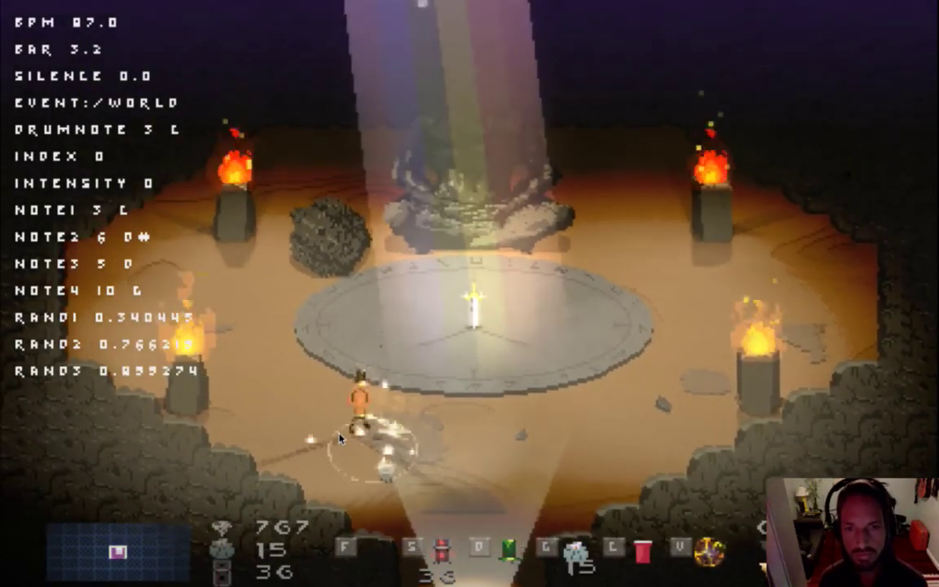
pyautogui.press('Right')
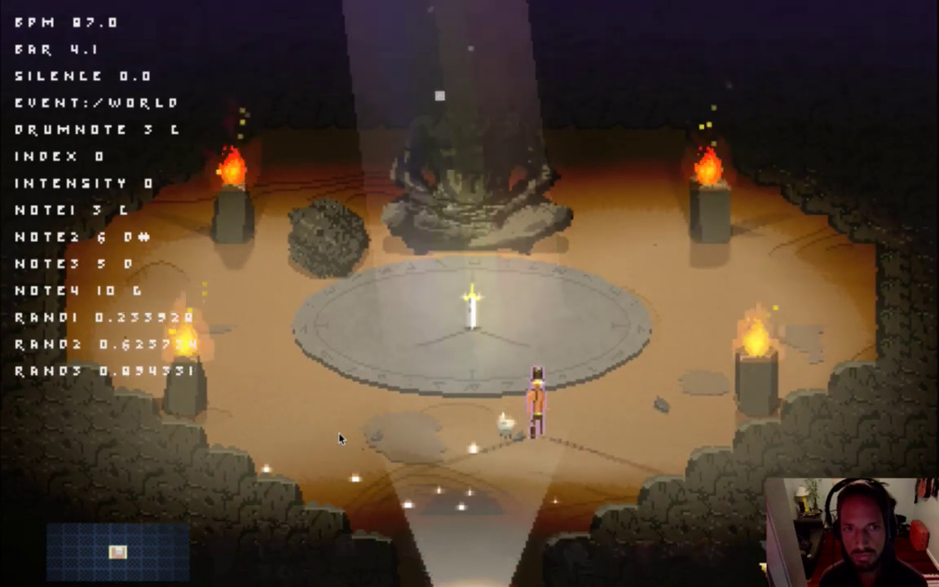
pyautogui.press('Left')
pyautogui.press('Left')
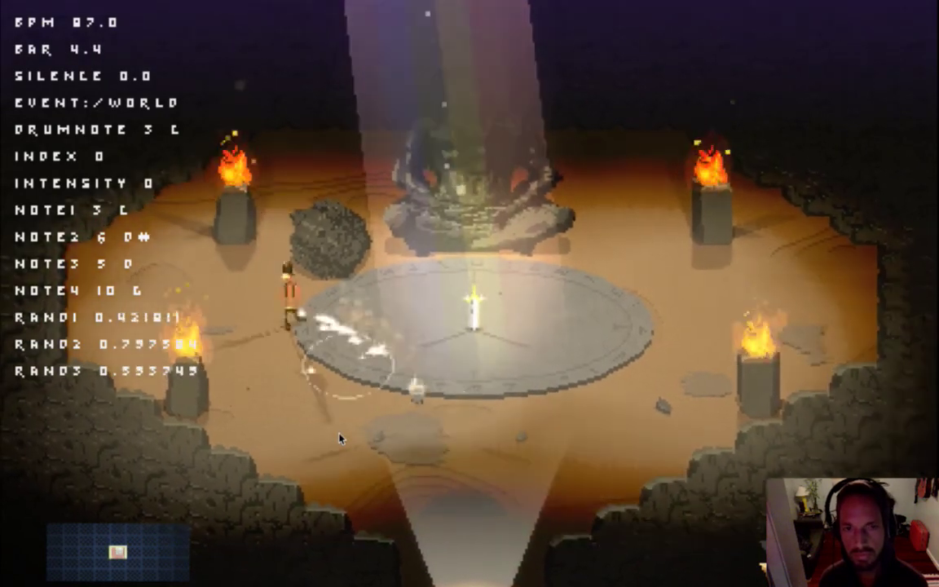
pyautogui.press('space')
pyautogui.press('s')
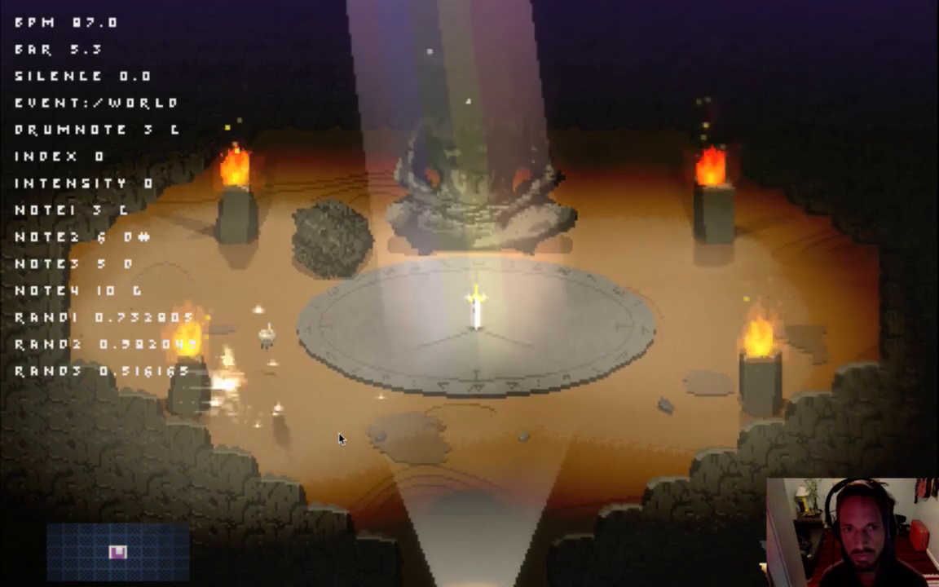
pyautogui.press('Right')
pyautogui.press('s')
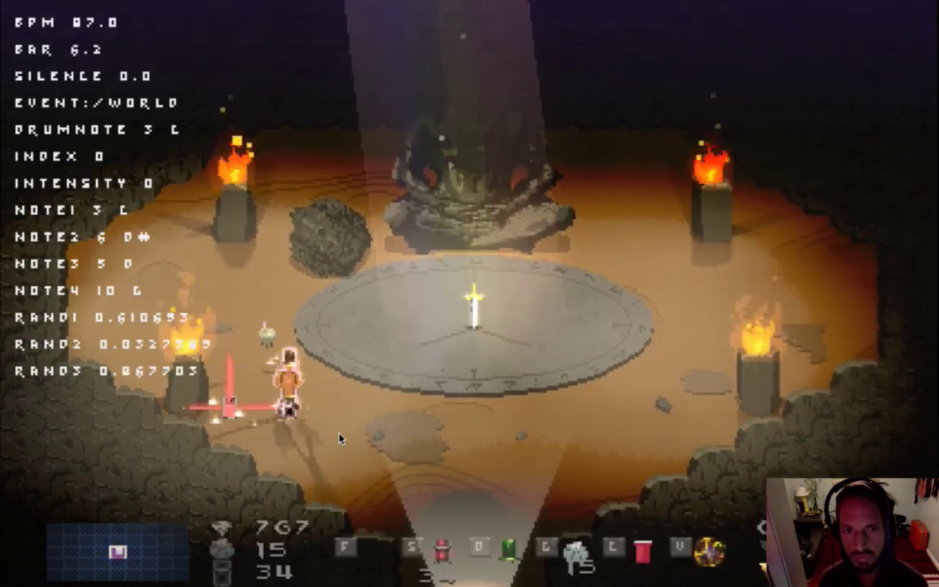
pyautogui.press('Right')
pyautogui.press('d')
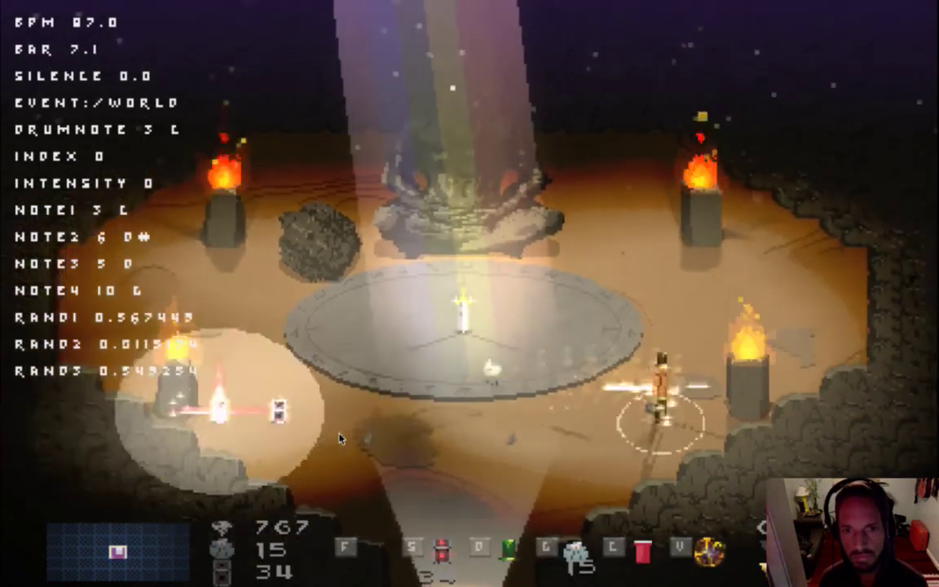
pyautogui.press('a')
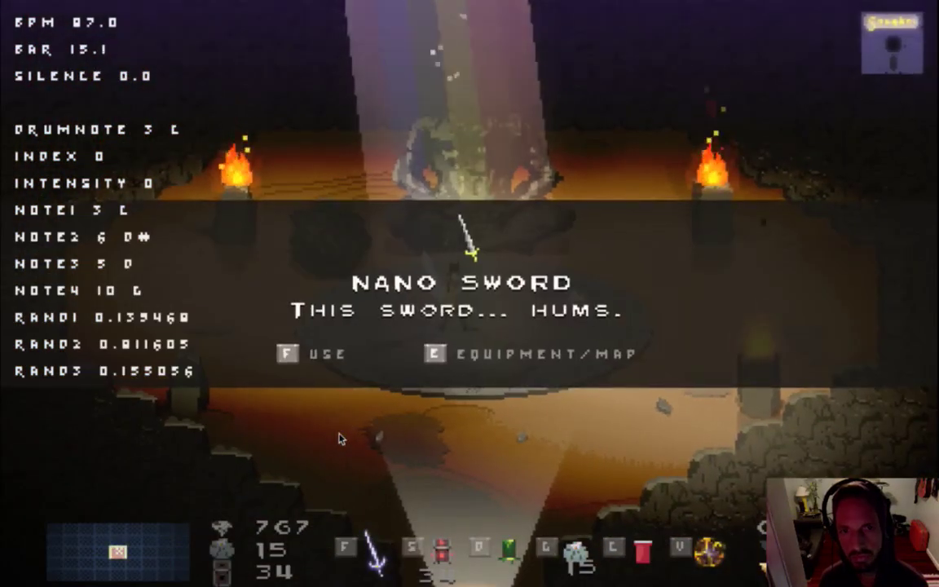
# - Leave the game, switch to Photoshop and bring up the RoqLiftSwordS.psd document
pyautogui.press('super+Tab')
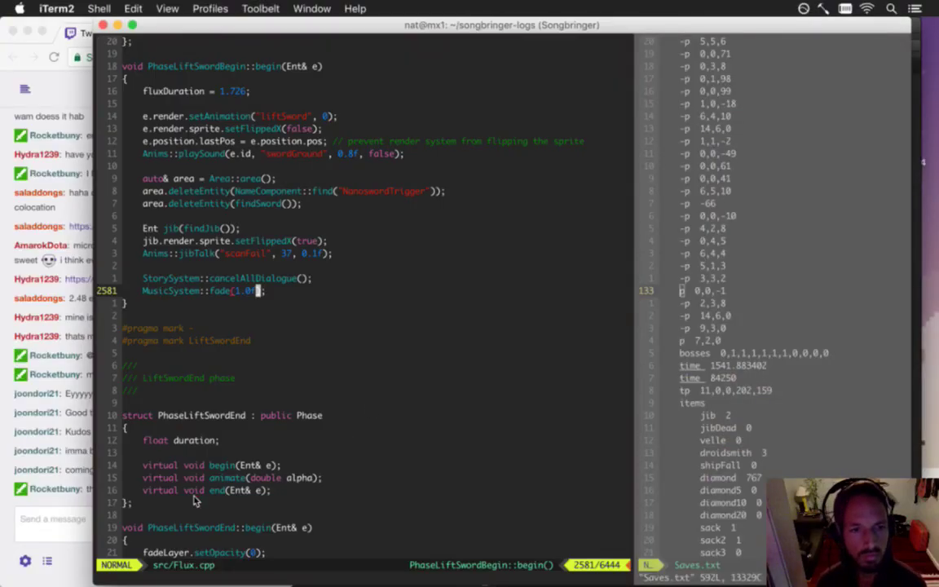
pyautogui.press('super+Tab')
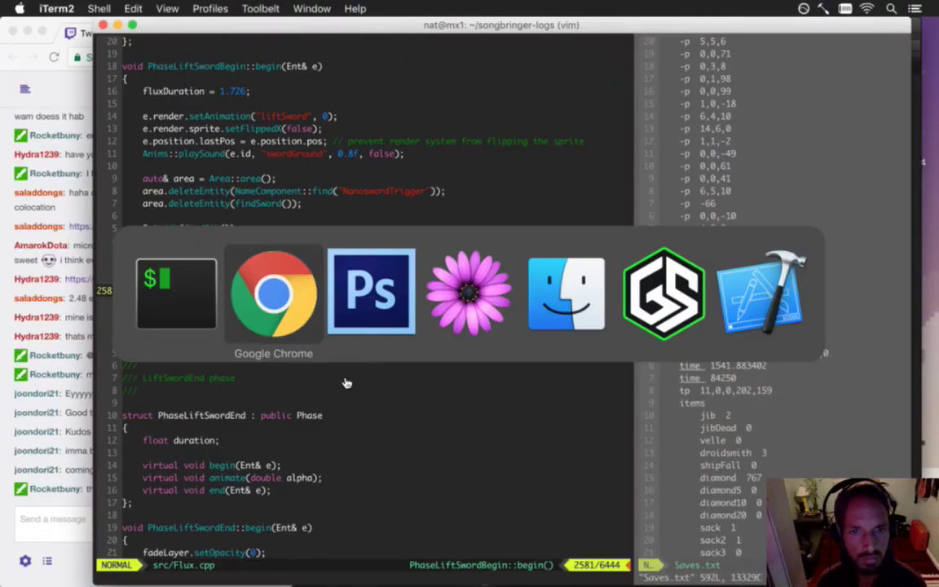
pyautogui.click(379, 322)
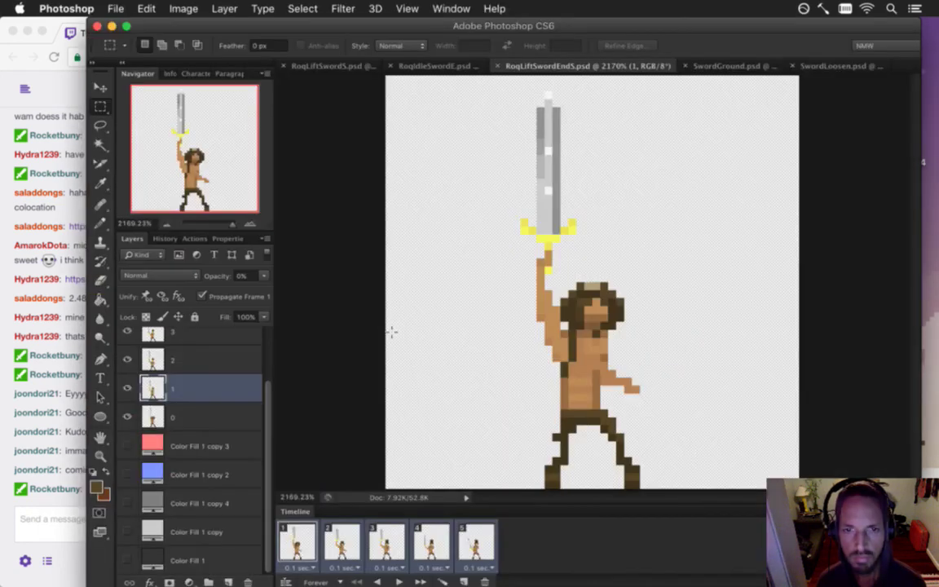
pyautogui.click(354, 66)
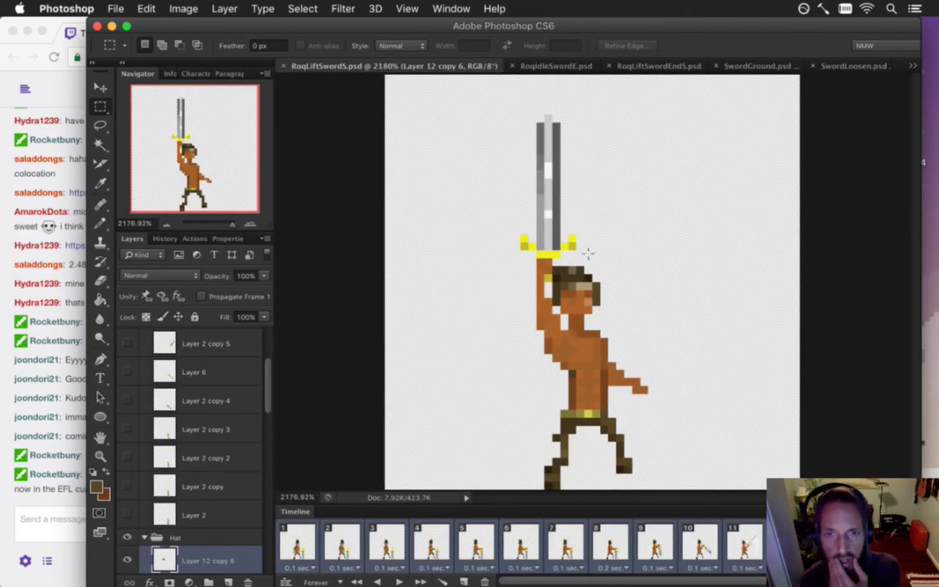
# - Select all animation frames of RoqLiftSwordS.psd and show the Color Fill 1 copy 4 background layer in them
pyautogui.moveTo(760, 582); pyautogui.dragTo(776, 582)
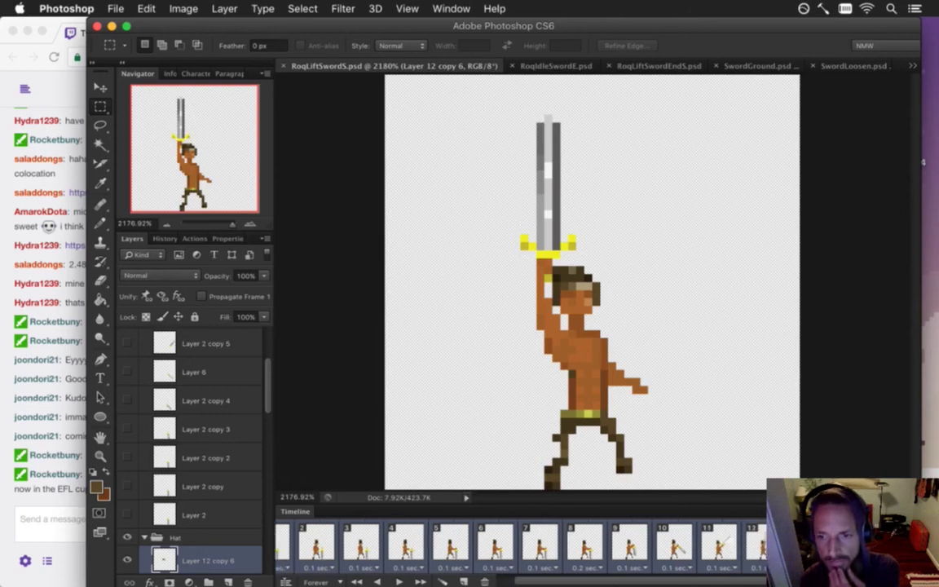
pyautogui.click(803, 544)
pyautogui.moveTo(597, 581); pyautogui.dragTo(491, 579)
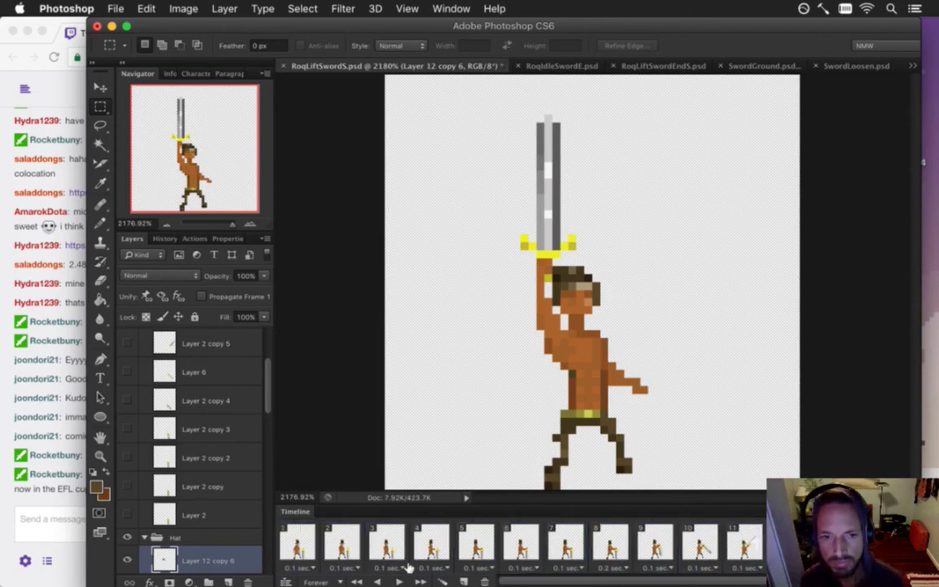
pyautogui.keyDown('shift'); pyautogui.click(302, 540); pyautogui.keyUp('shift')
pyautogui.moveTo(269, 392); pyautogui.dragTo(245, 565)
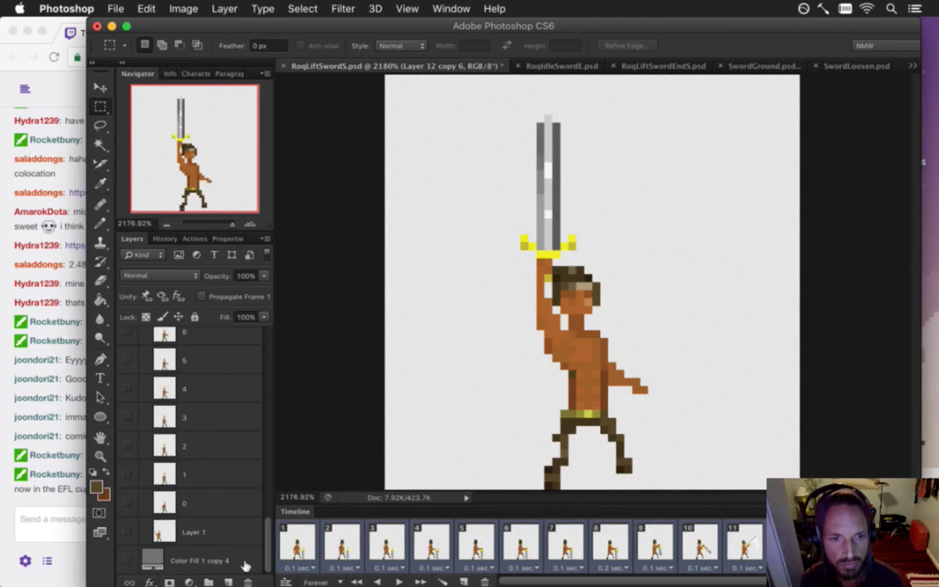
pyautogui.click(126, 560)
# - Read the newest Twitch chat messages and return to Photoshop
pyautogui.click(71, 494)
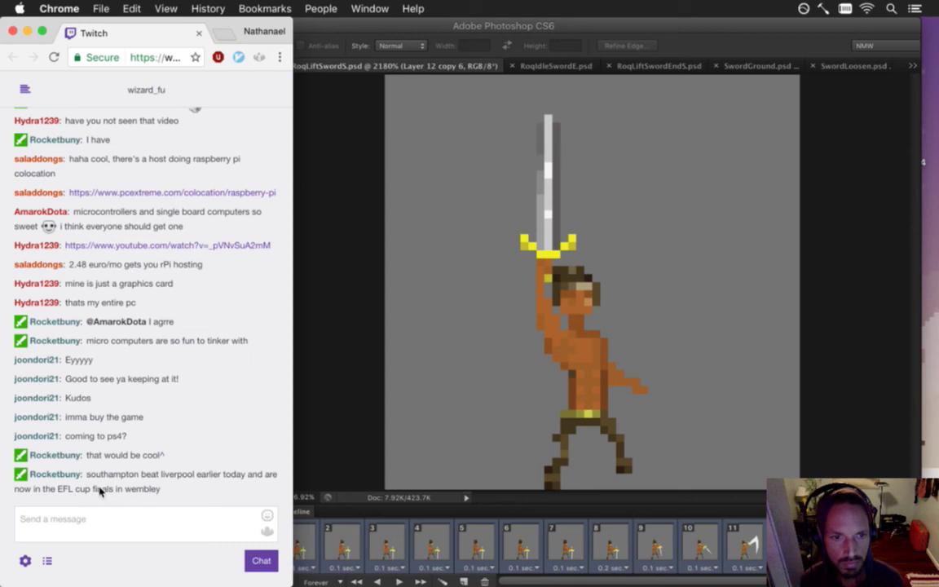
pyautogui.click(318, 444)
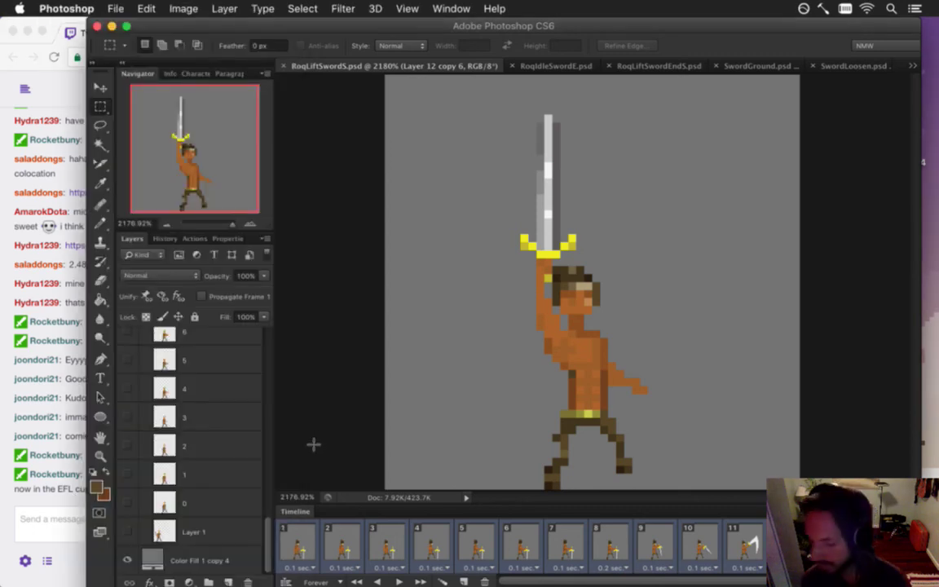
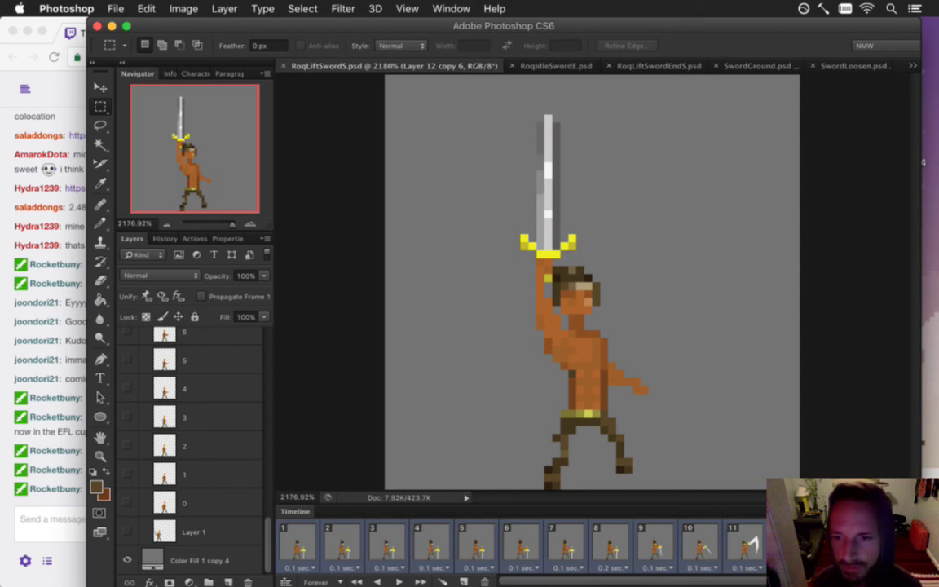
# - Preview the lift-sword animation and stop on the frame that uses body layer 13
pyautogui.hscroll(2, 440, 563)
pyautogui.press('space')
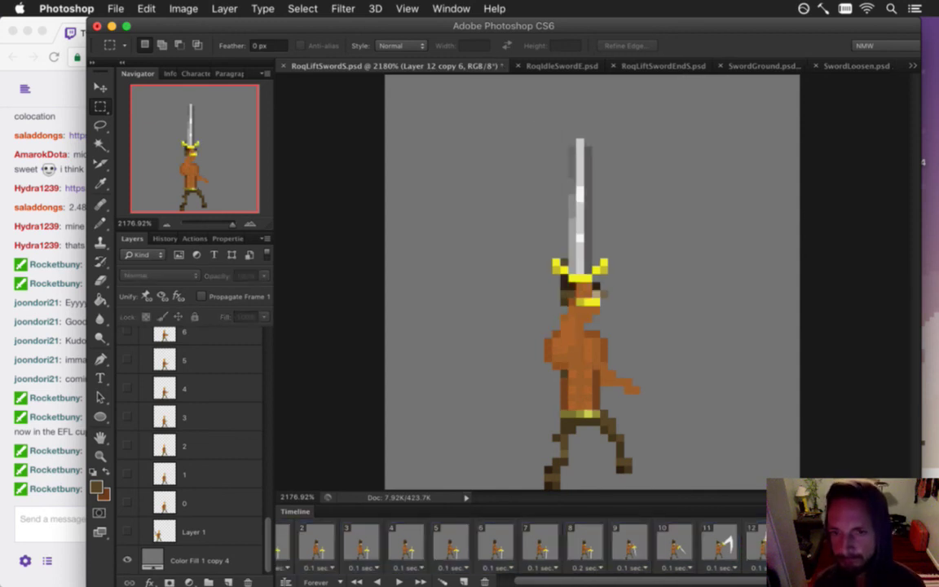
pyautogui.hotkey('ctrl', 'z')
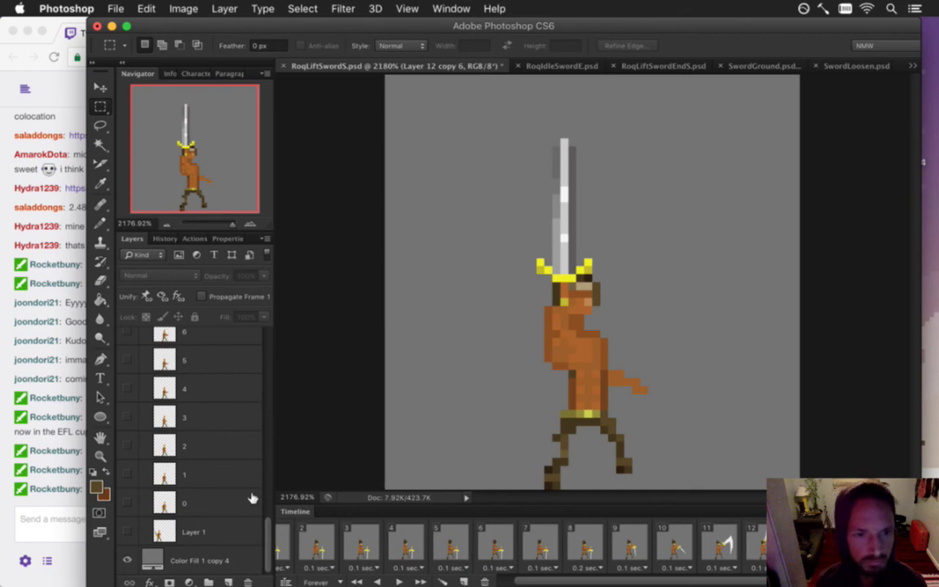
# - Touch up the pixels along the waist edge of body layer 13 using colours sampled from the figure
pyautogui.scroll(10, 259, 448)
pyautogui.scroll(-3, 259, 440)
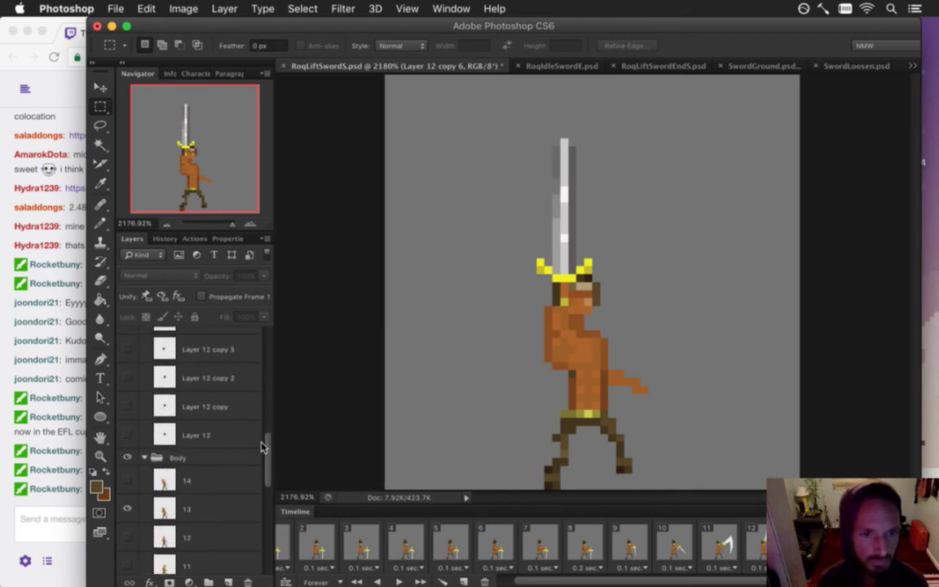
pyautogui.click(208, 504)
pyautogui.press('i')
pyautogui.press('b')
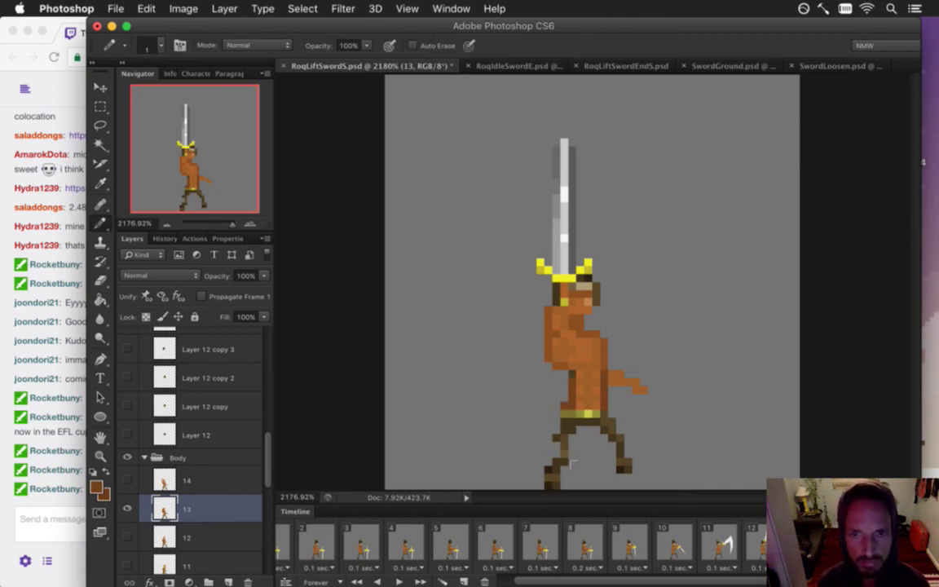
pyautogui.press('i')
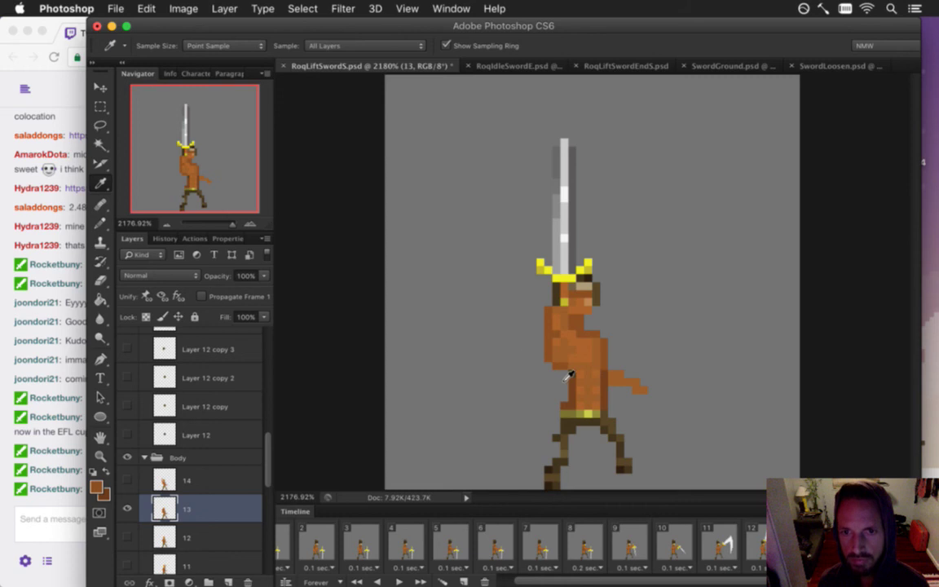
pyautogui.press('b')
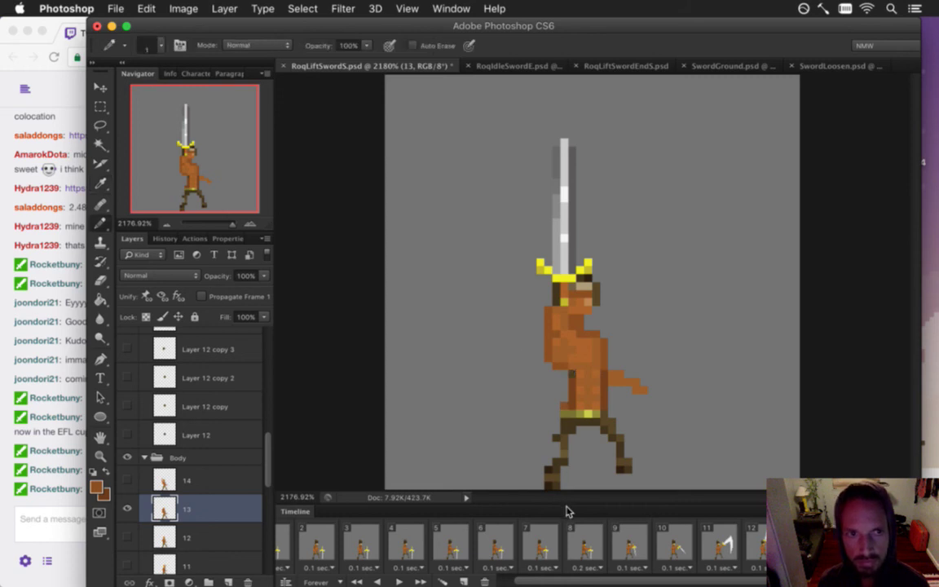
pyautogui.press('e')
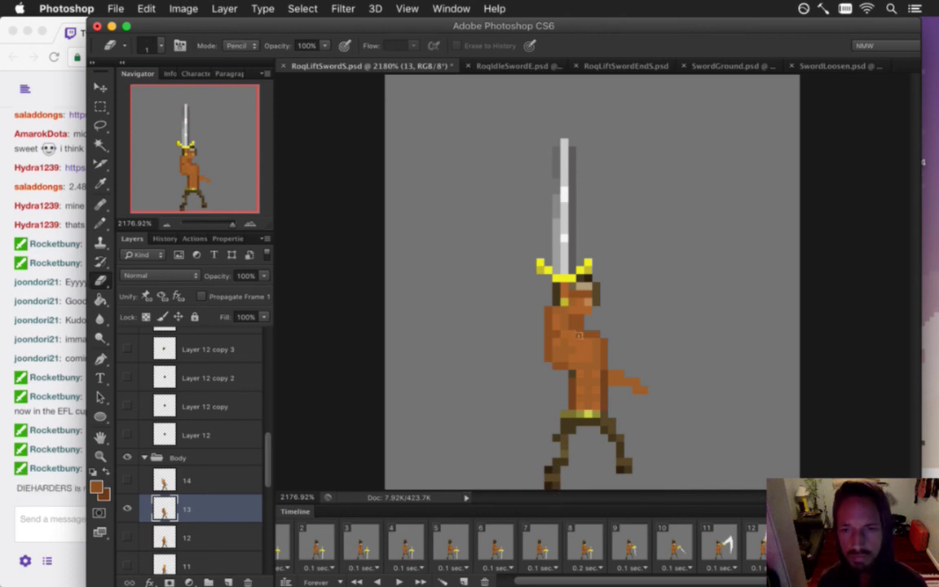
# - Select the upper body on layer 13 without the waist, move it down one pixel and deselect
pyautogui.press('m')
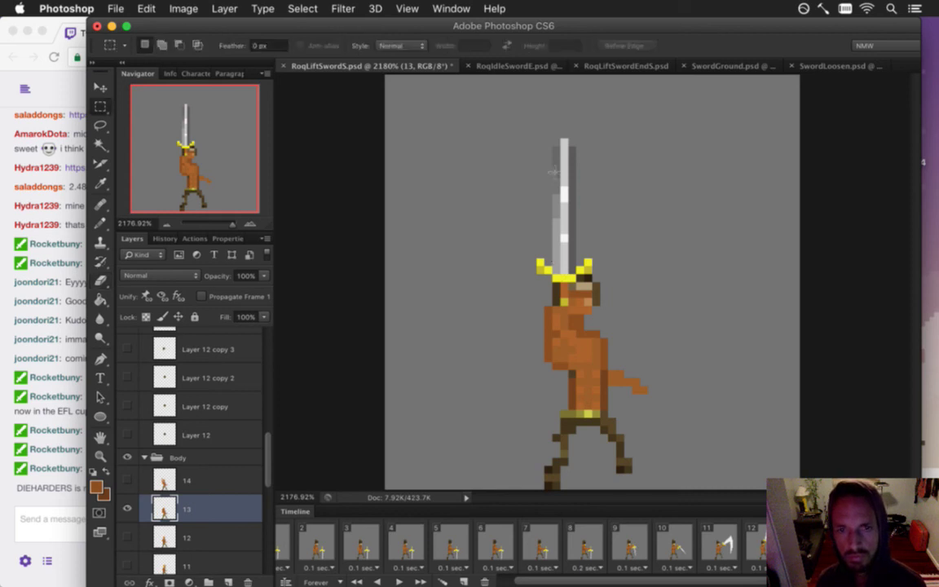
pyautogui.moveTo(481, 106)
pyautogui.mouseDown()
pyautogui.moveTo(686, 341)
pyautogui.moveTo(695, 393)
pyautogui.mouseUp()
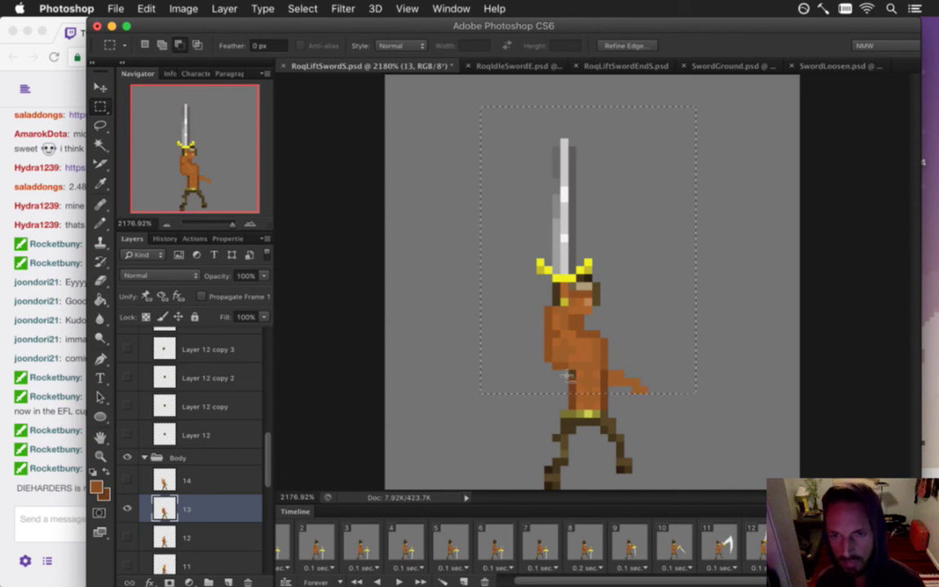
pyautogui.moveTo(561, 377); pyautogui.dragTo(601, 401)
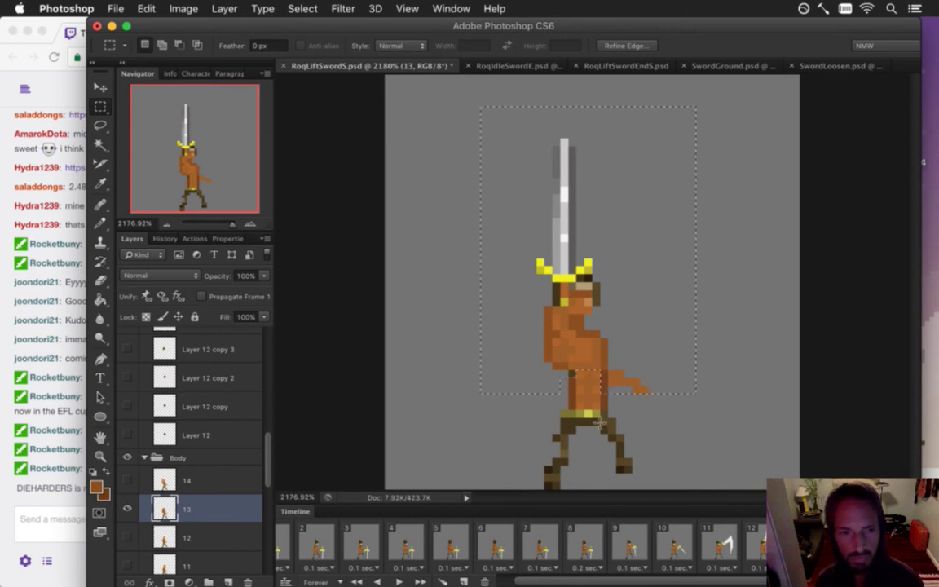
pyautogui.press('v')
pyautogui.press('Down')
pyautogui.press('m')
pyautogui.press('m')
pyautogui.press('super+d')
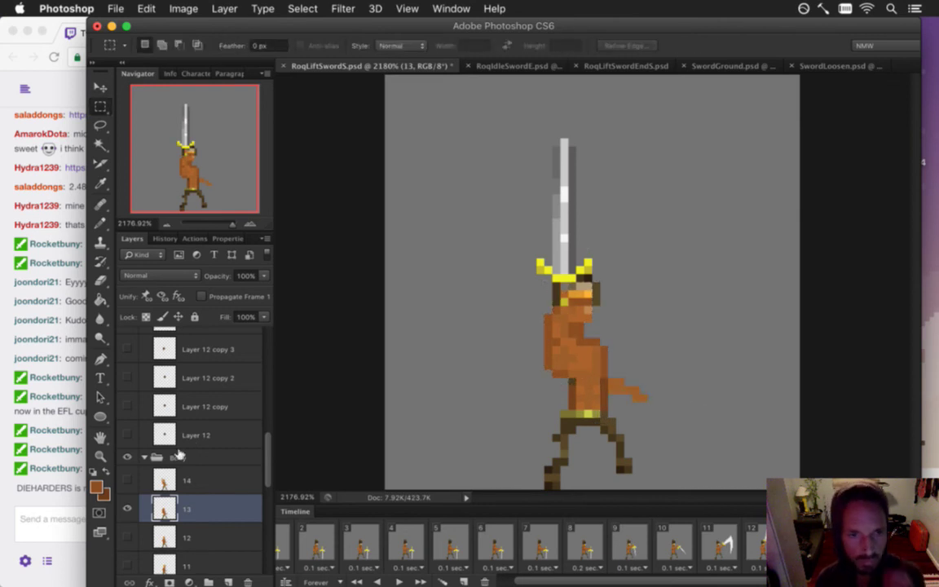
# - Move the hat on Layer 12 copy 7 and the sword on Layer 8 down one pixel, and save the document
pyautogui.scroll(5, 219, 411)
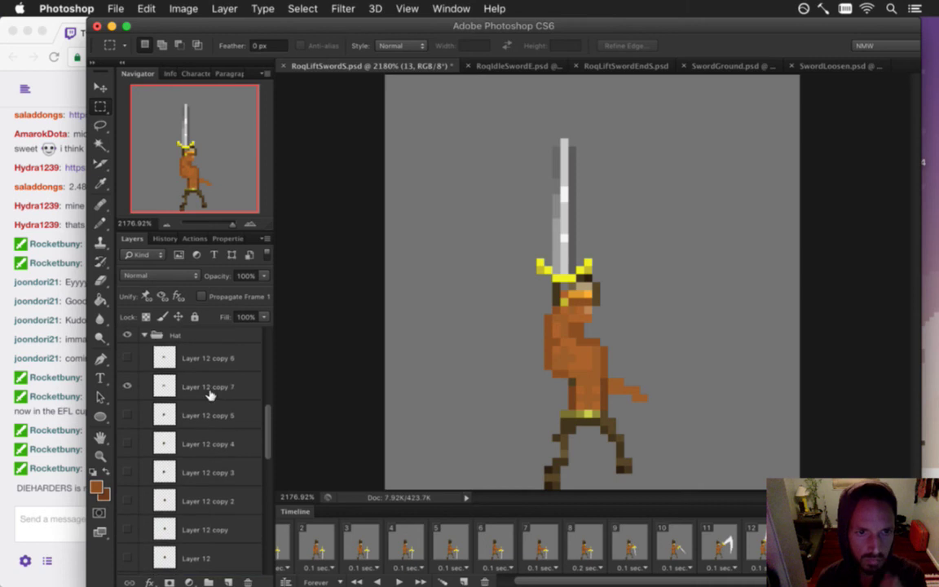
pyautogui.click(216, 388)
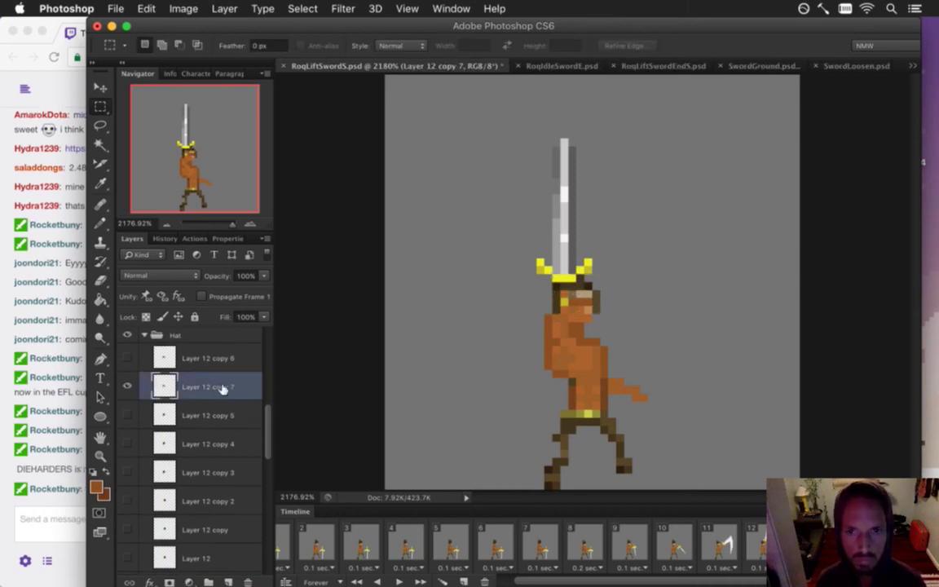
pyautogui.scroll(4, 259, 365)
pyautogui.scroll(2, 259, 359)
pyautogui.click(225, 352)
pyautogui.press('v')
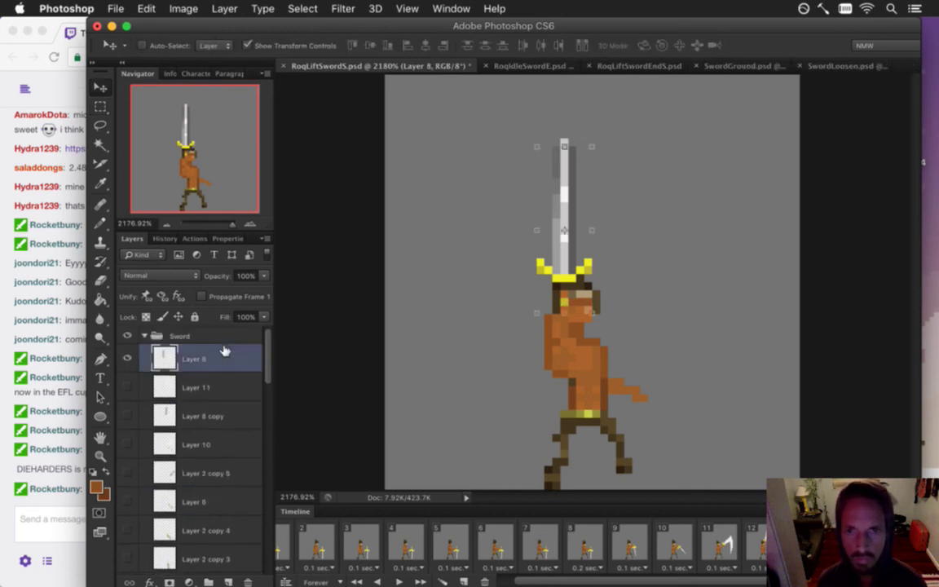
pyautogui.press('m')
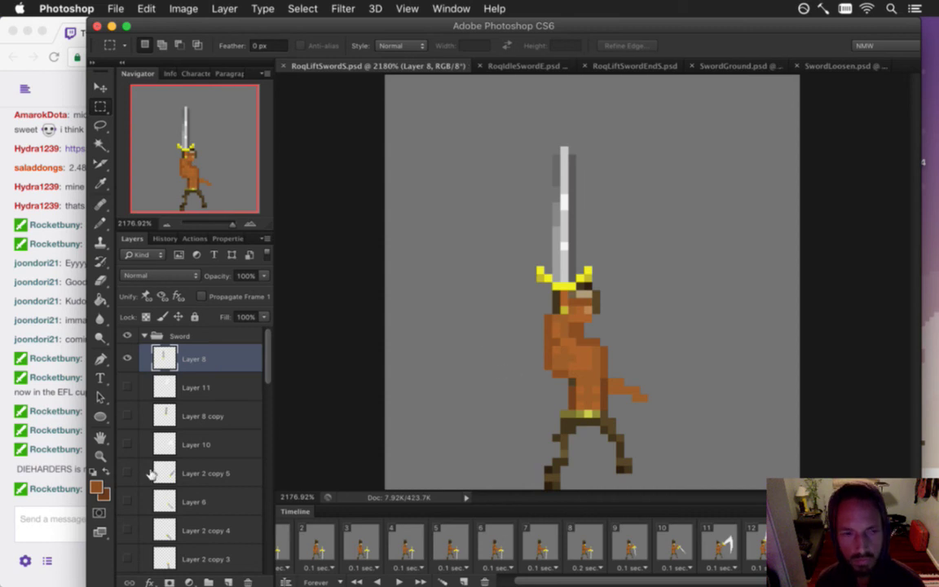
# - Switch to Chrome, read the newest Twitch chat messages and return to Photoshop
pyautogui.click(69, 447)
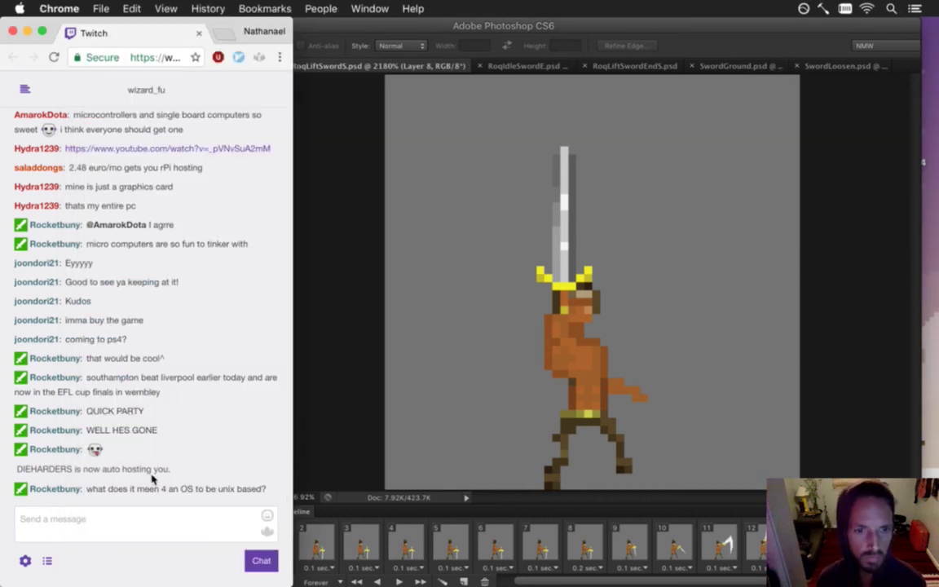
pyautogui.moveTo(138, 488); pyautogui.dragTo(261, 488)
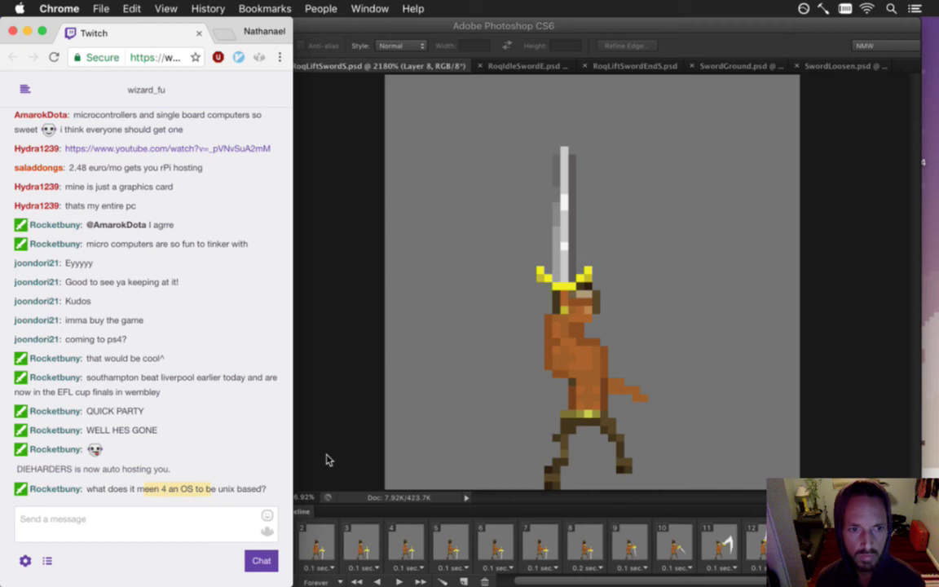
pyautogui.click(113, 412)
pyautogui.moveTo(113, 412); pyautogui.dragTo(205, 429)
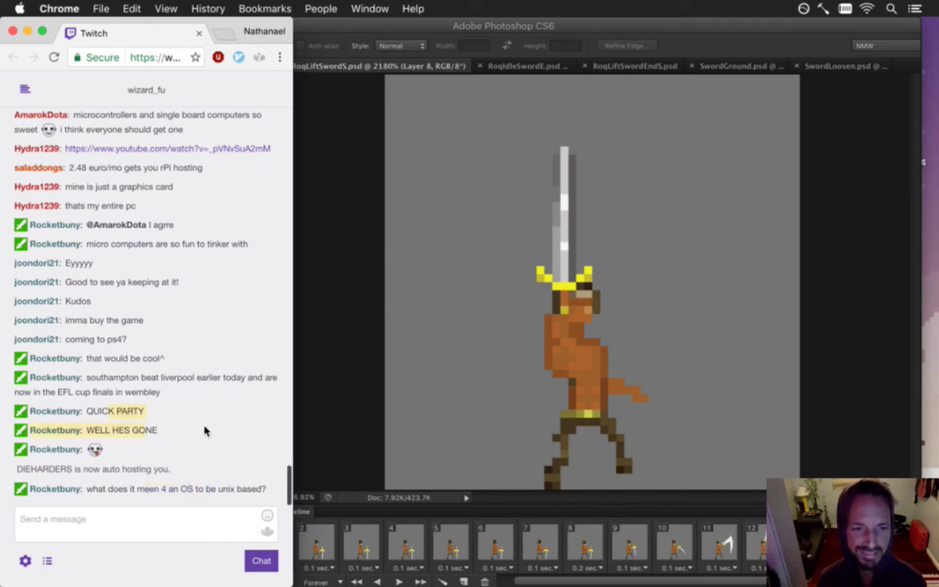
pyautogui.click(319, 446)
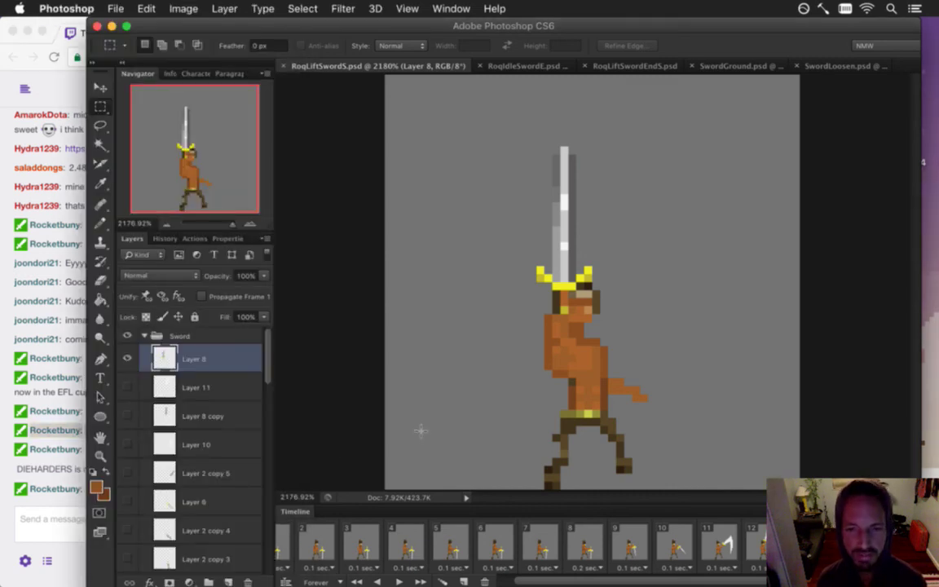
# - Try repainting the waist and belt edge on Layer 8 with sampled colours, and undo the strokes
pyautogui.press('i')
pyautogui.click(605, 379)
pyautogui.press('b')
pyautogui.click(570, 422)
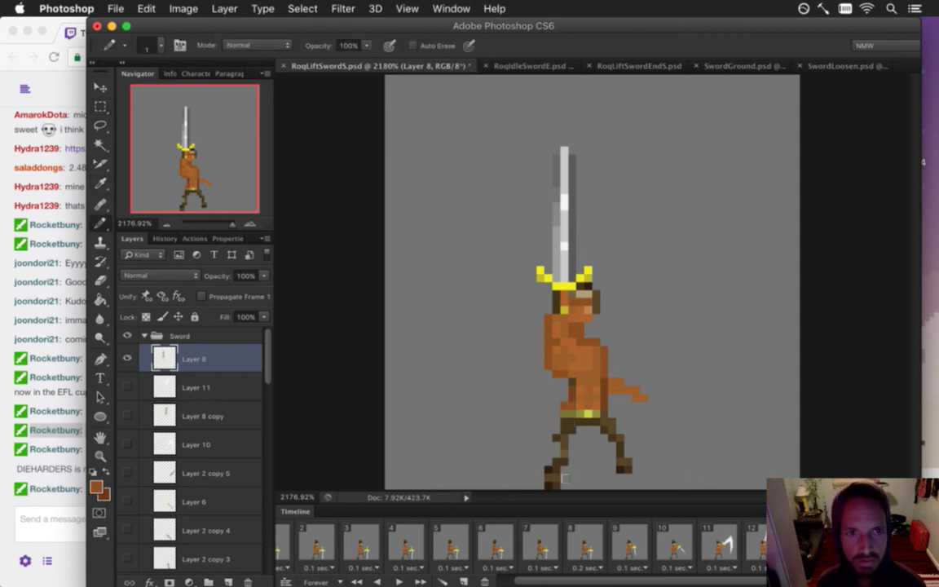
pyautogui.keyDown('alt'); pyautogui.click(569, 406); pyautogui.keyUp('alt')
pyautogui.keyDown('alt'); pyautogui.click(564, 424); pyautogui.keyUp('alt')
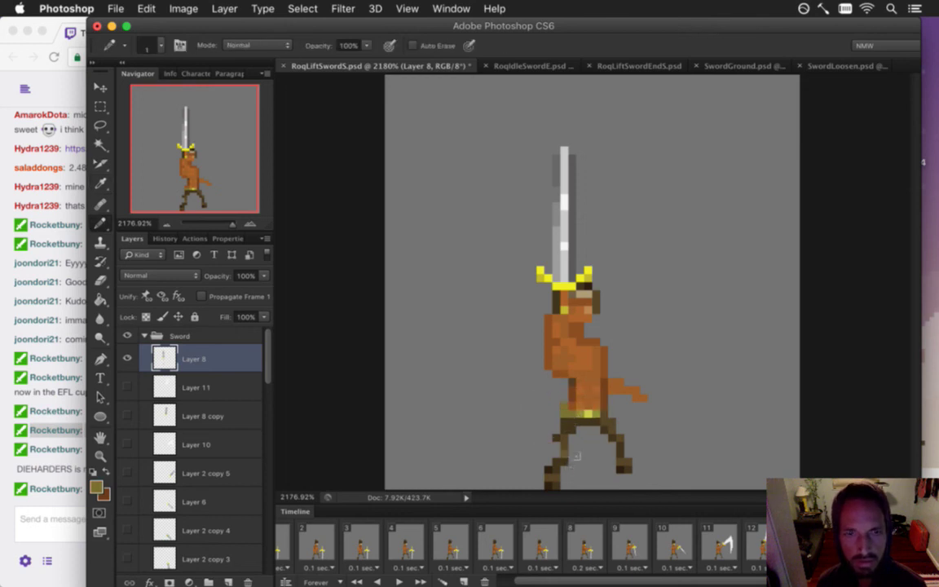
pyautogui.keyDown('alt'); pyautogui.click(570, 434); pyautogui.keyUp('alt')
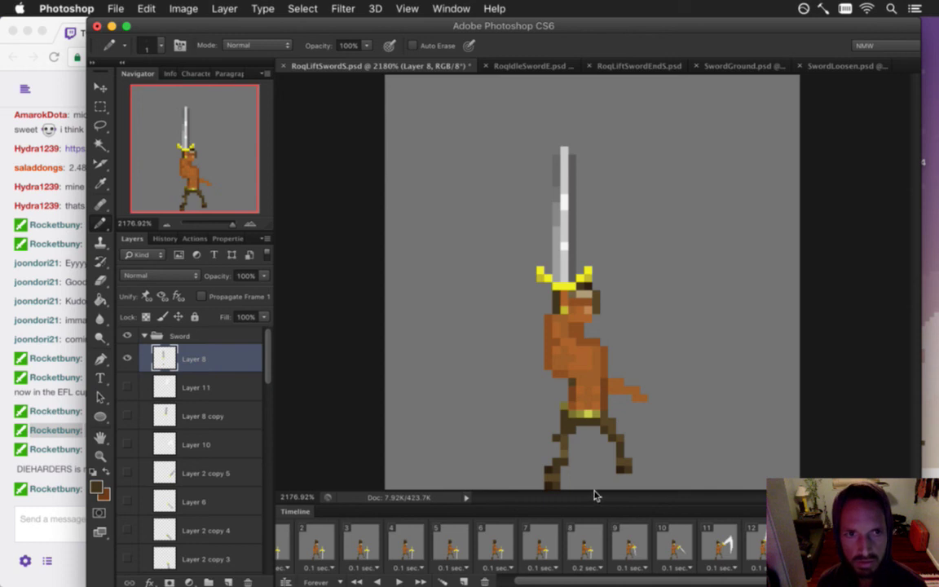
pyautogui.press('super+alt+z')
pyautogui.press('super+alt+z')
pyautogui.press('super+alt+z')
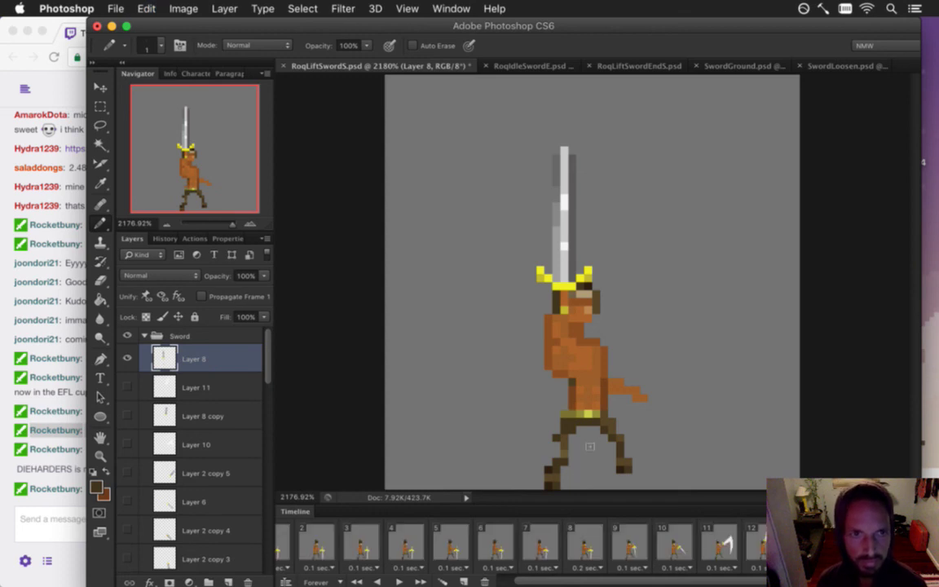
pyautogui.keyDown('alt'); pyautogui.click(514, 388); pyautogui.keyUp('alt')
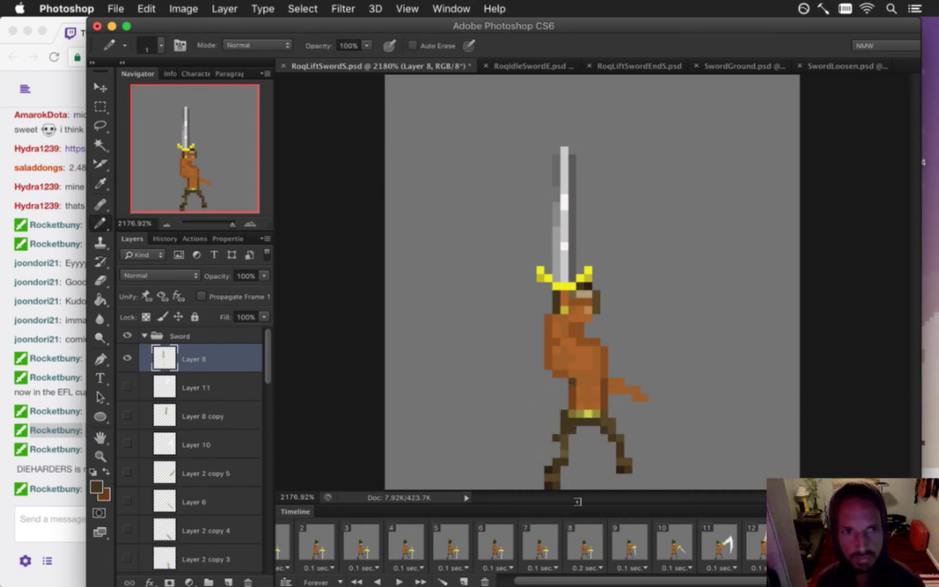
pyautogui.press('super+z')
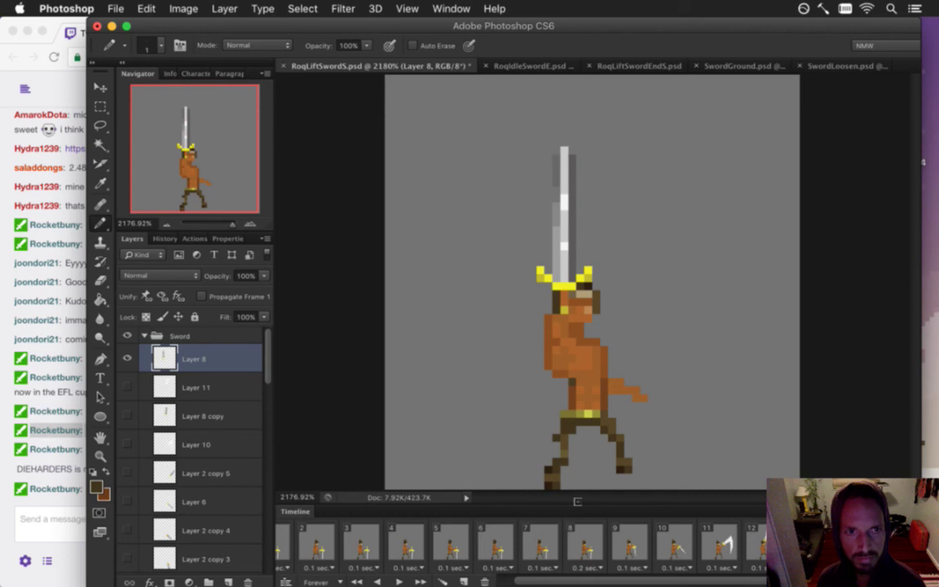
# - Compare the neighbouring animation frames and stop on the one with the sword fully raised overhead
pyautogui.press('super+s')
pyautogui.press('super+z')
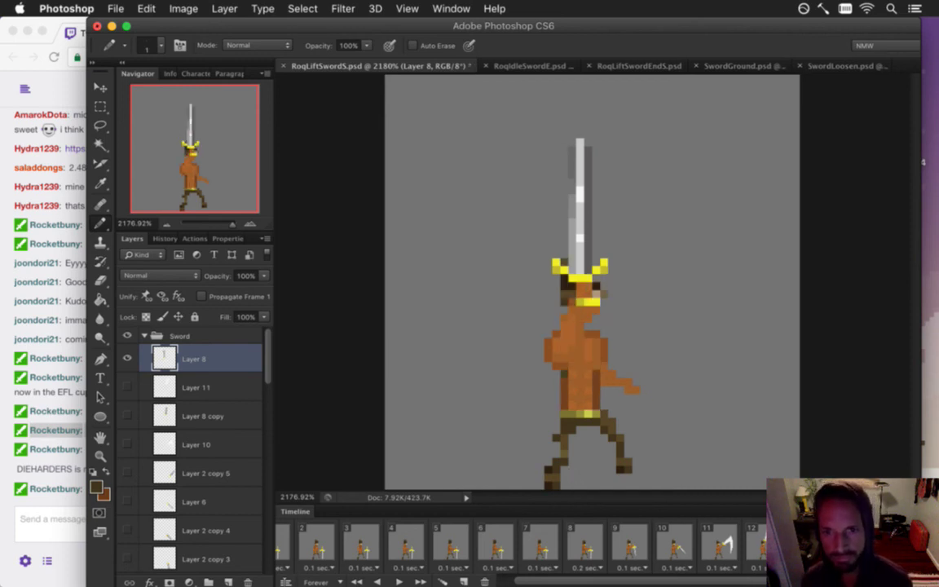
pyautogui.press('super+z')
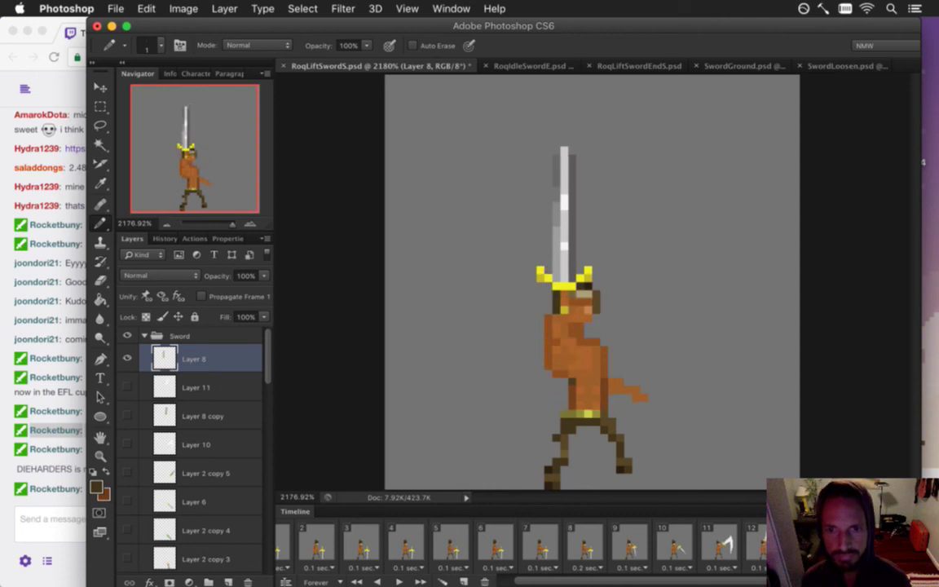
pyautogui.press('super+z')
pyautogui.press('super+z')
pyautogui.press('super+z')
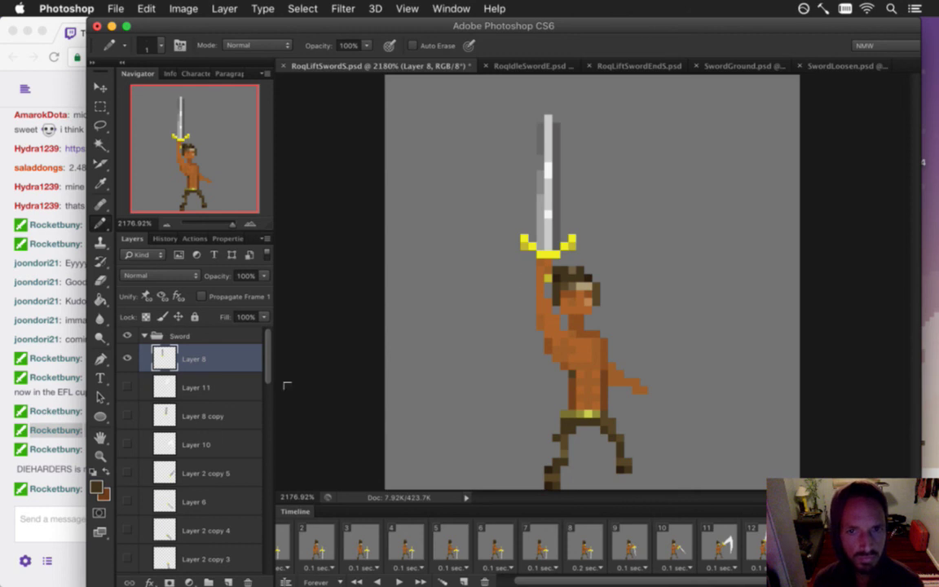
# - Move the sword on Layer 8 and the hat on Layer 12 copy 6 down one pixel in the raised-sword frame
pyautogui.press('v')
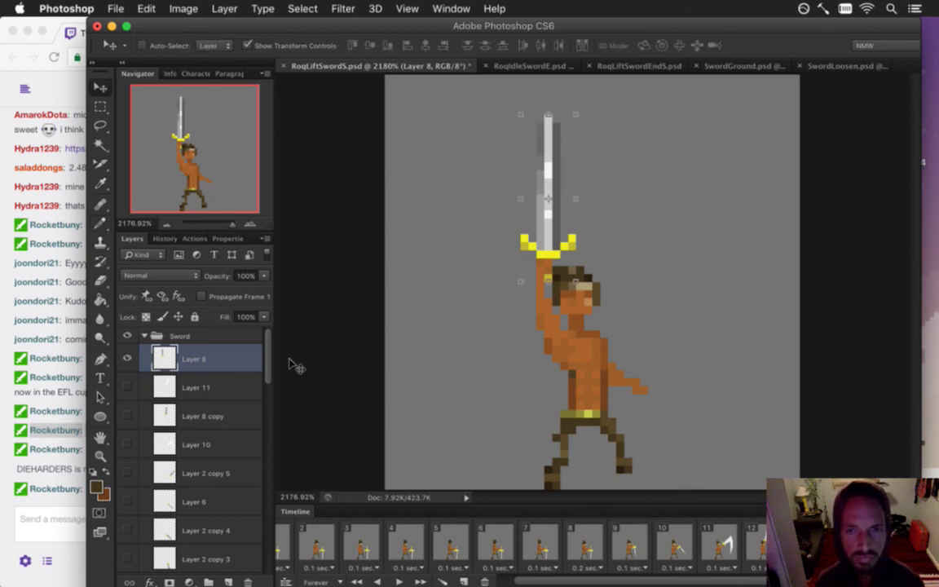
pyautogui.press('Down')
pyautogui.press('m')
pyautogui.moveTo(266, 361); pyautogui.dragTo(261, 420)
pyautogui.click(225, 436)
pyautogui.press('v')
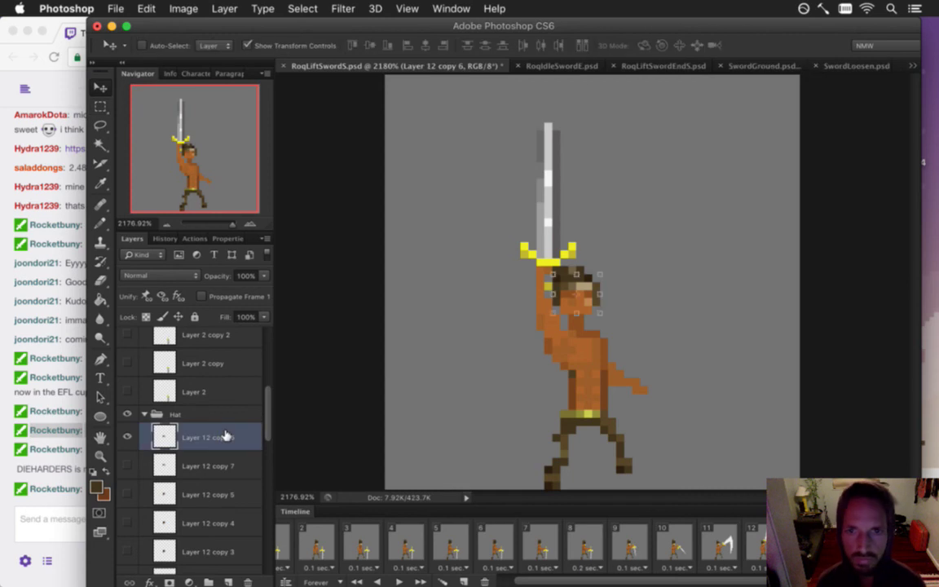
pyautogui.press('m')
# - Select the upper body on layer 14 without the waist, move it down one pixel, deselect and save
pyautogui.moveTo(268, 398); pyautogui.dragTo(253, 481)
pyautogui.scroll(-2, 252, 481)
pyautogui.click(212, 376)
pyautogui.press('v')
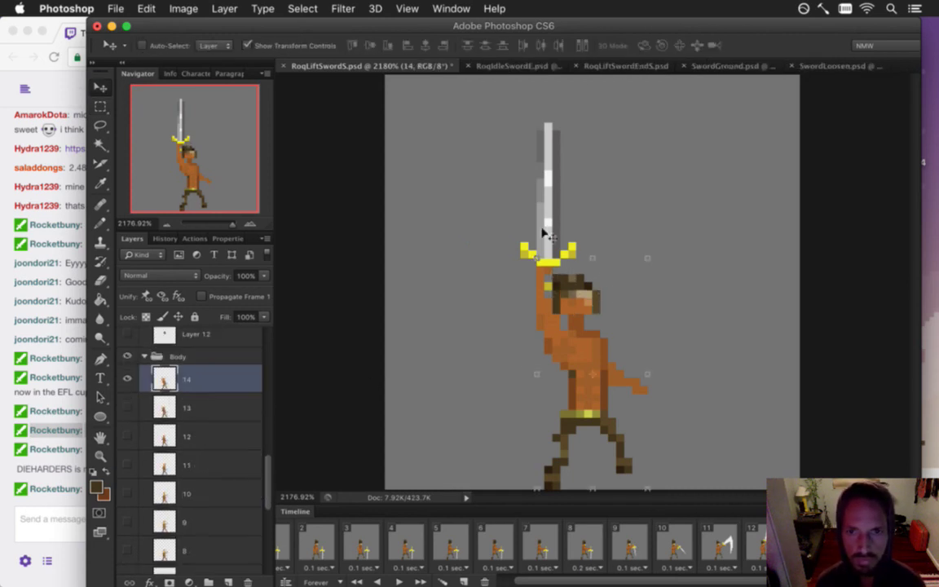
pyautogui.press('m')
pyautogui.moveTo(500, 248); pyautogui.dragTo(721, 395)
pyautogui.press('alt')
pyautogui.moveTo(568, 369); pyautogui.dragTo(582, 399)
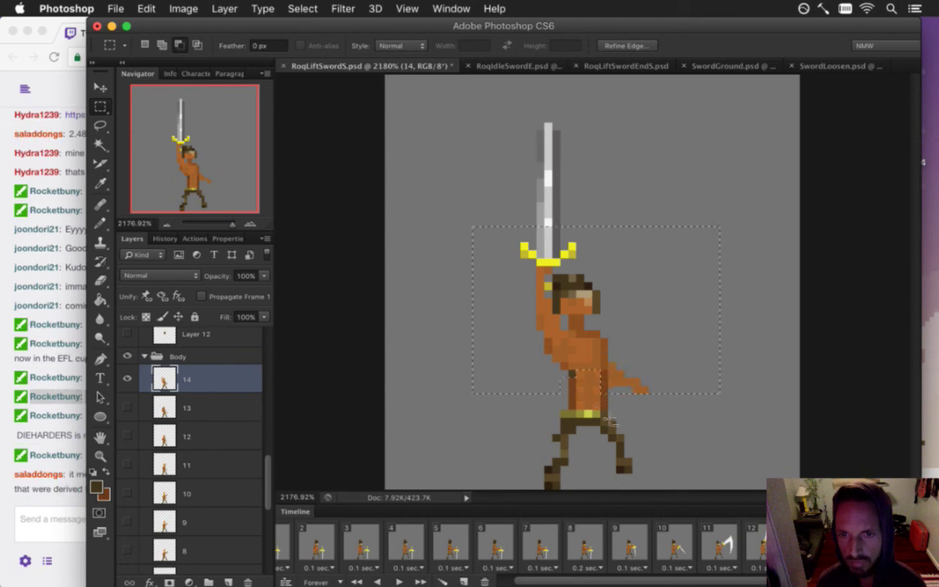
pyautogui.press('v')
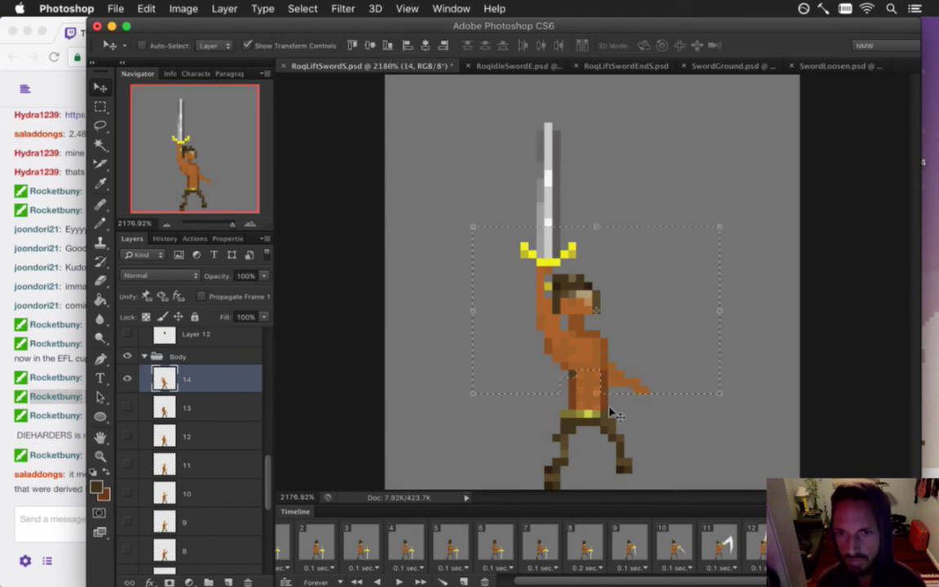
pyautogui.press('Down')
pyautogui.press('m')
pyautogui.hotkey('ctrl', 'd')
pyautogui.hotkey('ctrl', 's')
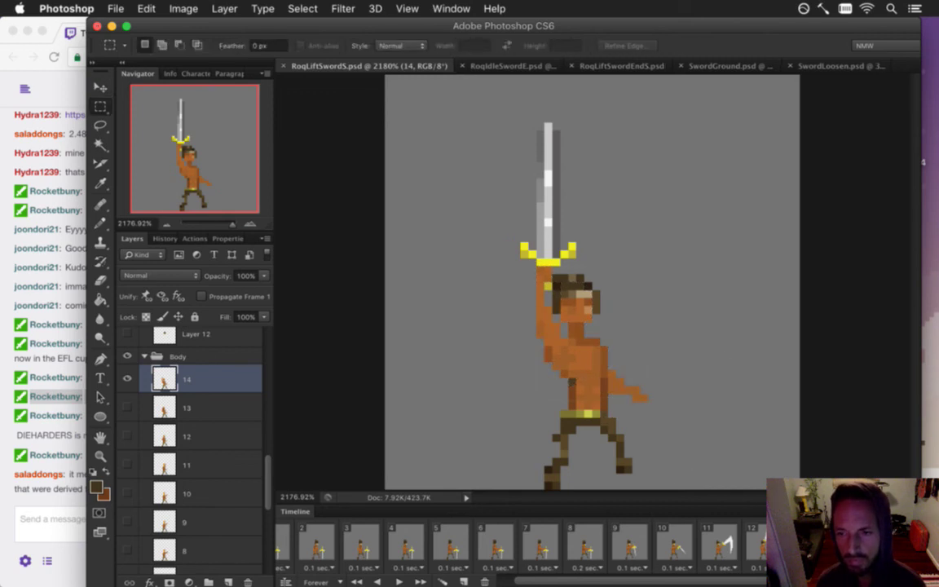
# - Step back and forth through the adjacent frames to check the adjusted poses
pyautogui.press('Left')
pyautogui.press('Left')
pyautogui.press('Right')
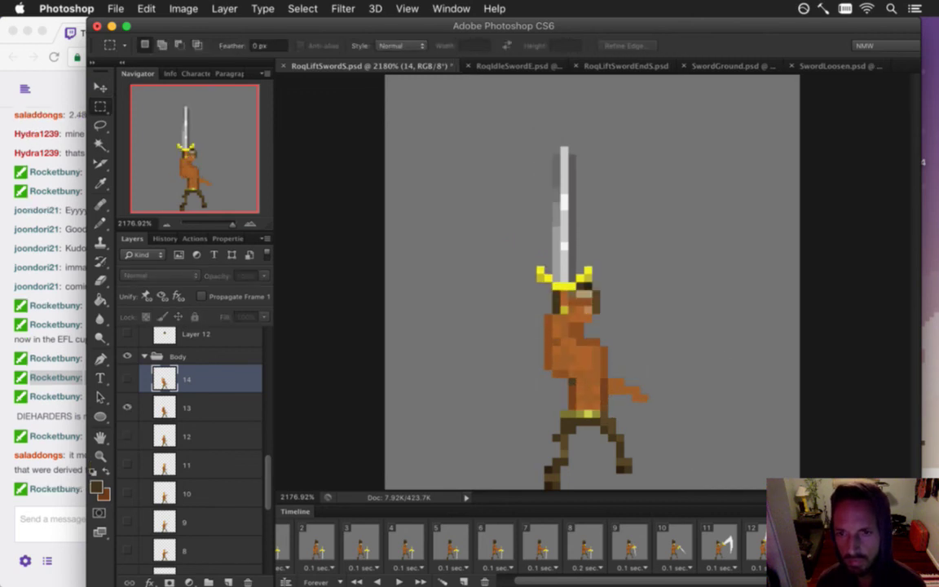
# - Move the trailing hand on body layer 13 one pixel left, save, and compare the pose with the raised-sword frame
pyautogui.press('space')
pyautogui.press('space')
pyautogui.press('space')
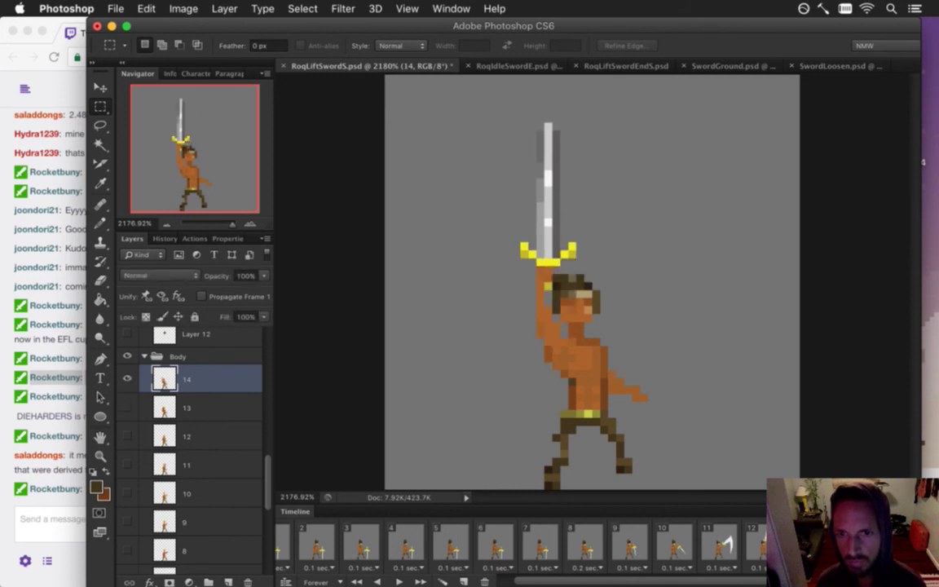
pyautogui.press('space')
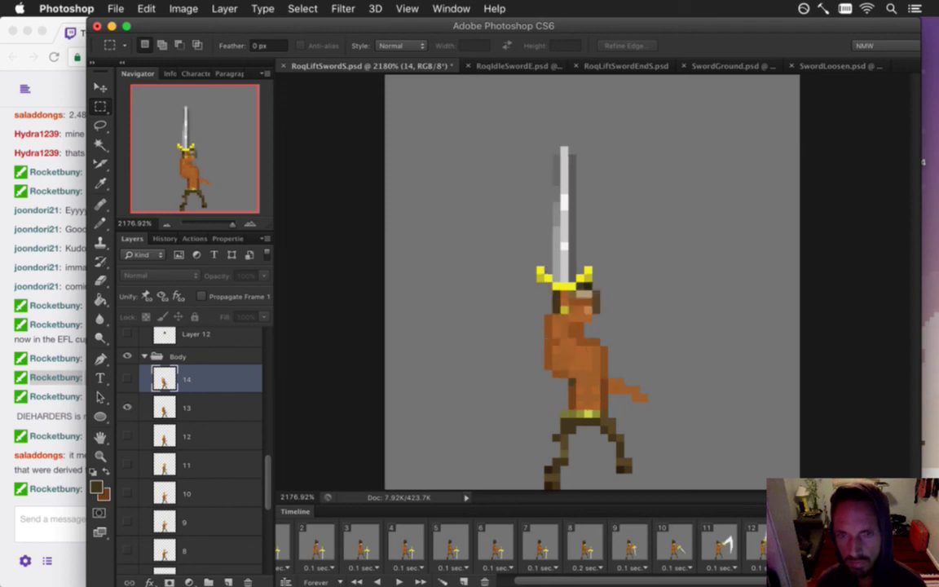
pyautogui.click(216, 405)
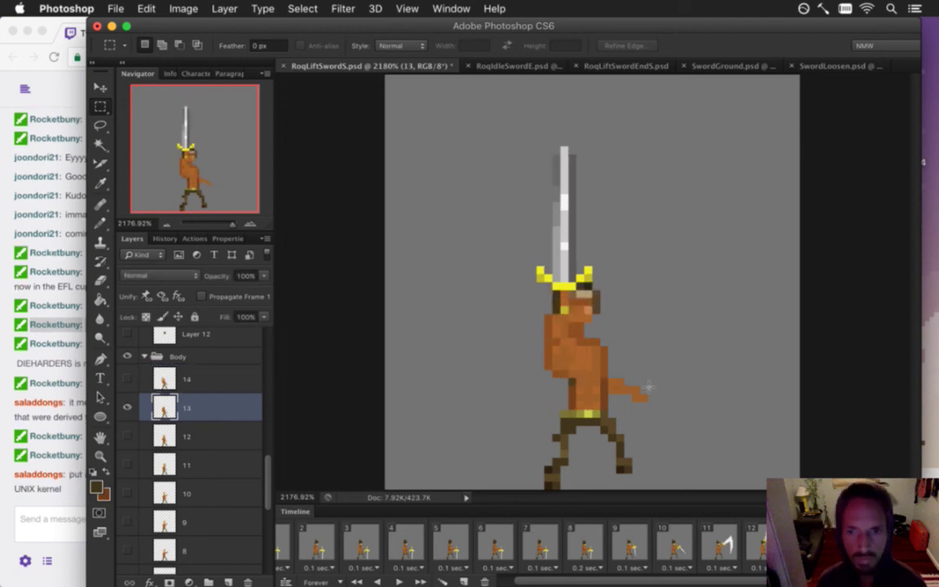
pyautogui.moveTo(609, 370); pyautogui.dragTo(674, 409)
pyautogui.press('super+d')
pyautogui.moveTo(609, 369); pyautogui.dragTo(655, 406)
pyautogui.press('v')
pyautogui.press('m')
pyautogui.press('super+d')
pyautogui.press('super+s')
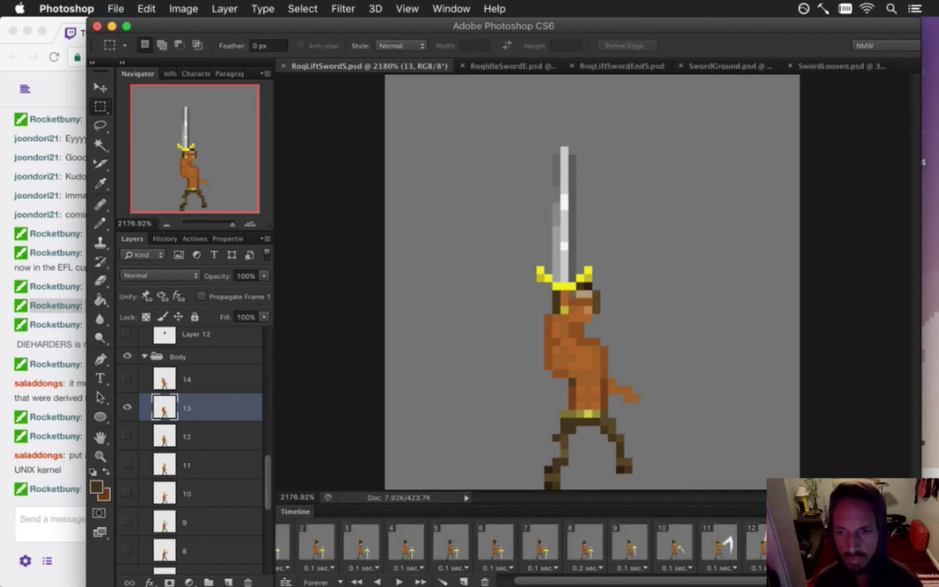
pyautogui.press('Right')
pyautogui.press('Left')
pyautogui.press('Right')
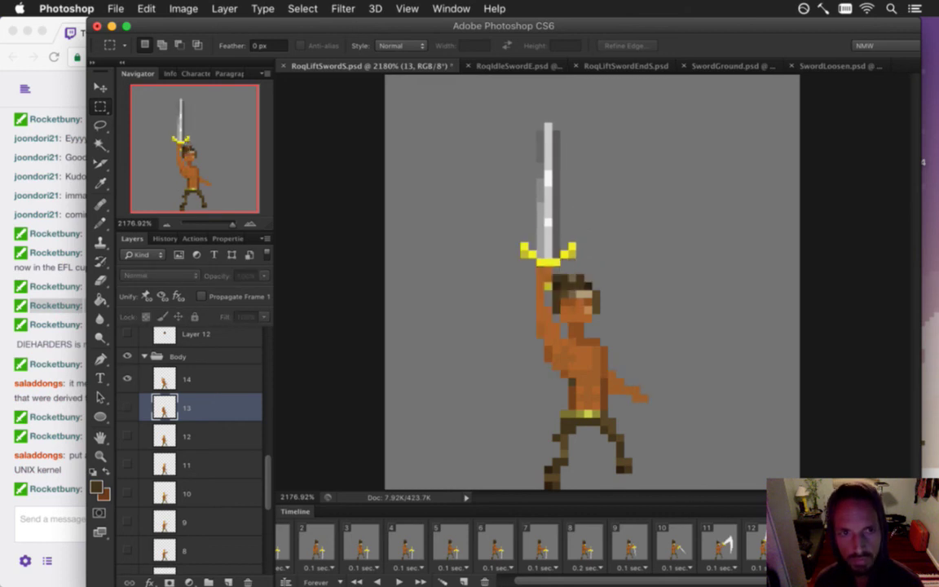
# - Switch to the Twitch chat in Chrome and read the messages about the UNIX kernel and CRLF
pyautogui.click(68, 413)
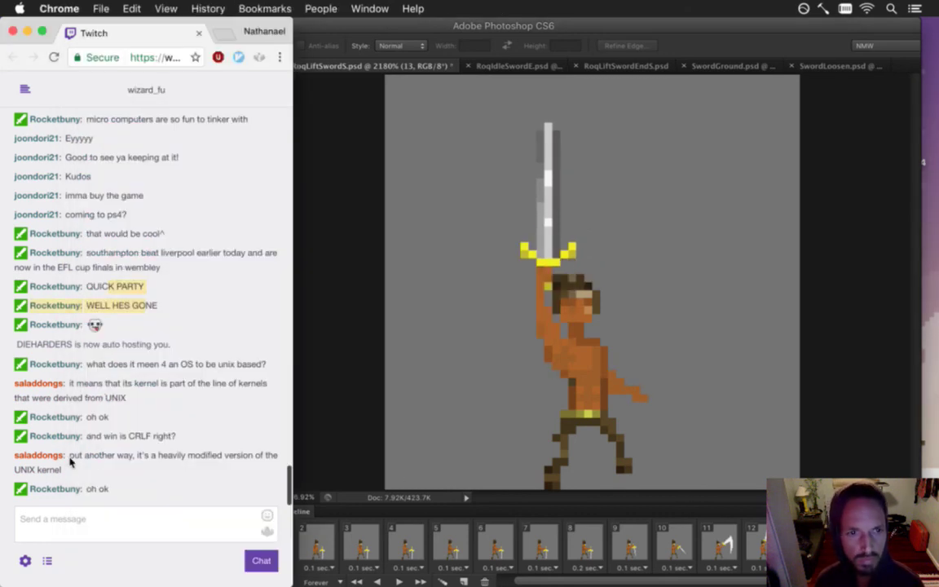
pyautogui.moveTo(105, 383); pyautogui.dragTo(135, 395)
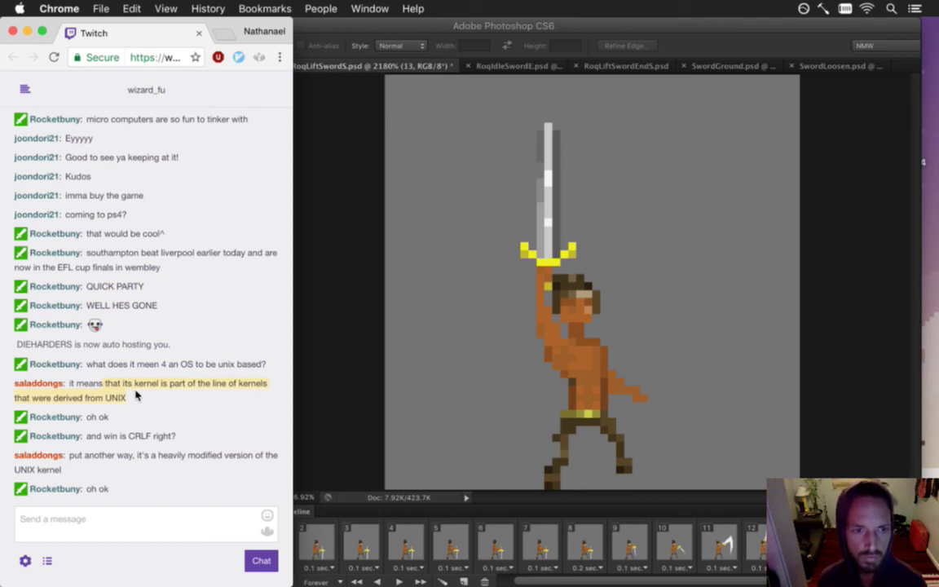
pyautogui.moveTo(105, 435); pyautogui.dragTo(151, 437)
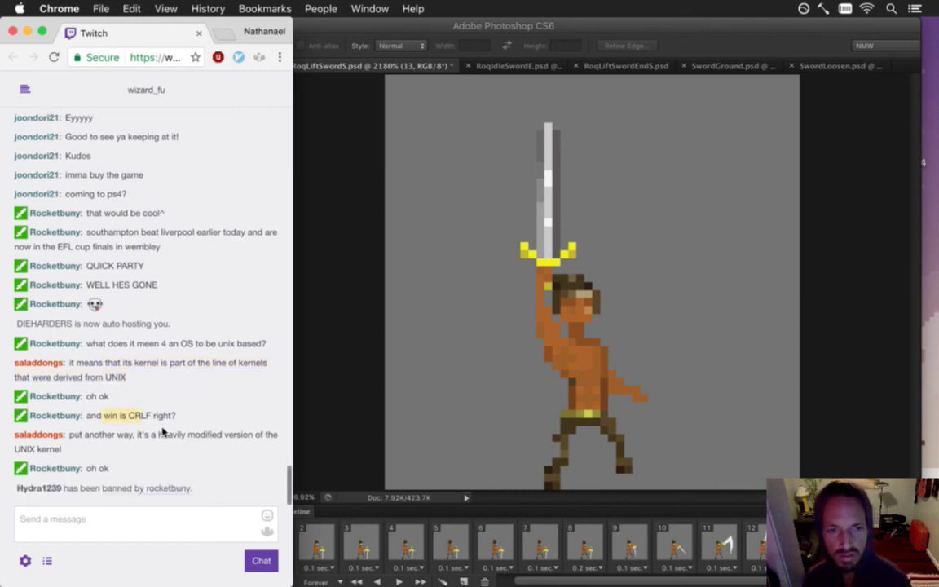
pyautogui.click(156, 416)
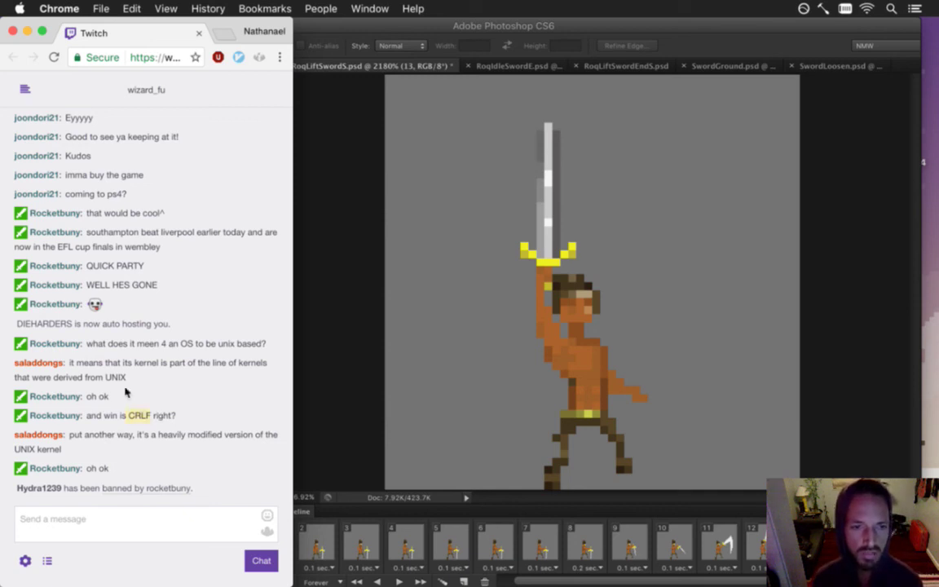
pyautogui.moveTo(107, 377); pyautogui.dragTo(142, 380)
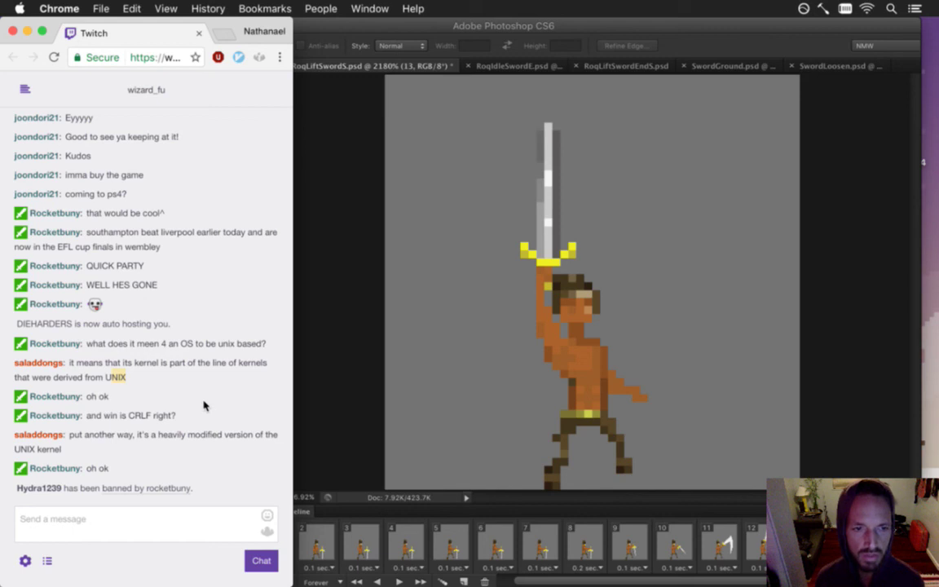
pyautogui.click(365, 399)
# - Compare the last two sword-lifting frames and change the display delay of the frame with the sword fully raised
pyautogui.press('Left')
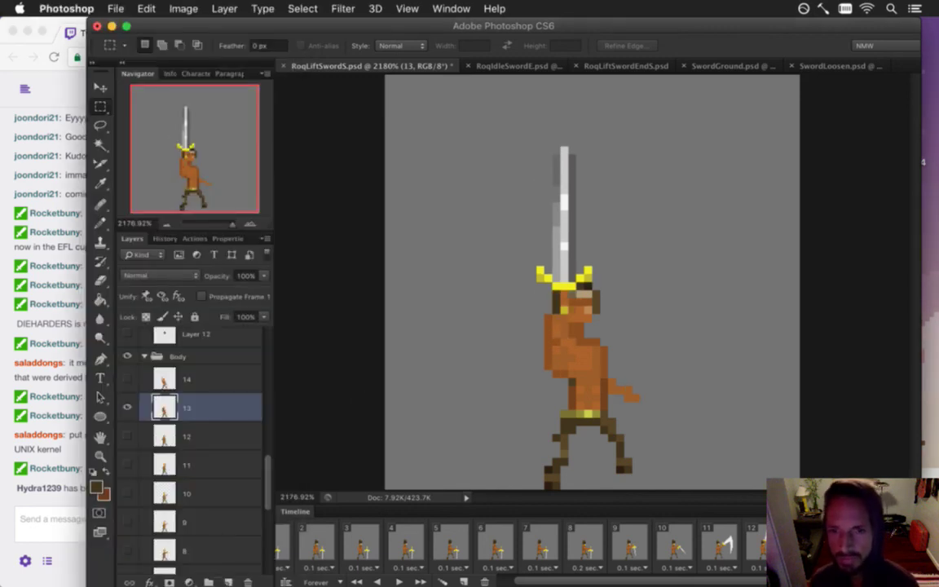
pyautogui.press('Right')
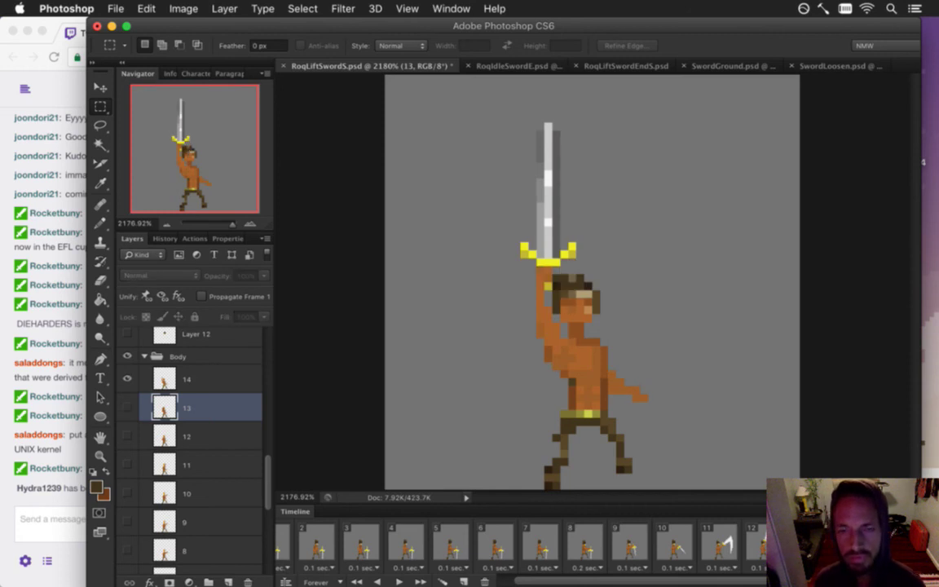
pyautogui.press('Left')
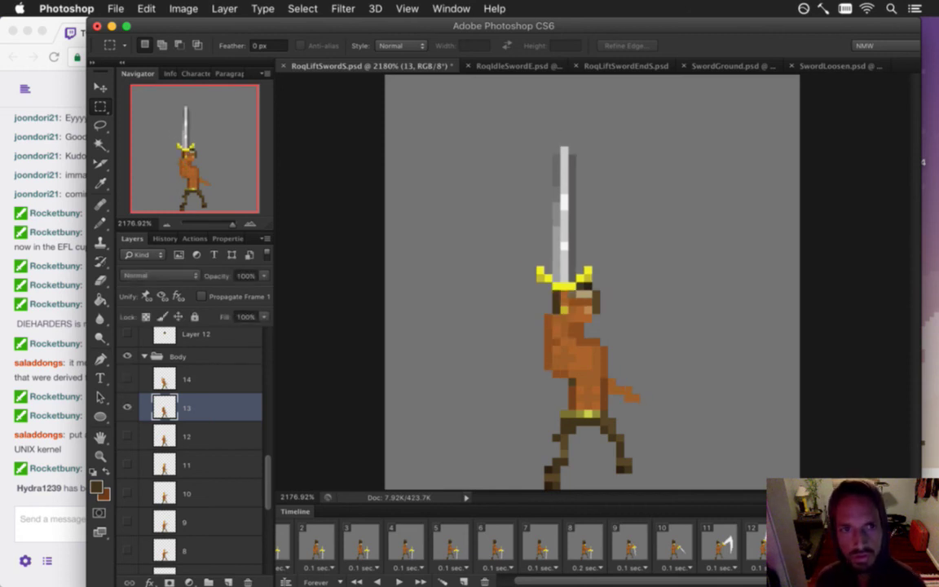
pyautogui.click(734, 541)
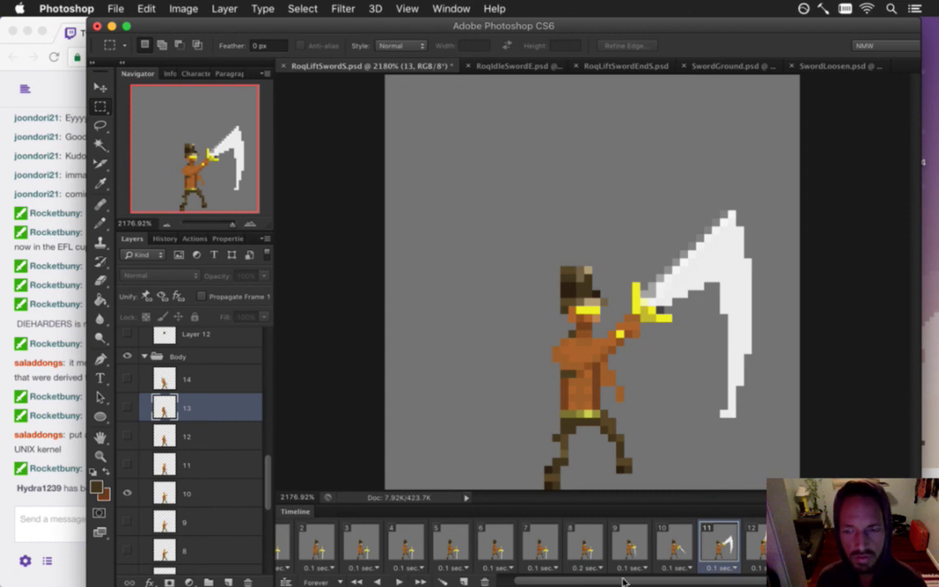
pyautogui.click(895, 568)
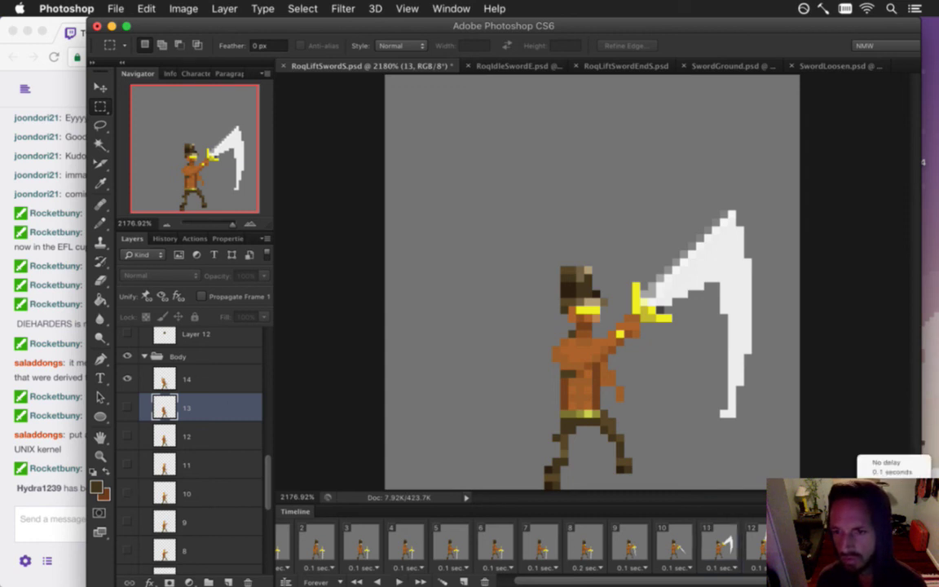
pyautogui.click(892, 491)
pyautogui.click(677, 544)
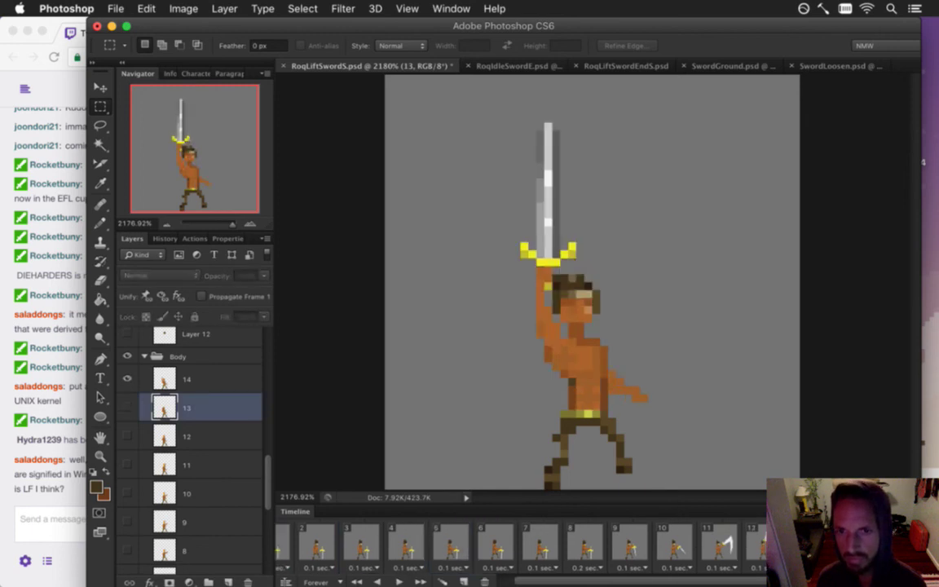
pyautogui.moveTo(520, 250); pyautogui.dragTo(640, 320)
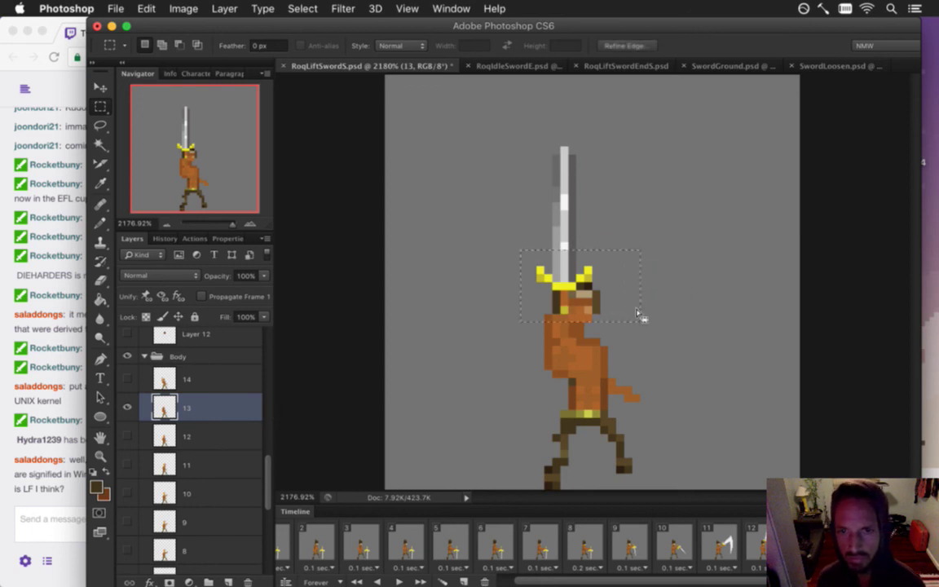
pyautogui.press('super+Down')
pyautogui.press('super+d')
pyautogui.press('super+z')
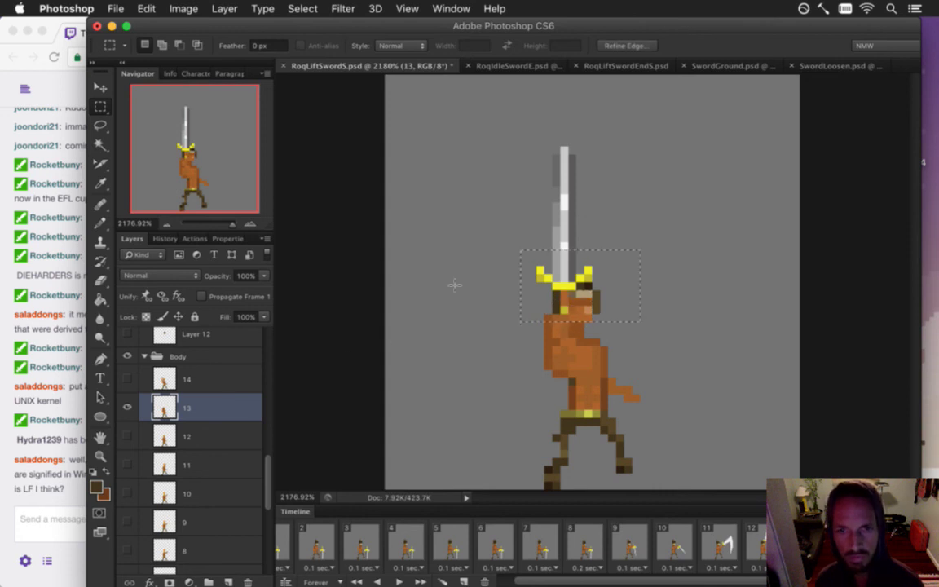
# - Move the head and shoulder area on body layer 13 and the hat on Layer 12 copy 7 down one pixel
pyautogui.moveTo(484, 195); pyautogui.dragTo(670, 319)
pyautogui.press('super+Down')
pyautogui.press('super+d')
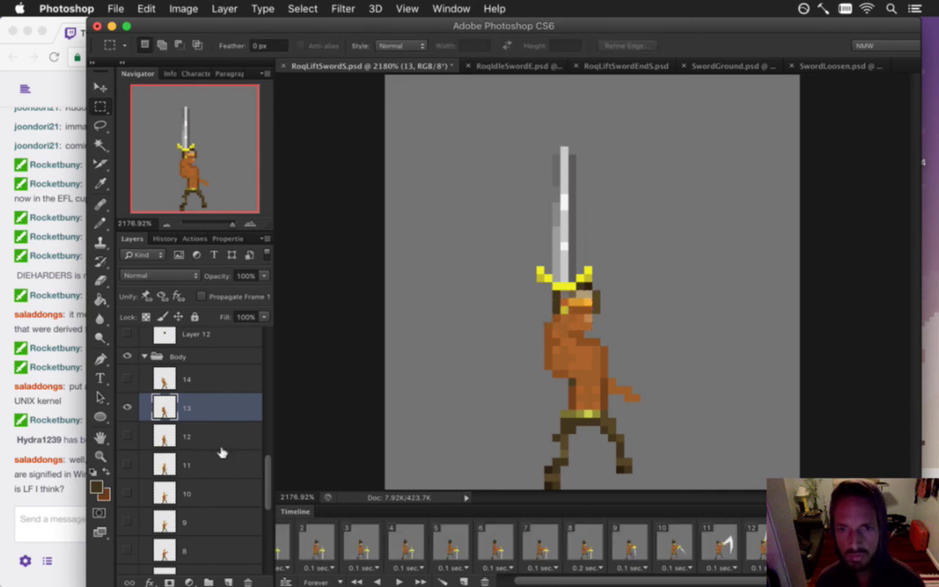
pyautogui.moveTo(263, 466); pyautogui.dragTo(261, 419)
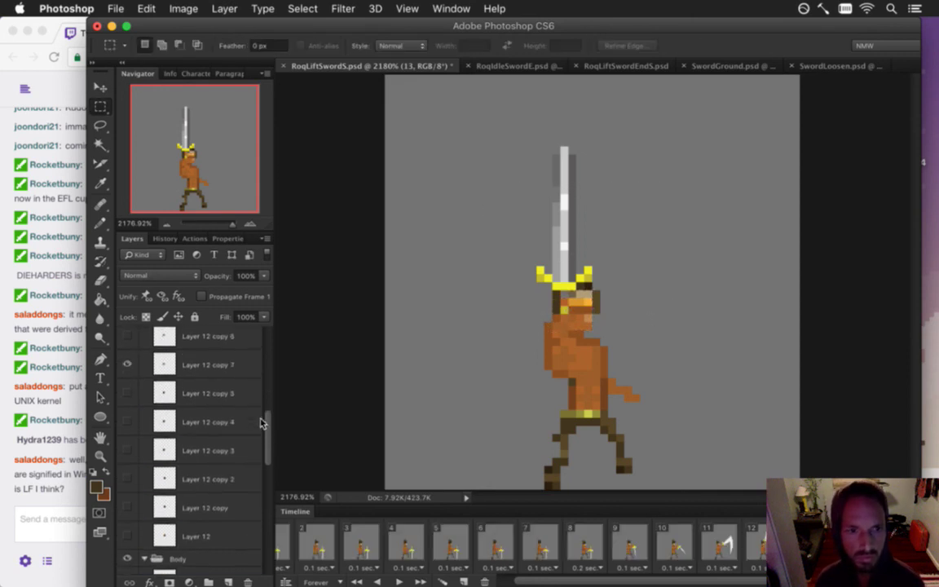
pyautogui.click(196, 356)
pyautogui.press('super+Down')
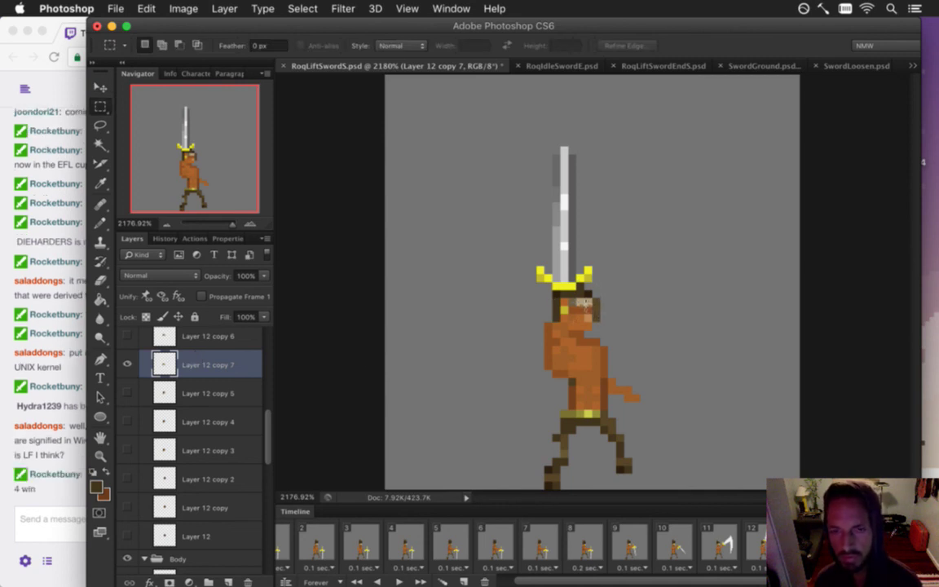
# - Sample the skin colour on body layer 13 and repaint the gripping hand just below the hilt with the Pencil
pyautogui.press('b')
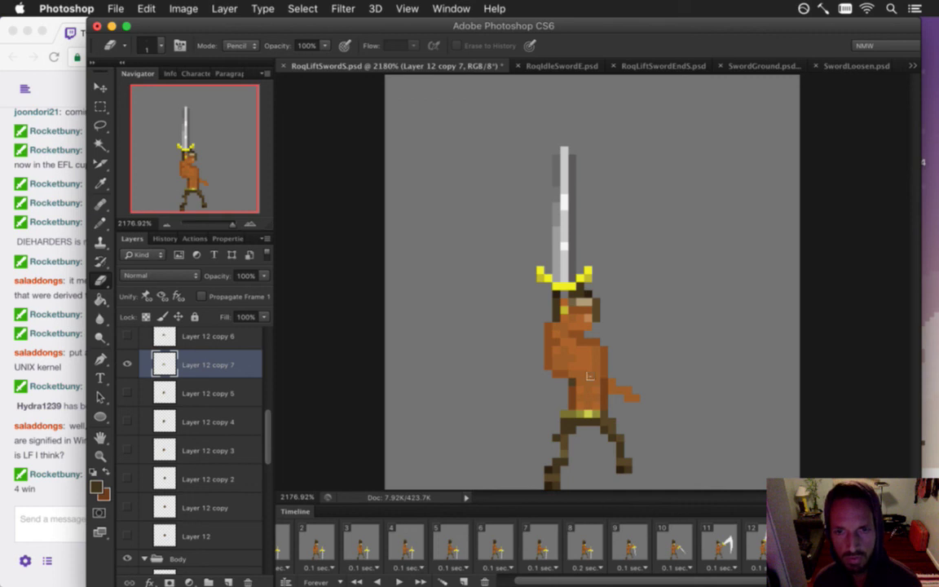
pyautogui.moveTo(268, 436); pyautogui.dragTo(271, 503)
pyautogui.click(208, 342)
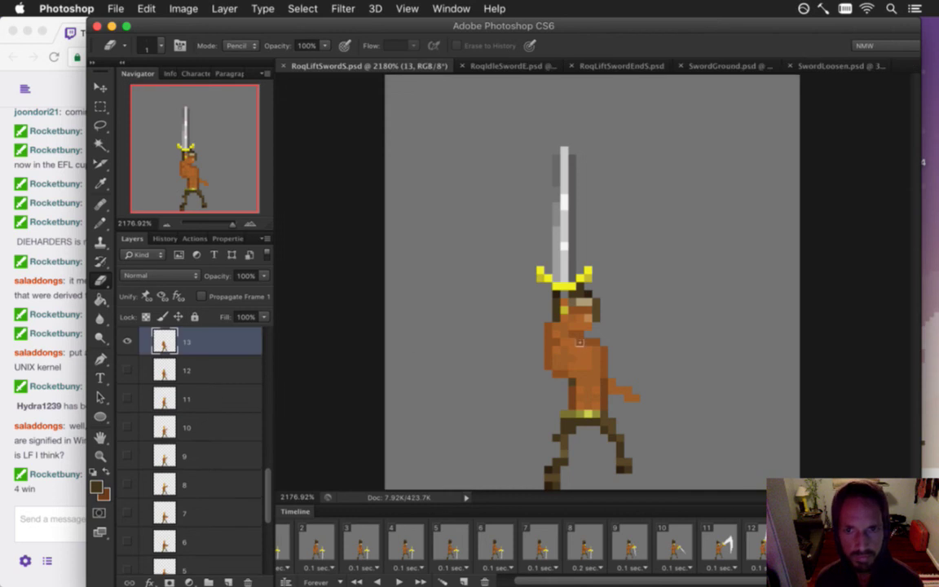
pyautogui.press('i')
pyautogui.click(583, 318)
pyautogui.press('b')
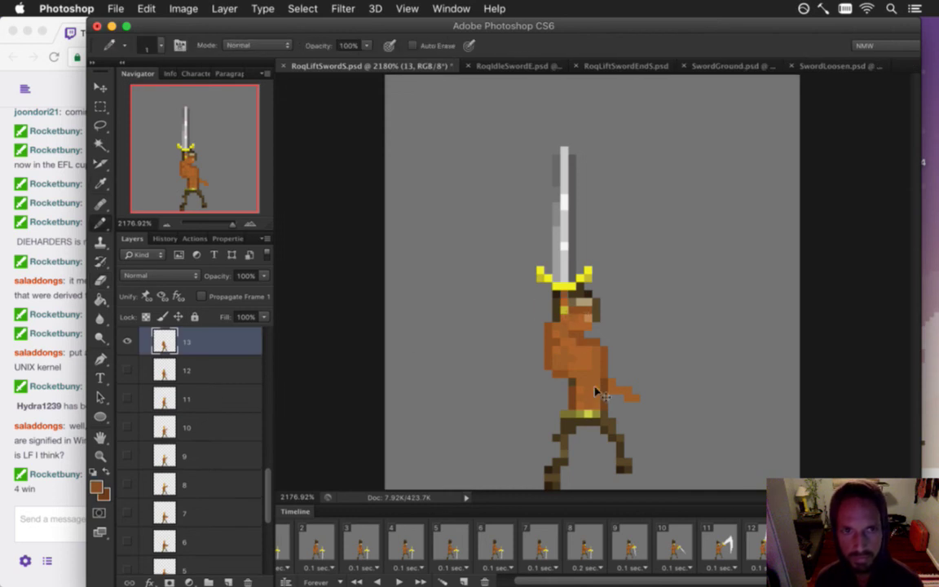
# - Step through the neighbouring frames to compare the lowered head pose with the raised-sword pose
pyautogui.click(801, 542)
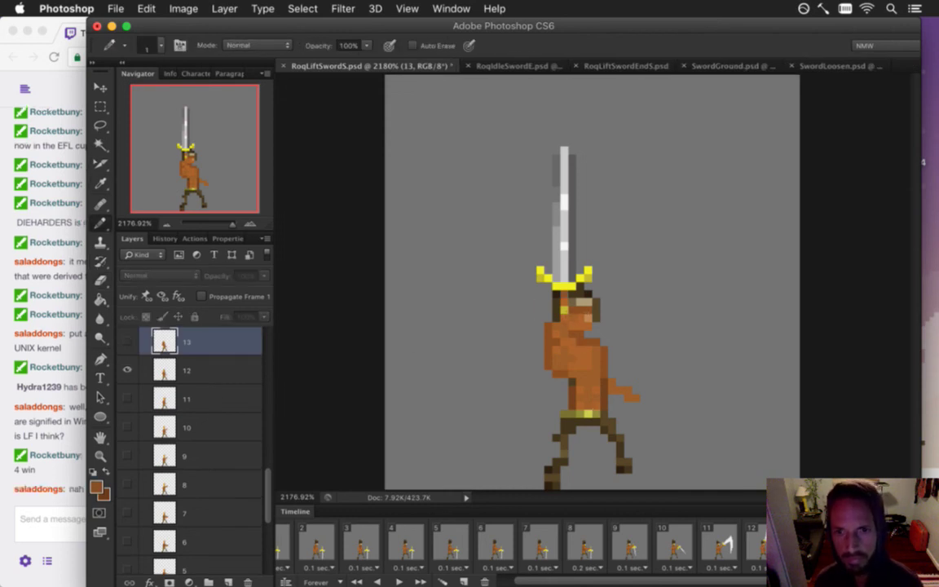
pyautogui.press('Right')
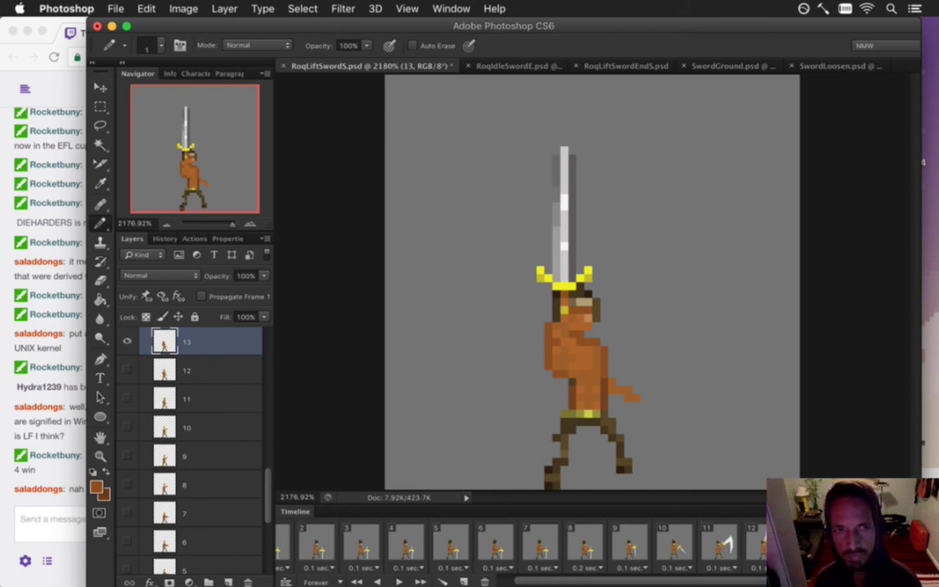
pyautogui.press('space')
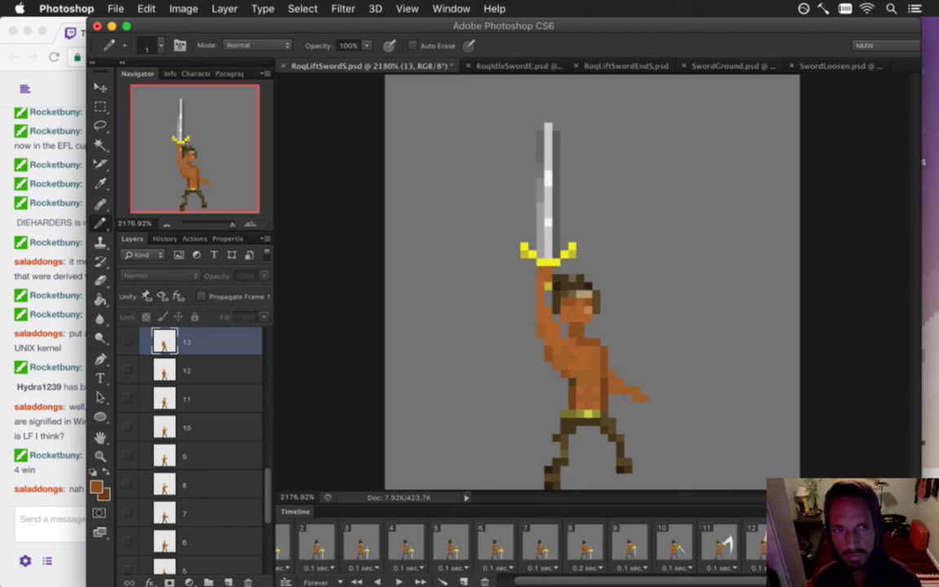
pyautogui.press('space')
pyautogui.press('space')
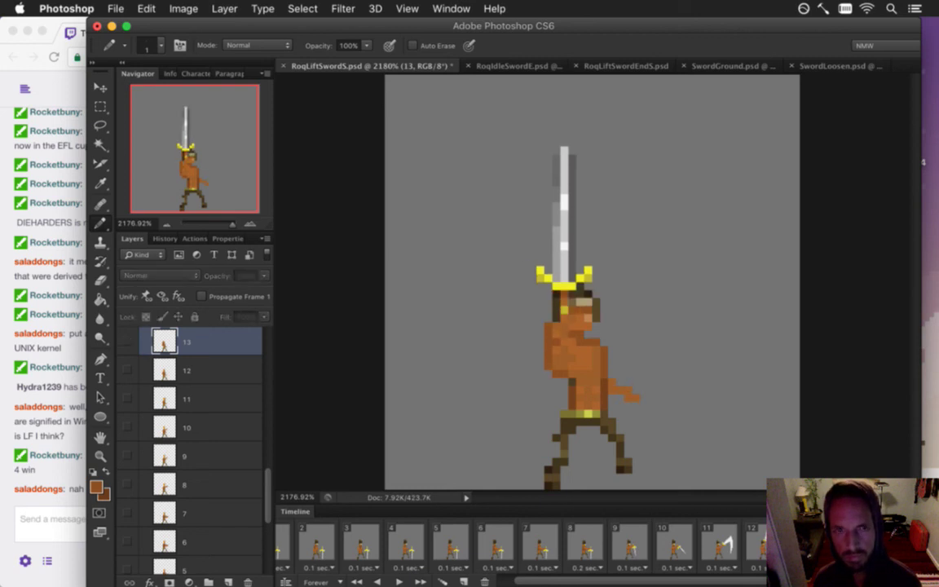
pyautogui.press('space')
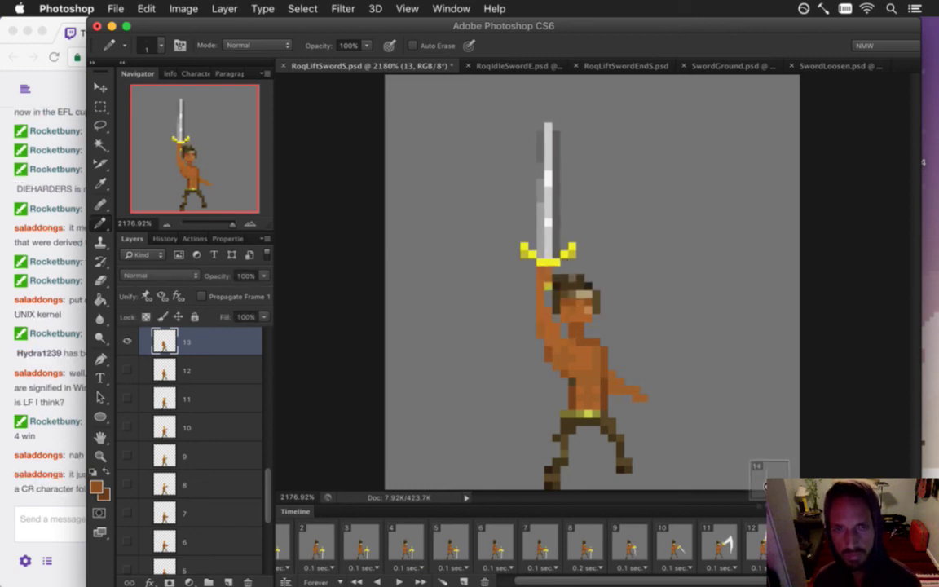
pyautogui.press('super+z')
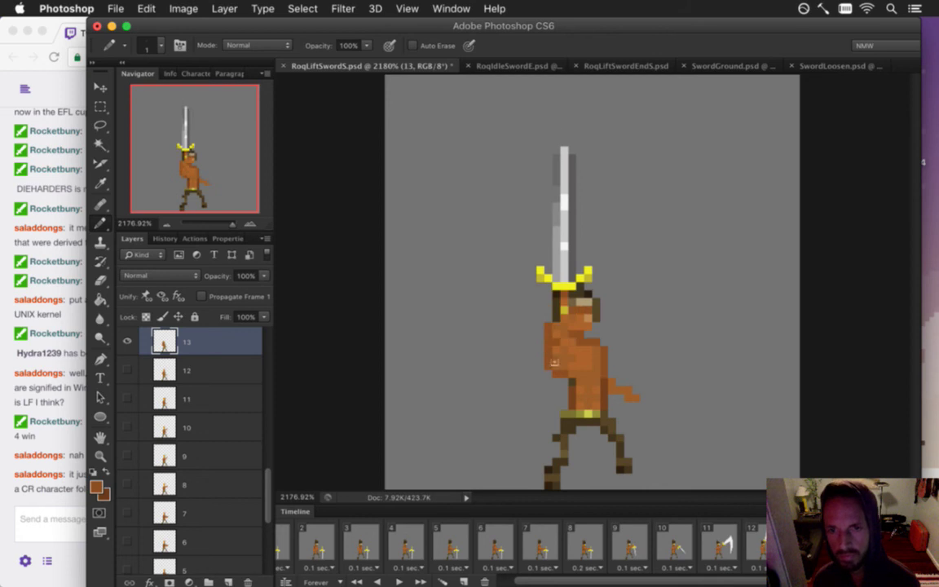
# - Touch up the hand below the hilt with another sampled skin shade, and clean up Layer 12 copy 7 with the Eraser
pyautogui.press('i')
pyautogui.press('b')
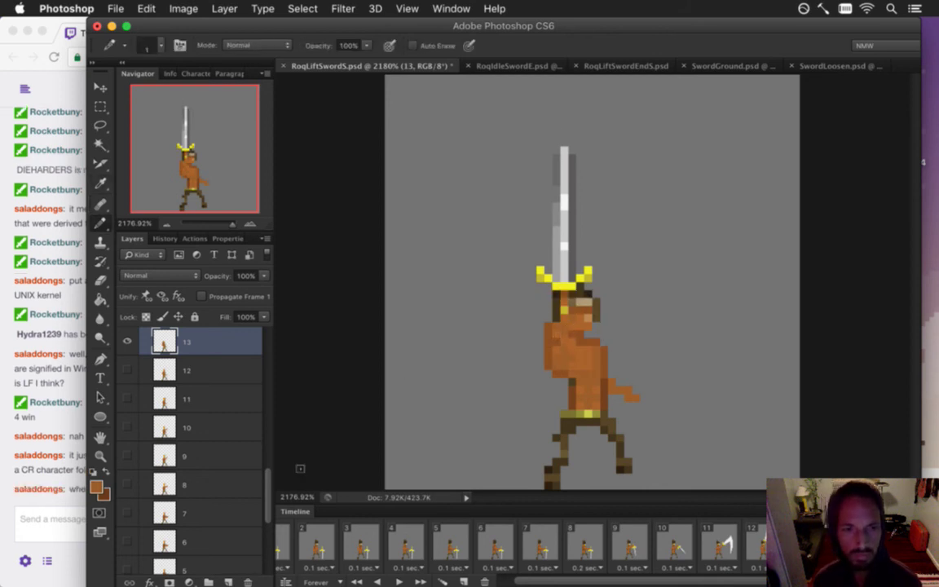
pyautogui.moveTo(269, 499); pyautogui.dragTo(265, 432)
pyautogui.click(229, 403)
pyautogui.press('e')
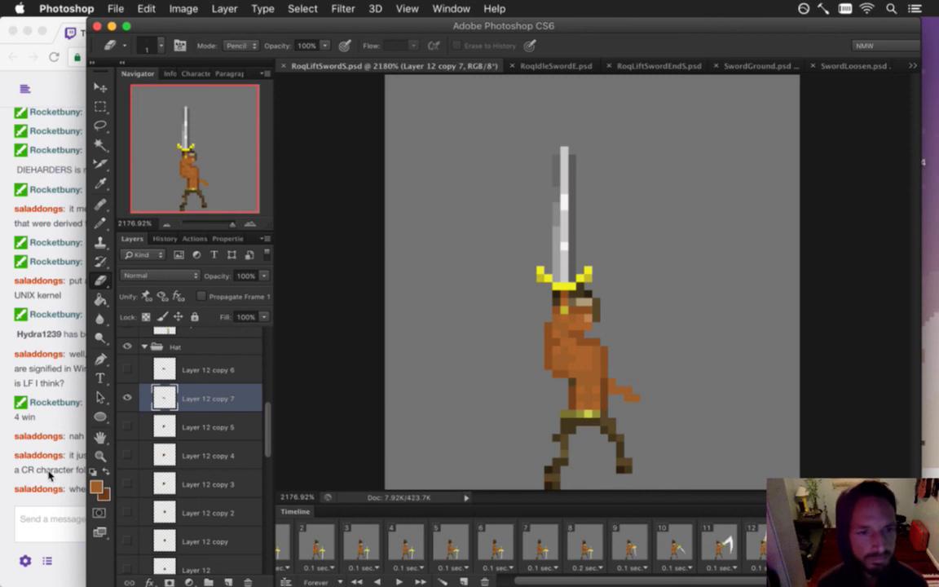
# - Read the Twitch chat messages explaining CRLF and LF newlines, and return to the Photoshop document
pyautogui.click(46, 427)
pyautogui.moveTo(100, 356); pyautogui.dragTo(130, 414)
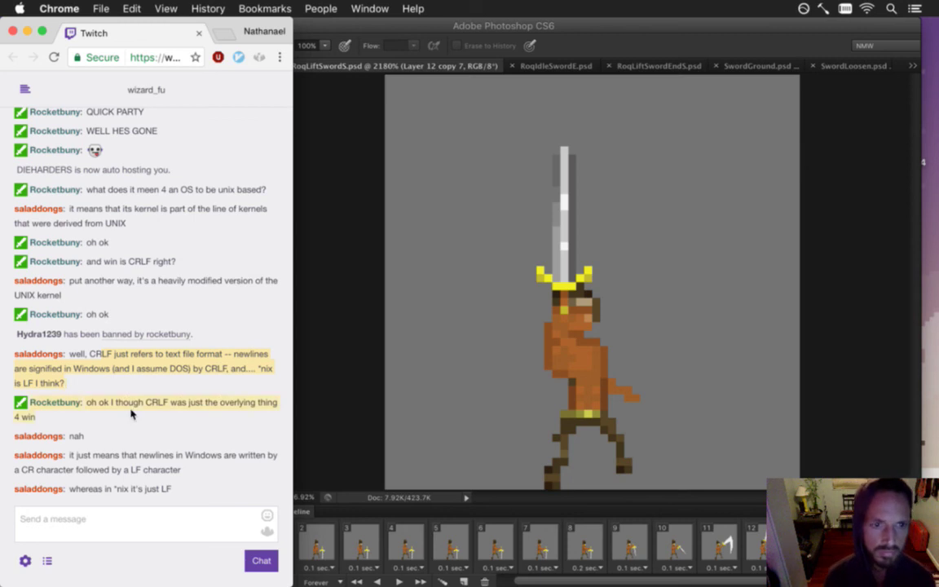
pyautogui.click(105, 413)
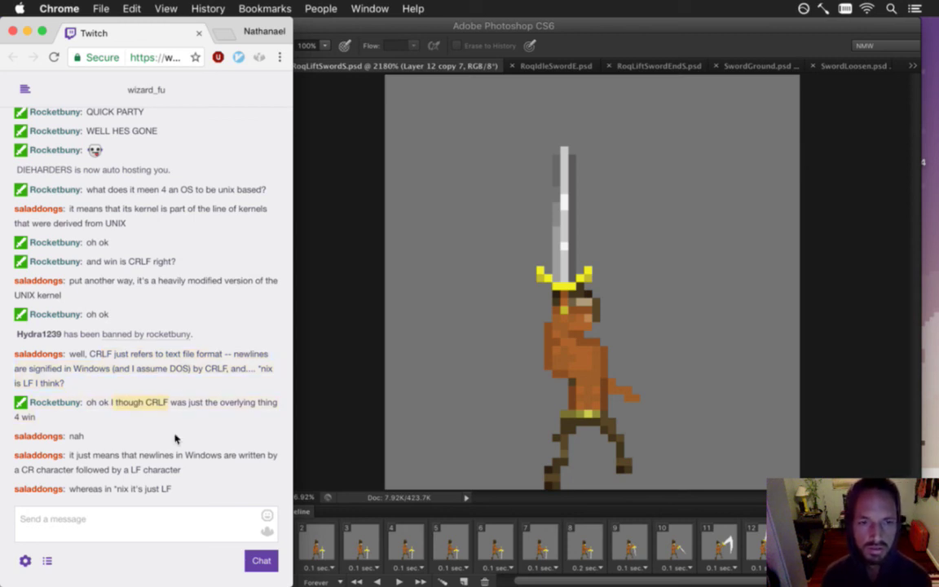
pyautogui.moveTo(104, 453); pyautogui.dragTo(197, 488)
pyautogui.click(318, 420)
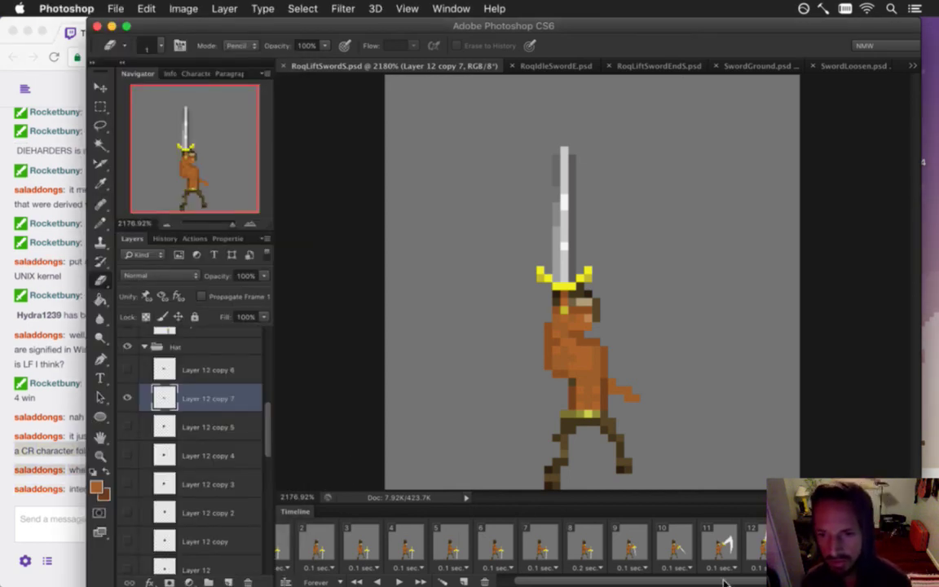
# - Play the lift-sword animation from frame 1 to check its motion
pyautogui.moveTo(763, 579); pyautogui.dragTo(511, 570)
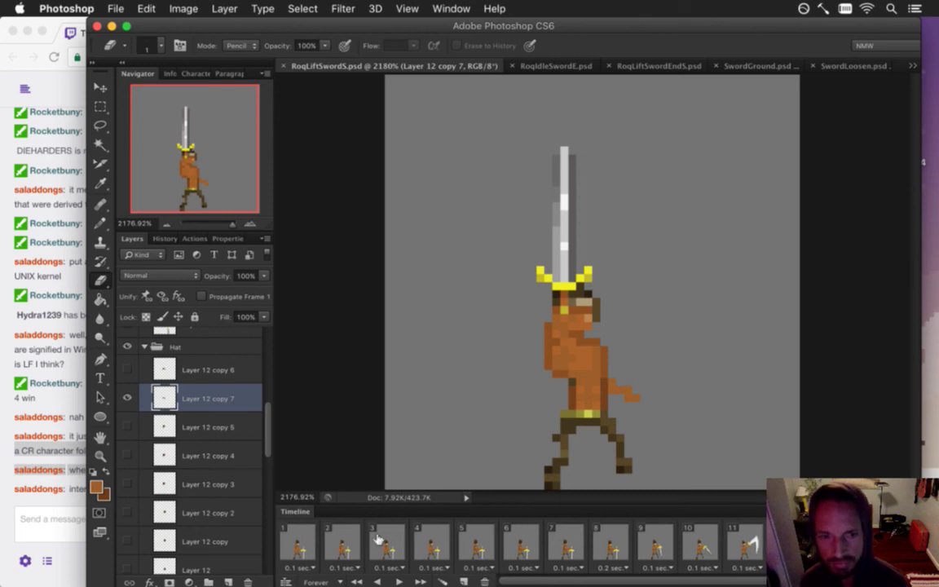
pyautogui.click(302, 538)
pyautogui.press('space')
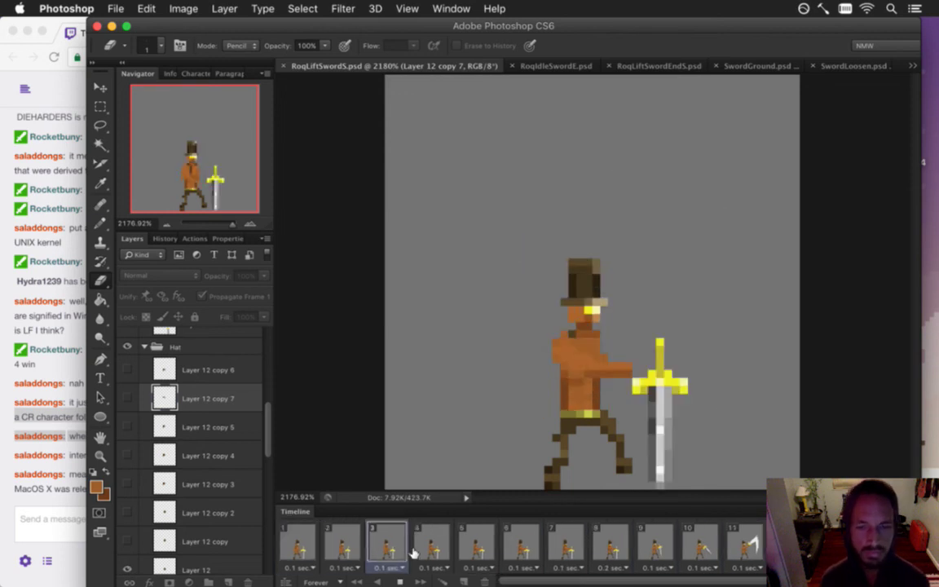
# - Stop the playback on frame 8 and make body layer 7 active
pyautogui.press('space')
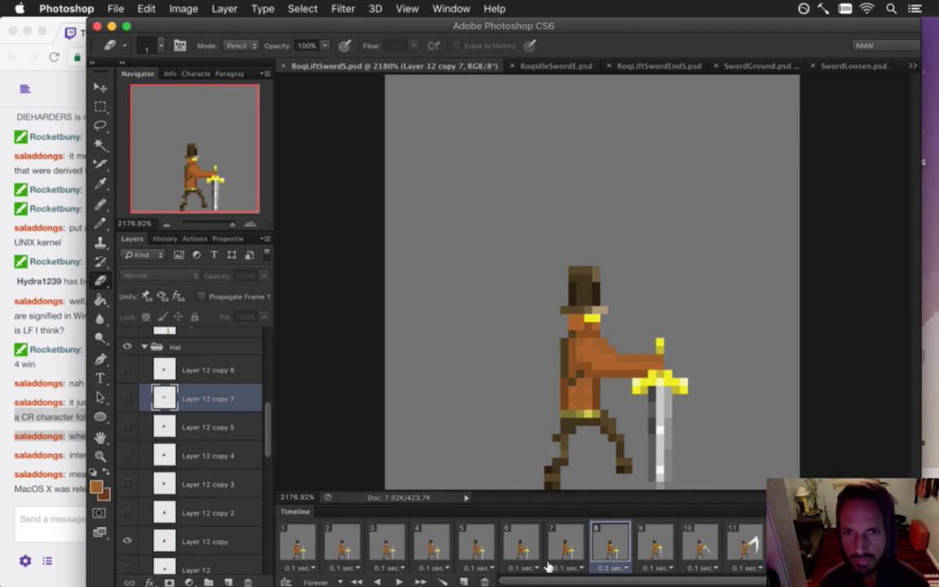
pyautogui.moveTo(271, 430); pyautogui.dragTo(271, 501)
pyautogui.click(215, 493)
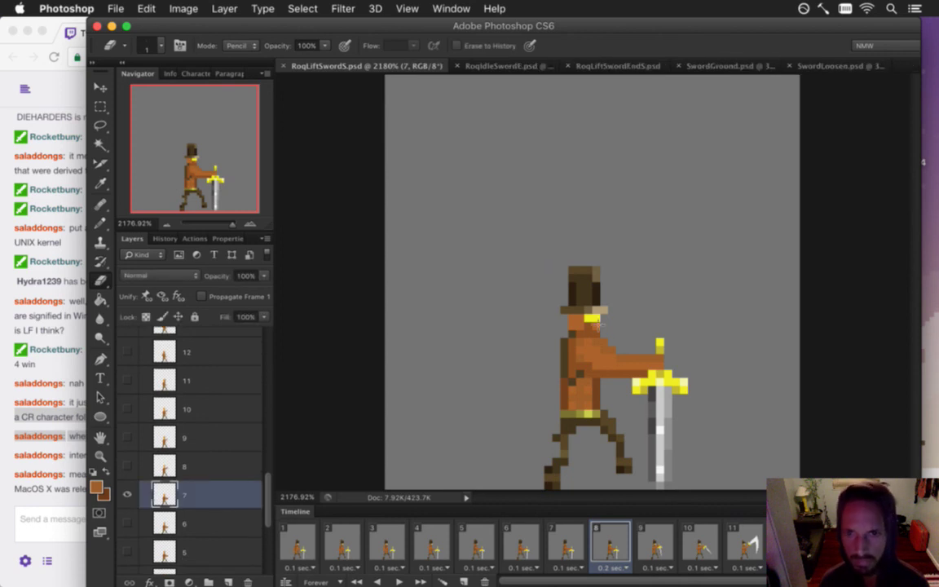
# - Try to shift only the head, chest and upper arm on layer 7 down one pixel, and undo it
pyautogui.press('m')
pyautogui.moveTo(513, 242); pyautogui.dragTo(597, 401)
pyautogui.press('v')
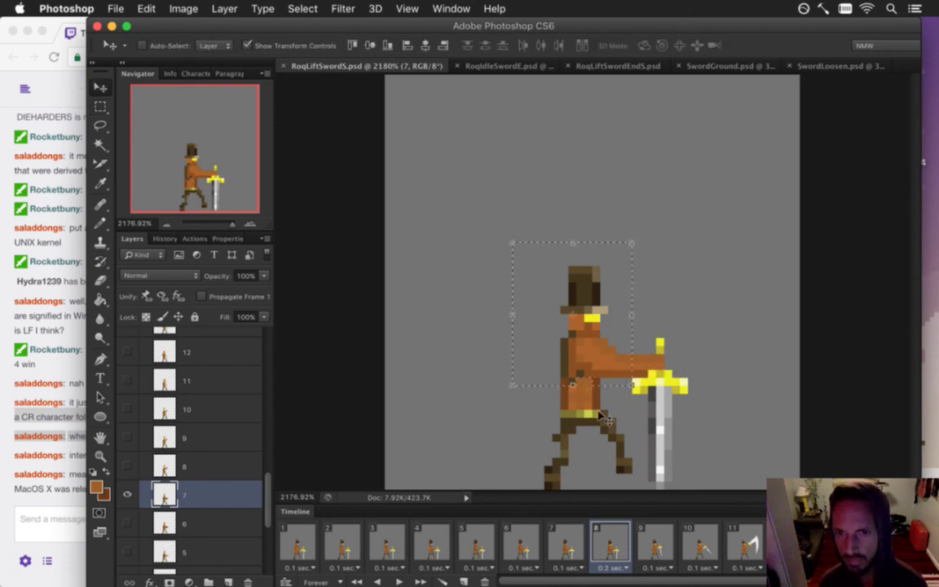
pyautogui.press('Down')
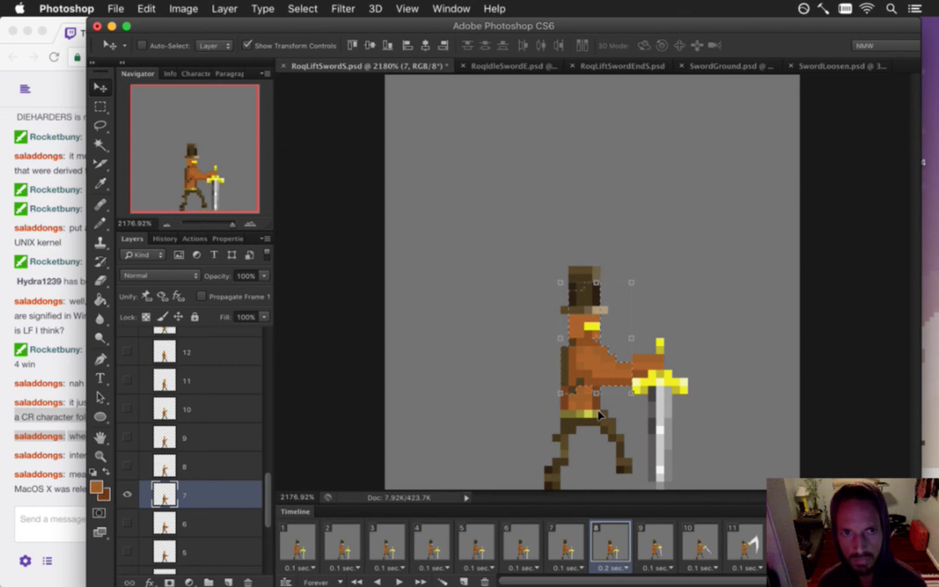
pyautogui.press('cmd+z')
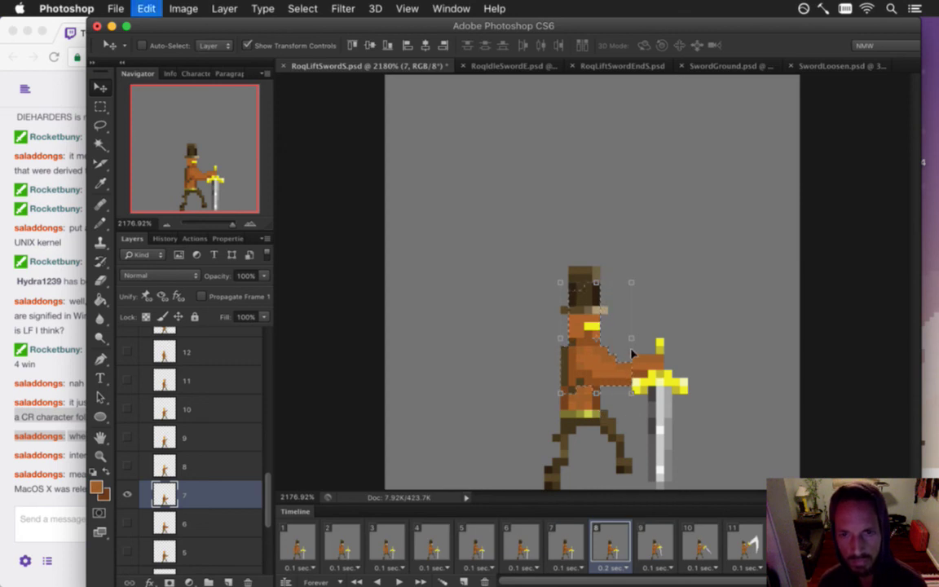
# - Move the body from head to belt on layer 7 down one pixel, and lower the hat on Layer 12 copy to match
pyautogui.press('m')
pyautogui.click(508, 271)
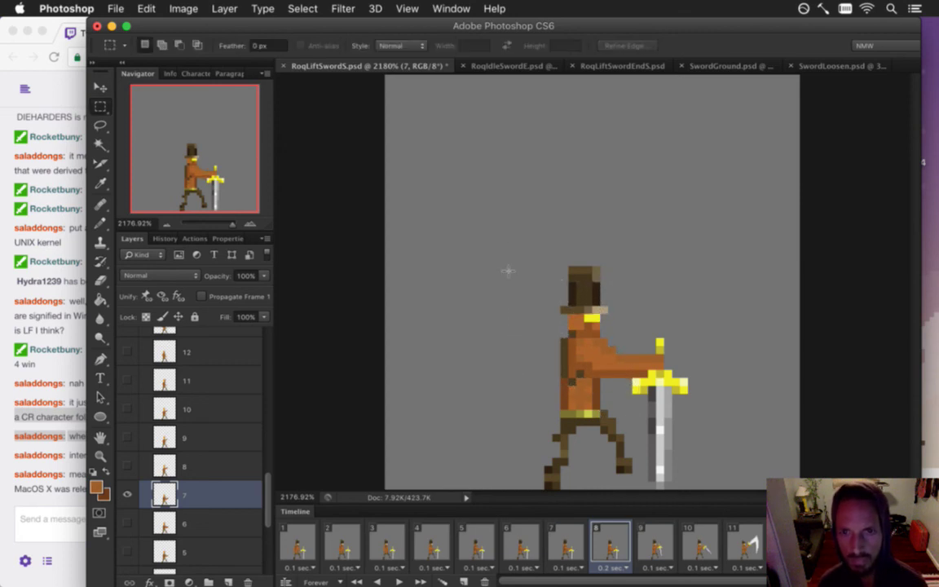
pyautogui.moveTo(496, 229); pyautogui.dragTo(632, 426)
pyautogui.press('v')
pyautogui.press('Down')
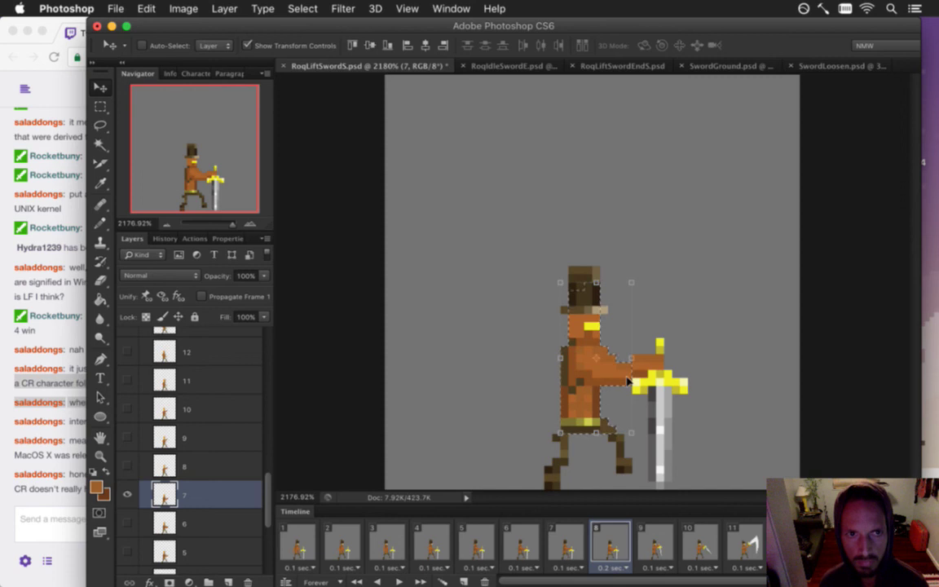
pyautogui.press('m')
pyautogui.hotkey('ctrl', 'd')
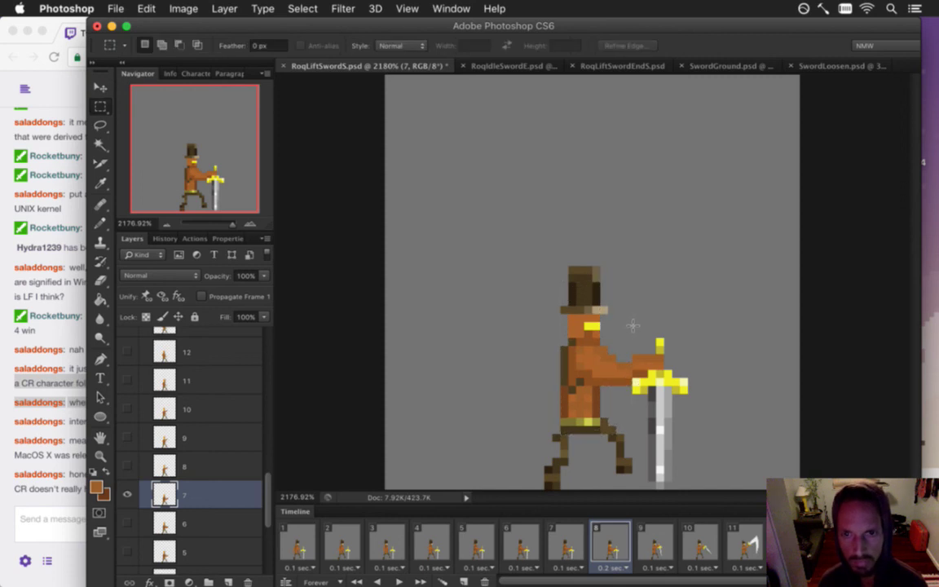
pyautogui.moveTo(267, 490); pyautogui.dragTo(263, 434)
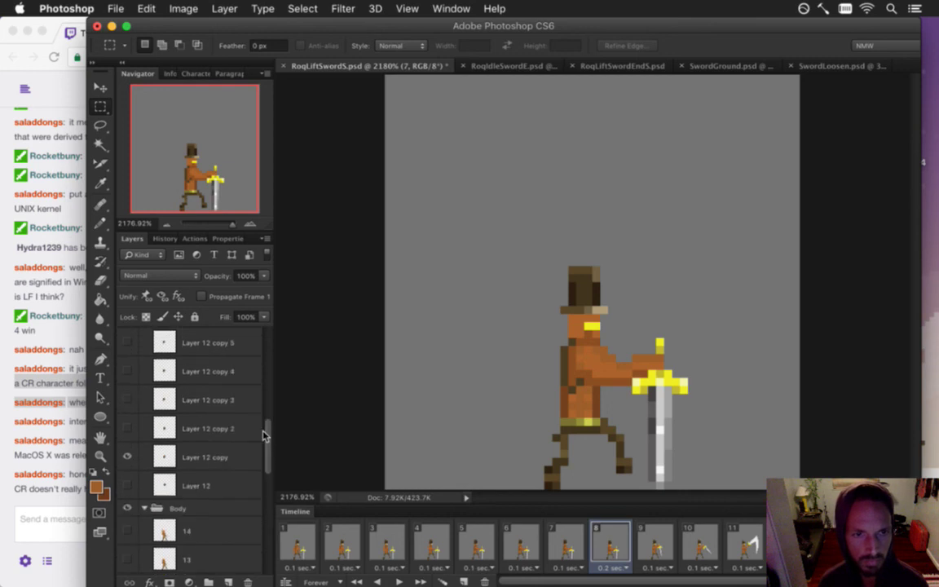
pyautogui.click(212, 458)
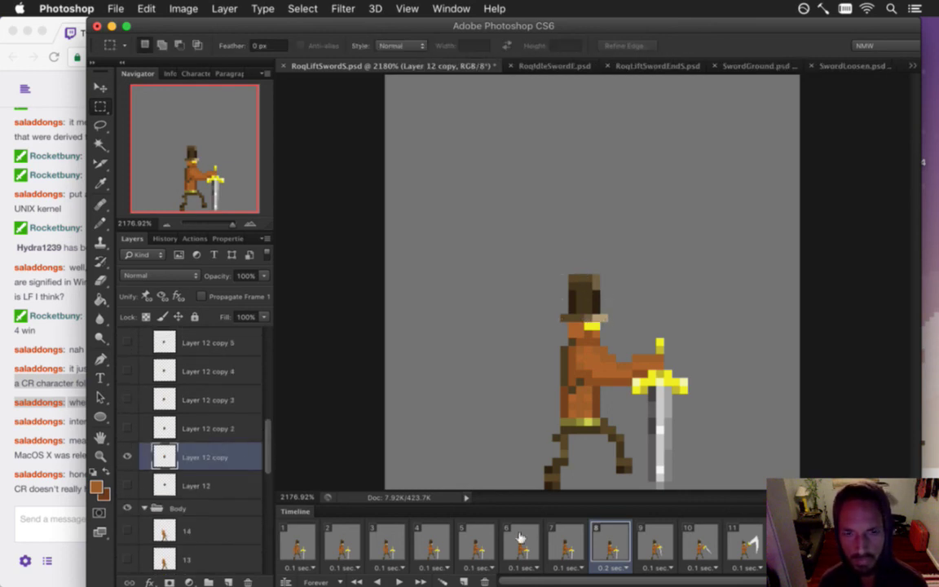
# - Replay the animation from frame 1 to review the lowered body and hat pose
pyautogui.click(303, 541)
pyautogui.click(400, 580)
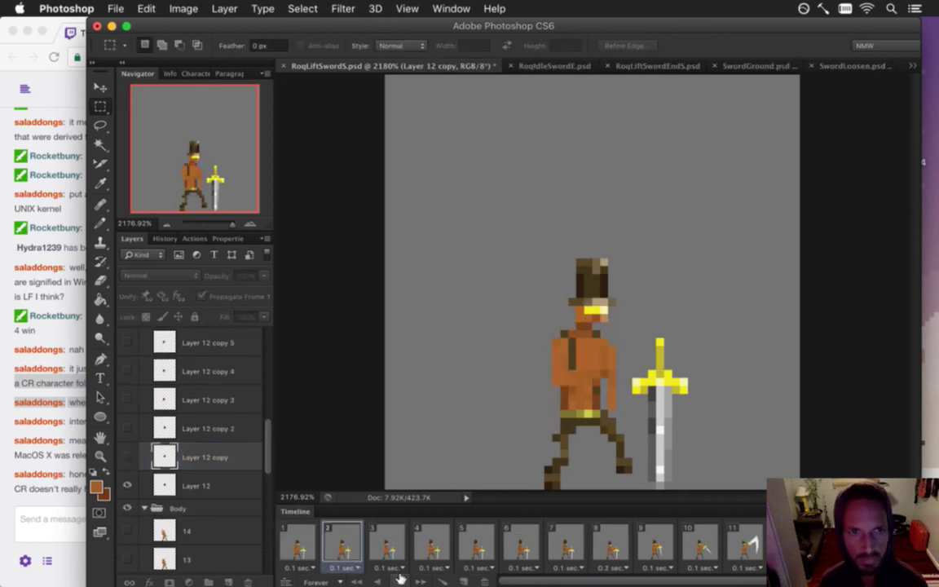
pyautogui.click(400, 580)
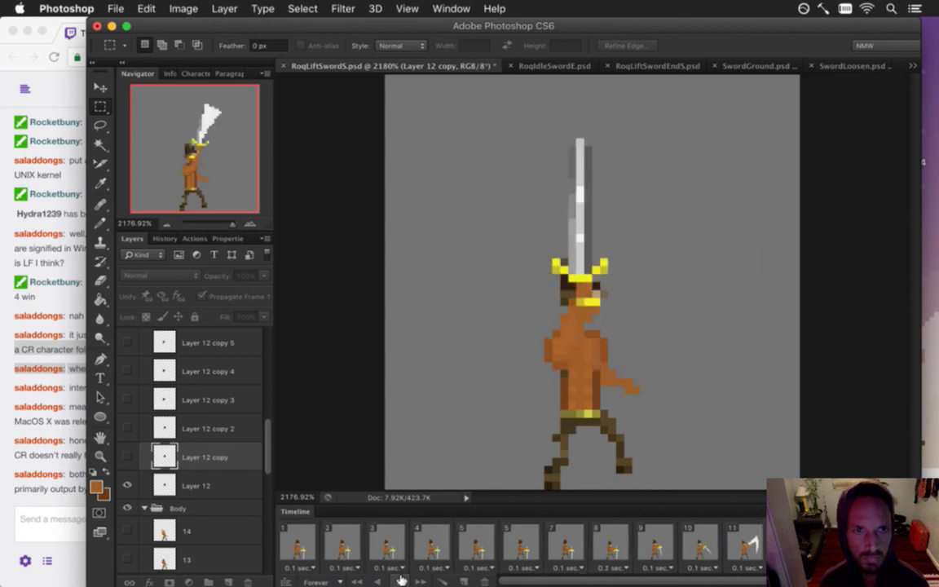
pyautogui.click(402, 580)
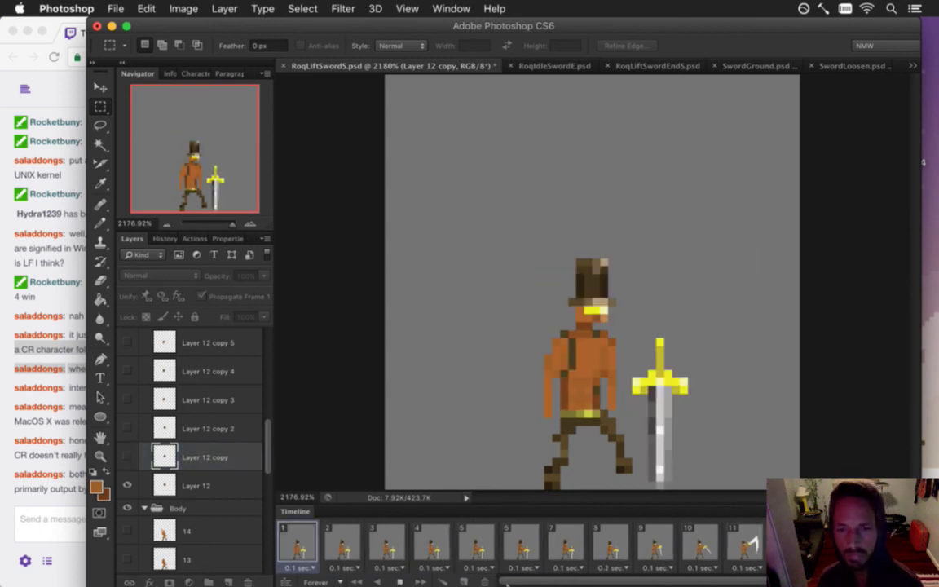
# - Check frames 3 to 5 of the animation and save RoqLiftSwordS.psd
pyautogui.click(389, 548)
pyautogui.click(432, 547)
pyautogui.click(476, 548)
pyautogui.press('super+s')
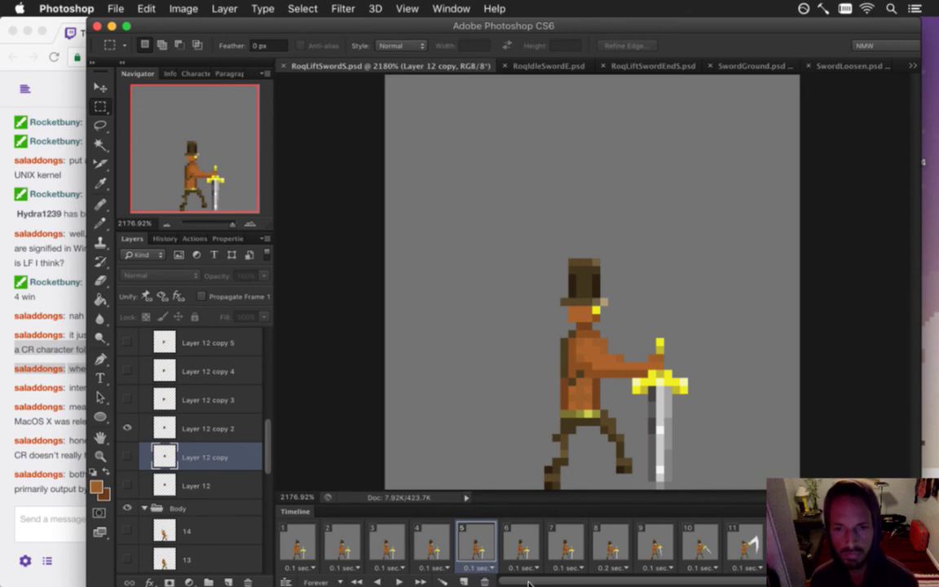
# - Select all animation frames starting from frame 1, hide the Color Fill 1 copy 4 background in them, and save the document
pyautogui.click(300, 544)
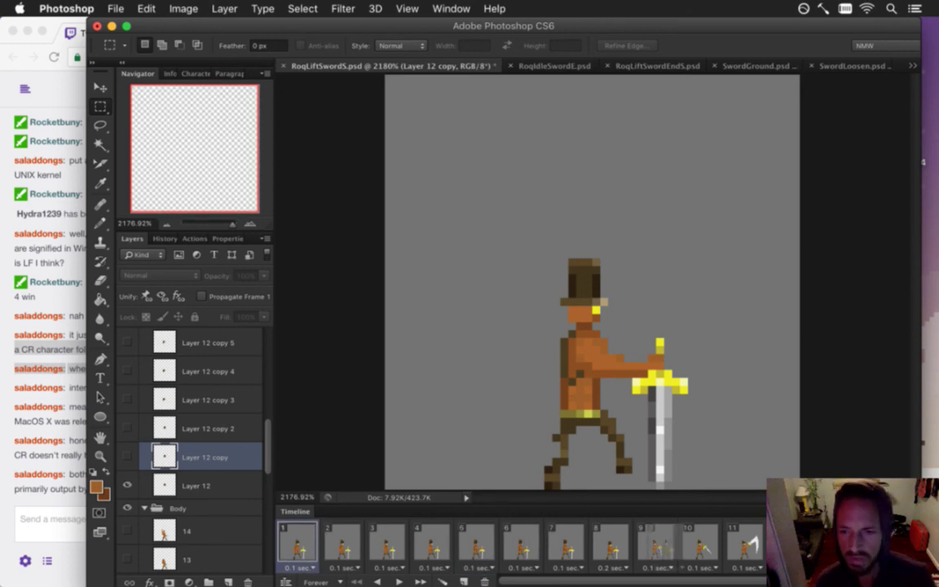
pyautogui.click(342, 544)
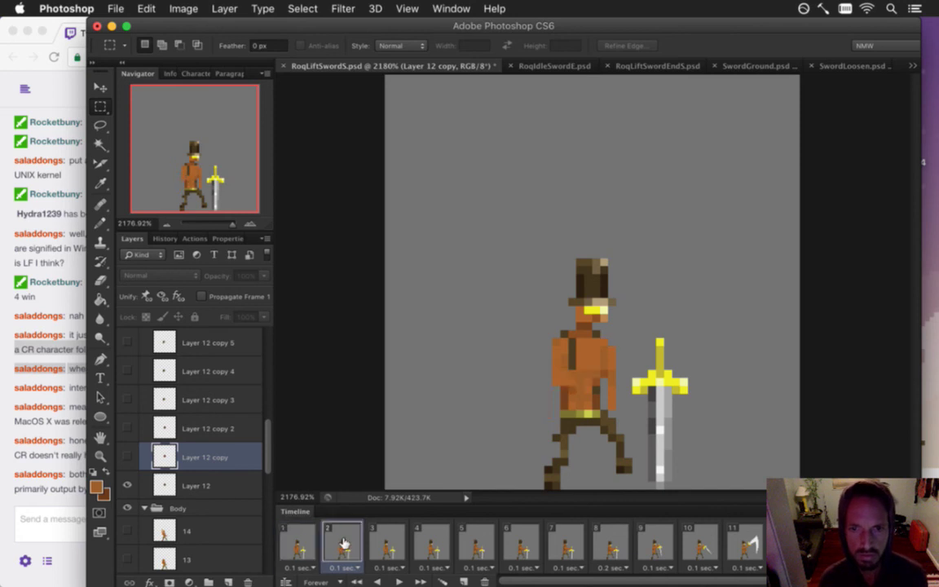
pyautogui.click(313, 540)
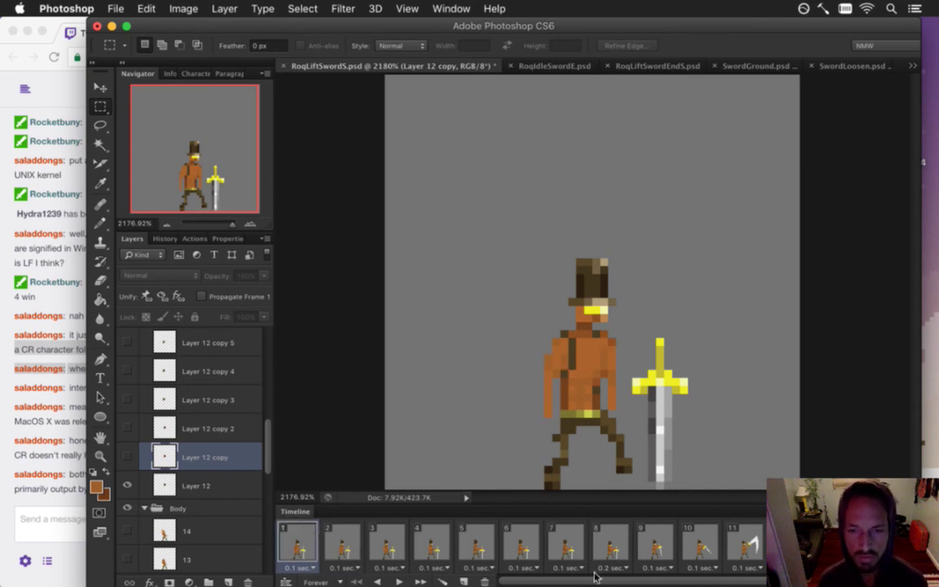
pyautogui.hscroll(2, 538, 522)
pyautogui.keyDown('shift'); pyautogui.click(754, 545); pyautogui.keyUp('shift')
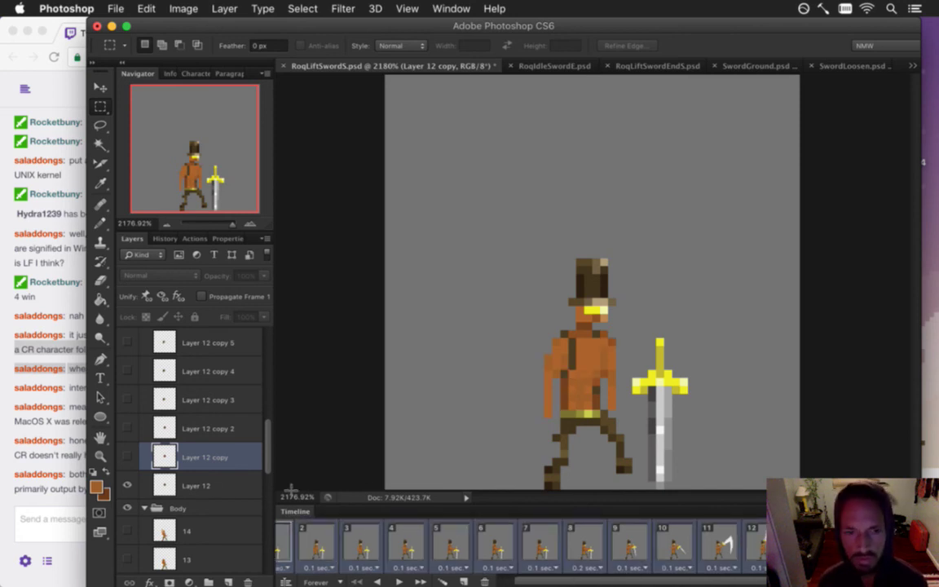
pyautogui.scroll(-10, 242, 412)
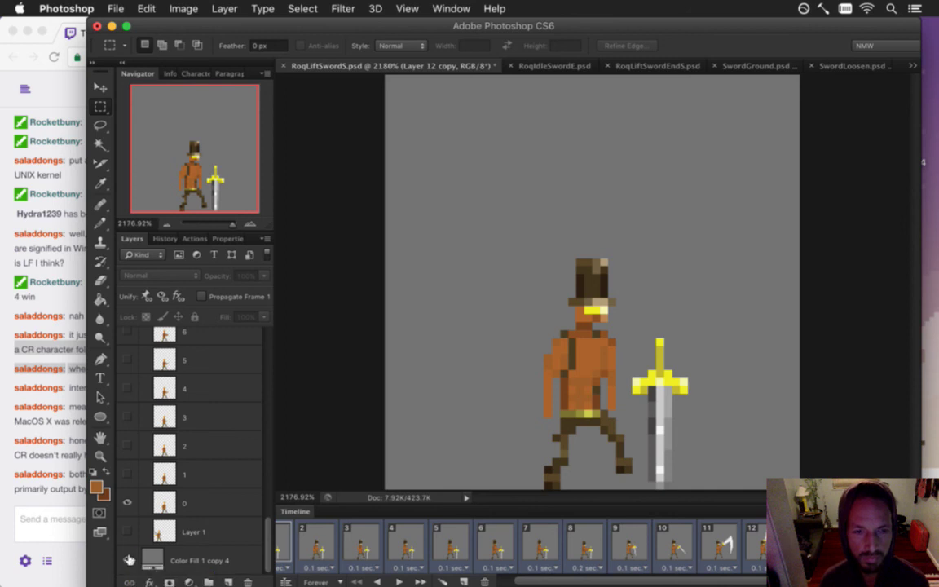
pyautogui.click(128, 561)
pyautogui.press('super+s')
# - Render all frames as a PNG image sequence named RoqLiftSwordSHat.png, replacing the existing sequence
pyautogui.press('alt+shift+super+r')
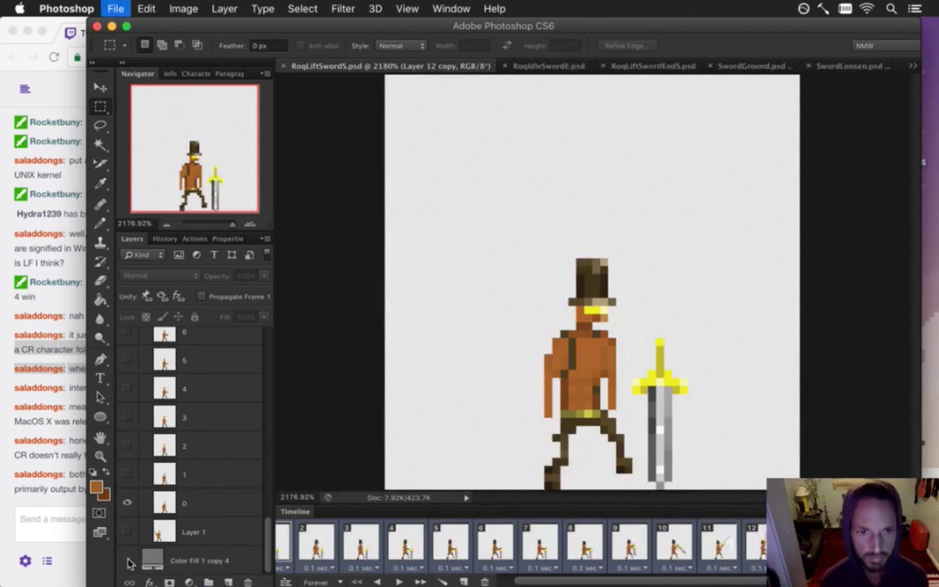
pyautogui.press('Right')
pyautogui.press('Left')
pyautogui.press('Left')
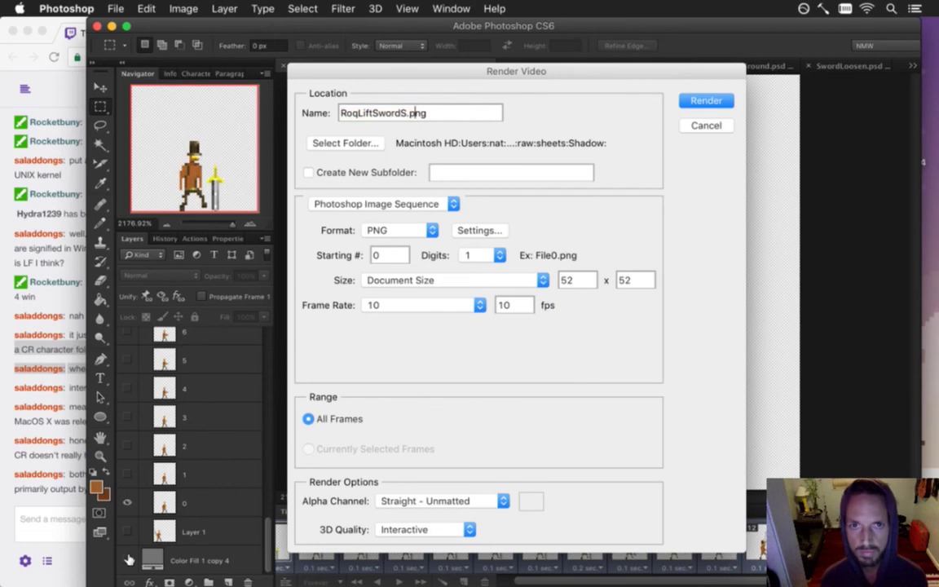
pyautogui.write('Hat')
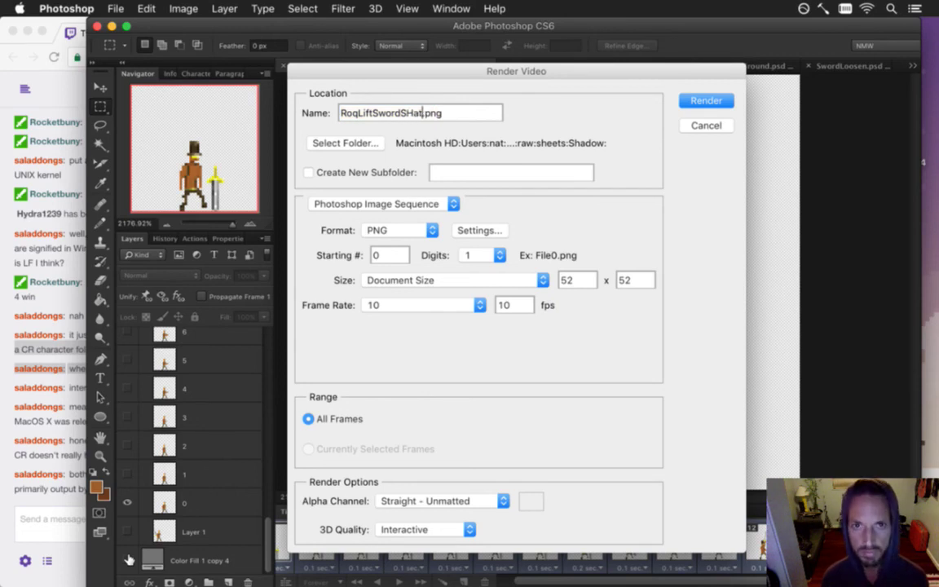
pyautogui.press('Return')
pyautogui.press('Return')
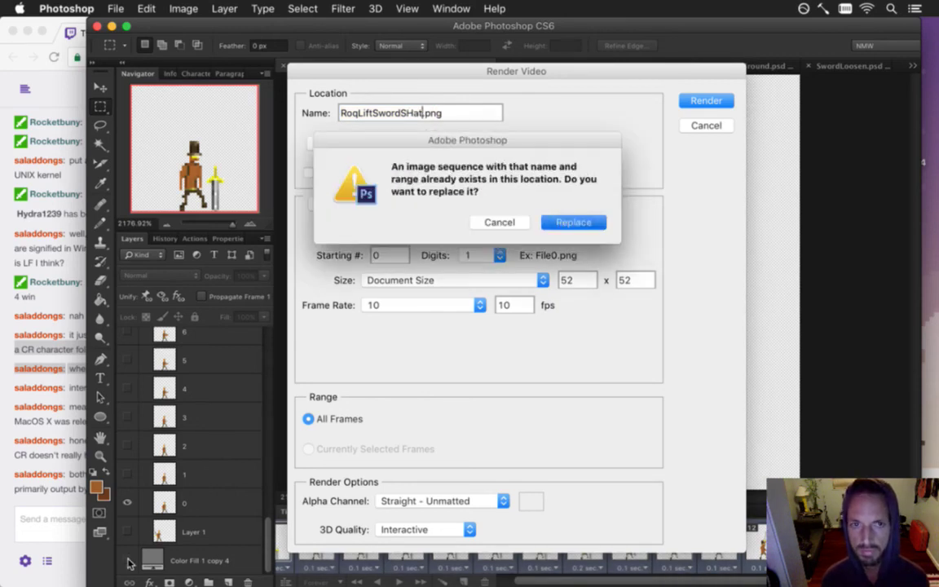
# - Read the Twitch chat messages about CR and LF on MacOS and typewriters, and return to the Photoshop document
pyautogui.click(54, 389)
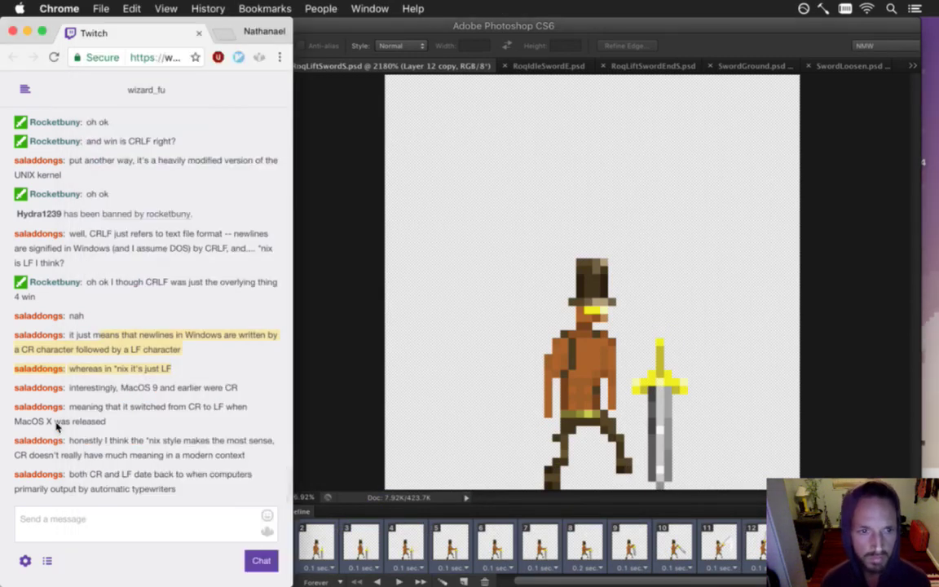
pyautogui.moveTo(98, 388); pyautogui.dragTo(182, 390)
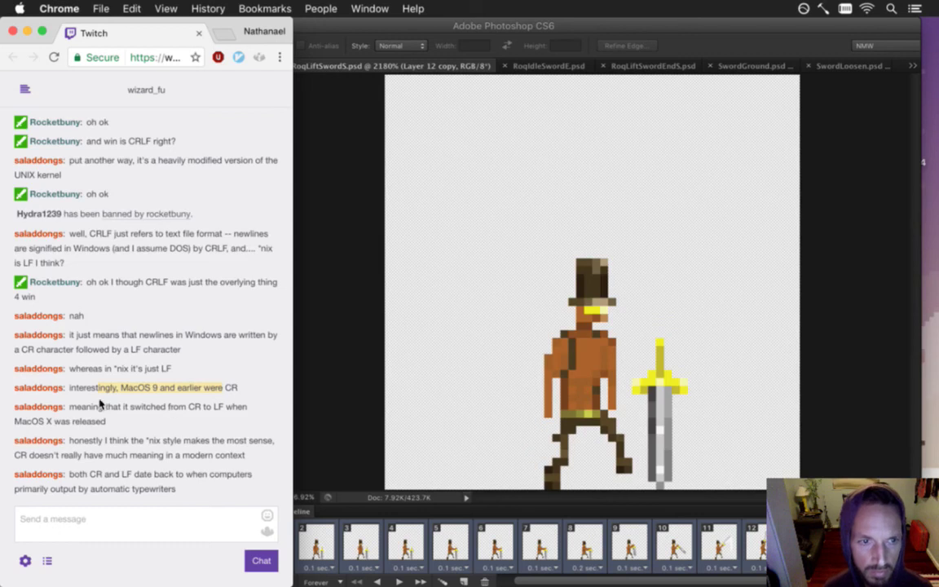
pyautogui.moveTo(93, 407); pyautogui.dragTo(135, 422)
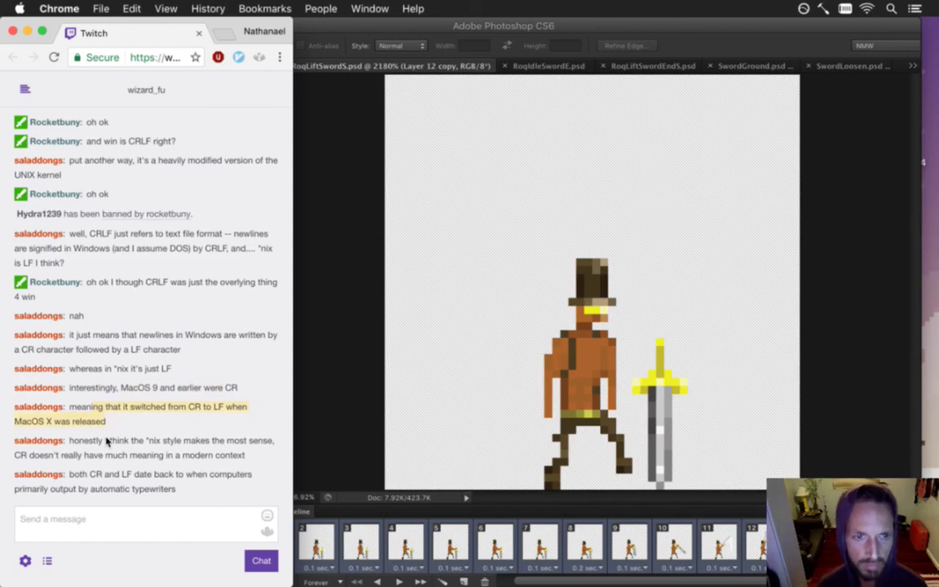
pyautogui.moveTo(70, 441); pyautogui.dragTo(181, 494)
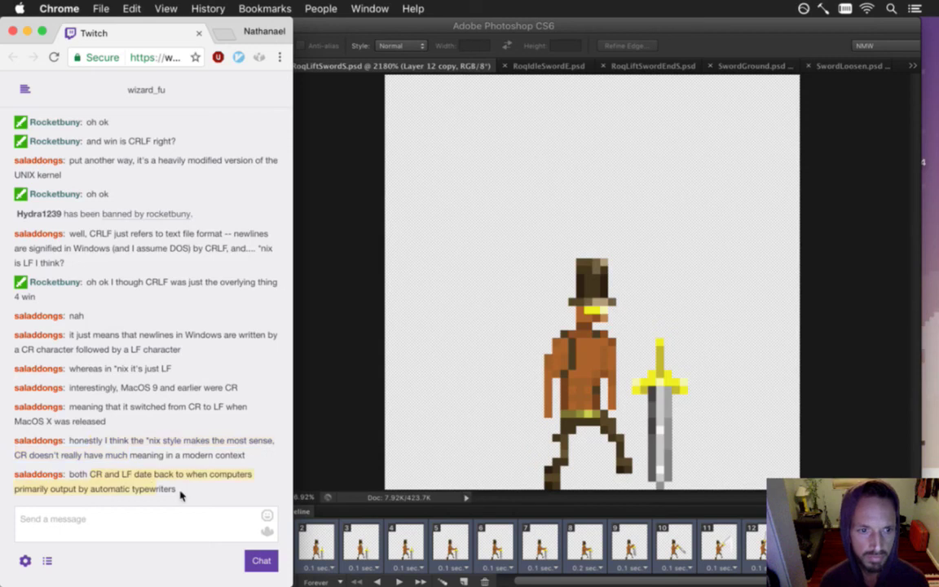
pyautogui.click(317, 453)
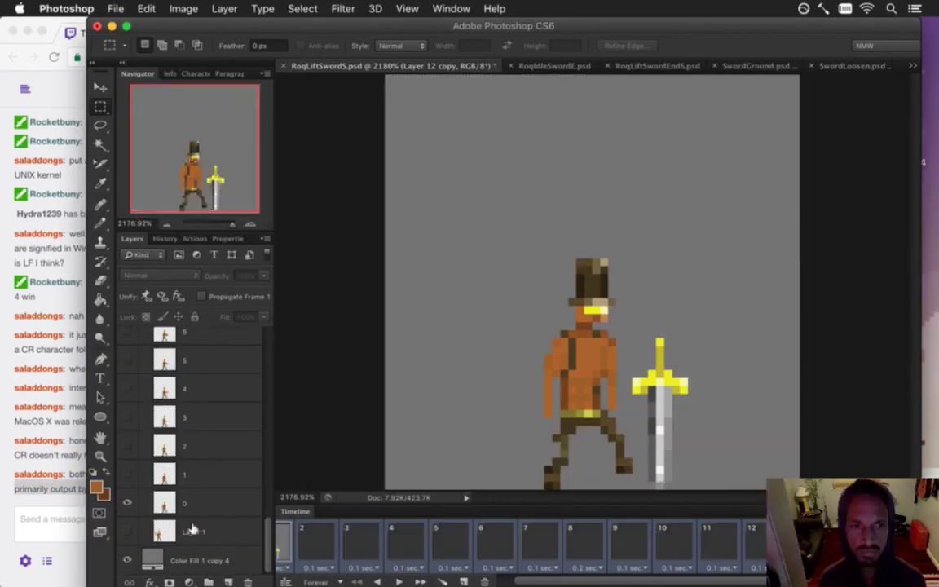
# - Switch to iTerm2, save src/Flux.cpp in vim, and start the Songbringer Mac debug build
pyautogui.press('super+Tab')
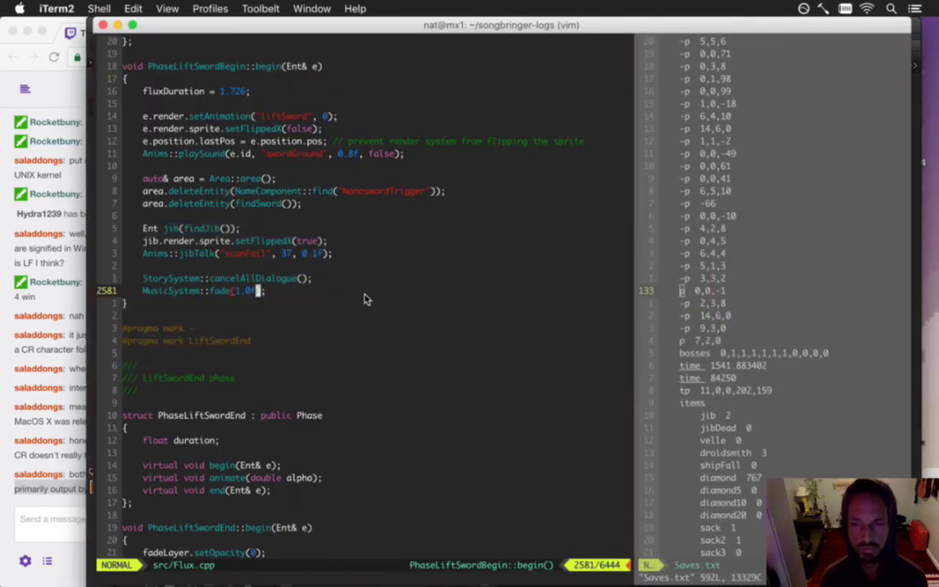
pyautogui.write(':w')
pyautogui.press('Return')
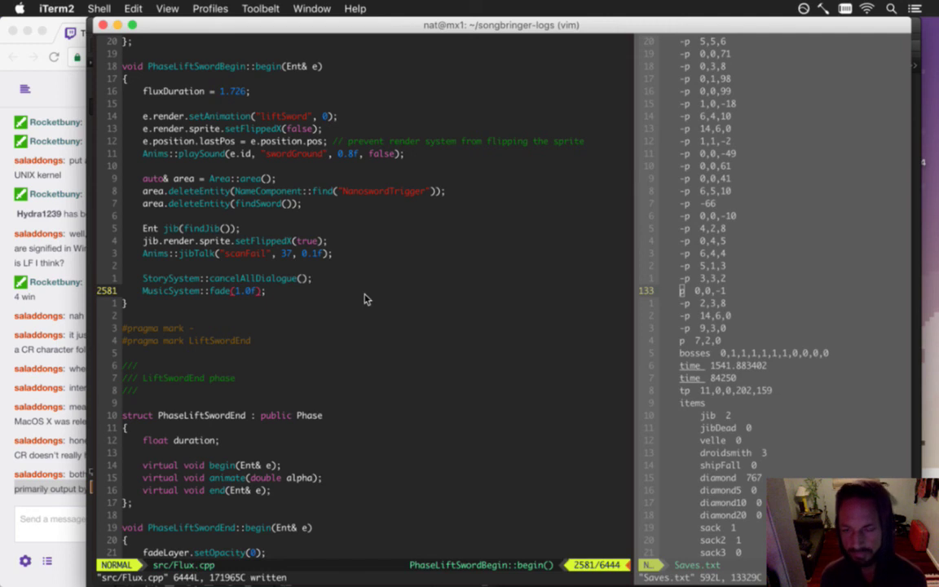
pyautogui.press('F5')
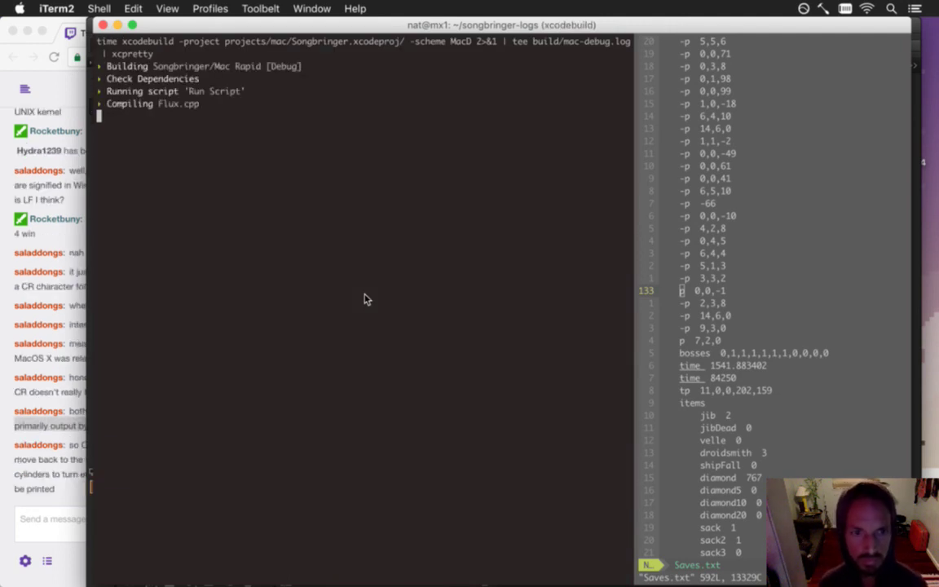
# - Read the new Twitch chat message explaining carriage return and line feed, and return to the terminal
pyautogui.click(72, 485)
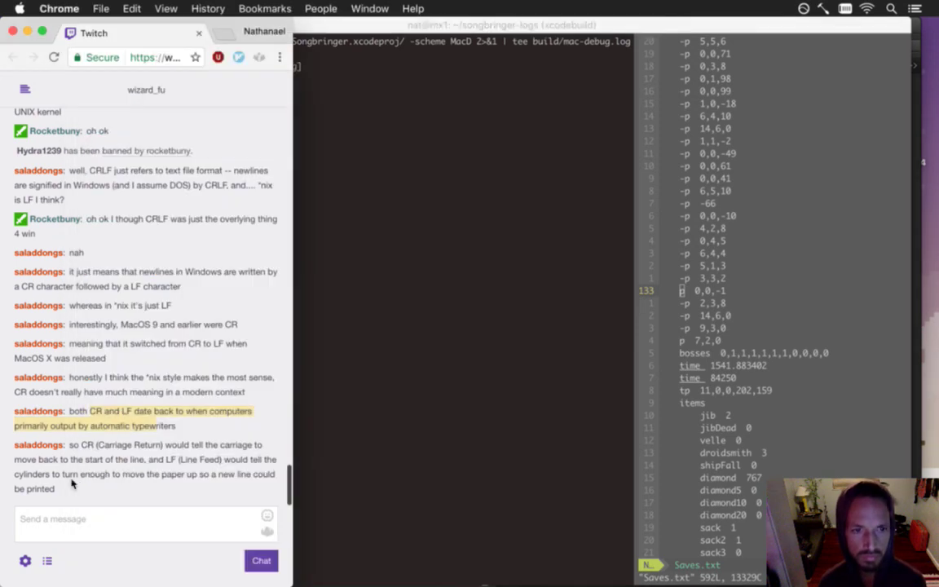
pyautogui.click(389, 425)
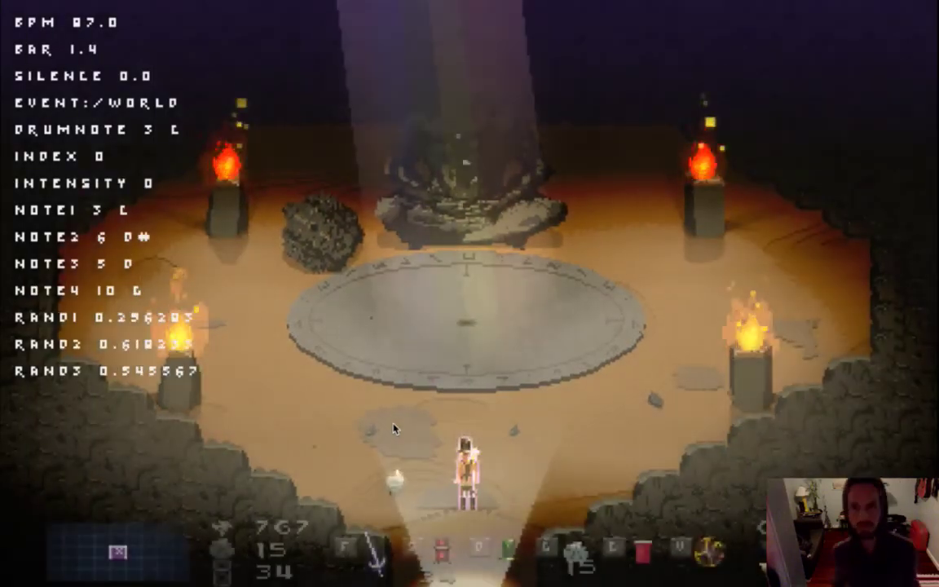
# - Switch to iTerm2, set the sword item to 0 in Saves.txt and save the file
pyautogui.press('super+Tab')
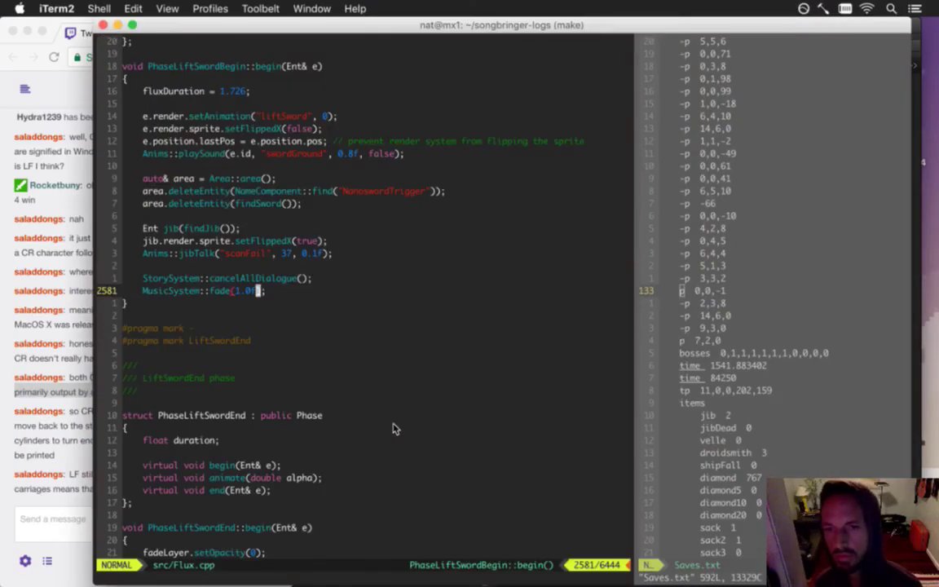
pyautogui.press('super+]')
pyautogui.press('j')
pyautogui.press('j')
pyautogui.press('j')
pyautogui.press('j')
pyautogui.press('j')
pyautogui.press('j')
pyautogui.press('j')
pyautogui.press('j')
pyautogui.press('j')
pyautogui.press('j')
pyautogui.press('j')
pyautogui.press('j')
pyautogui.press('j')
pyautogui.press('j')
pyautogui.press('j')
pyautogui.press('j')
pyautogui.press('j')
pyautogui.press('j')
pyautogui.press('j')
pyautogui.press('j')
pyautogui.press('j')
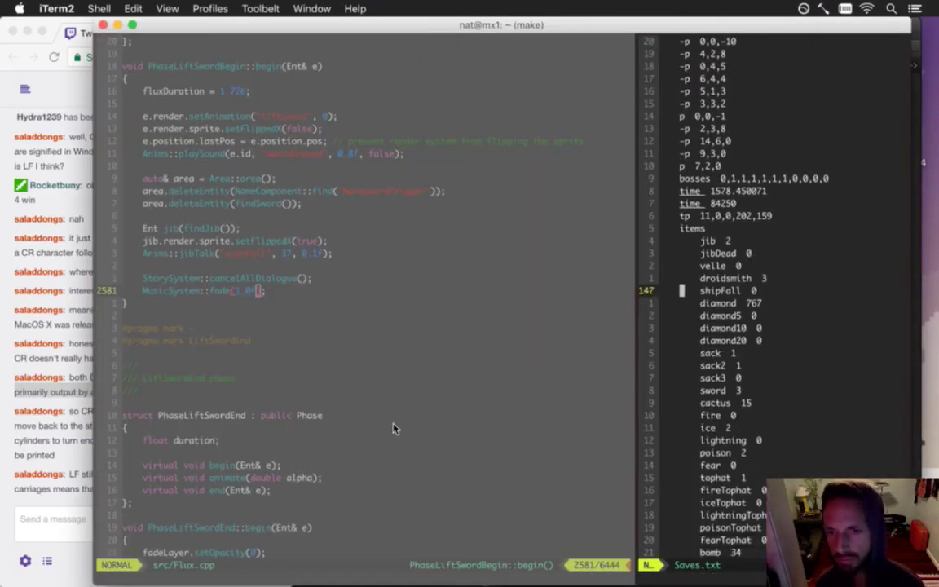
pyautogui.press('l')
pyautogui.press('l')
pyautogui.press('l')
pyautogui.press('l')
pyautogui.press('l')
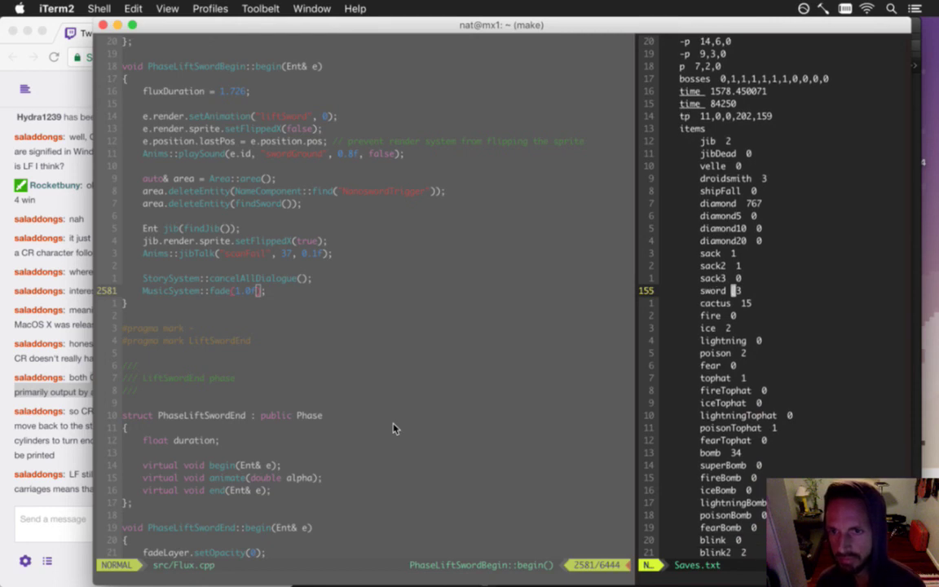
pyautogui.write('x')
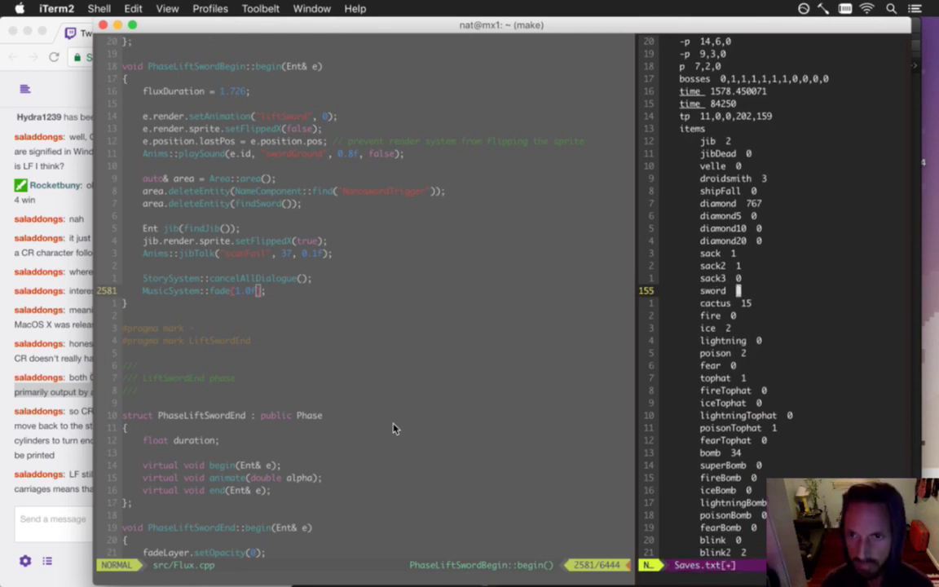
pyautogui.write(':w')
pyautogui.press('Return')
pyautogui.write(':q')
pyautogui.press('Return')
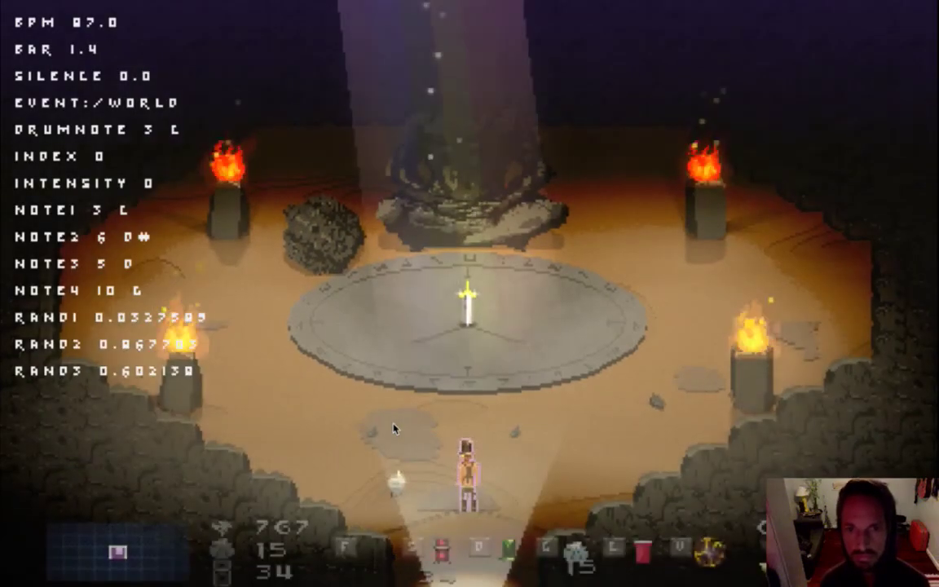
# - Walk Roq up to the glowing sword in Songbringer, slow the game to 0.4x and watch the lift-sword sequence
pyautogui.press('Up')
pyautogui.press('Left')
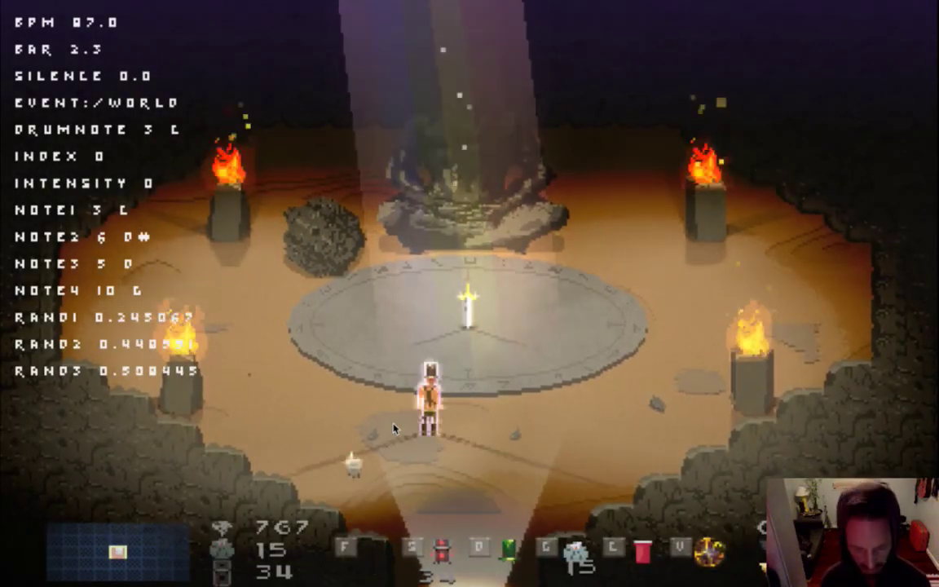
pyautogui.press('Up')
pyautogui.press('Up')
pyautogui.press('Left')
pyautogui.press('-')
pyautogui.press('-')
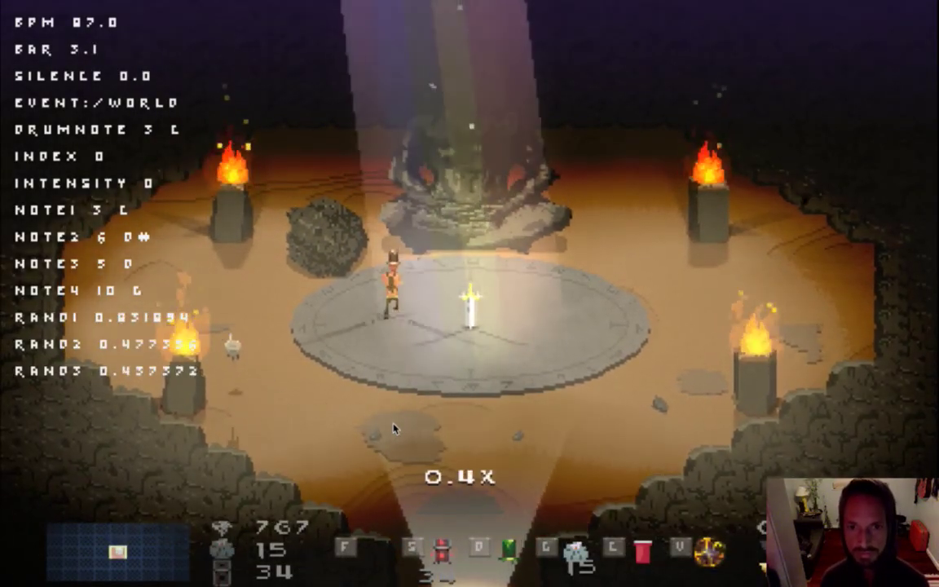
pyautogui.press('Right')
pyautogui.press('d')
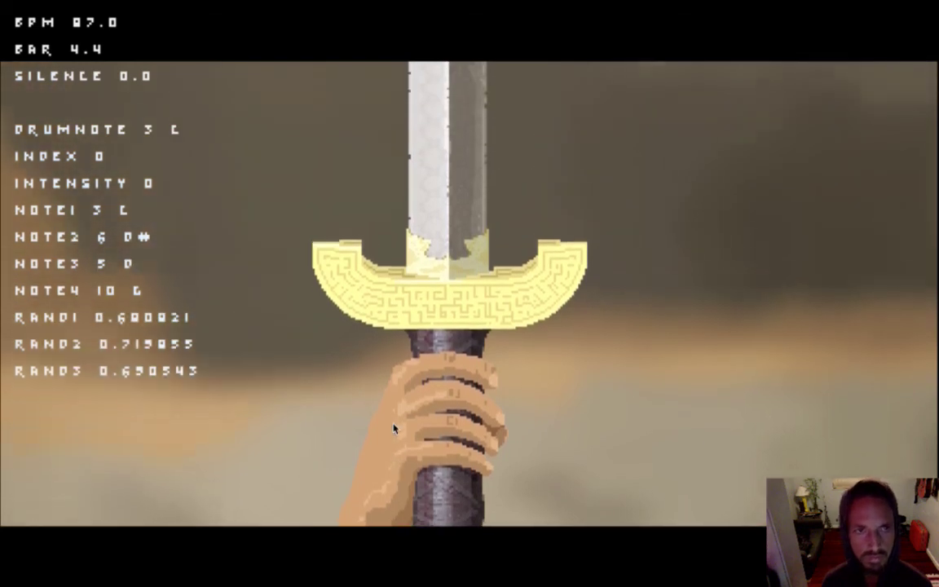
# - Reload the sword scene, walk Roq to the sword to replay the full lift-sword sequence, and quit the game
pyautogui.press('super+Tab')
pyautogui.press('F5')
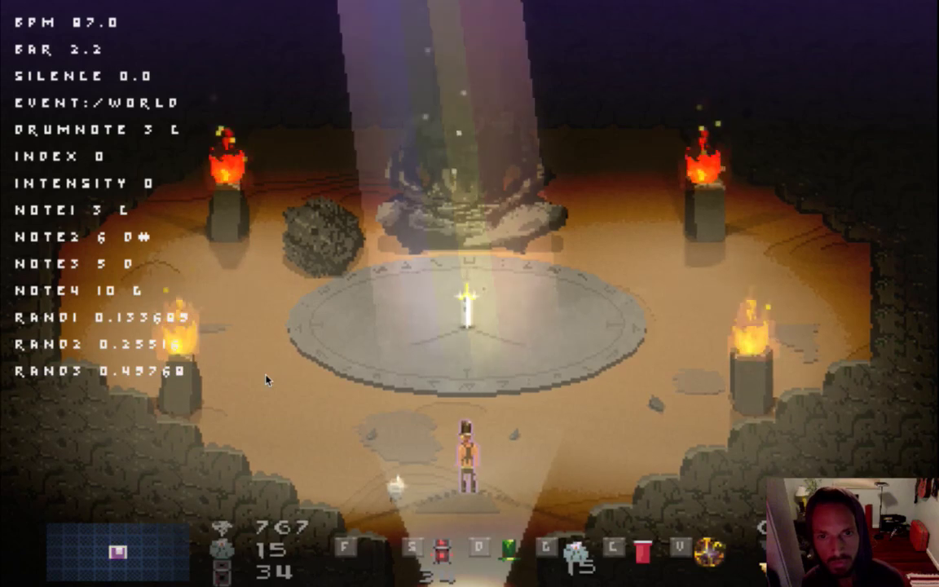
pyautogui.press('Left')
pyautogui.press('Up')
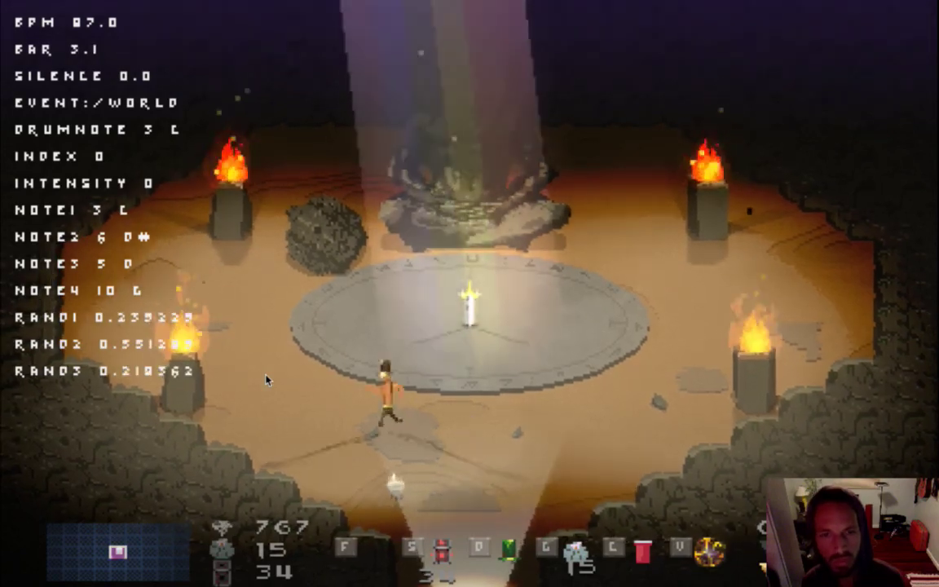
pyautogui.press('Right')
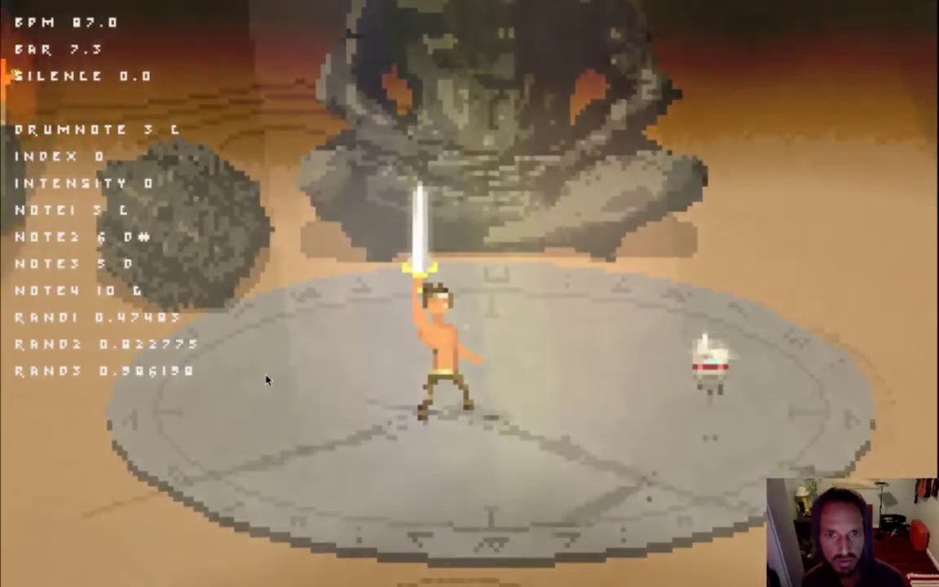
pyautogui.press('super+q')
# - In Photoshop, cut the lower part of frame 11's white sword swoosh from Layer 10 onto a new layer and hide that layer
pyautogui.press('super+Tab')
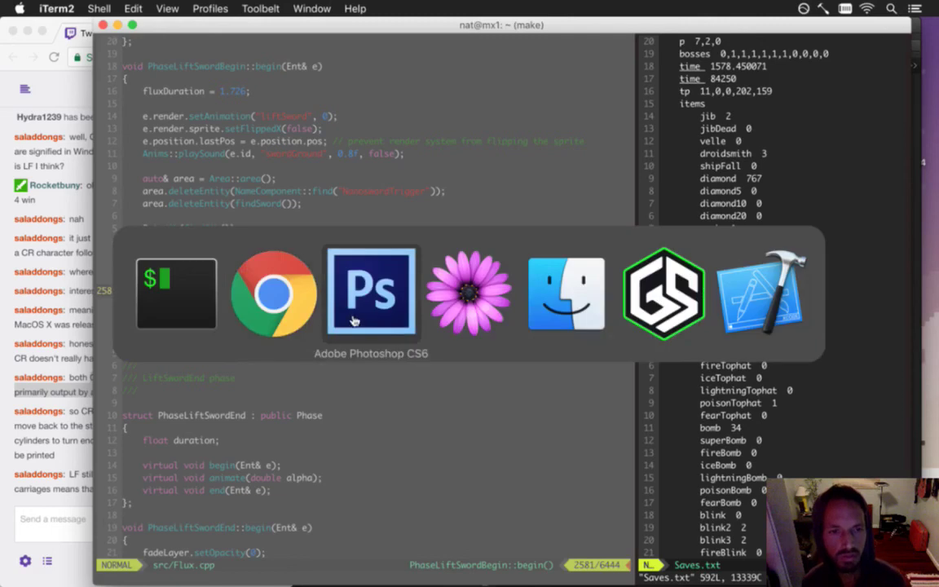
pyautogui.click(367, 319)
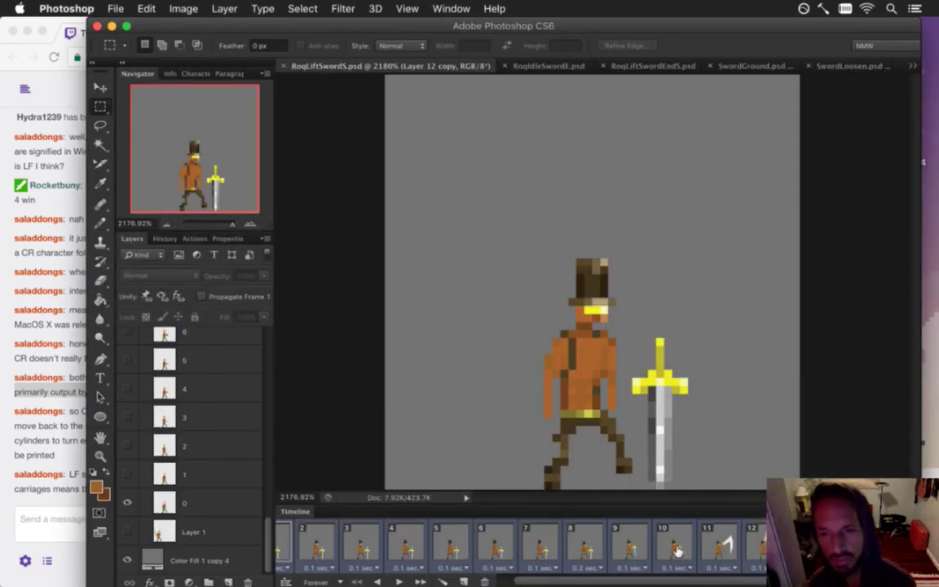
pyautogui.click(722, 540)
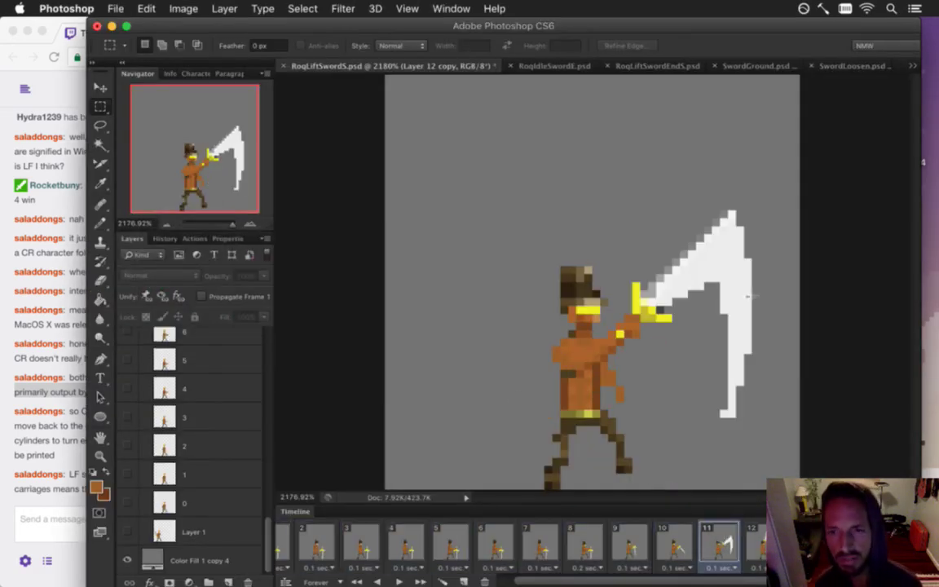
pyautogui.moveTo(269, 546); pyautogui.dragTo(264, 378)
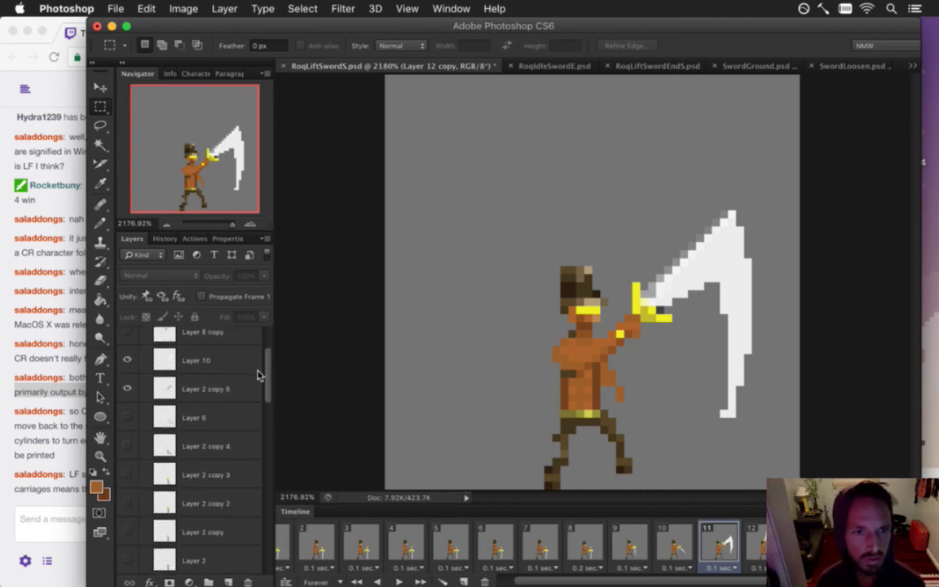
pyautogui.click(204, 361)
pyautogui.moveTo(711, 287); pyautogui.dragTo(766, 455)
pyautogui.moveTo(734, 279); pyautogui.dragTo(769, 305)
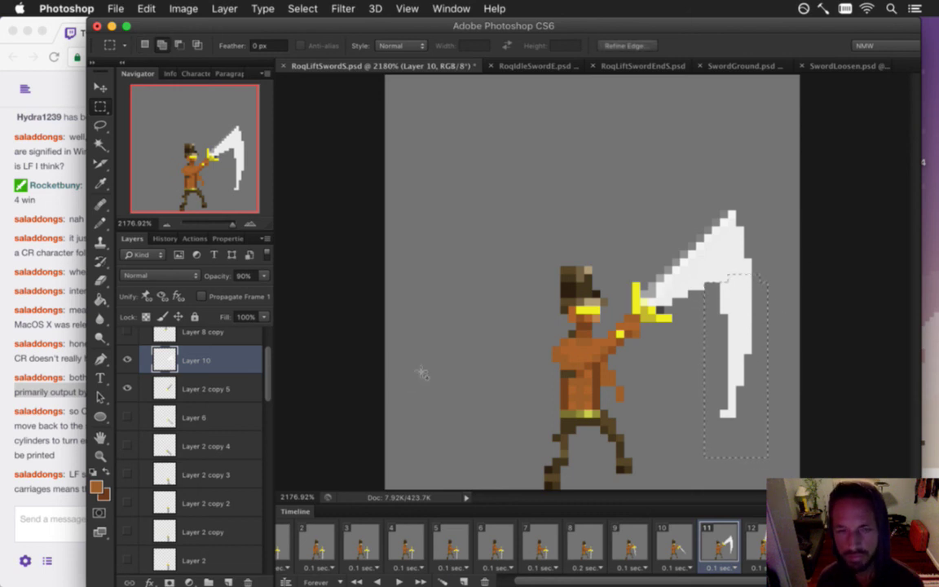
pyautogui.rightClick(733, 310)
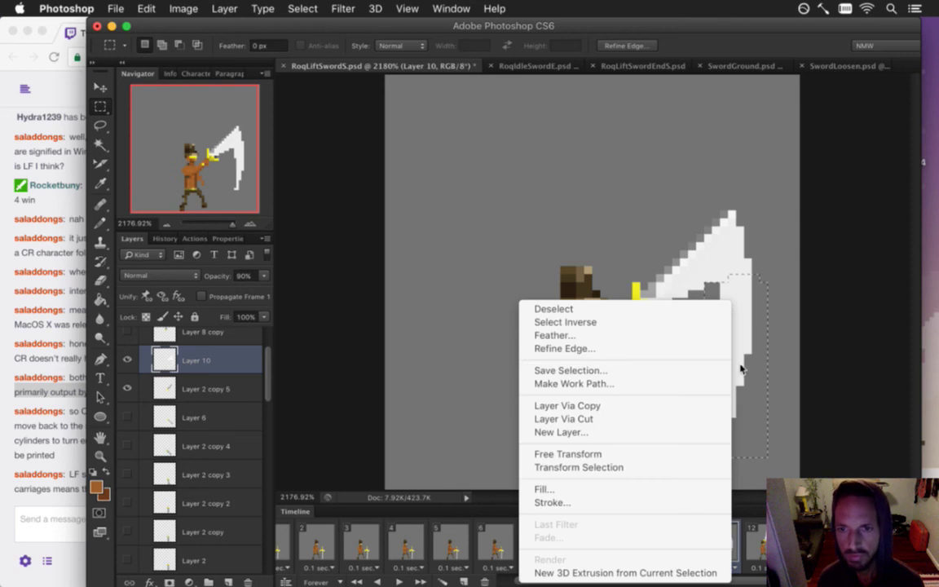
pyautogui.click(623, 419)
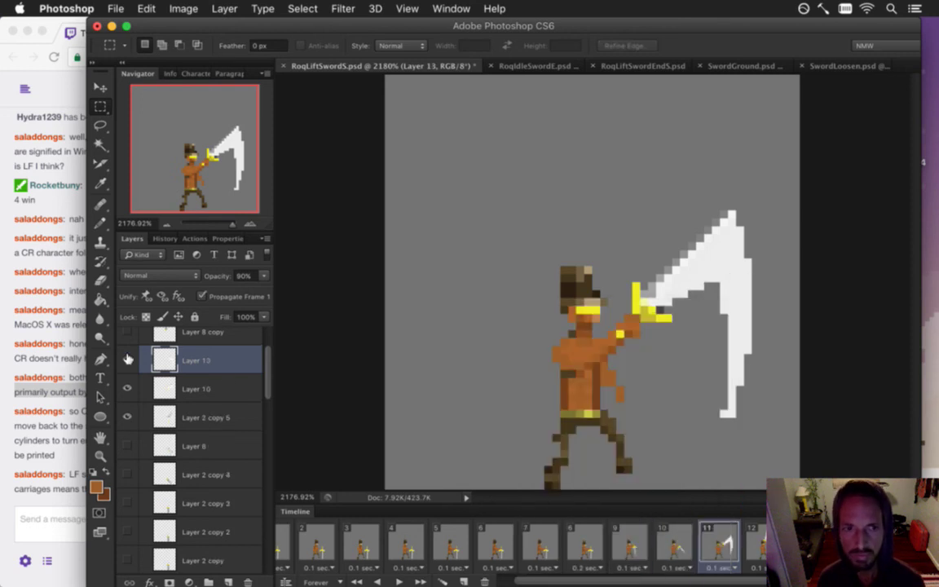
pyautogui.click(126, 360)
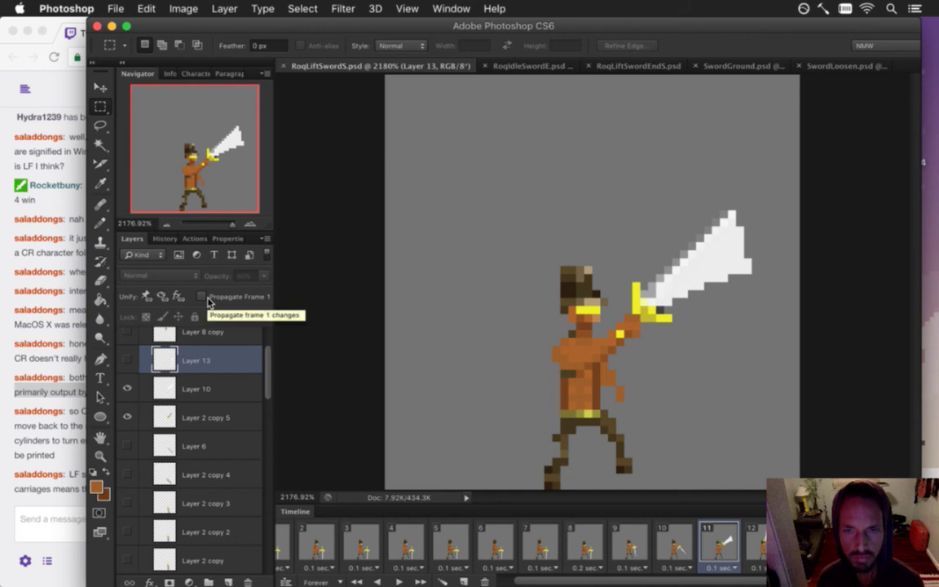
# - Sample the swoosh's white and pencil a pixel at its outer edge on Layer 10
pyautogui.click(186, 390)
pyautogui.press('i')
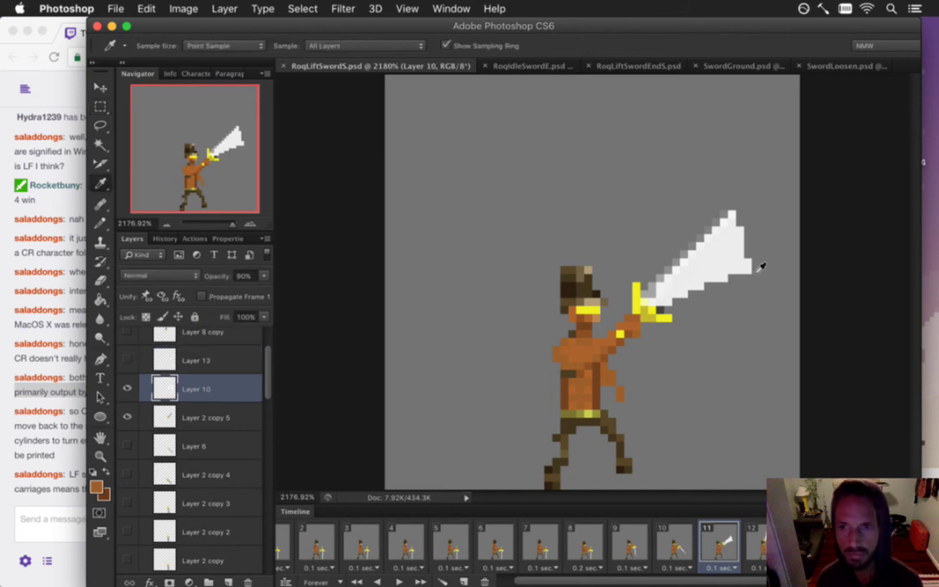
pyautogui.click(731, 258)
pyautogui.press('b')
pyautogui.click(748, 255)
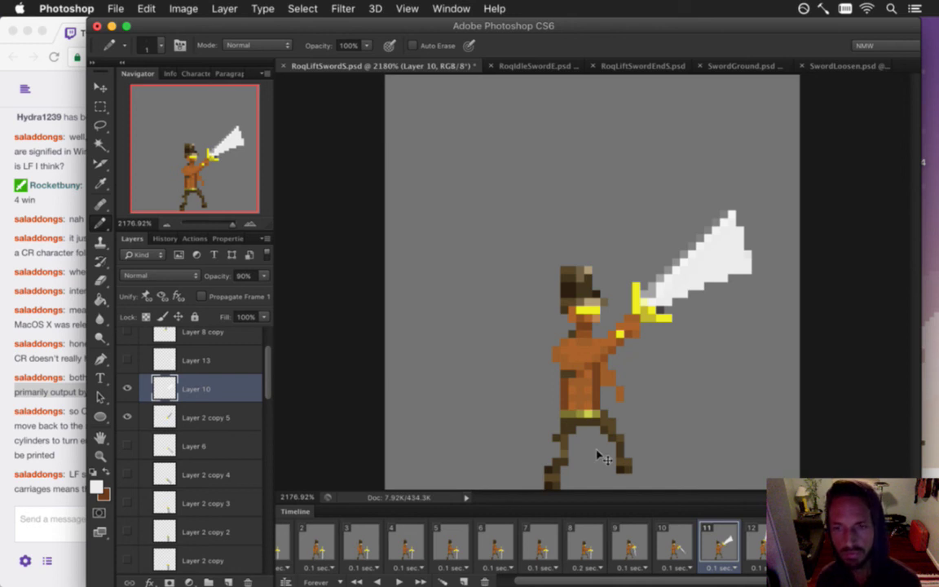
# - Hide the gray Color Fill 1 copy 4 layer to examine the swoosh against transparency, show it again and reselect Layer 10
pyautogui.hotkey('alt', ']')
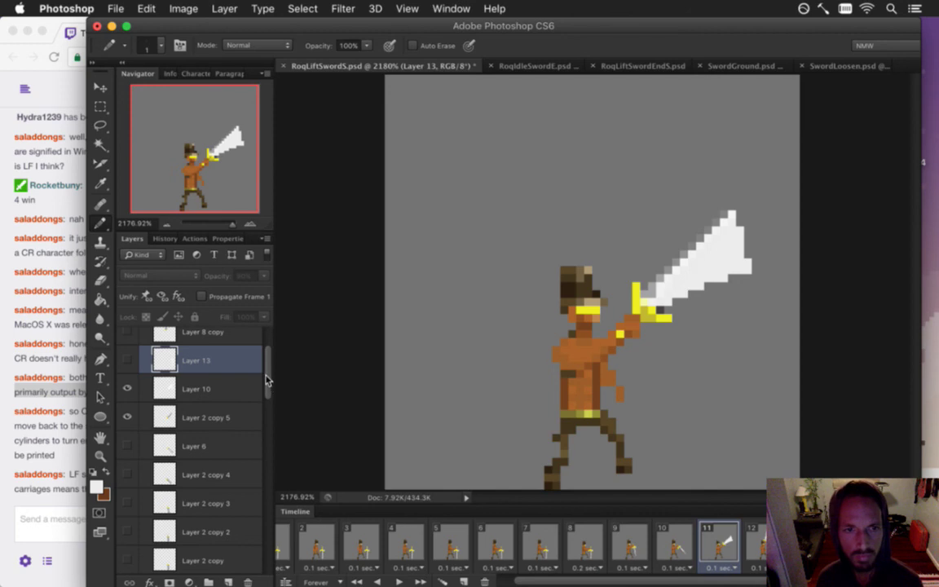
pyautogui.scroll(-10, 242, 345)
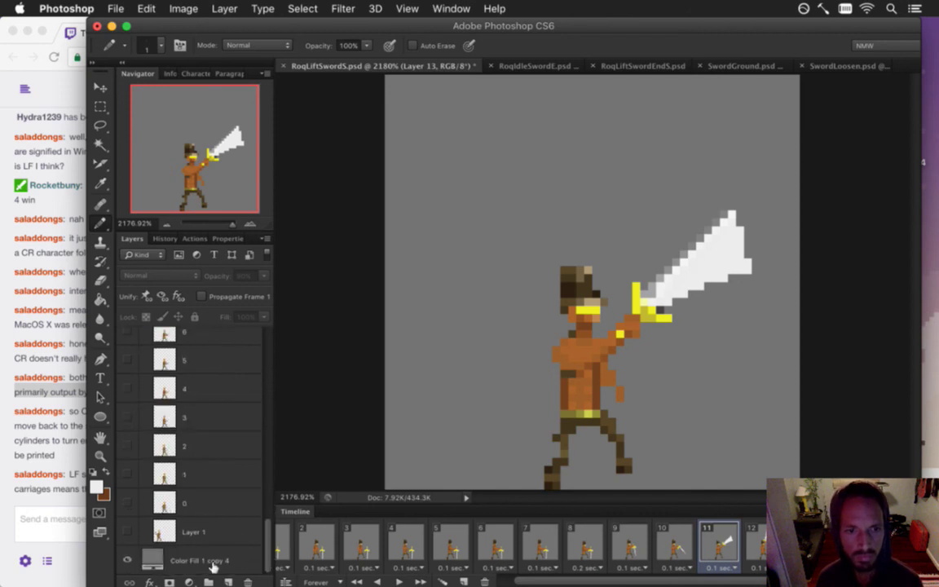
pyautogui.click(128, 559)
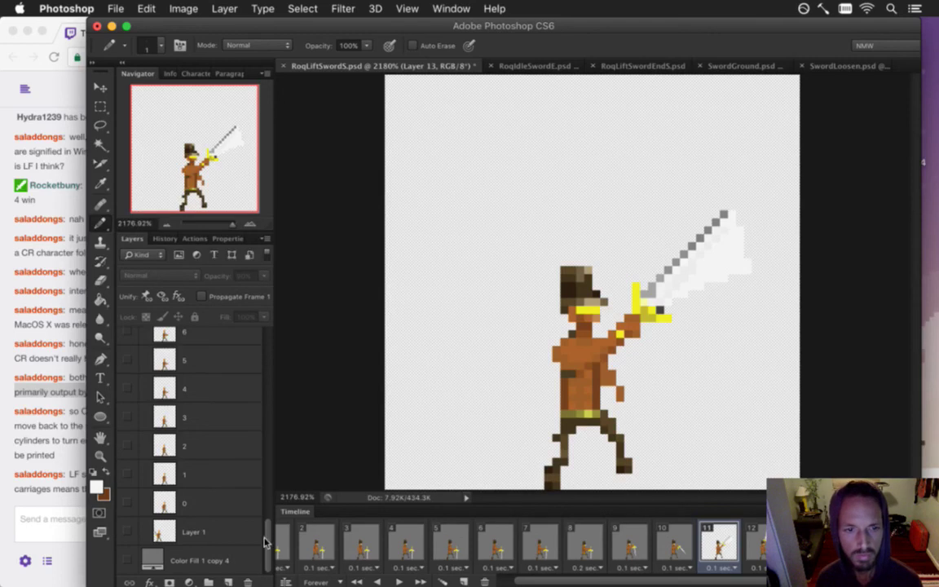
pyautogui.click(128, 560)
pyautogui.scroll(10, 253, 333)
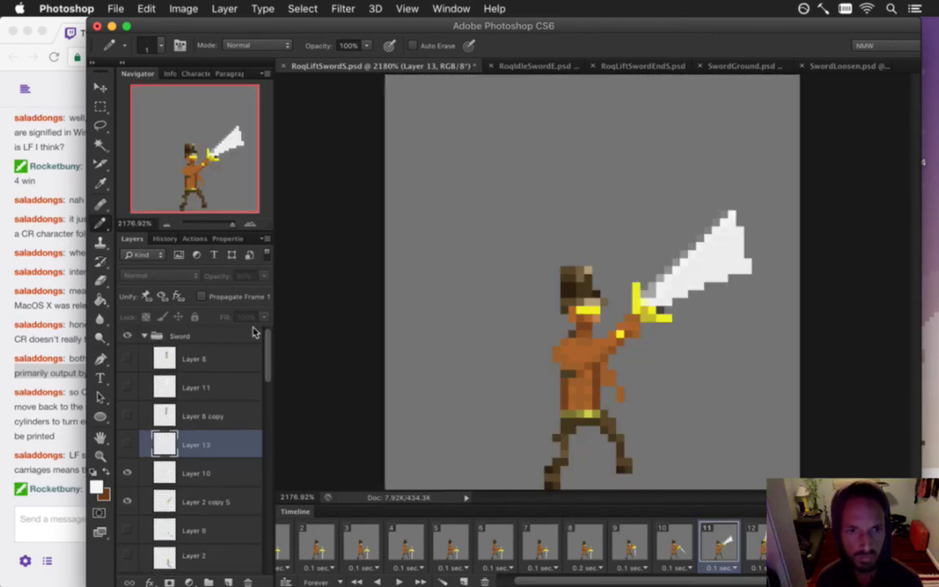
pyautogui.click(195, 471)
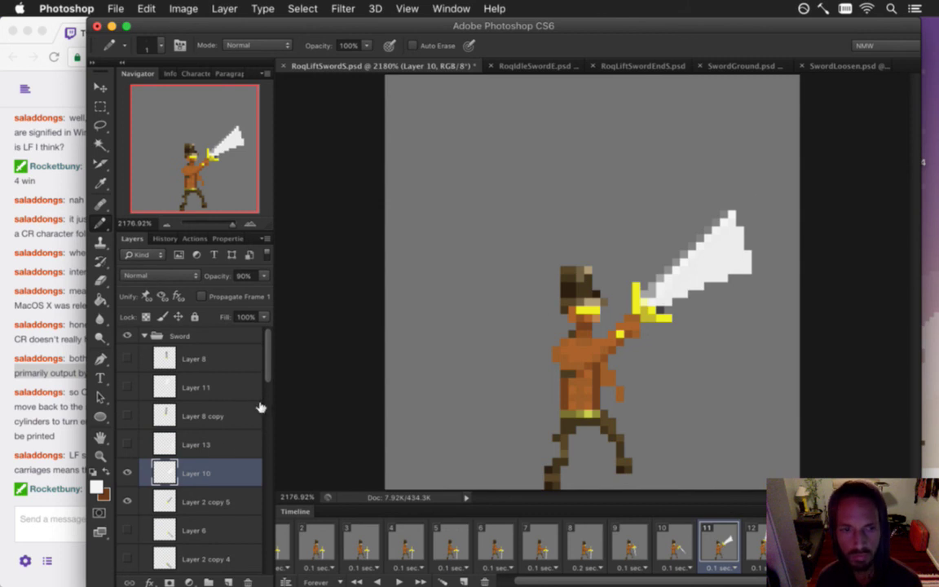
pyautogui.click(70, 428)
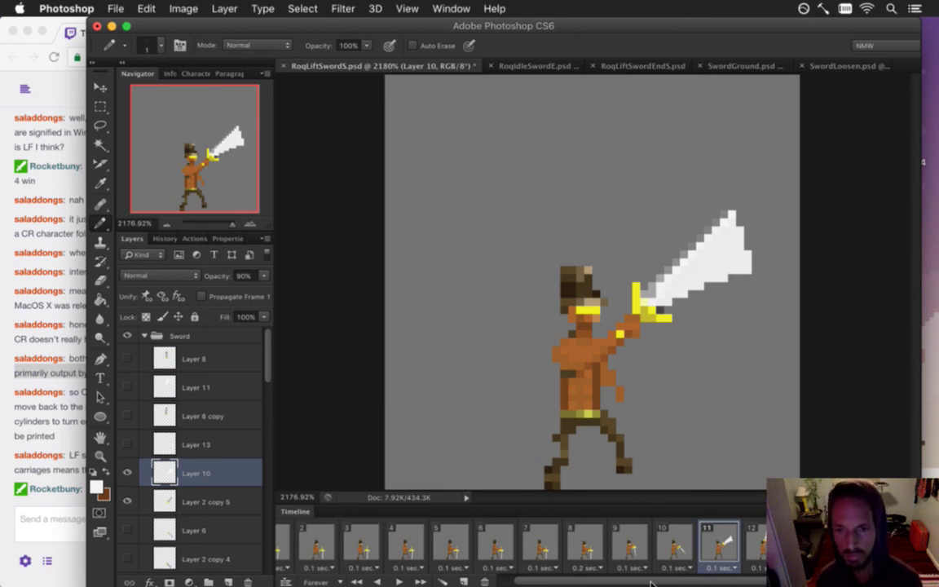
# - Set the delay of all animation frames to 0.1 seconds and save RoqLiftSwordS.psd
pyautogui.moveTo(651, 582); pyautogui.dragTo(520, 579)
pyautogui.click(308, 543)
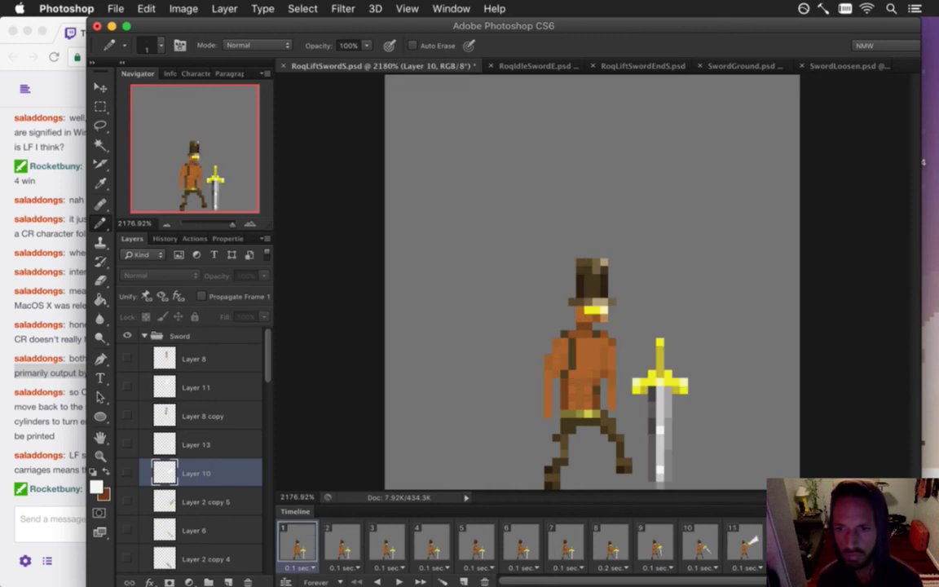
pyautogui.keyDown('shift'); pyautogui.click(746, 543); pyautogui.keyUp('shift')
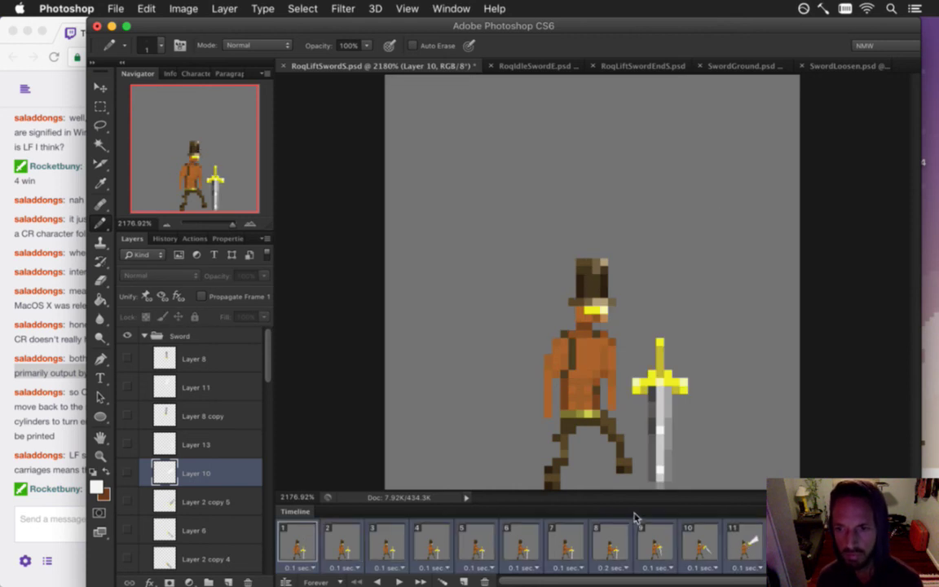
pyautogui.click(908, 568)
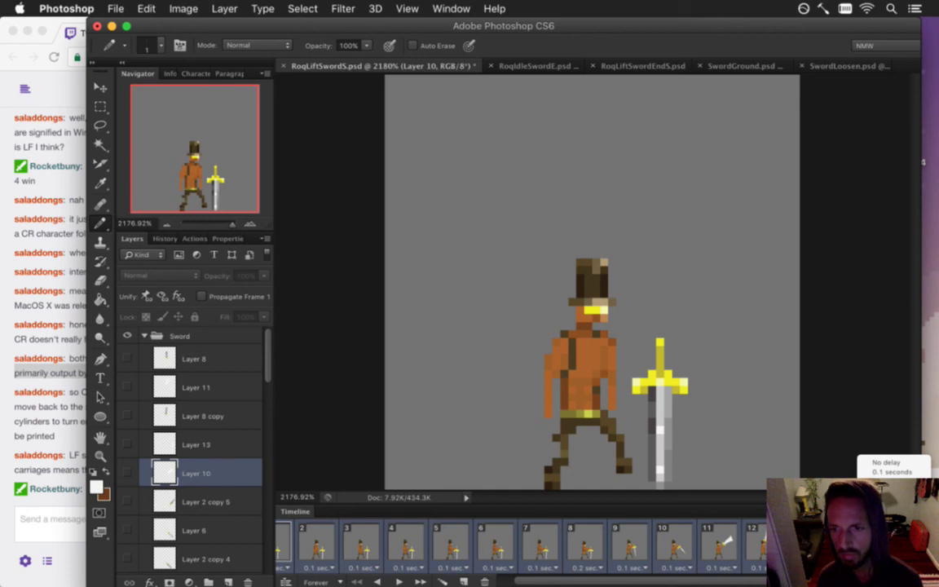
pyautogui.click(891, 472)
pyautogui.press('super+s')
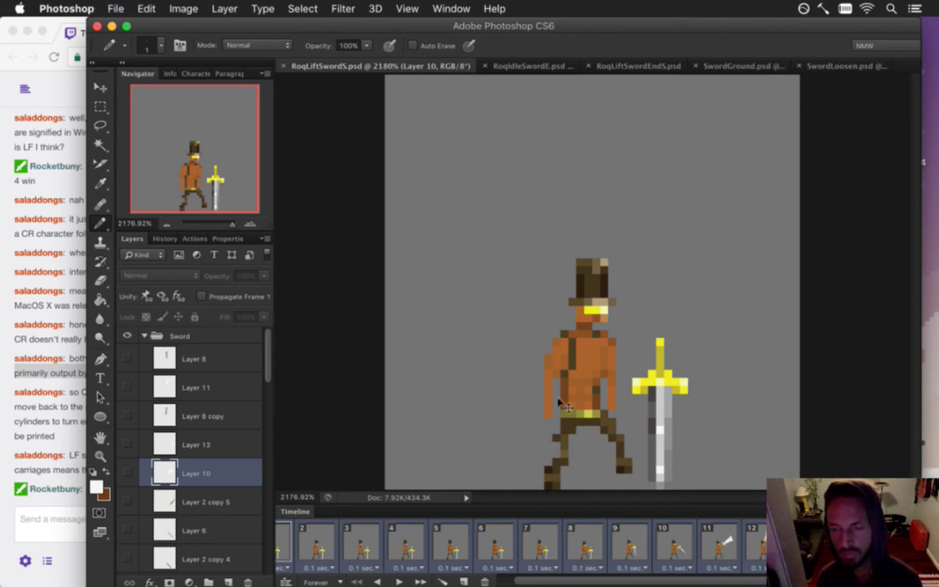
# - Switch to iTerm, suspend vim and delete all raw/sheets/Shadow/RoqLiftSwordSHat* files
pyautogui.press('super+Tab')
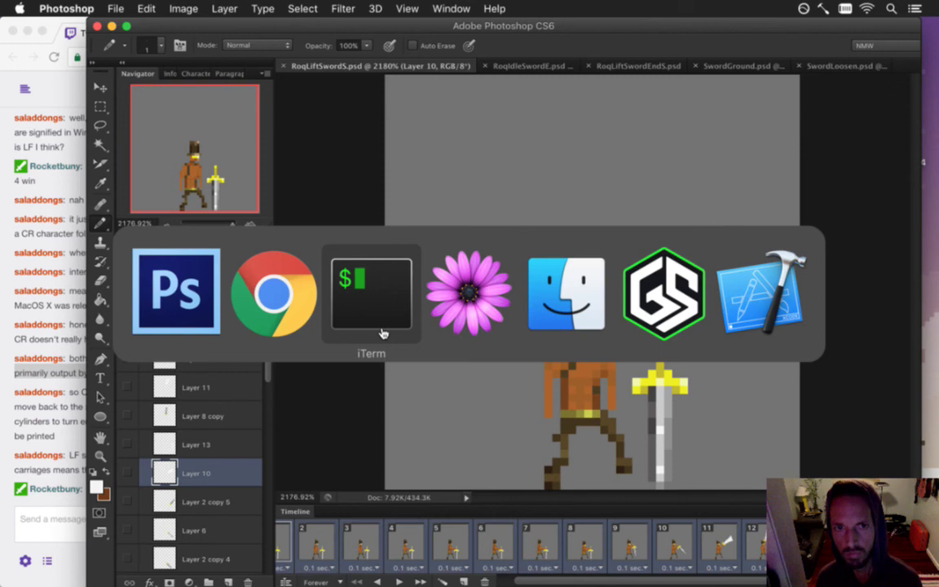
pyautogui.click(382, 333)
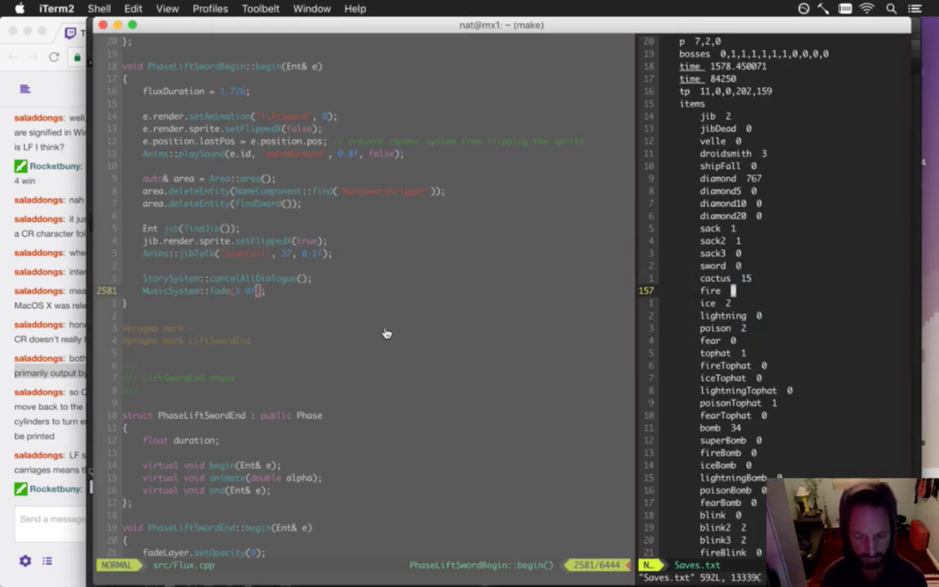
pyautogui.click(387, 330)
pyautogui.hotkey('ctrl', 'z')
pyautogui.write('rm raw/')
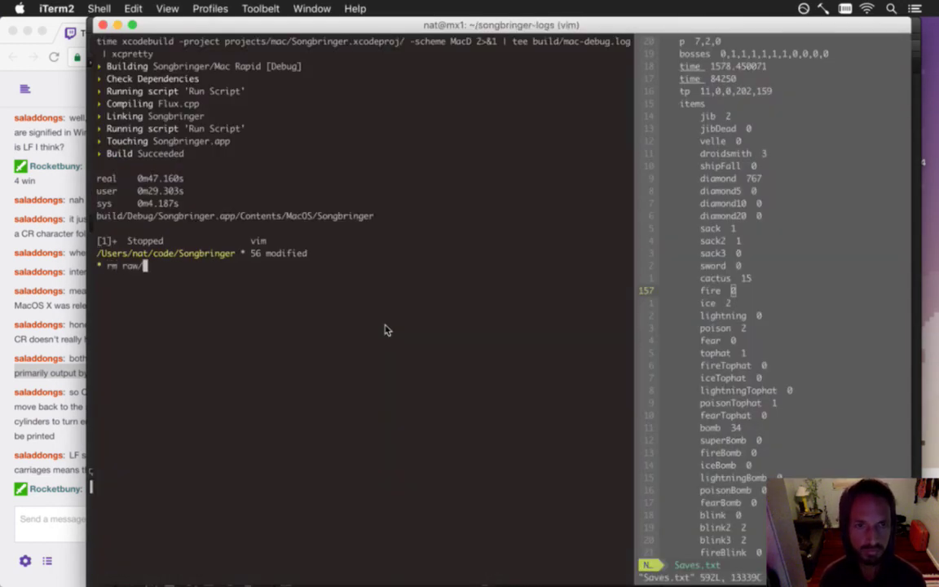
pyautogui.write('sheets/ShadowroLif')
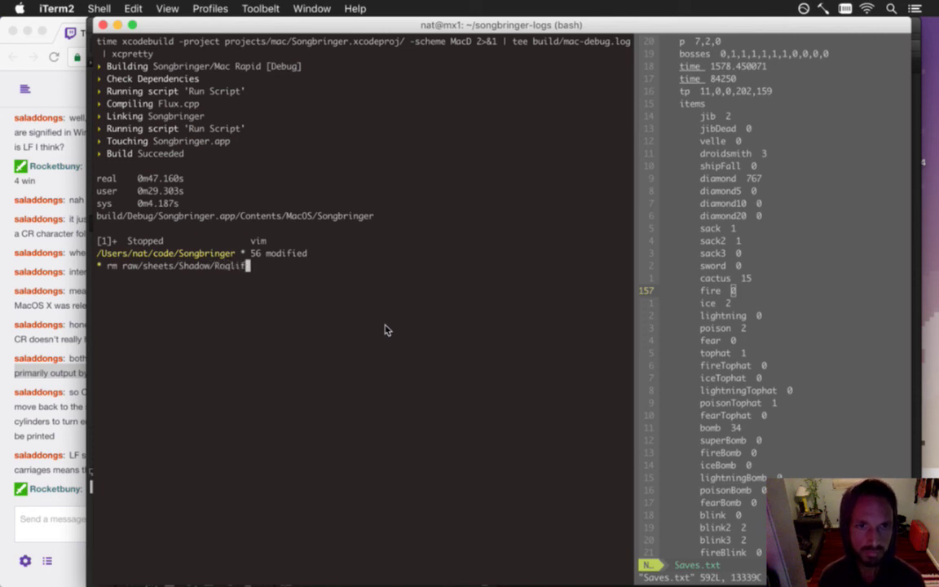
pyautogui.write('tSwords')
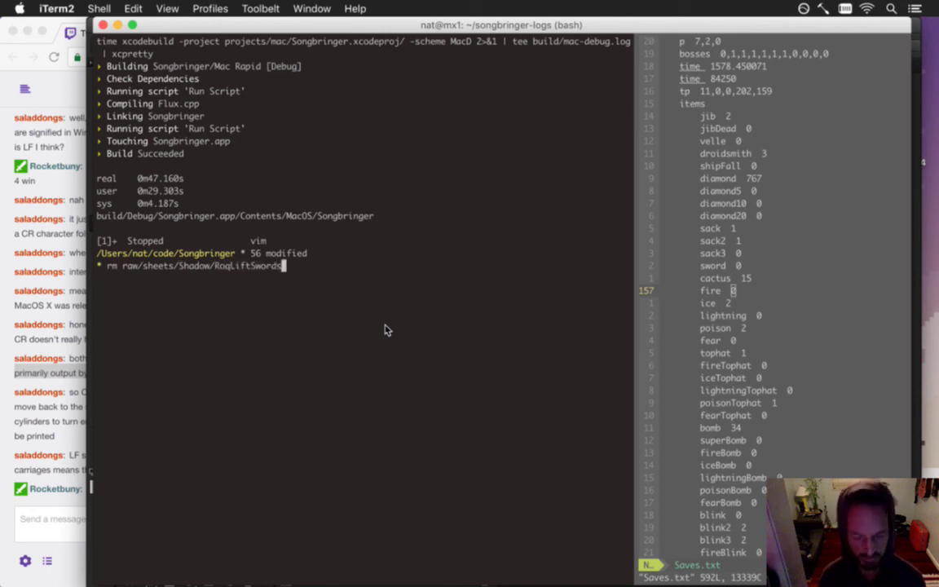
pyautogui.write('hot')
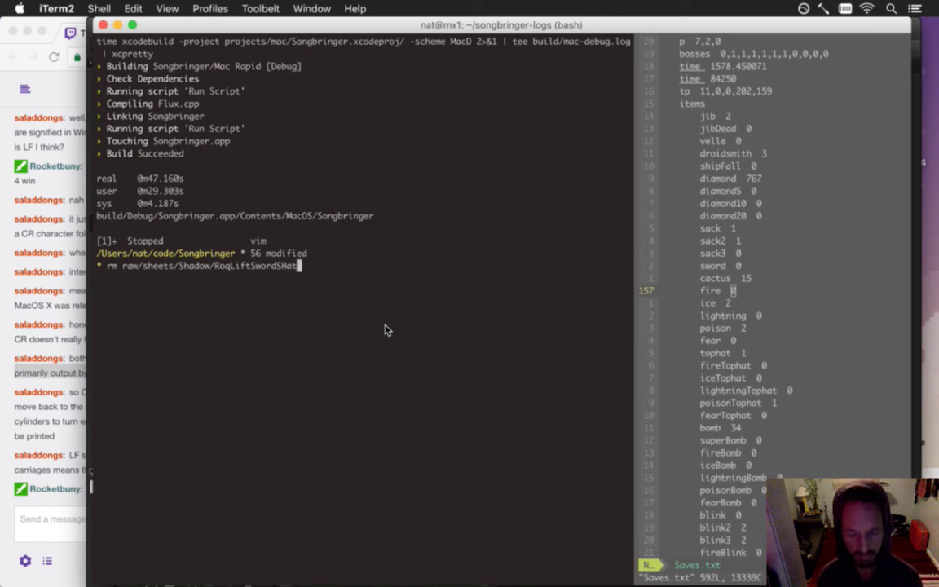
pyautogui.write('*')
pyautogui.press('Return')
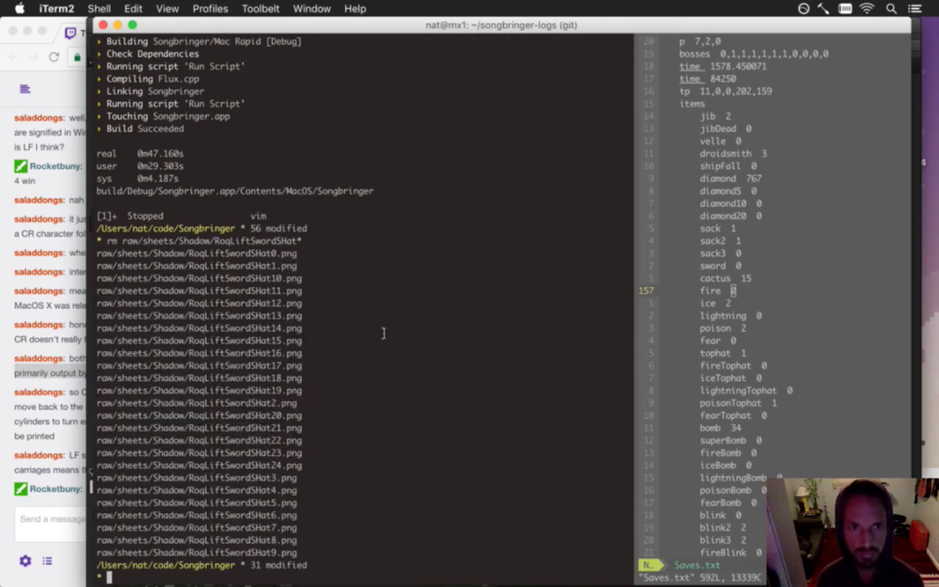
# - In Photoshop, hide the gray Color Fill 1 copy 4 layer and render the animation as the RoqLiftSwordS PNG sequence
pyautogui.press('super+Tab')
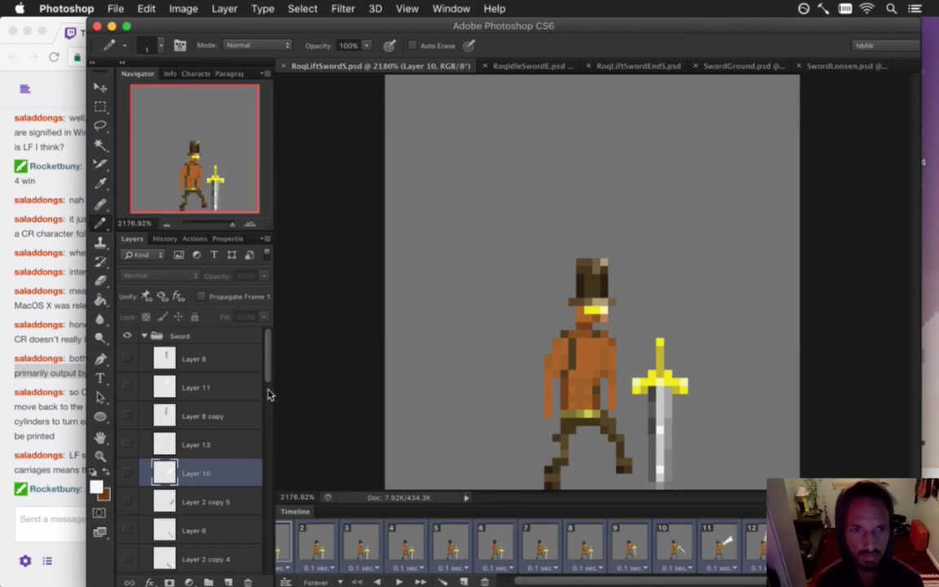
pyautogui.moveTo(268, 360); pyautogui.dragTo(269, 569)
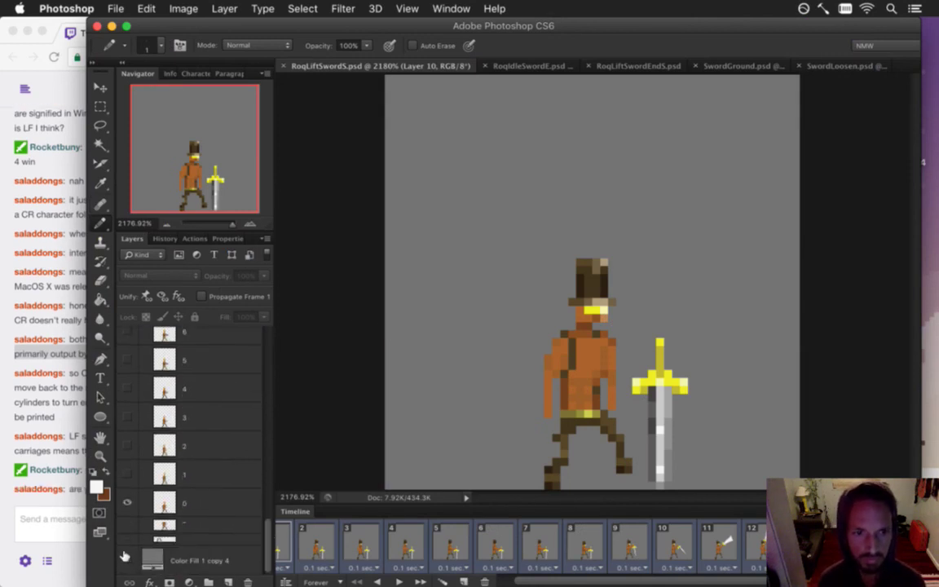
pyautogui.click(127, 559)
pyautogui.press('alt+shift+super+r')
pyautogui.press('Return')
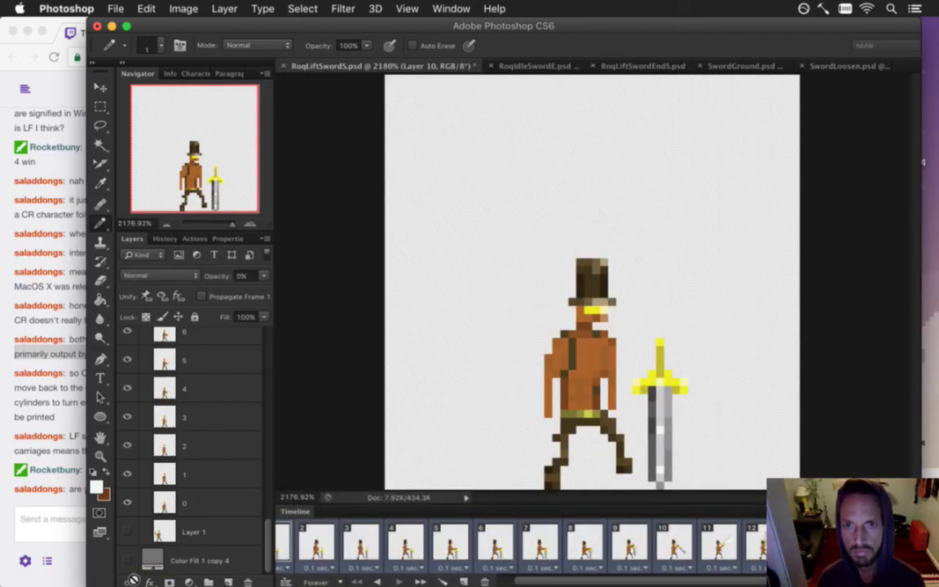
# - In iTerm, delete the freshly rendered raw/sheets/Shadow/RoqLiftSwordS* files
pyautogui.press('super+Tab')
pyautogui.press('Return')
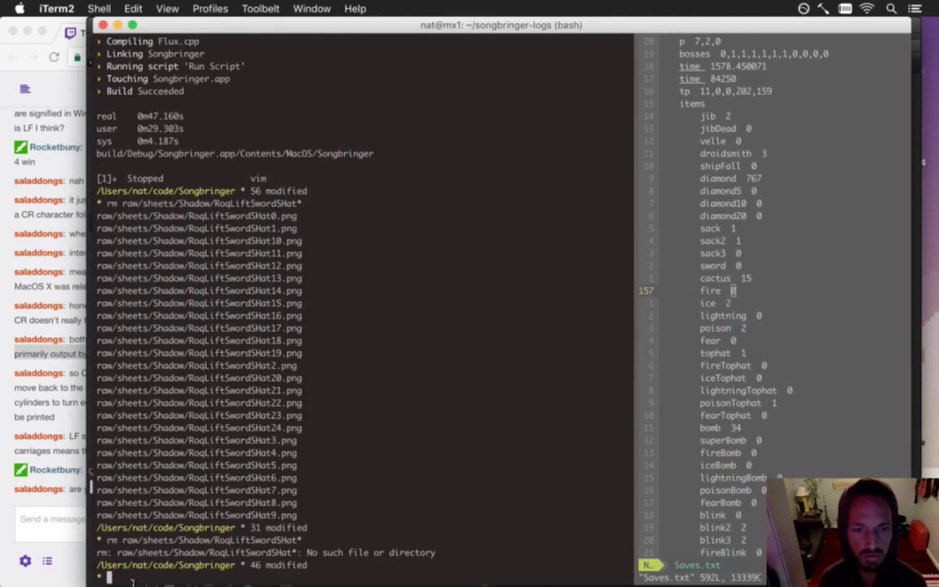
pyautogui.press('Up')
pyautogui.press('BackSpace')
pyautogui.press('BackSpace')
pyautogui.press('BackSpace')
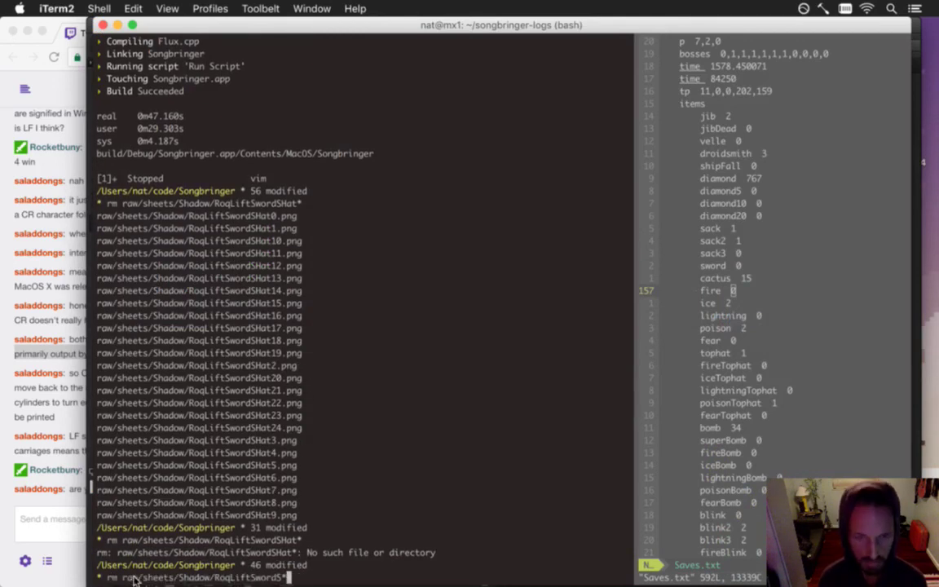
pyautogui.write('*')
pyautogui.press('Return')
# - In Photoshop, render all frames again as a 10 fps PNG image sequence named RoqLiftSwordSHat.png
pyautogui.press('super+Tab')
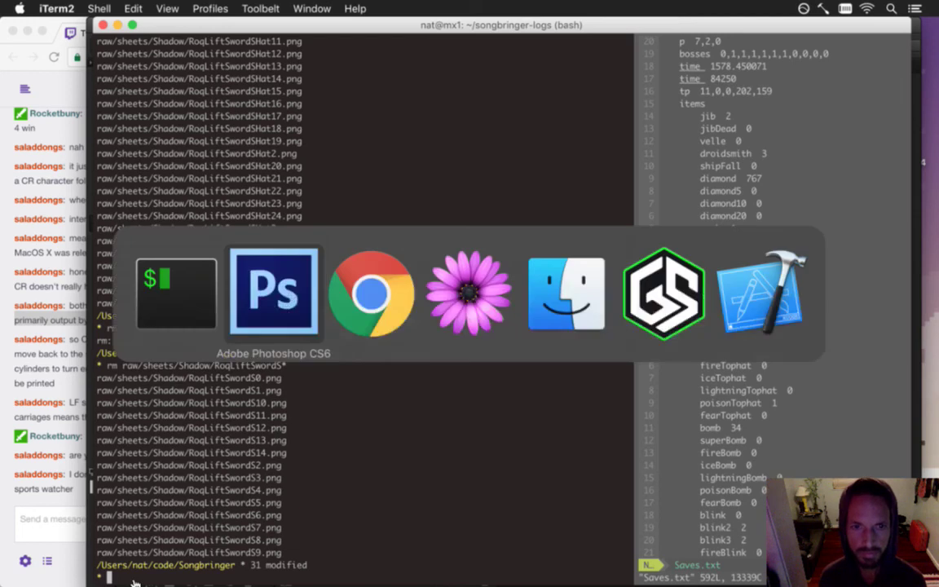
pyautogui.press('alt+super+r')
pyautogui.press('Right')
pyautogui.write('had')
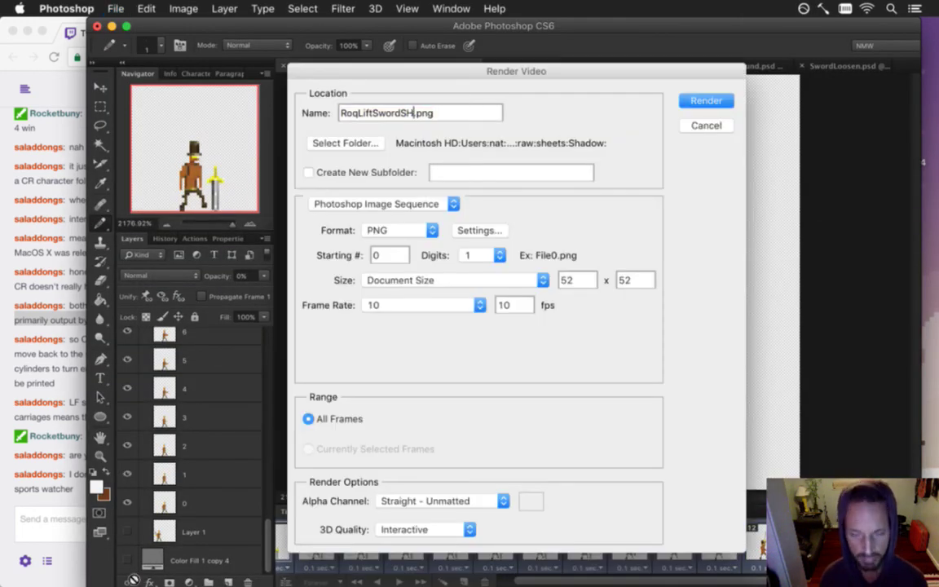
pyautogui.press('Return')
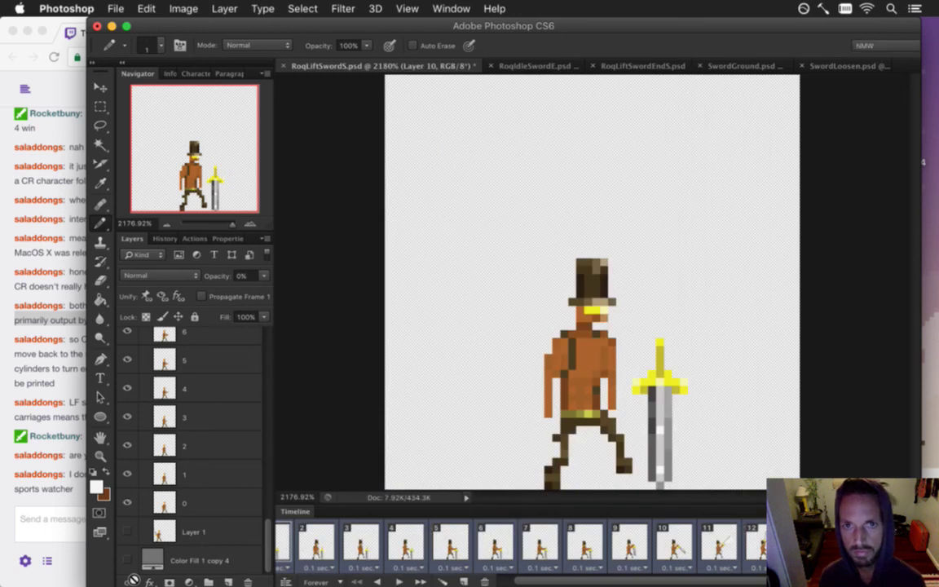
# - In iTerm's other pane, start the Songbringer MacD debug build and check the Twitch chat in Chrome while it runs
pyautogui.press('super+Tab')
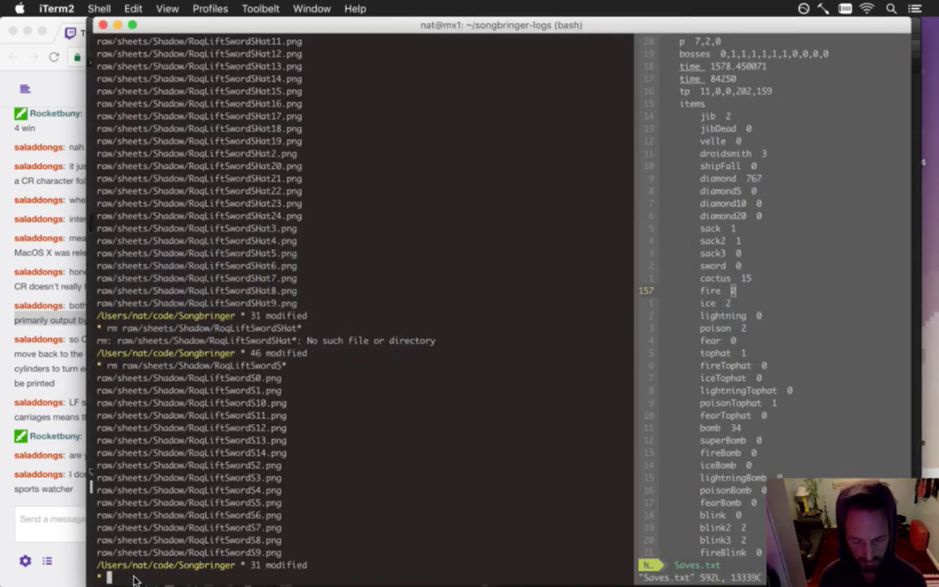
pyautogui.press('super+]')
pyautogui.press('m')
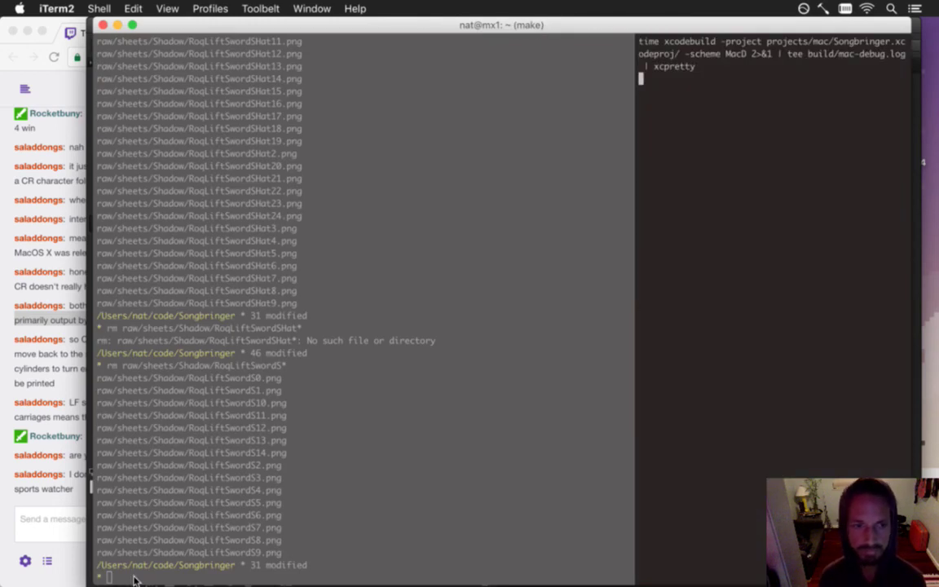
pyautogui.press('super+Tab')
pyautogui.press('super+Tab')
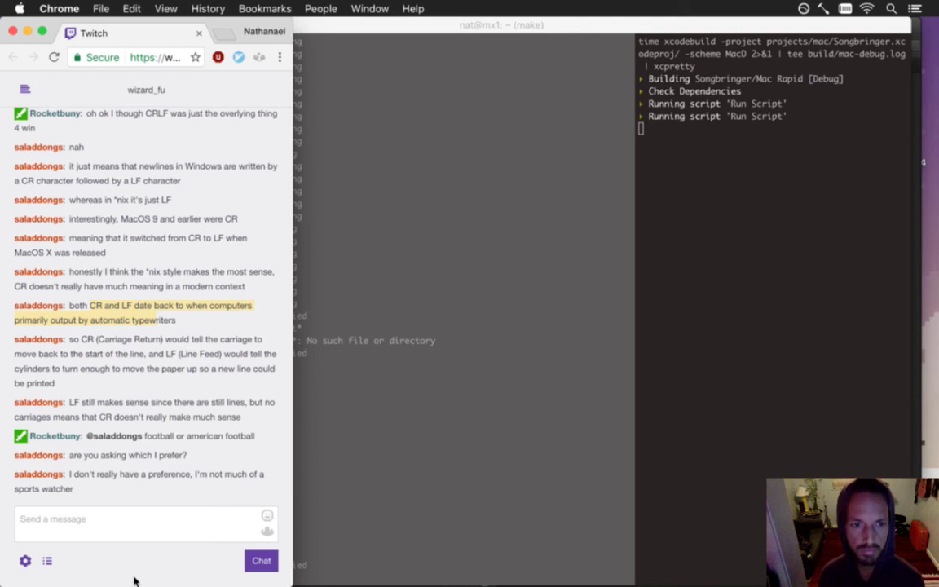
# - In Songbringer, walk Roq onto the stone circle beside the sword, watch the lift-sword animation and leave the game
pyautogui.press('super+Tab')
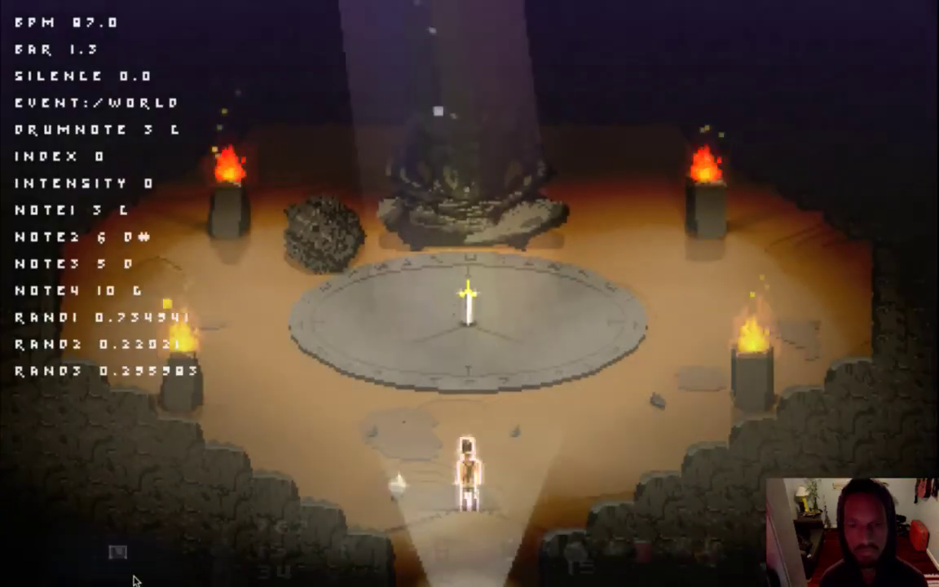
pyautogui.press('Up')
pyautogui.press('Left')
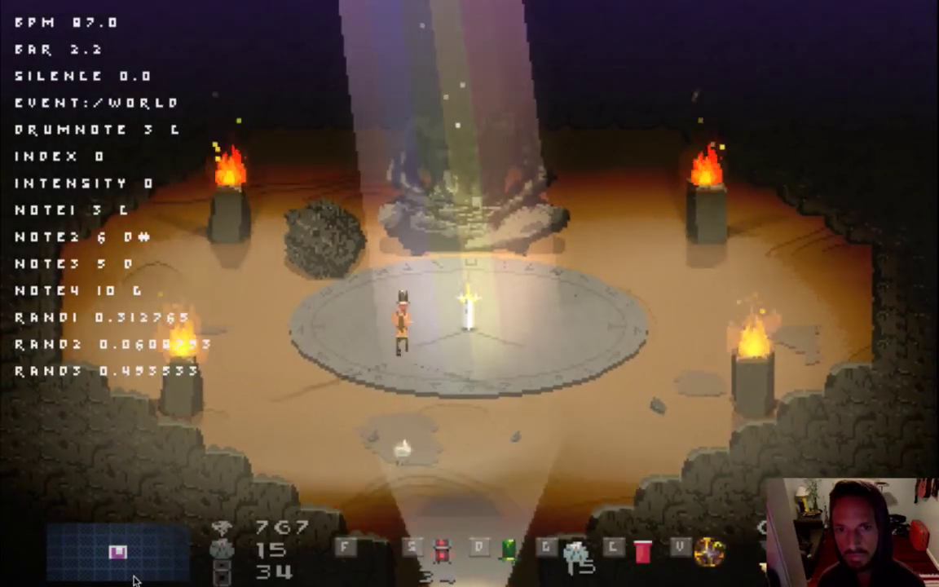
pyautogui.press('Right')
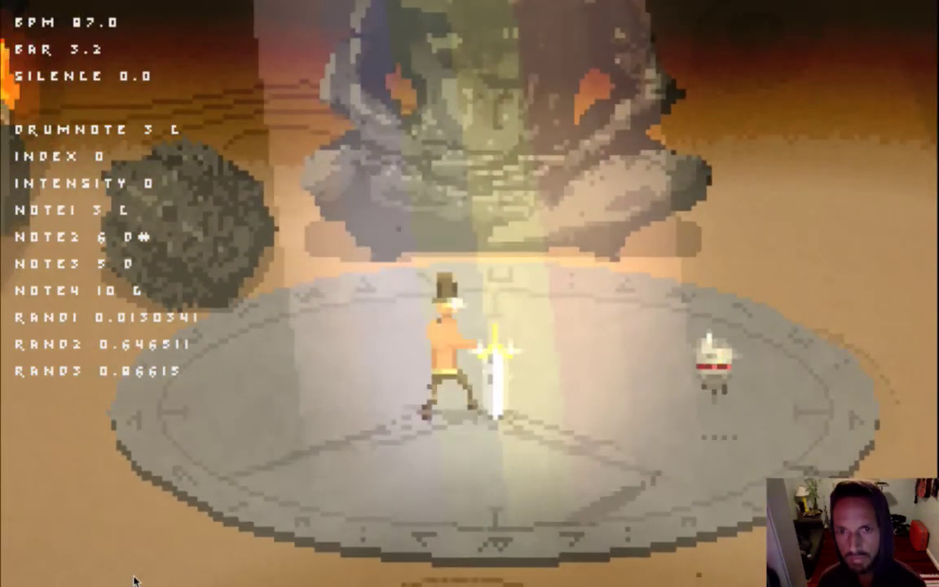
pyautogui.press('d')
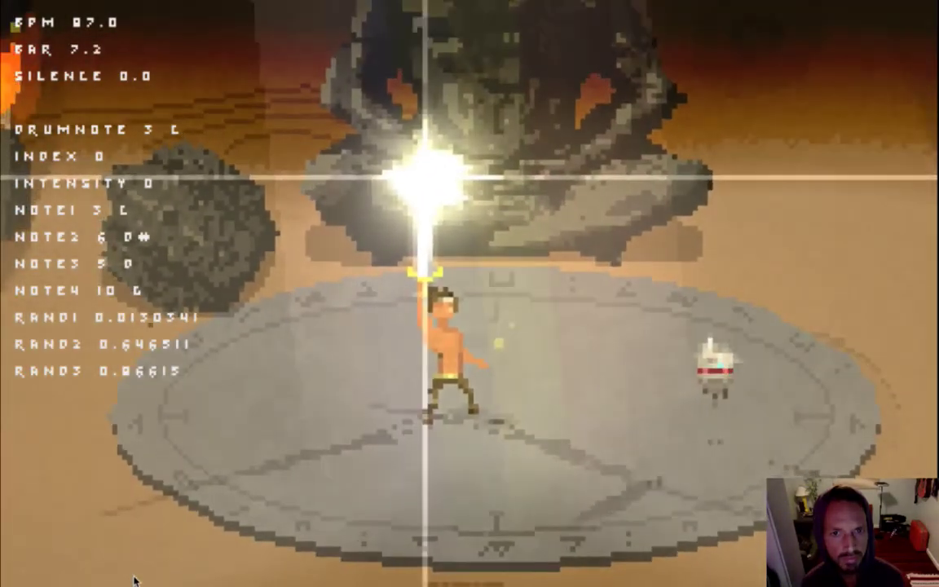
pyautogui.press('super+Tab')
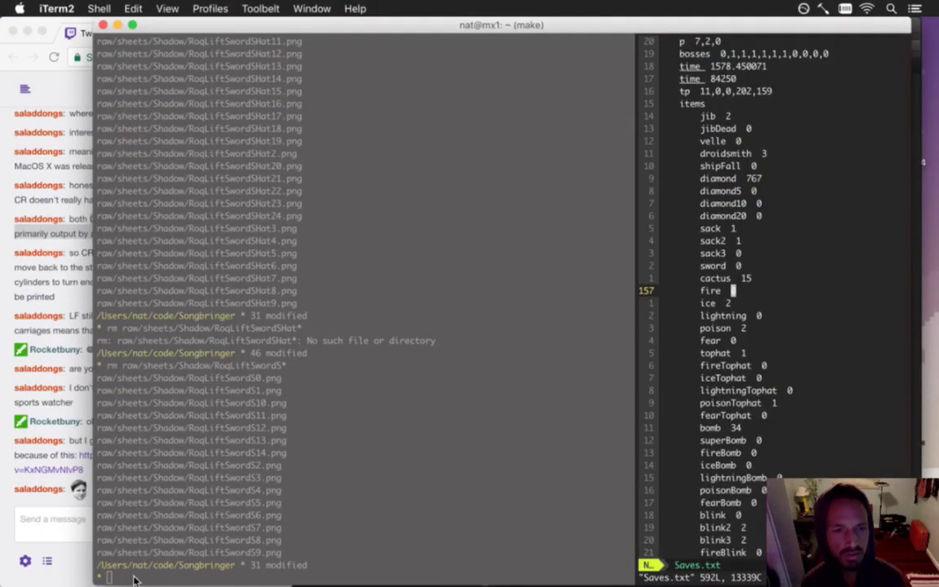
# - In Chrome, open the YouTube link posted in the Twitch chat and close its tab after viewing
pyautogui.click(67, 454)
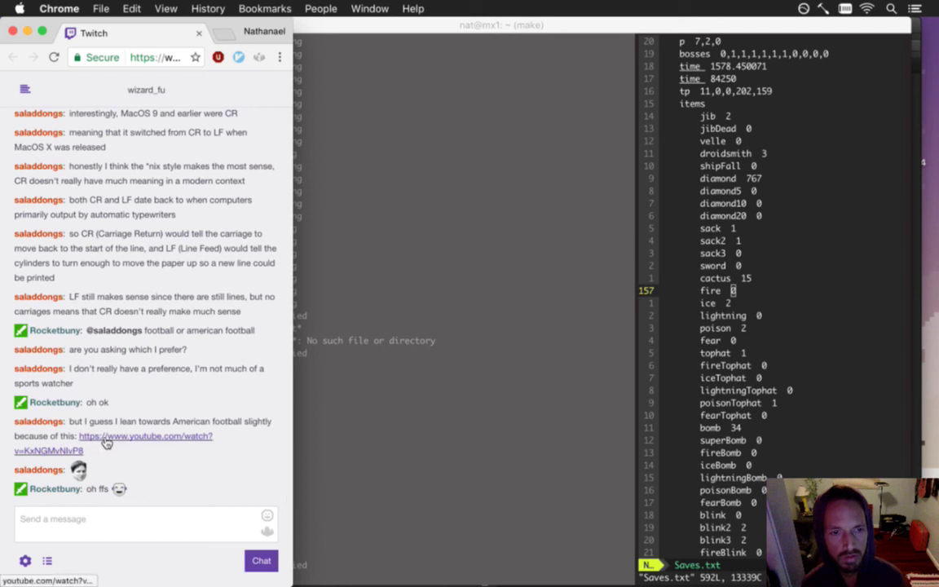
pyautogui.click(106, 441)
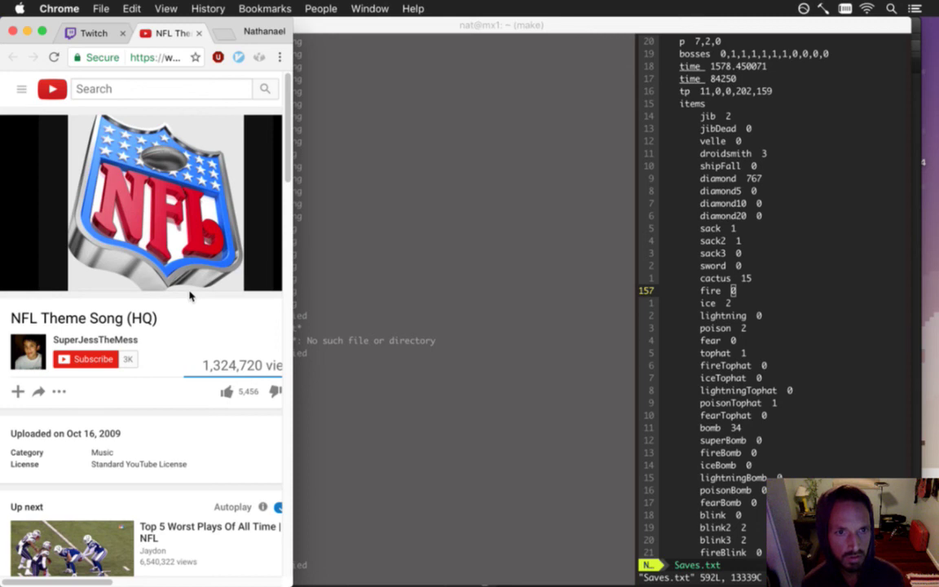
pyautogui.press('super+w')
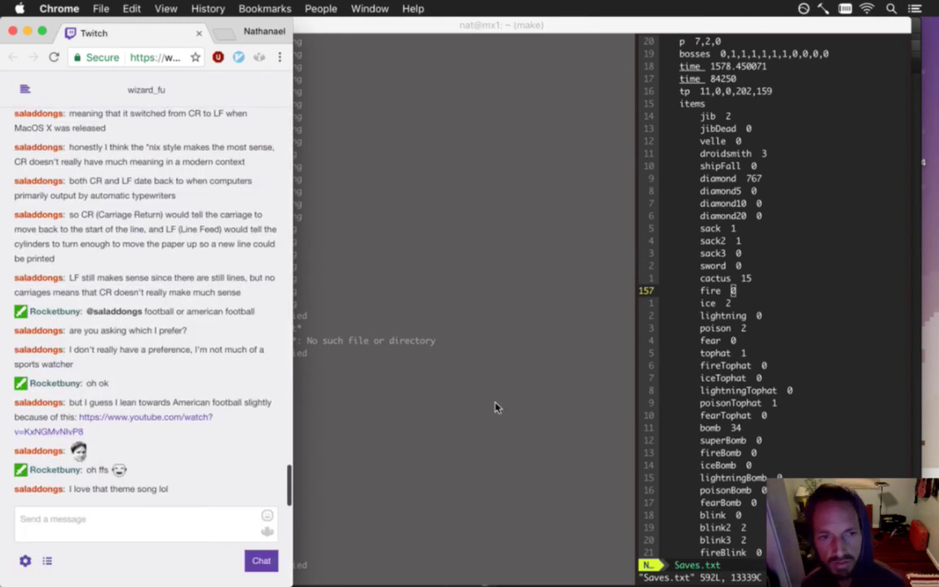
# - Return to Photoshop and restore the gray Color Fill 1 copy 4 background in RoqLiftSwordS.psd
pyautogui.click(504, 429)
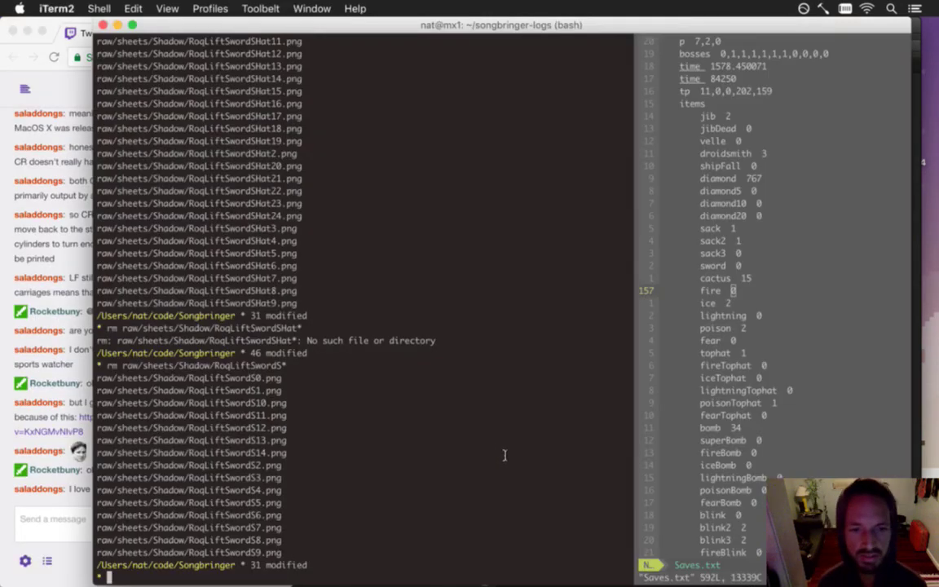
pyautogui.press('super+Tab')
pyautogui.press('super+Tab')
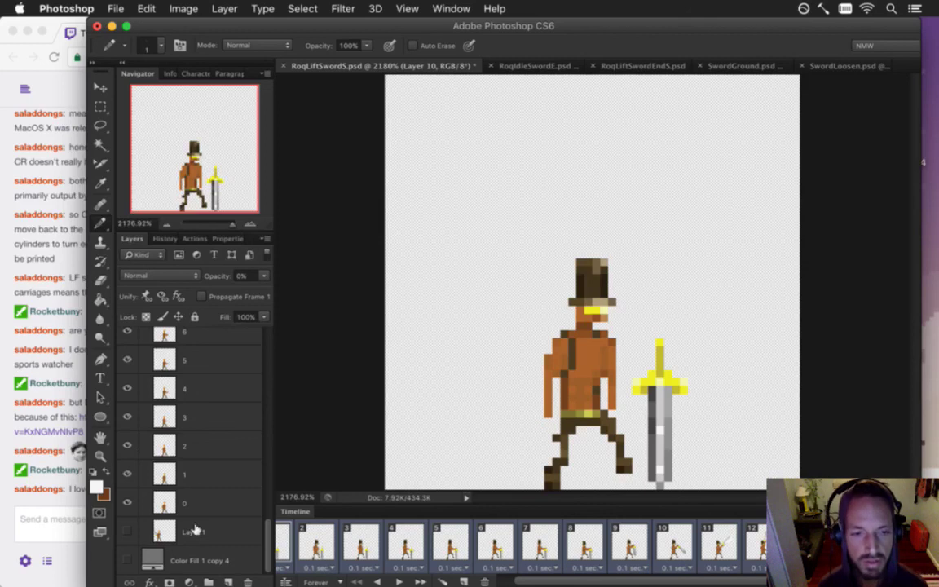
pyautogui.click(271, 535)
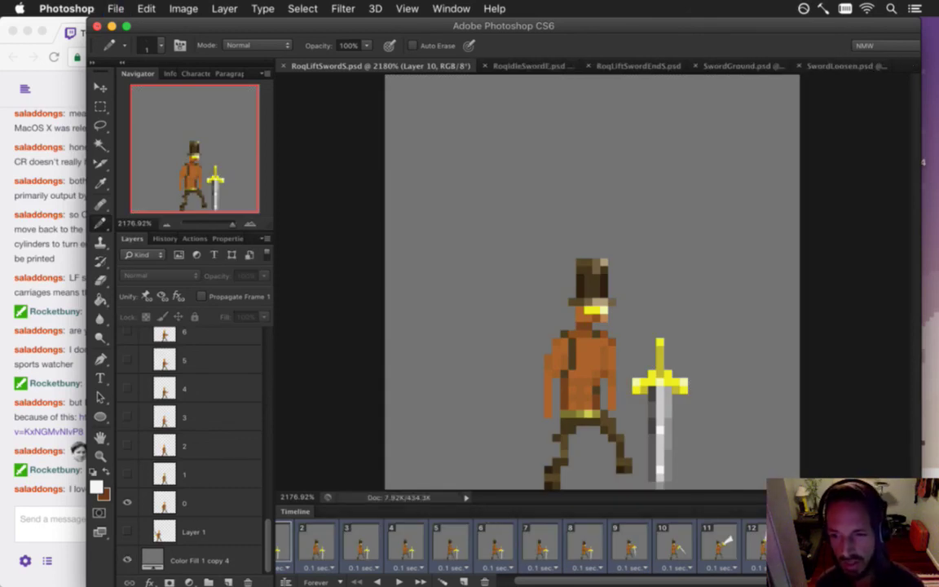
# - Show the frame with the sword raised overhead, select the whole canvas on Body layer 14 and save the file
pyautogui.click(724, 540)
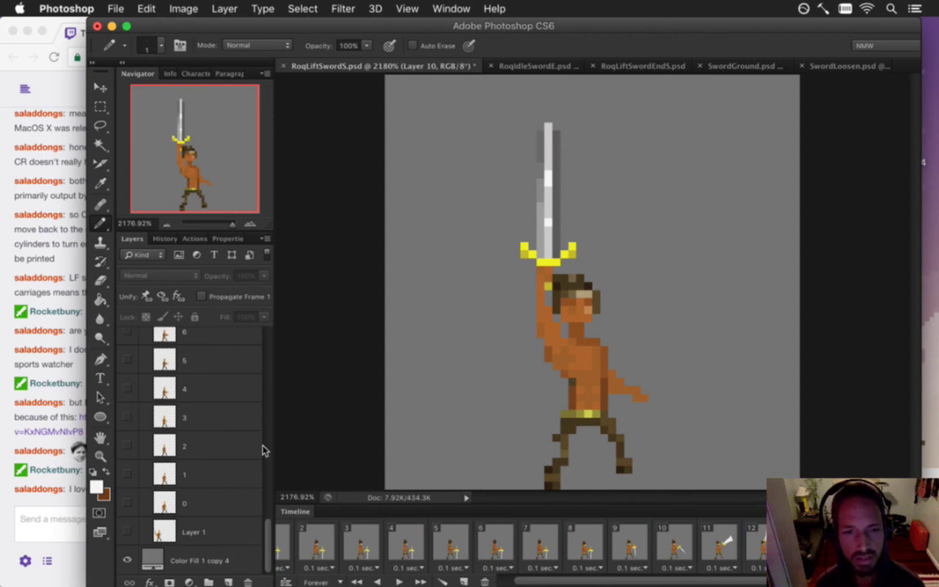
pyautogui.scroll(5, 245, 504)
pyautogui.scroll(-5, 257, 449)
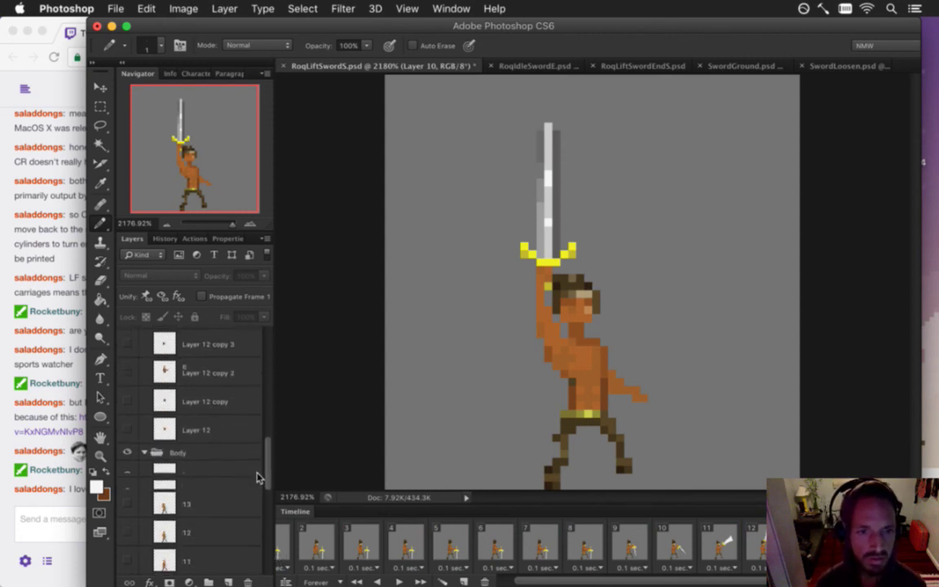
pyautogui.click(216, 445)
pyautogui.press('super+a')
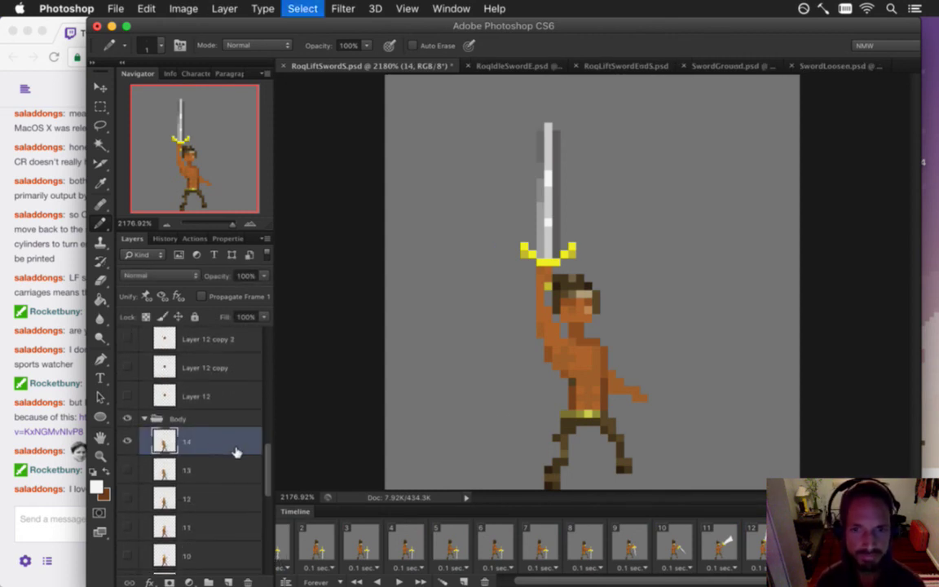
pyautogui.press('super+s')
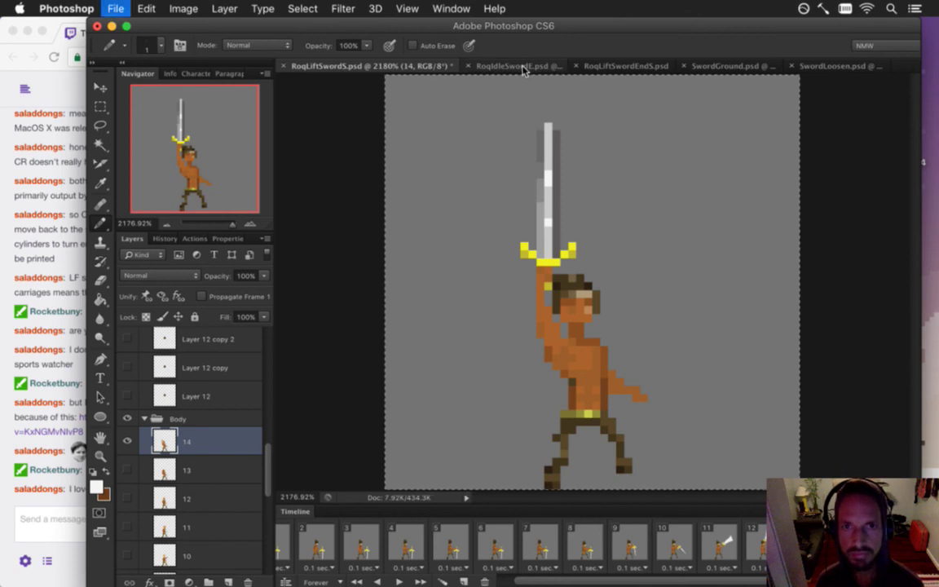
# - View RoqIdleSwordE.psd, open RoqLiftSwordEndS.psd and move its document directly after RoqLiftSwordS.psd
pyautogui.click(520, 68)
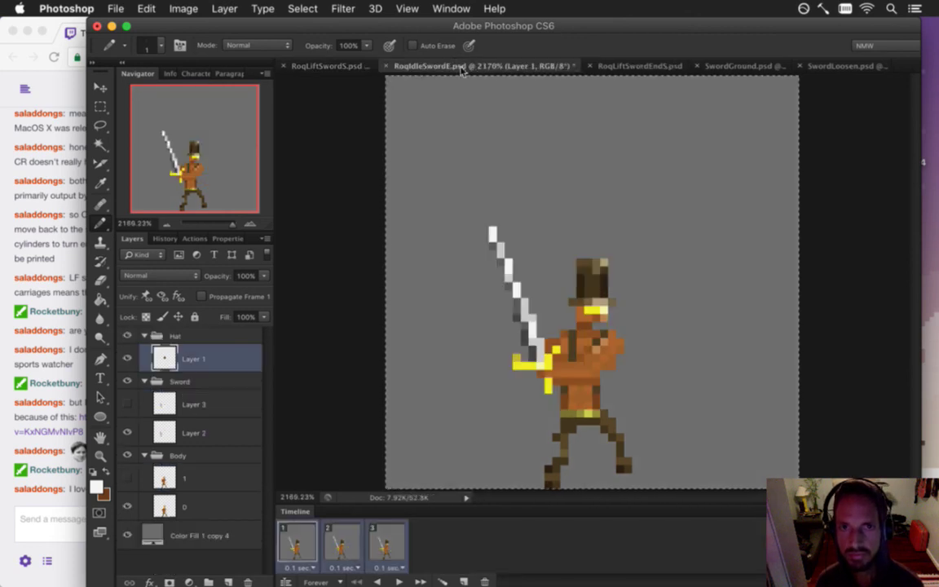
pyautogui.click(637, 67)
pyautogui.moveTo(638, 67); pyautogui.dragTo(438, 77)
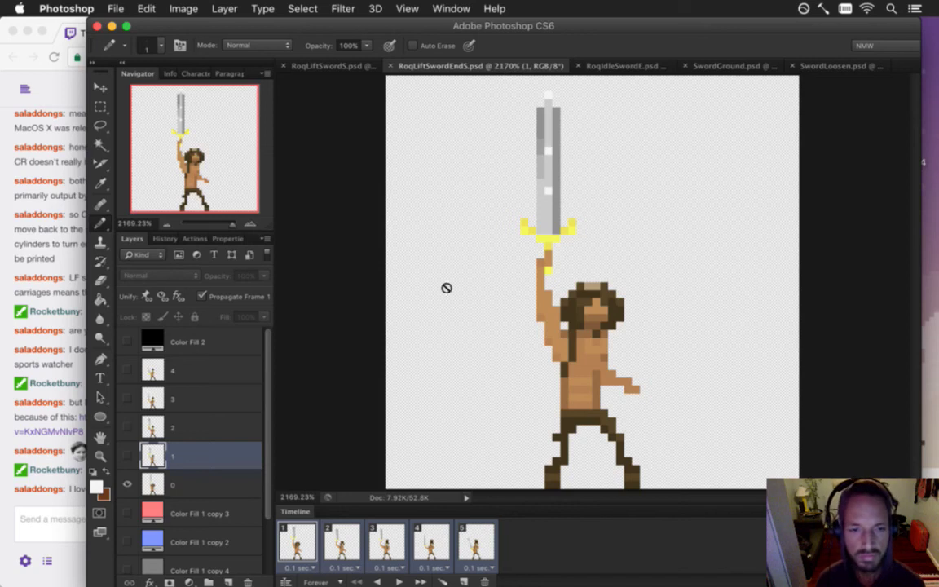
# - Show the gray Color Fill 1 copy 4 background behind all frames in RoqLiftSwordEndS.psd
pyautogui.moveTo(268, 465); pyautogui.dragTo(267, 513)
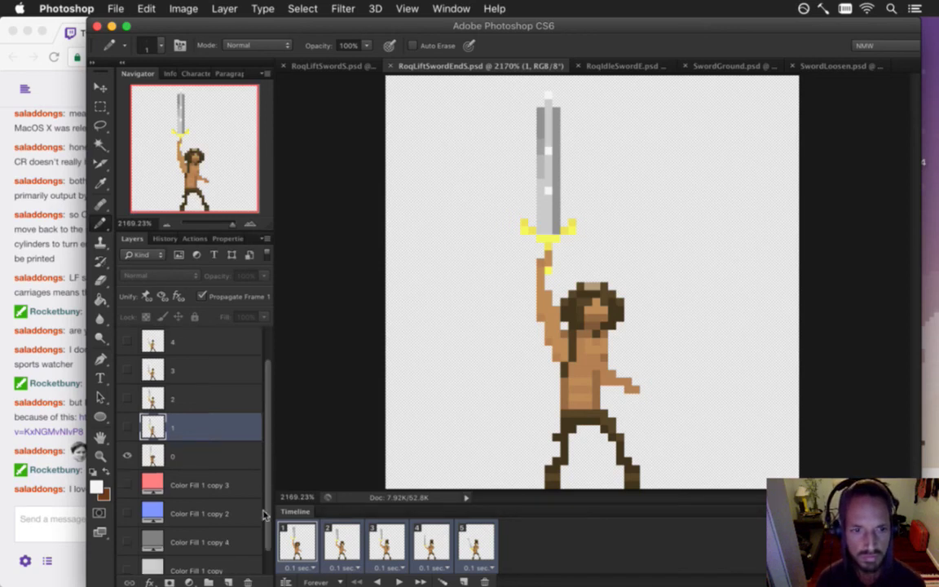
pyautogui.click(126, 502)
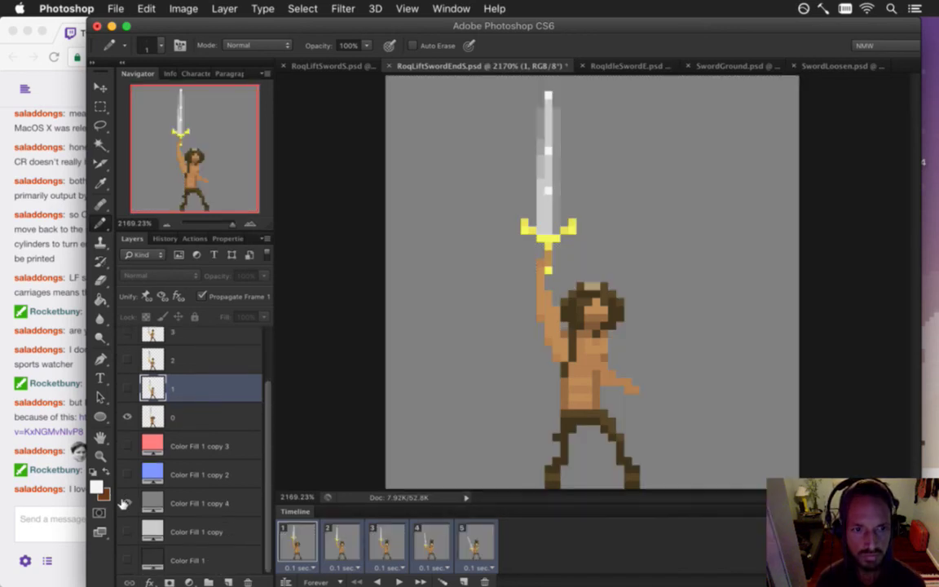
pyautogui.click(66, 503)
pyautogui.click(574, 553)
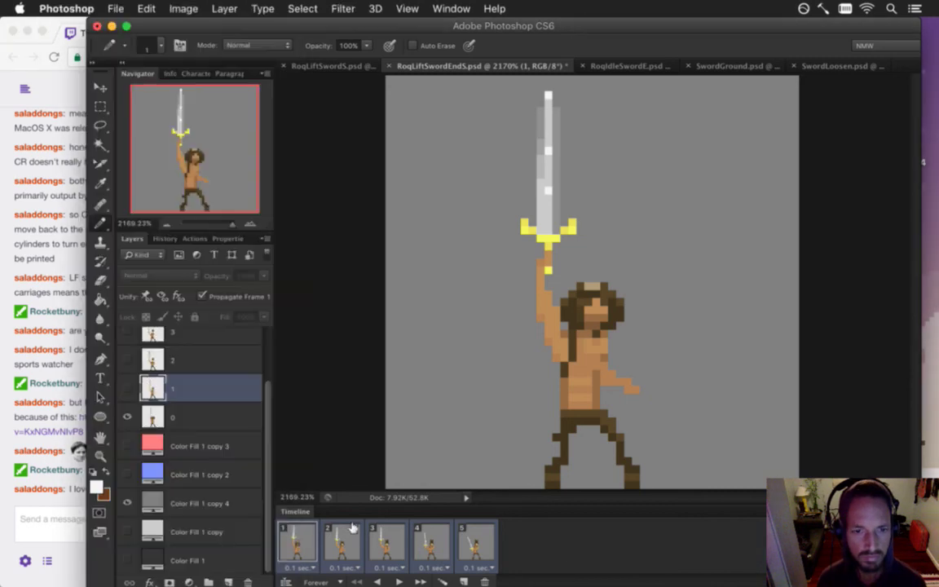
# - Delete the unused color fill layers Color Fill 1 copy 3, copy 2, copy and Color Fill 1
pyautogui.click(163, 442)
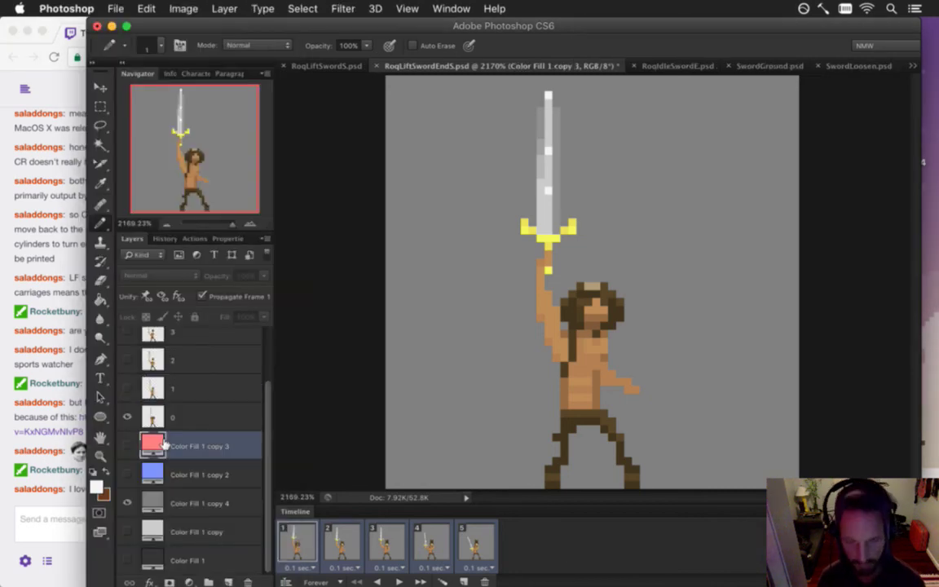
pyautogui.press('BackSpace')
pyautogui.press('BackSpace')
pyautogui.click(183, 528)
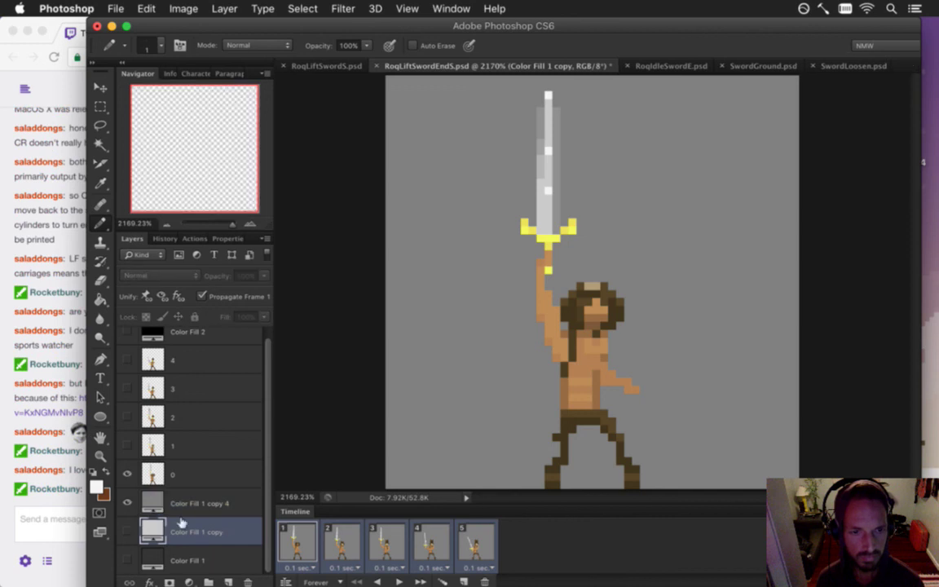
pyautogui.press('Delete')
pyautogui.press('Delete')
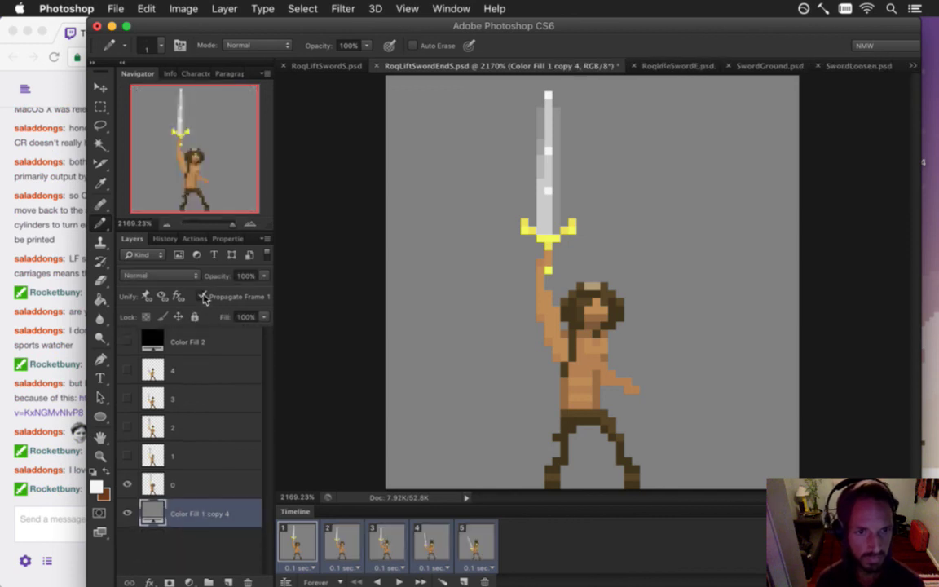
# - Add layer groups named Hat, Sword and Body, move layers 0 through 4 into Body and save the file
pyautogui.click(187, 473)
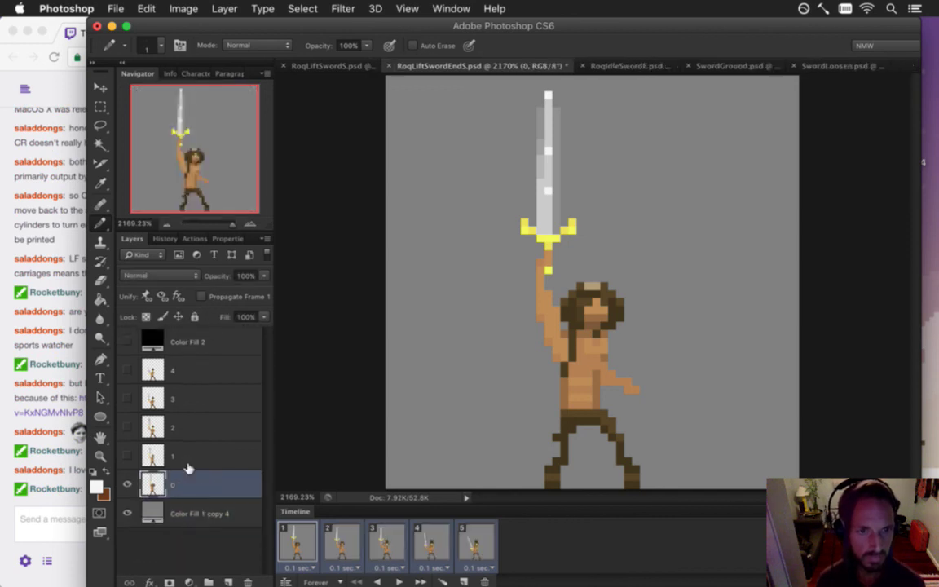
pyautogui.click(188, 457)
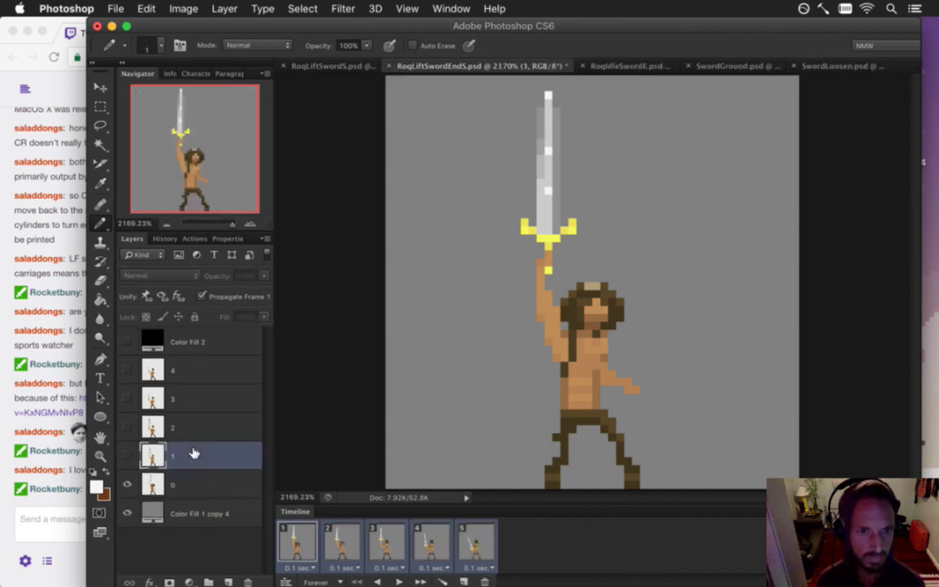
pyautogui.click(195, 367)
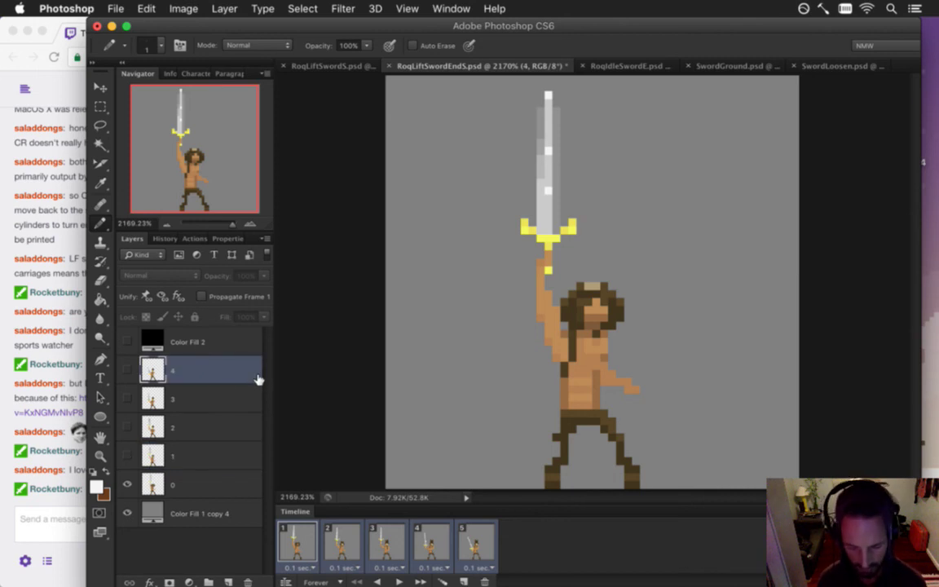
pyautogui.press('super+z')
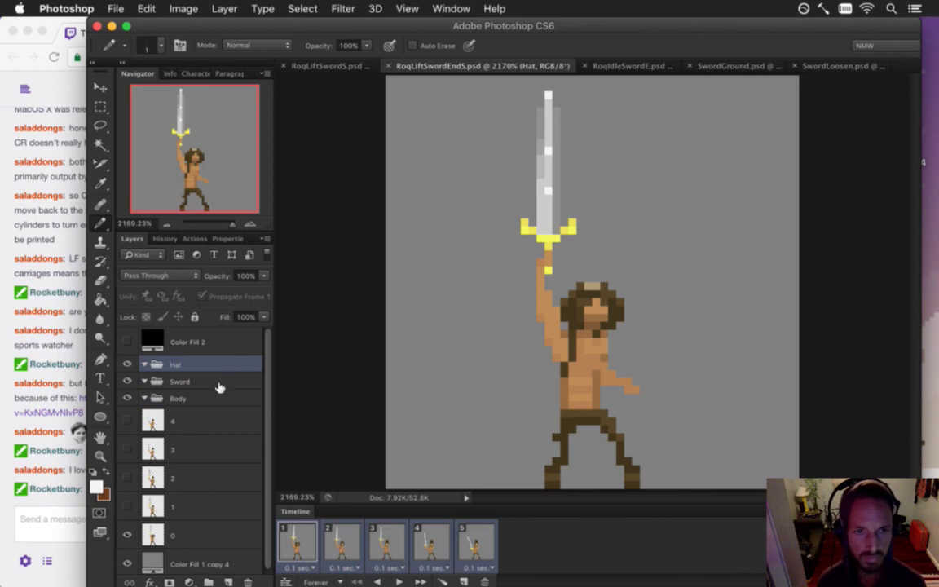
pyautogui.click(195, 420)
pyautogui.keyDown('shift'); pyautogui.click(222, 531); pyautogui.keyUp('shift')
pyautogui.moveTo(178, 423); pyautogui.dragTo(197, 400)
pyautogui.press('super+s')
# - Check the Twitch chat in Chrome, return to Photoshop and restore the layer groups' visibility across the animation frames
pyautogui.click(67, 461)
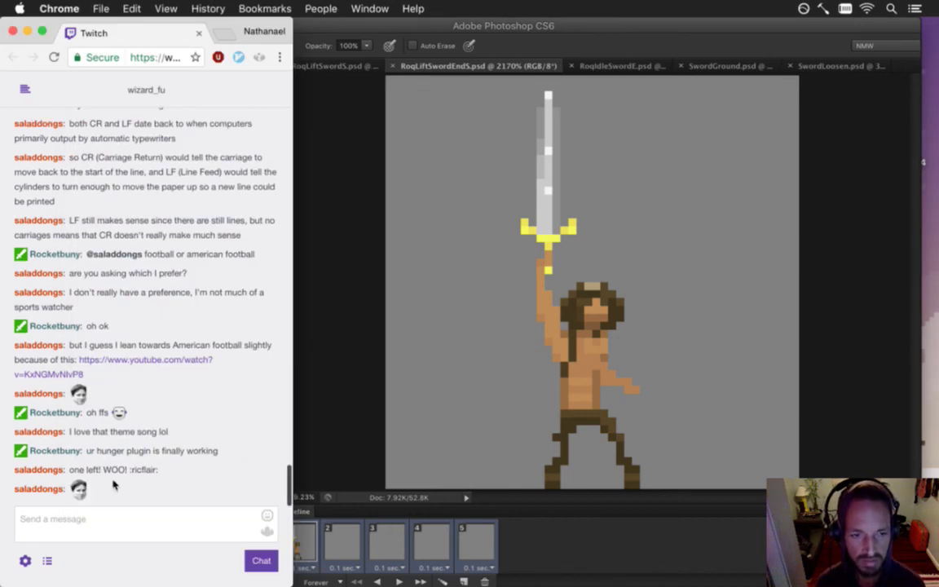
pyautogui.click(525, 544)
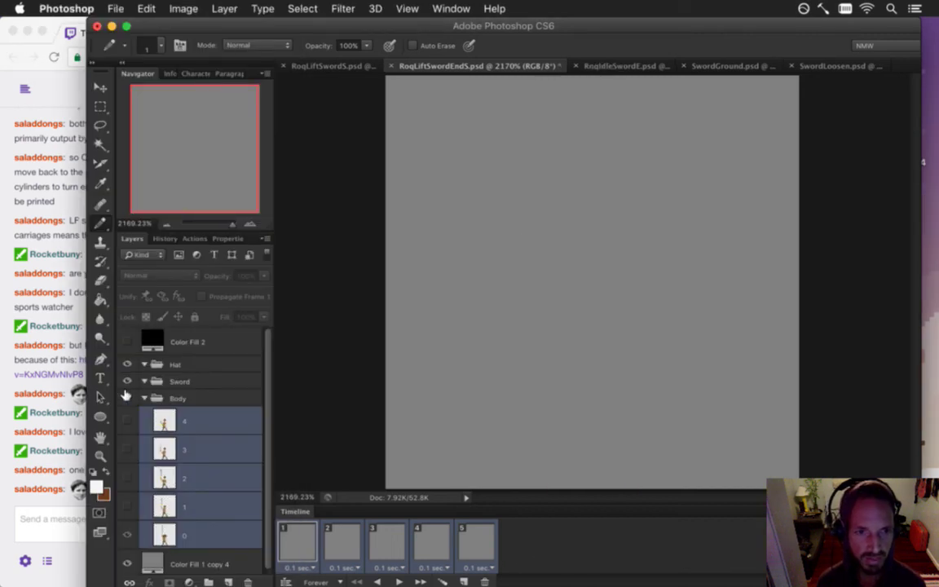
pyautogui.click(128, 364)
pyautogui.click(128, 363)
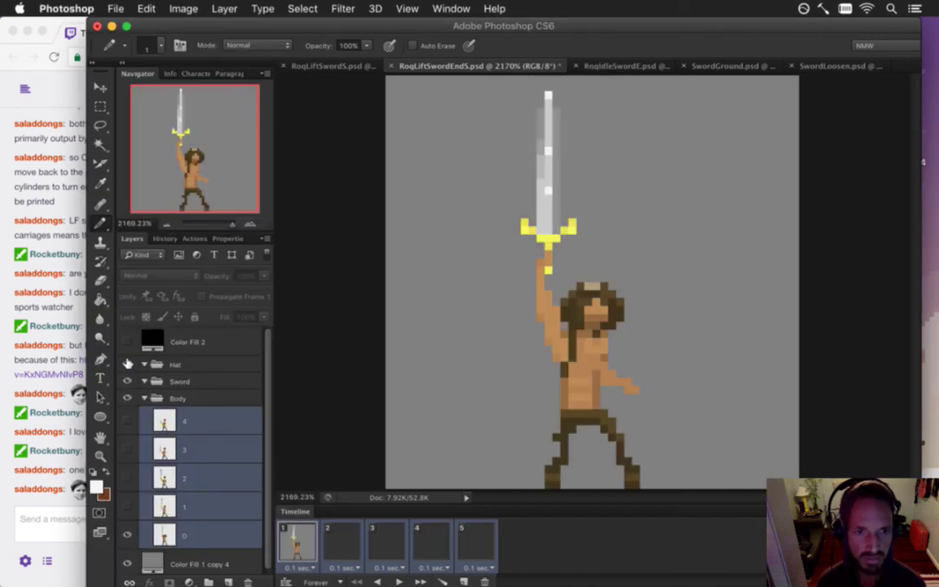
pyautogui.click(303, 534)
pyautogui.click(341, 543)
pyautogui.click(294, 539)
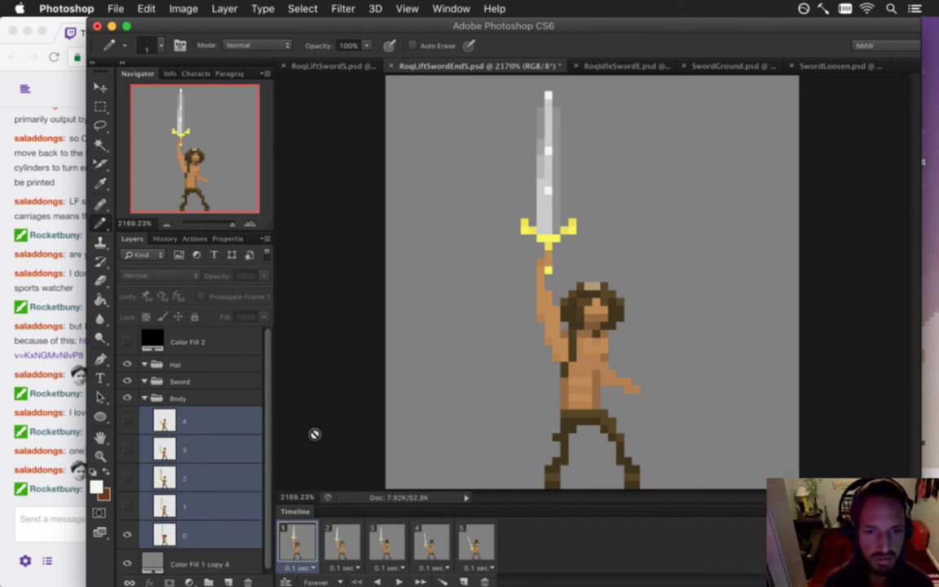
# - Paste the copied body from RoqLiftSwordS.psd layer 14 directly above layer 0 in RoqLiftSwordEndS.psd
pyautogui.click(207, 535)
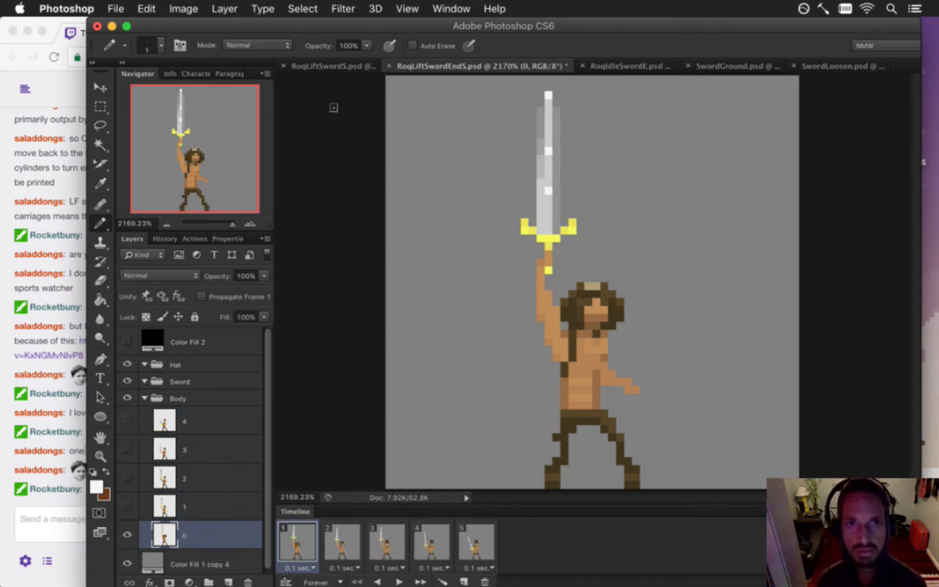
pyautogui.click(330, 67)
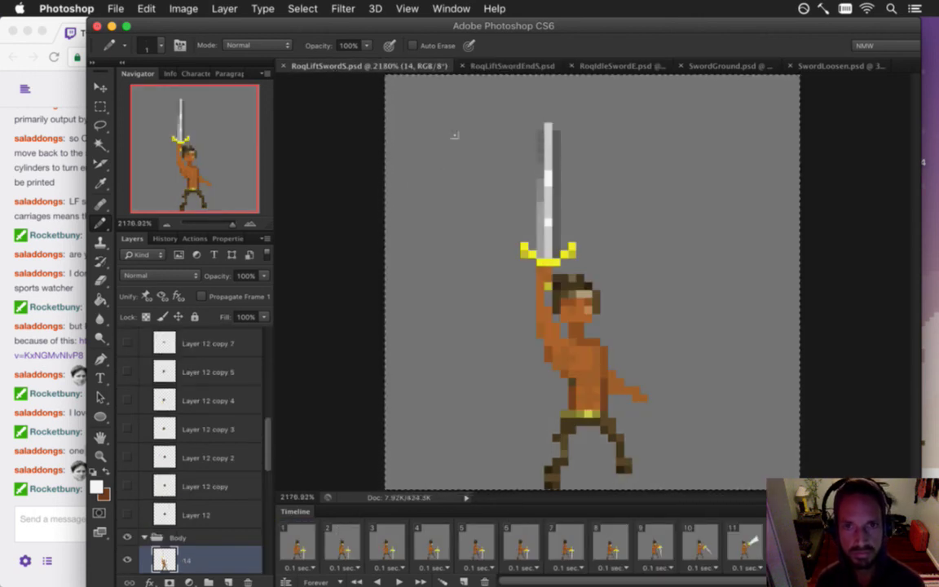
pyautogui.click(506, 70)
pyautogui.press('super+v')
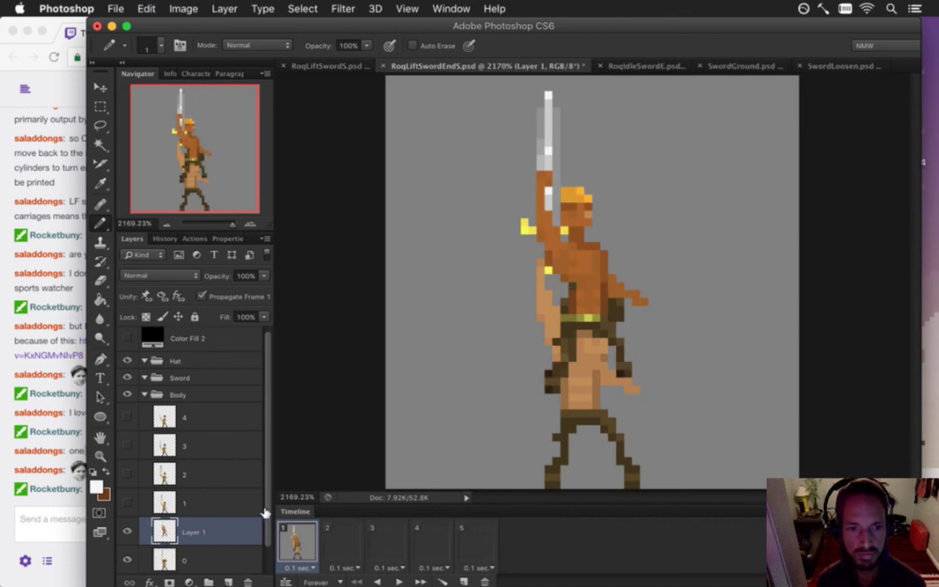
# - With all five frames selected, move the pasted body beside the existing figure with its feet on the same ground line
pyautogui.press('v')
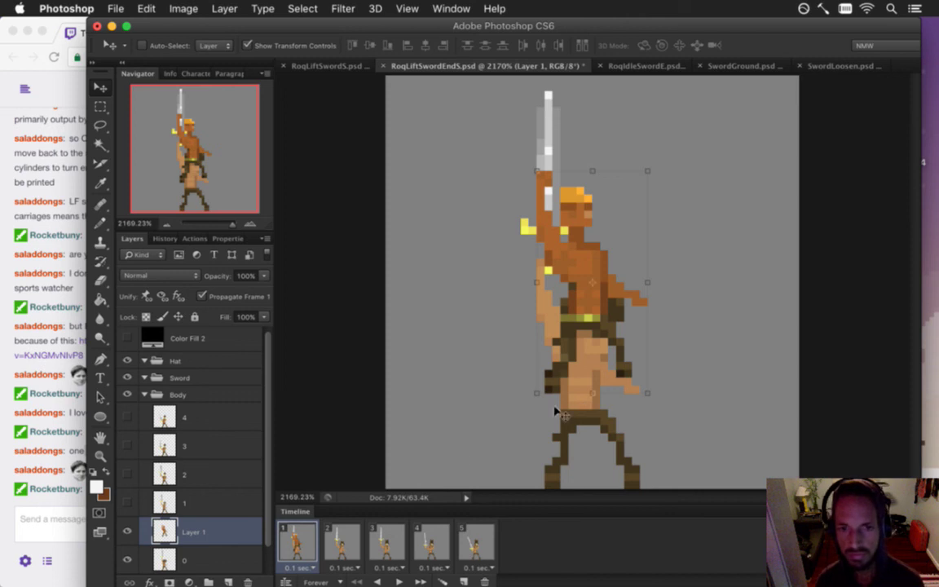
pyautogui.keyDown('shift'); pyautogui.click(478, 541); pyautogui.keyUp('shift')
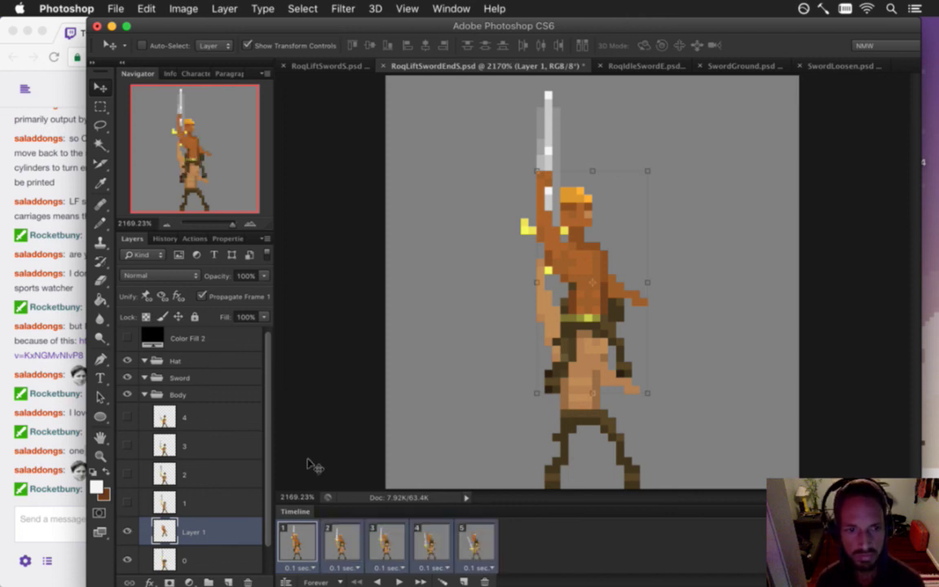
pyautogui.moveTo(526, 238); pyautogui.dragTo(477, 356)
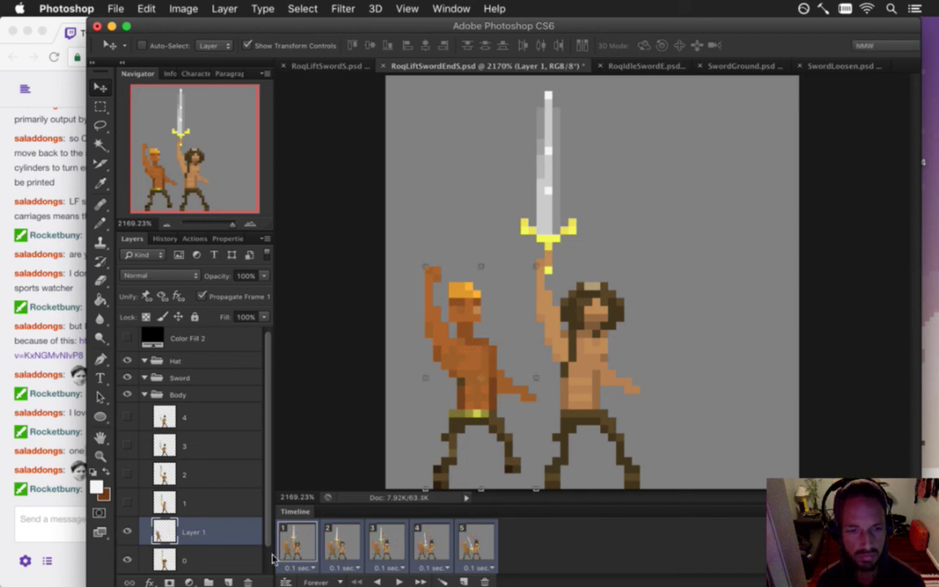
pyautogui.scroll(-1, 247, 476)
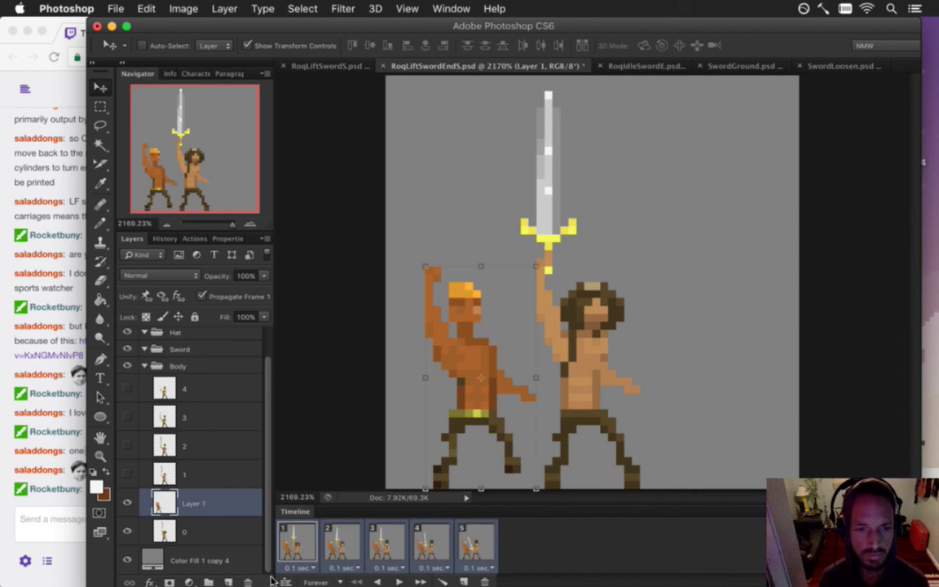
# - Toggle the pasted body's visibility to compare, place its layer below layer 0 and save the file
pyautogui.press('m')
pyautogui.click(127, 503)
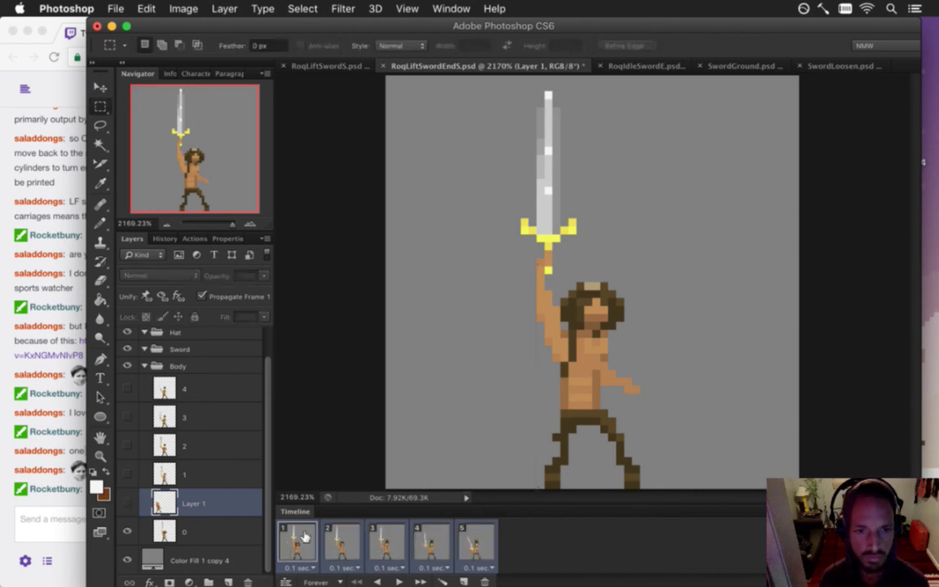
pyautogui.click(126, 503)
pyautogui.moveTo(160, 503); pyautogui.dragTo(167, 532)
pyautogui.press('super+s')
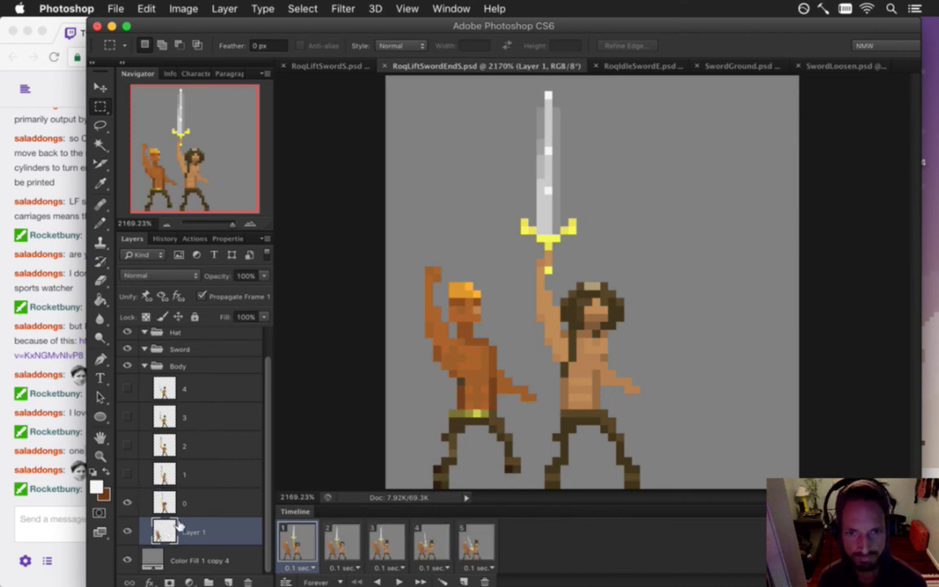
# - Move the pasted body directly behind the original figure so their raised arms and feet line up
pyautogui.press('v')
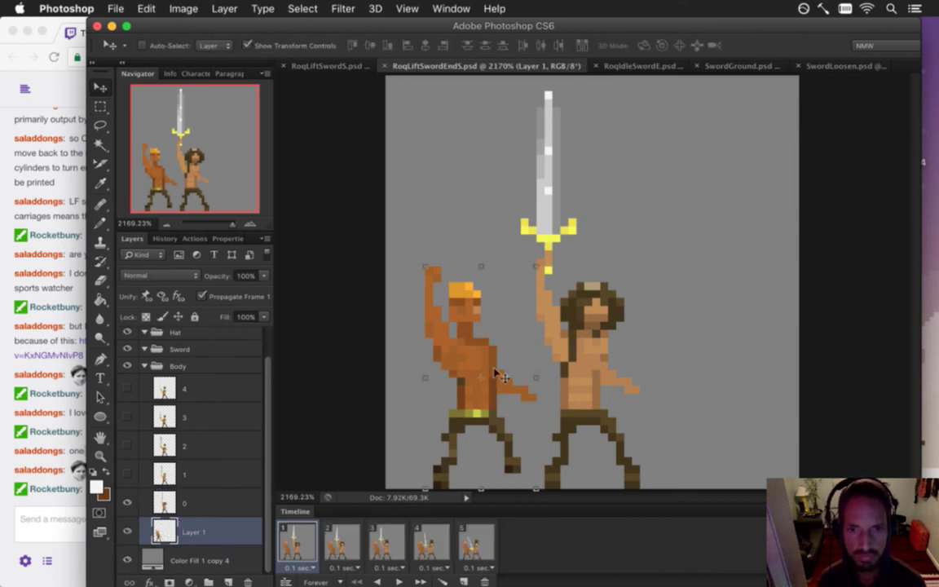
pyautogui.moveTo(490, 356); pyautogui.dragTo(581, 353)
pyautogui.press('Right')
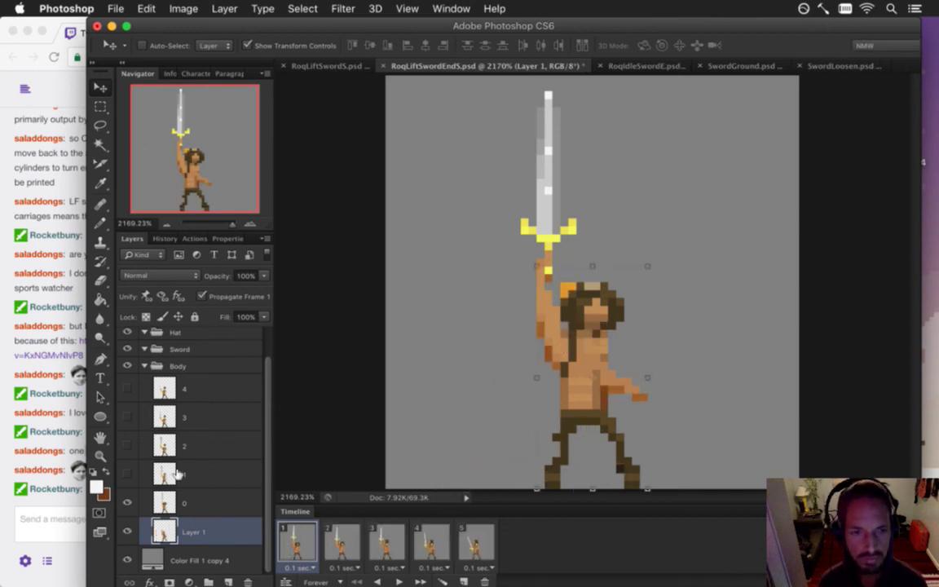
# - Hide layer 0, merge it with the pasted body layer to replace the old figure and save the file
pyautogui.click(128, 503)
pyautogui.keyDown('shift'); pyautogui.click(219, 501); pyautogui.keyUp('shift')
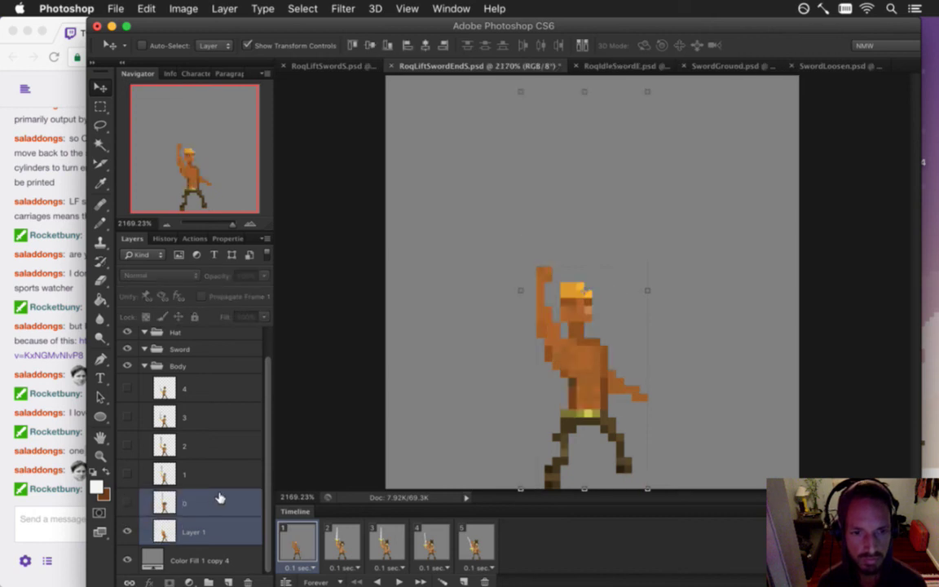
pyautogui.rightClick(221, 506)
pyautogui.click(261, 384)
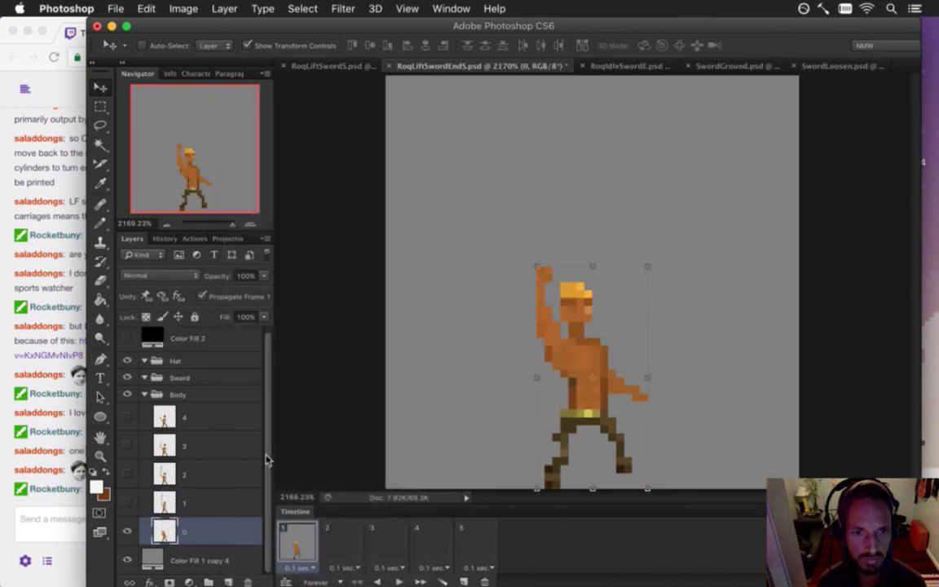
pyautogui.press('super+s')
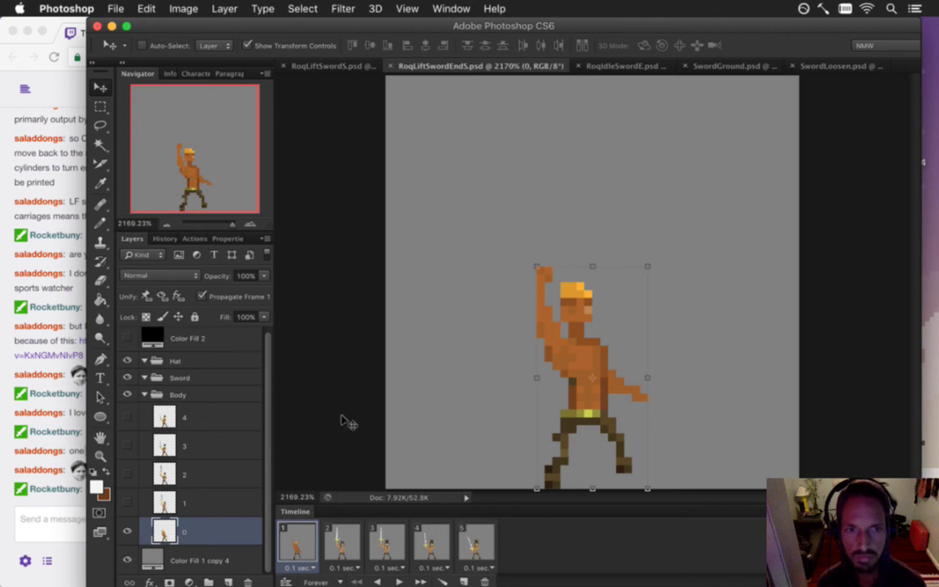
# - In RoqLiftSwordS.psd, clear the selection and select the whole canvas on the Sword group's Layer 8
pyautogui.click(346, 69)
pyautogui.press('m')
pyautogui.click(324, 201)
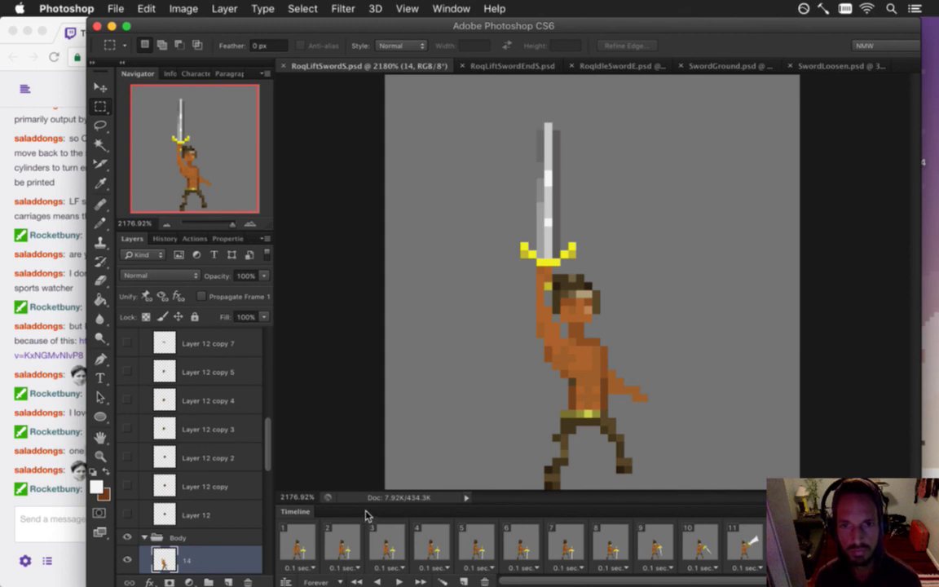
pyautogui.moveTo(269, 443); pyautogui.dragTo(259, 352)
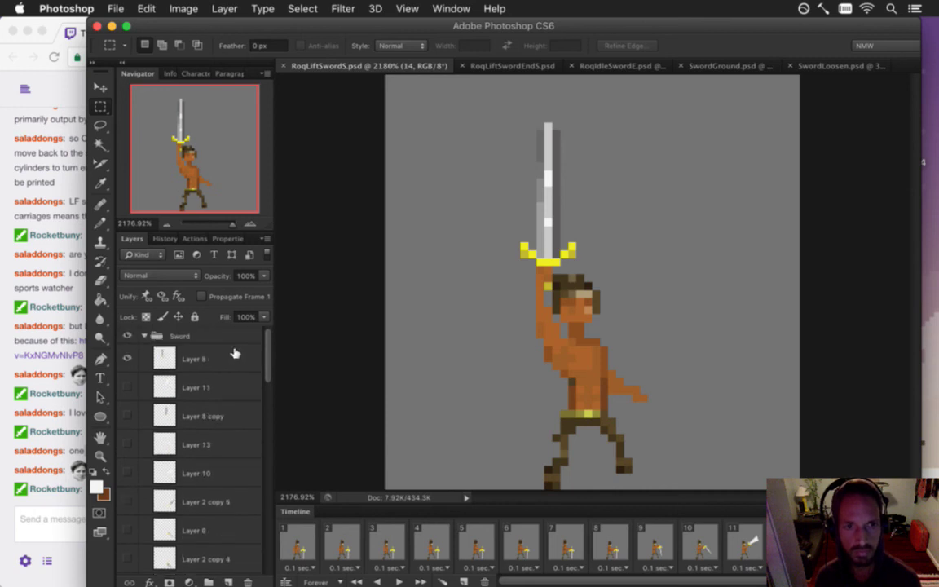
pyautogui.click(234, 352)
pyautogui.press('super+a')
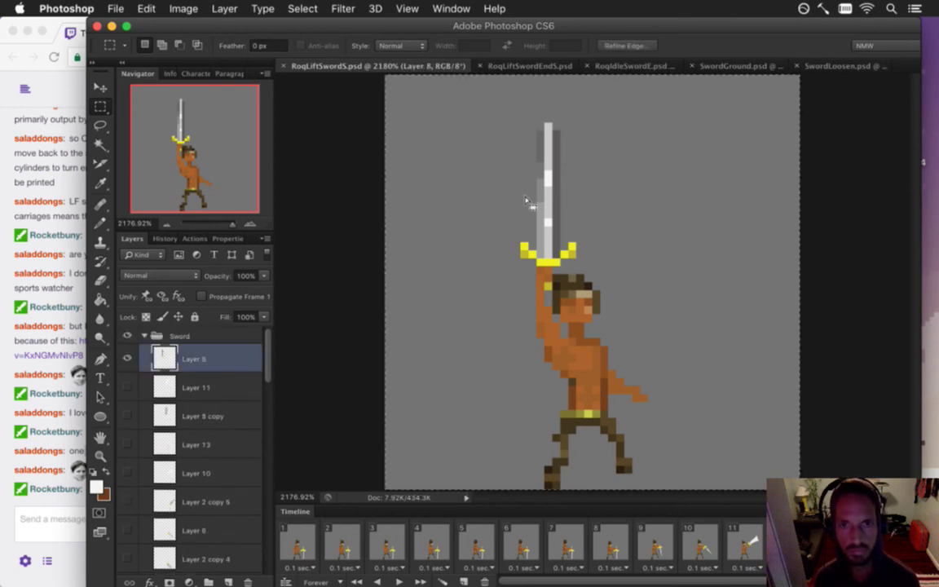
# - Paste the sword into the Sword group of RoqLiftSwordEndS.psd and turn off Propagate Frame 1
pyautogui.click(542, 66)
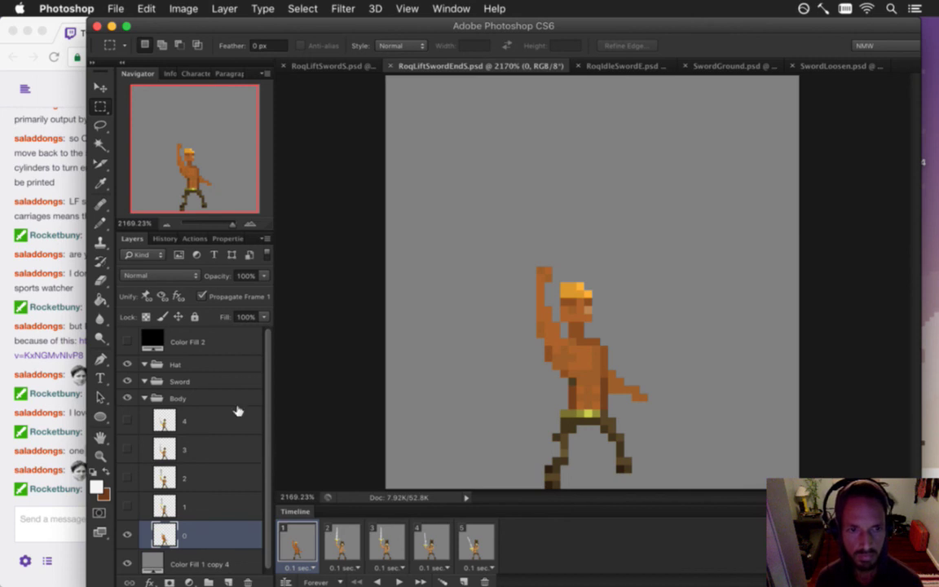
pyautogui.click(199, 381)
pyautogui.press('super+v')
pyautogui.click(202, 296)
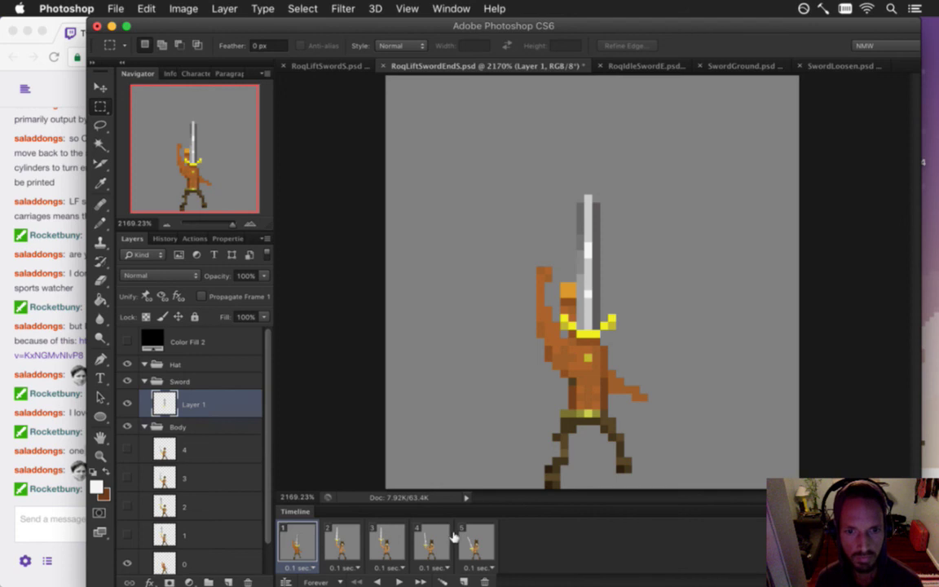
# - With all five frames selected, move the pasted sword 5 pixels left and 9 pixels up into the raised hand, and save the file
pyautogui.keyDown('shift'); pyautogui.click(457, 540); pyautogui.keyUp('shift')
pyautogui.press('v')
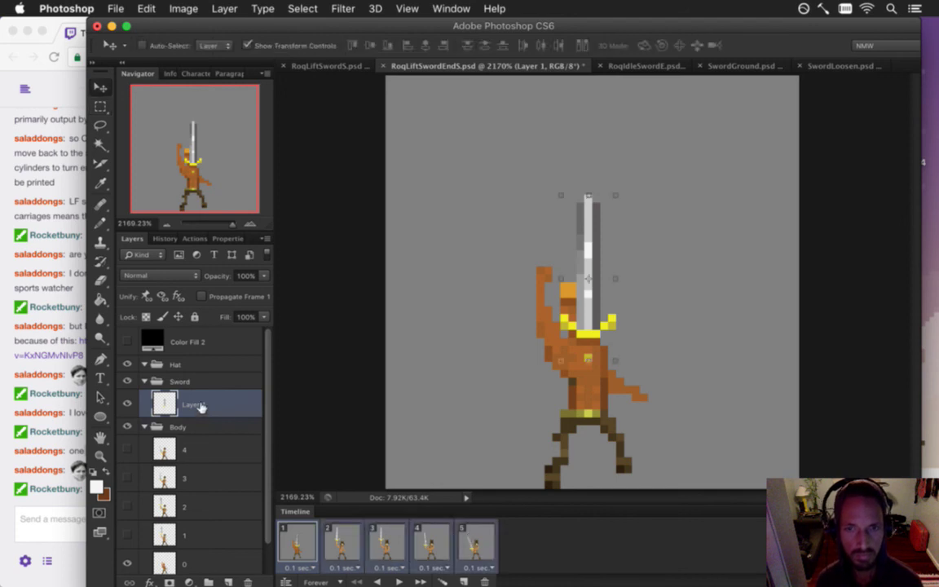
pyautogui.press('Left')
pyautogui.press('Up')
pyautogui.press('Left')
pyautogui.press('Up')
pyautogui.press('Left')
pyautogui.press('Up')
pyautogui.press('Left')
pyautogui.press('Up')
pyautogui.press('Left')
pyautogui.press('Up')
pyautogui.press('Up')
pyautogui.press('Up')
pyautogui.press('Up')
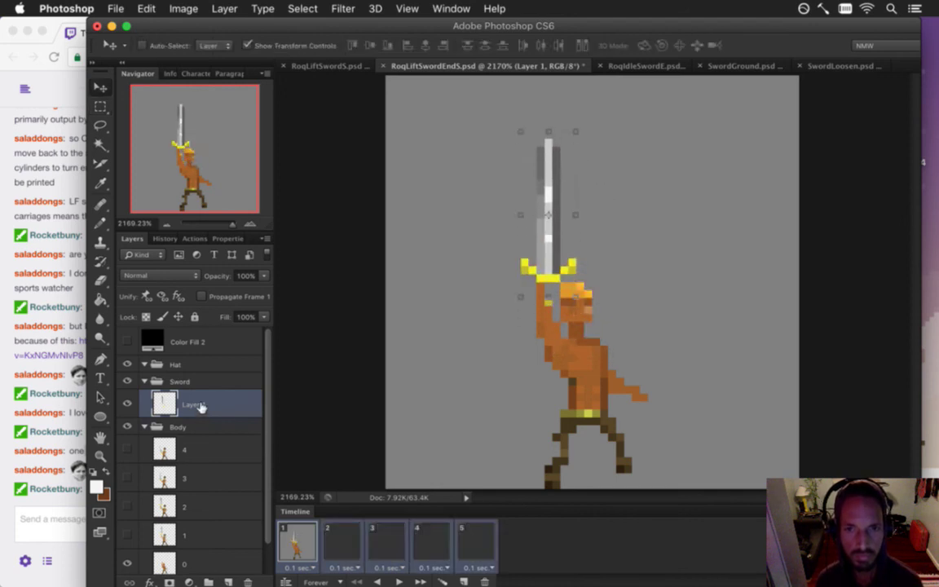
pyautogui.press('m')
pyautogui.press('super+s')
# - In RoqLiftSwordS.psd, copy the hat from the visible Layer 12 copy 6 in the Hat group
pyautogui.click(332, 66)
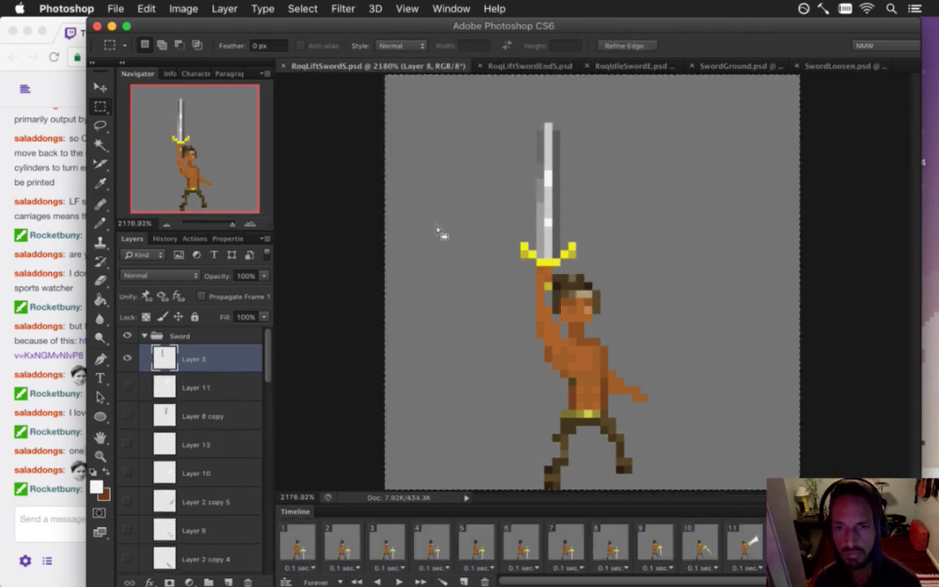
pyautogui.scroll(-1, 269, 365)
pyautogui.moveTo(269, 365); pyautogui.dragTo(266, 407)
pyautogui.click(228, 447)
pyautogui.press('super+c')
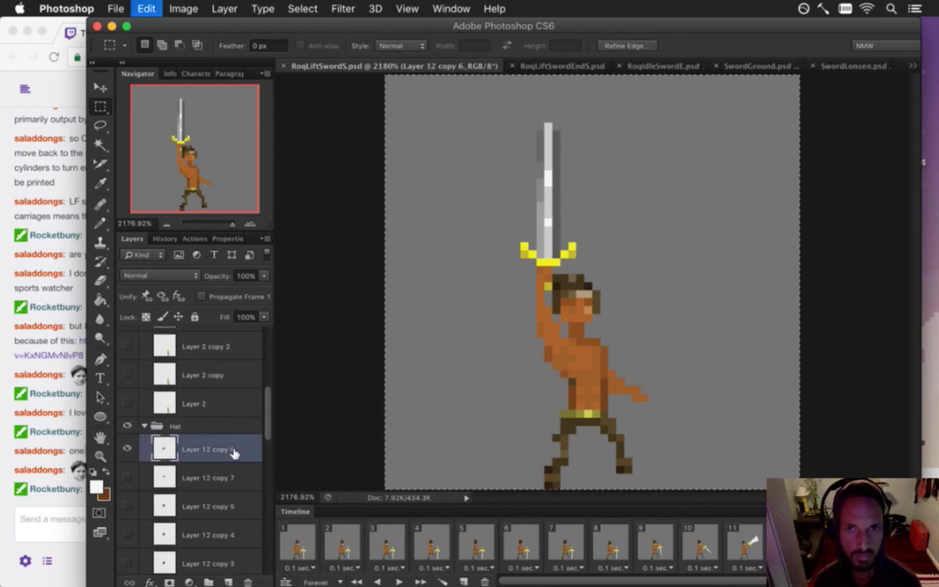
# - Paste the hat into the Hat group of RoqLiftSwordEndS.psd with only frame 1 selected
pyautogui.click(562, 67)
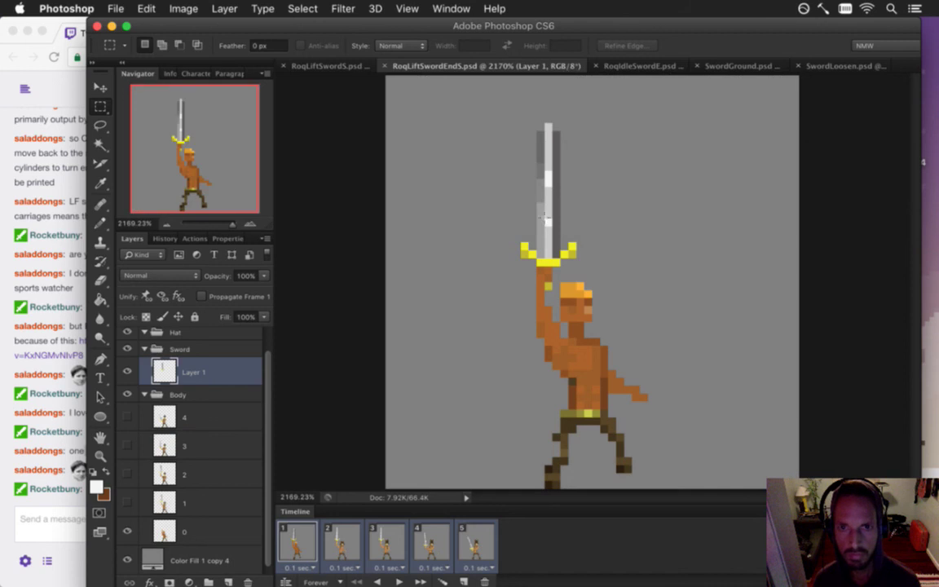
pyautogui.click(297, 542)
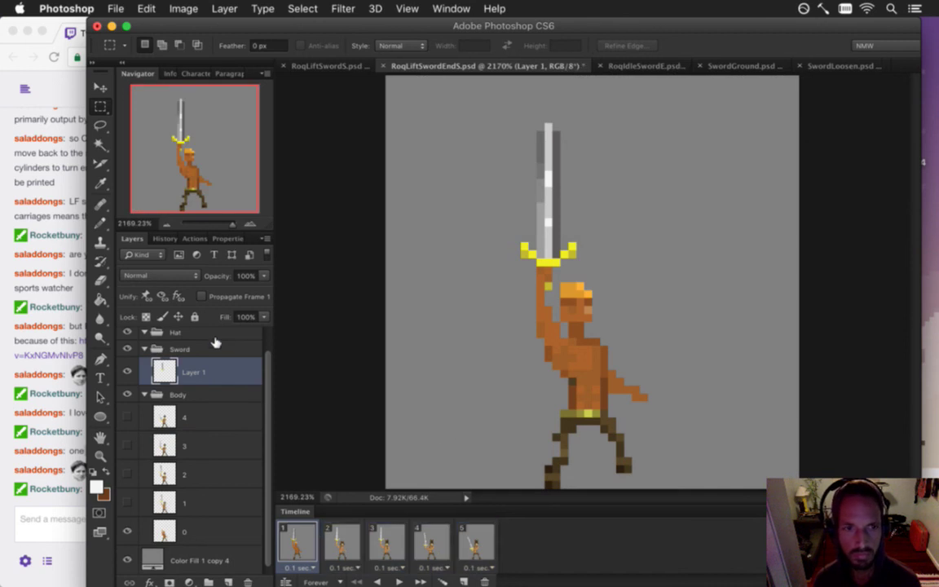
pyautogui.click(216, 335)
pyautogui.press('cmd+v')
pyautogui.press('v')
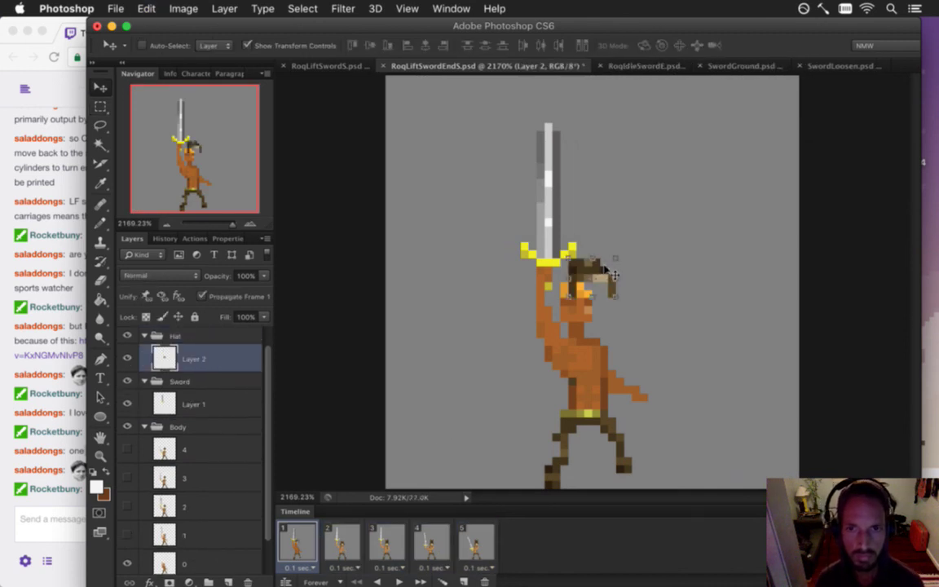
# - Move the pasted hat 2 pixels left and 2 pixels down onto the head, and turn off Propagate Frame 1 for its layer
pyautogui.press('Left')
pyautogui.press('Left')
pyautogui.press('Down')
pyautogui.press('Down')
pyautogui.press('m')
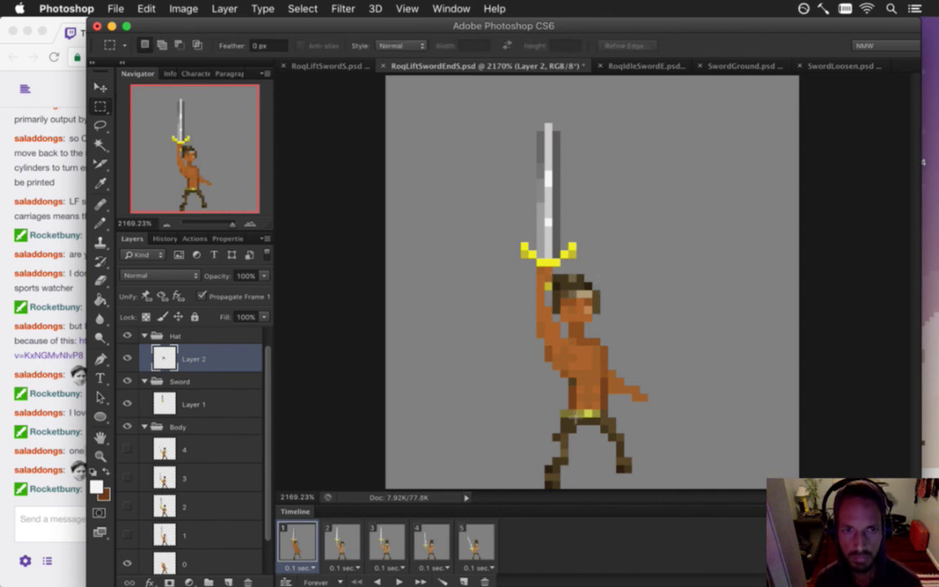
pyautogui.click(203, 297)
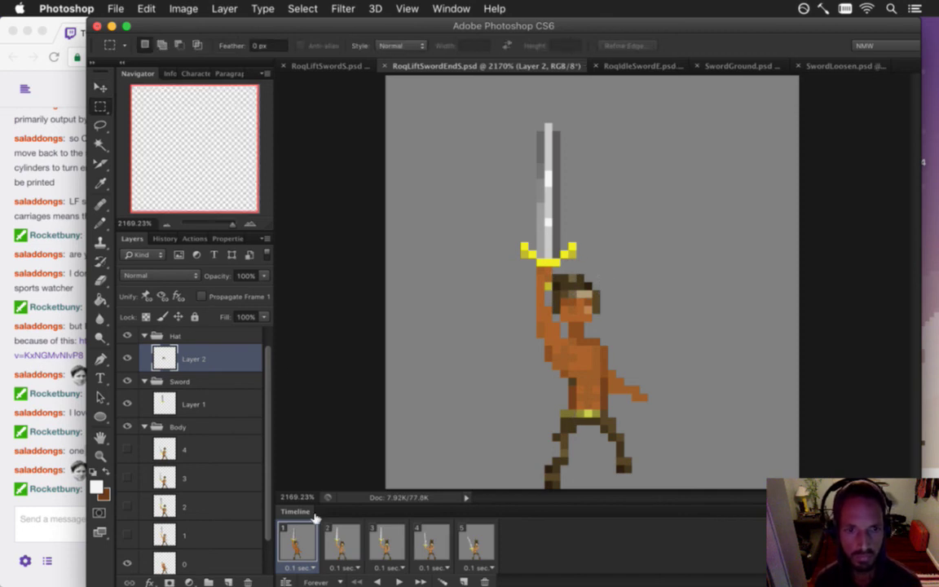
# - Compare the rebuilt pose in frame 1 with the old pose in frame 2
pyautogui.click(339, 542)
pyautogui.click(304, 542)
pyautogui.click(335, 542)
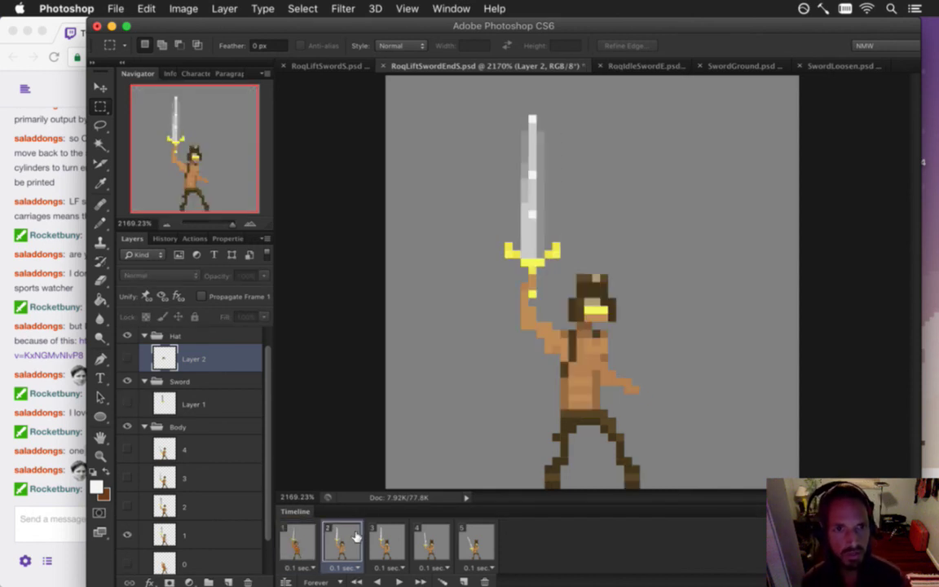
pyautogui.click(303, 538)
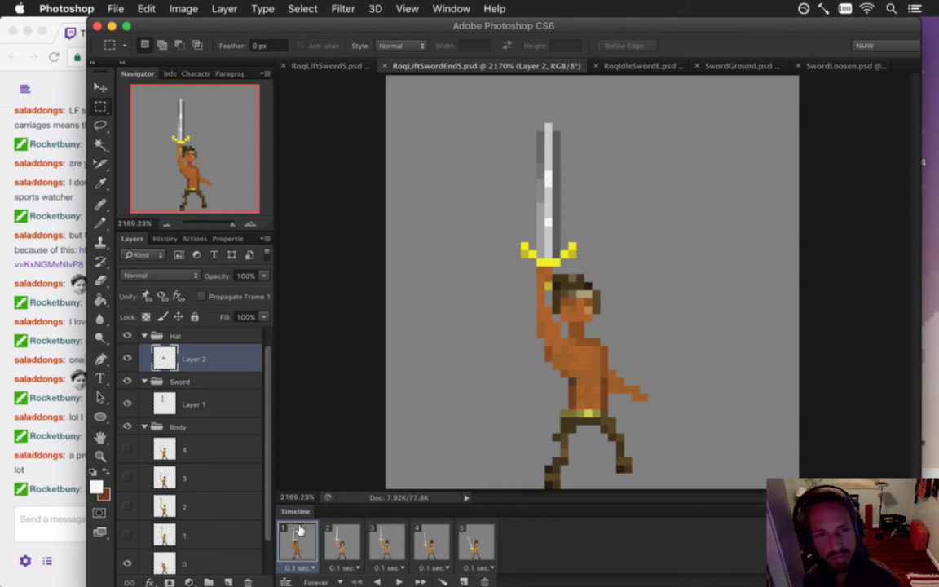
# - Switch to the Twitch chat in Chrome and read the latest viewer messages
pyautogui.click(62, 475)
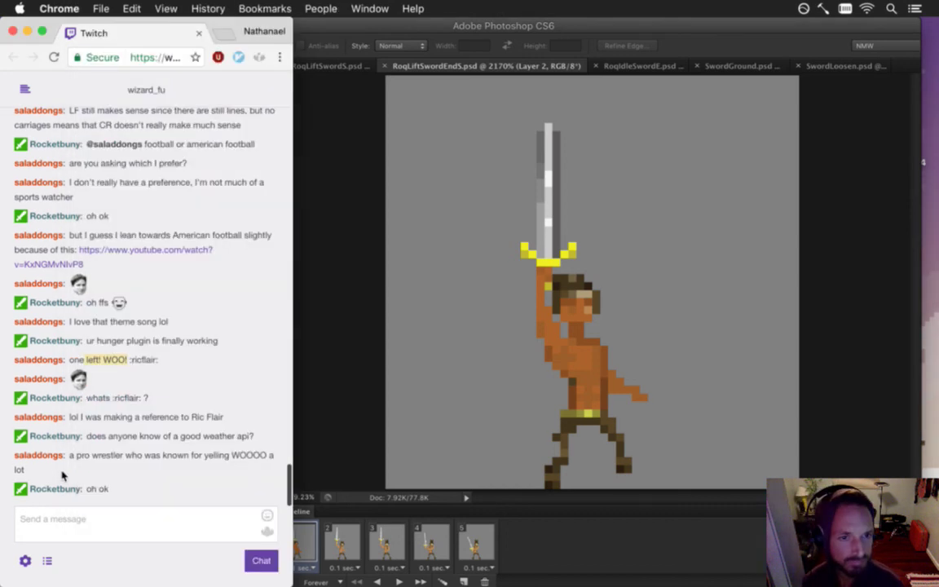
pyautogui.moveTo(87, 452); pyautogui.dragTo(113, 454)
pyautogui.click(105, 418)
pyautogui.moveTo(105, 418); pyautogui.dragTo(161, 419)
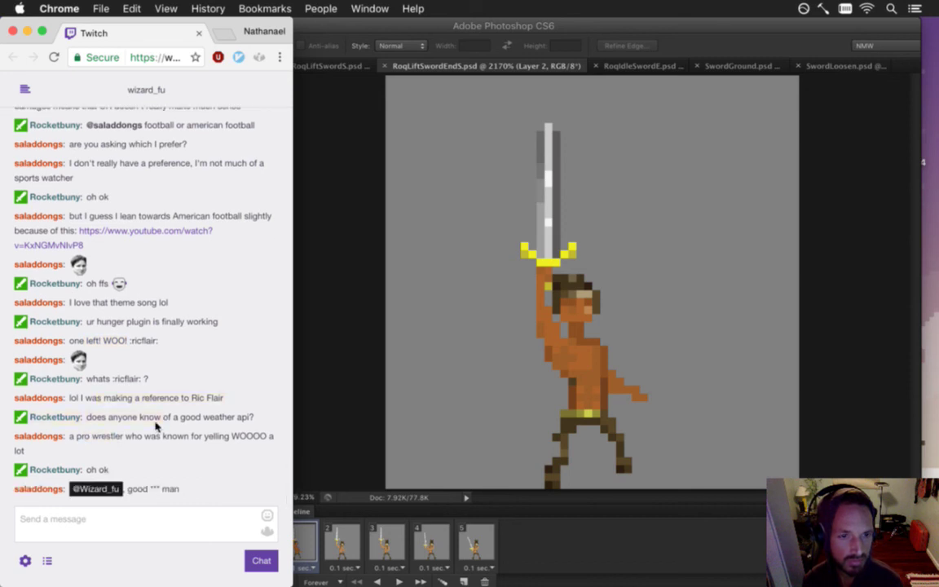
pyautogui.doubleClick(132, 490)
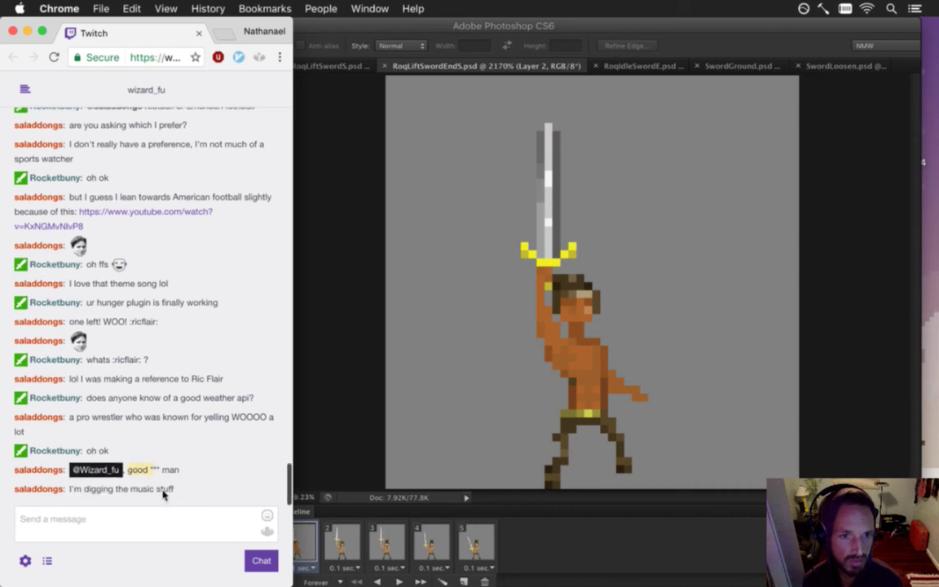
pyautogui.moveTo(82, 489); pyautogui.dragTo(173, 488)
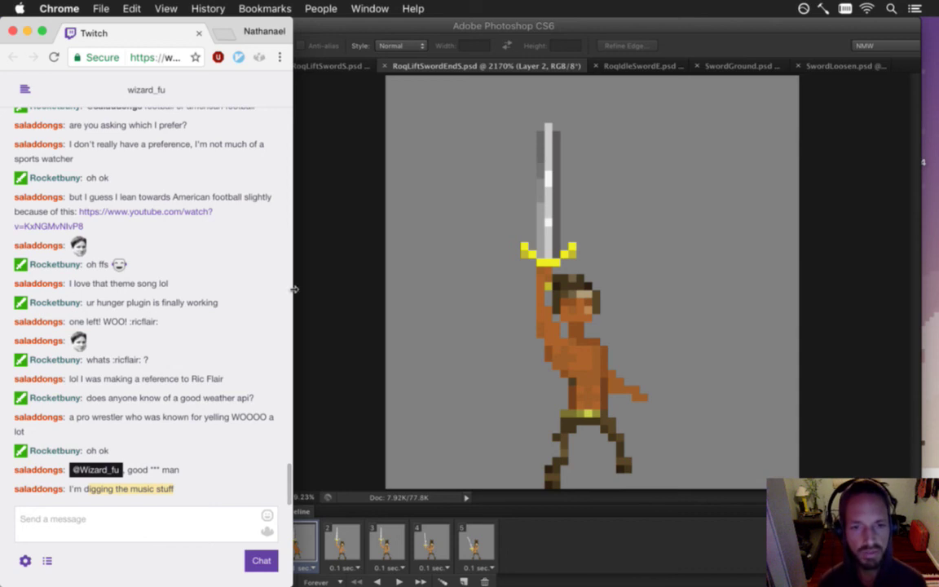
pyautogui.click(344, 316)
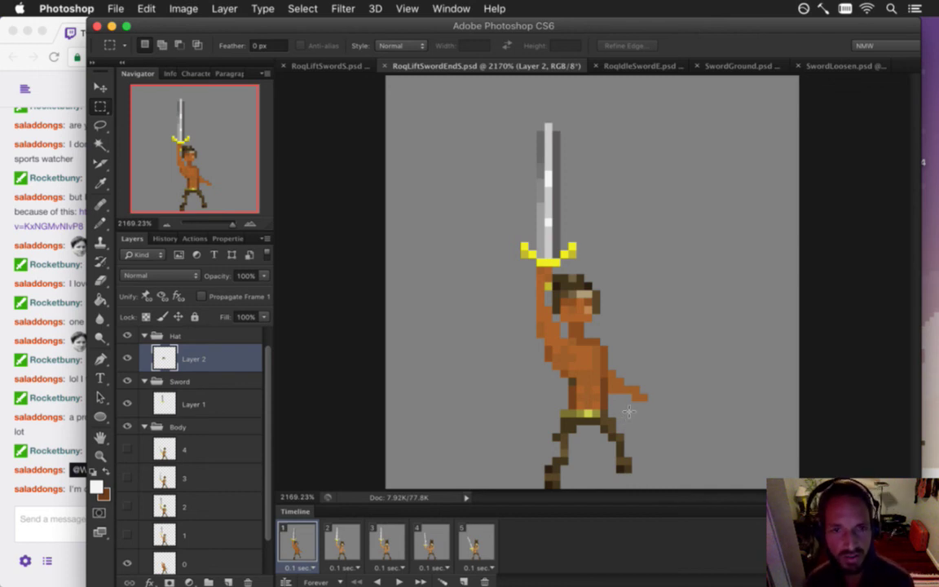
pyautogui.click(28, 501)
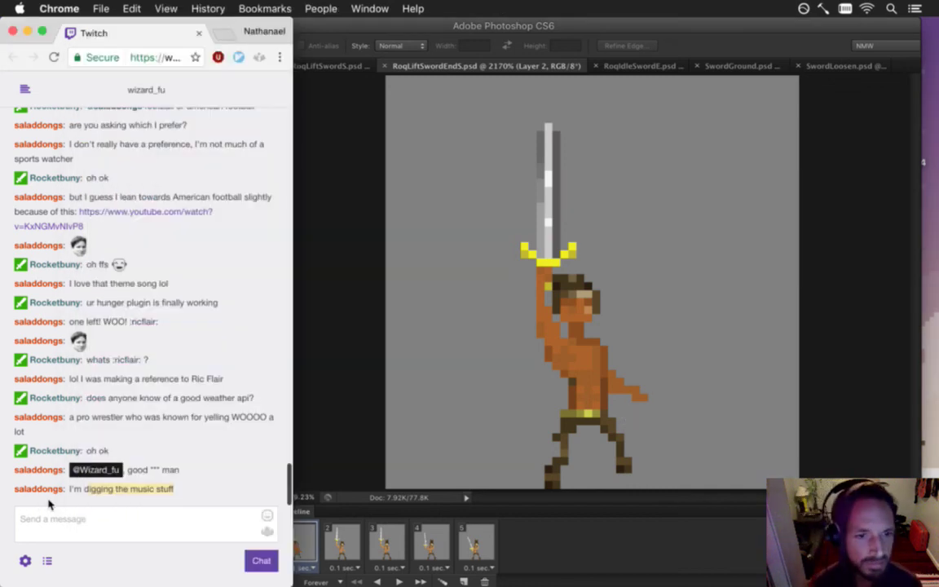
pyautogui.moveTo(82, 488); pyautogui.dragTo(161, 488)
pyautogui.click(163, 489)
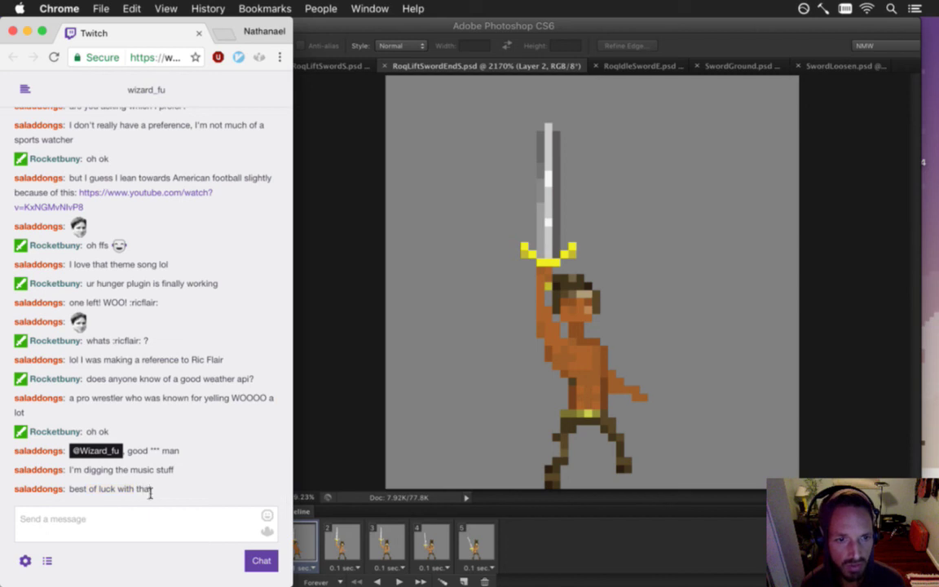
pyautogui.moveTo(67, 489); pyautogui.dragTo(171, 489)
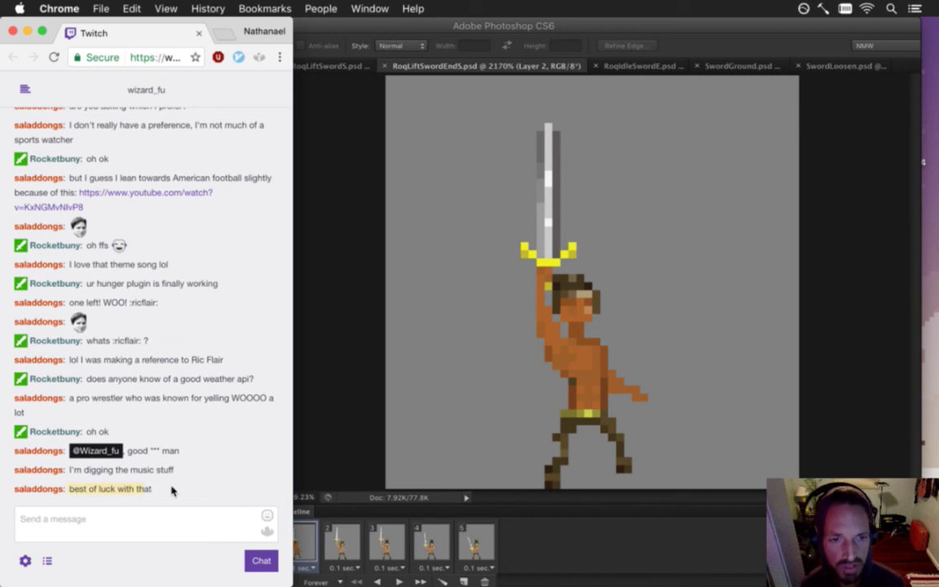
pyautogui.moveTo(87, 489); pyautogui.dragTo(164, 498)
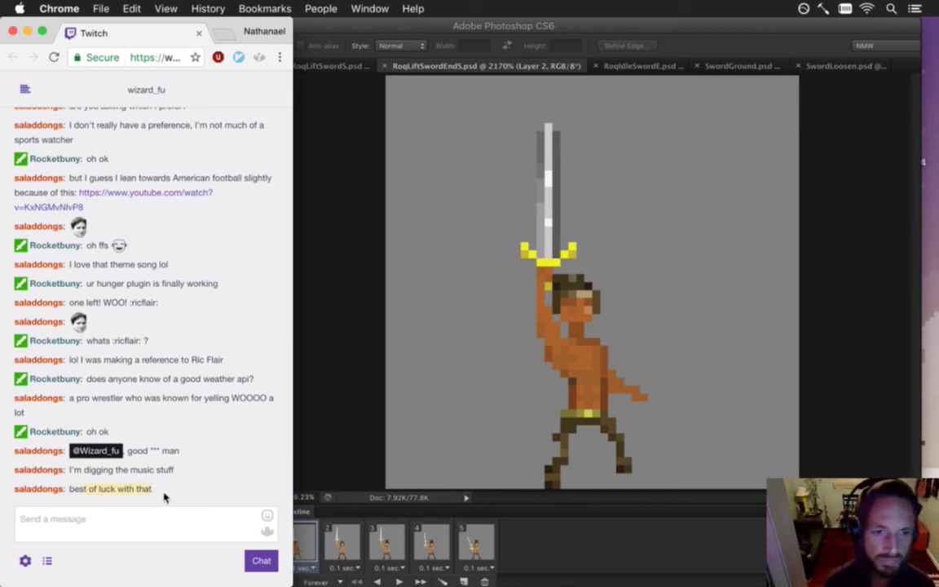
pyautogui.click(194, 487)
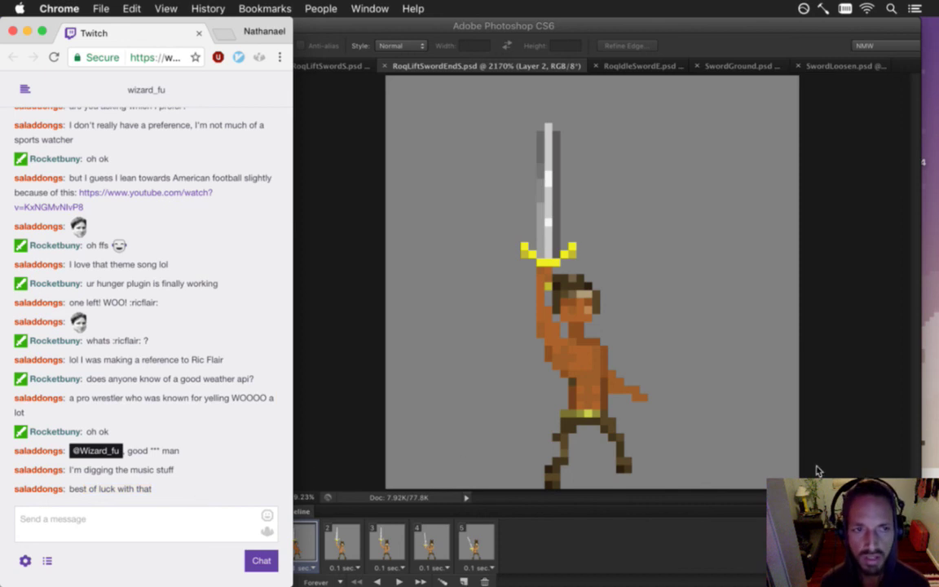
pyautogui.moveTo(924, 411)
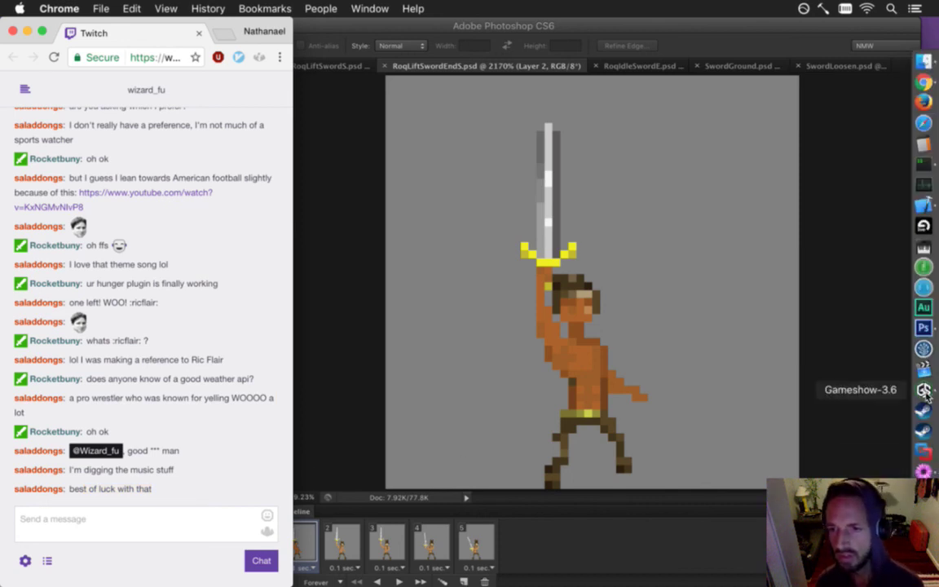